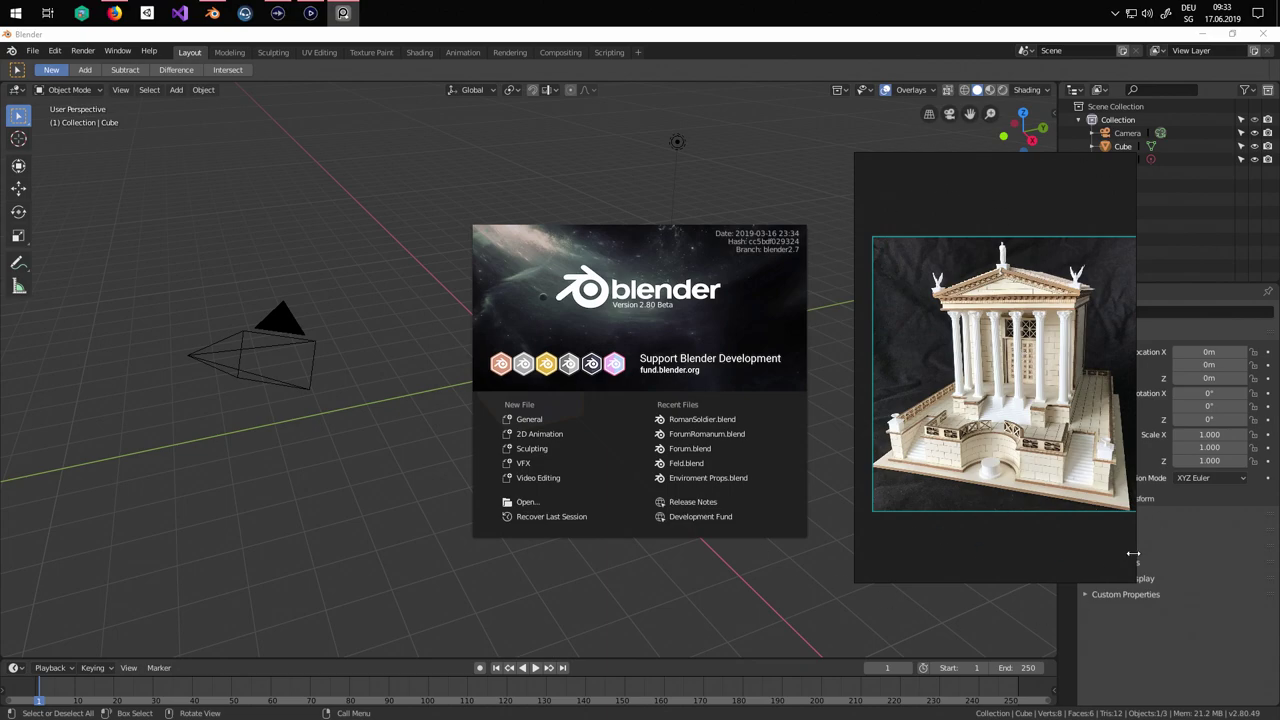
# Zoom and pan the PureRef temple reference so the whole picture fits inside its window.
pyautogui.click(15, 13)
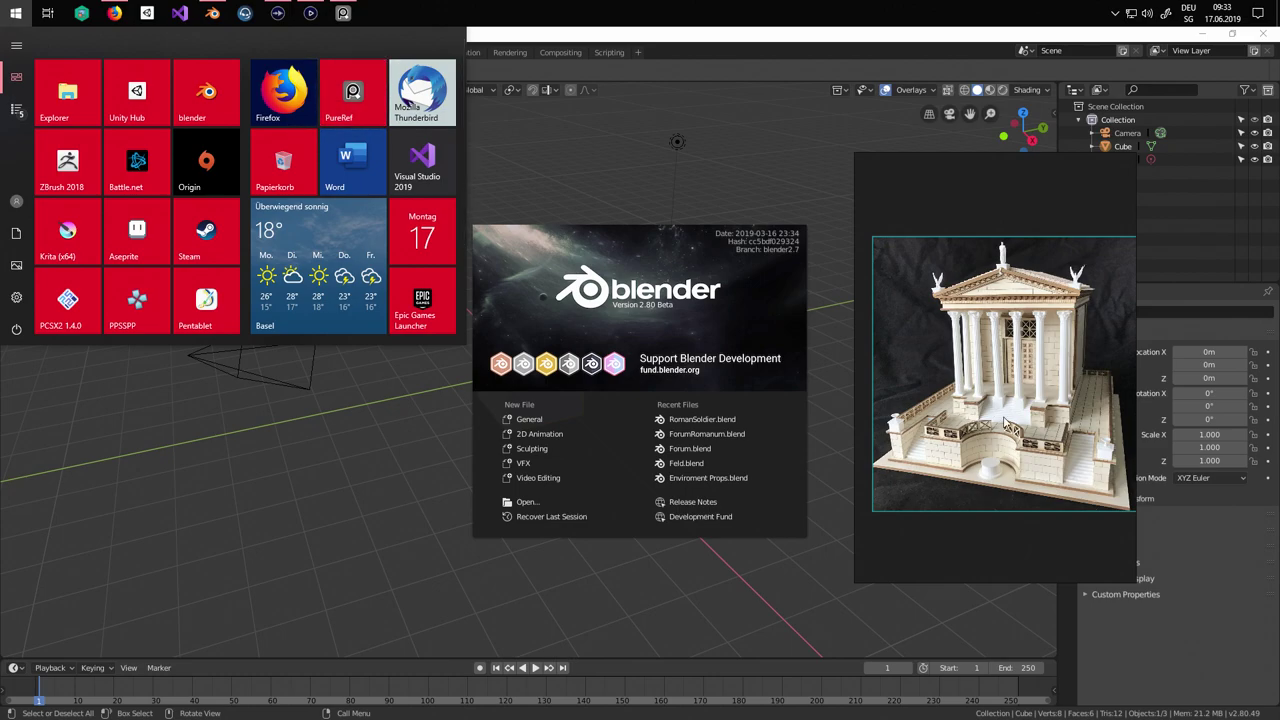
pyautogui.click(982, 560)
pyautogui.scroll(-3, 1083, 321)
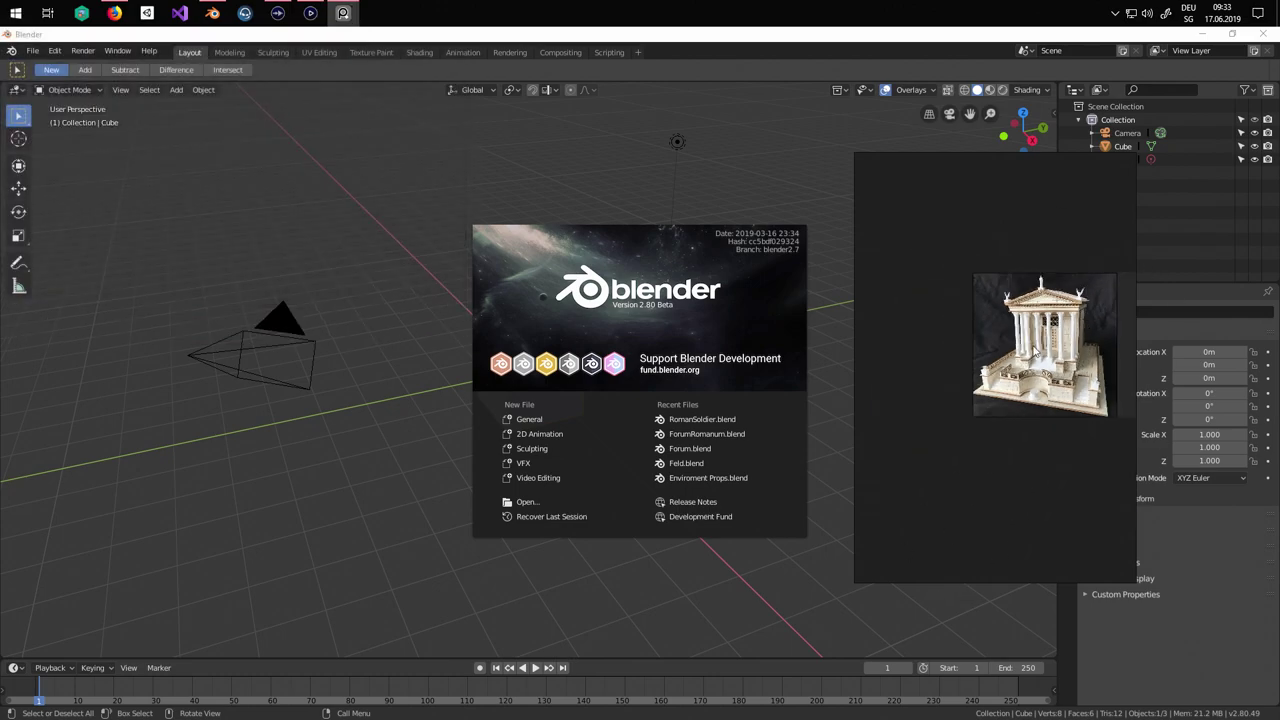
pyautogui.scroll(2, 1029, 373)
pyautogui.moveTo(1016, 365); pyautogui.dragTo(949, 409, button='middle')
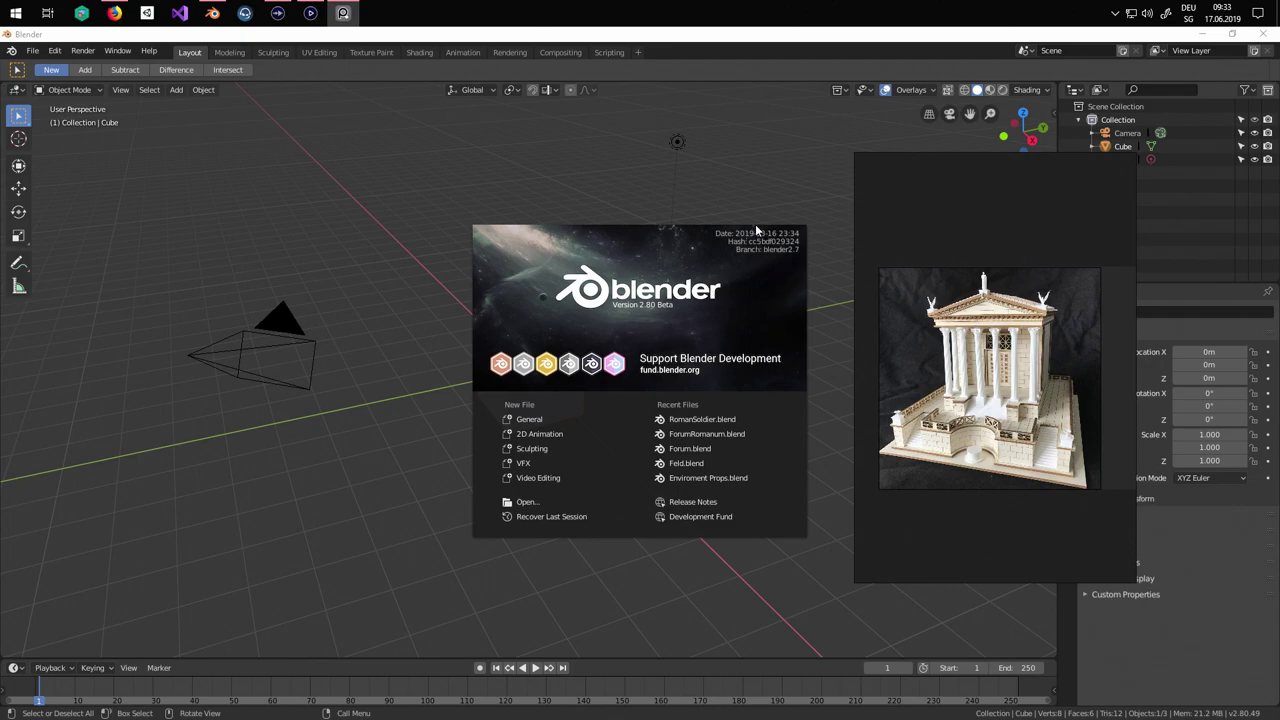
# Switch to Blender, dismiss the splash screen and delete the default cube from the scene.
pyautogui.click(701, 192)
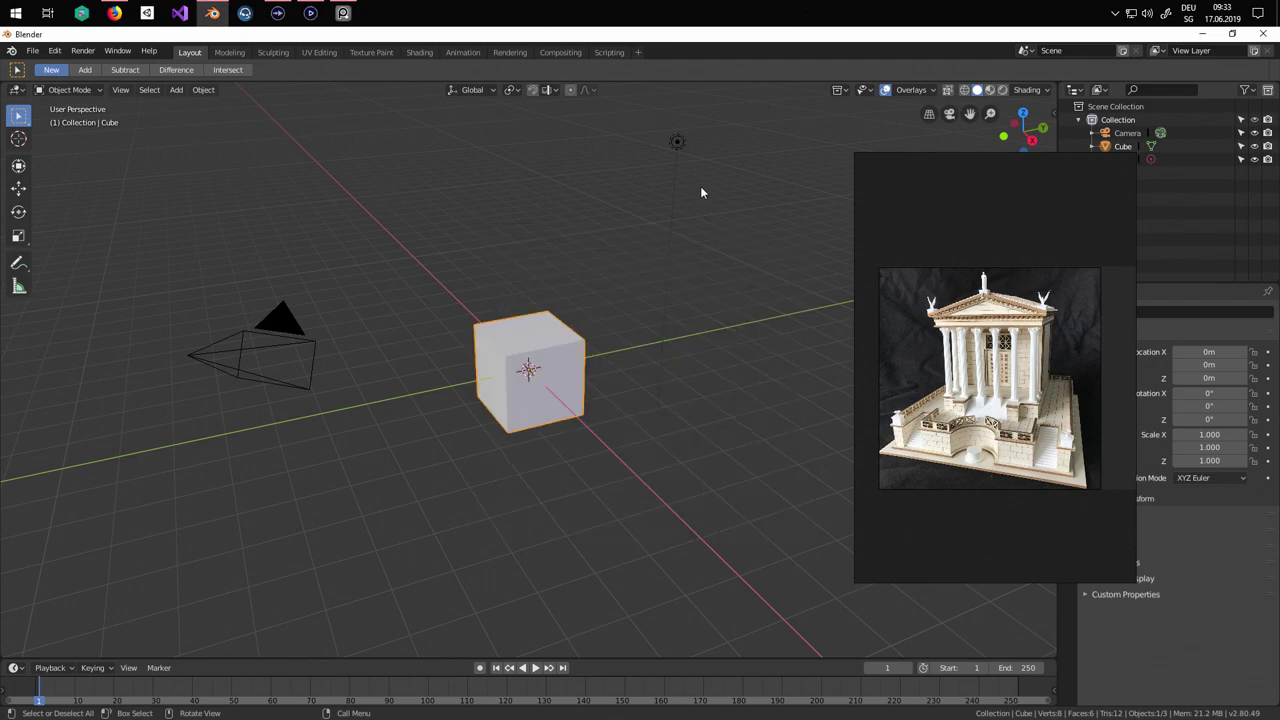
pyautogui.moveTo(953, 207); pyautogui.dragTo(1049, 263)
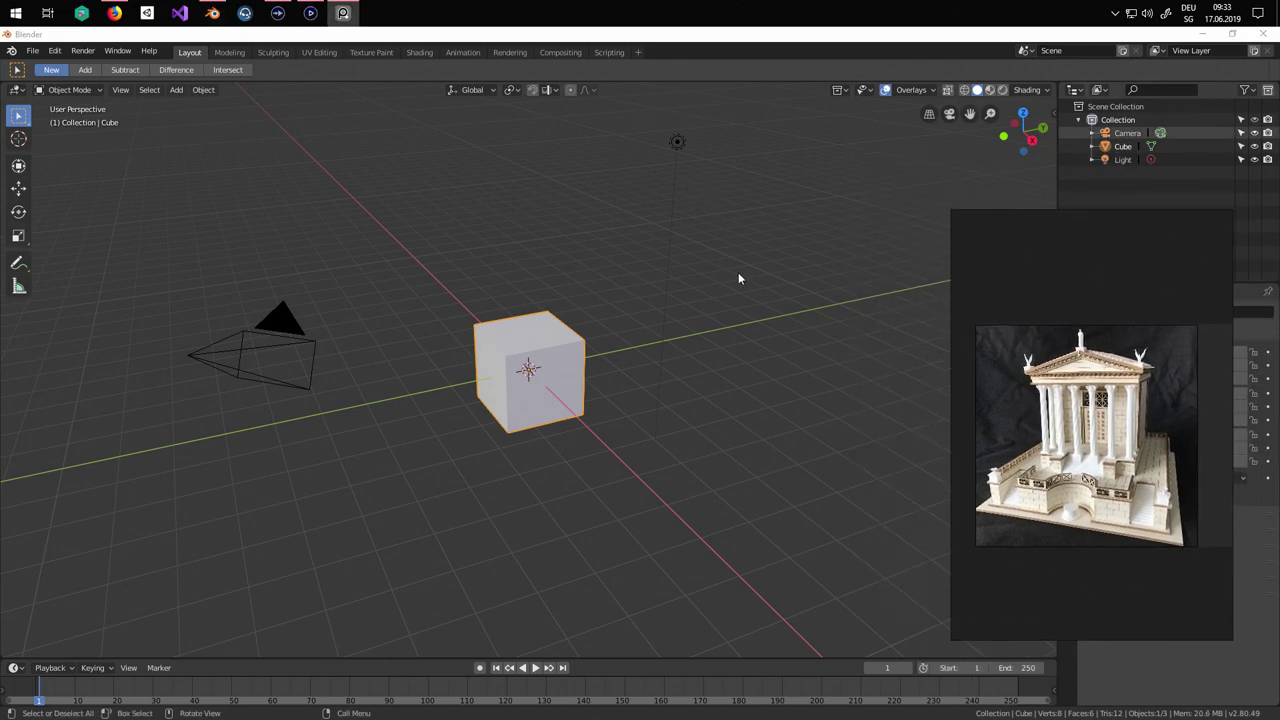
pyautogui.rightClick(1124, 146)
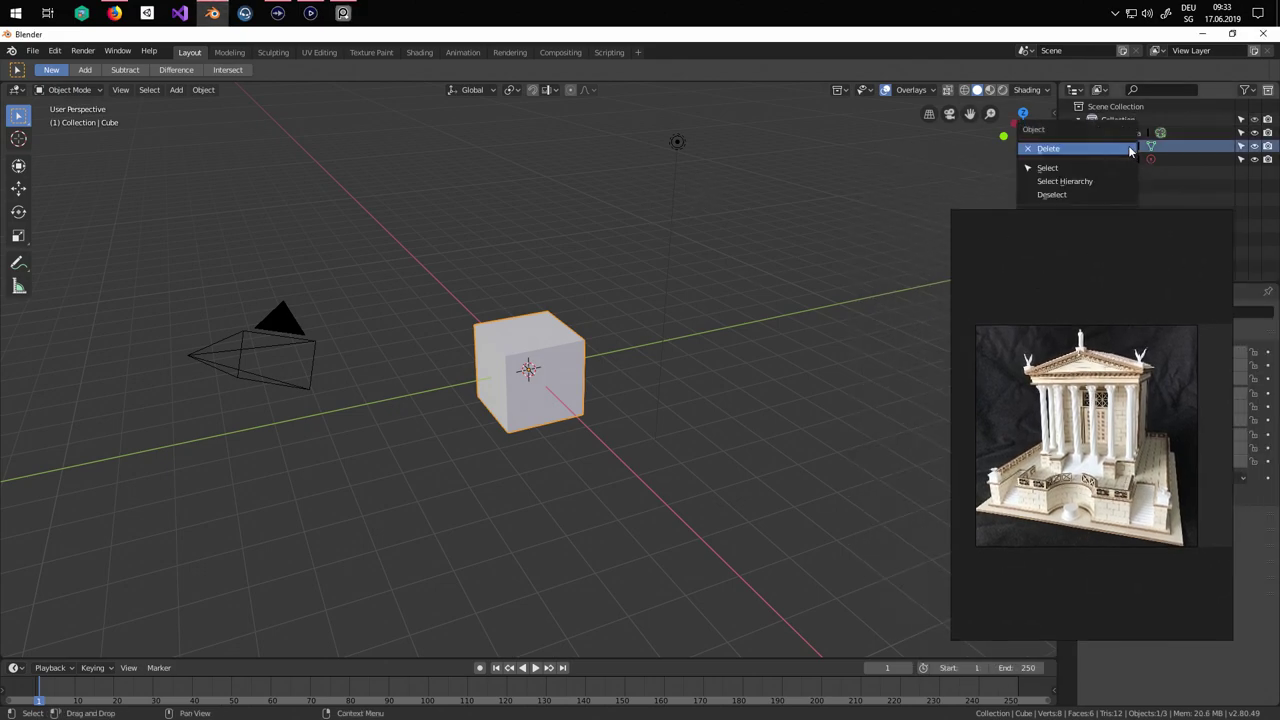
pyautogui.click(1108, 169)
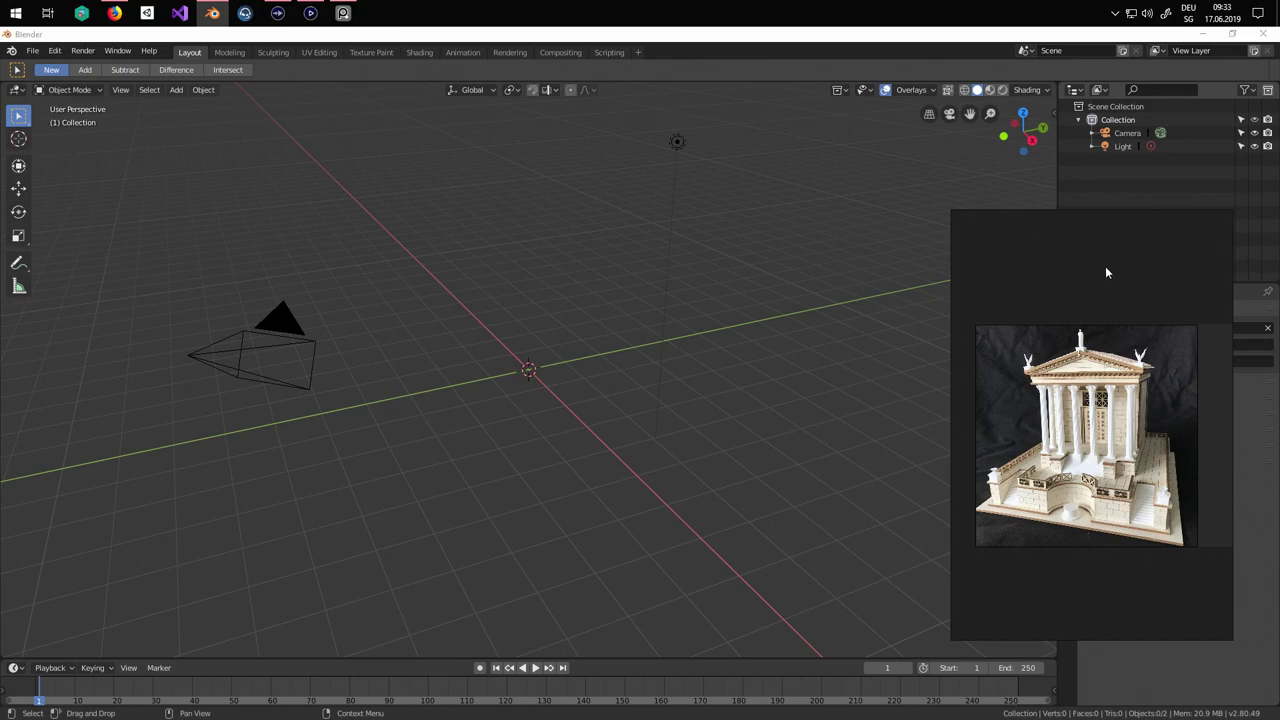
# Create a new collection in the scene and name it Base.
pyautogui.moveTo(1105, 266); pyautogui.dragTo(893, 258)
pyautogui.rightClick(1136, 183)
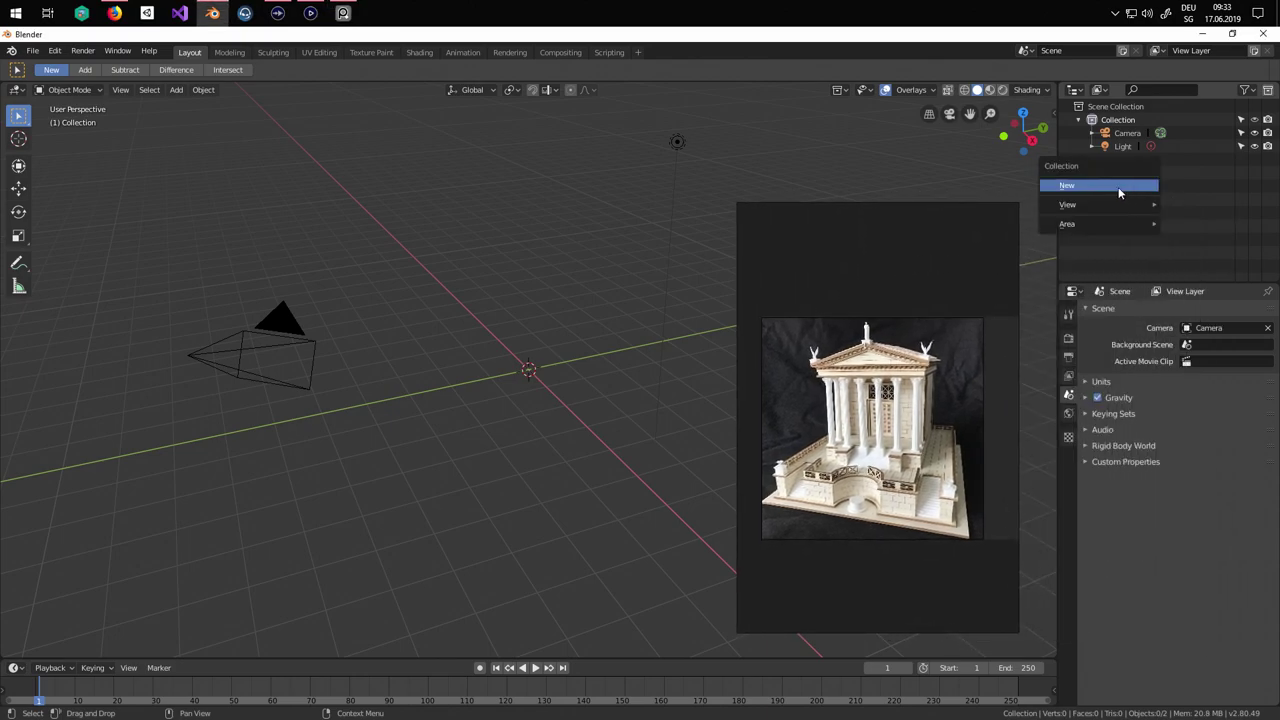
pyautogui.click(1120, 186)
pyautogui.doubleClick(1128, 160)
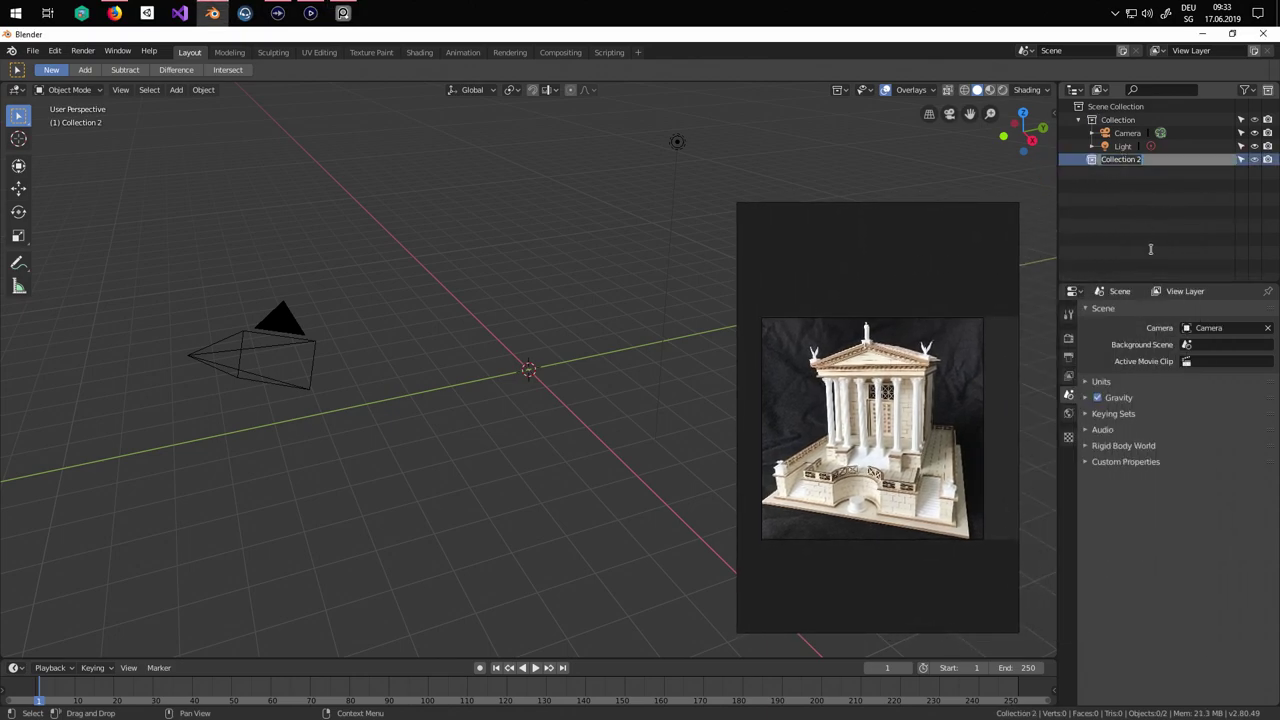
pyautogui.write('Base')
pyautogui.press('Return')
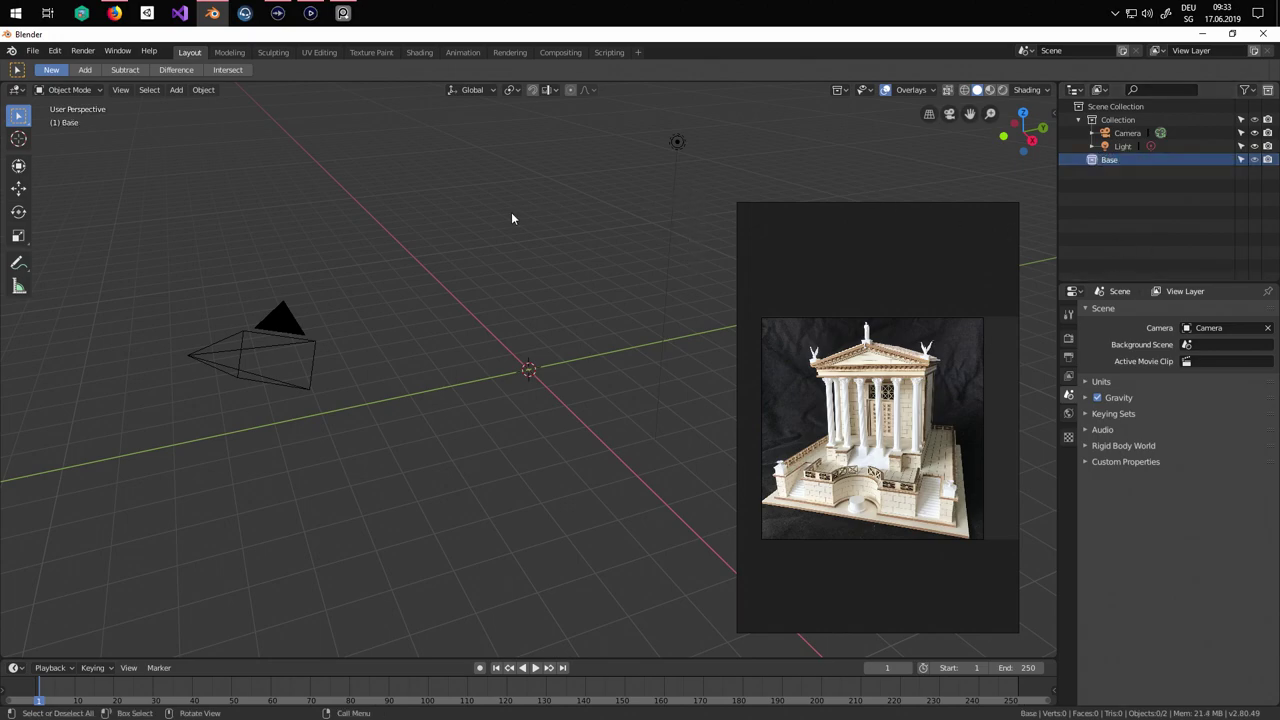
# Add a plane mesh at the origin inside the Base collection.
pyautogui.moveTo(500, 214); pyautogui.dragTo(629, 239, button='middle')
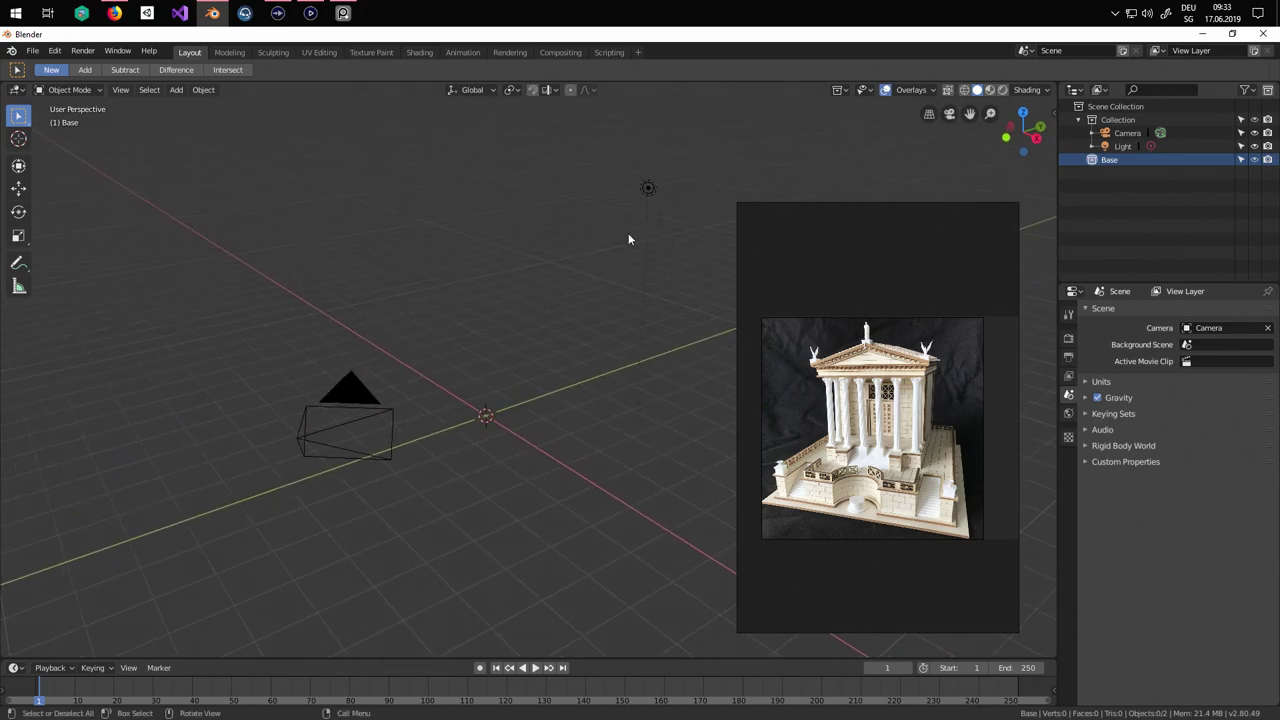
pyautogui.click(178, 90)
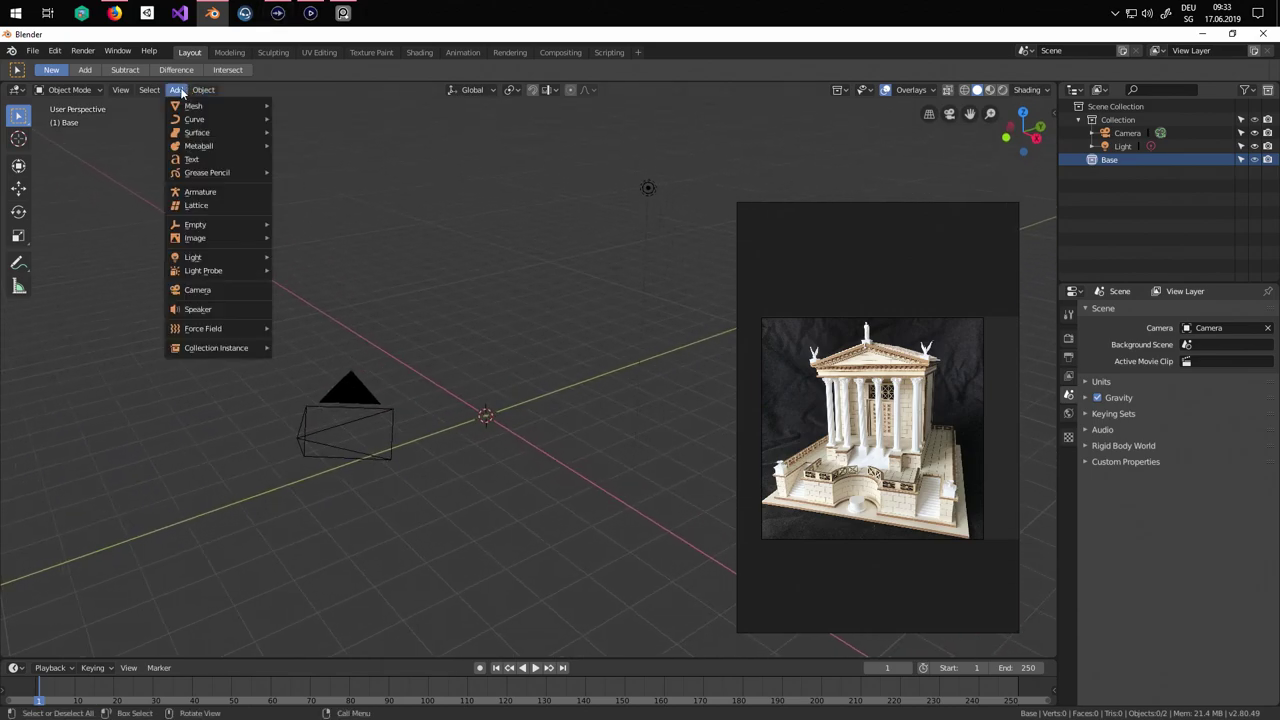
pyautogui.moveTo(195, 105)
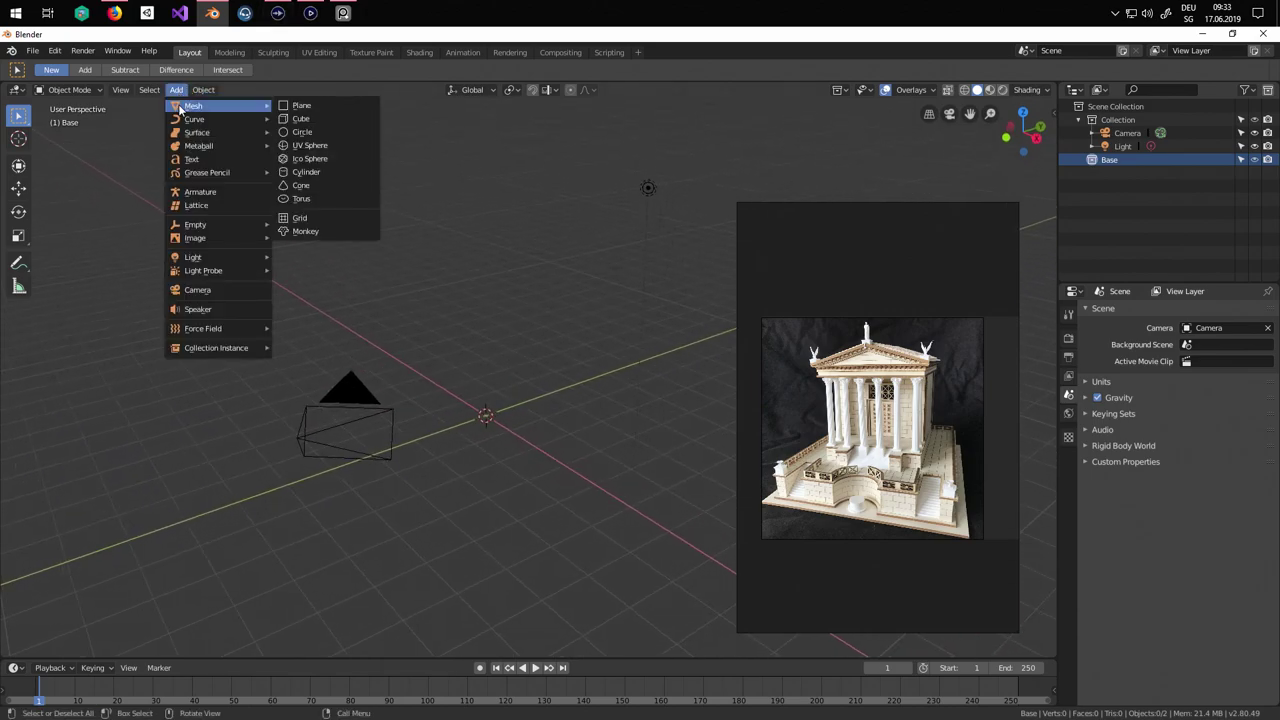
pyautogui.click(347, 110)
pyautogui.moveTo(557, 380); pyautogui.dragTo(493, 394, button='middle')
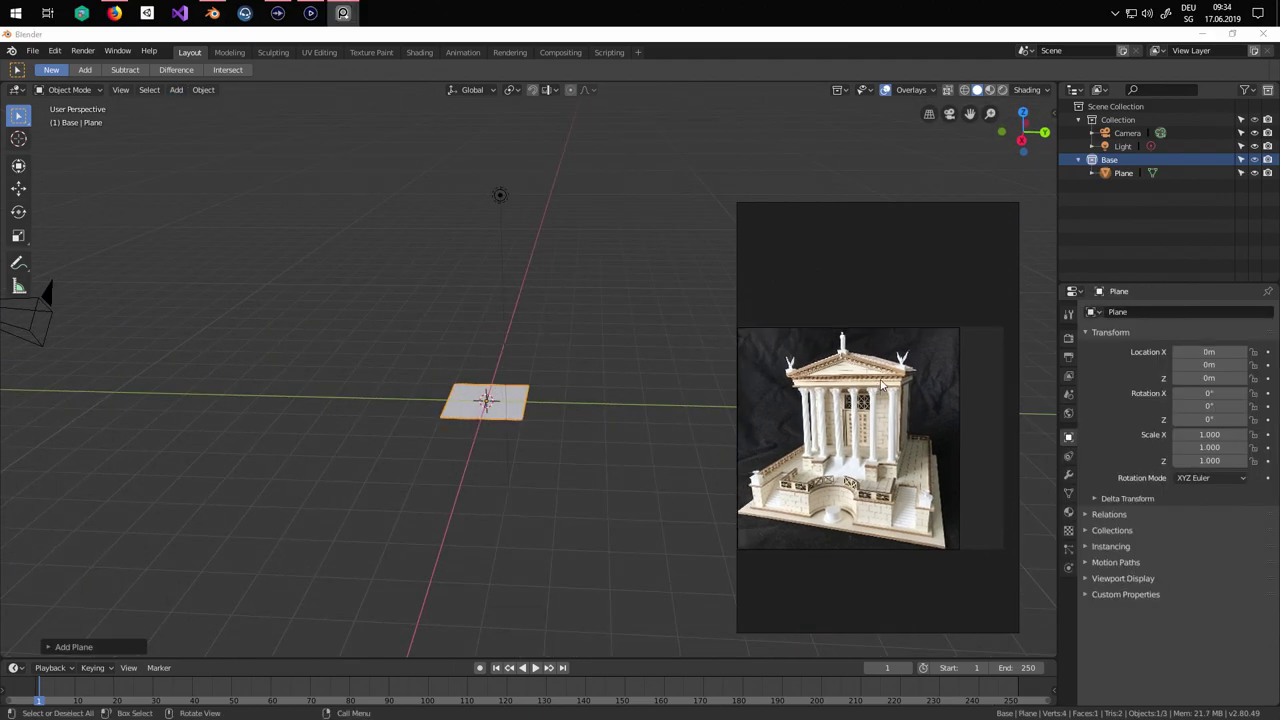
# Enable Ambient Occlusion in the render settings and set its distance to 18.5 m.
pyautogui.click(1068, 340)
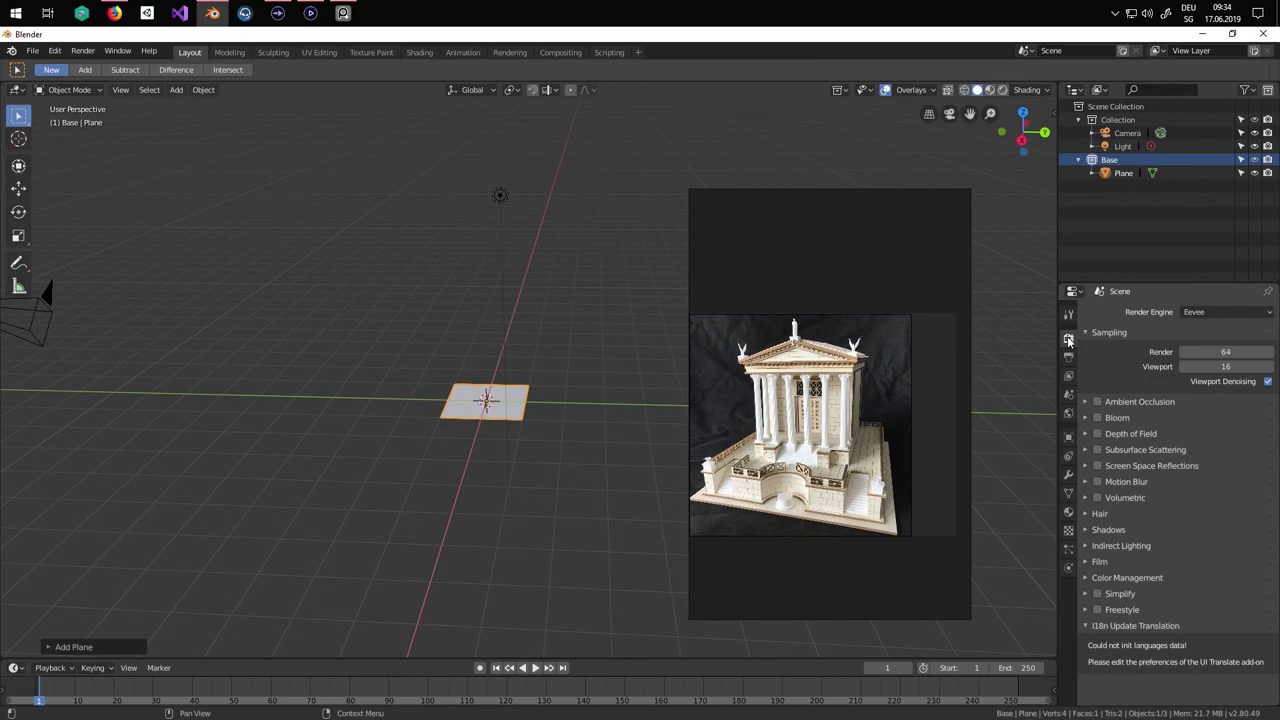
pyautogui.click(1099, 403)
pyautogui.click(1140, 403)
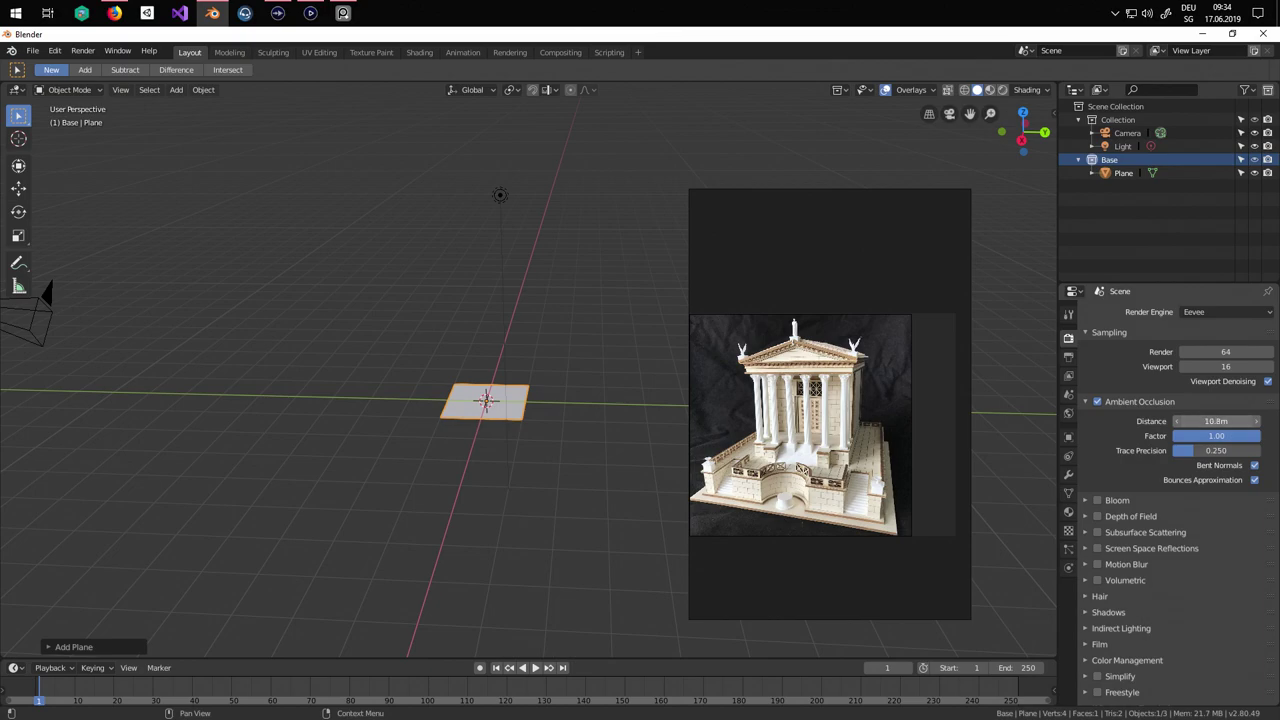
pyautogui.moveTo(1216, 421); pyautogui.dragTo(1228, 421)
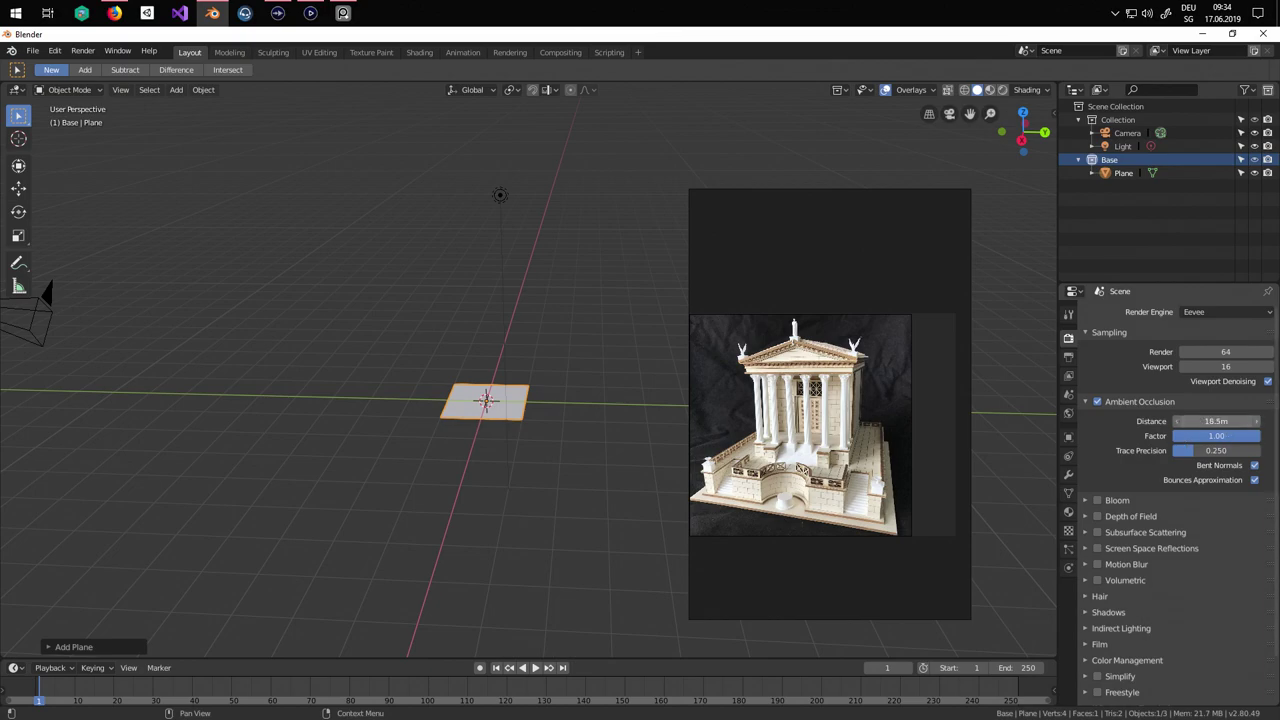
# Preview the scene in Rendered and Solid shading and set the viewport shading to LookDev.
pyautogui.moveTo(499, 461); pyautogui.dragTo(552, 452, button='middle')
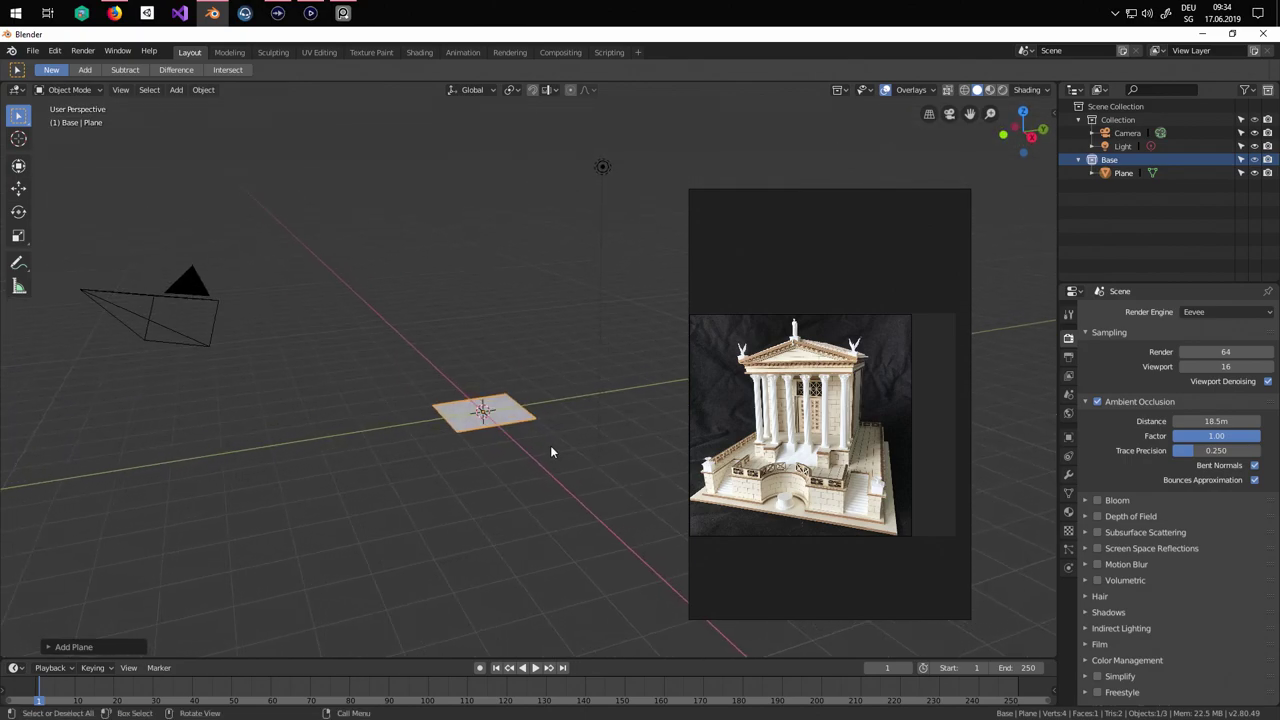
pyautogui.press('z')
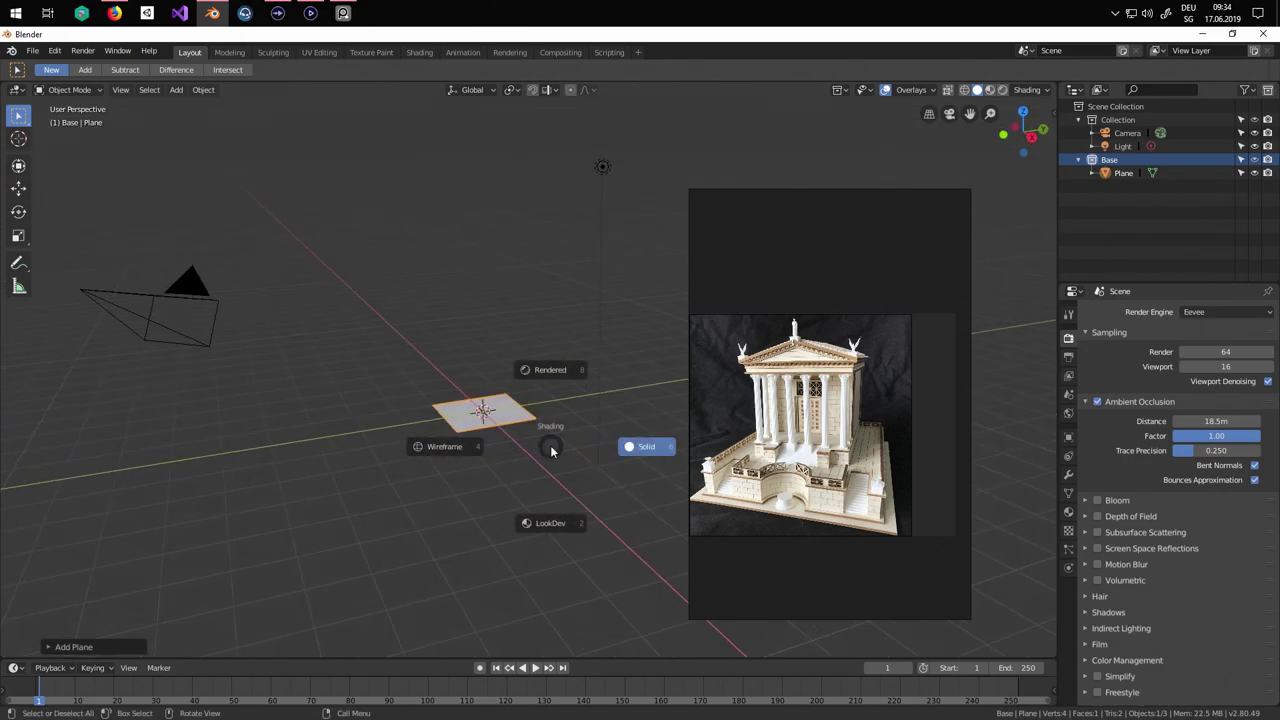
pyautogui.click(558, 370)
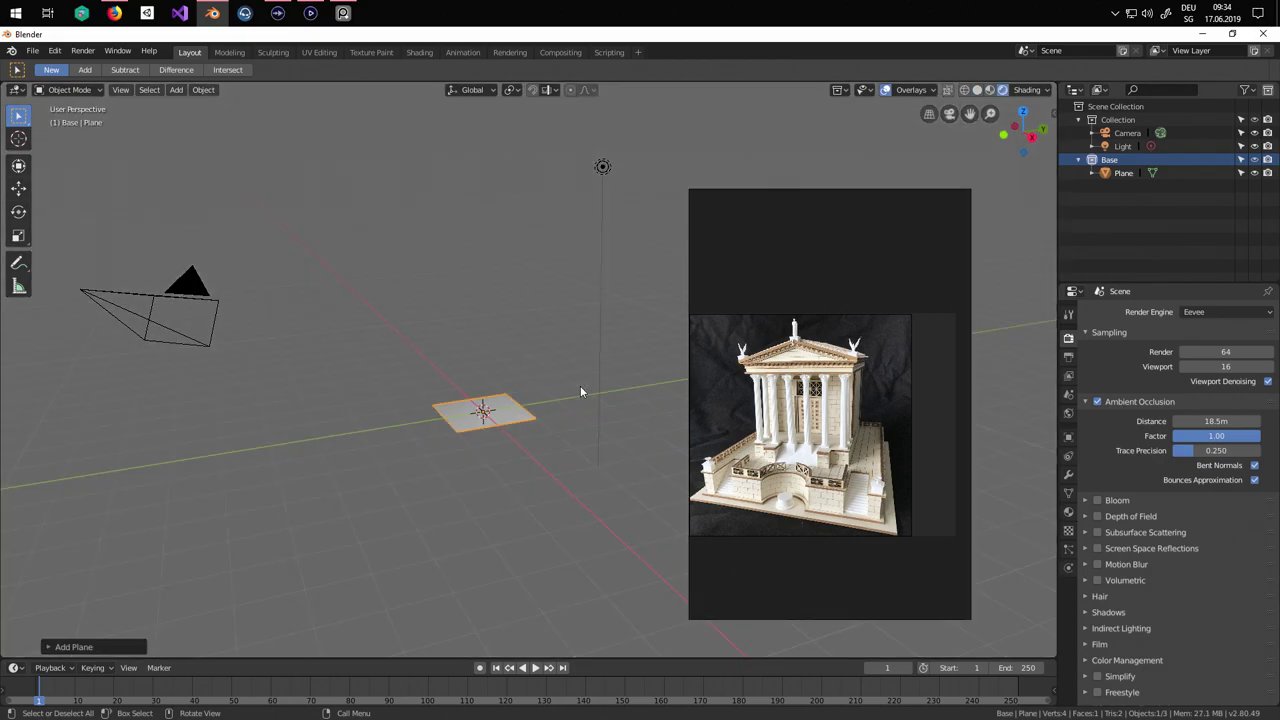
pyautogui.moveTo(580, 385)
pyautogui.mouseDown(button='middle')
pyautogui.moveTo(590, 444)
pyautogui.moveTo(547, 358)
pyautogui.mouseUp(button='middle')
pyautogui.press('z')
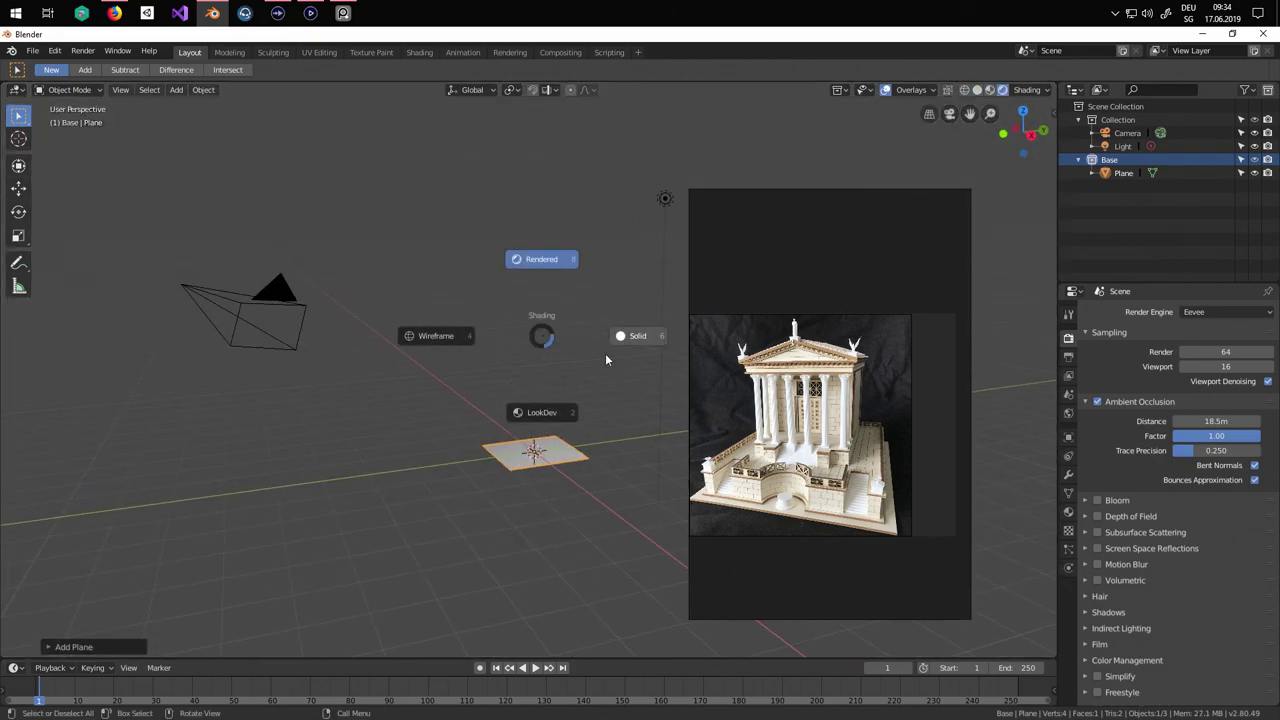
pyautogui.click(620, 345)
pyautogui.moveTo(632, 430); pyautogui.dragTo(554, 265, button='middle')
pyautogui.press('z')
pyautogui.click(556, 358)
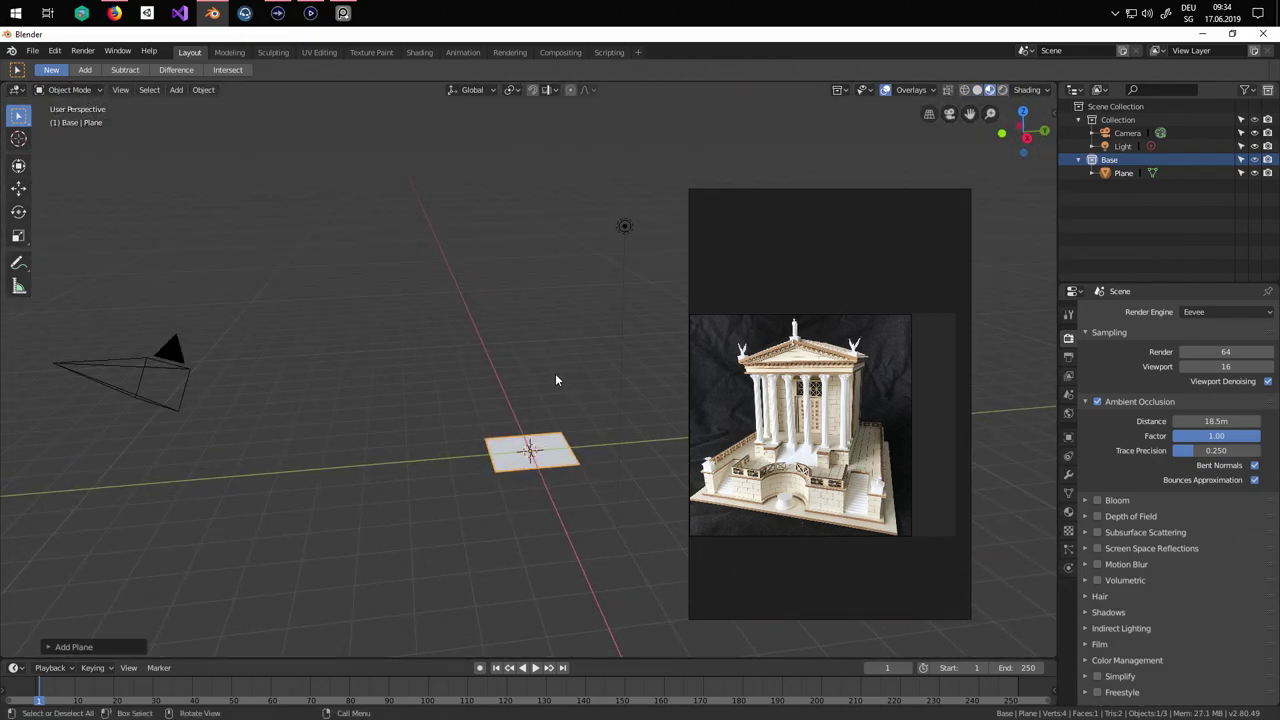
# Switch the plane to Edit Mode and widen the editing toolbar so its tool names are shown.
pyautogui.moveTo(573, 381); pyautogui.dragTo(530, 375, button='middle')
pyautogui.press('KP_1')
pyautogui.scroll(3, 541, 399)
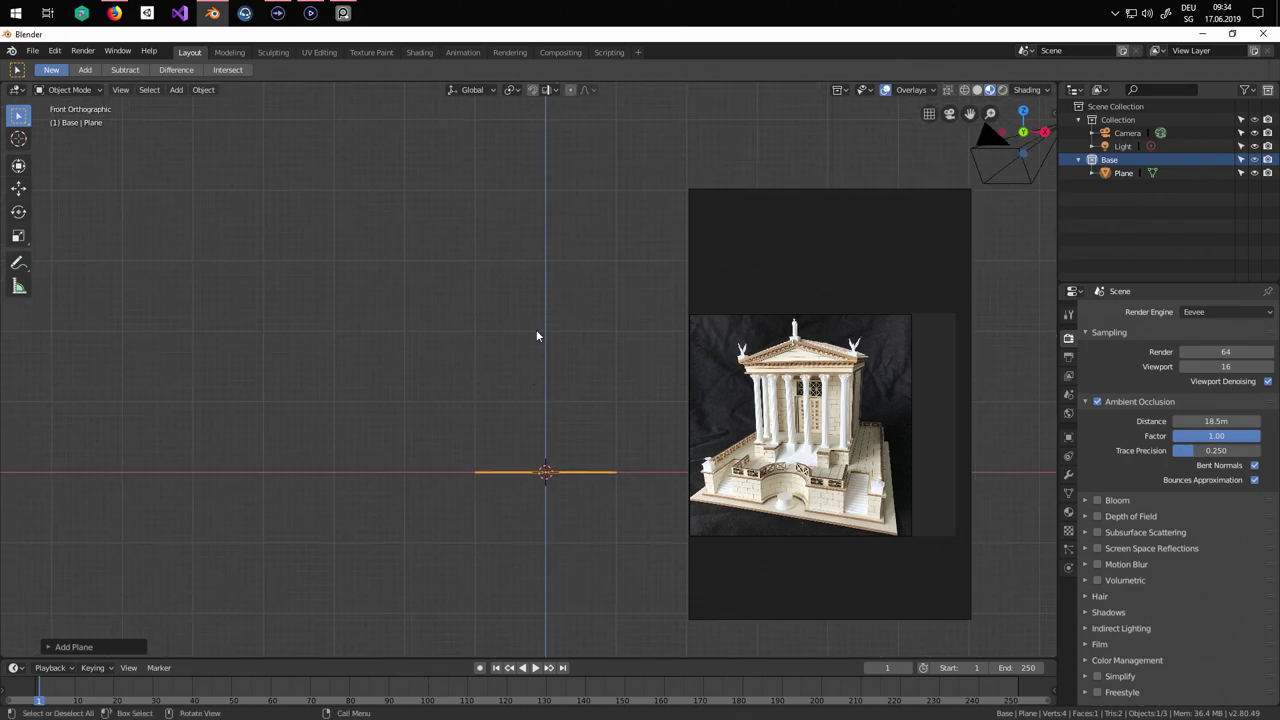
pyautogui.moveTo(536, 316)
pyautogui.mouseDown(button='middle')
pyautogui.moveTo(569, 331)
pyautogui.moveTo(540, 357)
pyautogui.mouseUp(button='middle')
pyautogui.scroll(-2, 538, 356)
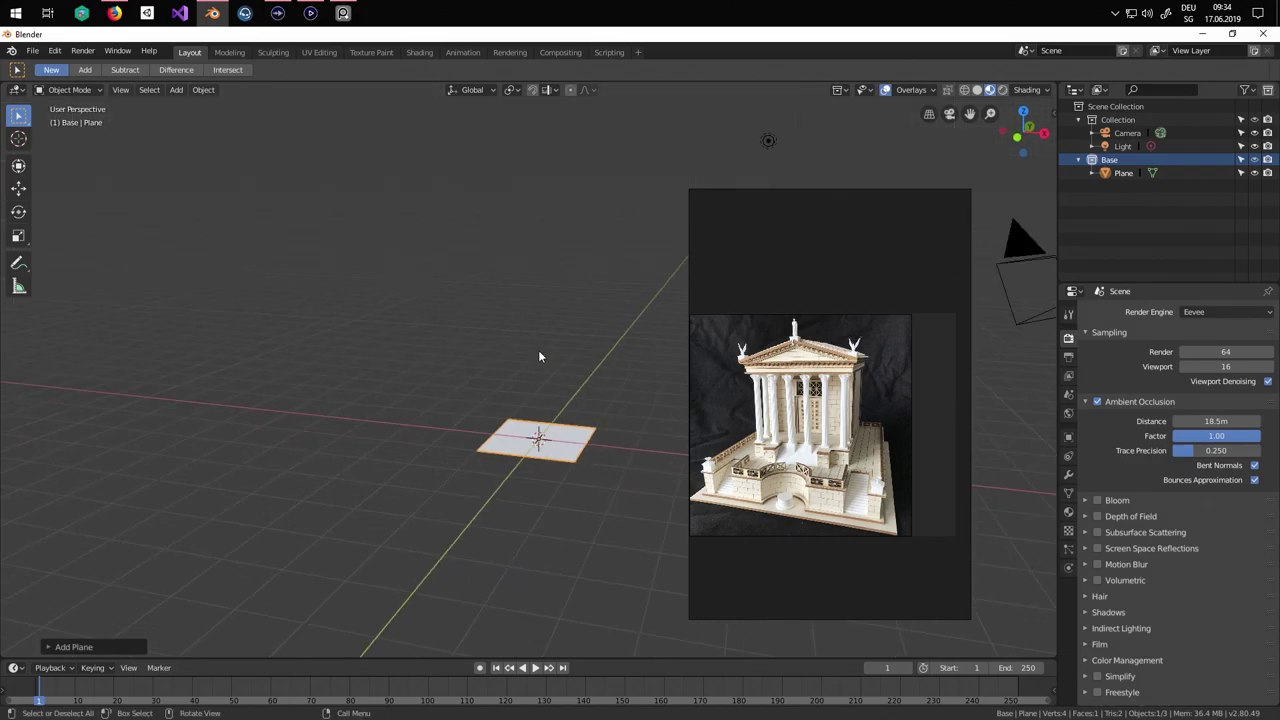
pyautogui.press('Tab')
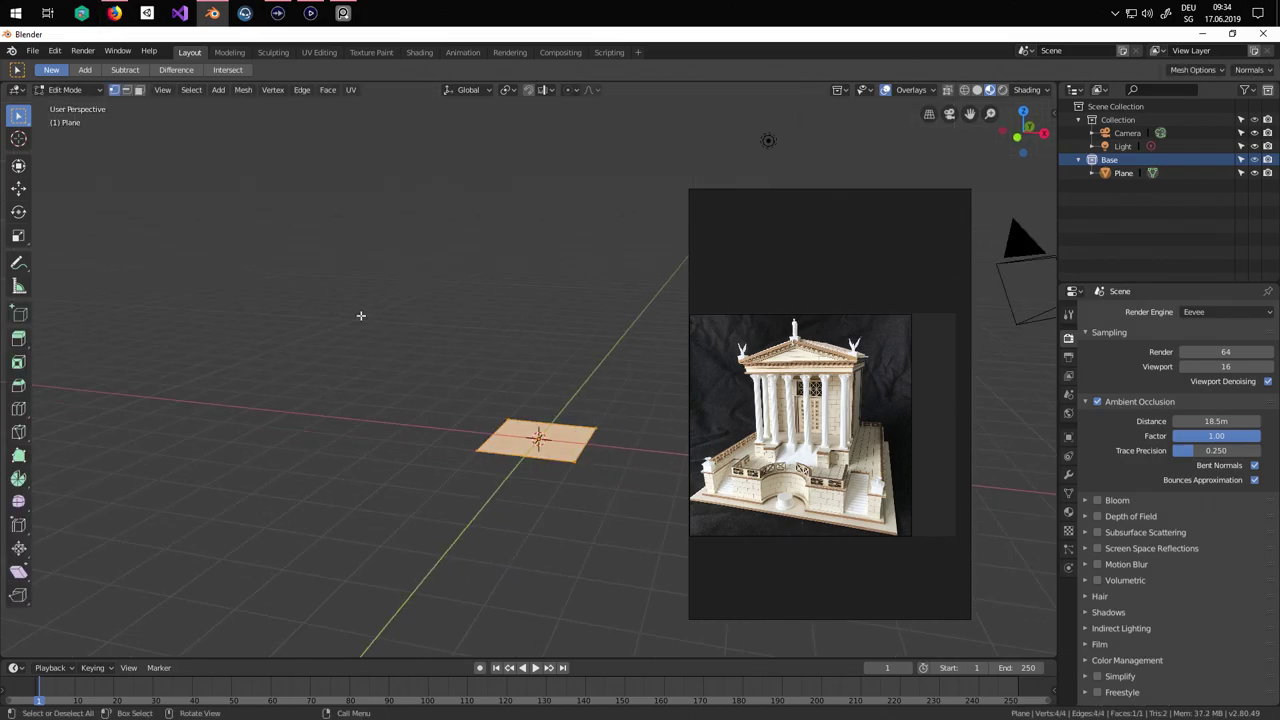
pyautogui.press('Tab')
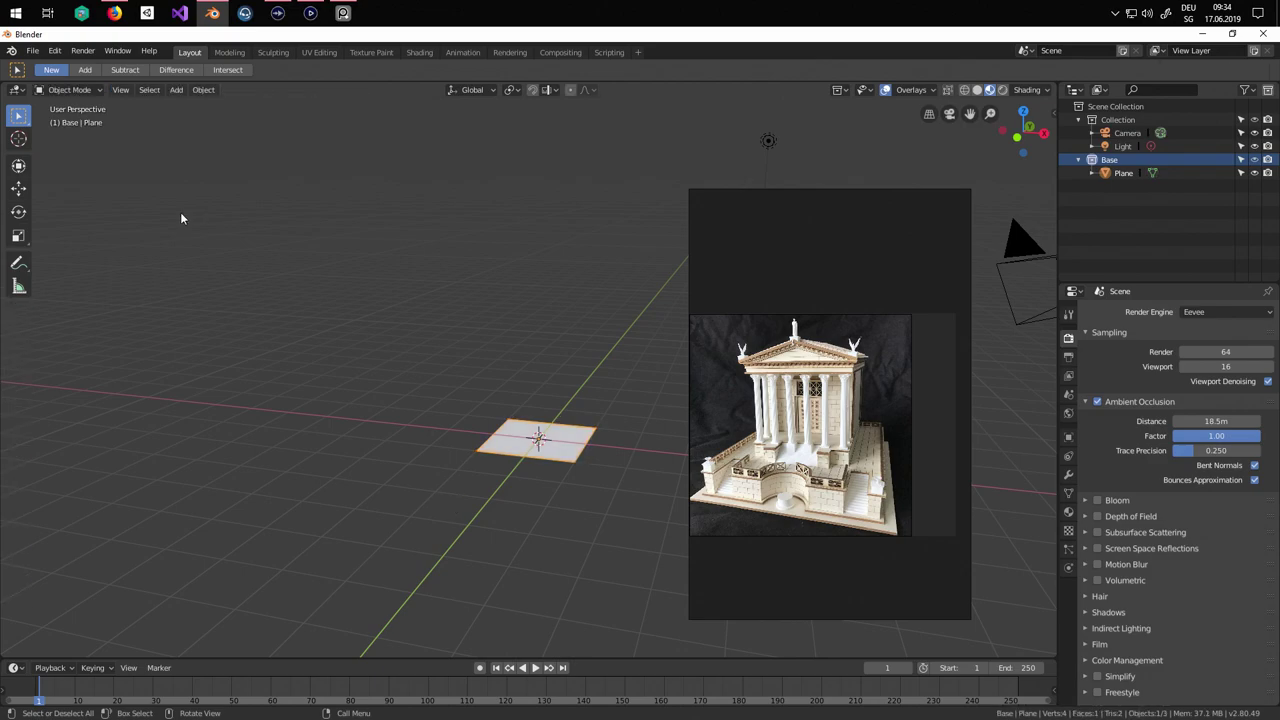
pyautogui.click(67, 90)
pyautogui.click(64, 121)
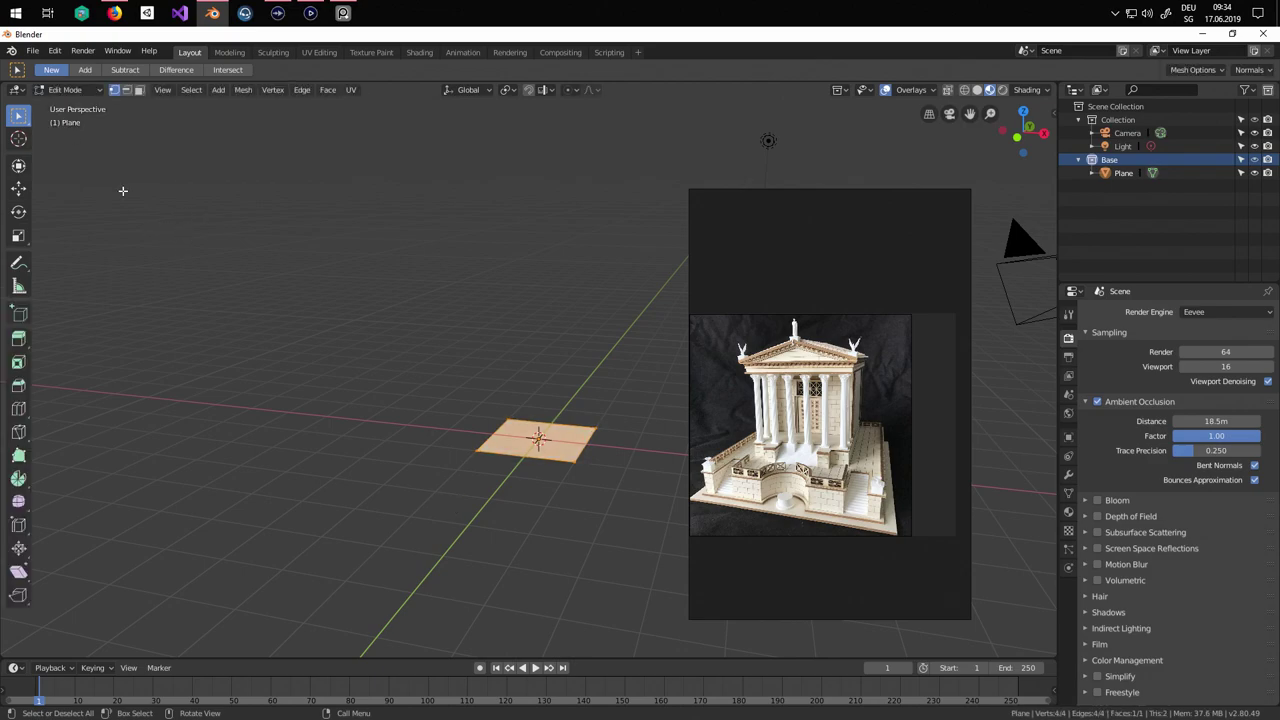
pyautogui.moveTo(434, 377); pyautogui.dragTo(317, 324, button='middle')
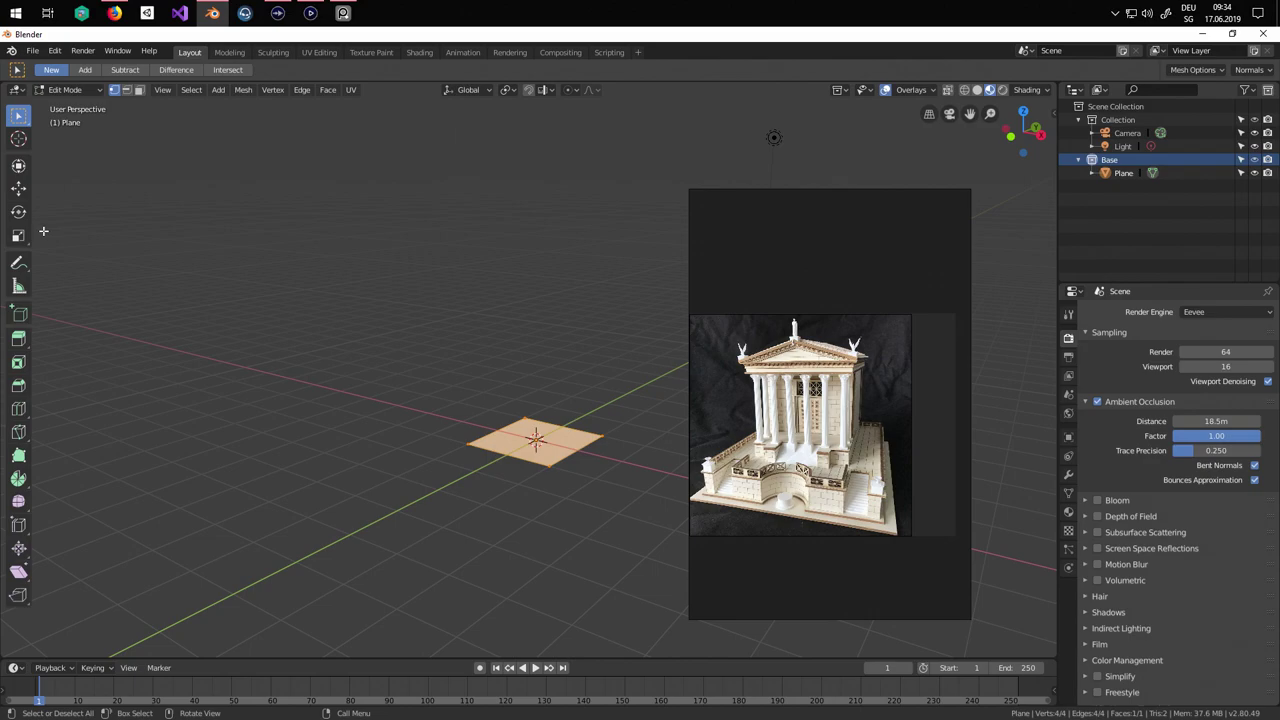
pyautogui.moveTo(36, 228); pyautogui.dragTo(103, 228)
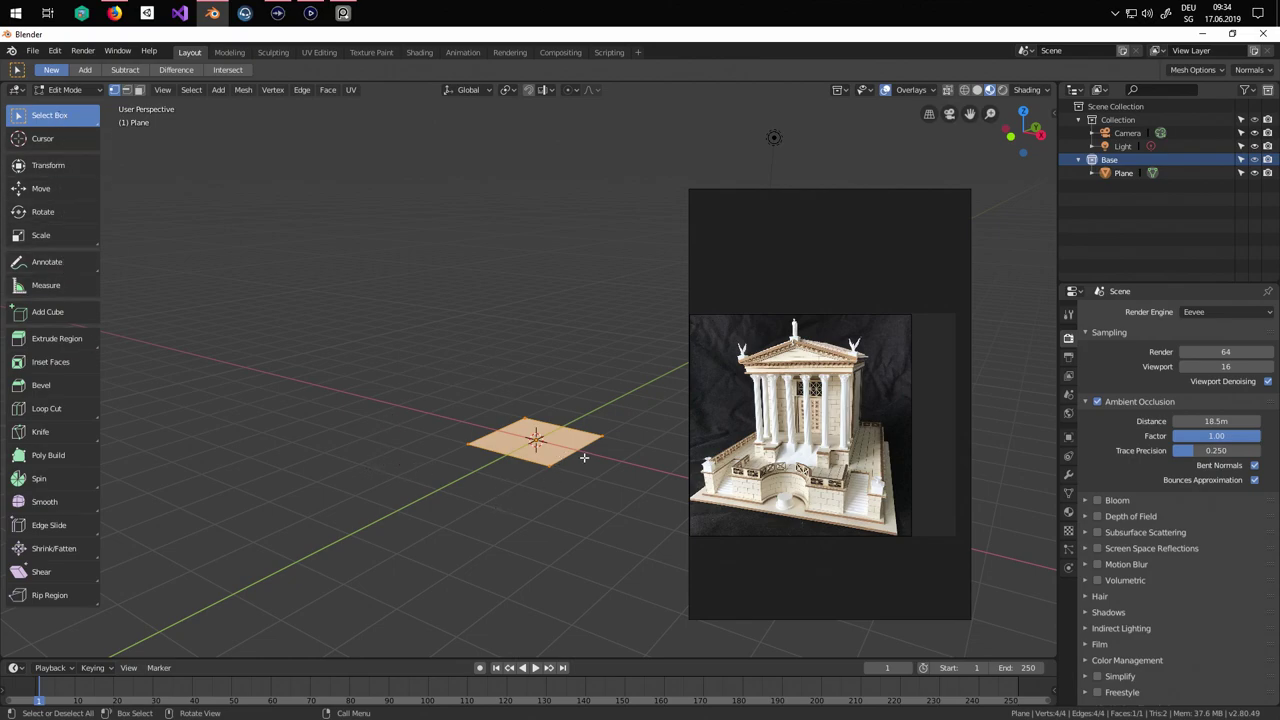
# Look at the plane in front, right and top orthographic views, ending in the front view.
pyautogui.press('KP_1')
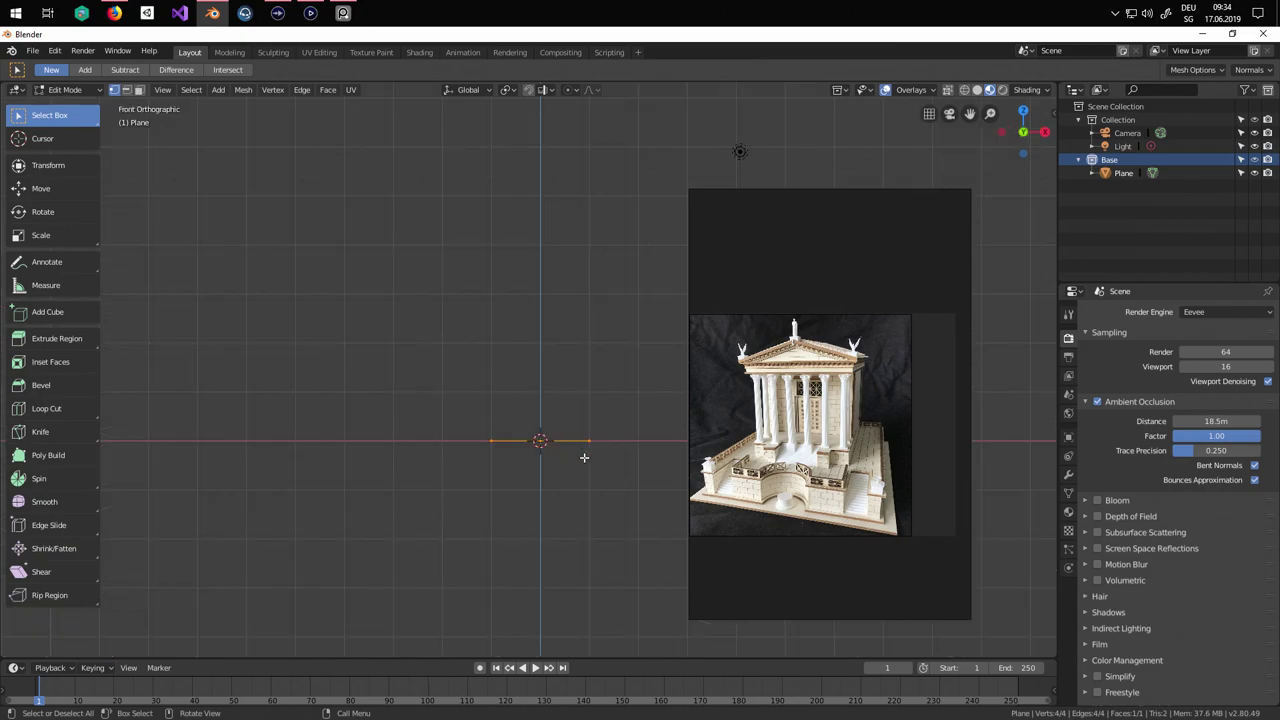
pyautogui.keyDown('shift'); pyautogui.moveTo(597, 441); pyautogui.dragTo(579, 479, button='middle'); pyautogui.keyUp('shift')
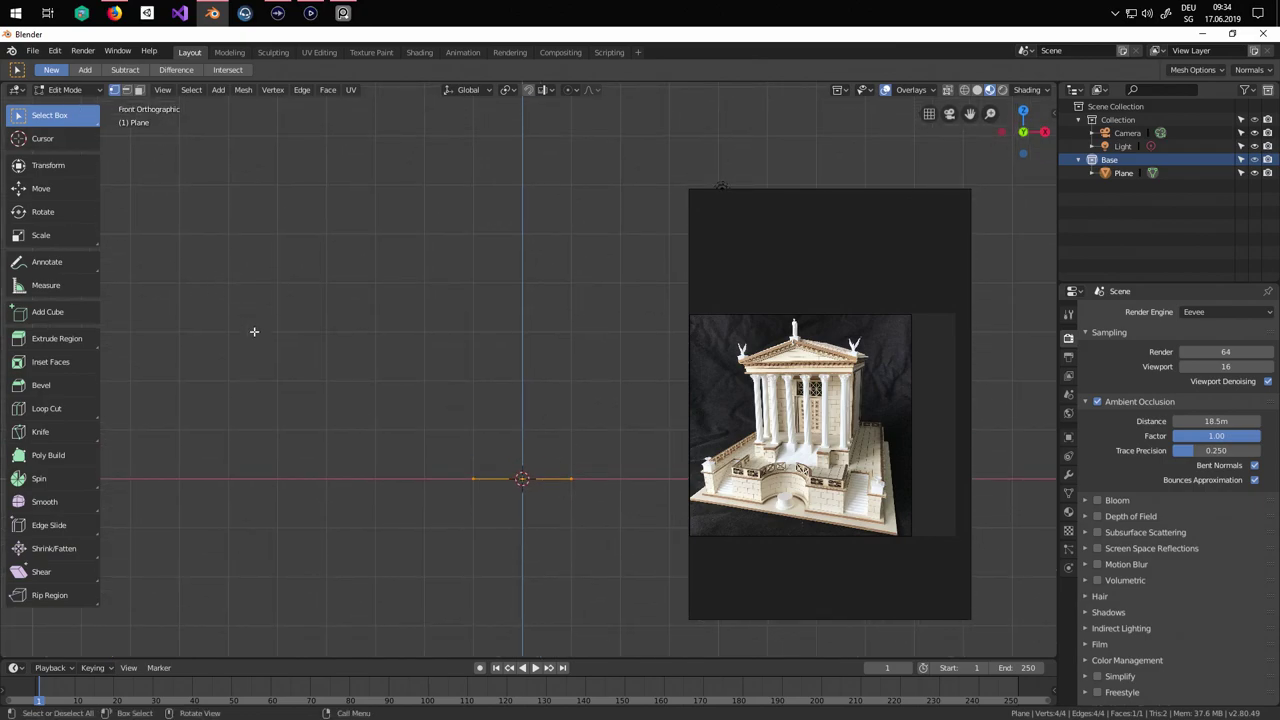
pyautogui.press('KP_3')
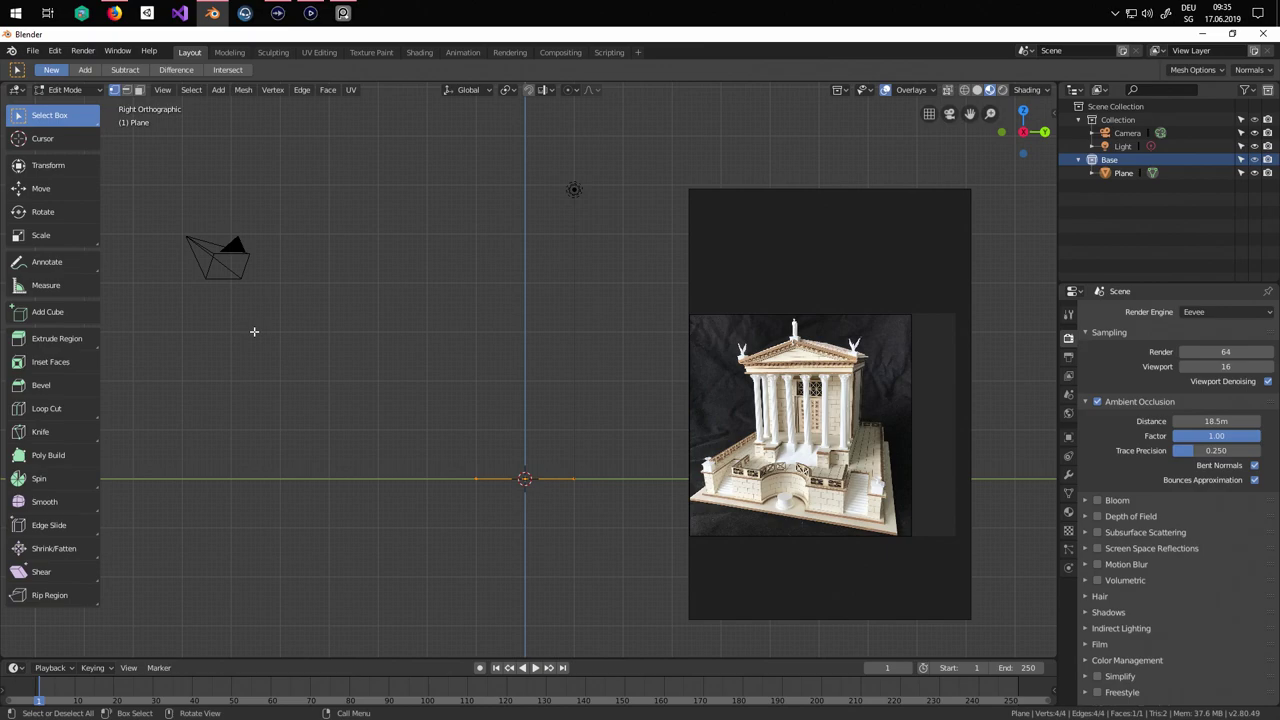
pyautogui.press('KP_7')
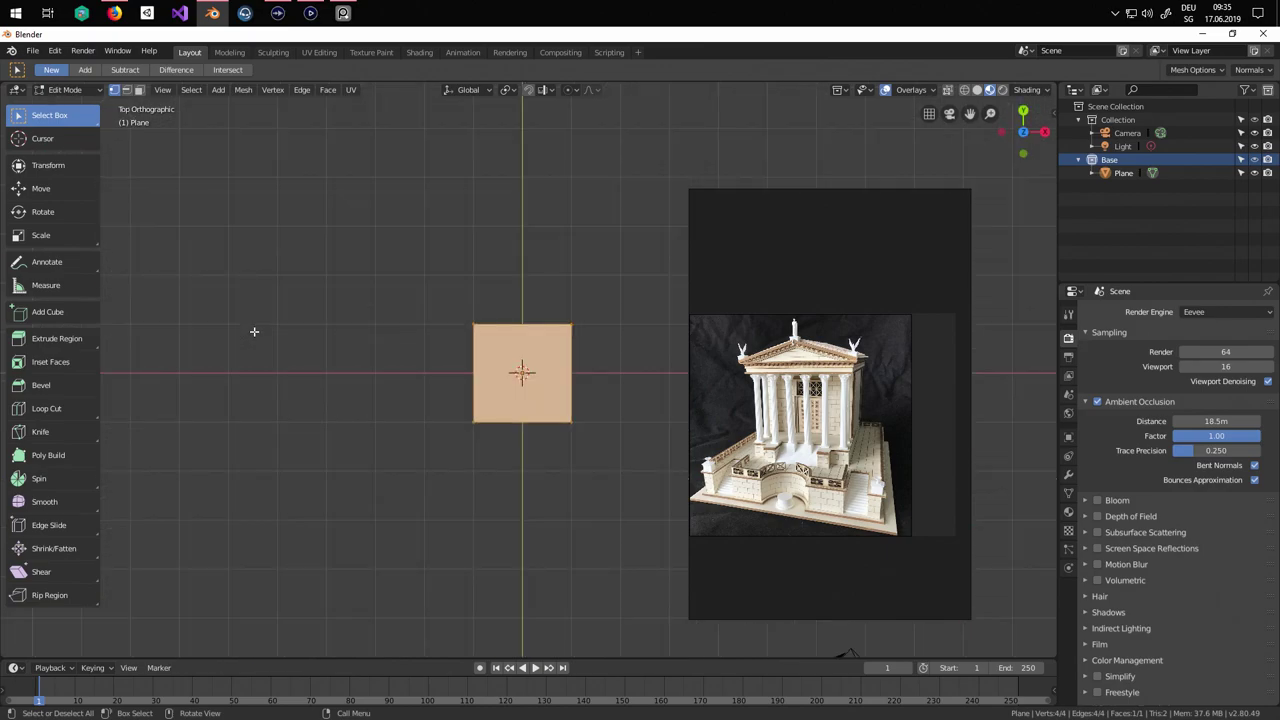
pyautogui.press('KP_1')
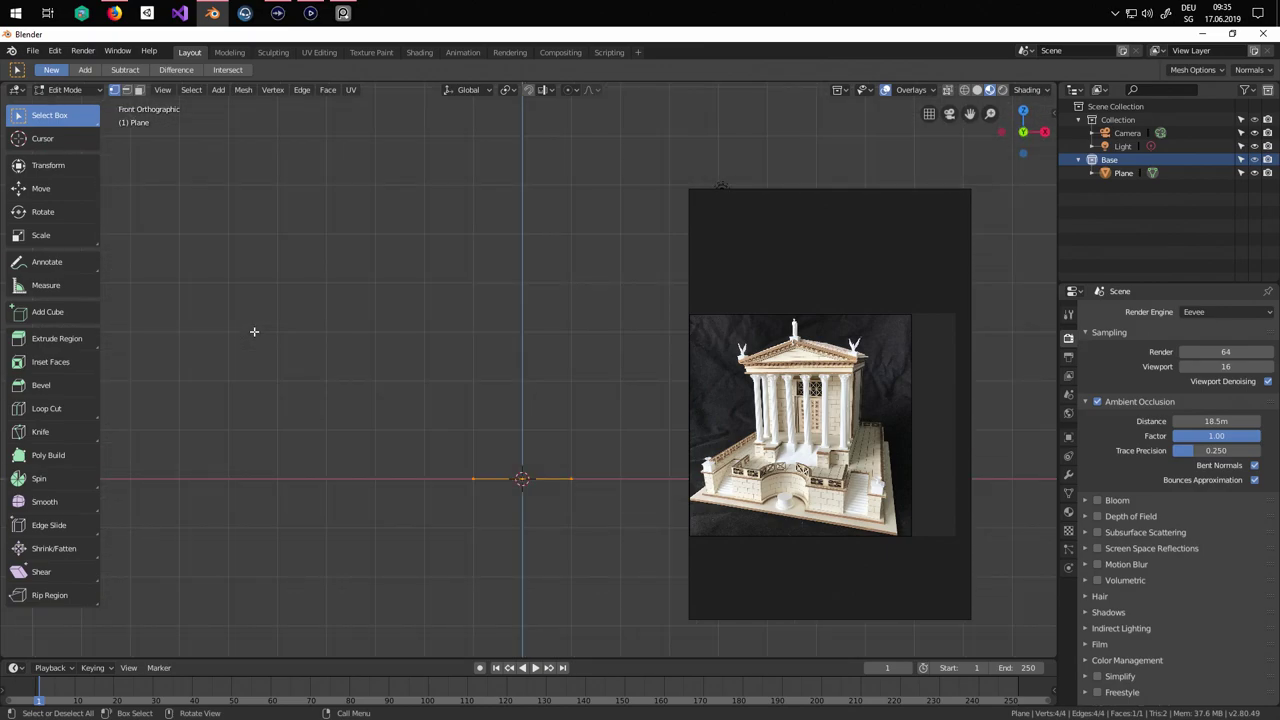
pyautogui.scroll(2, 547, 508)
pyautogui.keyDown('shift'); pyautogui.moveTo(546, 508); pyautogui.dragTo(501, 421, button='middle'); pyautogui.keyUp('shift')
pyautogui.scroll(-2, 497, 375)
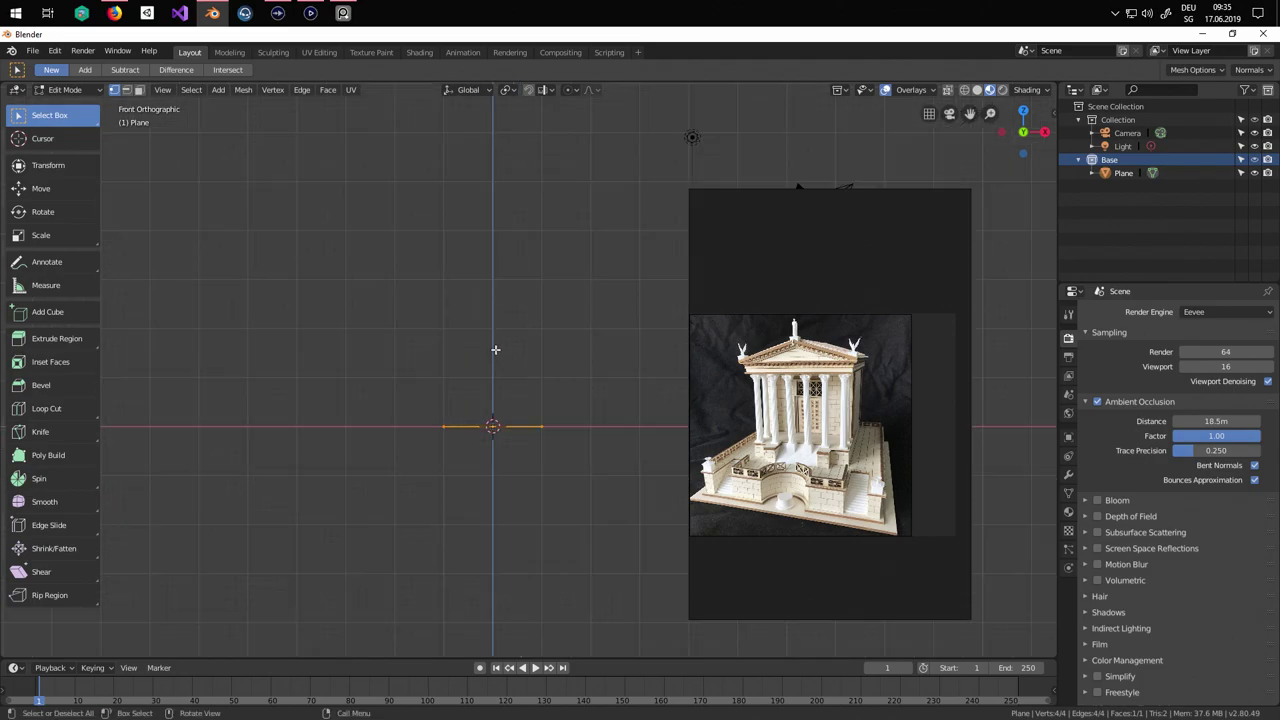
# Extrude the plane upward about 0.3 m in front view to form the pedestal's bottom block.
pyautogui.moveTo(494, 345); pyautogui.dragTo(478, 393, button='middle')
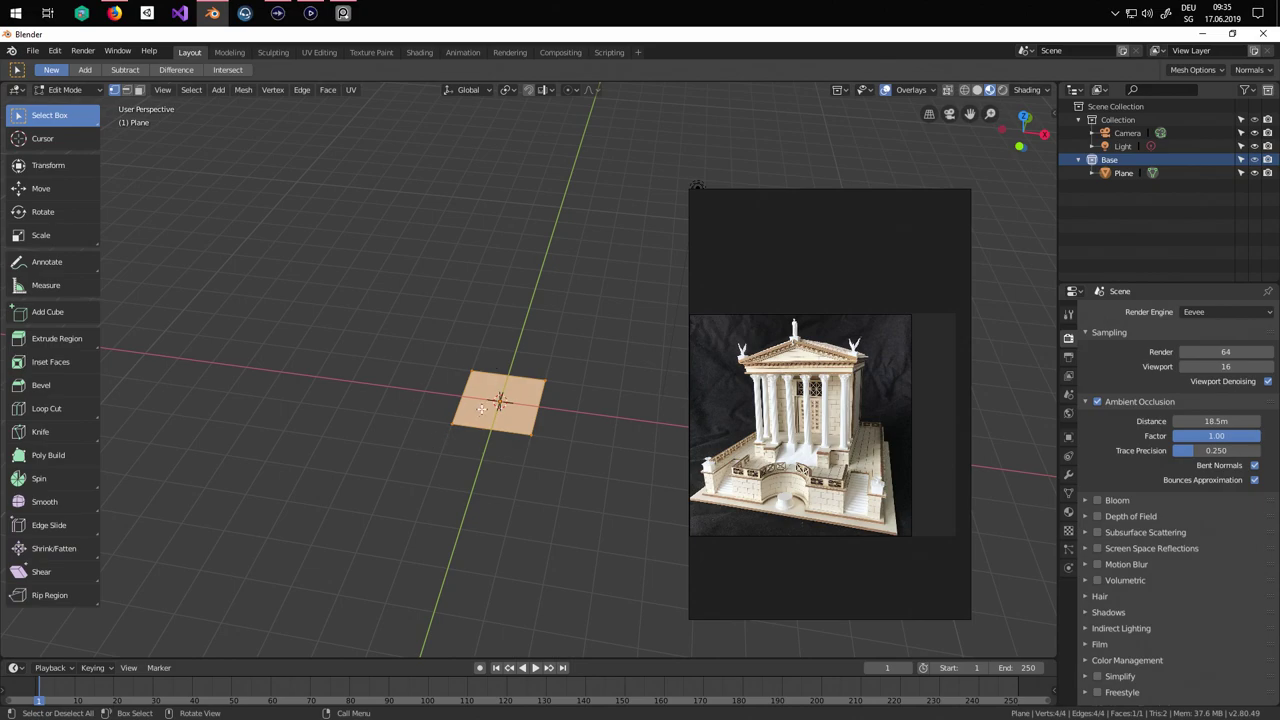
pyautogui.press('KP_1')
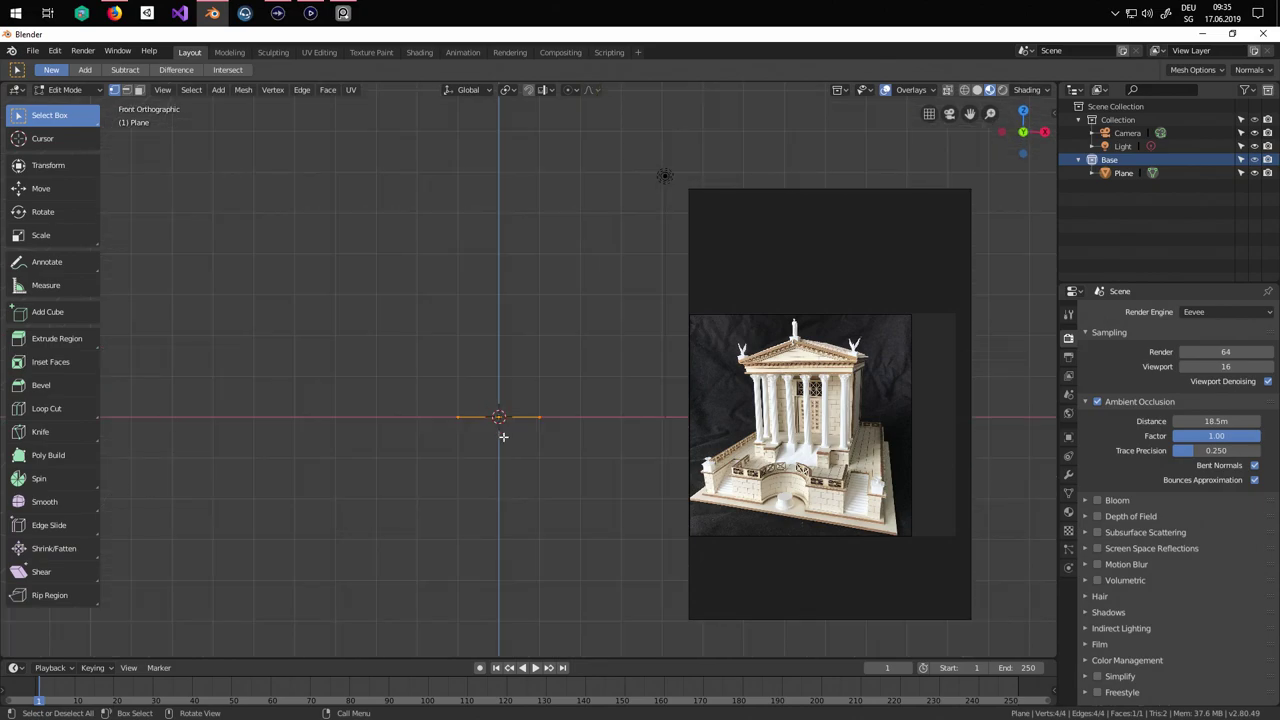
pyautogui.scroll(4, 503, 437)
pyautogui.keyDown('shift'); pyautogui.moveTo(546, 438); pyautogui.dragTo(529, 403, button='middle'); pyautogui.keyUp('shift')
pyautogui.keyDown('shift'); pyautogui.moveTo(534, 520); pyautogui.dragTo(546, 544, button='middle'); pyautogui.keyUp('shift')
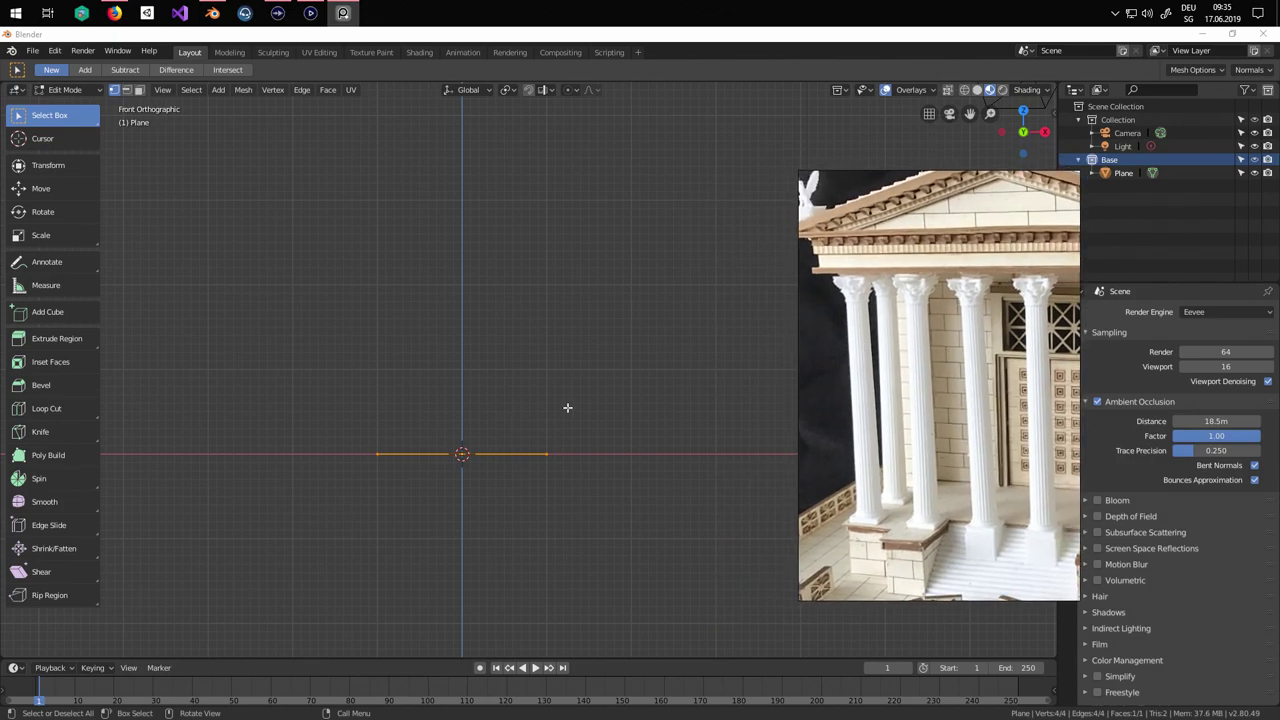
pyautogui.moveTo(568, 408); pyautogui.dragTo(629, 386, button='middle')
pyautogui.press('KP_1')
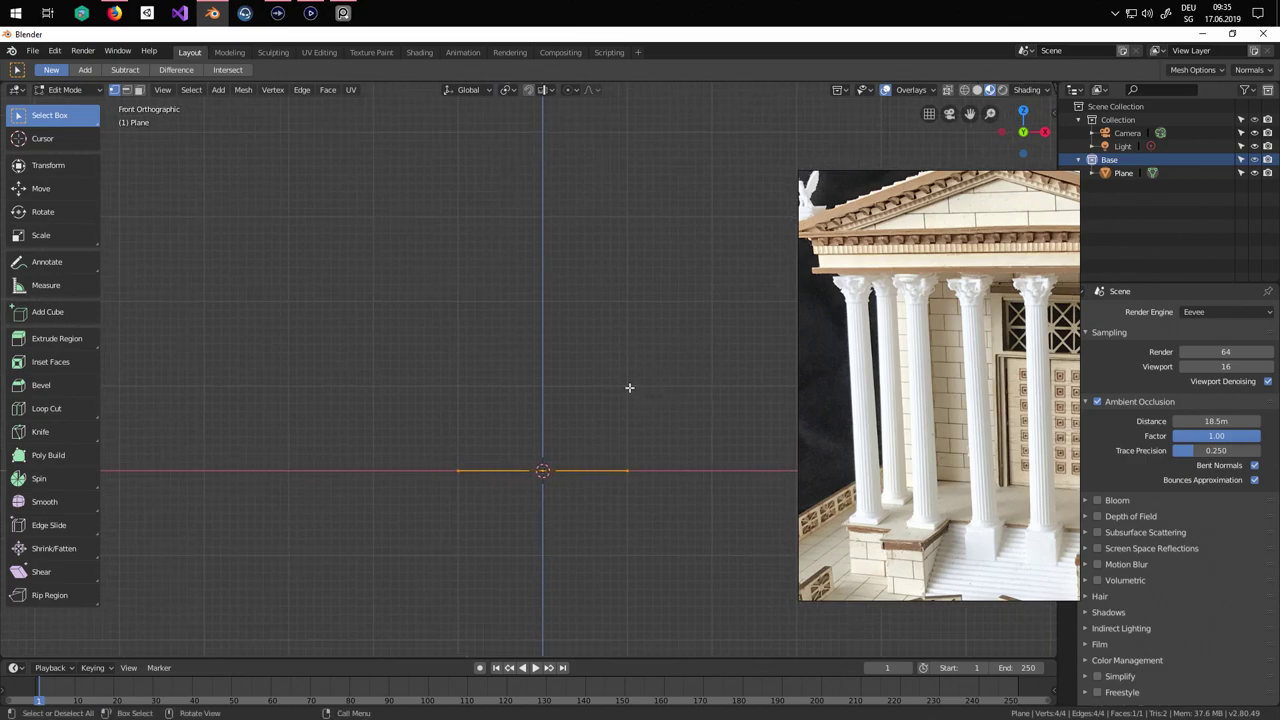
pyautogui.press('e')
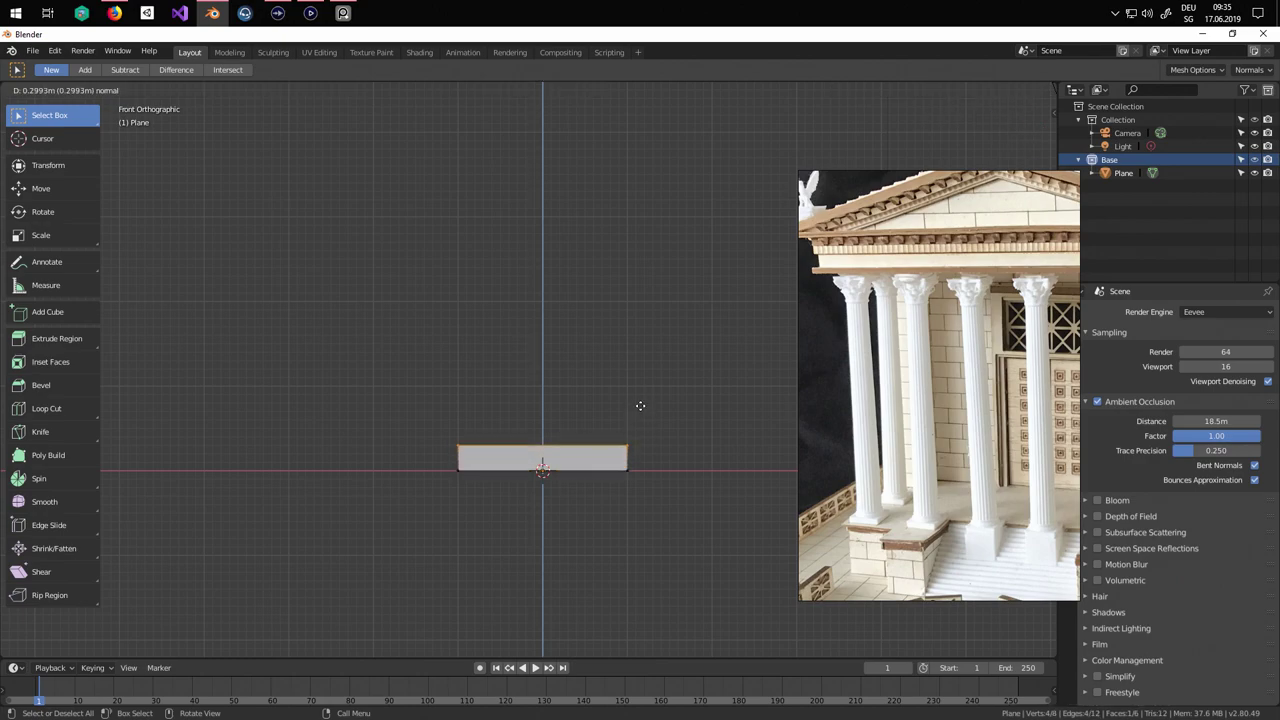
pyautogui.click(640, 406)
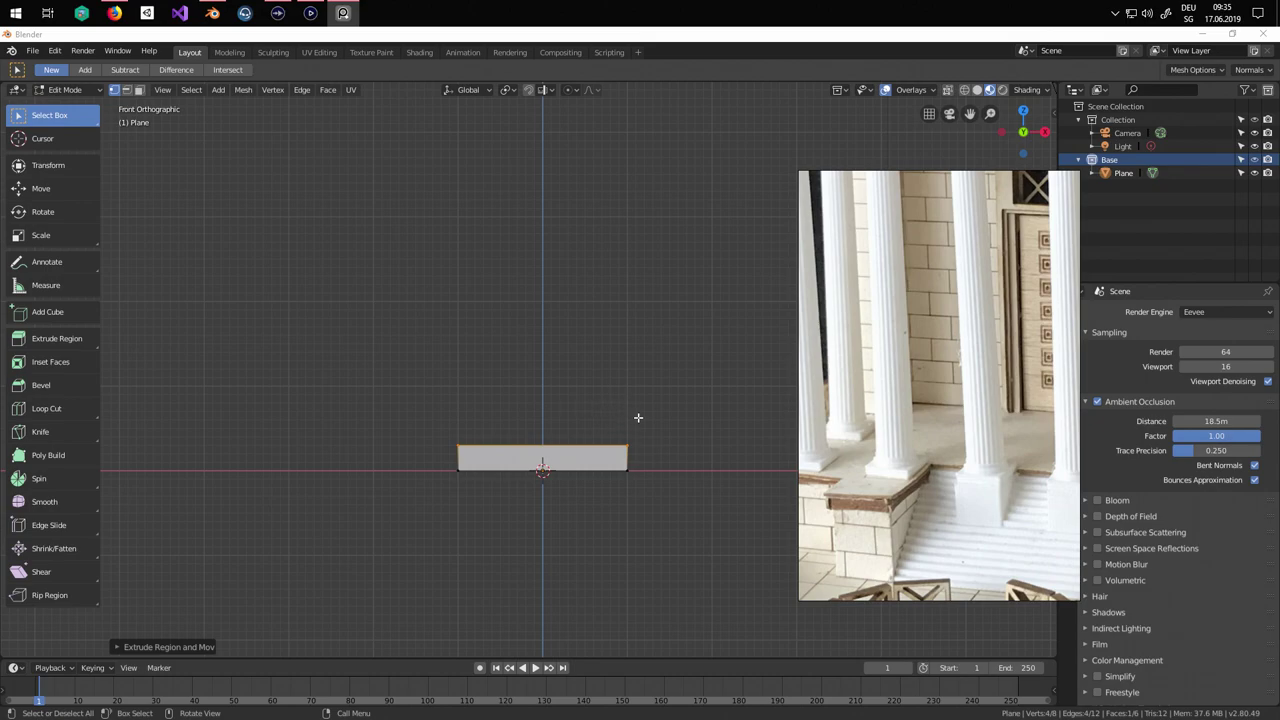
# Extrude the bottom block's upper face about 0.09 m and scale it to about 0.9 to form an inward slope.
pyautogui.moveTo(639, 405); pyautogui.dragTo(651, 428, button='middle')
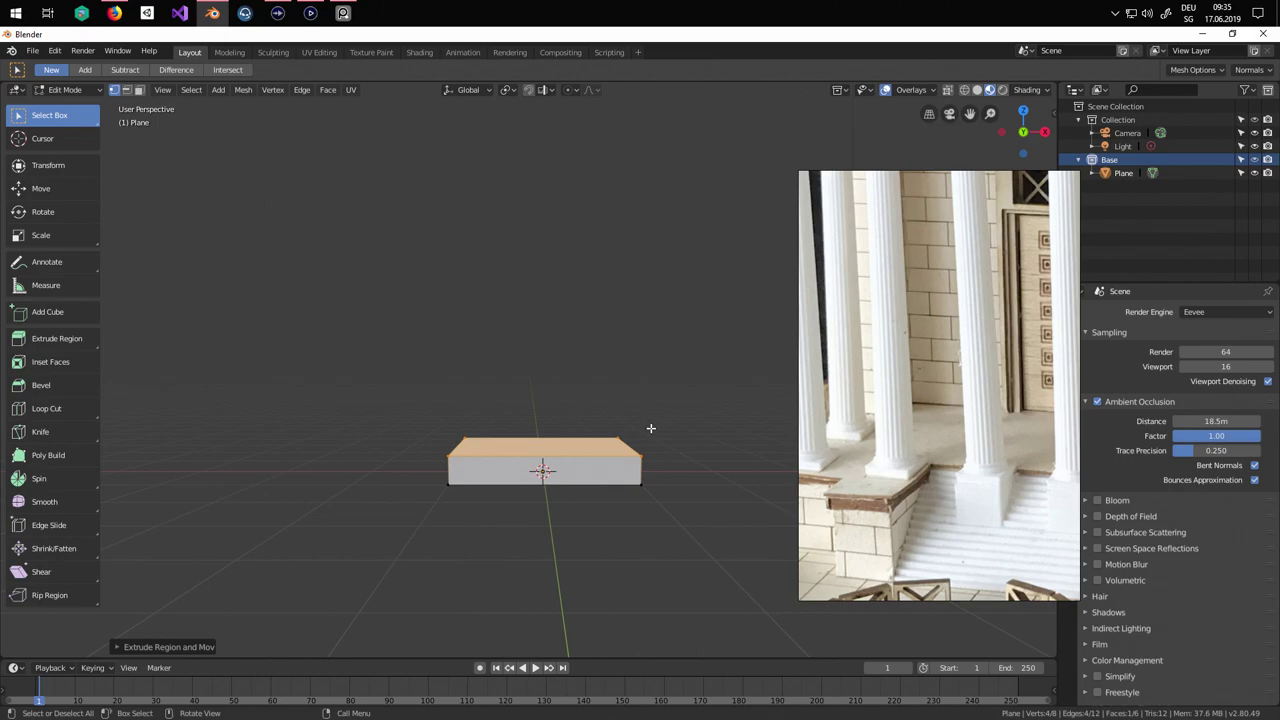
pyautogui.press('KP_1')
pyautogui.press('e')
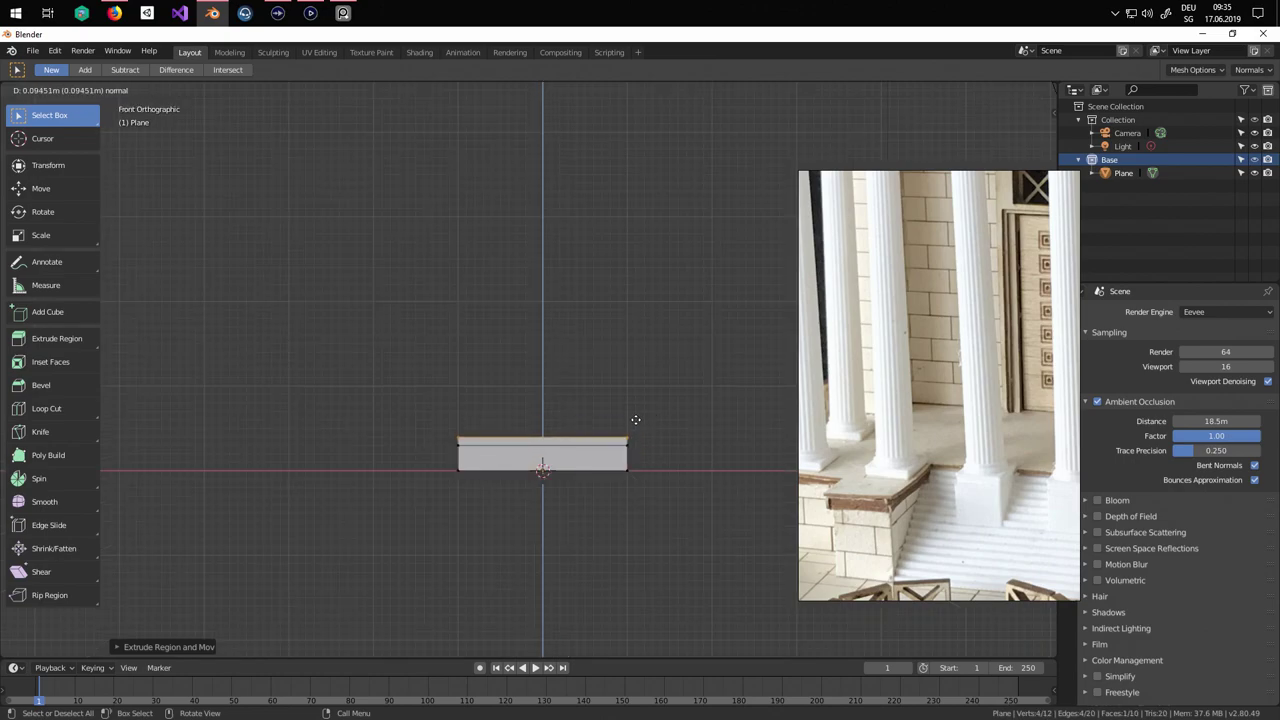
pyautogui.click(635, 420)
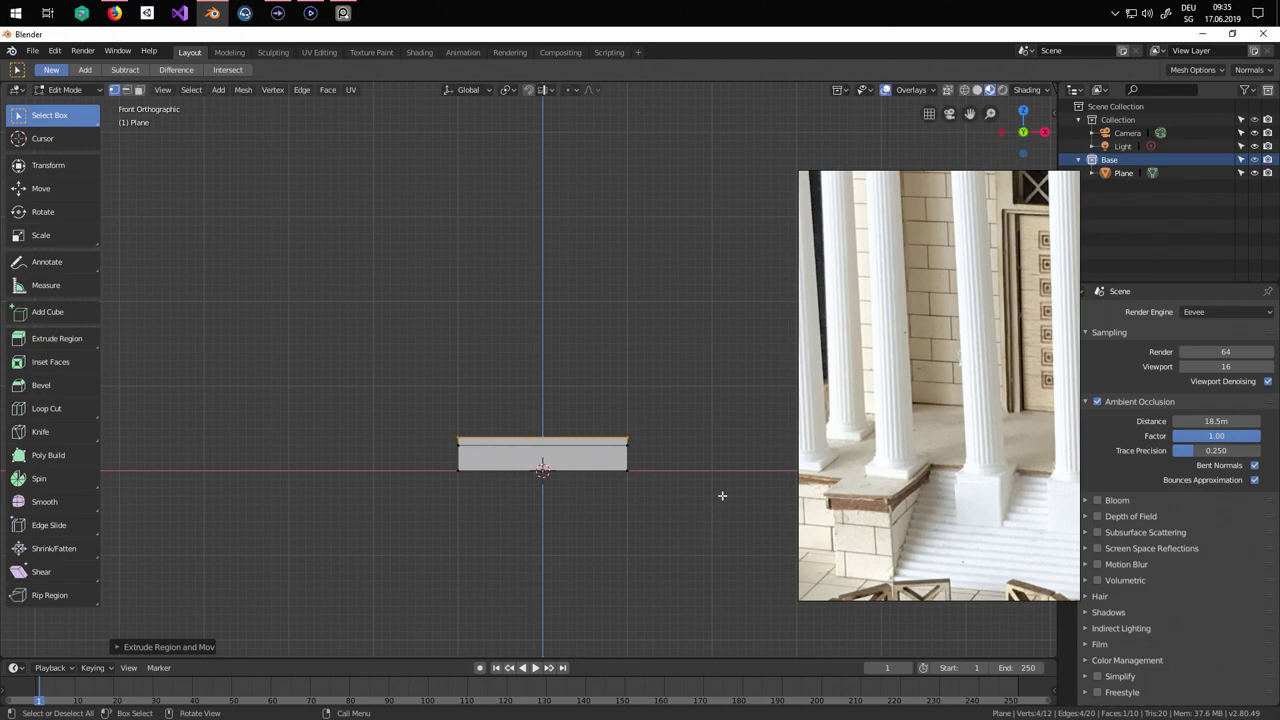
pyautogui.press('s')
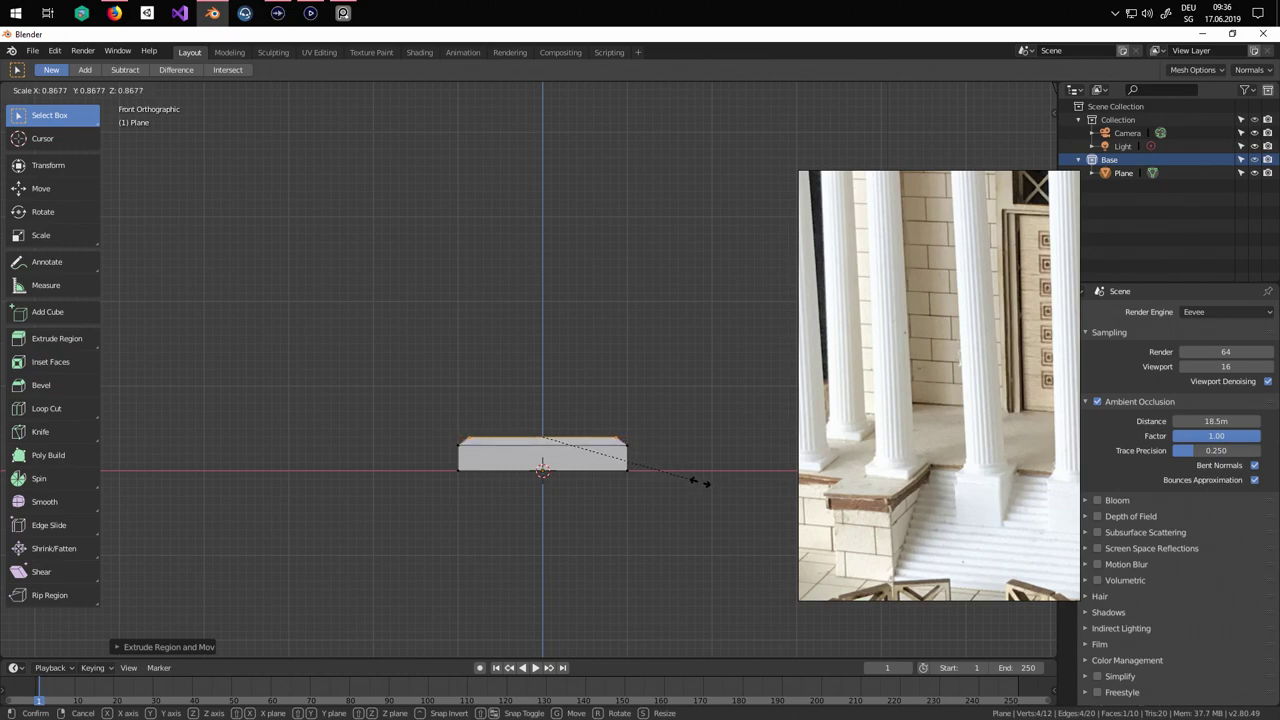
pyautogui.click(705, 482)
# Extrude the narrowed upper face about 0.5 m to form the pedestal's middle block.
pyautogui.press('e')
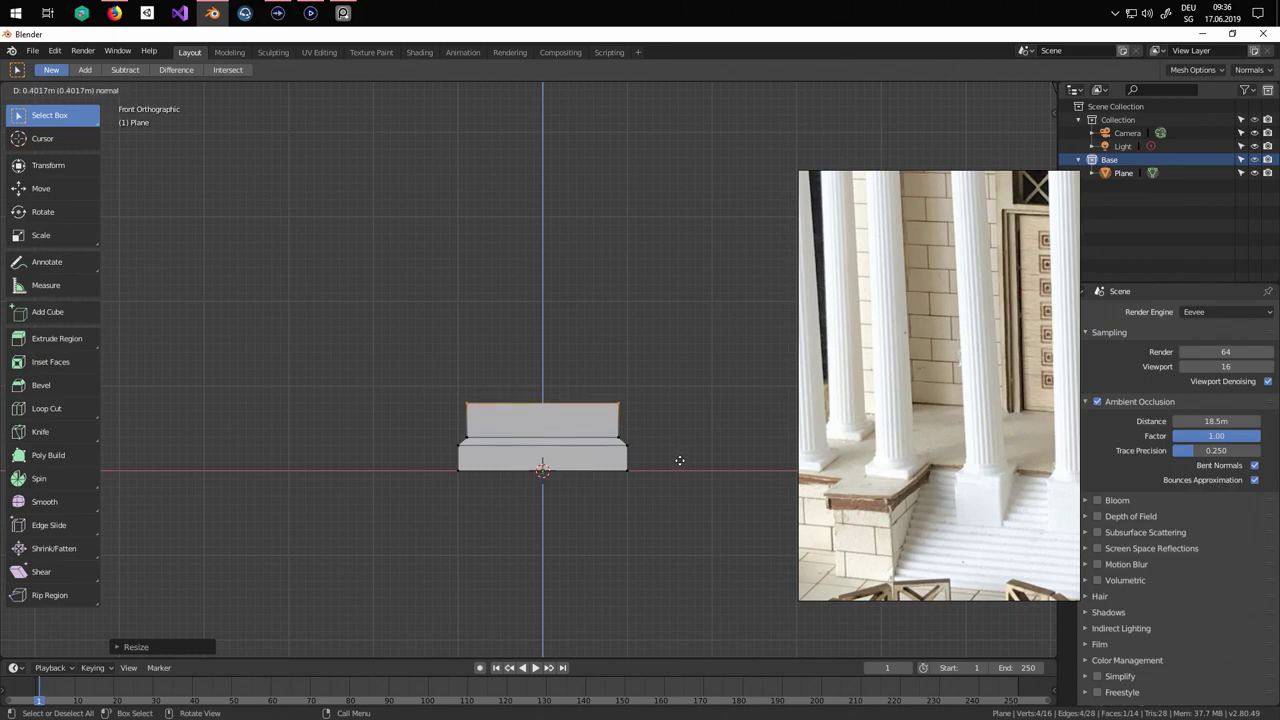
pyautogui.click(679, 454)
pyautogui.scroll(3, 673, 421)
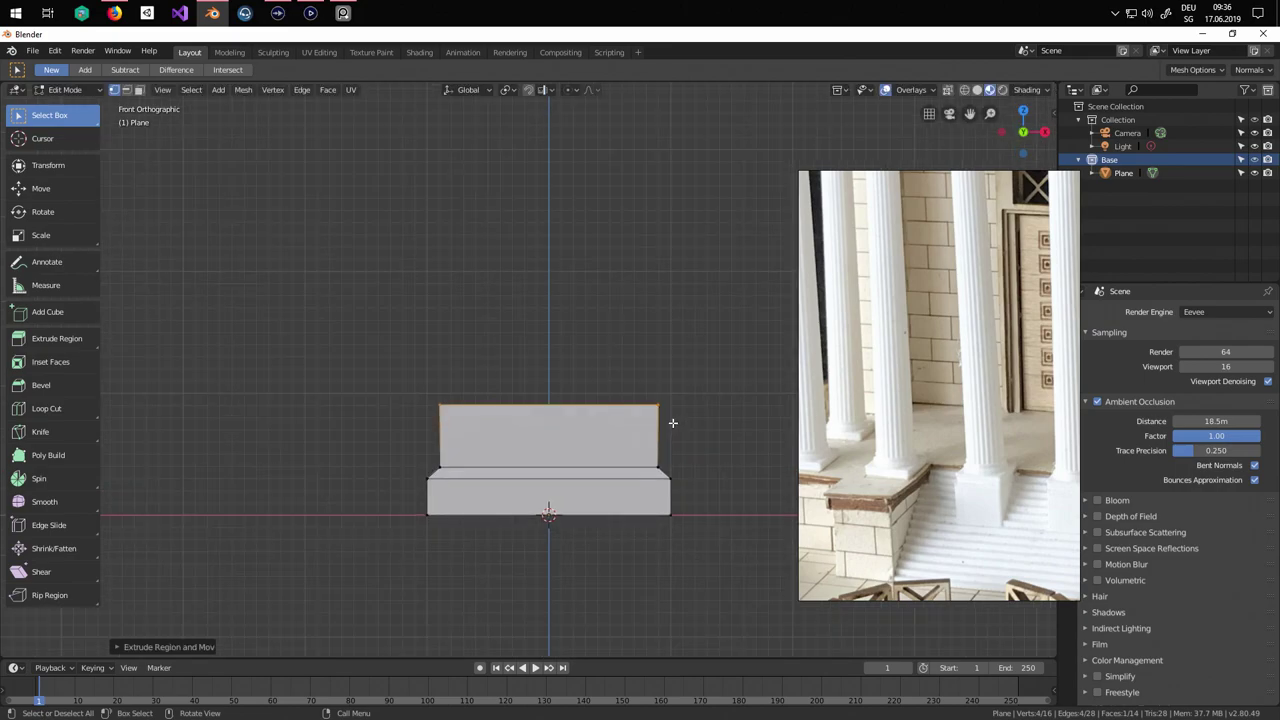
# Extrude a thin section above the middle block and scale its upper face to about 1.1 for an outward slope.
pyautogui.press('e')
pyautogui.click(695, 476)
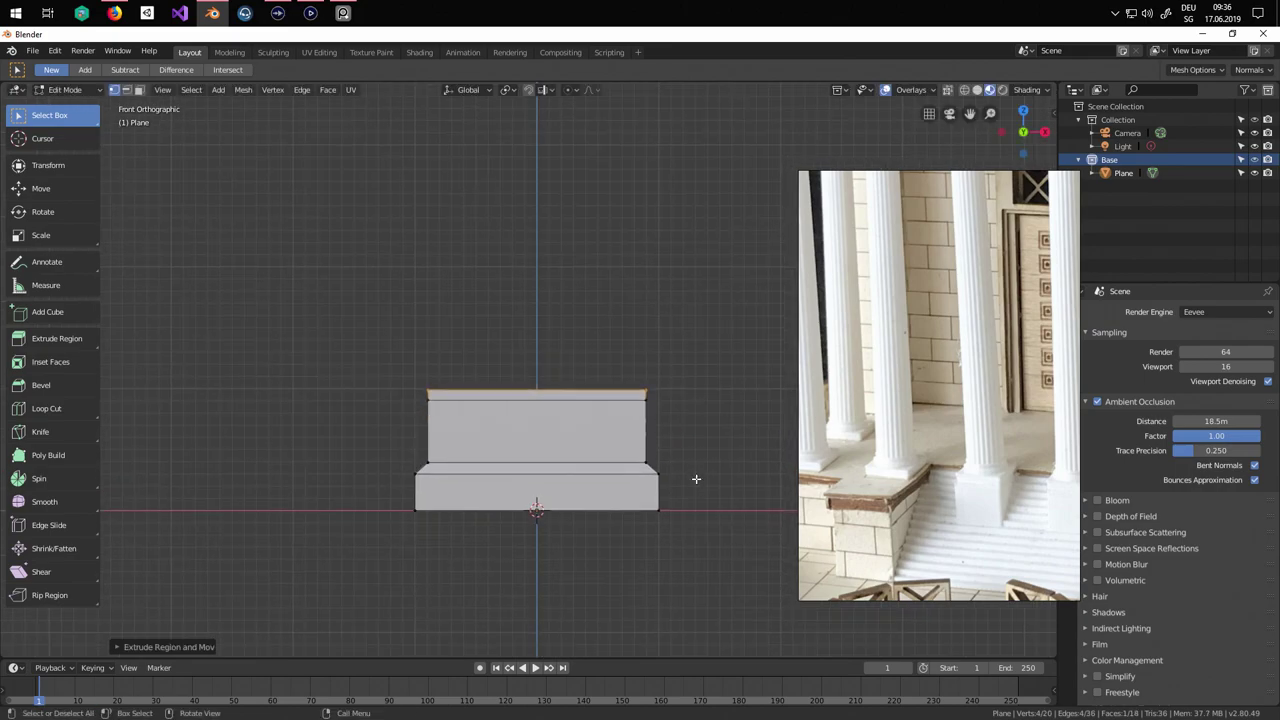
pyautogui.press('s')
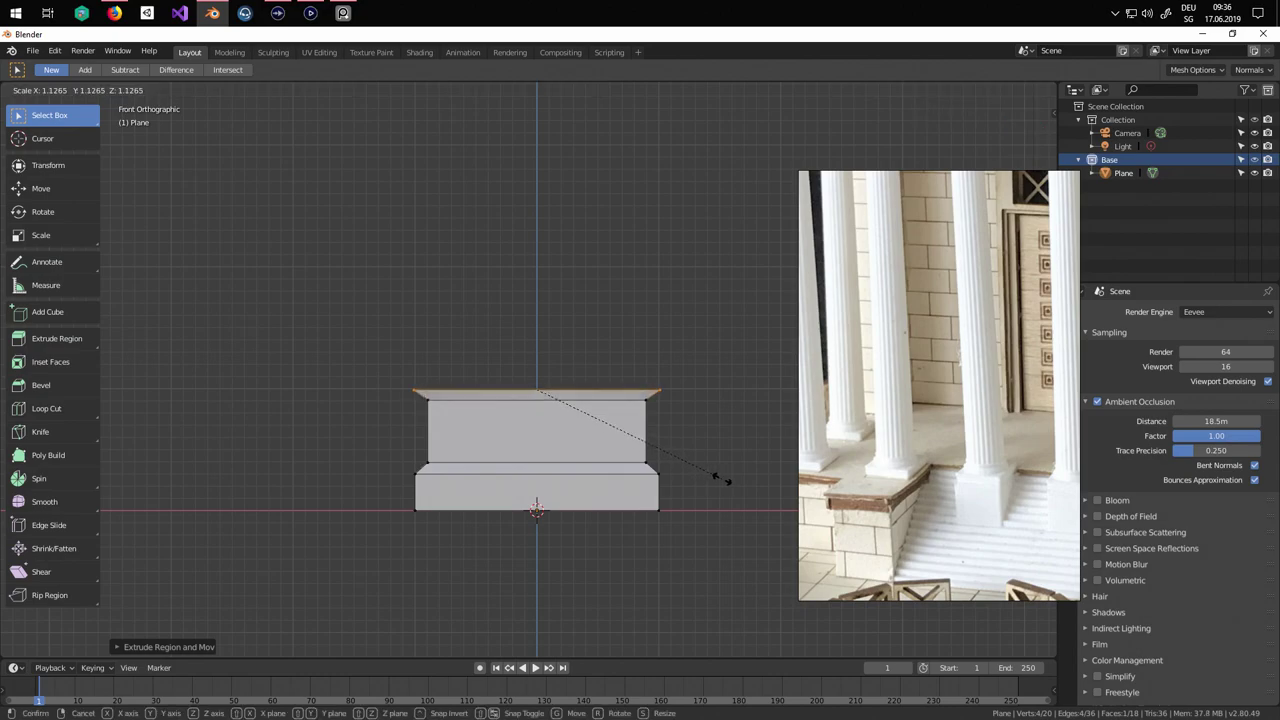
pyautogui.click(718, 478)
# Extrude the widened upper face about 0.3 m to form the pedestal's cap and inspect the shape in perspective.
pyautogui.press('e')
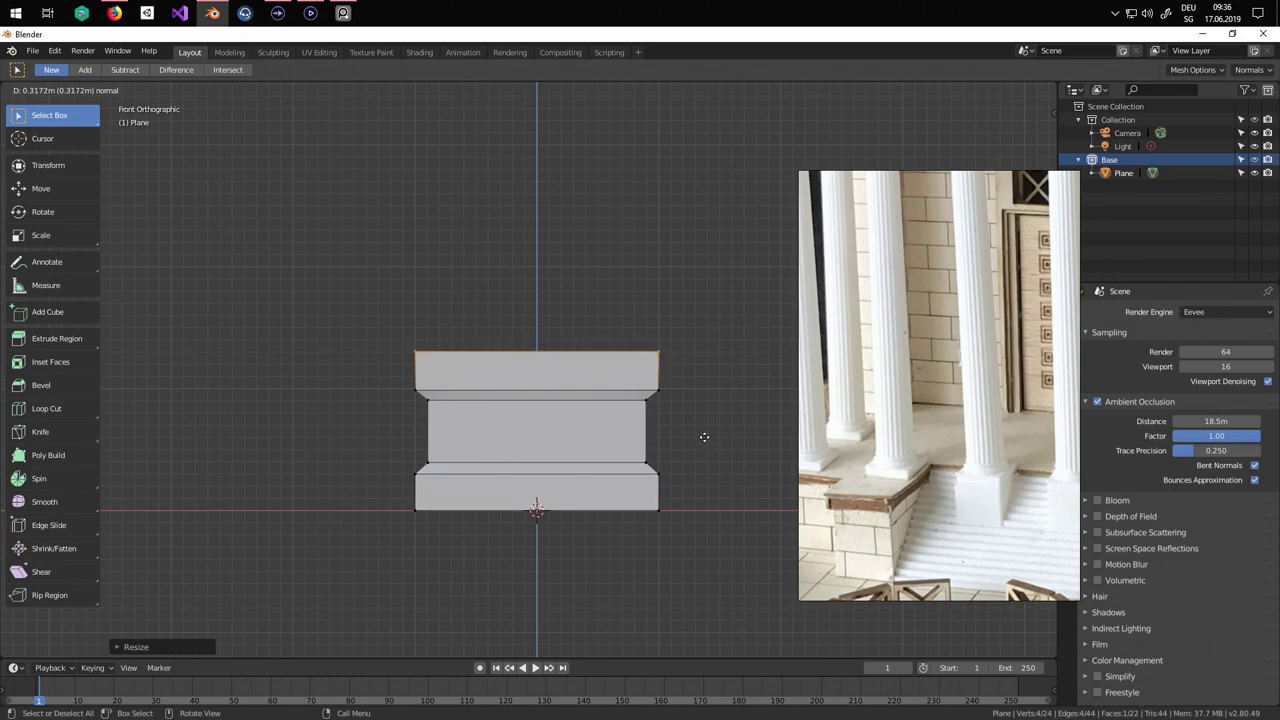
pyautogui.click(700, 436)
pyautogui.scroll(-1, 654, 478)
pyautogui.moveTo(671, 517); pyautogui.dragTo(688, 527, button='middle')
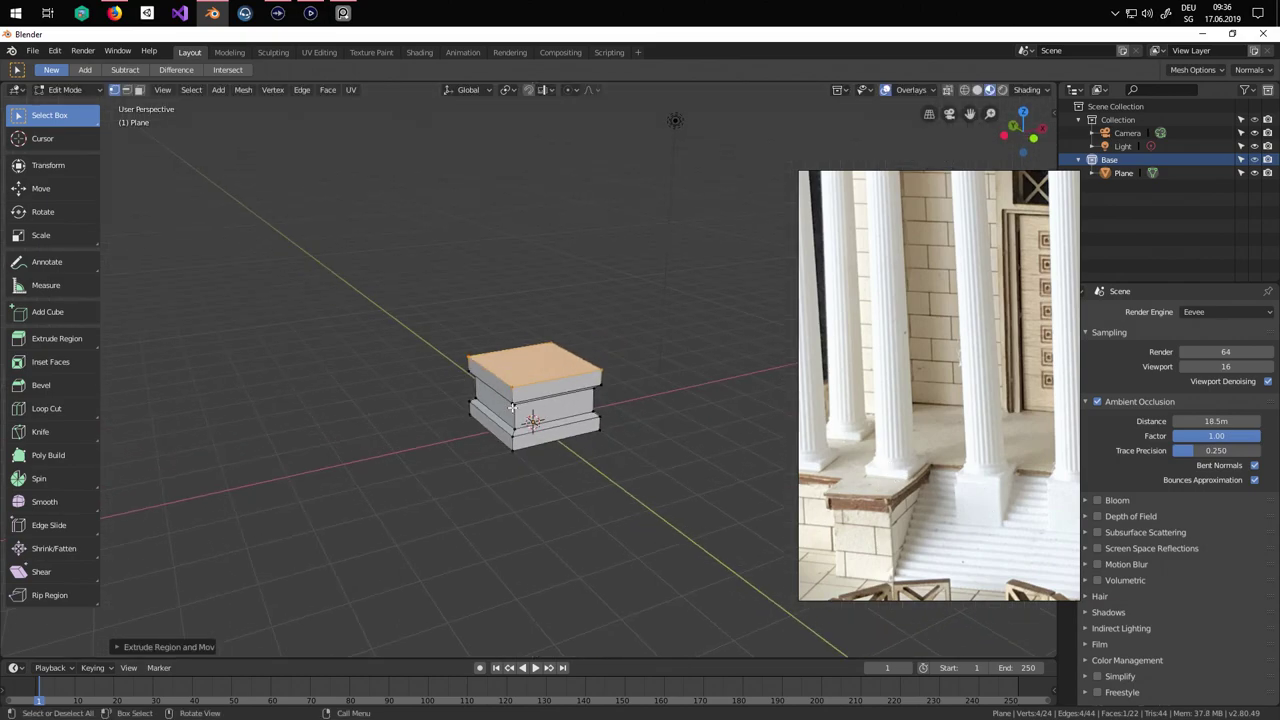
pyautogui.moveTo(511, 408); pyautogui.dragTo(600, 430, button='middle')
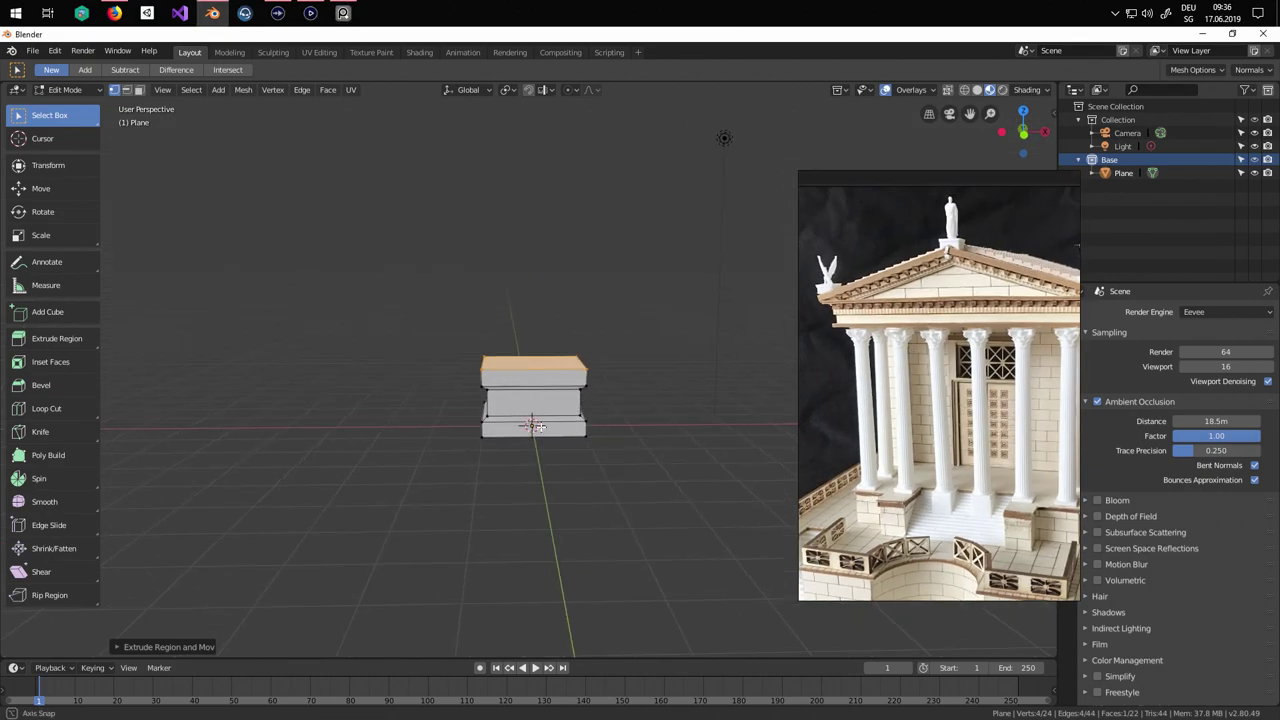
# Duplicate the pedestal's top face in place, using face selection in Edit Mode.
pyautogui.press('Tab')
pyautogui.moveTo(510, 388); pyautogui.dragTo(584, 514, button='middle')
pyautogui.press('KP_7')
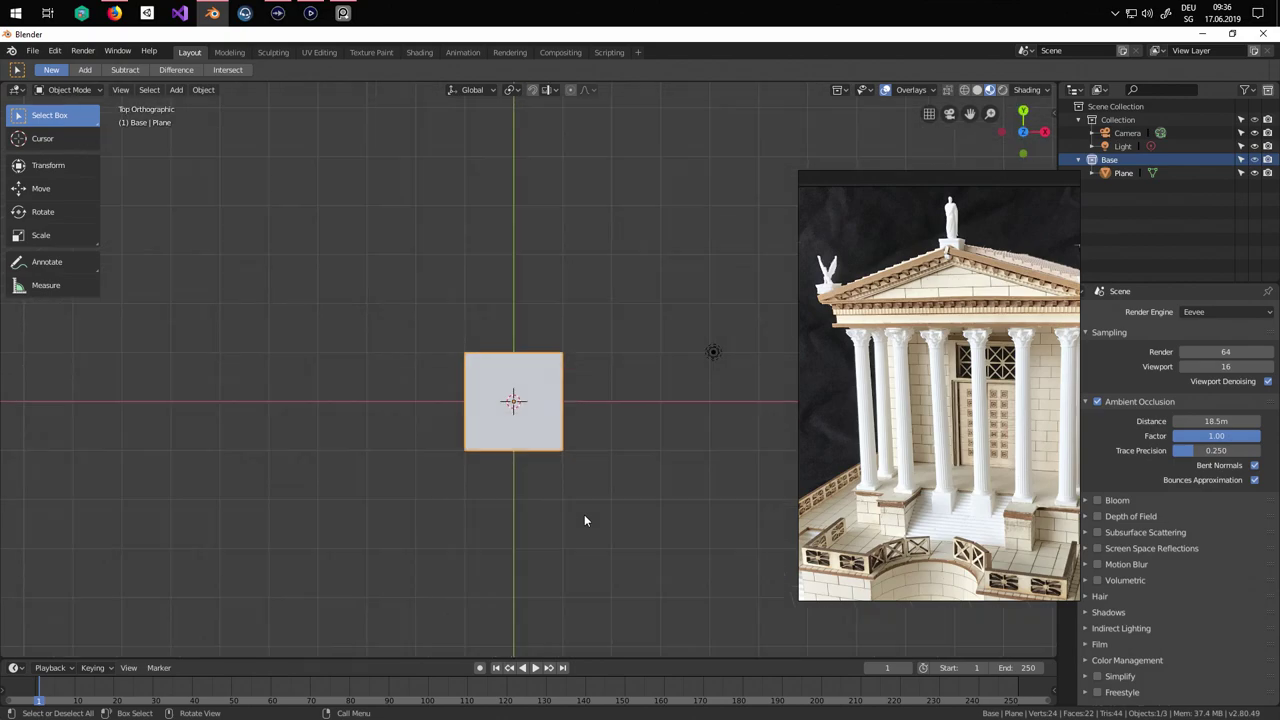
pyautogui.press('Tab')
pyautogui.click(540, 368)
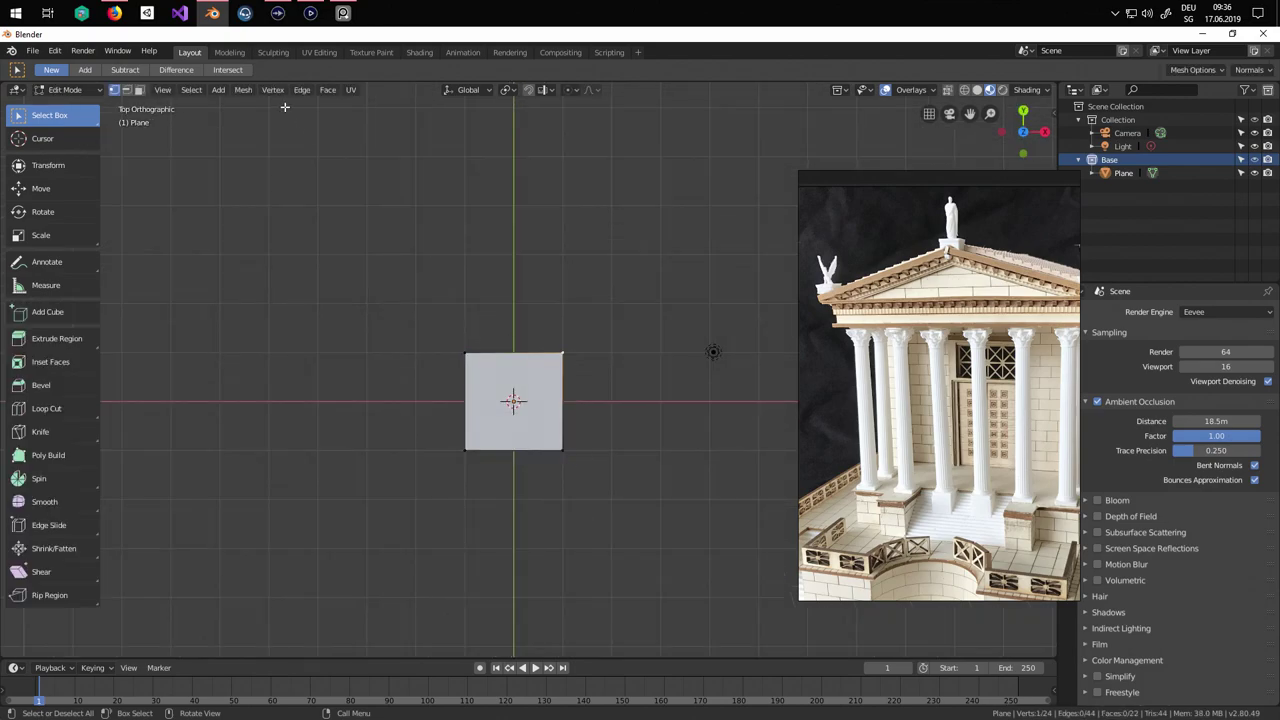
pyautogui.click(141, 91)
pyautogui.click(514, 360)
pyautogui.moveTo(603, 523); pyautogui.dragTo(601, 447, button='middle')
pyautogui.hotkey('shift', 'd')
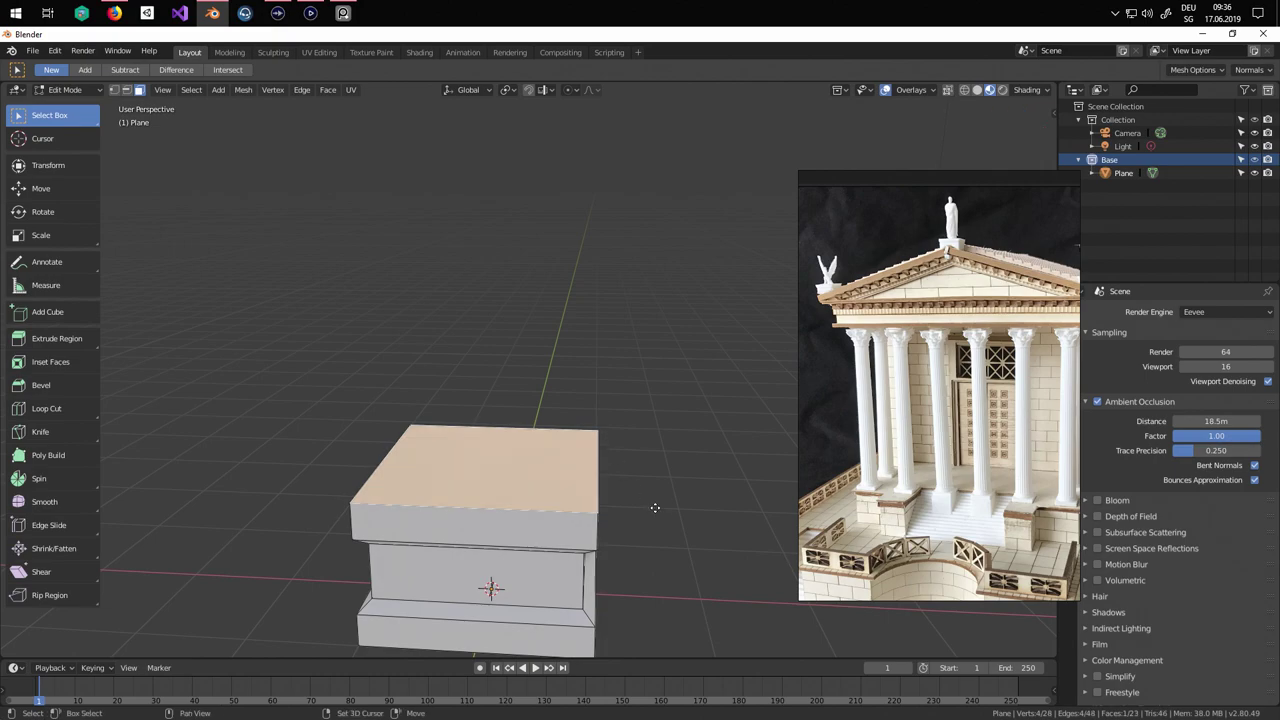
pyautogui.rightClick(655, 509)
# Raise the duplicated face along Z above the pedestal and separate the selection into its own object.
pyautogui.keyDown('shift'); pyautogui.moveTo(681, 558); pyautogui.dragTo(684, 498, button='middle'); pyautogui.keyUp('shift')
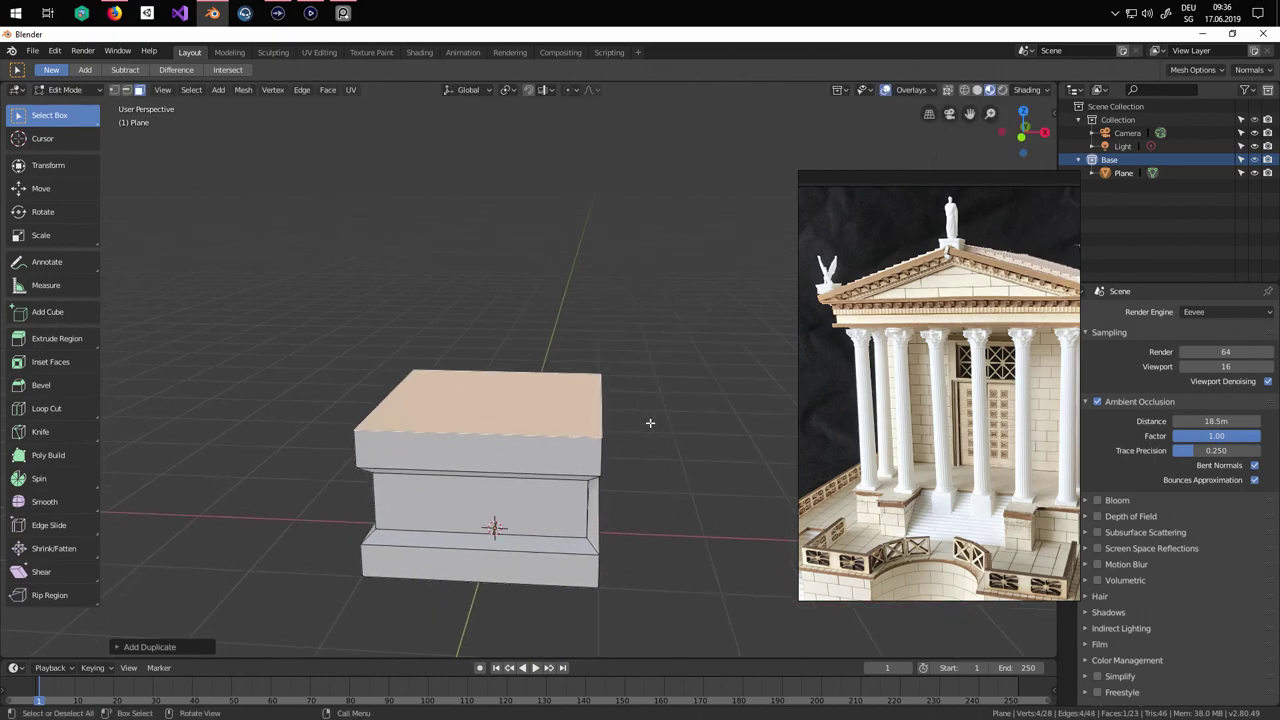
pyautogui.click(45, 188)
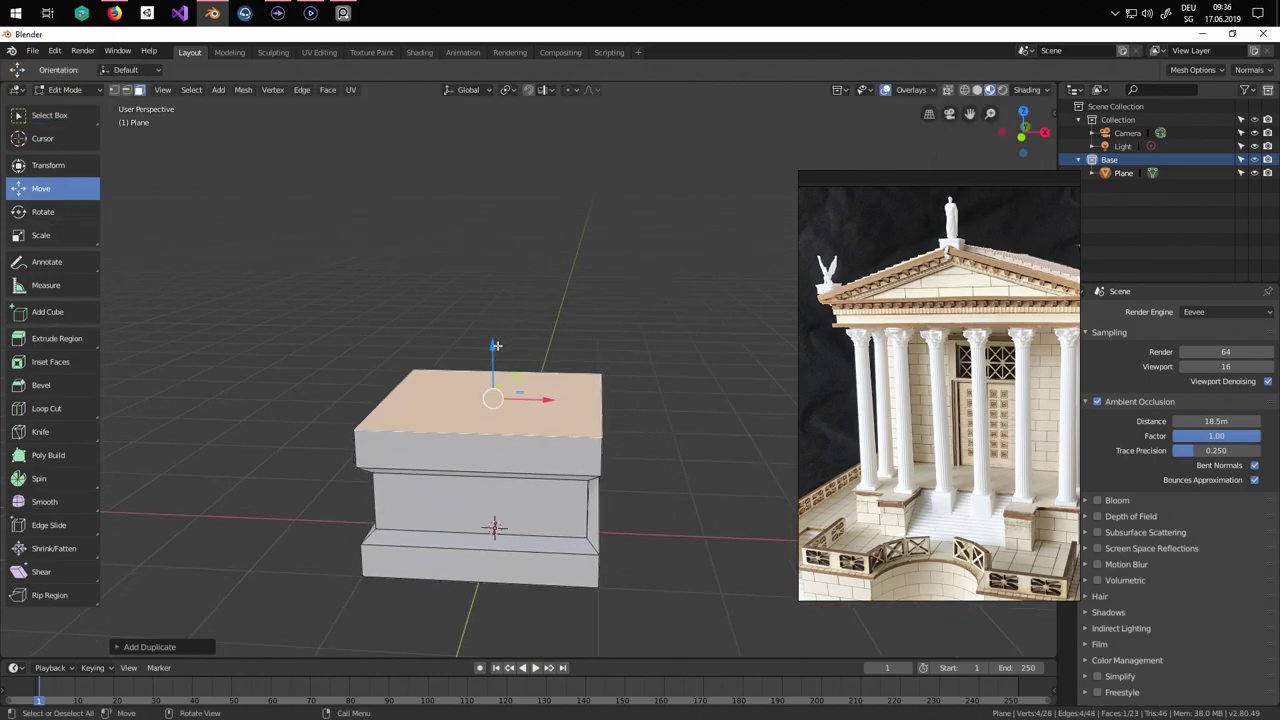
pyautogui.moveTo(495, 345); pyautogui.dragTo(497, 316)
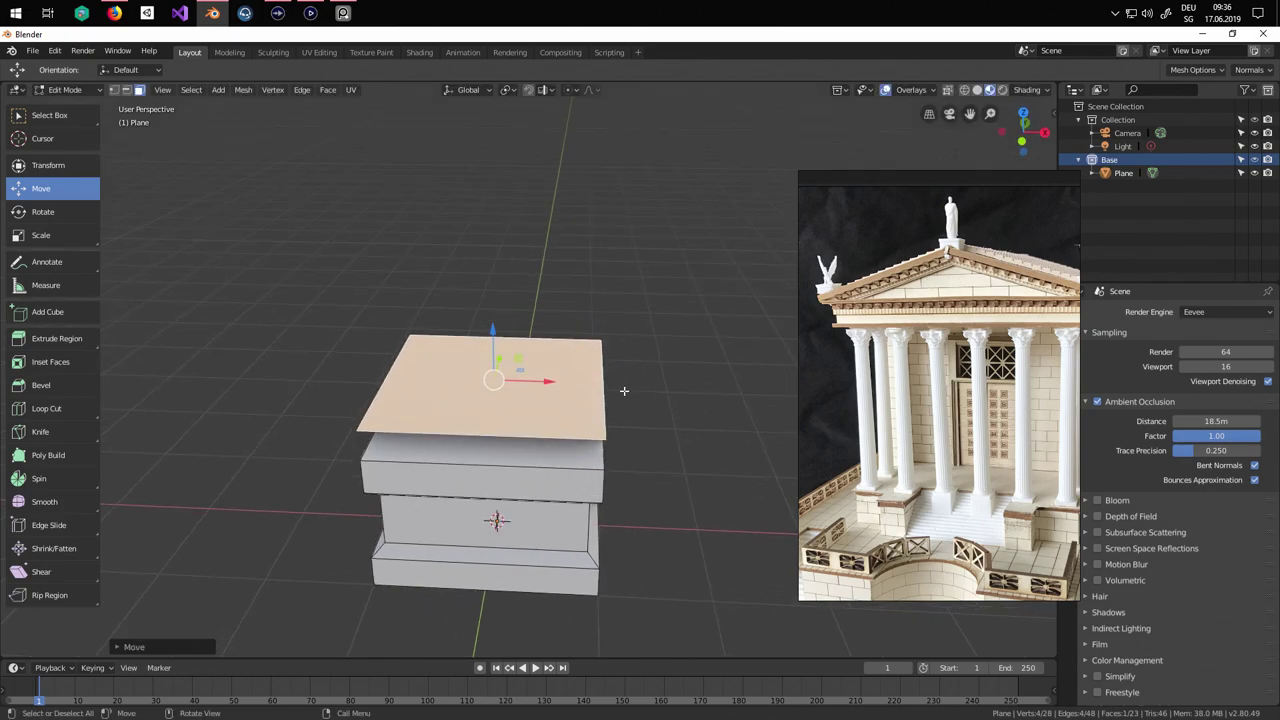
pyautogui.press('p')
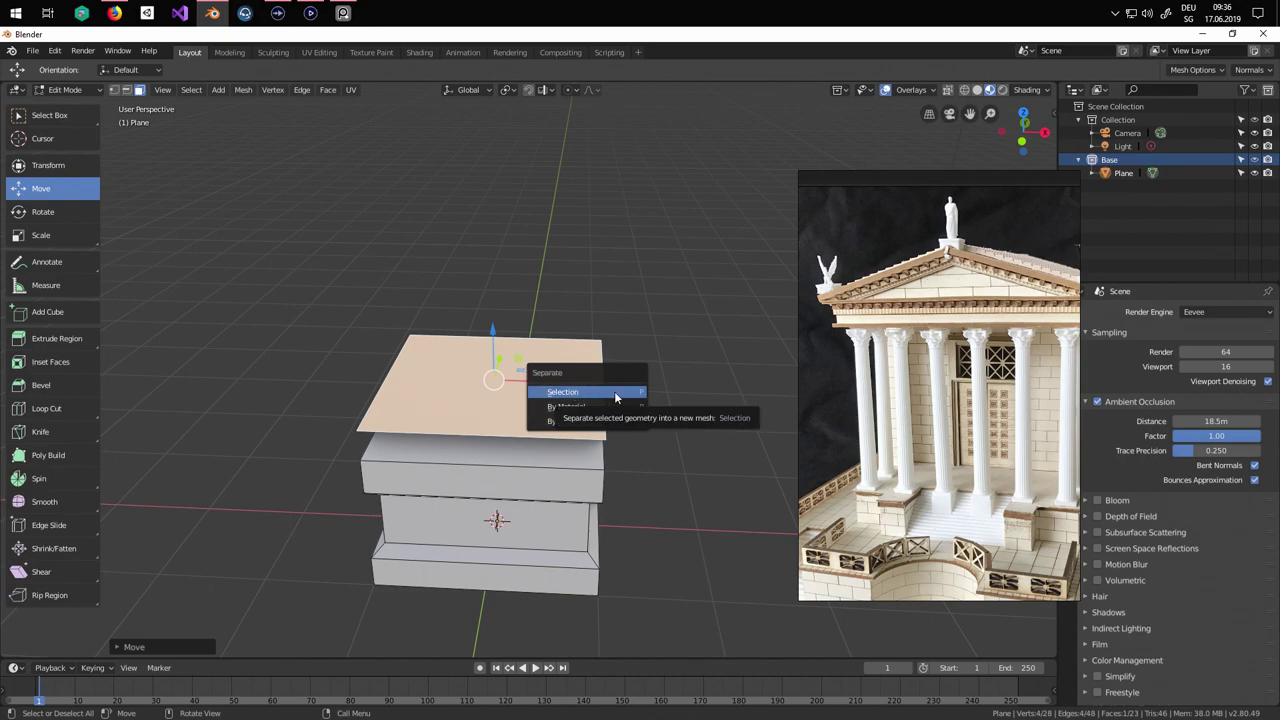
pyautogui.click(614, 391)
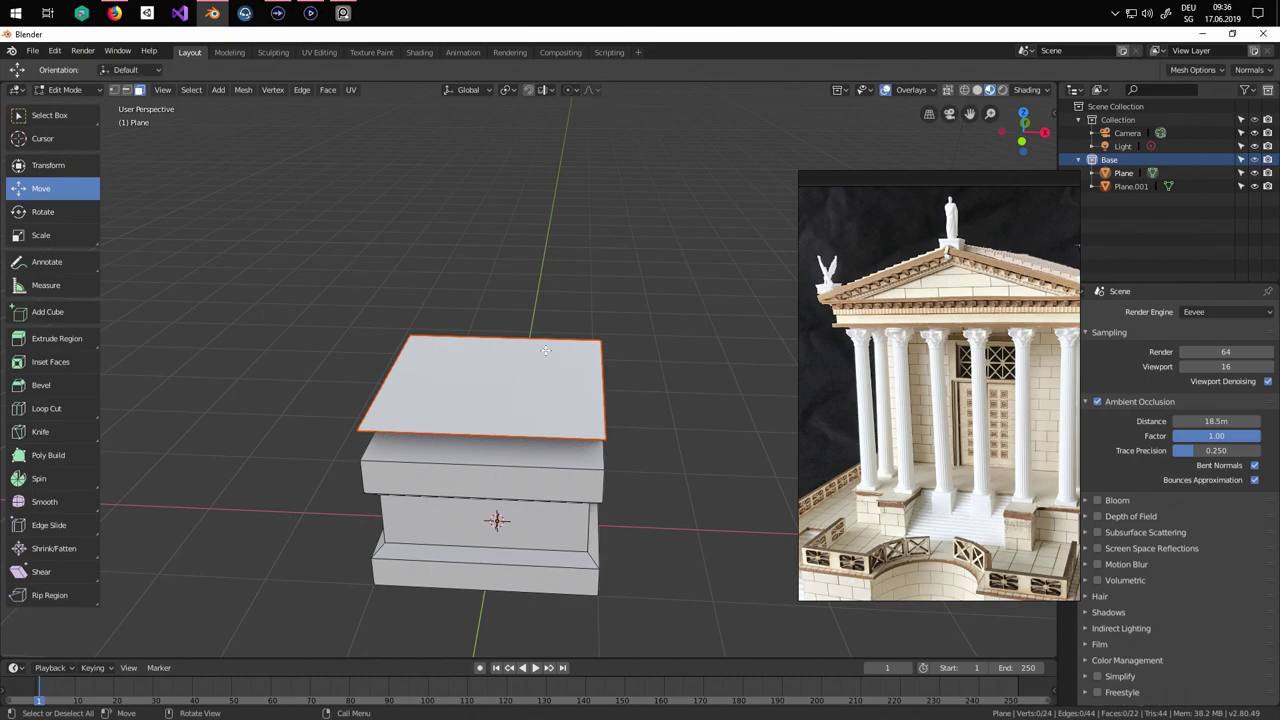
# Return to Object Mode and select the separated face above the pedestal.
pyautogui.press('Tab')
pyautogui.press('Tab')
pyautogui.press('Tab')
pyautogui.click(567, 382)
pyautogui.moveTo(650, 416); pyautogui.dragTo(610, 390, button='middle')
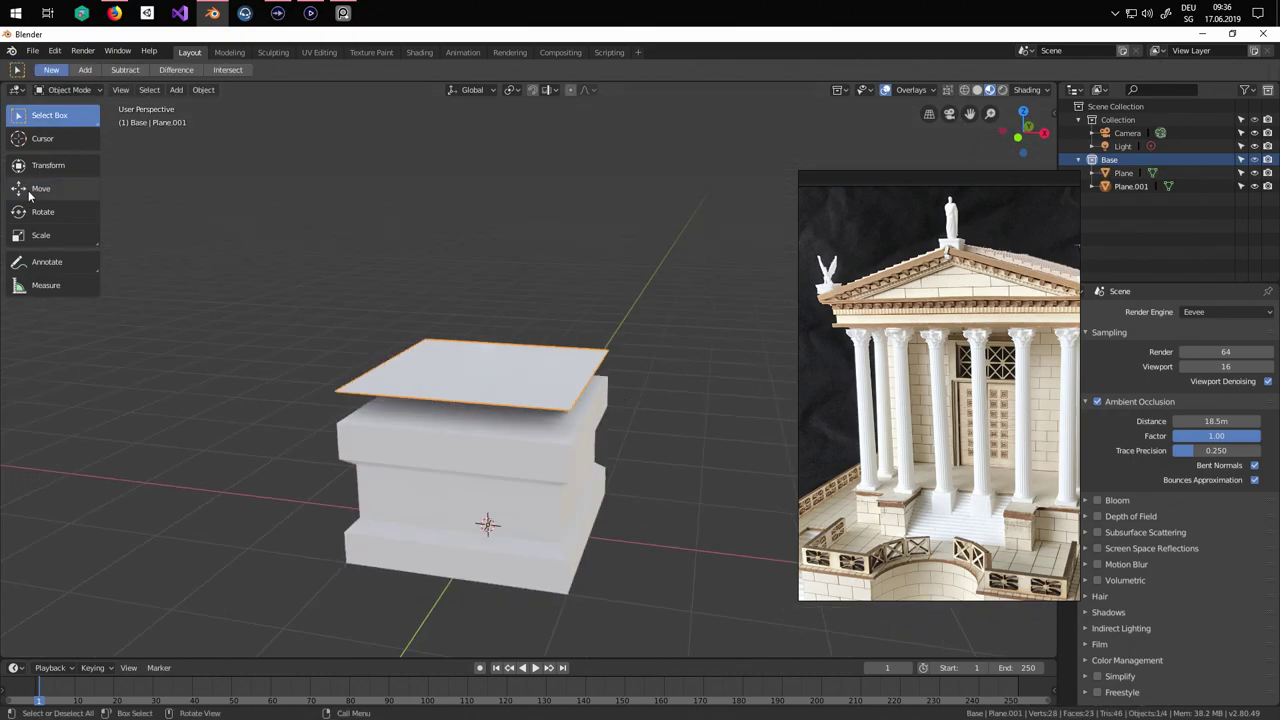
# Try to move the separated face along the X axis with the Move tool.
pyautogui.click(30, 192)
pyautogui.moveTo(540, 530); pyautogui.dragTo(463, 528)
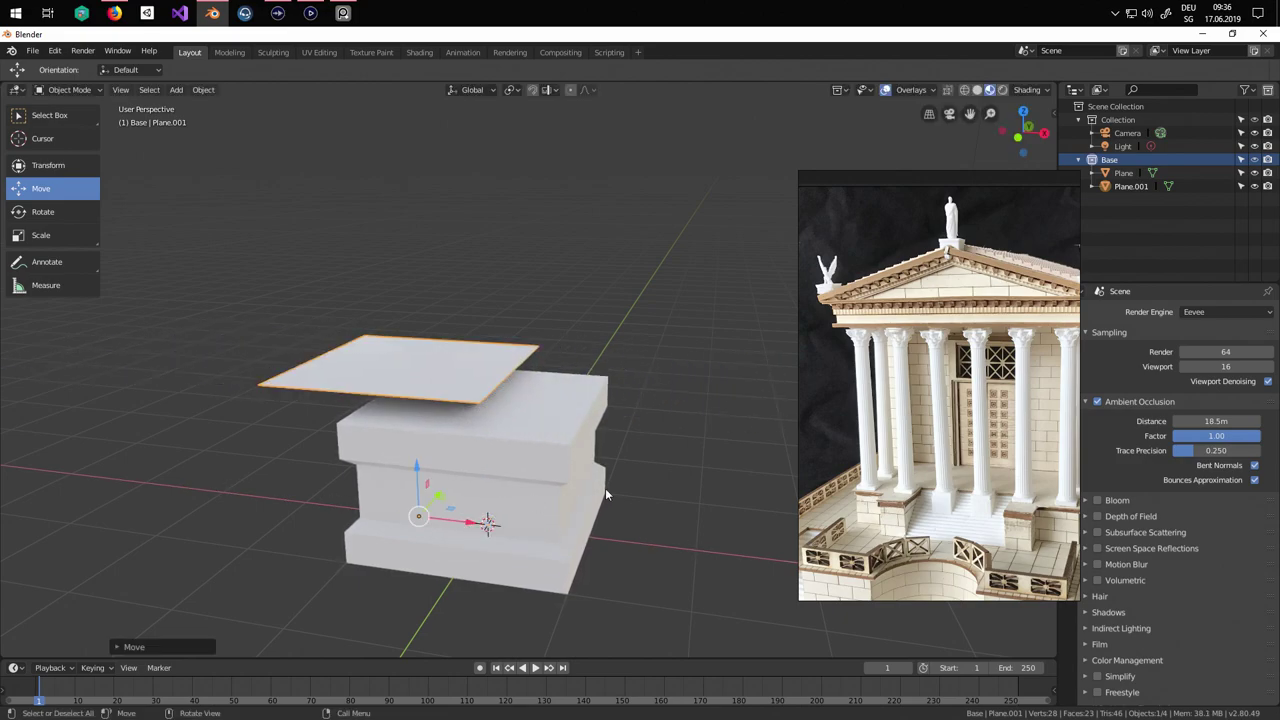
pyautogui.moveTo(605, 488); pyautogui.dragTo(491, 573, button='middle')
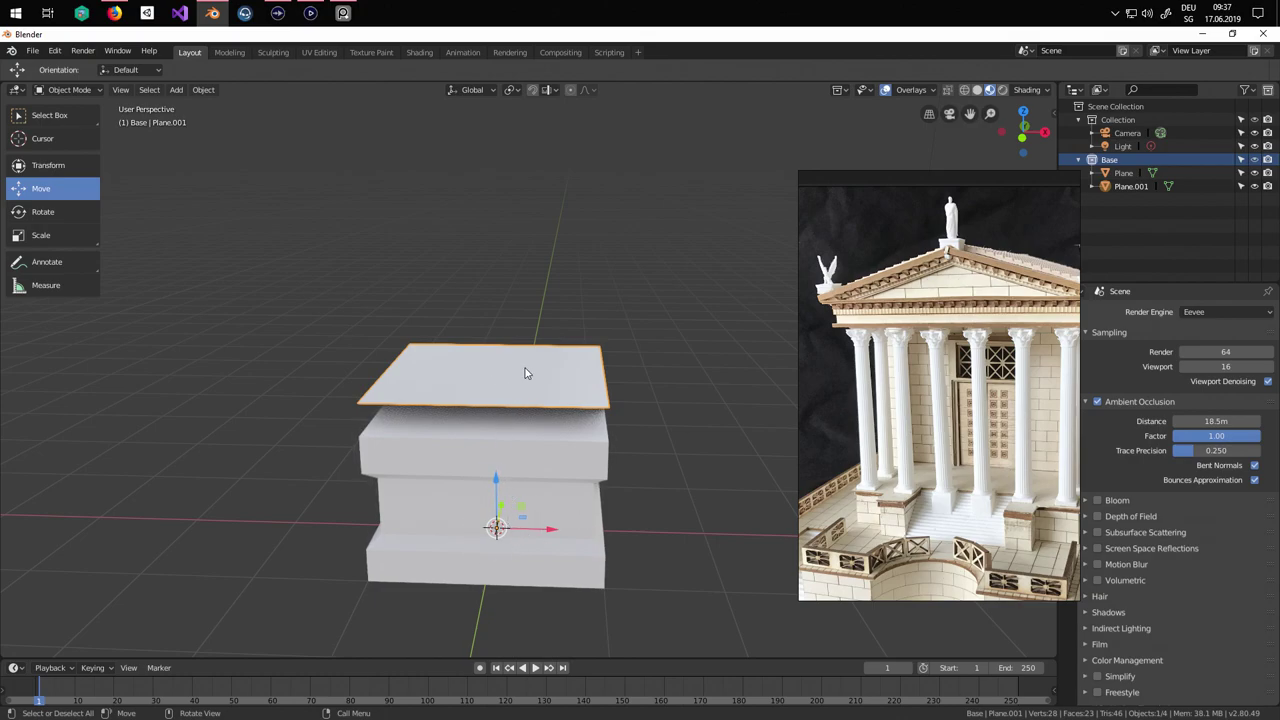
pyautogui.moveTo(527, 373); pyautogui.dragTo(506, 391, button='middle')
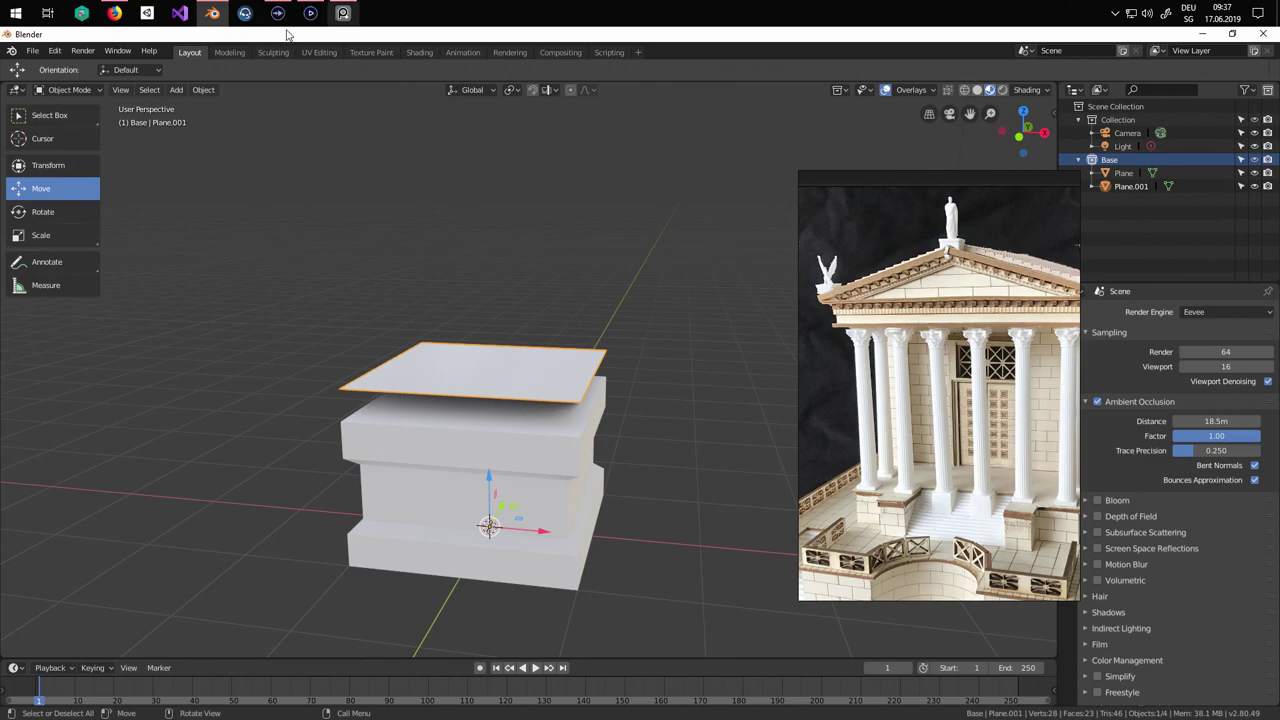
# Set the separated face's origin to its geometry.
pyautogui.click(204, 90)
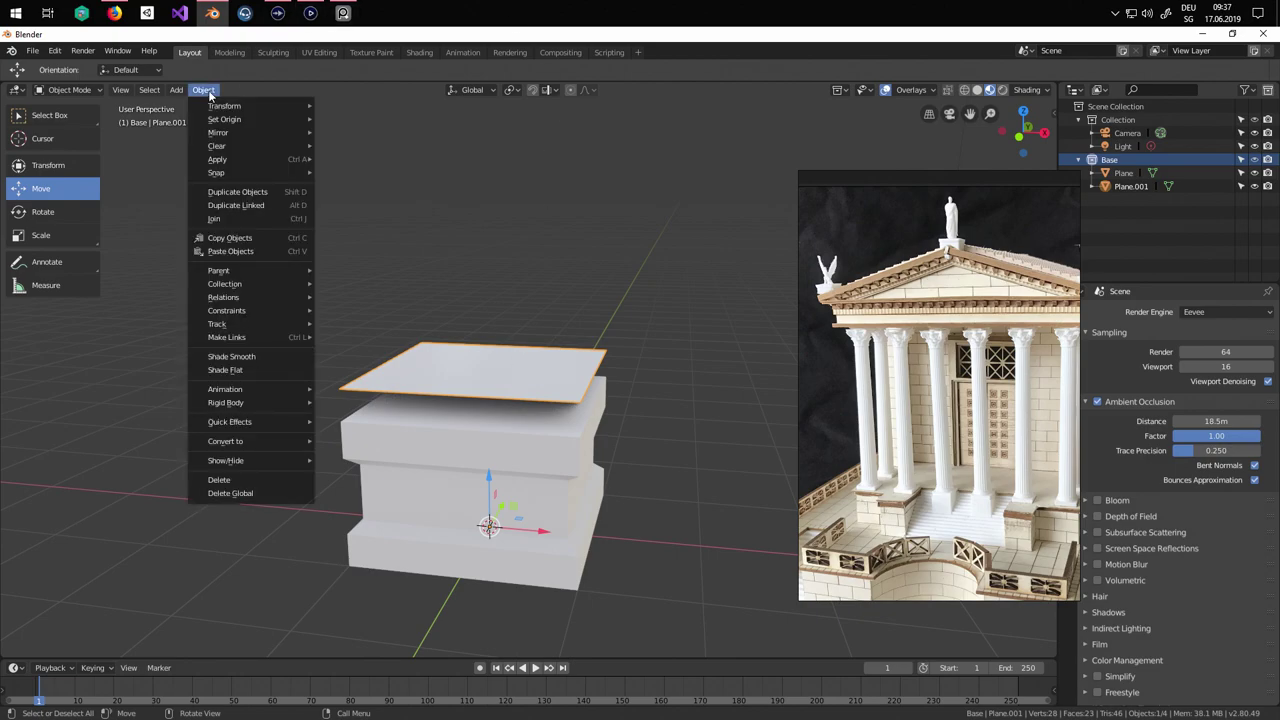
pyautogui.moveTo(225, 120)
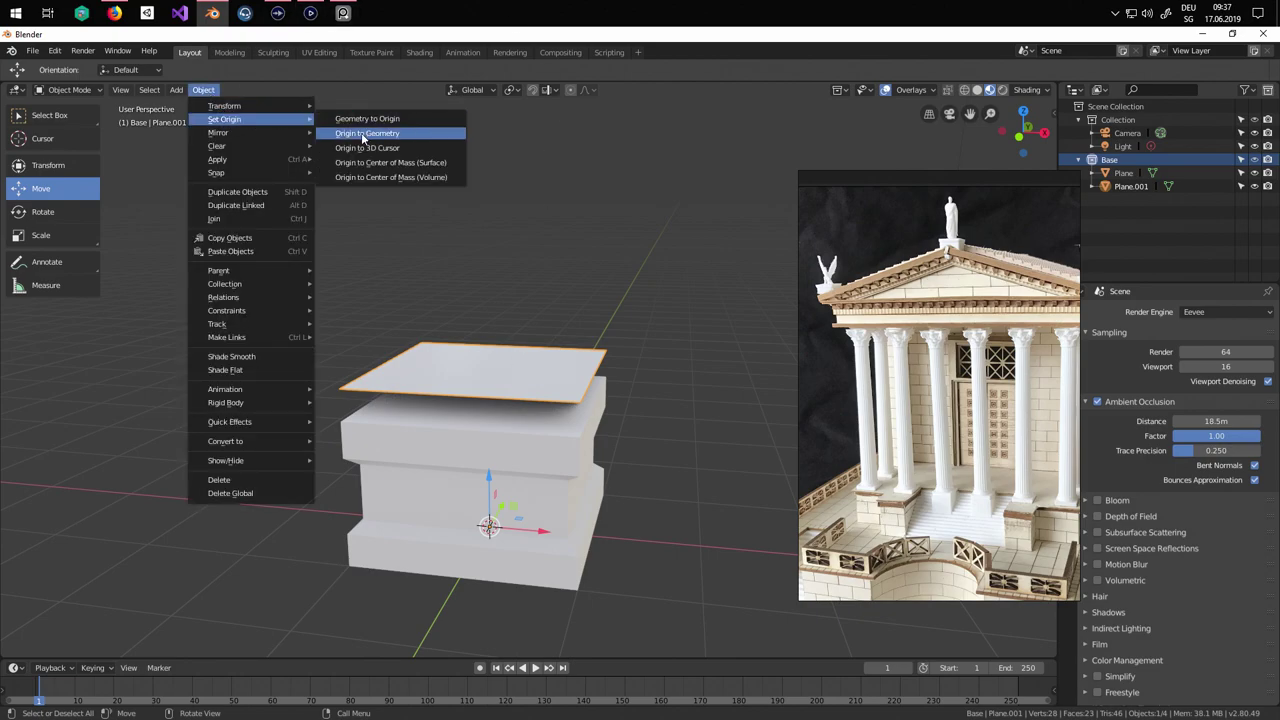
pyautogui.click(365, 134)
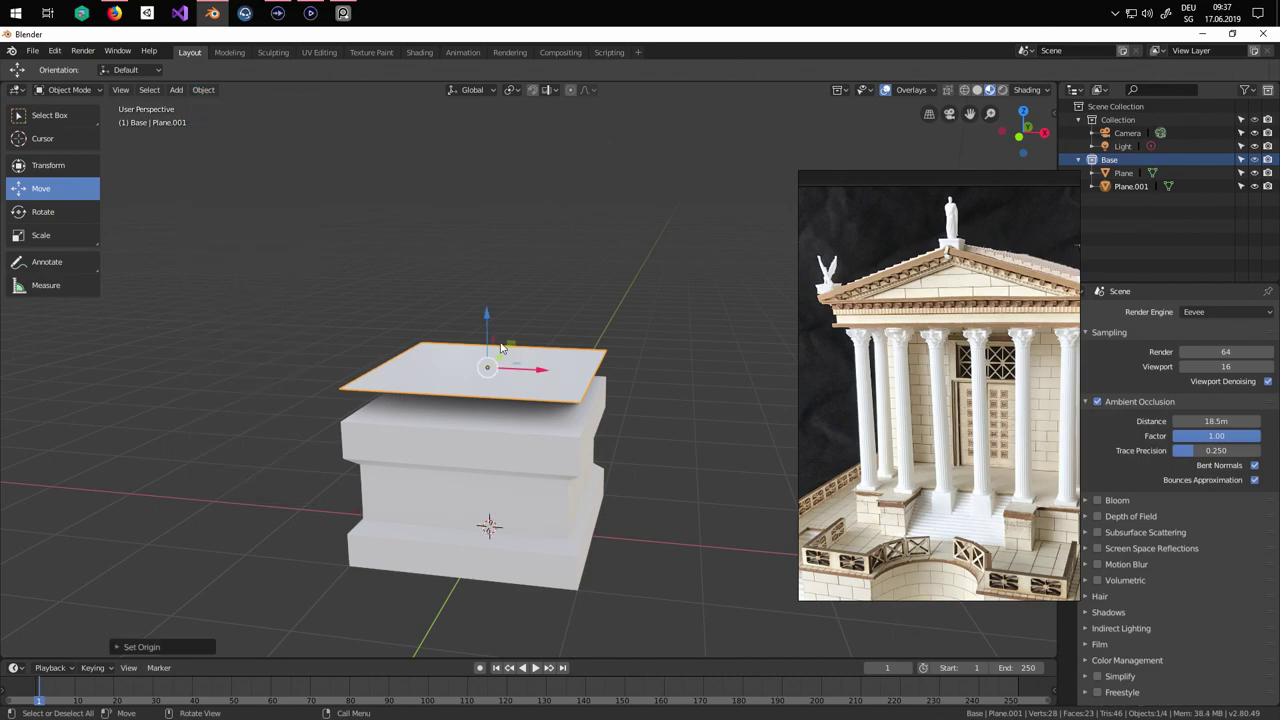
pyautogui.moveTo(539, 383); pyautogui.dragTo(578, 415, button='middle')
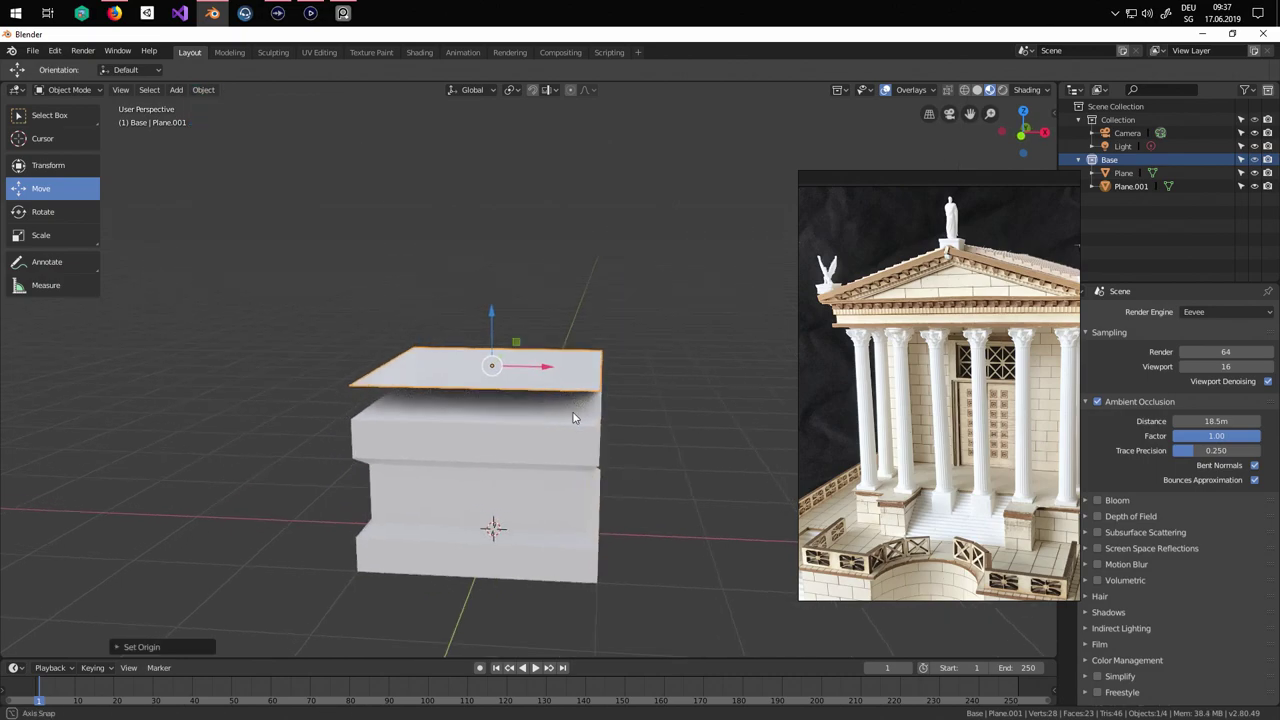
# Move the reference photo closer to the pedestal and zoom it in on the column bases and stairs.
pyautogui.moveTo(969, 384); pyautogui.dragTo(806, 341)
pyautogui.moveTo(806, 341); pyautogui.dragTo(814, 343, button='right')
pyautogui.scroll(6, 832, 511)
pyautogui.moveTo(784, 372); pyautogui.dragTo(870, 440, button='middle')
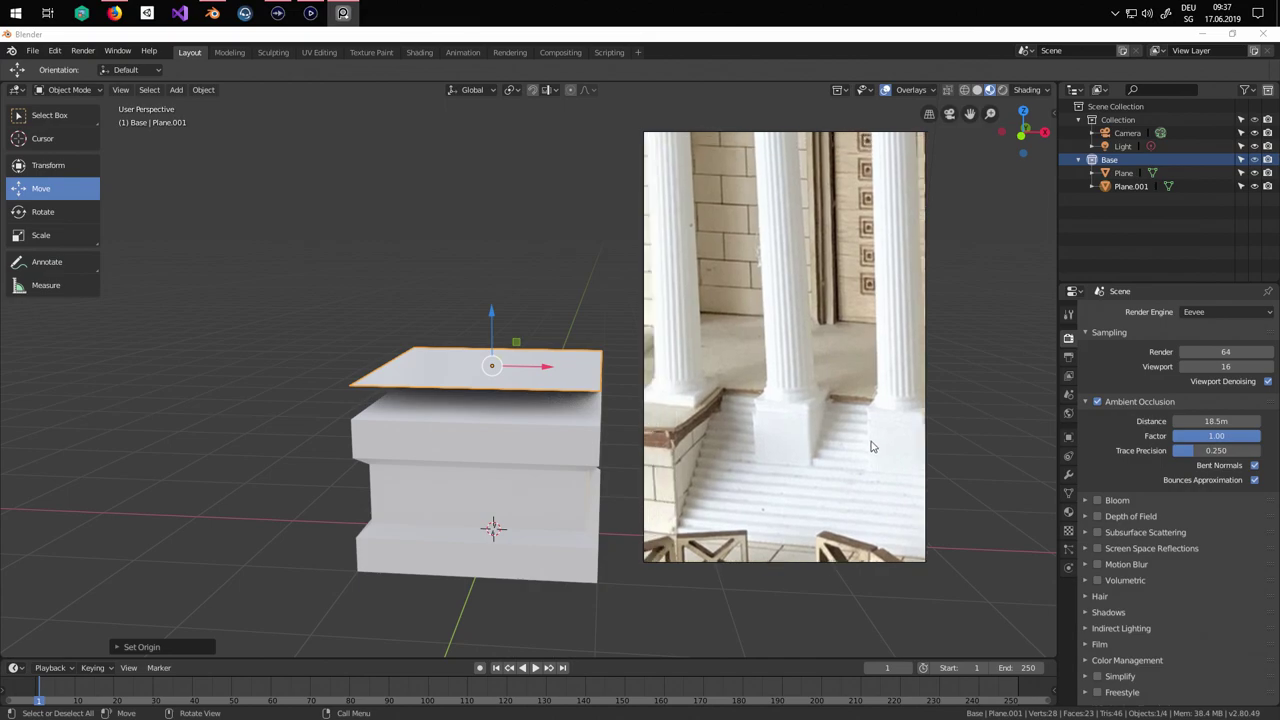
pyautogui.moveTo(510, 350); pyautogui.dragTo(494, 412, button='middle')
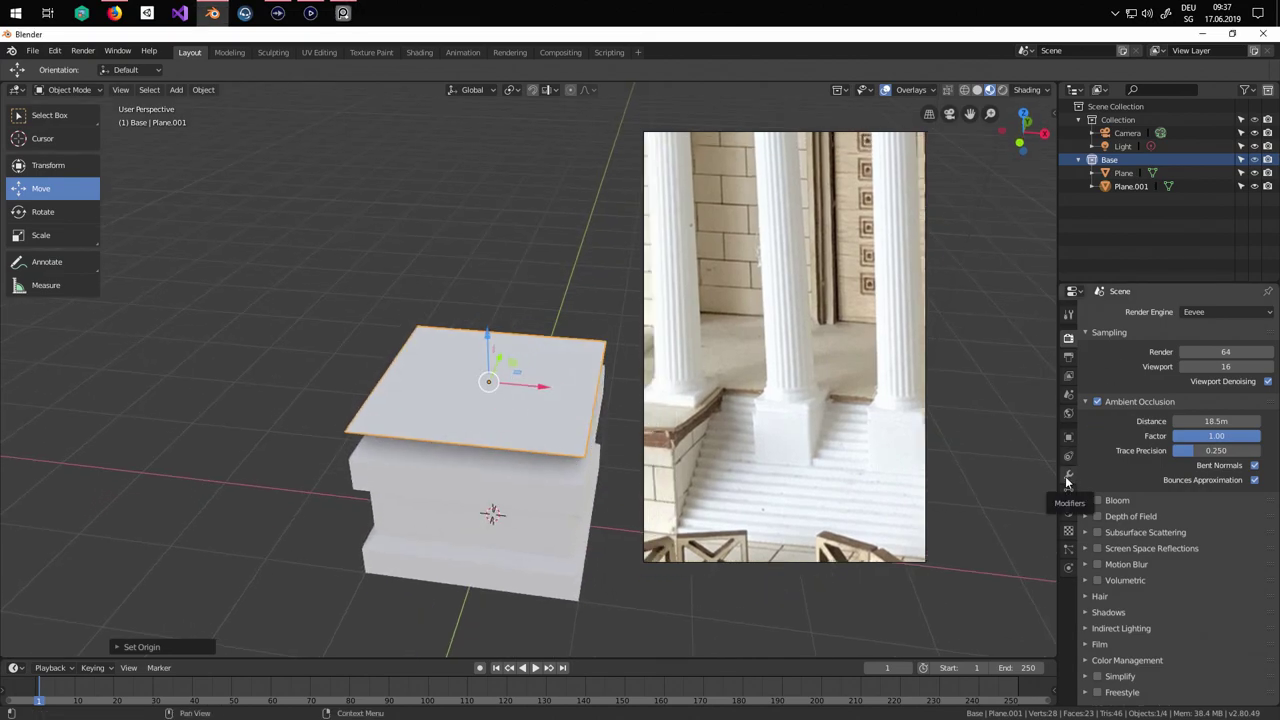
# Add a Subdivision Surface modifier to the separated face, compare Simple subdivision, and keep it set to Catmull-Clark.
pyautogui.click(1067, 478)
pyautogui.click(1137, 313)
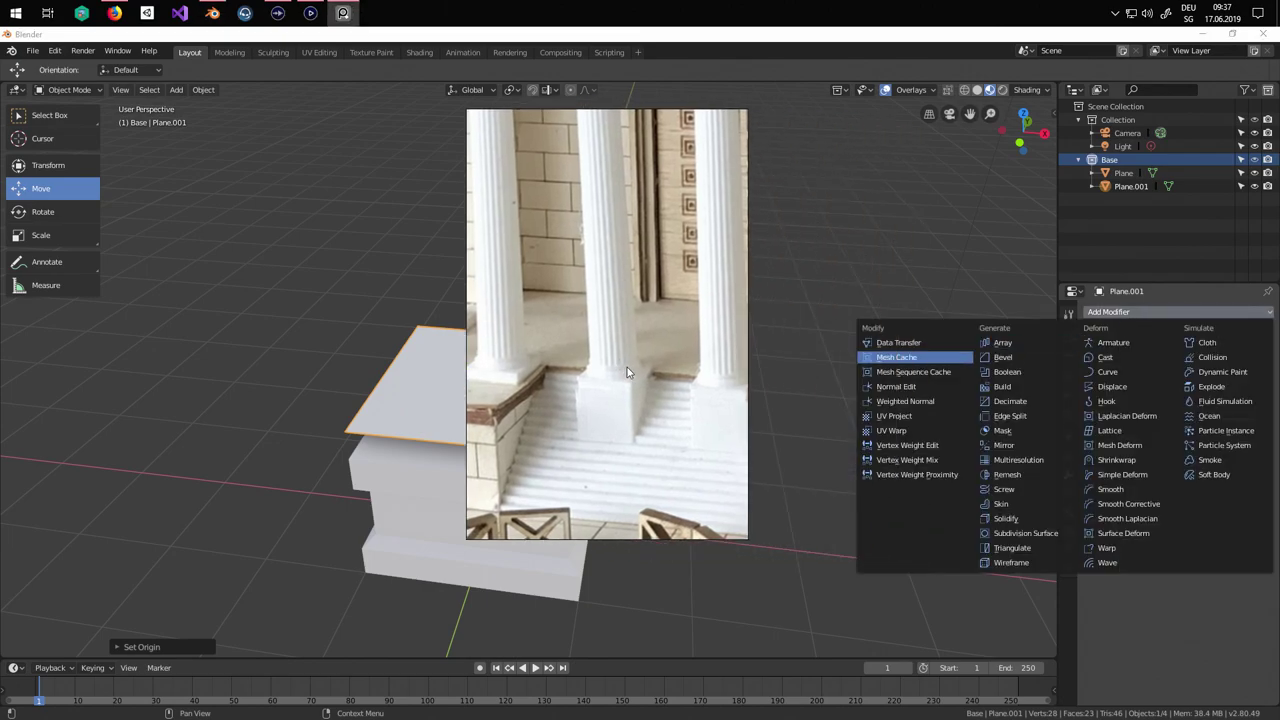
pyautogui.click(1196, 311)
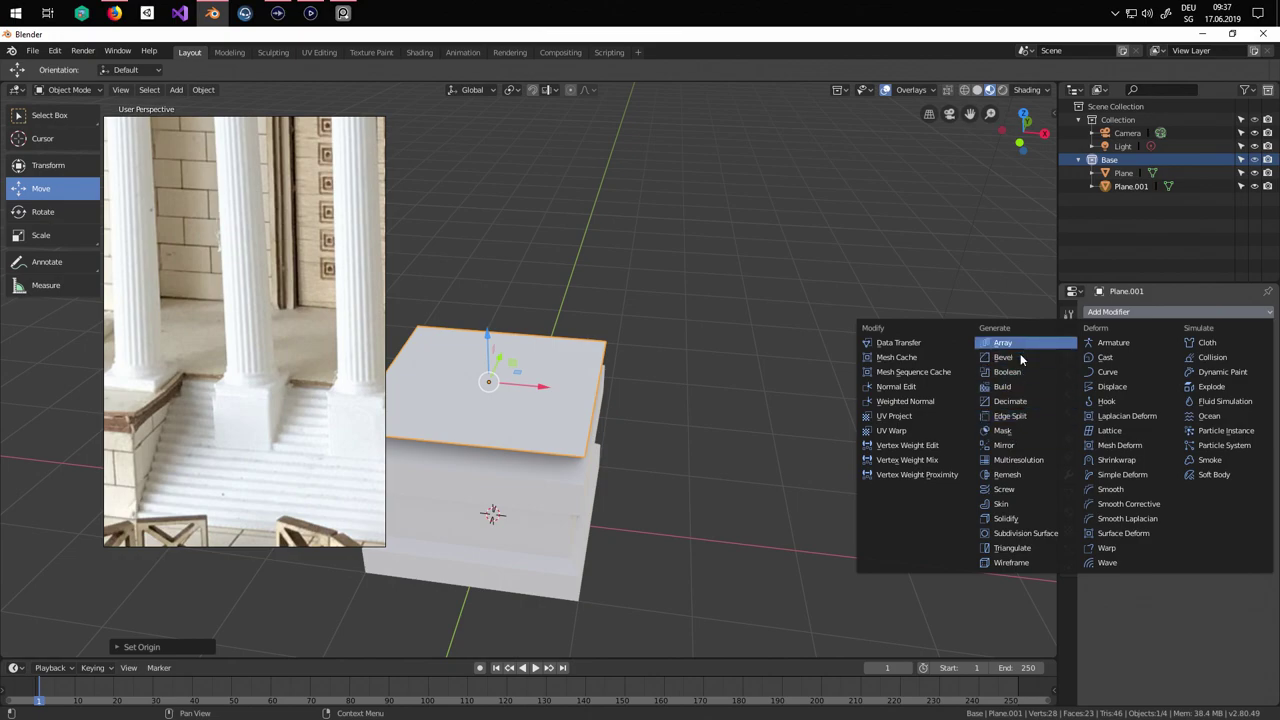
pyautogui.click(1036, 539)
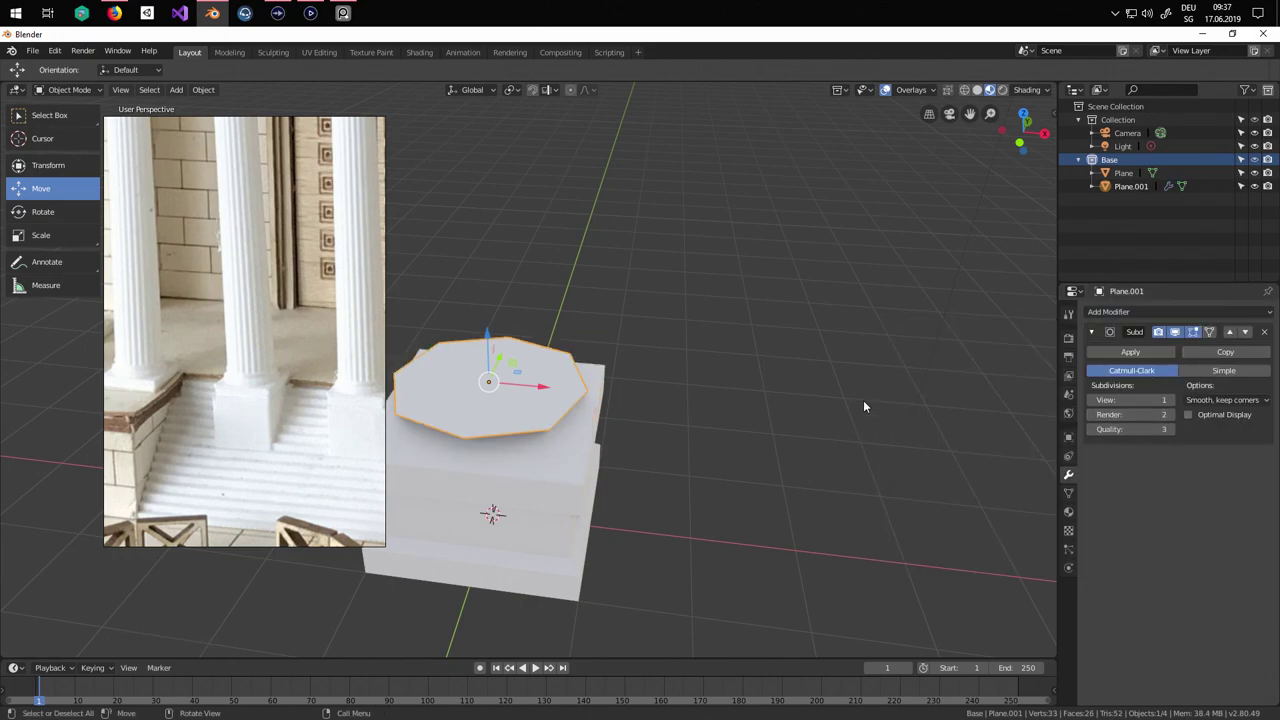
pyautogui.moveTo(724, 405)
pyautogui.mouseDown(button='middle')
pyautogui.moveTo(828, 406)
pyautogui.moveTo(730, 425)
pyautogui.mouseUp(button='middle')
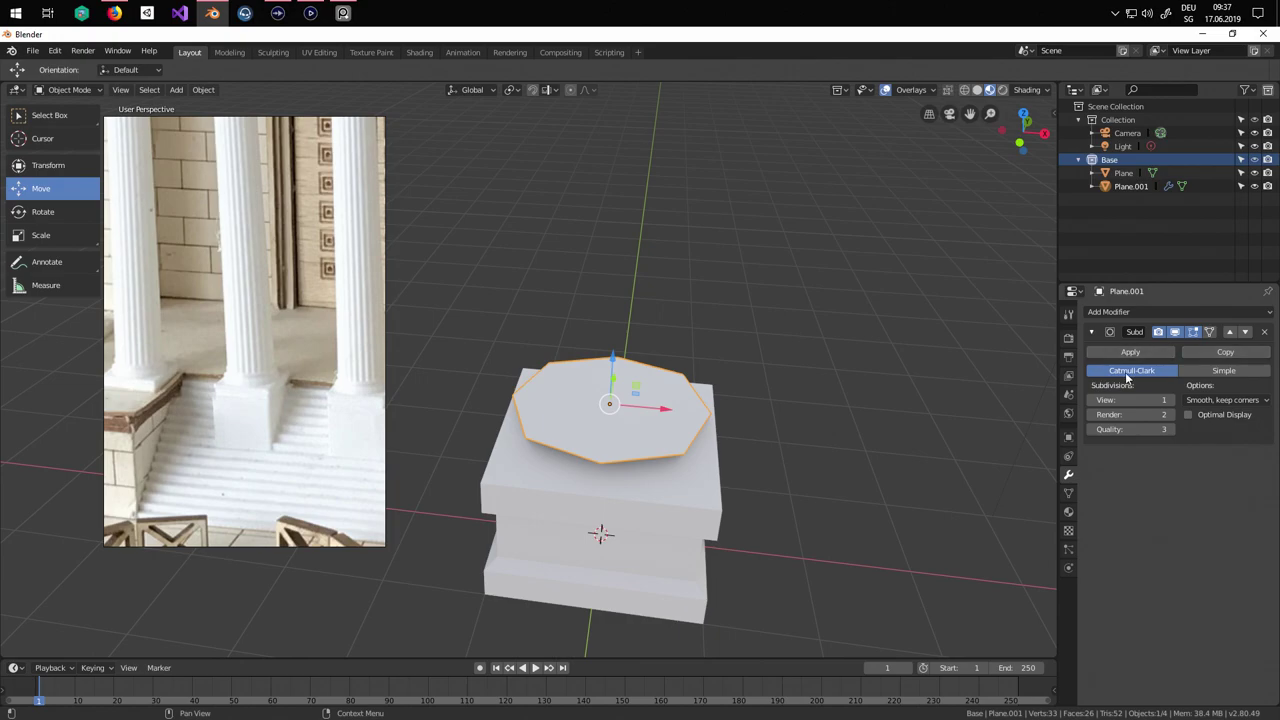
pyautogui.click(1225, 371)
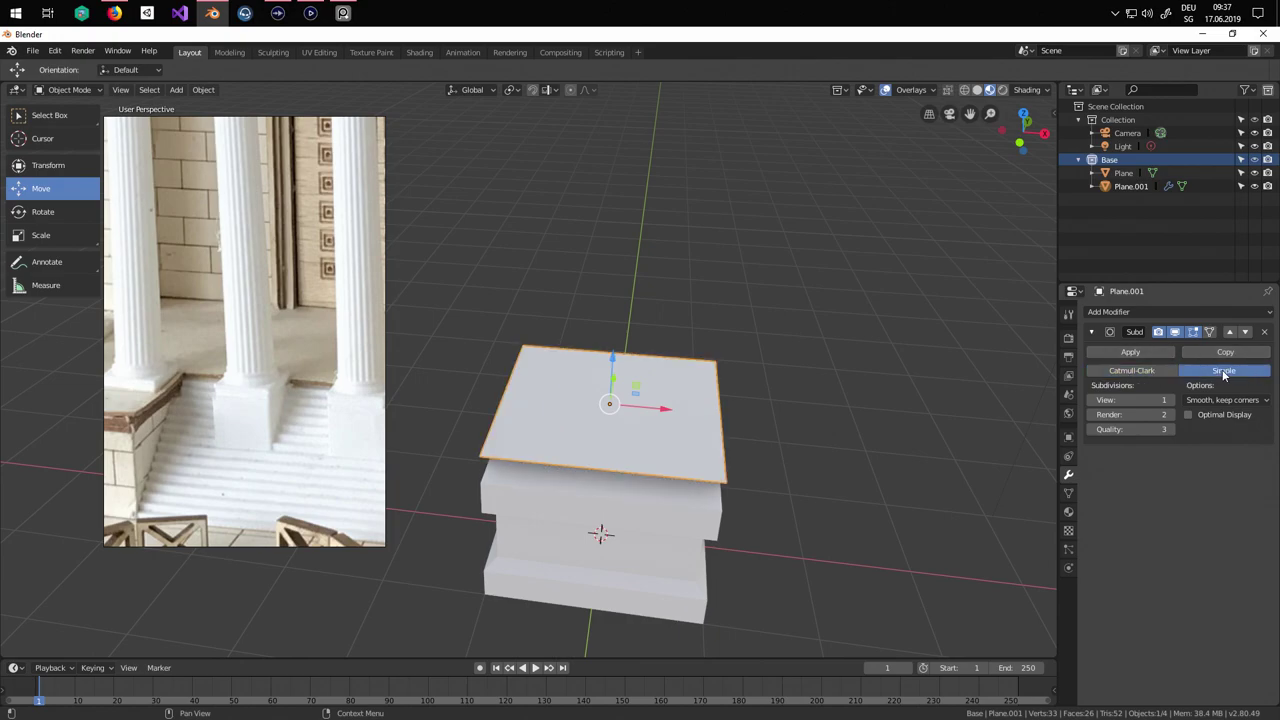
pyautogui.click(1140, 371)
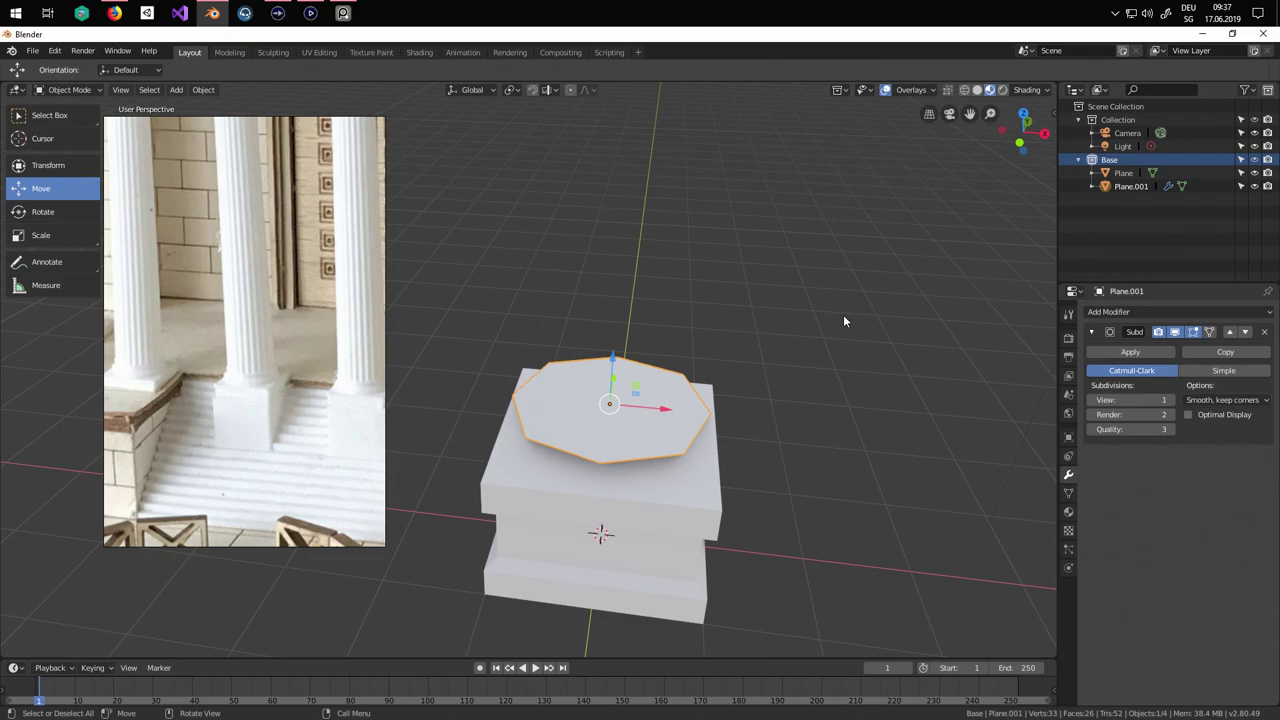
# Lower the octagonal face to just above the pedestal's top and apply its Subdivision Surface modifier.
pyautogui.moveTo(690, 313); pyautogui.dragTo(548, 320, button='middle')
pyautogui.press('KP_1')
pyautogui.scroll(5, 700, 379)
pyautogui.scroll(-3, 604, 298)
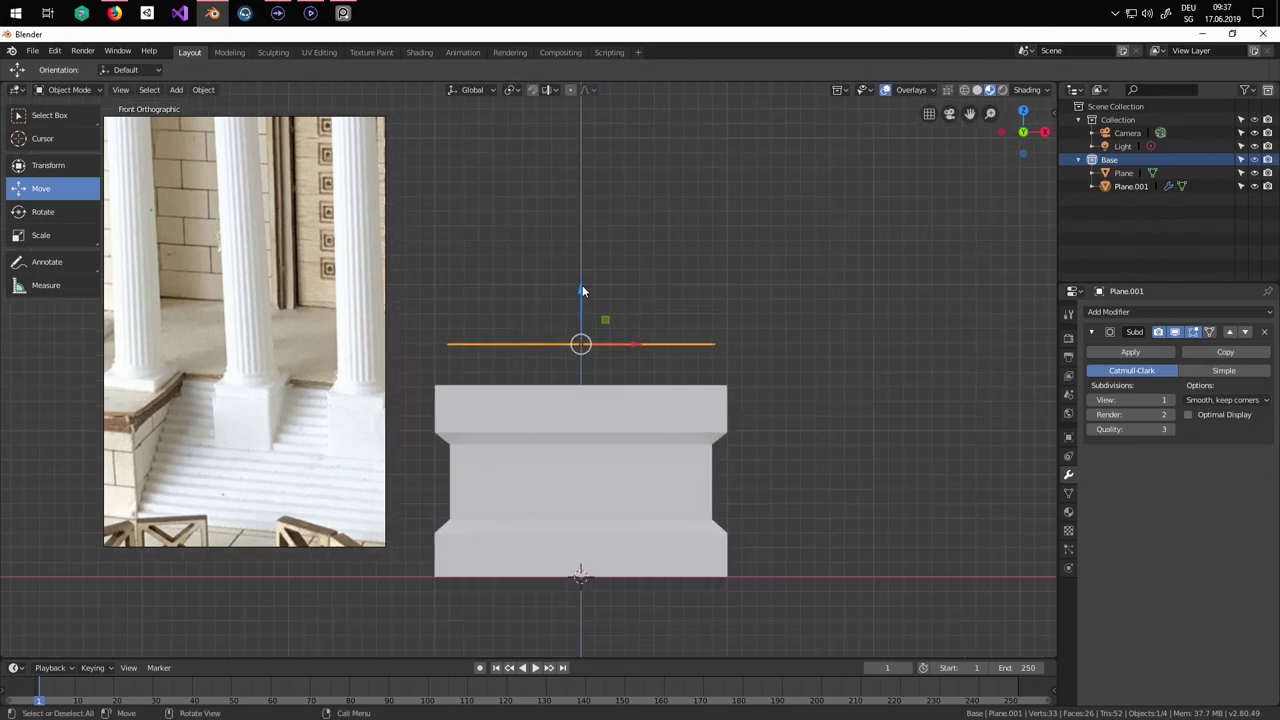
pyautogui.moveTo(582, 285); pyautogui.dragTo(583, 323)
pyautogui.click(1140, 352)
pyautogui.moveTo(663, 424)
pyautogui.mouseDown(button='middle')
pyautogui.moveTo(640, 430)
pyautogui.moveTo(662, 442)
pyautogui.mouseUp(button='middle')
pyautogui.moveTo(598, 355); pyautogui.dragTo(597, 351)
# Enter Edit Mode on the octagon and circle-select all four of its faces.
pyautogui.press('Tab')
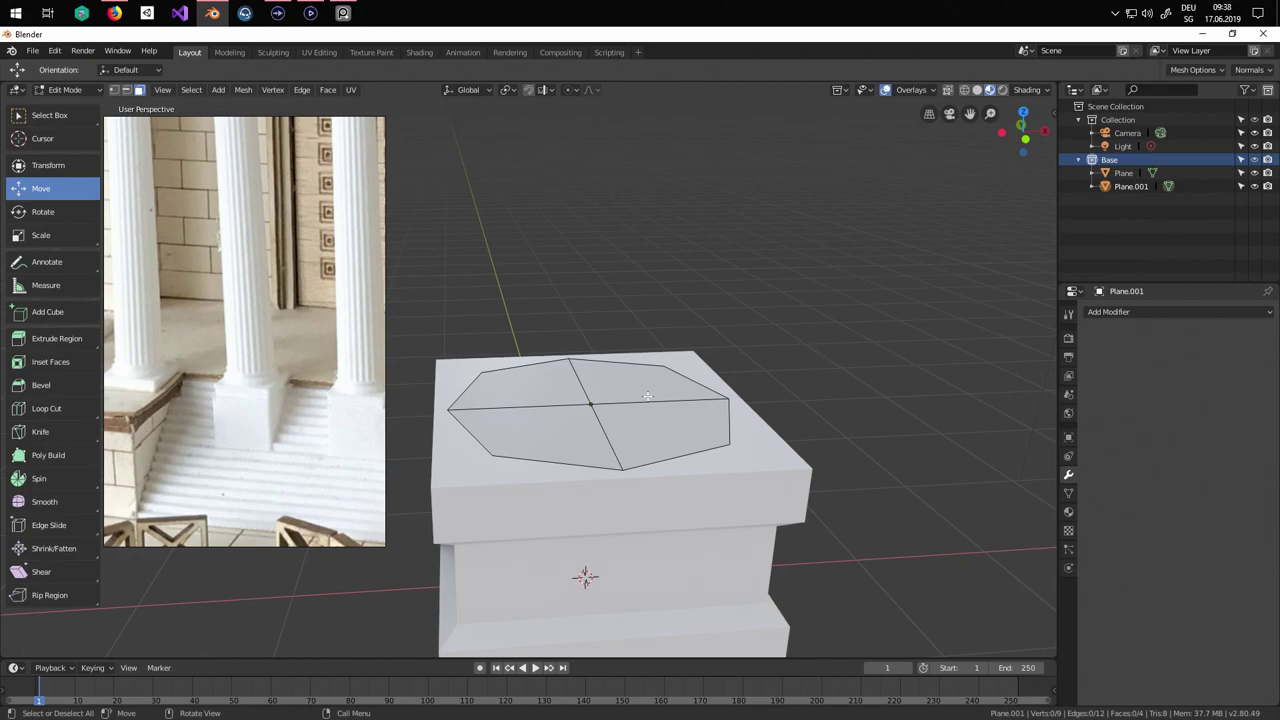
pyautogui.moveTo(648, 396); pyautogui.dragTo(609, 431, button='middle')
pyautogui.press('c')
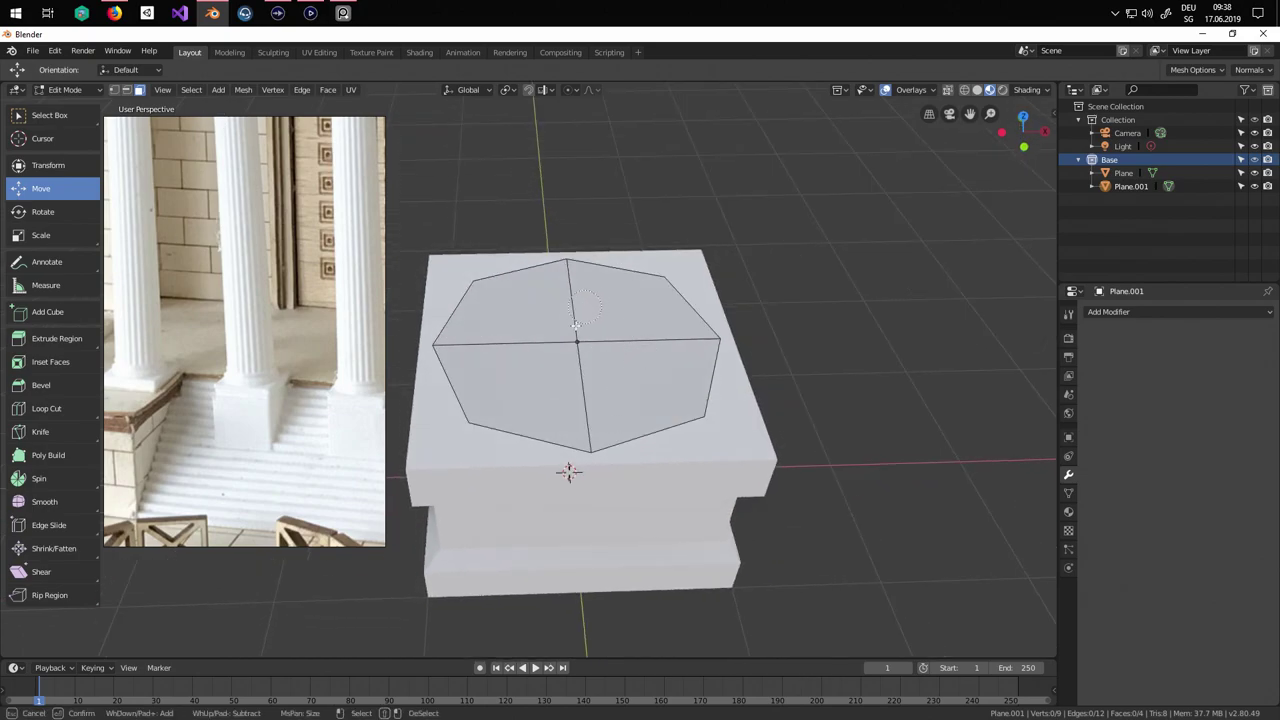
pyautogui.click(574, 342)
pyautogui.press('Escape')
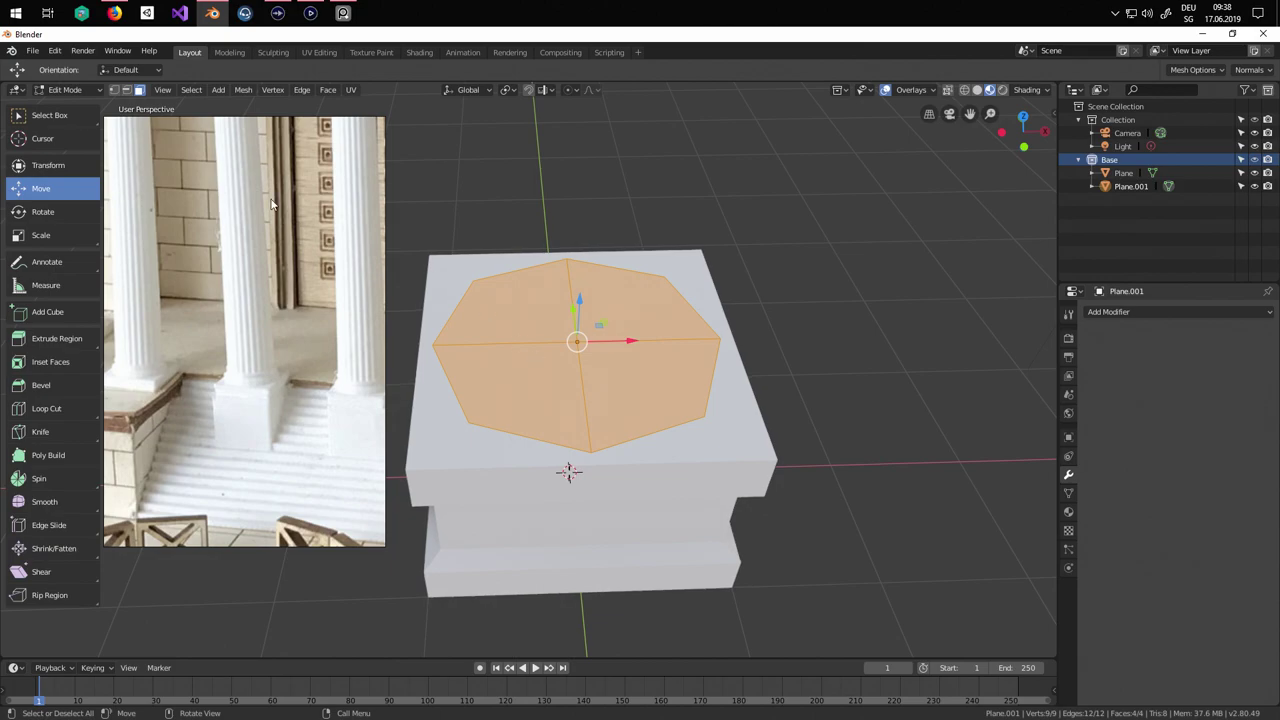
pyautogui.press('x')
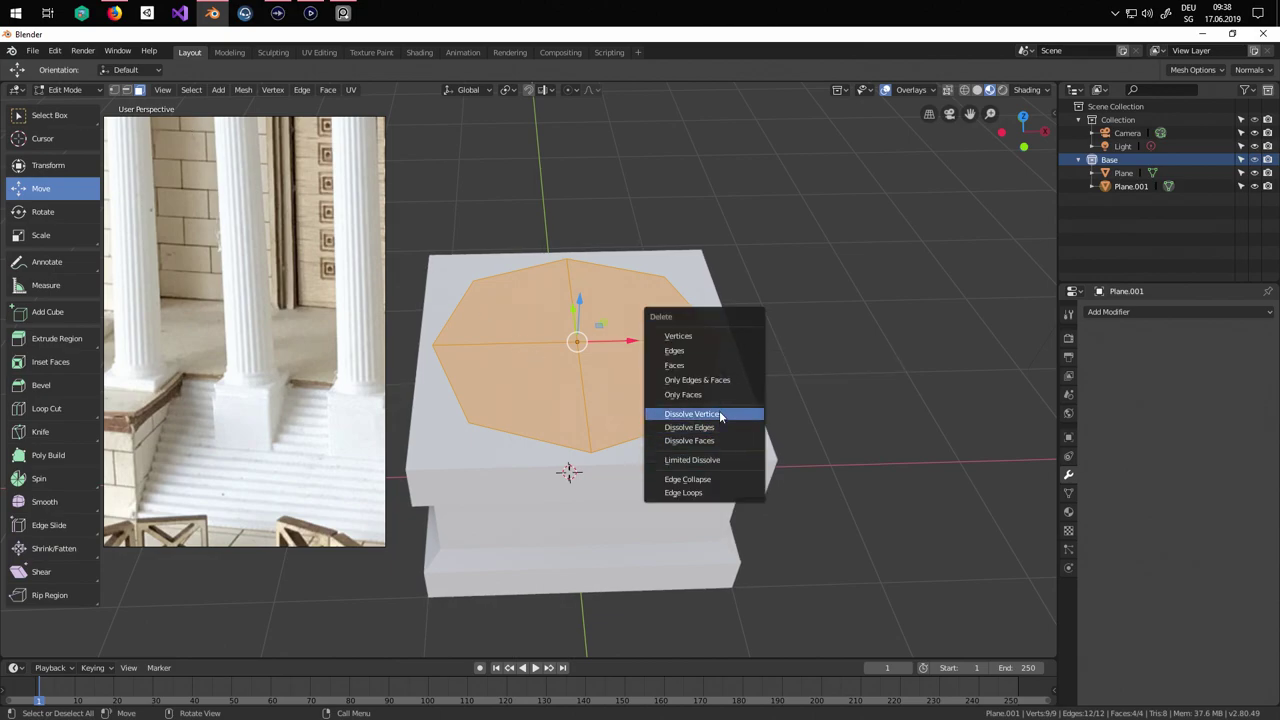
pyautogui.click(702, 365)
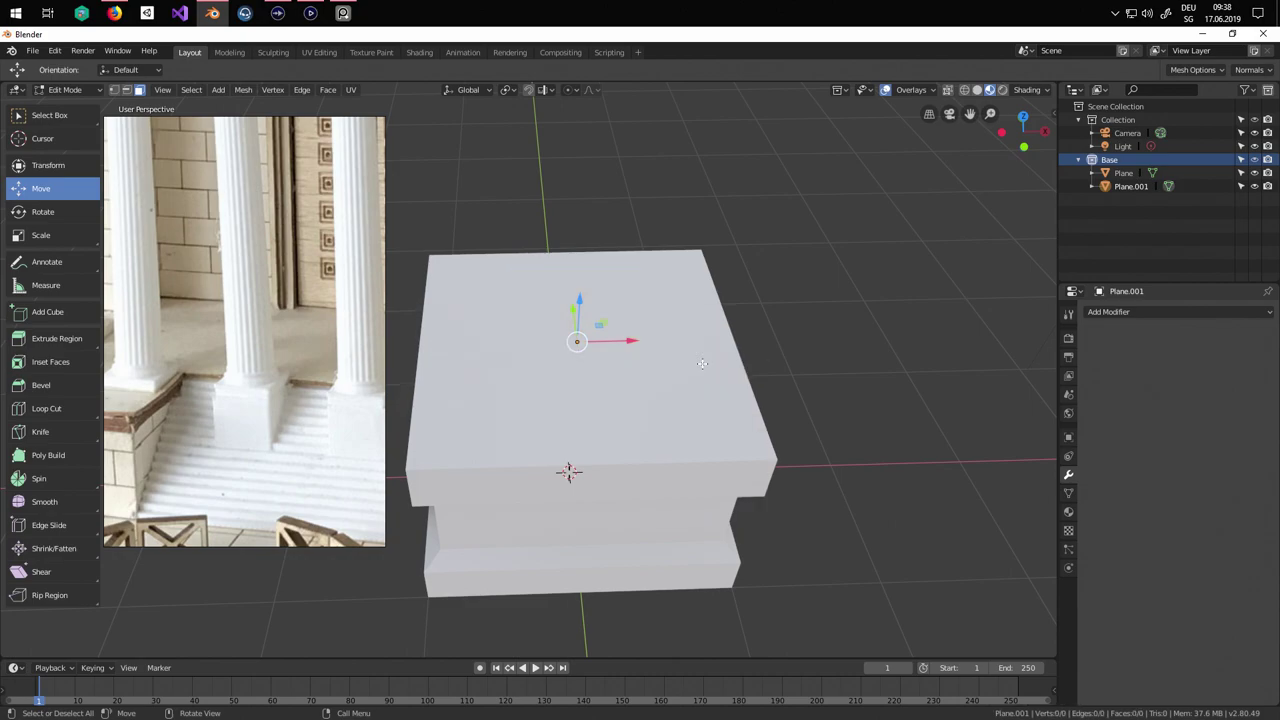
pyautogui.hotkey('ctrl', 'z')
pyautogui.press('x')
pyautogui.press('Escape')
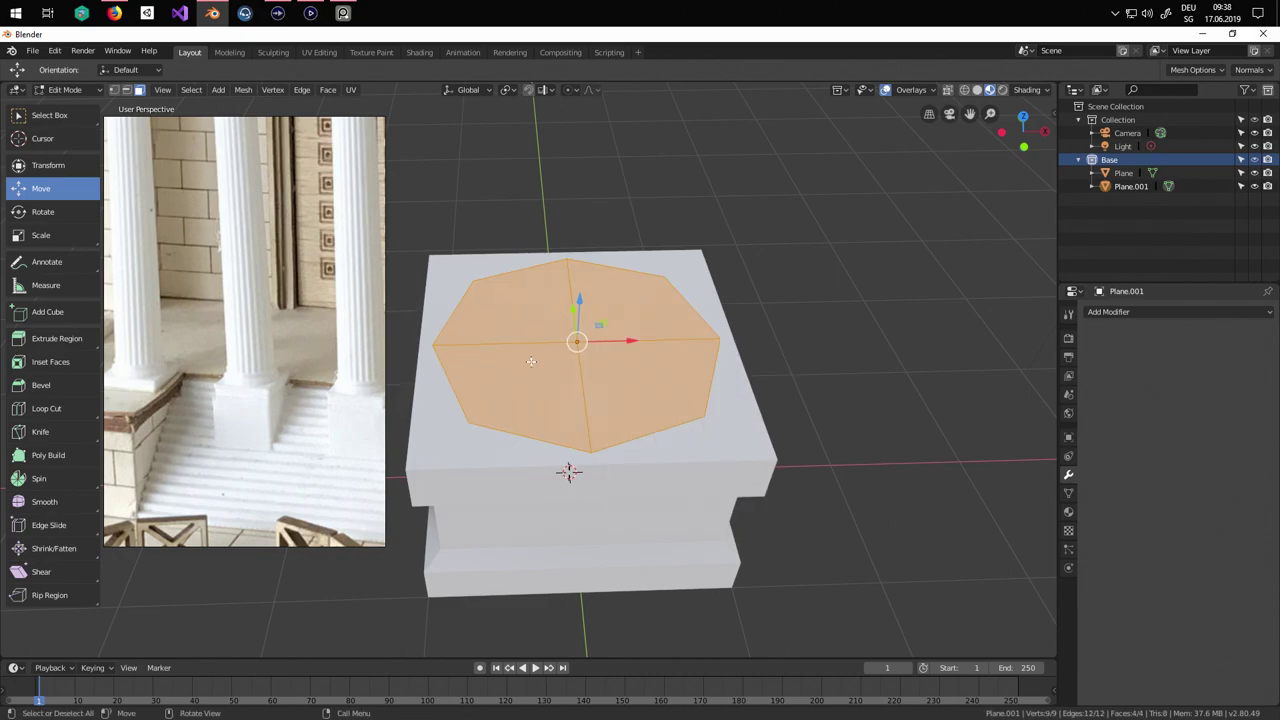
# Dissolve the octagon's four selected faces into a single face.
pyautogui.press('x')
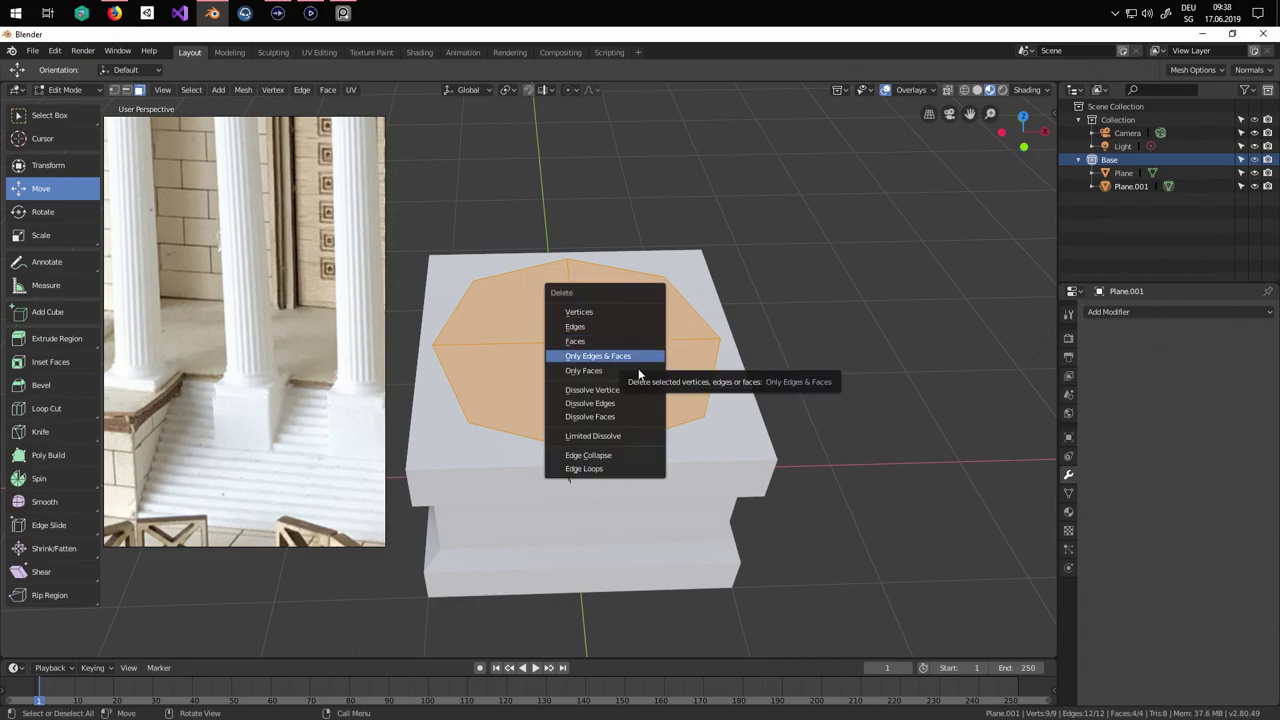
pyautogui.click(641, 416)
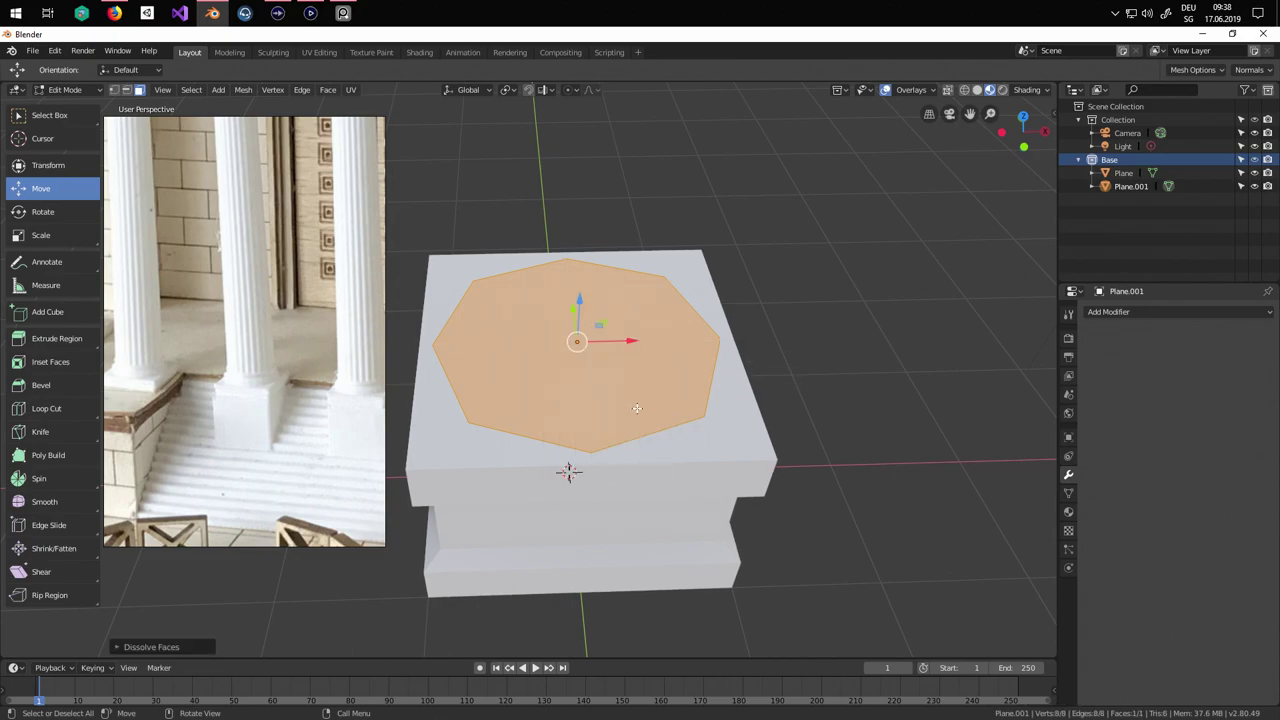
pyautogui.moveTo(637, 408); pyautogui.dragTo(644, 378, button='middle')
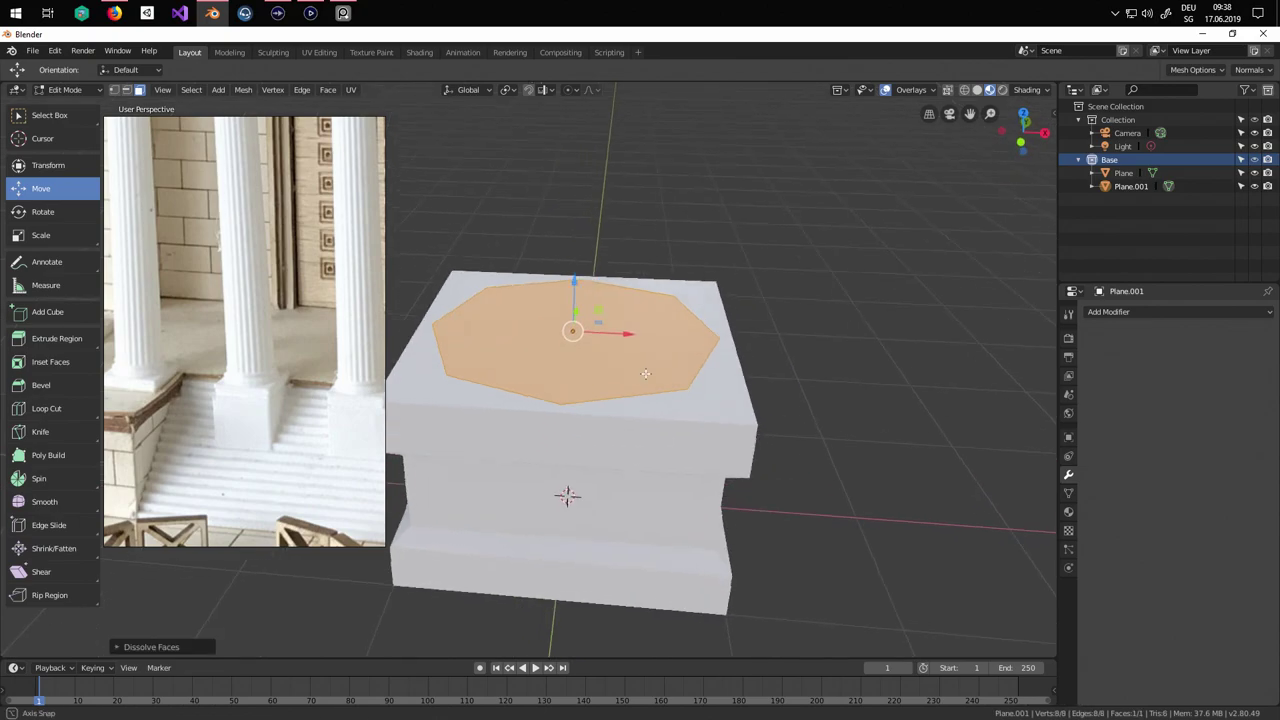
pyautogui.press('x')
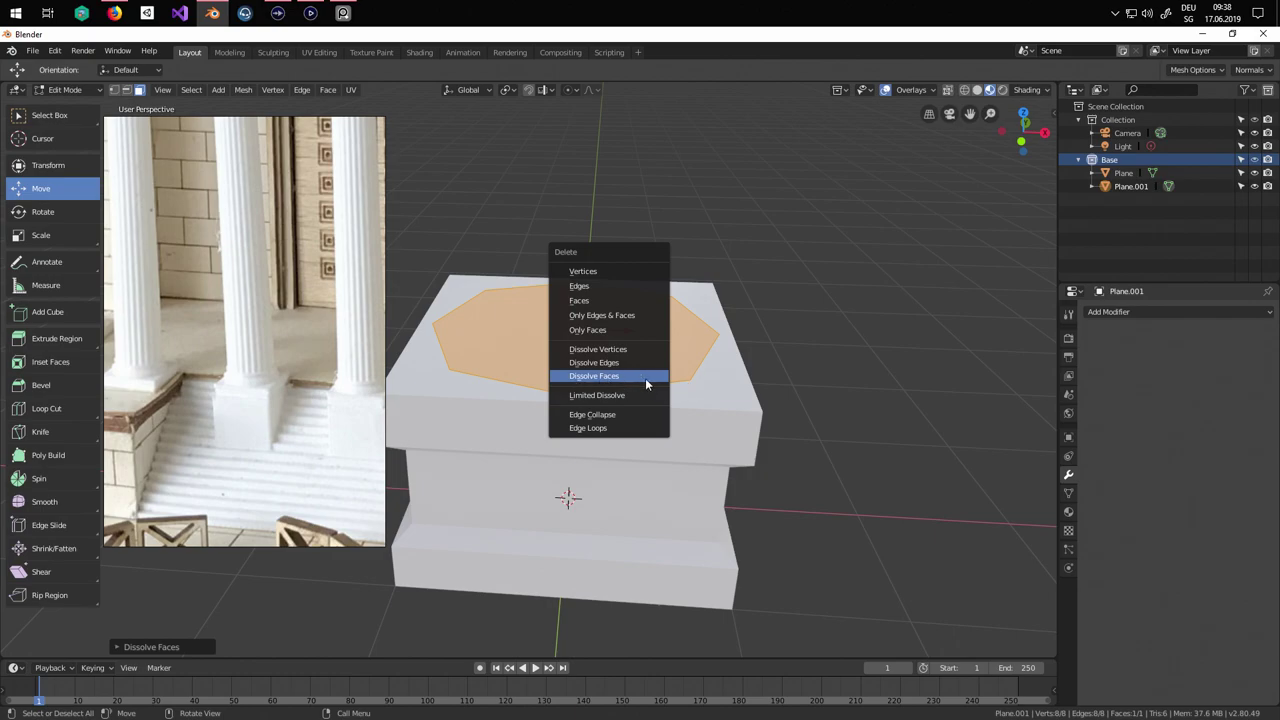
pyautogui.moveTo(822, 353); pyautogui.dragTo(826, 417, button='middle')
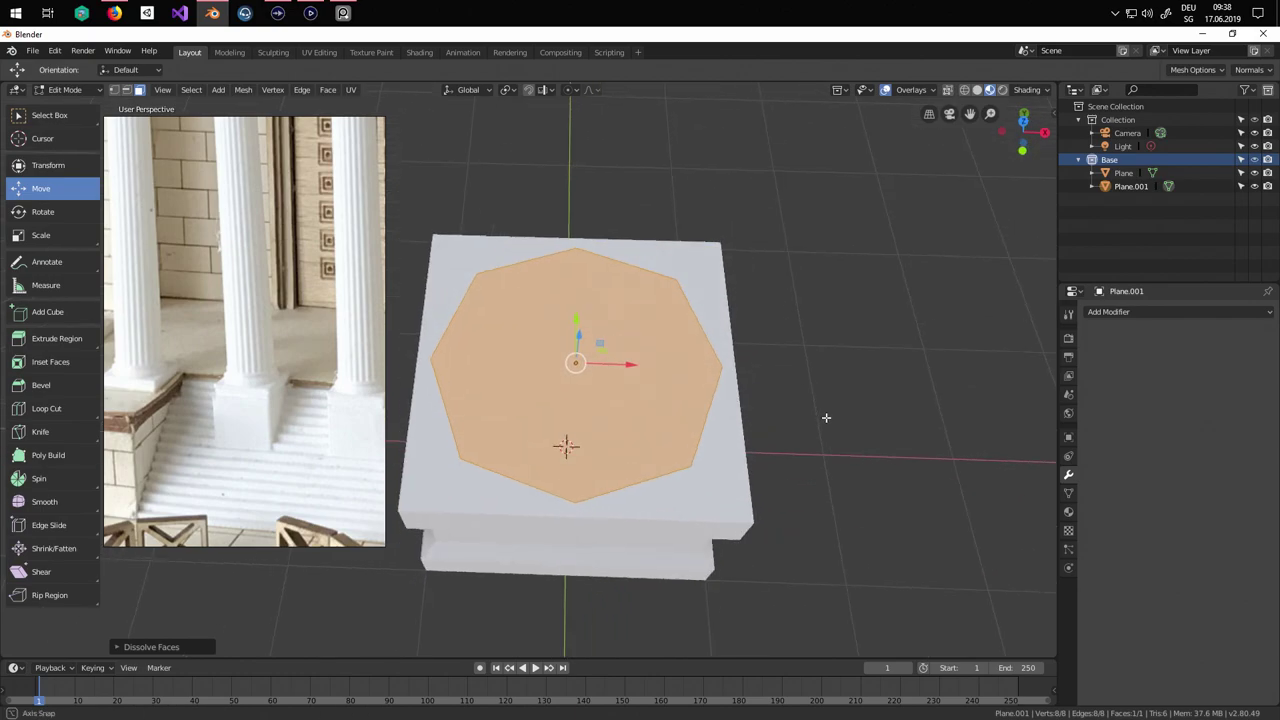
# Extrude the octagonal face upward about 0.08 m to form the lowest ring of the column base.
pyautogui.press('e')
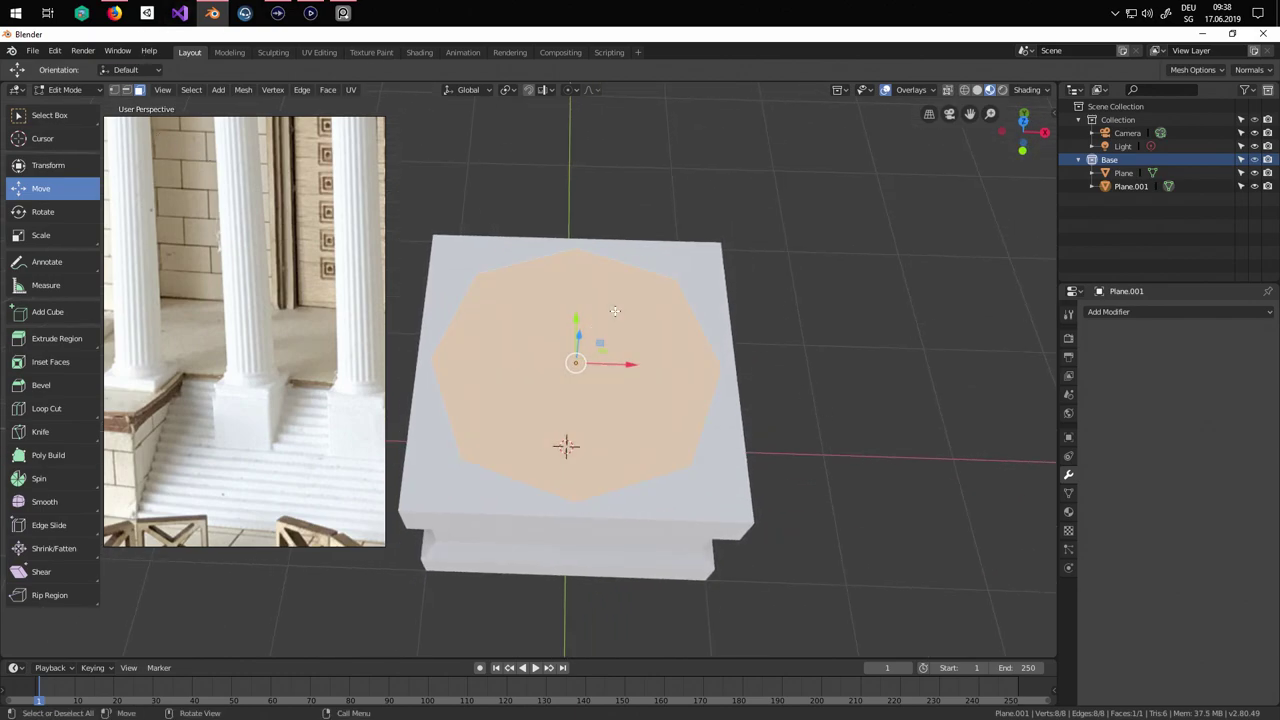
pyautogui.press('KP_1')
pyautogui.scroll(2, 615, 311)
pyautogui.keyDown('shift'); pyautogui.moveTo(615, 311); pyautogui.dragTo(644, 388, button='middle'); pyautogui.keyUp('shift')
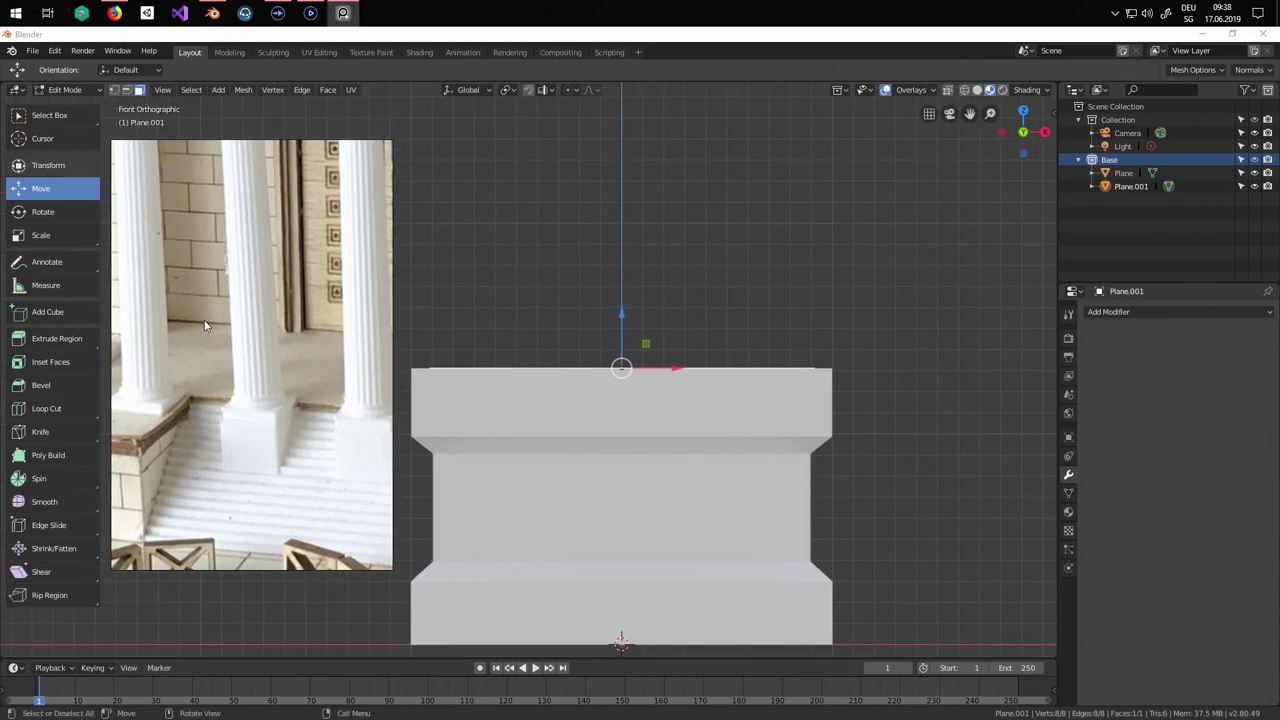
pyautogui.scroll(-1, 684, 387)
pyautogui.moveTo(684, 387); pyautogui.dragTo(670, 421, button='middle')
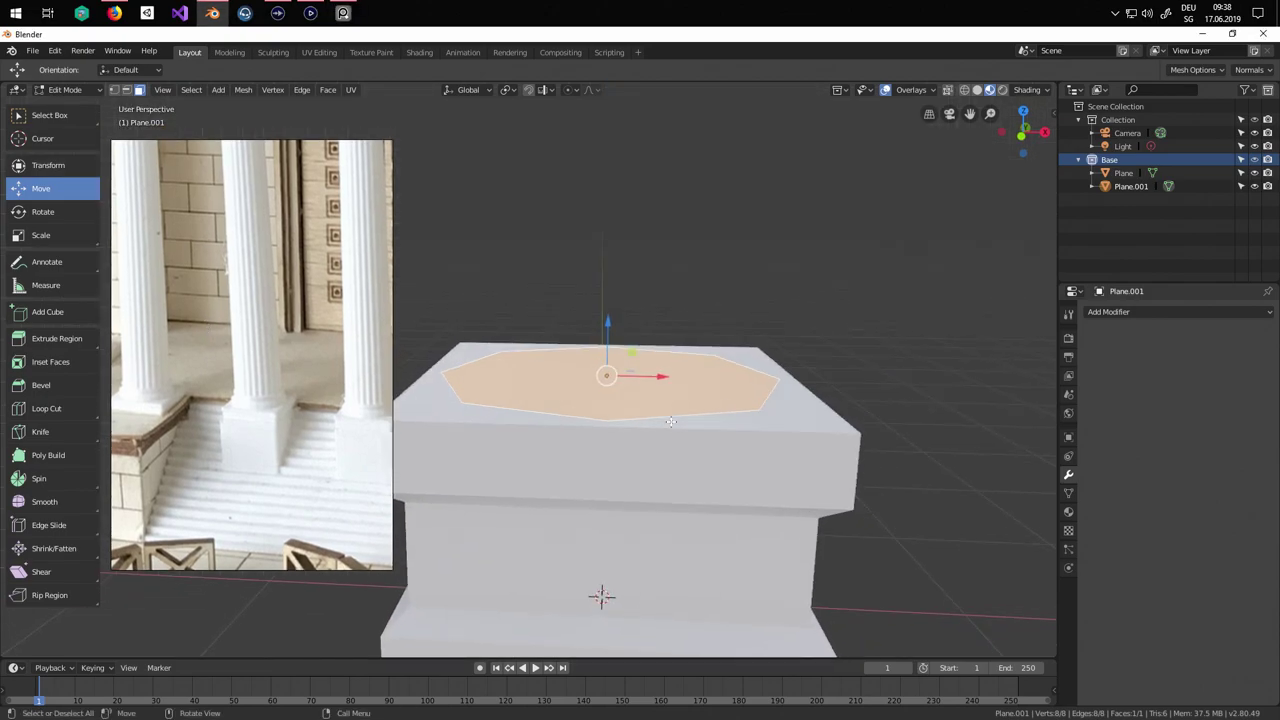
pyautogui.press('KP_1')
pyautogui.scroll(2, 690, 426)
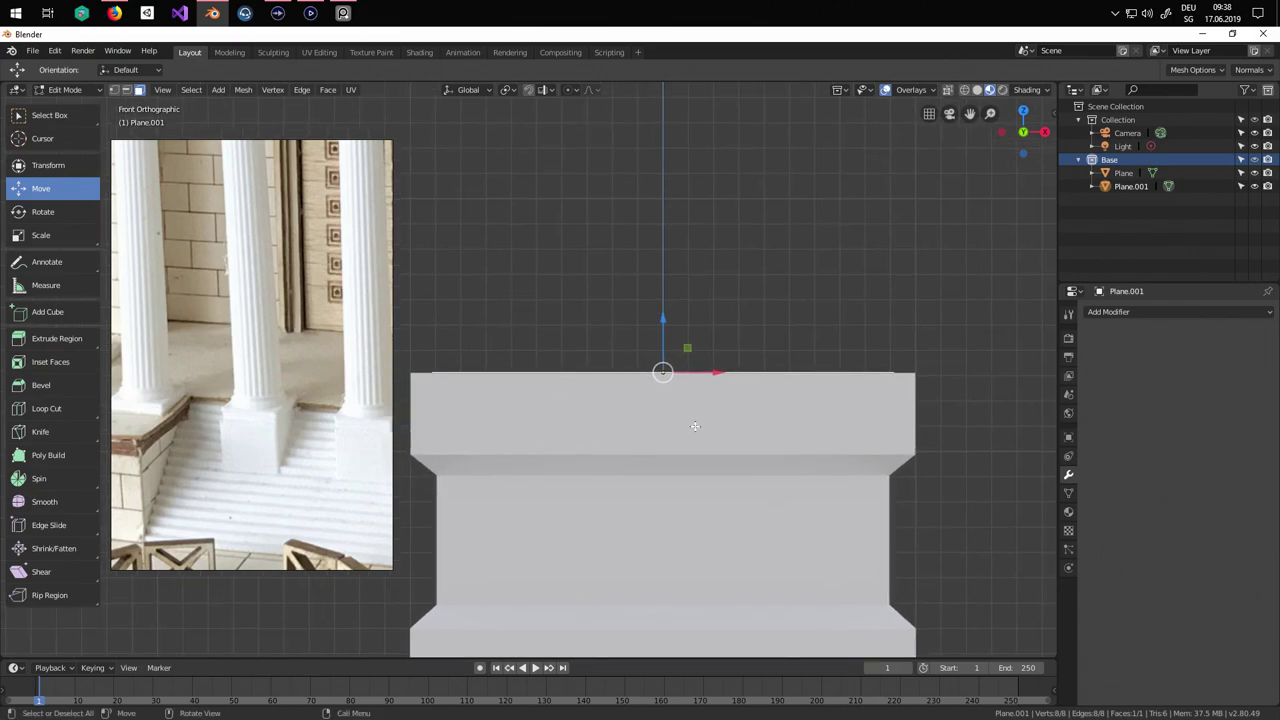
pyautogui.press('e')
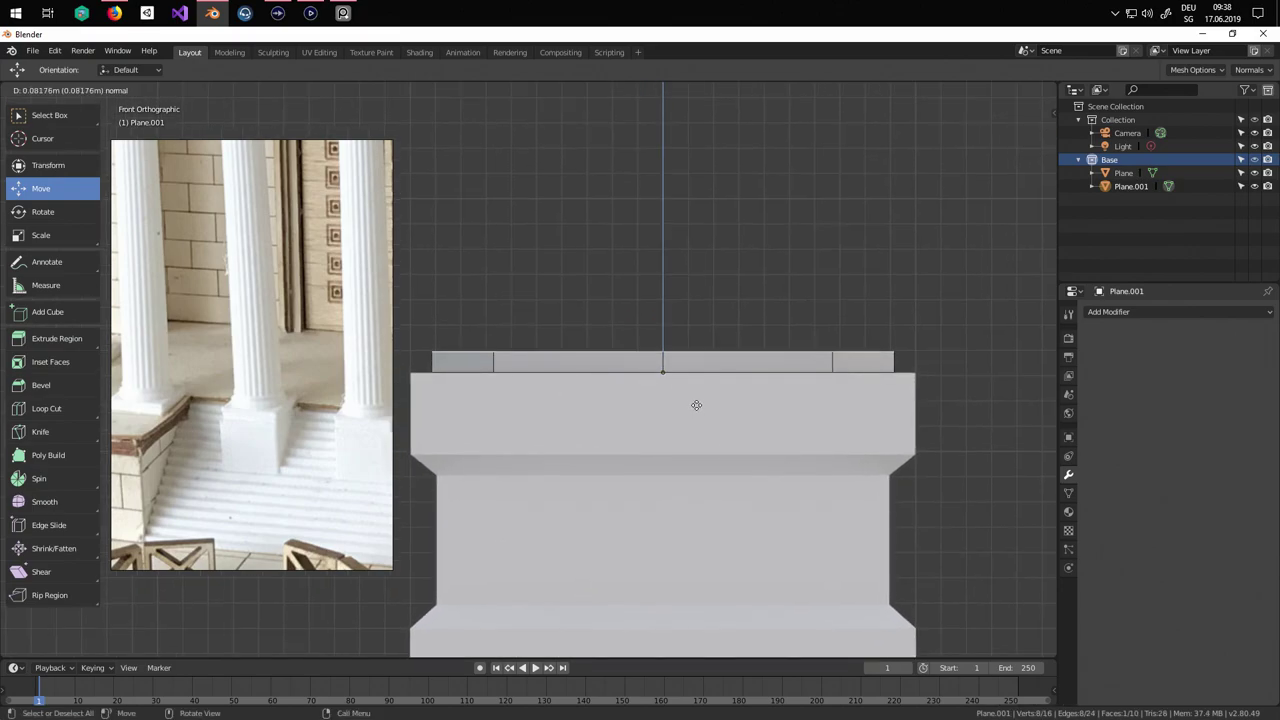
pyautogui.click(696, 405)
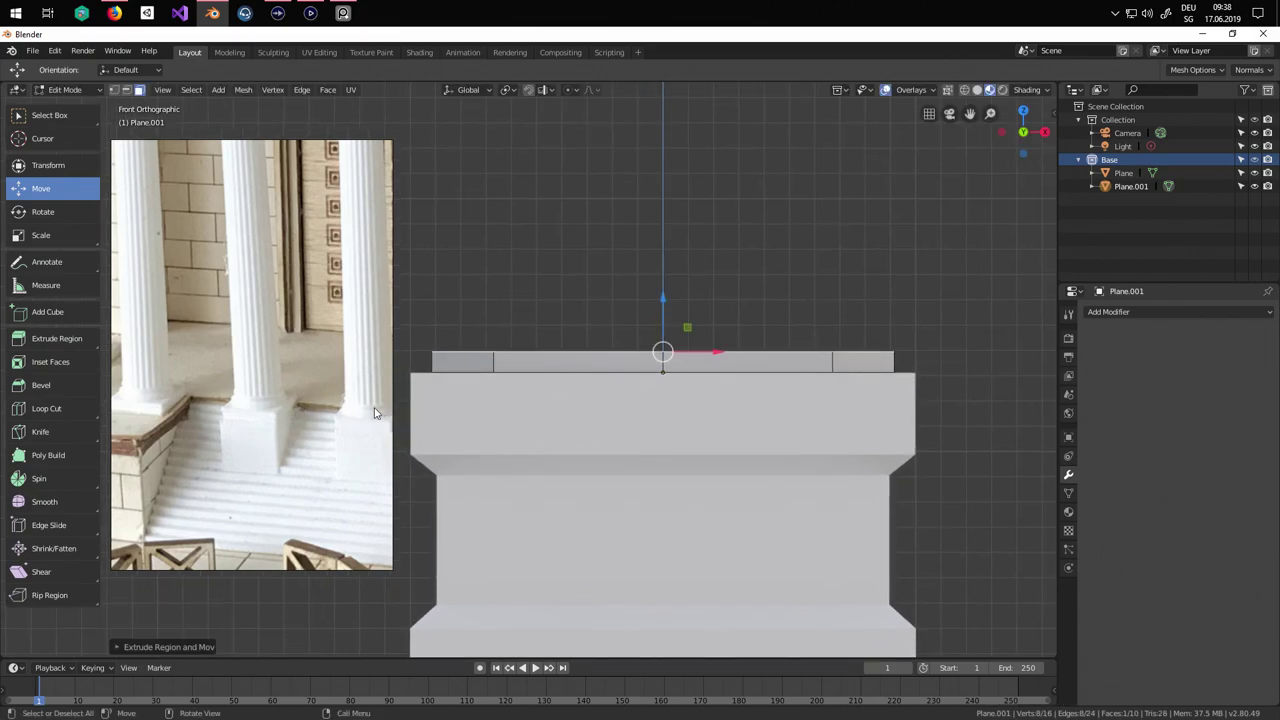
# Extrude the ring's top face upward, scale it to about 0.965, and lower it slightly to form an inward slope.
pyautogui.press('e')
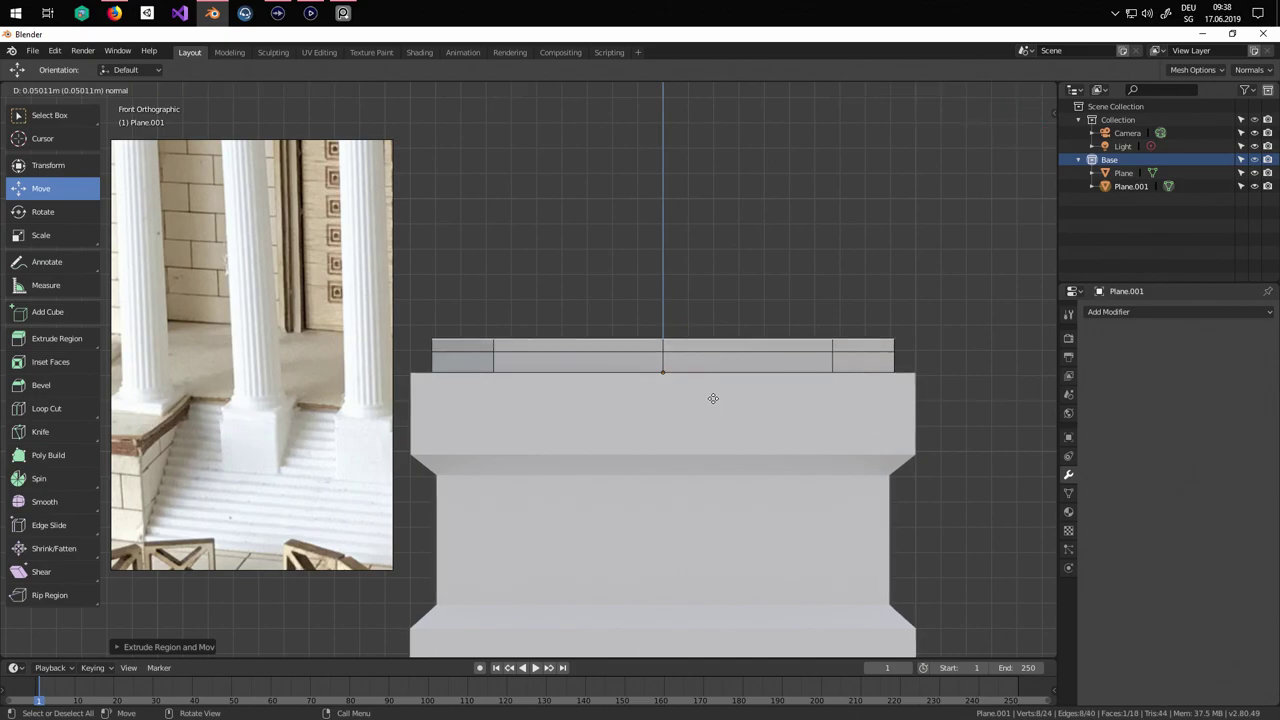
pyautogui.click(716, 400)
pyautogui.press('s')
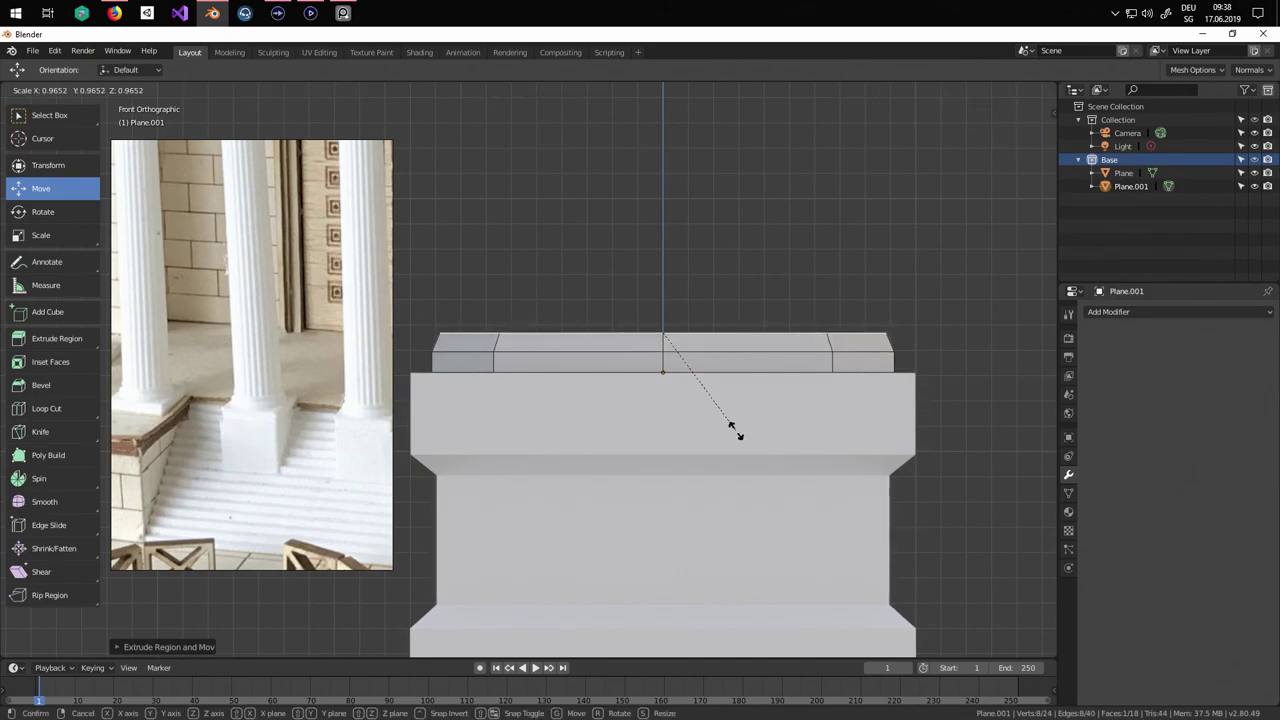
pyautogui.click(736, 431)
pyautogui.moveTo(663, 282); pyautogui.dragTo(663, 286)
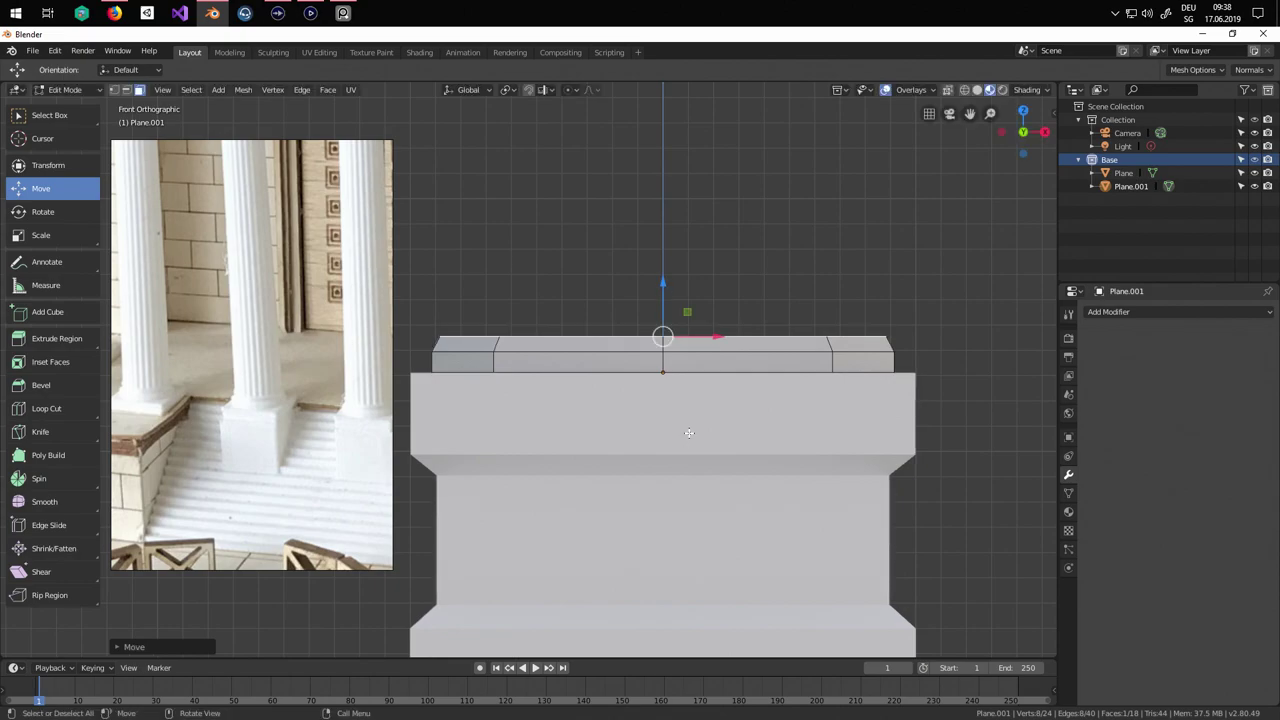
# Extrude a short neck about 0.04 m high above the slope, and build a slightly flared rim on it.
pyautogui.press('e')
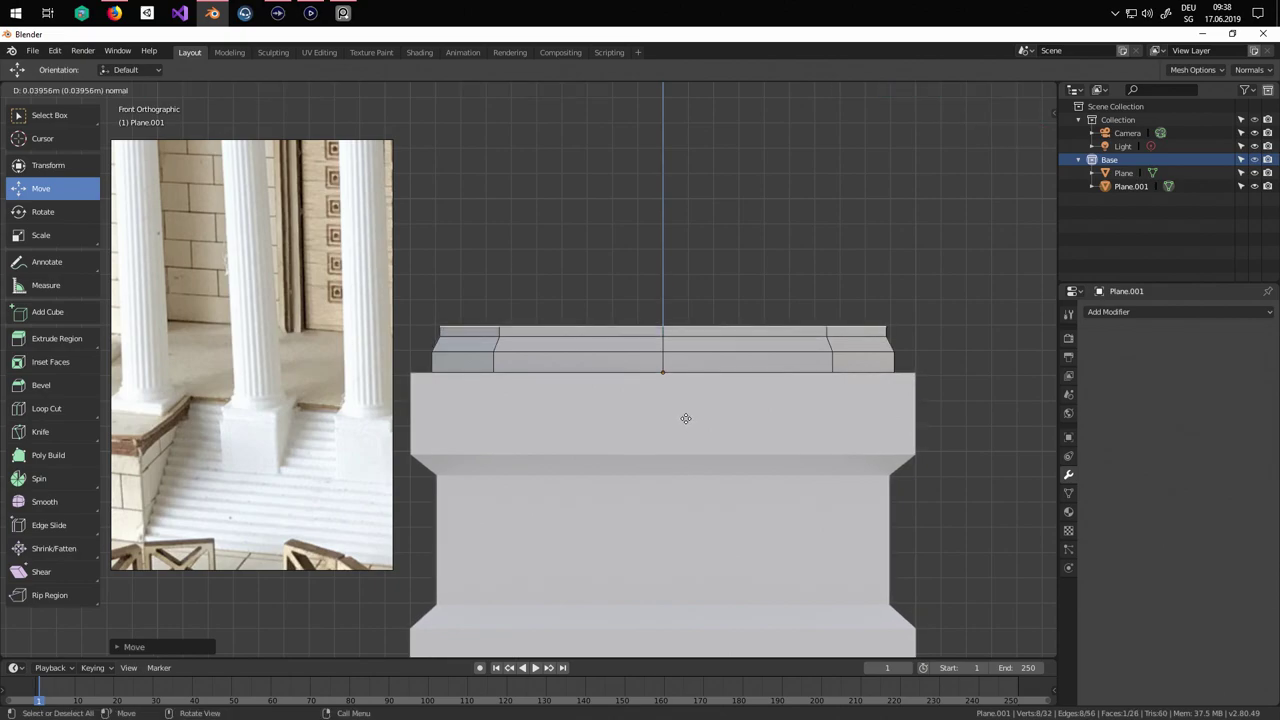
pyautogui.click(686, 418)
pyautogui.press('s')
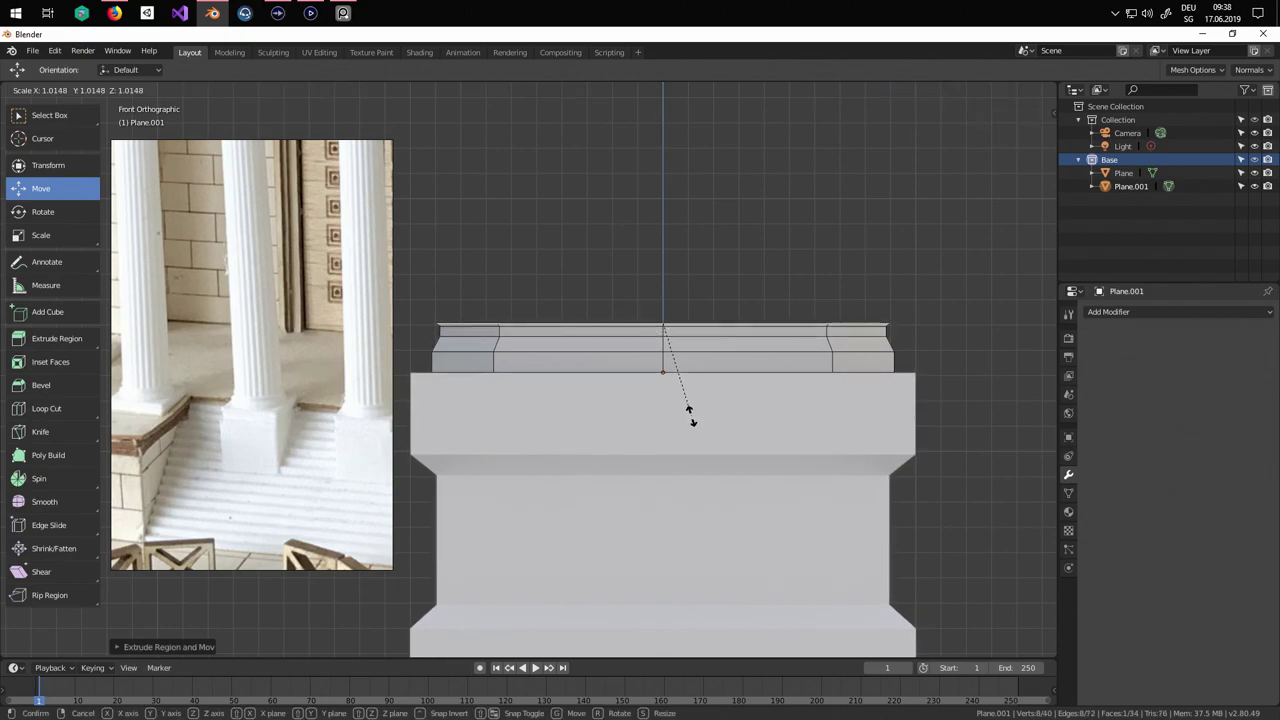
pyautogui.click(694, 402)
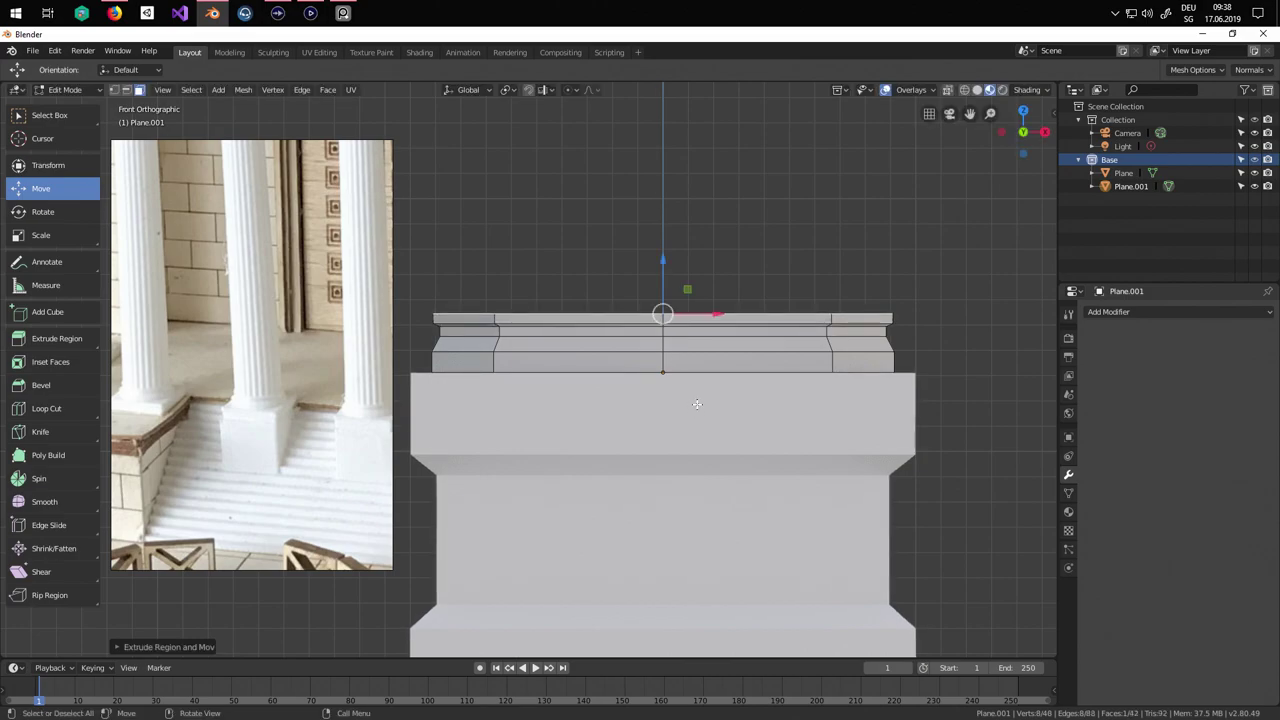
# Extrude the rim's top face slightly upward and scale it to about 0.97 to taper the edge inward.
pyautogui.press('e')
pyautogui.click(695, 398)
pyautogui.press('s')
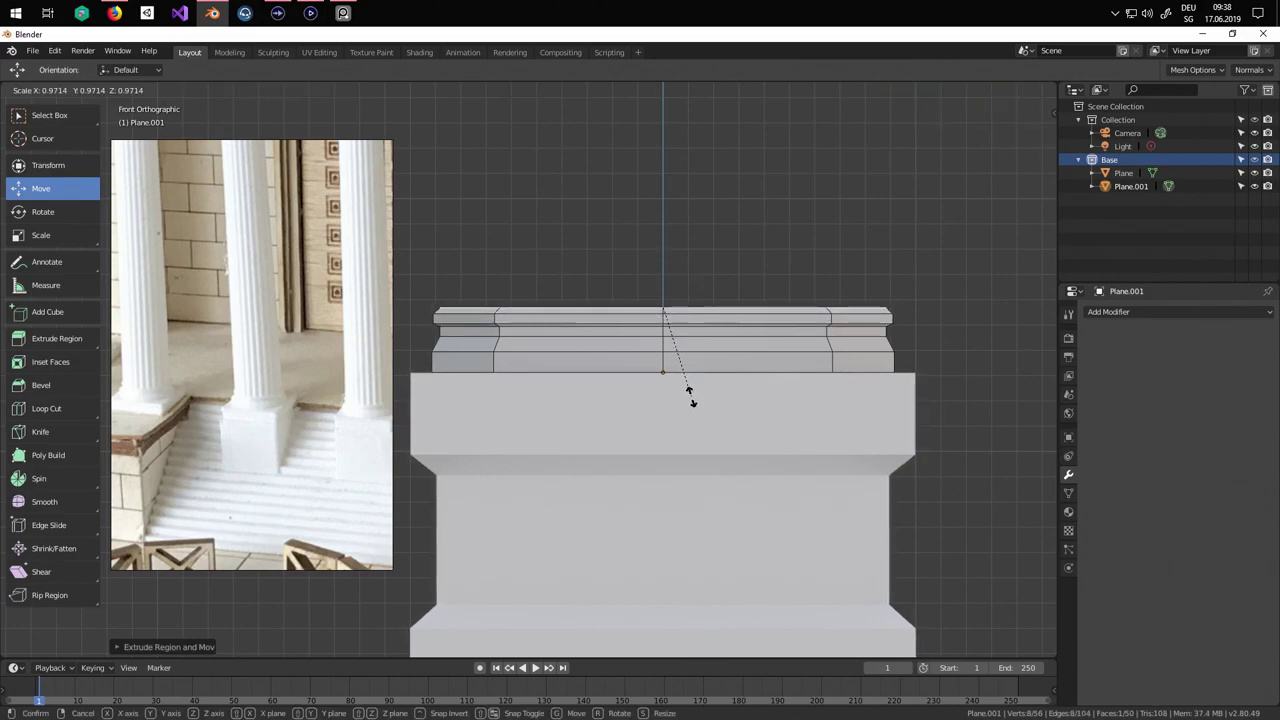
pyautogui.click(692, 400)
pyautogui.moveTo(692, 400)
pyautogui.mouseDown(button='middle')
pyautogui.moveTo(650, 405)
pyautogui.moveTo(740, 408)
pyautogui.moveTo(705, 407)
pyautogui.mouseUp(button='middle')
pyautogui.press('KP_1')
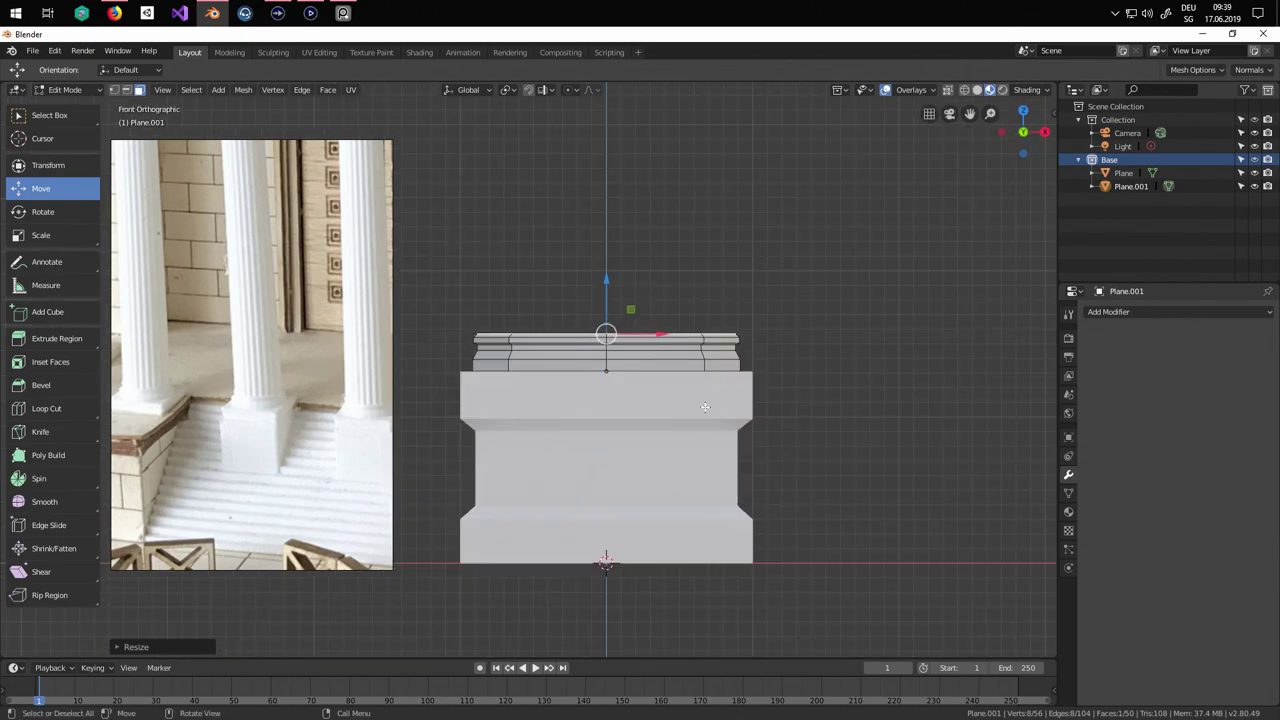
# Extrude the top face upward into a tall column shaft and scale its upper end down to about 0.7.
pyautogui.scroll(-8, 705, 407)
pyautogui.scroll(3, 255, 331)
pyautogui.keyDown('shift'); pyautogui.moveTo(743, 348); pyautogui.dragTo(834, 529, button='middle'); pyautogui.keyUp('shift')
pyautogui.press('e')
pyautogui.press('e')
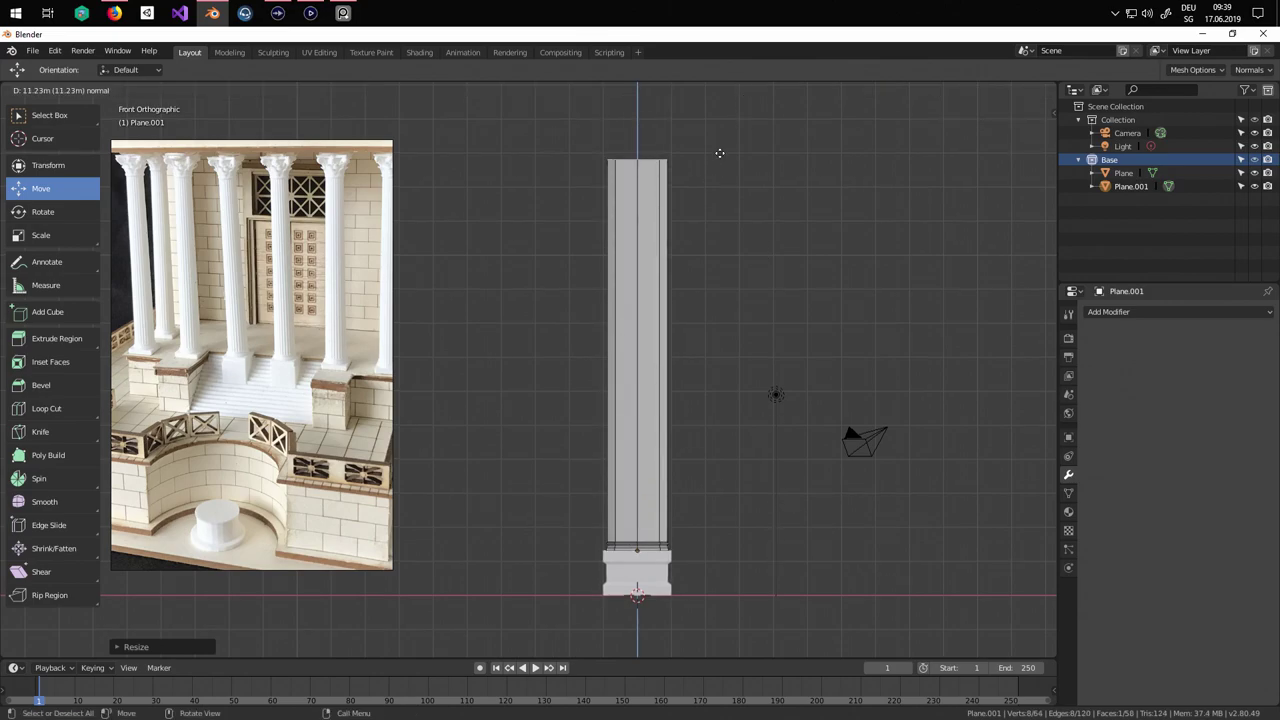
pyautogui.click(717, 149)
pyautogui.press('s')
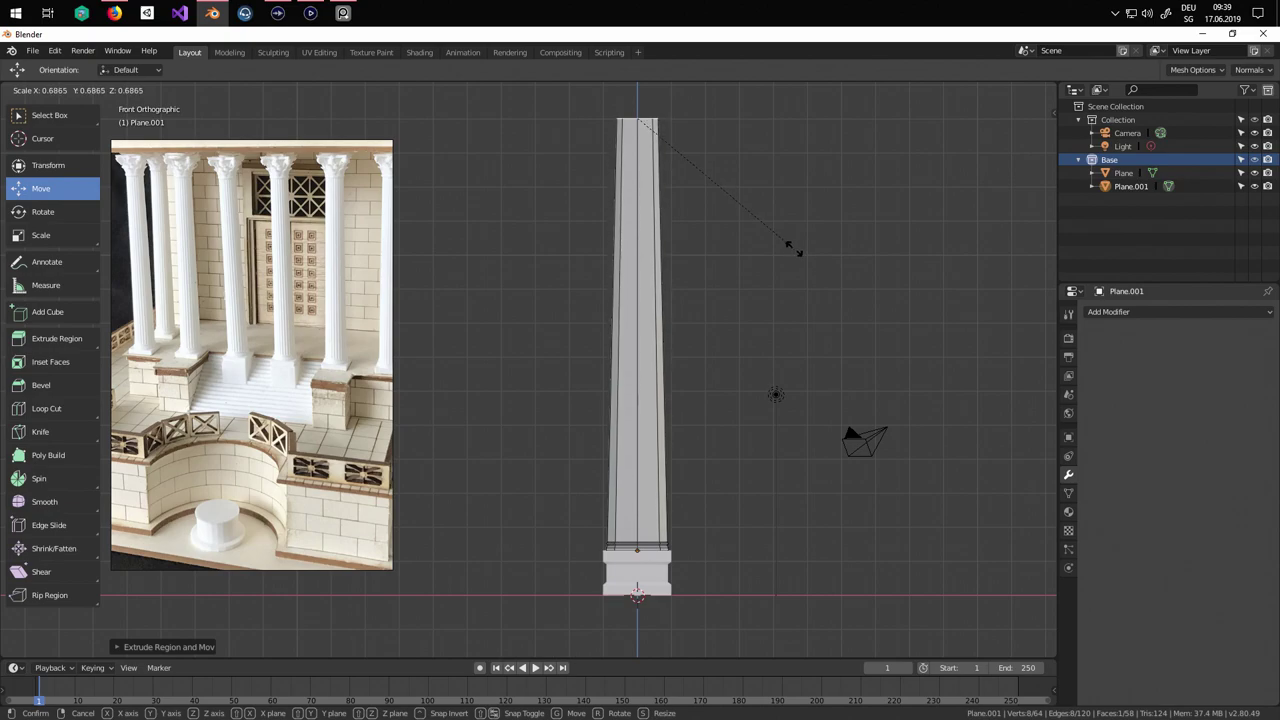
pyautogui.click(746, 200)
# Extrude the top face of the column shaft slightly upward and scale it outward to begin a flared collar.
pyautogui.scroll(5, 848, 254)
pyautogui.keyDown('shift'); pyautogui.moveTo(848, 254); pyautogui.dragTo(666, 614, button='middle'); pyautogui.keyUp('shift')
pyautogui.keyDown('shift'); pyautogui.moveTo(763, 306); pyautogui.dragTo(772, 609, button='middle'); pyautogui.keyUp('shift')
pyautogui.scroll(5, 286, 233)
pyautogui.moveTo(286, 233); pyautogui.dragTo(292, 252, button='middle')
pyautogui.scroll(-2, 309, 404)
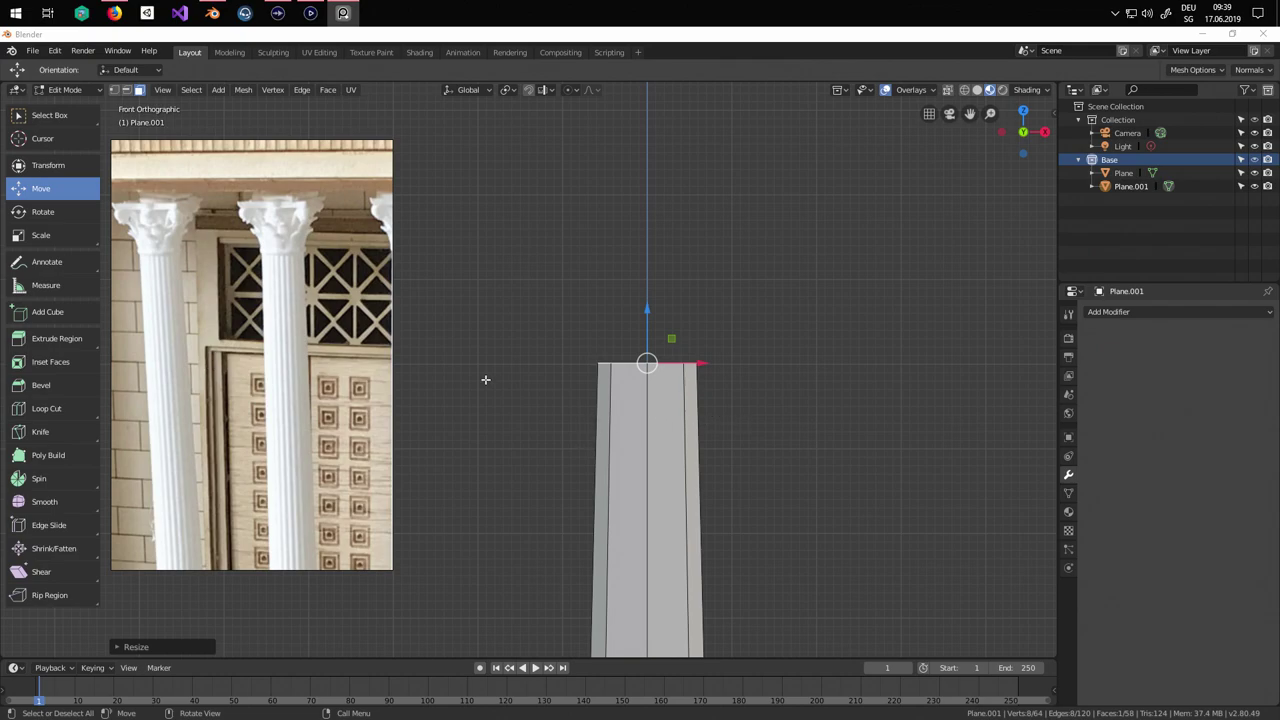
pyautogui.scroll(2, 732, 410)
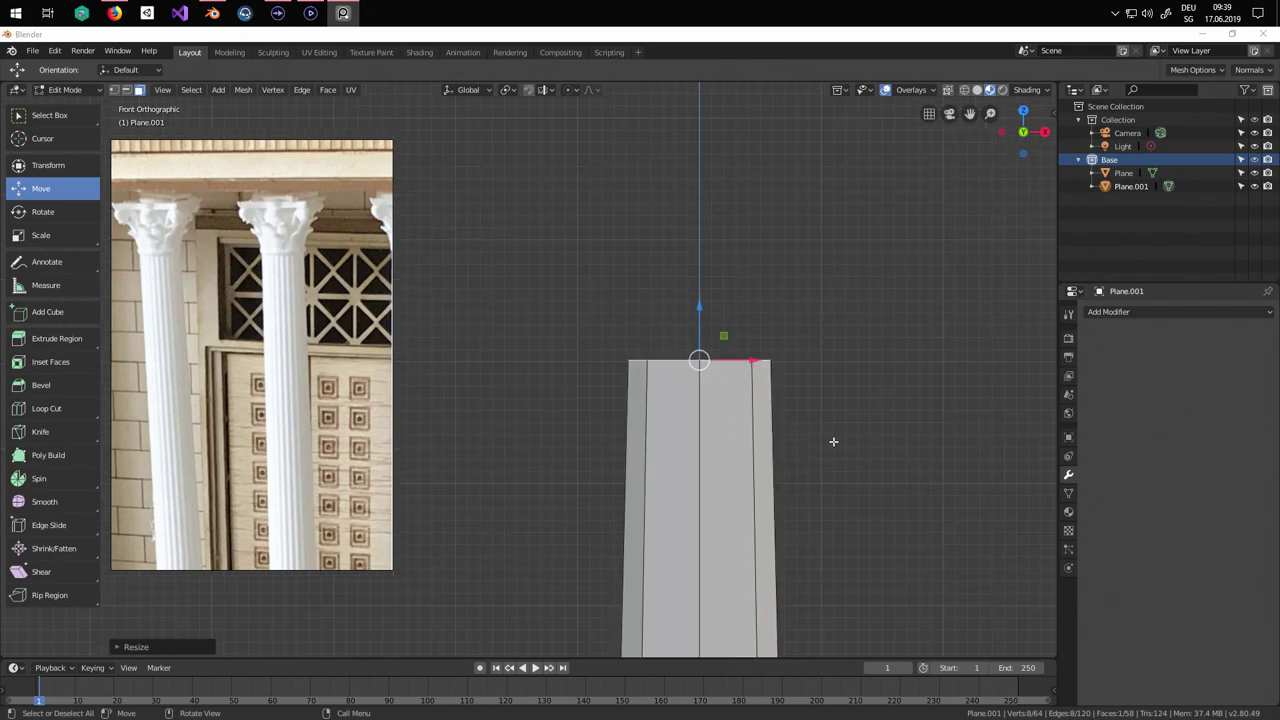
pyautogui.moveTo(834, 442); pyautogui.dragTo(755, 418, button='middle')
pyautogui.press('KP_1')
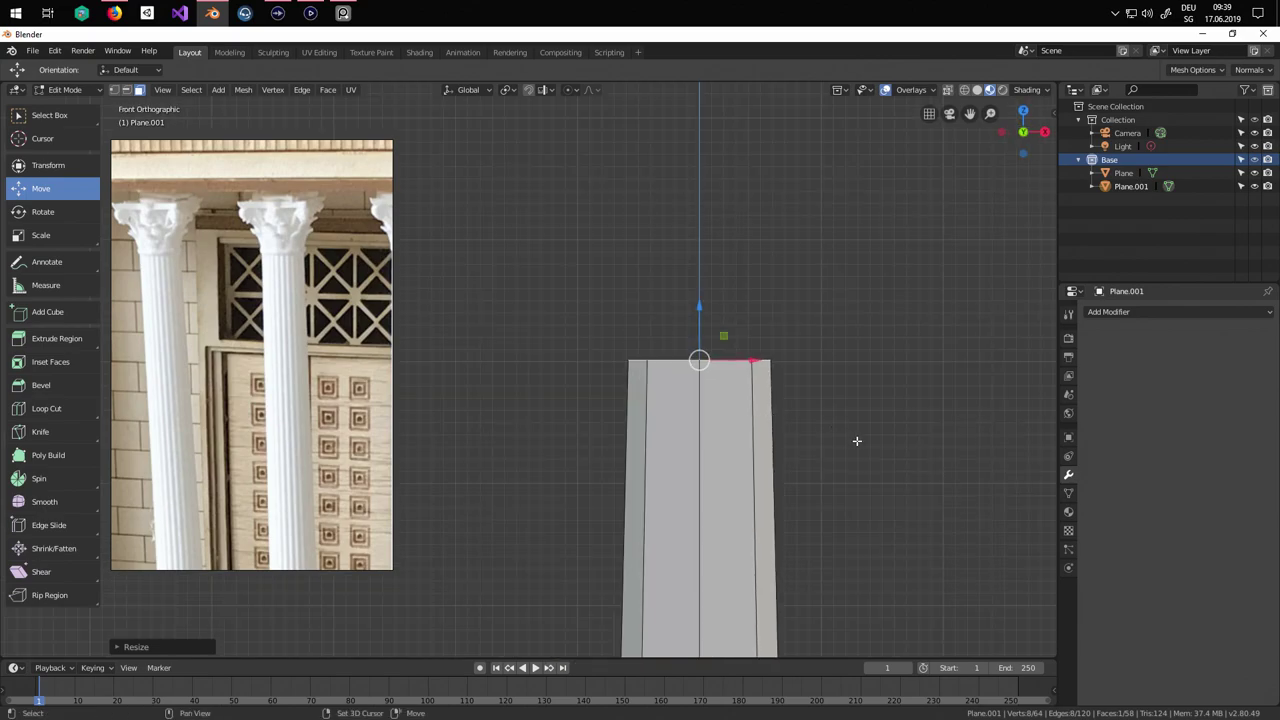
pyautogui.keyDown('shift'); pyautogui.moveTo(857, 440); pyautogui.dragTo(770, 443, button='middle'); pyautogui.keyUp('shift')
pyautogui.press('e')
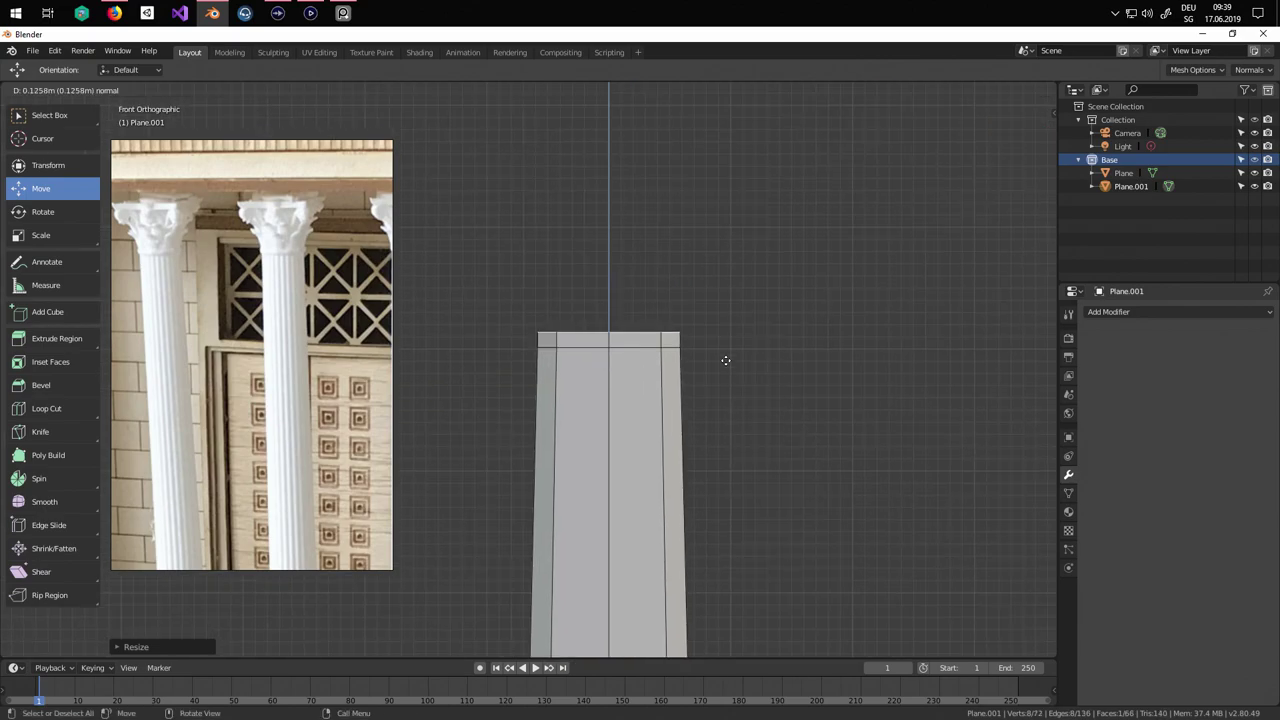
pyautogui.click(718, 368)
pyautogui.press('s')
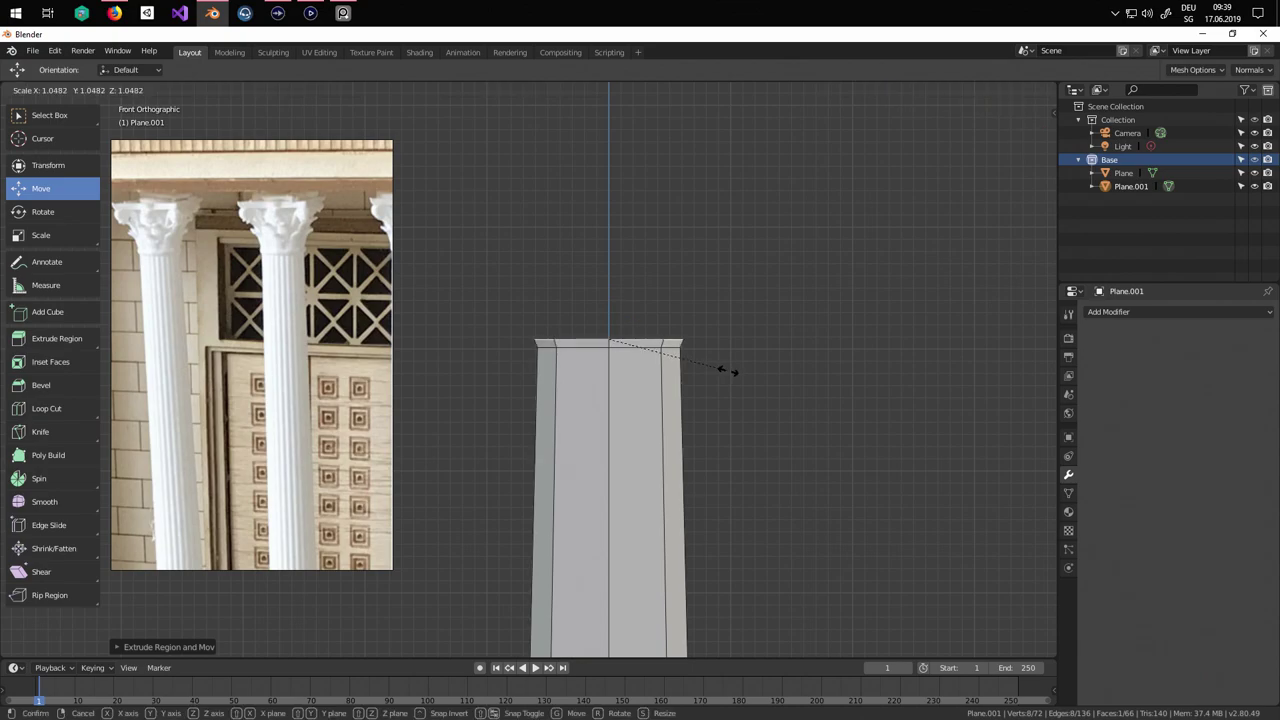
pyautogui.click(737, 369)
# Extrude the collar's top face slightly upward and scale it inward to bevel the collar's upper edge.
pyautogui.press('e')
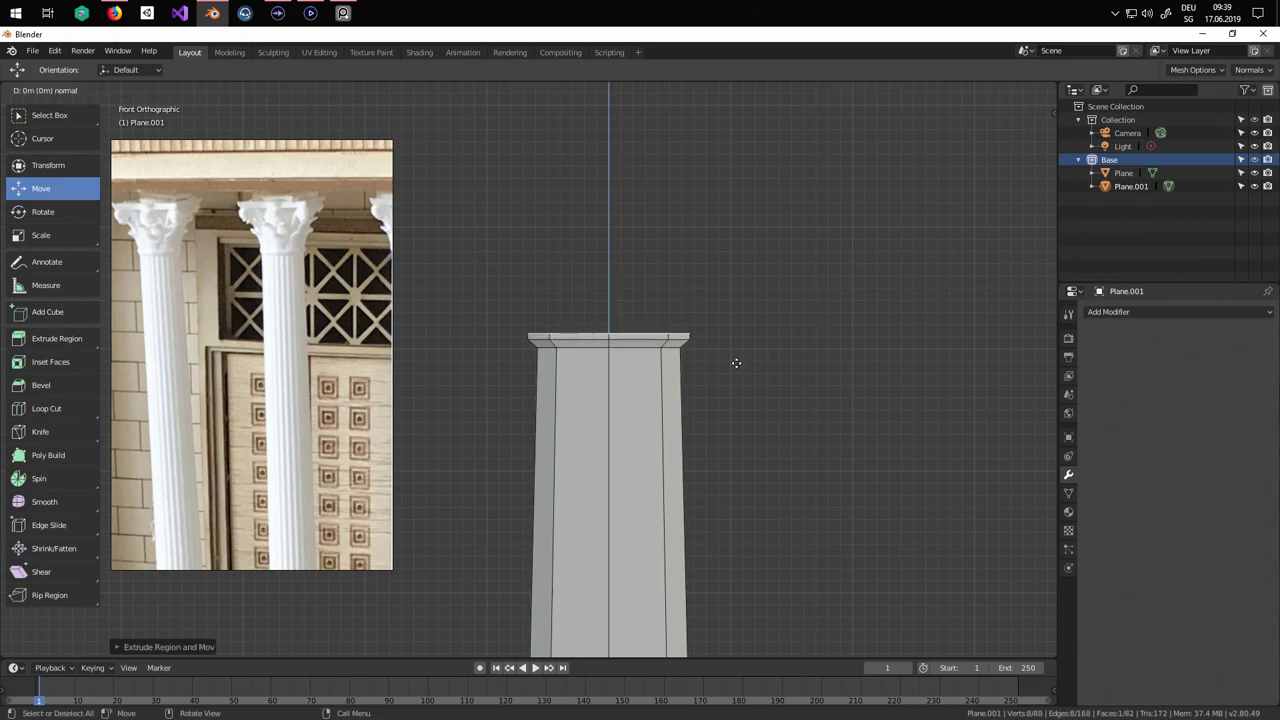
pyautogui.click(737, 364)
pyautogui.press('s')
pyautogui.click(730, 360)
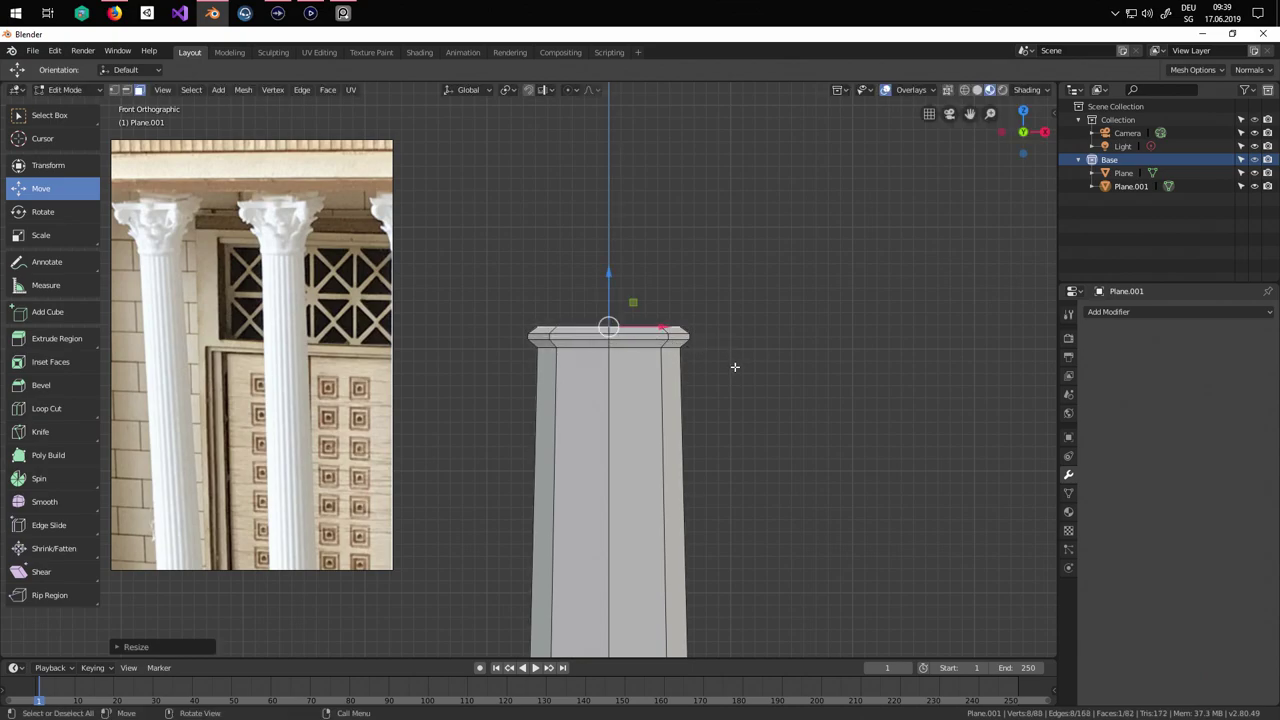
# Extrude a short neck above the collar, and extrude and scale its top face outward into a flared capital.
pyautogui.press('e')
pyautogui.click(732, 352)
pyautogui.press('e')
pyautogui.click(729, 340)
pyautogui.press('e')
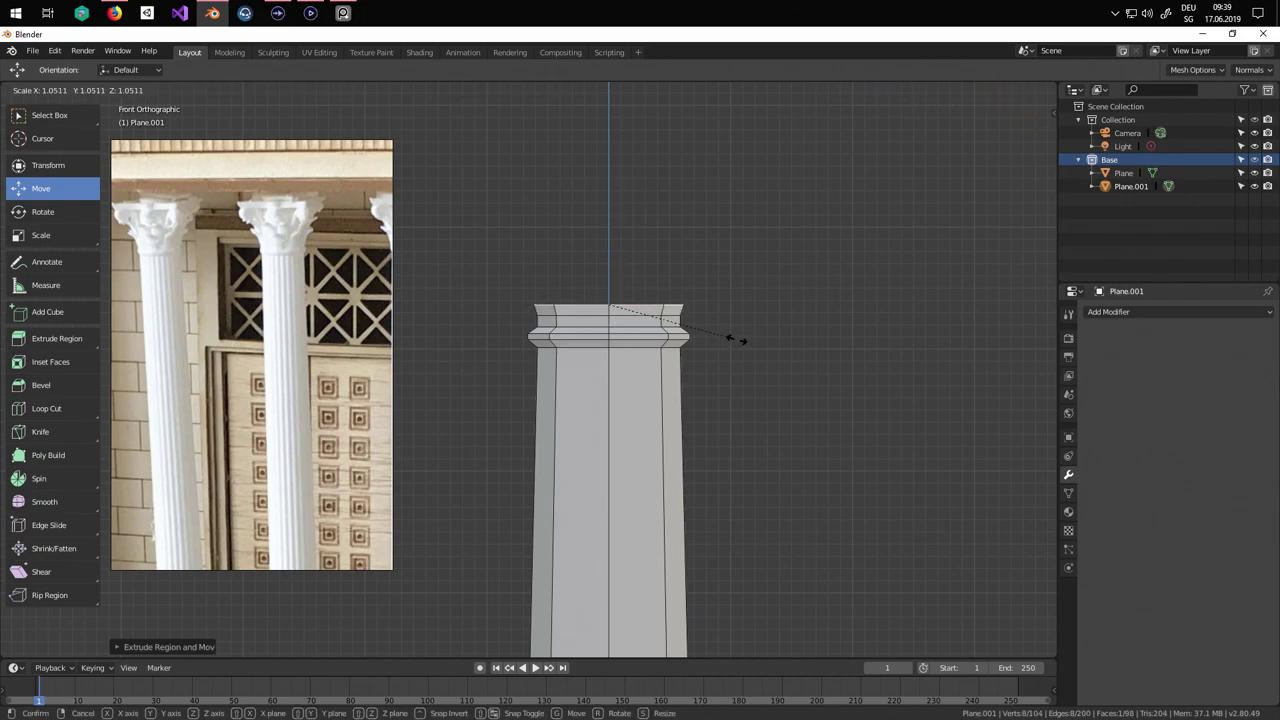
pyautogui.click(748, 340)
pyautogui.press('s')
pyautogui.click(782, 341)
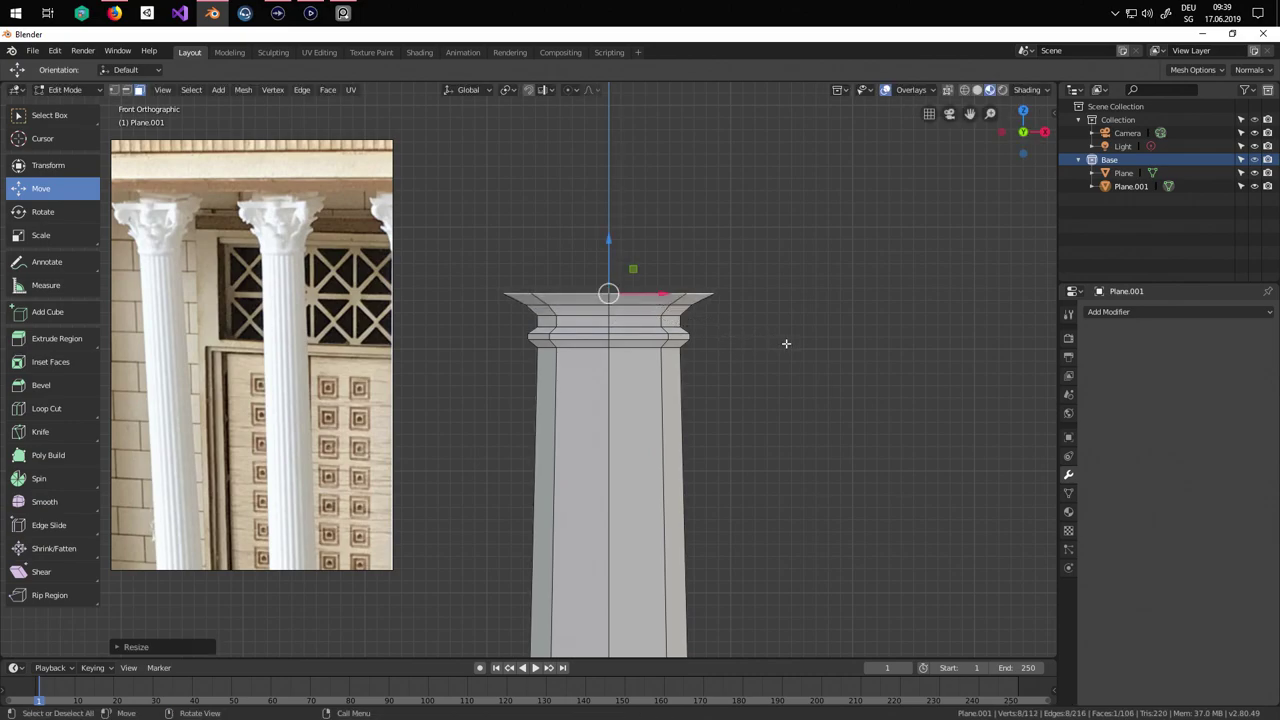
# Extrude the capital's top face again and scale it outward to about 1.27, finishing with a thin vertical rim.
pyautogui.press('e')
pyautogui.click(786, 343)
pyautogui.press('s')
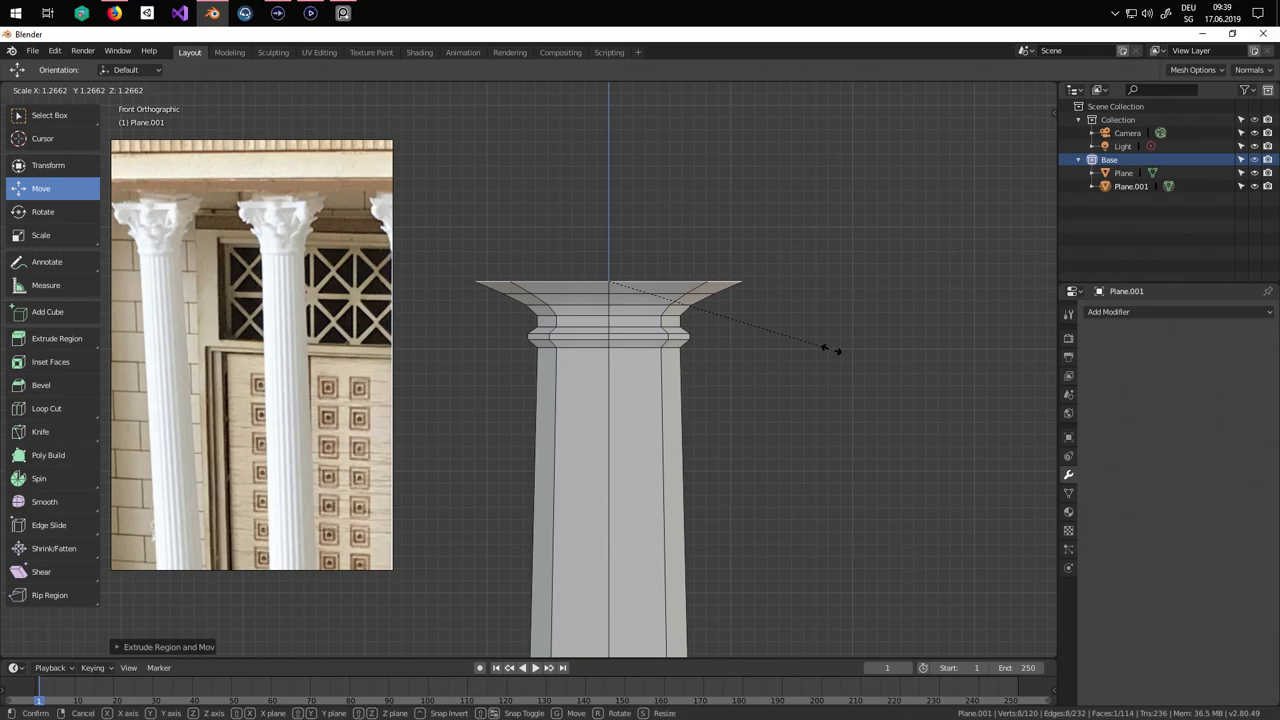
pyautogui.click(829, 336)
# Leave Edit Mode and examine the whole column from several angles against the temple reference photo.
pyautogui.scroll(-5, 673, 430)
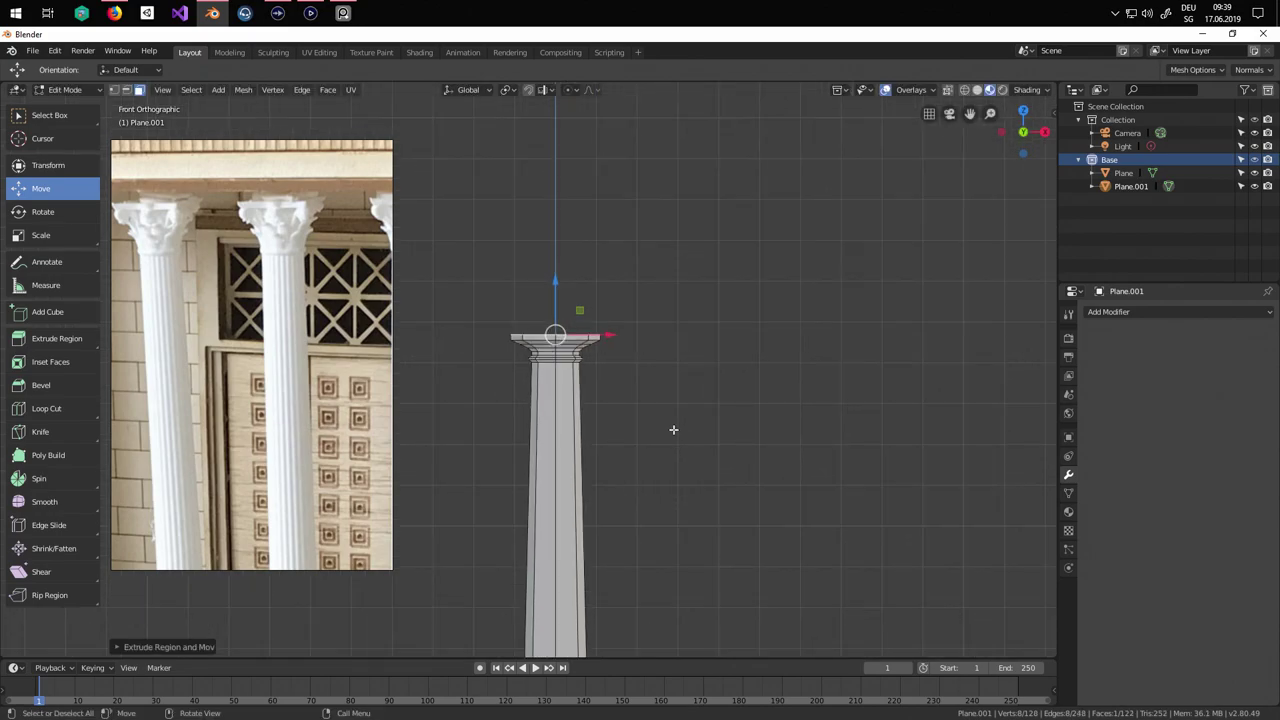
pyautogui.moveTo(673, 430); pyautogui.dragTo(602, 474, button='middle')
pyautogui.press('Tab')
pyautogui.scroll(-4, 802, 473)
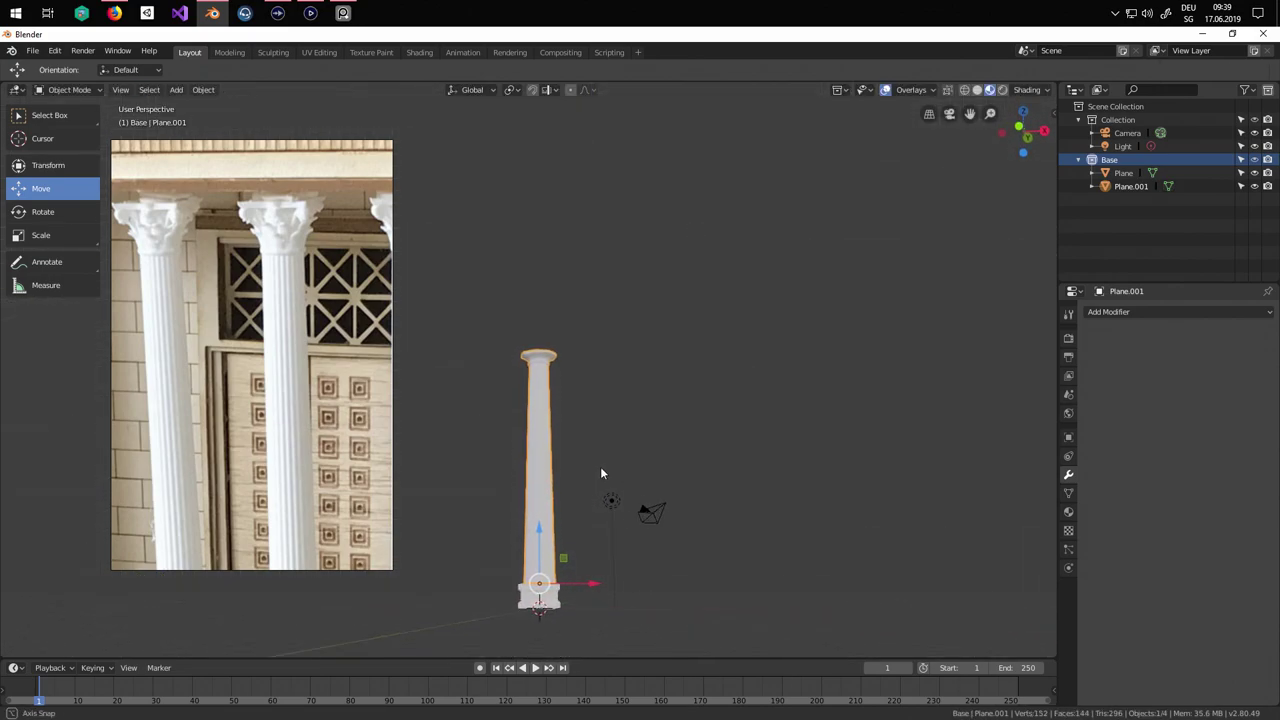
pyautogui.scroll(6, 570, 427)
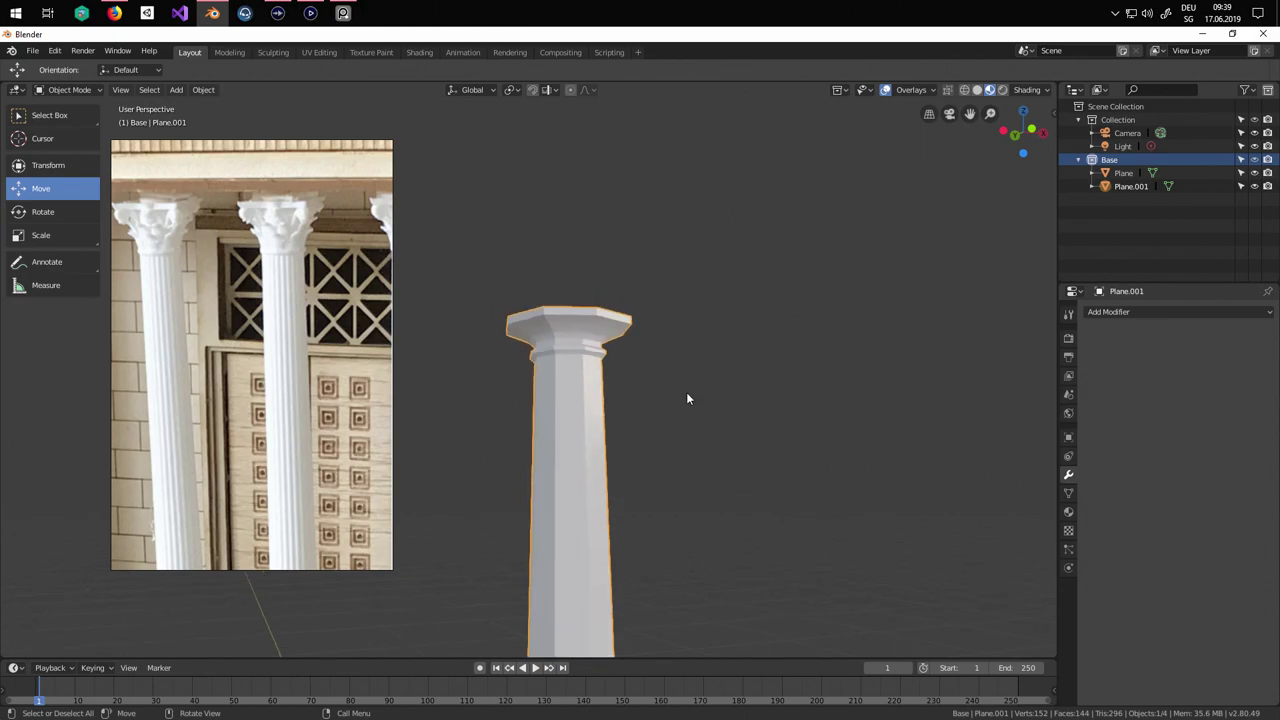
pyautogui.moveTo(686, 392); pyautogui.dragTo(640, 433, button='middle')
pyautogui.press('KP_1')
pyautogui.scroll(-3, 640, 433)
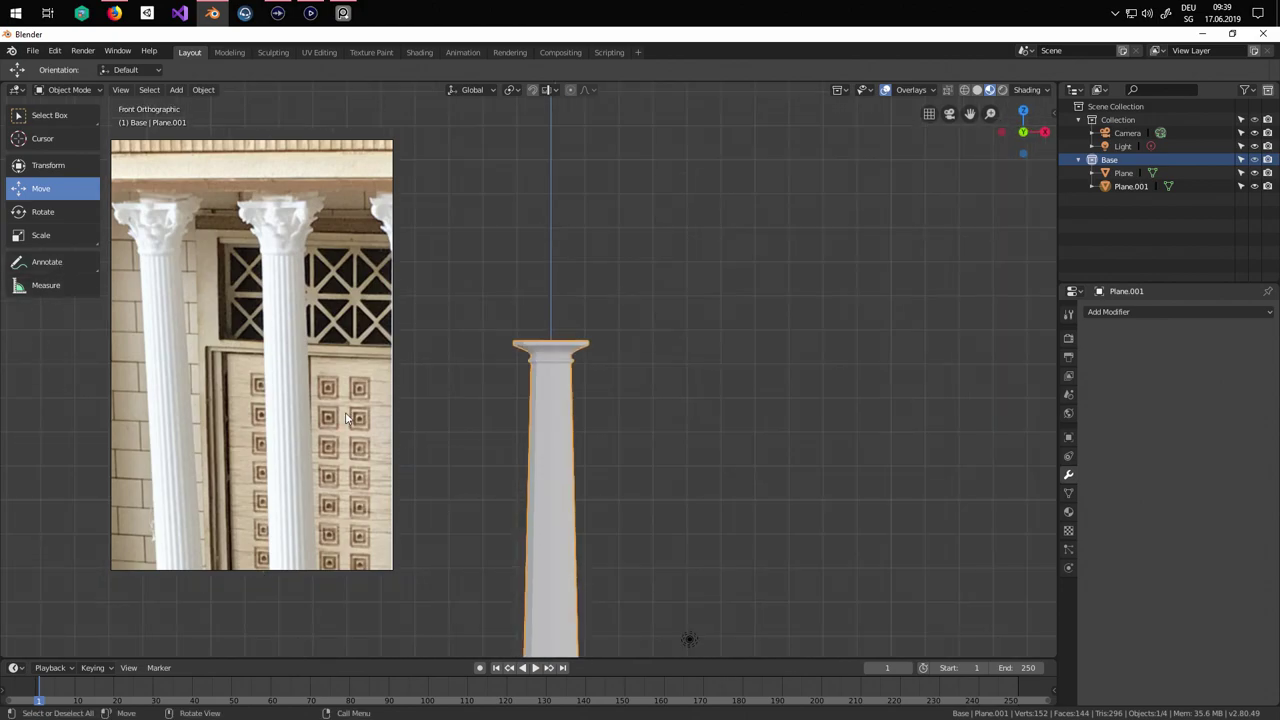
pyautogui.keyDown('shift'); pyautogui.moveTo(705, 591); pyautogui.dragTo(702, 426, button='middle'); pyautogui.keyUp('shift')
pyautogui.scroll(-4, 651, 458)
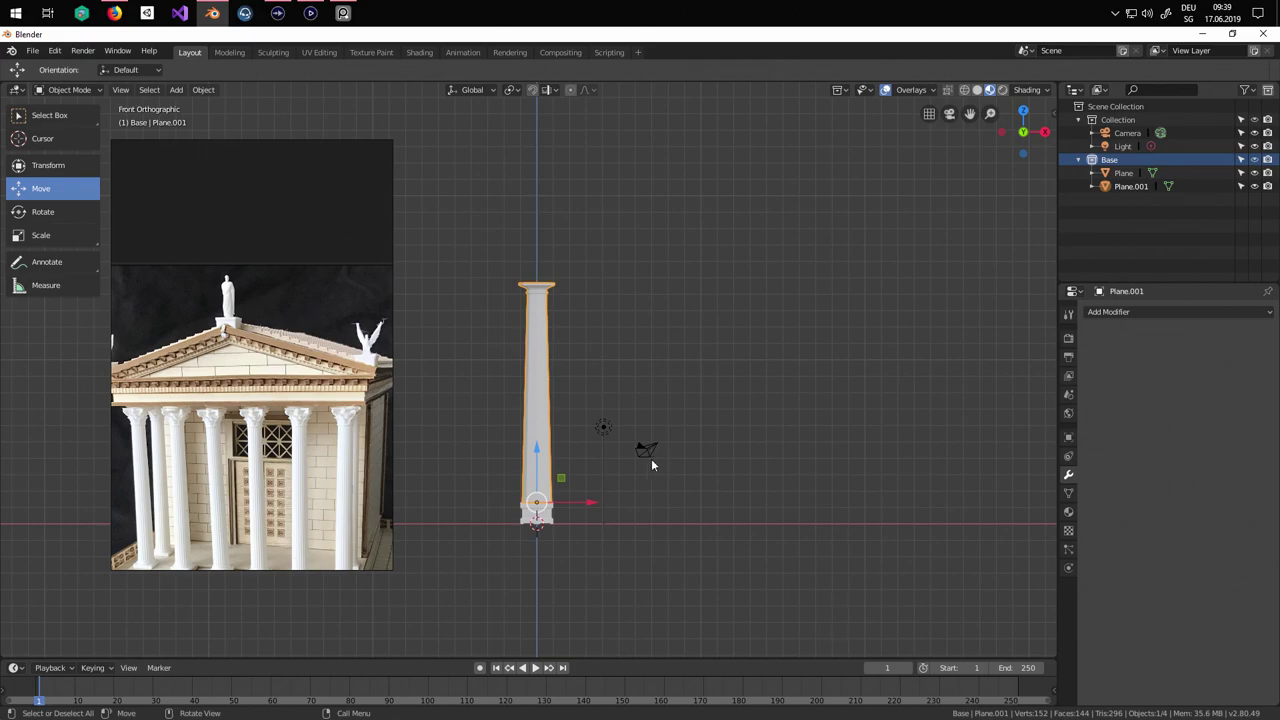
pyautogui.scroll(3, 643, 470)
pyautogui.scroll(-1, 643, 465)
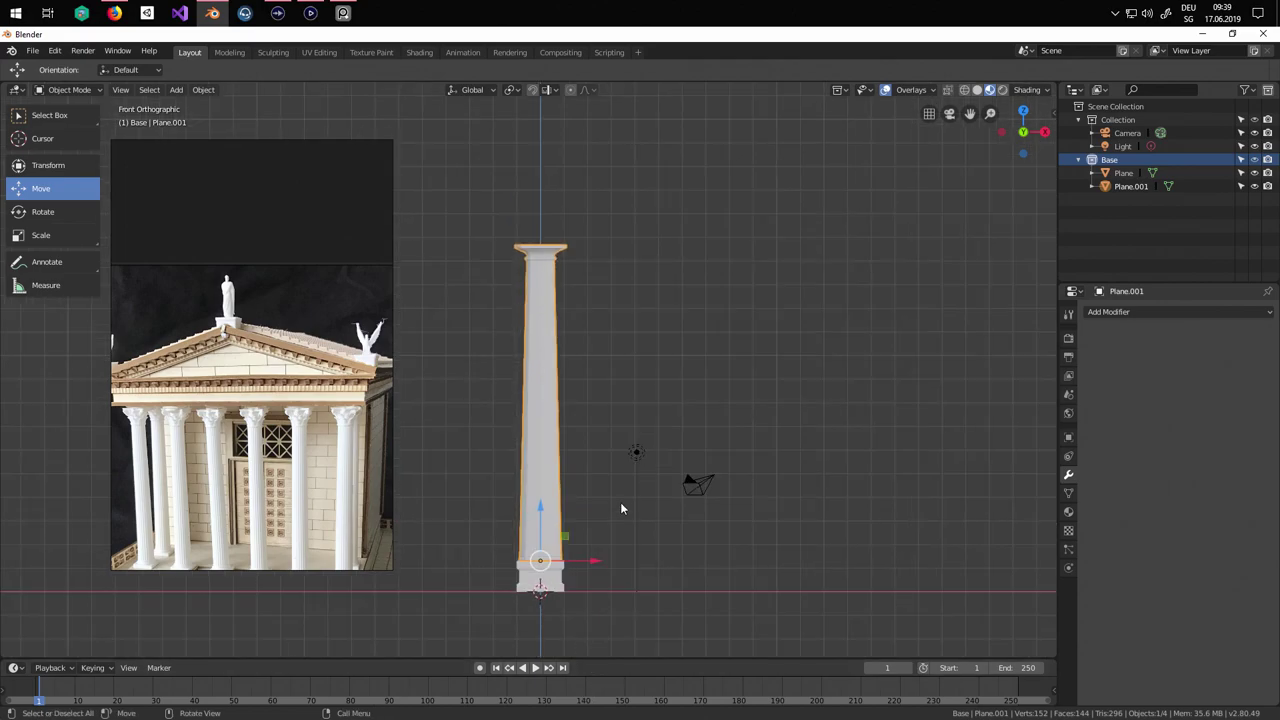
pyautogui.click(620, 513)
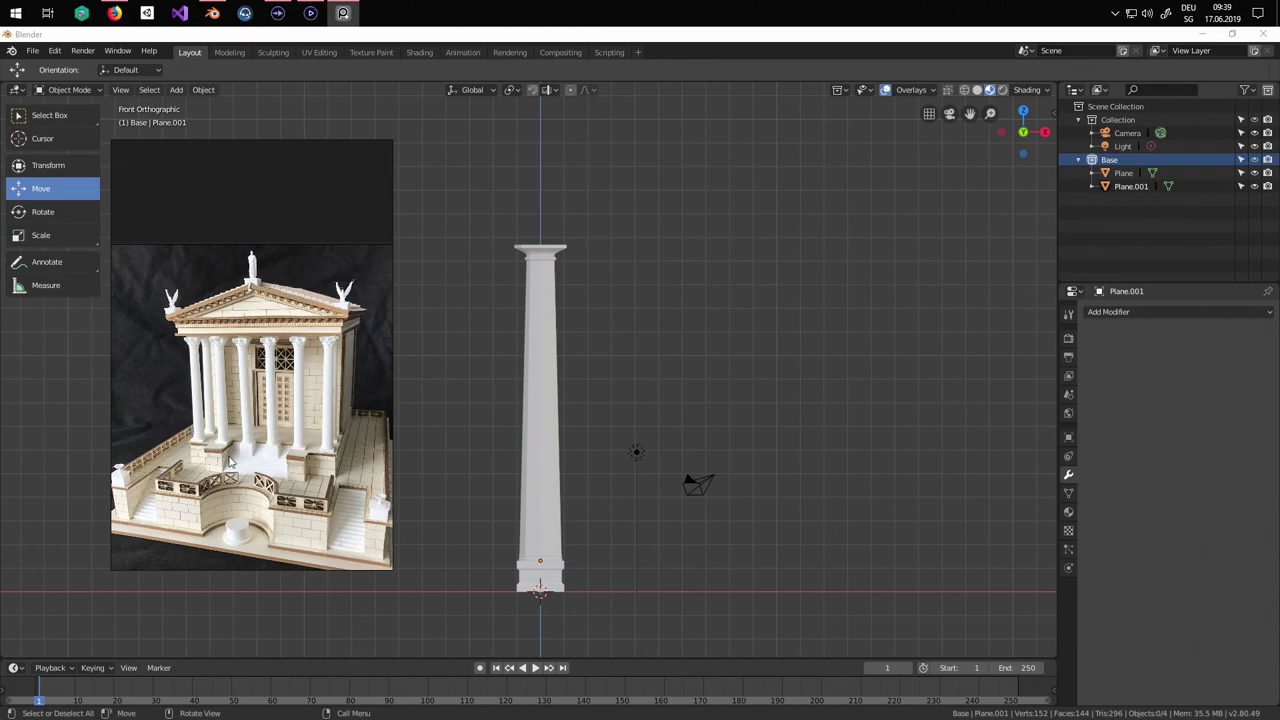
pyautogui.scroll(1, 593, 470)
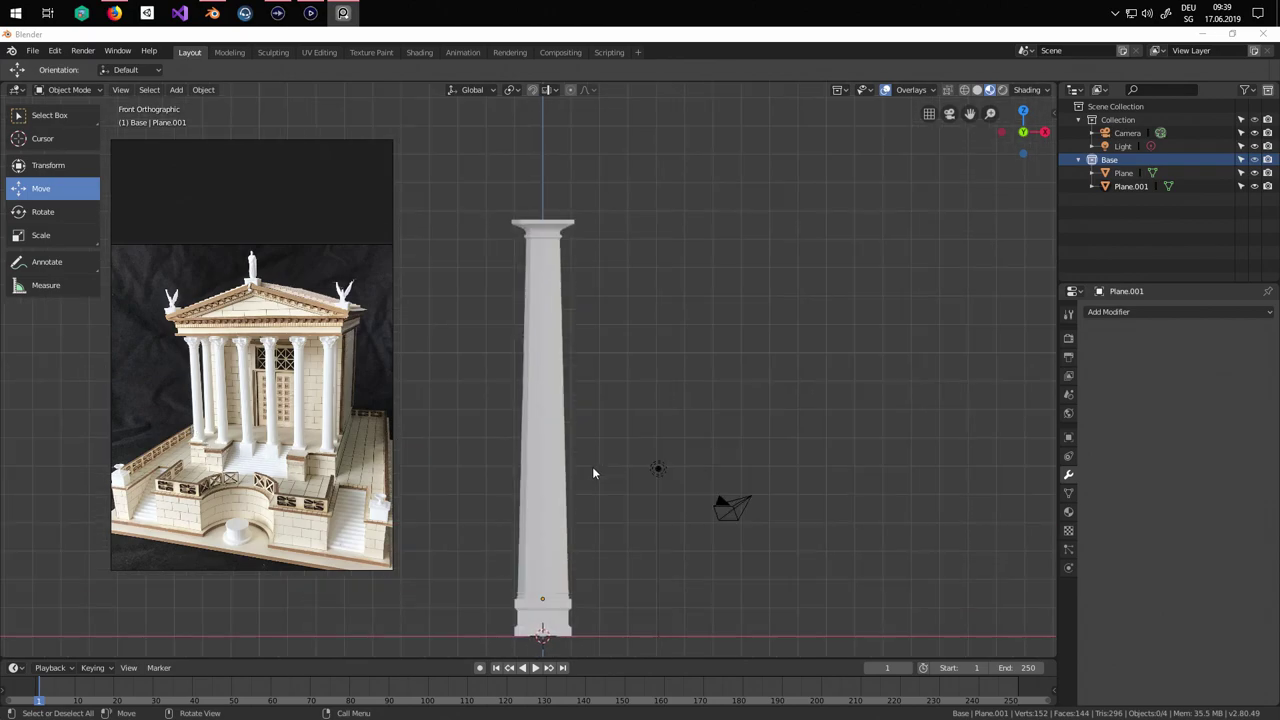
# Select the column together with its pedestal and move both along negative X, well away from the origin.
pyautogui.click(567, 449)
pyautogui.scroll(-2, 564, 567)
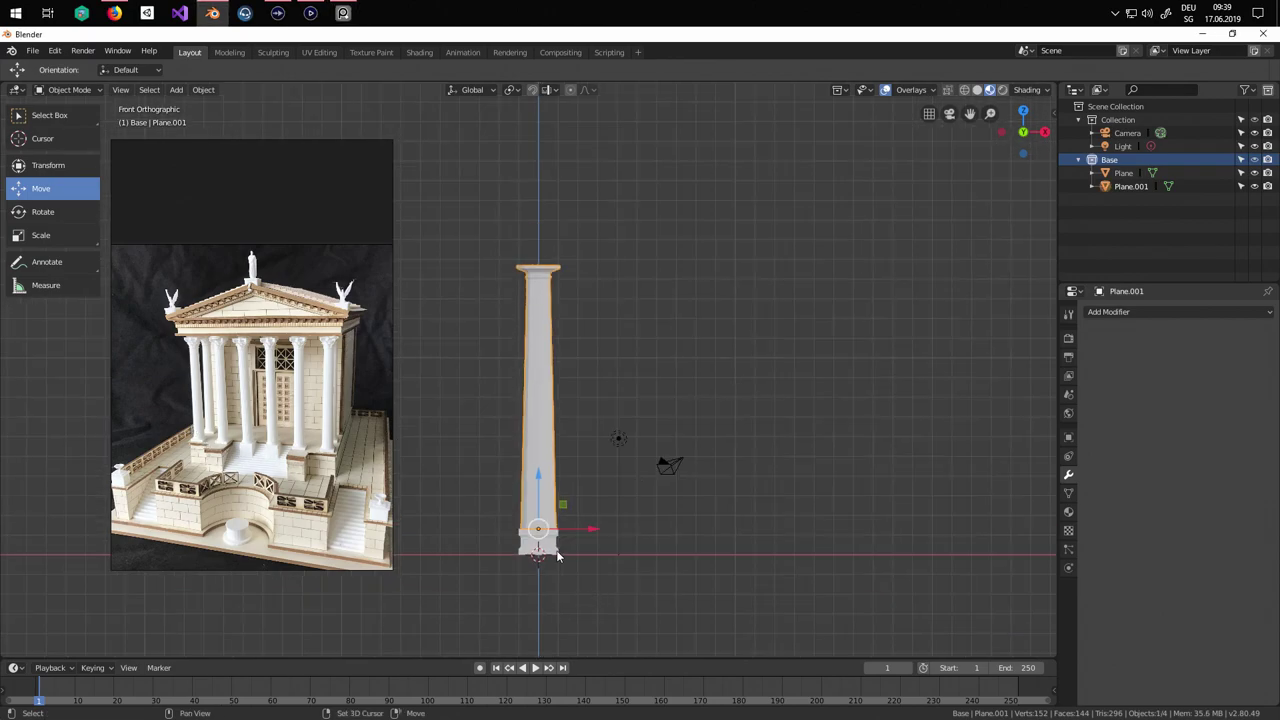
pyautogui.keyDown('shift'); pyautogui.click(558, 556); pyautogui.keyUp('shift')
pyautogui.keyDown('shift'); pyautogui.moveTo(610, 549); pyautogui.dragTo(772, 521, button='middle'); pyautogui.keyUp('shift')
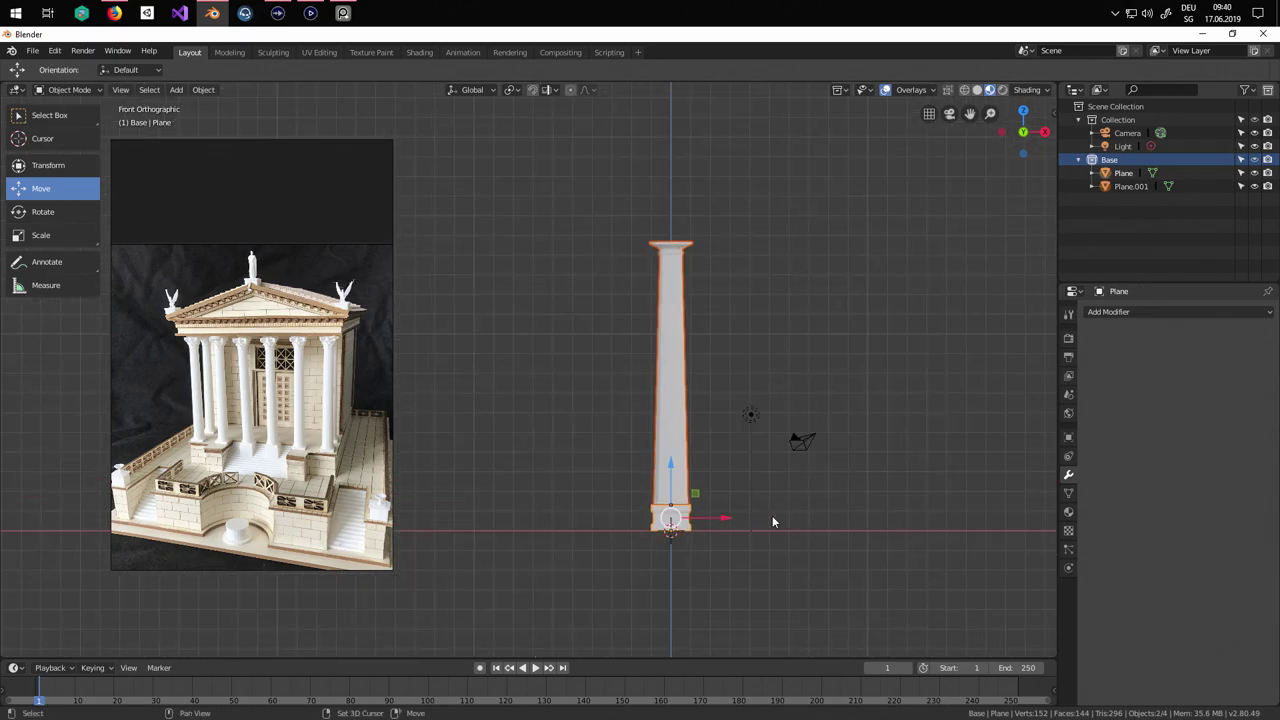
pyautogui.scroll(-1, 830, 502)
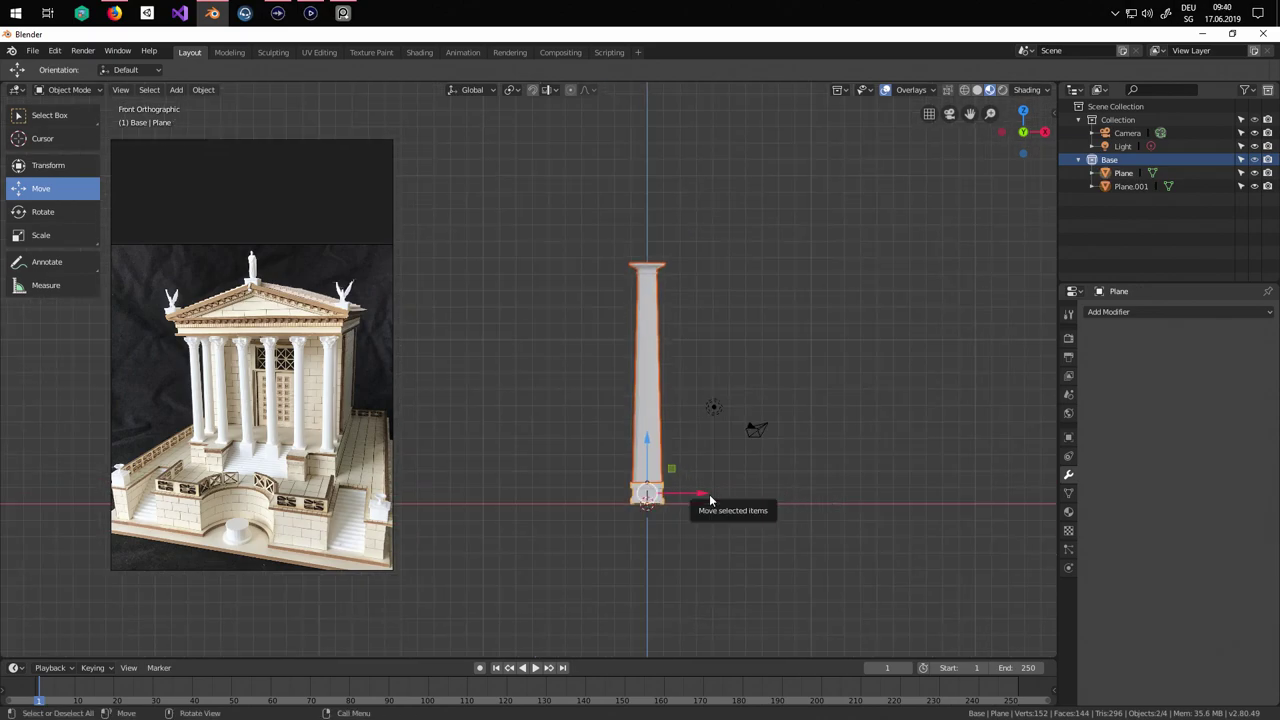
pyautogui.moveTo(708, 496); pyautogui.dragTo(451, 453)
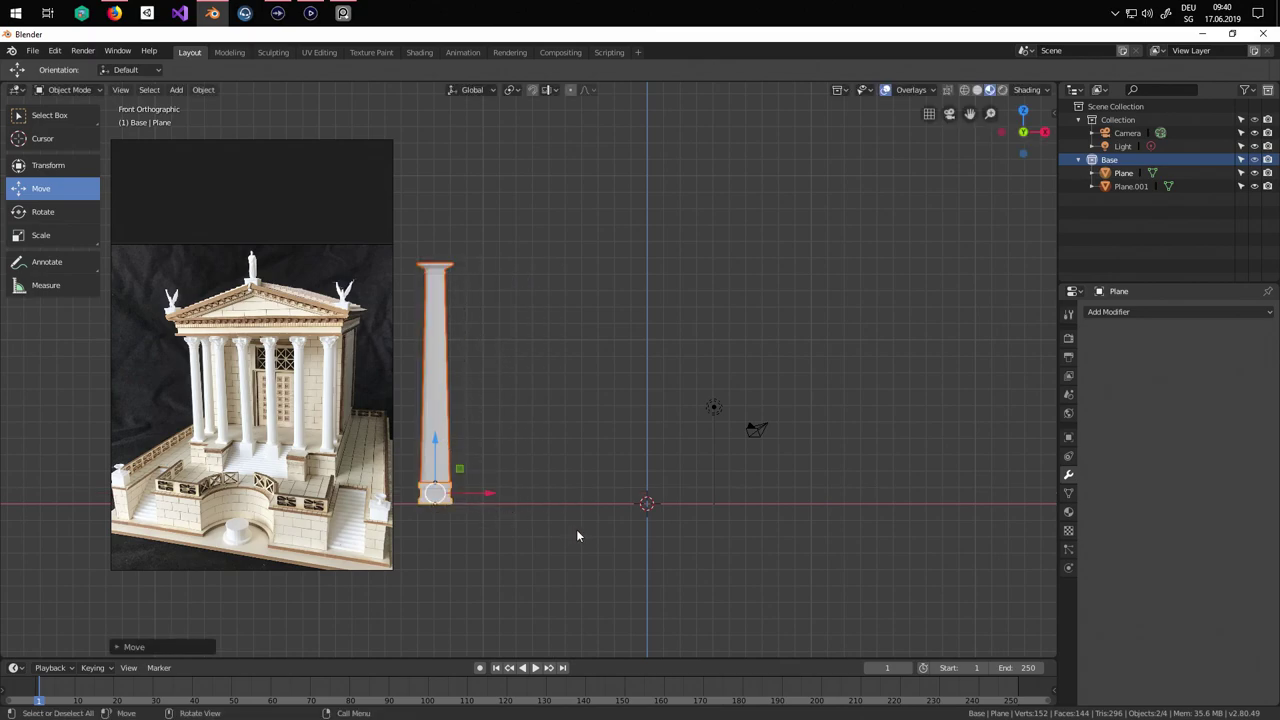
pyautogui.scroll(-1, 576, 529)
pyautogui.moveTo(564, 507)
pyautogui.keyDown('shift'); pyautogui.mouseDown(button='middle')
pyautogui.moveTo(528, 516)
pyautogui.moveTo(551, 512)
pyautogui.mouseUp(button='middle'); pyautogui.keyUp('shift')
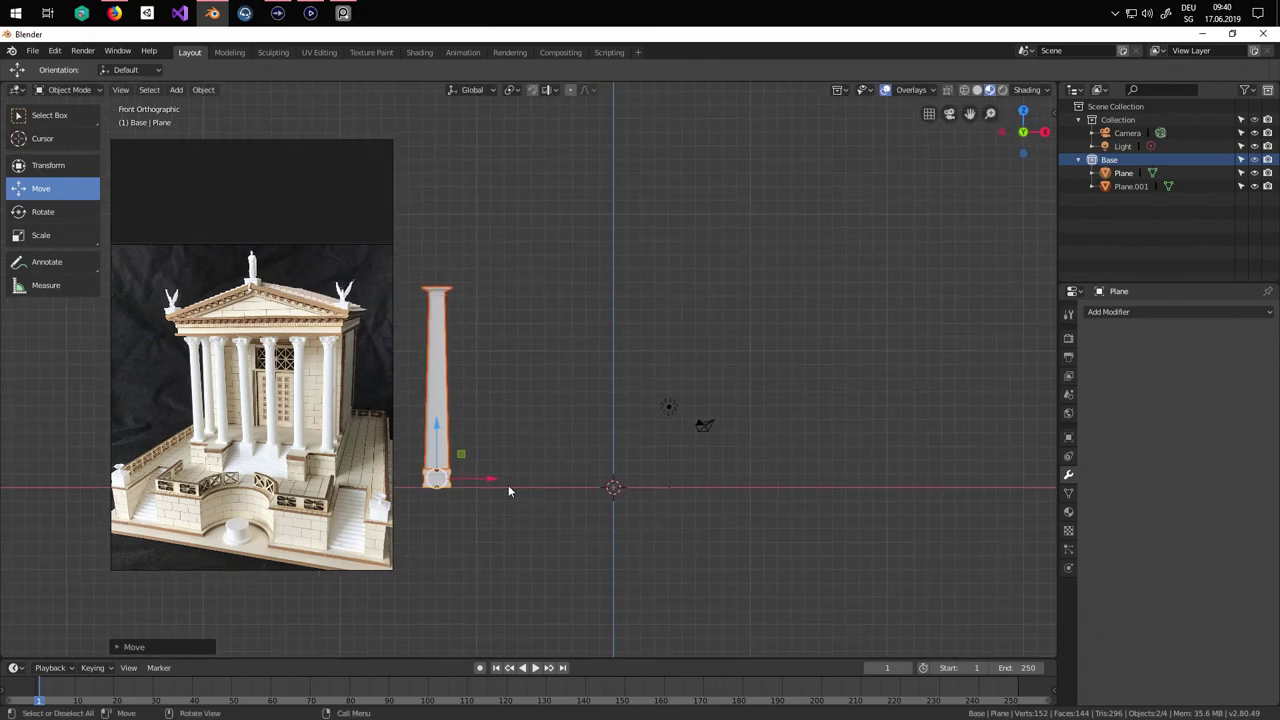
# Duplicate the column and pedestal twice along positive X, spacing the second and third columns about 4.1 m apart.
pyautogui.hotkey('shift', 'd')
pyautogui.rightClick(508, 485)
pyautogui.moveTo(486, 479); pyautogui.dragTo(543, 481)
pyautogui.hotkey('shift', 'd')
pyautogui.rightClick(520, 526)
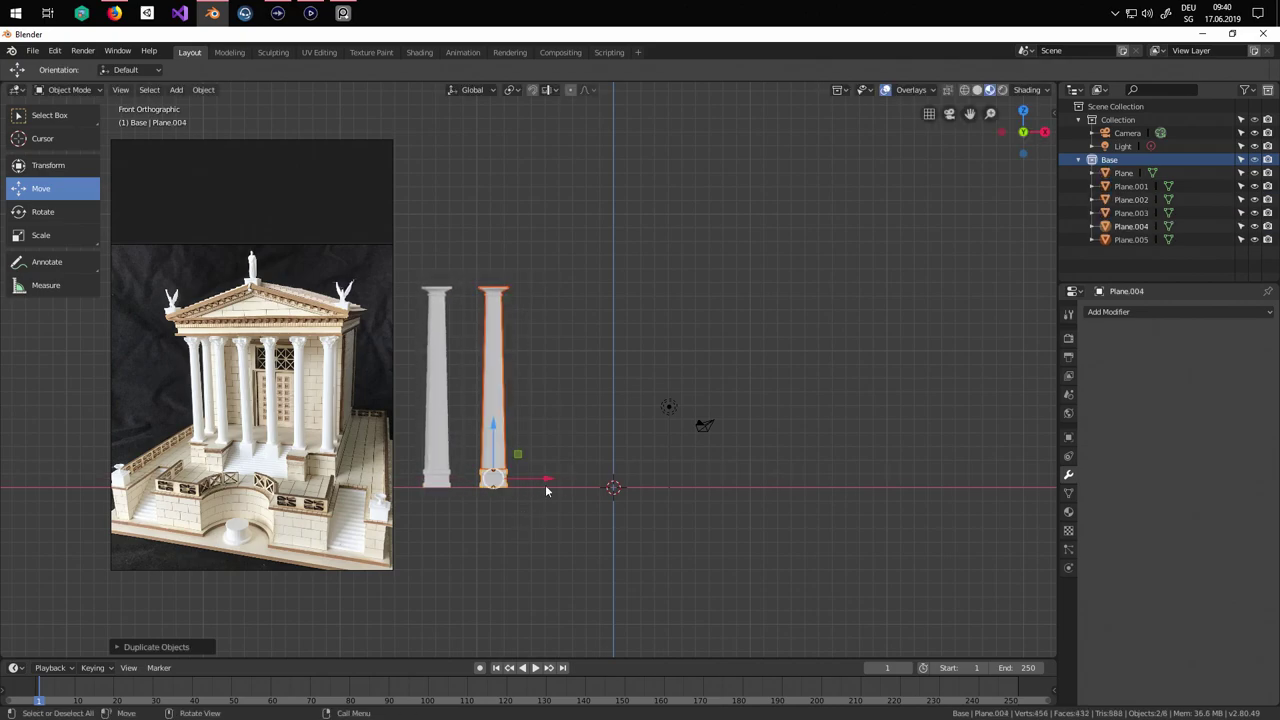
pyautogui.hotkey('shift', 'd')
pyautogui.press('x')
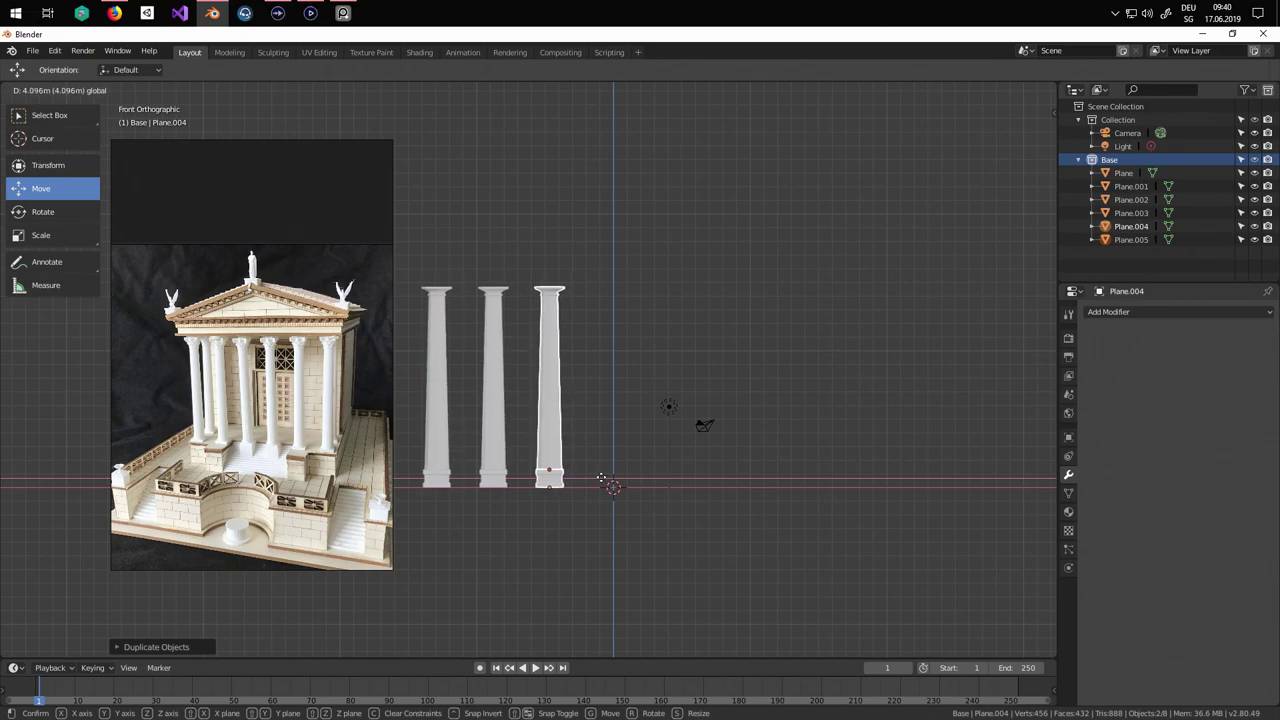
pyautogui.click(601, 480)
# Add the fourth and fifth columns by duplicating column and pedestal along X, with offsets of about 4.1 m and 4 m.
pyautogui.hotkey('shift', 'd')
pyautogui.press('x')
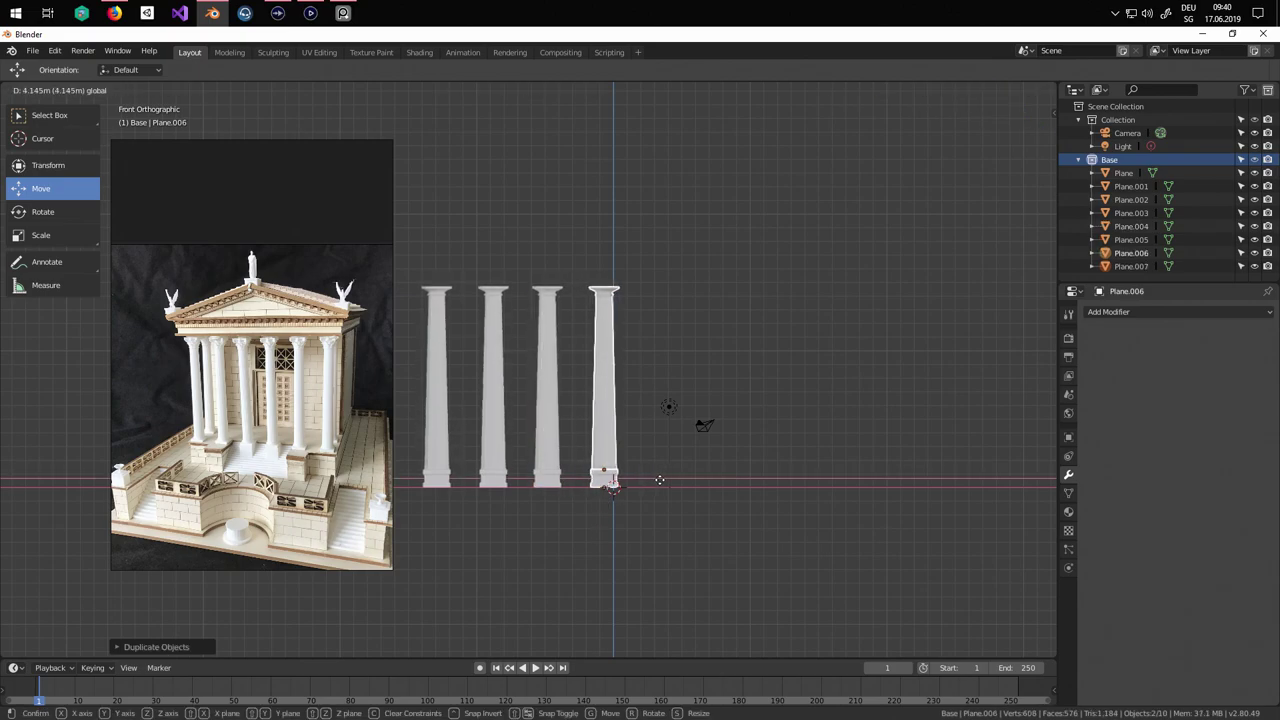
pyautogui.moveTo(660, 480); pyautogui.dragTo(659, 481)
pyautogui.hotkey('shift', 'd')
pyautogui.rightClick(682, 547)
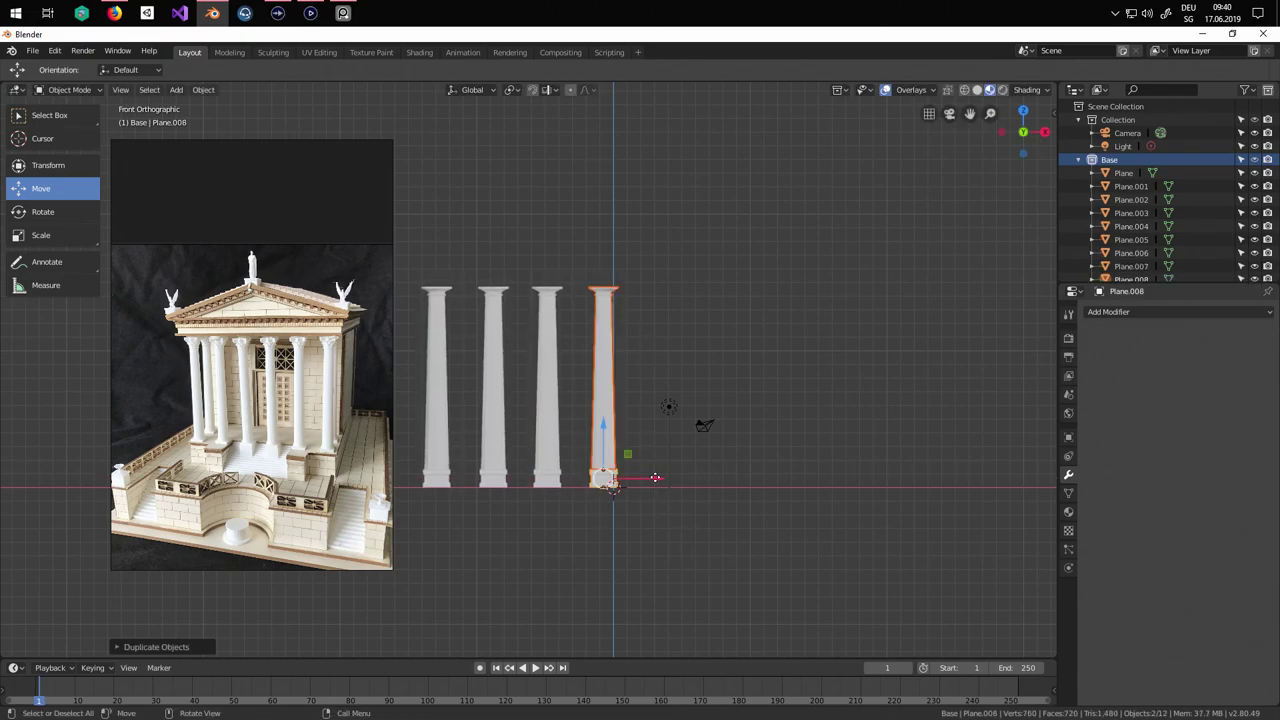
pyautogui.press('g')
pyautogui.press('x')
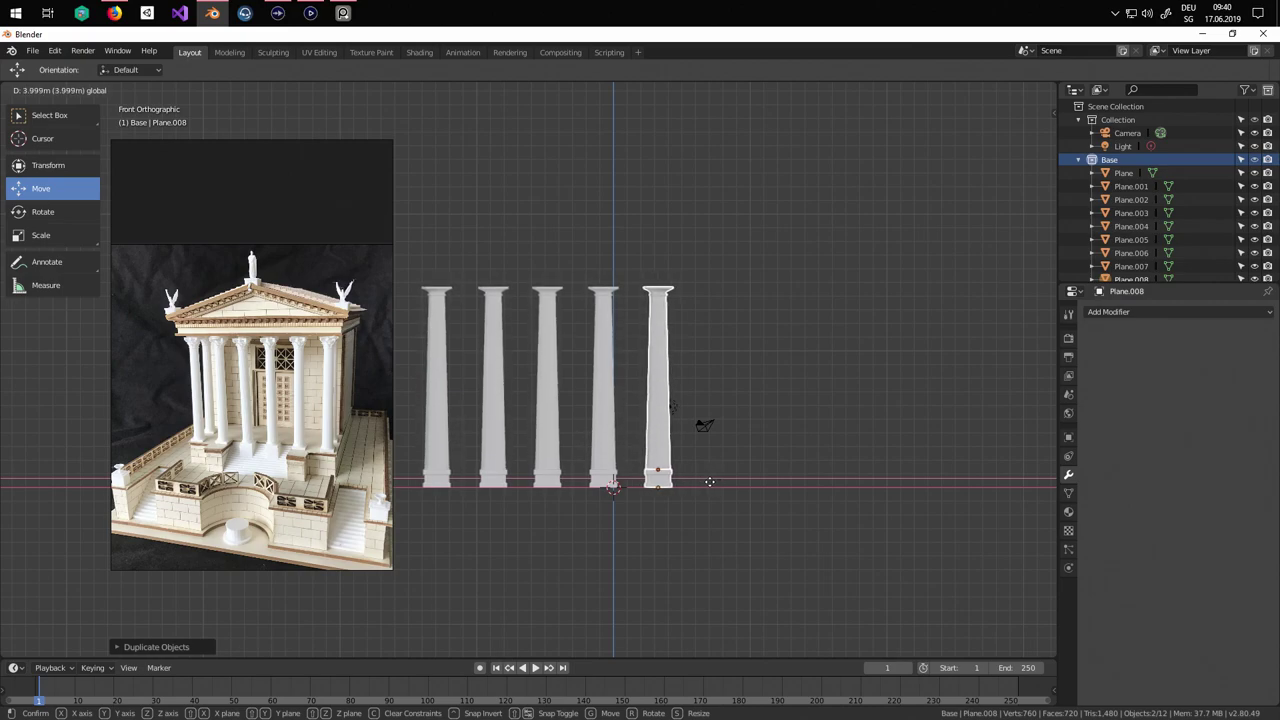
pyautogui.click(709, 482)
# Duplicate the fifth column and its pedestal along X to place the sixth column at matching spacing.
pyautogui.hotkey('shift', 'd')
pyautogui.press('x')
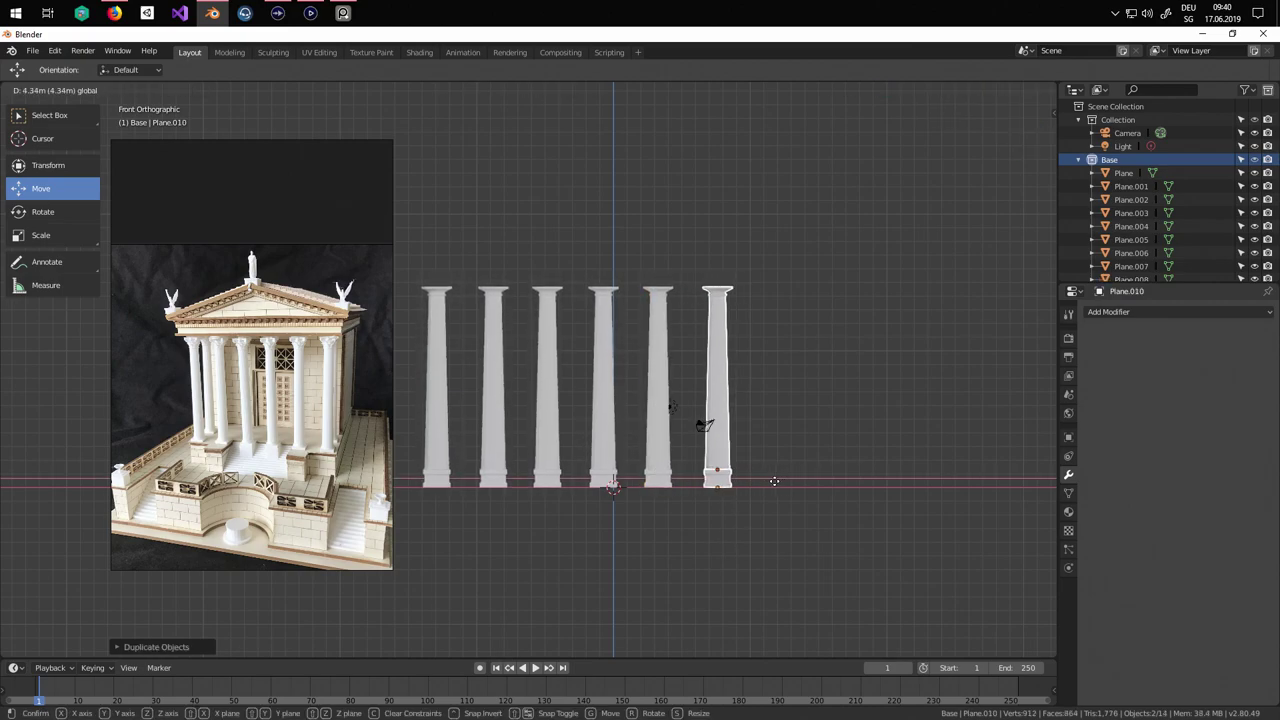
pyautogui.click(770, 480)
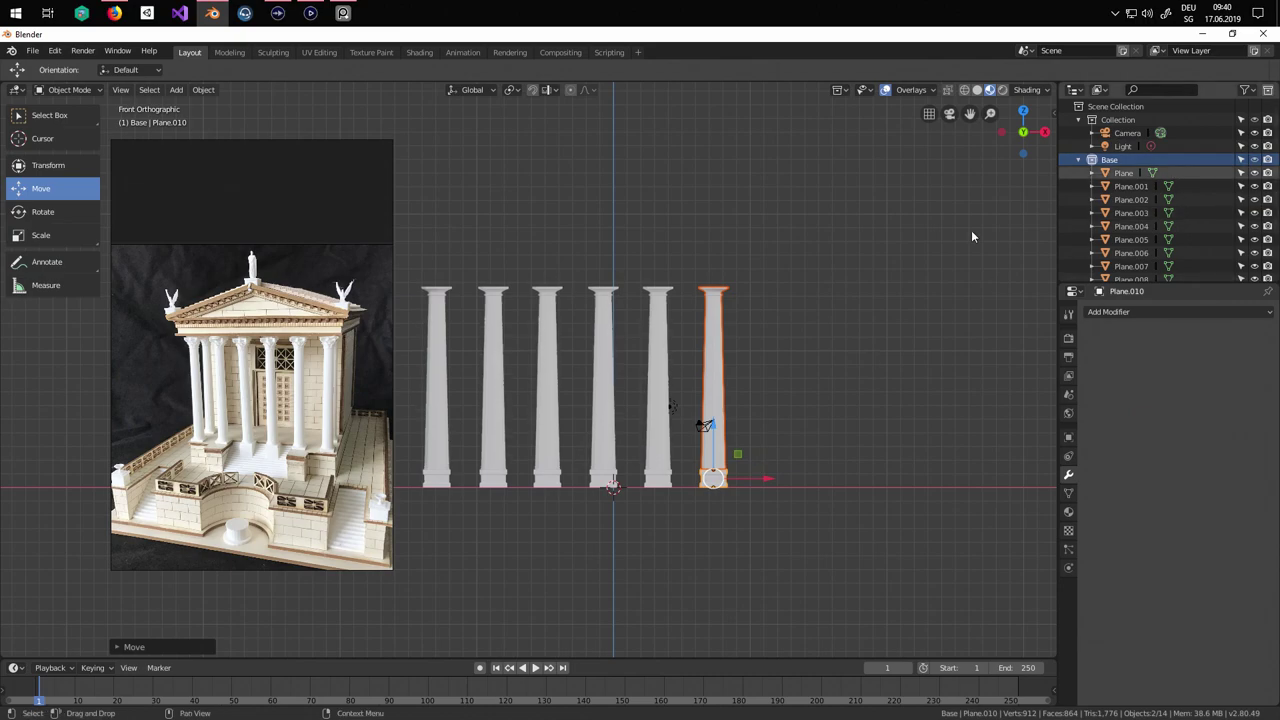
# Select all the columns and shift them along X so the row is centred on the origin, and clear the selection.
pyautogui.press('a')
pyautogui.moveTo(660, 471); pyautogui.dragTo(694, 469)
pyautogui.moveTo(740, 425); pyautogui.dragTo(737, 428)
pyautogui.moveTo(737, 428); pyautogui.dragTo(713, 470, button='middle')
pyautogui.scroll(-3, 650, 498)
pyautogui.click(658, 528)
# Collapse the Base collection in the scene hierarchy and rename it as Column.
pyautogui.click(1077, 160)
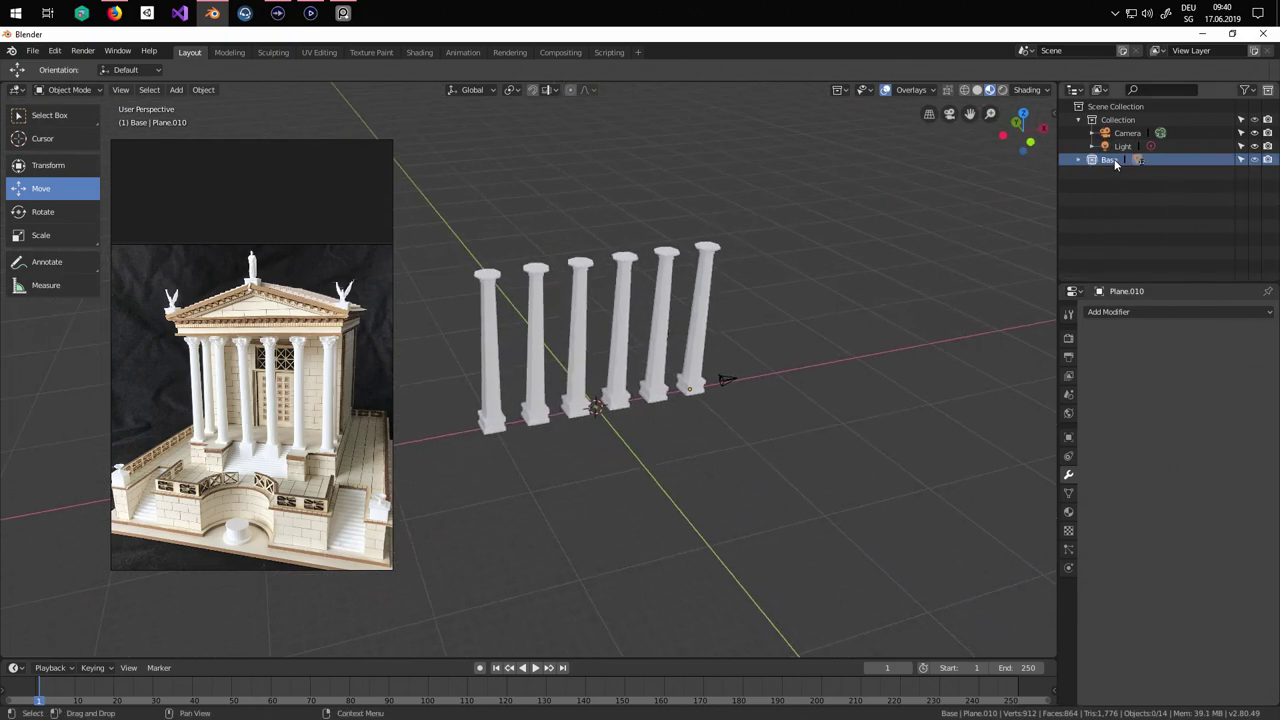
pyautogui.doubleClick(1110, 160)
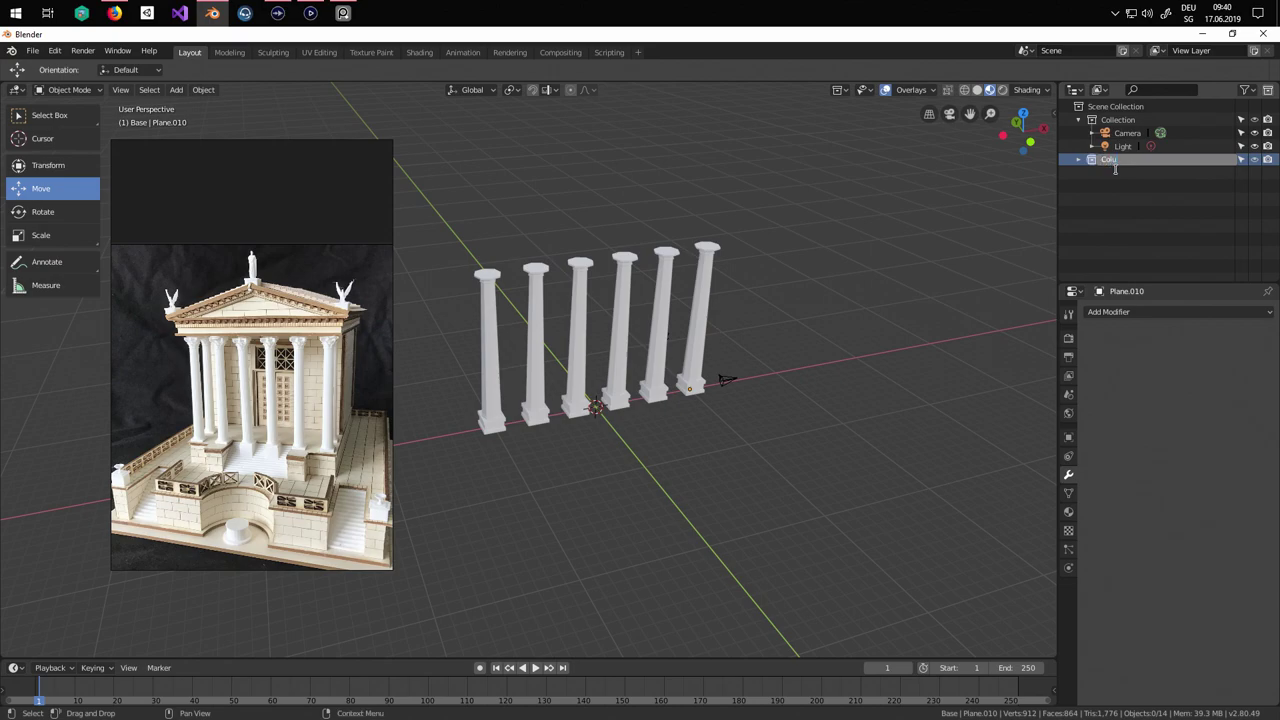
pyautogui.press('Return')
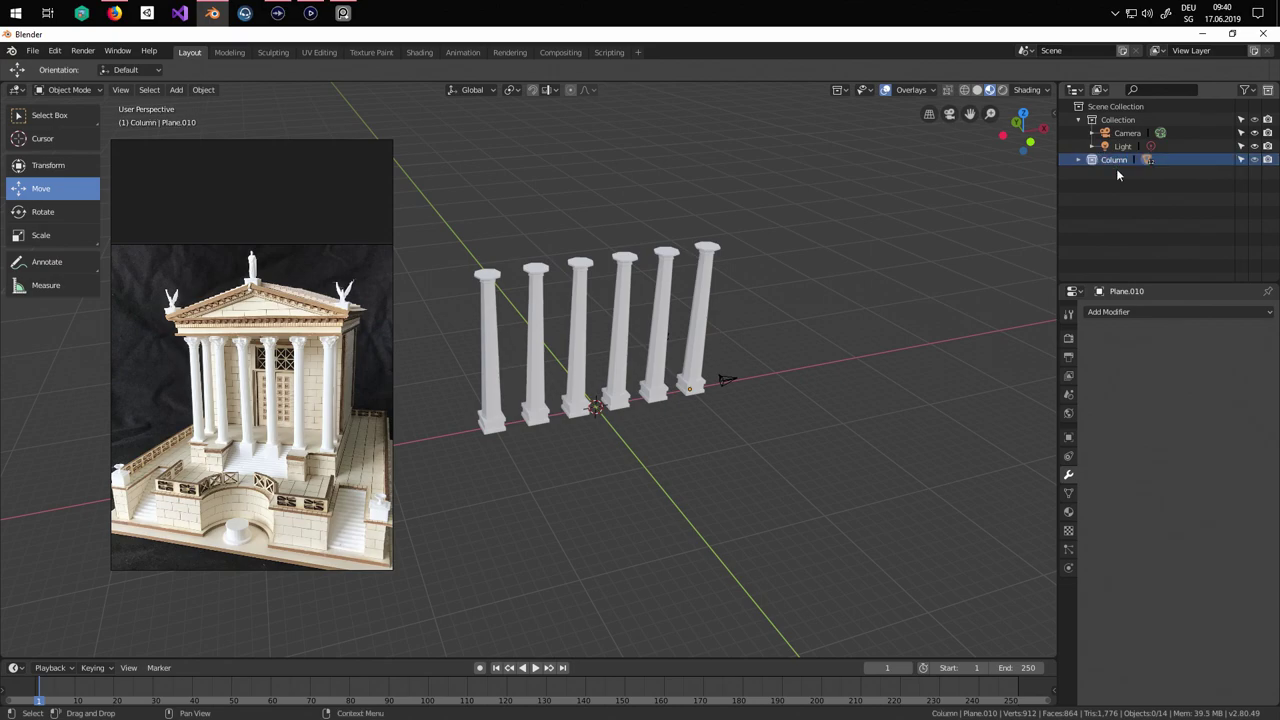
# Create a new collection beneath the Column collection and make it the active one.
pyautogui.rightClick(1114, 180)
pyautogui.click(1128, 190)
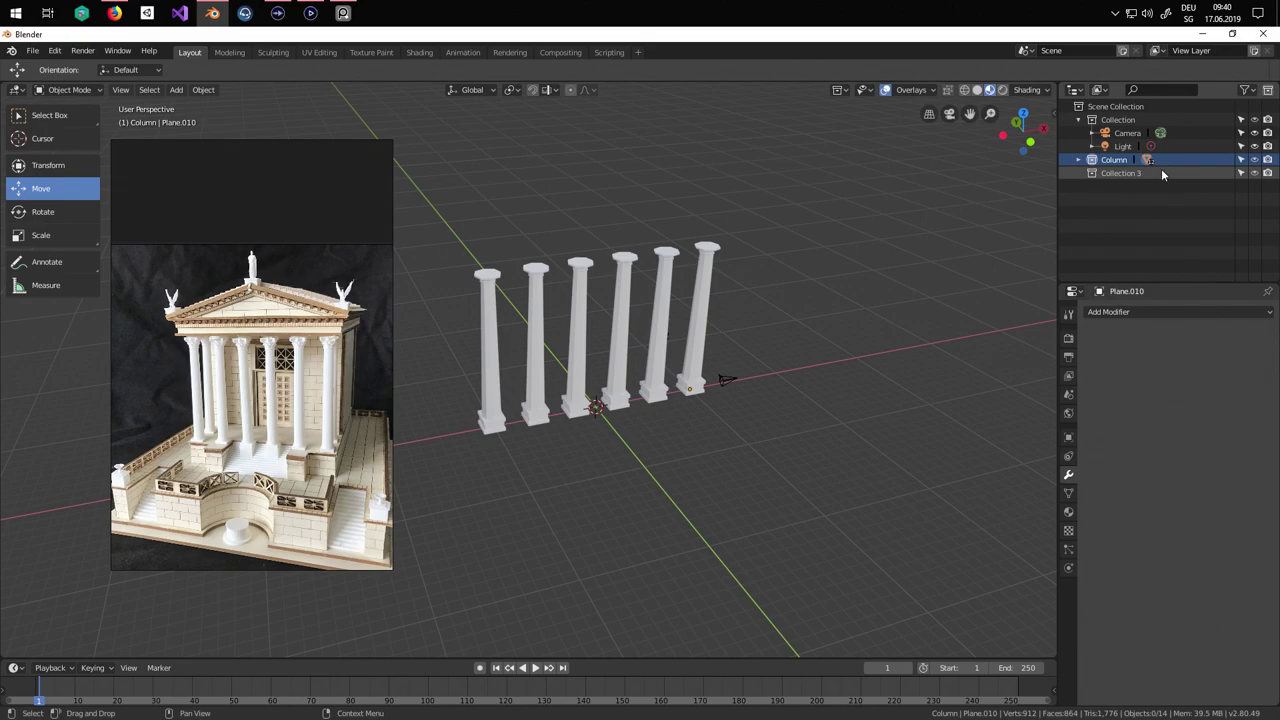
pyautogui.click(1120, 174)
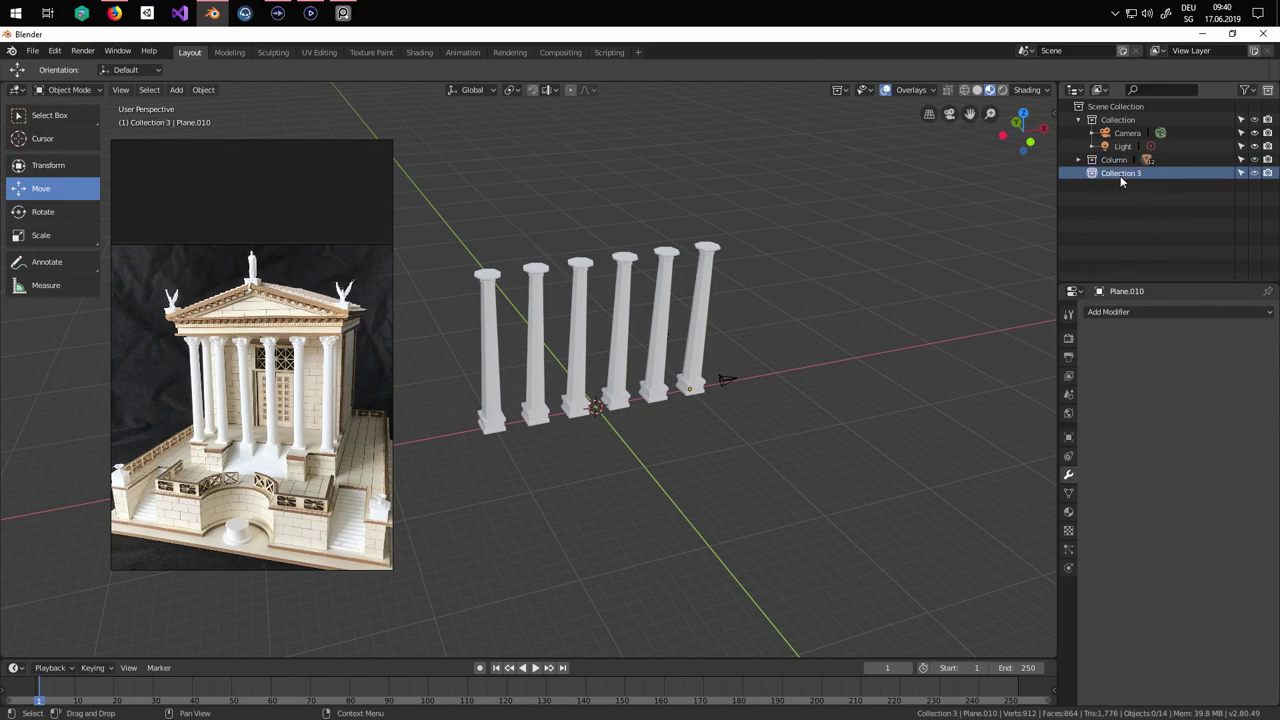
# Add a plane to the new collection and scale it up in top view until it spans the full row of columns.
pyautogui.click(176, 90)
pyautogui.moveTo(205, 105)
pyautogui.click(295, 105)
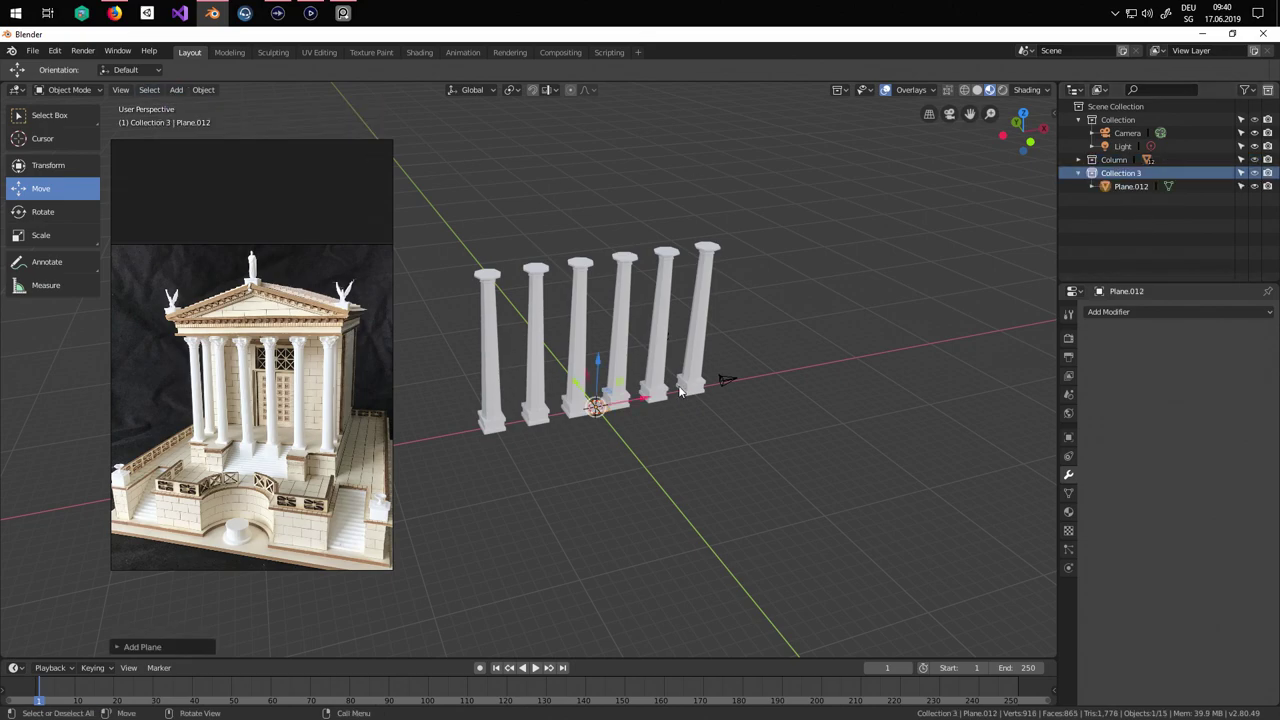
pyautogui.press('KP_7')
pyautogui.scroll(-1, 679, 391)
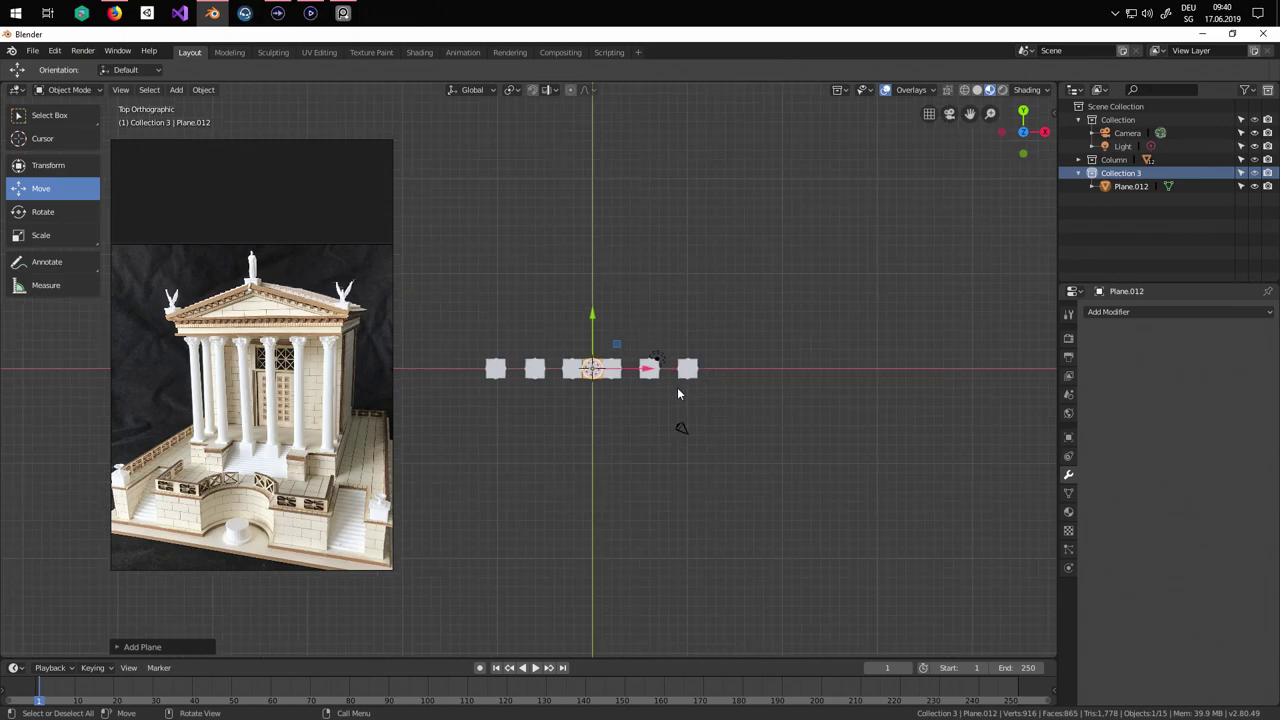
pyautogui.scroll(-5, 634, 410)
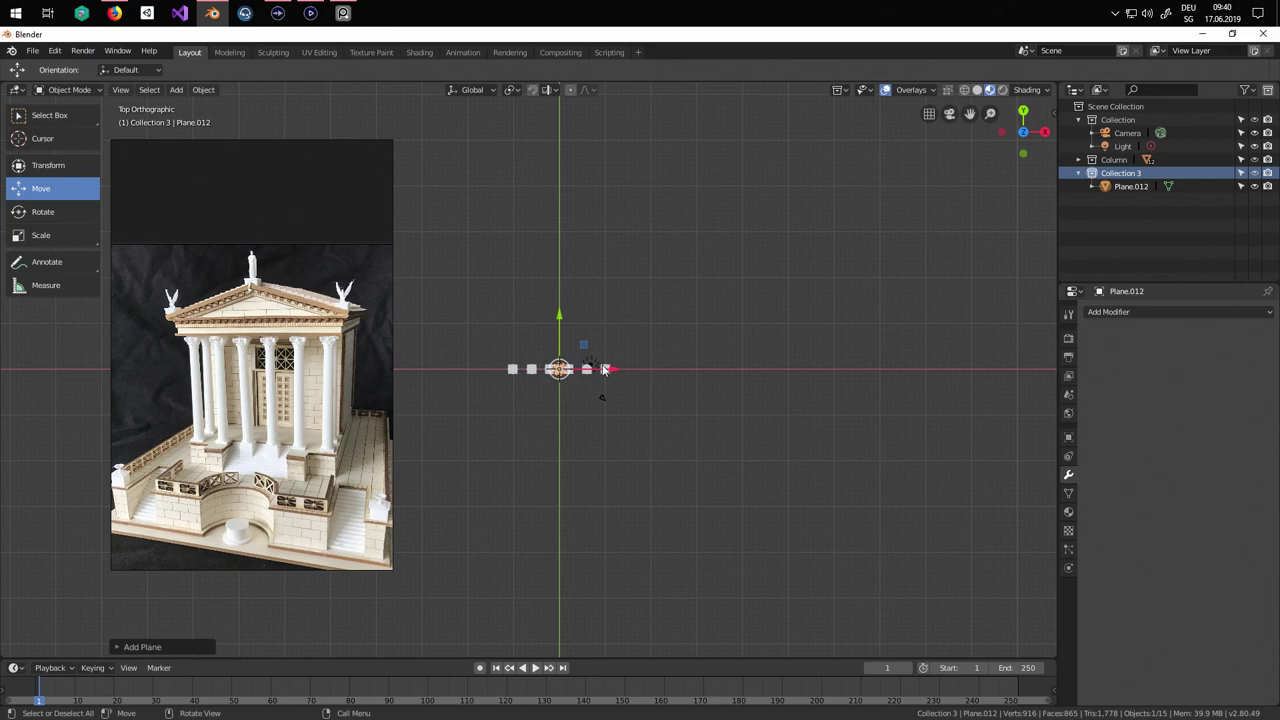
pyautogui.press('s')
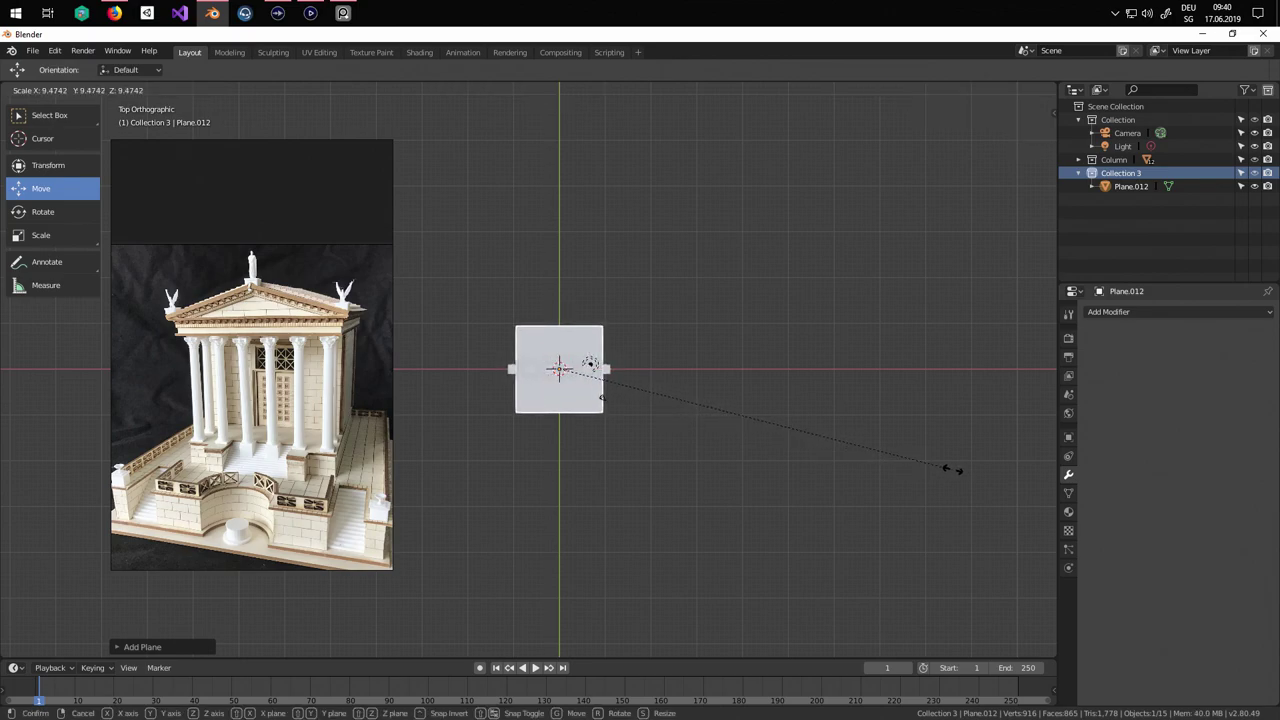
pyautogui.click(1026, 481)
pyautogui.scroll(5, 643, 438)
pyautogui.scroll(3, 837, 431)
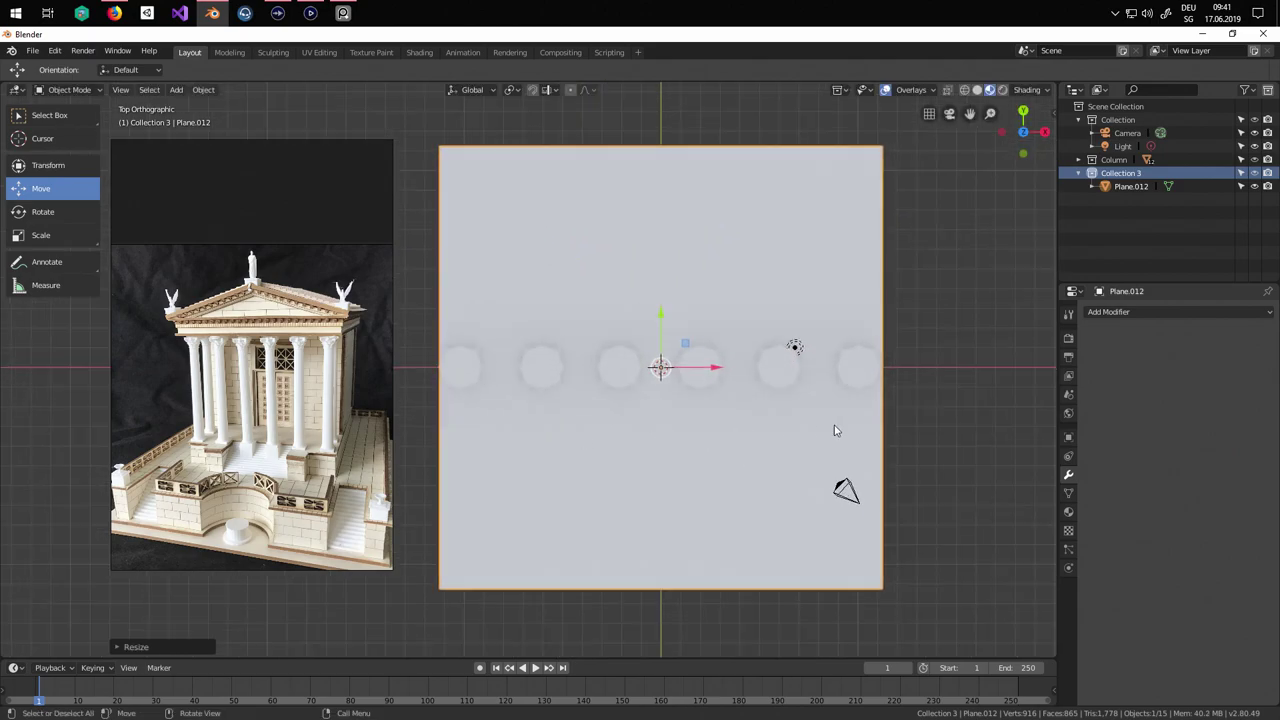
# Move the plane back along Y so its front edge lies just in front of the column bases.
pyautogui.keyDown('shift'); pyautogui.moveTo(880, 427); pyautogui.dragTo(826, 432, button='middle'); pyautogui.keyUp('shift')
pyautogui.scroll(-2, 660, 340)
pyautogui.moveTo(575, 325); pyautogui.dragTo(591, 183)
pyautogui.scroll(-3, 668, 266)
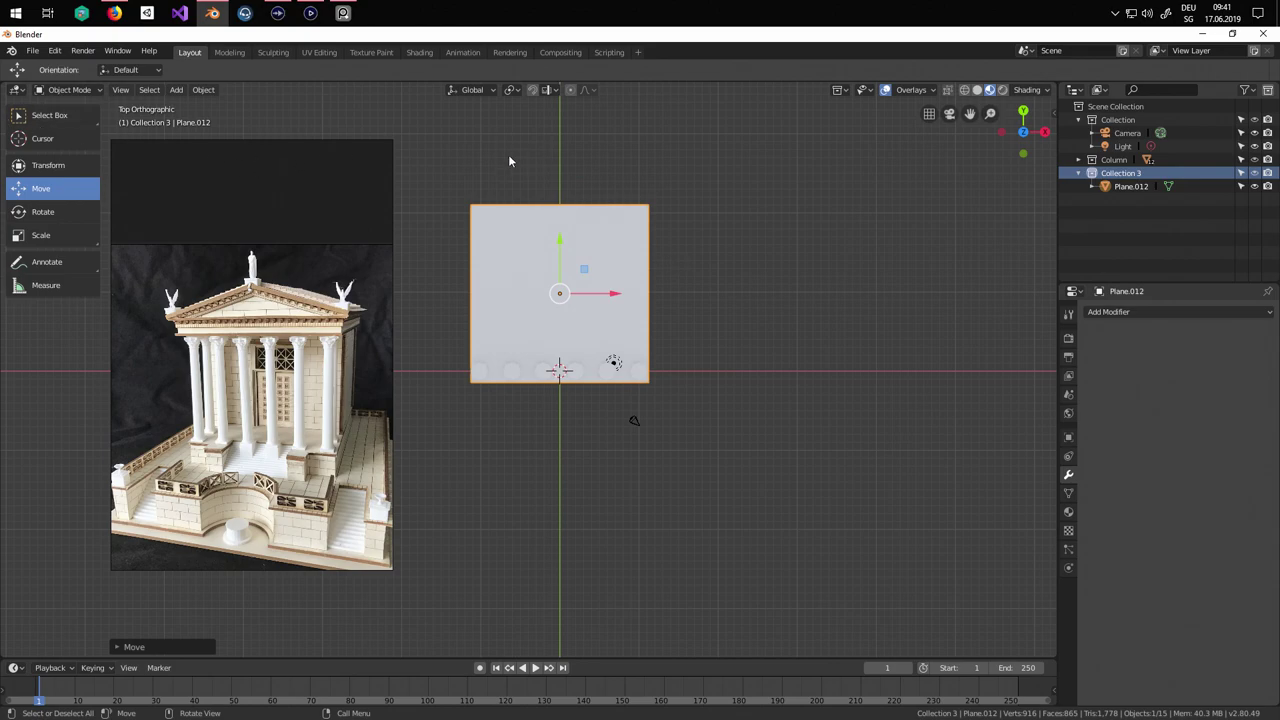
# Move the plane's rear edge farther back along Y to lengthen the temple floor into a rectangle.
pyautogui.press('Tab')
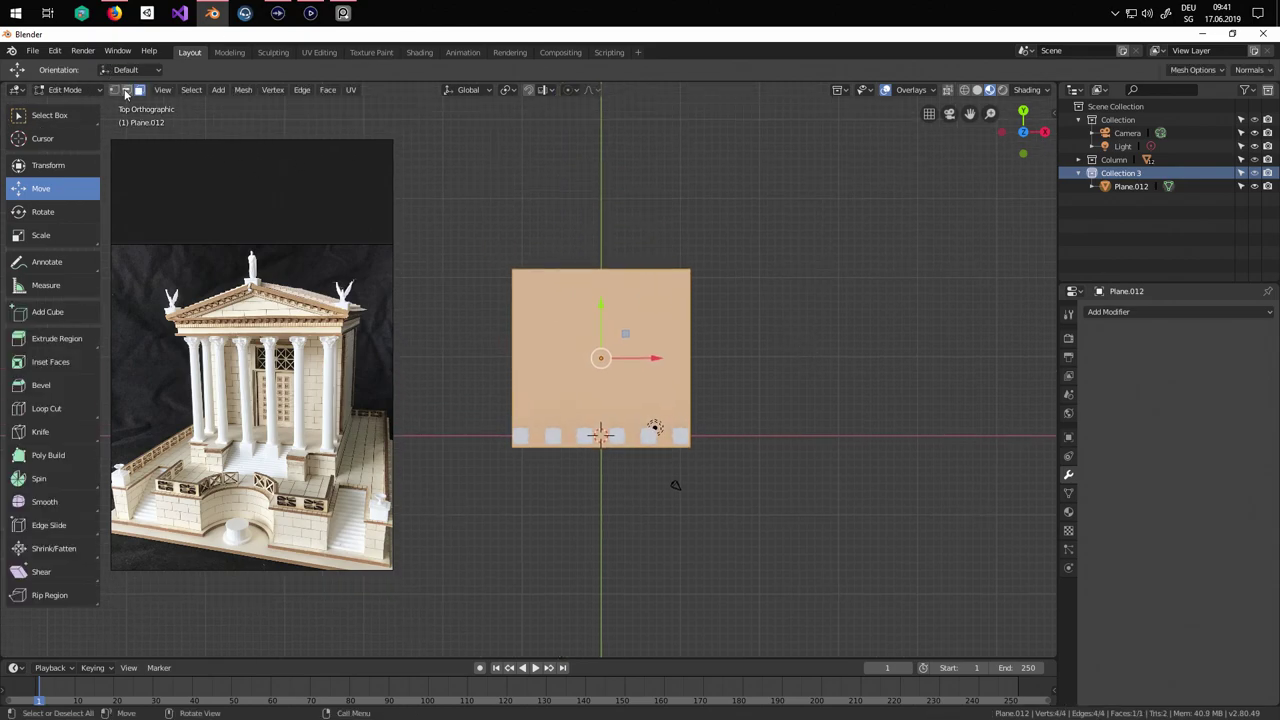
pyautogui.click(126, 91)
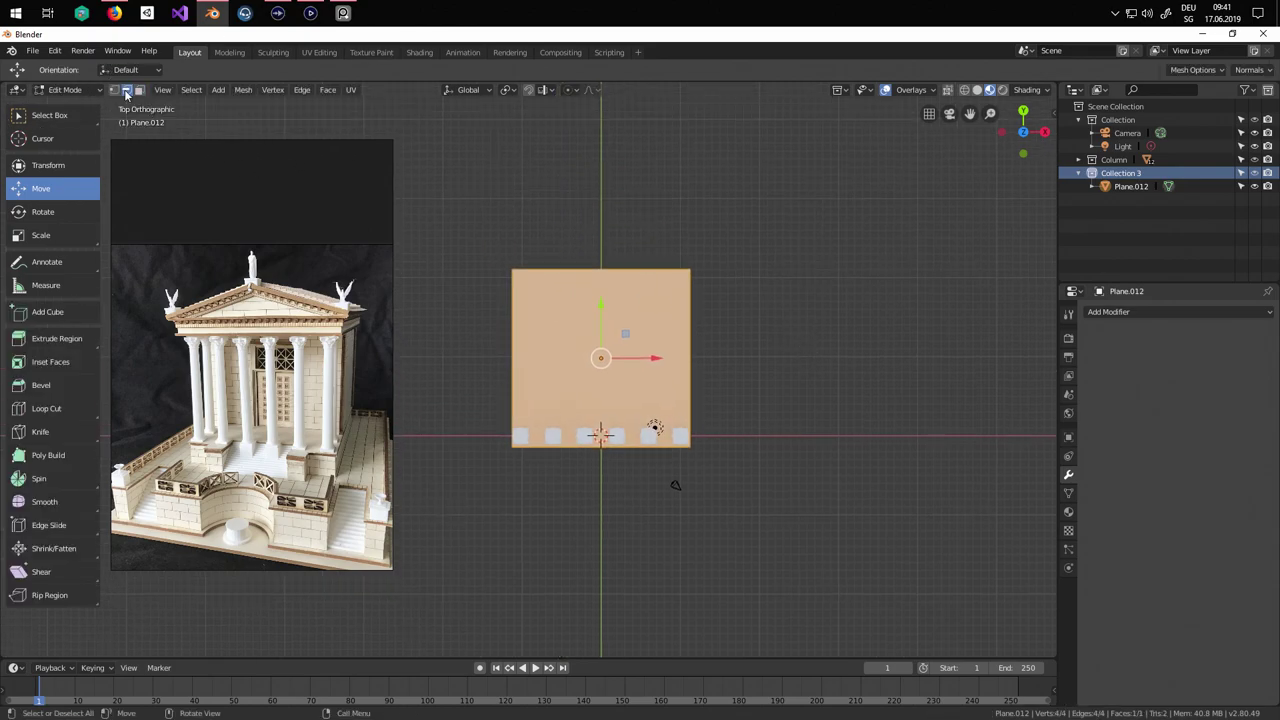
pyautogui.click(600, 271)
pyautogui.moveTo(603, 215); pyautogui.dragTo(603, 147)
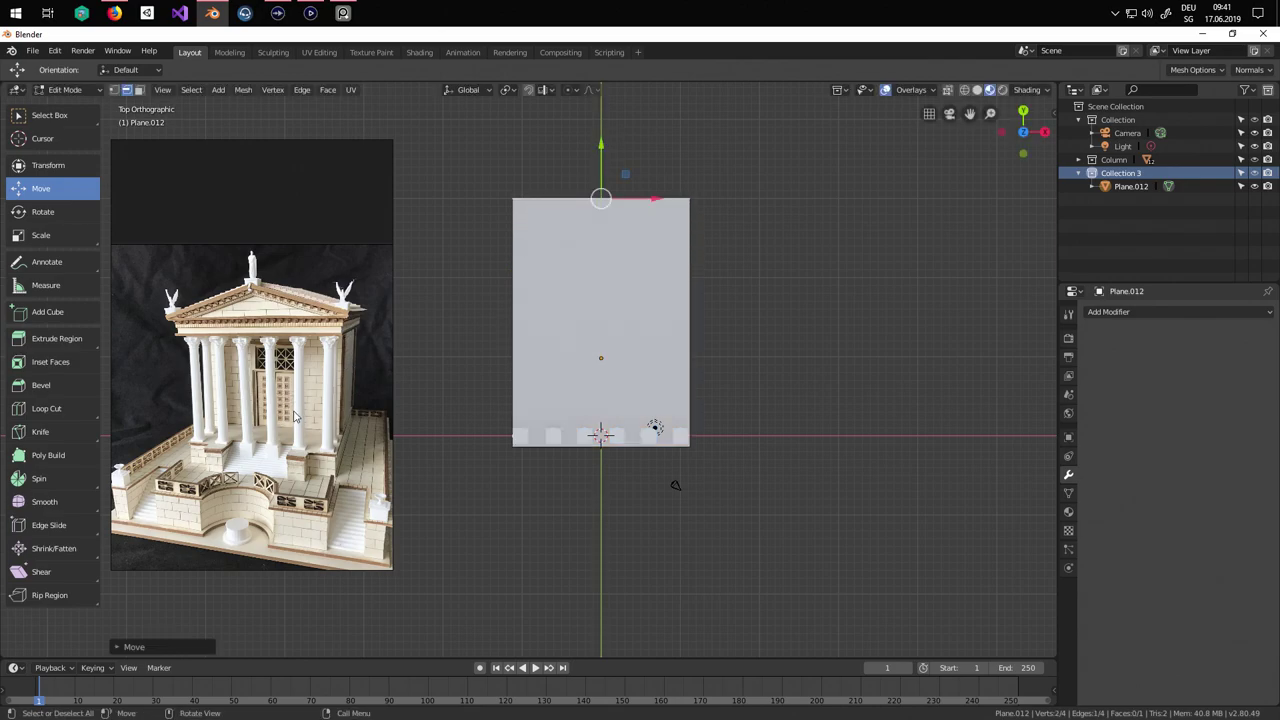
# Add one lengthwise loop cut to the floor plane and slide it between the fourth and fifth columns.
pyautogui.scroll(2, 713, 494)
pyautogui.keyDown('shift'); pyautogui.moveTo(730, 486); pyautogui.dragTo(721, 443, button='middle'); pyautogui.keyUp('shift')
pyautogui.scroll(-1, 680, 380)
pyautogui.scroll(3, 333, 424)
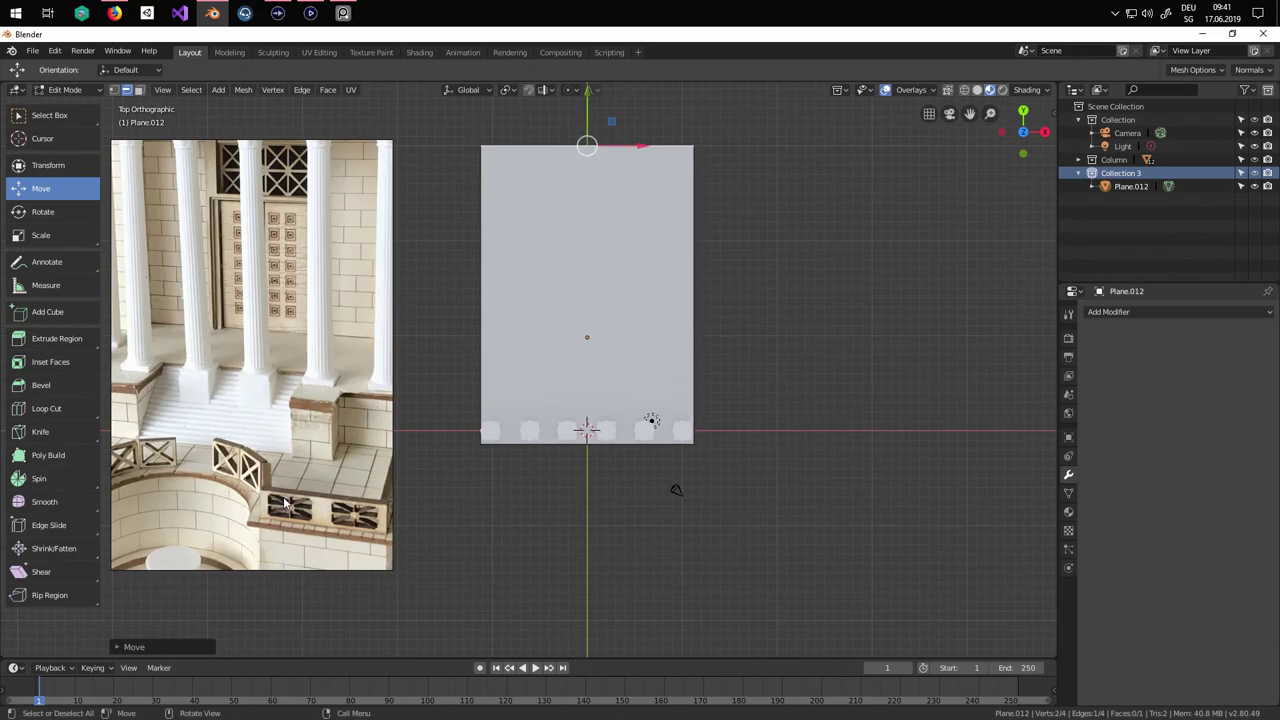
pyautogui.scroll(-1, 677, 351)
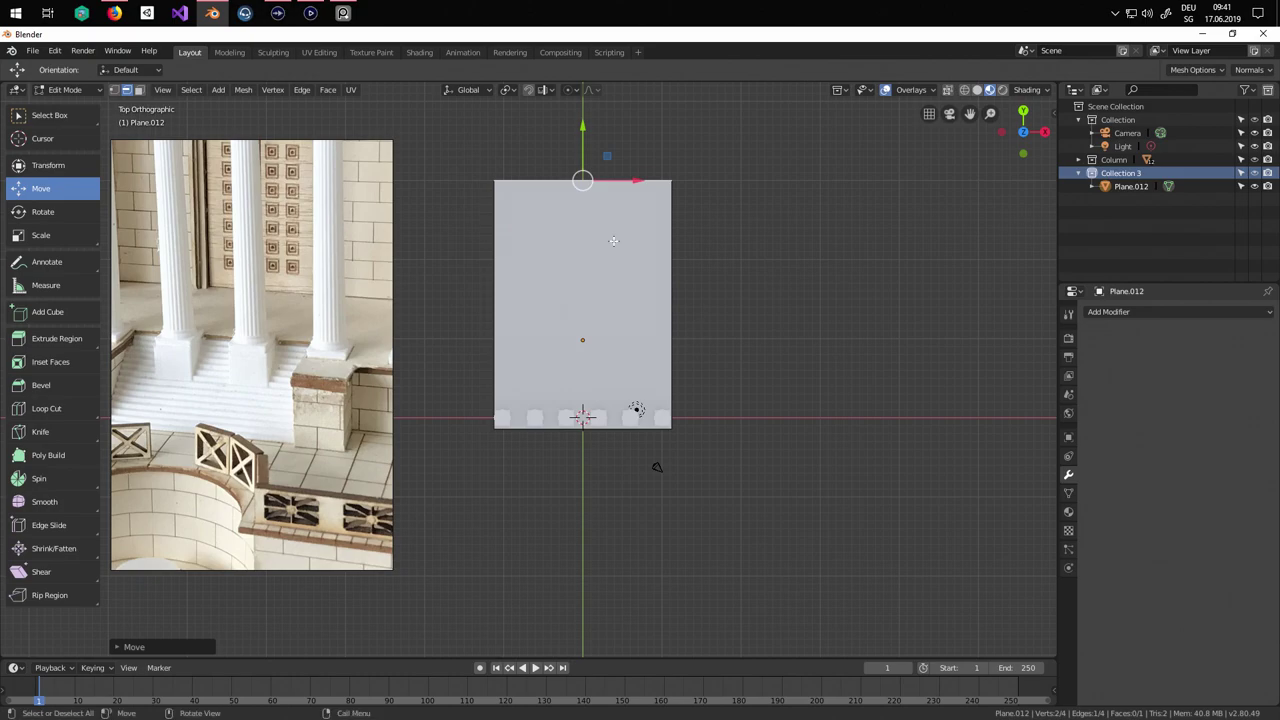
pyautogui.press('a')
pyautogui.scroll(1, 525, 351)
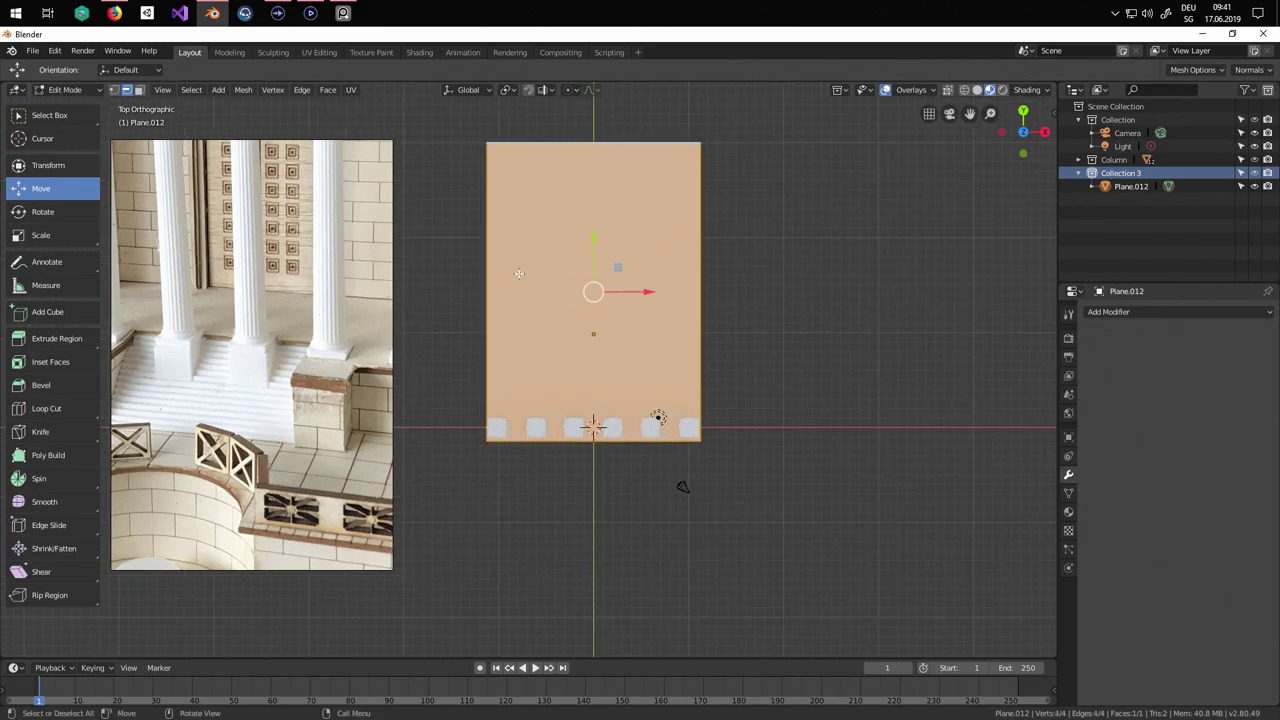
pyautogui.press('ctrl')
pyautogui.hotkey('ctrl', 'r')
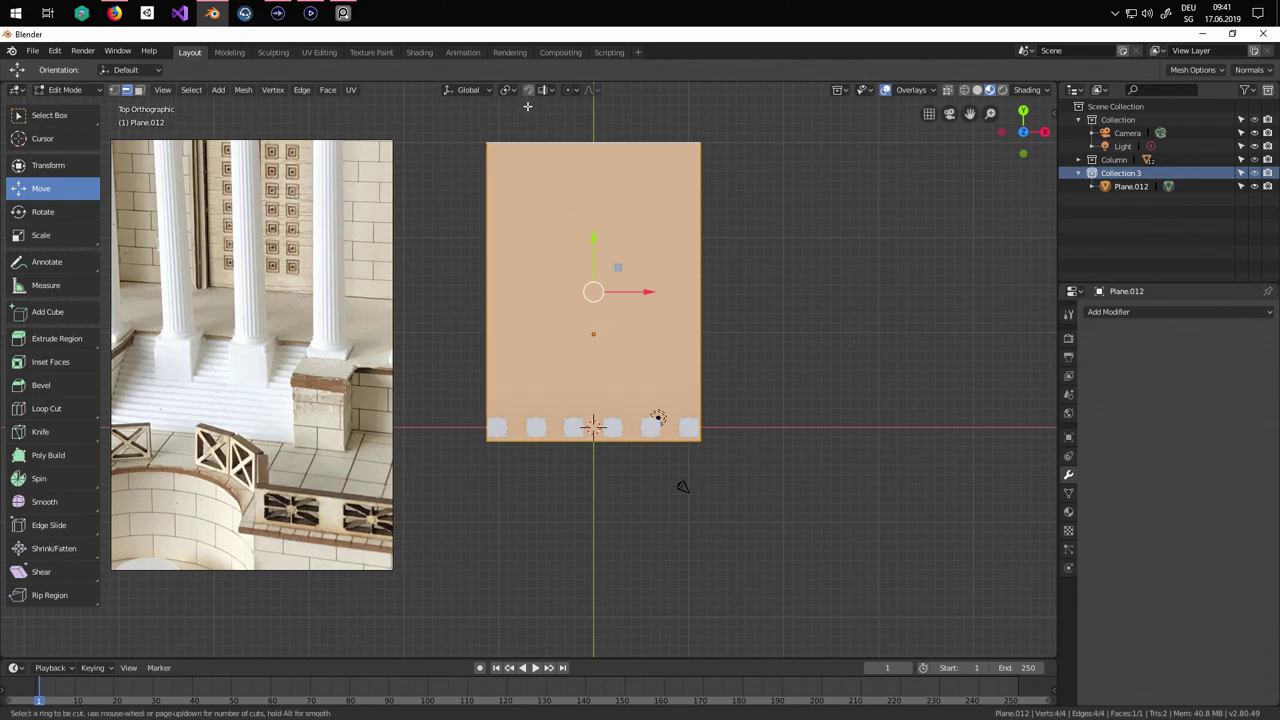
pyautogui.scroll(1, 619, 146)
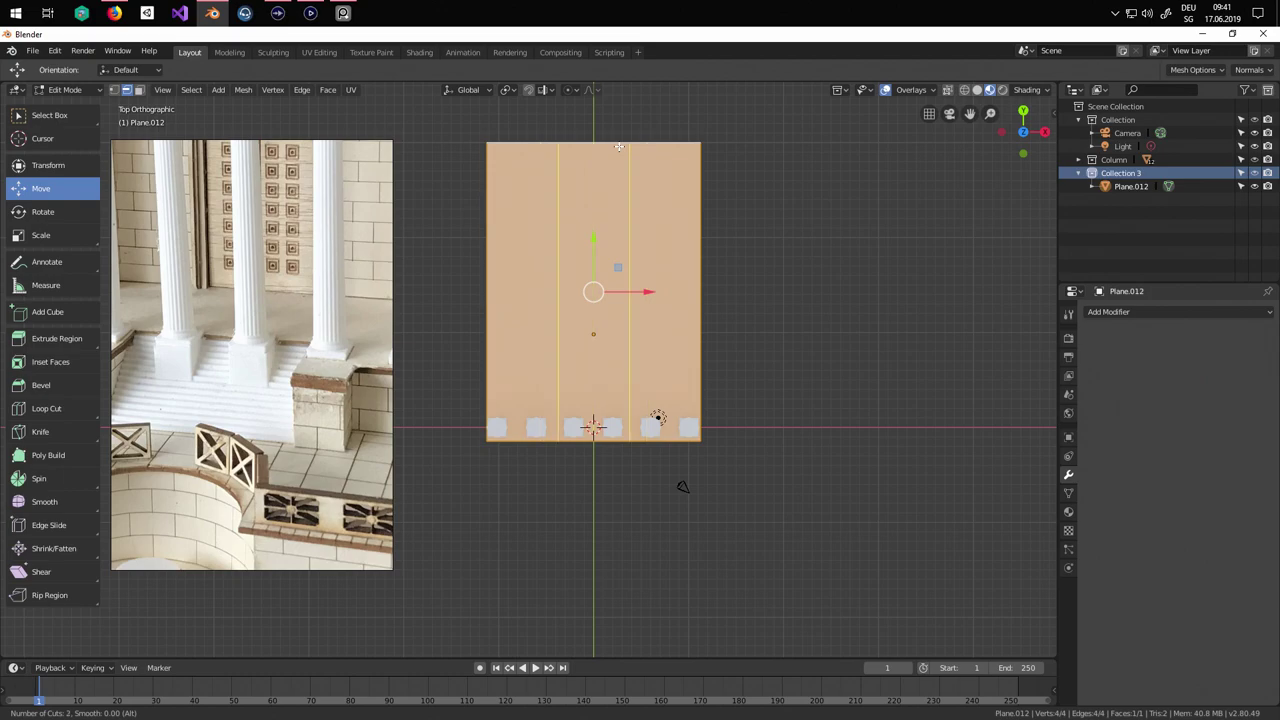
pyautogui.scroll(-1, 619, 146)
pyautogui.click(619, 146)
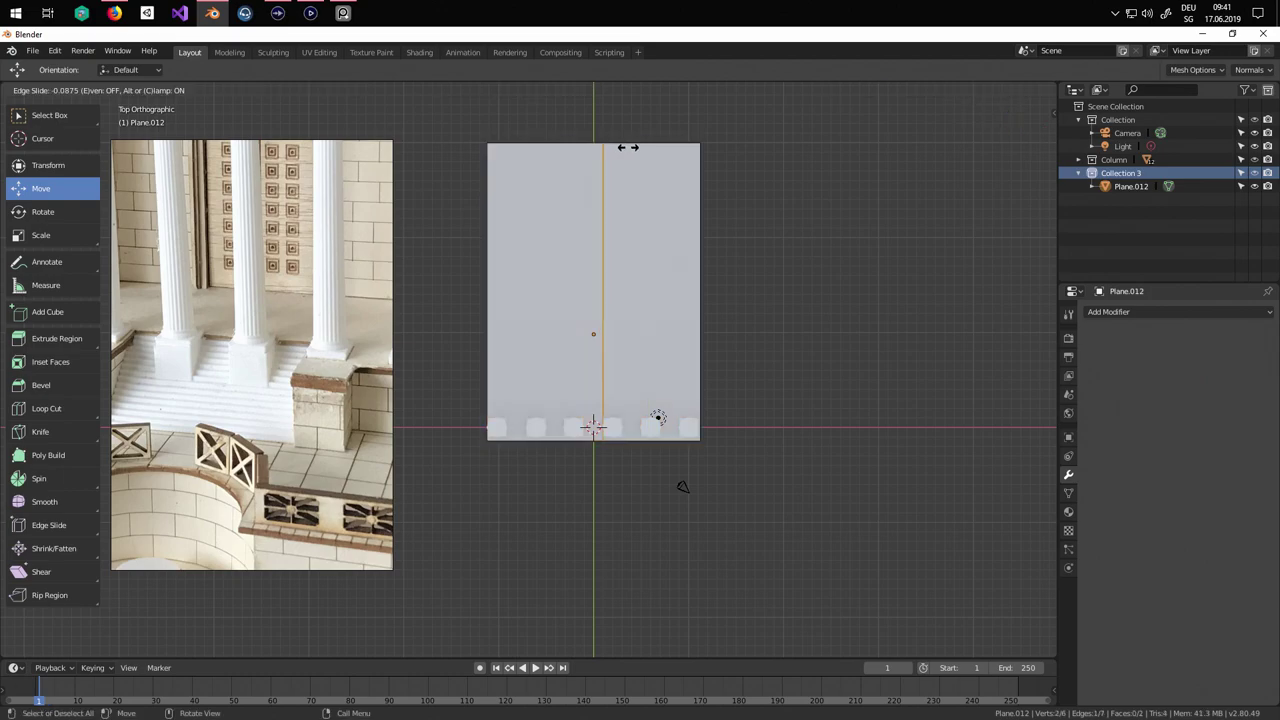
pyautogui.click(662, 152)
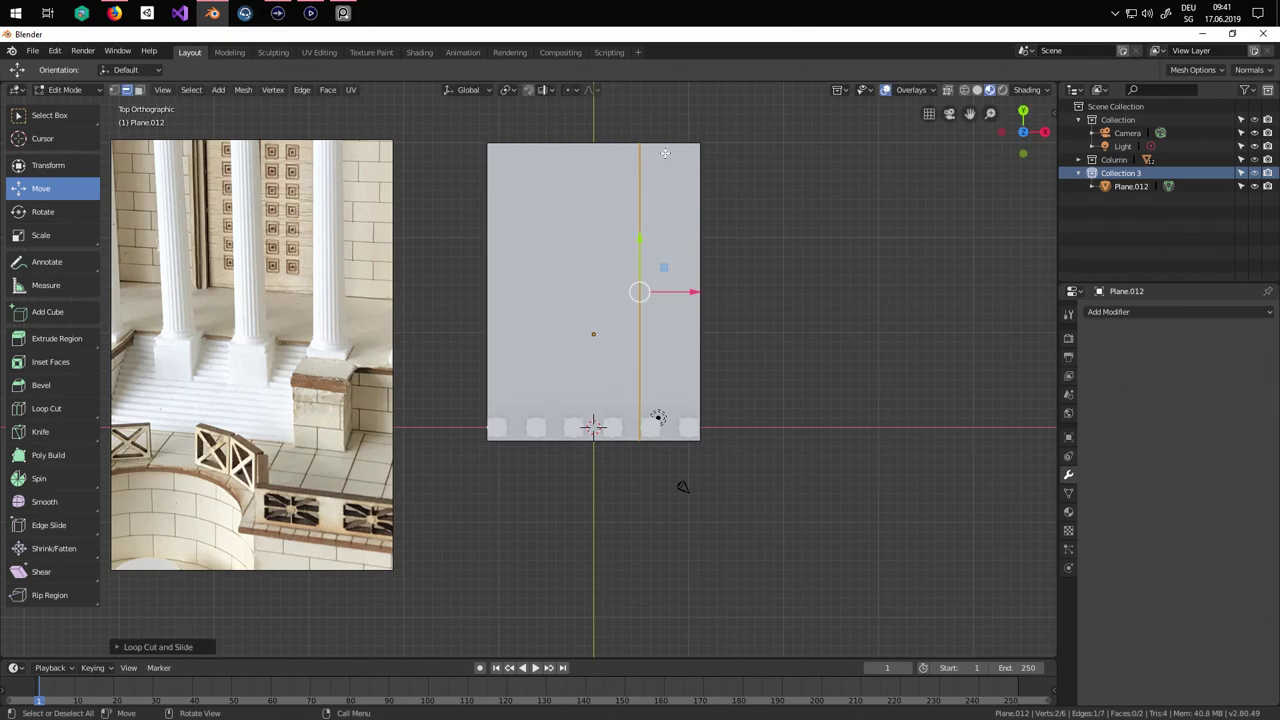
# Add a second lengthwise loop cut to the floor, placed between the second and third columns to mirror the first.
pyautogui.scroll(4, 803, 487)
pyautogui.scroll(2, 803, 487)
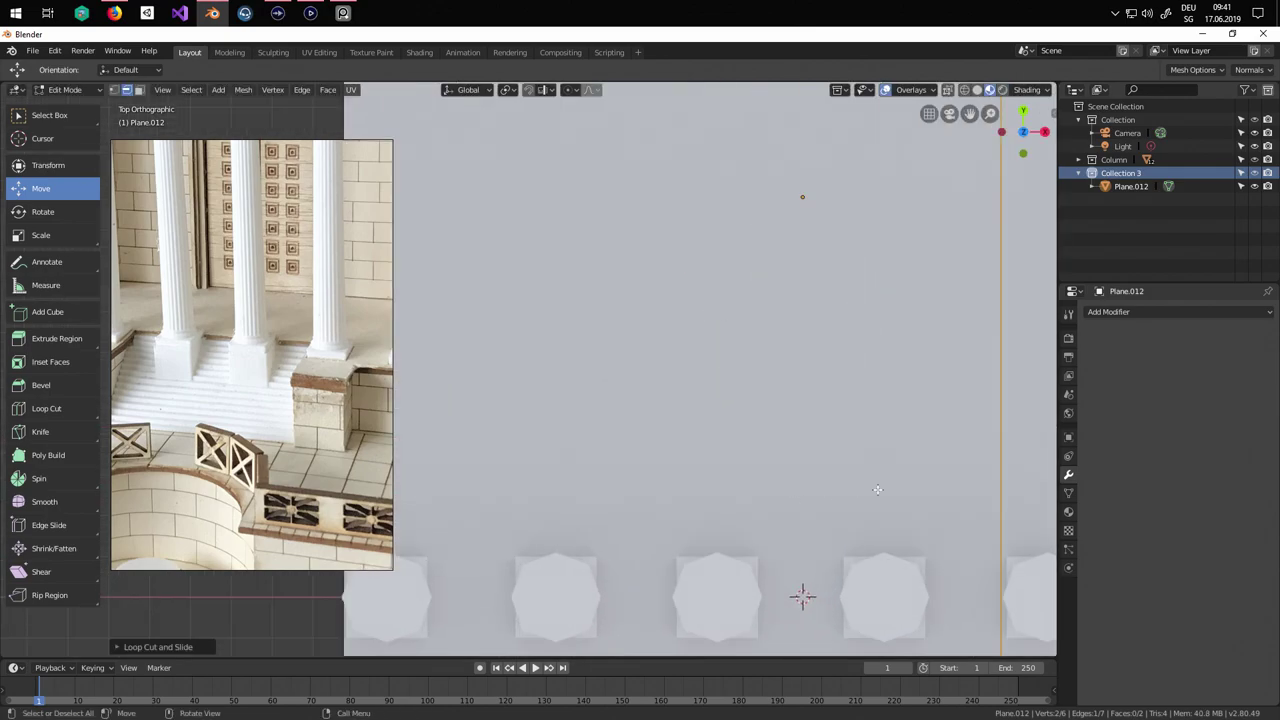
pyautogui.scroll(-2, 803, 487)
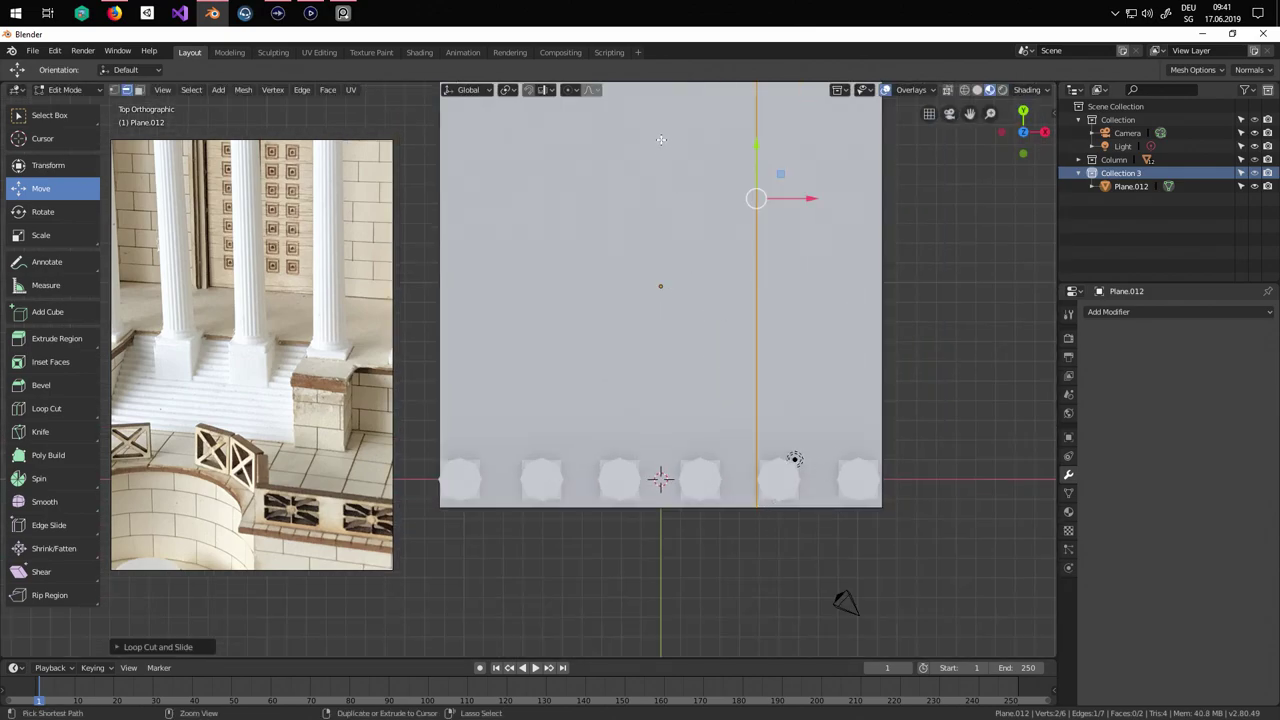
pyautogui.hotkey('ctrl', 'r')
pyautogui.click(619, 498)
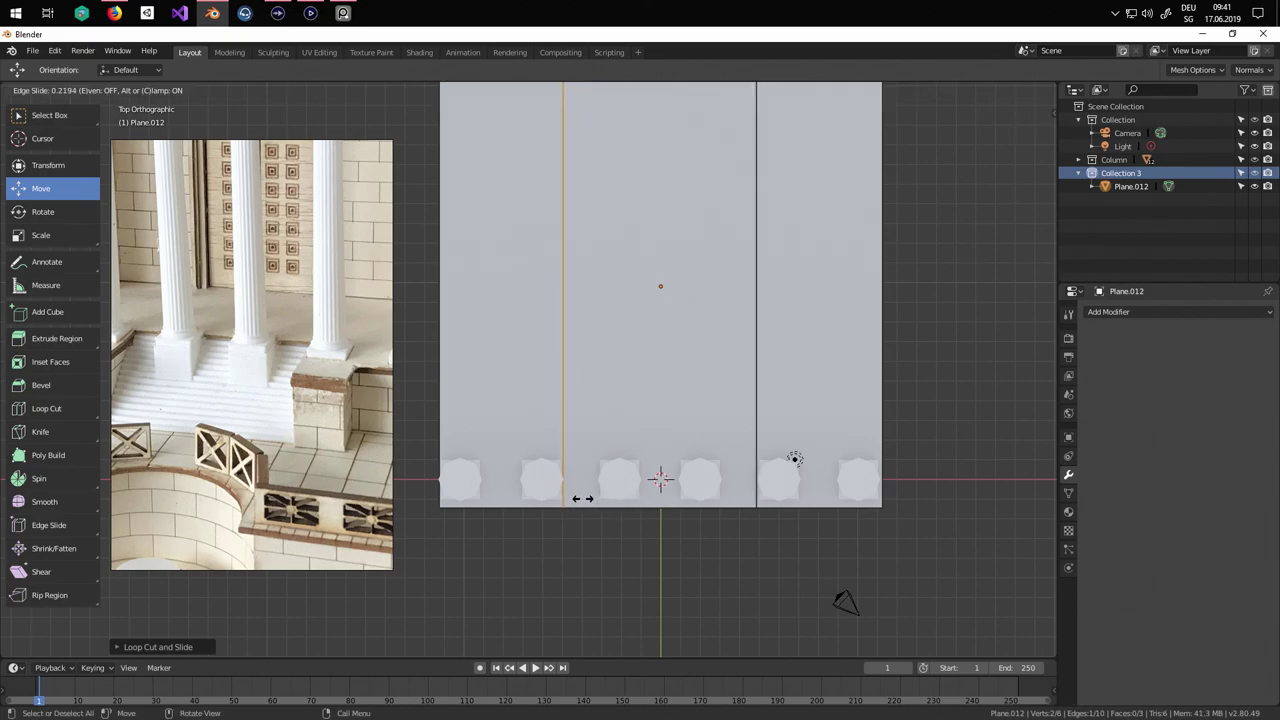
pyautogui.click(584, 498)
# Add a lengthwise loop cut in each outer floor section, leaving narrow strips beneath the second and fifth columns.
pyautogui.scroll(-3, 667, 457)
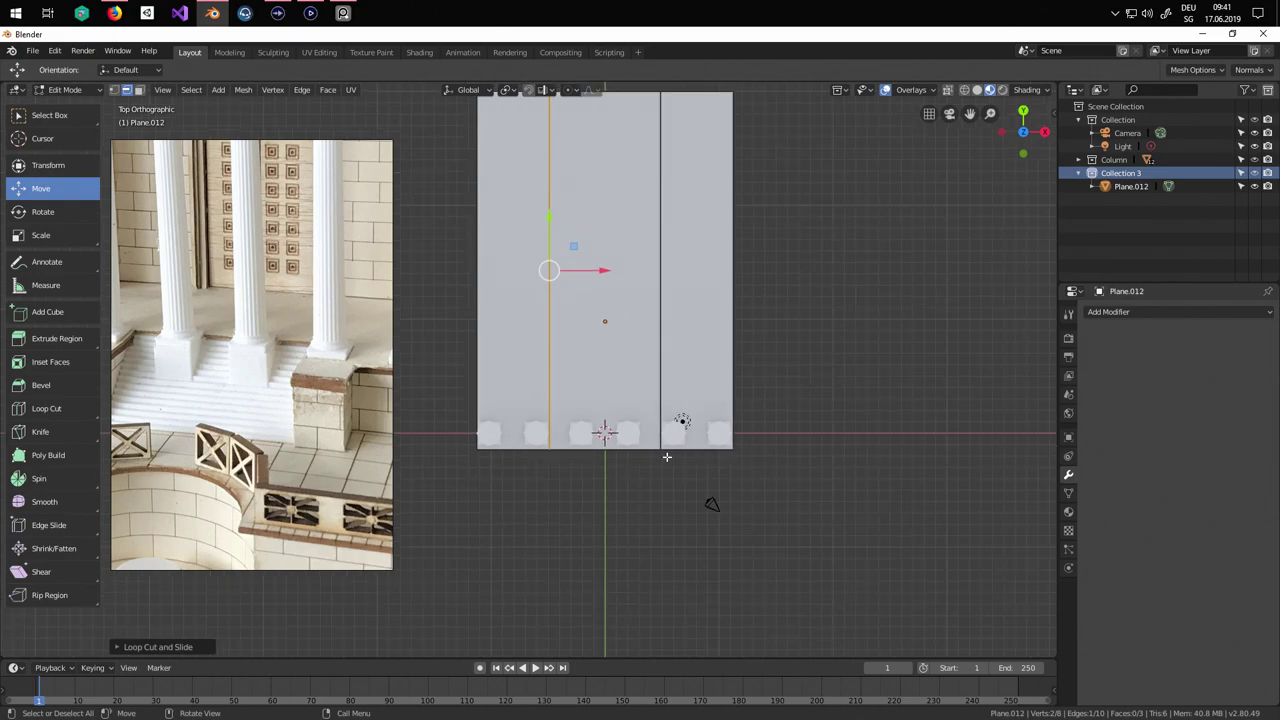
pyautogui.scroll(-2, 646, 424)
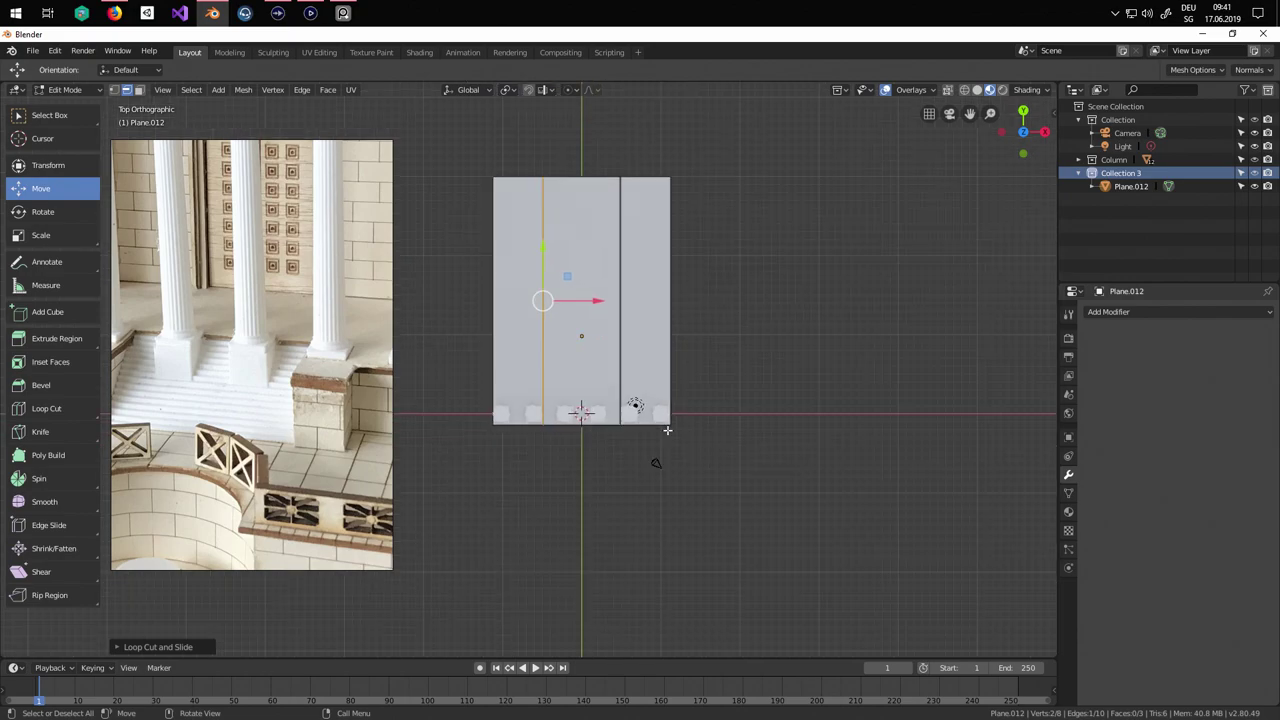
pyautogui.scroll(1, 660, 427)
pyautogui.keyDown('shift'); pyautogui.moveTo(794, 340); pyautogui.dragTo(751, 354, button='middle'); pyautogui.keyUp('shift')
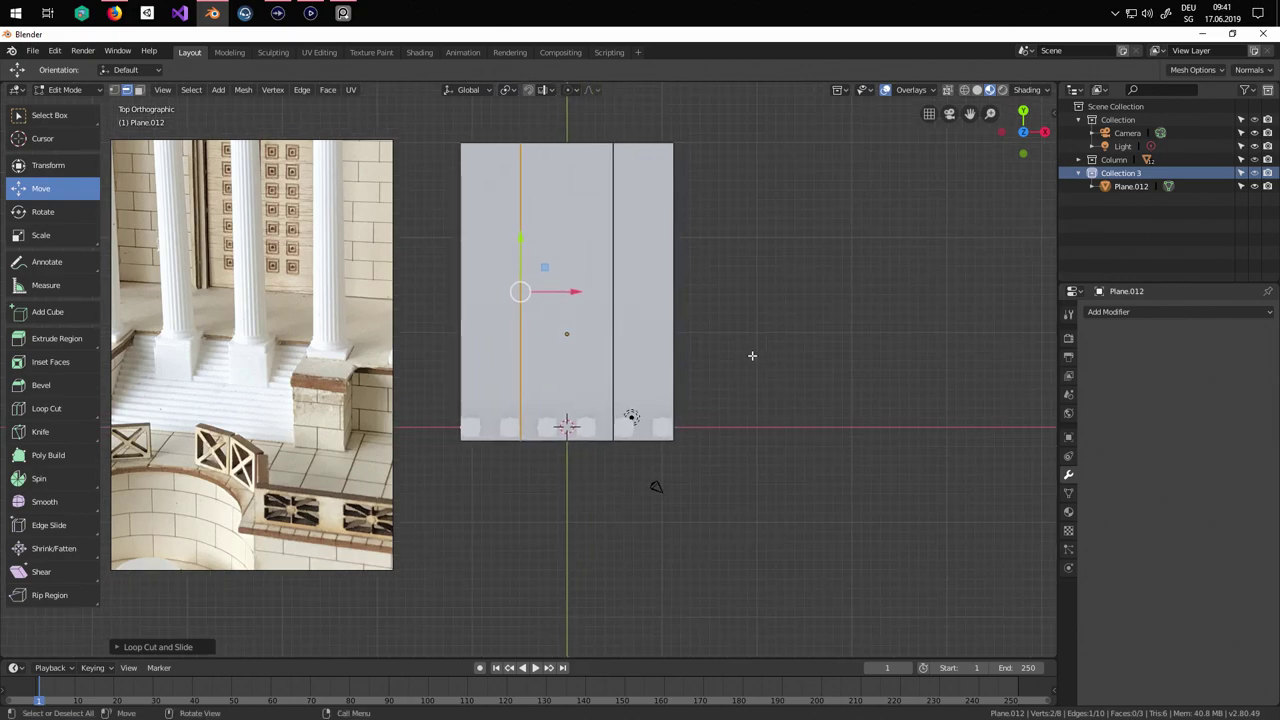
pyautogui.scroll(1, 747, 338)
pyautogui.hotkey('ctrl', 'r')
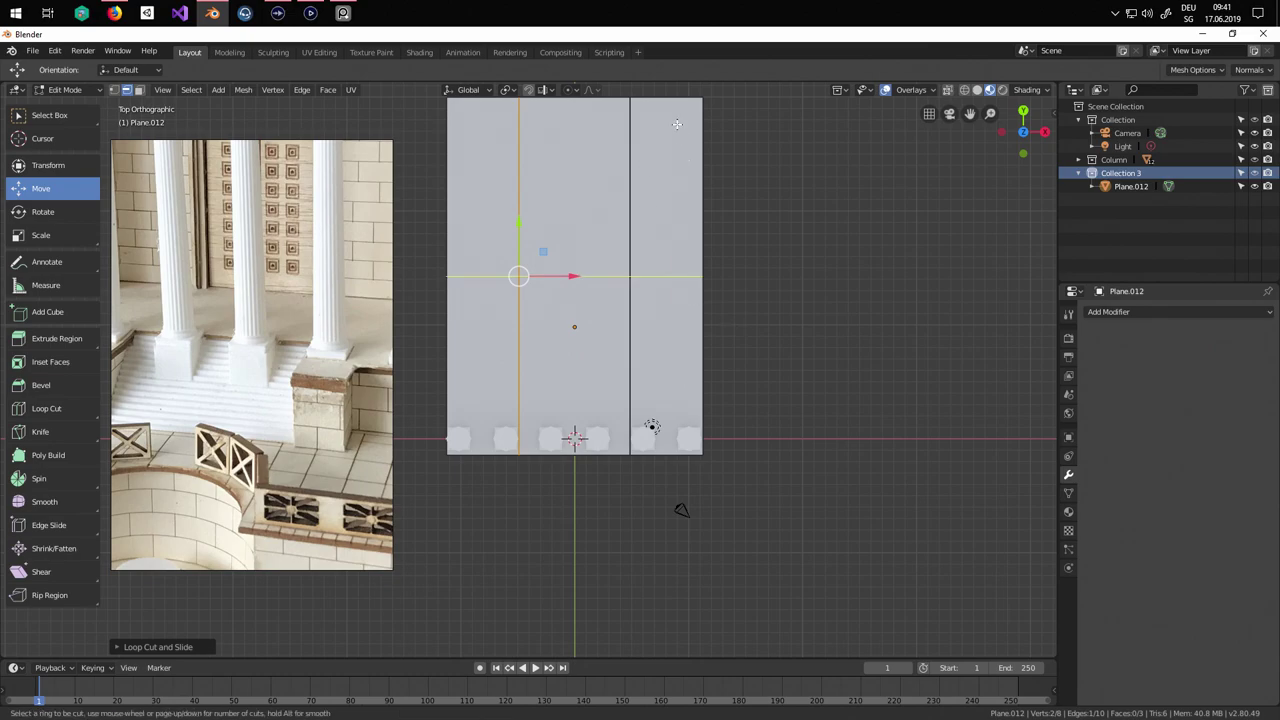
pyautogui.click(672, 116)
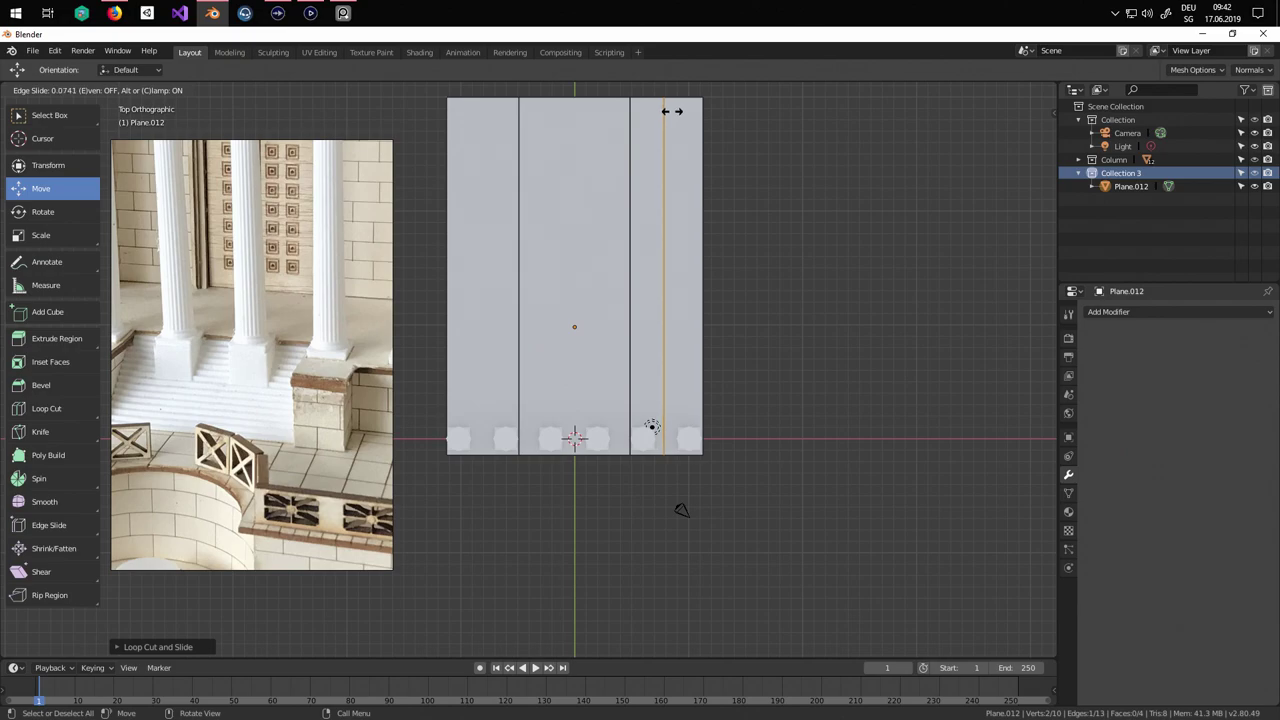
pyautogui.click(672, 111)
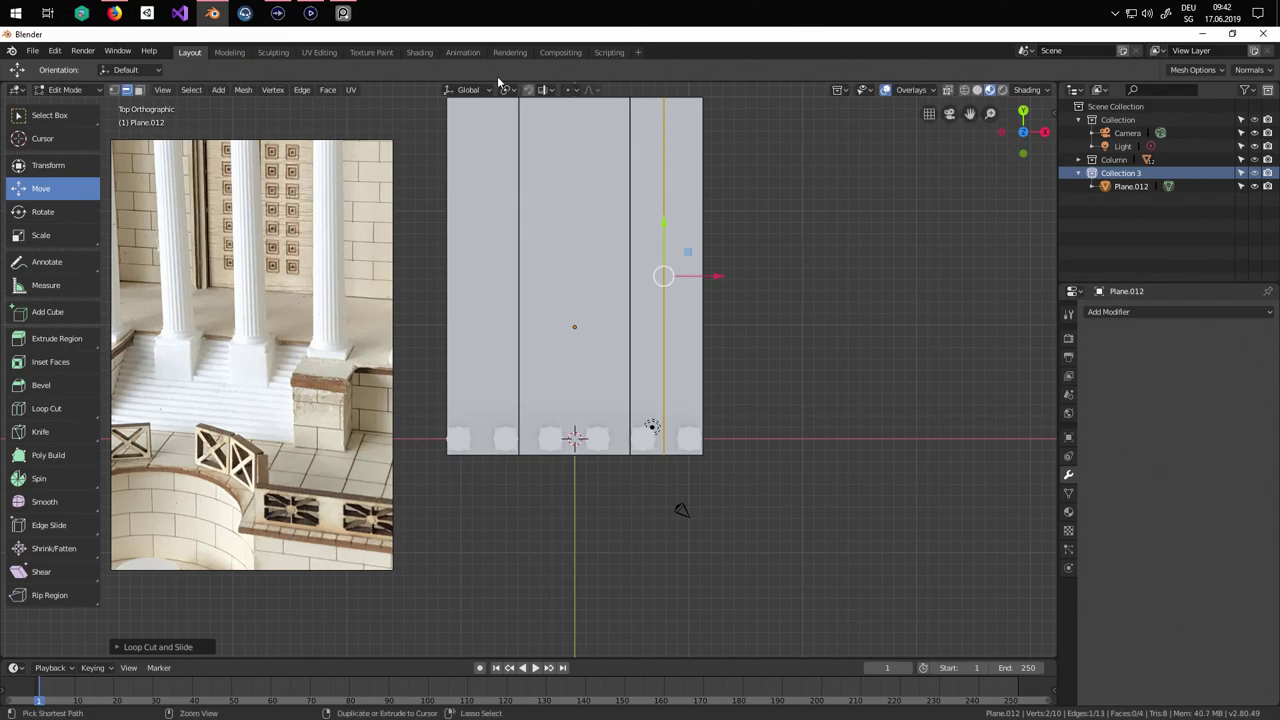
pyautogui.hotkey('ctrl', 'r')
pyautogui.click(481, 450)
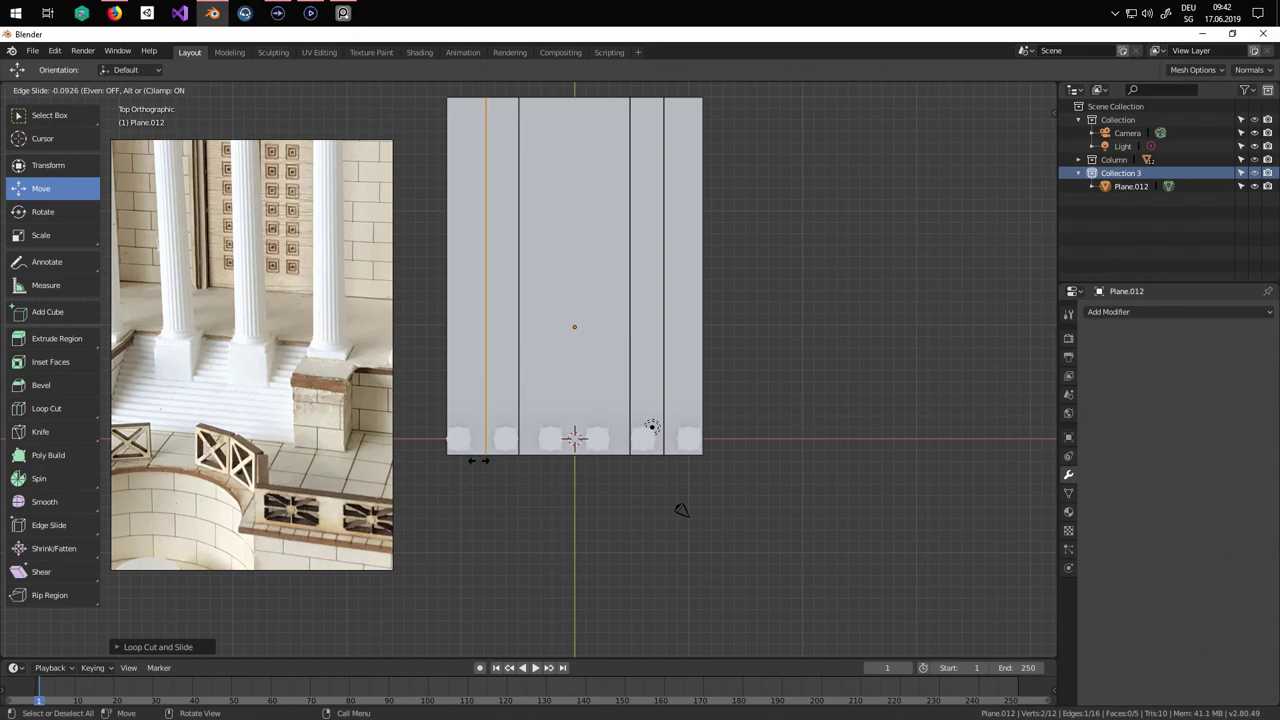
pyautogui.click(478, 460)
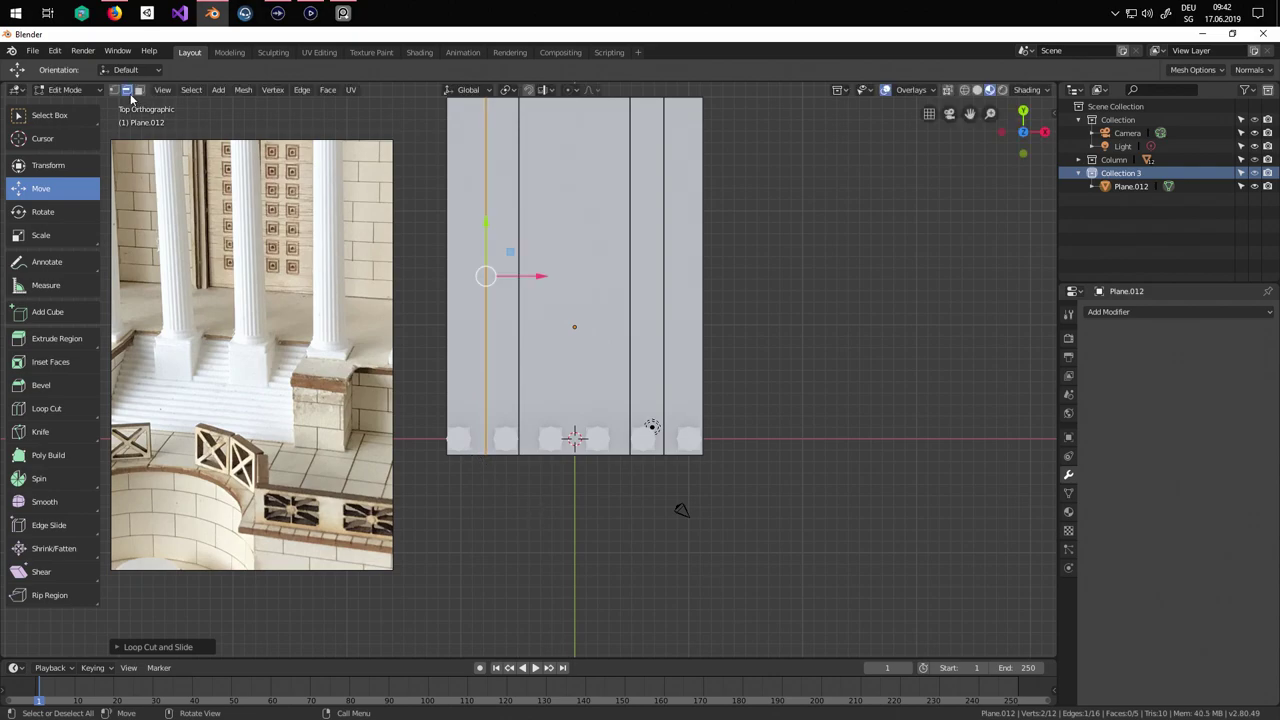
# Extrude the front edges of the strips under the second and fifth columns forward along Y as two stair-side projections.
pyautogui.click(503, 455)
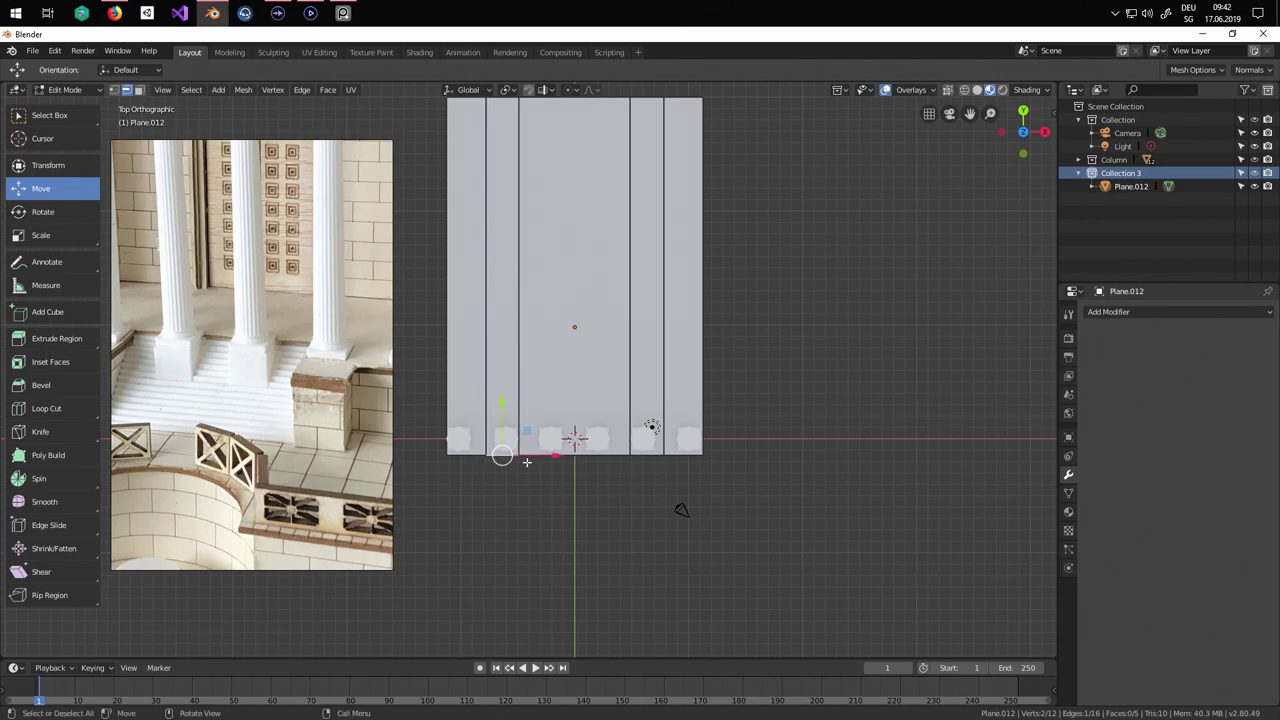
pyautogui.keyDown('shift'); pyautogui.click(647, 458); pyautogui.keyUp('shift')
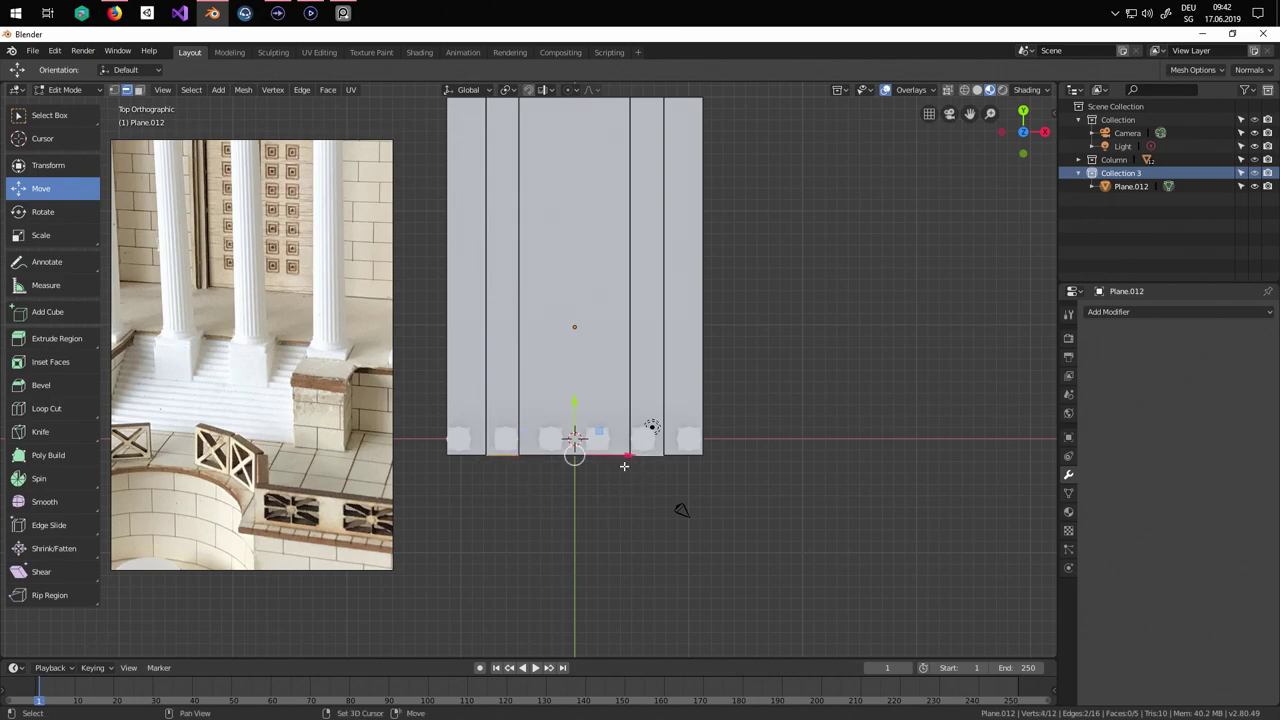
pyautogui.press('e')
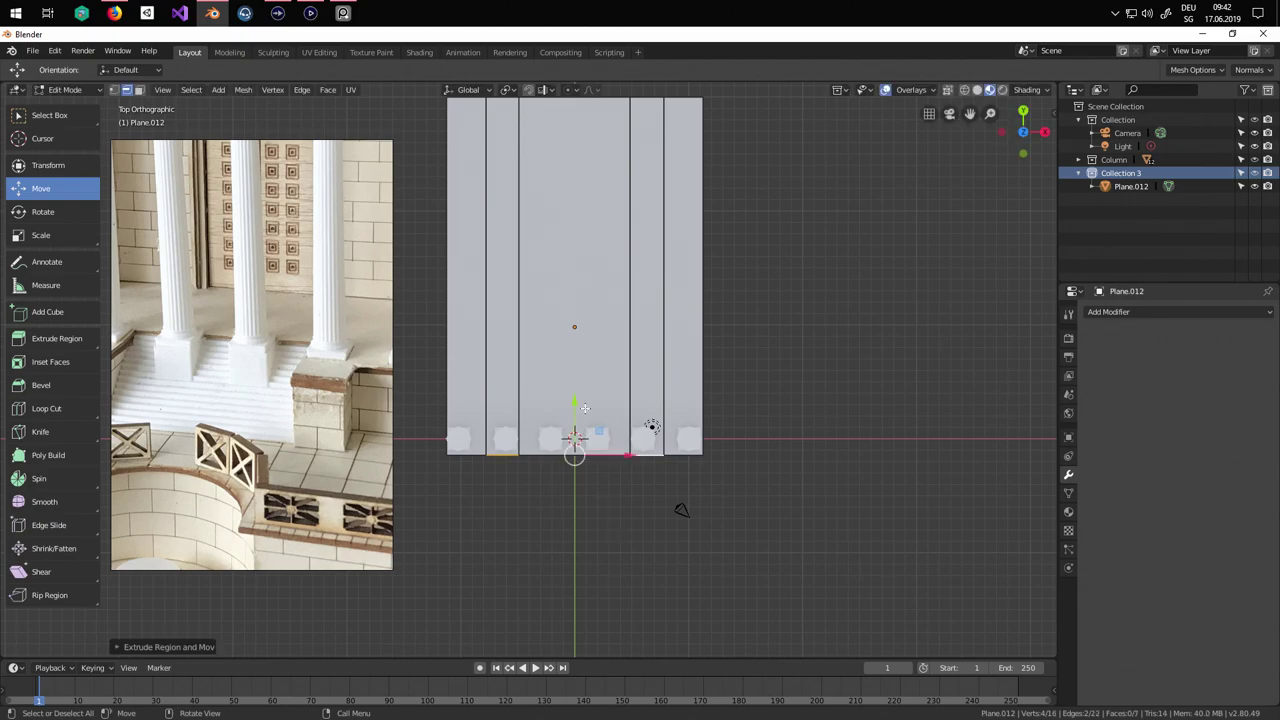
pyautogui.moveTo(577, 400); pyautogui.dragTo(583, 446)
pyautogui.moveTo(583, 446); pyautogui.dragTo(718, 437, button='middle')
# Extrude the entire floor mesh, including both stair-side projections, straight down to form a solid podium beneath the columns.
pyautogui.press('a')
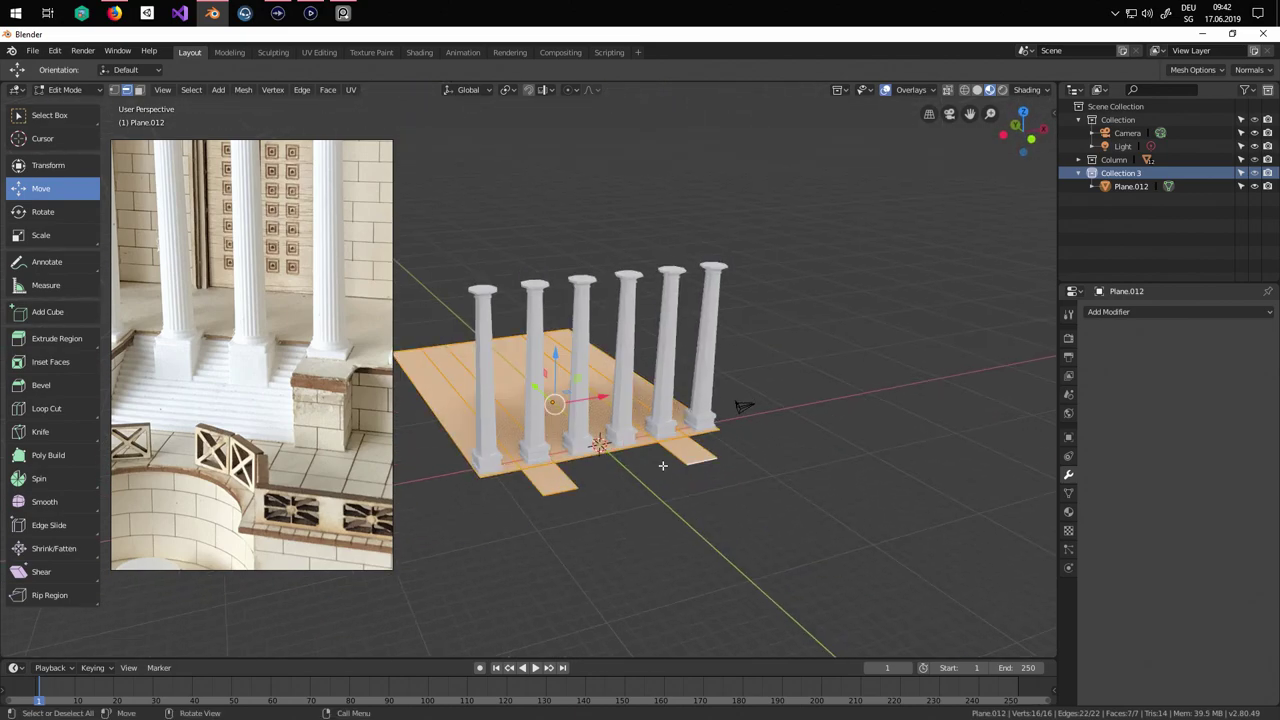
pyautogui.press('KP_1')
pyautogui.scroll(2, 663, 466)
pyautogui.keyDown('shift'); pyautogui.moveTo(669, 469); pyautogui.dragTo(730, 456, button='middle'); pyautogui.keyUp('shift')
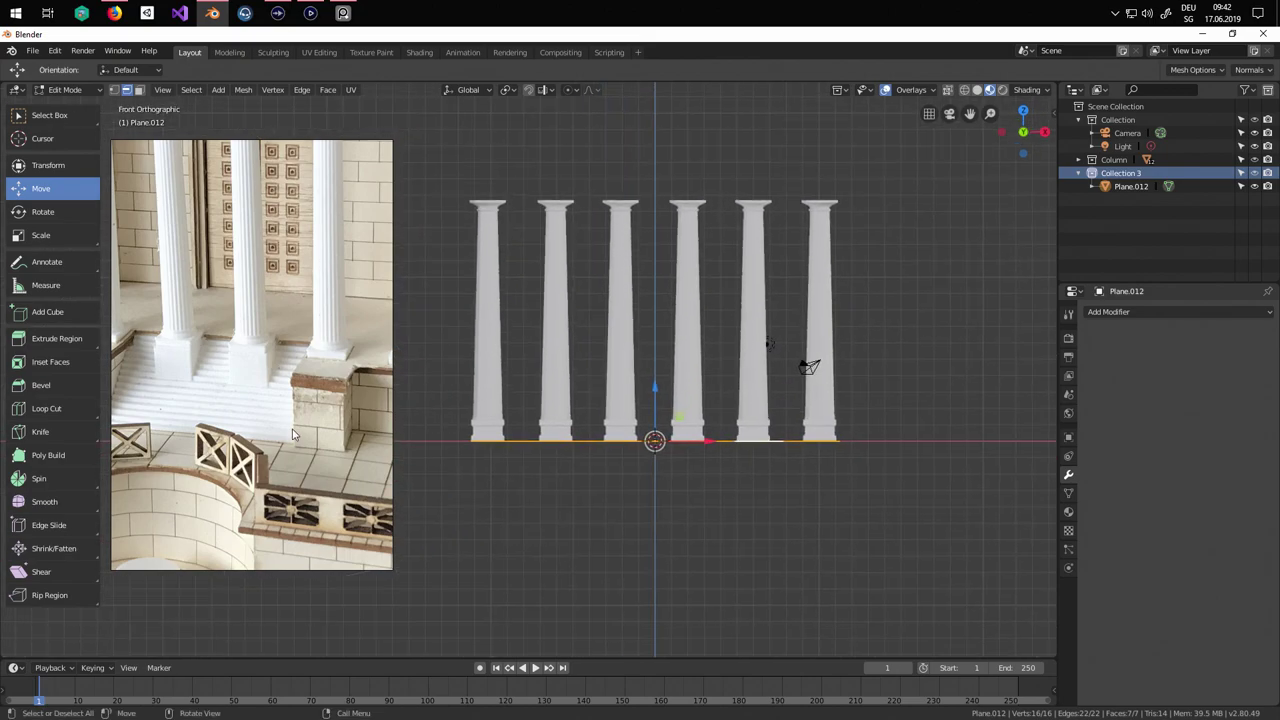
pyautogui.scroll(-4, 295, 432)
pyautogui.moveTo(295, 432); pyautogui.dragTo(271, 394, button='middle')
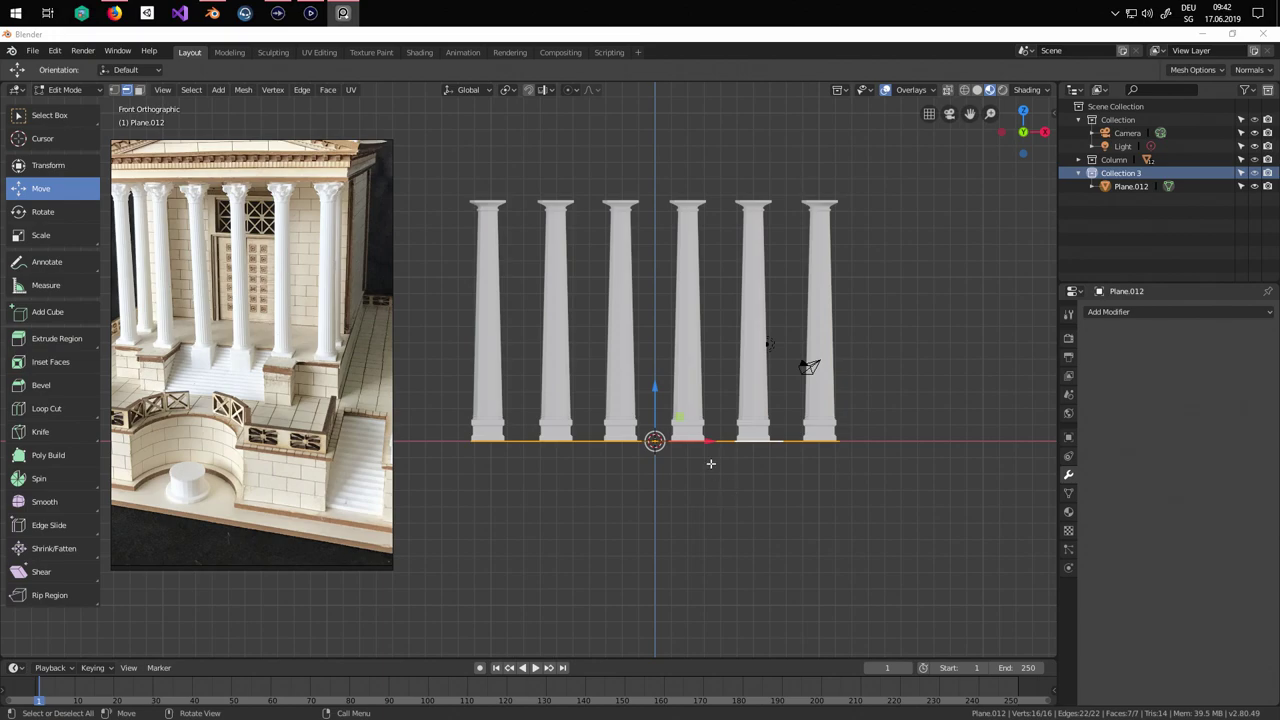
pyautogui.moveTo(683, 438); pyautogui.dragTo(703, 491, button='middle')
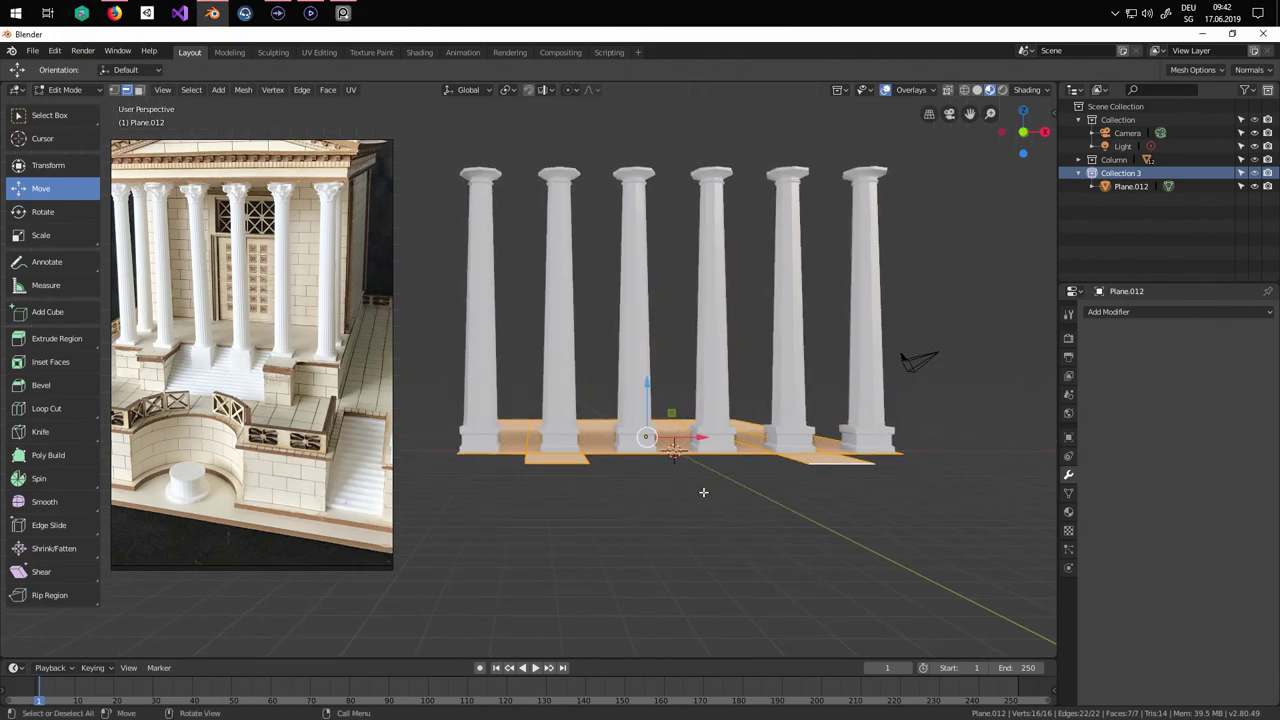
pyautogui.press('KP_1')
pyautogui.press('e')
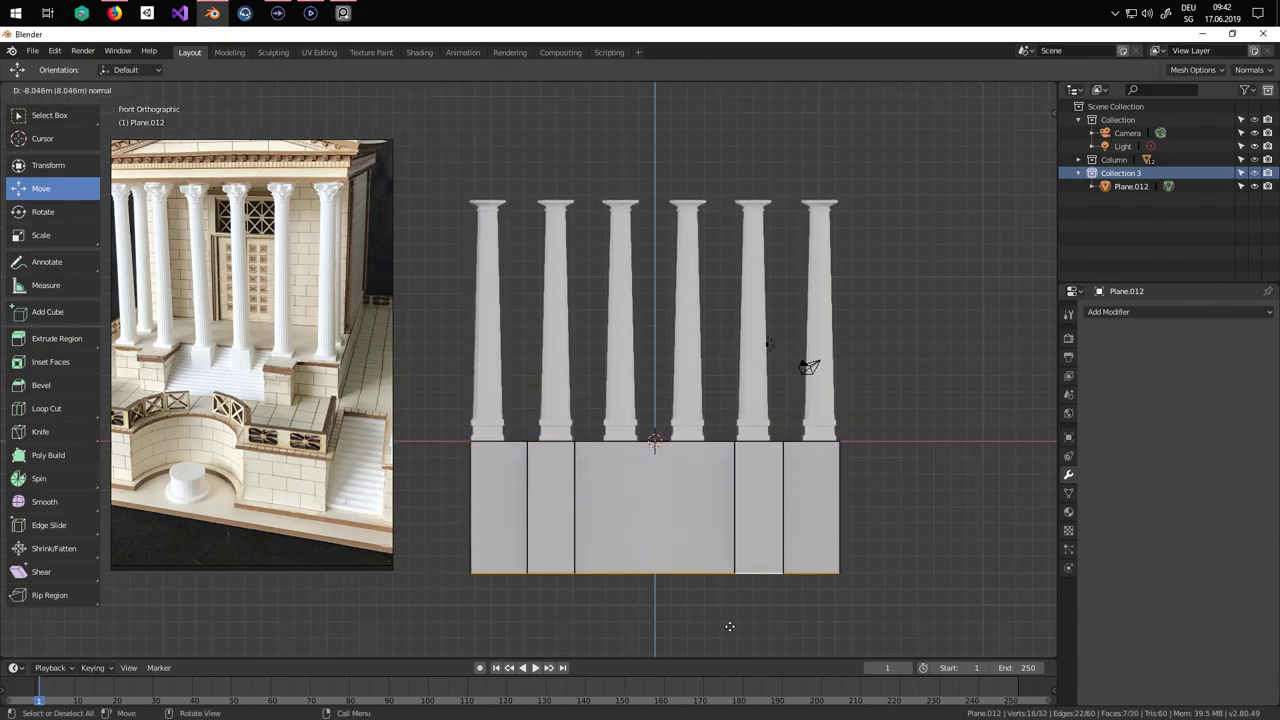
pyautogui.click(730, 572)
# Raise the podium's underside slightly along Z to make the block shallower.
pyautogui.moveTo(730, 572); pyautogui.dragTo(638, 497, button='middle')
pyautogui.press('KP_1')
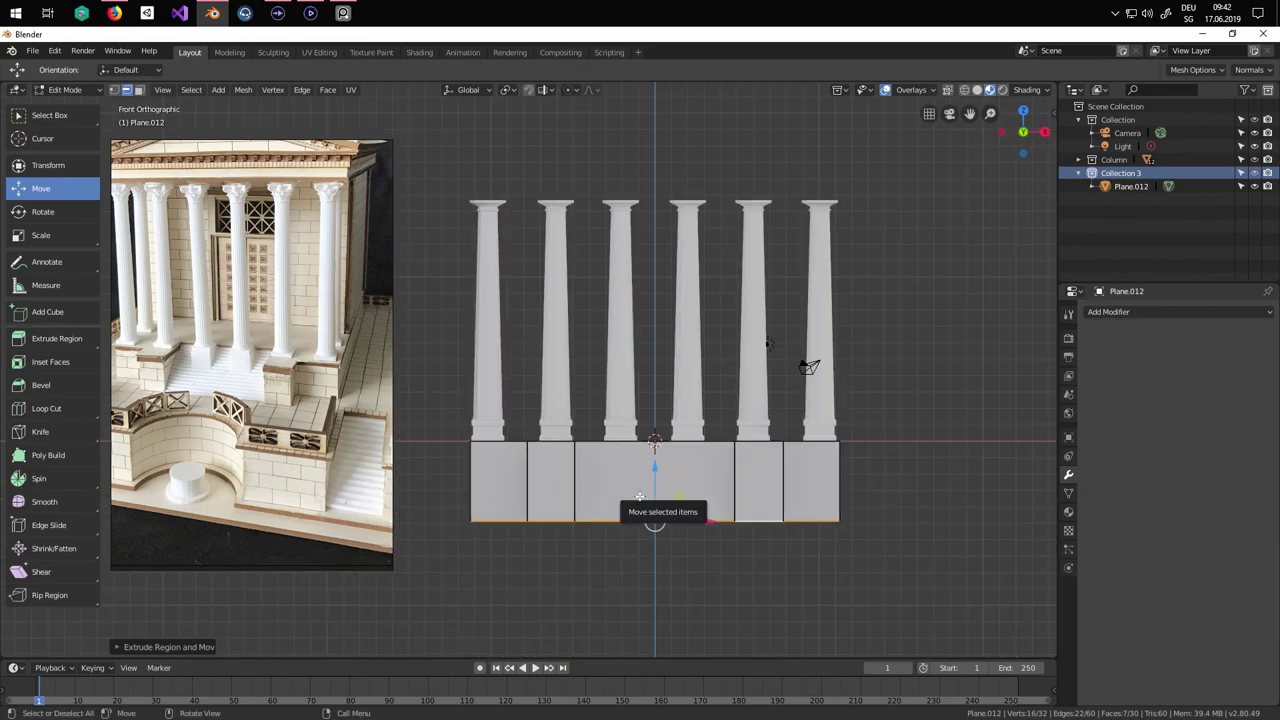
pyautogui.moveTo(654, 471); pyautogui.dragTo(654, 455)
pyautogui.moveTo(654, 455); pyautogui.dragTo(550, 512, button='middle')
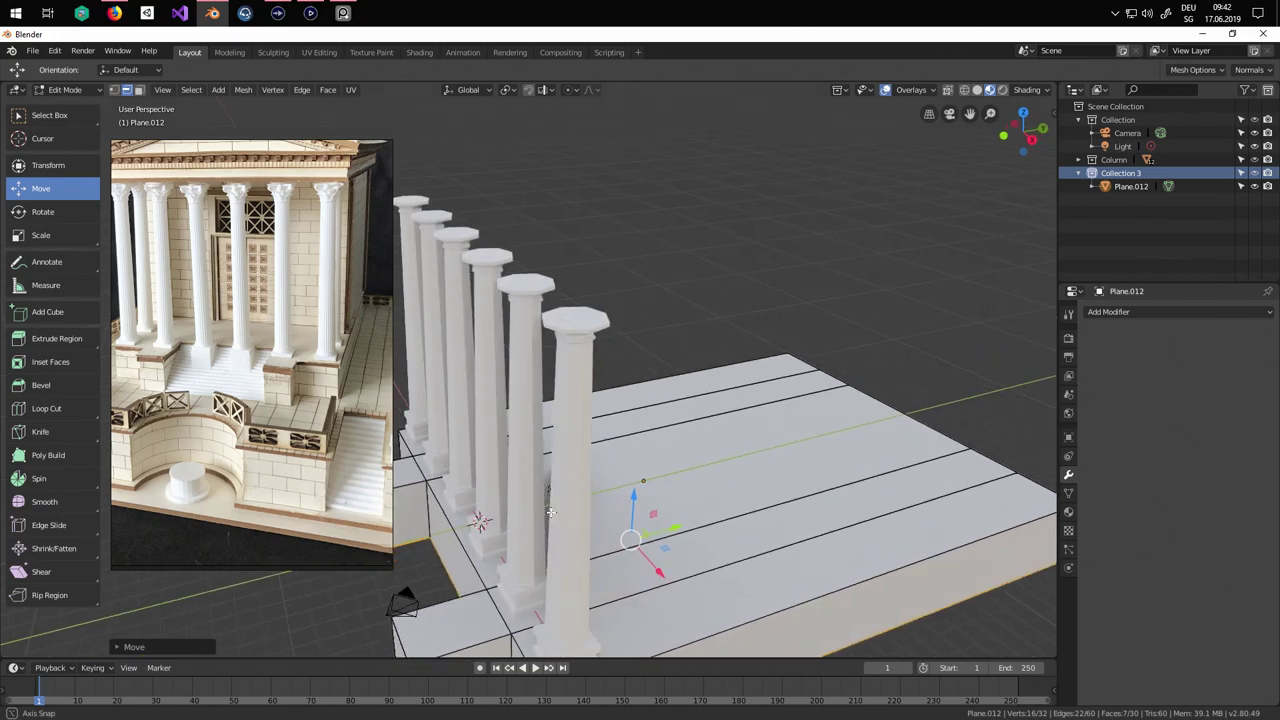
pyautogui.moveTo(685, 444); pyautogui.dragTo(766, 400, button='middle')
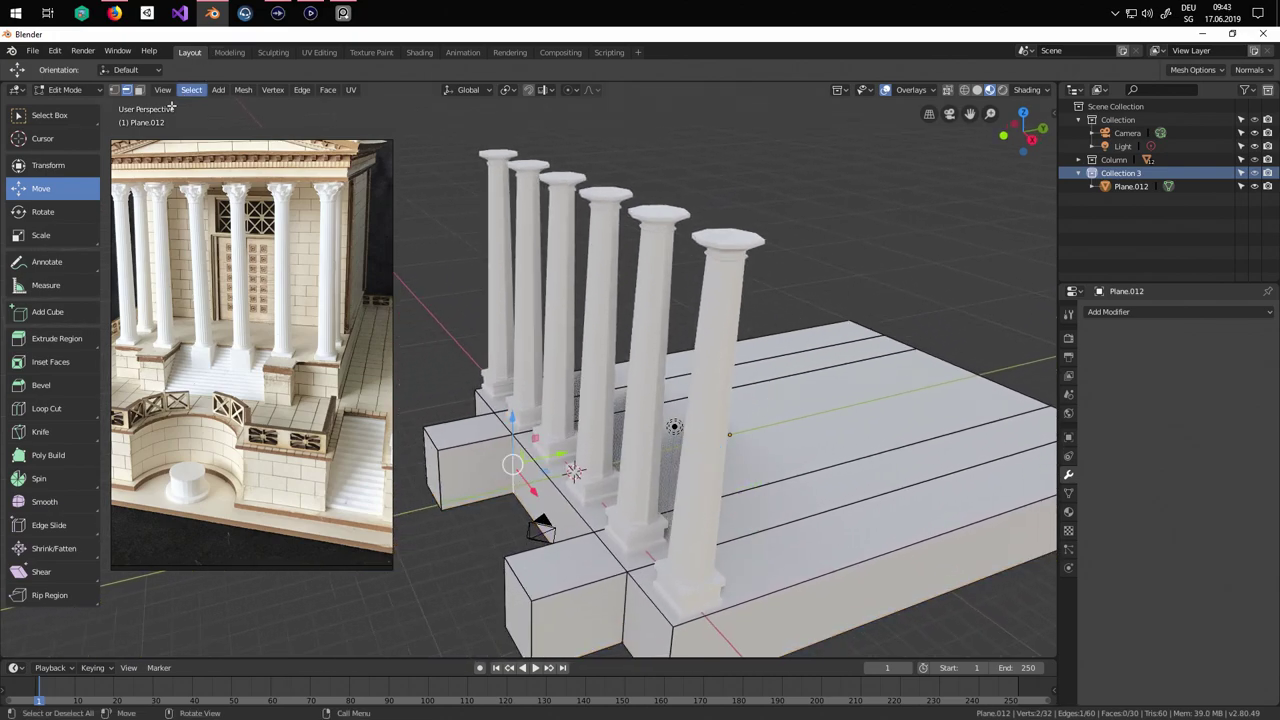
# Select the central front face between the two projections, try moving it, and undo the move.
pyautogui.hotkey('alt', 'a')
pyautogui.click(648, 477)
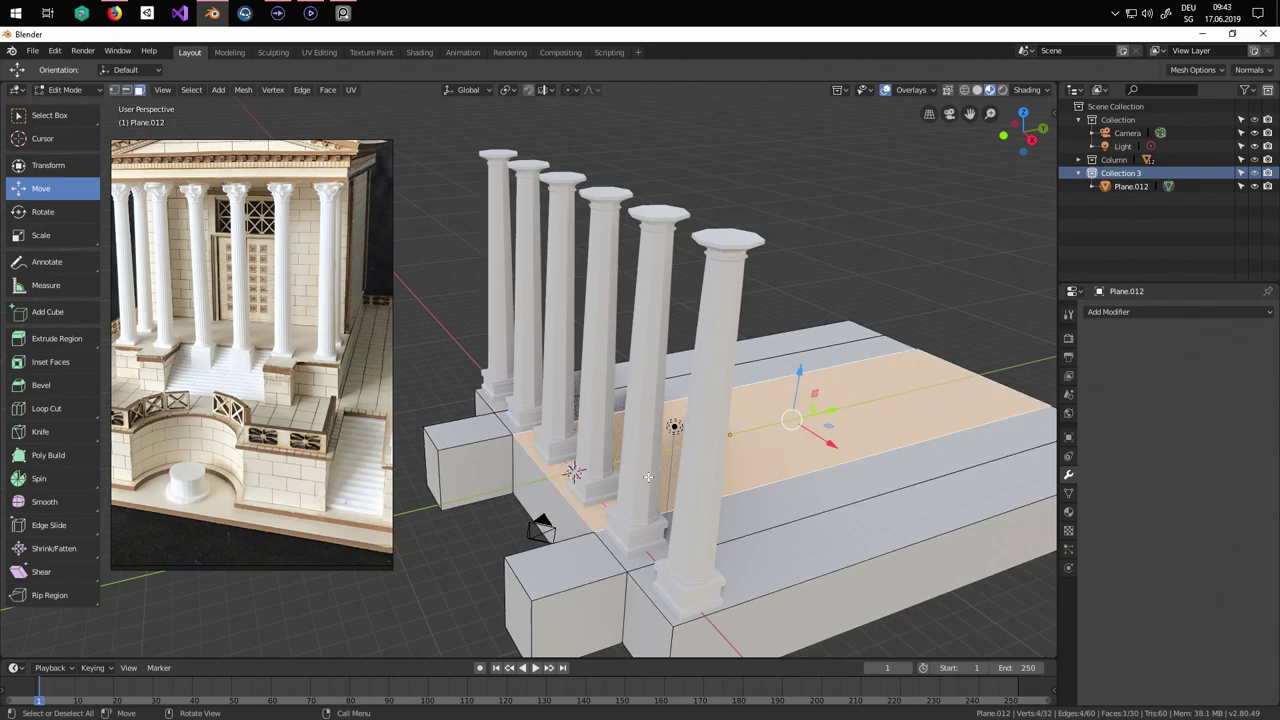
pyautogui.click(529, 484)
pyautogui.moveTo(597, 505); pyautogui.dragTo(620, 496, button='middle')
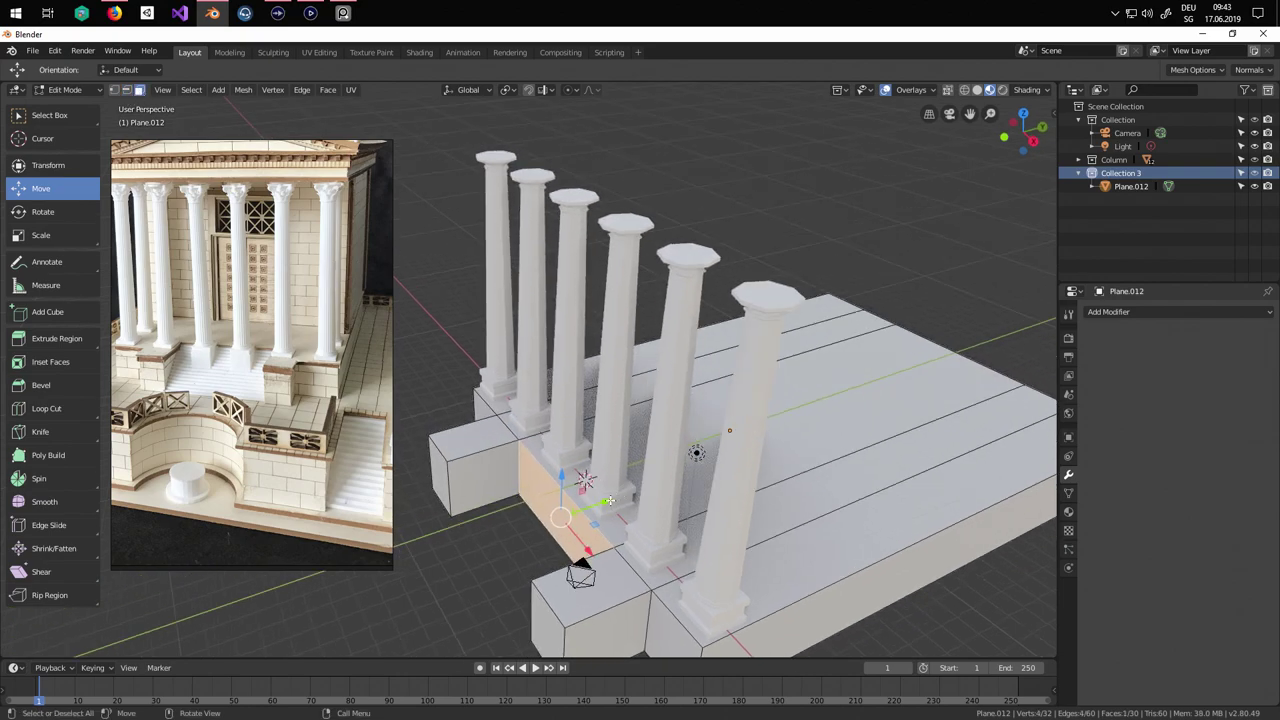
pyautogui.press('g')
pyautogui.moveTo(616, 499); pyautogui.dragTo(617, 499)
pyautogui.hotkey('ctrl', 'z')
pyautogui.moveTo(696, 489); pyautogui.dragTo(727, 516, button='middle')
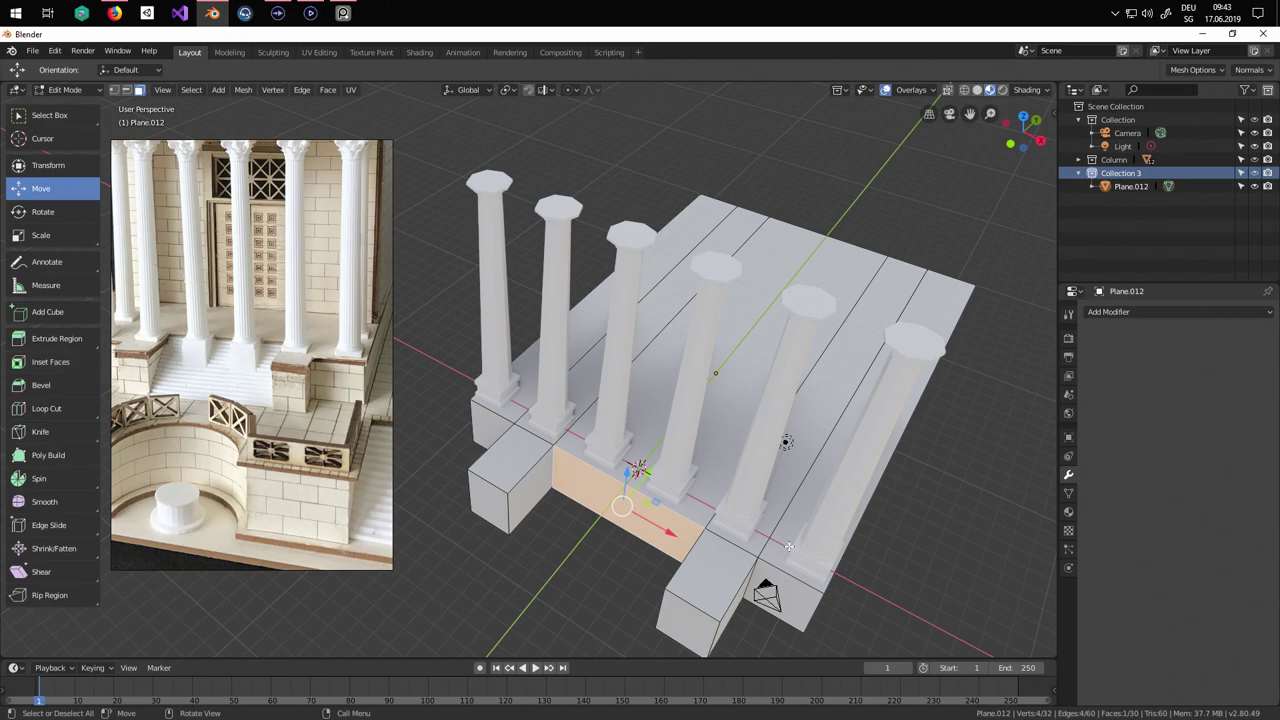
# Move the whole podium mesh about 0.39 m backward along Y.
pyautogui.press('a')
pyautogui.press('g')
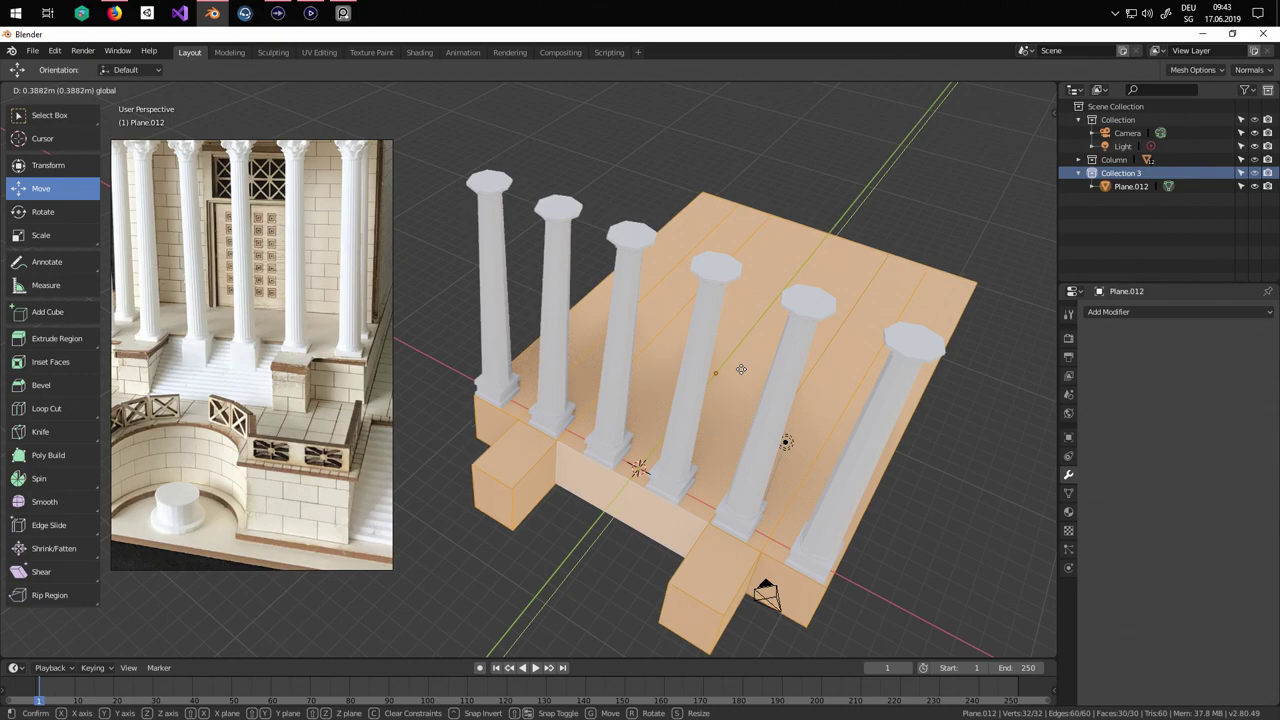
pyautogui.click(741, 369)
pyautogui.moveTo(741, 369); pyautogui.dragTo(685, 420, button='middle')
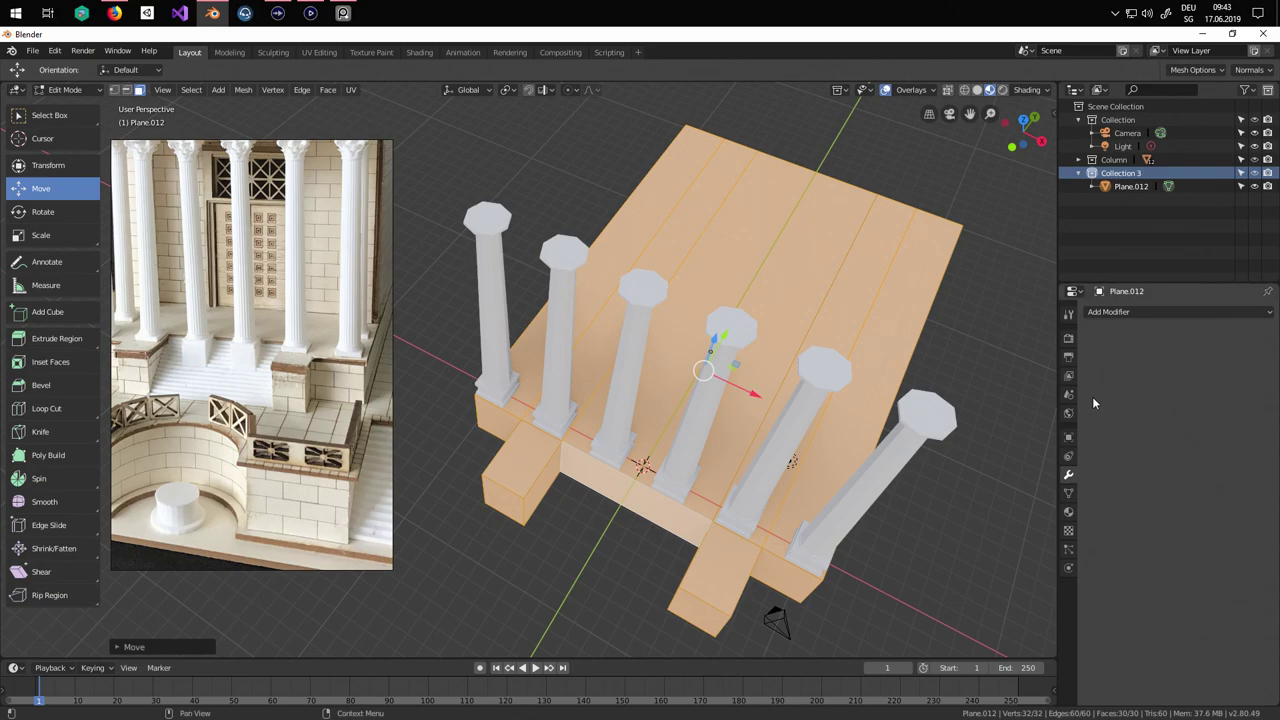
# Add a crosswise loop cut to the podium and slide it forward to just behind the column bases.
pyautogui.hotkey('ctrl', 'r')
pyautogui.click(608, 231)
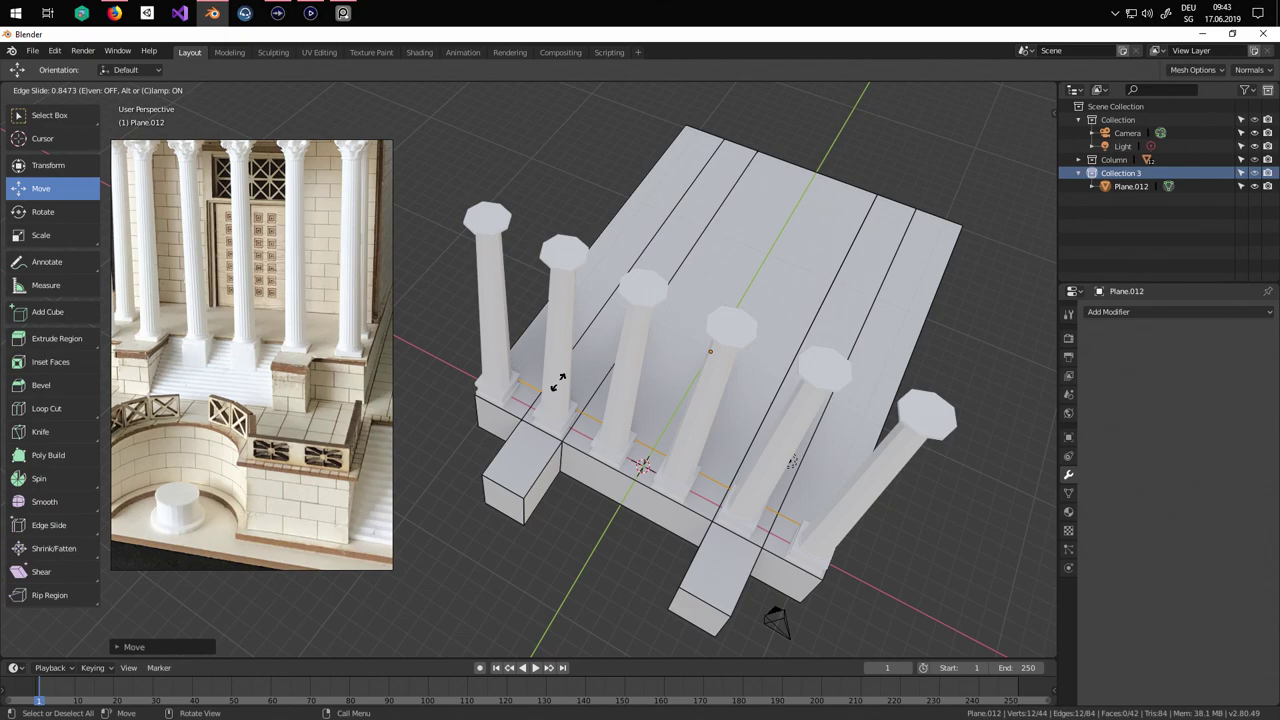
pyautogui.click(557, 383)
pyautogui.moveTo(560, 385); pyautogui.dragTo(760, 479, button='middle')
# Undo the crosswise loop cut and the backward shift of the podium.
pyautogui.press('a')
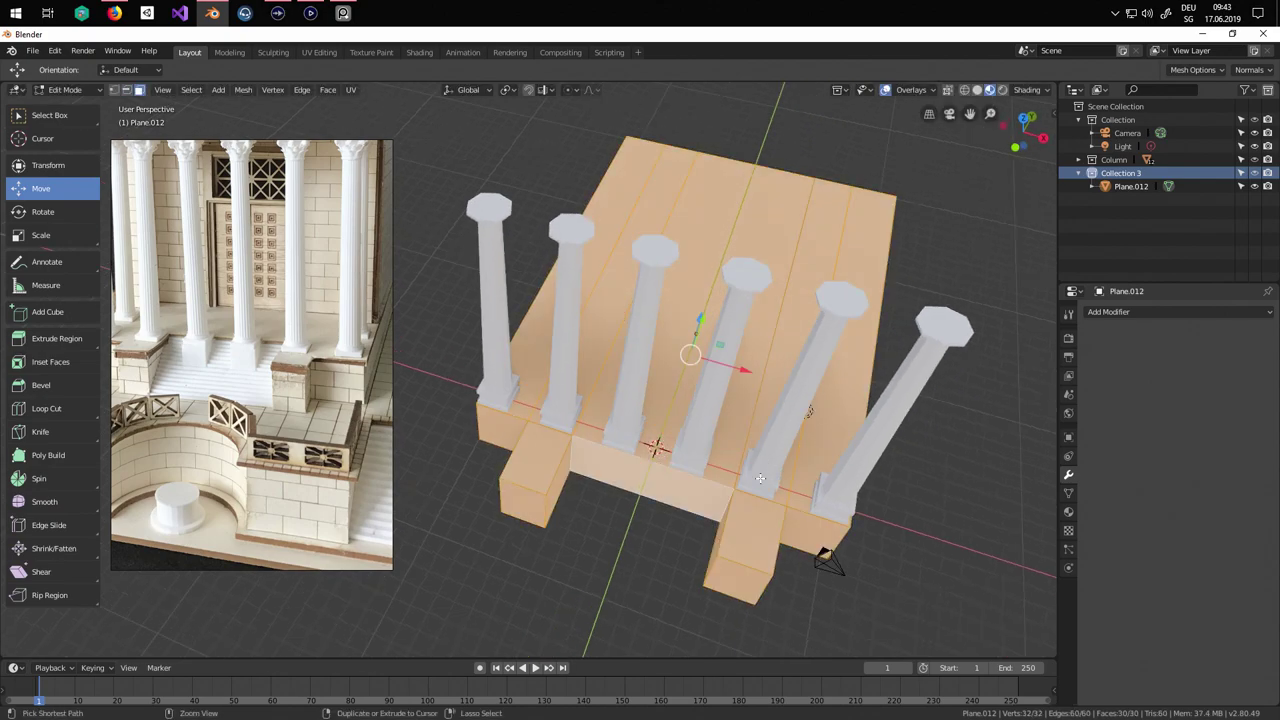
pyautogui.hotkey('ctrl', 'z')
pyautogui.hotkey('ctrl', 'z')
pyautogui.hotkey('ctrl', 'z')
pyautogui.hotkey('ctrl', 'z')
pyautogui.hotkey('ctrl', 'z')
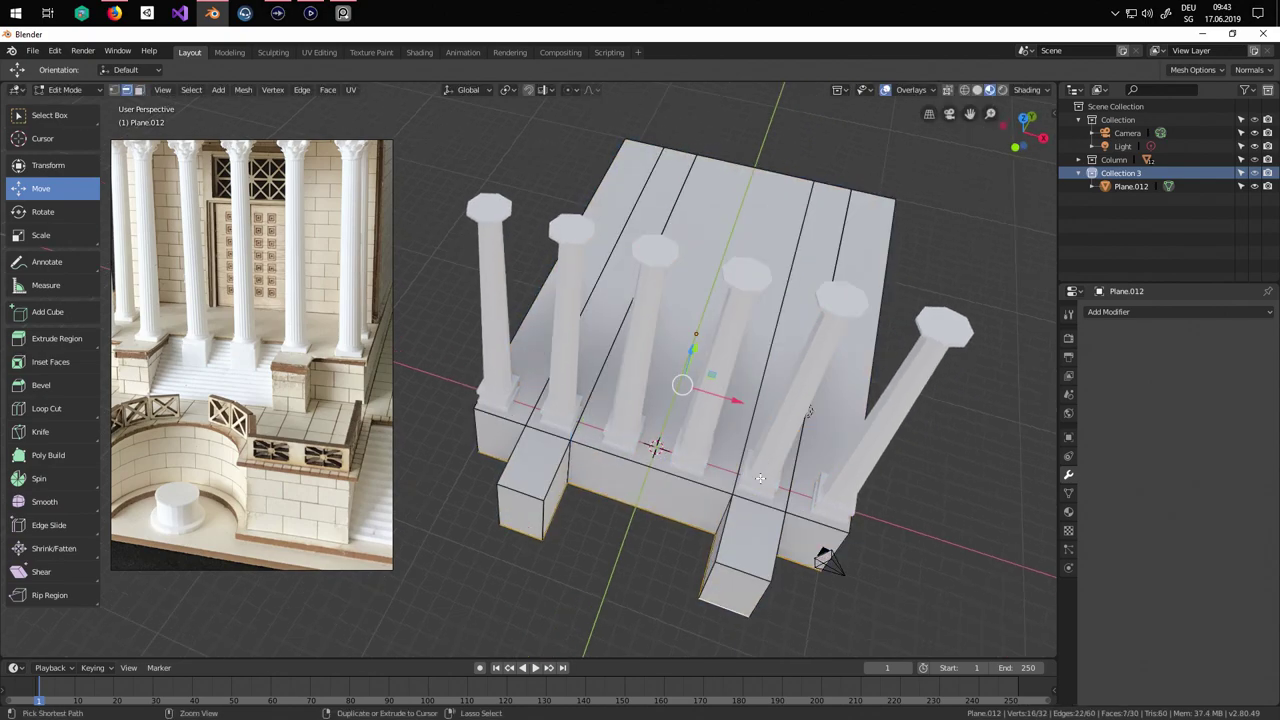
# Select the front end faces of both stair-side projections and move them about 1.4 m forward along Y.
pyautogui.moveTo(762, 492); pyautogui.dragTo(704, 544, button='middle')
pyautogui.press('KP_1')
pyautogui.scroll(-3, 704, 544)
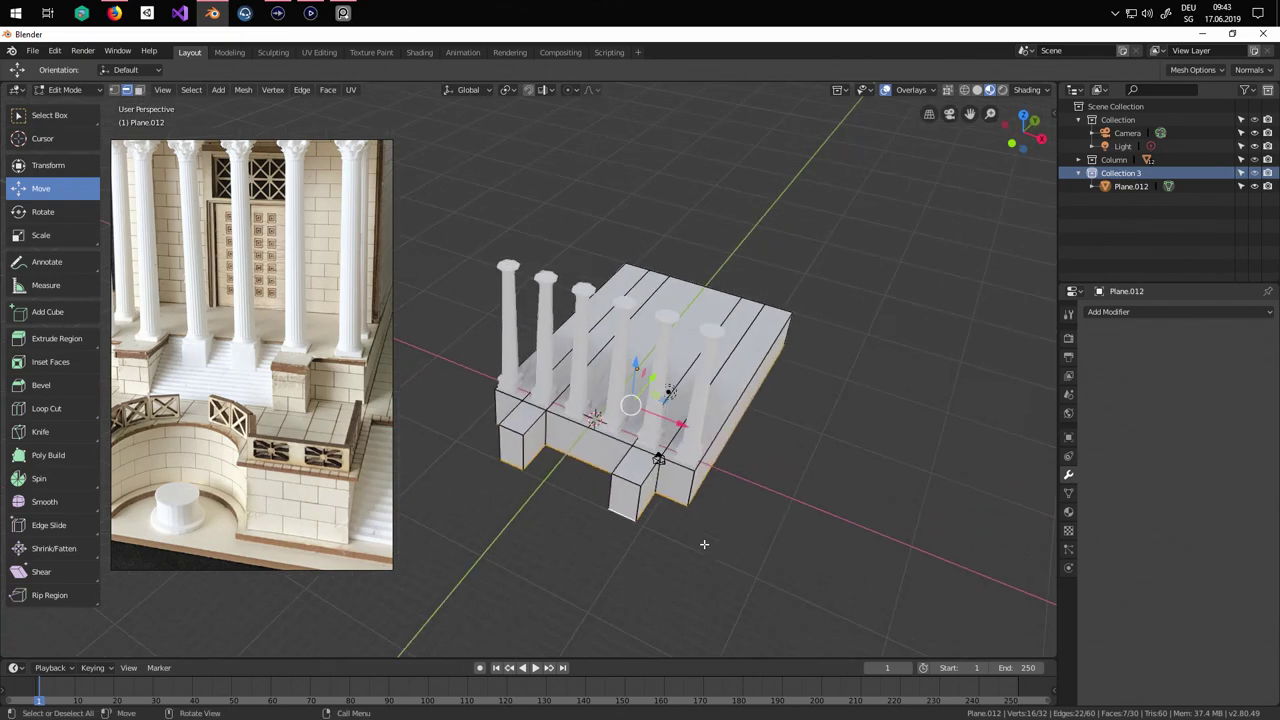
pyautogui.click(139, 89)
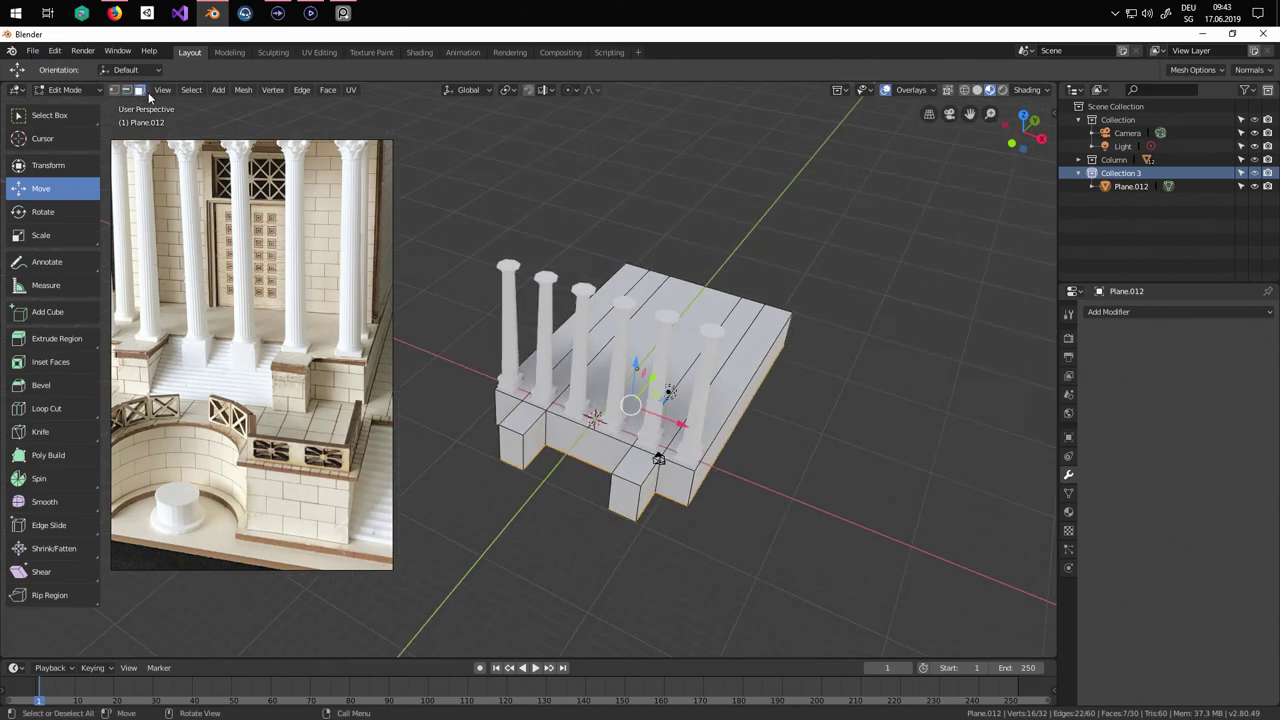
pyautogui.click(513, 437)
pyautogui.moveTo(513, 437); pyautogui.dragTo(623, 452, button='middle')
pyautogui.moveTo(563, 452); pyautogui.dragTo(551, 457)
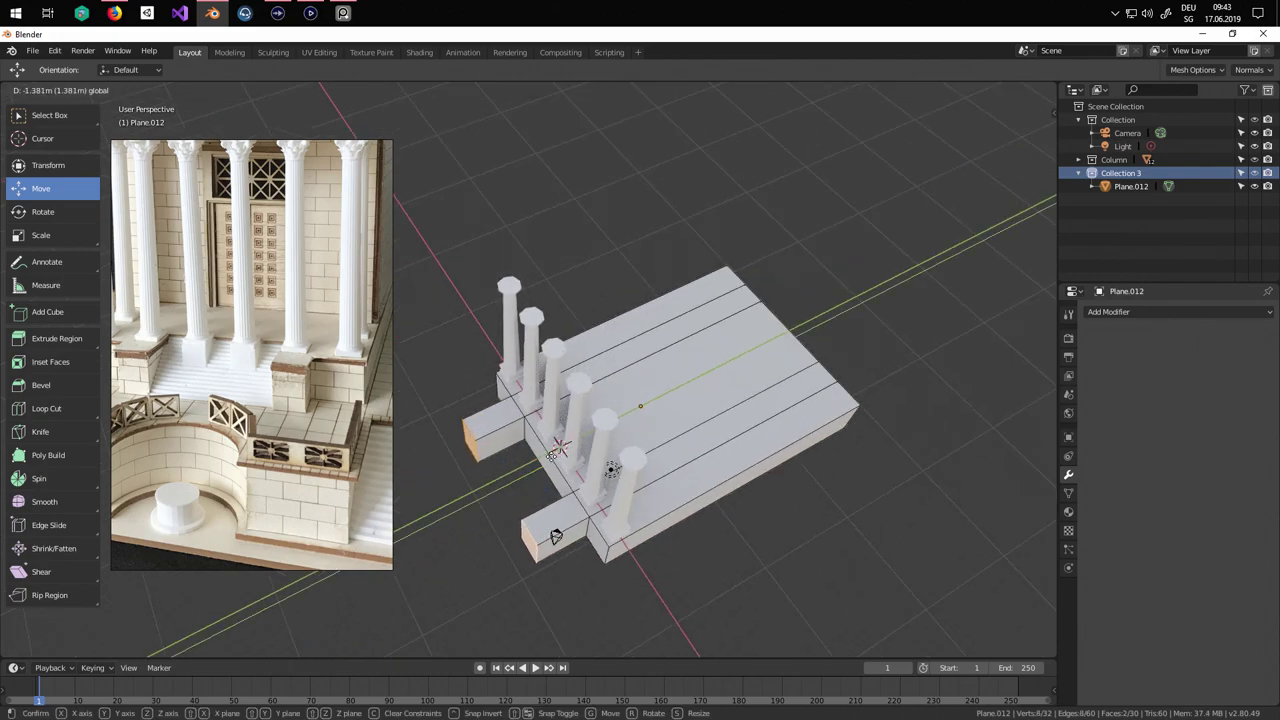
pyautogui.press('Return')
# Move the whole podium mesh about 0.50 m backward along Y.
pyautogui.press('a')
pyautogui.press('g')
pyautogui.press('y')
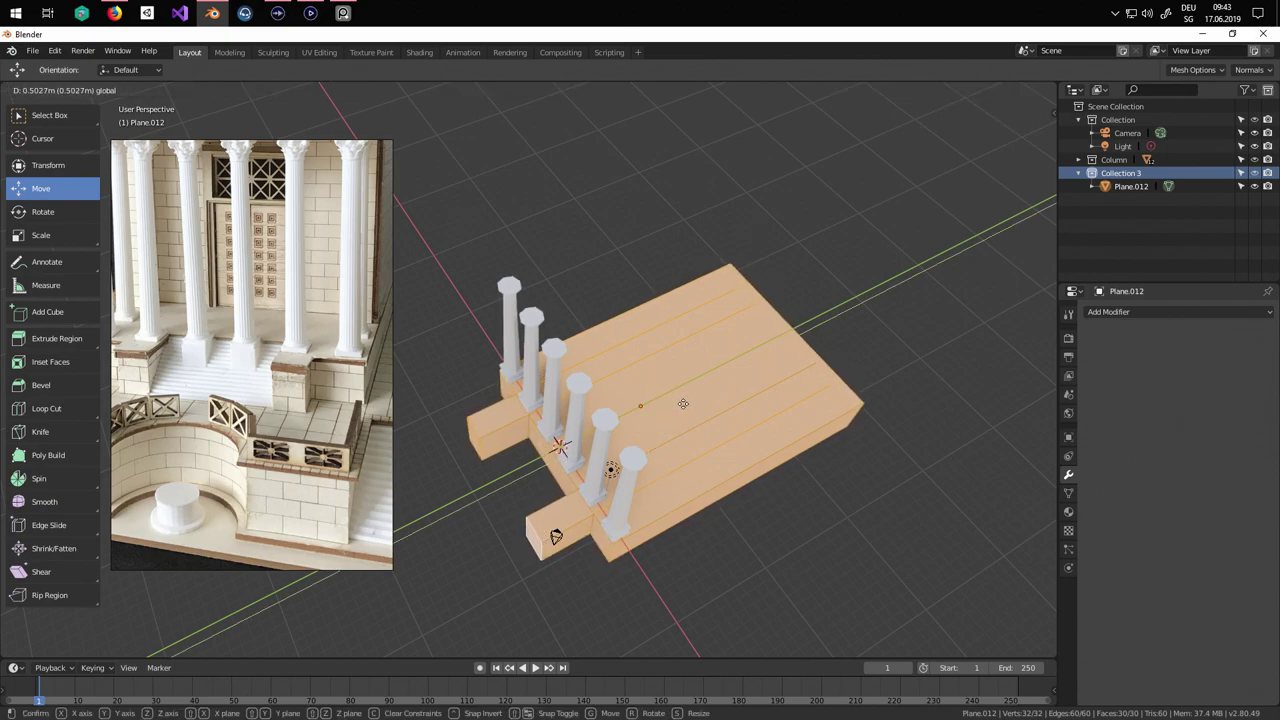
pyautogui.click(683, 404)
pyautogui.moveTo(683, 404); pyautogui.dragTo(728, 450, button='middle')
# Extrude the two outer front faces of the podium, beneath the first and sixth columns, slightly forward.
pyautogui.click(538, 416)
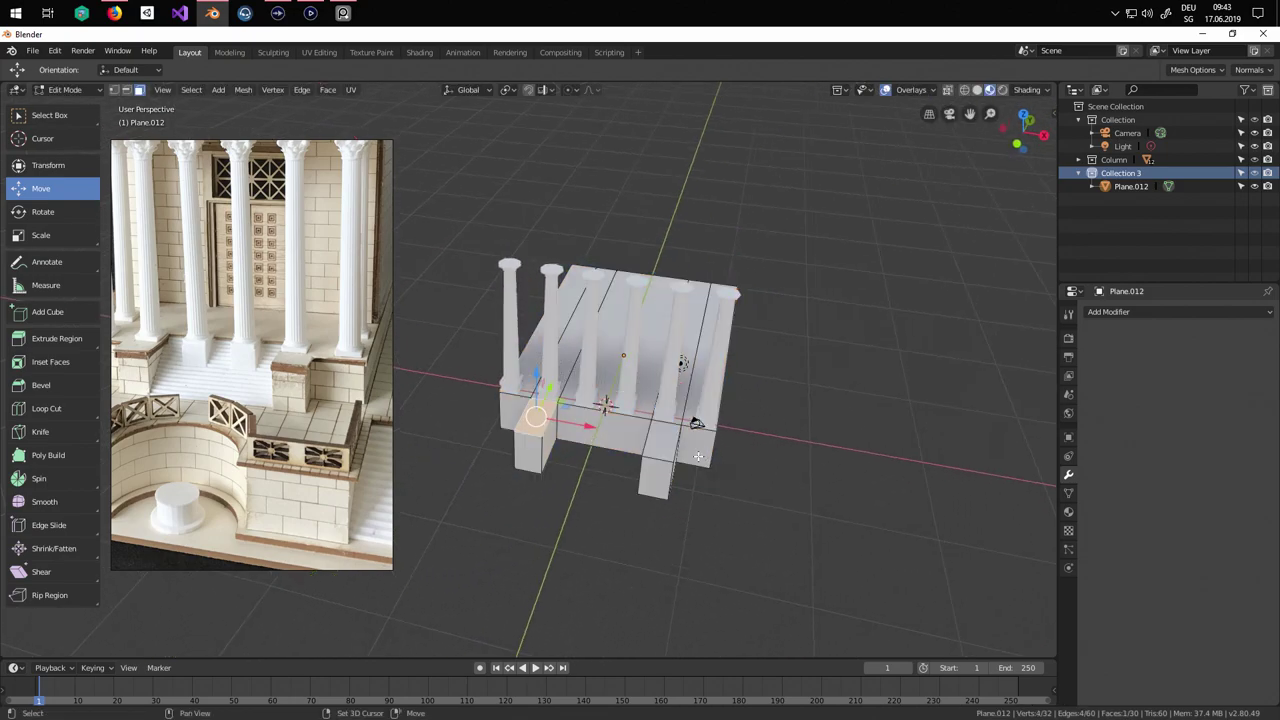
pyautogui.click(698, 453)
pyautogui.keyDown('shift'); pyautogui.click(516, 412); pyautogui.keyUp('shift')
pyautogui.moveTo(516, 412); pyautogui.dragTo(605, 428, button='middle')
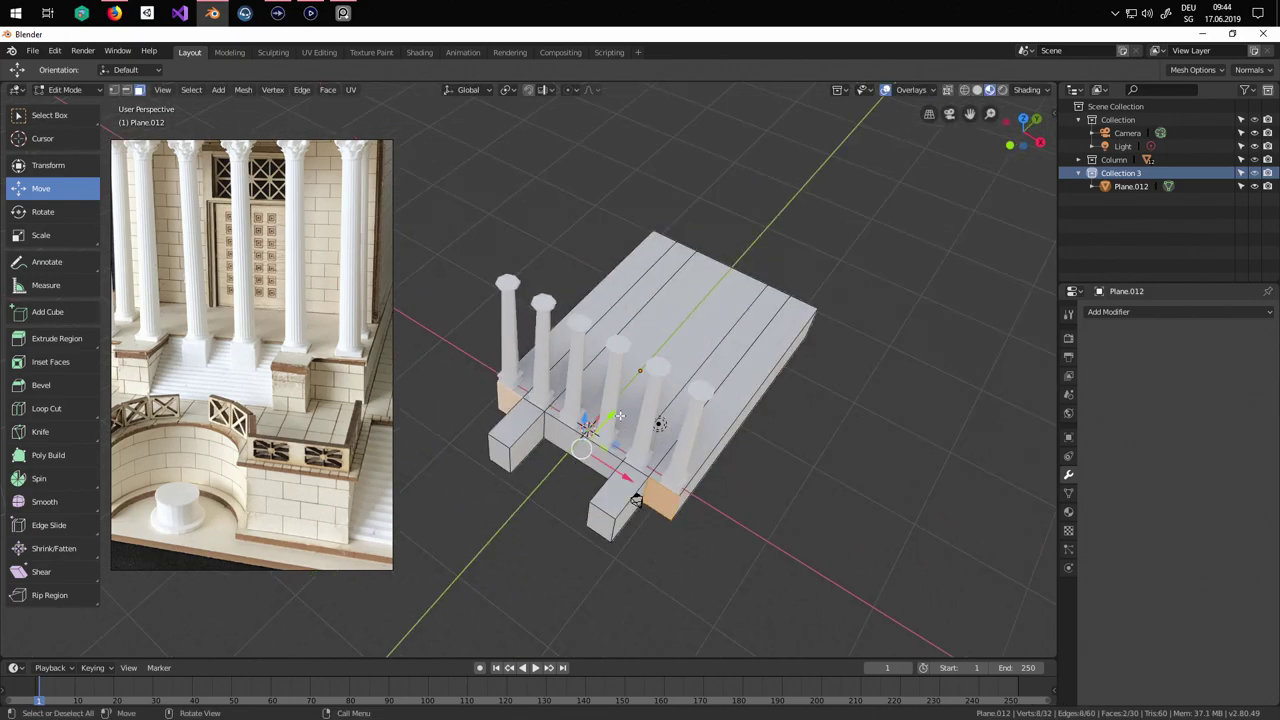
pyautogui.press('e')
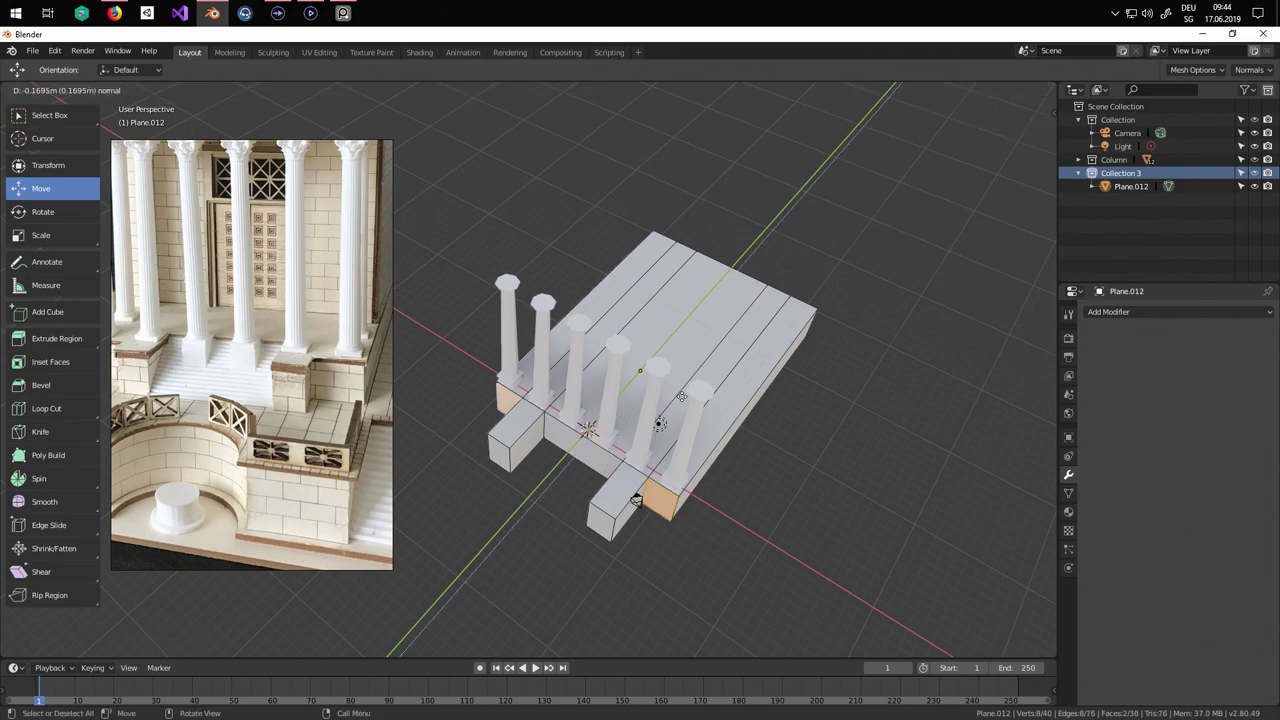
pyautogui.click(675, 402)
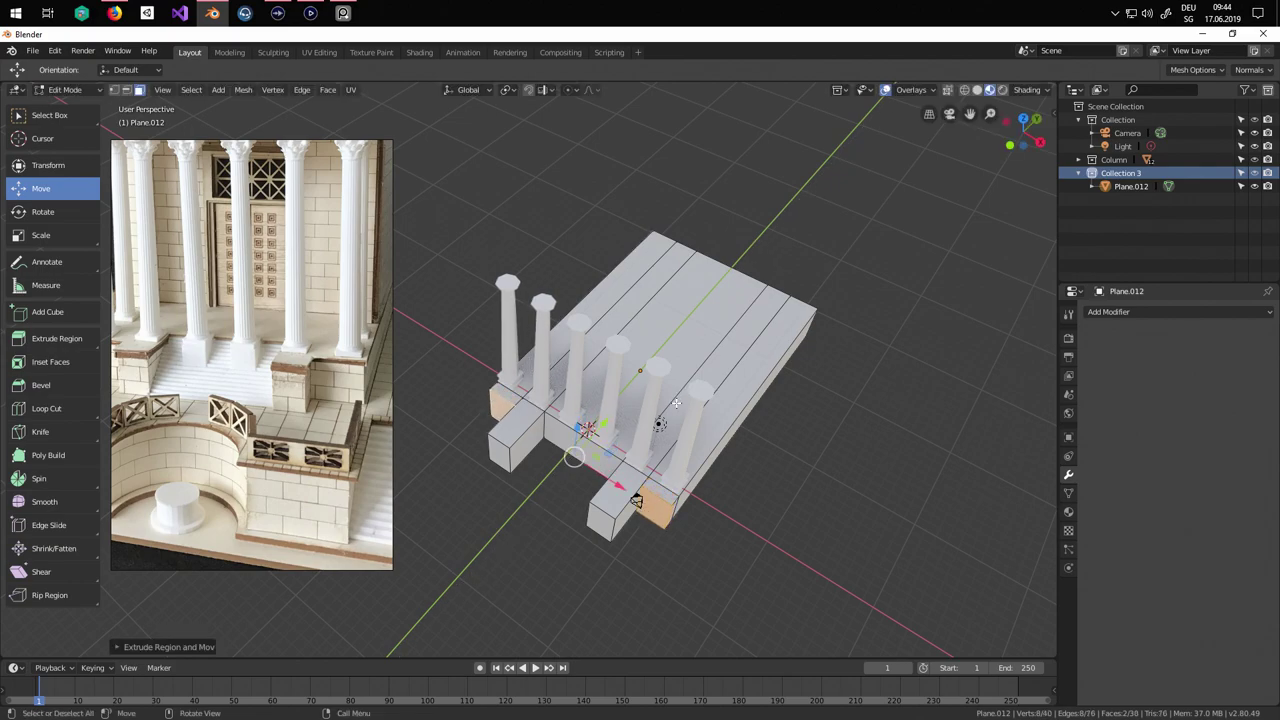
# Shift the whole podium along Y and fine-tune its position so the outer corners align with the column bases.
pyautogui.press('a')
pyautogui.moveTo(646, 377); pyautogui.dragTo(658, 368)
pyautogui.scroll(4, 600, 520)
pyautogui.moveTo(600, 520); pyautogui.dragTo(811, 497, button='middle')
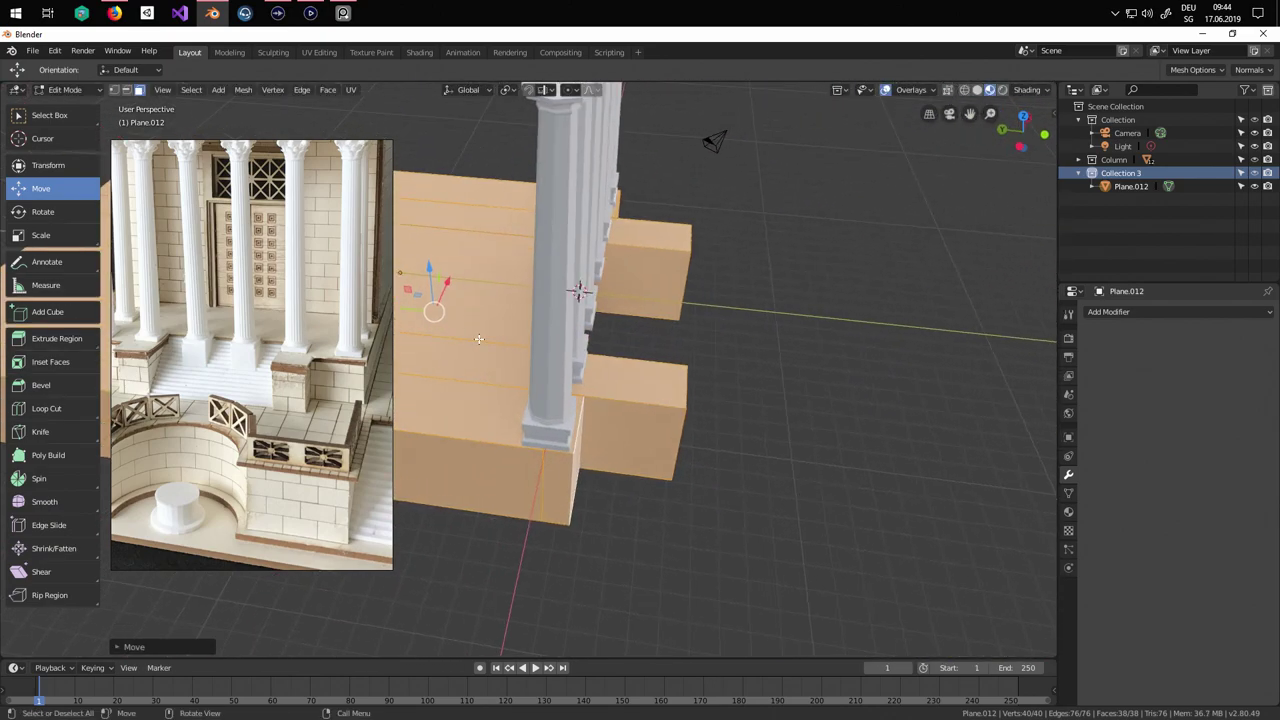
pyautogui.scroll(-1, 478, 337)
pyautogui.keyDown('shift'); pyautogui.moveTo(525, 345); pyautogui.dragTo(608, 348, button='middle'); pyautogui.keyUp('shift')
pyautogui.moveTo(472, 314); pyautogui.dragTo(470, 312)
pyautogui.moveTo(700, 385); pyautogui.dragTo(568, 362, button='middle')
pyautogui.scroll(-4, 648, 400)
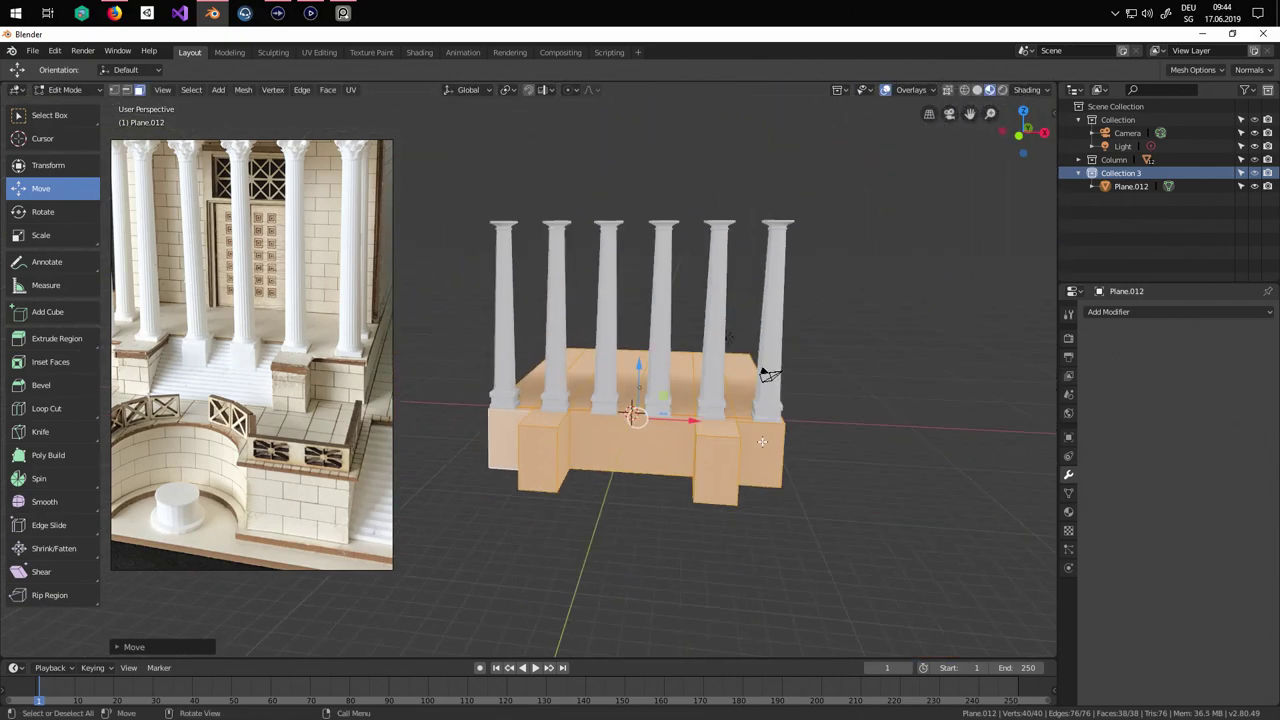
# Select all bottom faces of the podium with Circle Select and move them up along Z to reduce its height.
pyautogui.moveTo(775, 455); pyautogui.dragTo(786, 346, button='middle')
pyautogui.scroll(5, 786, 346)
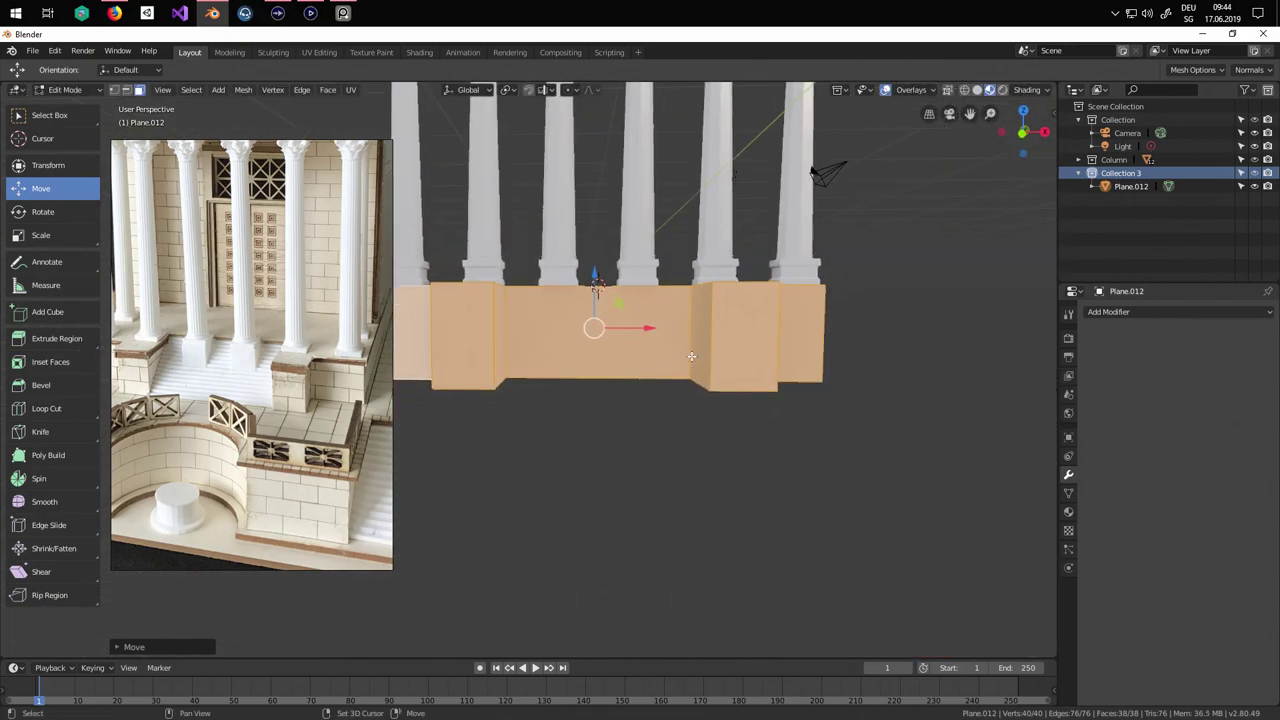
pyautogui.moveTo(692, 338); pyautogui.dragTo(700, 272, button='middle')
pyautogui.scroll(-1, 705, 300)
pyautogui.click(814, 429)
pyautogui.press('c')
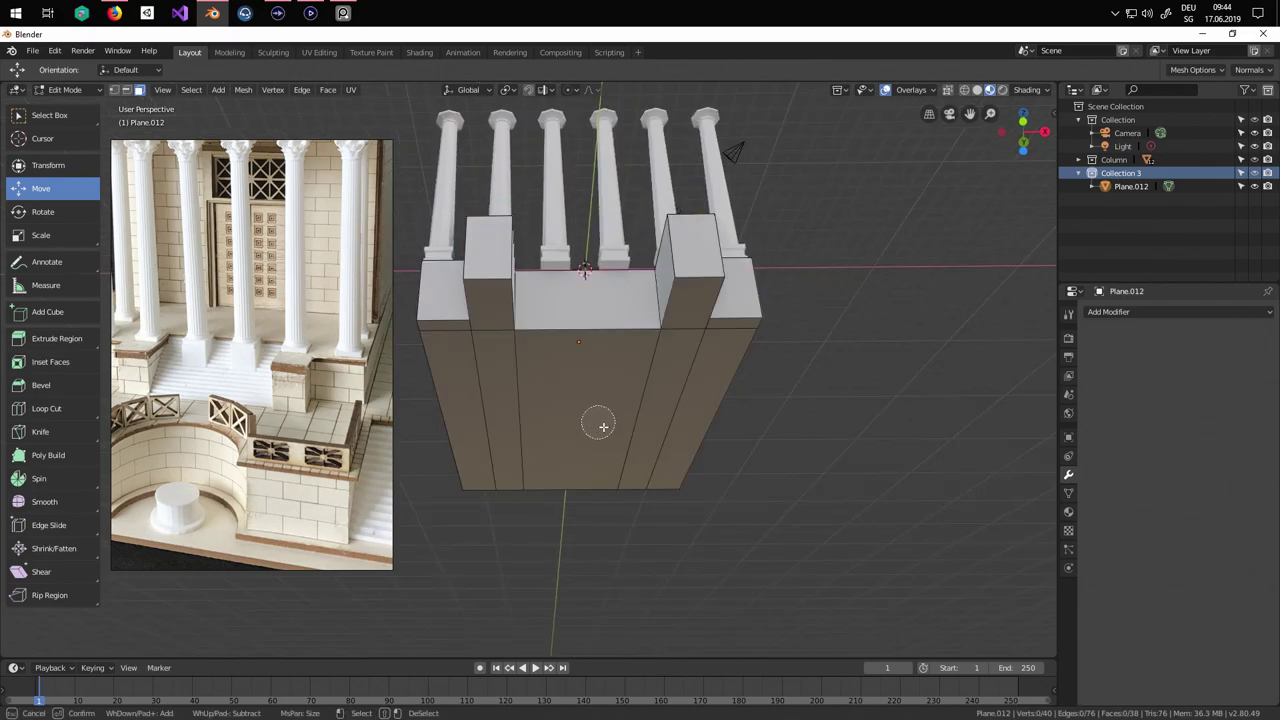
pyautogui.moveTo(603, 426)
pyautogui.mouseDown()
pyautogui.moveTo(476, 413)
pyautogui.moveTo(490, 336)
pyautogui.moveTo(448, 333)
pyautogui.moveTo(726, 347)
pyautogui.moveTo(705, 331)
pyautogui.mouseUp()
pyautogui.rightClick(705, 331)
pyautogui.moveTo(705, 331); pyautogui.dragTo(735, 395, button='middle')
pyautogui.moveTo(563, 319); pyautogui.dragTo(563, 304)
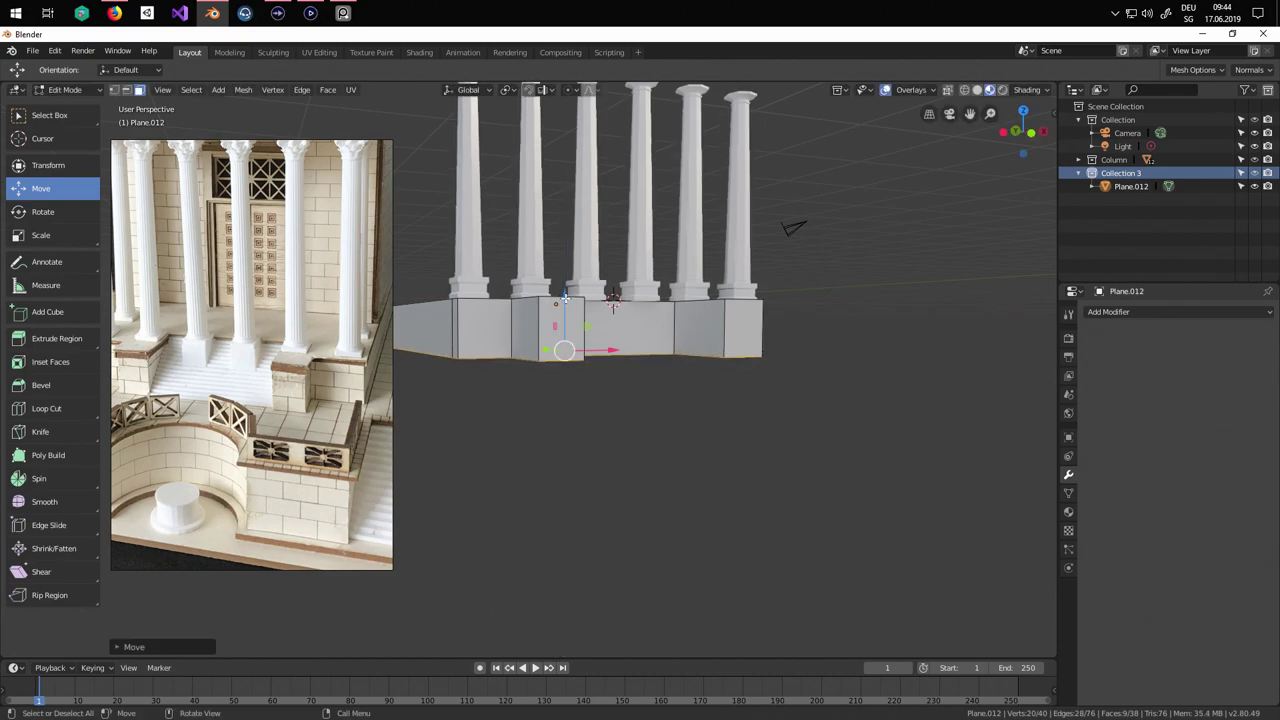
pyautogui.moveTo(790, 300); pyautogui.dragTo(772, 451, button='middle')
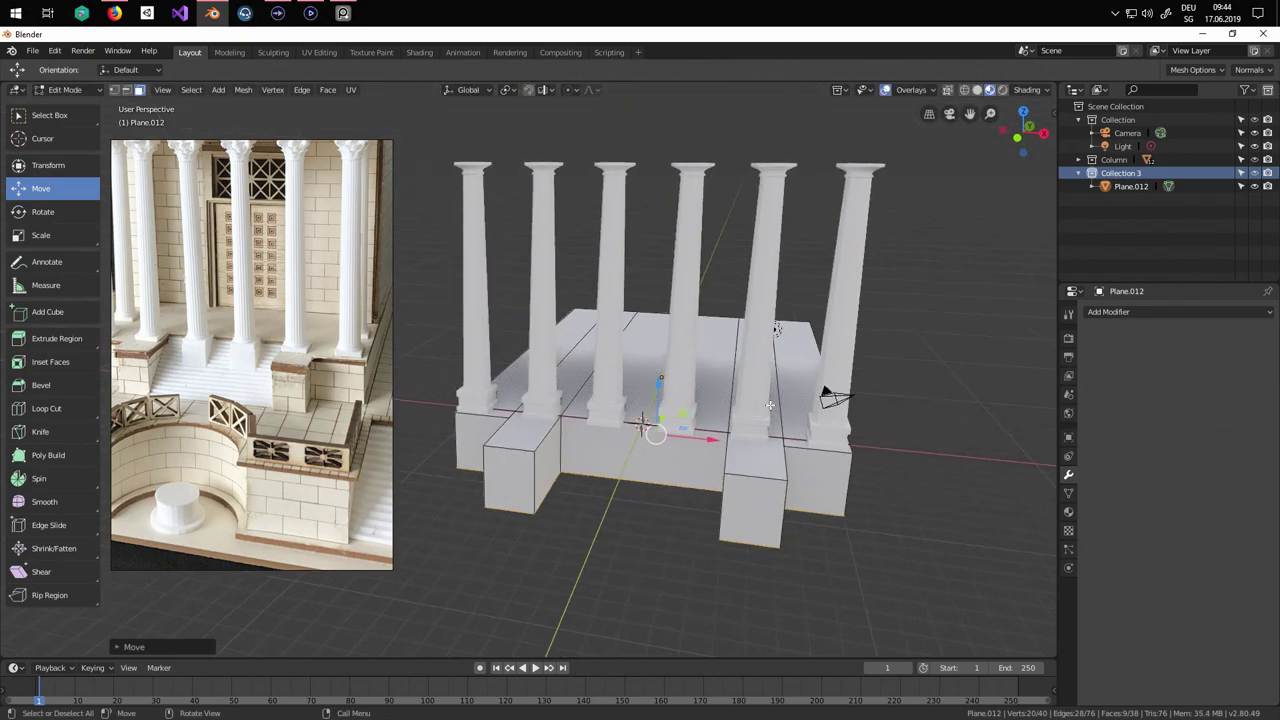
# Save the scene as Temple.blend in D:\Blender, overwriting the existing file.
pyautogui.click(33, 51)
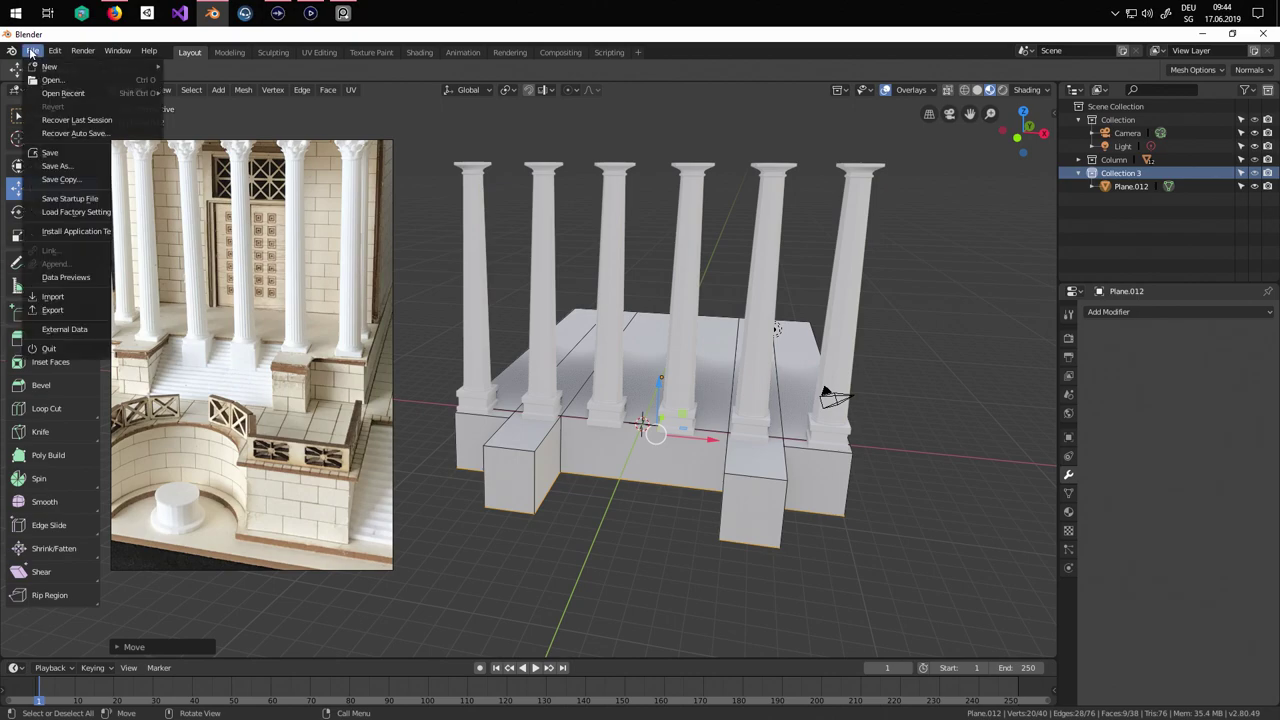
pyautogui.click(48, 152)
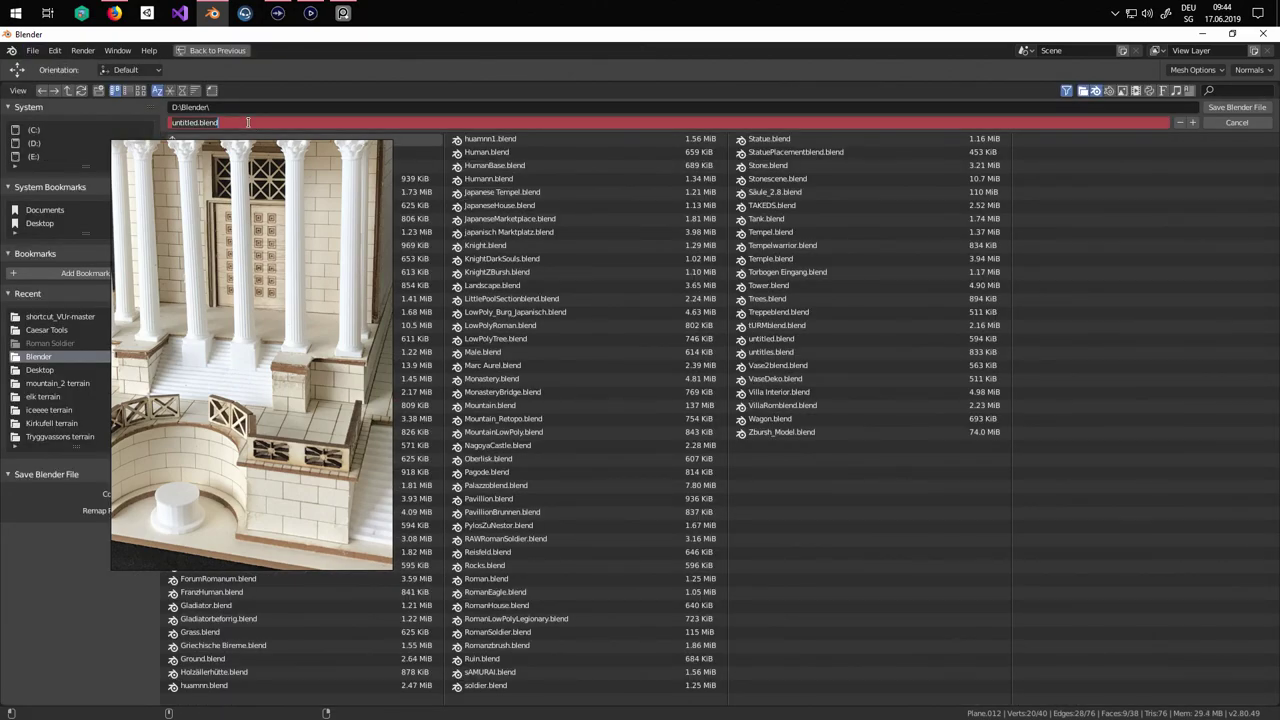
pyautogui.write('Temple')
pyautogui.press('Return')
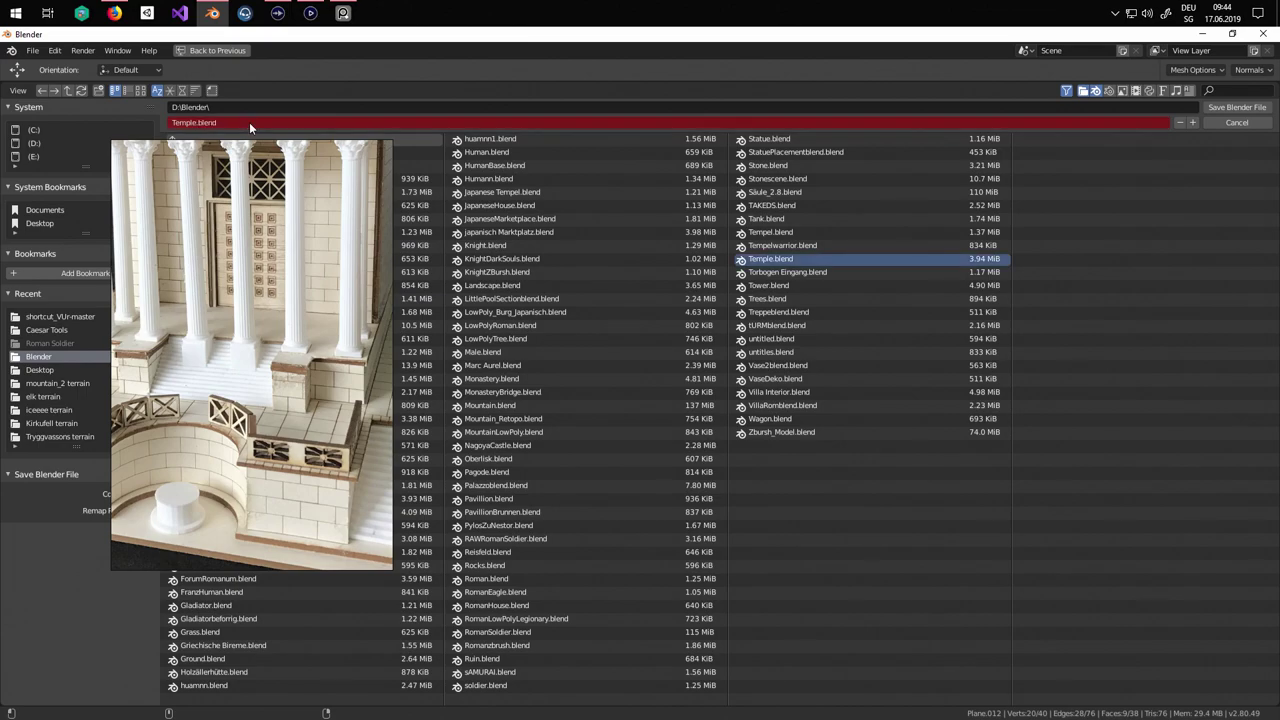
pyautogui.click(1238, 108)
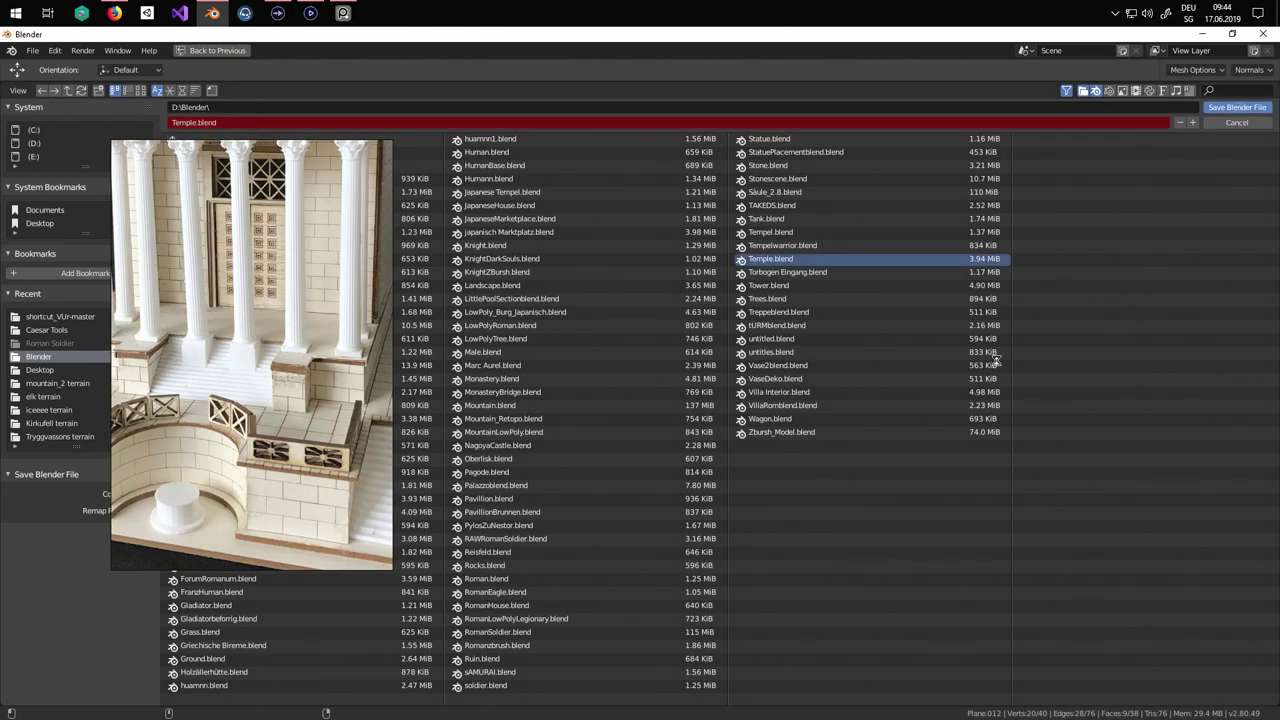
pyautogui.moveTo(816, 379); pyautogui.dragTo(650, 433, button='middle')
pyautogui.scroll(2, 675, 399)
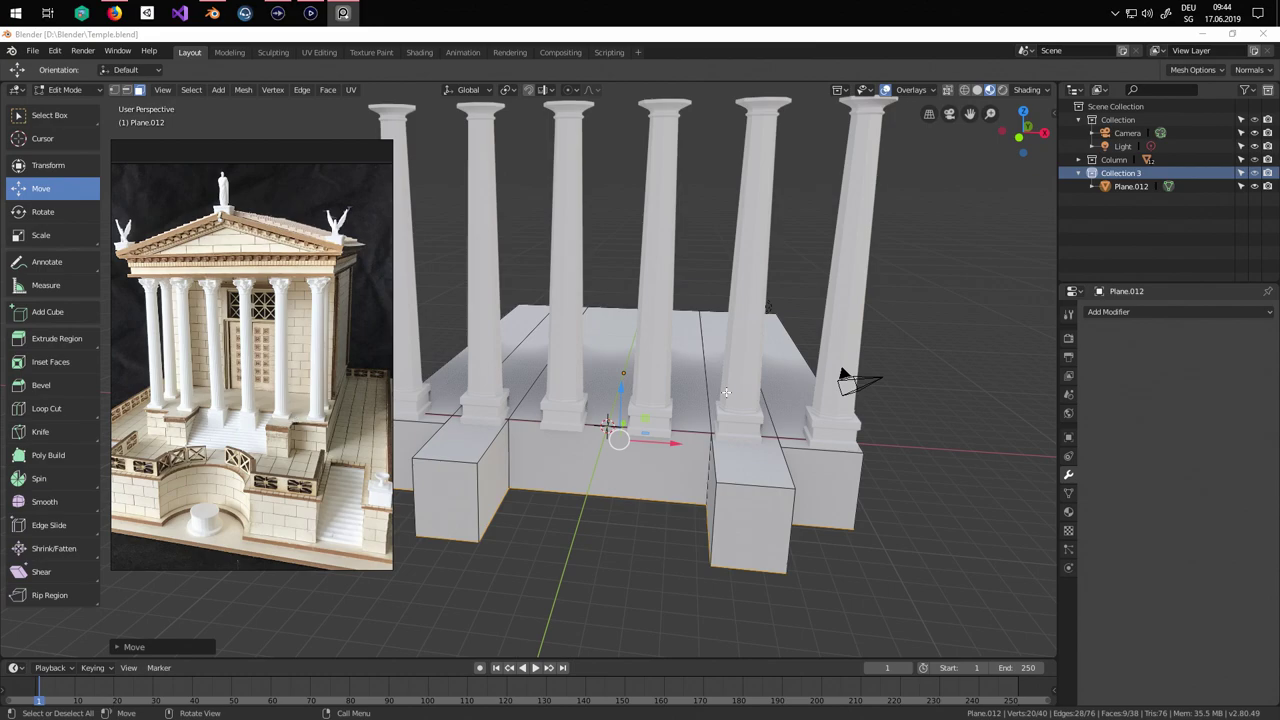
# Cut an edge loop across the podium's width and slide it forward to a short distance behind the column row.
pyautogui.moveTo(766, 371); pyautogui.dragTo(792, 416, button='middle')
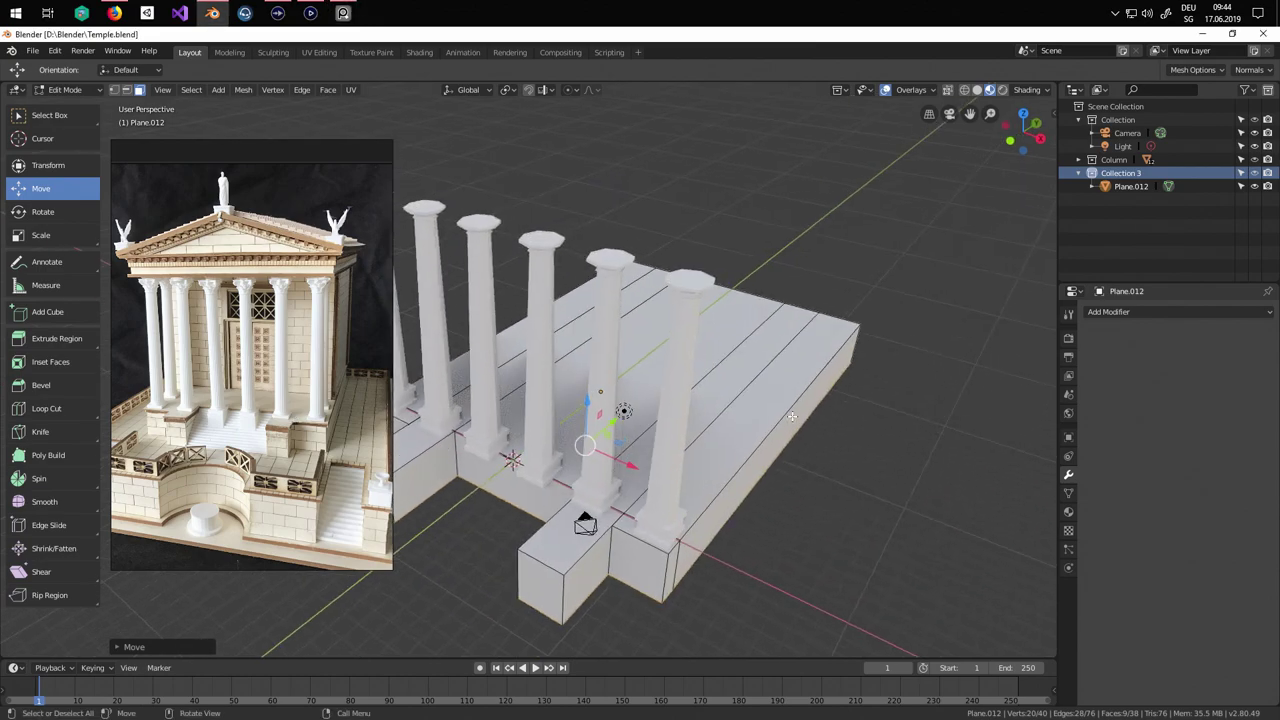
pyautogui.press('Tab')
pyautogui.scroll(-3, 808, 415)
pyautogui.press('KP_7')
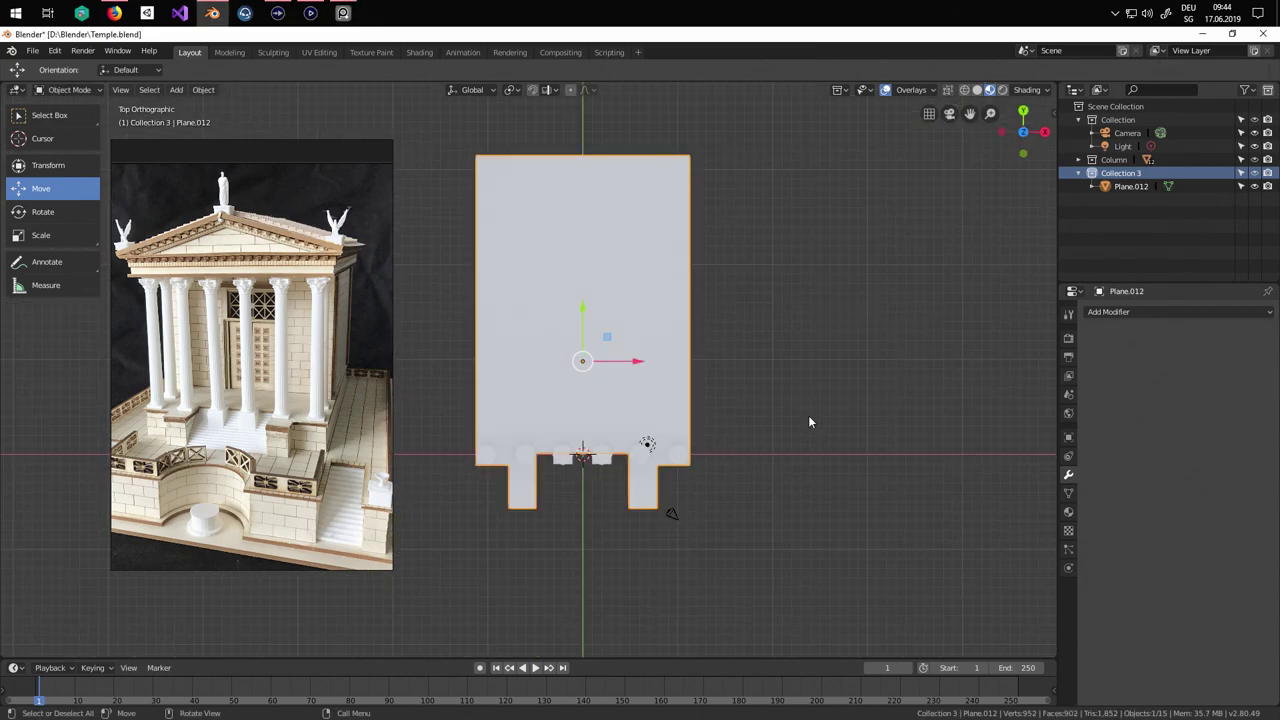
pyautogui.press('Tab')
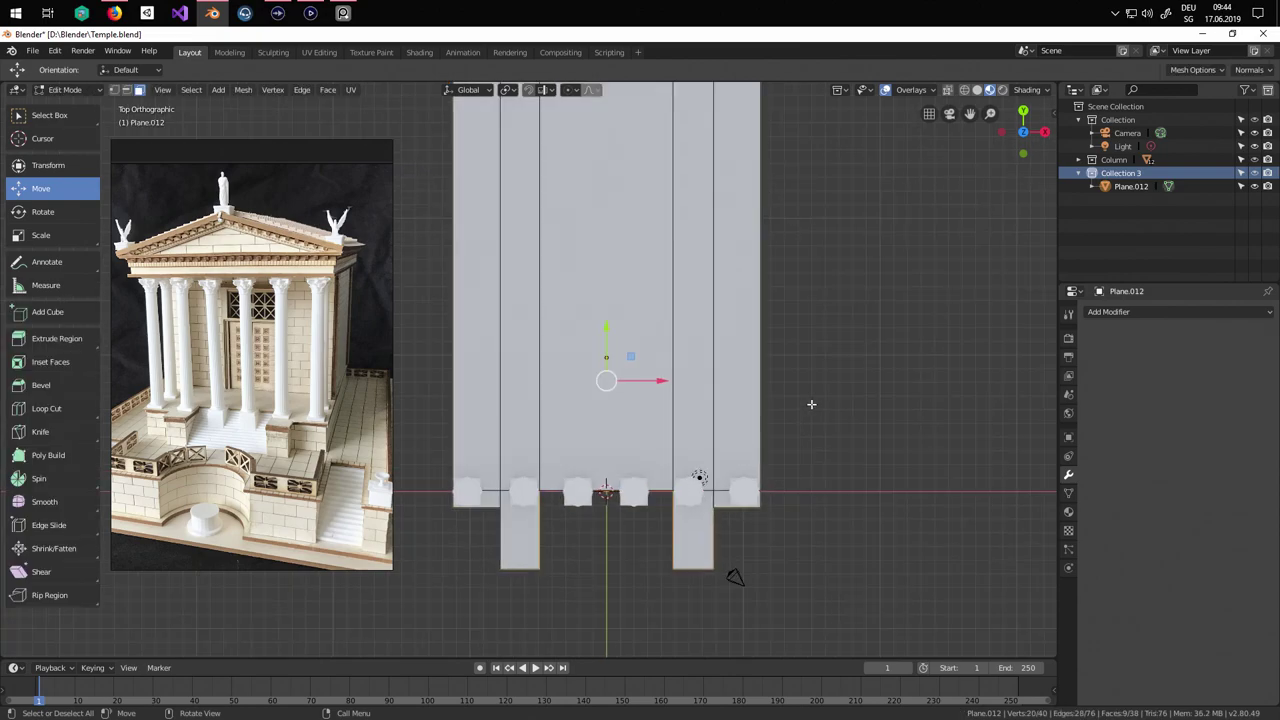
pyautogui.press('a')
pyautogui.hotkey('ctrl', 'r')
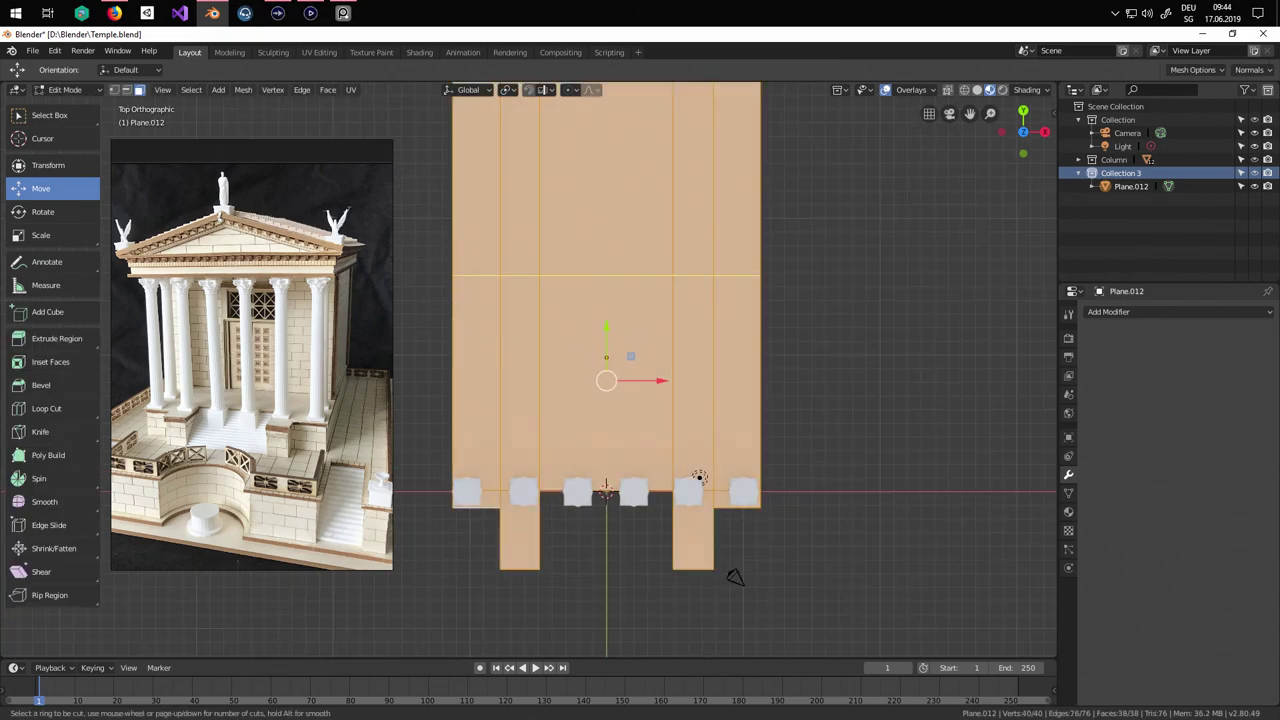
pyautogui.click(458, 290)
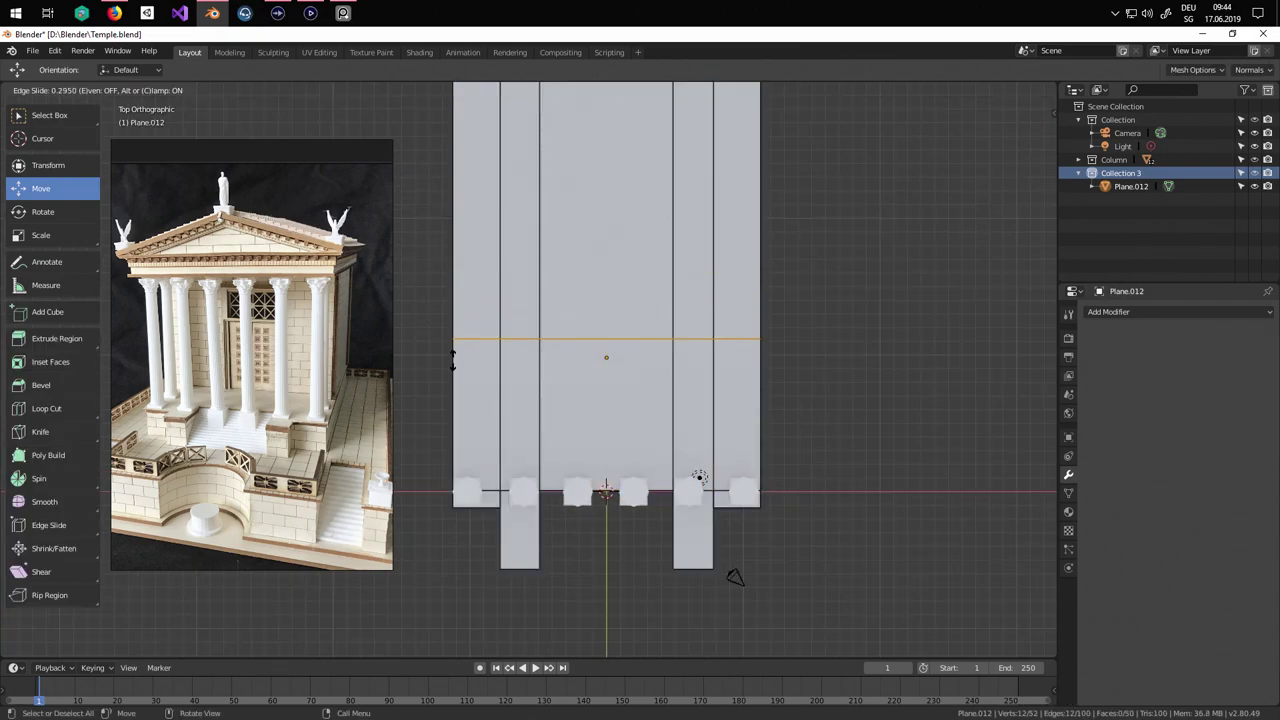
pyautogui.click(474, 414)
pyautogui.click(140, 91)
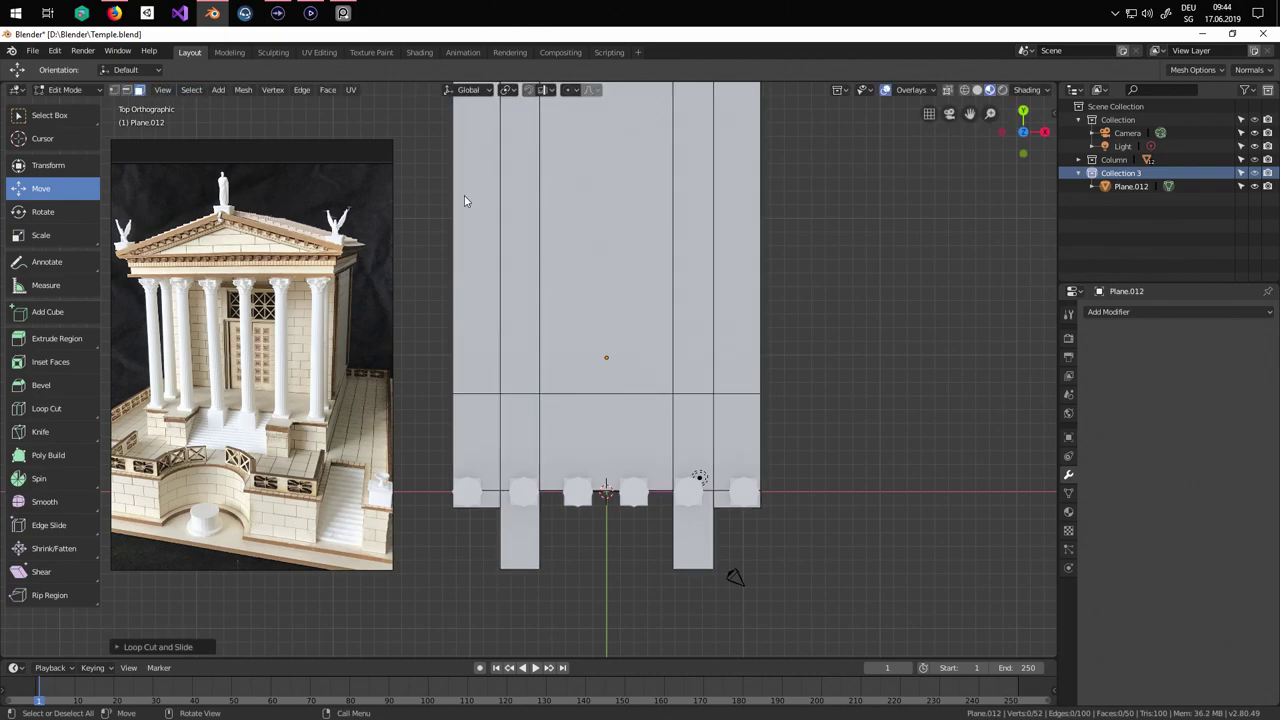
pyautogui.rightClick(717, 259)
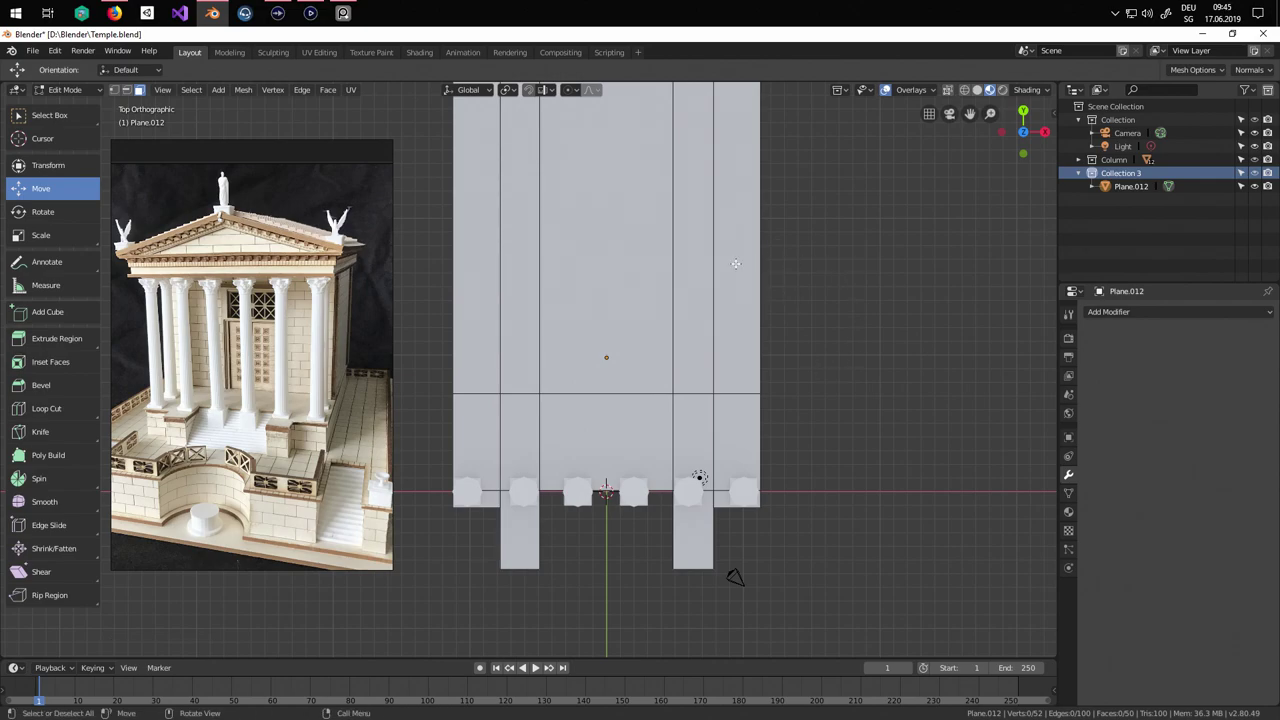
# Circle-select the podium's five top faces behind the new loop and dissolve them into a single face.
pyautogui.press('c')
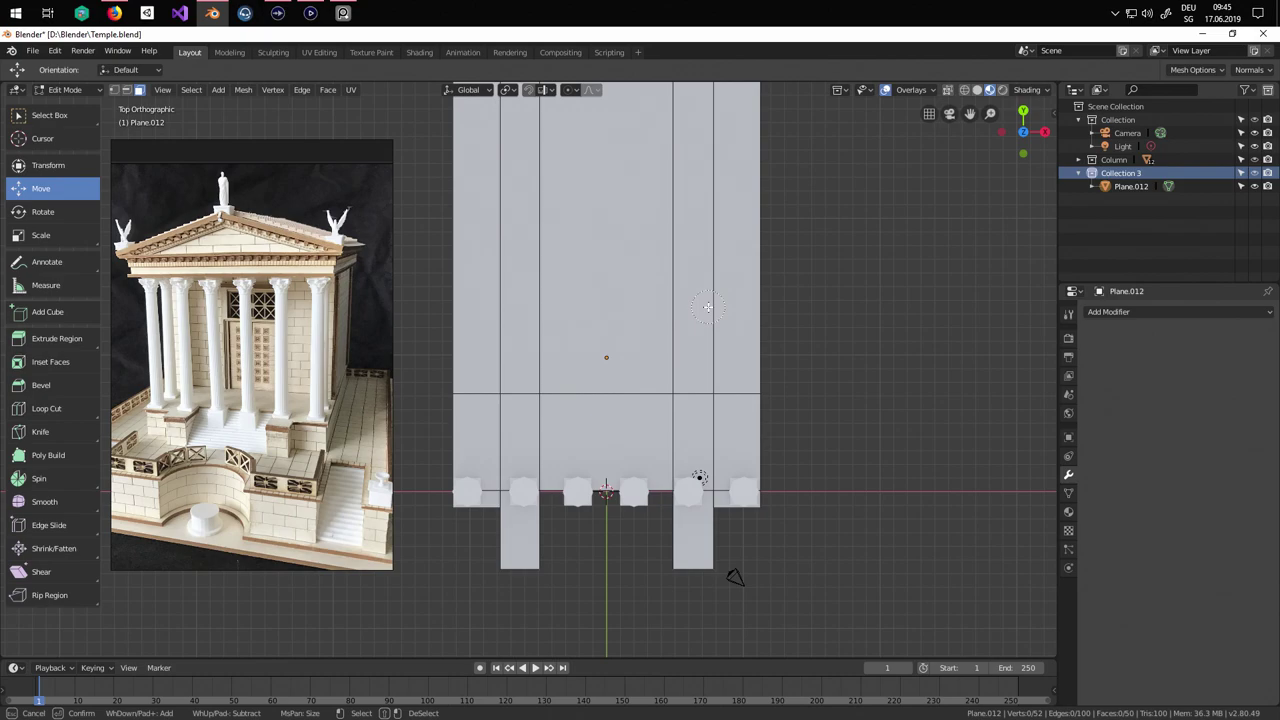
pyautogui.moveTo(702, 296); pyautogui.dragTo(459, 295)
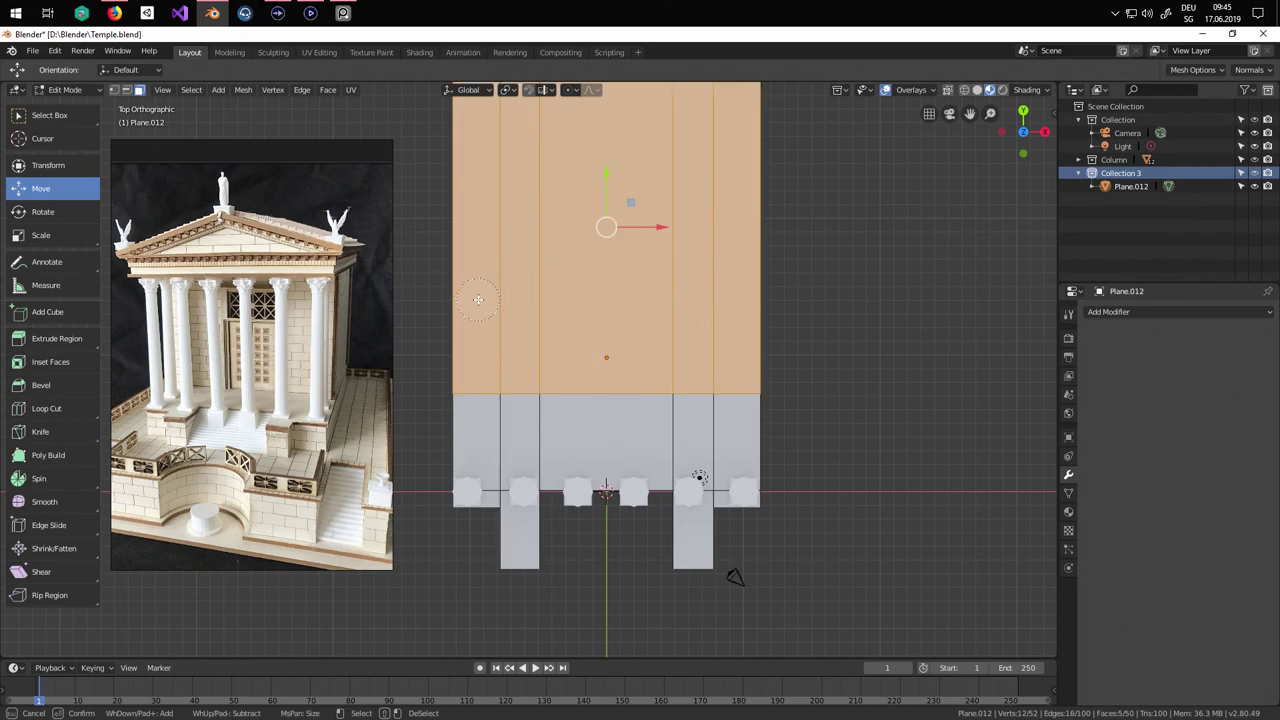
pyautogui.rightClick(783, 268)
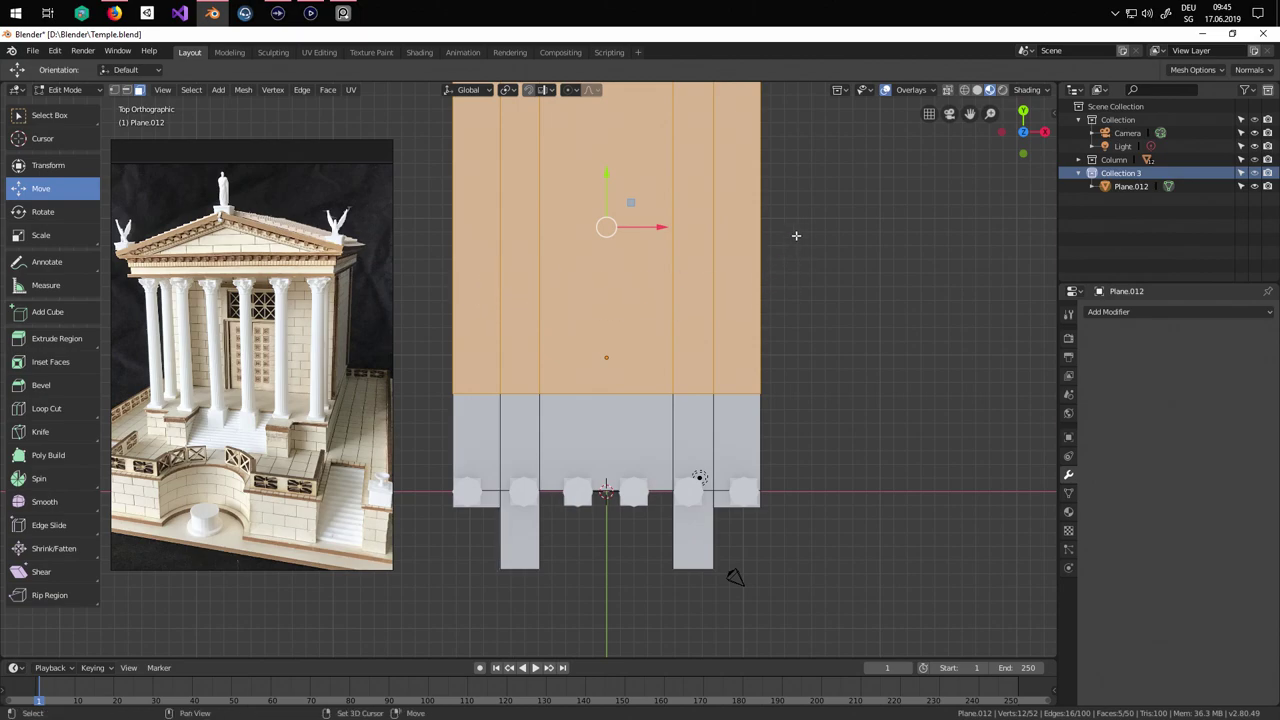
pyautogui.keyDown('shift'); pyautogui.moveTo(796, 247); pyautogui.dragTo(791, 290, button='middle'); pyautogui.keyUp('shift')
pyautogui.press('x')
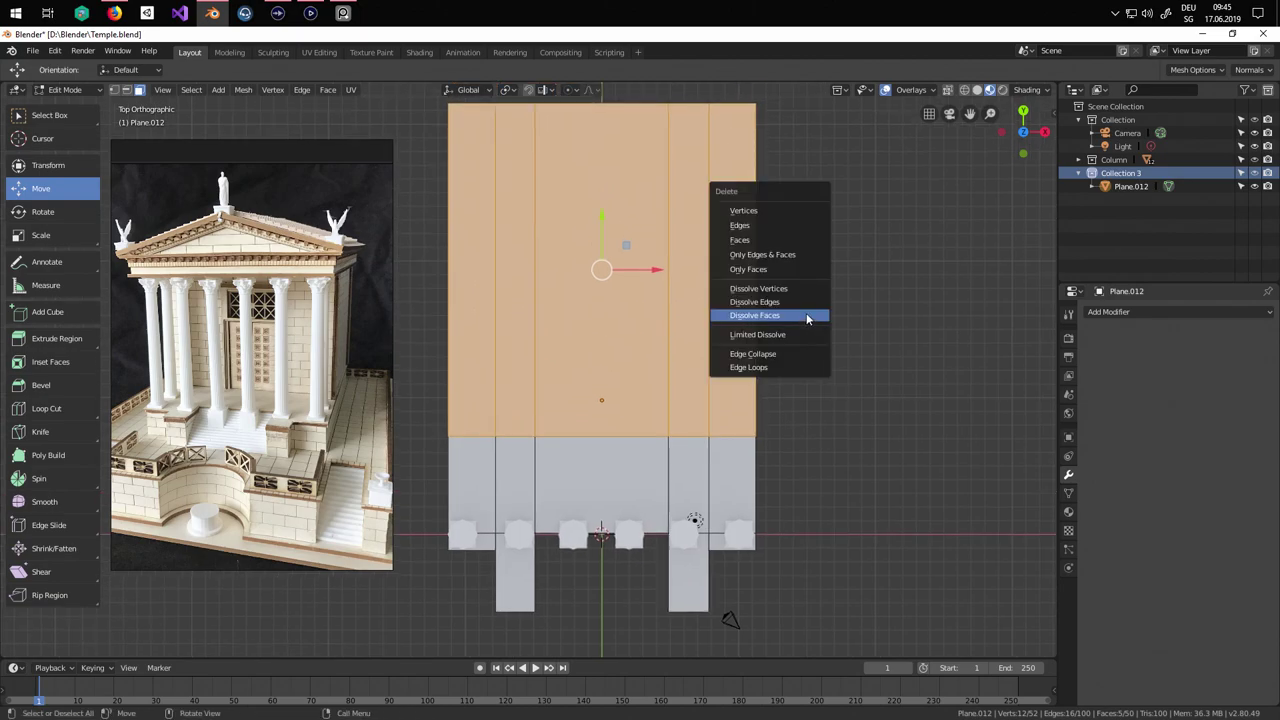
pyautogui.click(807, 317)
# Duplicate the merged rear top face in place, raise it slightly along Z and separate it into its own object.
pyautogui.moveTo(806, 318); pyautogui.dragTo(706, 391, button='middle')
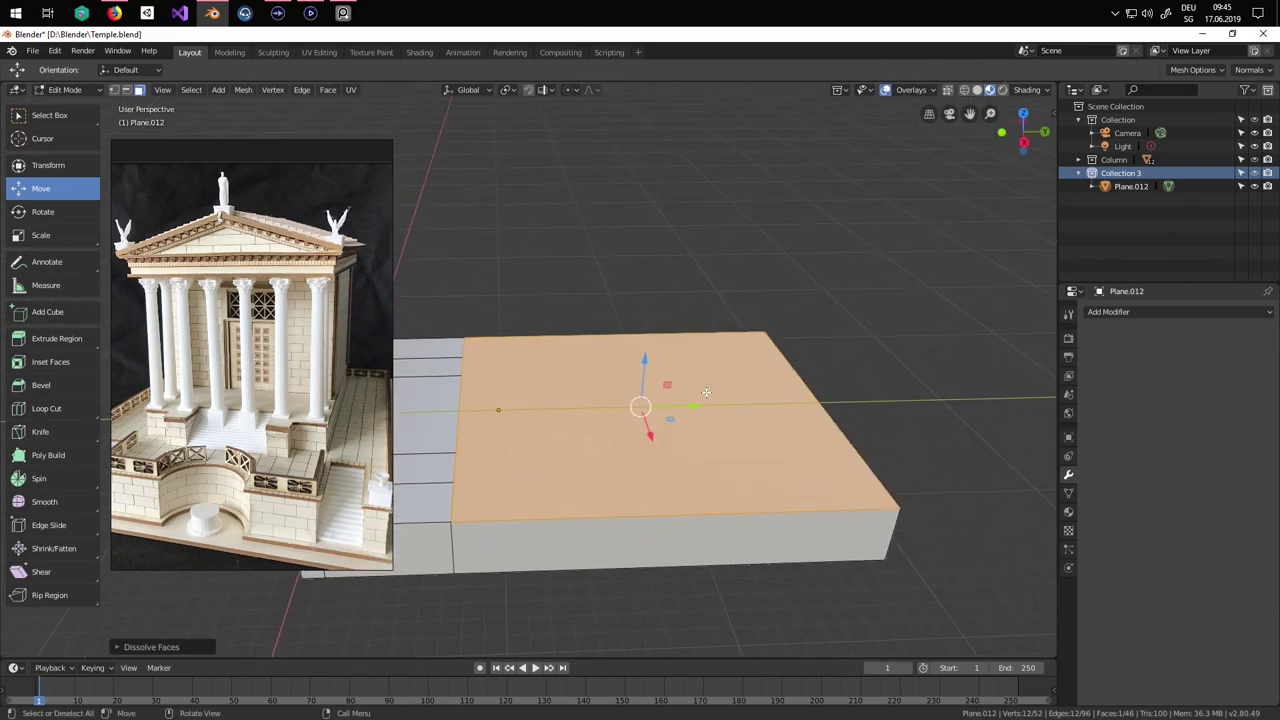
pyautogui.hotkey('shift', 'd')
pyautogui.rightClick(702, 392)
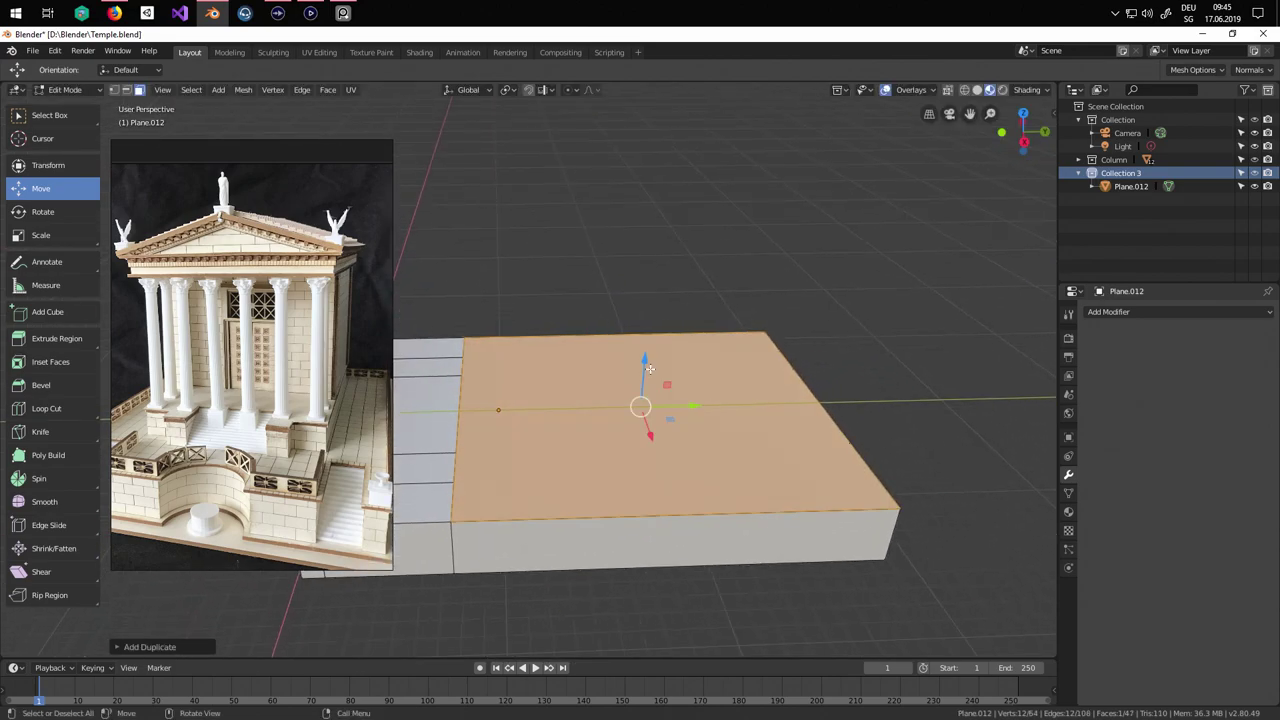
pyautogui.moveTo(650, 369); pyautogui.dragTo(651, 348)
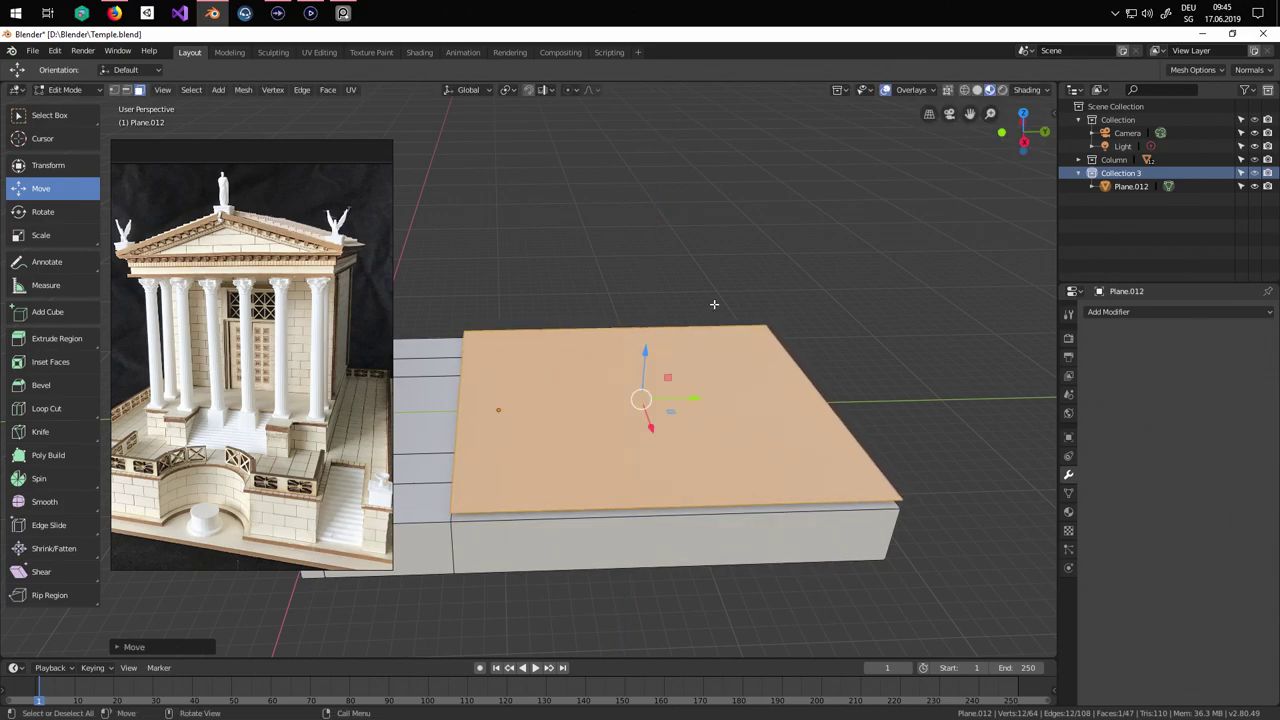
pyautogui.press('p')
pyautogui.click(715, 308)
pyautogui.moveTo(503, 409); pyautogui.dragTo(586, 343, button='middle')
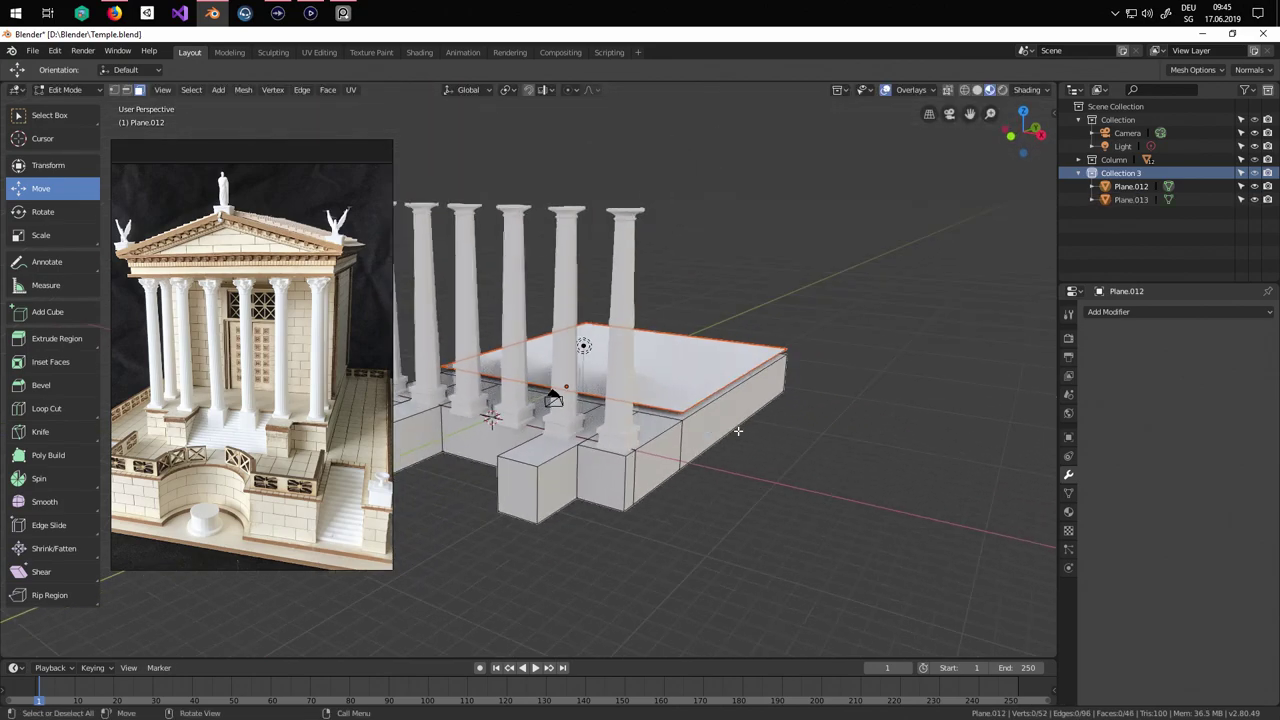
# Open the separated rear plane for editing and lower all of it along Z onto the podium's top surface.
pyautogui.press('Tab')
pyautogui.press('Tab')
pyautogui.press('Tab')
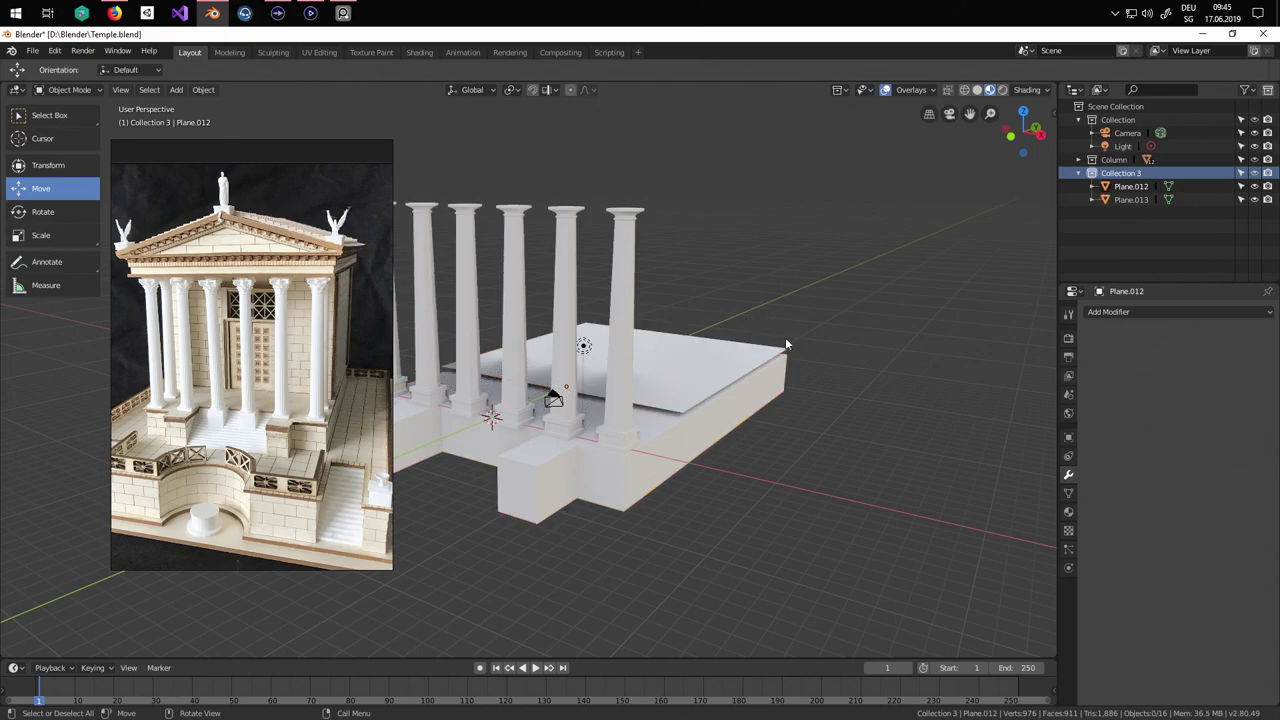
pyautogui.moveTo(785, 337); pyautogui.dragTo(731, 366, button='middle')
pyautogui.click(668, 407)
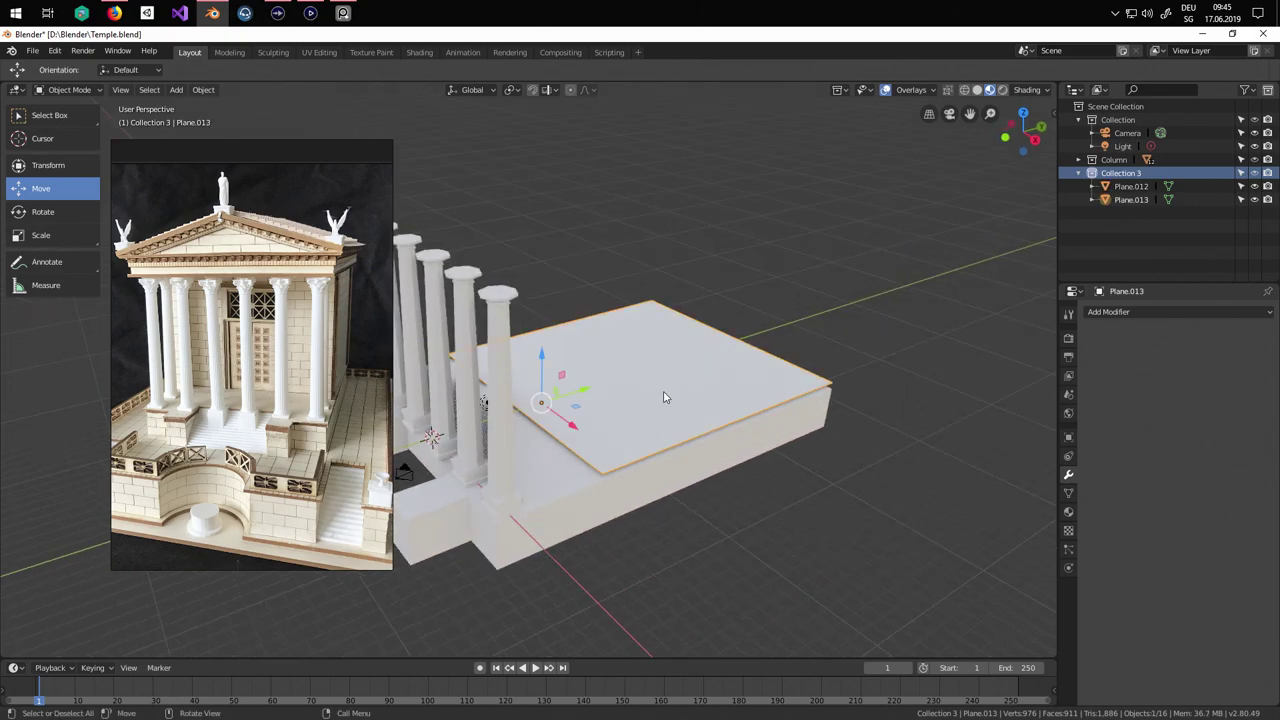
pyautogui.press('Tab')
pyautogui.press('KP_1')
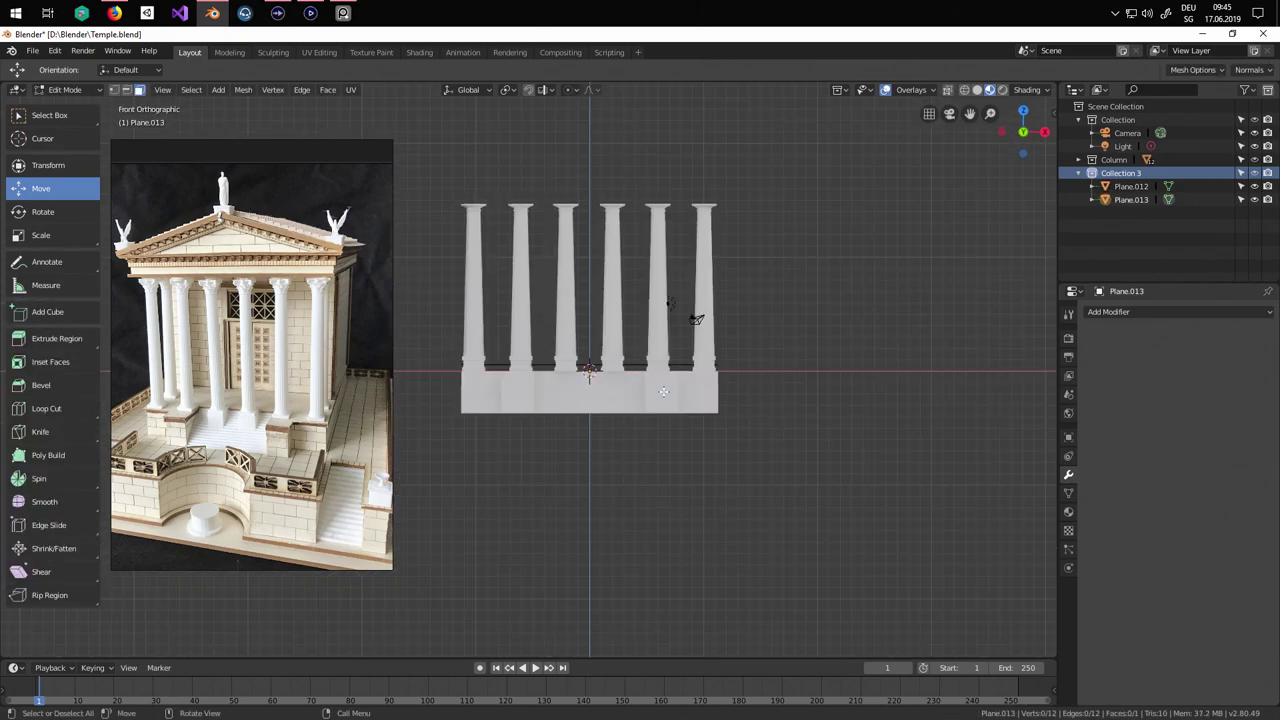
pyautogui.press('a')
pyautogui.scroll(2, 650, 389)
pyautogui.moveTo(614, 308); pyautogui.dragTo(616, 320)
pyautogui.keyDown('shift'); pyautogui.moveTo(616, 320); pyautogui.dragTo(634, 436, button='middle'); pyautogui.keyUp('shift')
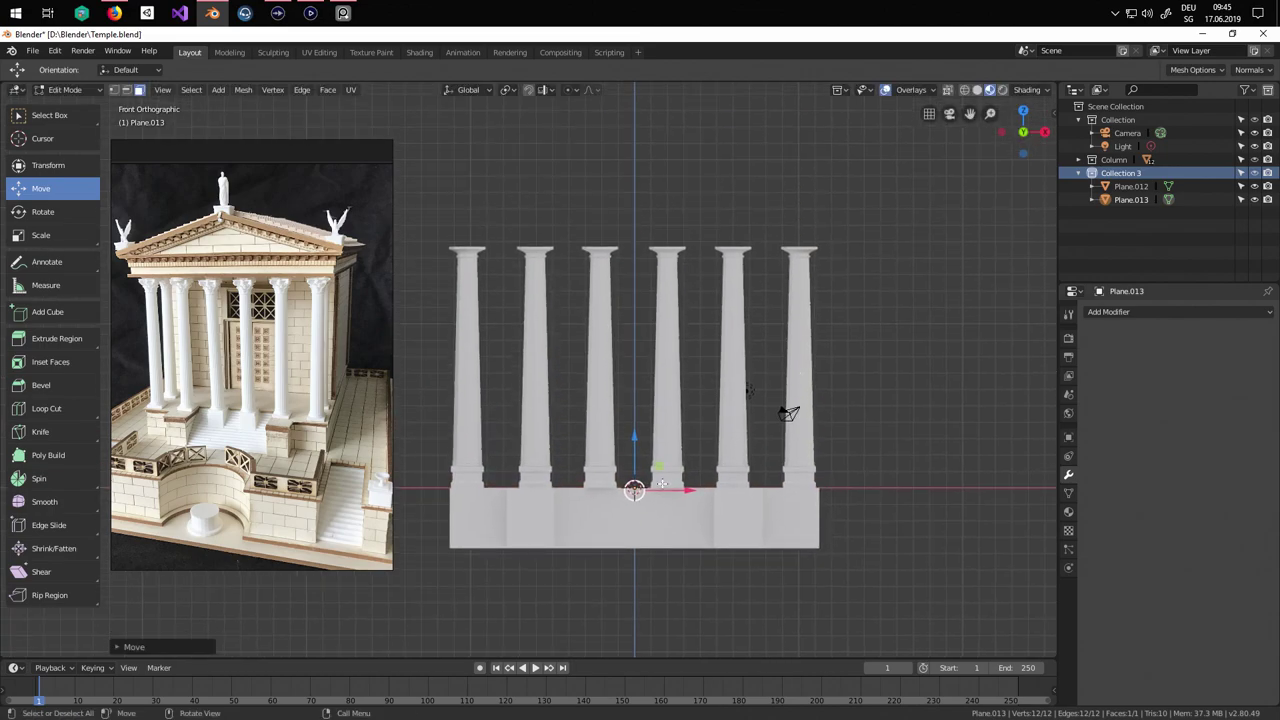
# Extrude the rear plane upward about 14.83 m to the tops of the columns to form the temple's main block.
pyautogui.press('e')
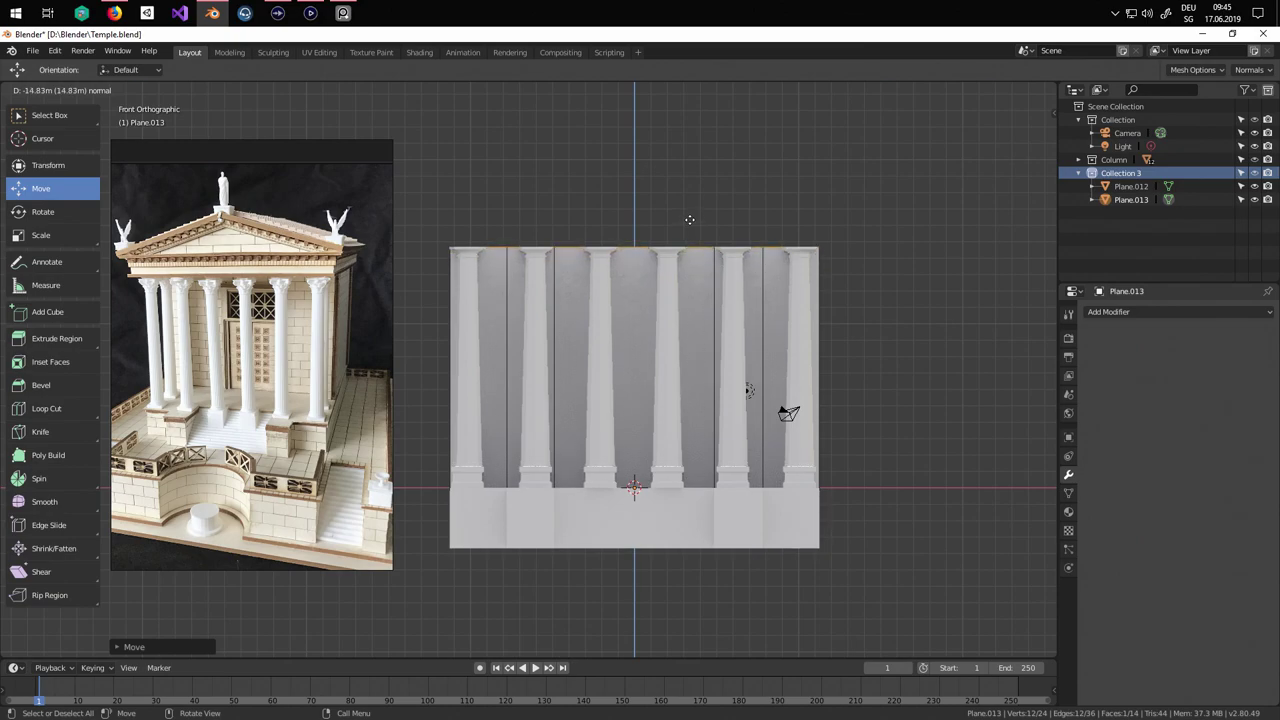
pyautogui.click(689, 219)
pyautogui.moveTo(689, 219); pyautogui.dragTo(574, 412, button='middle')
pyautogui.scroll(4, 640, 395)
pyautogui.moveTo(705, 375); pyautogui.dragTo(676, 393, button='middle')
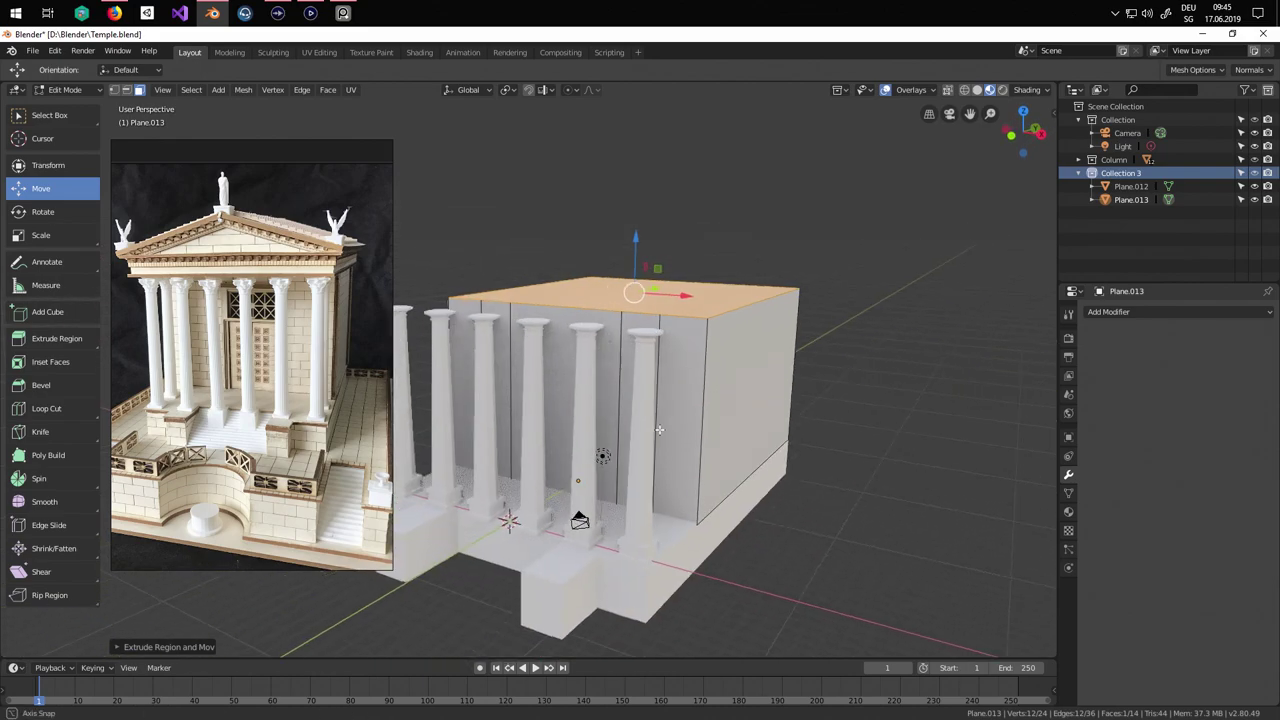
pyautogui.press('Tab')
pyautogui.moveTo(771, 502); pyautogui.dragTo(784, 518, button='middle')
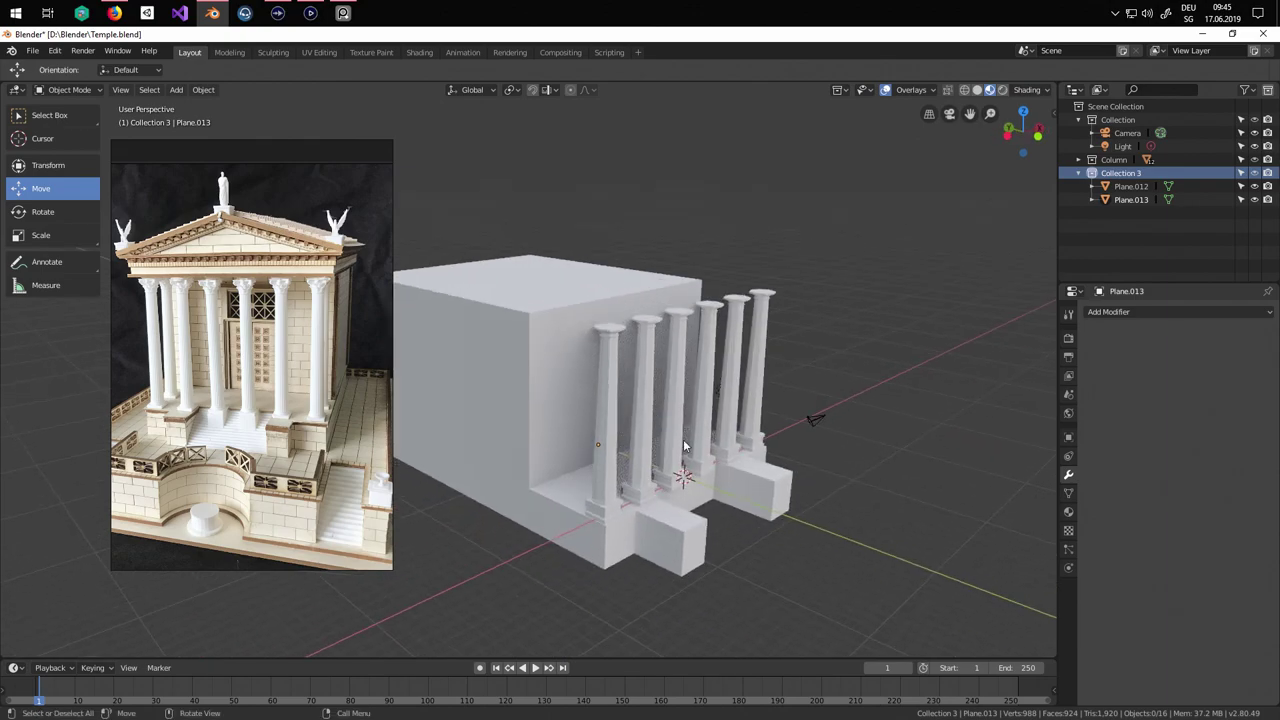
pyautogui.moveTo(686, 447); pyautogui.dragTo(646, 523, button='middle')
# In the podium mesh, select the five top faces between the main block and the column row and dissolve them into one face.
pyautogui.press('Tab')
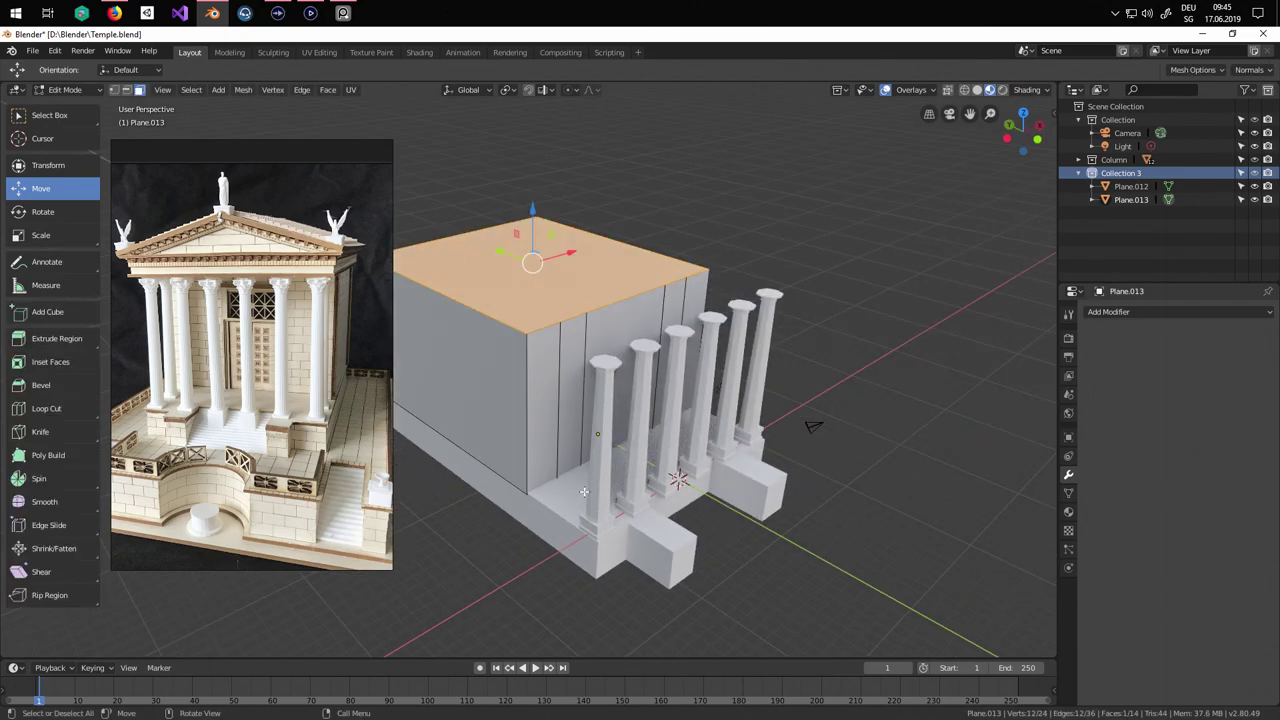
pyautogui.press('Tab')
pyautogui.click(573, 494)
pyautogui.press('Tab')
pyautogui.scroll(3, 700, 516)
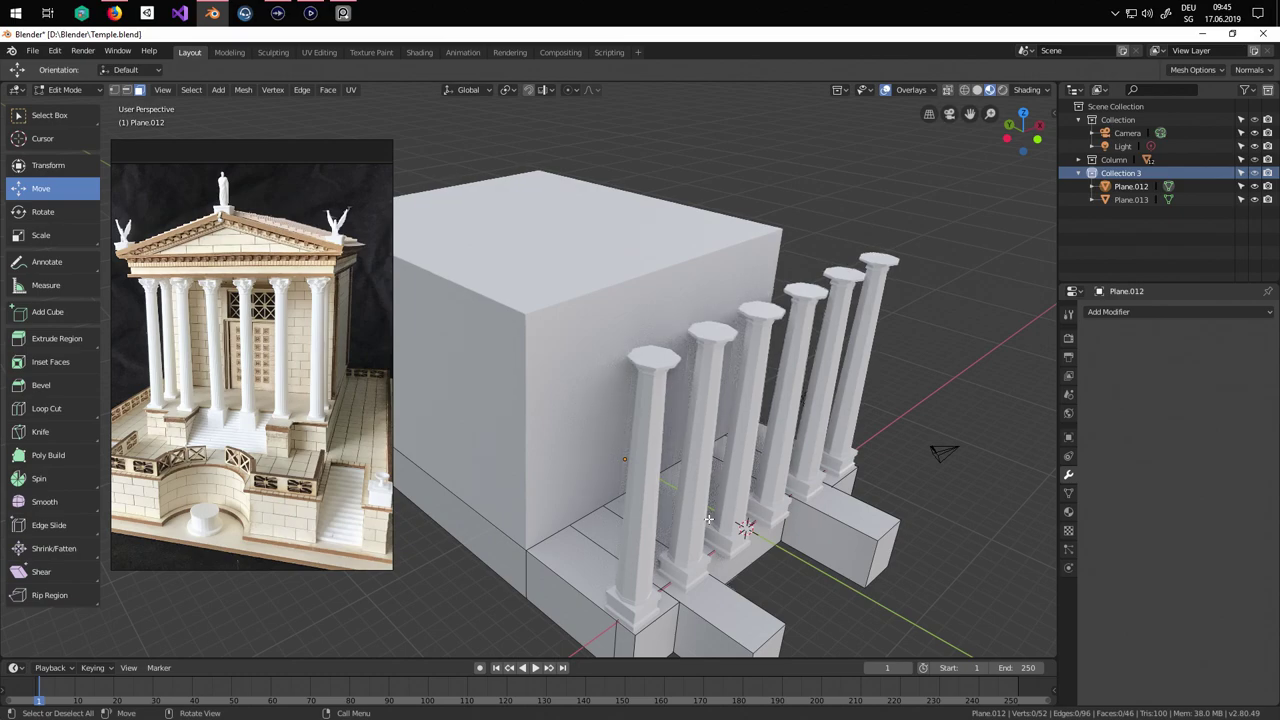
pyautogui.moveTo(708, 519); pyautogui.dragTo(806, 513, button='middle')
pyautogui.press('c')
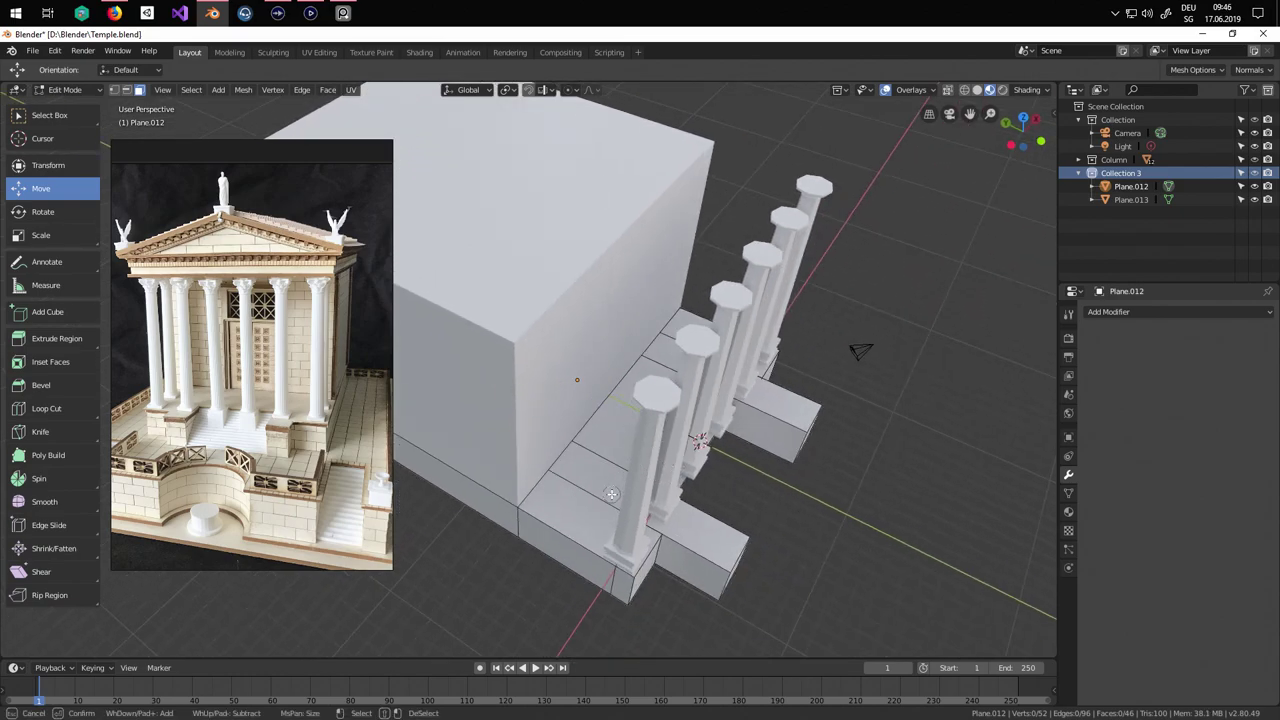
pyautogui.moveTo(579, 526)
pyautogui.mouseDown()
pyautogui.moveTo(646, 429)
pyautogui.moveTo(651, 391)
pyautogui.mouseUp()
pyautogui.rightClick(651, 391)
pyautogui.moveTo(651, 391)
pyautogui.mouseDown(button='middle')
pyautogui.moveTo(683, 508)
pyautogui.moveTo(628, 558)
pyautogui.mouseUp(button='middle')
pyautogui.press('c')
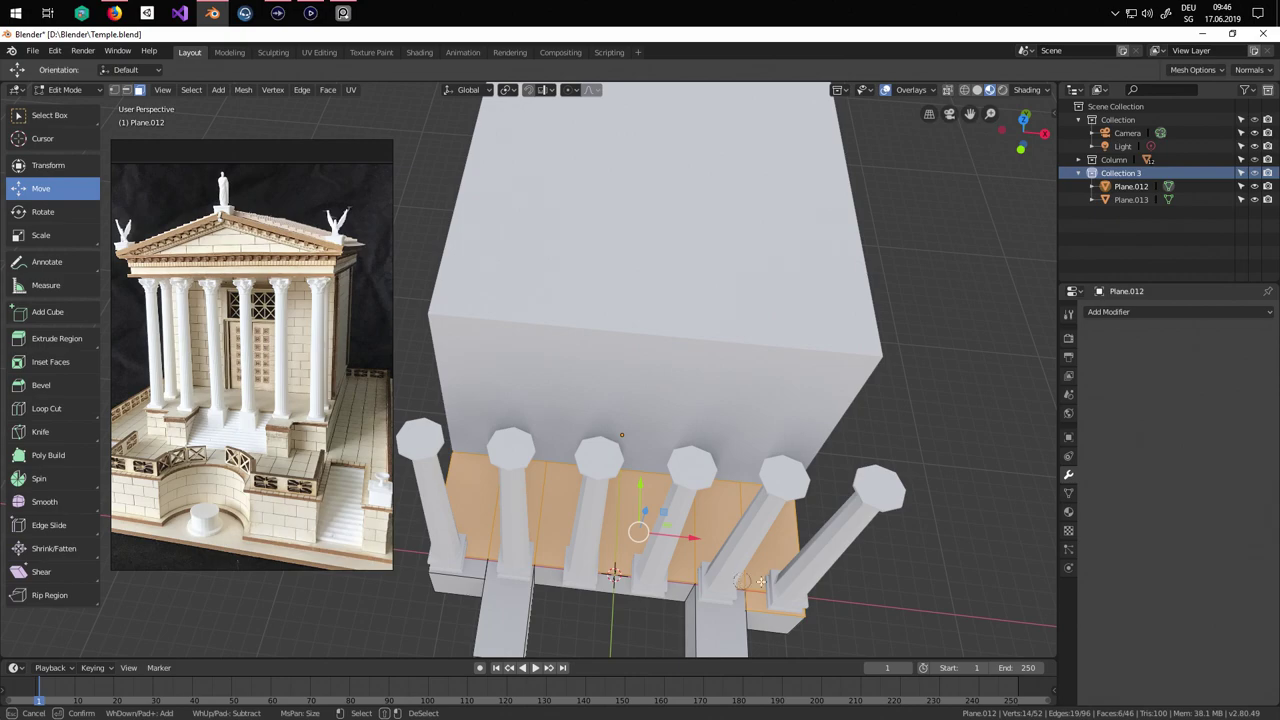
pyautogui.rightClick(760, 584)
pyautogui.keyDown('shift'); pyautogui.click(759, 601); pyautogui.keyUp('shift')
pyautogui.moveTo(758, 600); pyautogui.dragTo(802, 355, button='middle')
pyautogui.press('x')
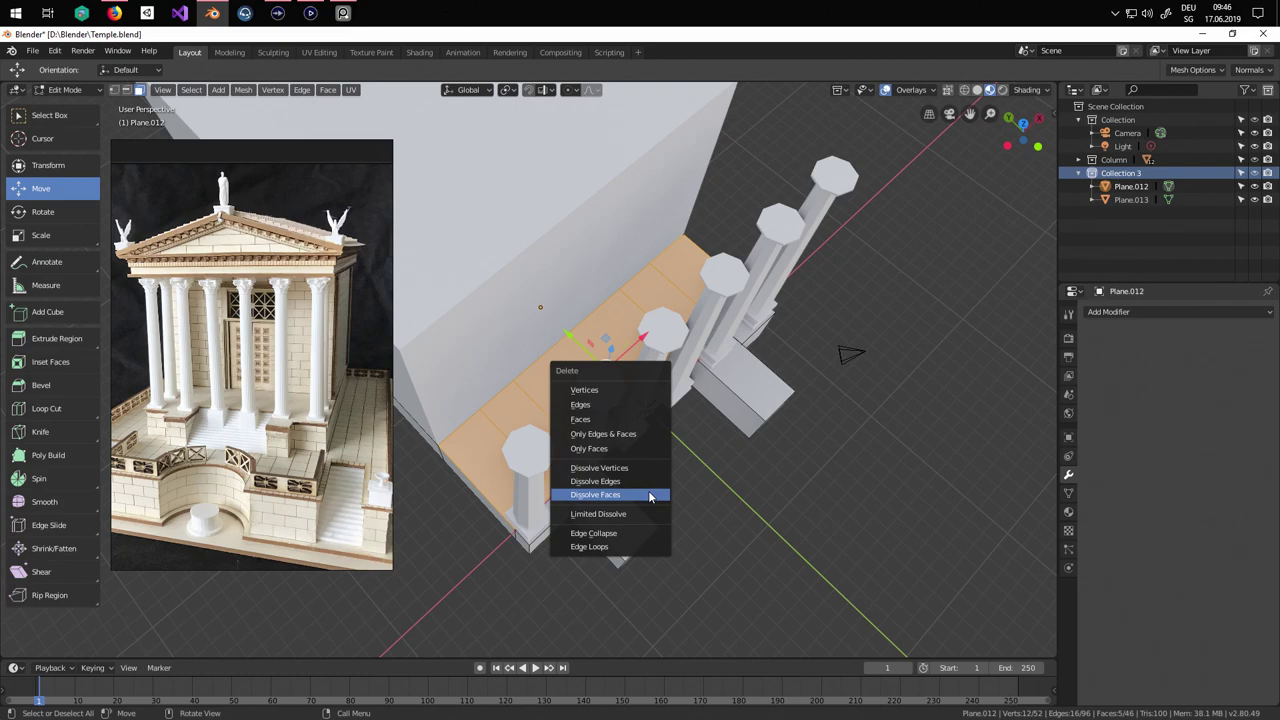
pyautogui.click(649, 497)
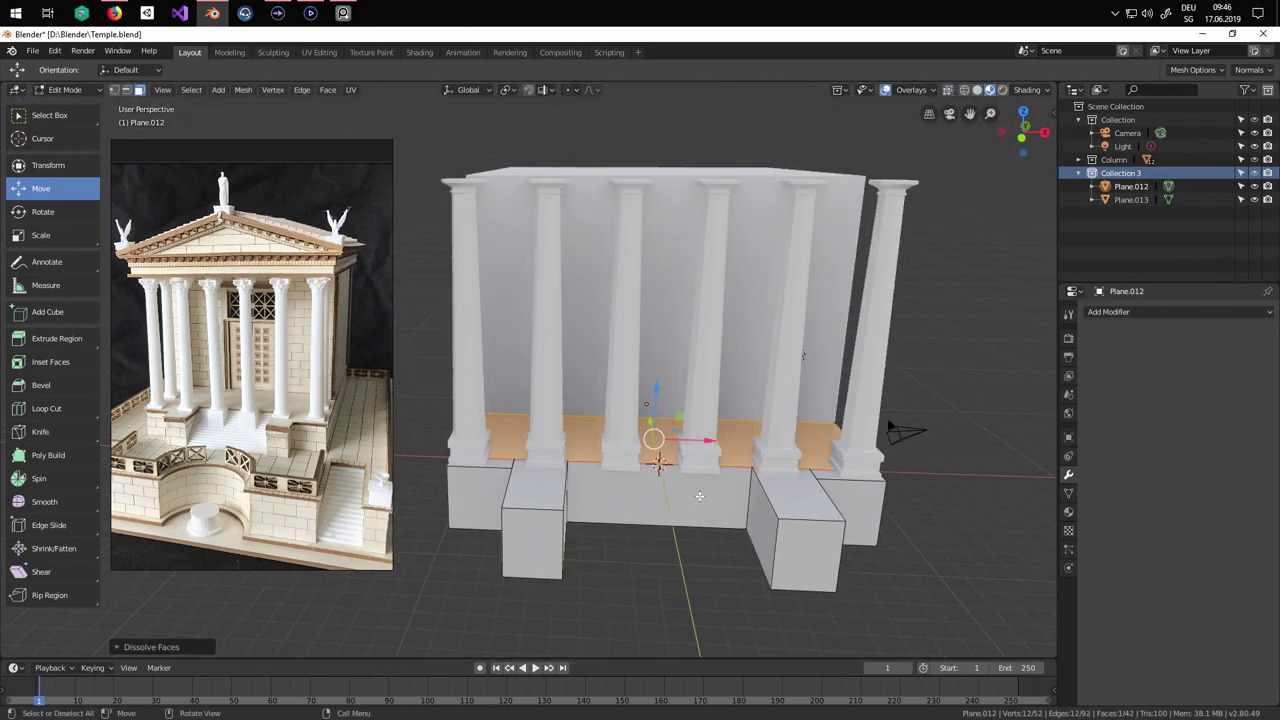
# Duplicate the merged porch floor face, raise the copy along Z to the column tops and separate it into its own object.
pyautogui.hotkey('shift', 'd')
pyautogui.rightClick(699, 496)
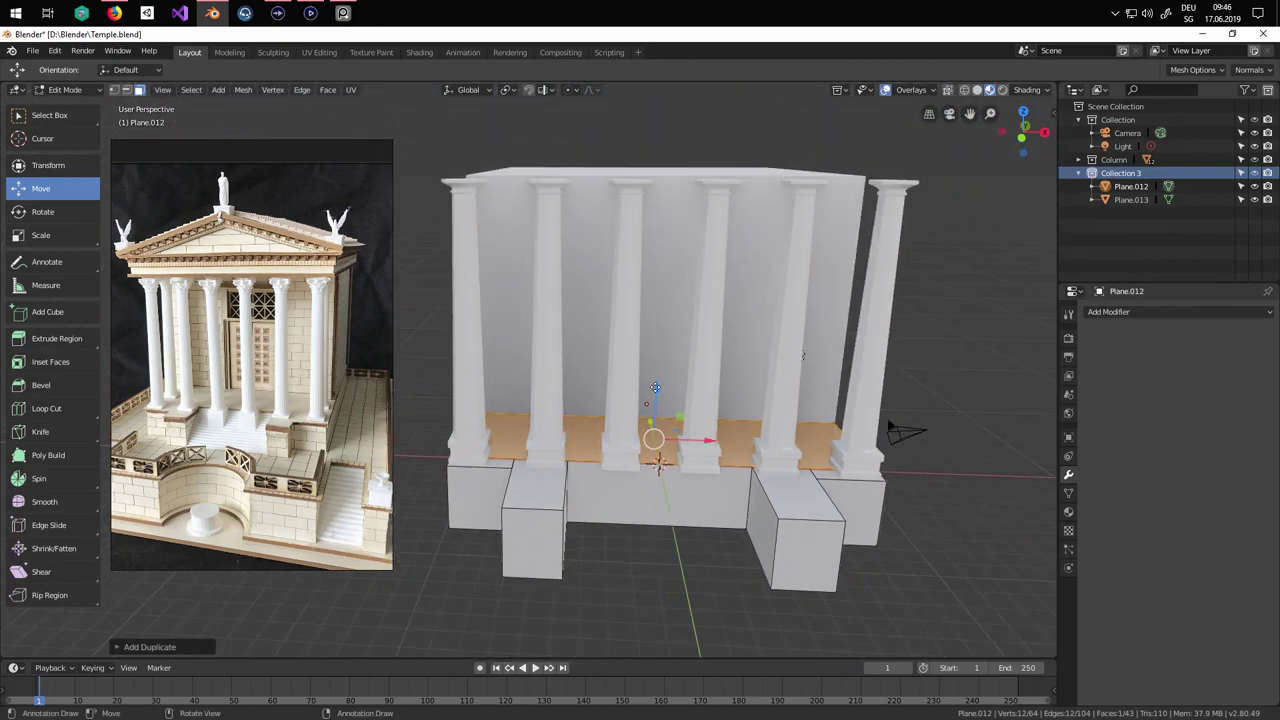
pyautogui.moveTo(655, 388); pyautogui.dragTo(663, 126)
pyautogui.moveTo(663, 126); pyautogui.dragTo(564, 233, button='middle')
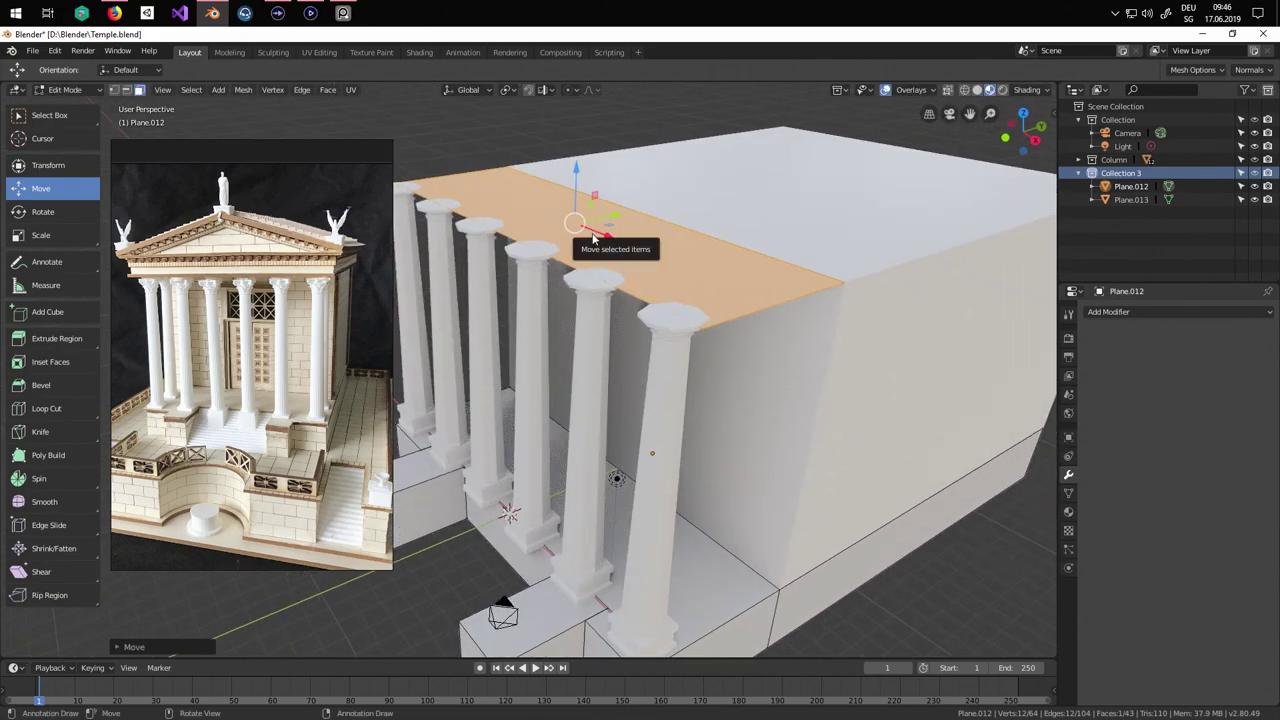
pyautogui.press('p')
pyautogui.click(593, 236)
pyautogui.press('Tab')
pyautogui.press('Tab')
pyautogui.press('Tab')
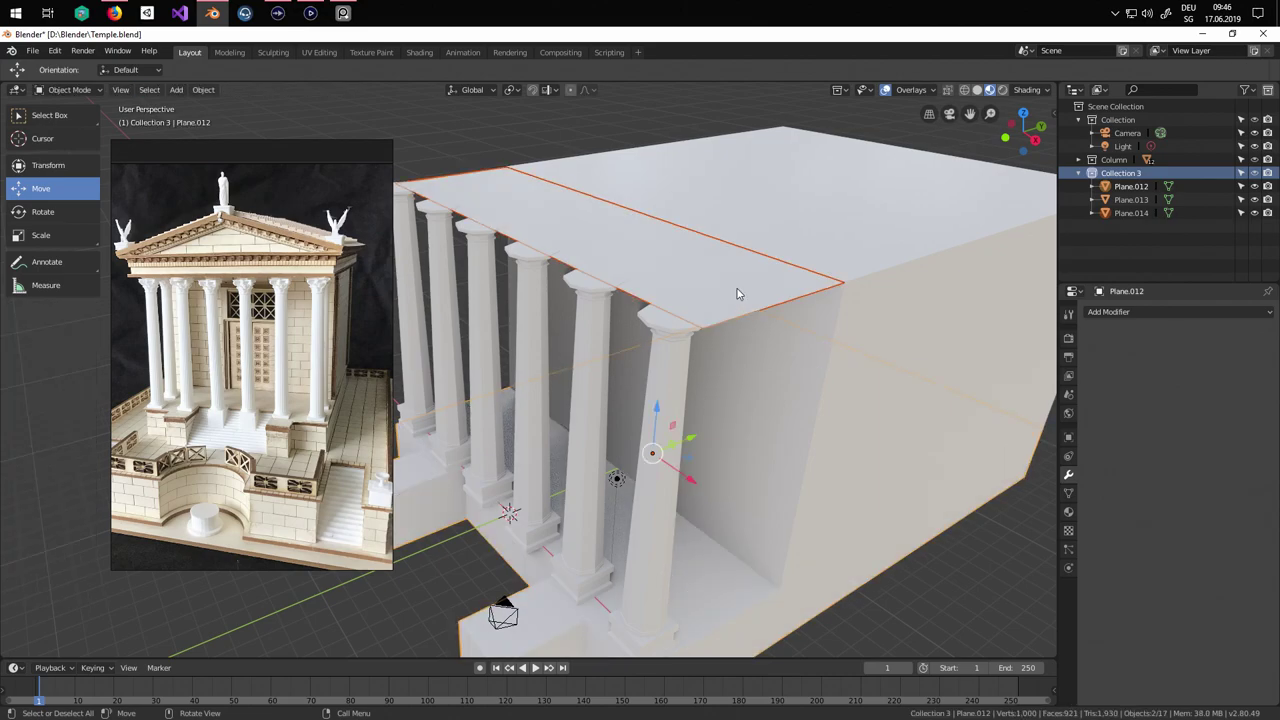
# Shift the separated porch roof plane forward along Y over the column capitals and fine-tune its height along Z.
pyautogui.click(739, 300)
pyautogui.moveTo(695, 440); pyautogui.dragTo(676, 446)
pyautogui.moveTo(682, 442); pyautogui.dragTo(568, 493, button='middle')
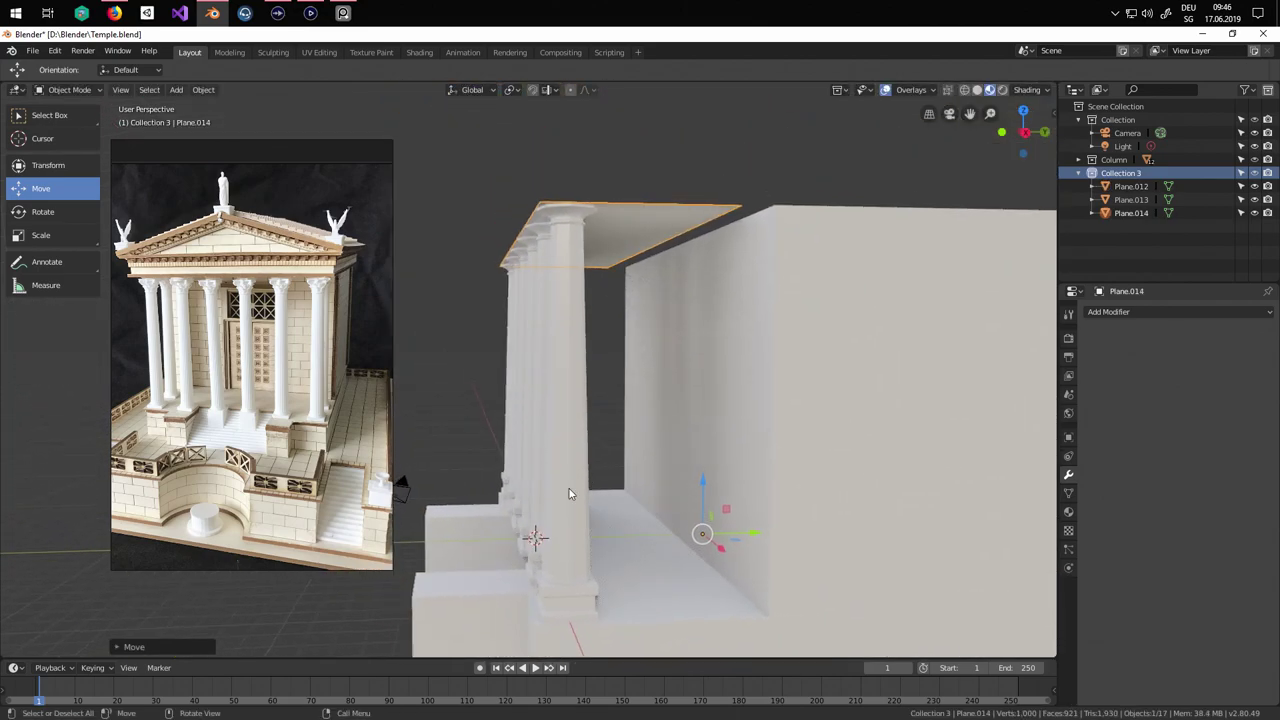
pyautogui.moveTo(700, 482); pyautogui.dragTo(699, 475)
pyautogui.moveTo(727, 421); pyautogui.dragTo(709, 431, button='middle')
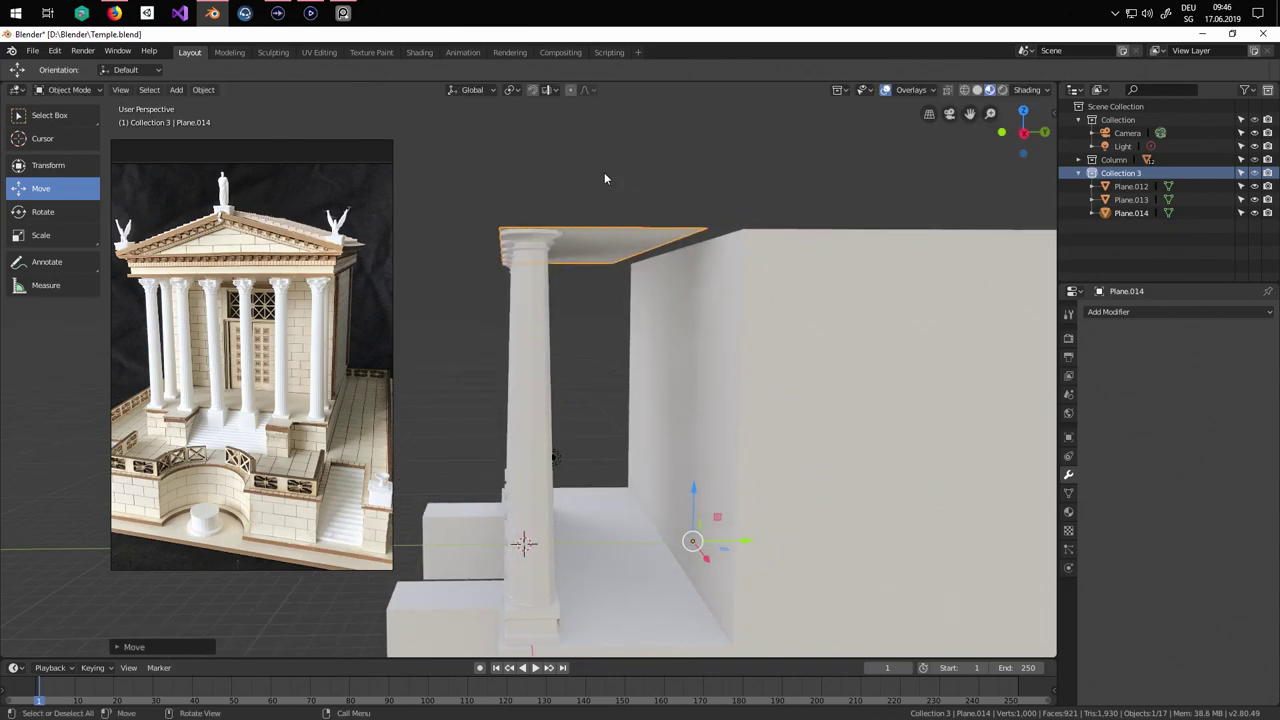
# Set the porch roof plane's origin to its geometry.
pyautogui.click(219, 90)
pyautogui.moveTo(250, 119)
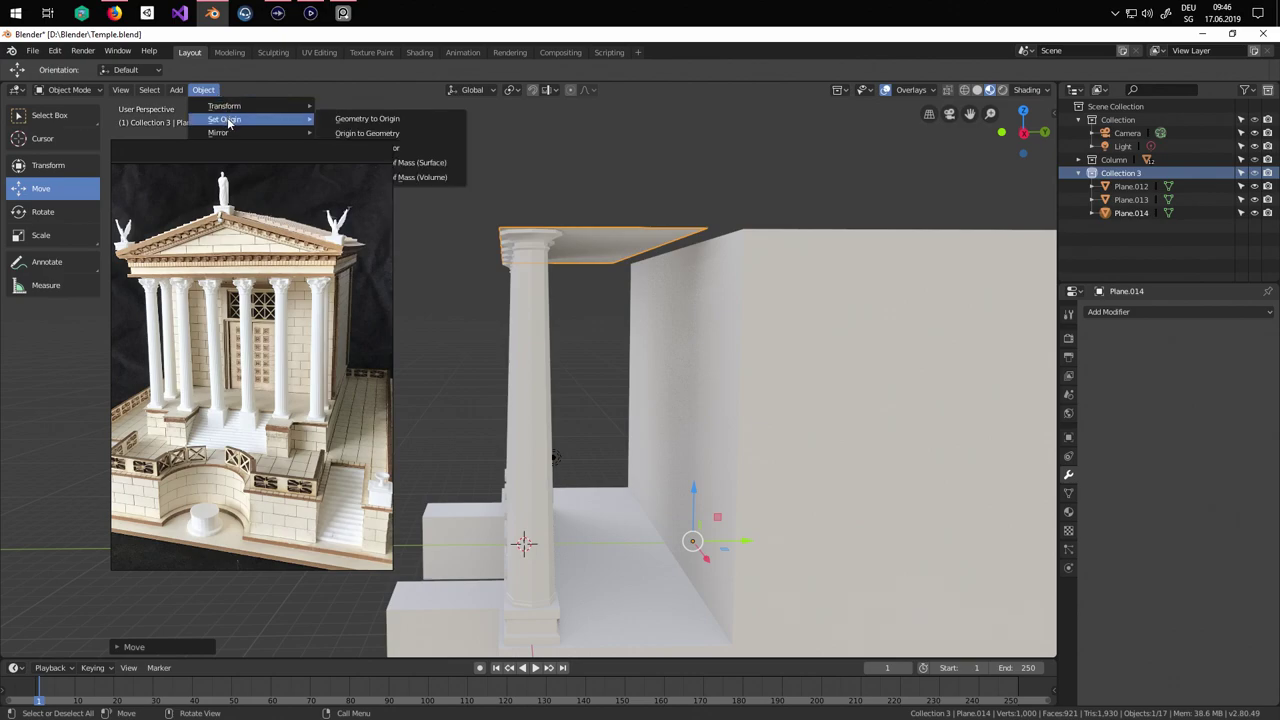
pyautogui.click(434, 134)
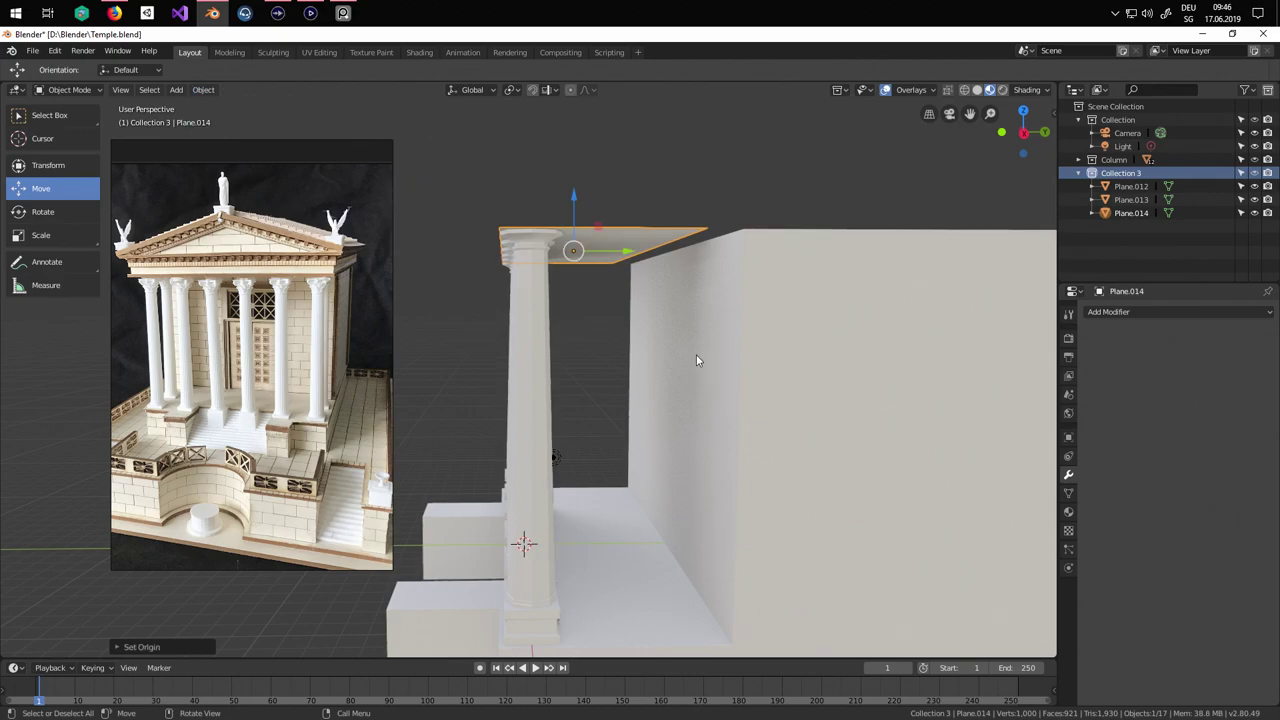
# Scale the whole porch roof plane up slightly so it overhangs the column row on both sides.
pyautogui.moveTo(700, 360); pyautogui.dragTo(592, 316, button='middle')
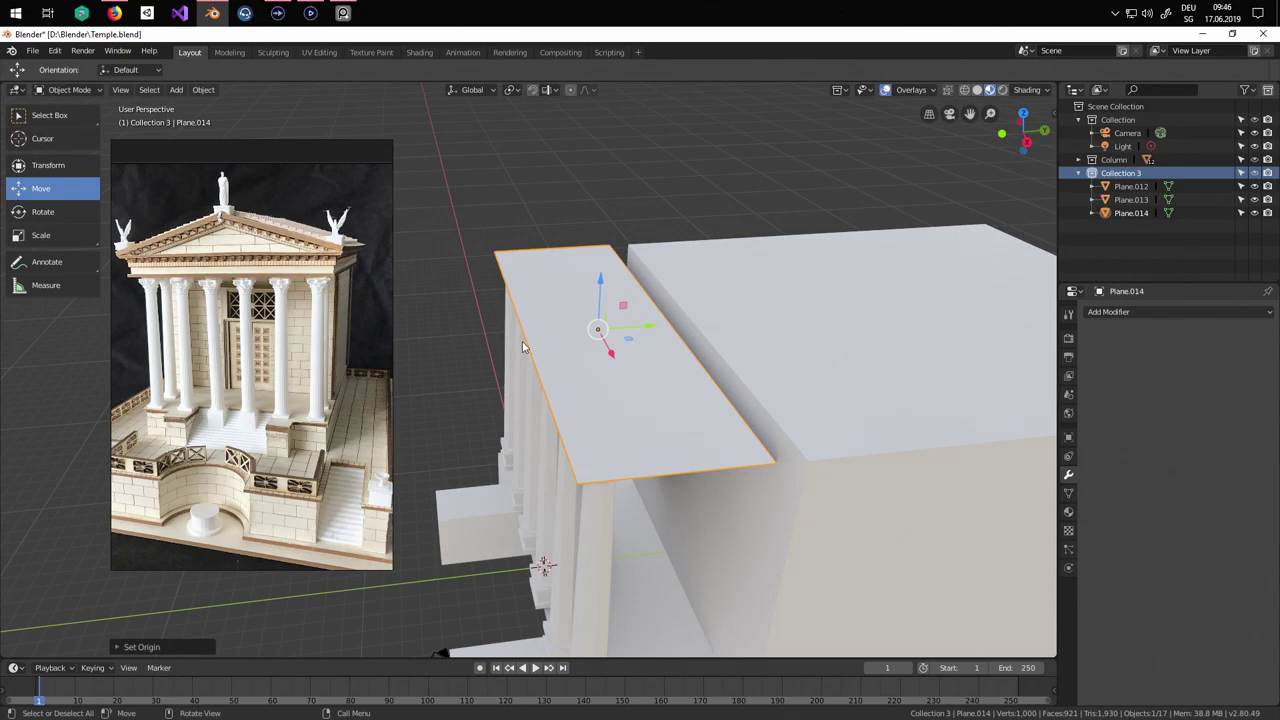
pyautogui.press('Tab')
pyautogui.moveTo(628, 371); pyautogui.dragTo(820, 405, button='middle')
pyautogui.press('a')
pyautogui.moveTo(498, 241); pyautogui.dragTo(750, 300, button='middle')
pyautogui.press('KP_1')
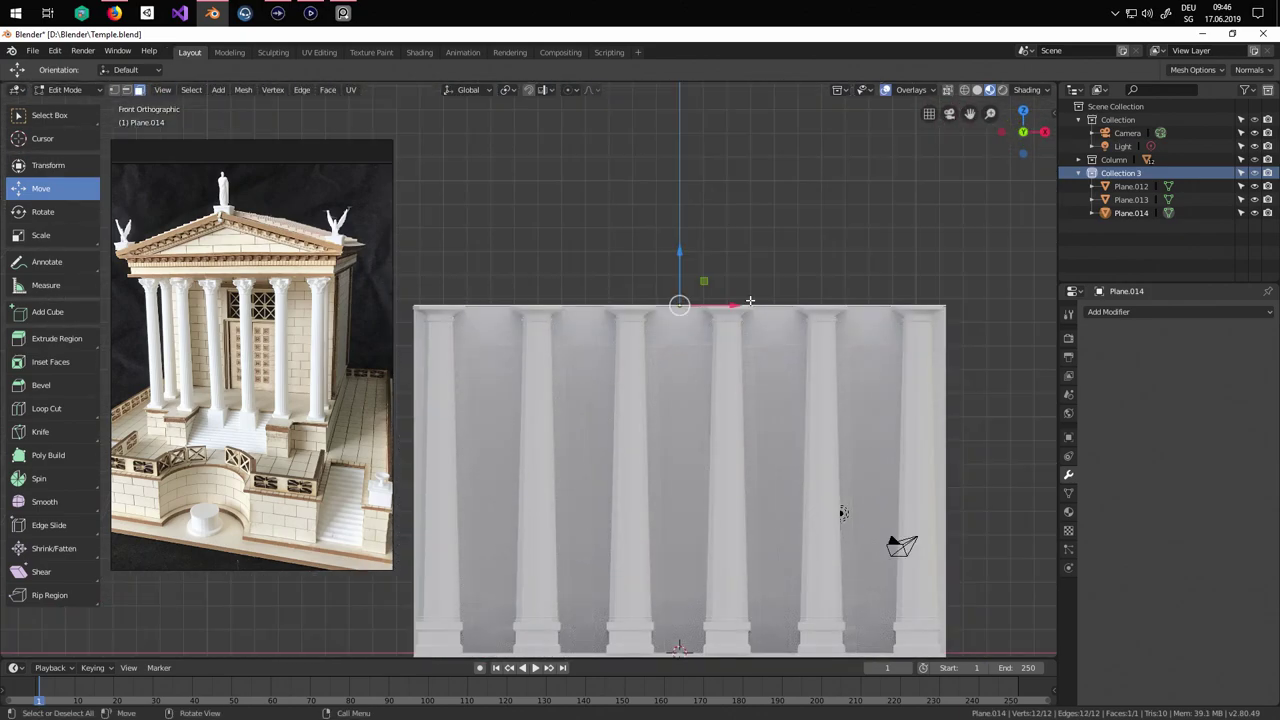
pyautogui.press('s')
pyautogui.click(763, 372)
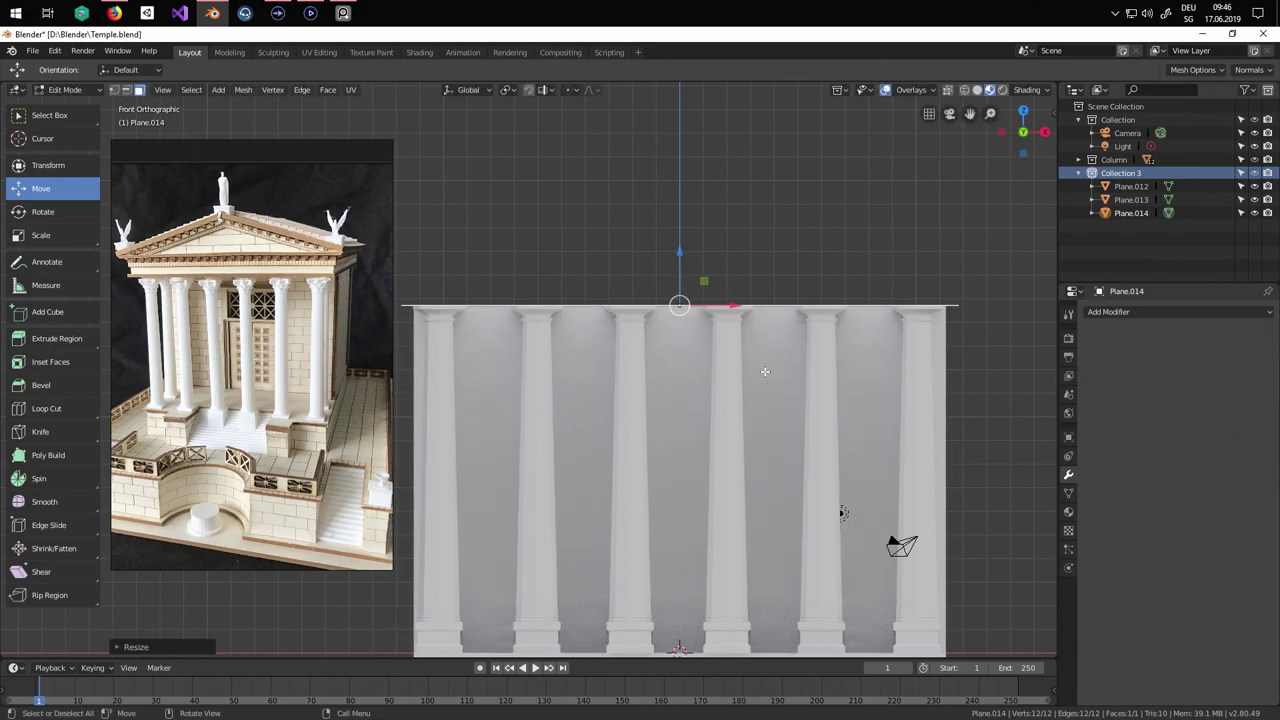
# Extrude the porch roof plane into a thin slab and extrude a slightly narrower, taller band on top of it.
pyautogui.keyDown('shift'); pyautogui.moveTo(763, 372); pyautogui.dragTo(787, 384, button='middle'); pyautogui.keyUp('shift')
pyautogui.press('e')
pyautogui.click(760, 409)
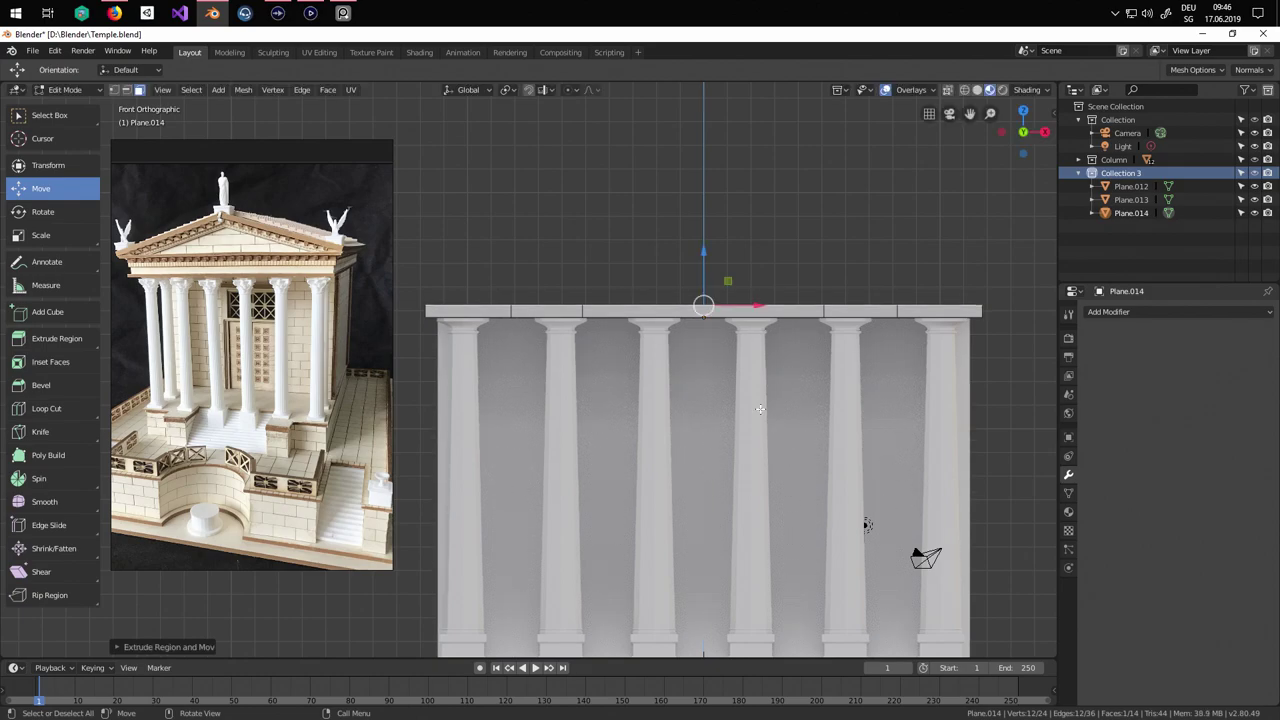
pyautogui.press('s')
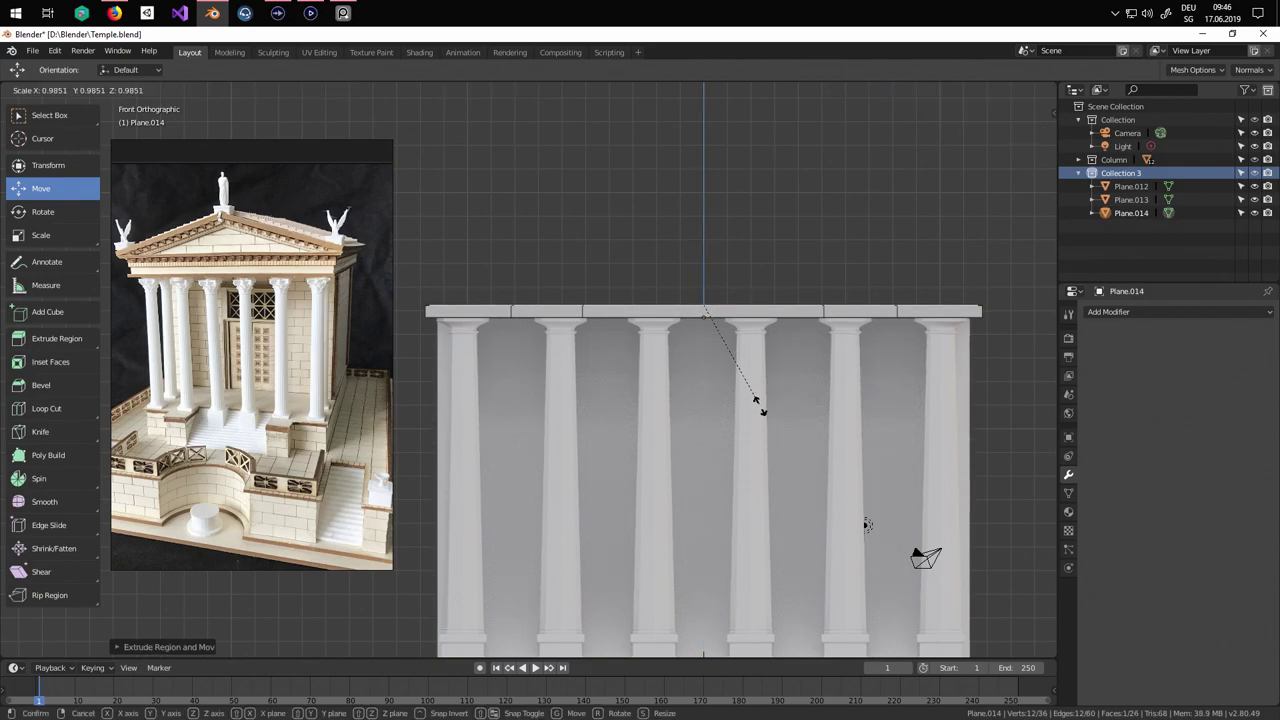
pyautogui.click(756, 403)
pyautogui.press('e')
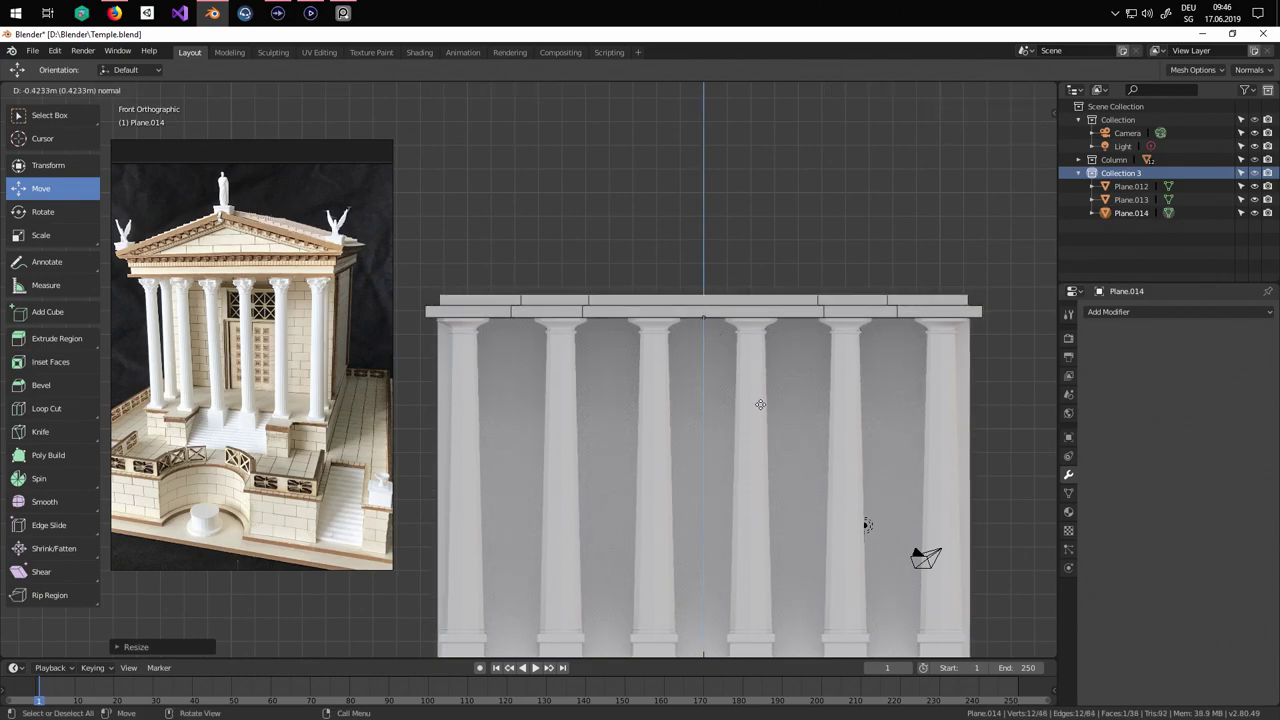
pyautogui.click(761, 393)
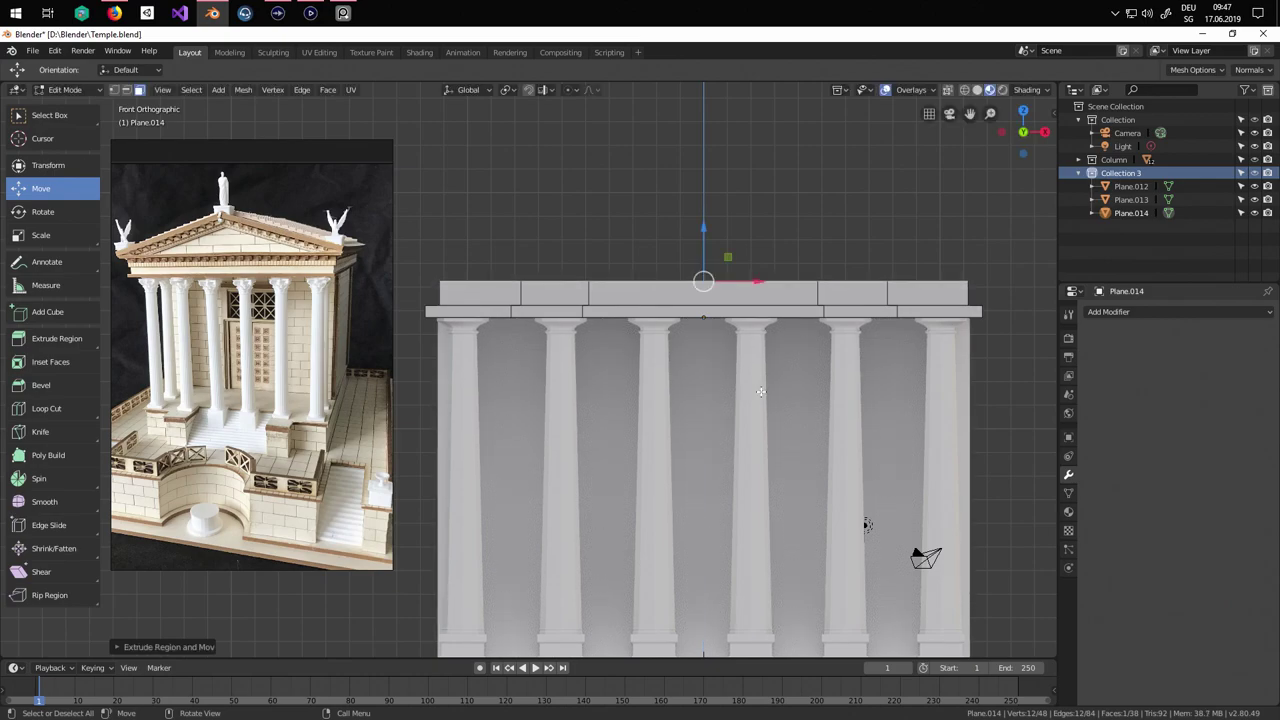
# Widen the top of the band to match the lower slab and extrude two thin layers upward from it.
pyautogui.press('s')
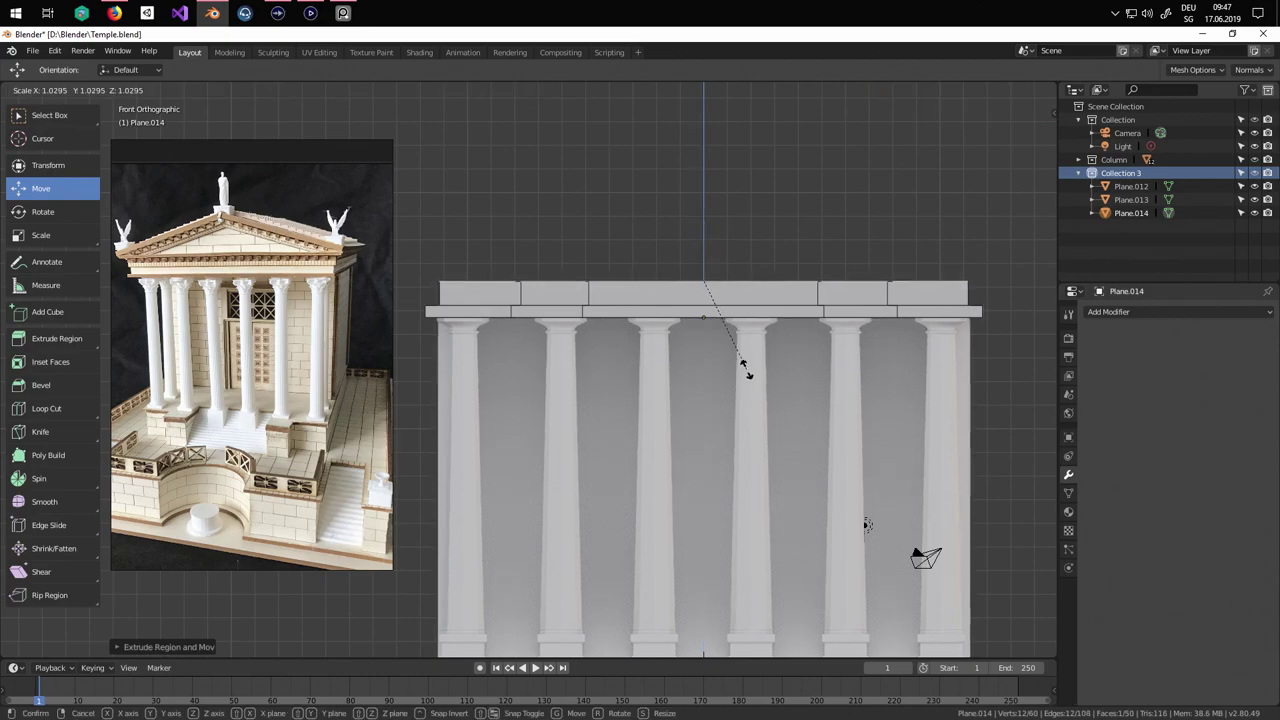
pyautogui.click(748, 370)
pyautogui.press('e')
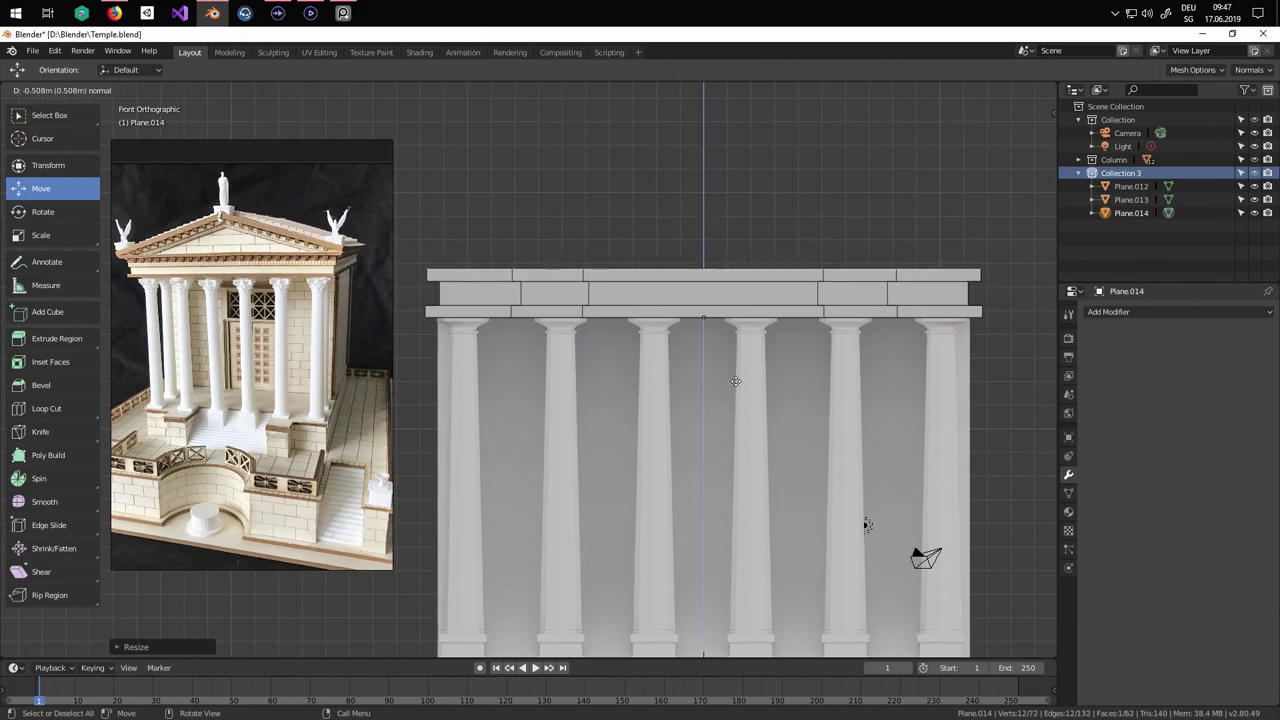
pyautogui.click(736, 383)
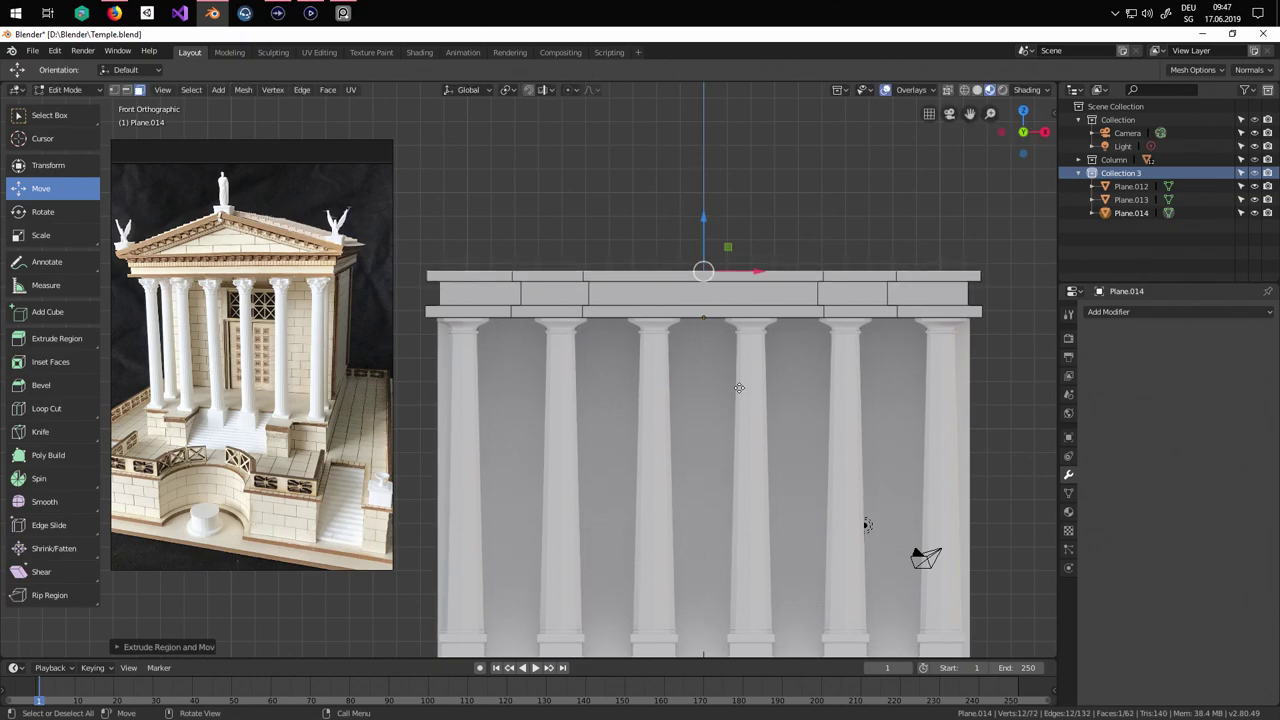
pyautogui.press('e')
pyautogui.click(738, 377)
# Try to divide the layered porch roof block with a loop cut.
pyautogui.moveTo(714, 388); pyautogui.dragTo(680, 398, button='middle')
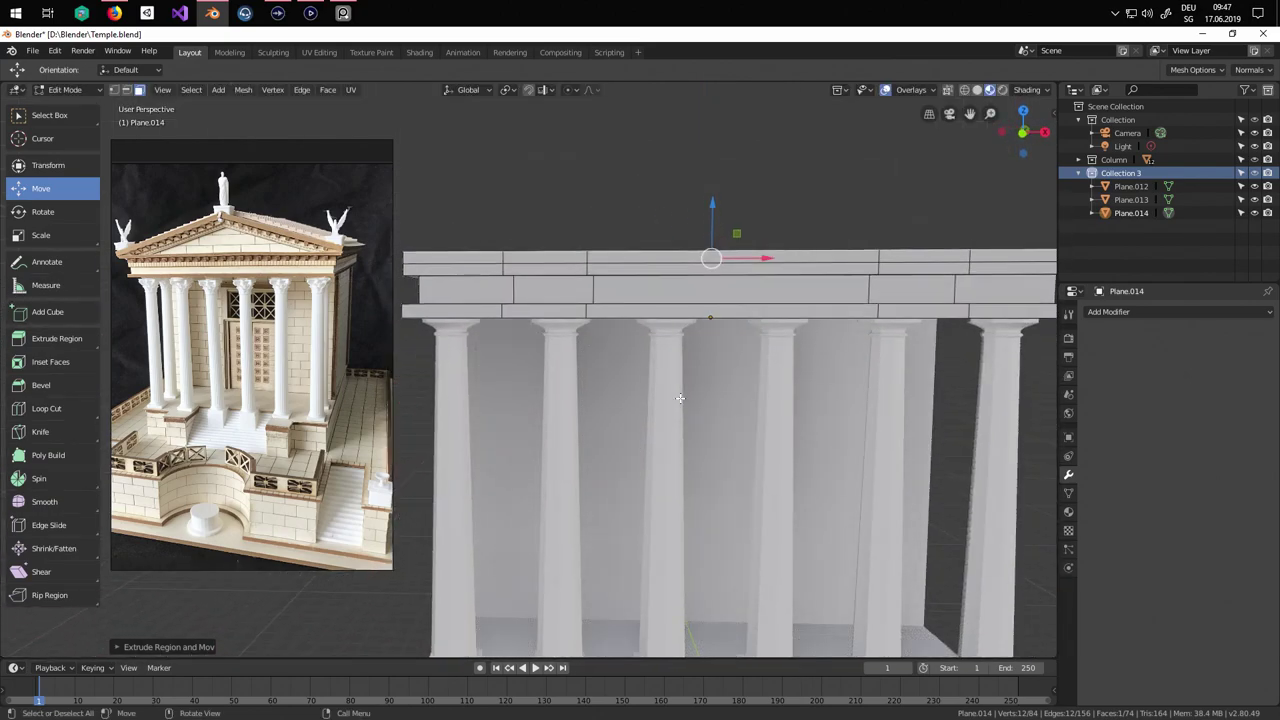
pyautogui.press('KP_1')
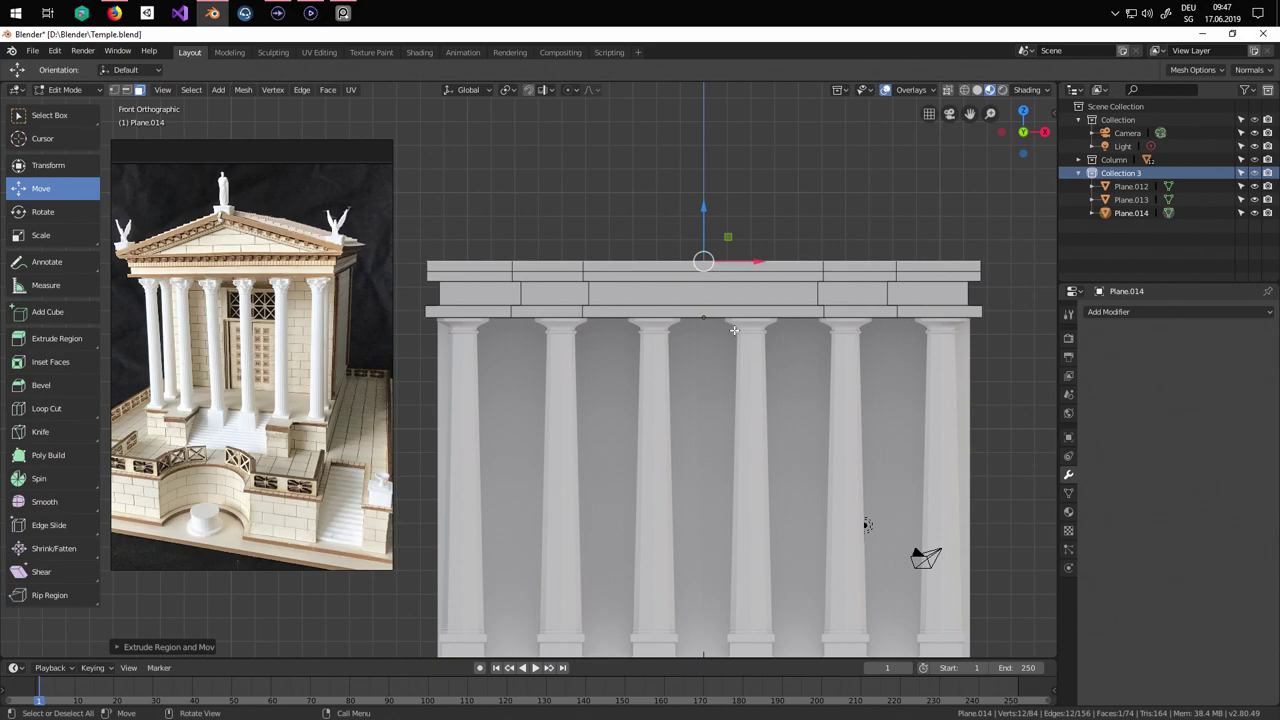
pyautogui.press('KP_7')
pyautogui.press('ctrl+KP_6')
pyautogui.press('ctrl+KP_6')
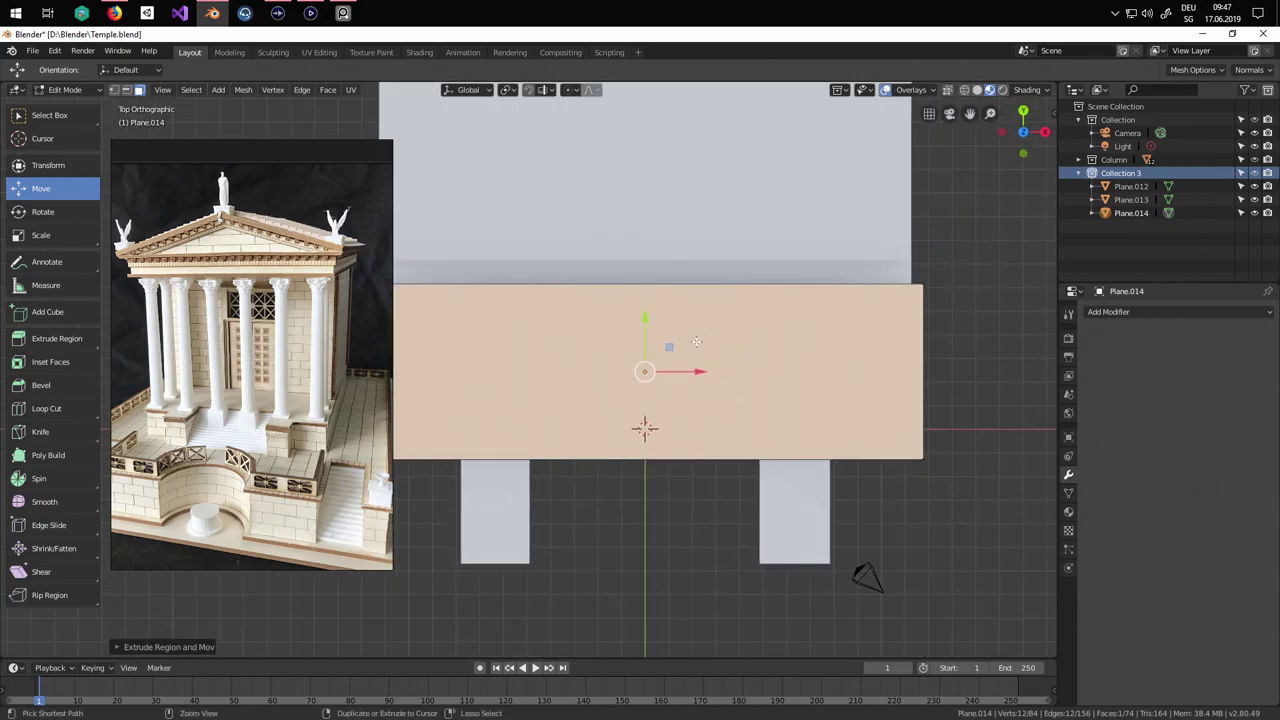
pyautogui.hotkey('ctrl', 'r')
pyautogui.click(646, 294)
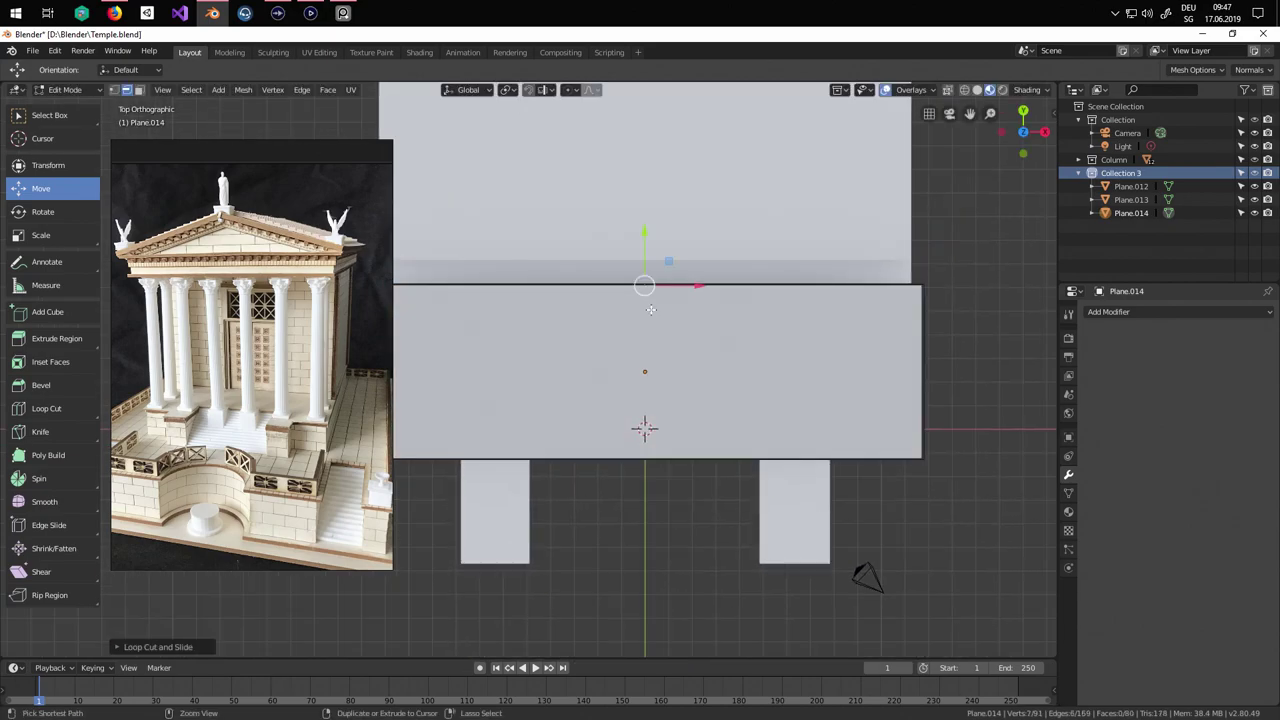
pyautogui.click(666, 317)
# Knife-cut the roof block's top face along its centre line from front edge to back edge, using the angle constraint.
pyautogui.click(51, 434)
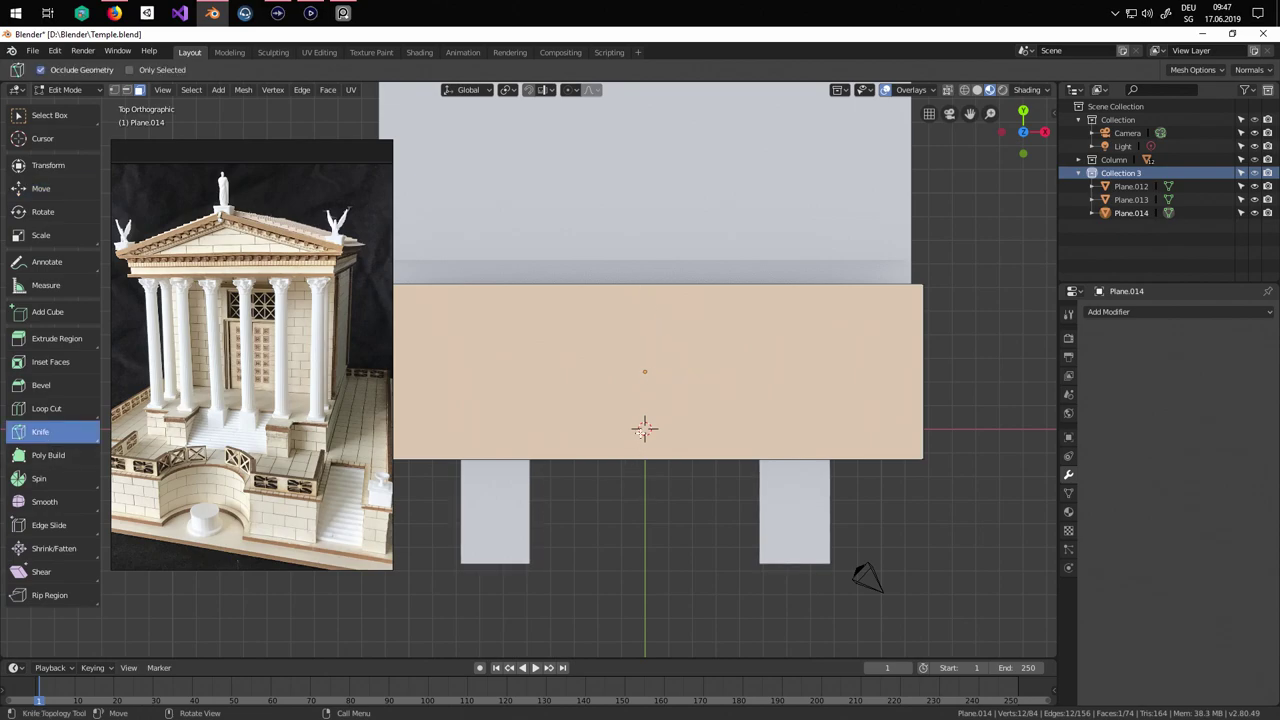
pyautogui.scroll(3, 645, 458)
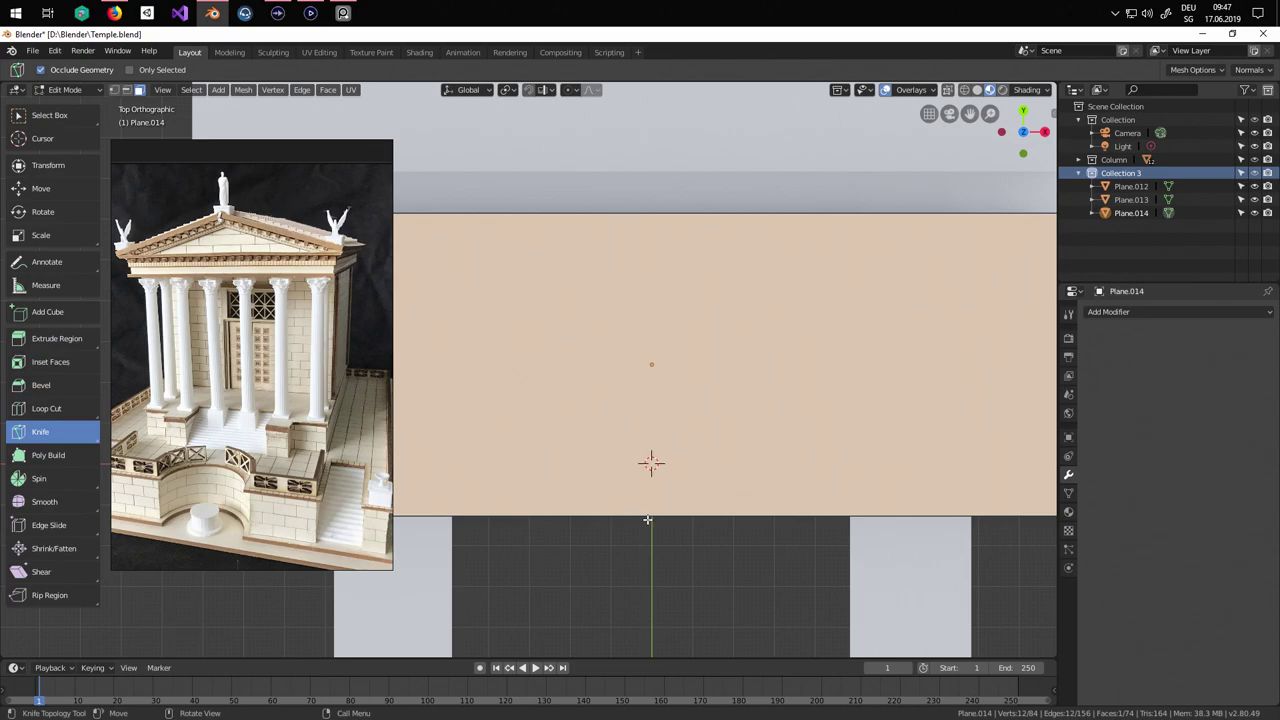
pyautogui.click(651, 515)
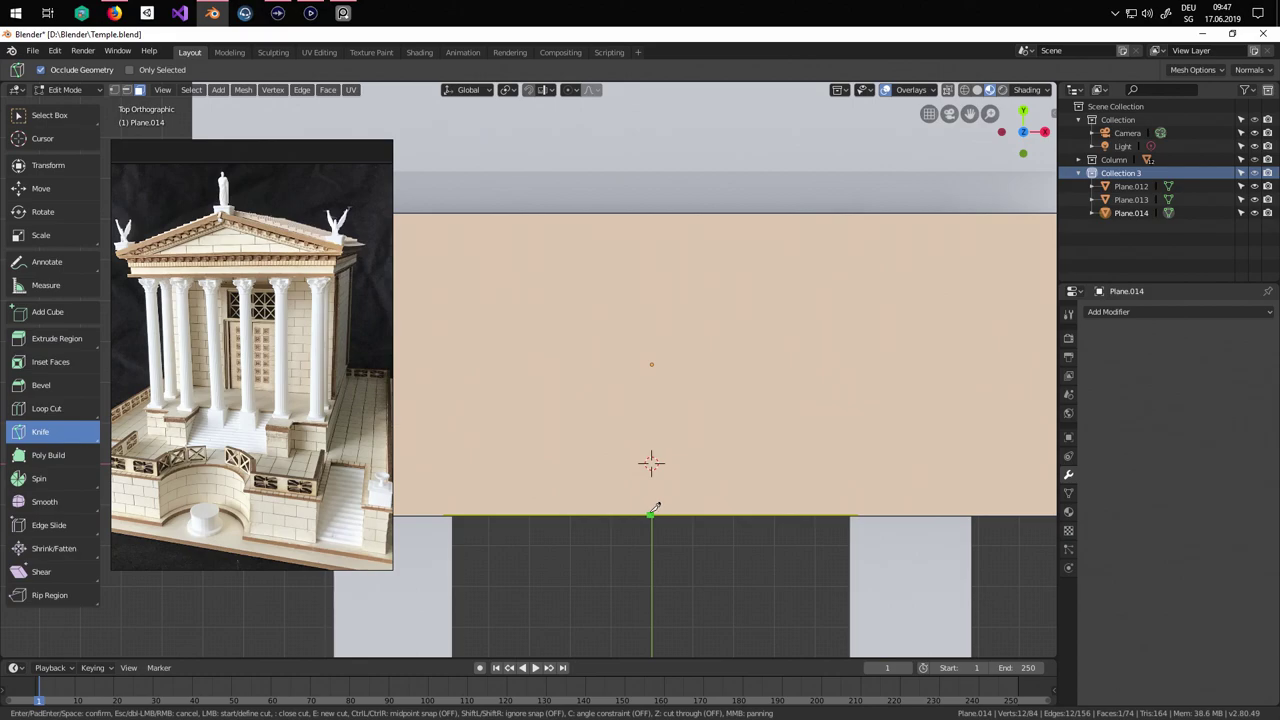
pyautogui.click(651, 515)
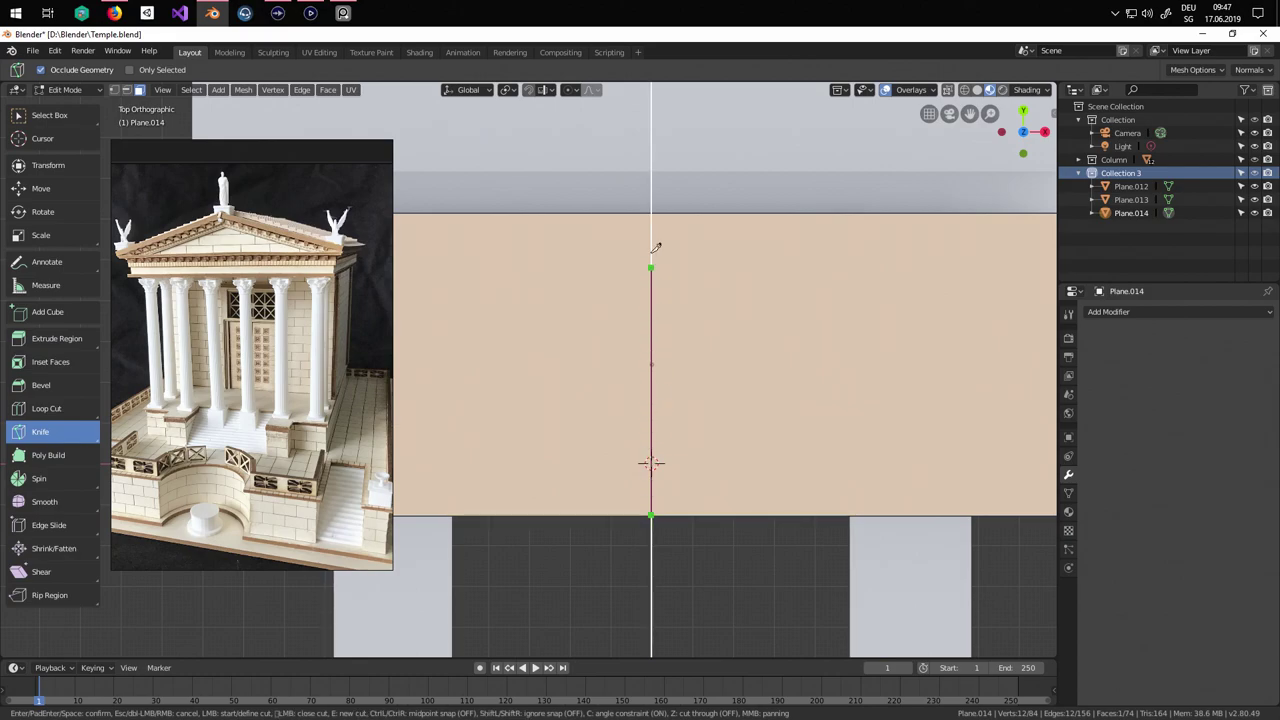
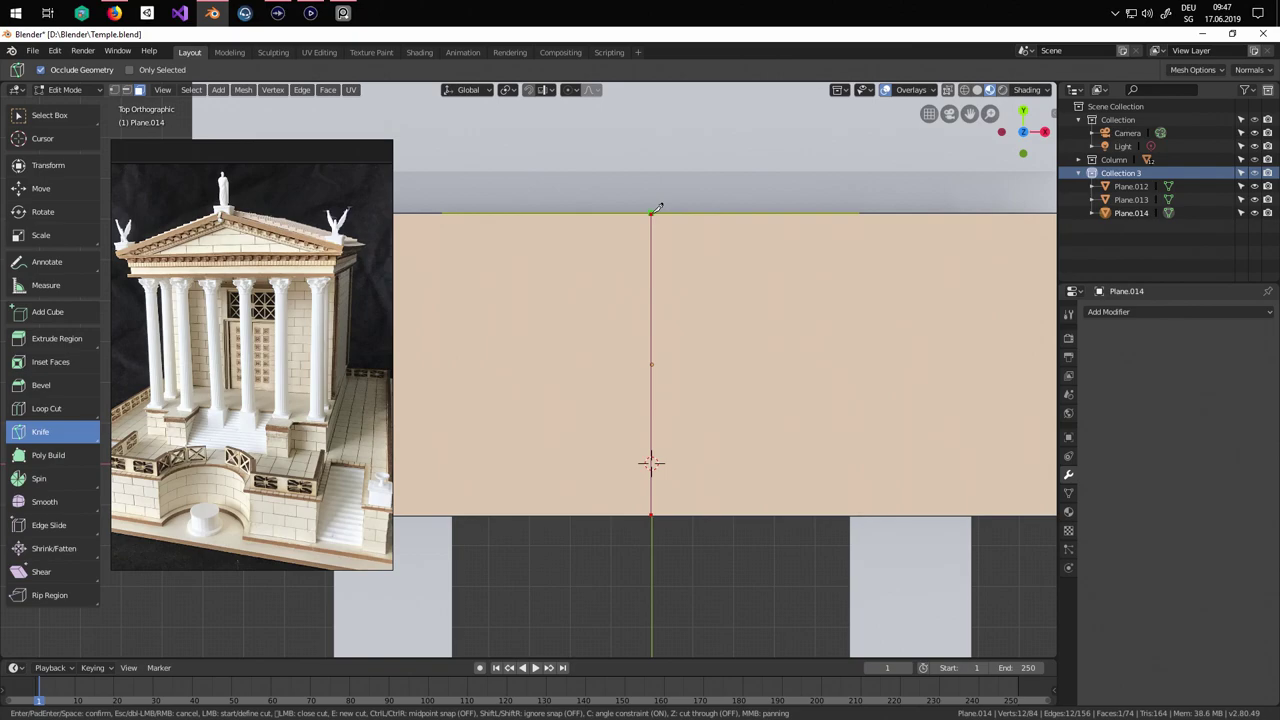
pyautogui.click(658, 209)
pyautogui.press('Return')
# Try raising the centre edge of the top face along Z to form a roof ridge, and undo the move.
pyautogui.moveTo(775, 394); pyautogui.dragTo(694, 540, button='middle')
pyautogui.click(127, 90)
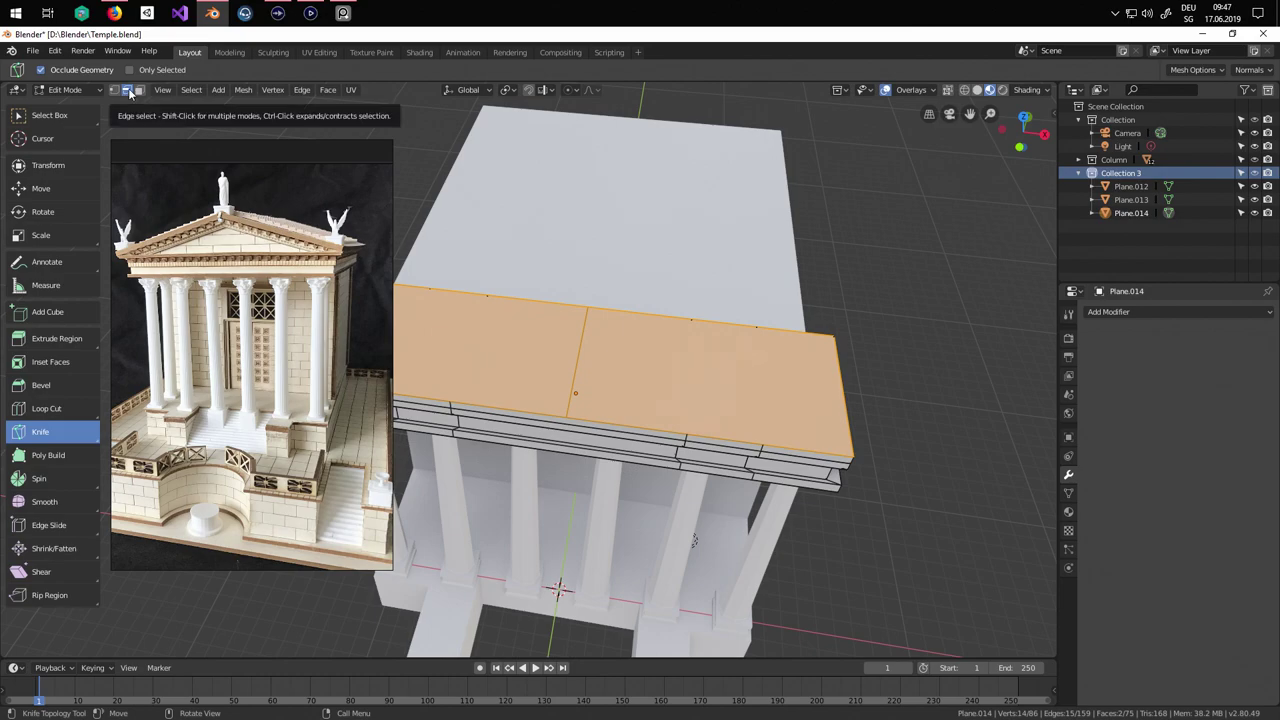
pyautogui.click(568, 321)
pyautogui.press('Escape')
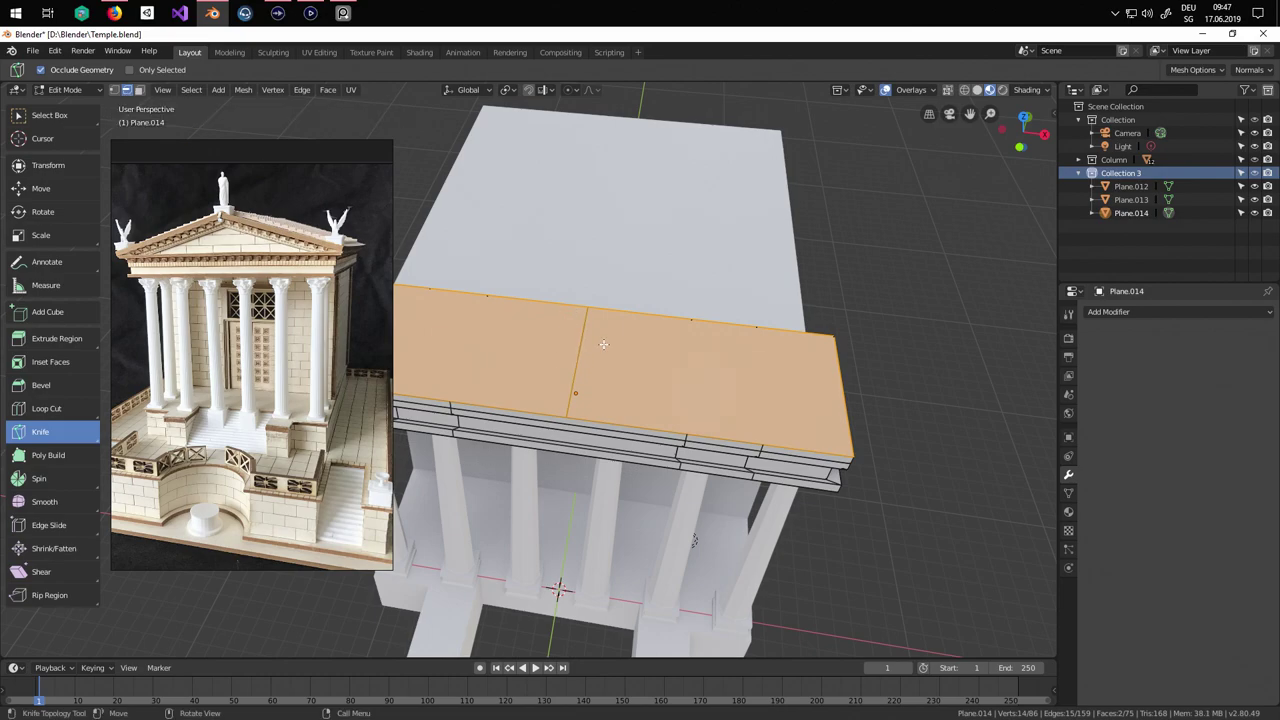
pyautogui.click(40, 188)
pyautogui.click(868, 340)
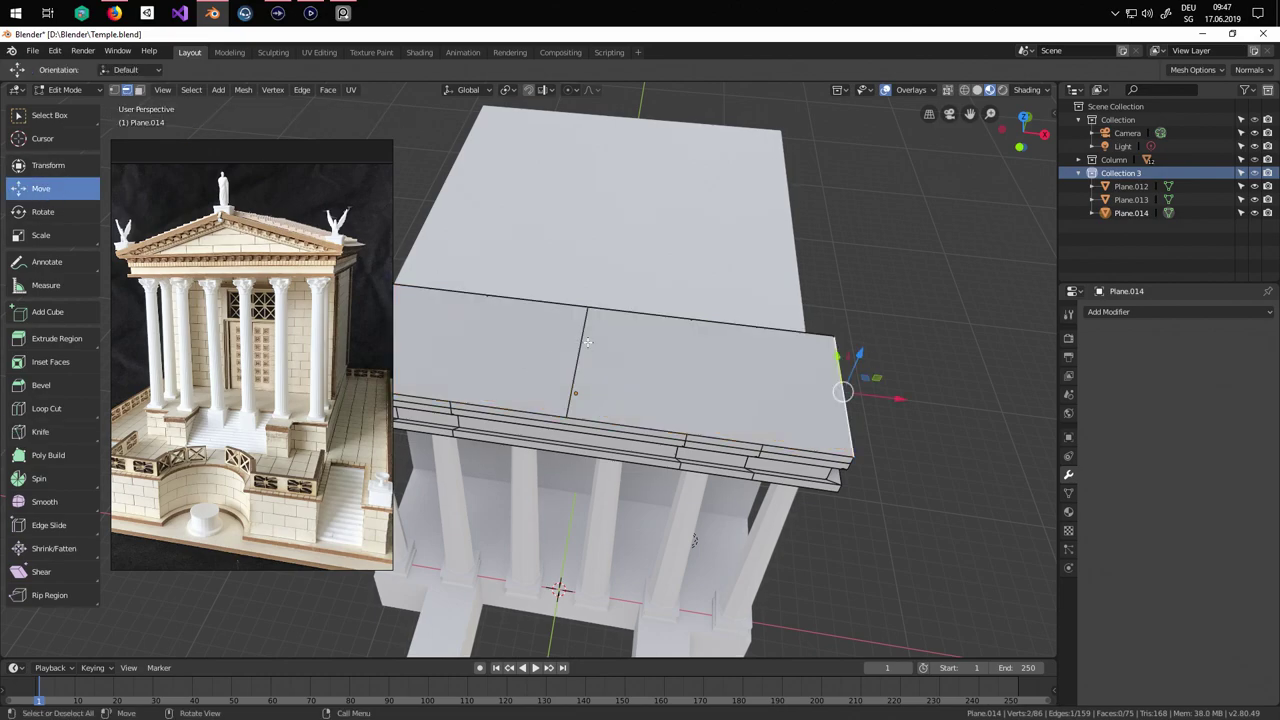
pyautogui.moveTo(587, 342); pyautogui.dragTo(718, 314, button='middle')
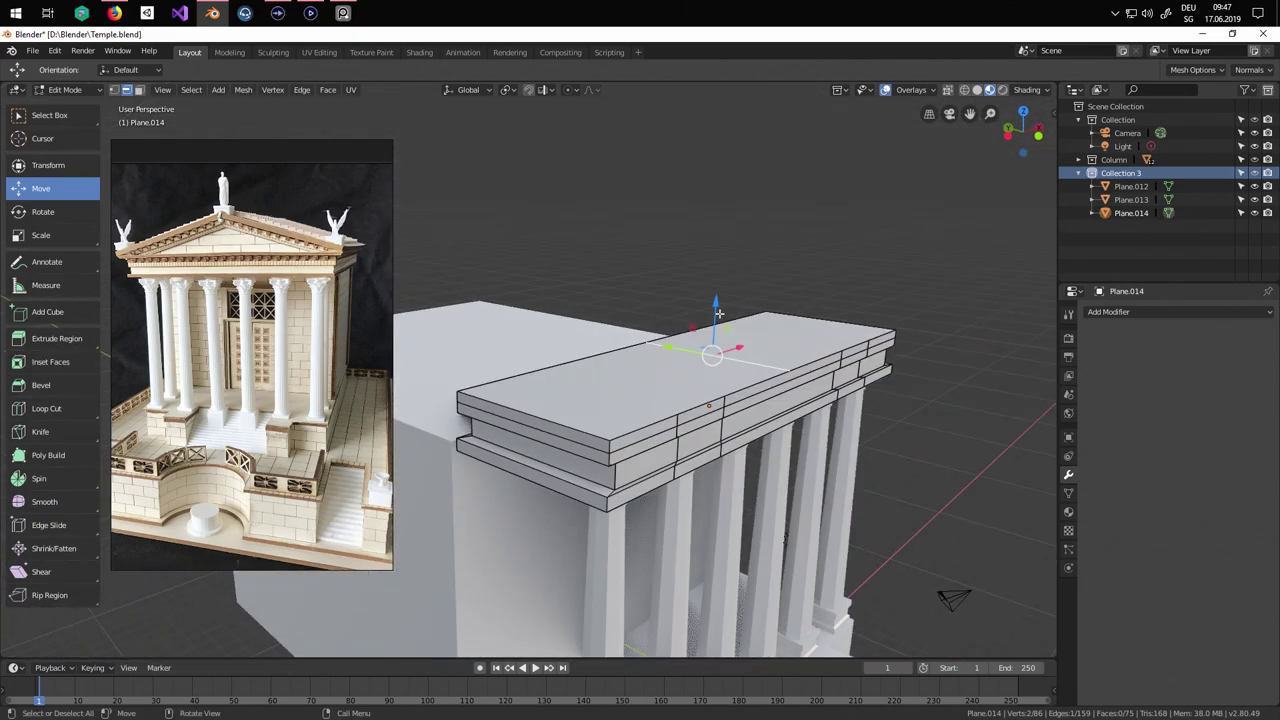
pyautogui.moveTo(718, 309); pyautogui.dragTo(718, 230)
pyautogui.hotkey('ctrl', 'z')
# Select both halves of the roof block's split top face.
pyautogui.moveTo(817, 314); pyautogui.dragTo(762, 308, button='middle')
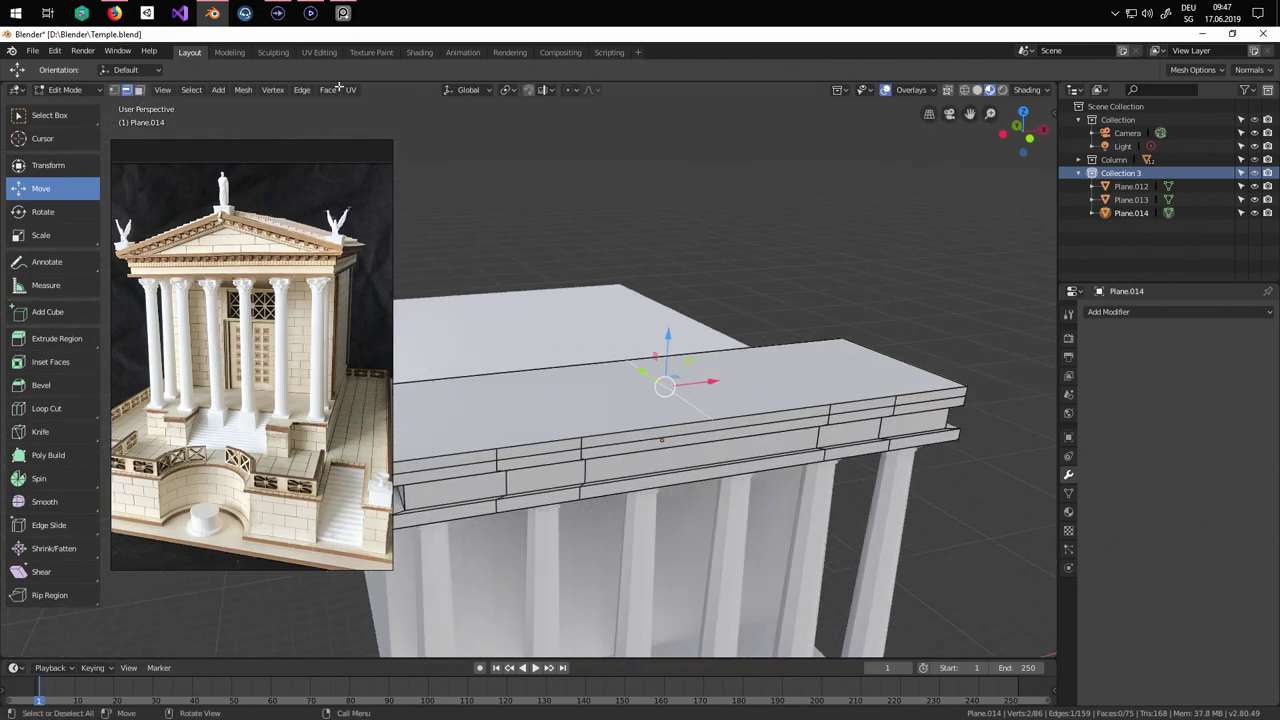
pyautogui.click(140, 91)
pyautogui.click(632, 410)
pyautogui.keyDown('shift'); pyautogui.click(766, 394); pyautogui.keyUp('shift')
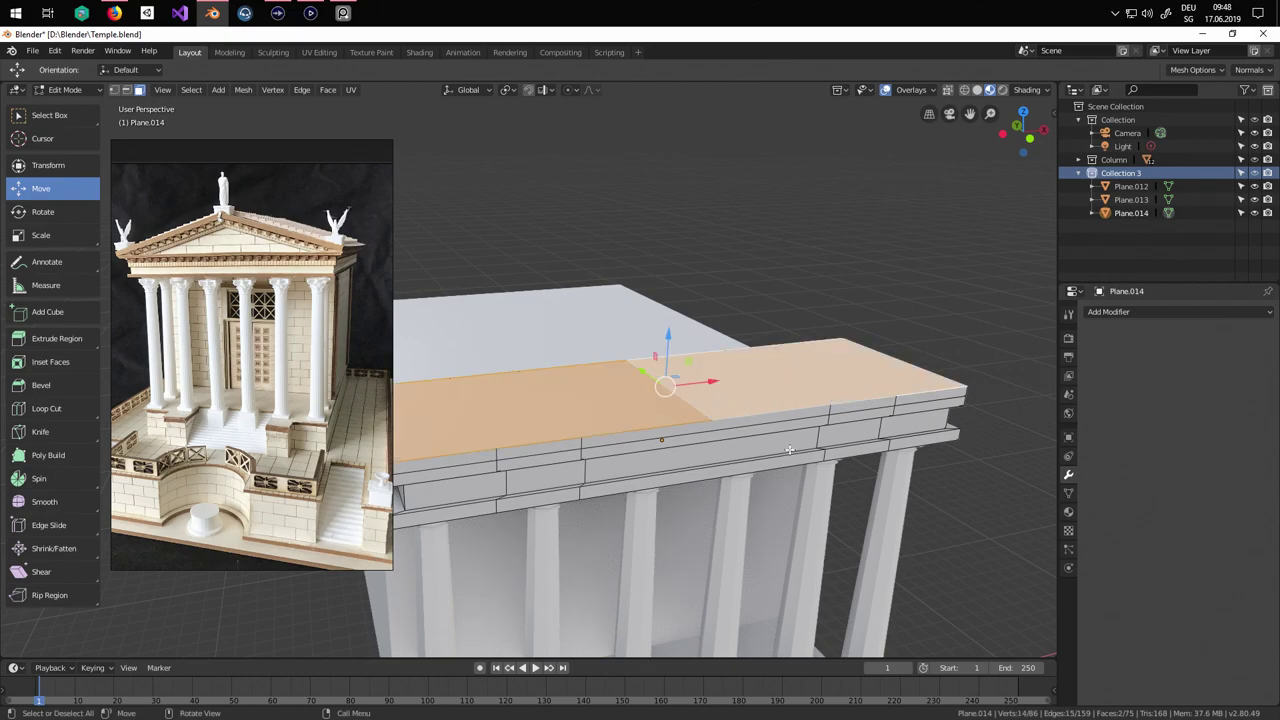
pyautogui.moveTo(789, 449); pyautogui.dragTo(748, 338, button='middle')
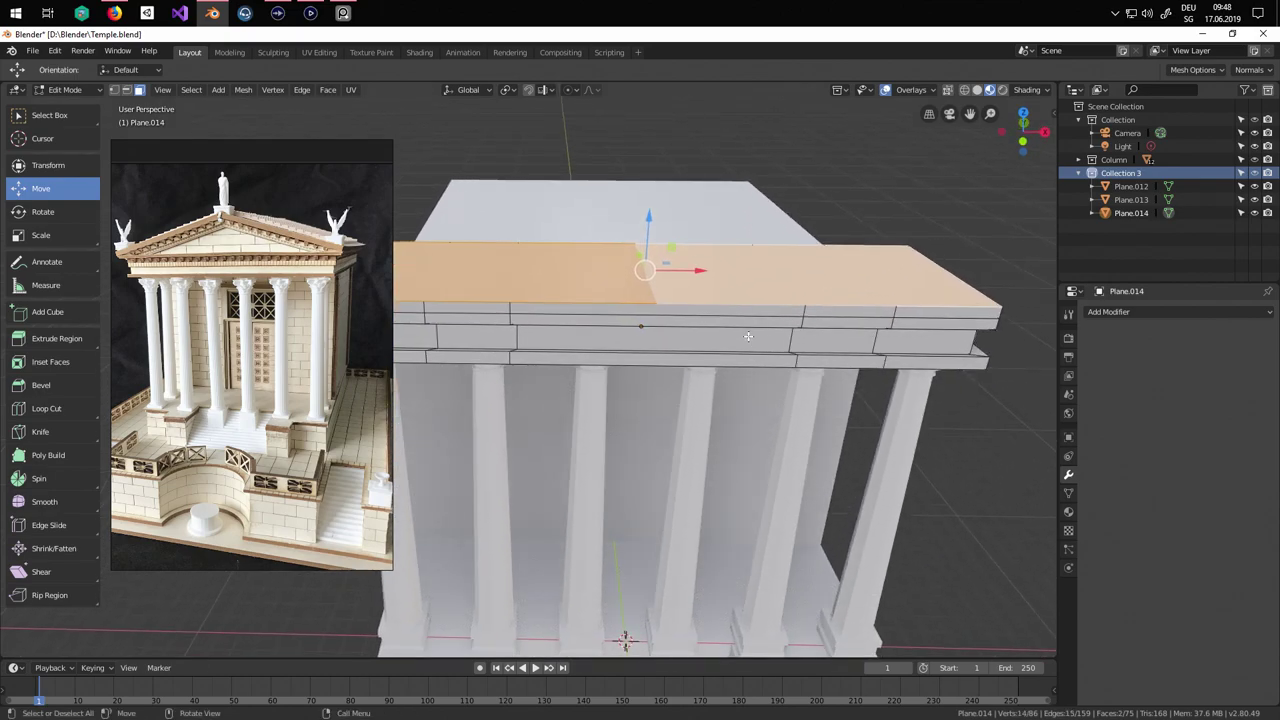
pyautogui.moveTo(738, 316); pyautogui.dragTo(688, 374, button='middle')
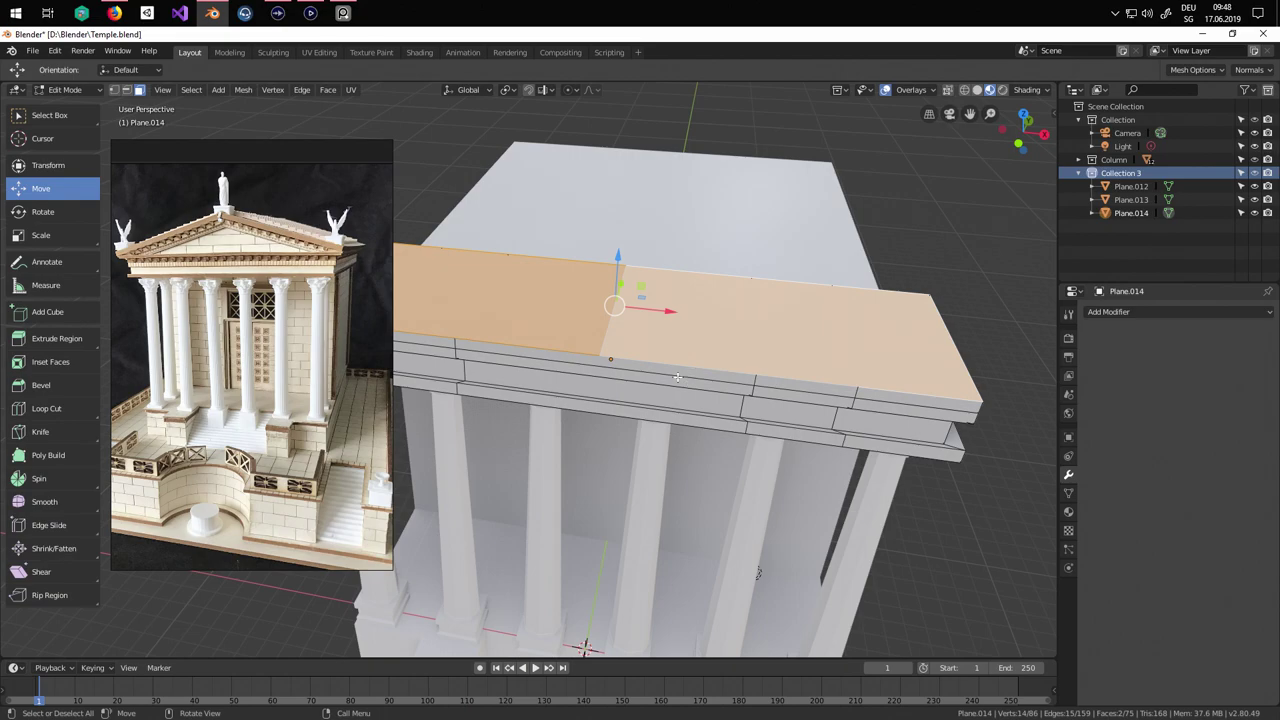
# Try again to lift only the top face's centre edge far upward along Z, and undo it.
pyautogui.click(127, 90)
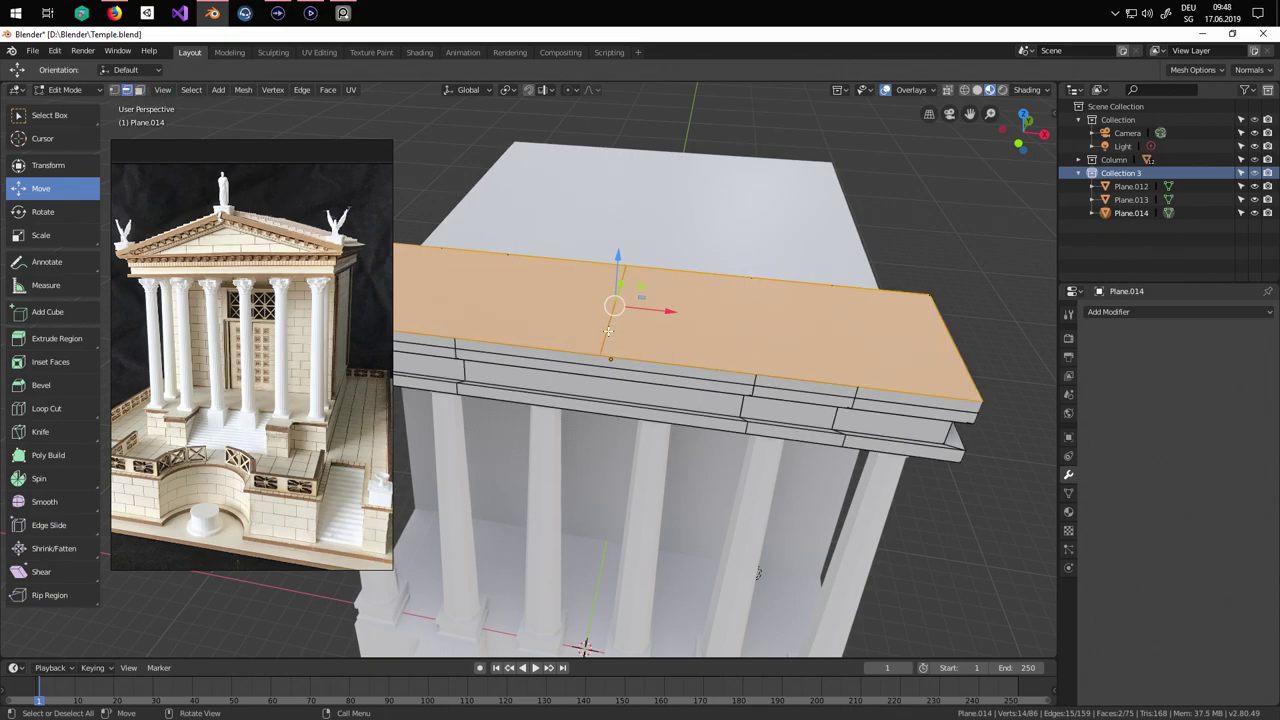
pyautogui.click(617, 328)
pyautogui.moveTo(614, 247); pyautogui.dragTo(625, 68)
pyautogui.moveTo(790, 576); pyautogui.dragTo(597, 437, button='middle')
pyautogui.hotkey('ctrl', 'z')
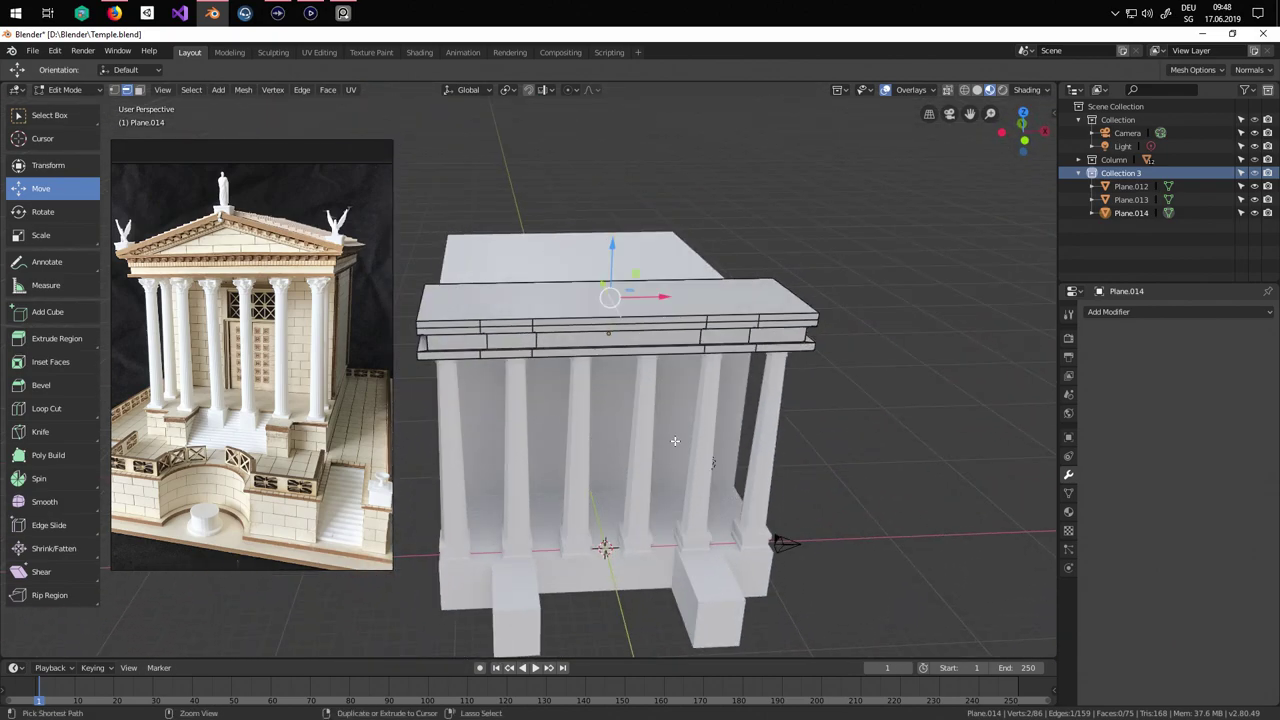
# Leave mesh editing and delete the whole layered porch roof object above the columns.
pyautogui.moveTo(675, 440); pyautogui.dragTo(400, 275, button='middle')
pyautogui.press('Tab')
pyautogui.moveTo(554, 343); pyautogui.dragTo(690, 348, button='middle')
pyautogui.click(724, 342)
pyautogui.press('x')
pyautogui.click(703, 352)
# Add a new mesh plane and raise it along Z to the tops of the columns.
pyautogui.click(176, 90)
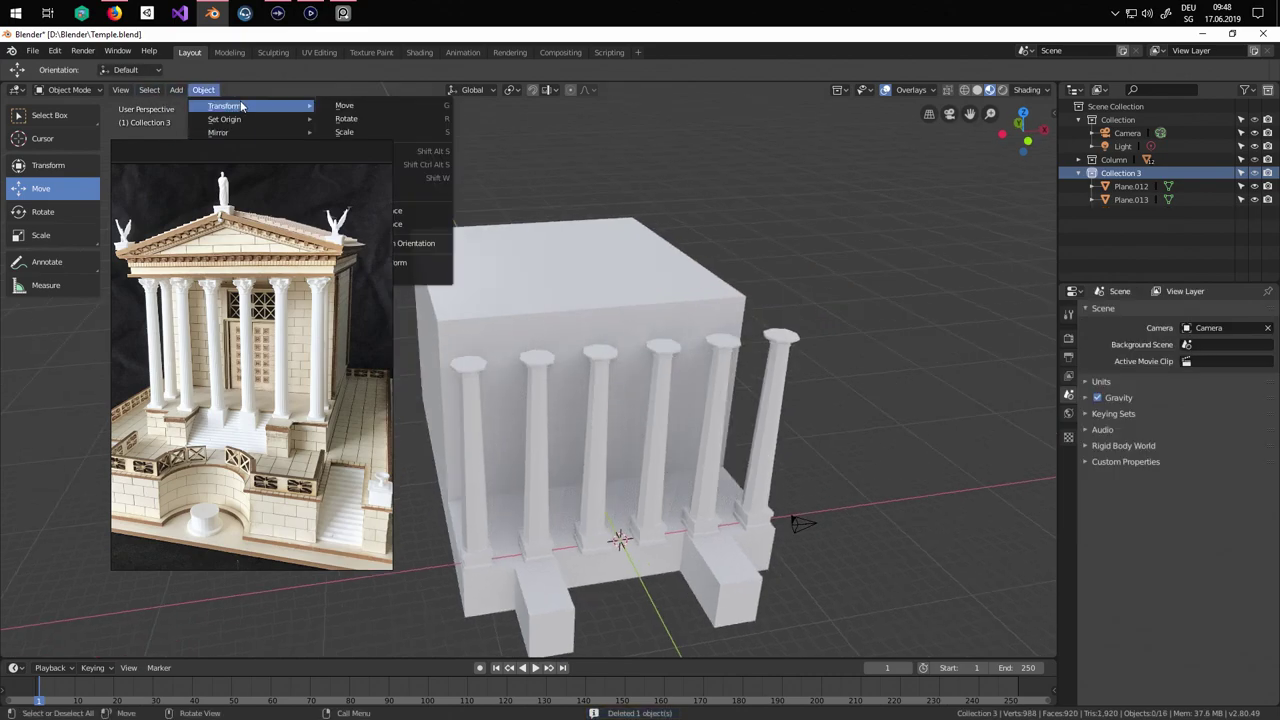
pyautogui.click(176, 90)
pyautogui.click(176, 90)
pyautogui.moveTo(178, 106)
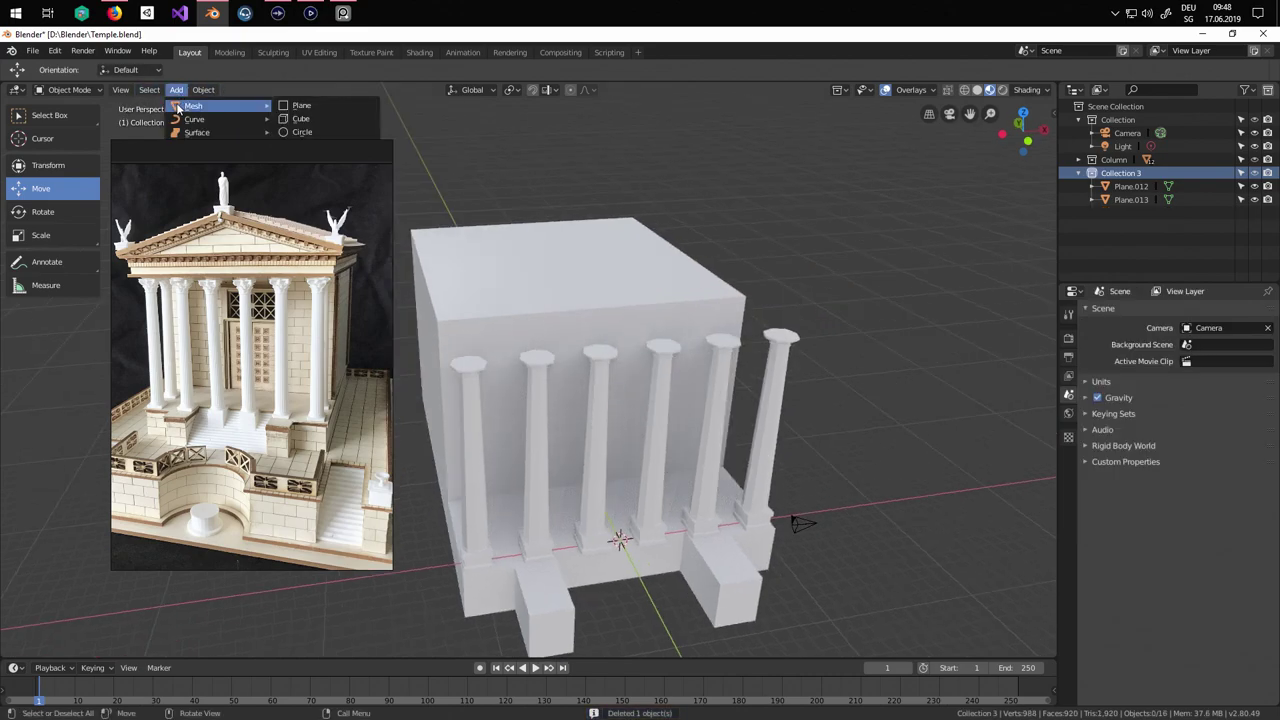
pyautogui.click(300, 105)
pyautogui.press('KP_1')
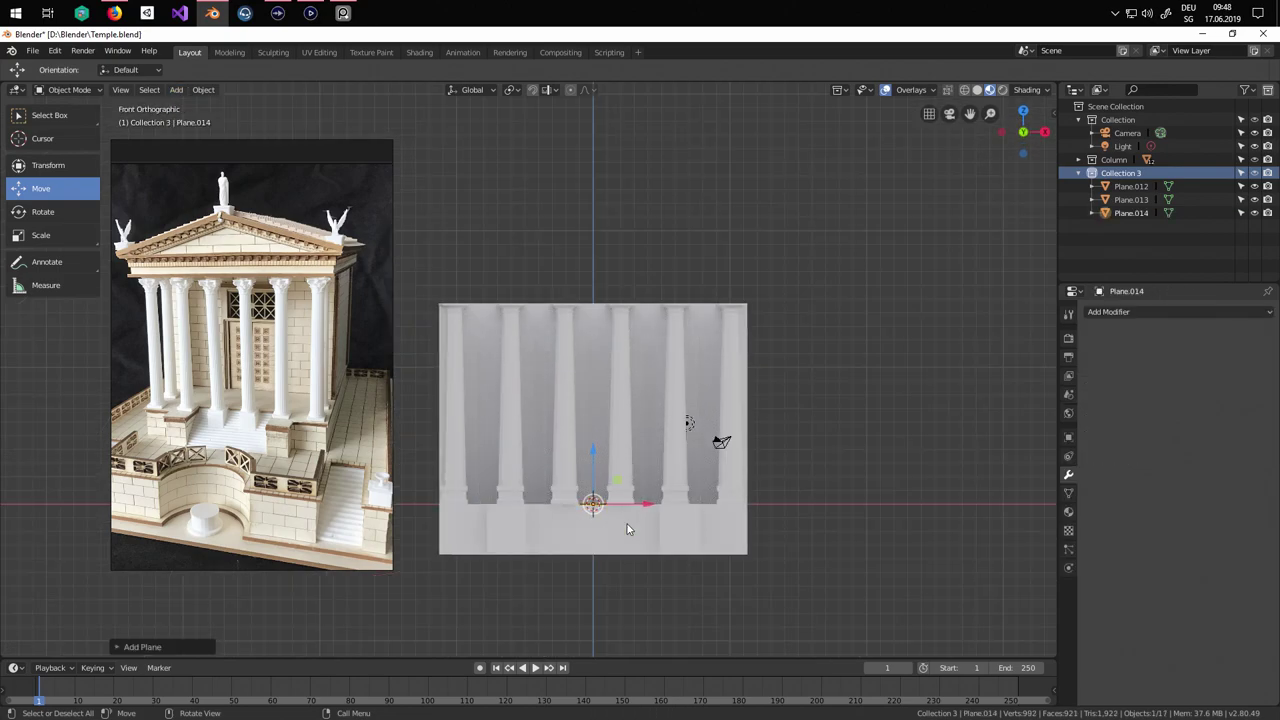
pyautogui.moveTo(600, 452); pyautogui.dragTo(607, 300)
# Scale the new plane up uniformly until it slightly overhangs the column row on both sides.
pyautogui.scroll(1, 607, 300)
pyautogui.press('s')
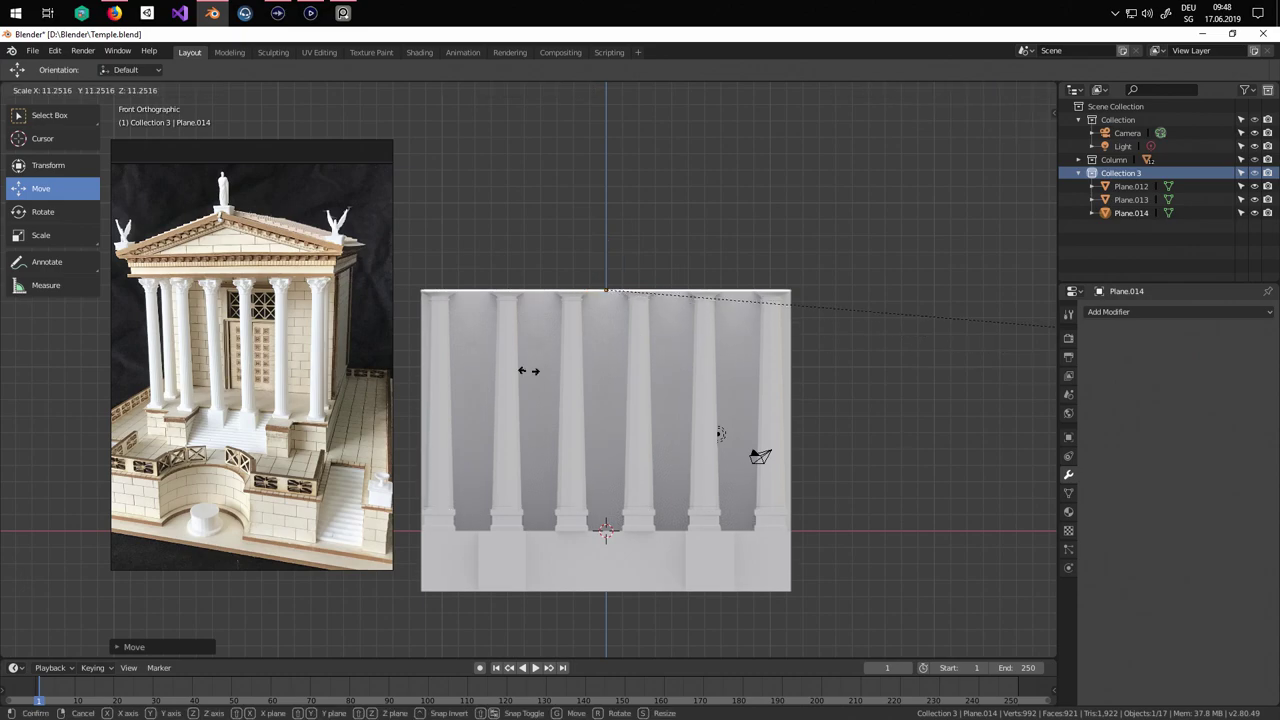
pyautogui.click(590, 336)
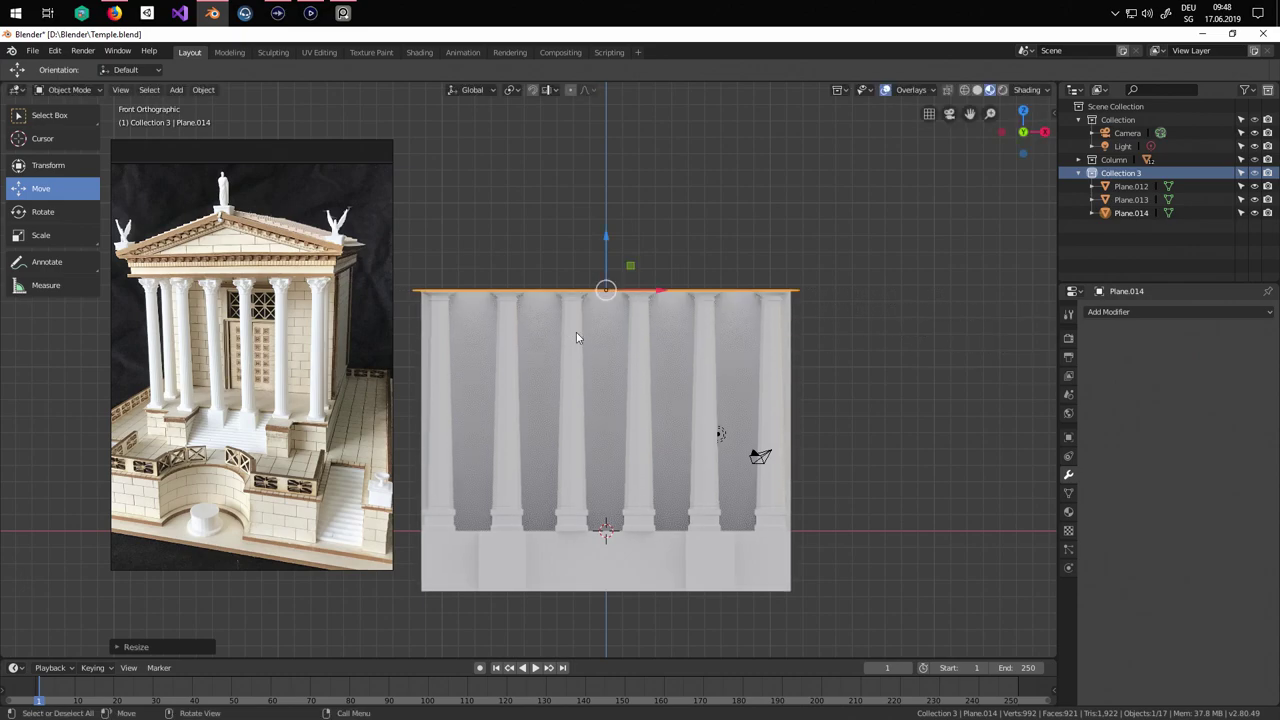
pyautogui.moveTo(577, 334); pyautogui.dragTo(592, 408, button='middle')
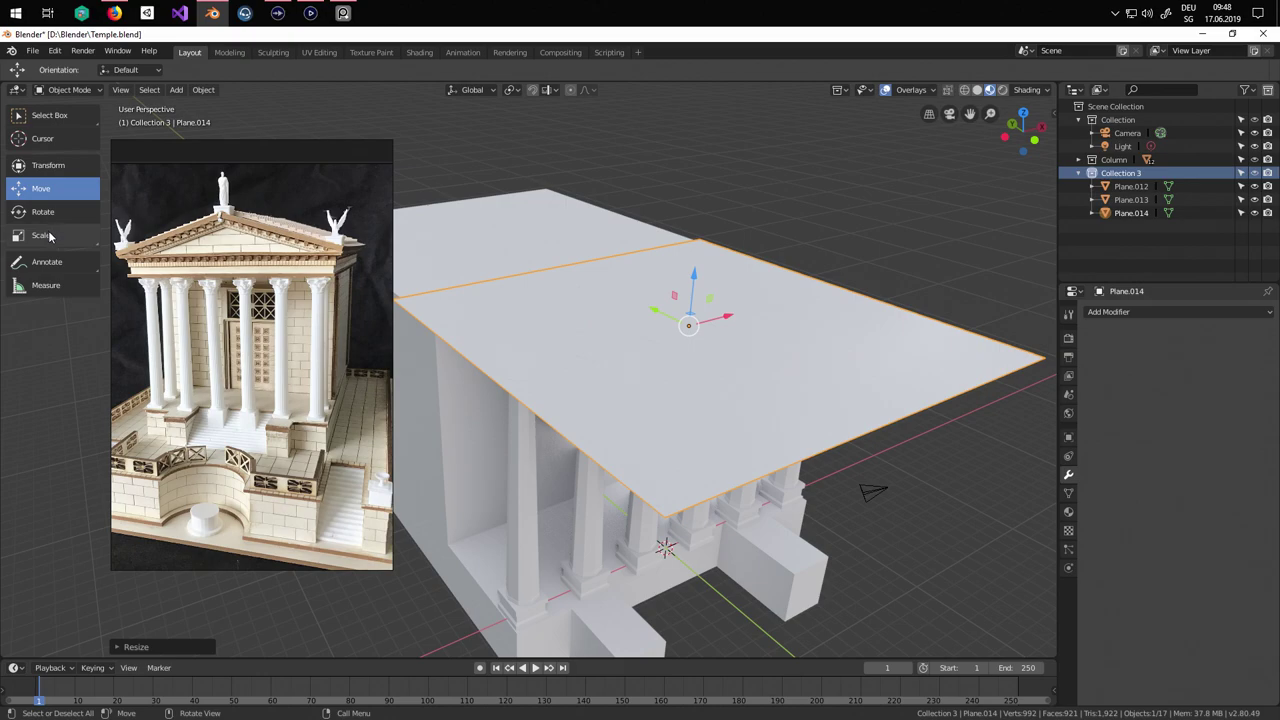
# Narrow the plane along Y into a strip and move it along Y toward the temple body above the columns.
pyautogui.click(56, 236)
pyautogui.moveTo(720, 330); pyautogui.dragTo(780, 330, button='middle')
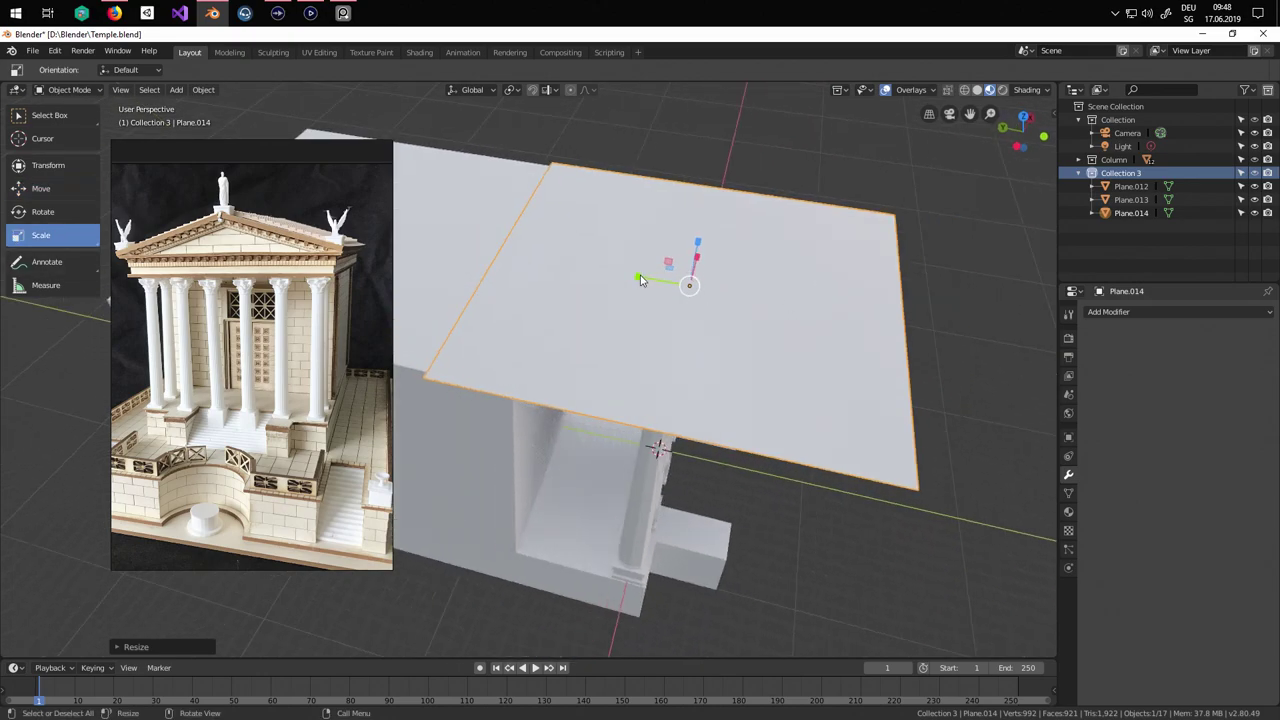
pyautogui.press('s')
pyautogui.click(682, 281)
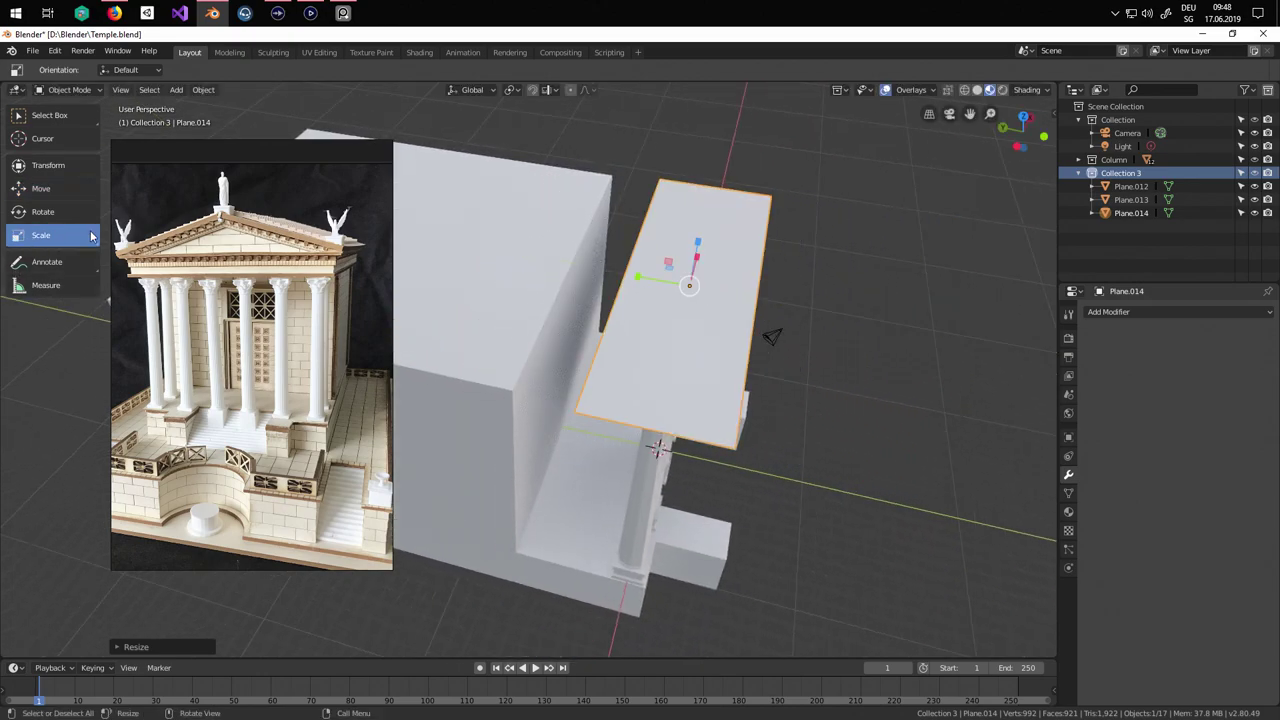
pyautogui.moveTo(636, 283); pyautogui.dragTo(605, 271)
pyautogui.click(45, 188)
pyautogui.moveTo(711, 335); pyautogui.dragTo(343, 271, button='middle')
# Refine the strip's depth and its position along Y so it covers the column tops in front of the temple body.
pyautogui.click(41, 235)
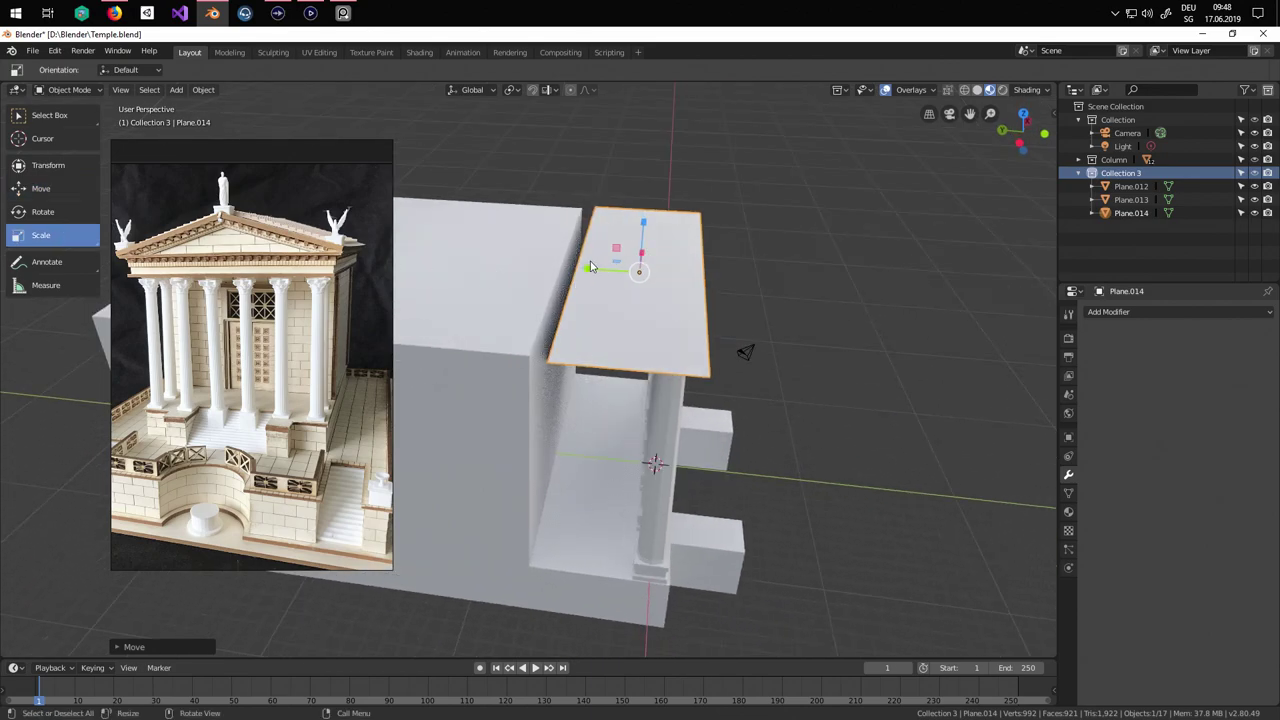
pyautogui.press('s')
pyautogui.moveTo(592, 269); pyautogui.dragTo(592, 270)
pyautogui.click(45, 188)
pyautogui.moveTo(712, 322); pyautogui.dragTo(597, 285, button='middle')
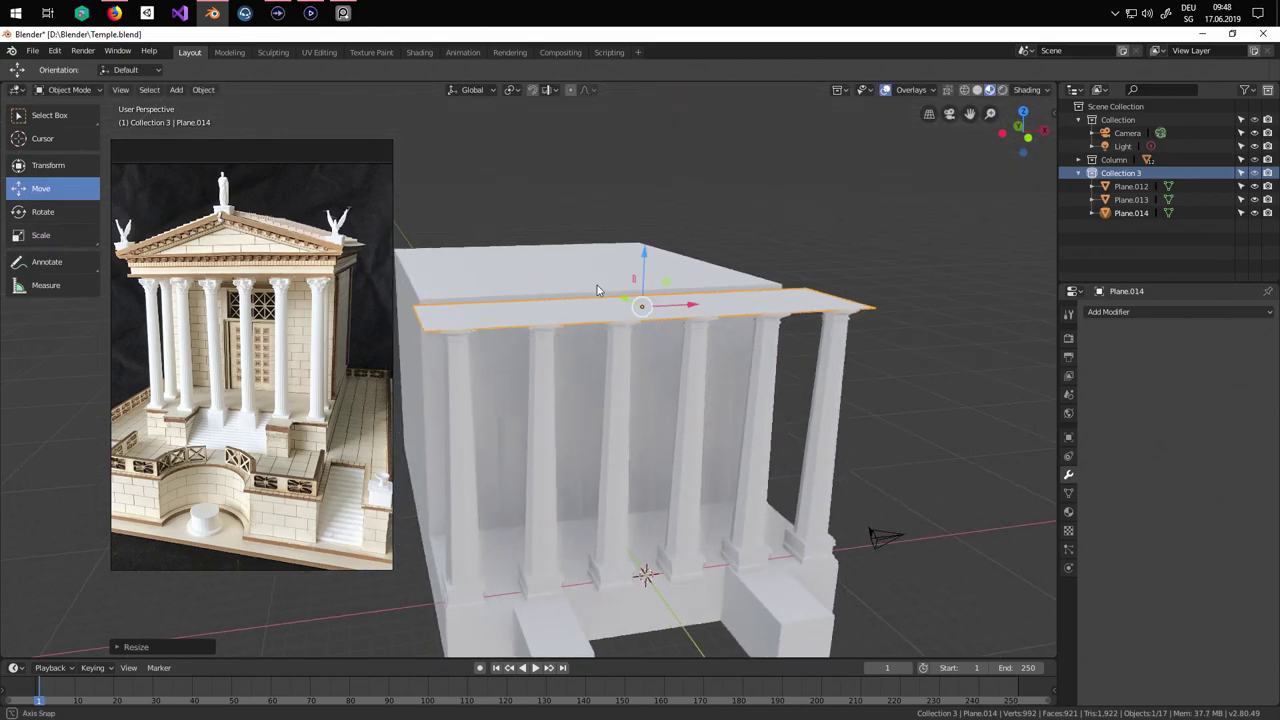
pyautogui.moveTo(620, 303); pyautogui.dragTo(623, 305)
pyautogui.press('KP_1')
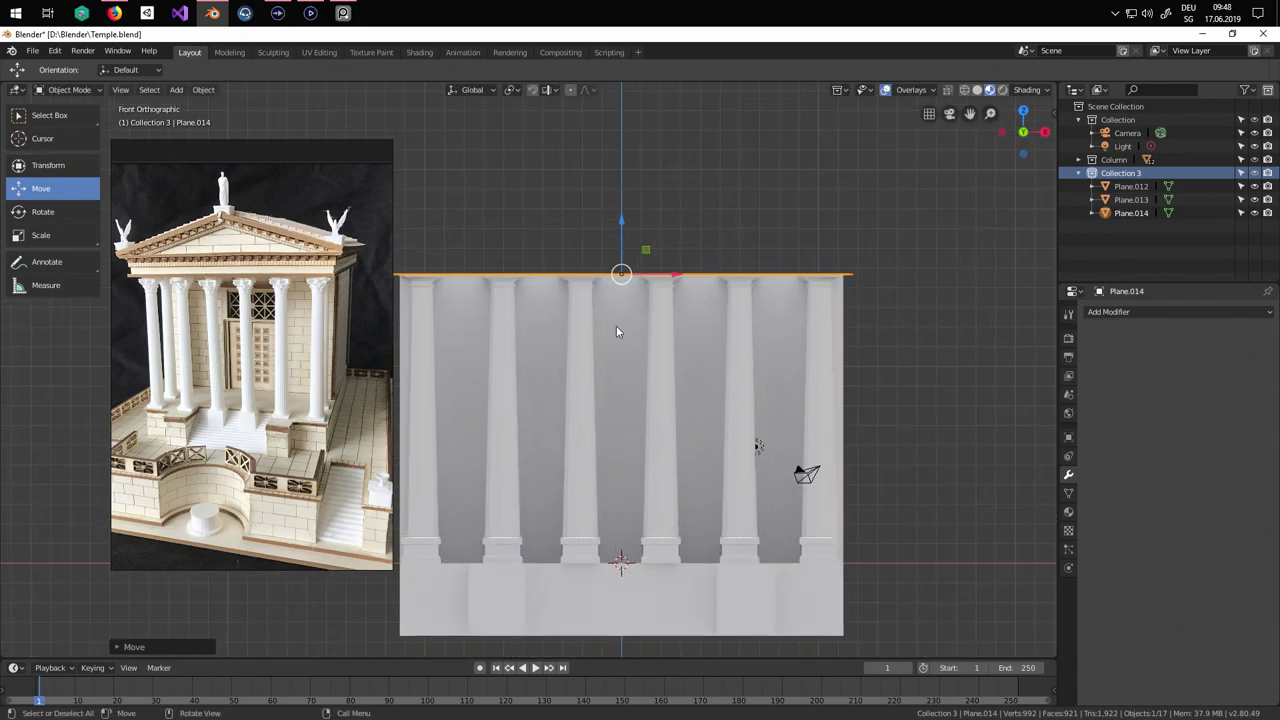
pyautogui.moveTo(629, 330); pyautogui.dragTo(600, 329, button='middle')
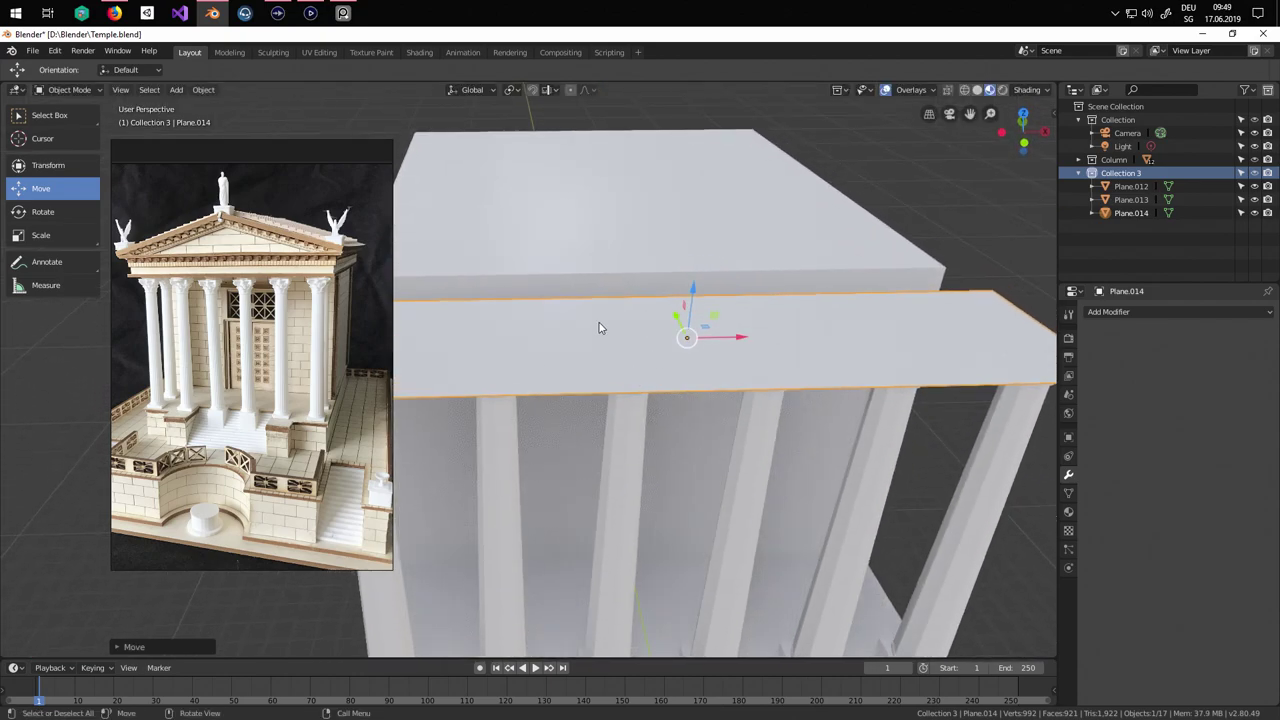
# Extrude the strip upward into a thin slab, then extrude its top face again and scale it slightly inward.
pyautogui.press('Tab')
pyautogui.scroll(-5, 604, 368)
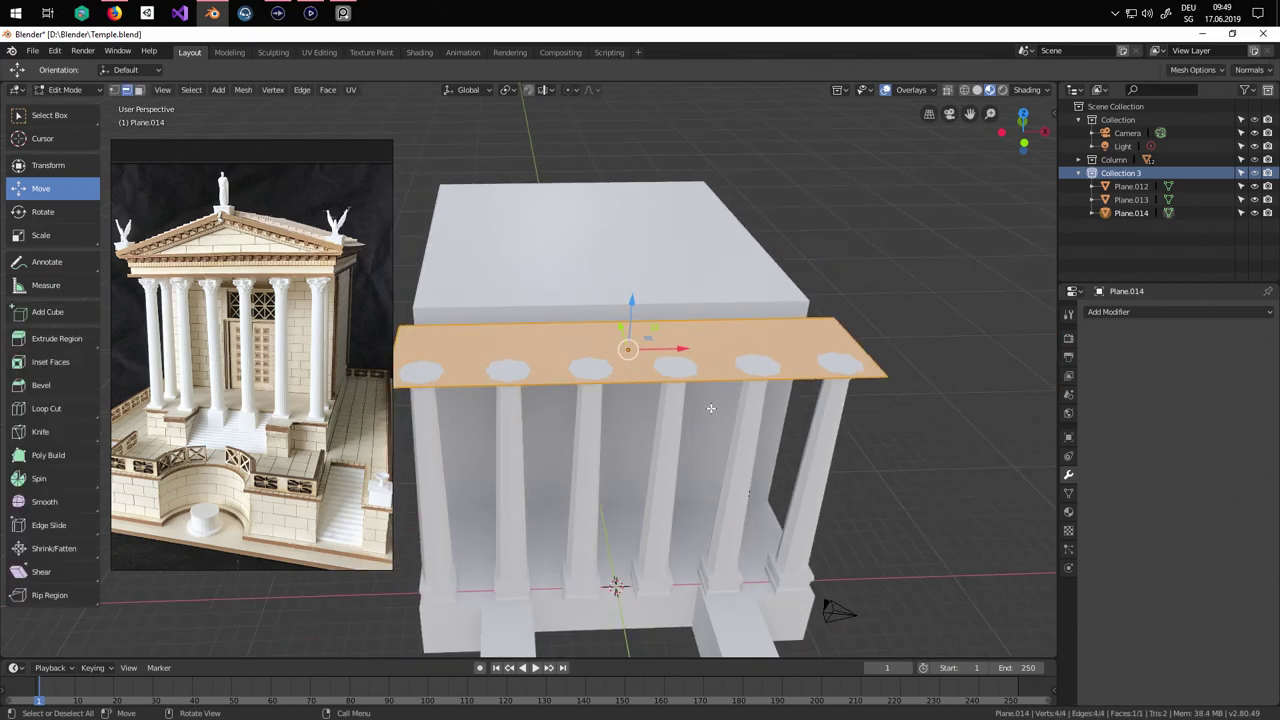
pyautogui.moveTo(689, 379); pyautogui.dragTo(749, 389, button='middle')
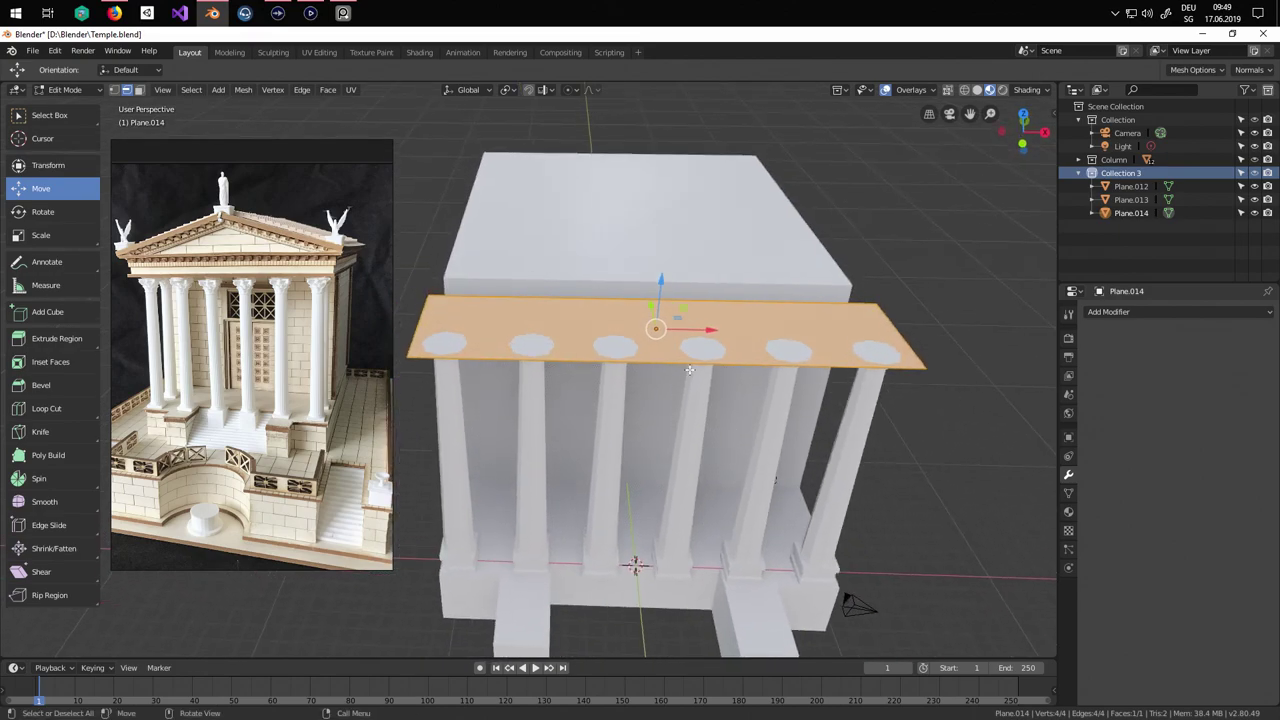
pyautogui.press('KP_1')
pyautogui.press('e')
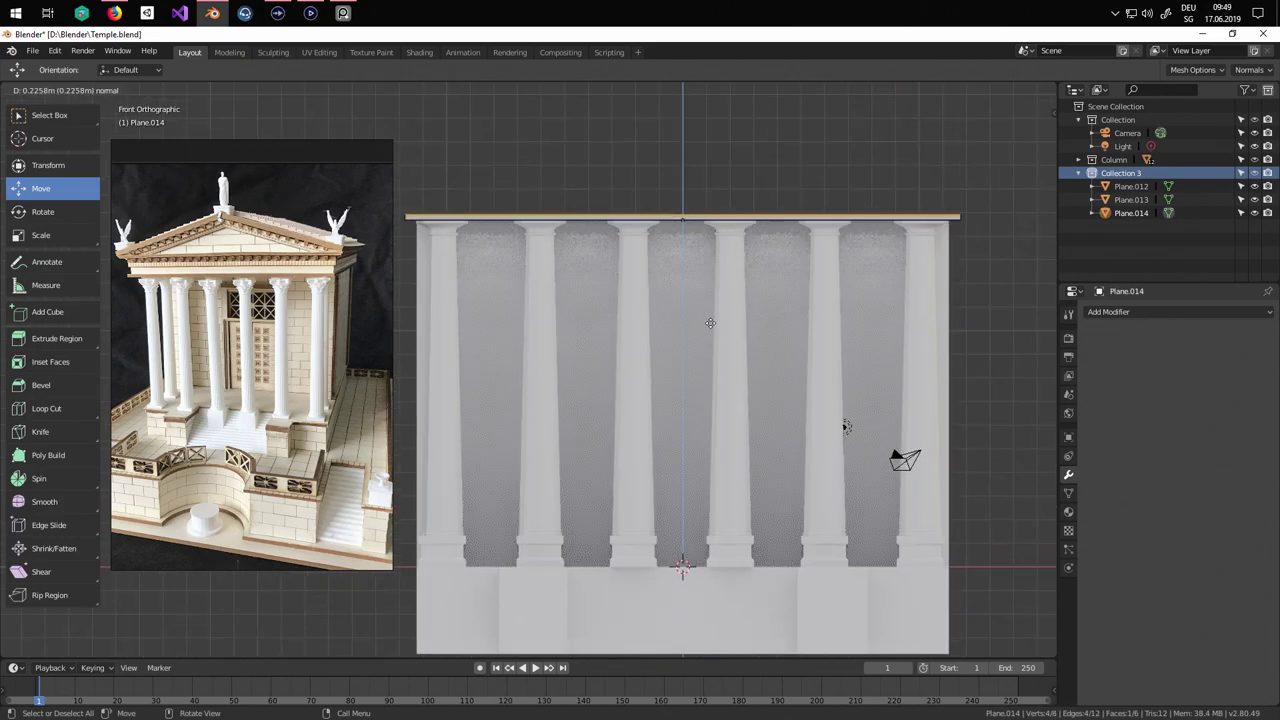
pyautogui.click(712, 318)
pyautogui.press('e')
pyautogui.click(787, 354)
pyautogui.press('s')
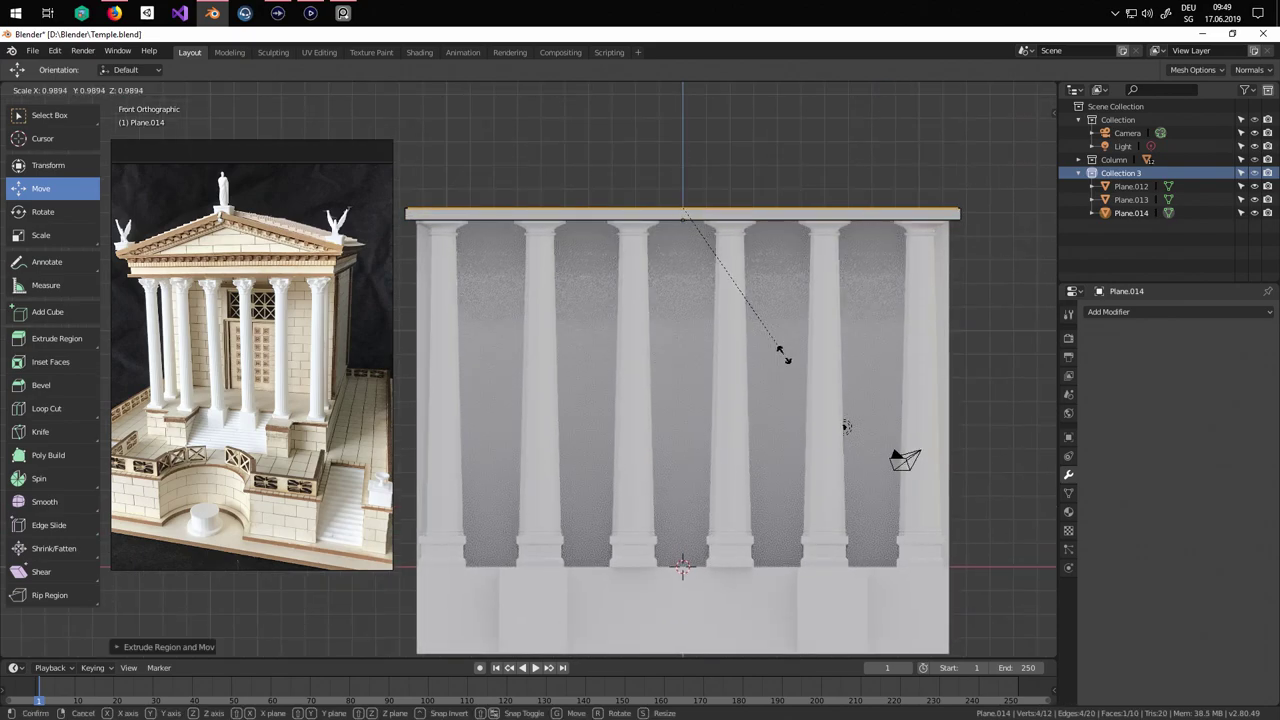
pyautogui.click(774, 355)
# Extrude the inset top face upward into a taller band, then extrude it again and scale it outward to about 1.02.
pyautogui.press('e')
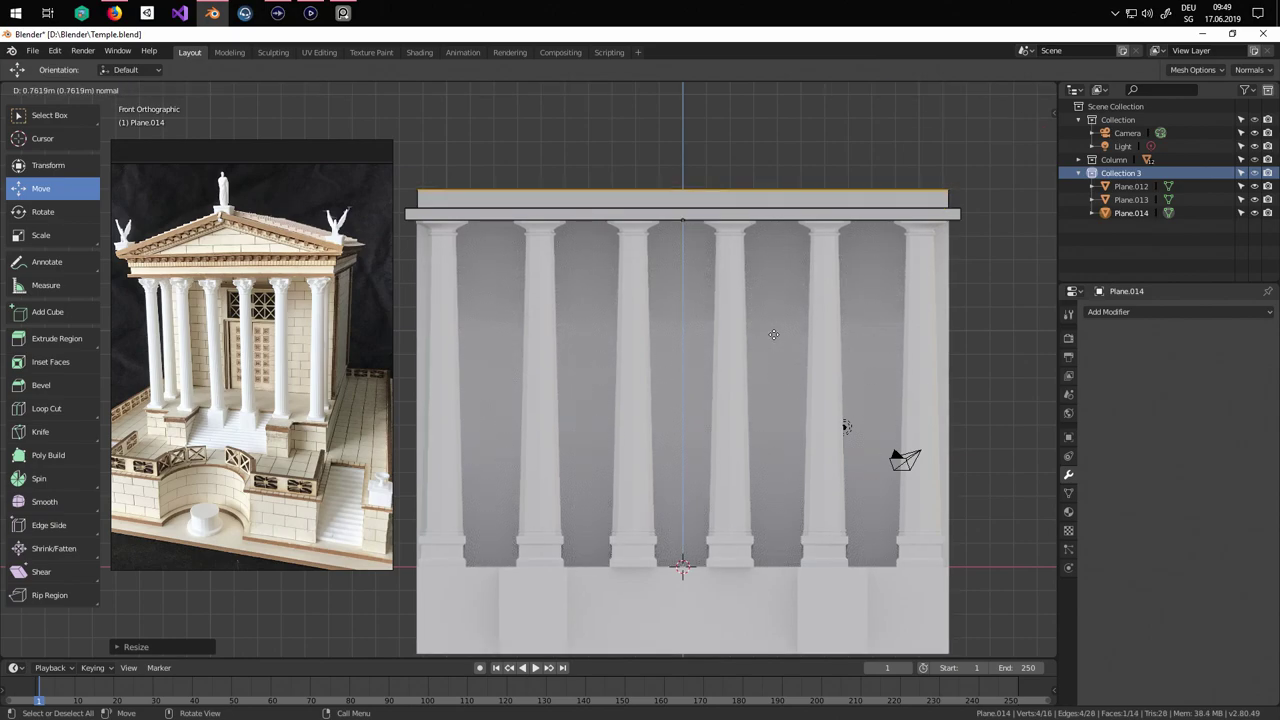
pyautogui.click(774, 337)
pyautogui.press('e')
pyautogui.click(777, 337)
pyautogui.press('s')
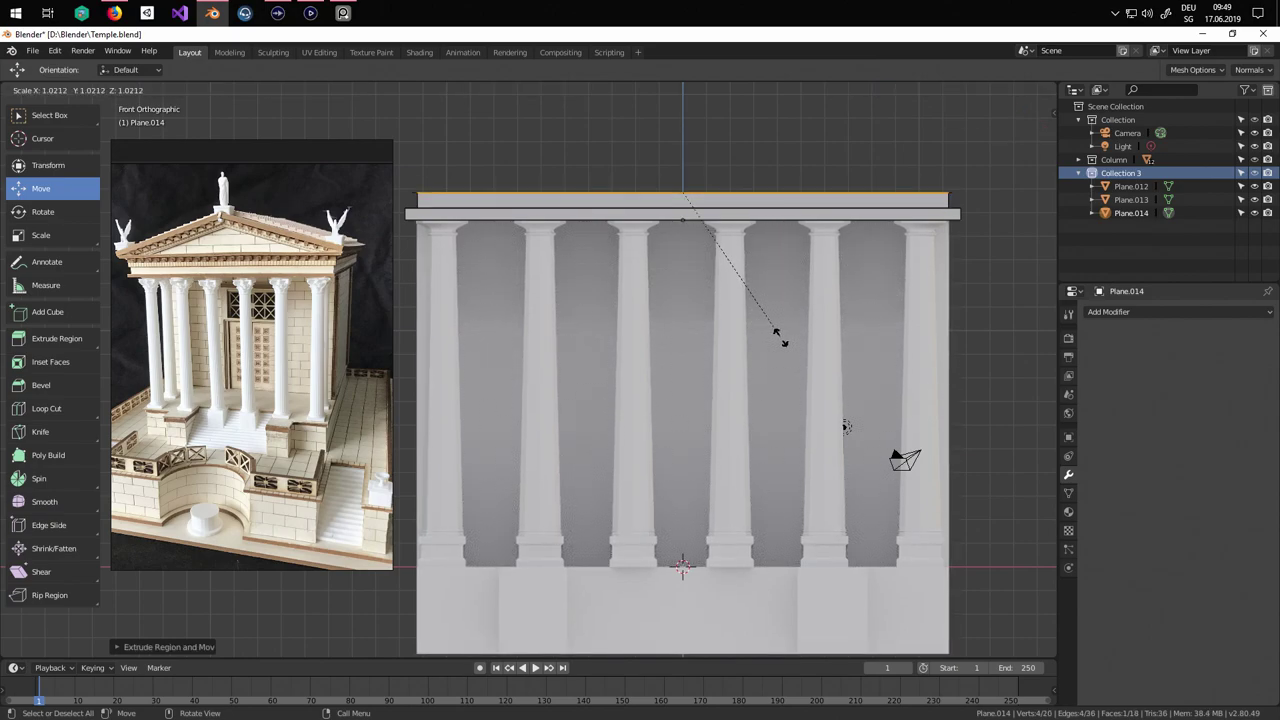
pyautogui.click(781, 337)
# Extrude the widened top face upward into a thin layer, then extrude another layer about 0.51 m high.
pyautogui.press('e')
pyautogui.click(783, 328)
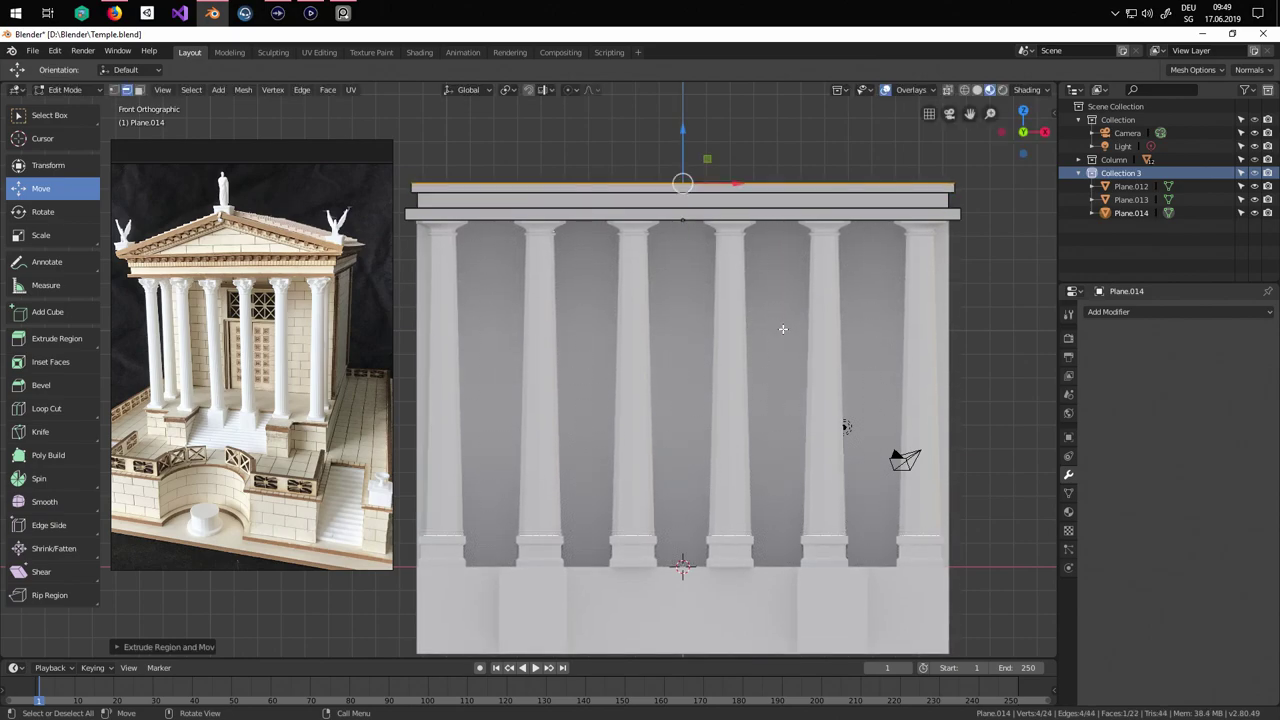
pyautogui.press('e')
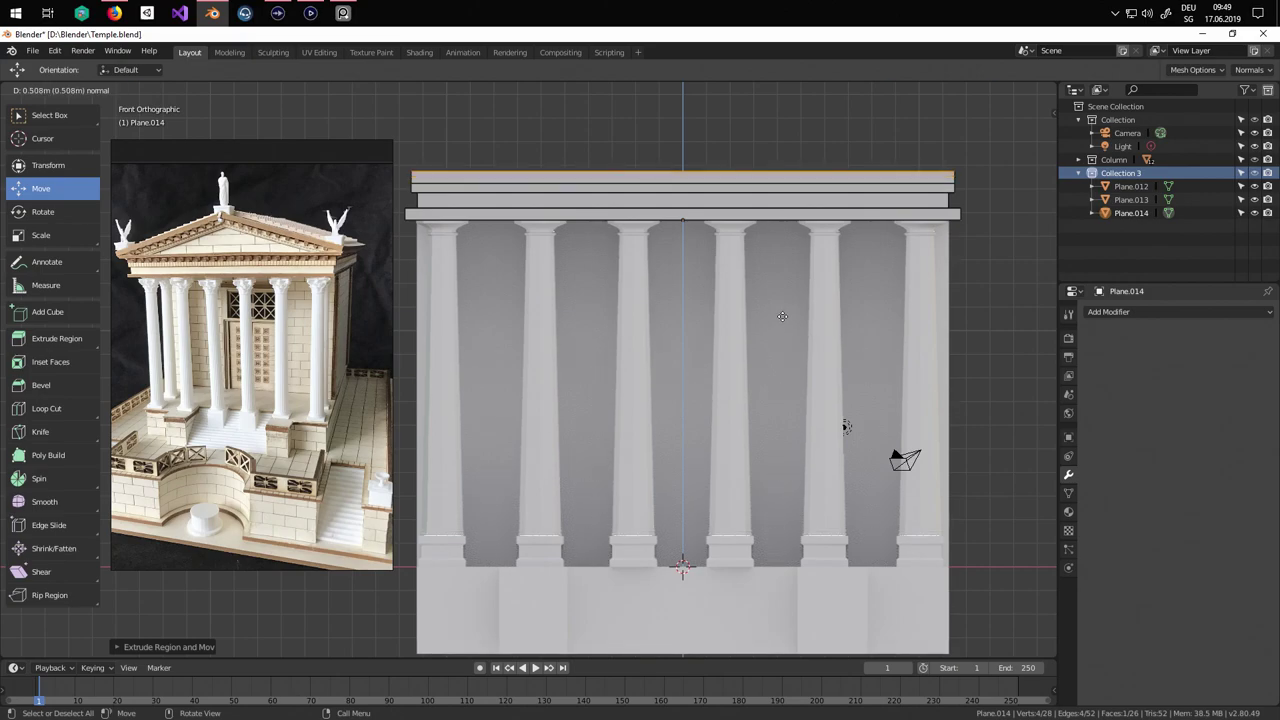
pyautogui.click(782, 316)
# Add one centred loop cut across the layered roof slab, dividing its front and top in half.
pyautogui.moveTo(782, 316); pyautogui.dragTo(646, 315, button='middle')
pyautogui.press('a')
pyautogui.hotkey('ctrl', 'r')
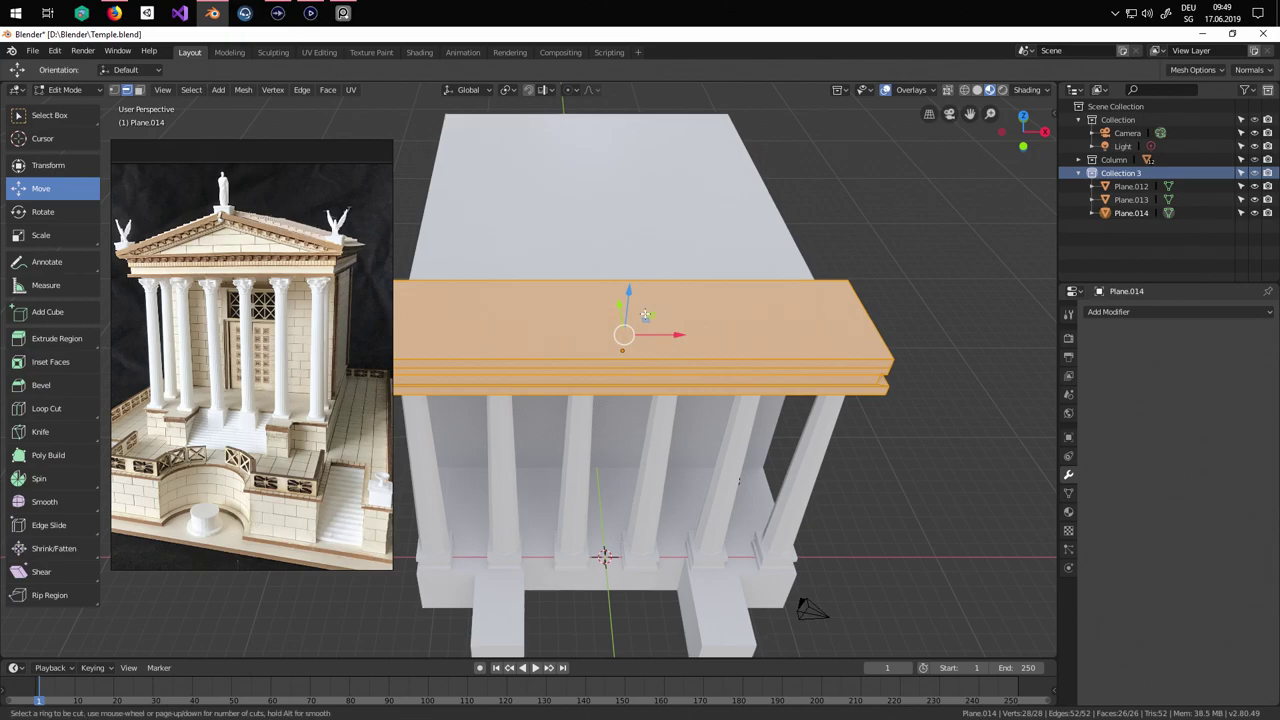
pyautogui.click(644, 353)
pyautogui.rightClick(644, 353)
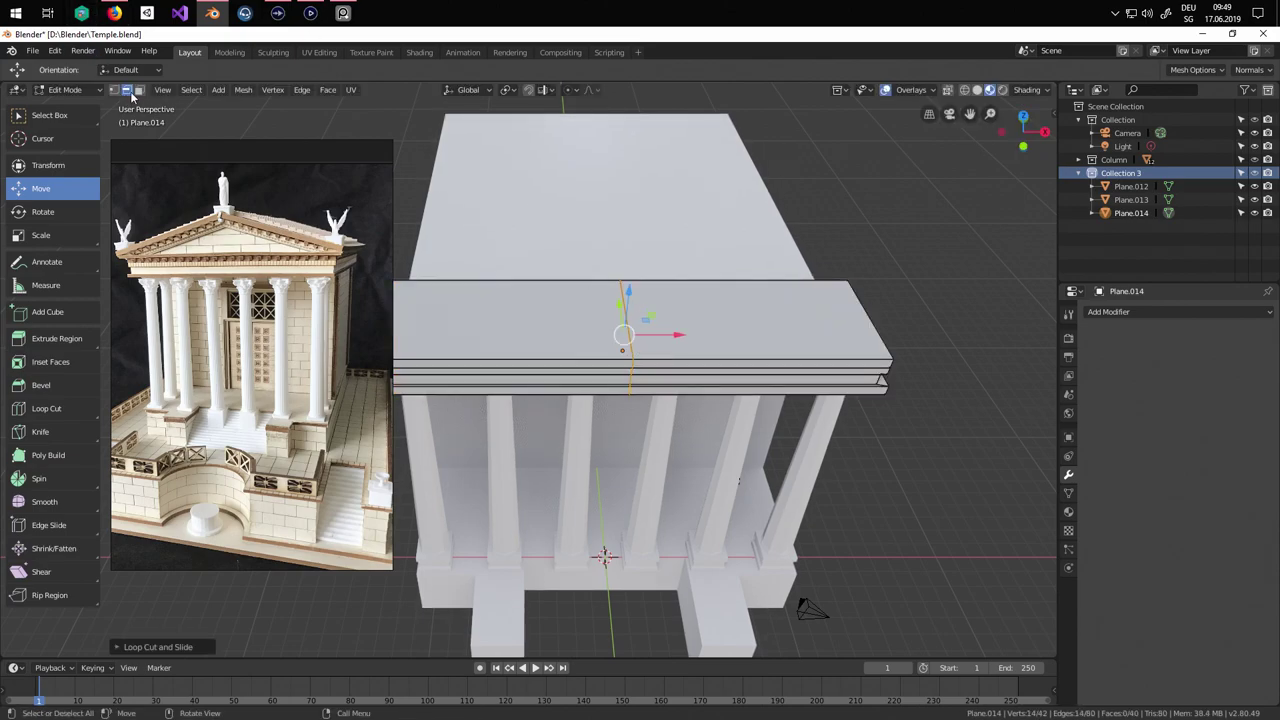
# Raise the top face's centre edge along Z to form a gable ridge, and lower it slightly to refine the pitch.
pyautogui.scroll(-4, 920, 257)
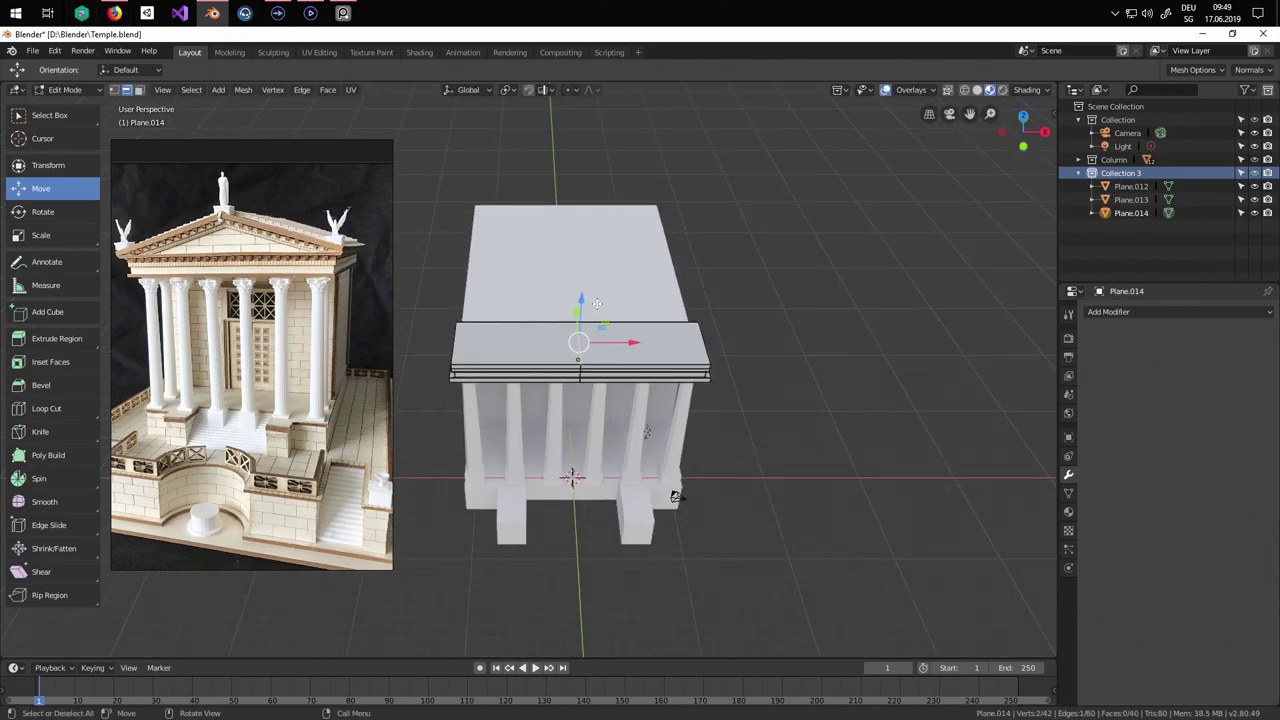
pyautogui.press('g')
pyautogui.press('z')
pyautogui.moveTo(586, 247); pyautogui.dragTo(588, 221)
pyautogui.moveTo(612, 370); pyautogui.dragTo(670, 348, button='middle')
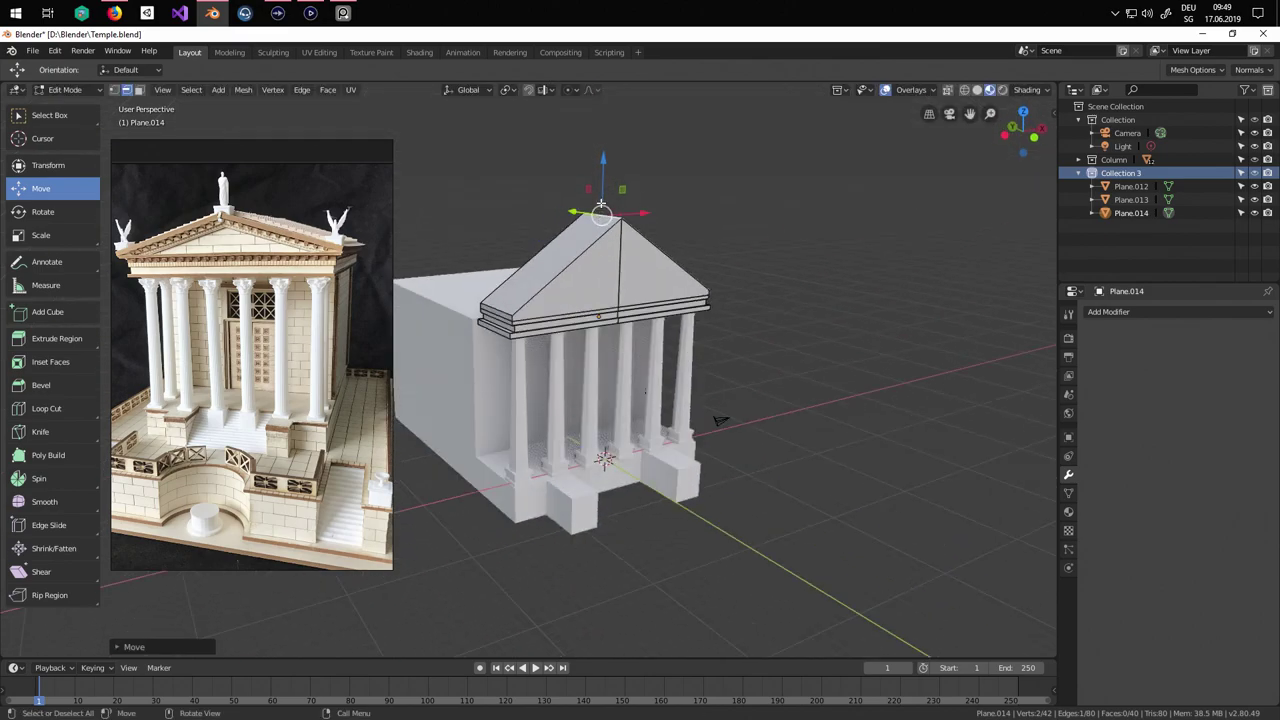
pyautogui.moveTo(605, 159); pyautogui.dragTo(608, 177)
pyautogui.click(607, 177)
# Select all rear-facing faces of the gable roof in face mode and move them along Y to the back of the temple body.
pyautogui.moveTo(607, 177); pyautogui.dragTo(395, 372, button='middle')
pyautogui.moveTo(570, 362); pyautogui.dragTo(695, 485, button='middle')
pyautogui.moveTo(624, 413); pyautogui.dragTo(620, 417, button='middle')
pyautogui.scroll(-1, 620, 417)
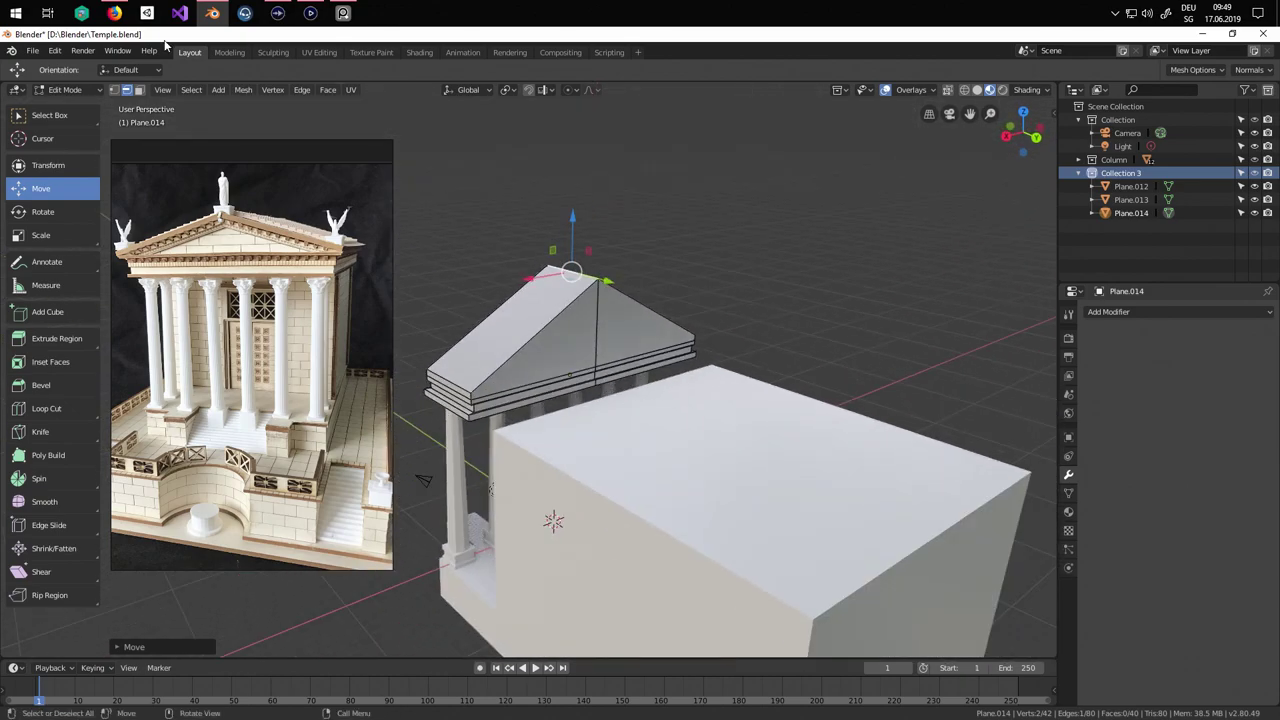
pyautogui.click(139, 89)
pyautogui.scroll(4, 561, 317)
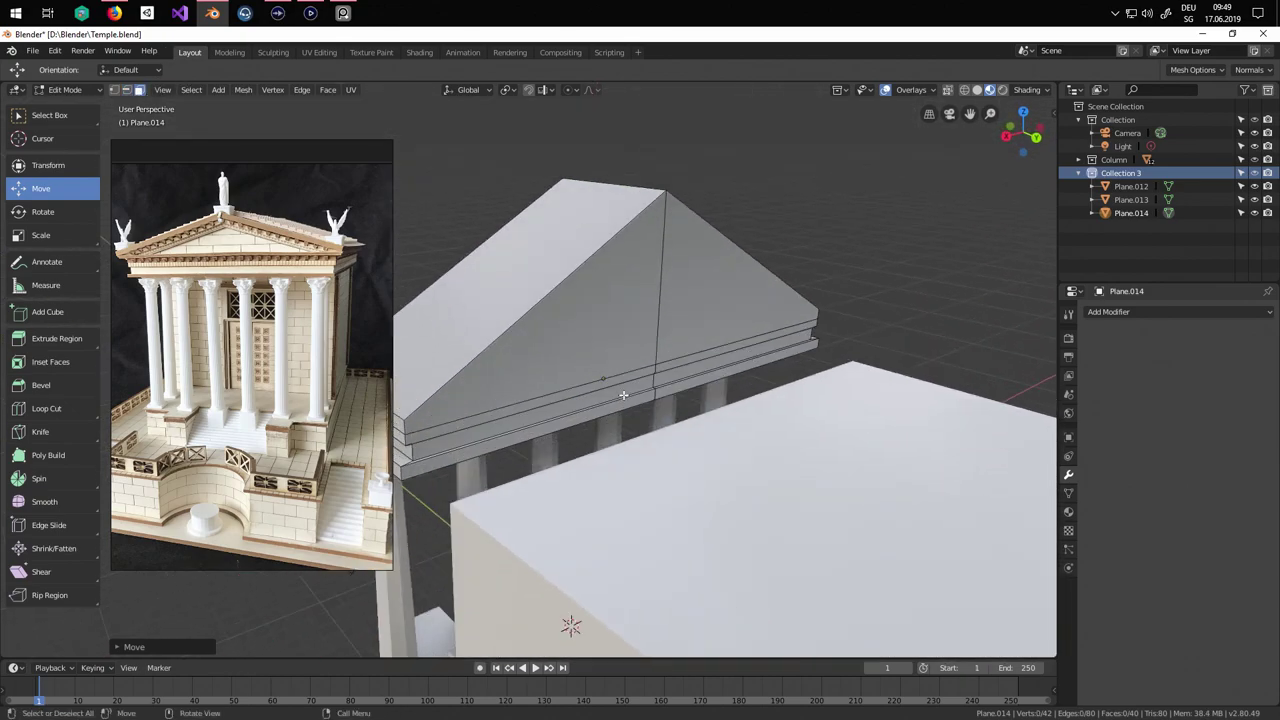
pyautogui.press('c')
pyautogui.press('Escape')
pyautogui.moveTo(608, 412)
pyautogui.mouseDown(button='middle')
pyautogui.moveTo(638, 395)
pyautogui.moveTo(614, 446)
pyautogui.moveTo(573, 453)
pyautogui.moveTo(651, 434)
pyautogui.mouseUp(button='middle')
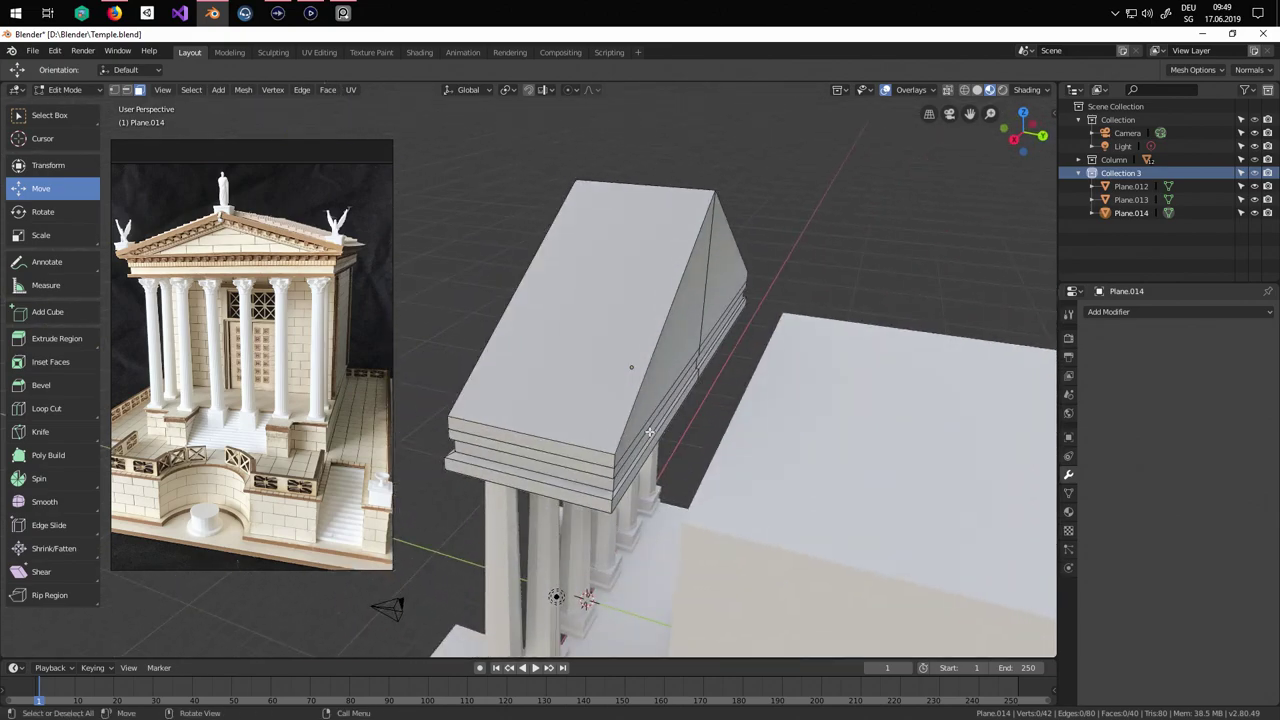
pyautogui.press('c')
pyautogui.moveTo(651, 434)
pyautogui.mouseDown()
pyautogui.moveTo(701, 322)
pyautogui.moveTo(725, 338)
pyautogui.mouseUp()
pyautogui.press('Escape')
pyautogui.moveTo(725, 338); pyautogui.dragTo(682, 352, button='middle')
pyautogui.press('c')
pyautogui.moveTo(682, 352); pyautogui.dragTo(690, 370)
pyautogui.press('Escape')
pyautogui.moveTo(690, 370)
pyautogui.mouseDown(button='middle')
pyautogui.moveTo(576, 363)
pyautogui.moveTo(590, 364)
pyautogui.mouseUp(button='middle')
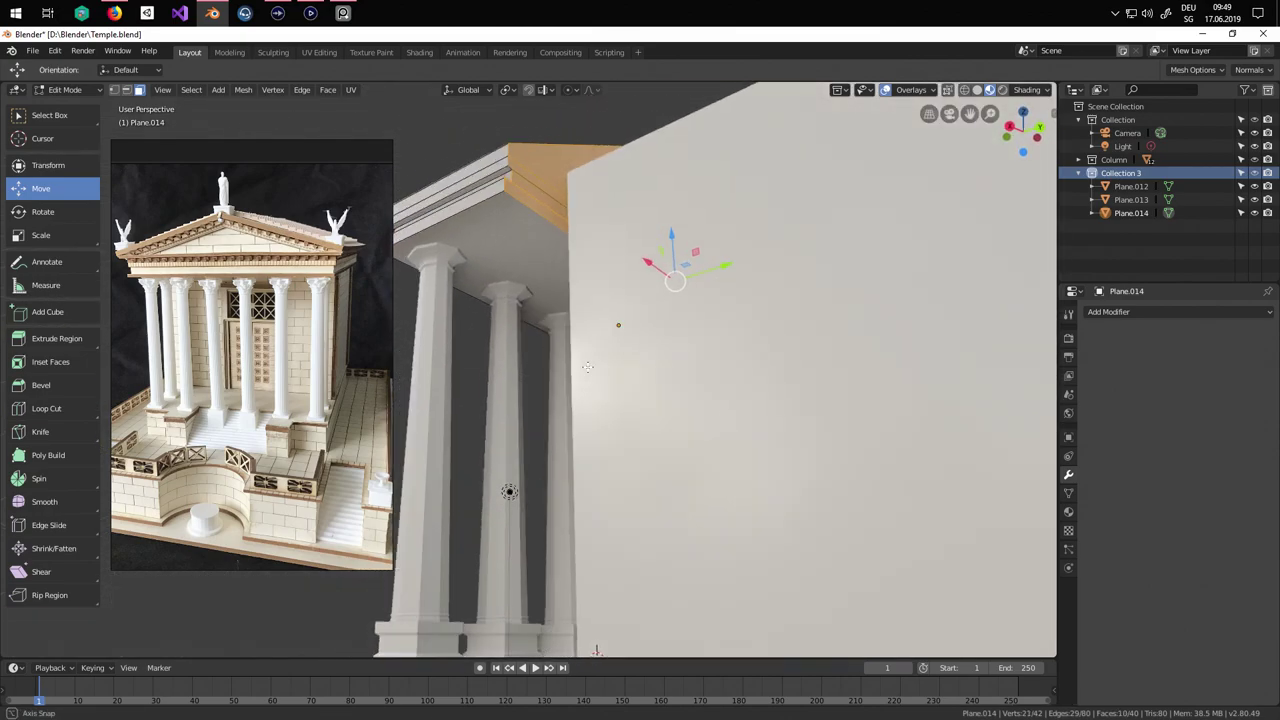
pyautogui.press('c')
pyautogui.click(533, 190)
pyautogui.press('Escape')
pyautogui.moveTo(535, 190); pyautogui.dragTo(633, 325, button='middle')
pyautogui.press('c')
pyautogui.scroll(-6, 690, 395)
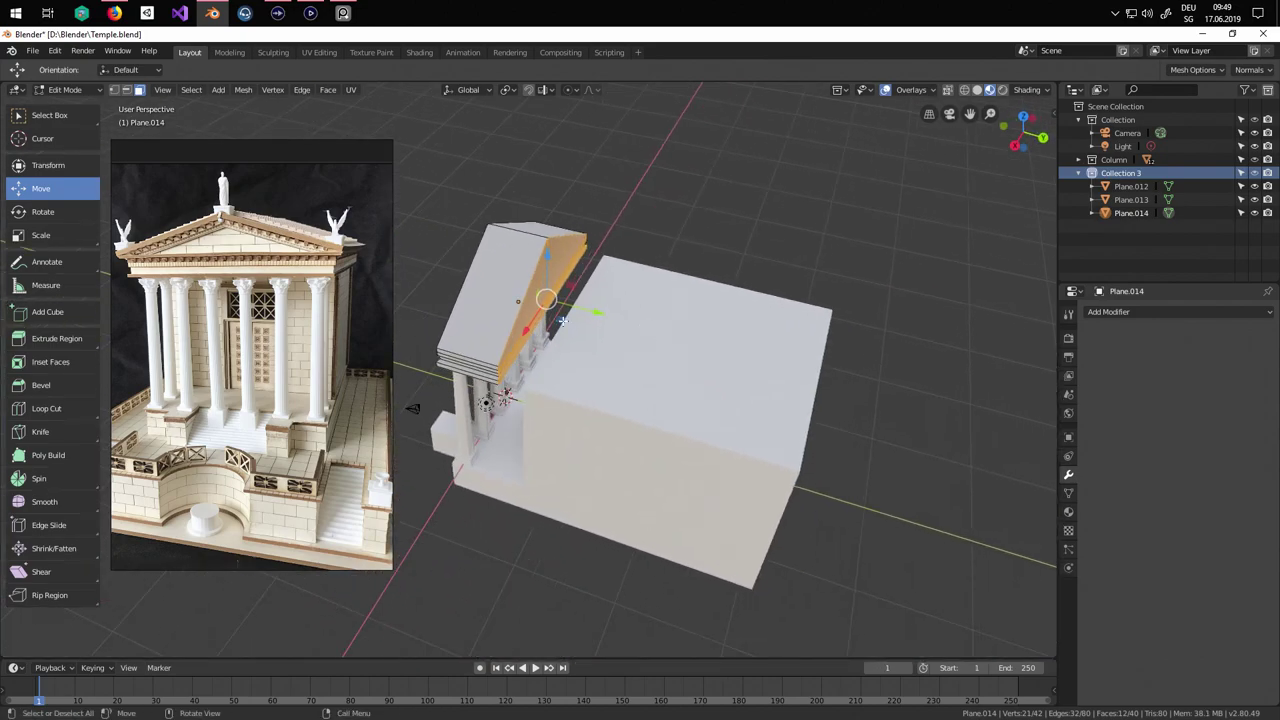
pyautogui.moveTo(603, 313); pyautogui.dragTo(866, 411)
# Leave mesh editing and set the lengthened roof's origin to its geometry.
pyautogui.moveTo(540, 530); pyautogui.dragTo(780, 490, button='middle')
pyautogui.scroll(4, 864, 430)
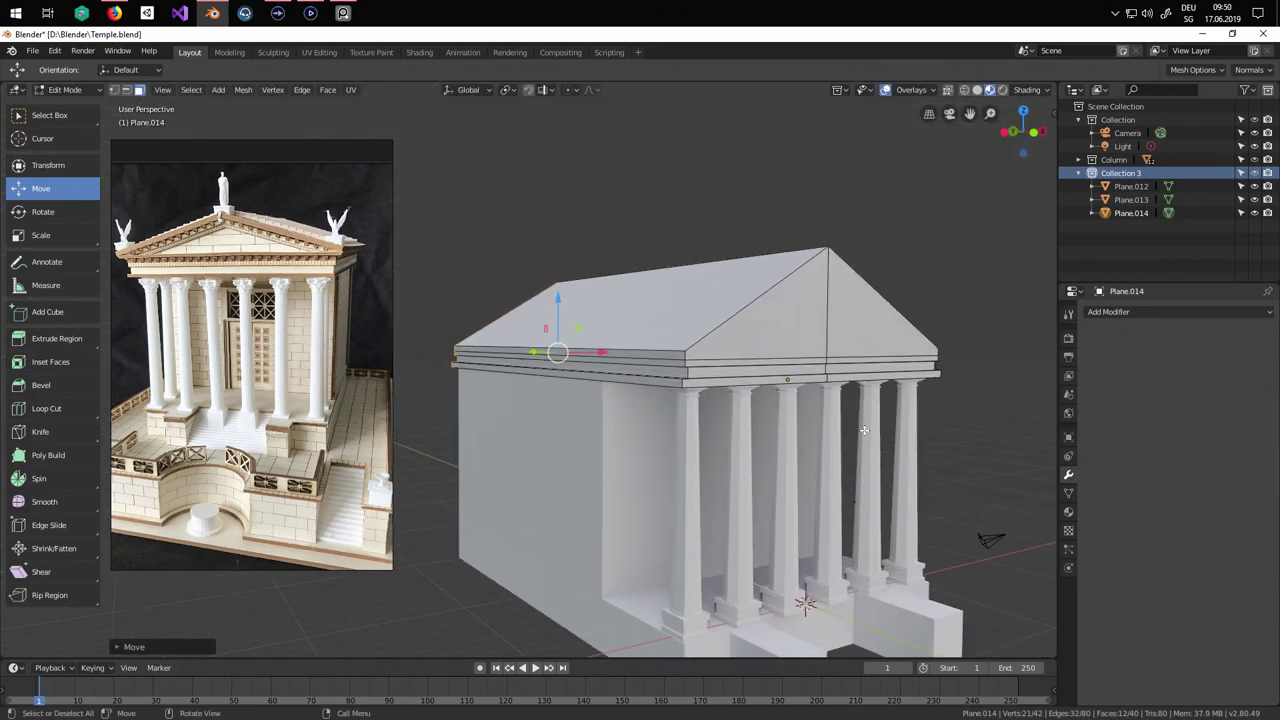
pyautogui.moveTo(864, 430); pyautogui.dragTo(652, 426, button='middle')
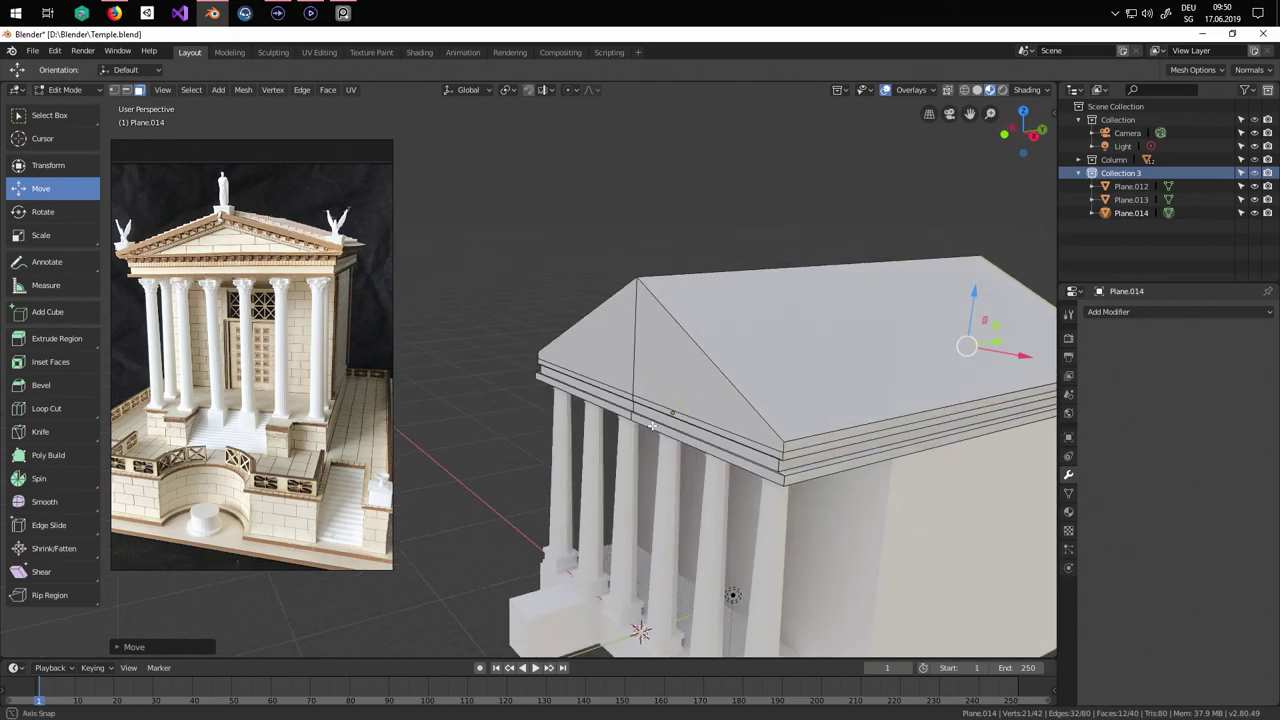
pyautogui.press('Tab')
pyautogui.scroll(-3, 683, 427)
pyautogui.moveTo(755, 428); pyautogui.dragTo(700, 444, button='middle')
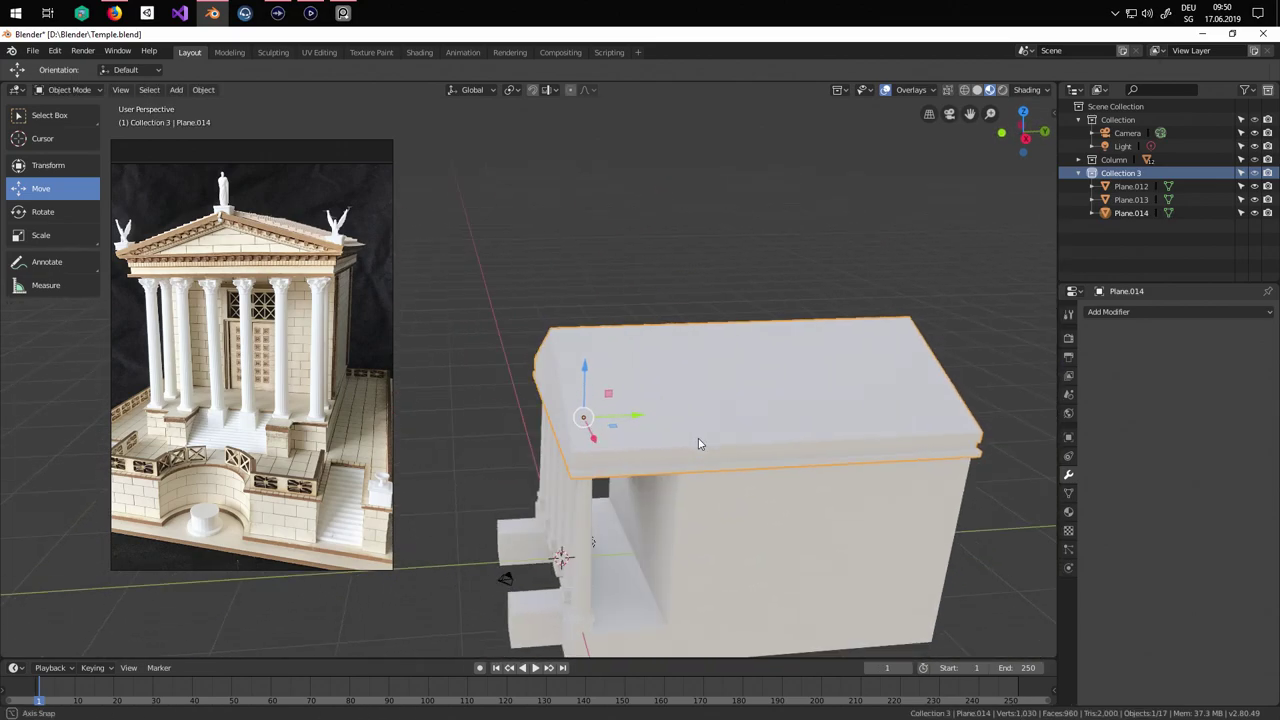
pyautogui.click(210, 92)
pyautogui.moveTo(236, 120)
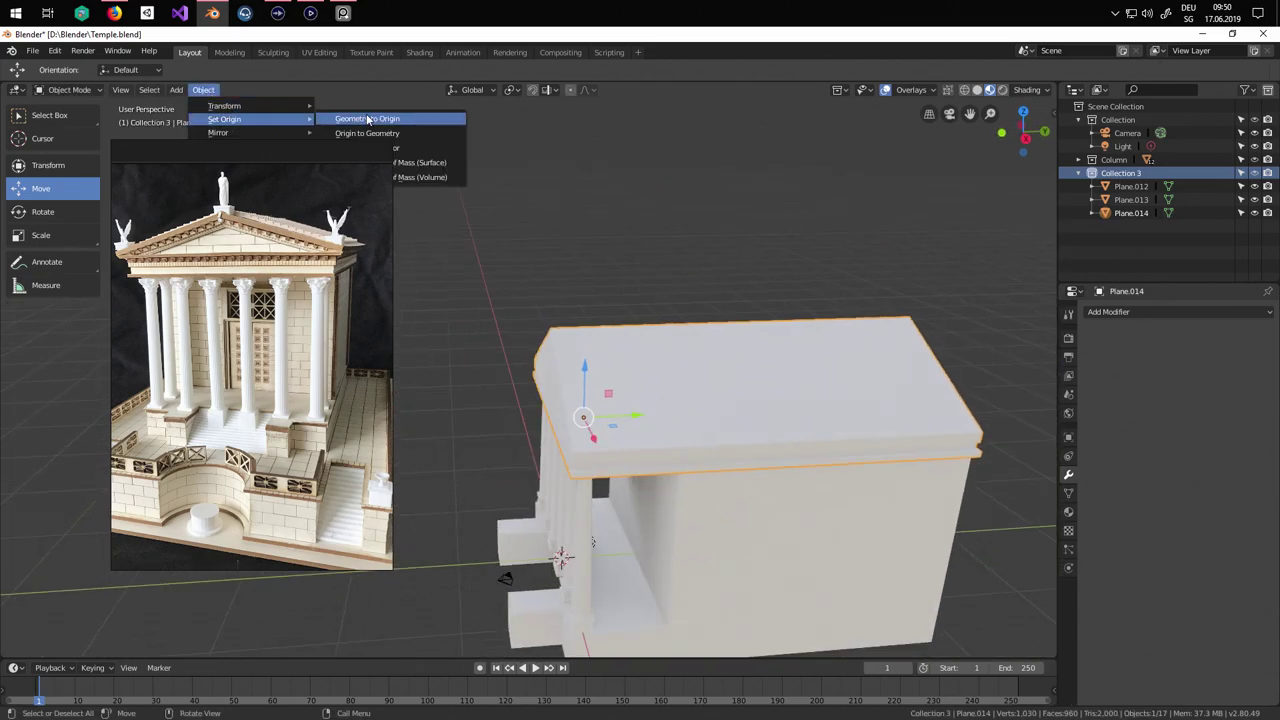
pyautogui.click(368, 133)
# Extrude the two front gable faces in place and scale them inward to leave a border around the pediment.
pyautogui.moveTo(700, 372); pyautogui.dragTo(775, 452, button='middle')
pyautogui.press('Tab')
pyautogui.scroll(1, 602, 406)
pyautogui.scroll(3, 711, 409)
pyautogui.moveTo(711, 409); pyautogui.dragTo(533, 377, button='middle')
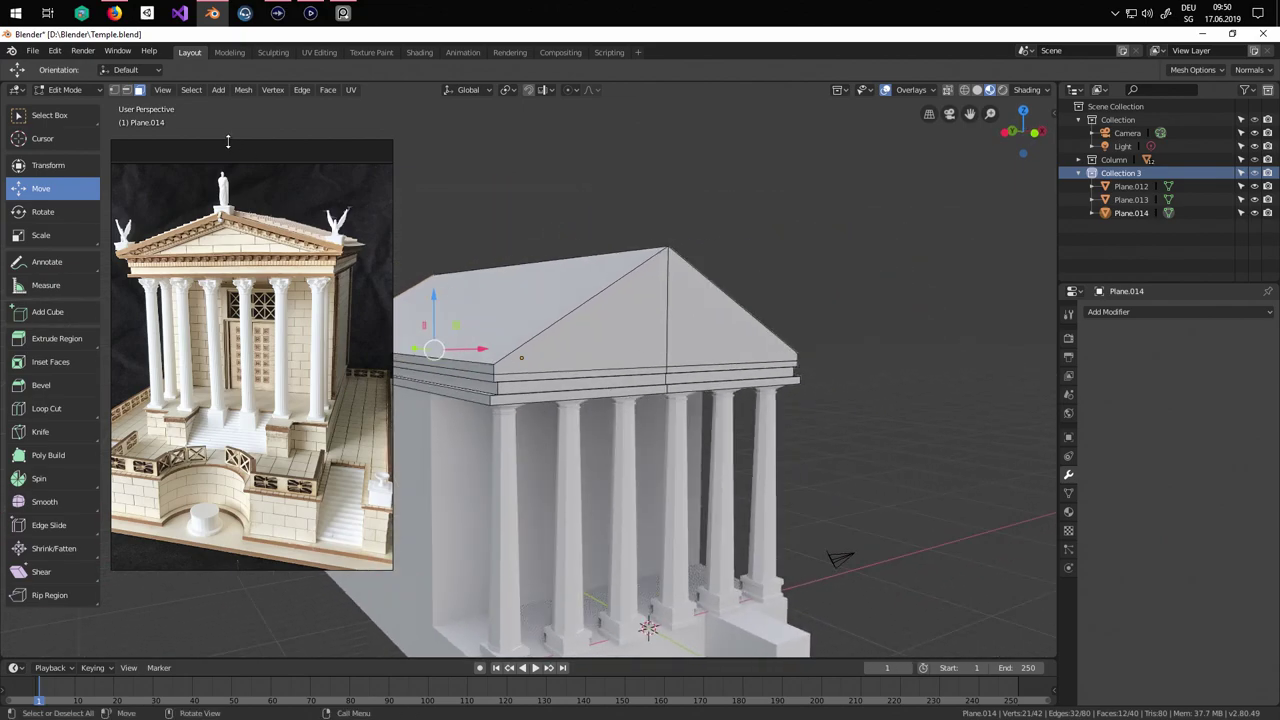
pyautogui.click(716, 301)
pyautogui.moveTo(716, 301); pyautogui.dragTo(754, 399, button='middle')
pyautogui.press('e')
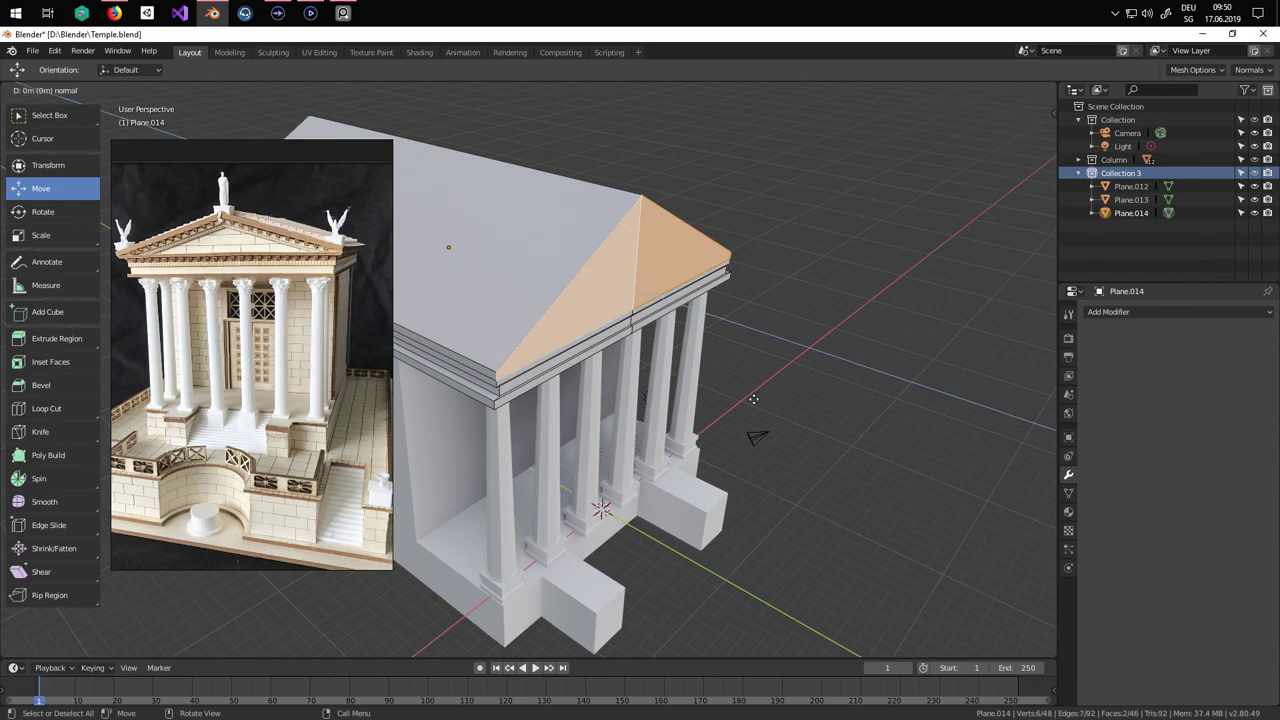
pyautogui.rightClick(754, 399)
pyautogui.press('s')
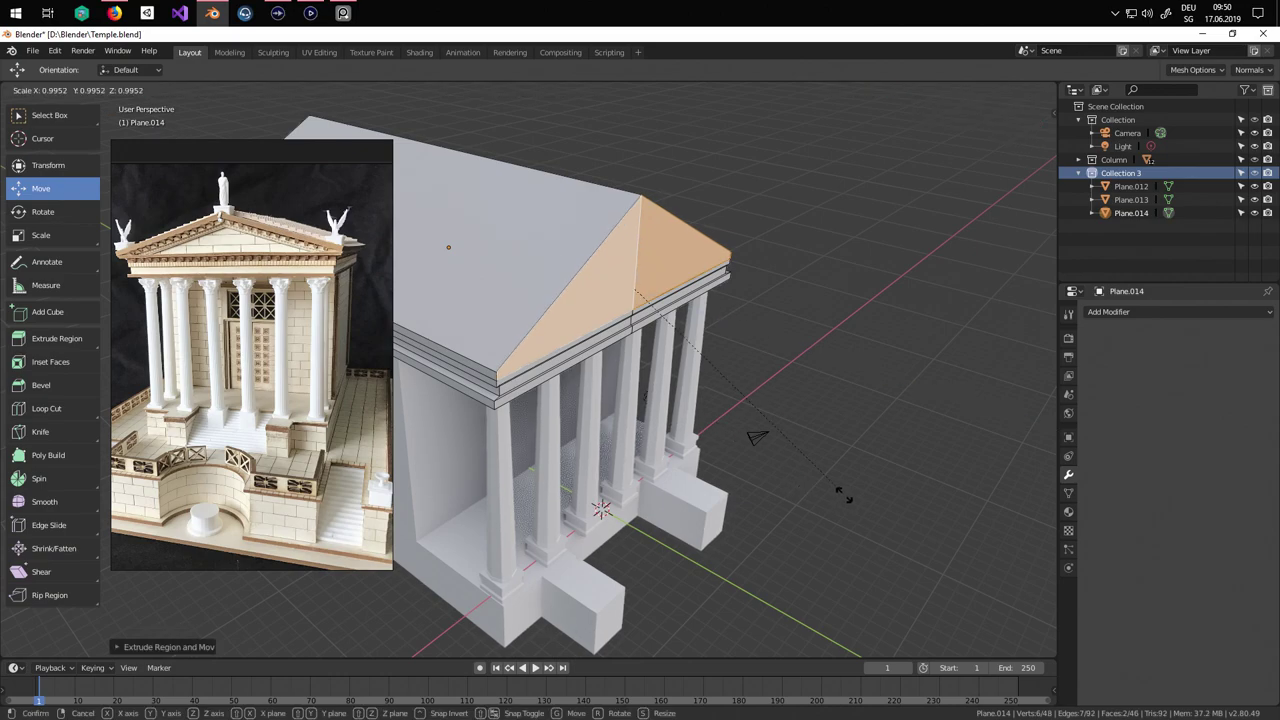
pyautogui.click(795, 470)
pyautogui.moveTo(795, 470); pyautogui.dragTo(699, 400, button='middle')
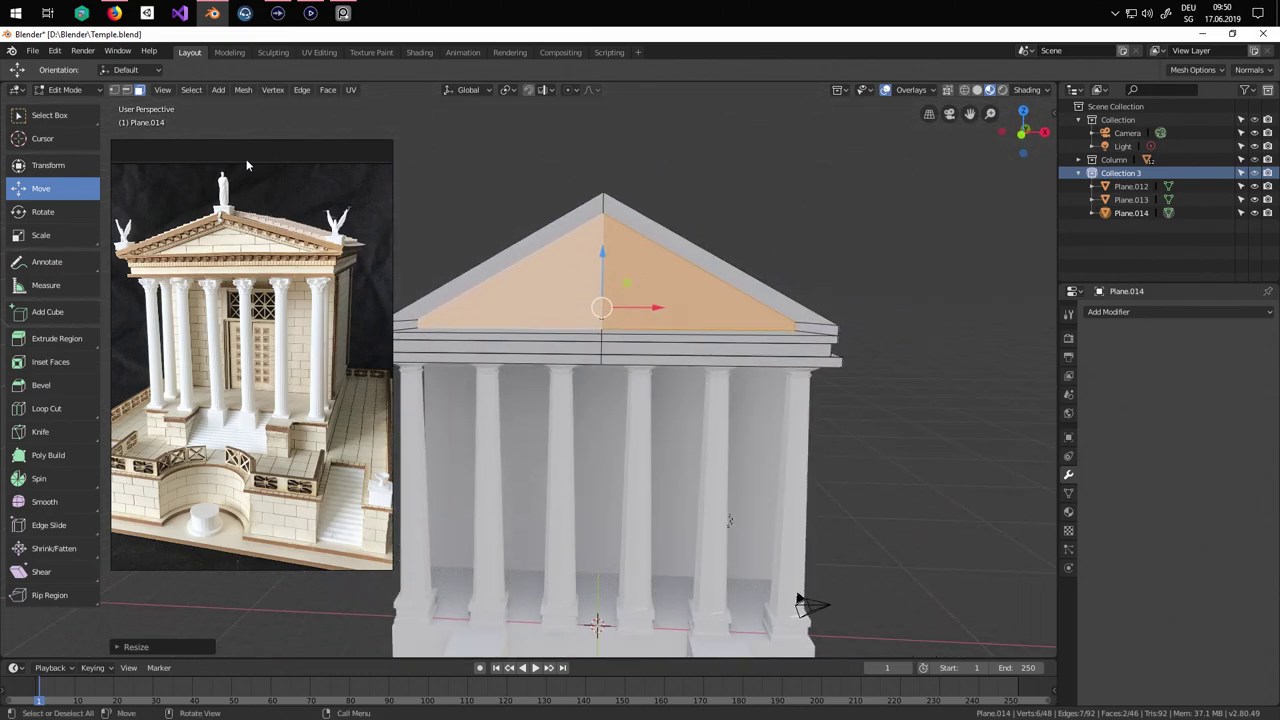
# Move the inset pediment's two short lower corner edges outward along X toward the eaves.
pyautogui.click(128, 91)
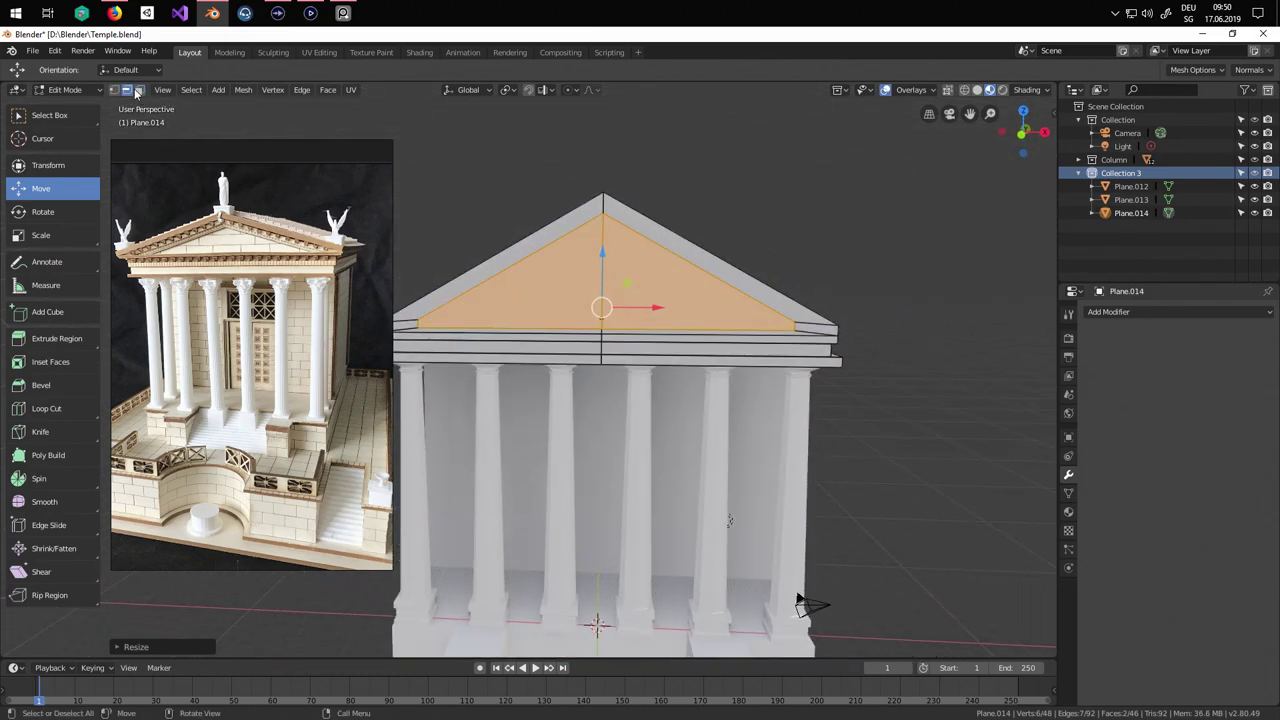
pyautogui.click(790, 325)
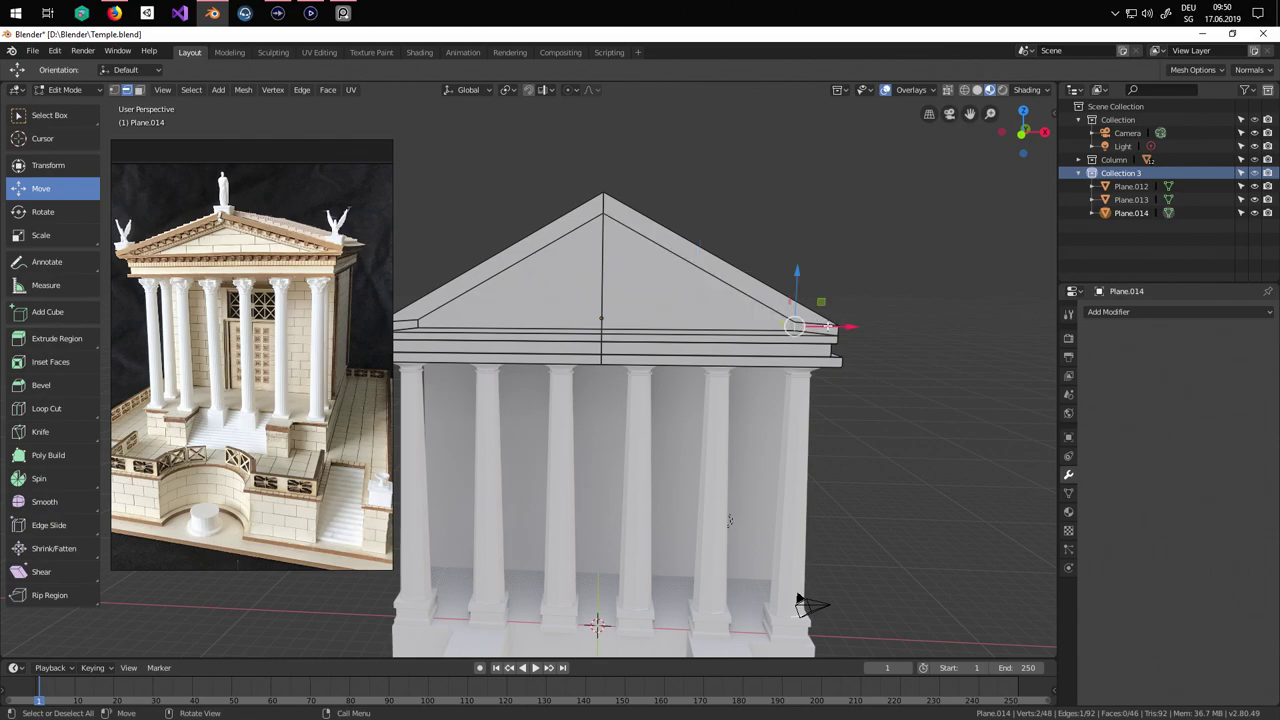
pyautogui.moveTo(835, 322); pyautogui.dragTo(862, 328)
pyautogui.click(862, 328)
pyautogui.keyDown('shift'); pyautogui.moveTo(469, 317); pyautogui.dragTo(539, 317, button='middle'); pyautogui.keyUp('shift')
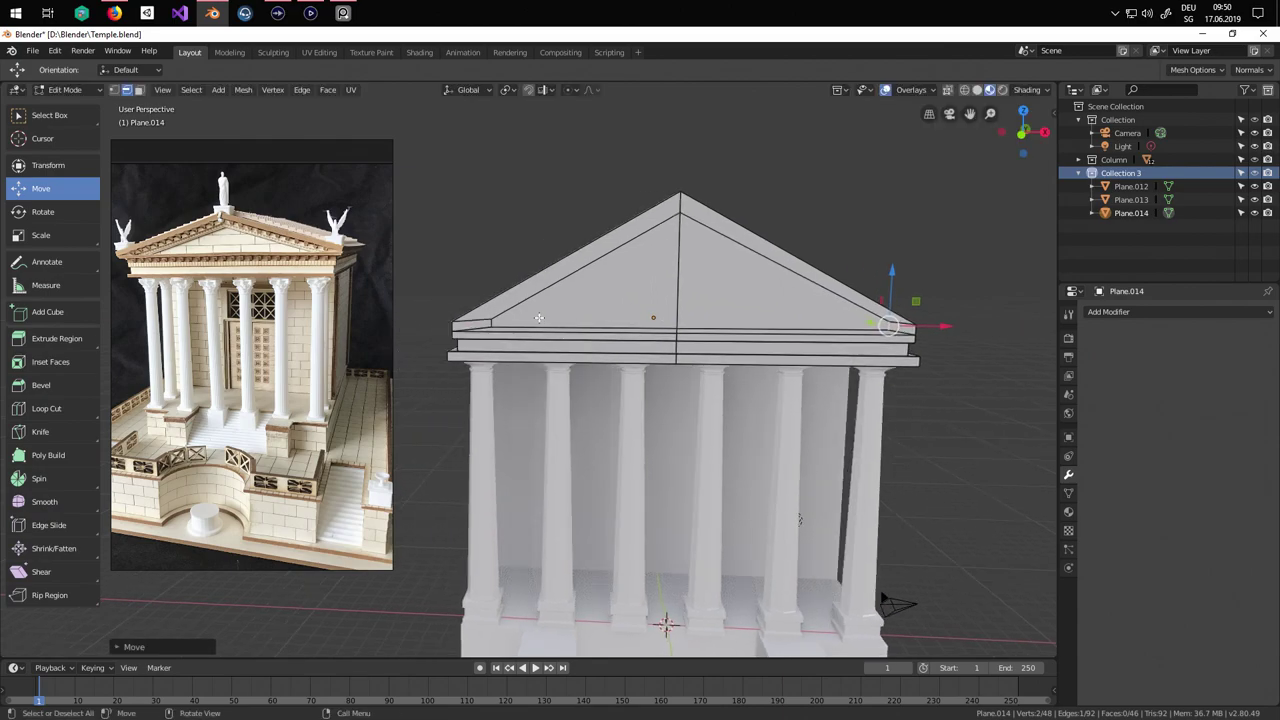
pyautogui.click(493, 322)
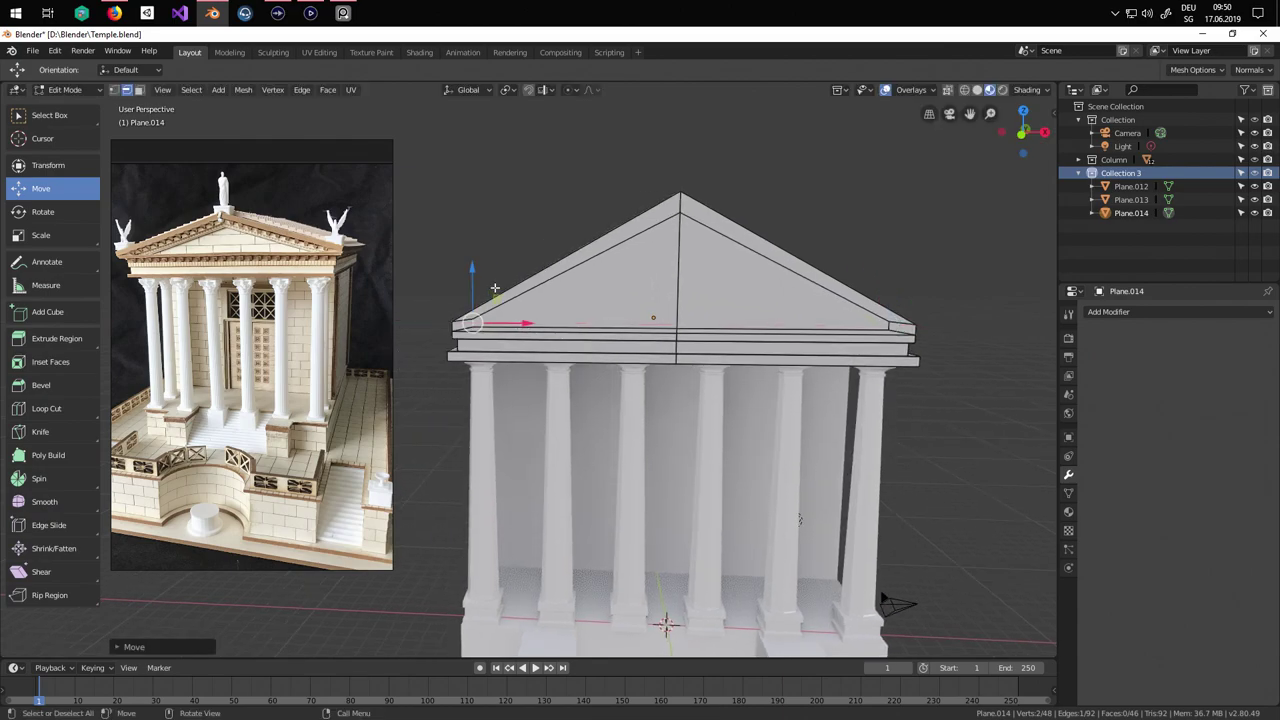
# Extrude the two inset pediment faces inward to recess them behind the gable border.
pyautogui.click(139, 90)
pyautogui.click(666, 229)
pyautogui.moveTo(666, 229); pyautogui.dragTo(785, 375, button='middle')
pyautogui.press('e')
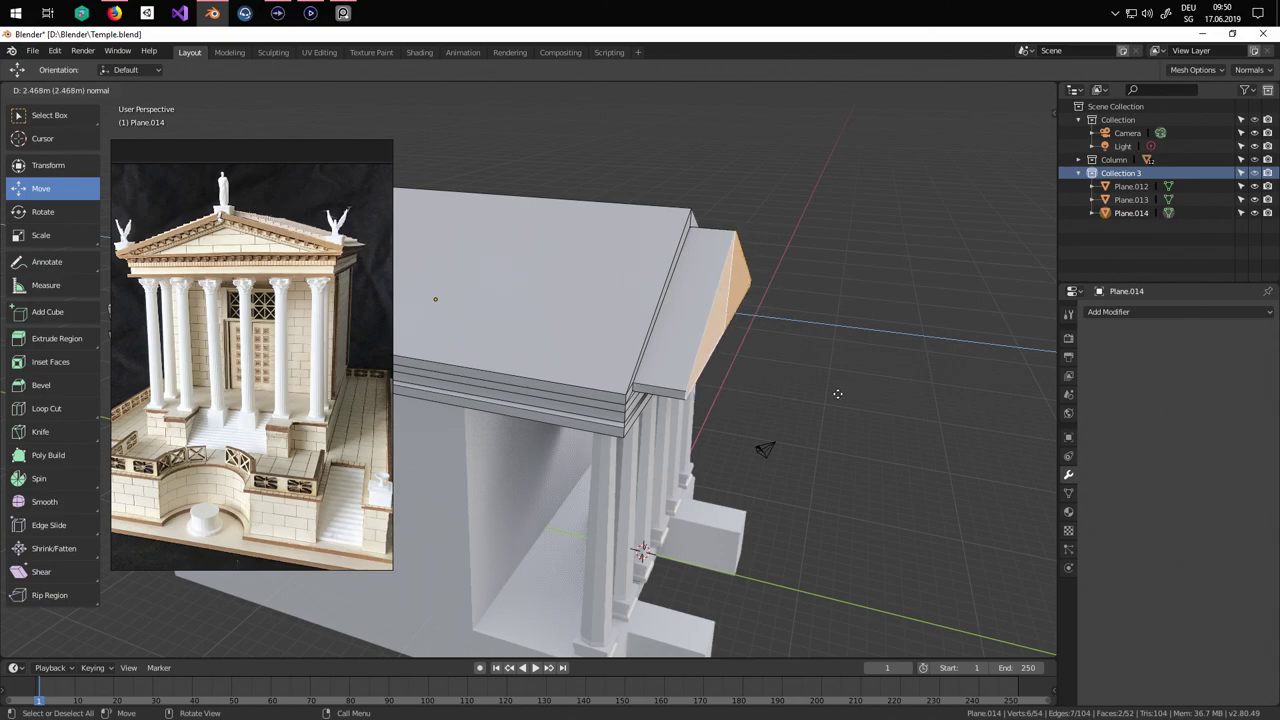
pyautogui.click(816, 393)
pyautogui.moveTo(816, 393); pyautogui.dragTo(779, 432, button='middle')
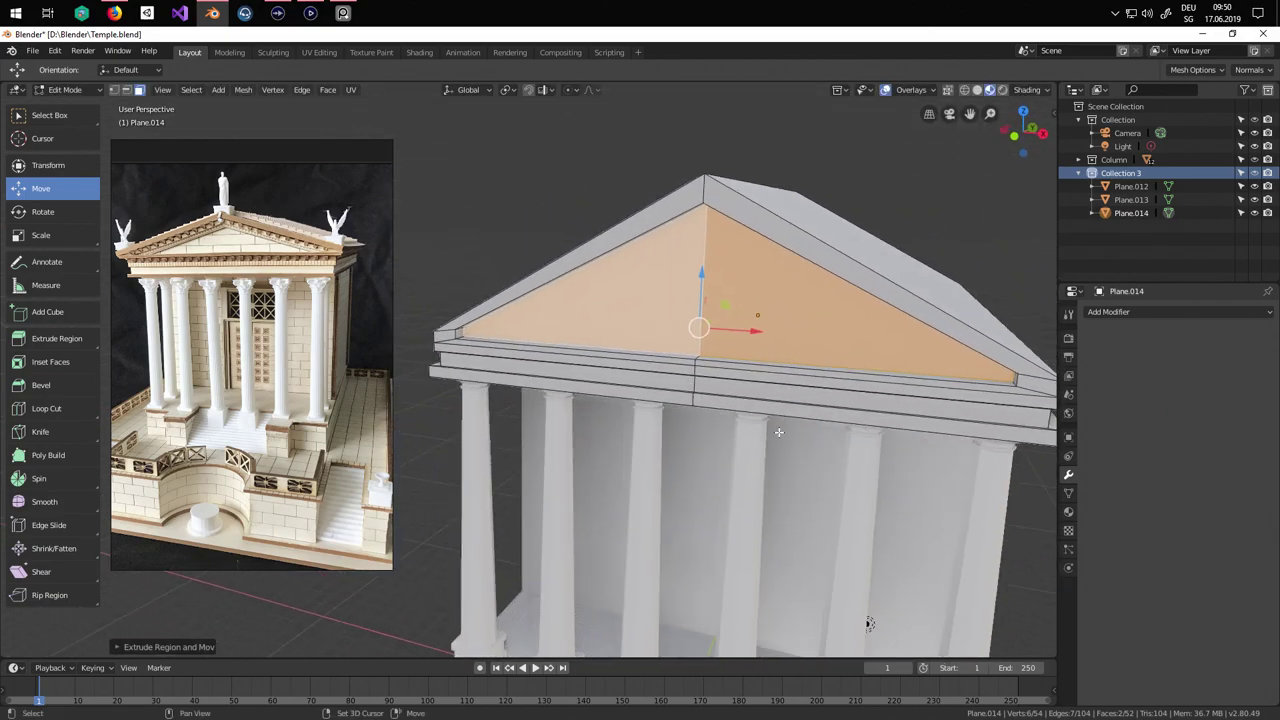
# Extrude the recessed pediment faces in place, scale them inward to about 0.88, and extrude them inward again.
pyautogui.press('e')
pyautogui.press('s')
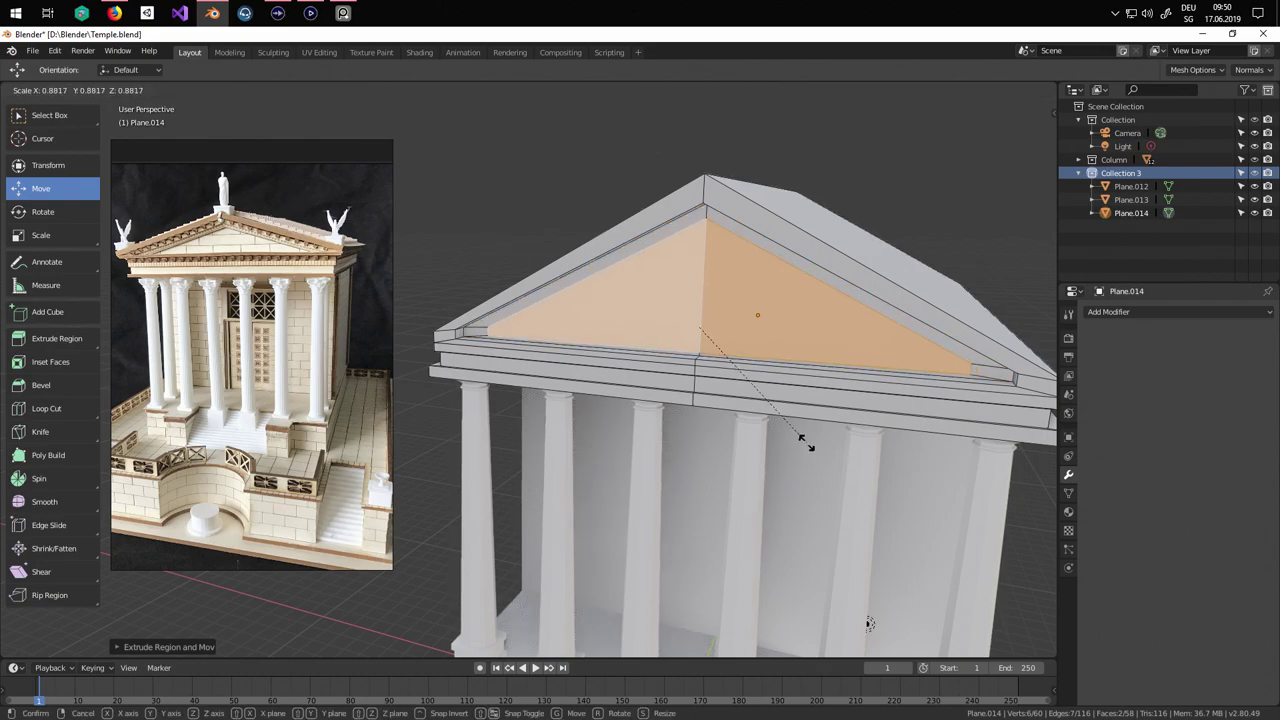
pyautogui.click(808, 443)
pyautogui.press('e')
pyautogui.click(806, 441)
# Move the innermost pediment faces slightly forward along Y to make the second recess shallower, and leave mesh editing.
pyautogui.scroll(-4, 803, 443)
pyautogui.press('Tab')
pyautogui.moveTo(803, 443); pyautogui.dragTo(768, 464, button='middle')
pyautogui.press('Tab')
pyautogui.scroll(3, 697, 346)
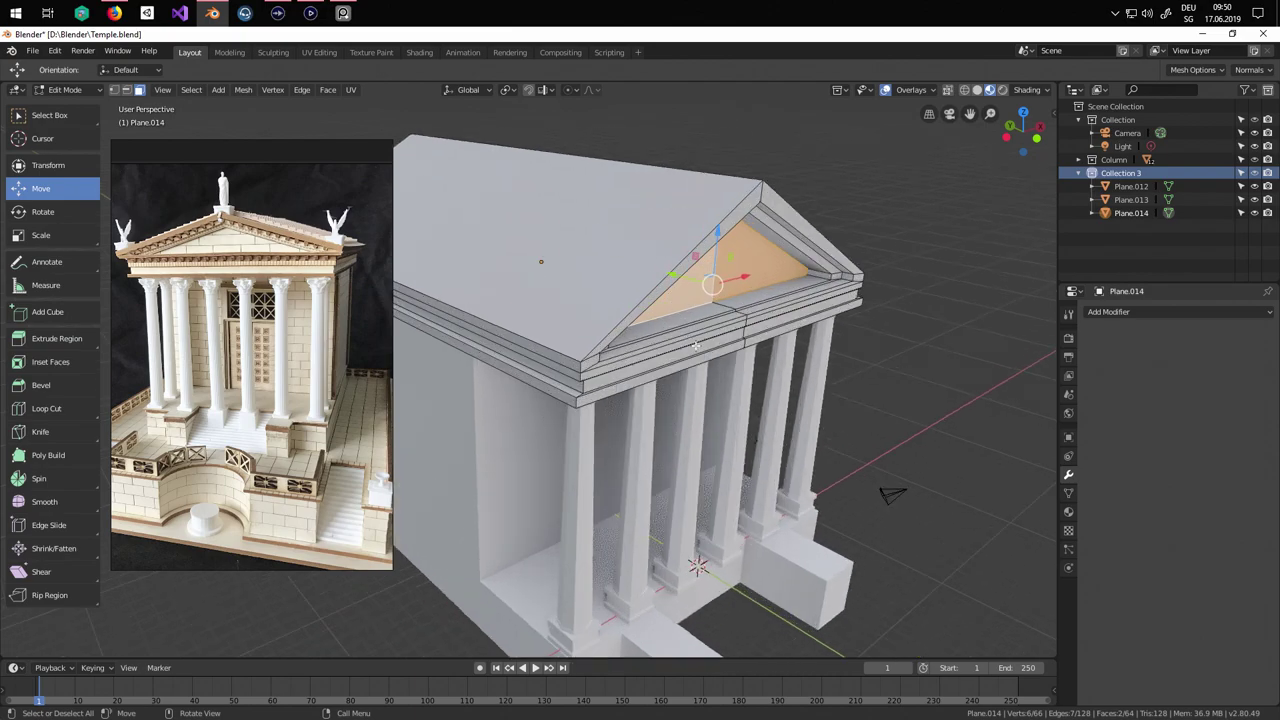
pyautogui.moveTo(674, 281); pyautogui.dragTo(684, 283)
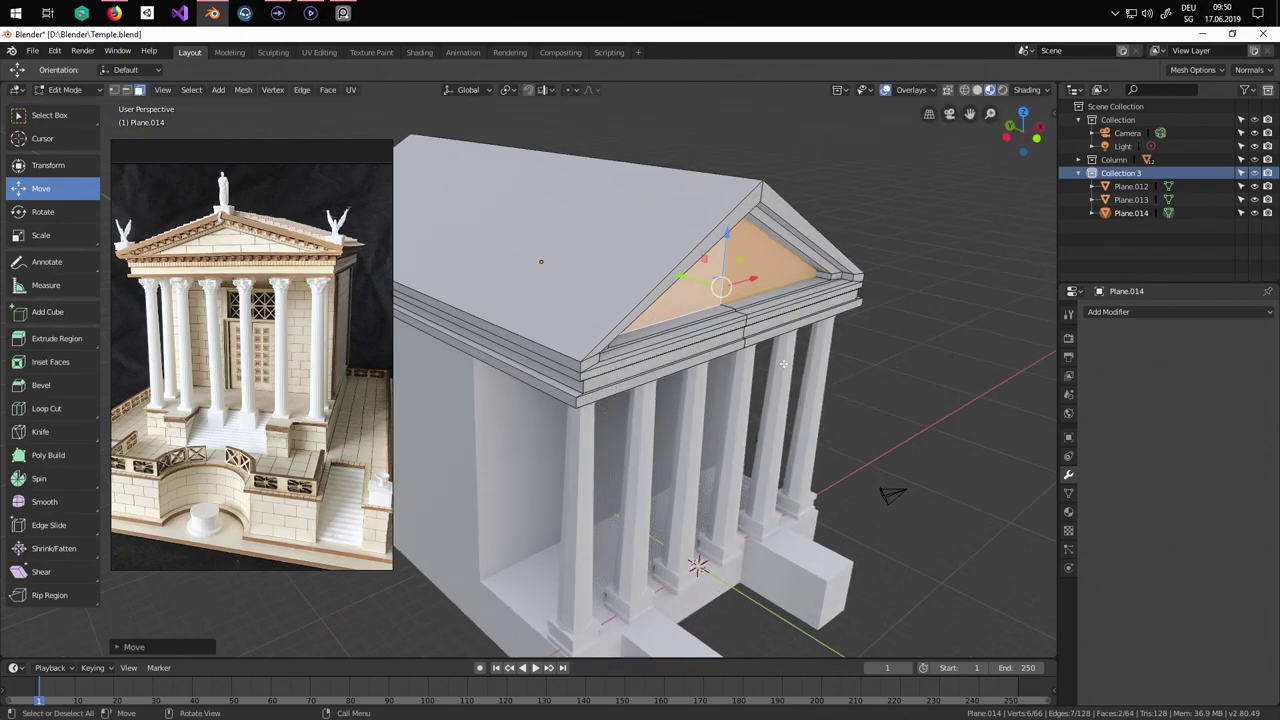
pyautogui.press('Tab')
pyautogui.moveTo(820, 445)
pyautogui.mouseDown(button='middle')
pyautogui.moveTo(747, 419)
pyautogui.moveTo(823, 451)
pyautogui.mouseUp(button='middle')
pyautogui.scroll(-4, 740, 405)
pyautogui.scroll(2, 806, 408)
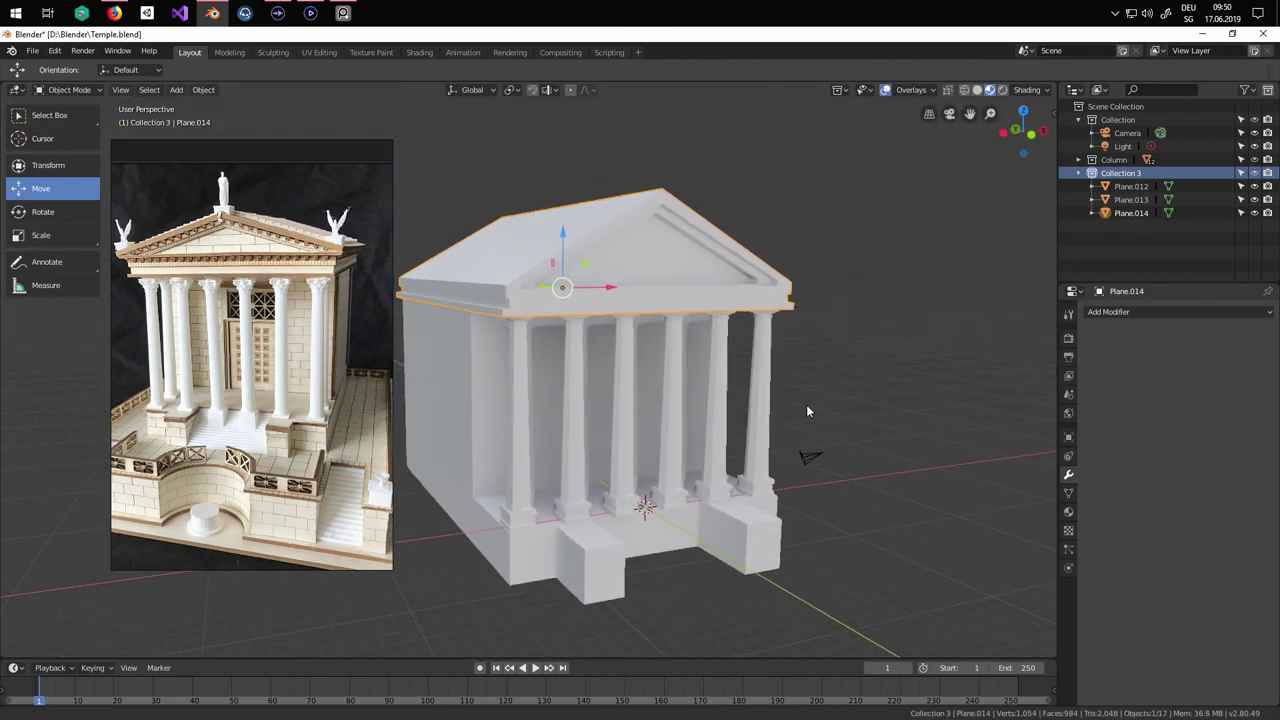
# Save the temple file and deselect the roof.
pyautogui.click(32, 51)
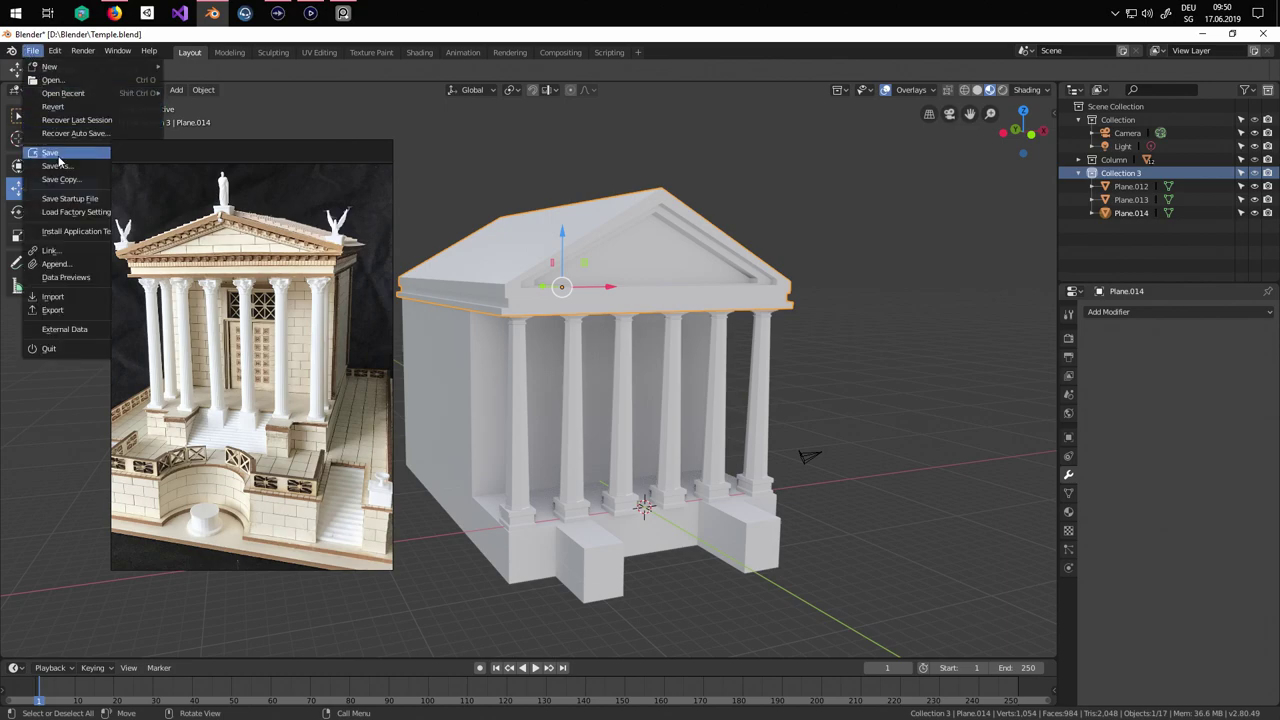
pyautogui.click(45, 152)
pyautogui.scroll(2, 645, 384)
pyautogui.click(877, 352)
pyautogui.scroll(-3, 800, 358)
# Edit the two middle column bases together and move their bottom faces down along Z to the bottom of the podium.
pyautogui.moveTo(730, 364); pyautogui.dragTo(701, 278, button='middle')
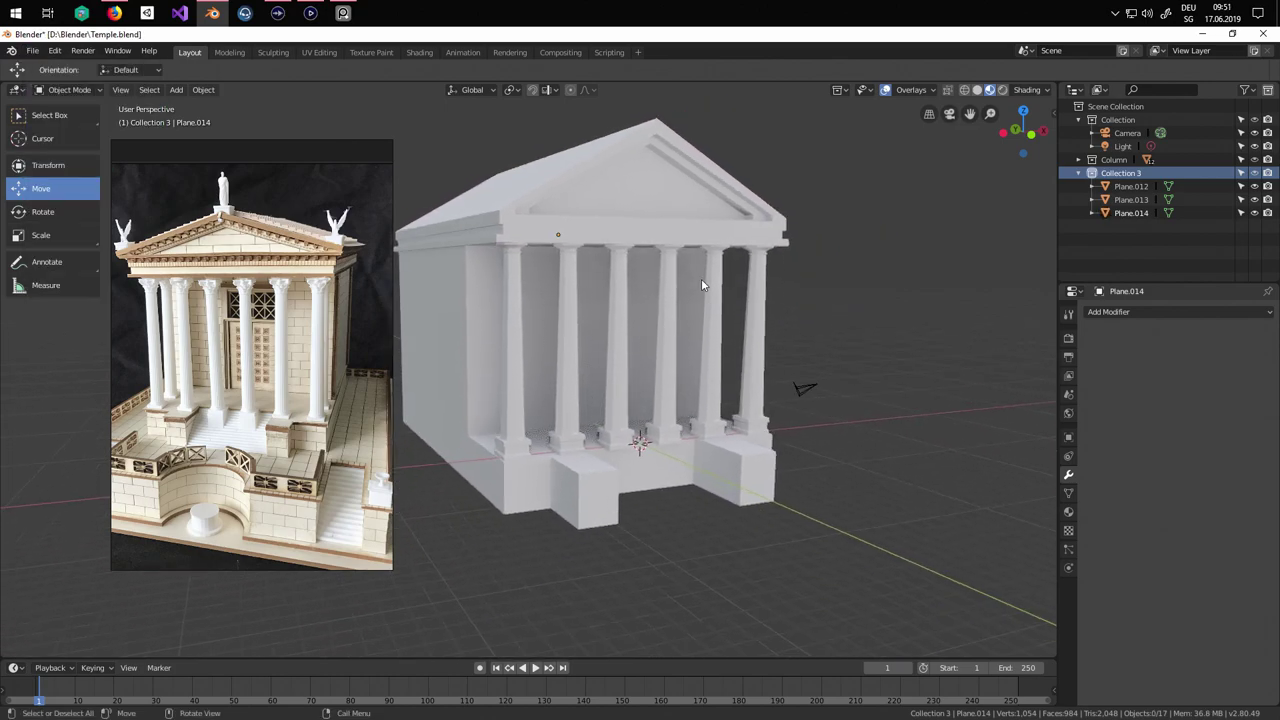
pyautogui.scroll(4, 731, 370)
pyautogui.moveTo(731, 370); pyautogui.dragTo(193, 466, button='middle')
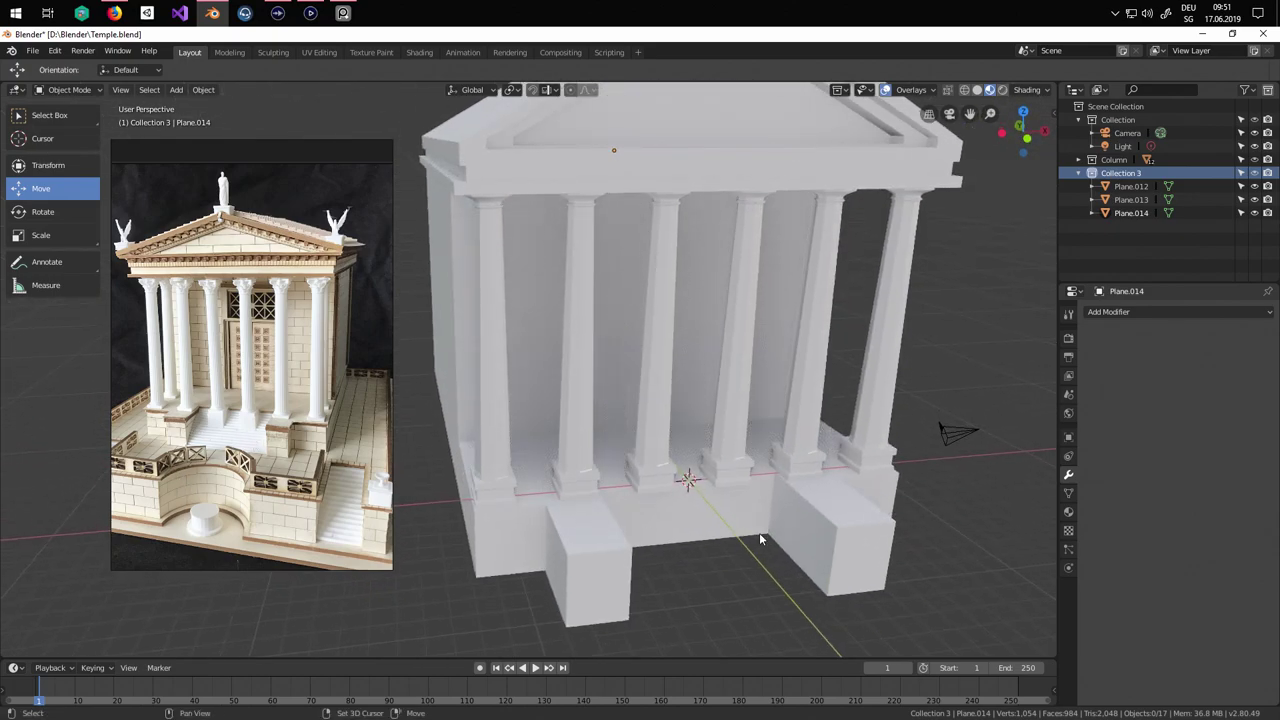
pyautogui.moveTo(759, 537); pyautogui.dragTo(693, 406, button='middle')
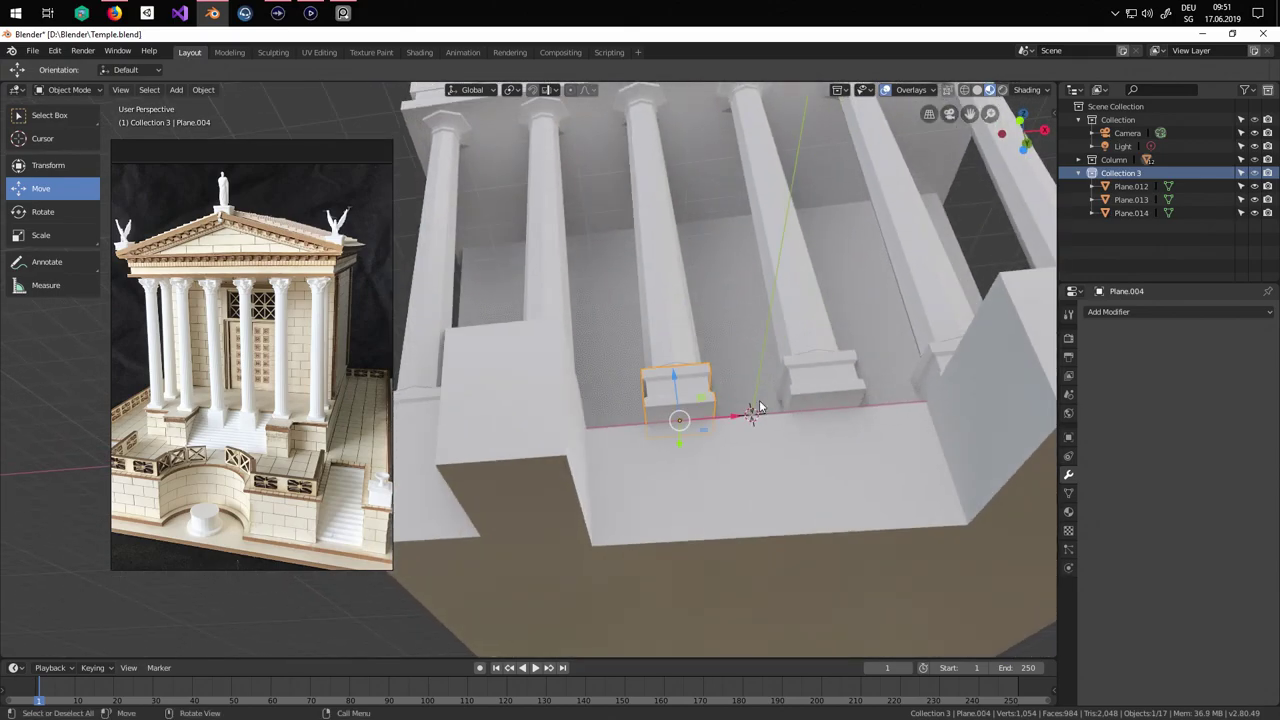
pyautogui.keyDown('shift'); pyautogui.click(829, 389); pyautogui.keyUp('shift')
pyautogui.press('Tab')
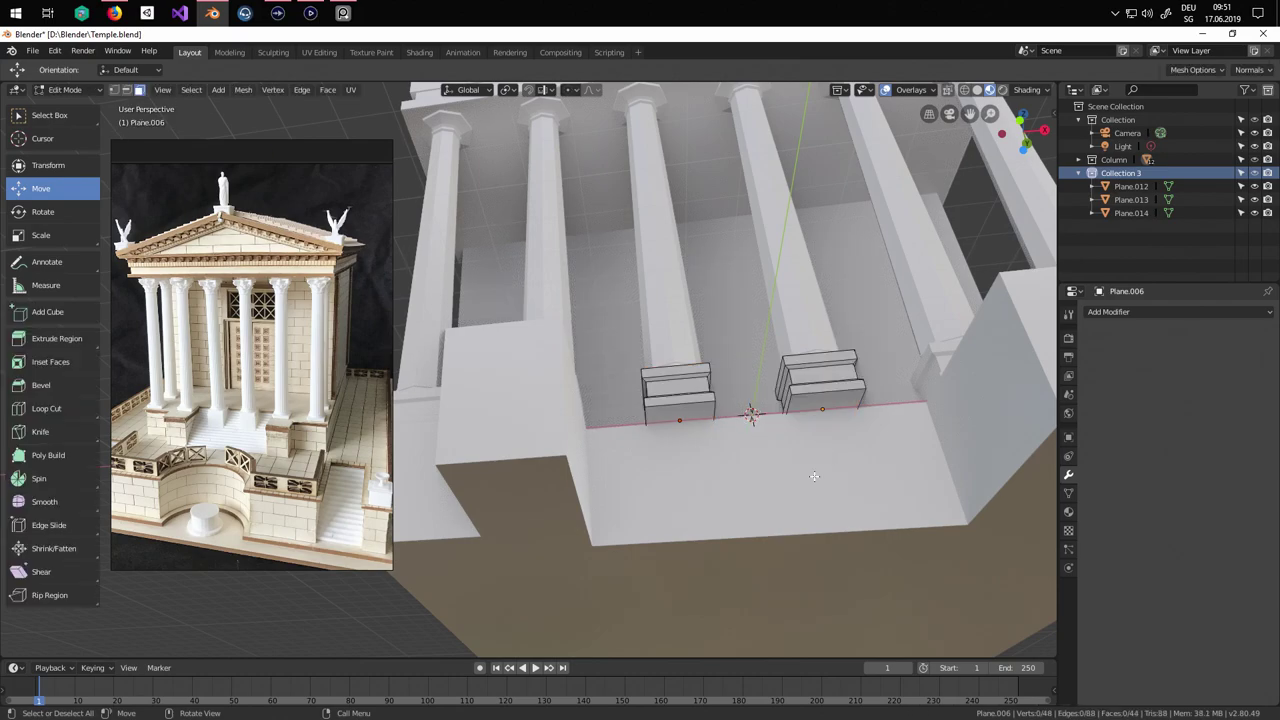
pyautogui.moveTo(700, 420); pyautogui.dragTo(733, 418, button='middle')
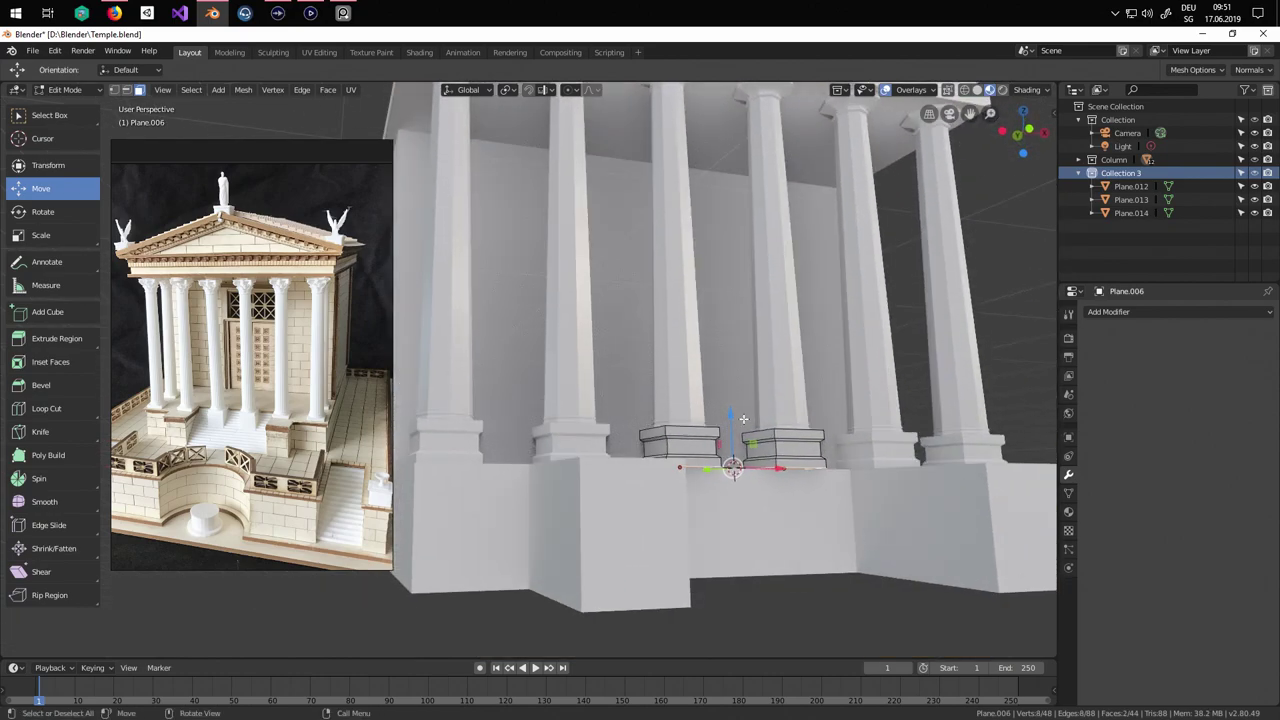
pyautogui.press('g')
pyautogui.press('z')
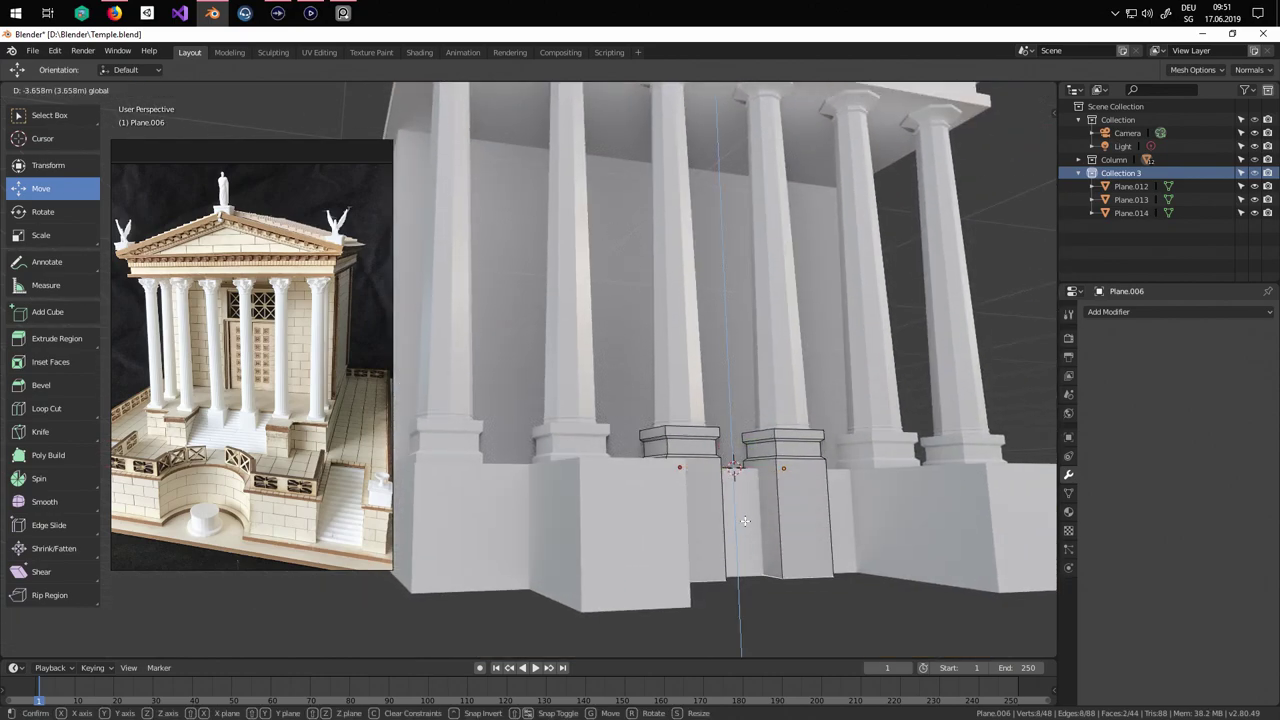
pyautogui.click(748, 565)
pyautogui.scroll(2, 748, 565)
pyautogui.press('Tab')
pyautogui.moveTo(748, 565); pyautogui.dragTo(843, 560, button='middle')
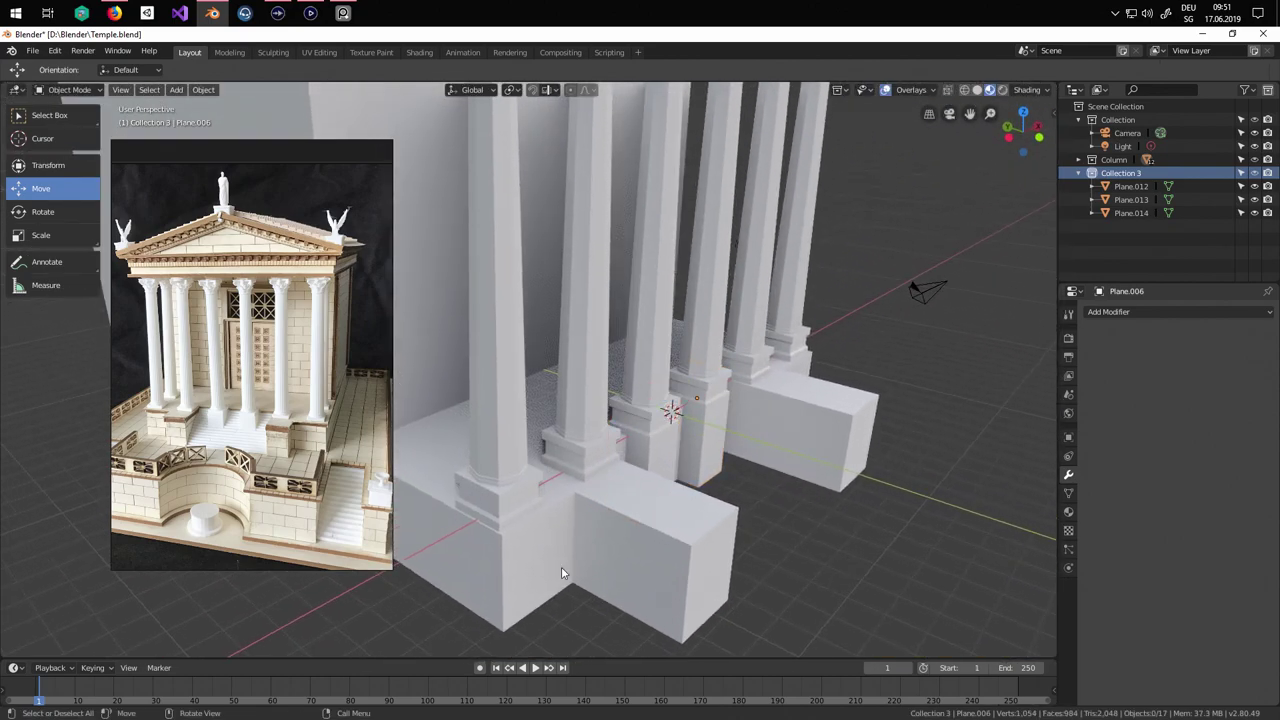
# Zoom the reference photo in on the staircase and add a plane mesh for the stairs.
pyautogui.scroll(5, 253, 454)
pyautogui.moveTo(203, 368); pyautogui.dragTo(241, 388, button='middle')
pyautogui.scroll(-2, 241, 388)
pyautogui.scroll(-1, 818, 508)
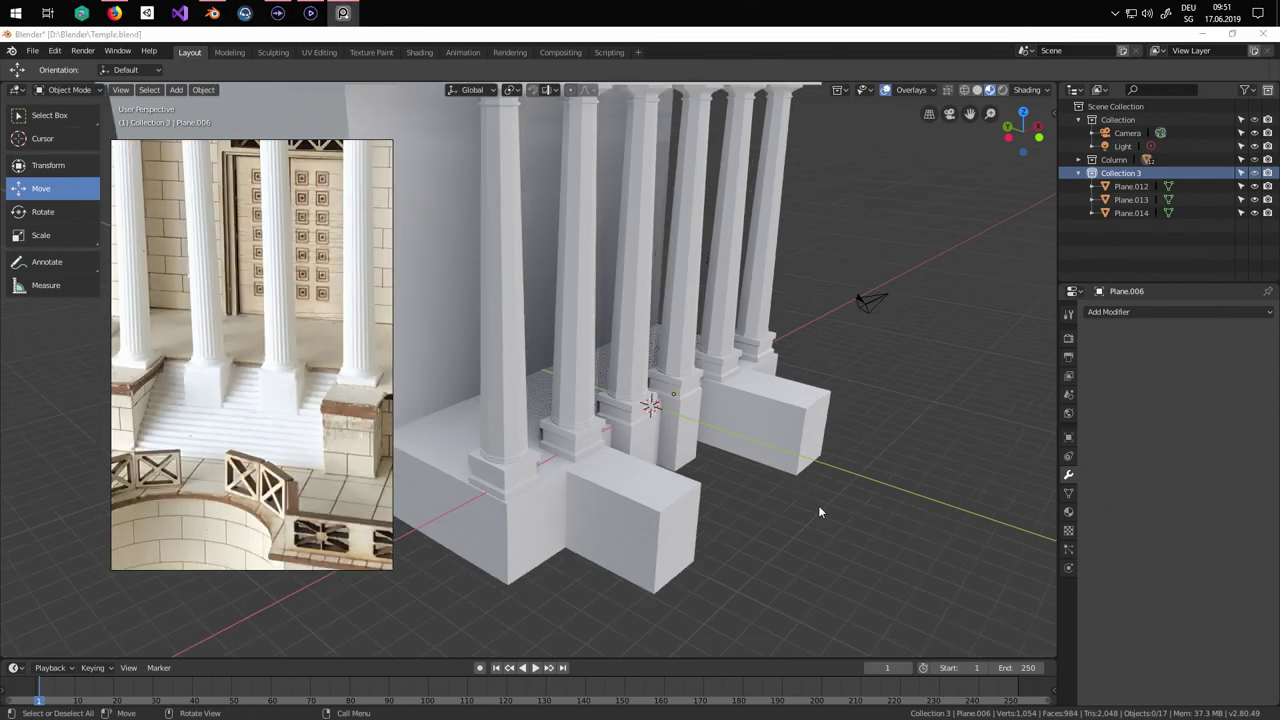
pyautogui.moveTo(818, 508); pyautogui.dragTo(805, 422, button='middle')
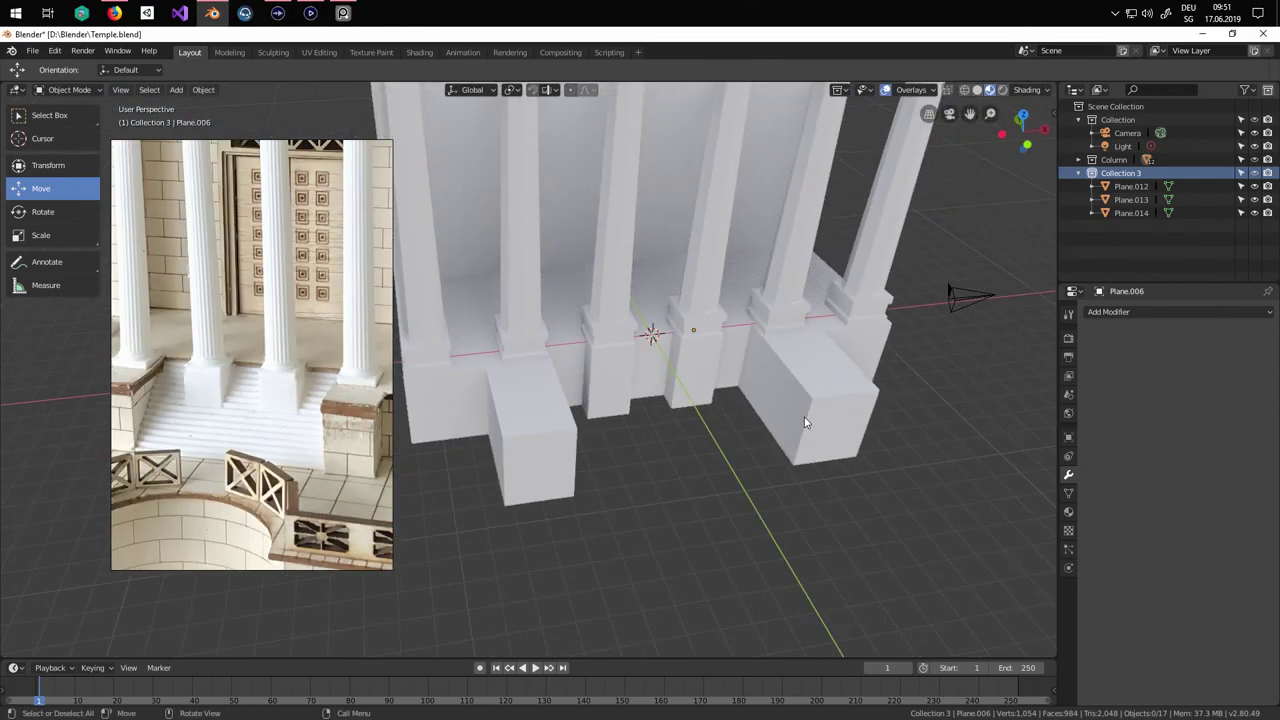
pyautogui.click(174, 91)
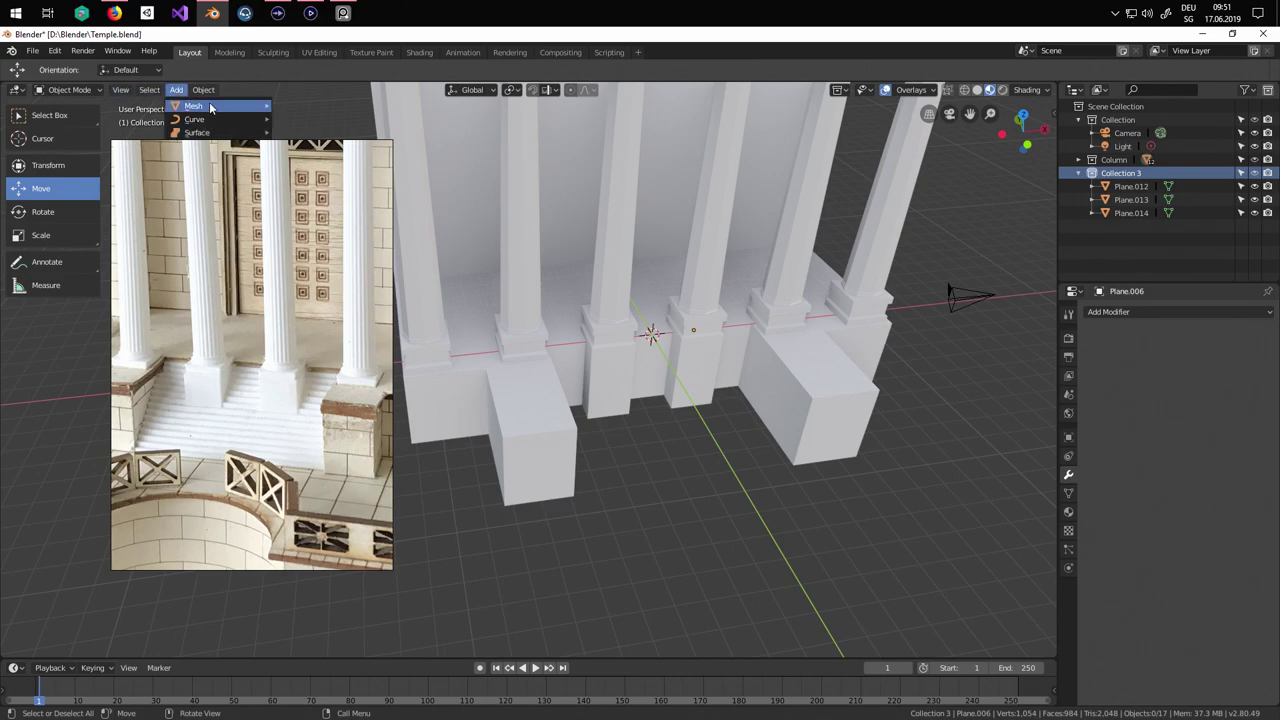
pyautogui.click(288, 106)
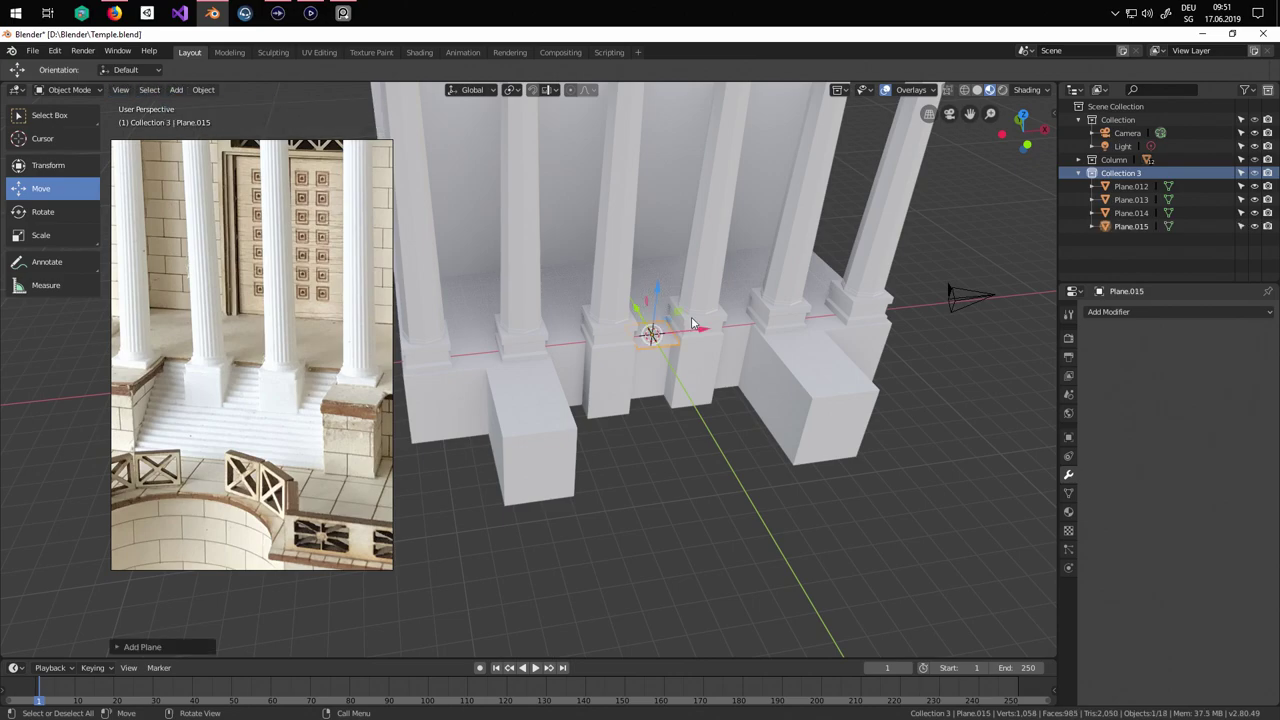
# In top view, move the plane in front of the porch, enlarge it to the front blocks' depth, and stretch it along X between them.
pyautogui.press('KP_7')
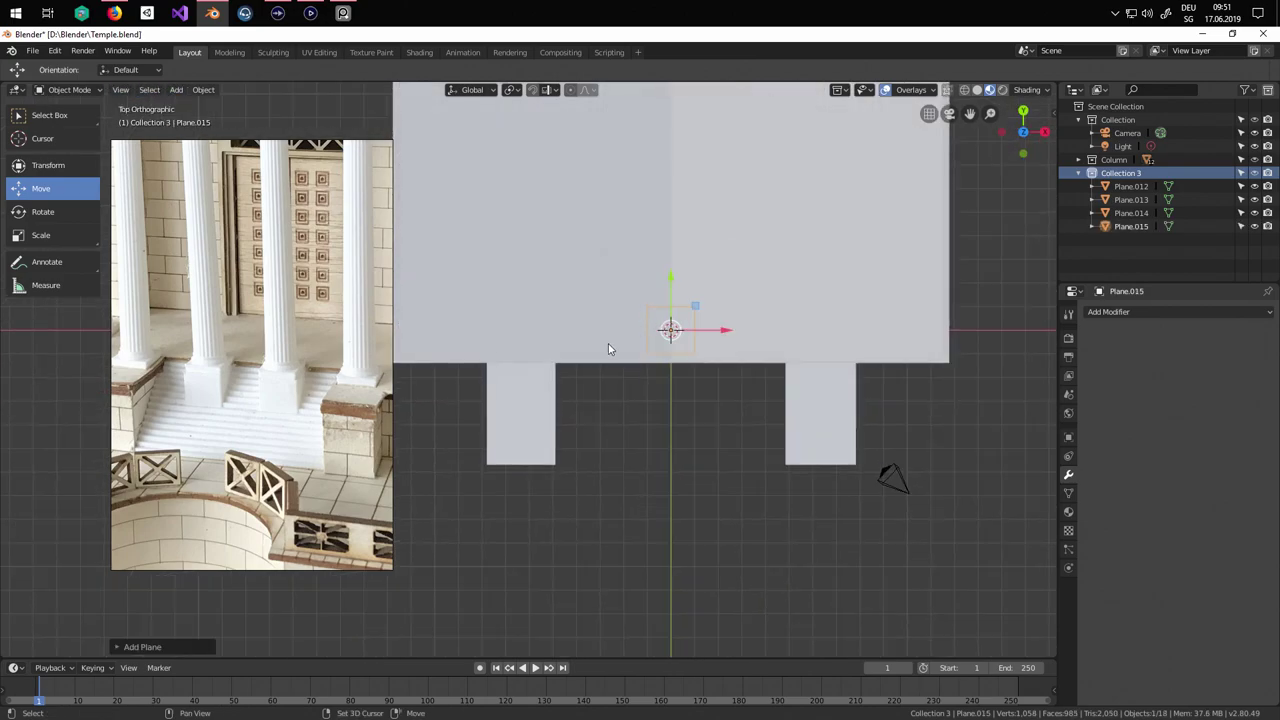
pyautogui.keyDown('shift'); pyautogui.moveTo(608, 348); pyautogui.dragTo(548, 348, button='middle'); pyautogui.keyUp('shift')
pyautogui.moveTo(614, 279); pyautogui.dragTo(613, 357)
pyautogui.press('s')
pyautogui.click(800, 457)
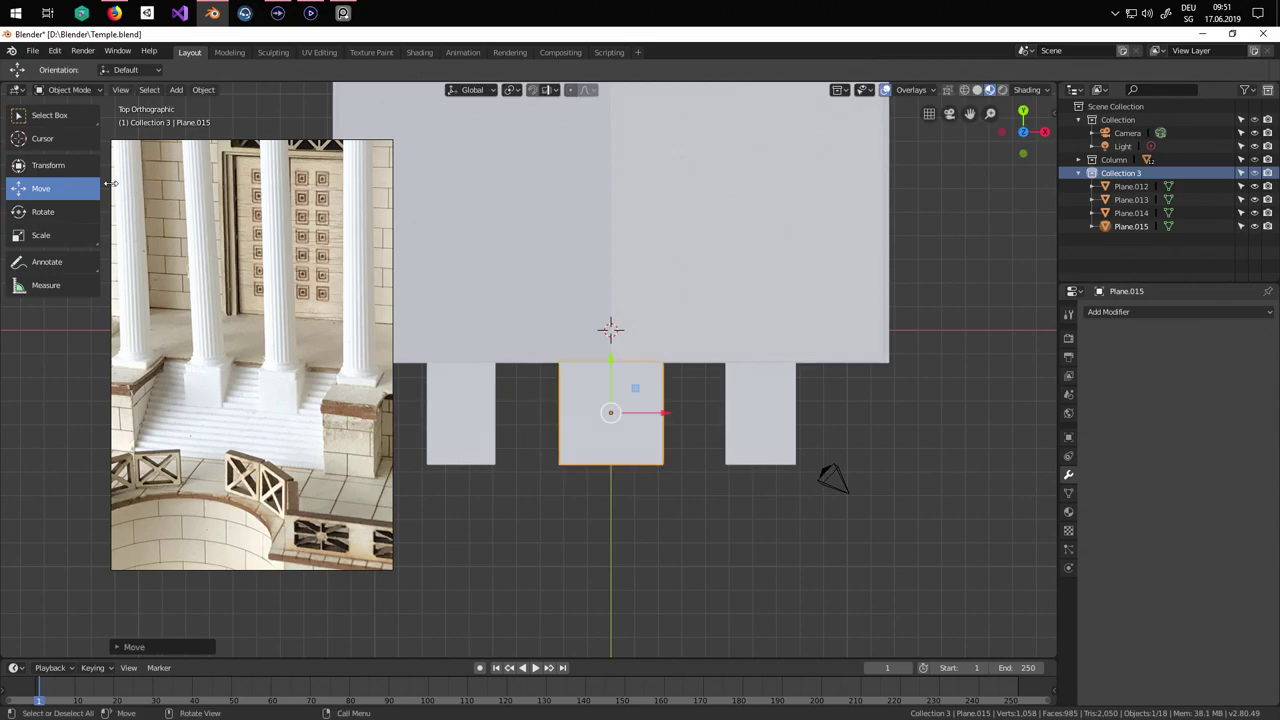
pyautogui.click(40, 235)
pyautogui.moveTo(672, 416); pyautogui.dragTo(722, 414)
pyautogui.moveTo(724, 412); pyautogui.dragTo(780, 366, button='middle')
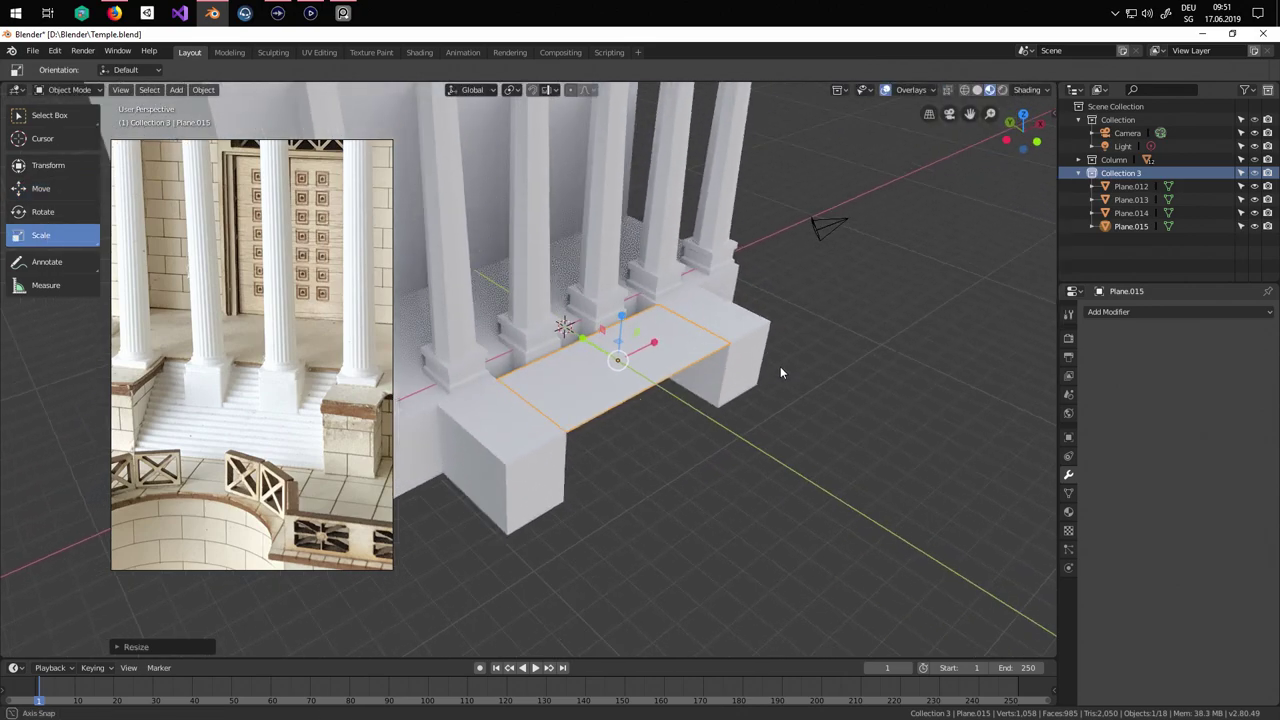
# In front view, lower the stair plane along Z to the bottom of the podium.
pyautogui.press('KP_1')
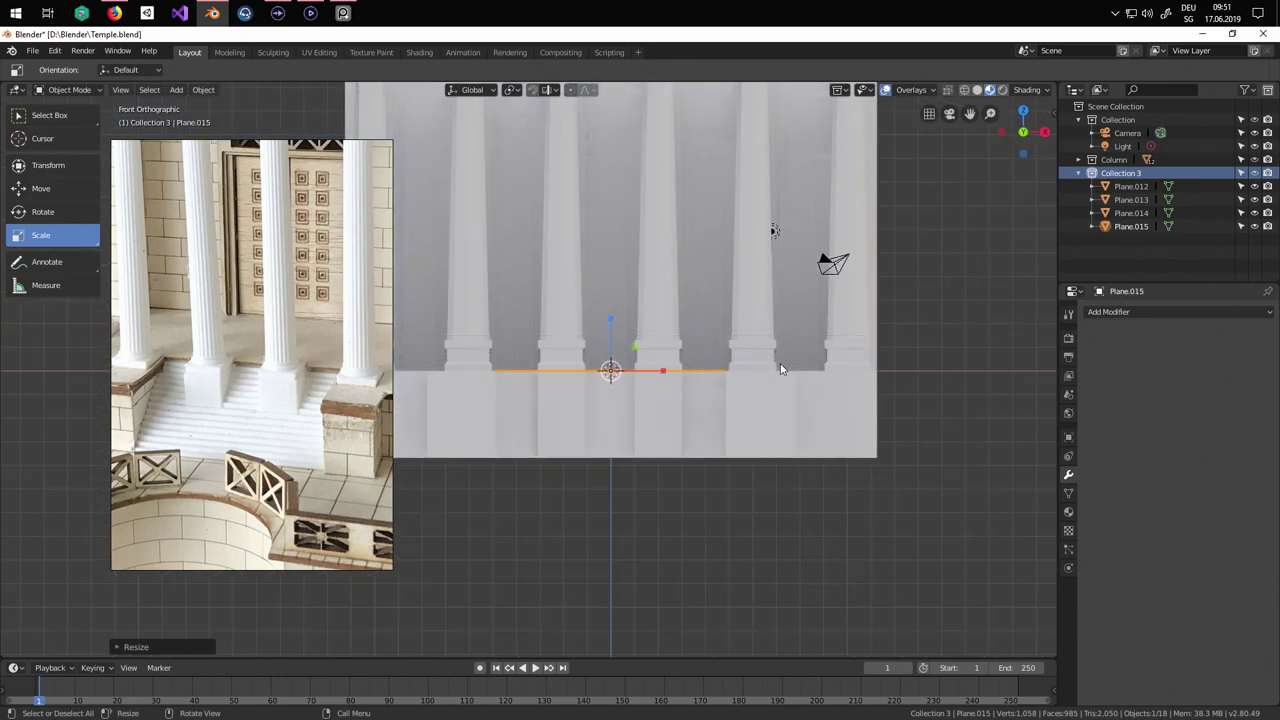
pyautogui.click(58, 191)
pyautogui.moveTo(613, 320); pyautogui.dragTo(610, 401)
pyautogui.moveTo(610, 401); pyautogui.dragTo(690, 385, button='middle')
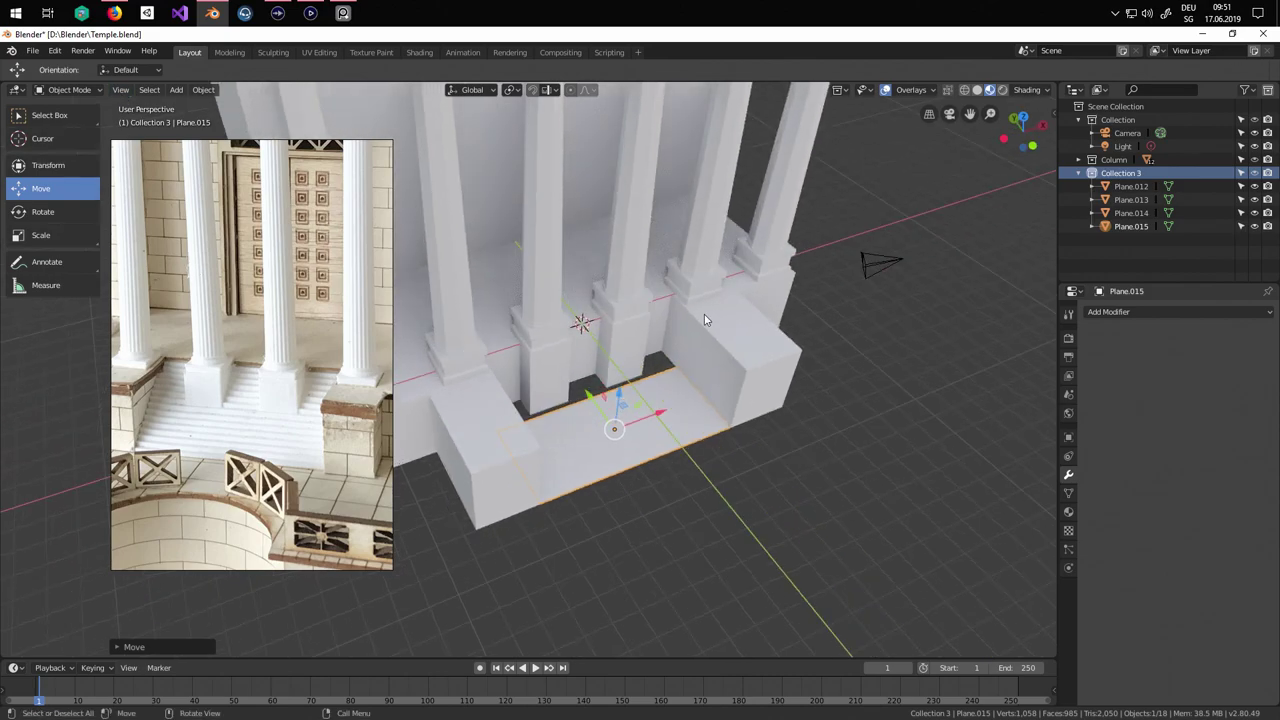
# Move the stair plane's rear edge back along Y to the podium wall behind the middle column bases.
pyautogui.press('Tab')
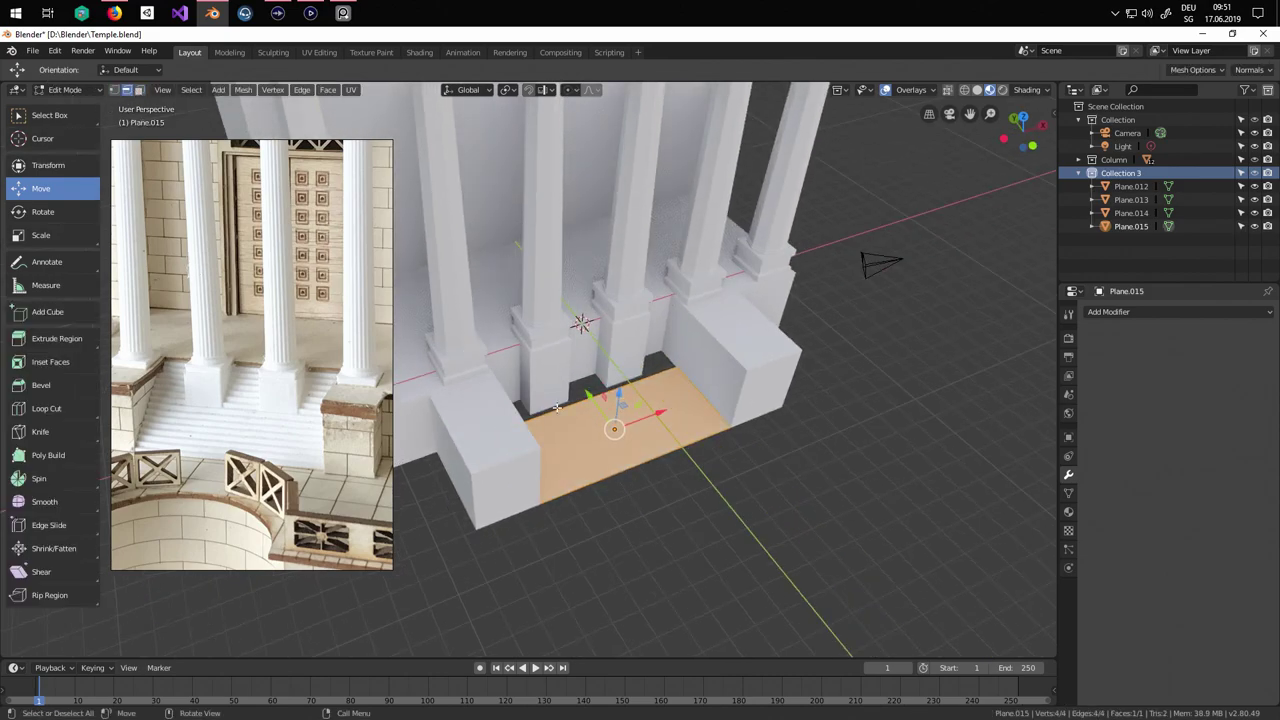
pyautogui.click(557, 408)
pyautogui.moveTo(557, 408); pyautogui.dragTo(560, 436, button='middle')
pyautogui.moveTo(554, 332); pyautogui.dragTo(531, 315)
pyautogui.moveTo(576, 343); pyautogui.dragTo(638, 426, button='middle')
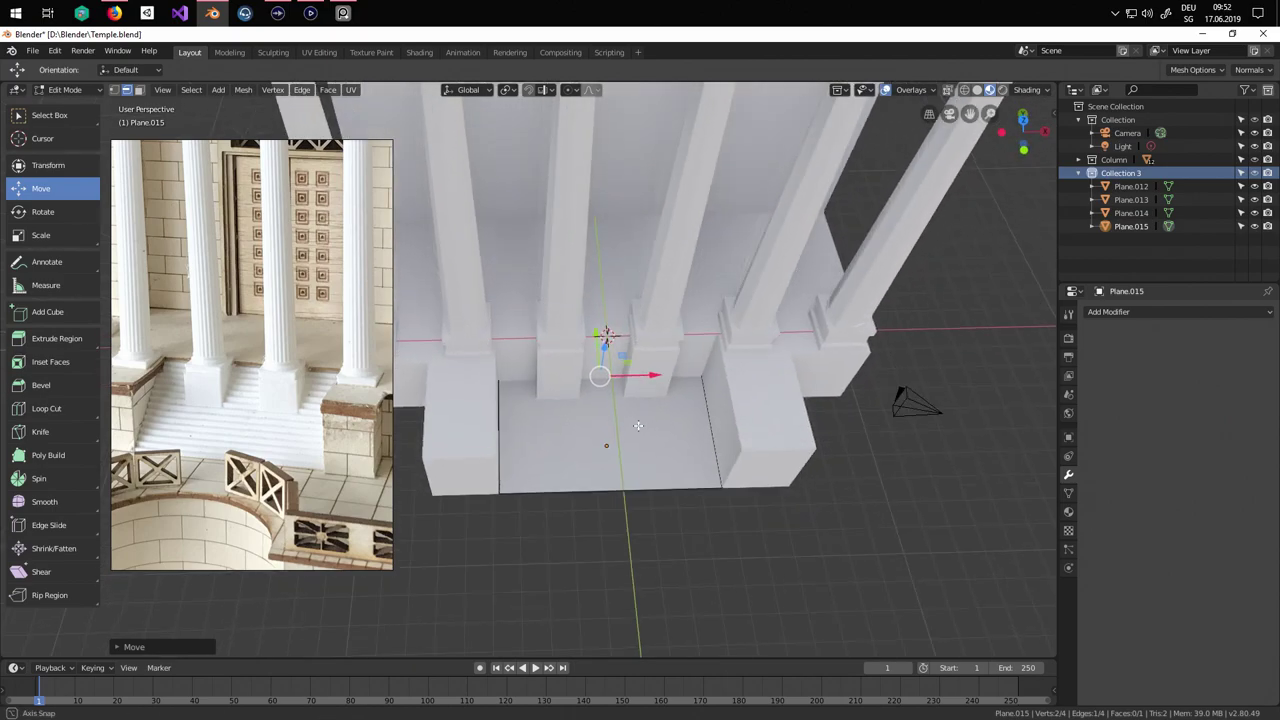
# Add 7 evenly spaced loop cuts across the stair plane, running parallel to its front edge.
pyautogui.press('a')
pyautogui.hotkey('ctrl', 'r')
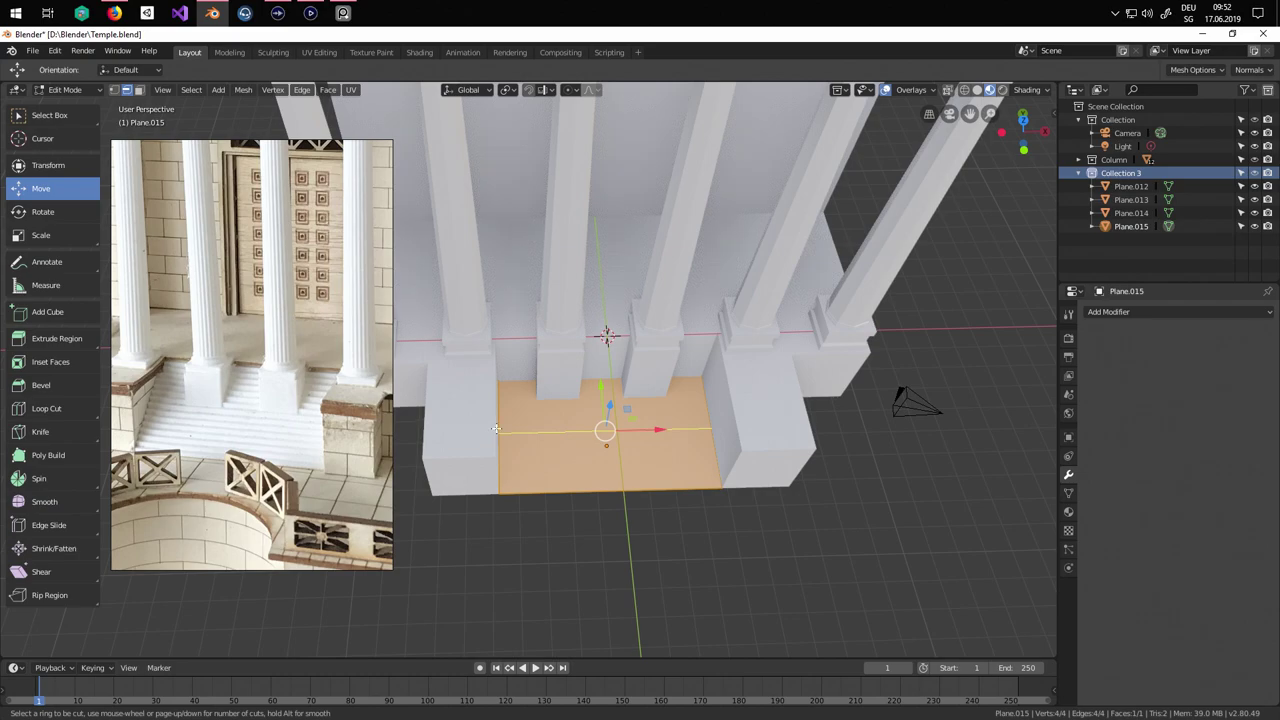
pyautogui.scroll(2, 496, 429)
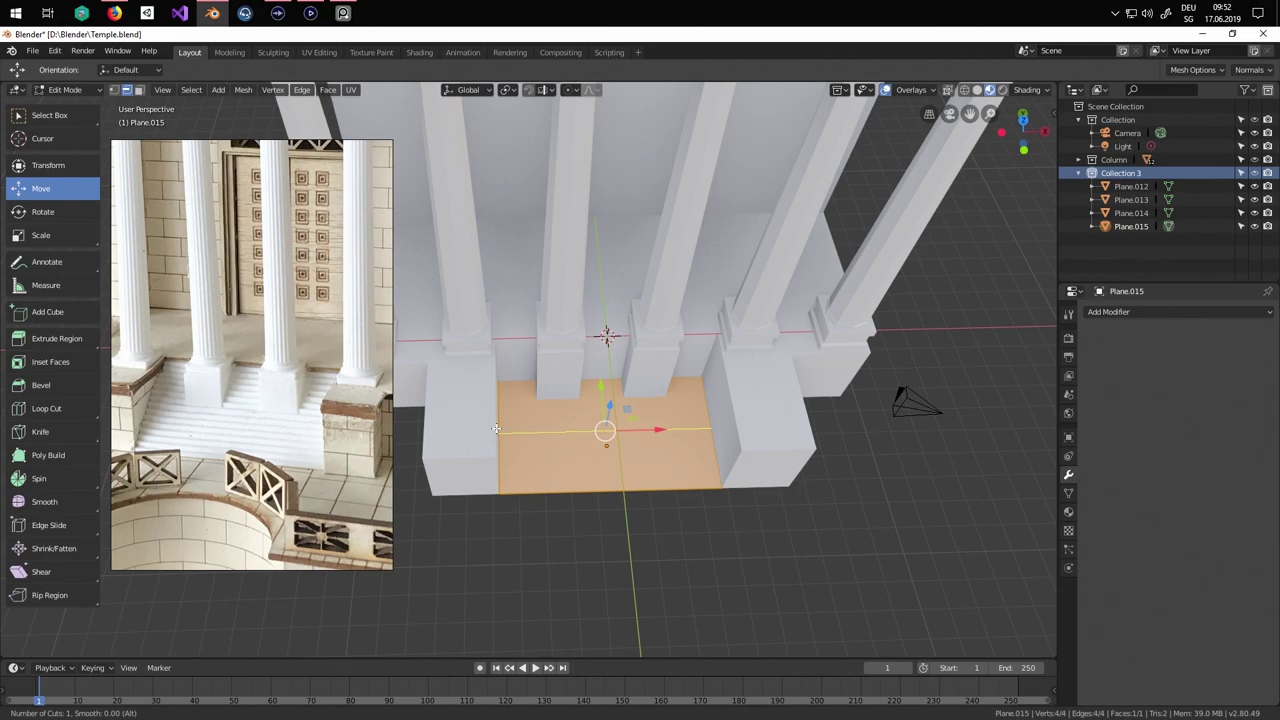
pyautogui.scroll(6, 496, 429)
pyautogui.scroll(-6, 496, 429)
pyautogui.scroll(2, 496, 429)
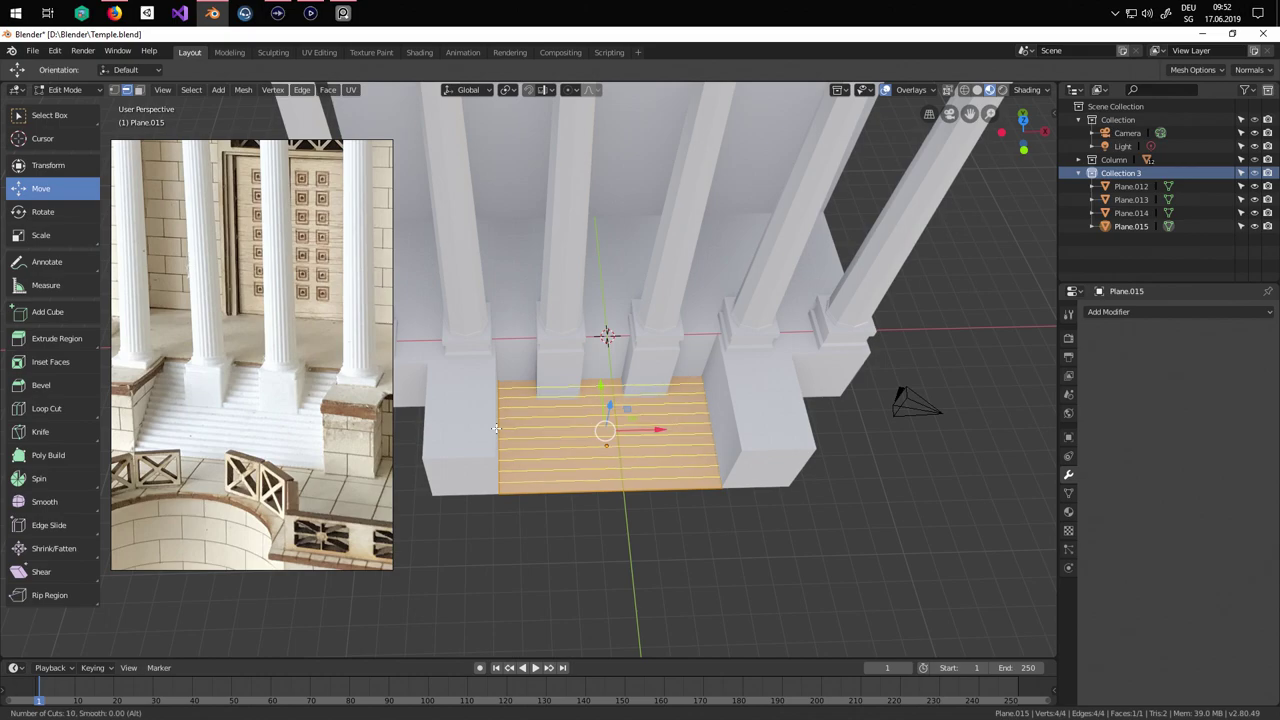
pyautogui.scroll(2, 496, 429)
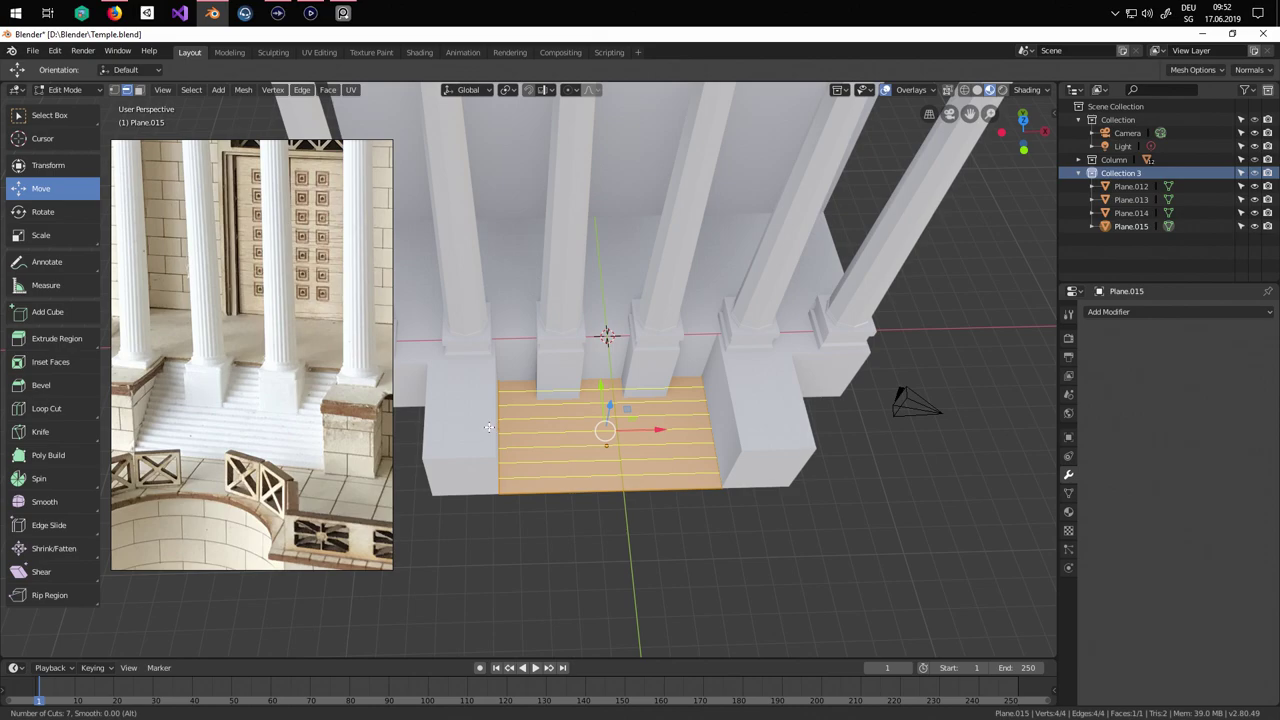
pyautogui.scroll(-1, 488, 427)
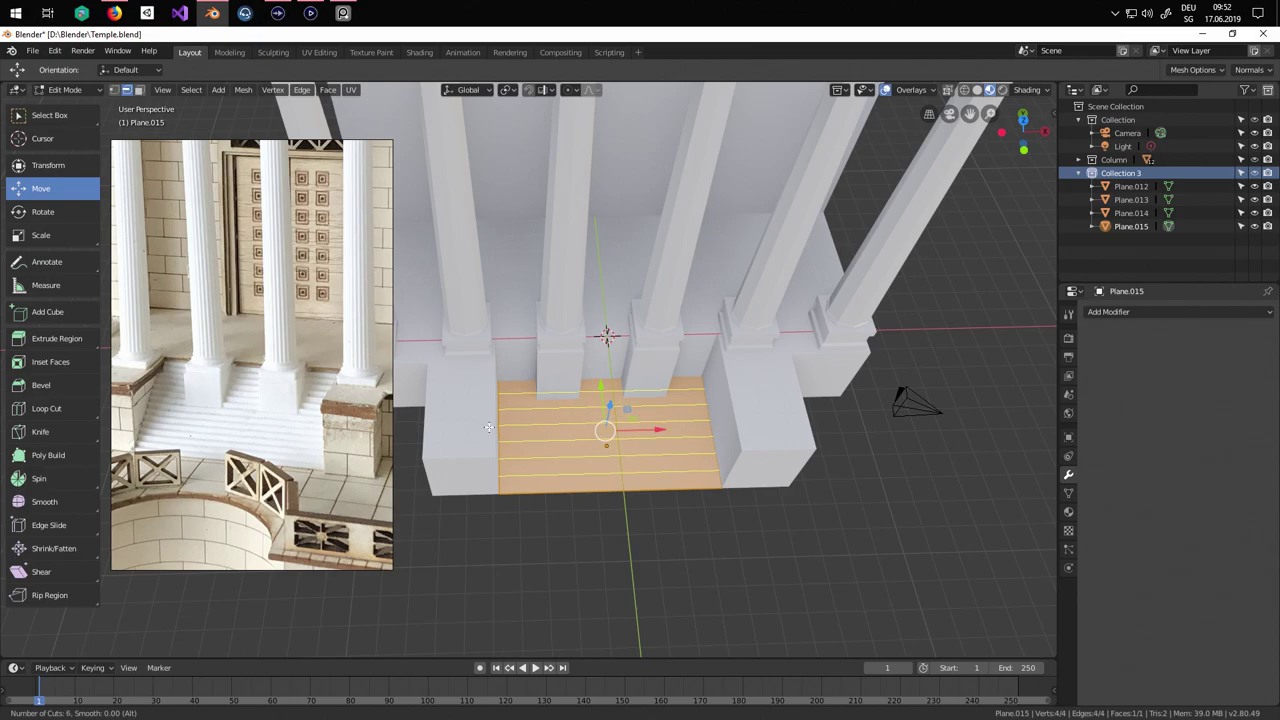
pyautogui.scroll(1, 488, 427)
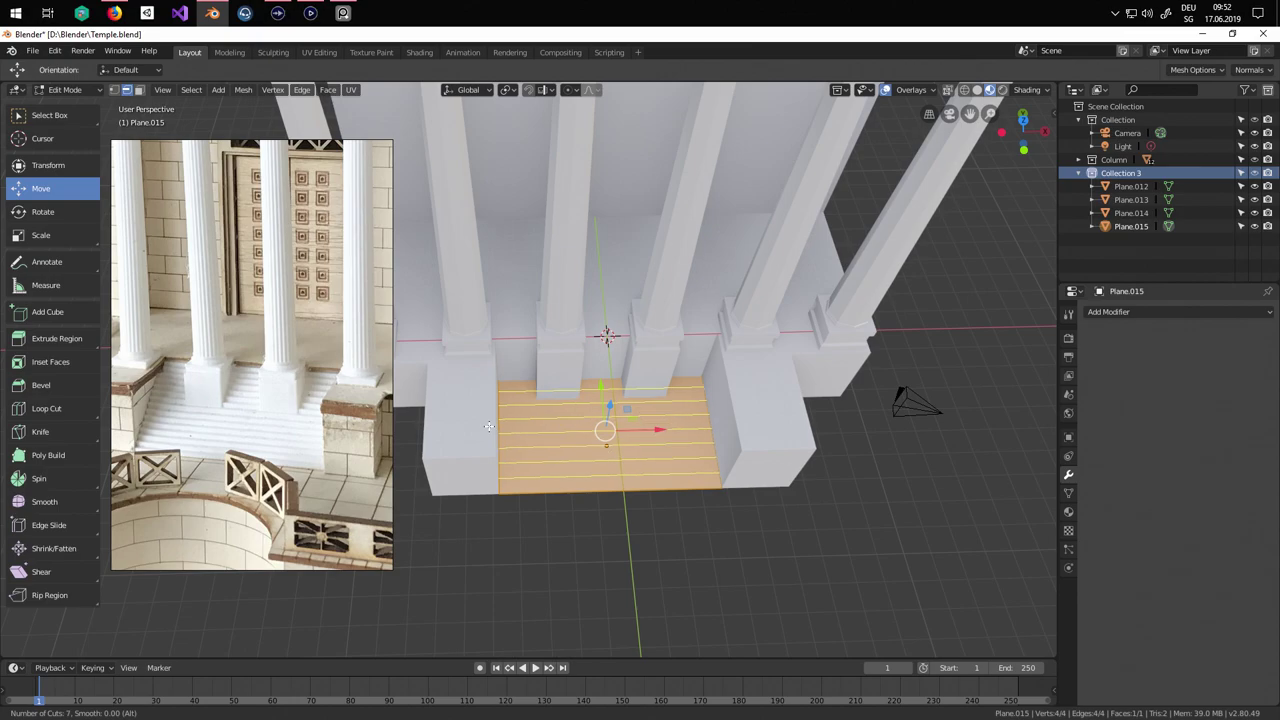
pyautogui.click(488, 427)
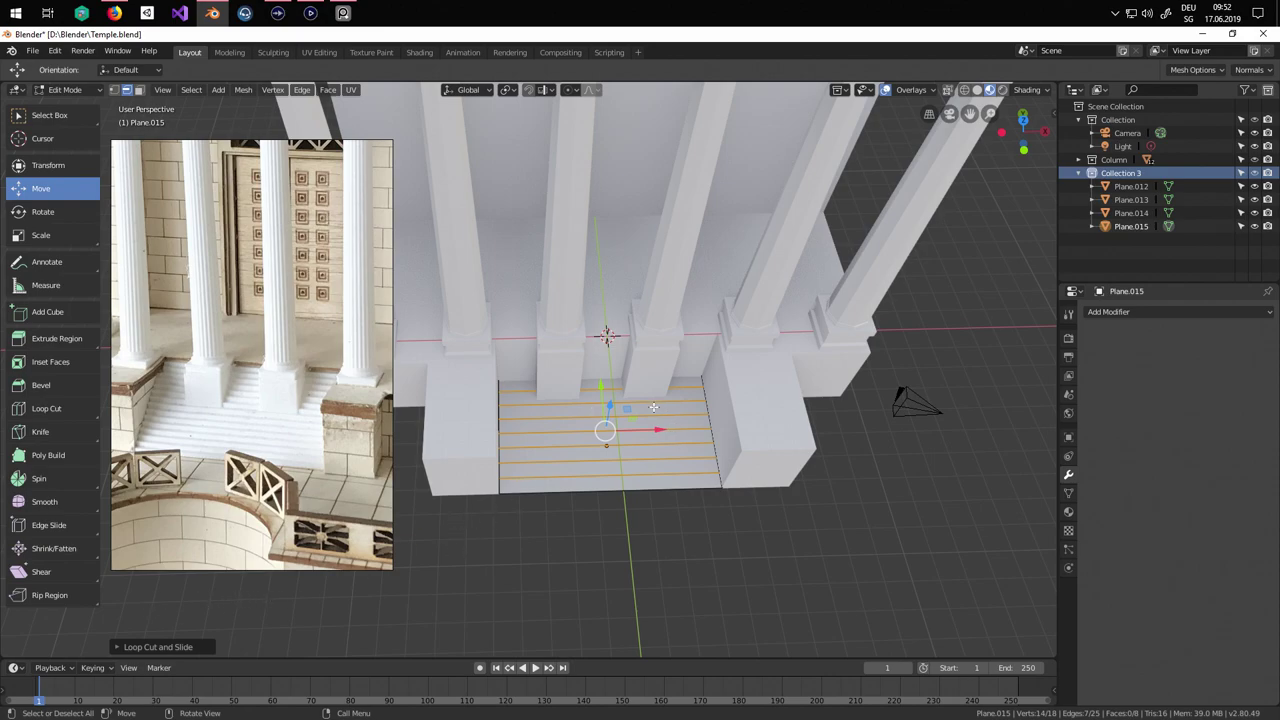
# Move the reference photo clear of the loop cut settings and set the number of cuts to 10.
pyautogui.click(124, 647)
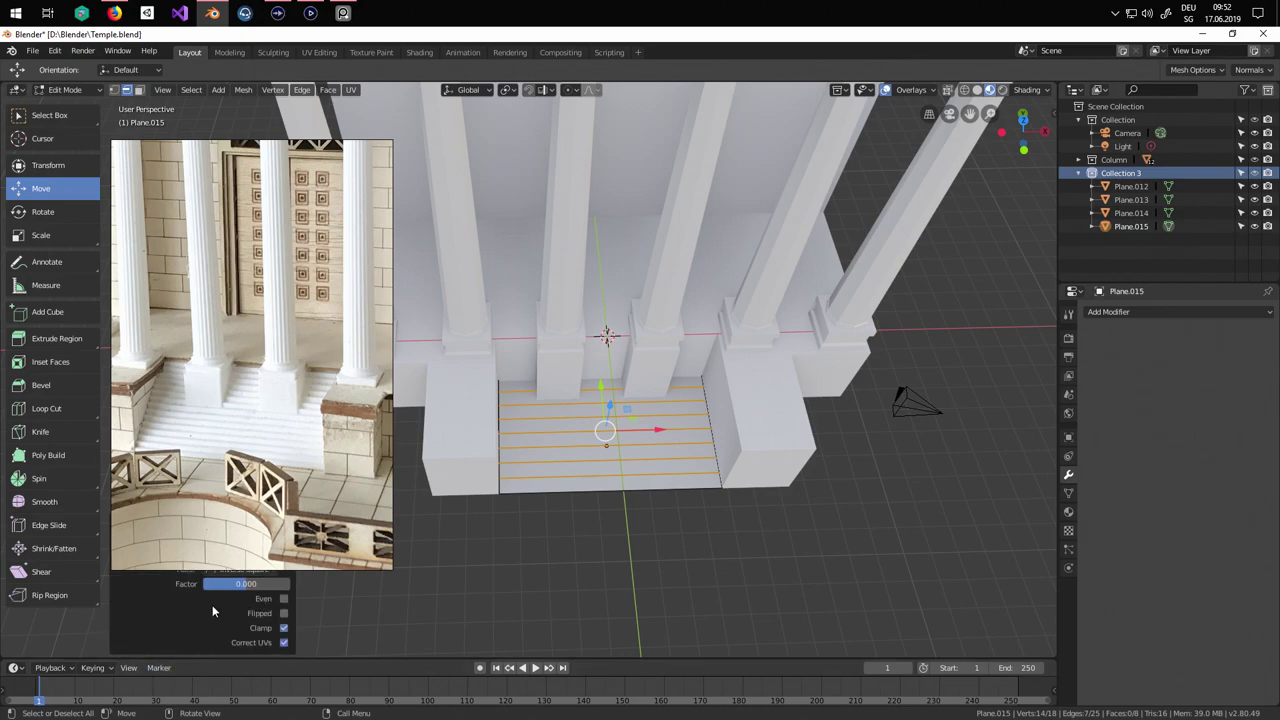
pyautogui.moveTo(420, 588); pyautogui.dragTo(133, 665, button='middle')
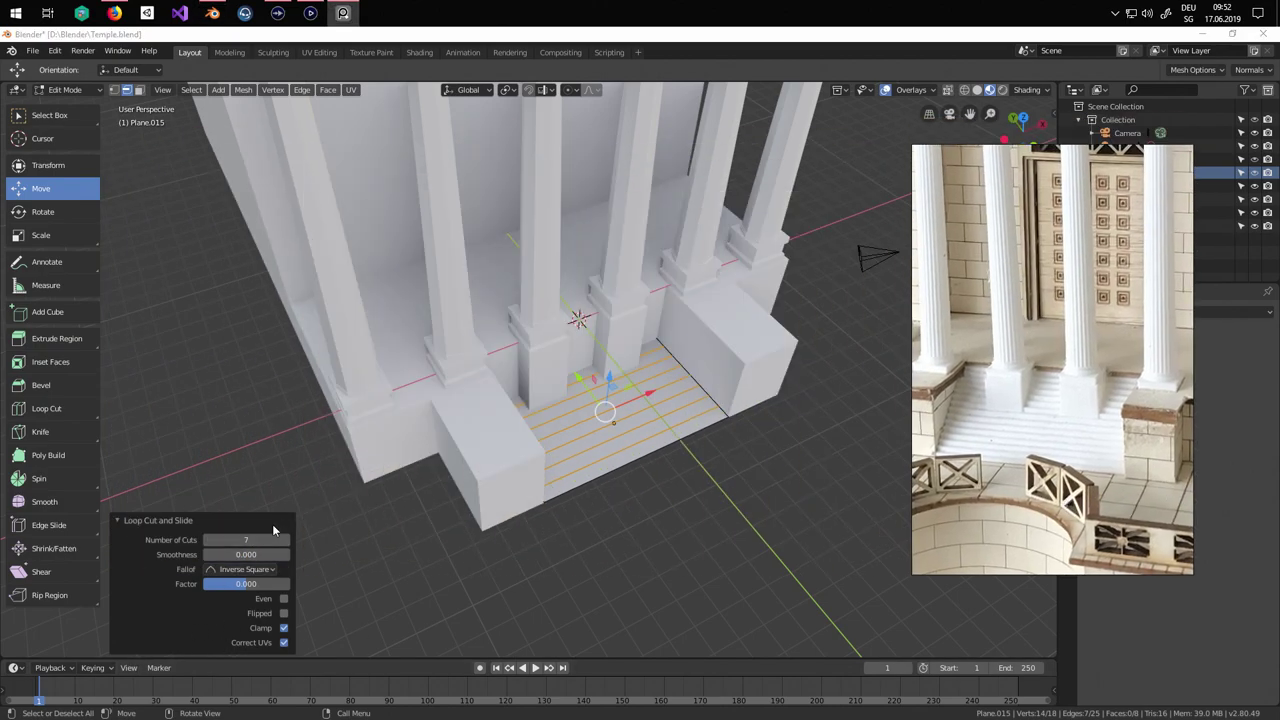
pyautogui.moveTo(246, 540)
pyautogui.mouseDown()
pyautogui.moveTo(284, 540)
pyautogui.moveTo(248, 540)
pyautogui.moveTo(266, 540)
pyautogui.mouseUp()
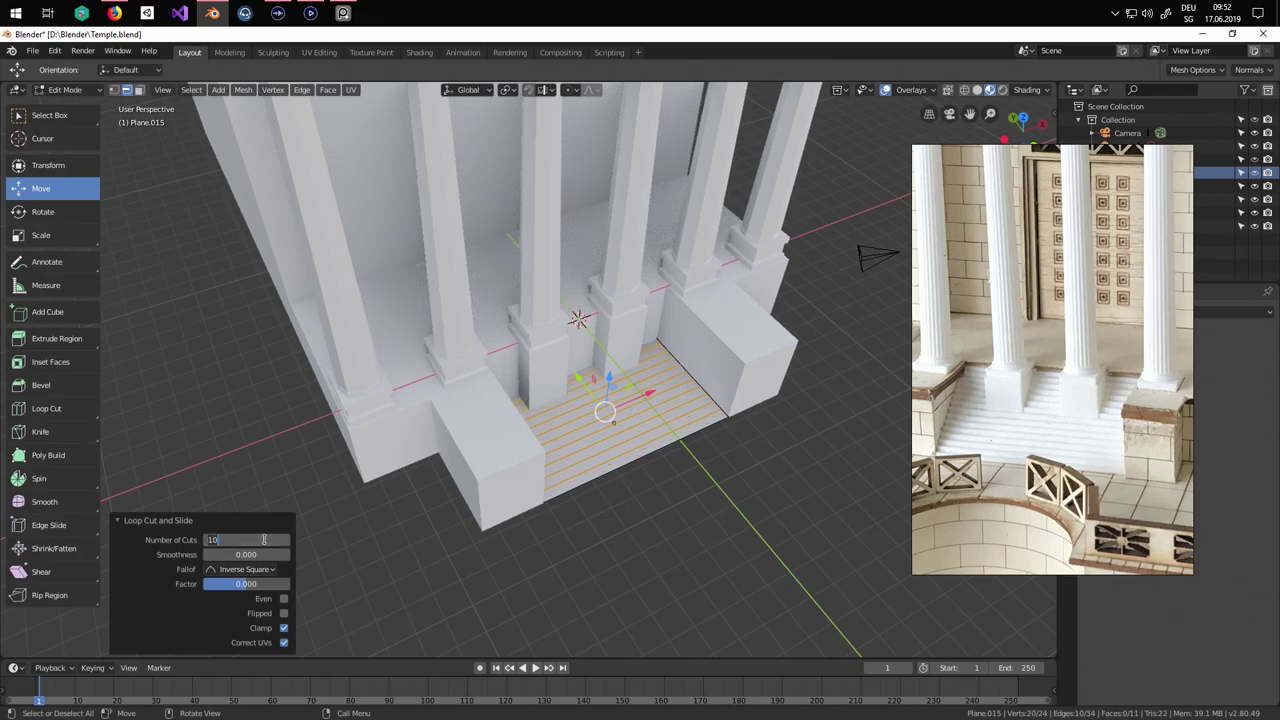
# Set the stair plane's loop cuts to 7 and extrude its rearmost strip up to the podium floor, about 3.6 m.
pyautogui.write('7')
pyautogui.press('Return')
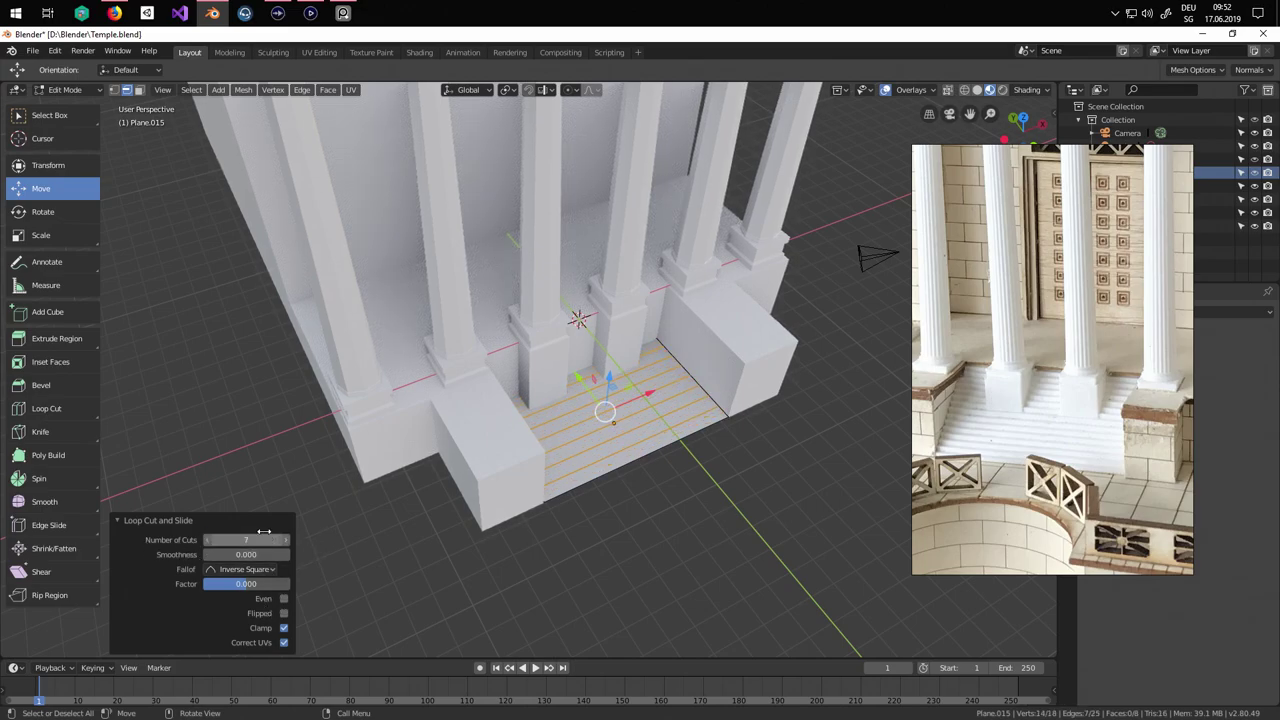
pyautogui.moveTo(558, 536); pyautogui.dragTo(625, 540, button='middle')
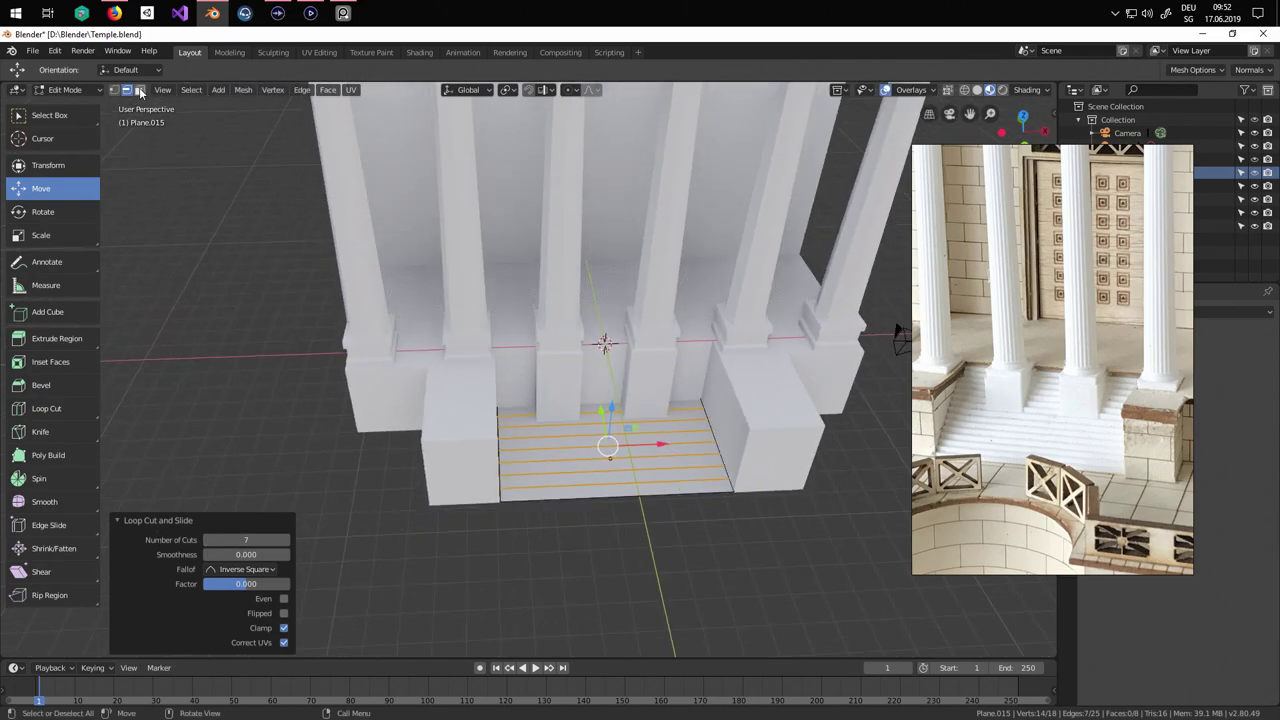
pyautogui.click(139, 90)
pyautogui.click(621, 404)
pyautogui.scroll(3, 621, 404)
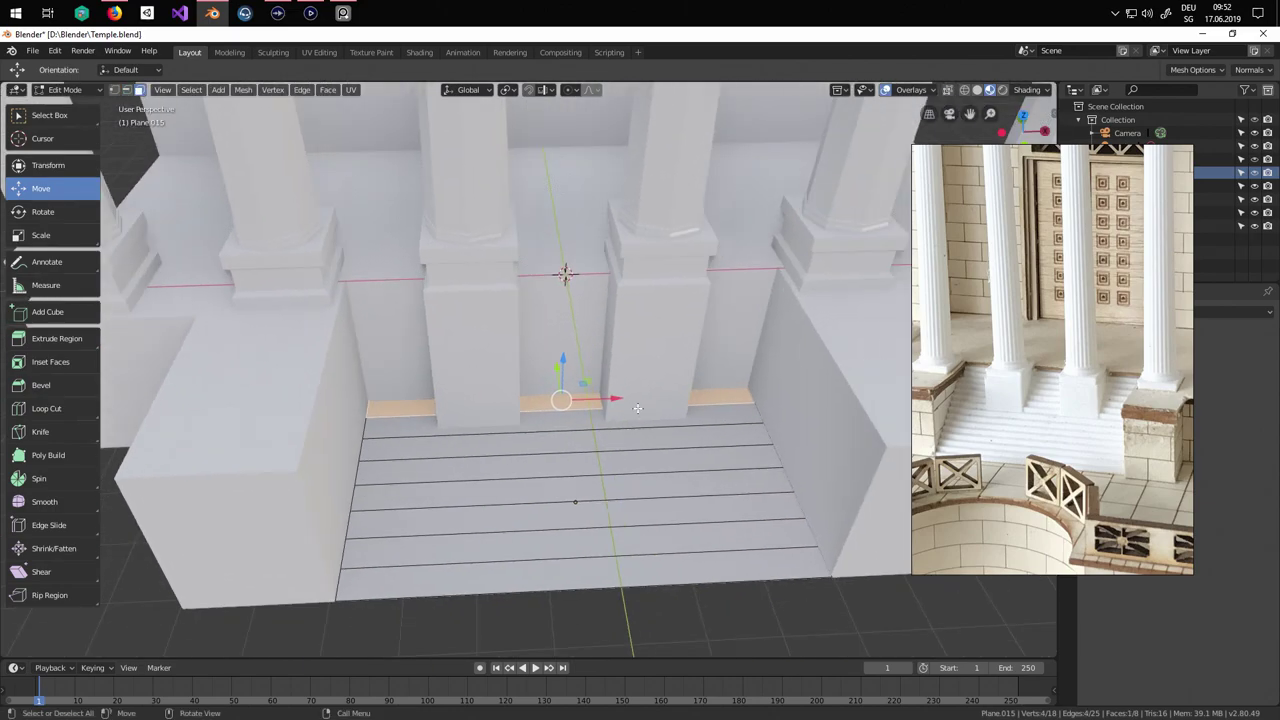
pyautogui.moveTo(629, 435); pyautogui.dragTo(613, 400, button='middle')
pyautogui.press('e')
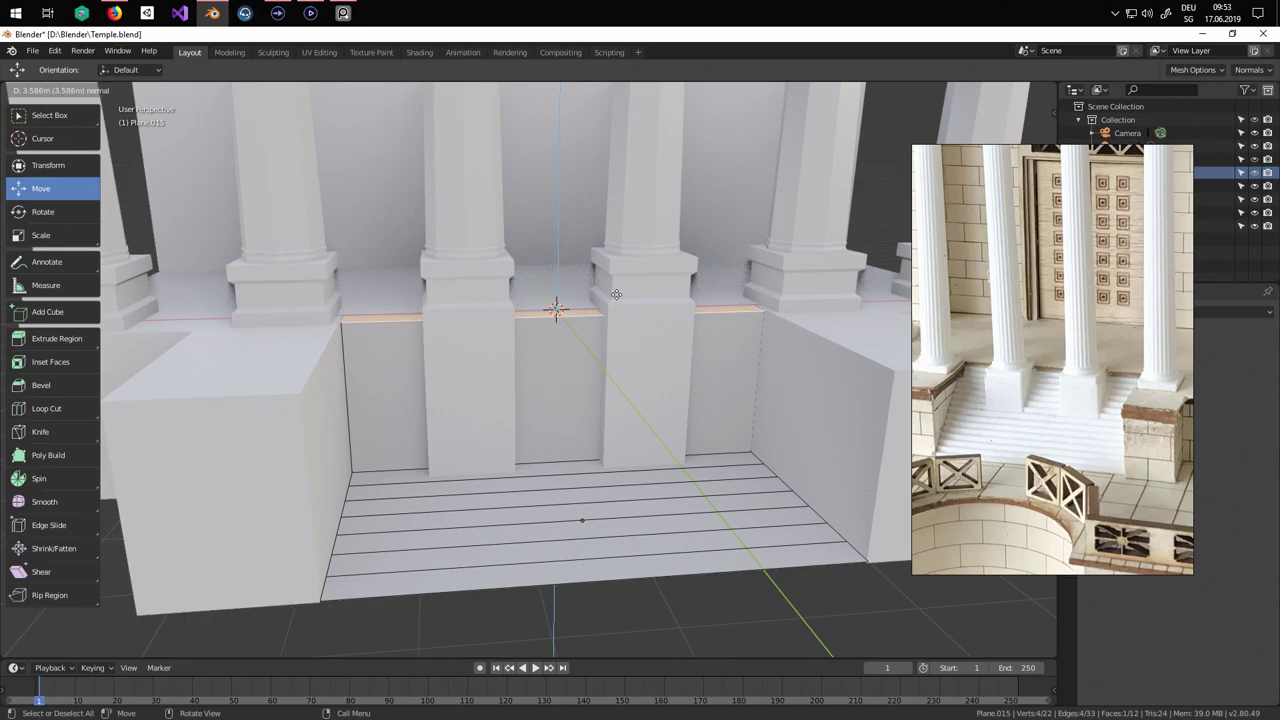
pyautogui.click(616, 294)
# Extrude the next four strips upward to progressively lower heights, forming steps that descend toward the front.
pyautogui.press('e')
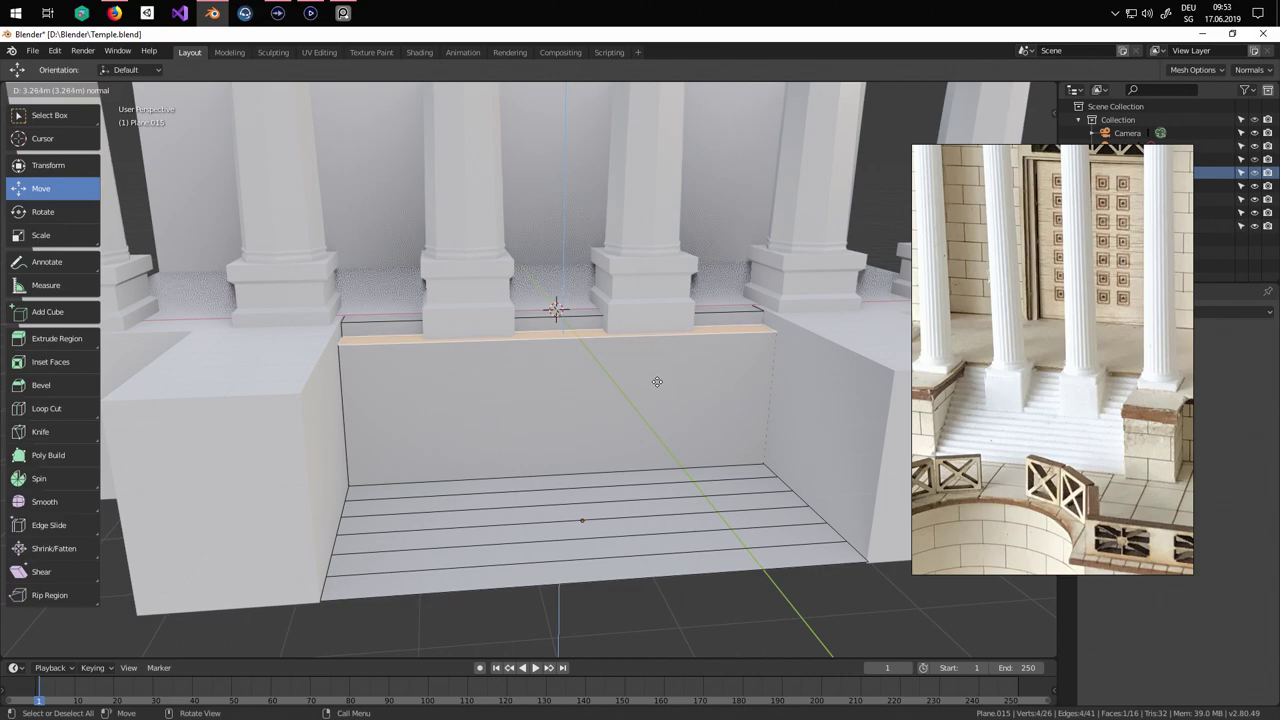
pyautogui.click(563, 336)
pyautogui.press('e')
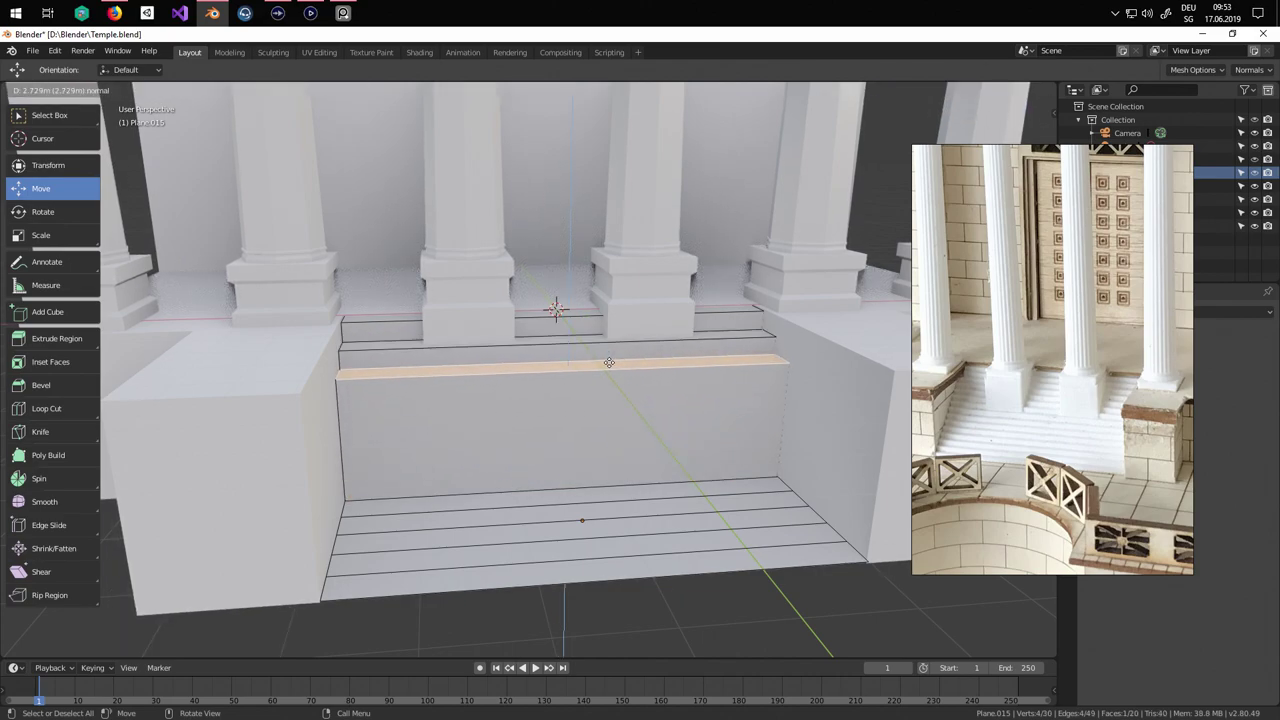
pyautogui.click(609, 362)
pyautogui.press('e')
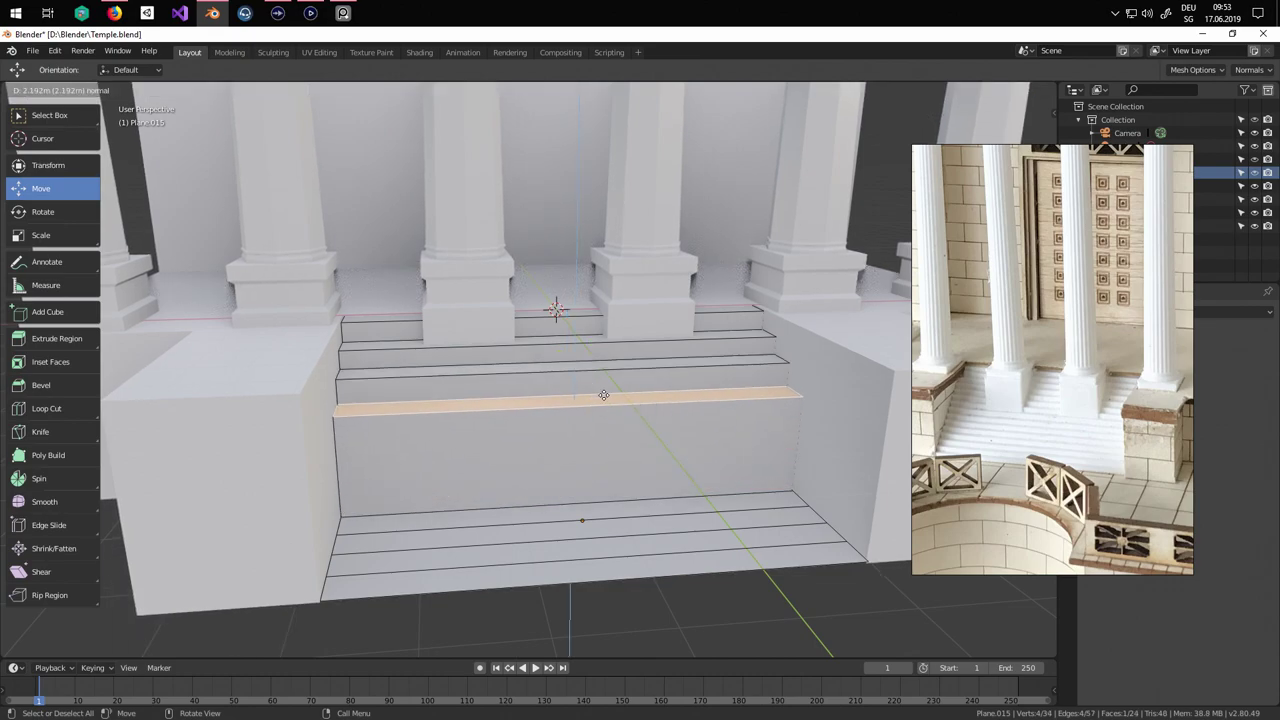
pyautogui.click(603, 396)
pyautogui.press('e')
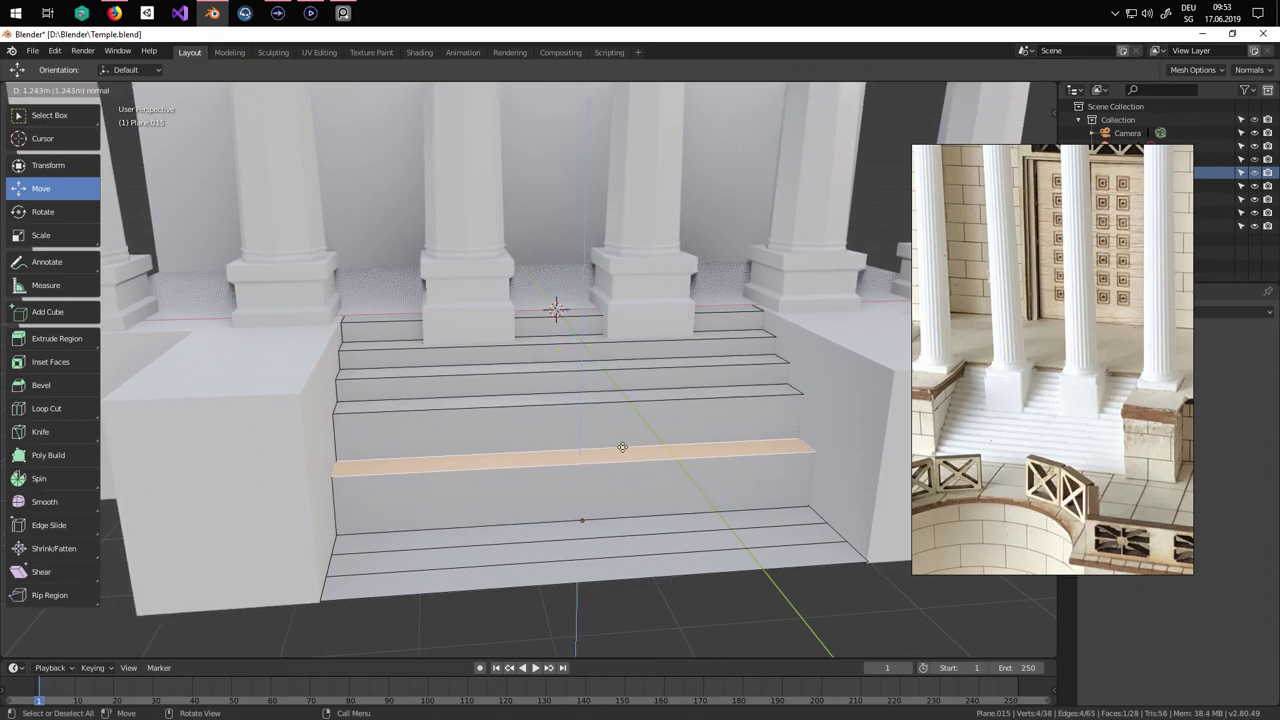
pyautogui.click(623, 434)
# Extrude the three front strips about 1.19 m, 0.7 m and 0.2 m upward to complete the staircase, and leave mesh editing.
pyautogui.moveTo(623, 434); pyautogui.dragTo(702, 473, button='middle')
pyautogui.click(685, 493)
pyautogui.press('e')
pyautogui.click(684, 438)
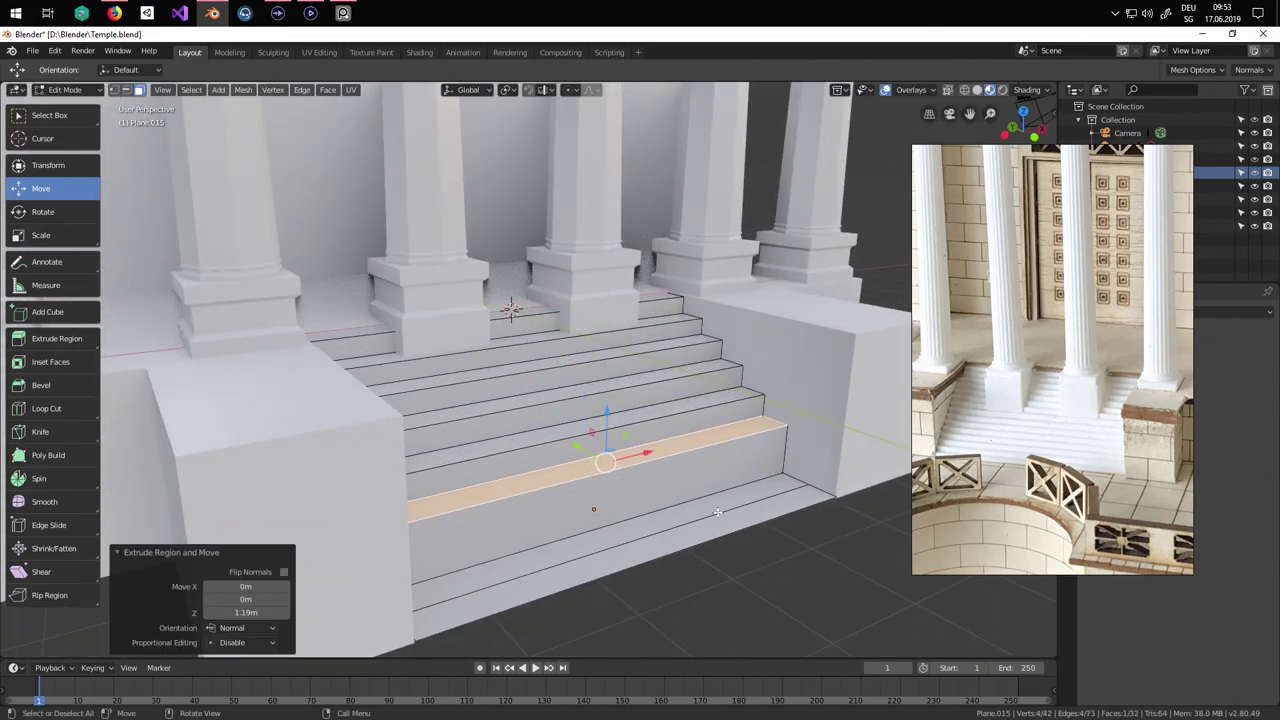
pyautogui.hotkey('ctrl', 'z')
pyautogui.press('e')
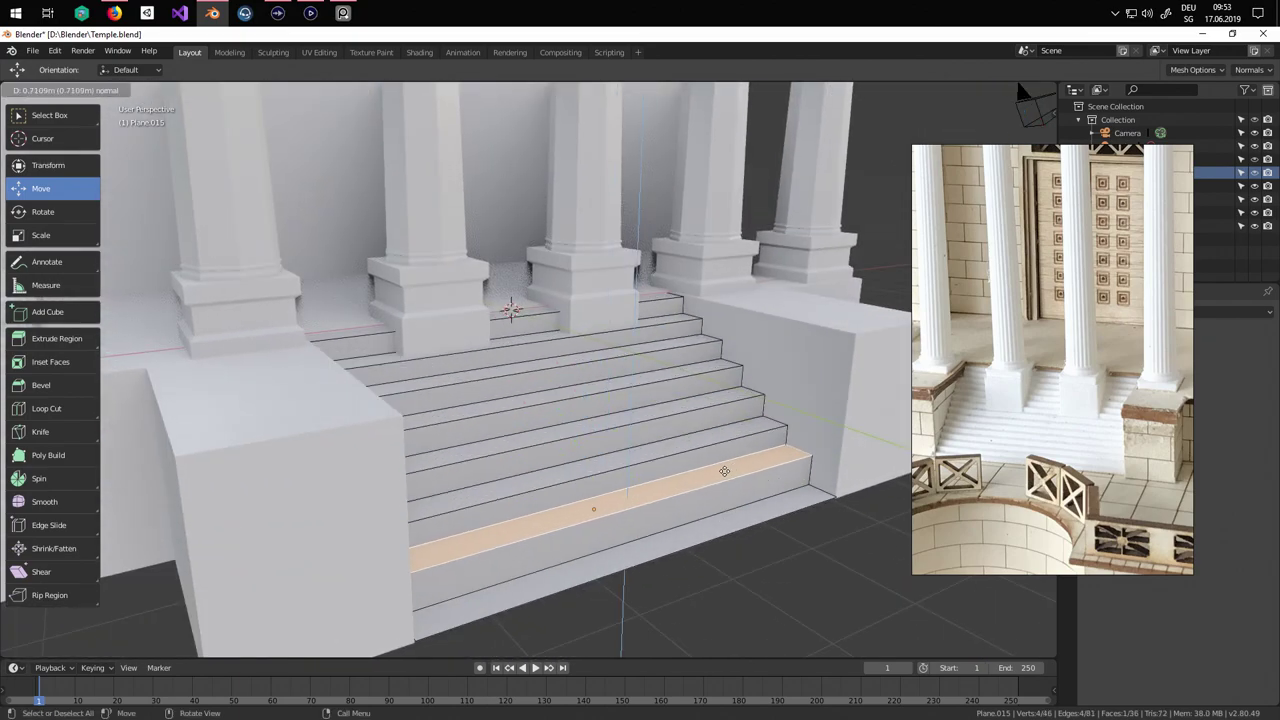
pyautogui.click(726, 505)
pyautogui.hotkey('ctrl', 'z')
pyautogui.press('e')
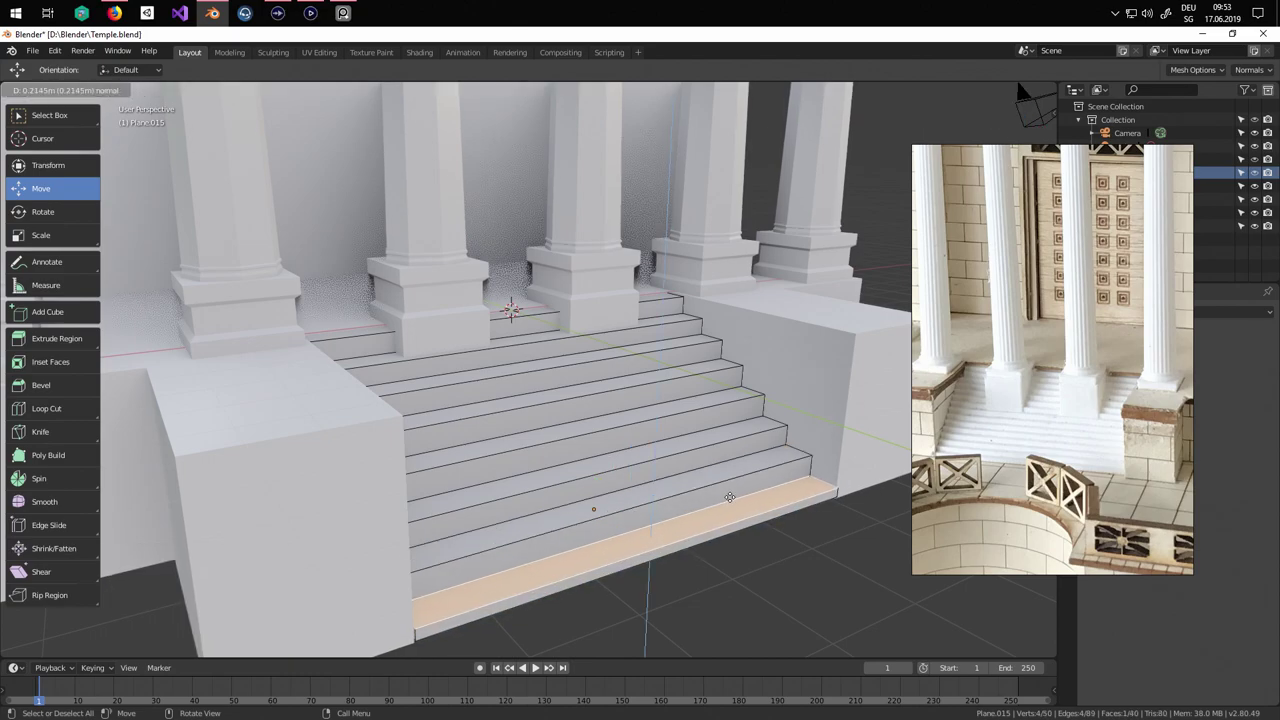
pyautogui.click(730, 499)
pyautogui.press('Tab')
pyautogui.scroll(-2, 732, 525)
pyautogui.moveTo(732, 525); pyautogui.dragTo(714, 582, button='middle')
pyautogui.click(701, 538)
pyautogui.click(646, 468)
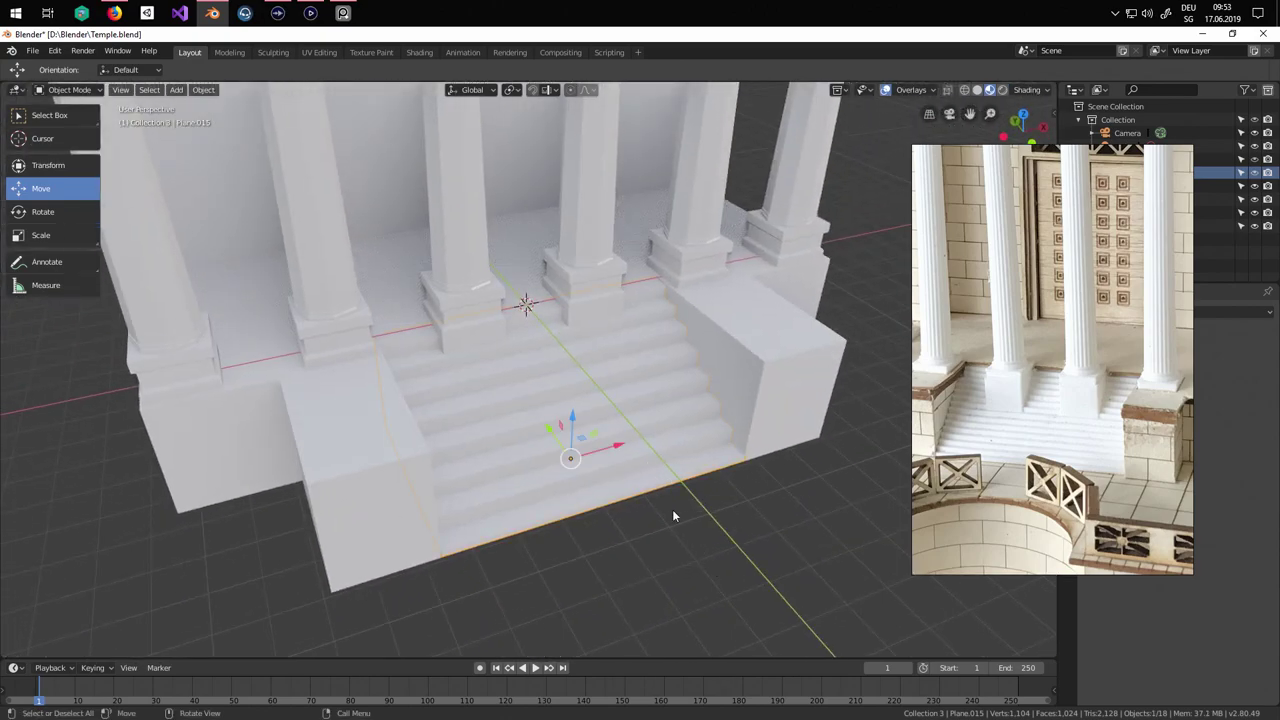
# Examine the staircase mesh from below and from the front, checking the faces on its underside.
pyautogui.moveTo(673, 516); pyautogui.dragTo(514, 286, button='middle')
pyautogui.scroll(4, 531, 357)
pyautogui.press('Tab')
pyautogui.scroll(-4, 532, 368)
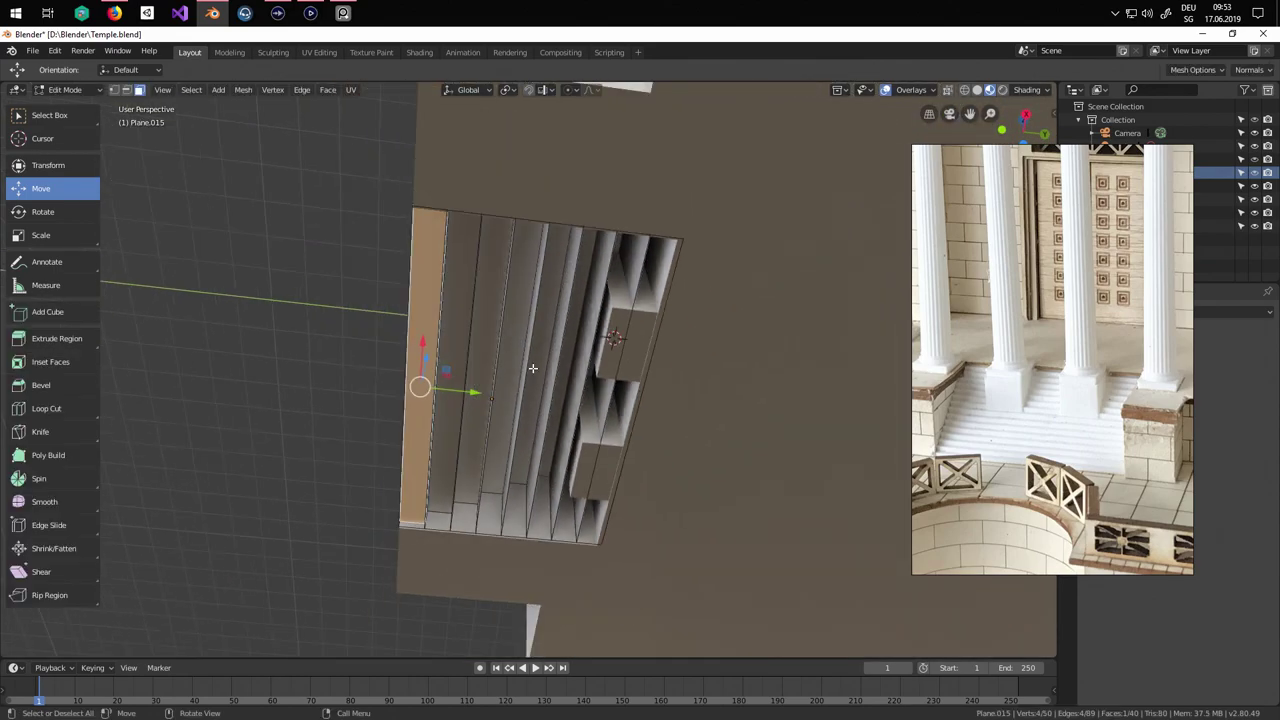
pyautogui.press('a')
pyautogui.moveTo(533, 368); pyautogui.dragTo(577, 387, button='middle')
pyautogui.scroll(-2, 653, 400)
pyautogui.scroll(3, 653, 448)
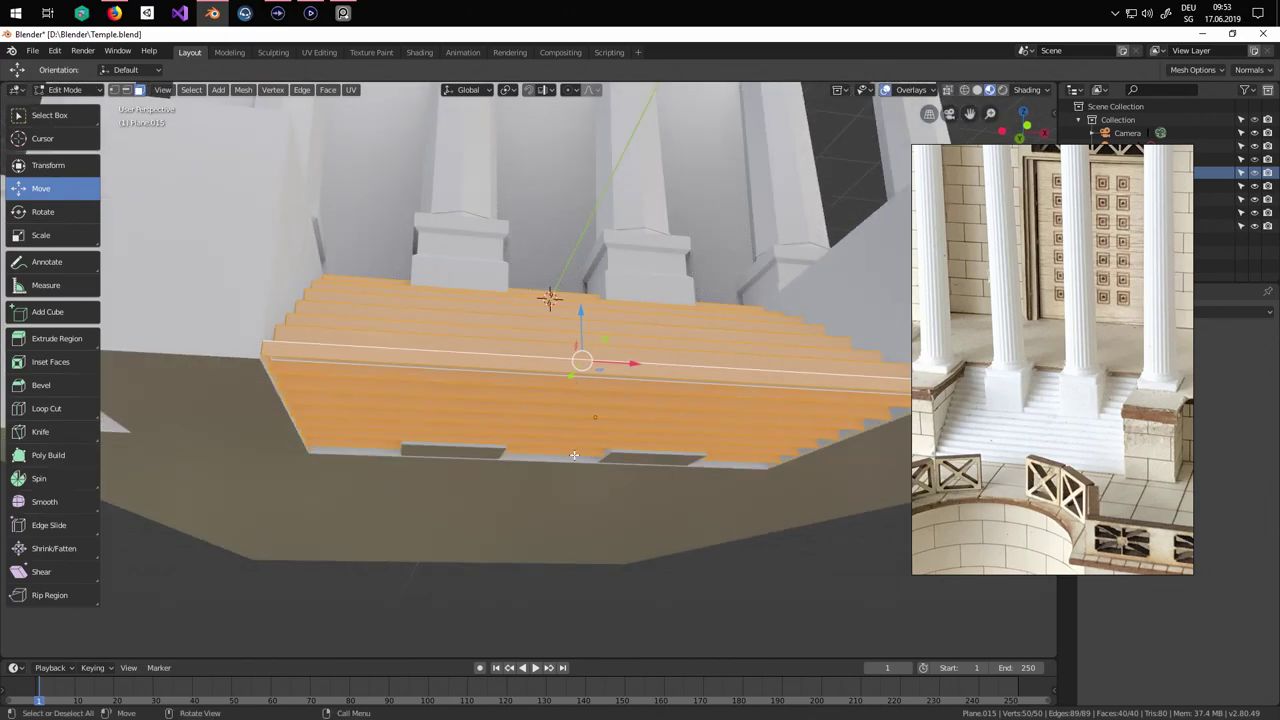
pyautogui.moveTo(574, 455); pyautogui.dragTo(575, 484, button='middle')
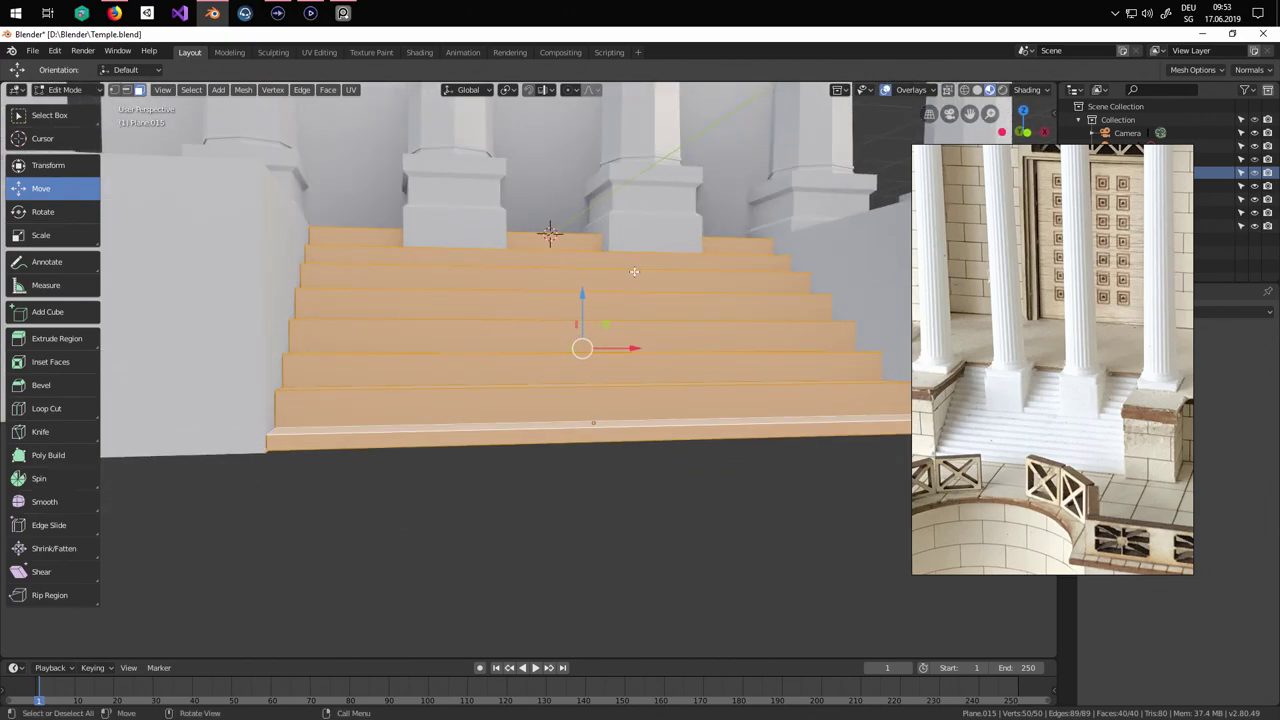
pyautogui.moveTo(619, 405); pyautogui.dragTo(613, 317, button='middle')
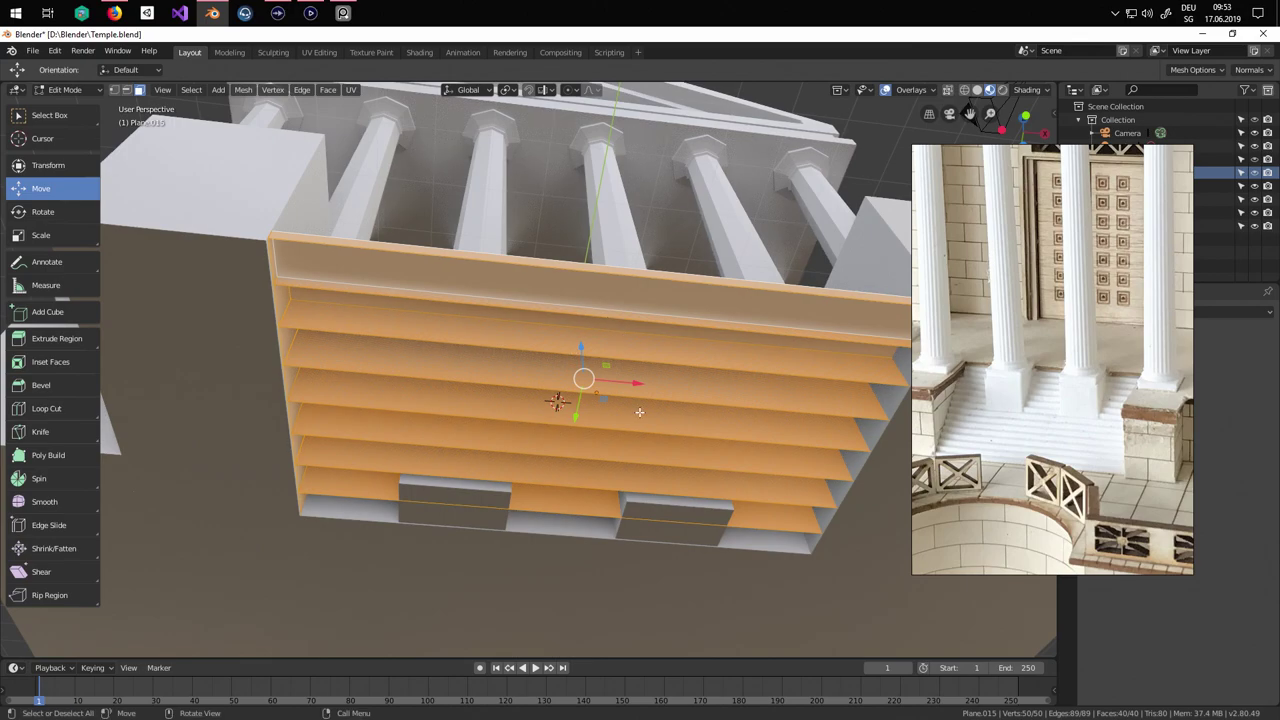
pyautogui.moveTo(640, 412); pyautogui.dragTo(614, 444, button='middle')
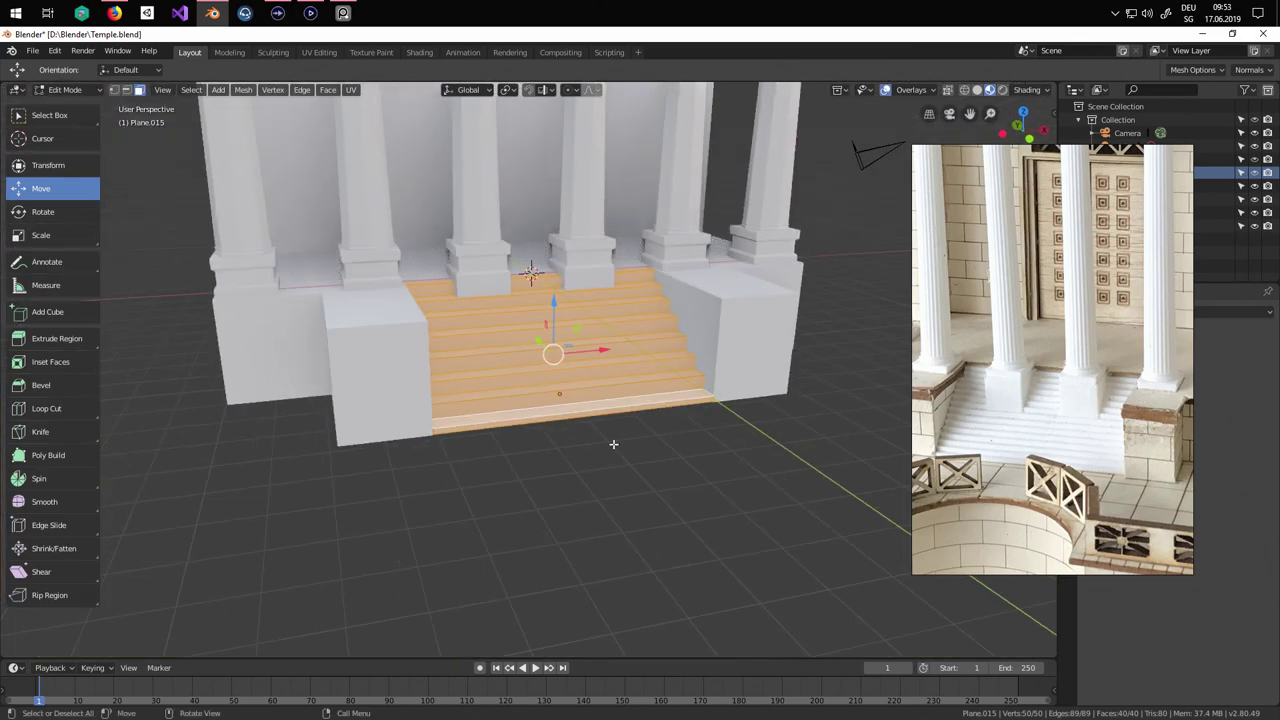
pyautogui.moveTo(690, 455); pyautogui.dragTo(634, 343, button='middle')
pyautogui.press('Tab')
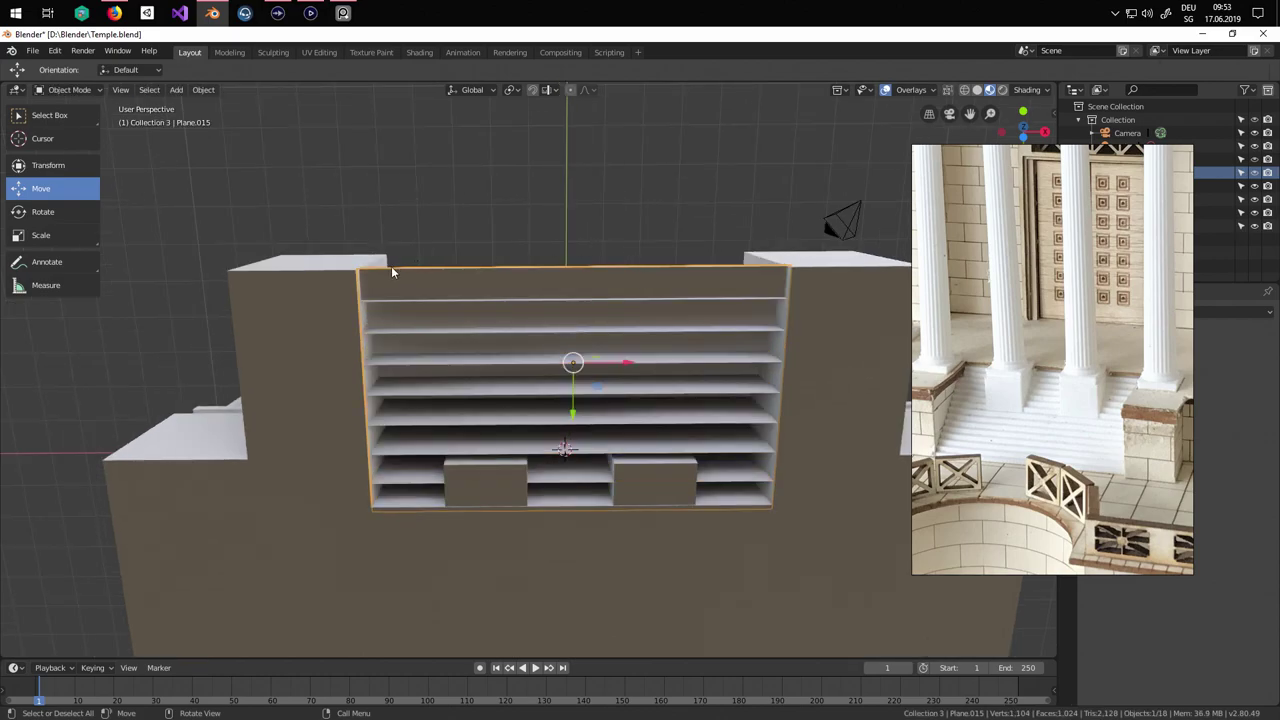
pyautogui.press('Tab')
pyautogui.hotkey('alt', 'a')
pyautogui.scroll(3, 252, 107)
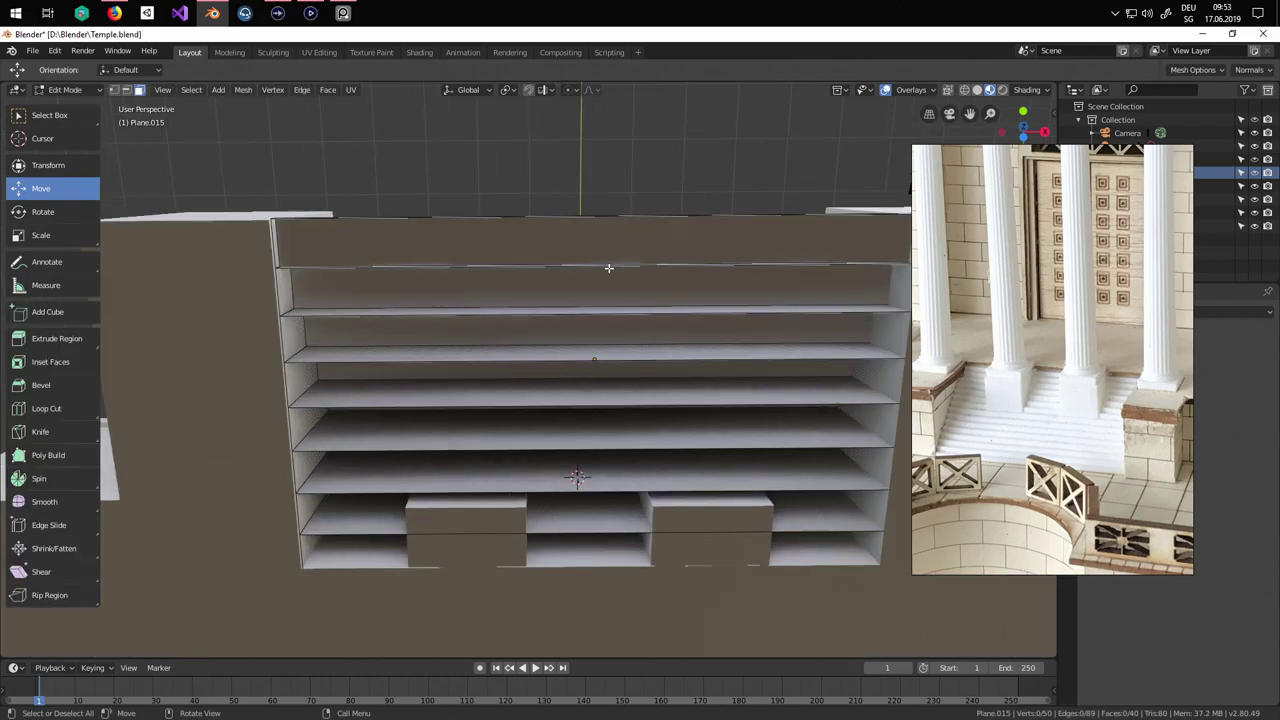
# Switch the staircase mesh to edge selection and isolate it in local view.
pyautogui.click(131, 90)
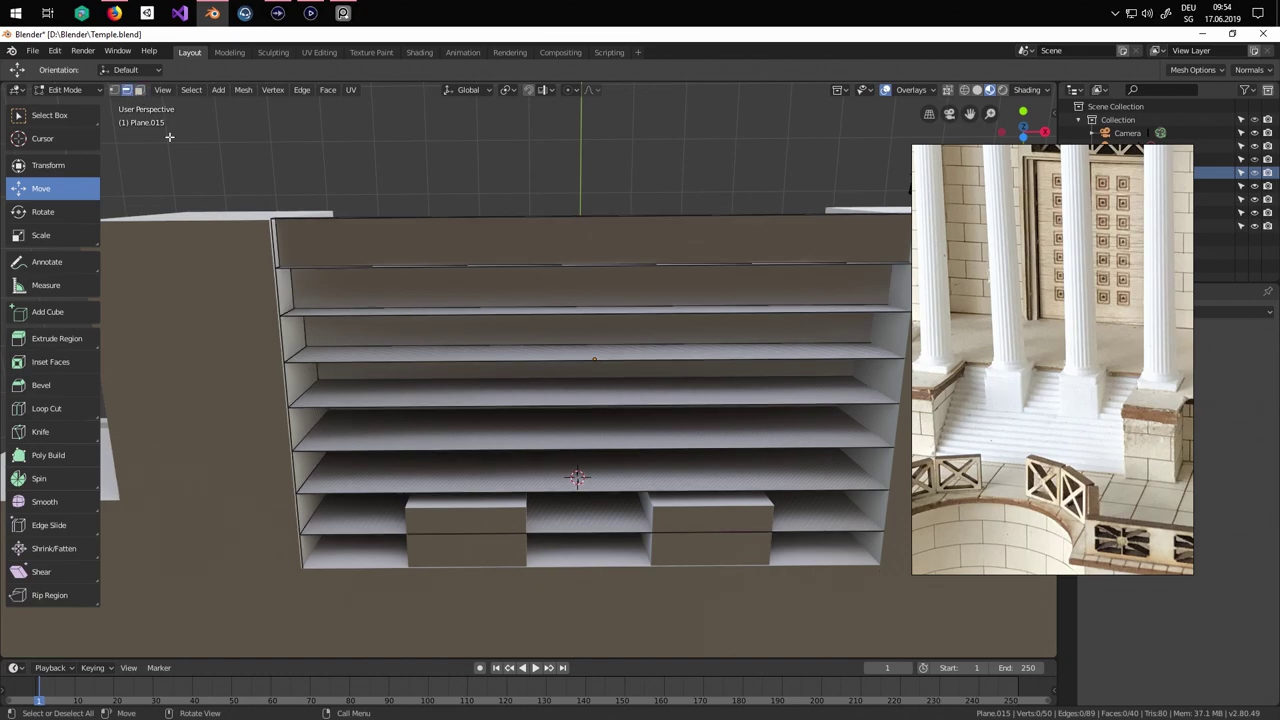
pyautogui.moveTo(321, 281); pyautogui.dragTo(480, 371, button='middle')
pyautogui.press('Tab')
pyautogui.press('Tab')
pyautogui.moveTo(555, 345); pyautogui.dragTo(600, 390, button='middle')
pyautogui.press('a')
pyautogui.press('Tab')
pyautogui.press('Tab')
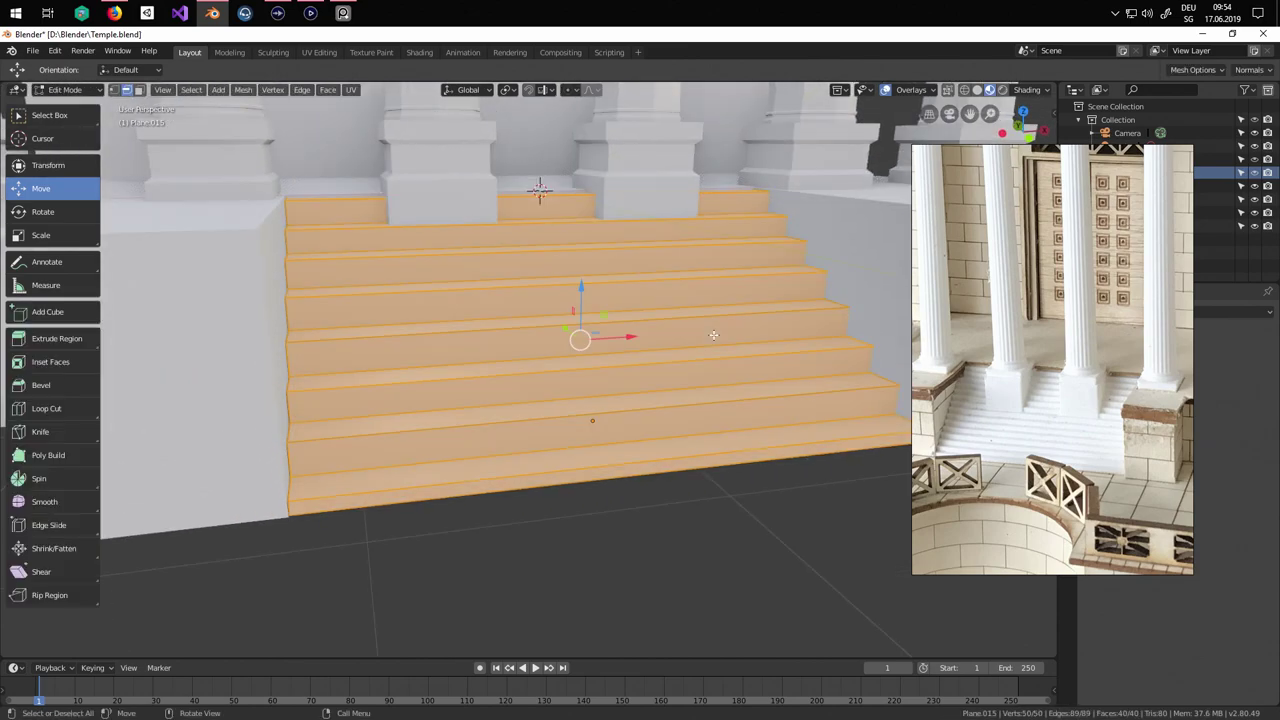
pyautogui.press('Tab')
pyautogui.press('Tab')
pyautogui.press('KP_Divide')
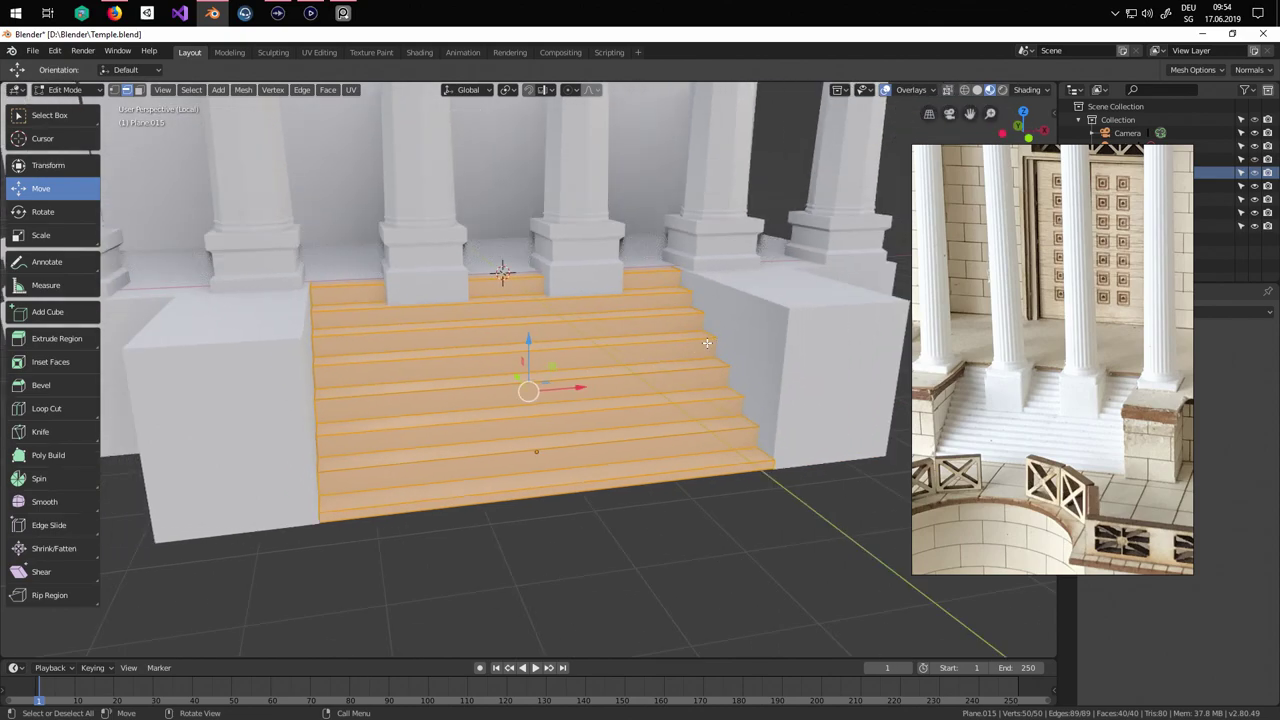
pyautogui.moveTo(707, 343); pyautogui.dragTo(678, 389, button='middle')
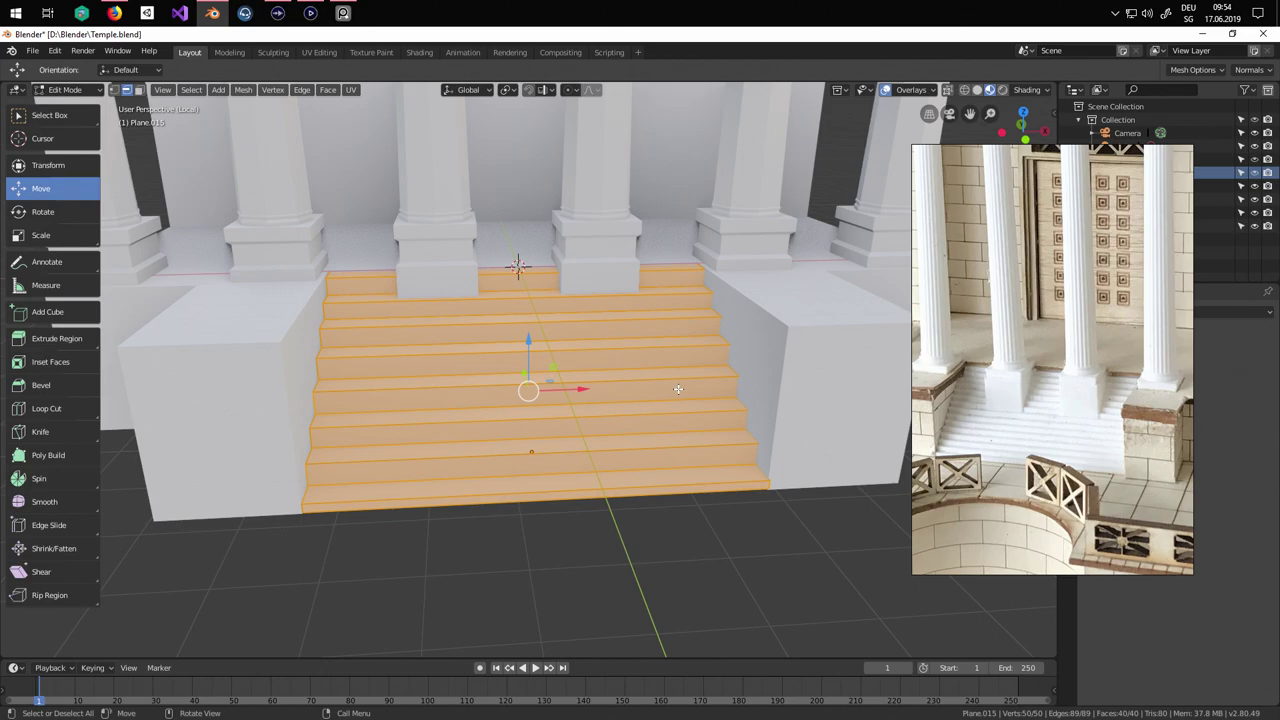
pyautogui.moveTo(678, 389); pyautogui.dragTo(643, 430, button='middle')
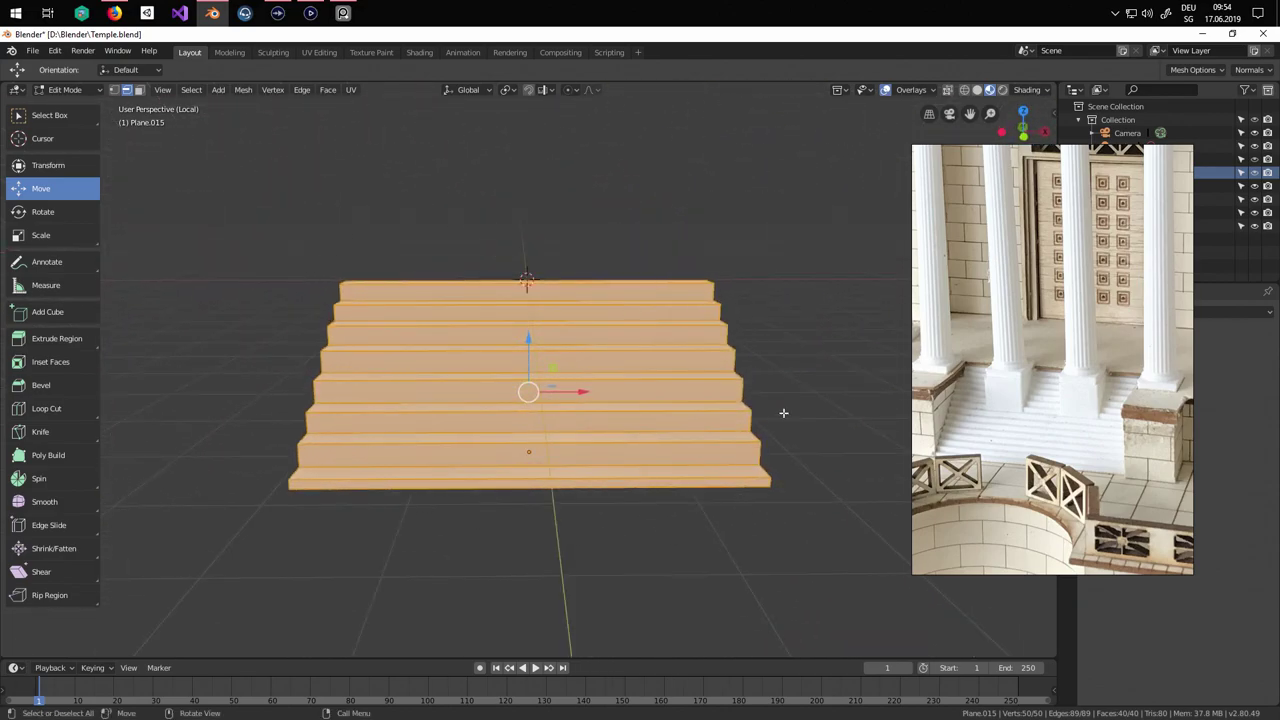
# From below, circle-select the bottom edges along one side and the rear of the staircase, leaving out the stray inner corner edge.
pyautogui.moveTo(639, 372); pyautogui.dragTo(596, 258, button='middle')
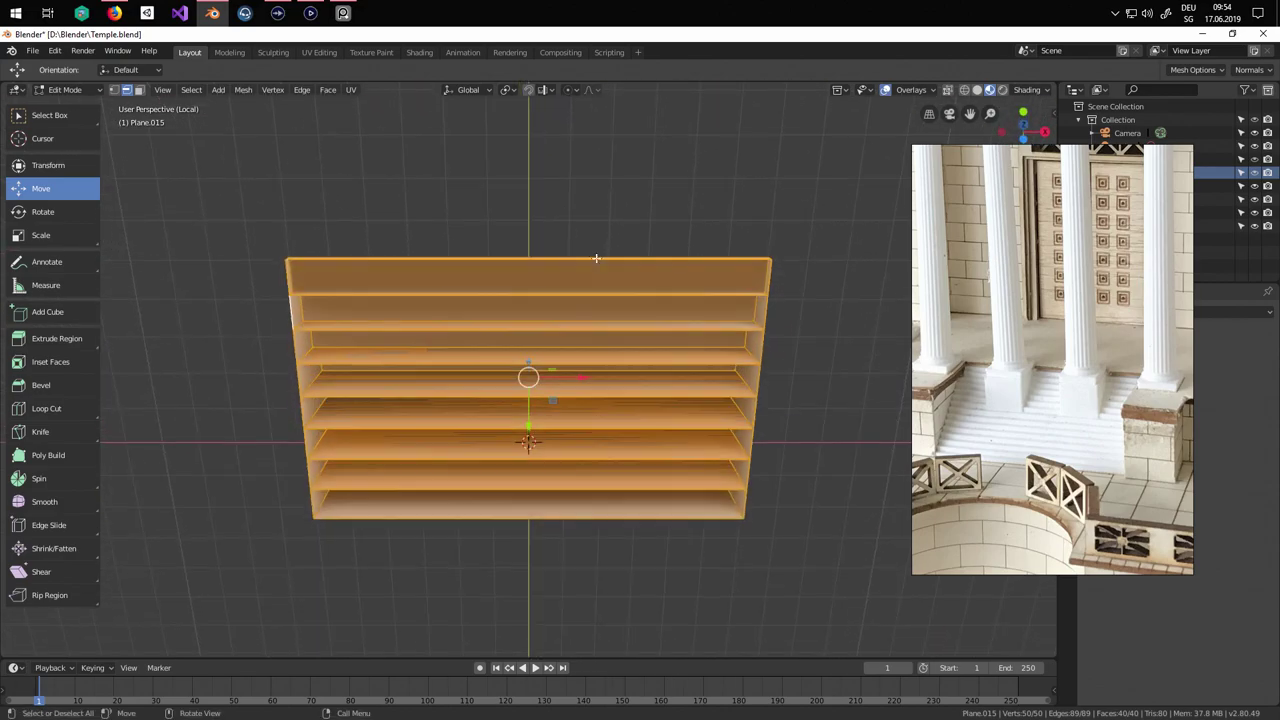
pyautogui.click(783, 273)
pyautogui.moveTo(780, 276); pyautogui.dragTo(804, 287, button='middle')
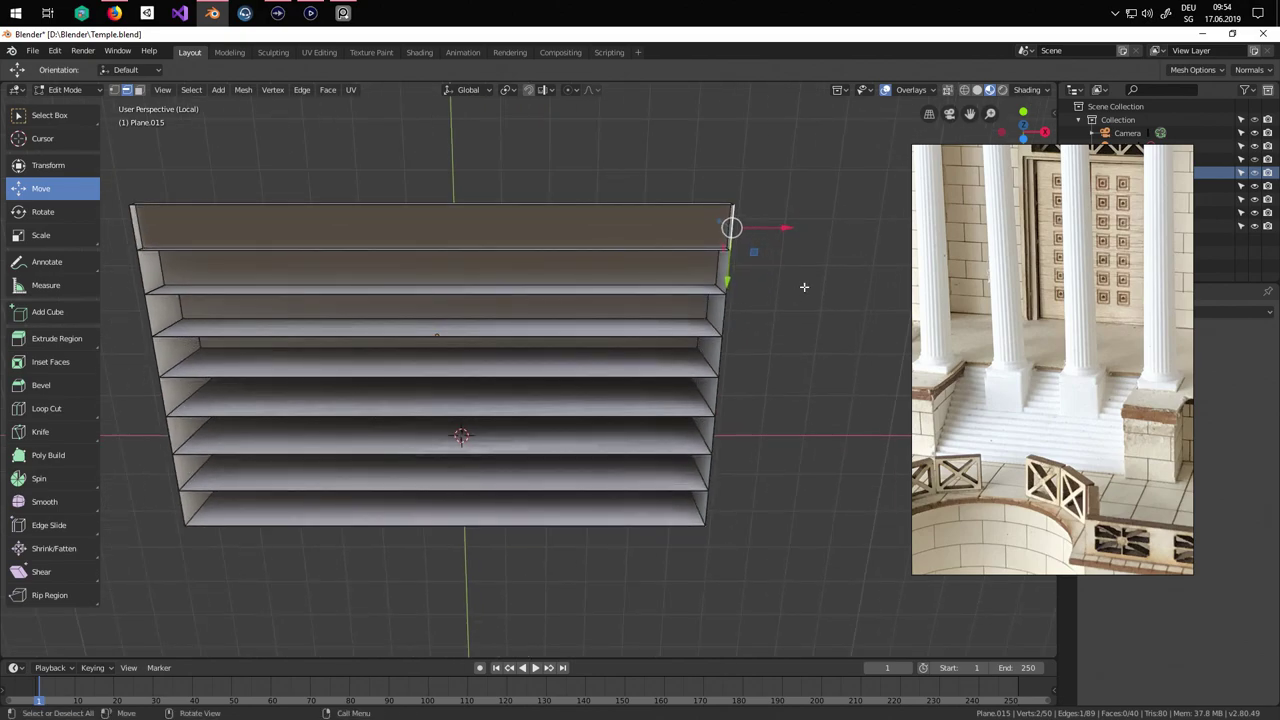
pyautogui.press('c')
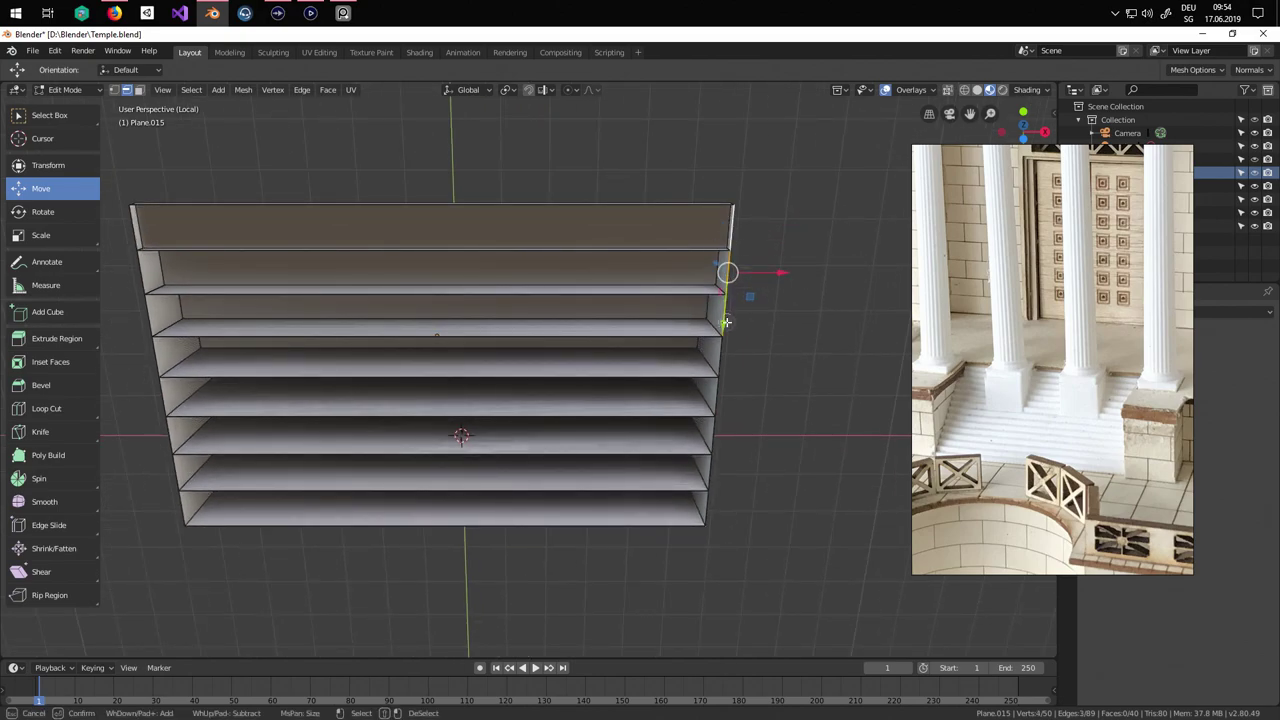
pyautogui.moveTo(726, 322); pyautogui.dragTo(723, 442)
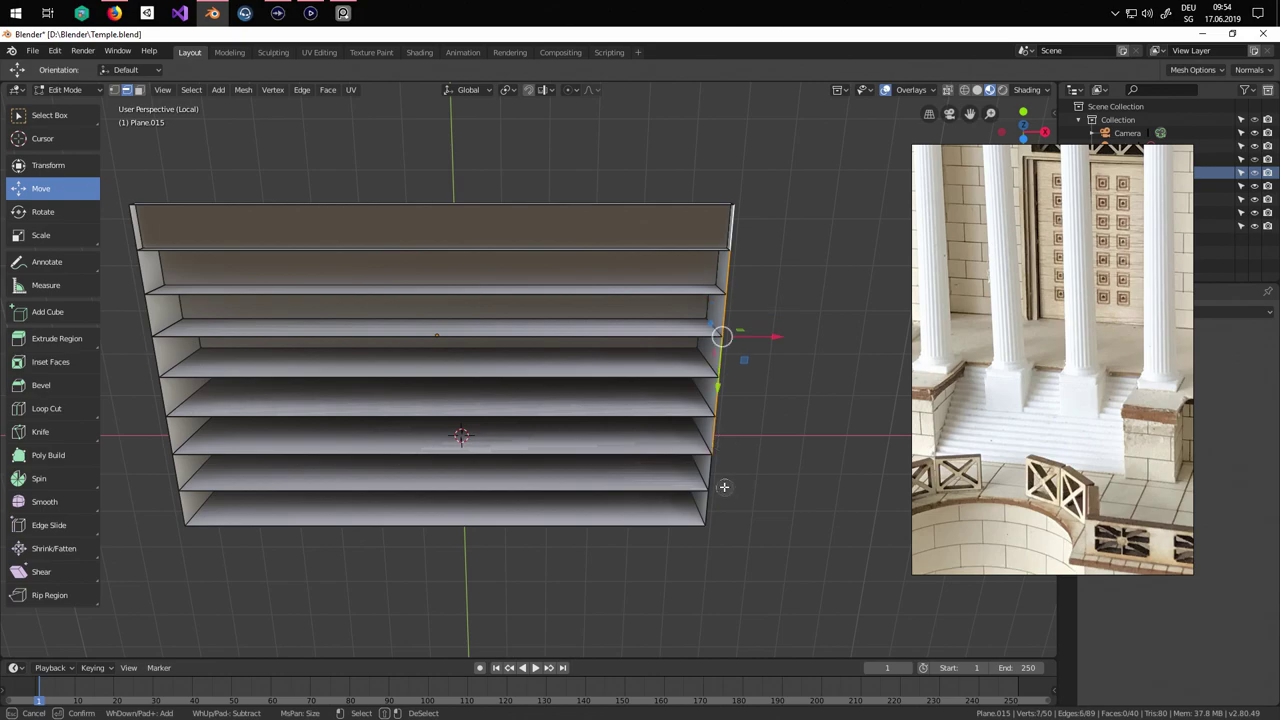
pyautogui.moveTo(724, 486); pyautogui.dragTo(733, 513)
pyautogui.click(712, 521)
pyautogui.press('Escape')
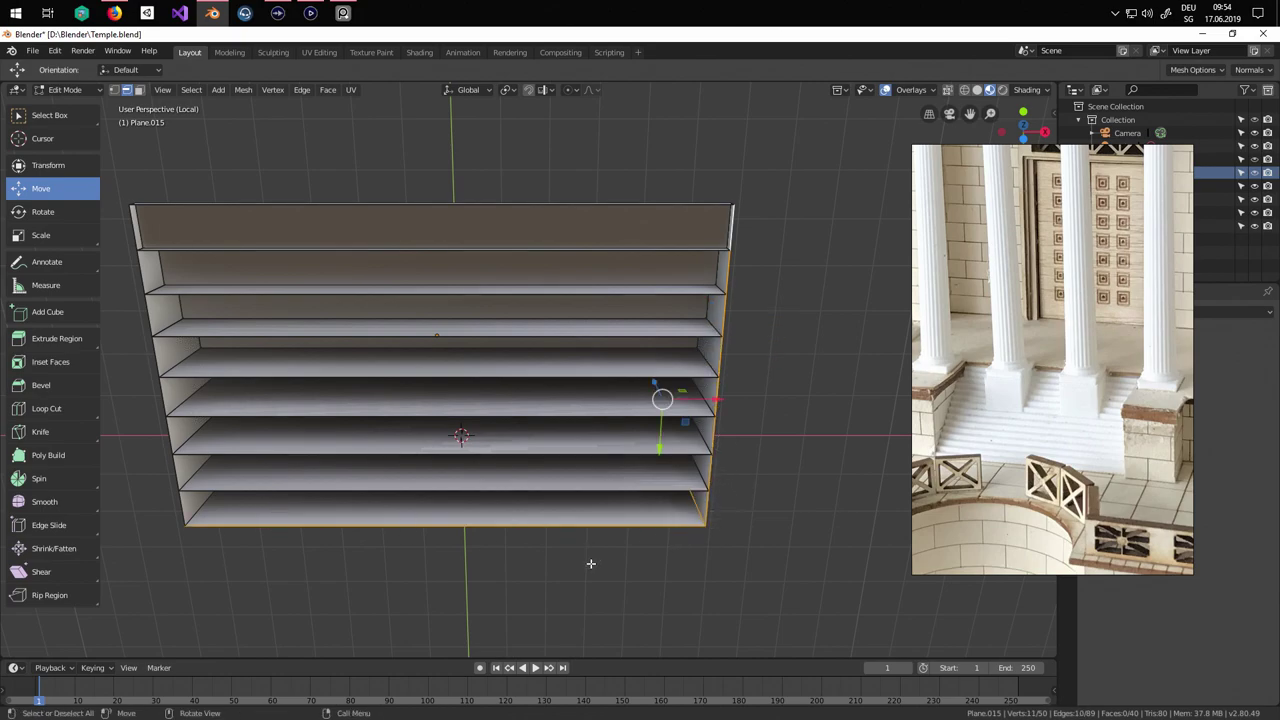
pyautogui.keyDown('shift'); pyautogui.click(693, 511); pyautogui.keyUp('shift')
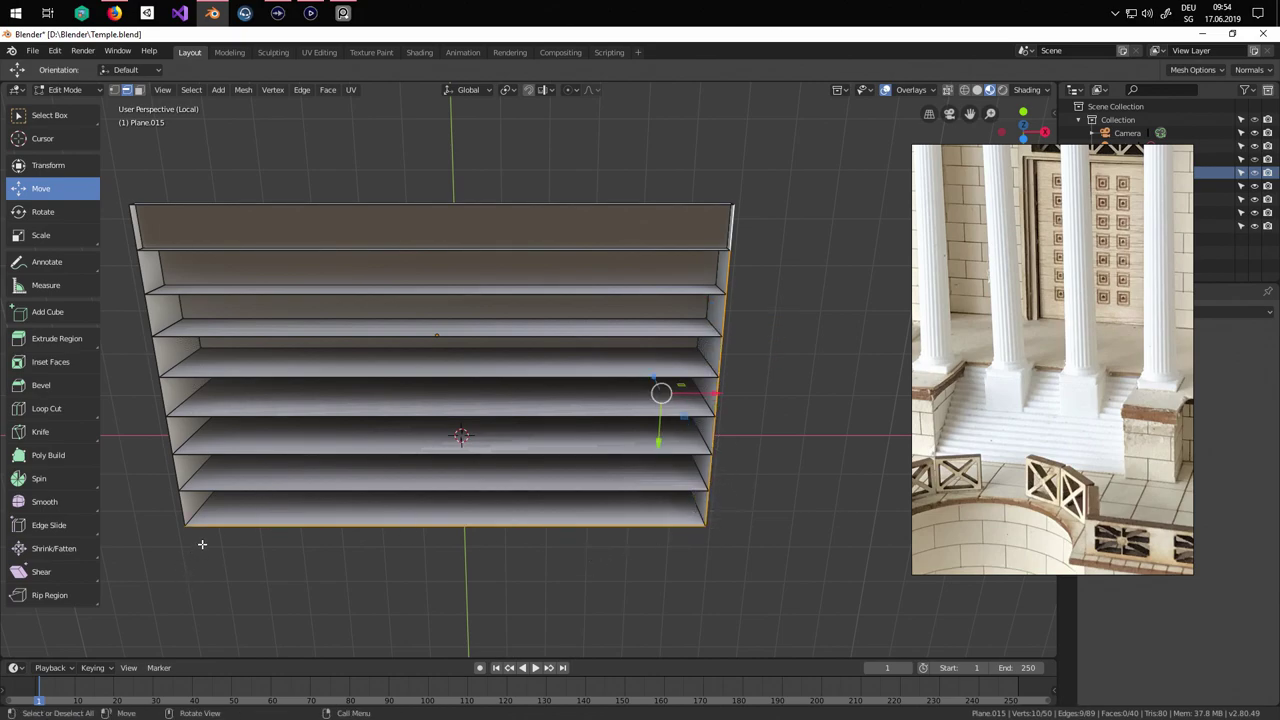
# Add the opposite side's bottom edges to the selection and fill the staircase's open underside with a single face.
pyautogui.keyDown('shift'); pyautogui.click(183, 506); pyautogui.keyUp('shift')
pyautogui.keyDown('shift'); pyautogui.click(176, 470); pyautogui.keyUp('shift')
pyautogui.keyDown('shift'); pyautogui.click(170, 431); pyautogui.keyUp('shift')
pyautogui.keyDown('shift'); pyautogui.click(161, 396); pyautogui.keyUp('shift')
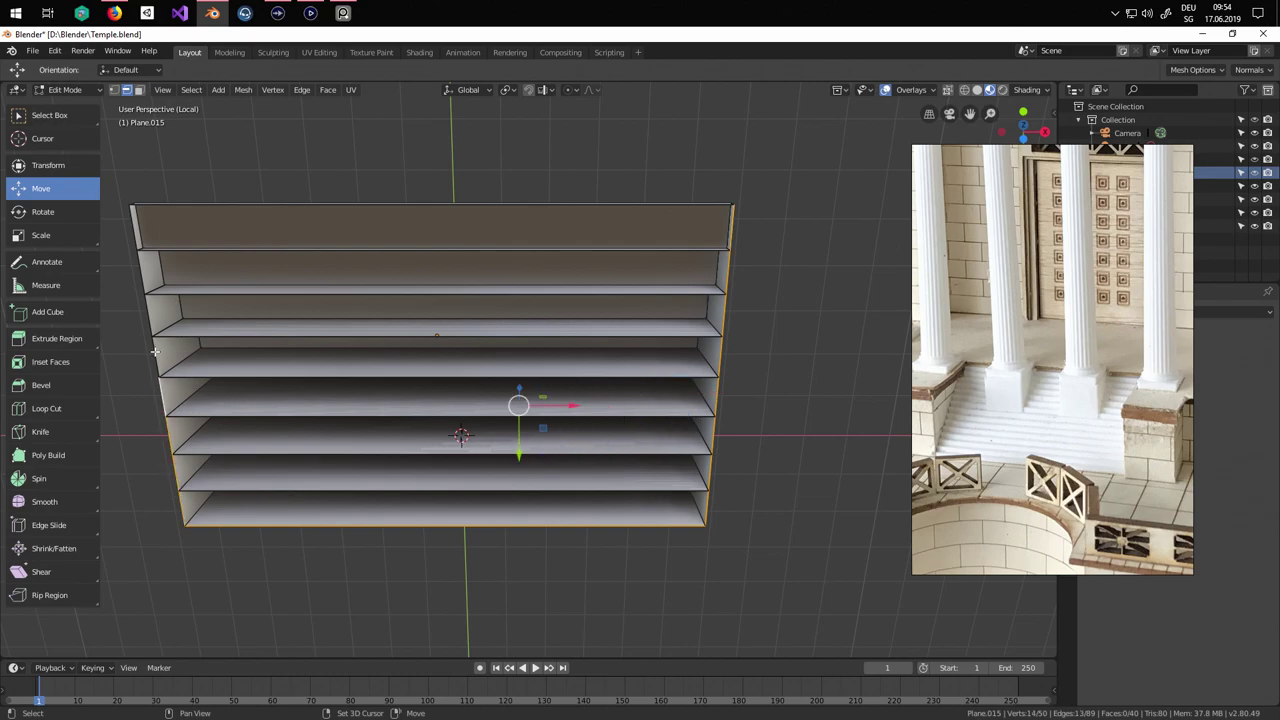
pyautogui.keyDown('shift'); pyautogui.click(137, 222); pyautogui.keyUp('shift')
pyautogui.moveTo(306, 237); pyautogui.dragTo(643, 444, button='middle')
pyautogui.press('a')
pyautogui.press('Tab')
pyautogui.press('Tab')
pyautogui.press('Tab')
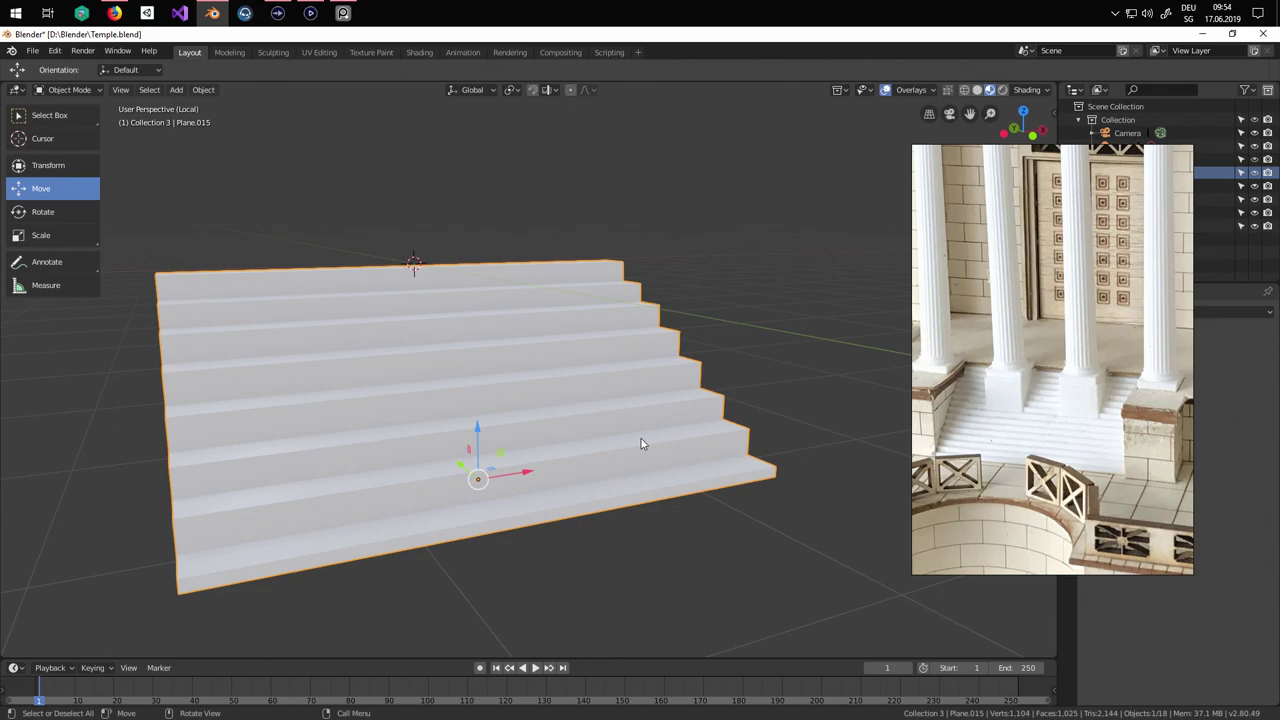
# Leave local view to show the whole temple and save the file.
pyautogui.press('KP_Divide')
pyautogui.scroll(-4, 664, 457)
pyautogui.moveTo(664, 457); pyautogui.dragTo(581, 451, button='middle')
pyautogui.click(33, 52)
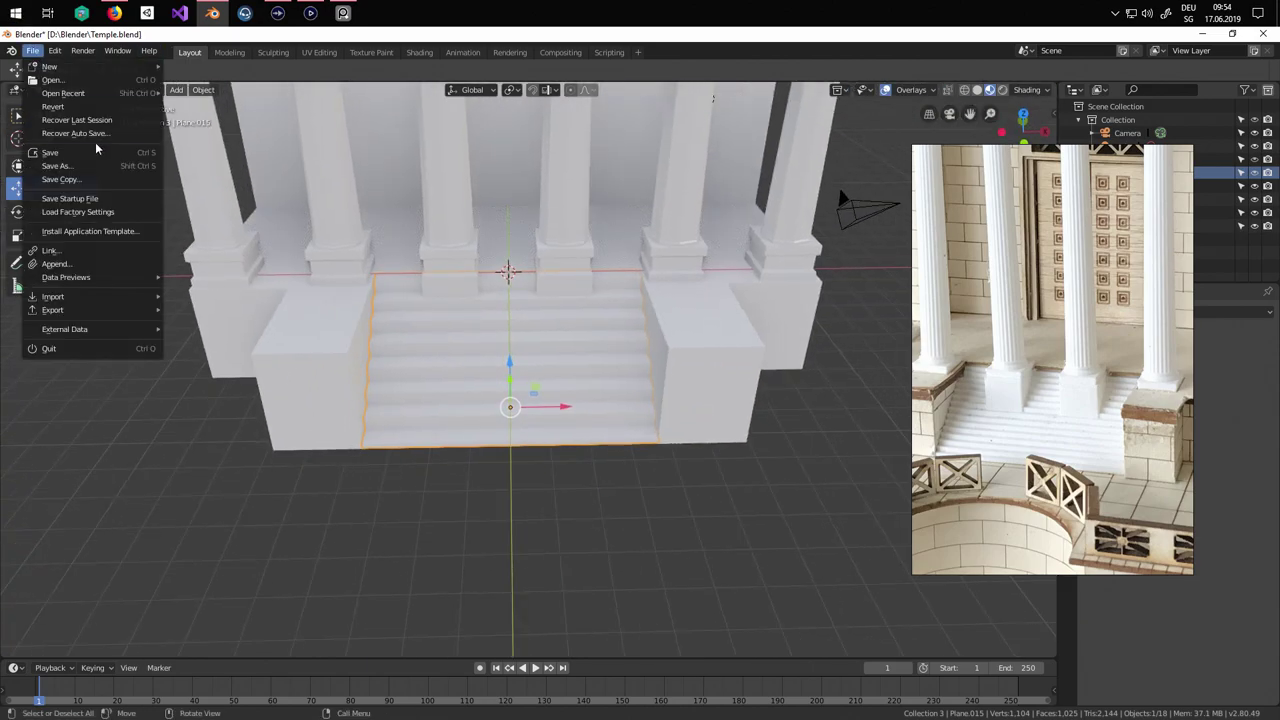
# Clear the selection and open the podium mesh for editing in face selection mode.
pyautogui.moveTo(586, 371); pyautogui.dragTo(677, 457, button='middle')
pyautogui.hotkey('alt', 'a')
pyautogui.click(463, 480)
pyautogui.scroll(2, 463, 480)
pyautogui.press('Tab')
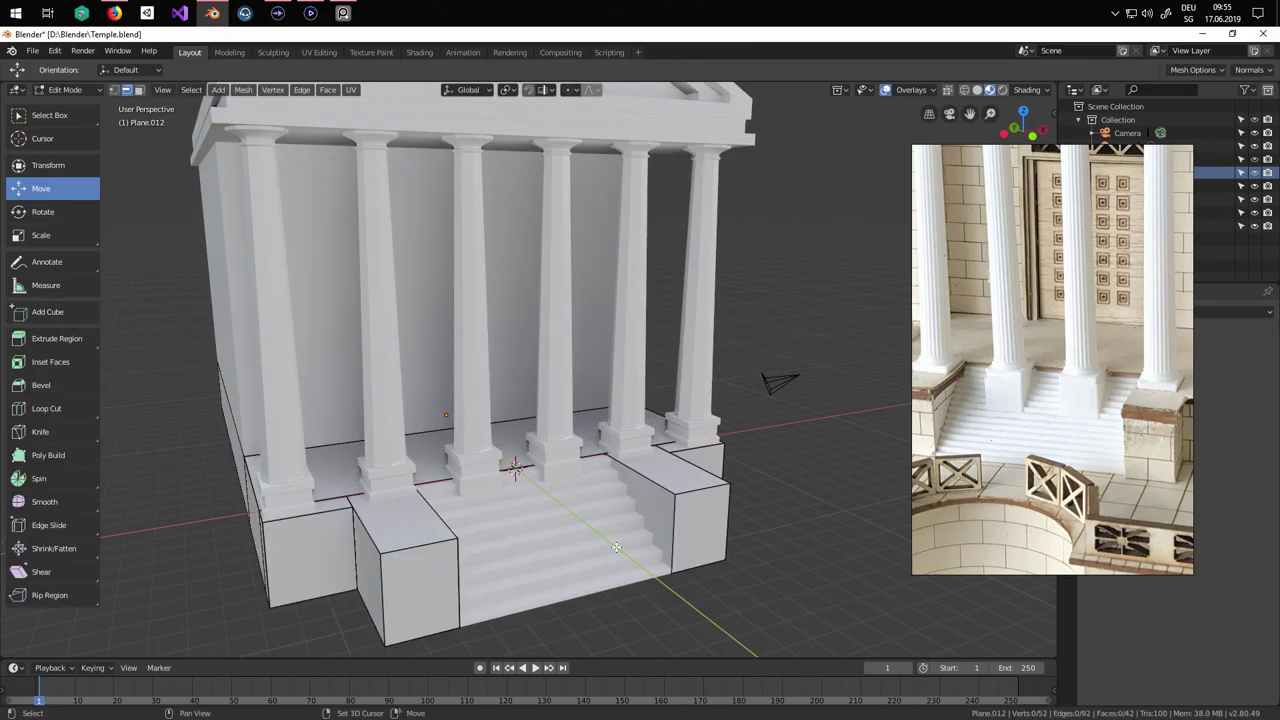
pyautogui.moveTo(616, 547); pyautogui.dragTo(670, 461, button='middle')
pyautogui.click(140, 90)
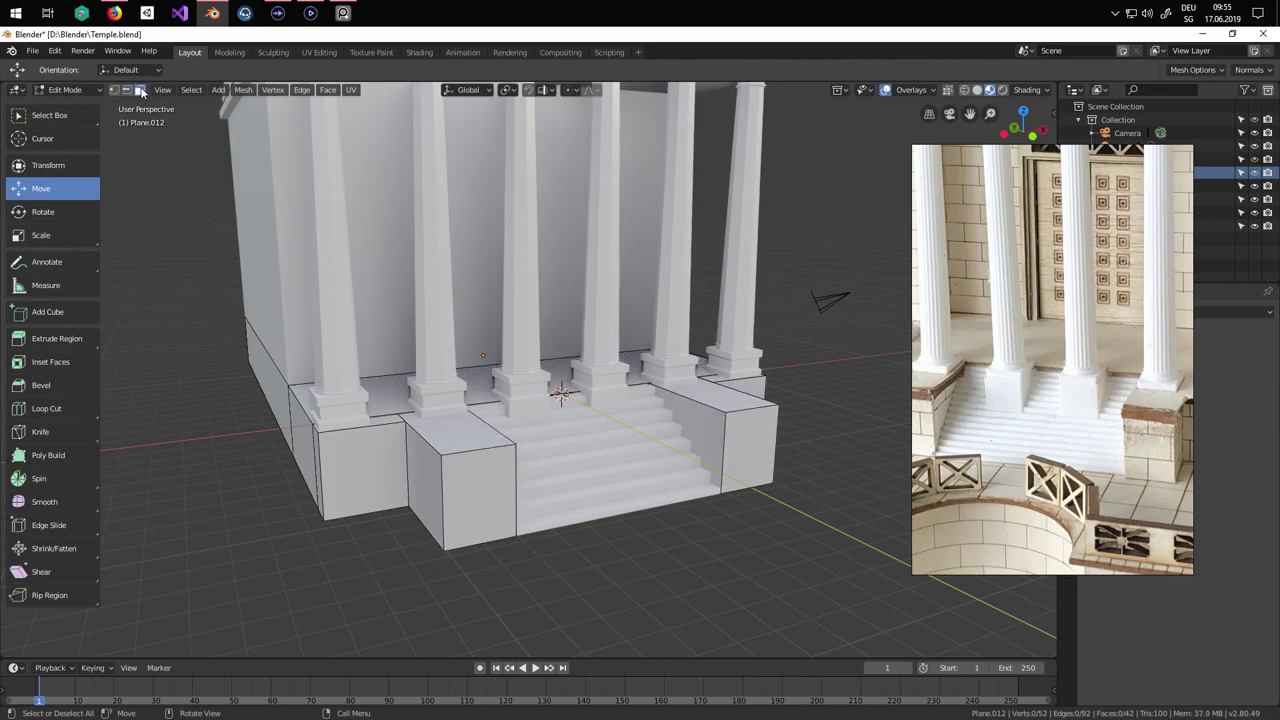
# Select the top faces of the podium's front and both stair side blocks, isolate the podium in local view and add the large rear top face.
pyautogui.click(379, 423)
pyautogui.keyDown('shift'); pyautogui.click(457, 440); pyautogui.keyUp('shift')
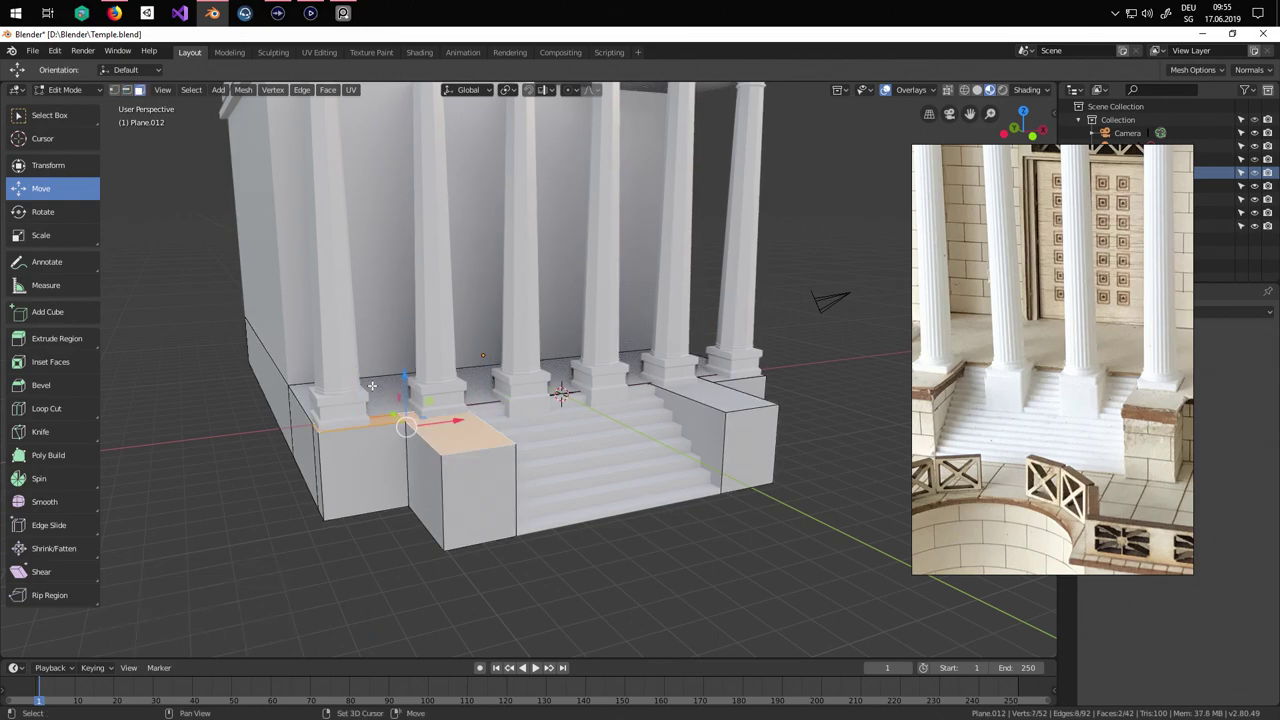
pyautogui.keyDown('shift'); pyautogui.click(372, 386); pyautogui.keyUp('shift')
pyautogui.keyDown('shift'); pyautogui.click(727, 397); pyautogui.keyUp('shift')
pyautogui.keyDown('shift'); pyautogui.click(721, 379); pyautogui.keyUp('shift')
pyautogui.moveTo(266, 338); pyautogui.dragTo(279, 356, button='middle')
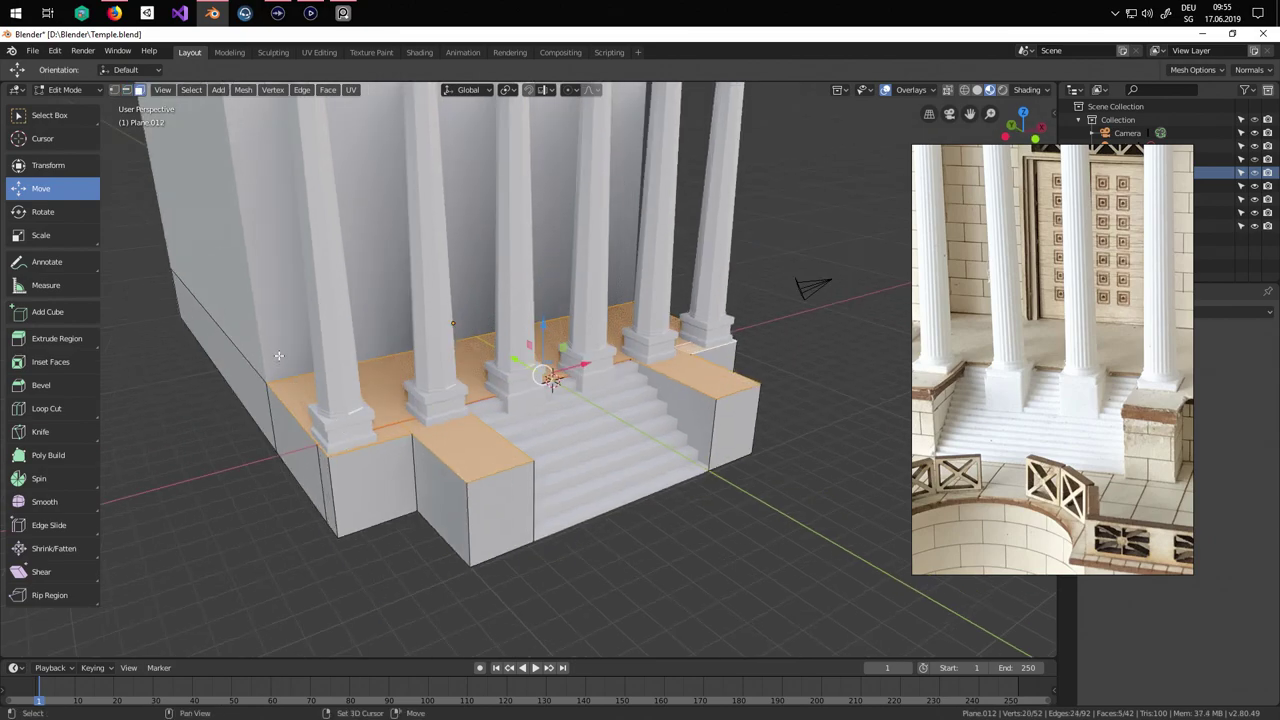
pyautogui.press('KP_Divide')
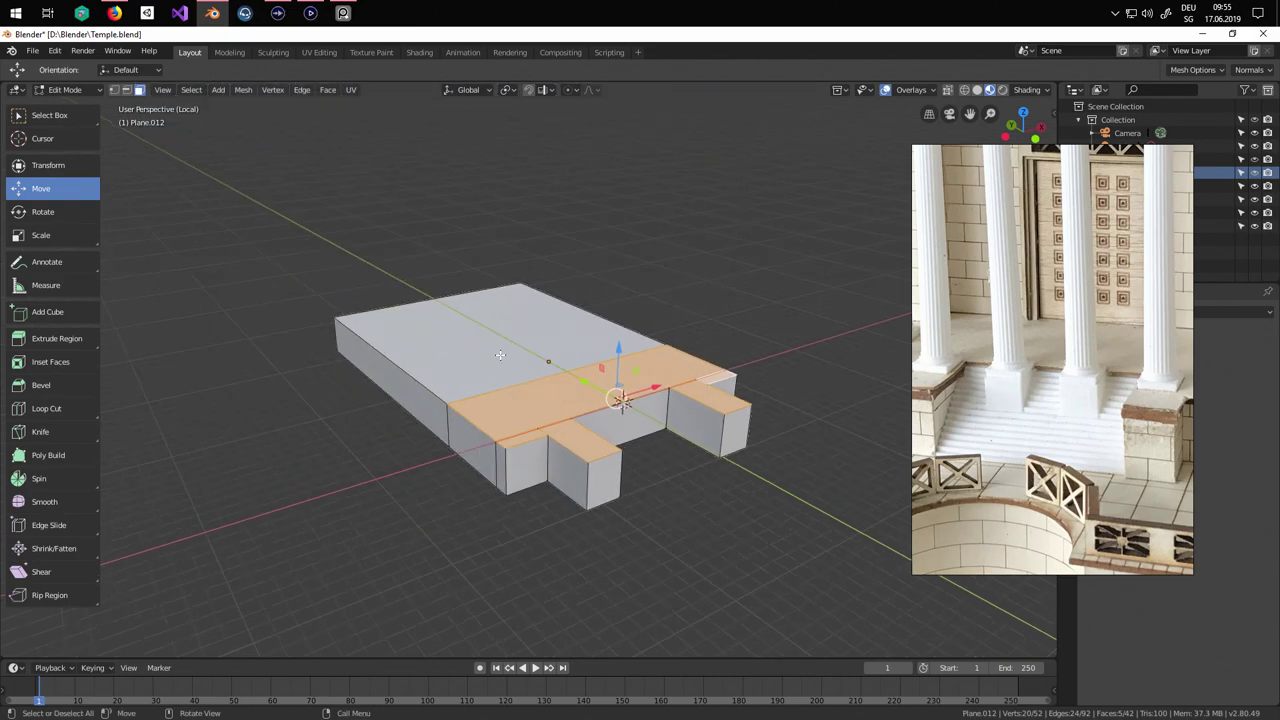
pyautogui.keyDown('shift'); pyautogui.click(500, 355); pyautogui.keyUp('shift')
# Extrude the podium's selected top faces upward by about 0.15 m to form a thin slab layer.
pyautogui.moveTo(500, 355); pyautogui.dragTo(562, 416, button='middle')
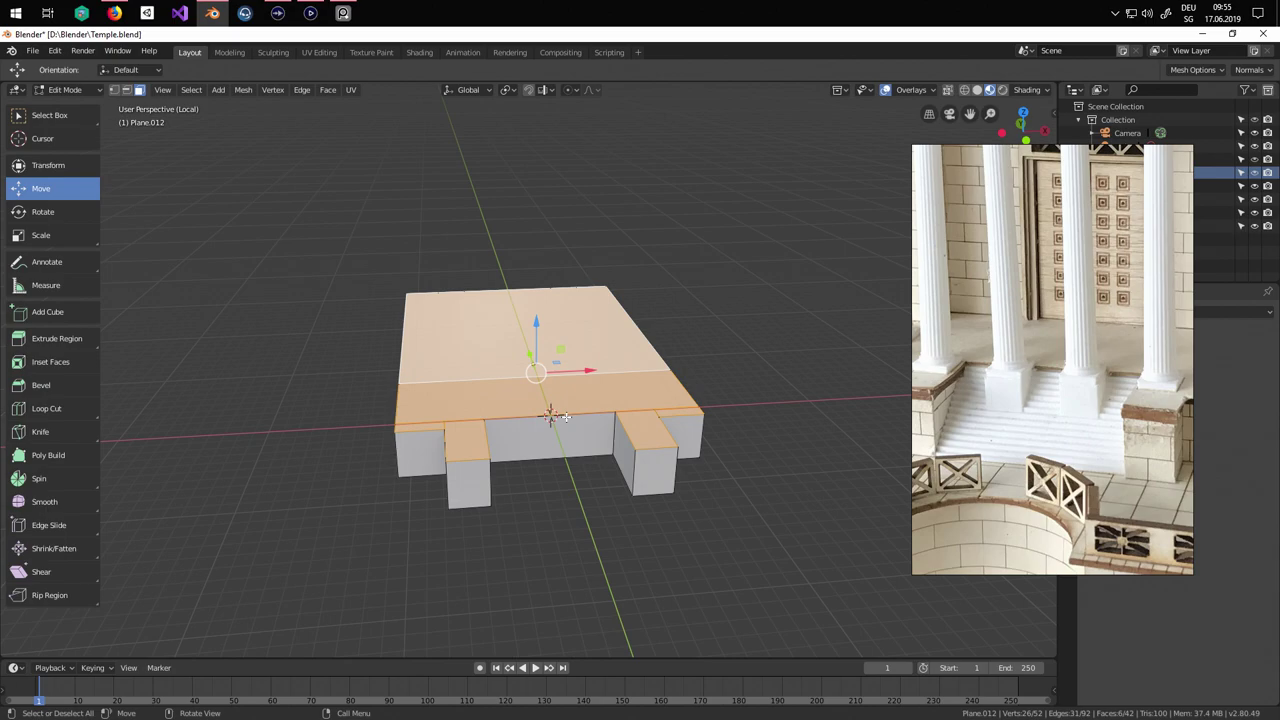
pyautogui.moveTo(575, 440); pyautogui.dragTo(649, 454, button='middle')
pyautogui.scroll(6, 650, 468)
pyautogui.scroll(-4, 600, 442)
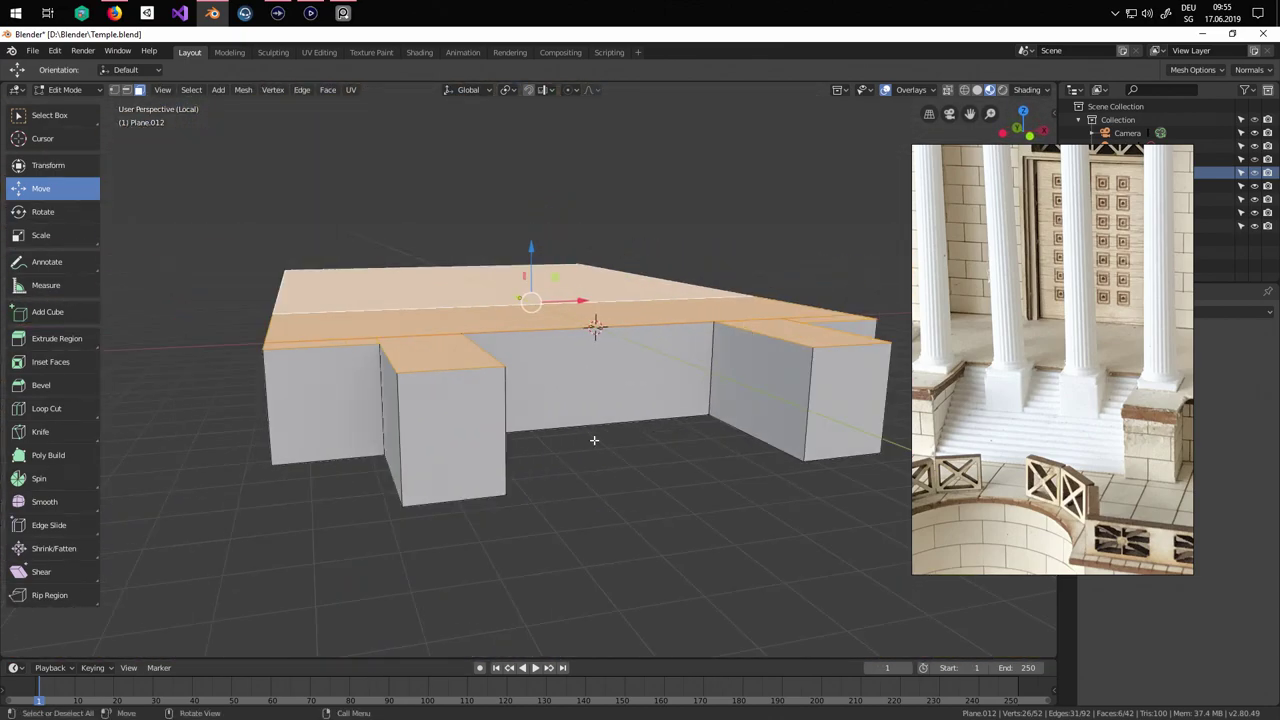
pyautogui.press('e')
pyautogui.click(595, 437)
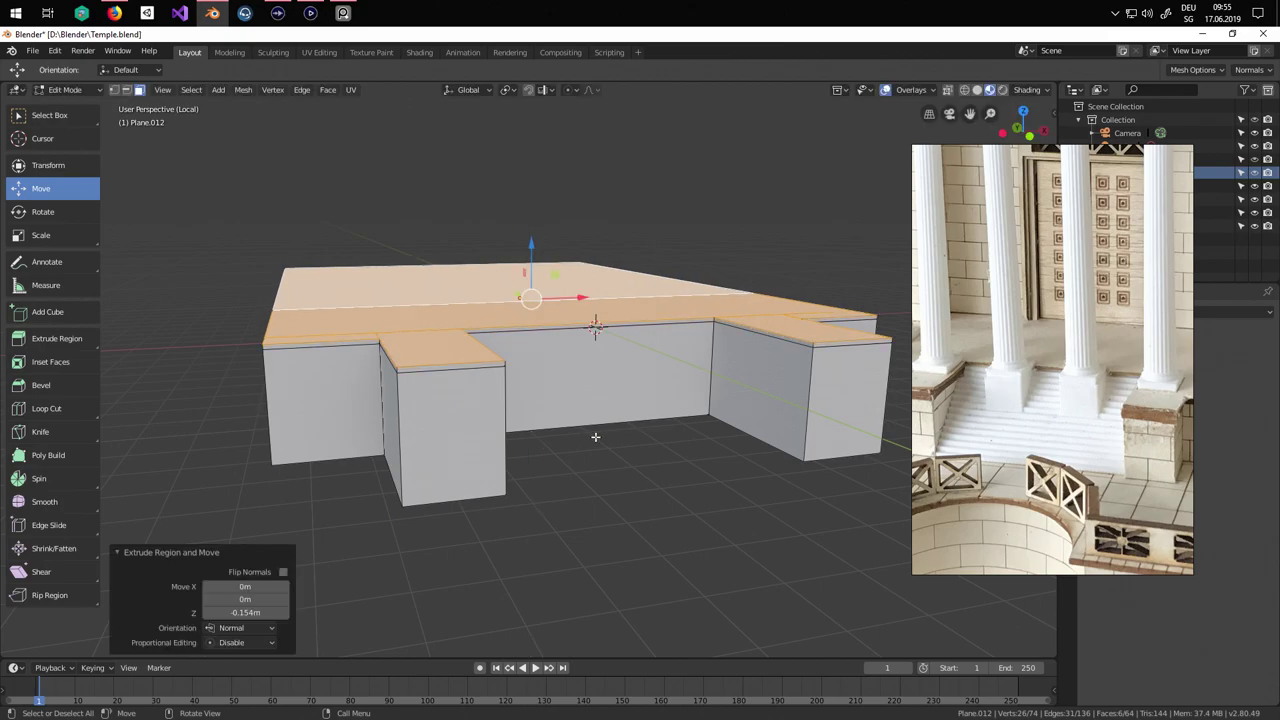
# Select the thin rim faces on one side block's front and outer side, continuing around the podium's corner and along its long side.
pyautogui.click(451, 370)
pyautogui.moveTo(451, 370); pyautogui.dragTo(556, 385, button='middle')
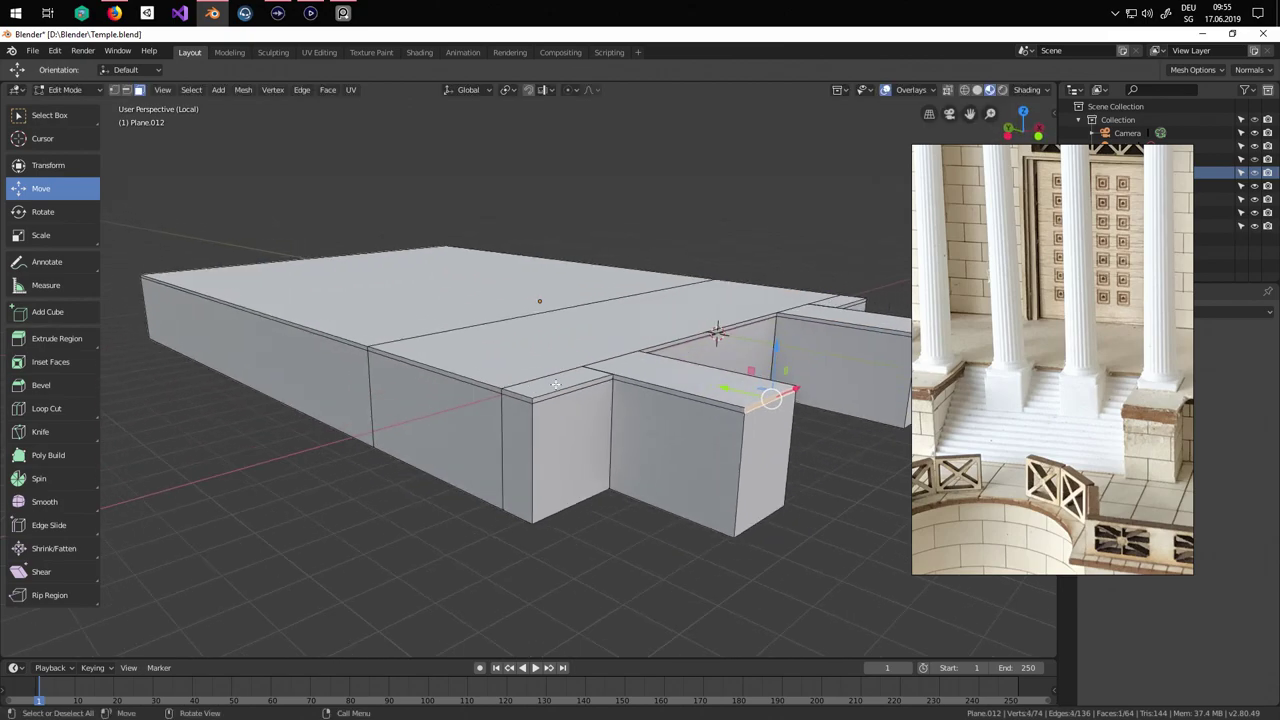
pyautogui.keyDown('shift'); pyautogui.click(625, 381); pyautogui.keyUp('shift')
pyautogui.keyDown('shift'); pyautogui.click(584, 386); pyautogui.keyUp('shift')
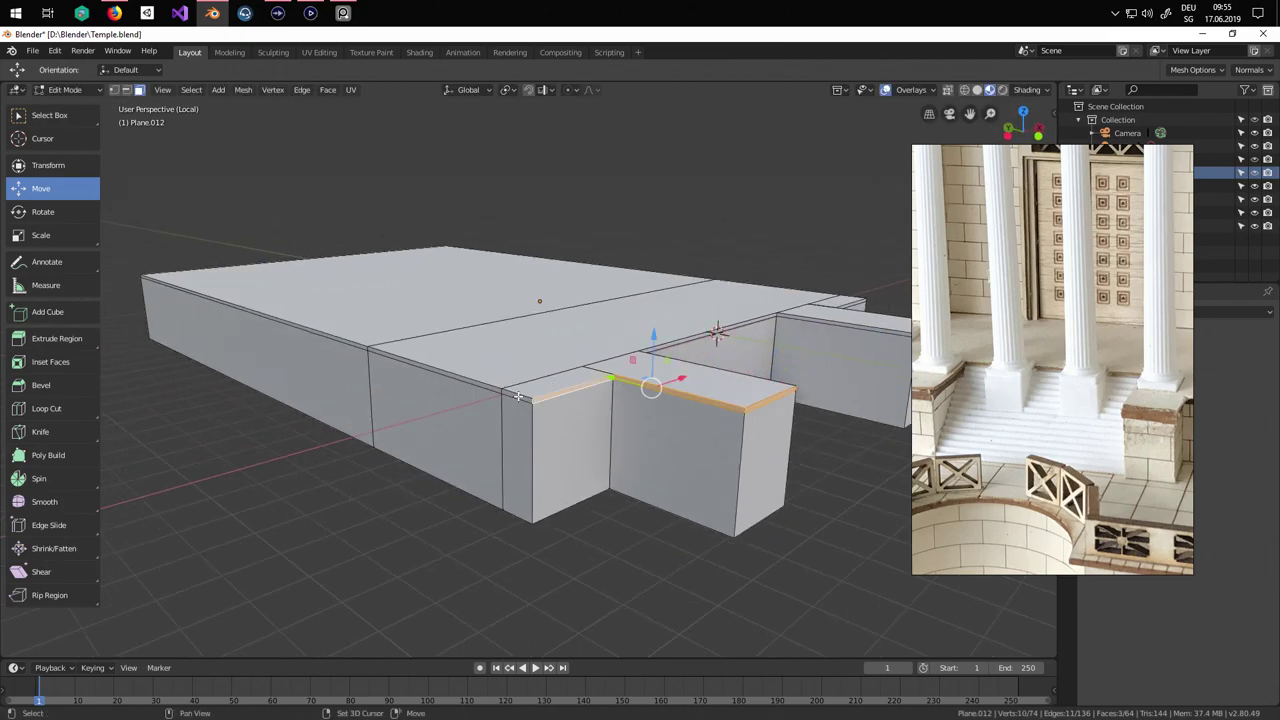
pyautogui.keyDown('shift'); pyautogui.click(518, 396); pyautogui.keyUp('shift')
pyautogui.keyDown('shift'); pyautogui.click(473, 384); pyautogui.keyUp('shift')
pyautogui.keyDown('shift'); pyautogui.click(362, 347); pyautogui.keyUp('shift')
# Add all thin rim faces along the podium's rear edge to the selection.
pyautogui.moveTo(362, 347); pyautogui.dragTo(467, 399, button='middle')
pyautogui.keyDown('shift'); pyautogui.click(491, 467); pyautogui.keyUp('shift')
pyautogui.keyDown('shift'); pyautogui.click(559, 480); pyautogui.keyUp('shift')
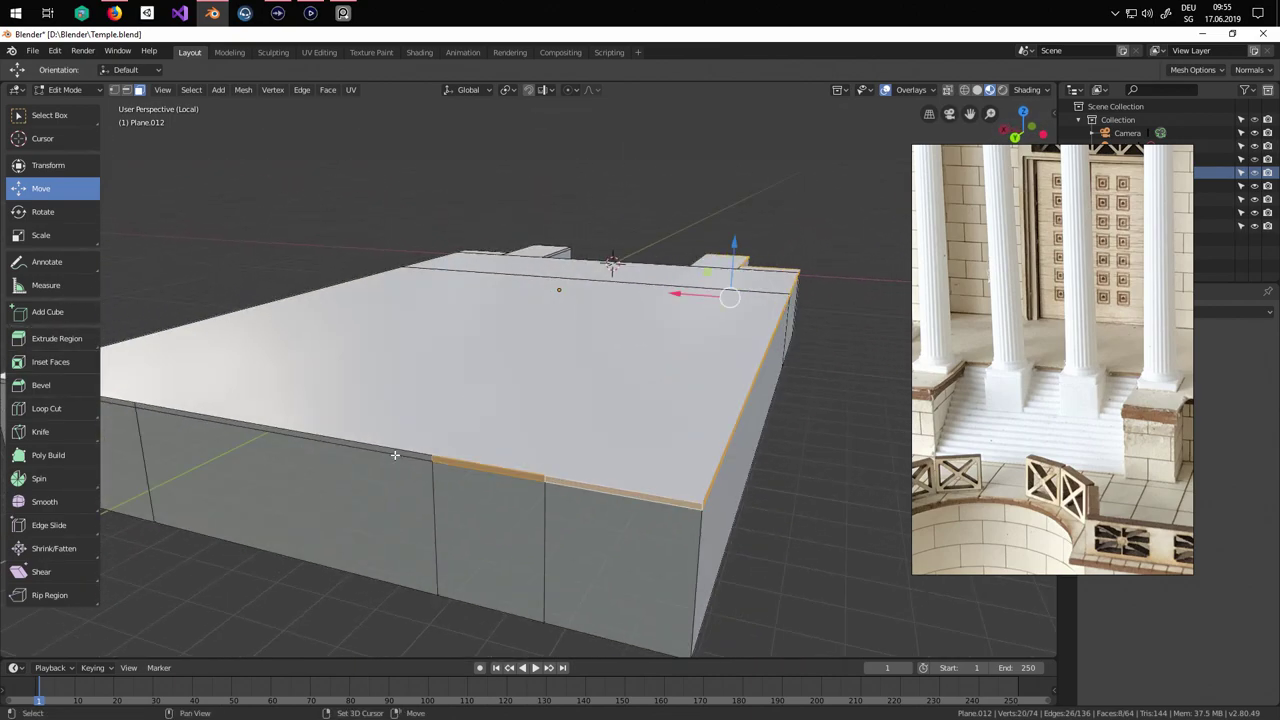
pyautogui.keyDown('shift'); pyautogui.click(396, 456); pyautogui.keyUp('shift')
pyautogui.moveTo(396, 456); pyautogui.dragTo(483, 450, button='middle')
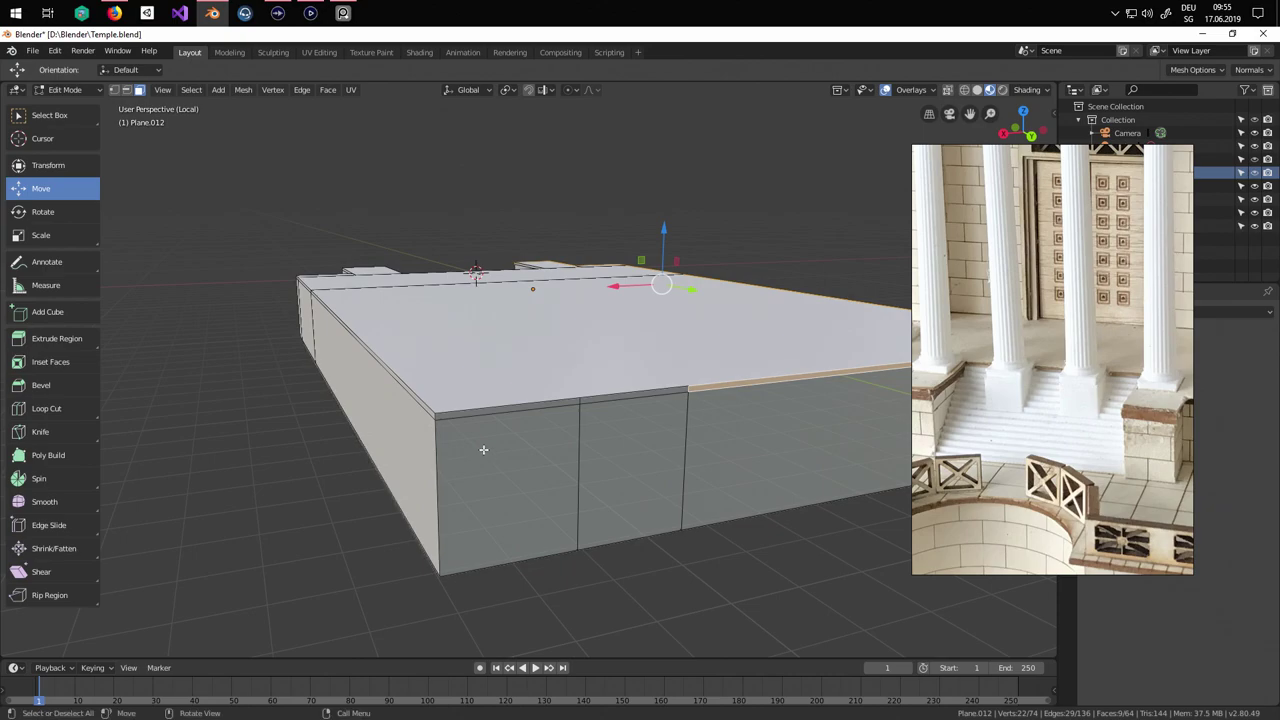
pyautogui.keyDown('shift'); pyautogui.click(577, 403); pyautogui.keyUp('shift')
pyautogui.keyDown('shift'); pyautogui.click(585, 406); pyautogui.keyUp('shift')
pyautogui.keyDown('shift'); pyautogui.click(586, 409); pyautogui.keyUp('shift')
pyautogui.keyDown('shift'); pyautogui.click(589, 400); pyautogui.keyUp('shift')
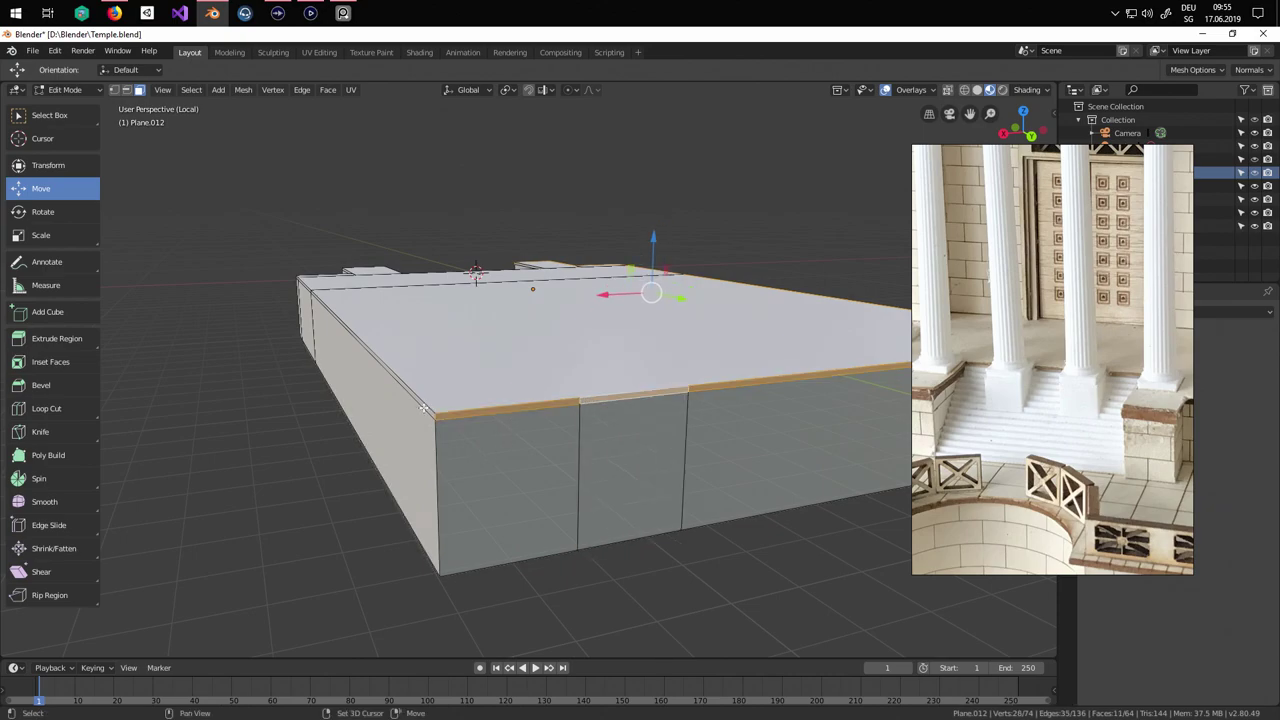
# Extend the rim selection along the podium's opposite long side and around its front corner.
pyautogui.keyDown('shift'); pyautogui.click(424, 408); pyautogui.keyUp('shift')
pyautogui.moveTo(424, 408); pyautogui.dragTo(479, 394, button='middle')
pyautogui.keyDown('shift'); pyautogui.click(469, 375); pyautogui.keyUp('shift')
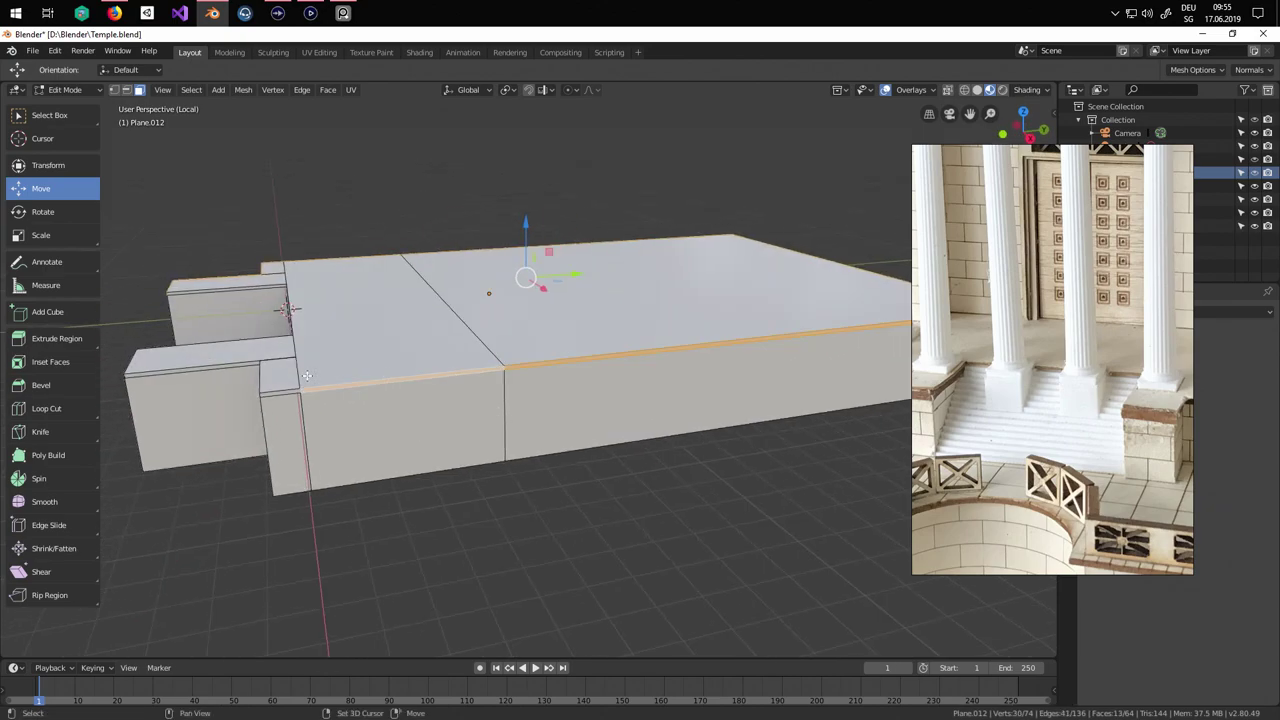
pyautogui.keyDown('shift'); pyautogui.click(293, 391); pyautogui.keyUp('shift')
pyautogui.scroll(2, 293, 391)
pyautogui.moveTo(293, 391); pyautogui.dragTo(634, 434, button='middle')
pyautogui.keyDown('shift'); pyautogui.click(634, 430); pyautogui.keyUp('shift')
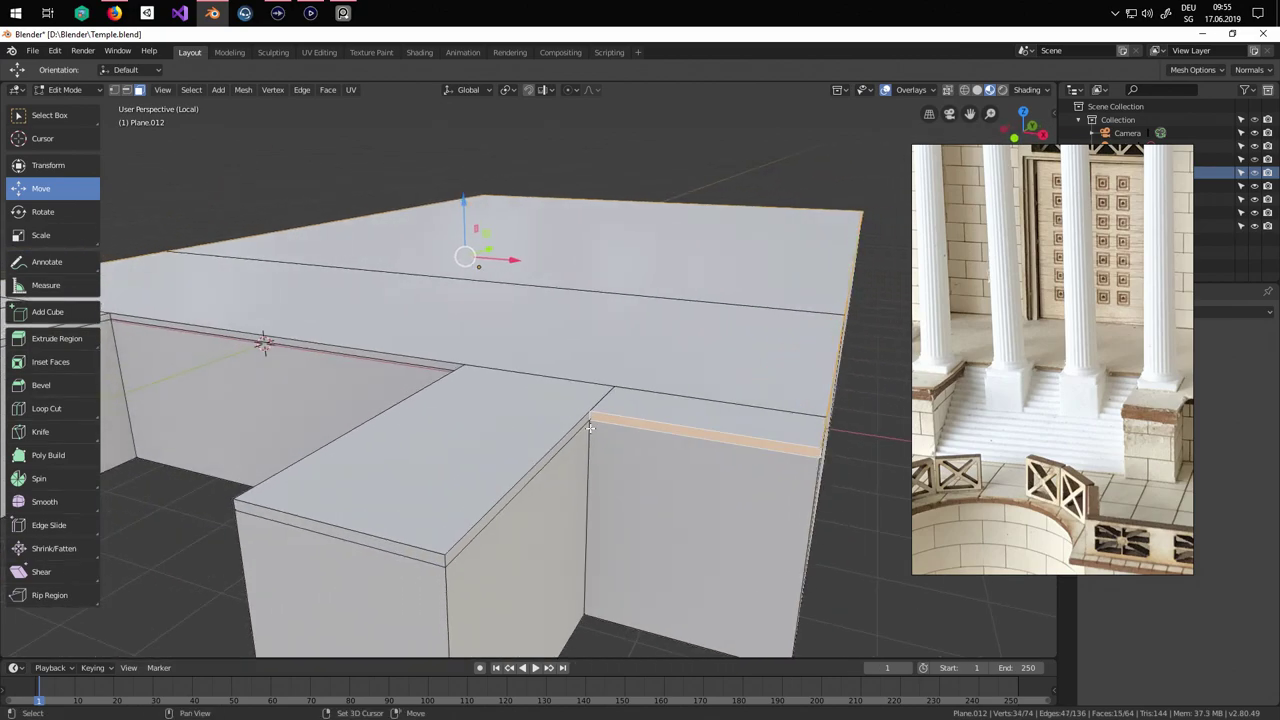
# Add the second side block's outer and front rim faces and both blocks' inner rim faces, leaving out the rim behind the stairs.
pyautogui.keyDown('shift'); pyautogui.click(538, 471); pyautogui.keyUp('shift')
pyautogui.keyDown('shift'); pyautogui.click(491, 540); pyautogui.keyUp('shift')
pyautogui.keyDown('shift'); pyautogui.click(488, 518); pyautogui.keyUp('shift')
pyautogui.keyDown('shift'); pyautogui.click(412, 553); pyautogui.keyUp('shift')
pyautogui.moveTo(412, 553); pyautogui.dragTo(681, 394, button='middle')
pyautogui.keyDown('shift'); pyautogui.click(713, 322); pyautogui.keyUp('shift')
pyautogui.moveTo(713, 322); pyautogui.dragTo(610, 418, button='middle')
pyautogui.keyDown('shift'); pyautogui.click(430, 353); pyautogui.keyUp('shift')
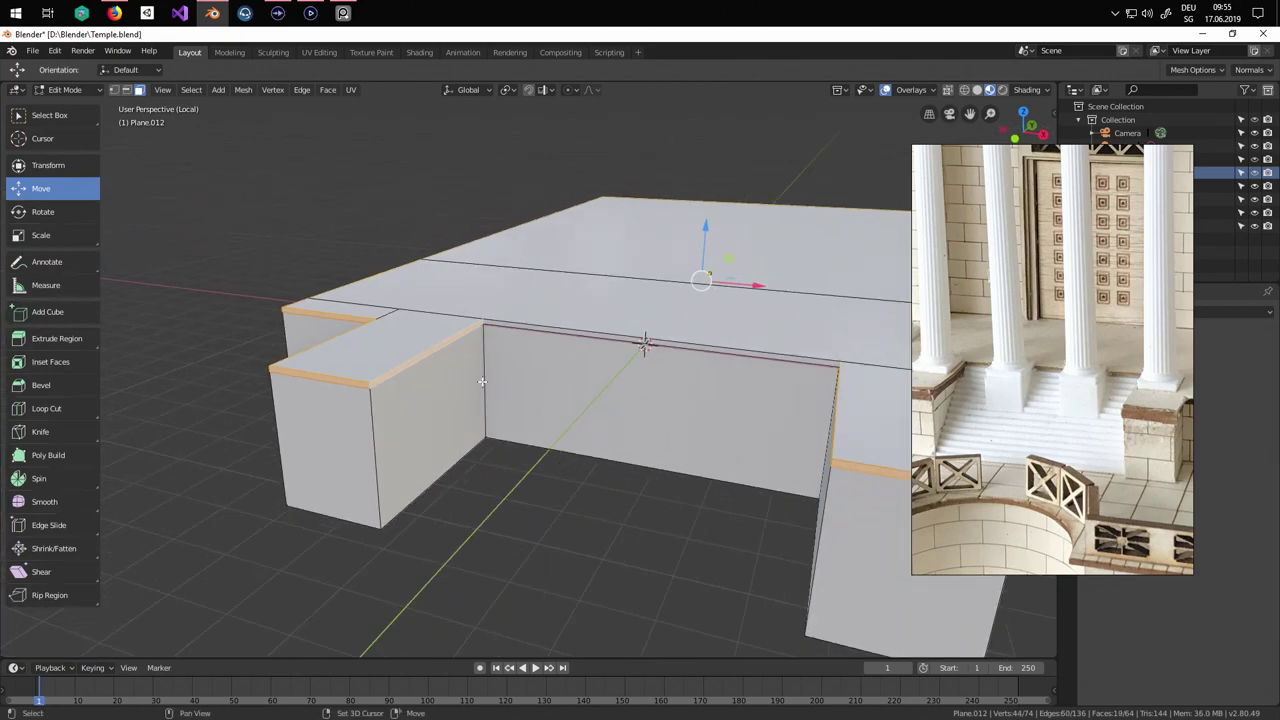
# Extrude the selected rim faces in place and scale them by about 1.018 to form an overhanging ledge around the podium.
pyautogui.moveTo(430, 353); pyautogui.dragTo(544, 371, button='middle')
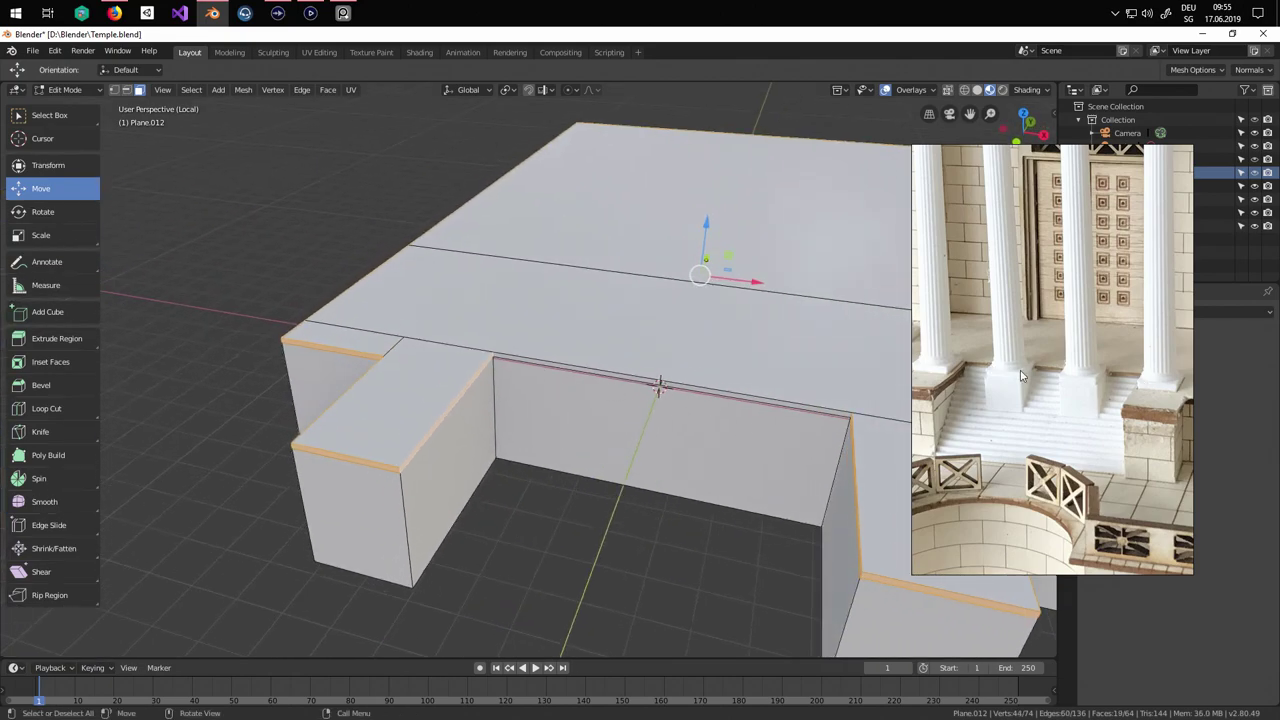
pyautogui.moveTo(680, 440); pyautogui.dragTo(601, 502, button='middle')
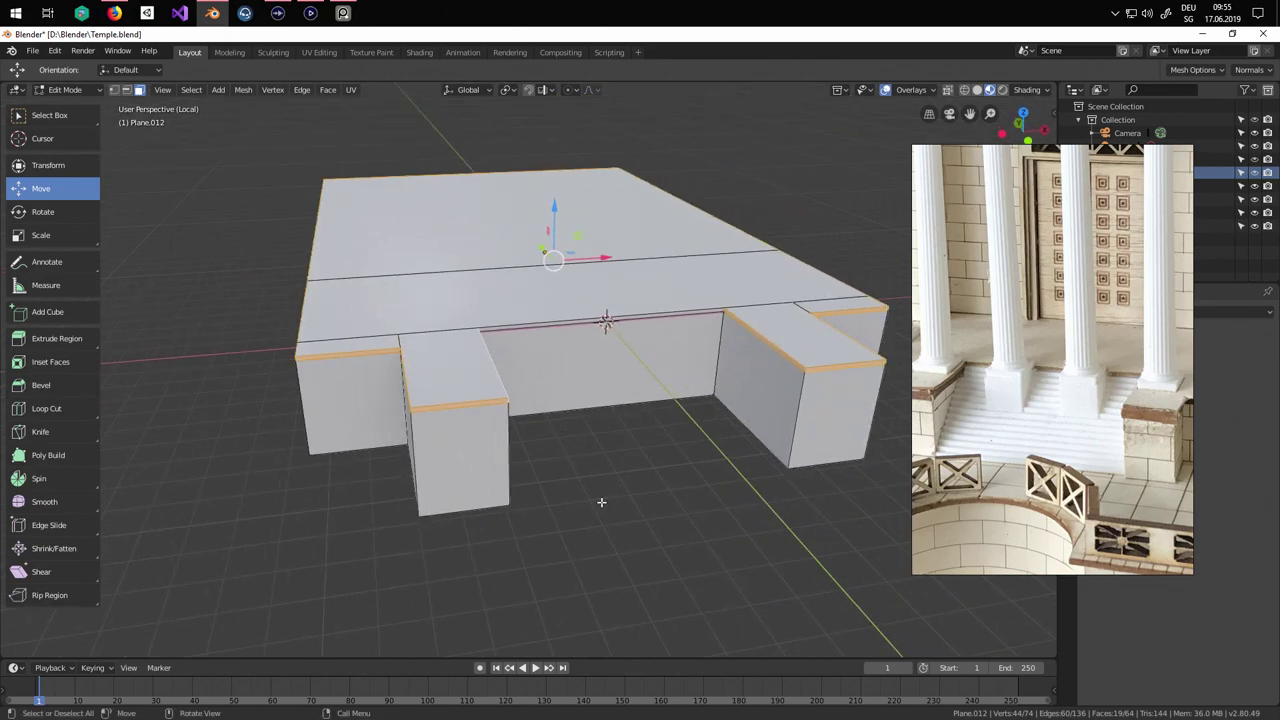
pyautogui.press('e')
pyautogui.rightClick(601, 502)
pyautogui.press('s')
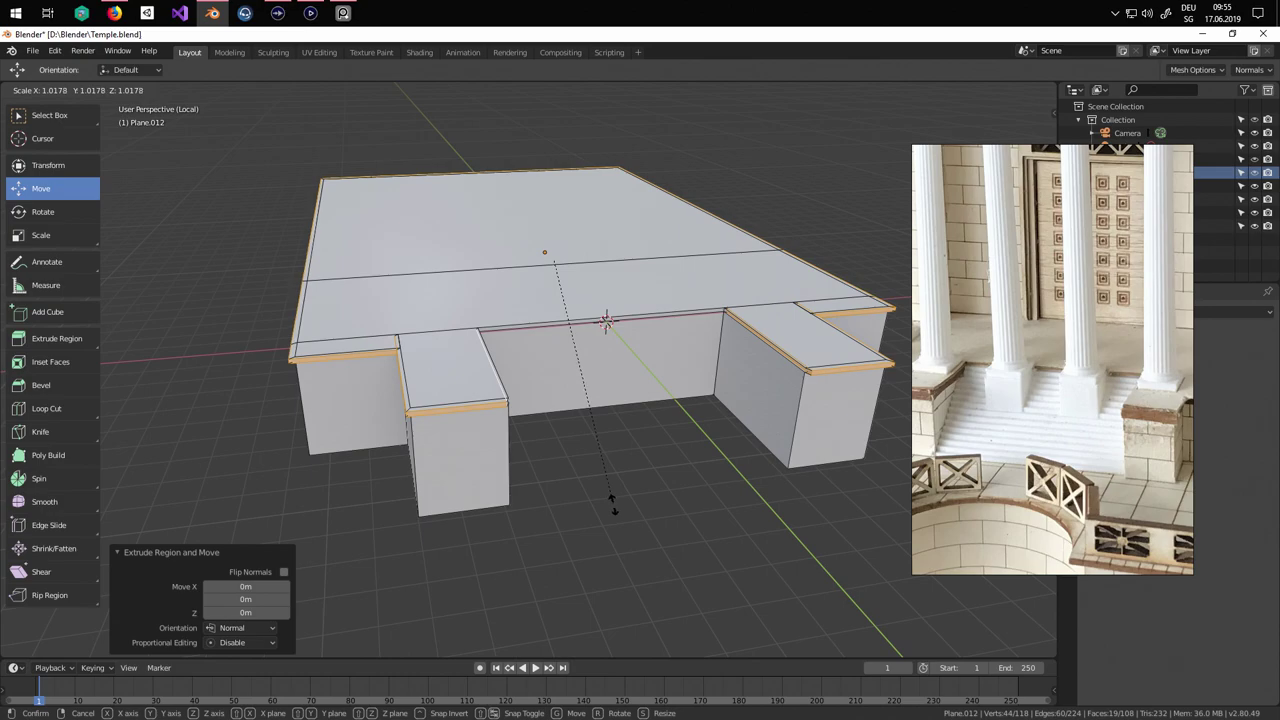
pyautogui.click(614, 506)
pyautogui.moveTo(614, 506); pyautogui.dragTo(443, 480, button='middle')
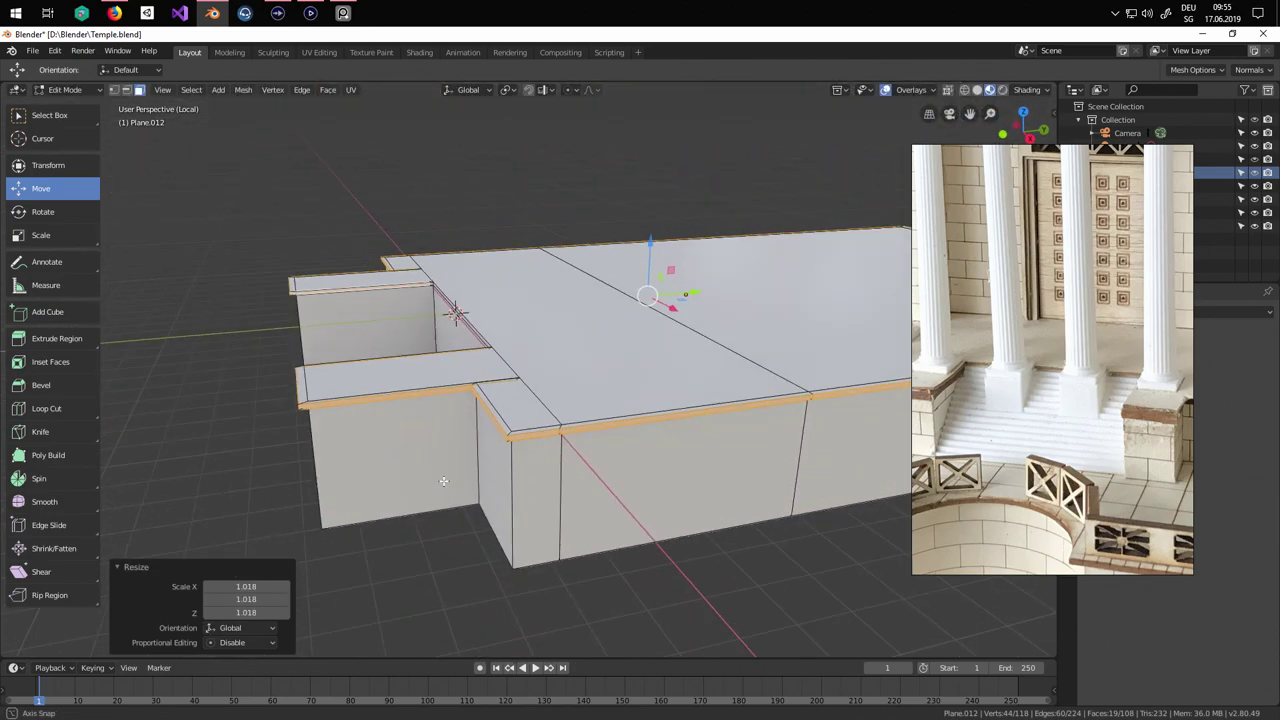
# Move the inner rim face of one stair pedestal about 0.265 m along X, toward the stair gap.
pyautogui.scroll(4, 435, 437)
pyautogui.moveTo(435, 437); pyautogui.dragTo(340, 412, button='middle')
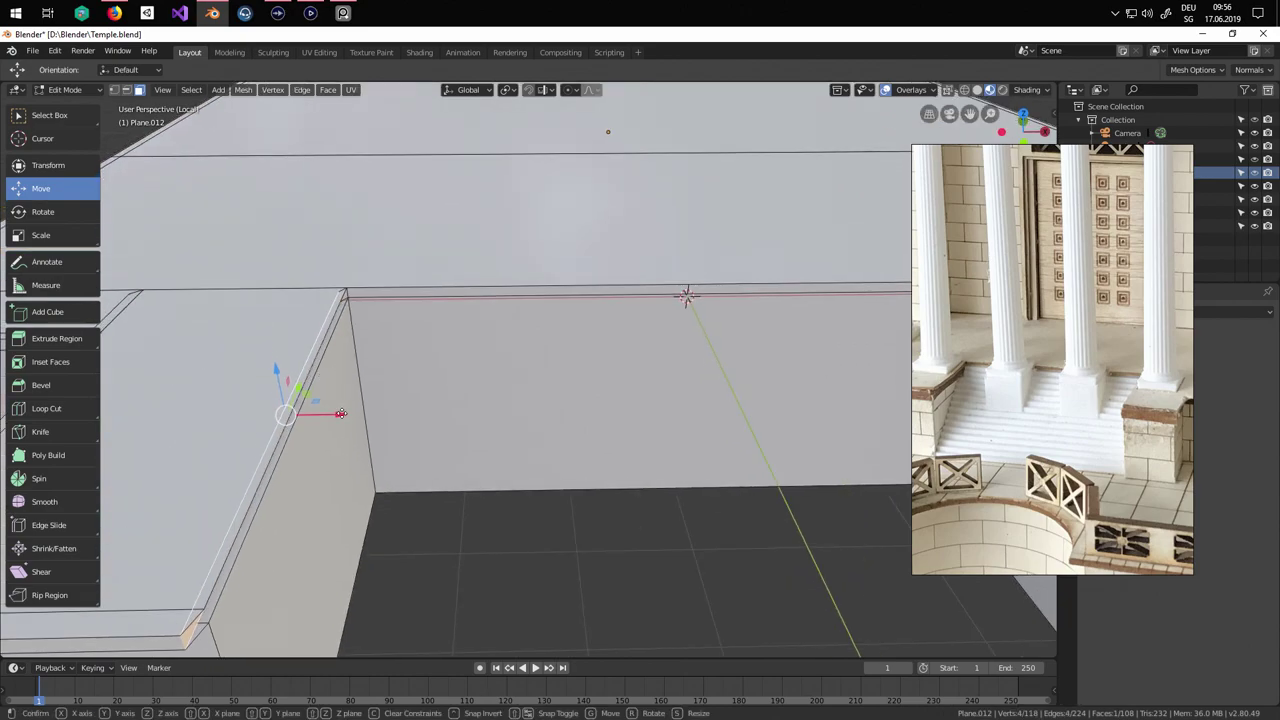
pyautogui.press('g')
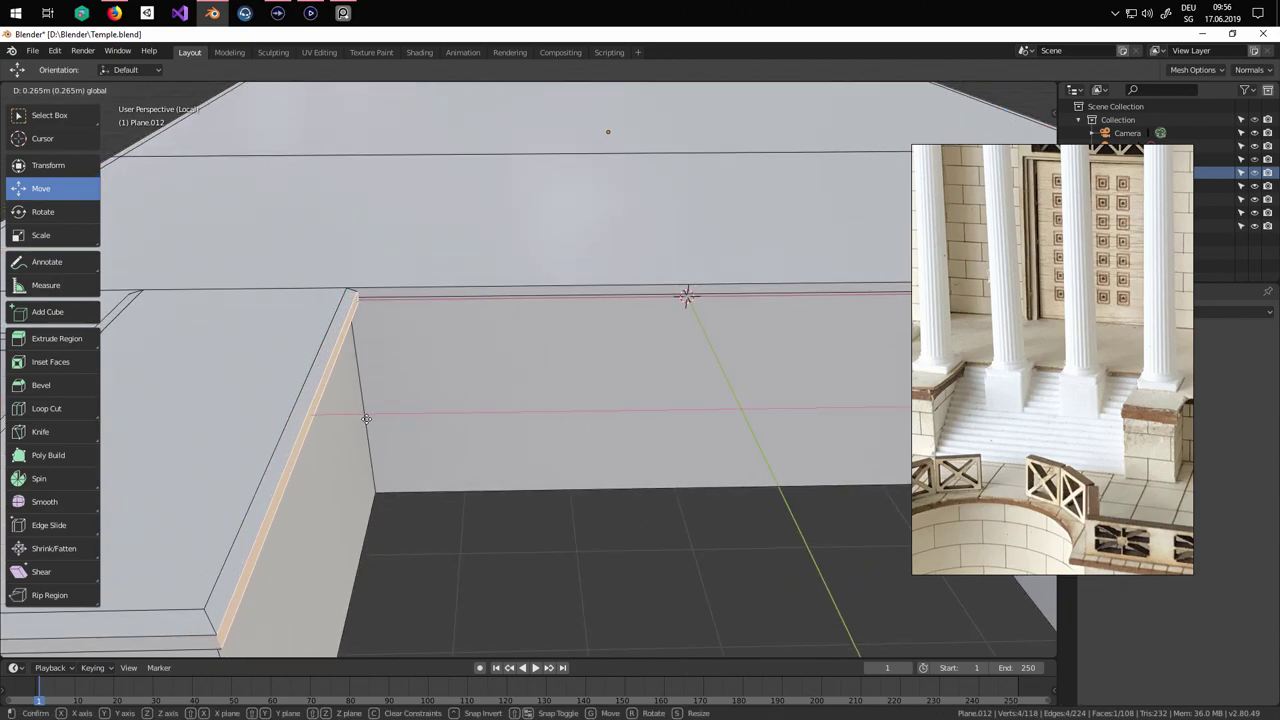
pyautogui.click(366, 418)
# Move the inner rim face of the opposite stair pedestal along X, toward the stair gap.
pyautogui.moveTo(574, 423); pyautogui.dragTo(745, 327, button='middle')
pyautogui.click(764, 307)
pyautogui.press('g')
pyautogui.press('x')
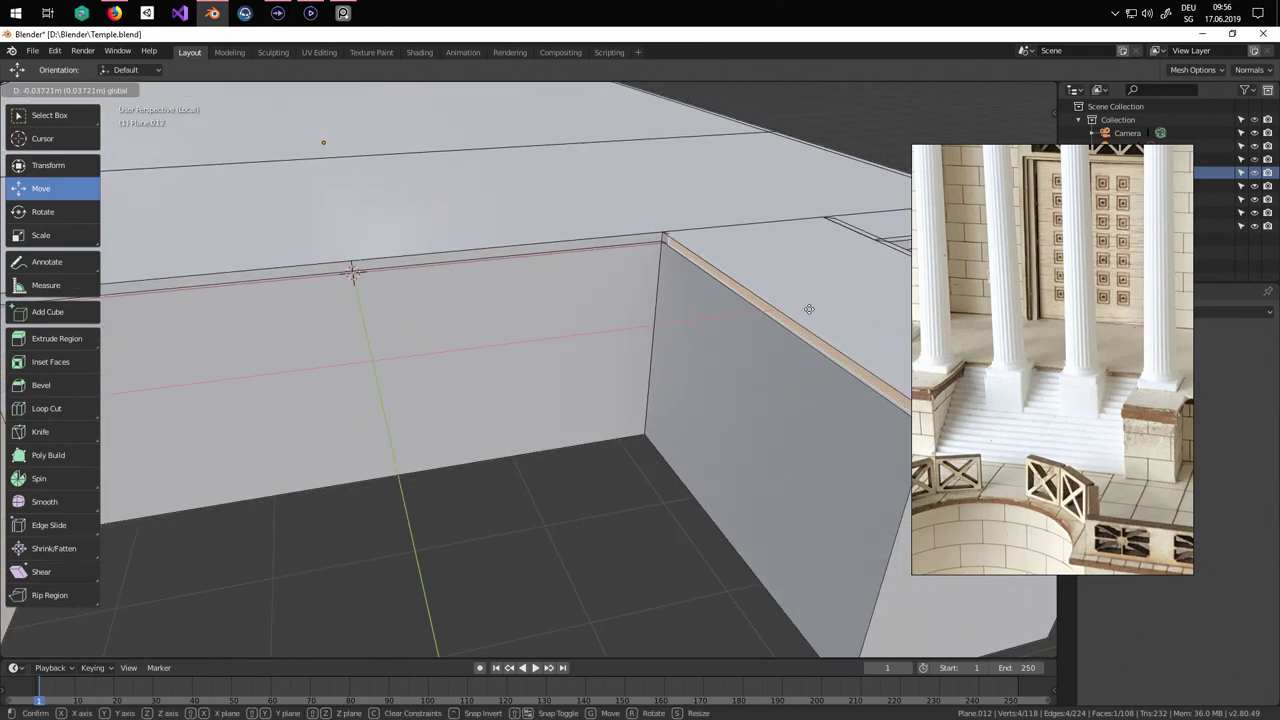
pyautogui.click(793, 316)
# Select the tiny diagonal rim face at the inner corner where the pedestal meets the platform.
pyautogui.moveTo(793, 316); pyautogui.dragTo(512, 431, button='middle')
pyautogui.click(455, 262)
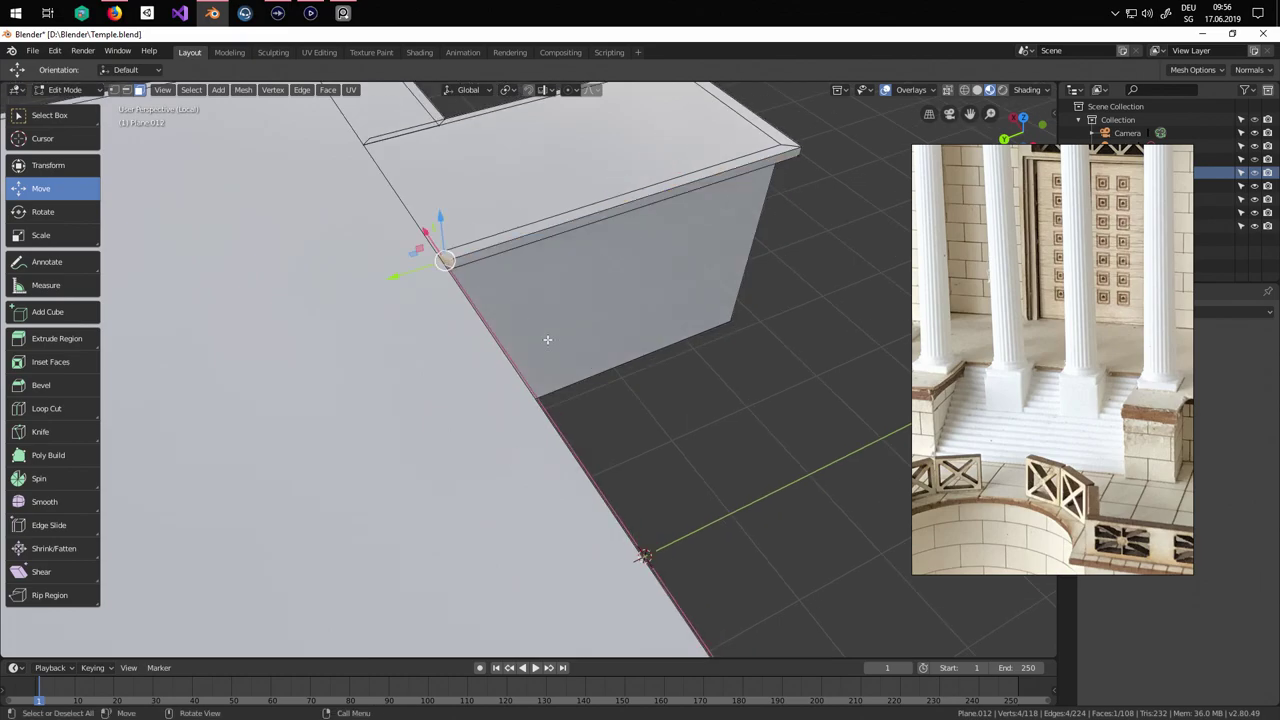
pyautogui.moveTo(546, 340); pyautogui.dragTo(595, 342, button='middle')
pyautogui.scroll(-2, 658, 446)
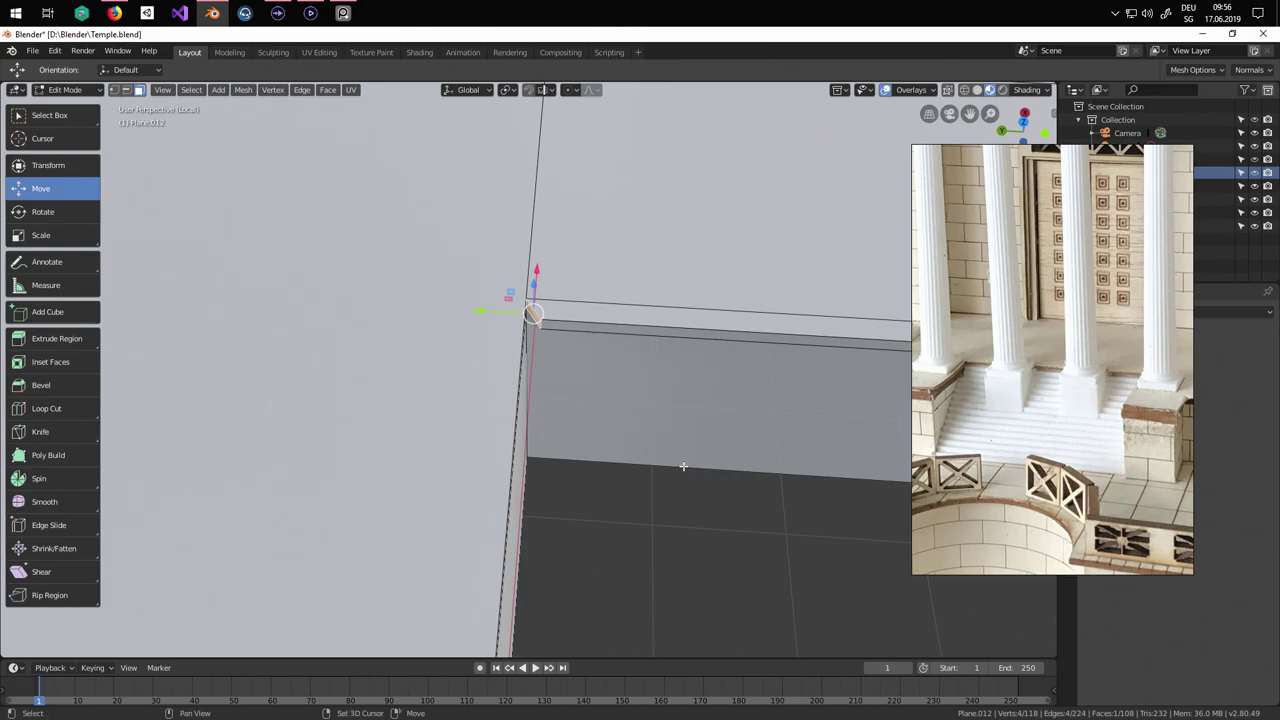
pyautogui.keyDown('shift'); pyautogui.moveTo(683, 466); pyautogui.dragTo(666, 443, button='middle'); pyautogui.keyUp('shift')
pyautogui.rightClick(667, 443)
pyautogui.press('Escape')
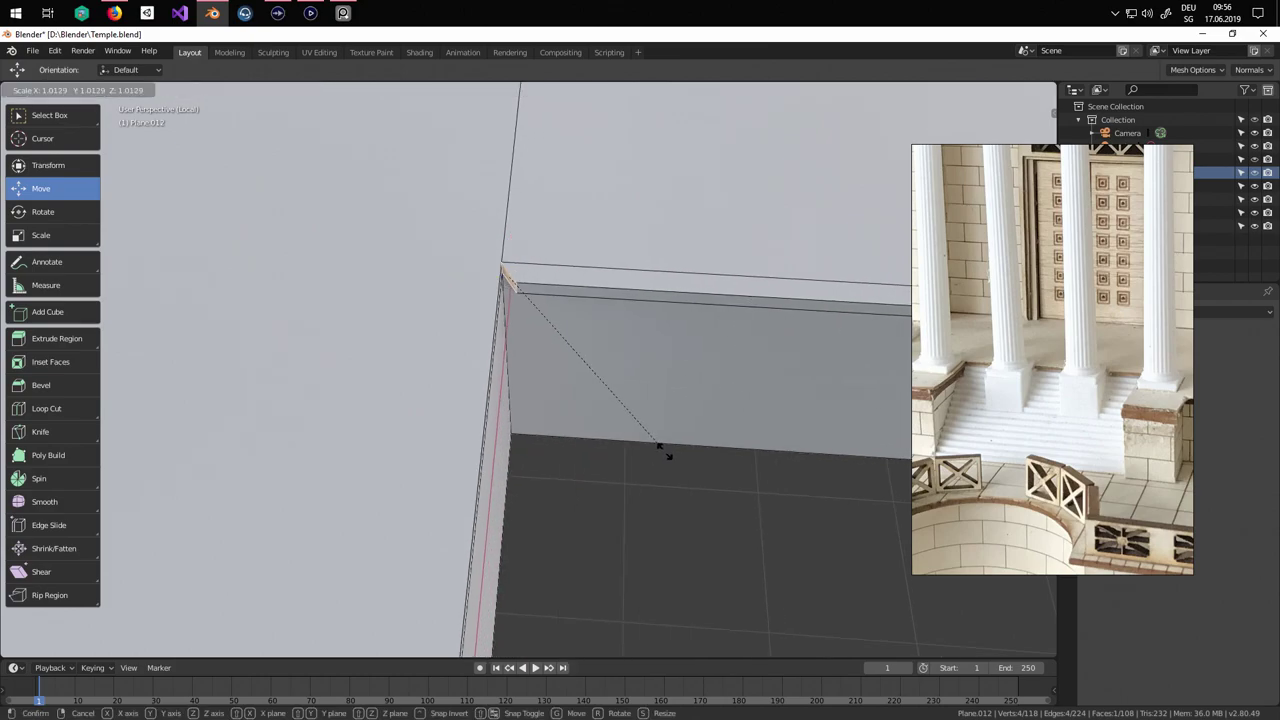
pyautogui.press('y')
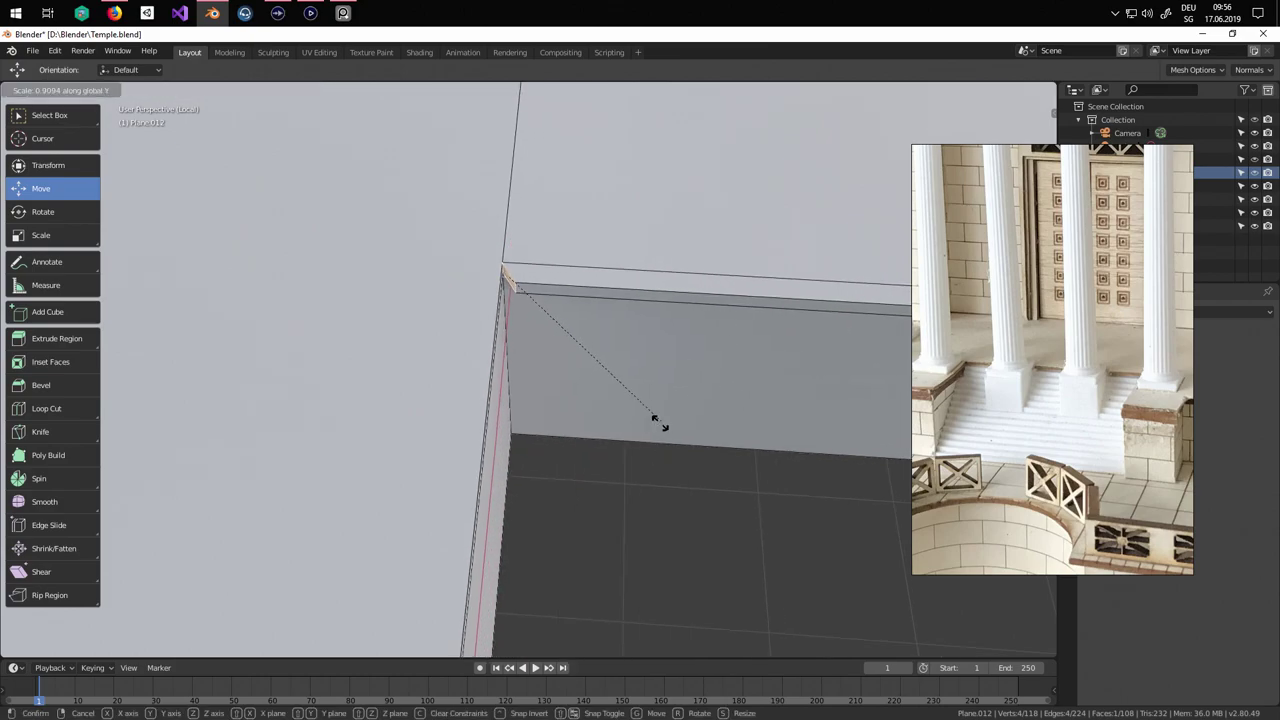
pyautogui.click(533, 395)
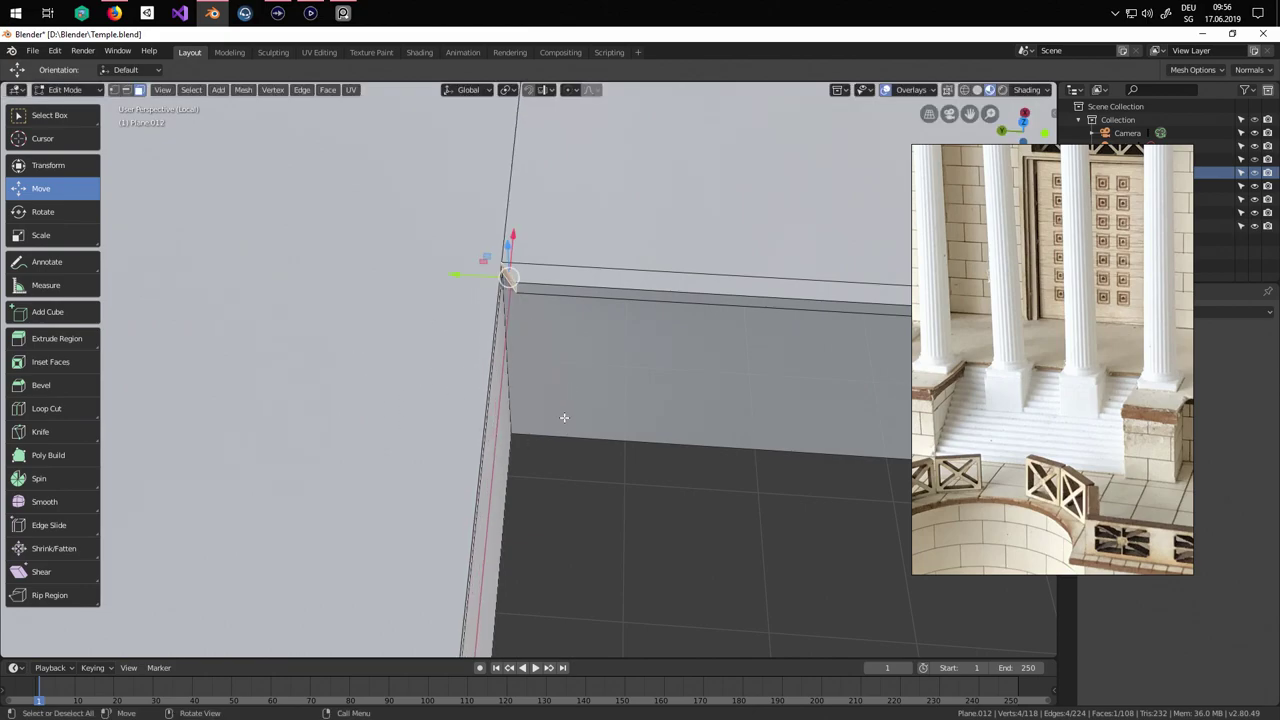
pyautogui.press('s')
pyautogui.press('x')
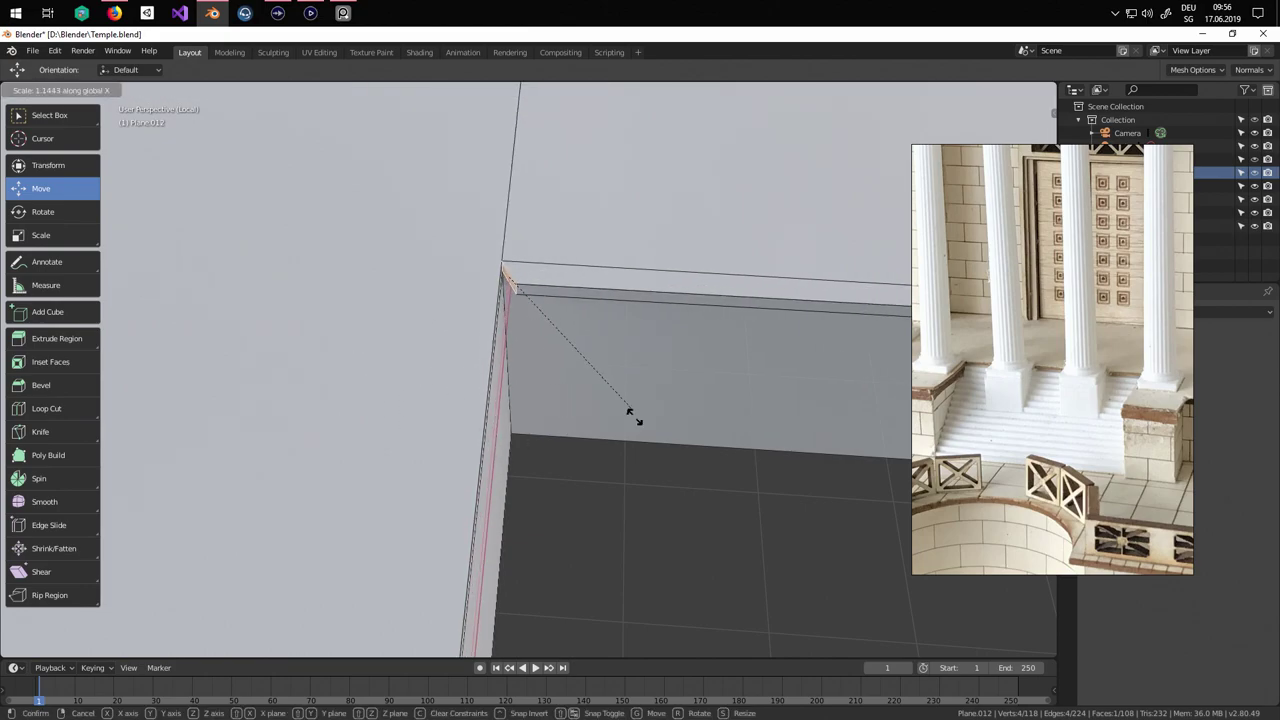
pyautogui.press('Escape')
pyautogui.press('s')
pyautogui.press('z')
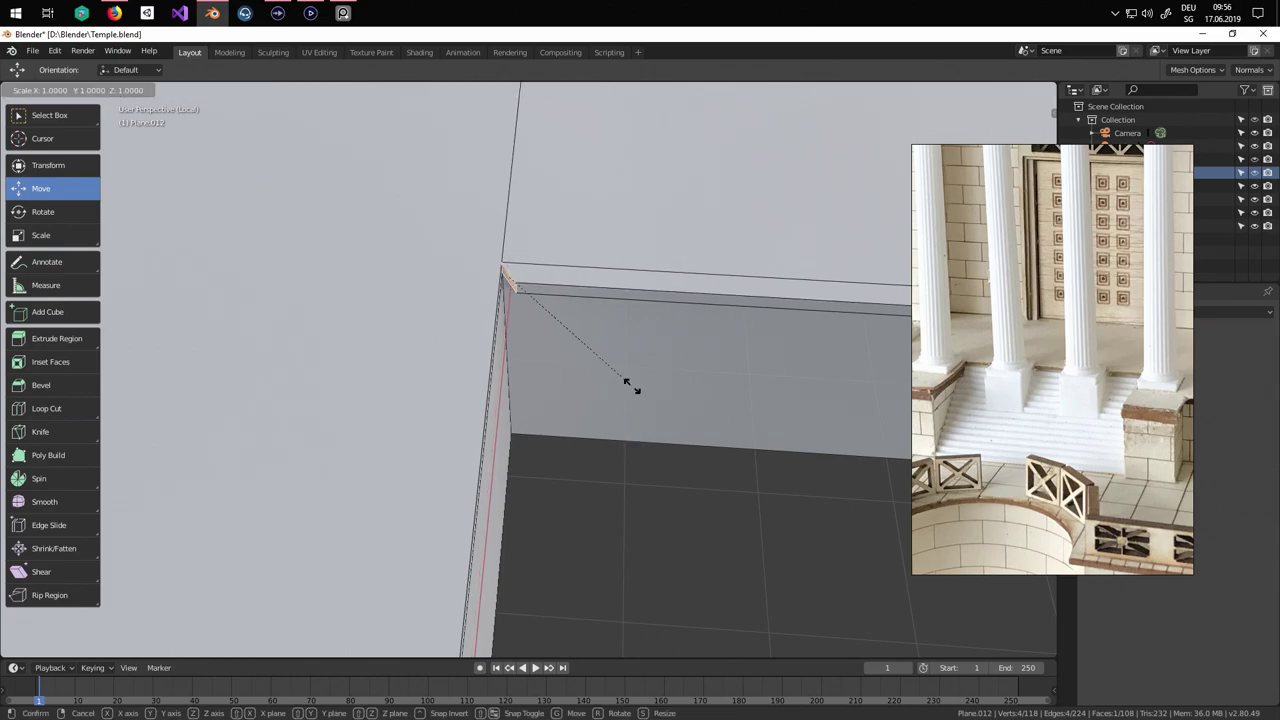
pyautogui.press('0')
pyautogui.press('Escape')
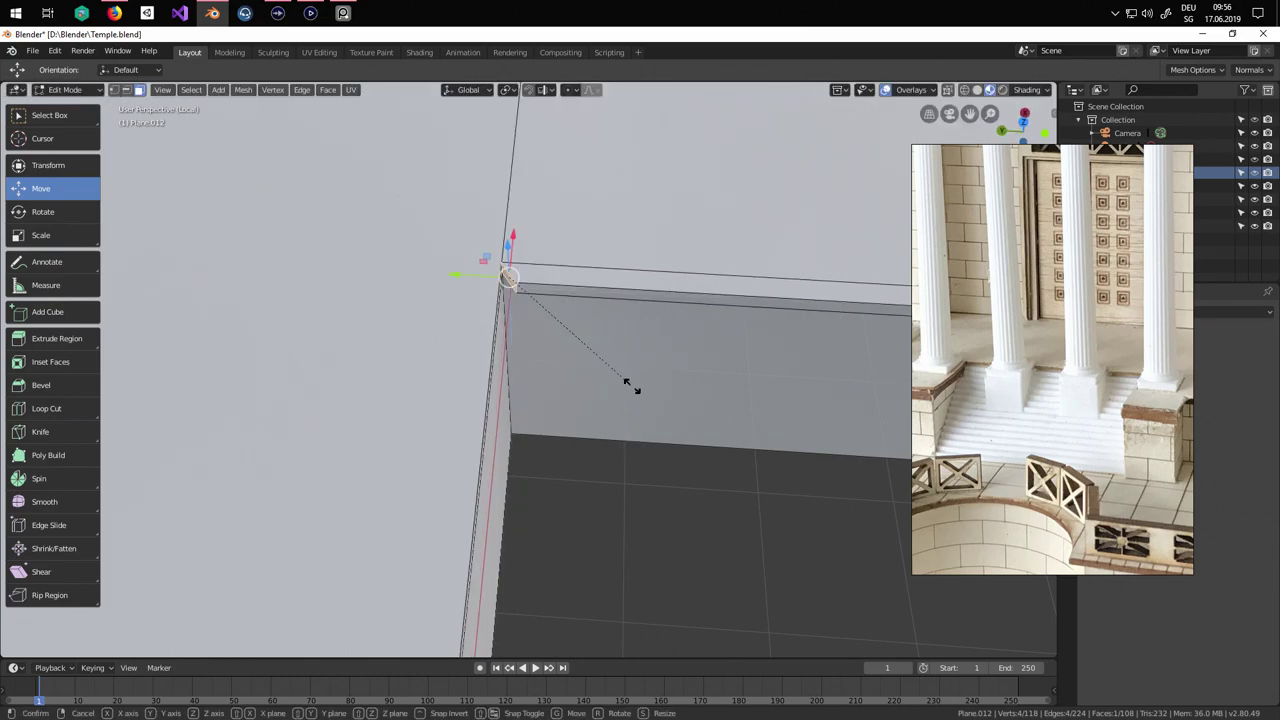
pyautogui.press('s')
pyautogui.press('x')
pyautogui.press('0')
pyautogui.press('Escape')
pyautogui.press('s')
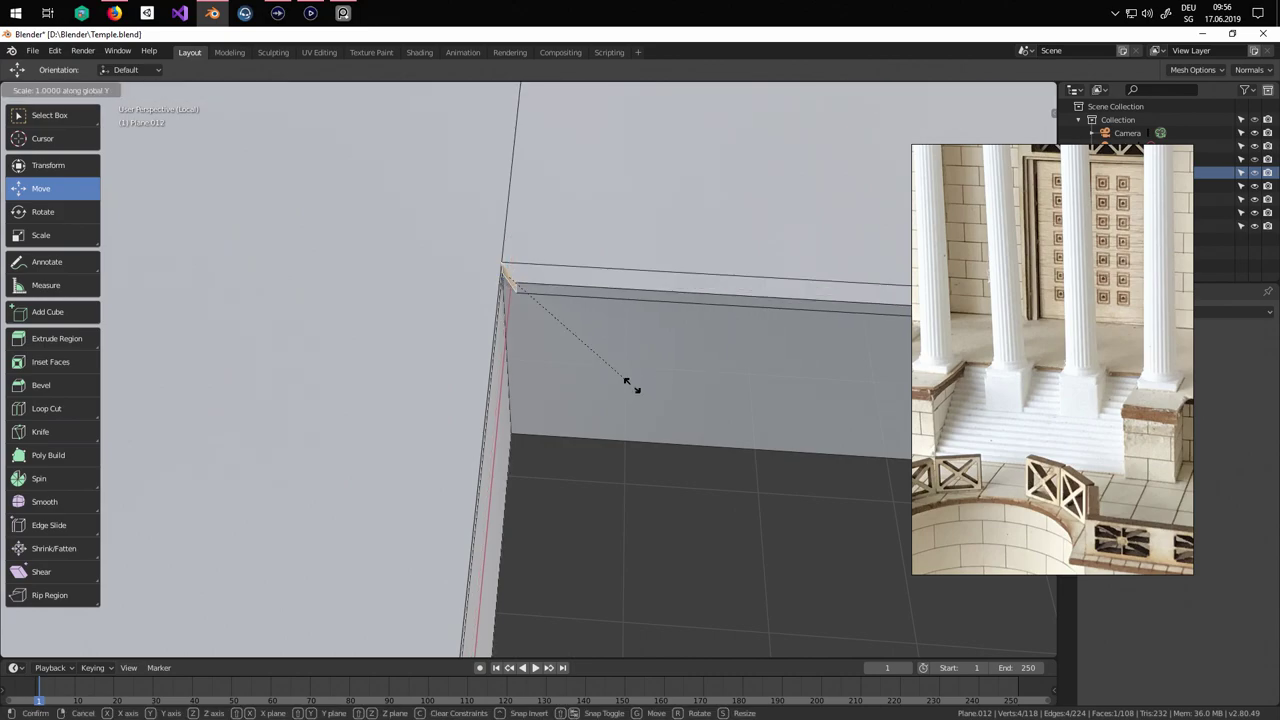
pyautogui.press('y')
pyautogui.press('0')
pyautogui.press('Escape')
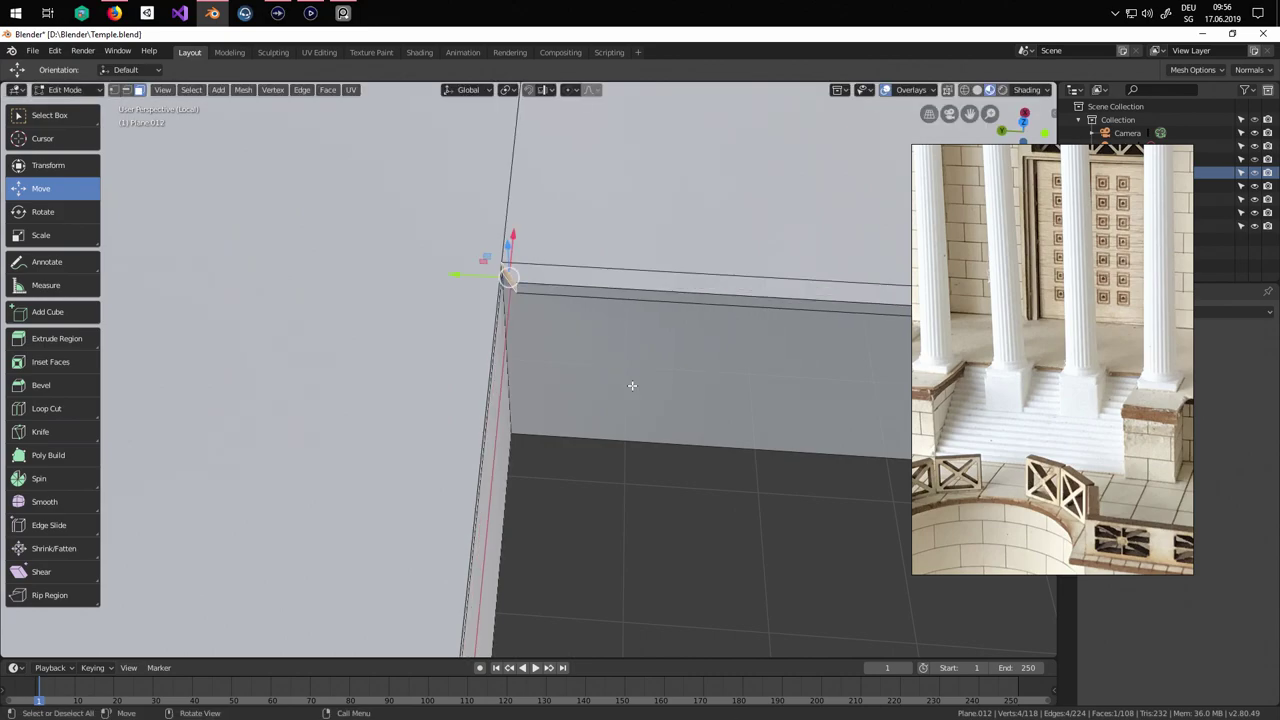
# Flatten the selected inner-corner rim face by scaling it to 0 along Y.
pyautogui.press('s')
pyautogui.press('y')
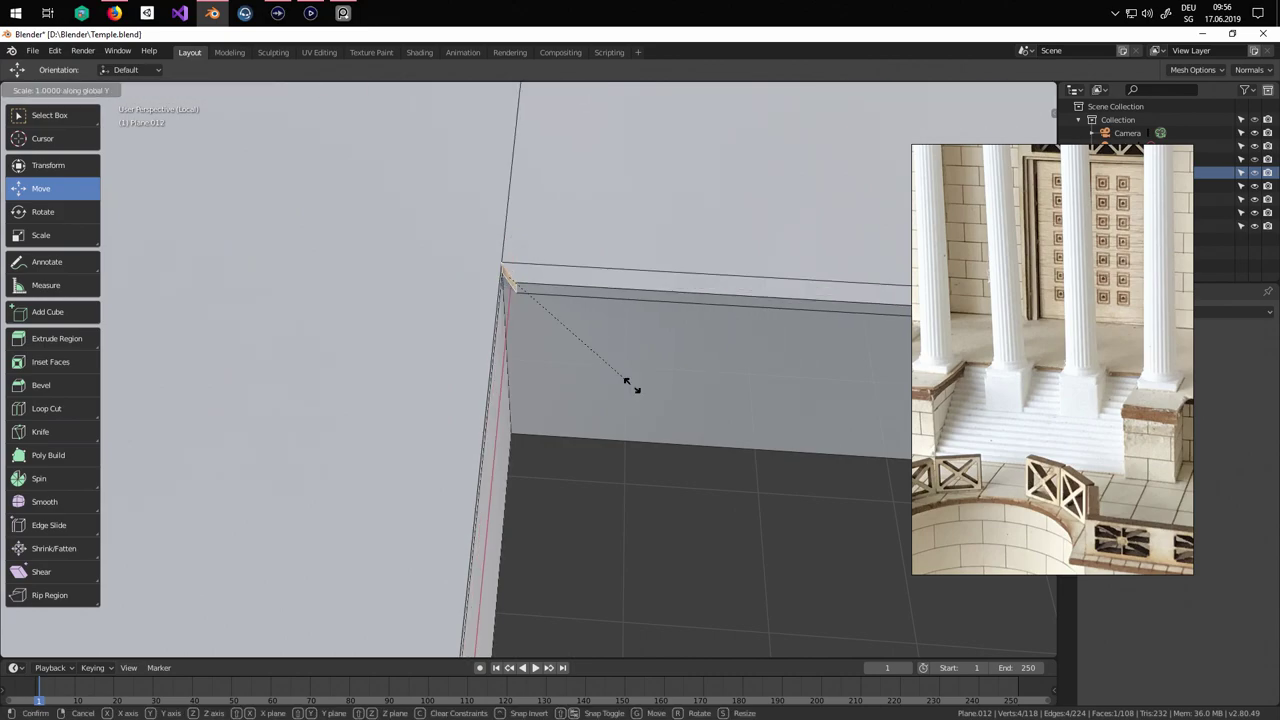
pyautogui.press('0')
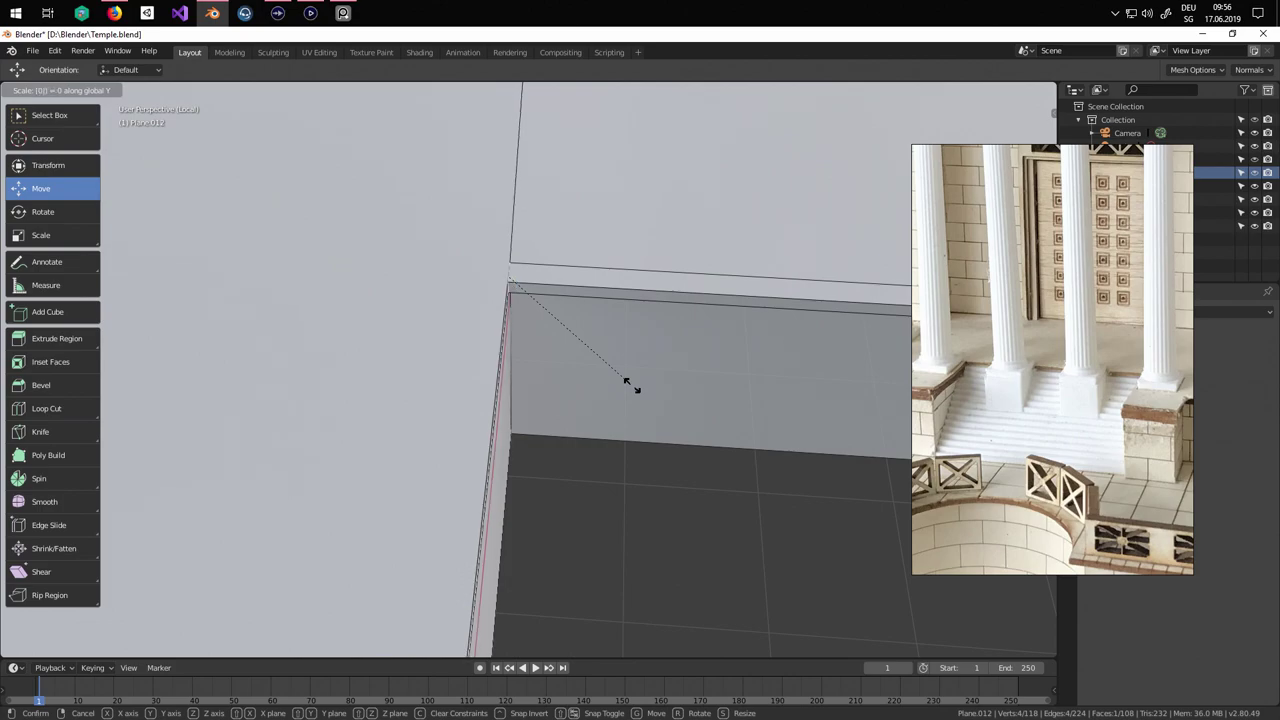
pyautogui.press('Return')
# Select the matching rim face at the opposite inner corner and scale it to 0 along Y.
pyautogui.scroll(-6, 631, 386)
pyautogui.keyDown('shift'); pyautogui.moveTo(631, 386); pyautogui.dragTo(541, 193, button='middle'); pyautogui.keyUp('shift')
pyautogui.scroll(5, 608, 388)
pyautogui.click(524, 245)
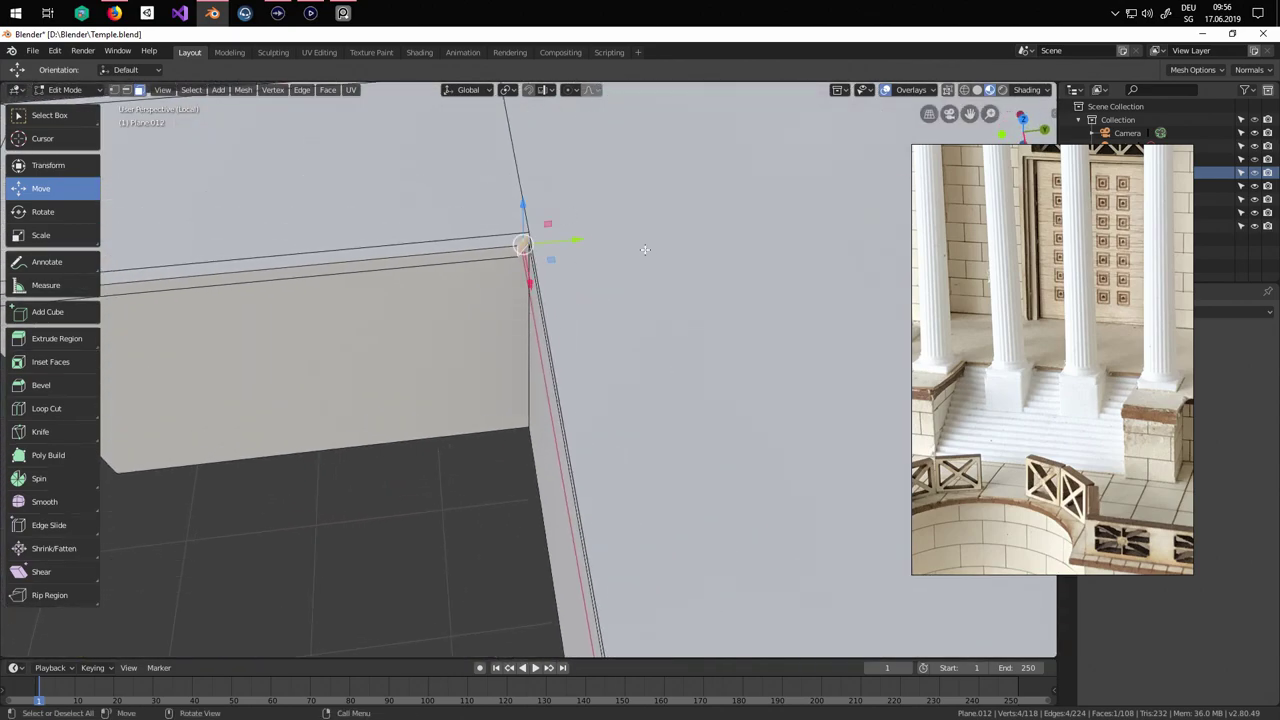
pyautogui.press('s')
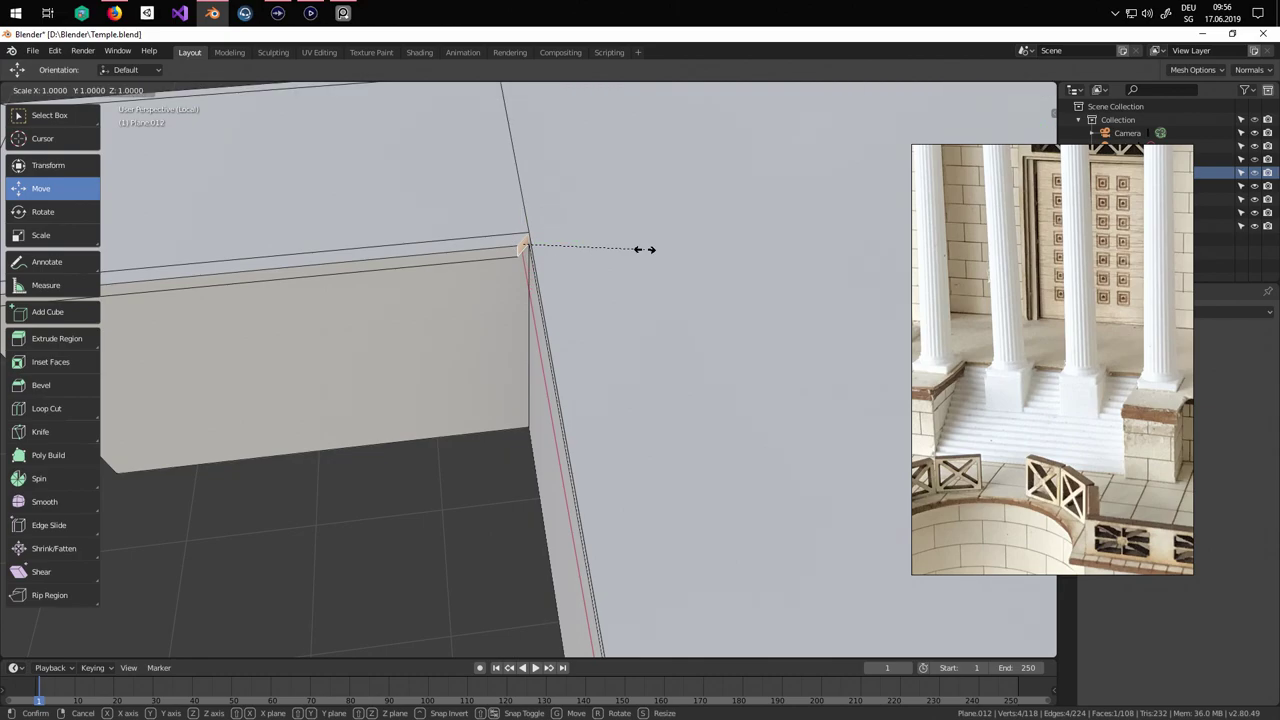
pyautogui.press('y')
pyautogui.press('0')
pyautogui.press('Return')
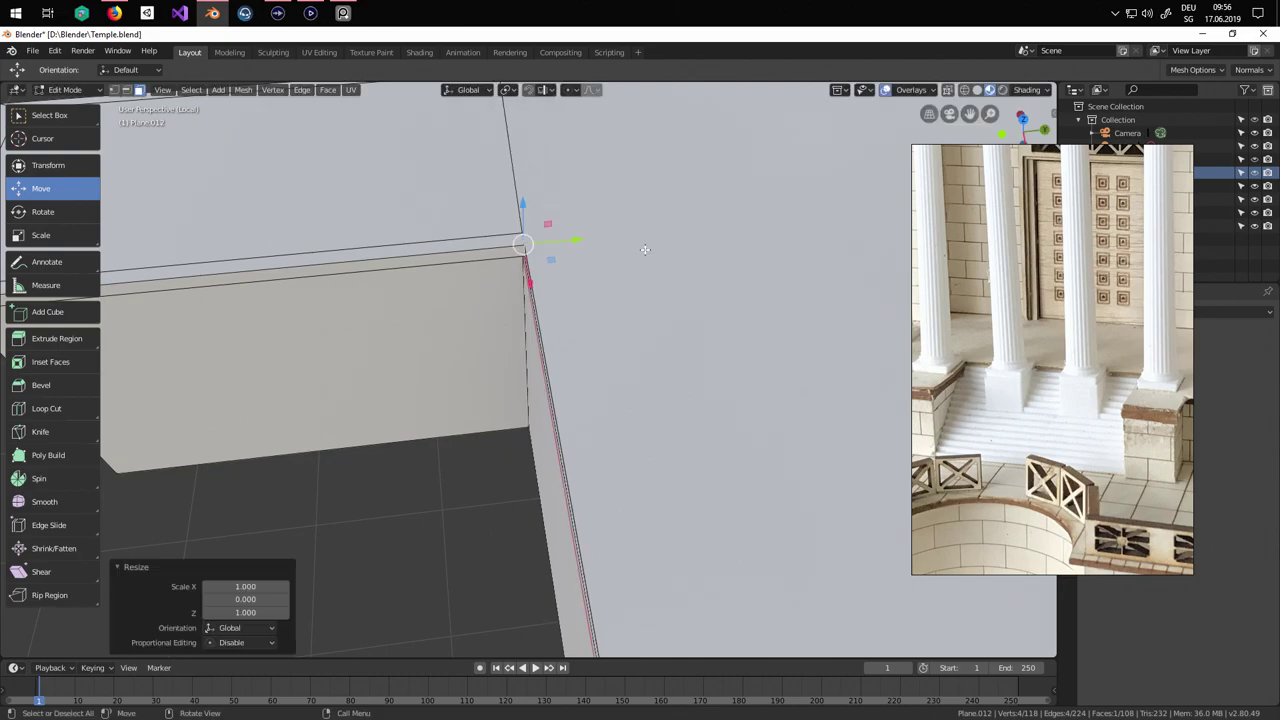
# Return to Object Mode, inspect the platform rim around the stair gap, and save the Temple.blend file.
pyautogui.scroll(-4, 468, 470)
pyautogui.moveTo(474, 451); pyautogui.dragTo(674, 417, button='middle')
pyautogui.press('Tab')
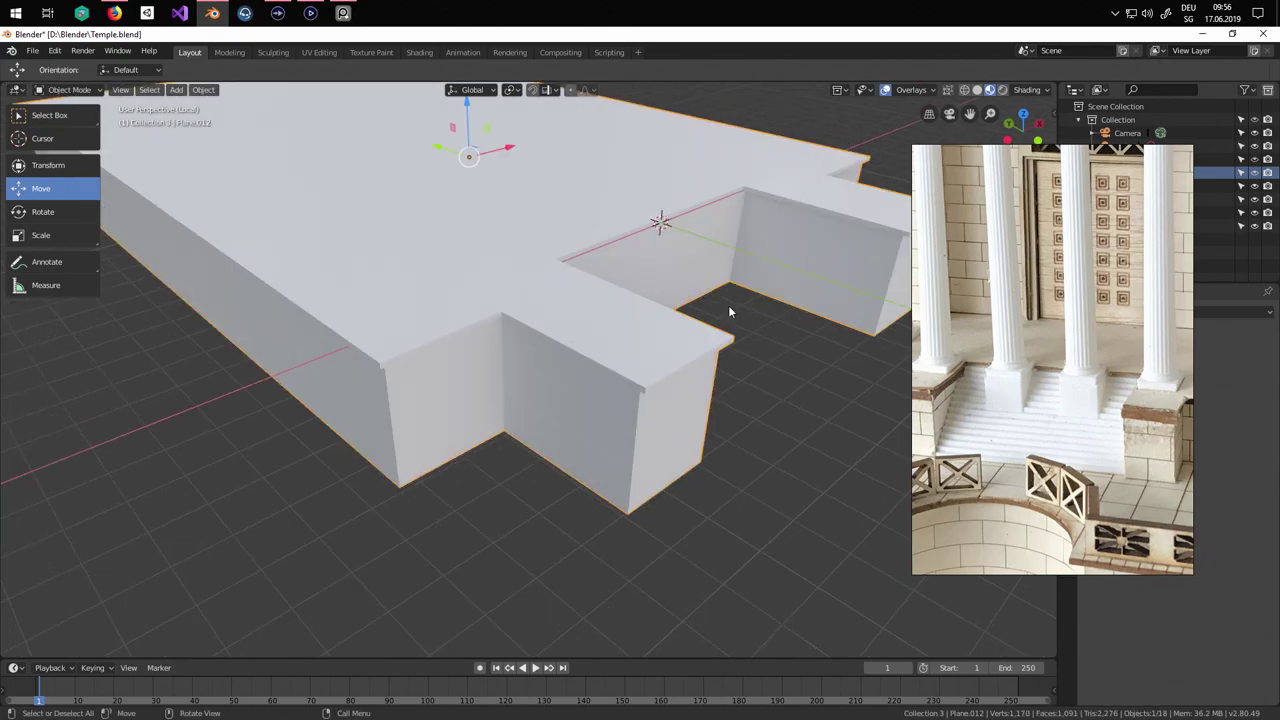
pyautogui.scroll(3, 728, 305)
pyautogui.keyDown('shift'); pyautogui.moveTo(728, 305); pyautogui.dragTo(477, 368, button='middle'); pyautogui.keyUp('shift')
pyautogui.scroll(-2, 503, 398)
pyautogui.click(33, 51)
# Leave local view to bring back the whole temple, and reposition the floating reference image beside the model.
pyautogui.scroll(-2, 477, 368)
pyautogui.scroll(-4, 1130, 400)
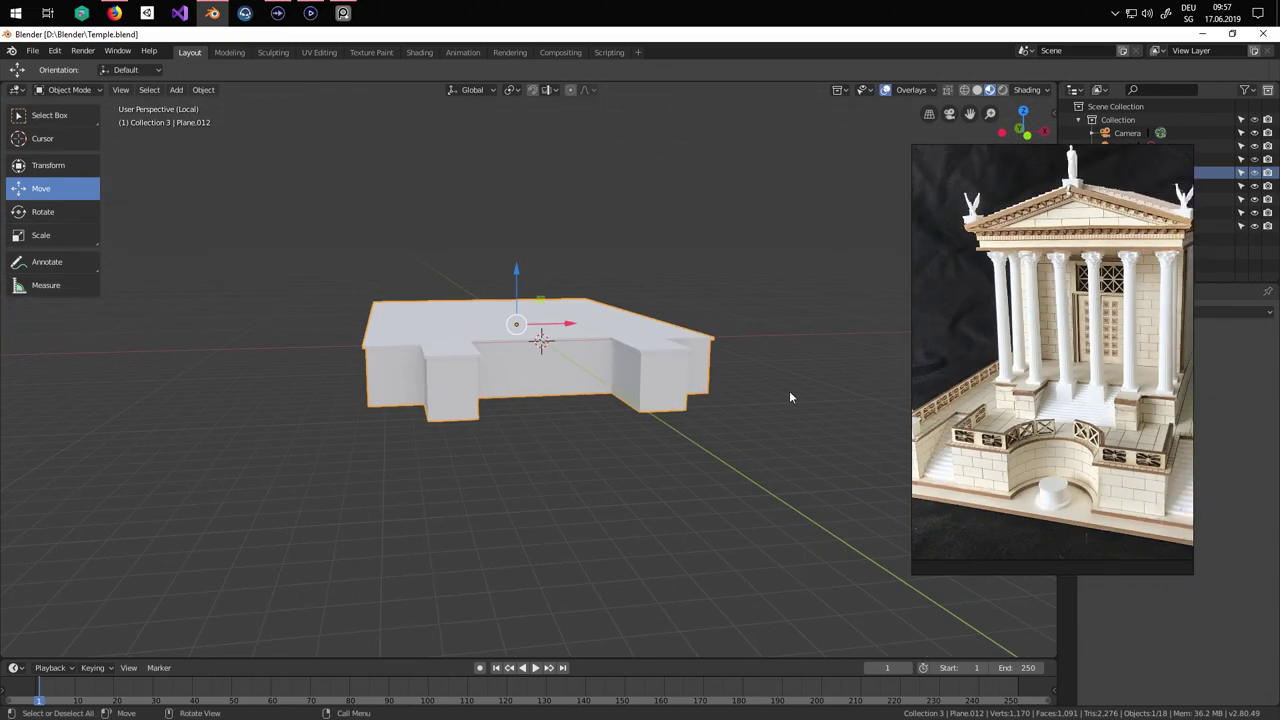
pyautogui.moveTo(789, 397); pyautogui.dragTo(555, 374, button='middle')
pyautogui.press('KP_Divide')
pyautogui.scroll(-3, 630, 376)
pyautogui.keyDown('shift'); pyautogui.moveTo(555, 374); pyautogui.dragTo(597, 411, button='middle'); pyautogui.keyUp('shift')
pyautogui.scroll(-2, 597, 410)
pyautogui.scroll(2, 597, 410)
pyautogui.moveTo(1037, 304); pyautogui.dragTo(904, 355)
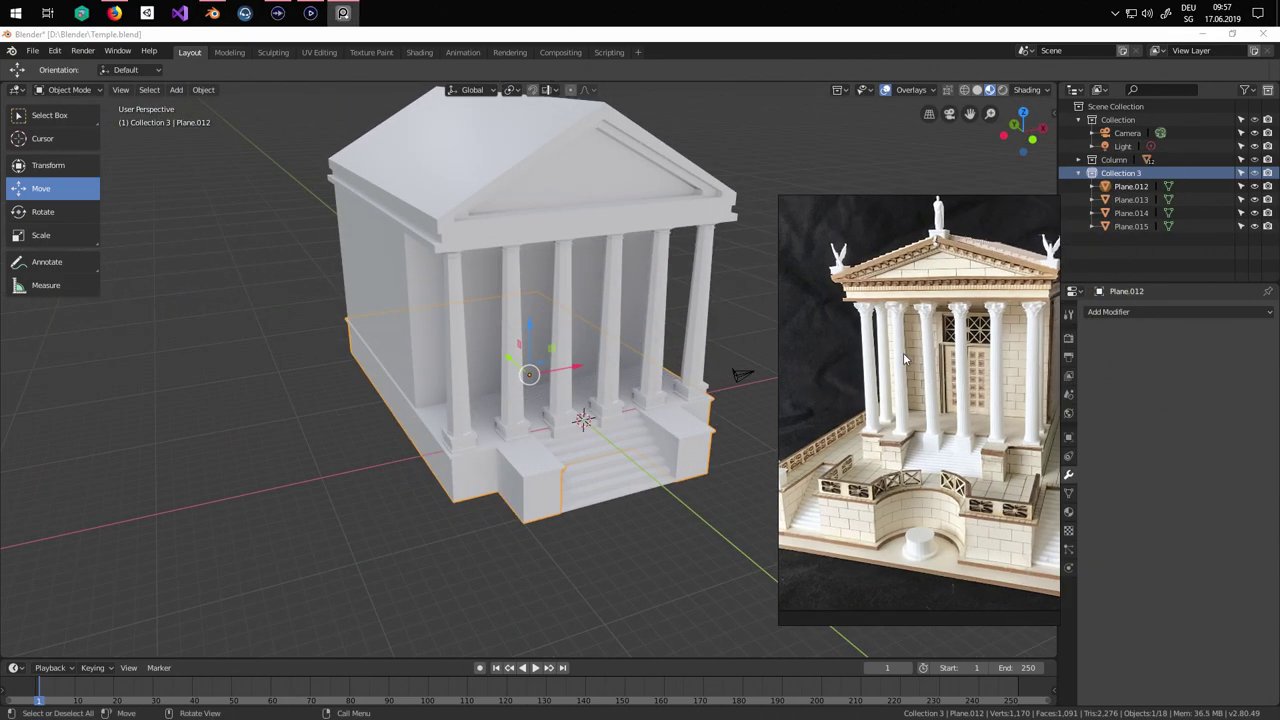
# Hide and show Collection 3 and its individual Plane objects to check which temple part each one holds.
pyautogui.click(1254, 173)
pyautogui.click(1254, 173)
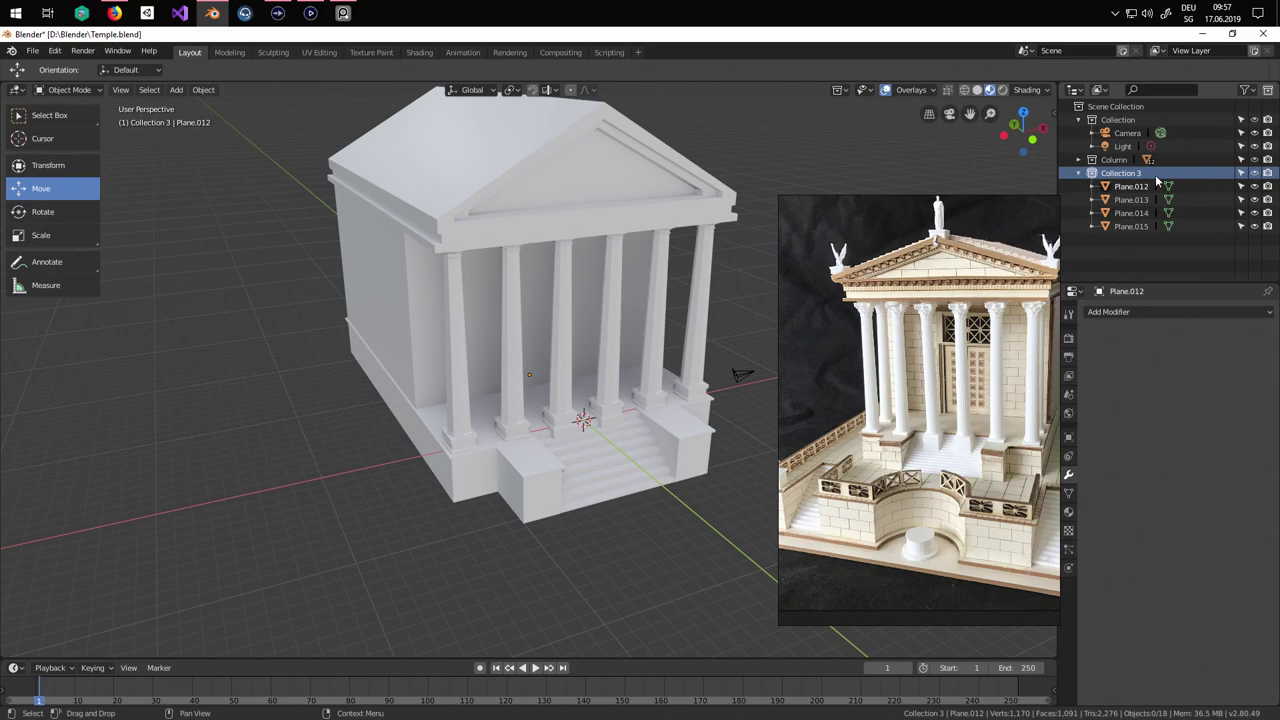
pyautogui.click(1254, 173)
pyautogui.click(1254, 173)
pyautogui.click(1256, 174)
pyautogui.click(1256, 174)
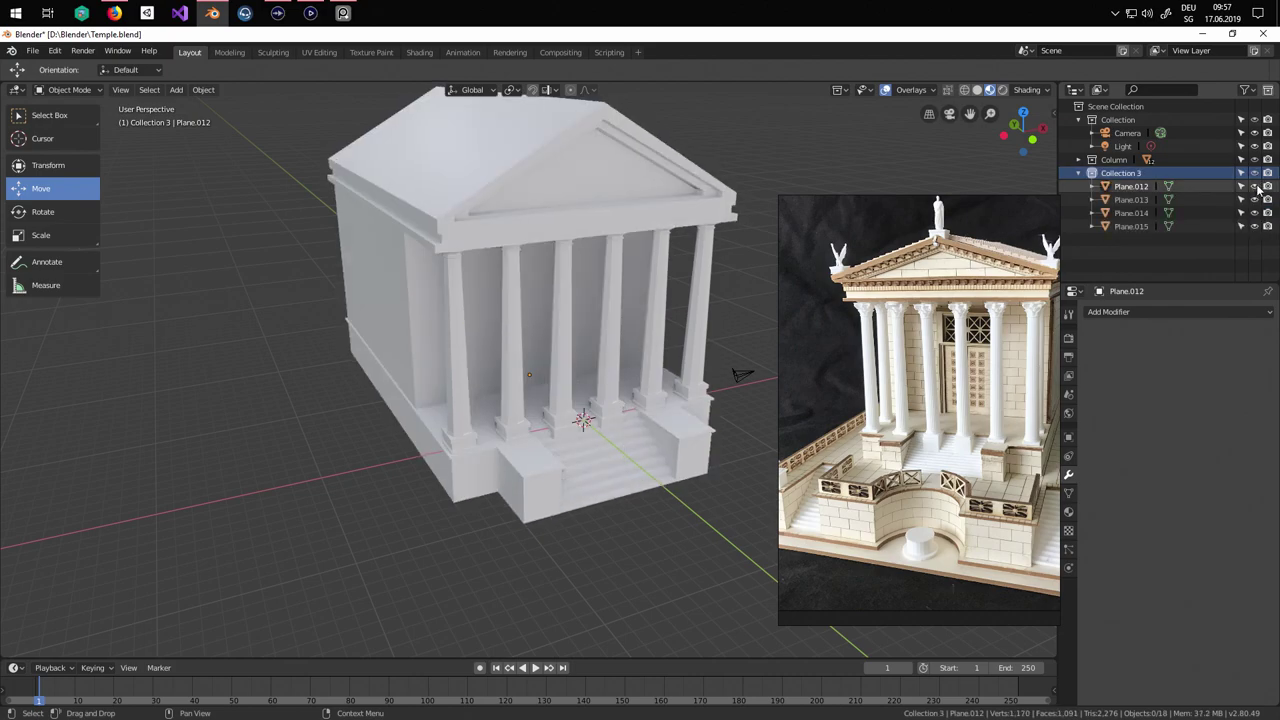
pyautogui.click(1256, 187)
pyautogui.click(1256, 200)
pyautogui.click(1256, 214)
pyautogui.click(1256, 227)
pyautogui.click(1256, 214)
pyautogui.click(1256, 200)
pyautogui.click(1256, 187)
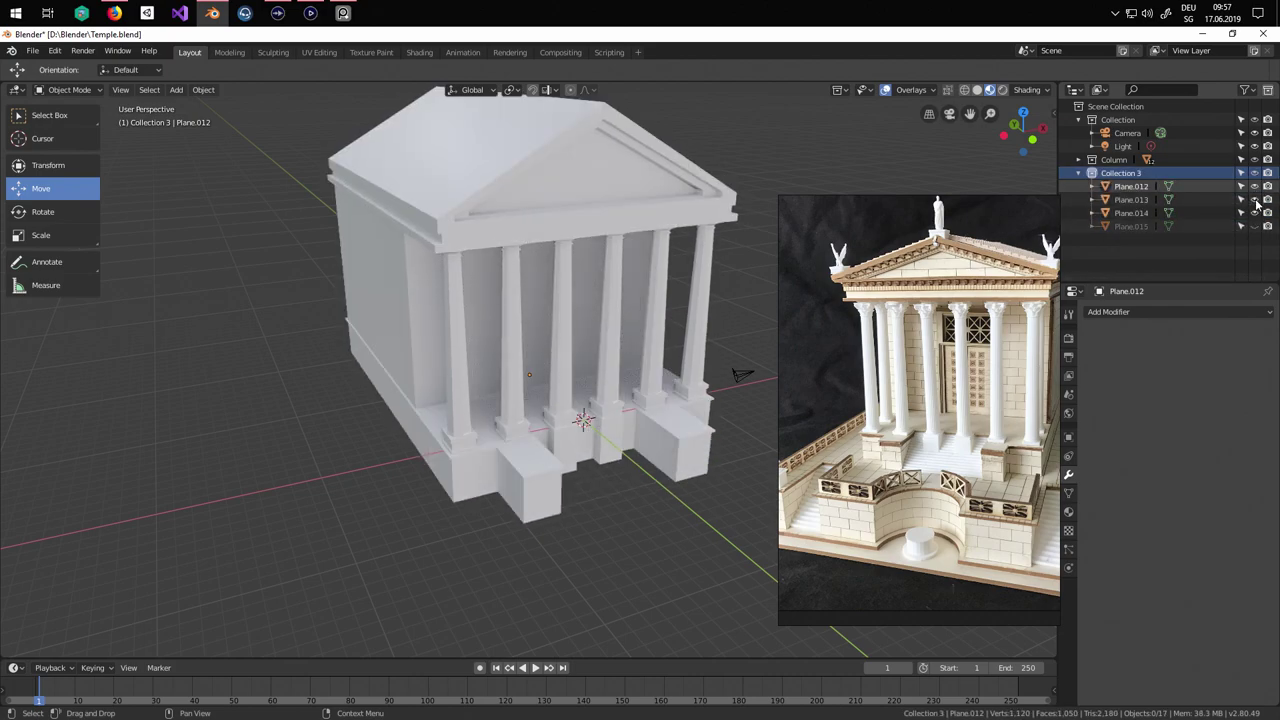
pyautogui.click(1256, 228)
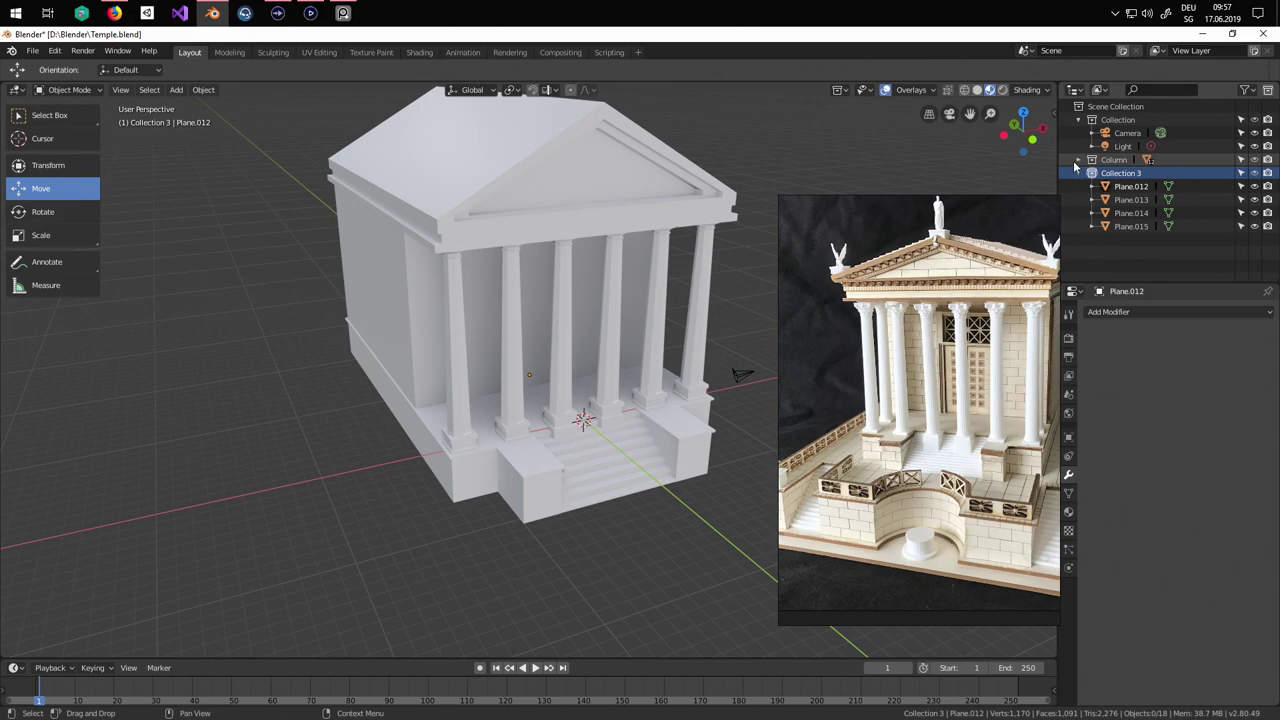
# Enter Edit Mode on the roof object Plane.014 and add a loop cut near its front edge, factor about -0.856.
pyautogui.moveTo(641, 362); pyautogui.dragTo(581, 347, button='middle')
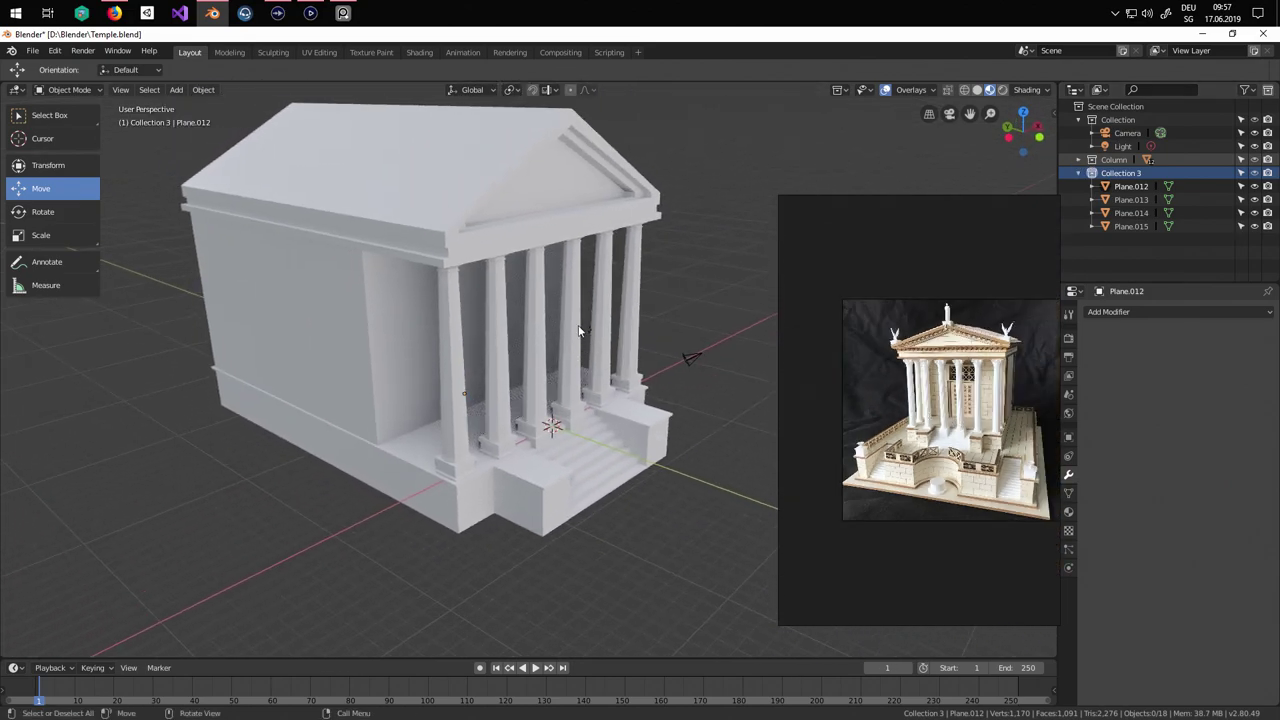
pyautogui.moveTo(293, 168); pyautogui.dragTo(362, 466, button='middle')
pyautogui.click(475, 251)
pyautogui.press('Tab')
pyautogui.press('KP_7')
pyautogui.scroll(-1, 494, 354)
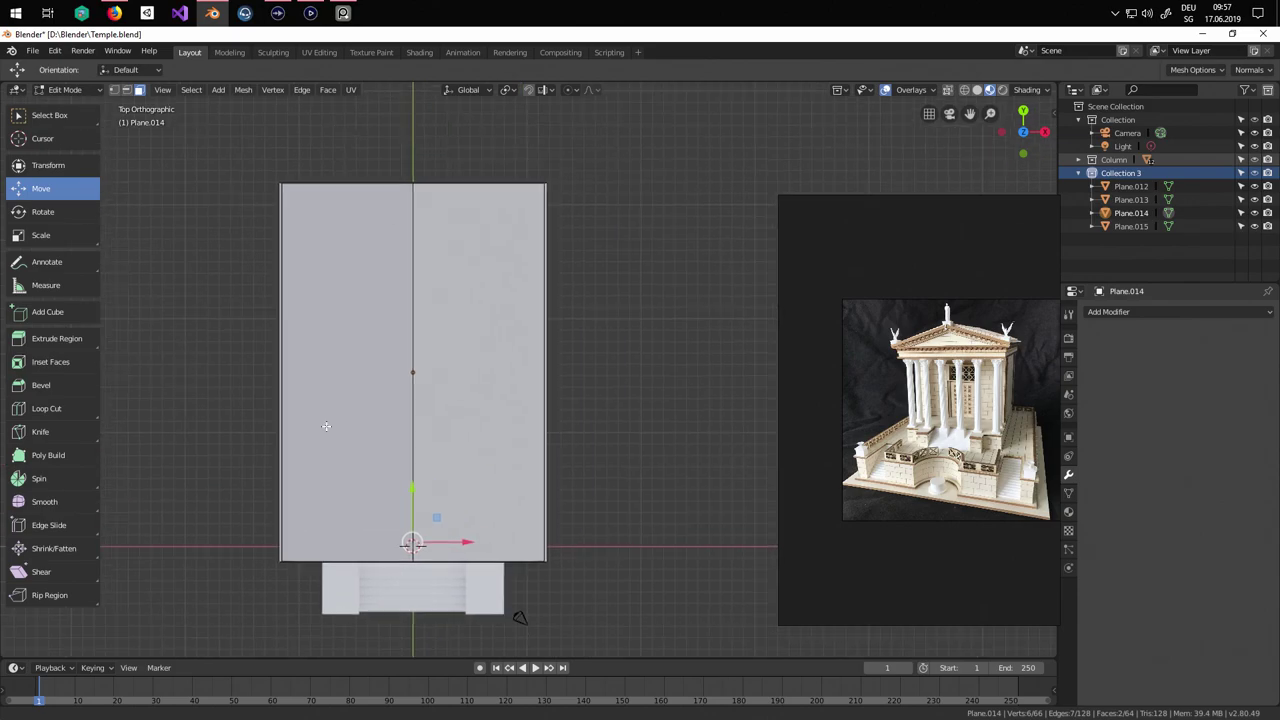
pyautogui.hotkey('ctrl', 'r')
pyautogui.click(274, 370)
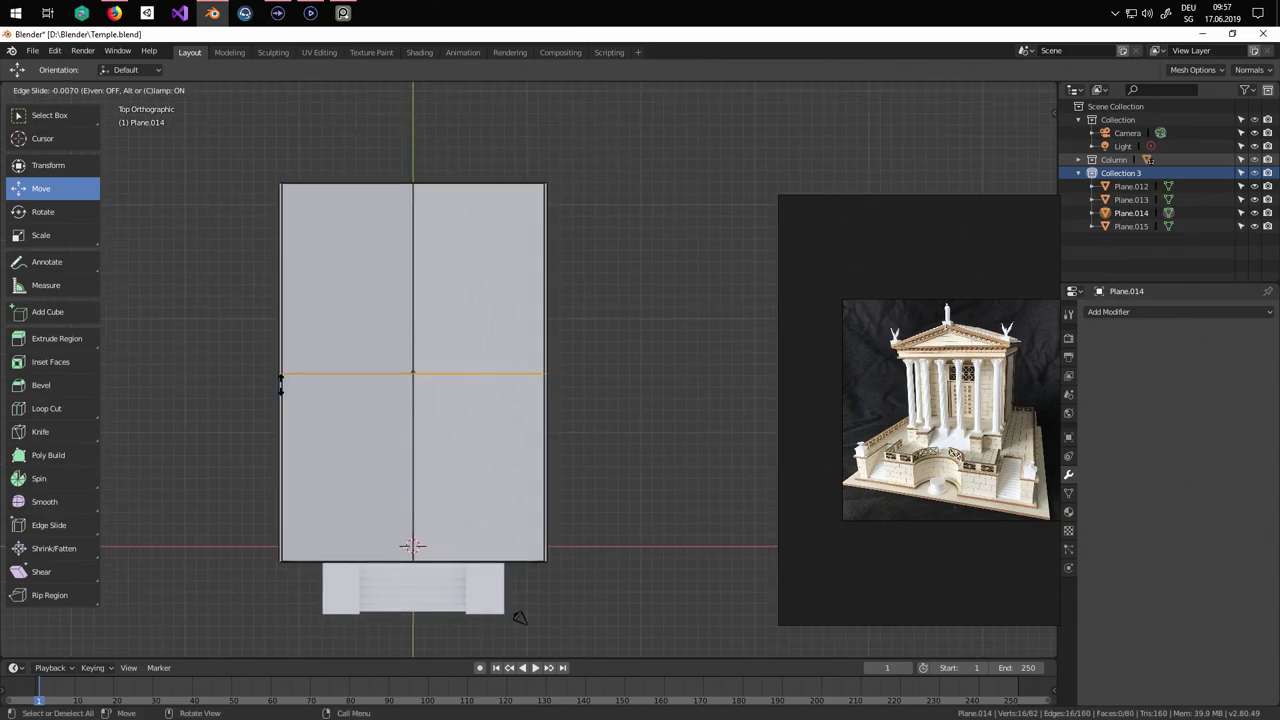
pyautogui.click(280, 538)
# Add a second loop cut across the roof near its rear edge, with a factor of about -0.840.
pyautogui.hotkey('ctrl', 'r')
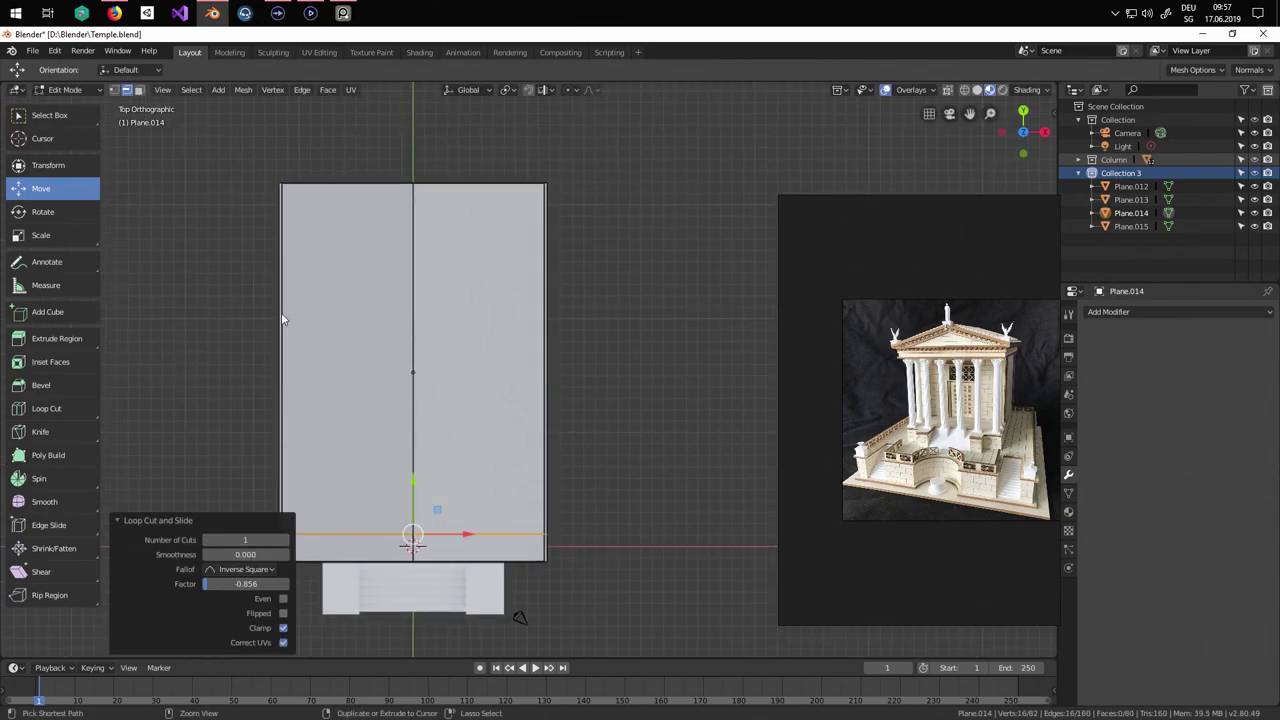
pyautogui.click(283, 305)
pyautogui.click(131, 63)
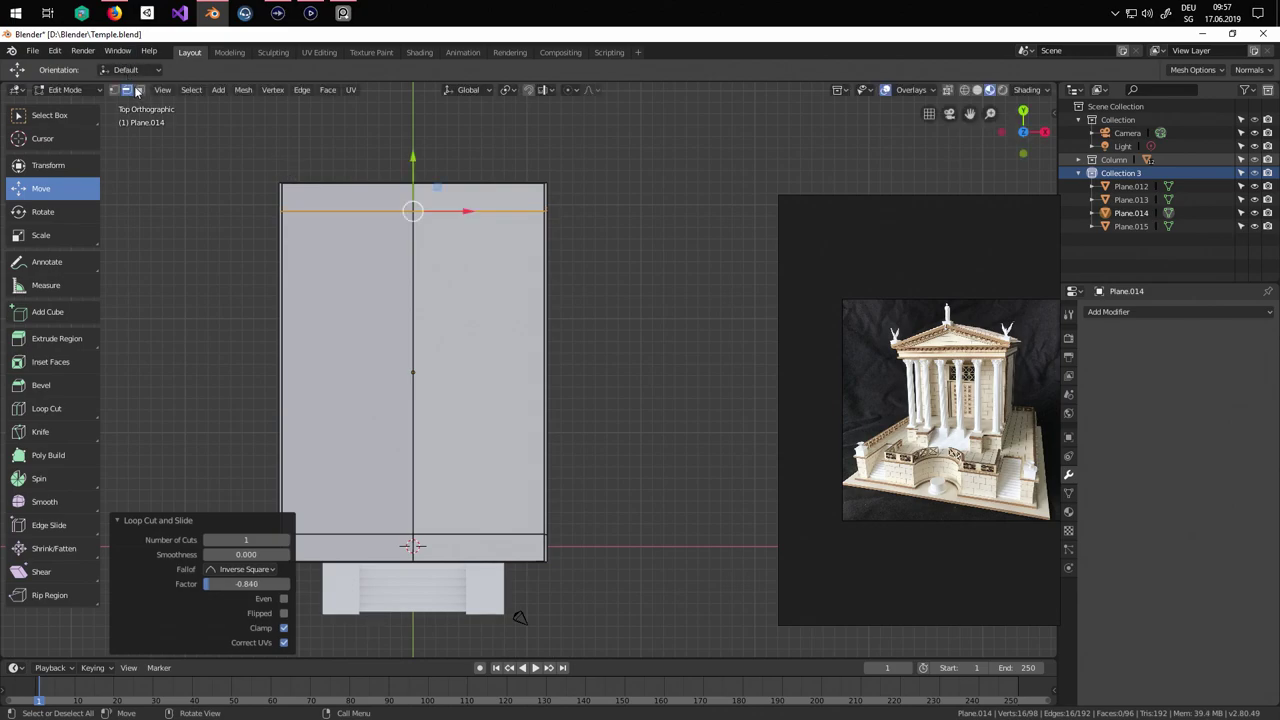
# Select the two large roof faces between the new edge loops and extrude them into a slightly raised panel.
pyautogui.click(139, 91)
pyautogui.click(352, 340)
pyautogui.keyDown('shift'); pyautogui.click(440, 415); pyautogui.keyUp('shift')
pyautogui.moveTo(440, 423); pyautogui.dragTo(497, 290, button='middle')
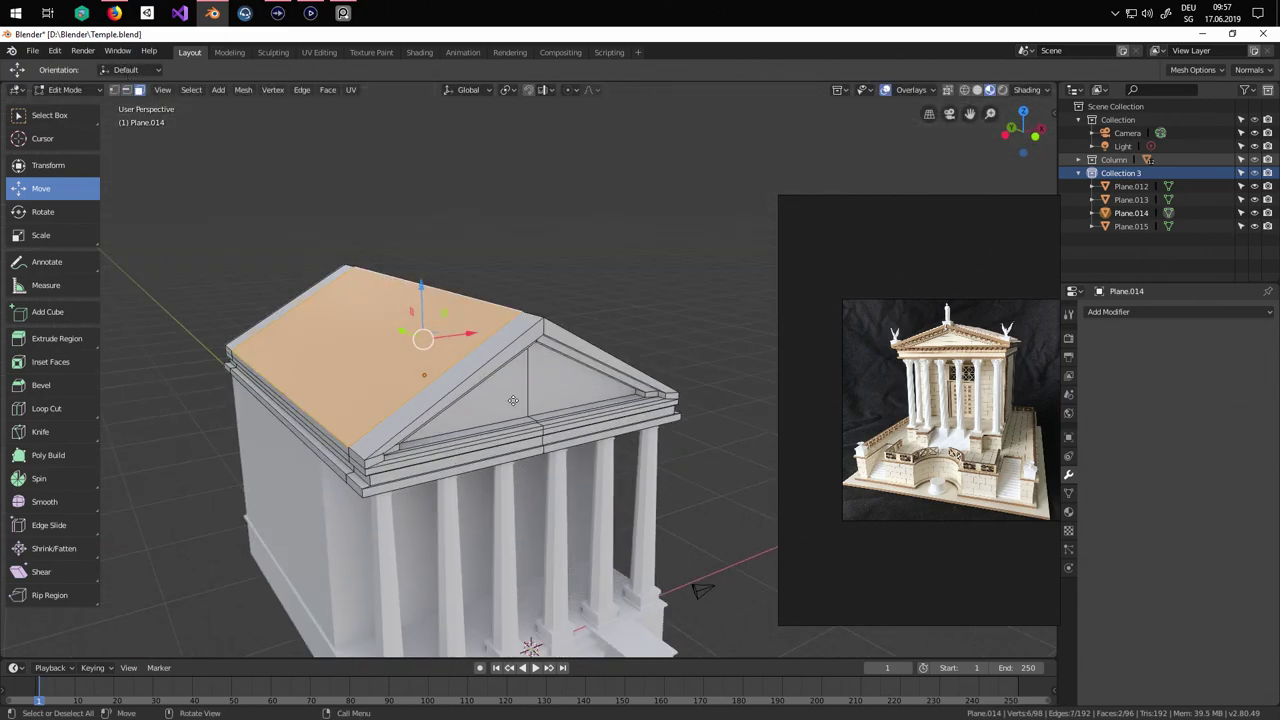
pyautogui.press('Tab')
pyautogui.moveTo(515, 403); pyautogui.dragTo(483, 446, button='middle')
pyautogui.scroll(3, 493, 426)
pyautogui.scroll(5, 921, 419)
pyautogui.press('Tab')
# Try to extrude the narrow side face of the raised roof panel and offset it outward along X and up along Z.
pyautogui.click(441, 378)
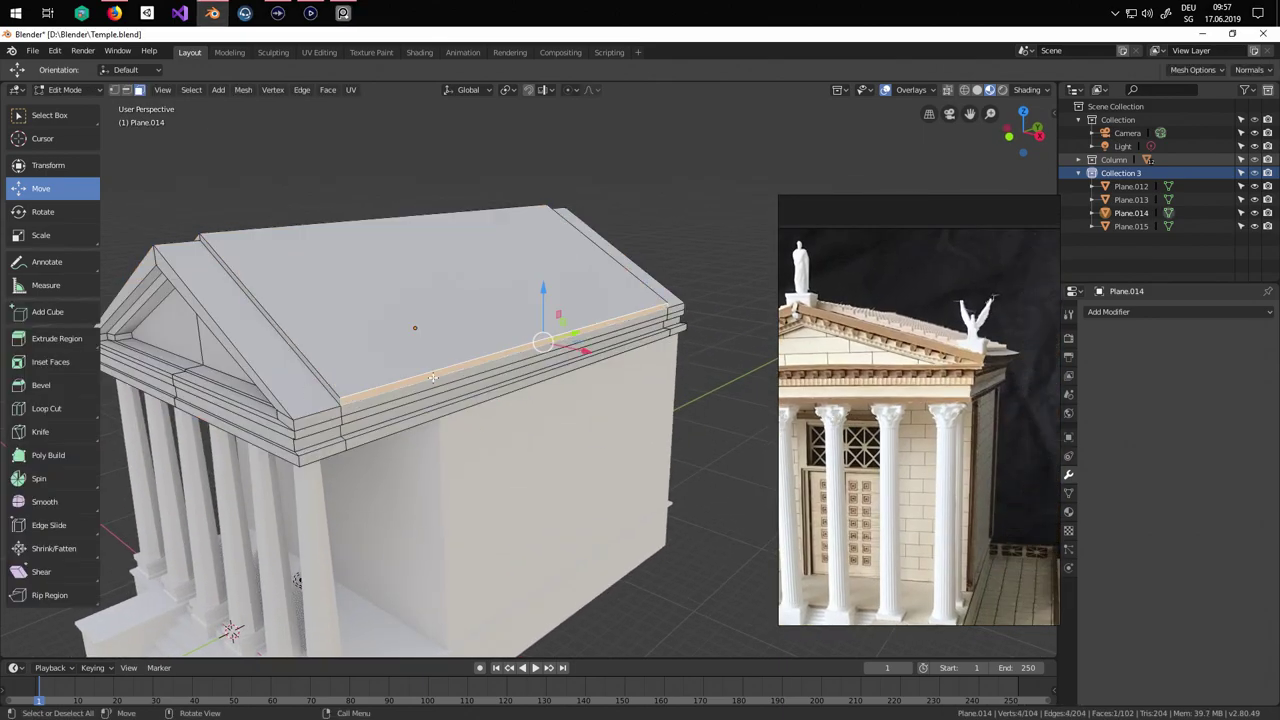
pyautogui.moveTo(441, 378); pyautogui.dragTo(418, 397, button='middle')
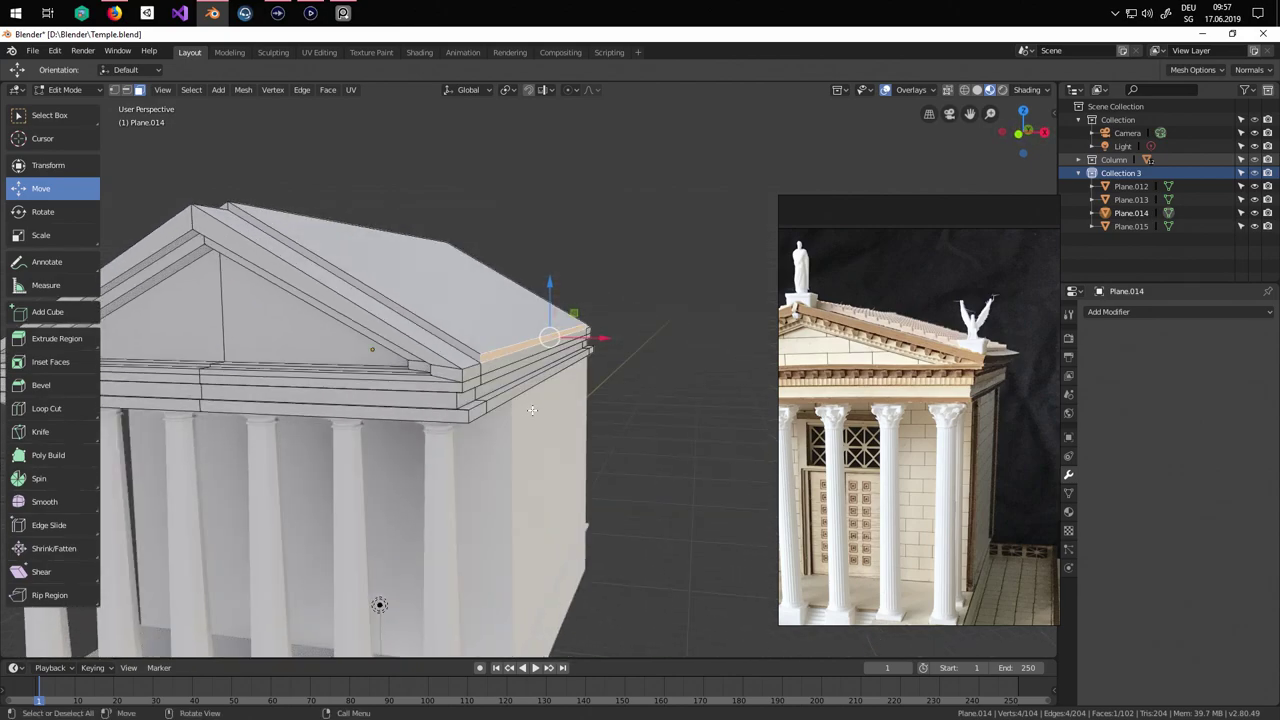
pyautogui.press('e')
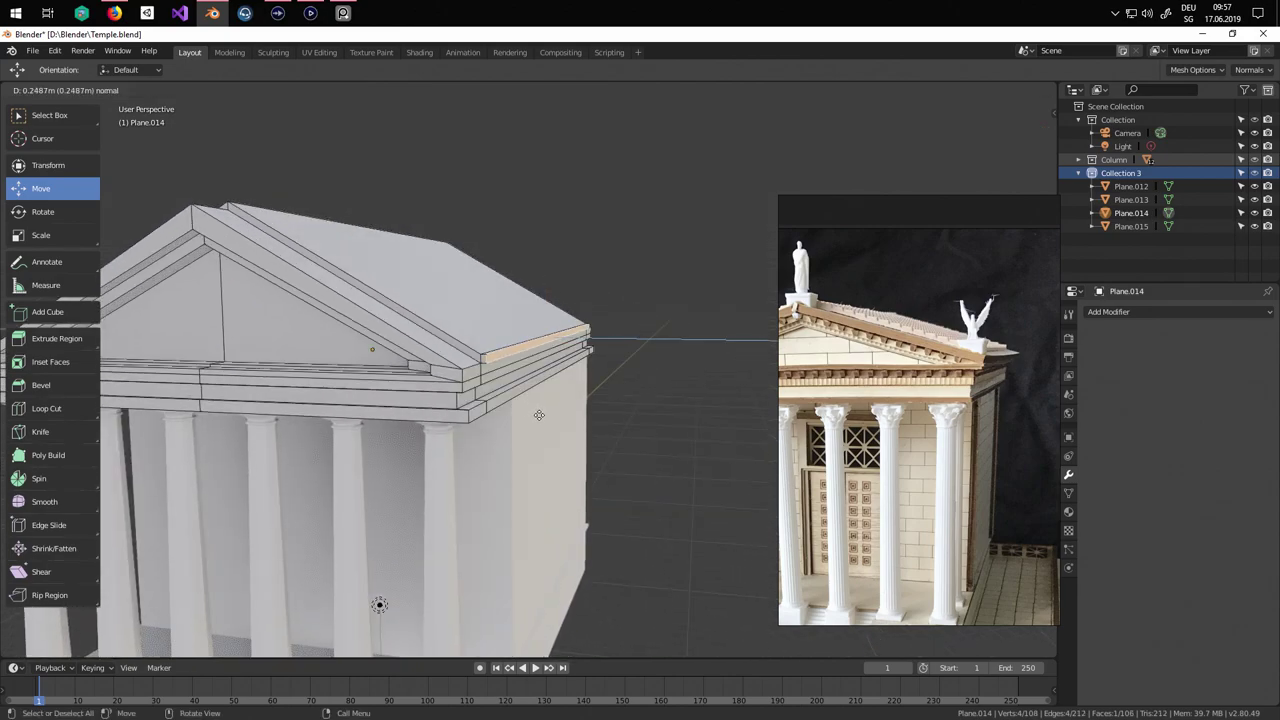
pyautogui.press('z')
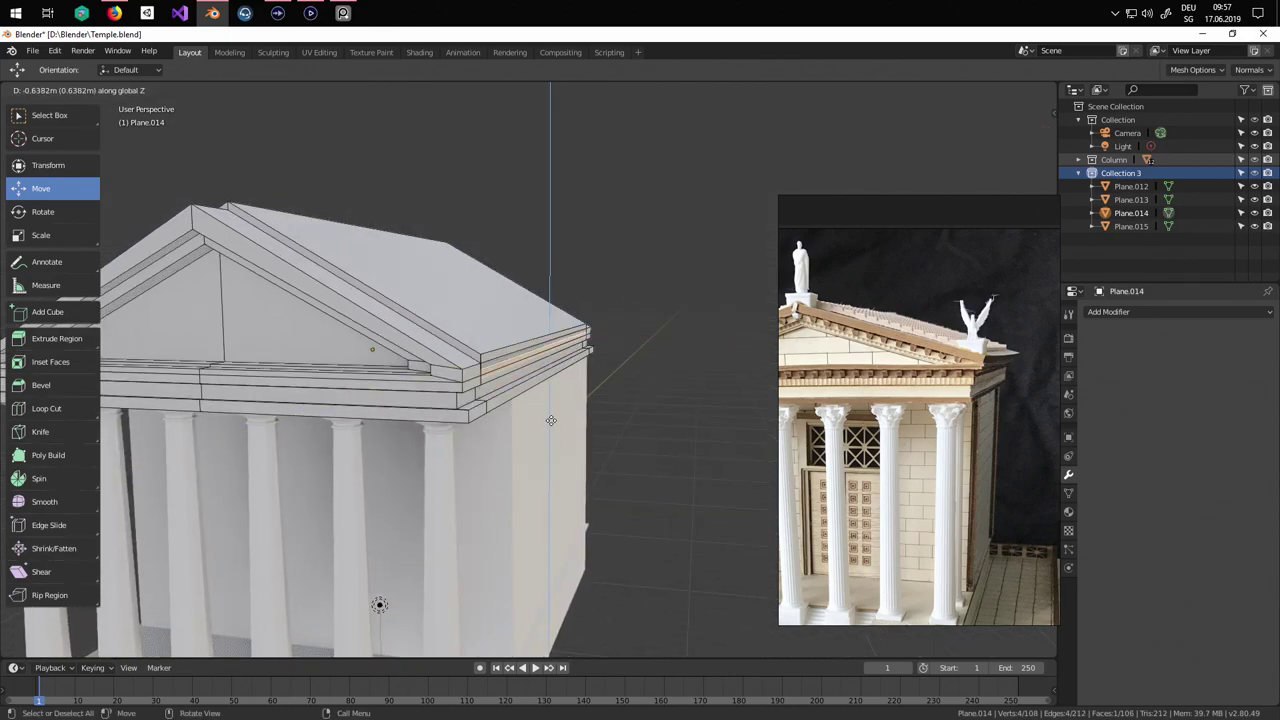
pyautogui.rightClick(551, 420)
pyautogui.moveTo(551, 420); pyautogui.dragTo(566, 435, button='middle')
pyautogui.moveTo(603, 340); pyautogui.dragTo(607, 343)
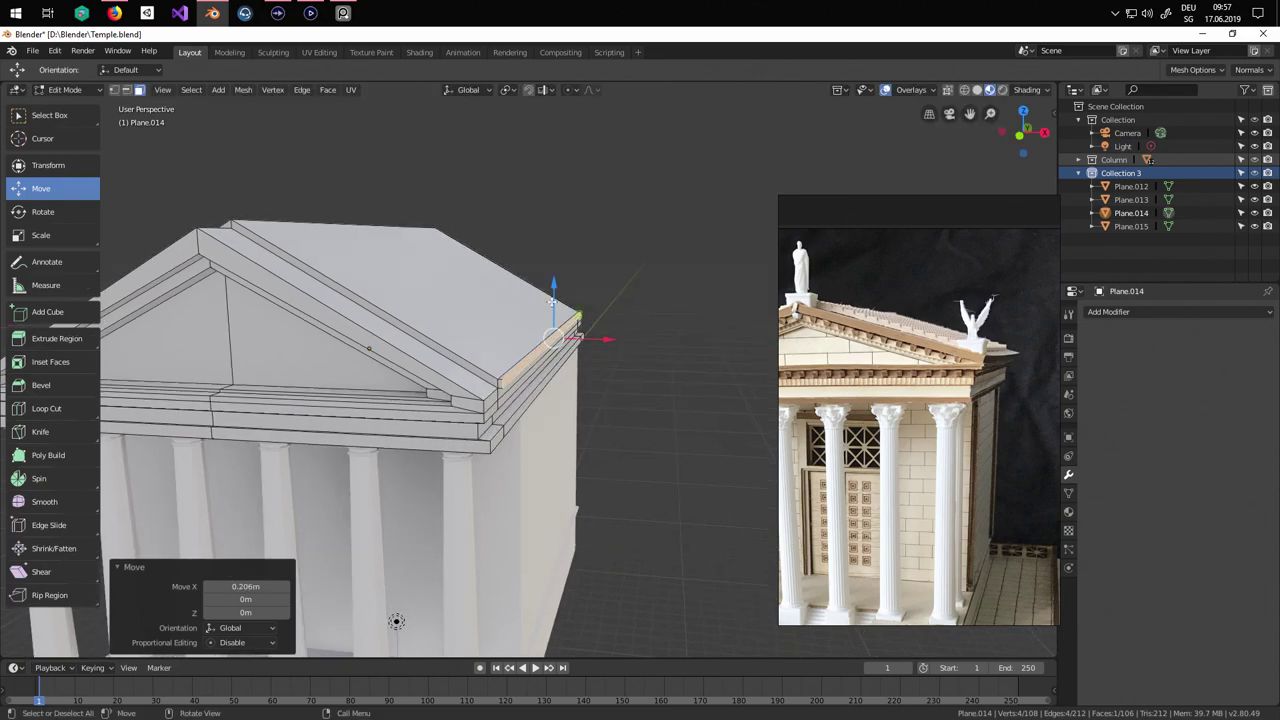
pyautogui.moveTo(552, 301); pyautogui.dragTo(556, 296)
pyautogui.hotkey('ctrl', 'z')
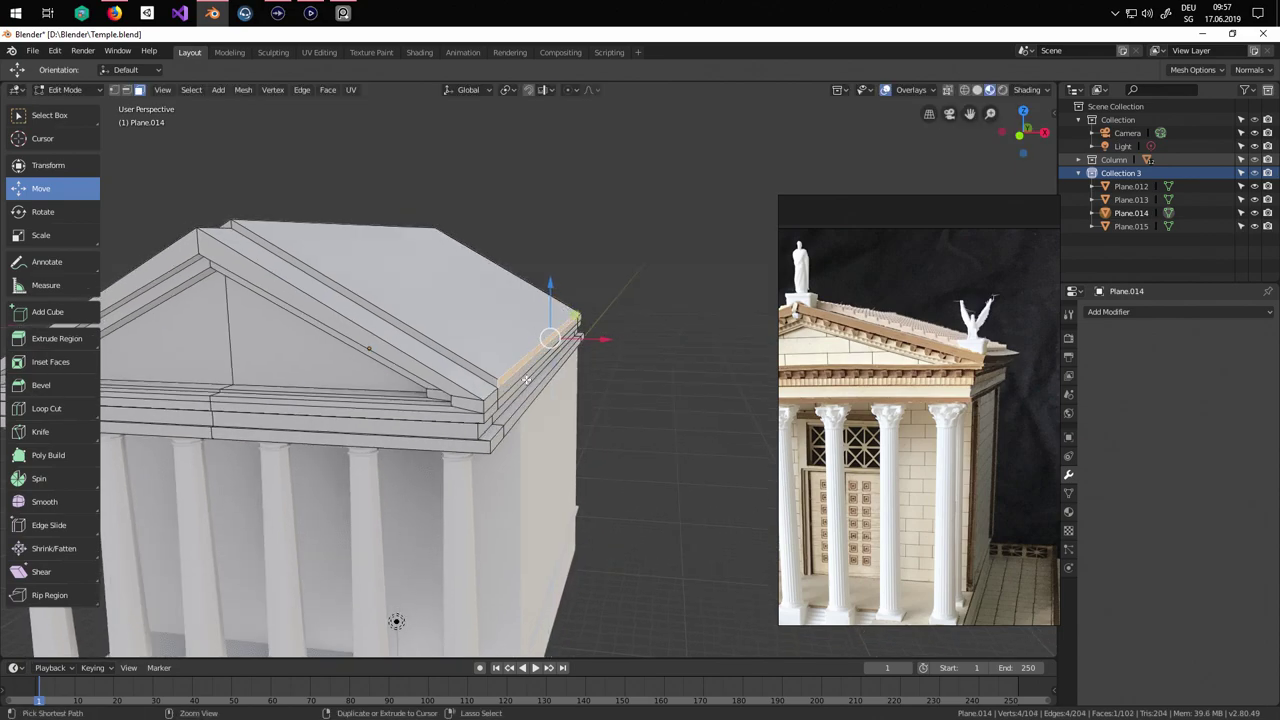
# Leave Edit Mode and examine the whole temple from the sides and front against the reference photo.
pyautogui.moveTo(526, 380); pyautogui.dragTo(598, 375, button='middle')
pyautogui.press('Tab')
pyautogui.scroll(-4, 616, 441)
pyautogui.moveTo(490, 425); pyautogui.dragTo(588, 442, button='middle')
pyautogui.scroll(1, 590, 441)
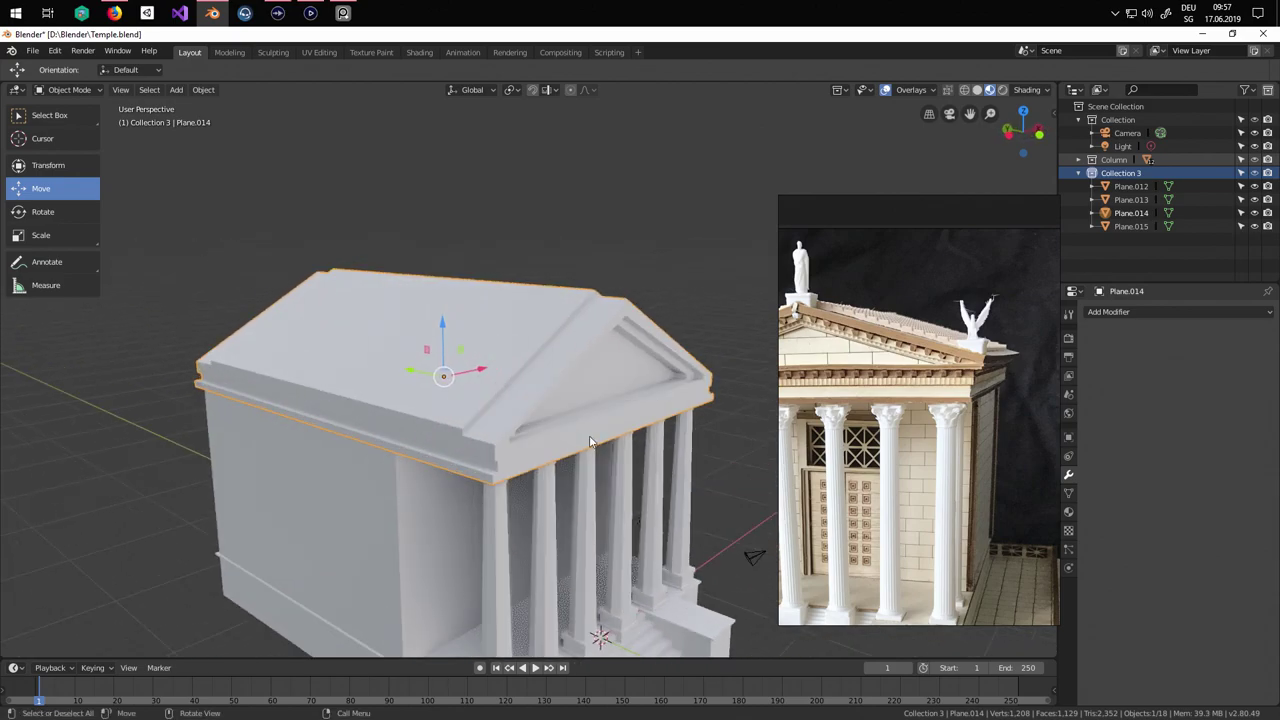
pyautogui.scroll(-3, 673, 249)
pyautogui.moveTo(673, 249); pyautogui.dragTo(546, 464, button='middle')
pyautogui.scroll(3, 560, 411)
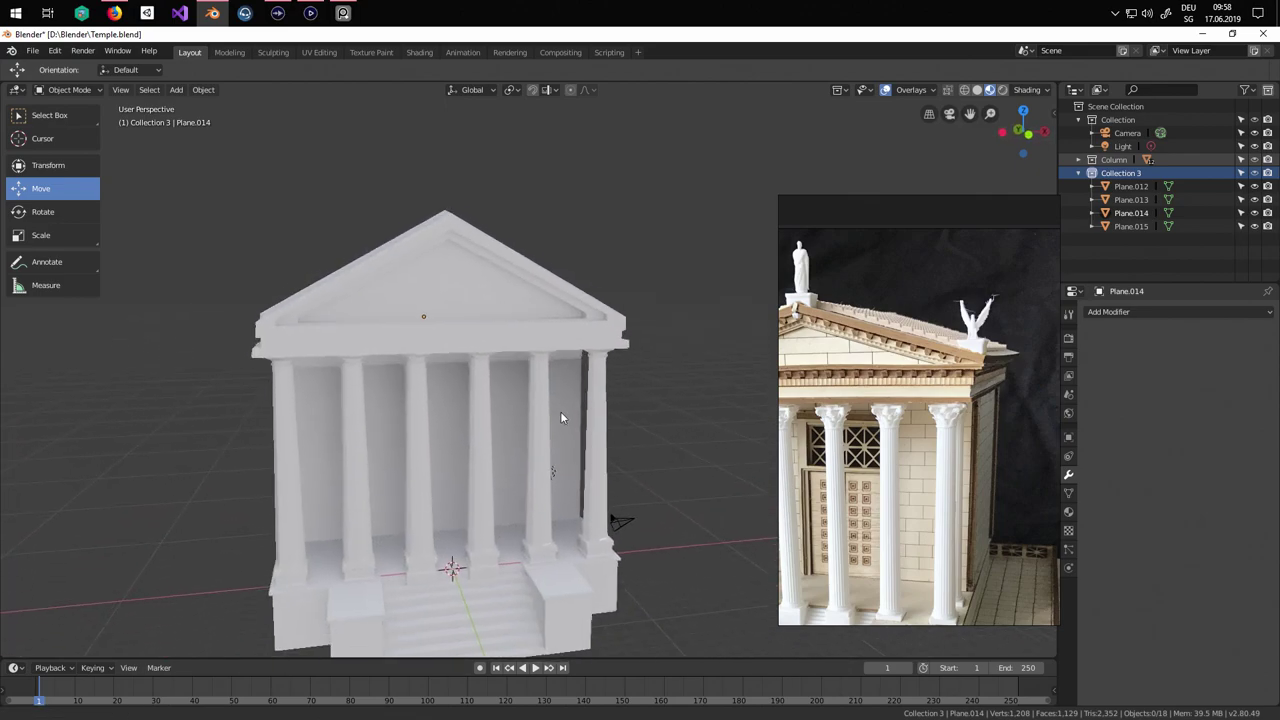
pyautogui.moveTo(563, 420); pyautogui.dragTo(514, 449, button='middle')
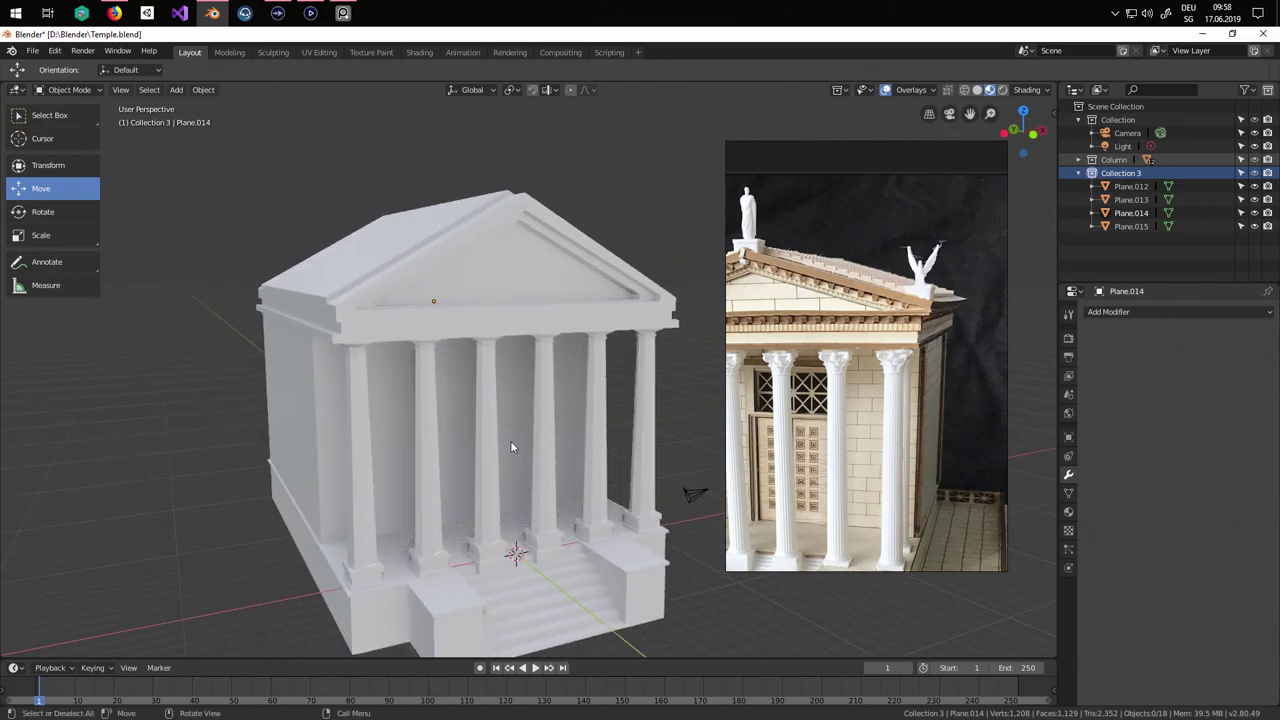
pyautogui.scroll(-2, 488, 400)
pyautogui.scroll(-1, 488, 400)
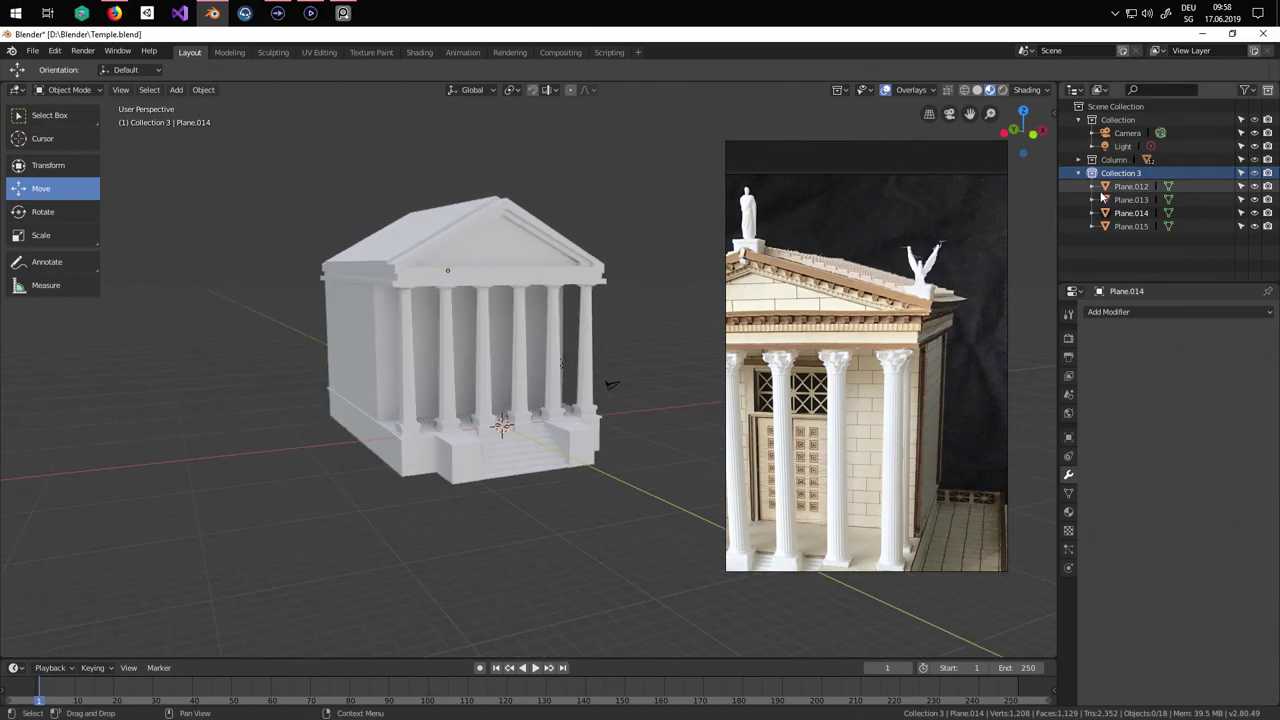
pyautogui.moveTo(558, 515); pyautogui.dragTo(470, 430, button='middle')
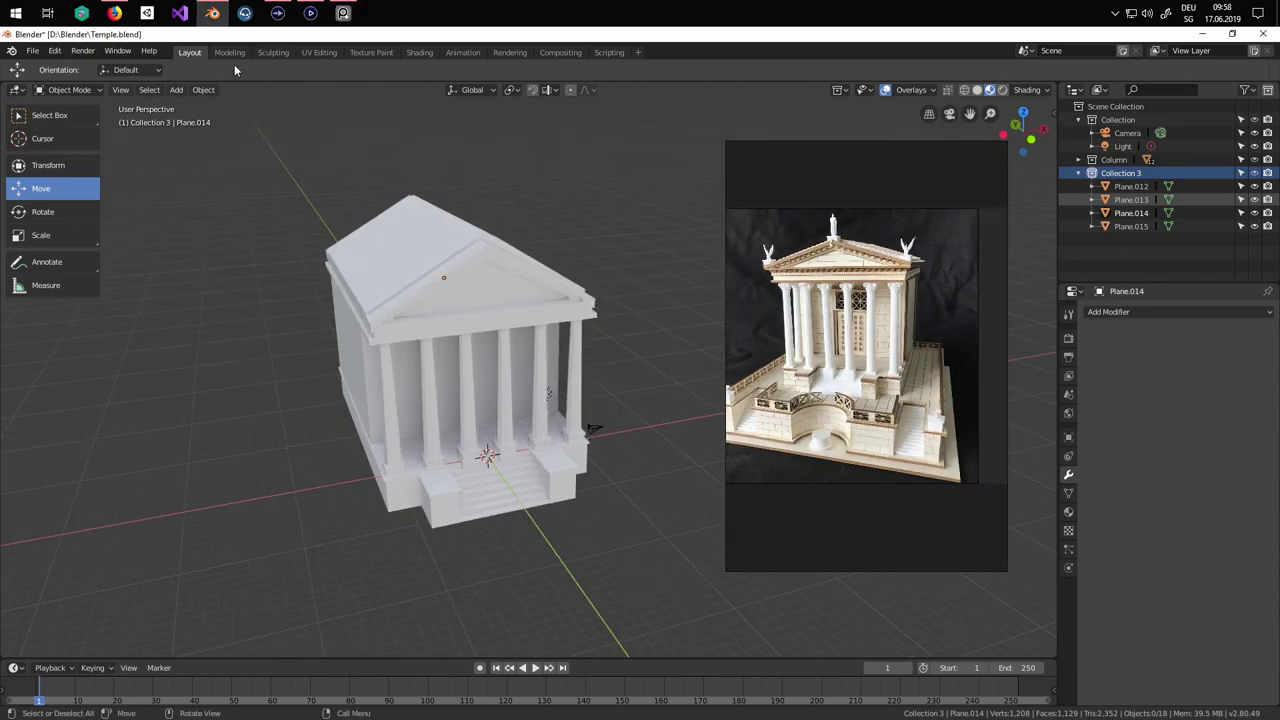
# Add a plane and move it -15.2 m along Y, in front of the temple stairs.
pyautogui.click(189, 91)
pyautogui.moveTo(195, 107)
pyautogui.click(292, 107)
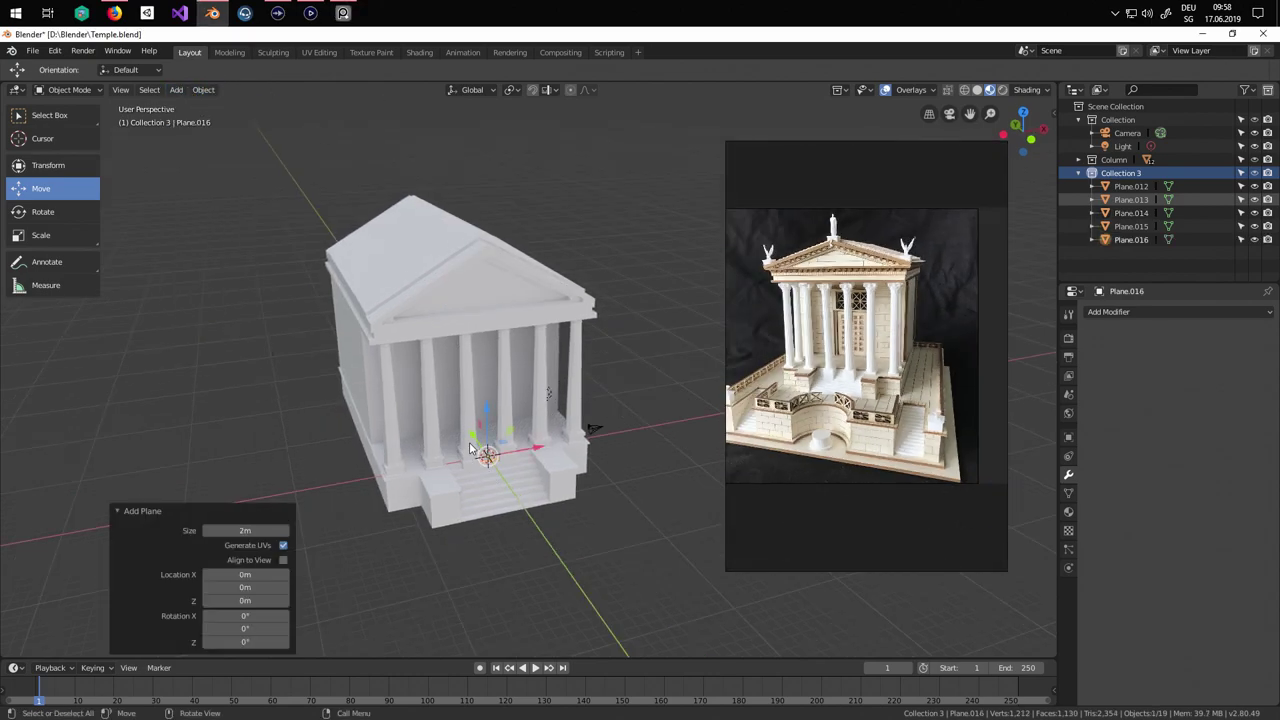
pyautogui.press('g')
pyautogui.press('y')
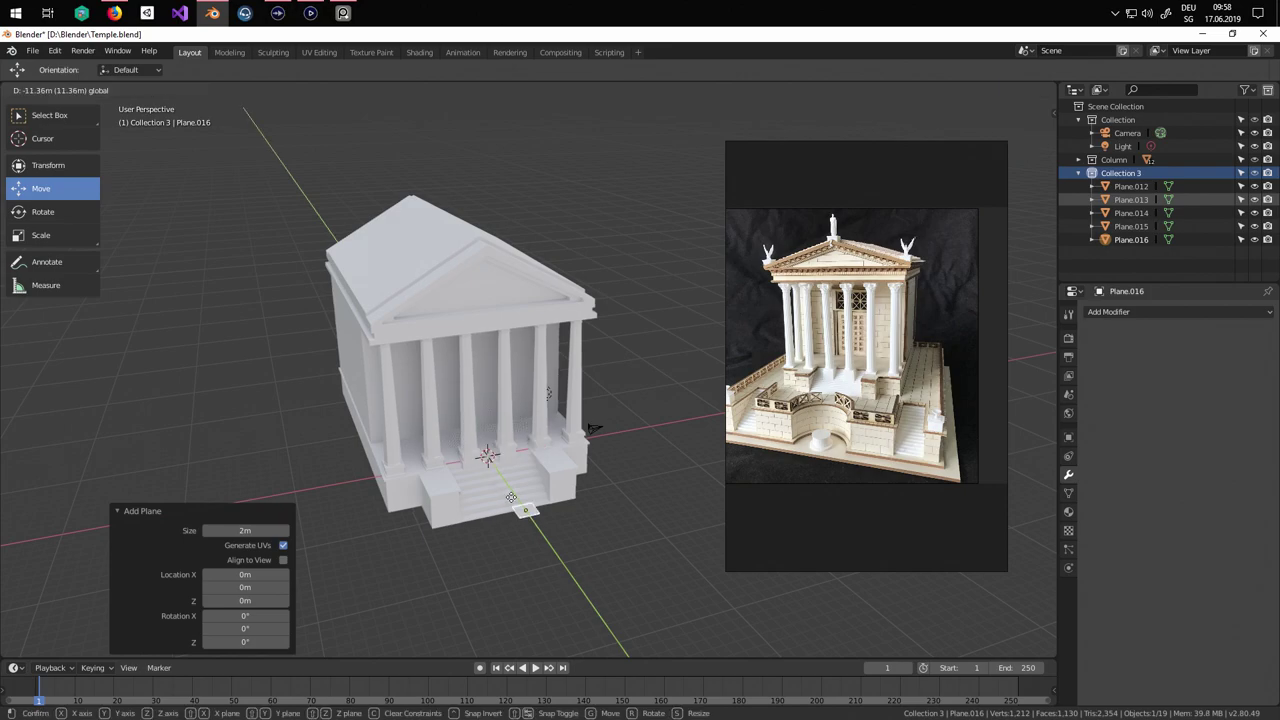
pyautogui.click(528, 520)
# From the top view, enlarge the new plane evenly in two scalings, the second by a factor of about 1.768.
pyautogui.press('KP_7')
pyautogui.scroll(2, 520, 520)
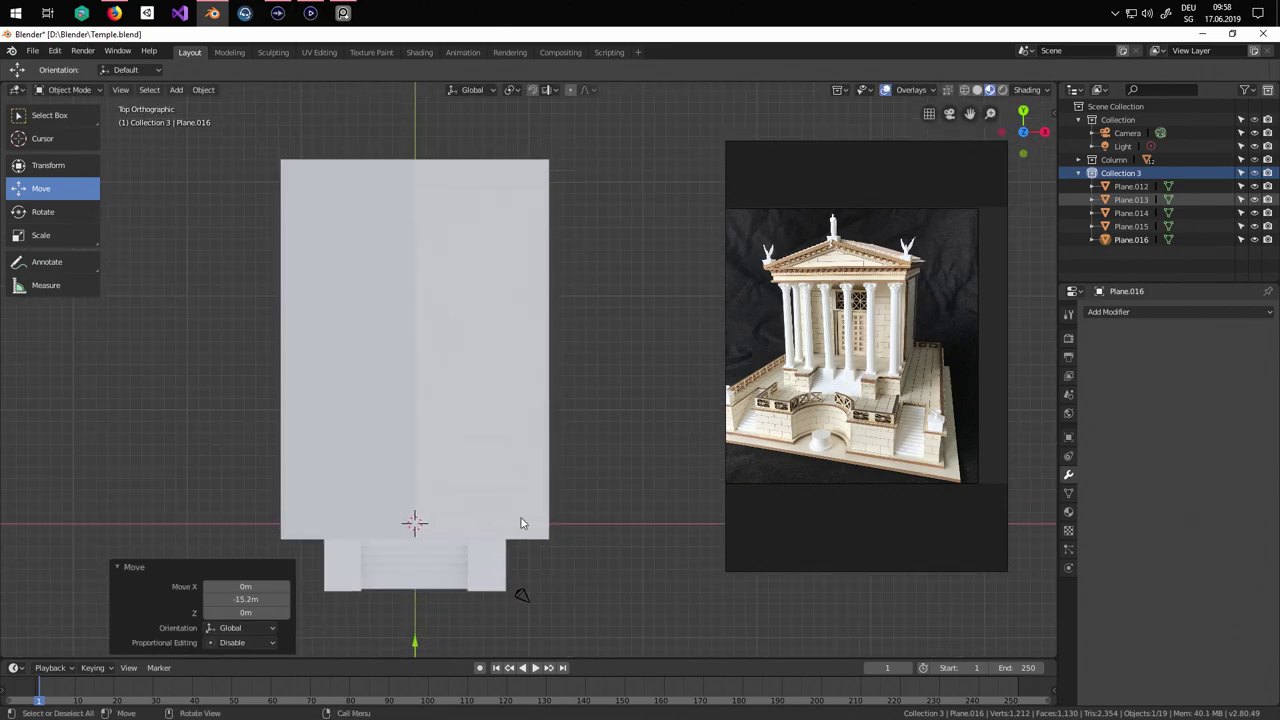
pyautogui.keyDown('shift'); pyautogui.moveTo(520, 520); pyautogui.dragTo(604, 218, button='middle'); pyautogui.keyUp('shift')
pyautogui.scroll(4, 545, 445)
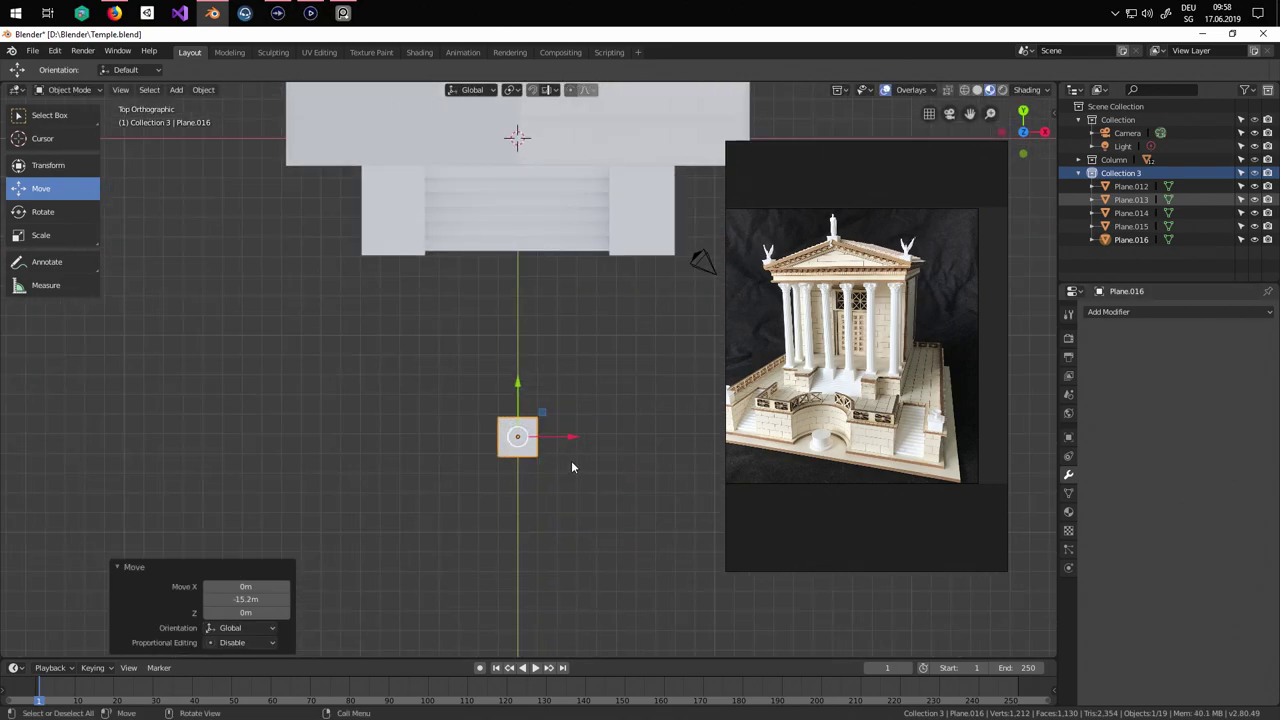
pyautogui.scroll(-2, 580, 440)
pyautogui.press('s')
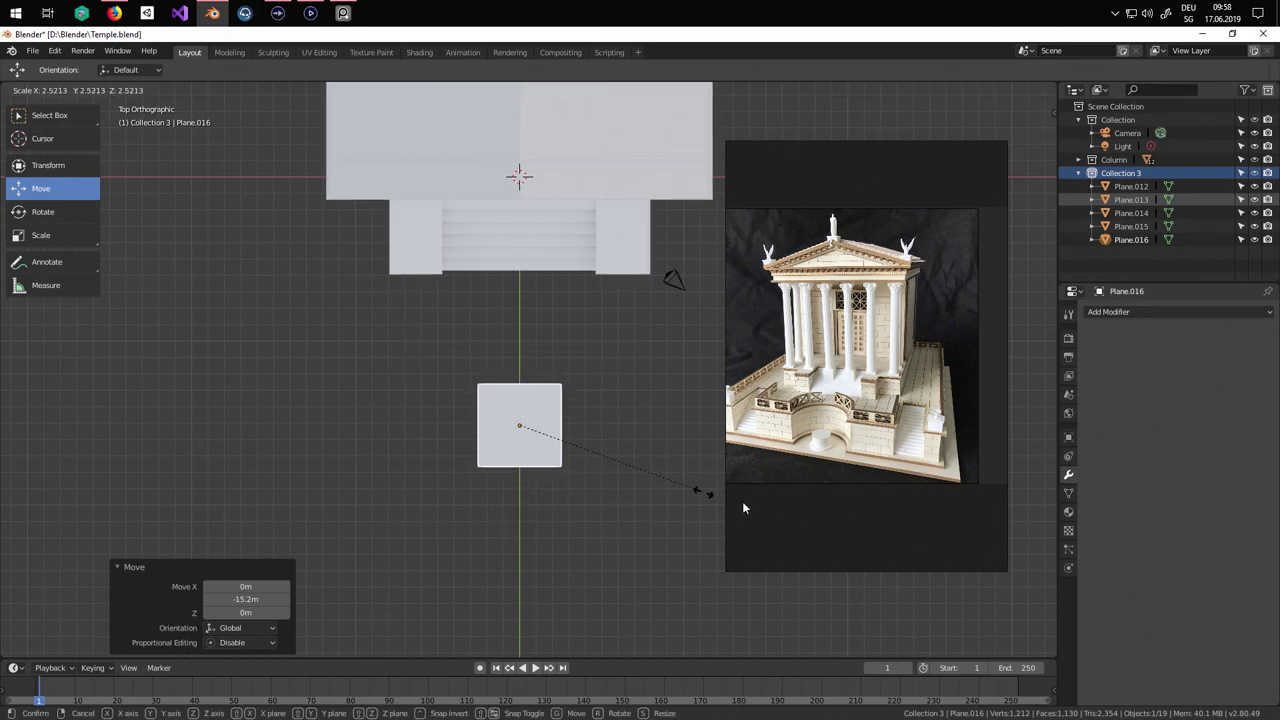
pyautogui.click(657, 486)
pyautogui.press('s')
pyautogui.click(736, 553)
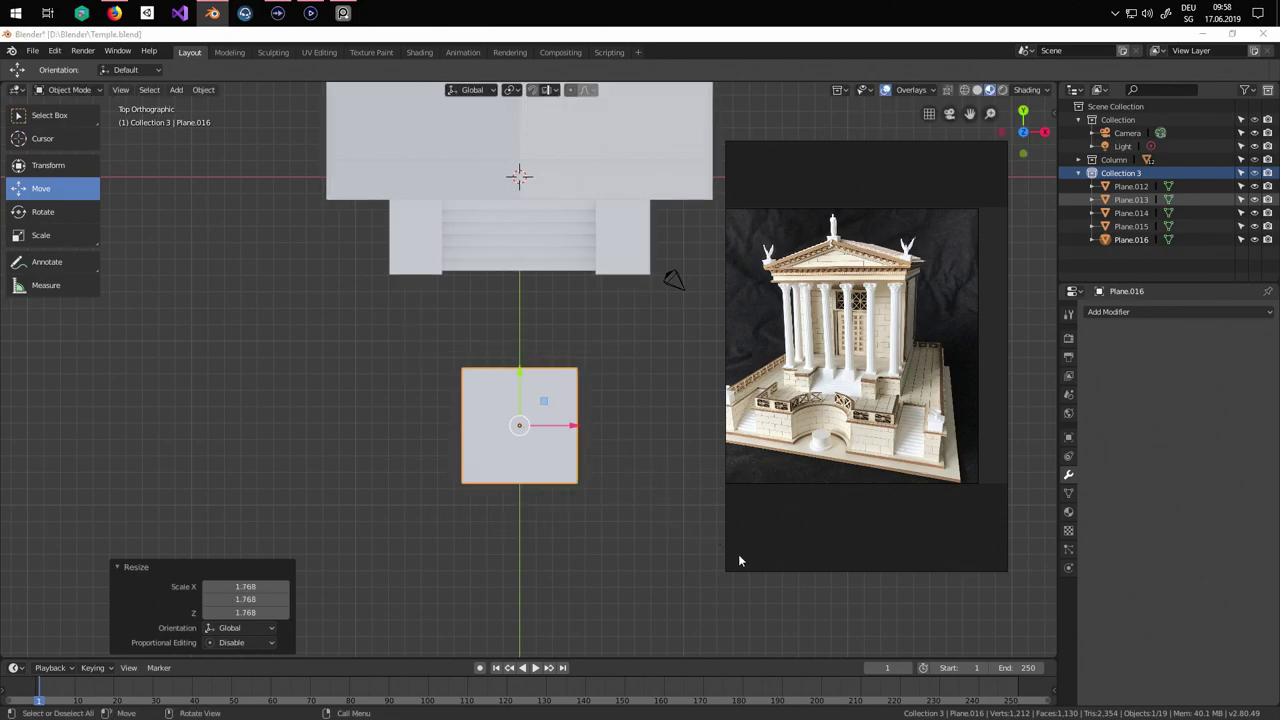
# Reposition and narrow the reference photo, and turn the plane into an octagon by adding and applying a Subdivision Surface modifier.
pyautogui.moveTo(889, 499); pyautogui.dragTo(276, 484, button='right')
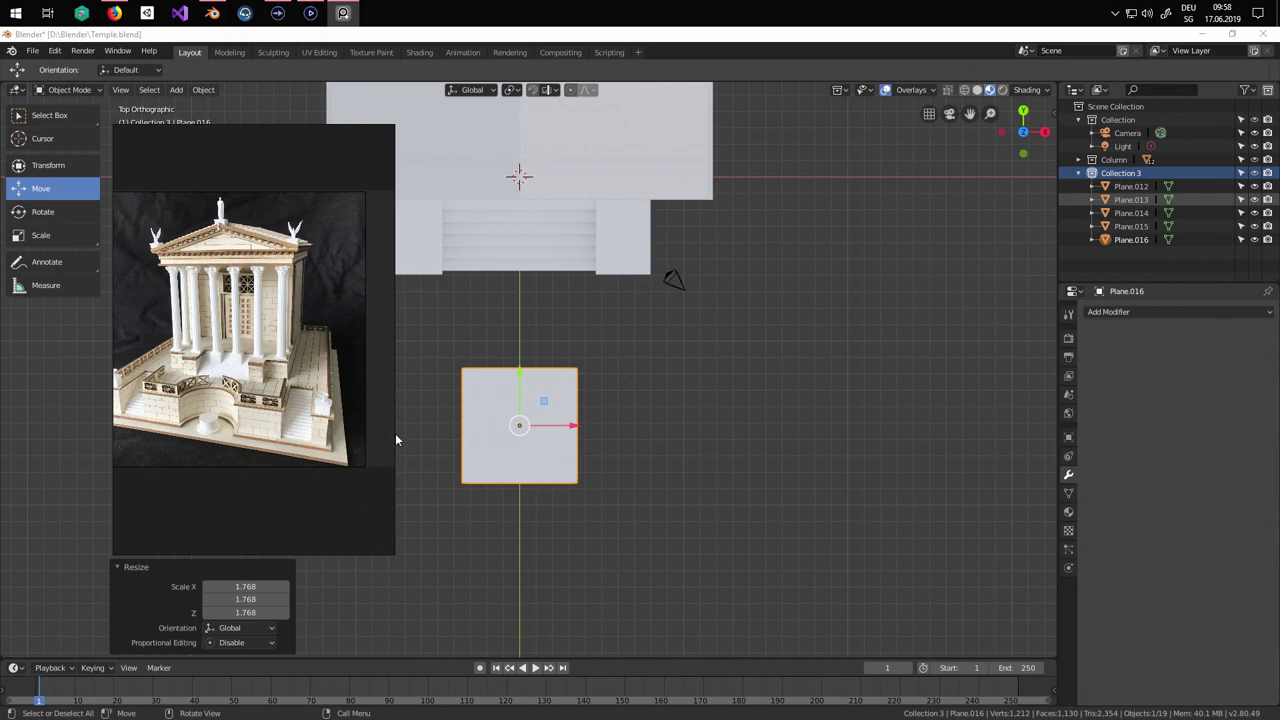
pyautogui.moveTo(395, 433); pyautogui.dragTo(279, 434)
pyautogui.click(1150, 311)
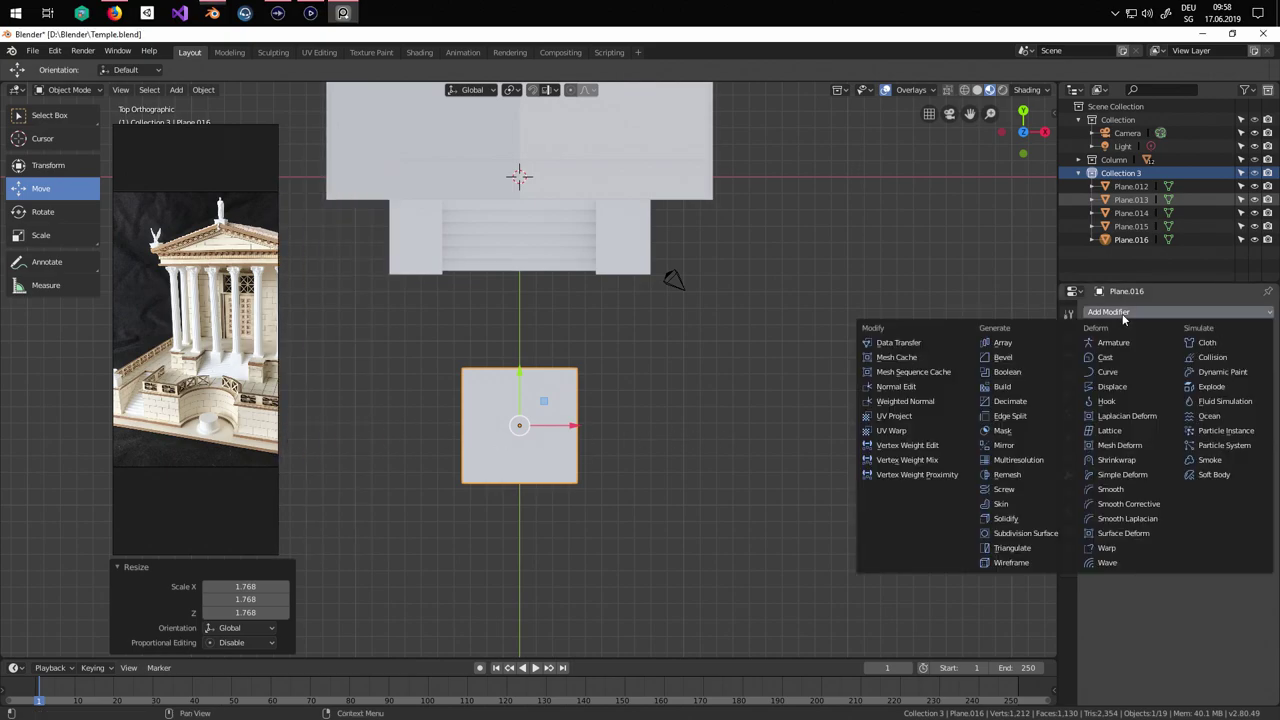
pyautogui.click(1030, 534)
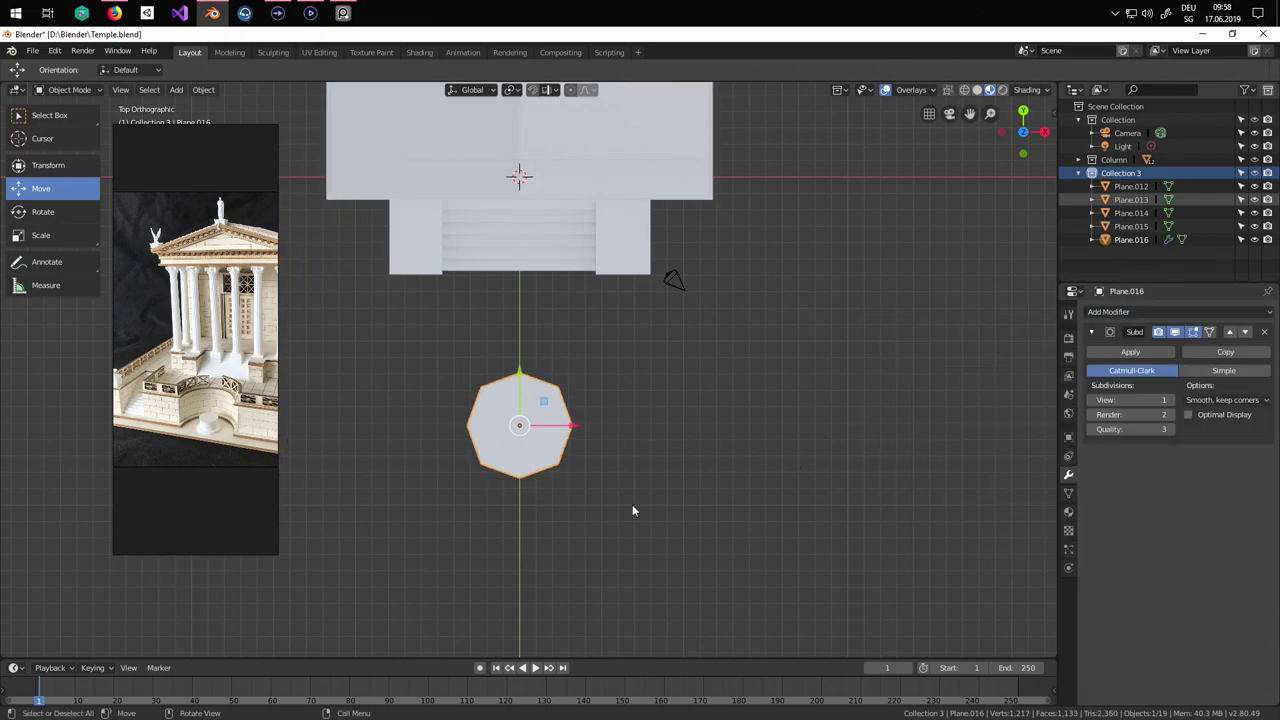
pyautogui.click(1137, 311)
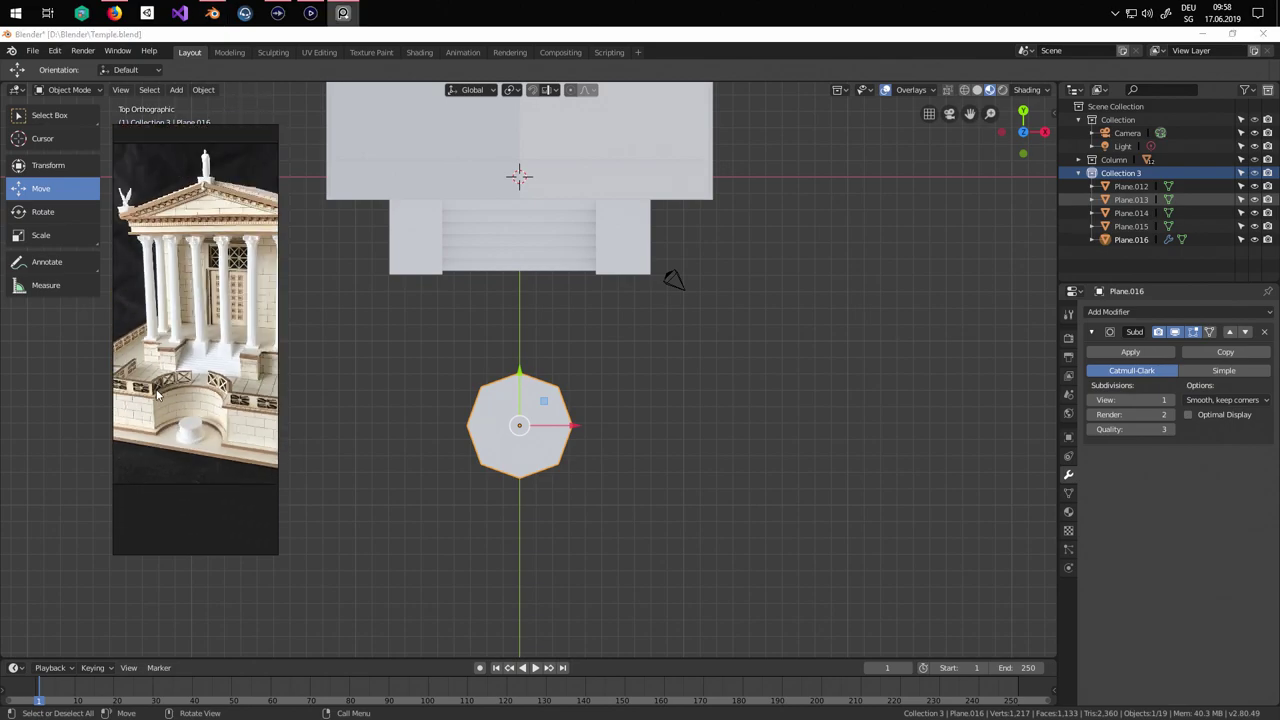
pyautogui.scroll(1, 458, 405)
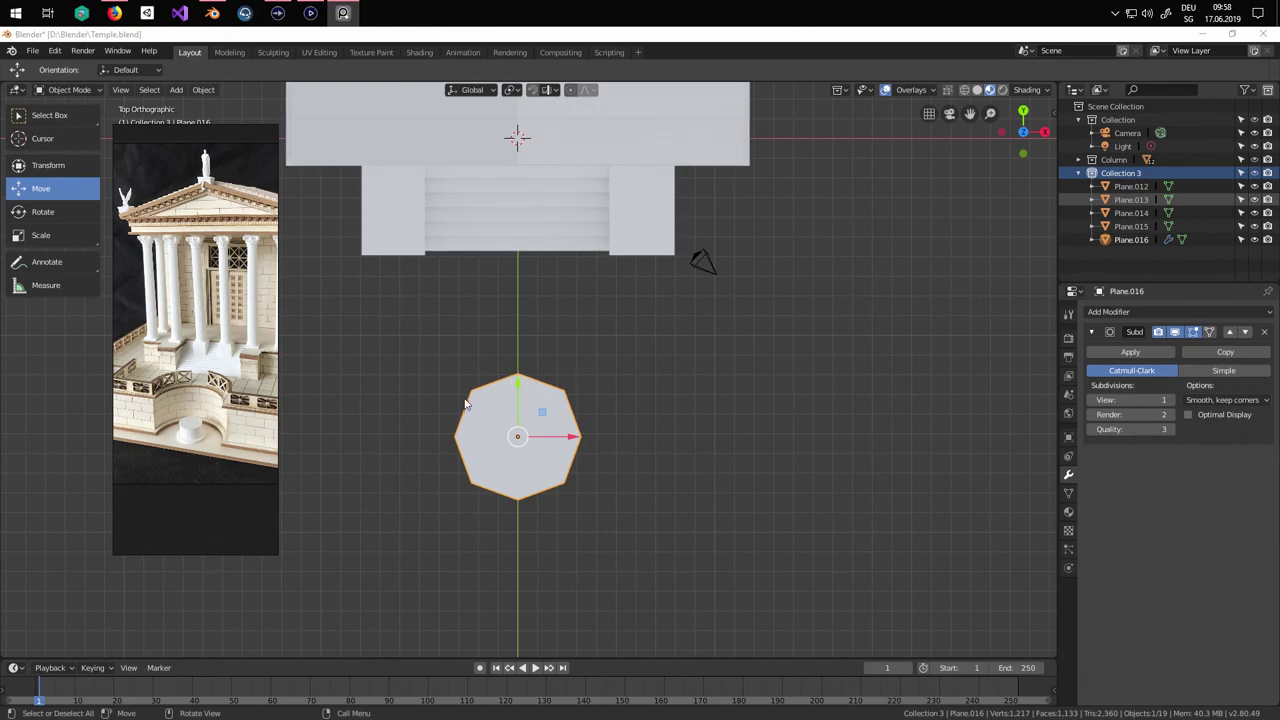
pyautogui.click(1132, 352)
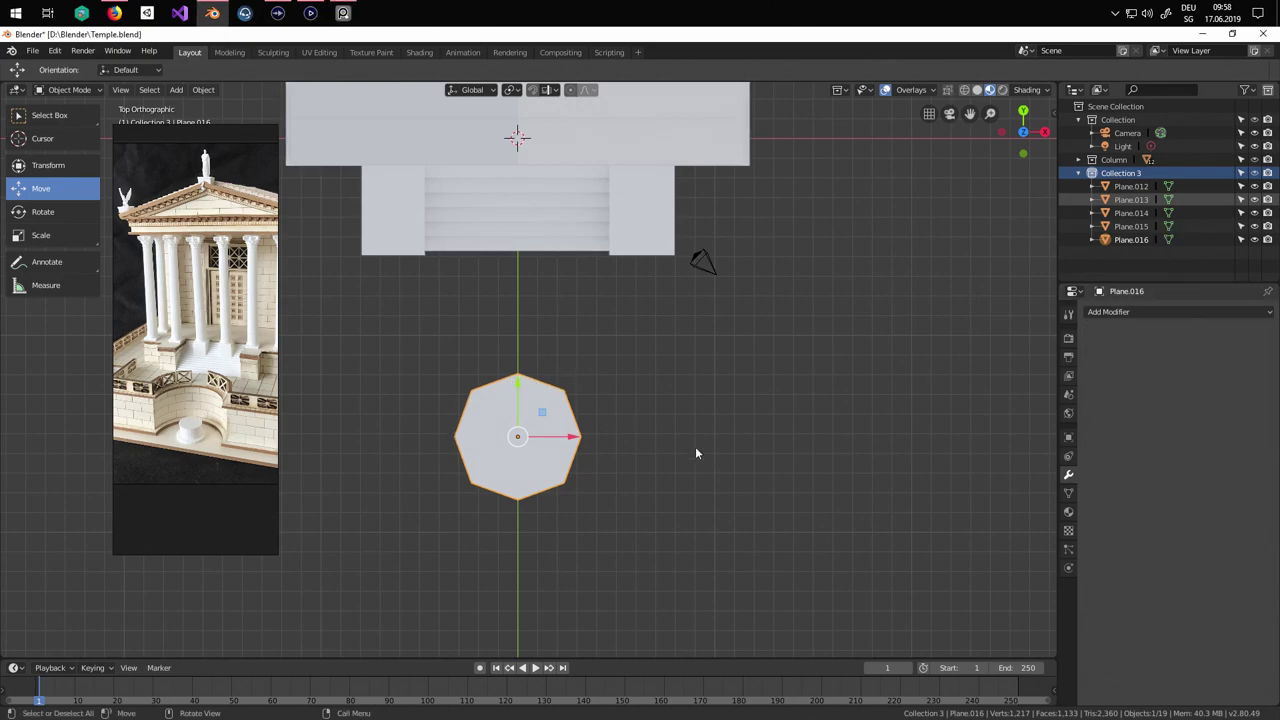
# Enter Edit Mode on the octagon and delete its two front faces, the ones facing away from the temple.
pyautogui.scroll(1, 695, 446)
pyautogui.scroll(1, 669, 452)
pyautogui.press('Tab')
pyautogui.keyDown('shift'); pyautogui.moveTo(713, 481); pyautogui.dragTo(762, 388, button='middle'); pyautogui.keyUp('shift')
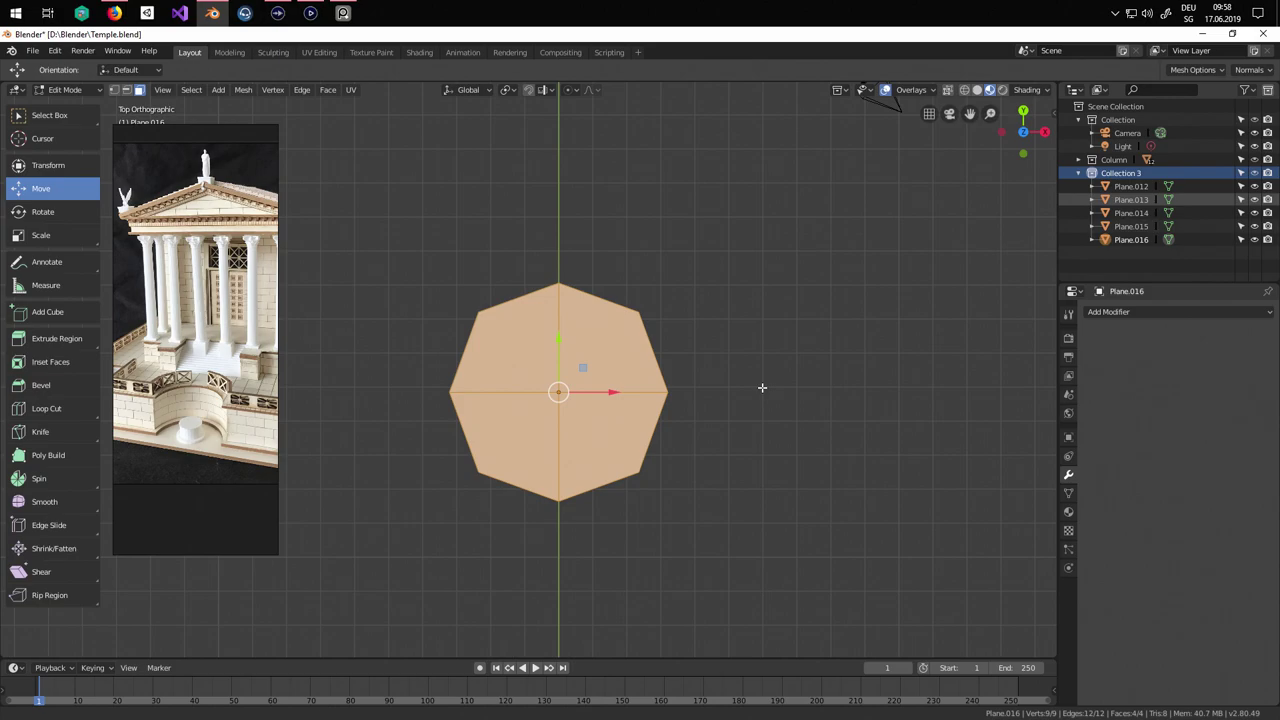
pyautogui.click(527, 440)
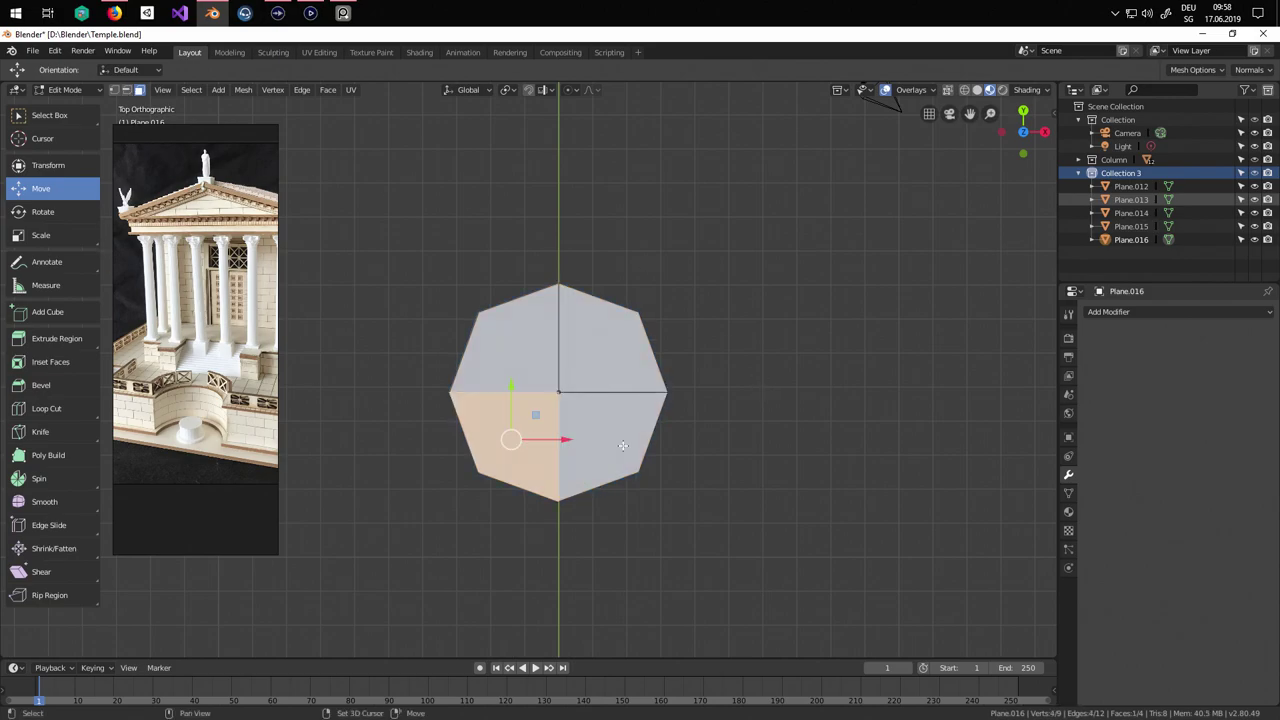
pyautogui.keyDown('shift'); pyautogui.click(622, 444); pyautogui.keyUp('shift')
pyautogui.press('x')
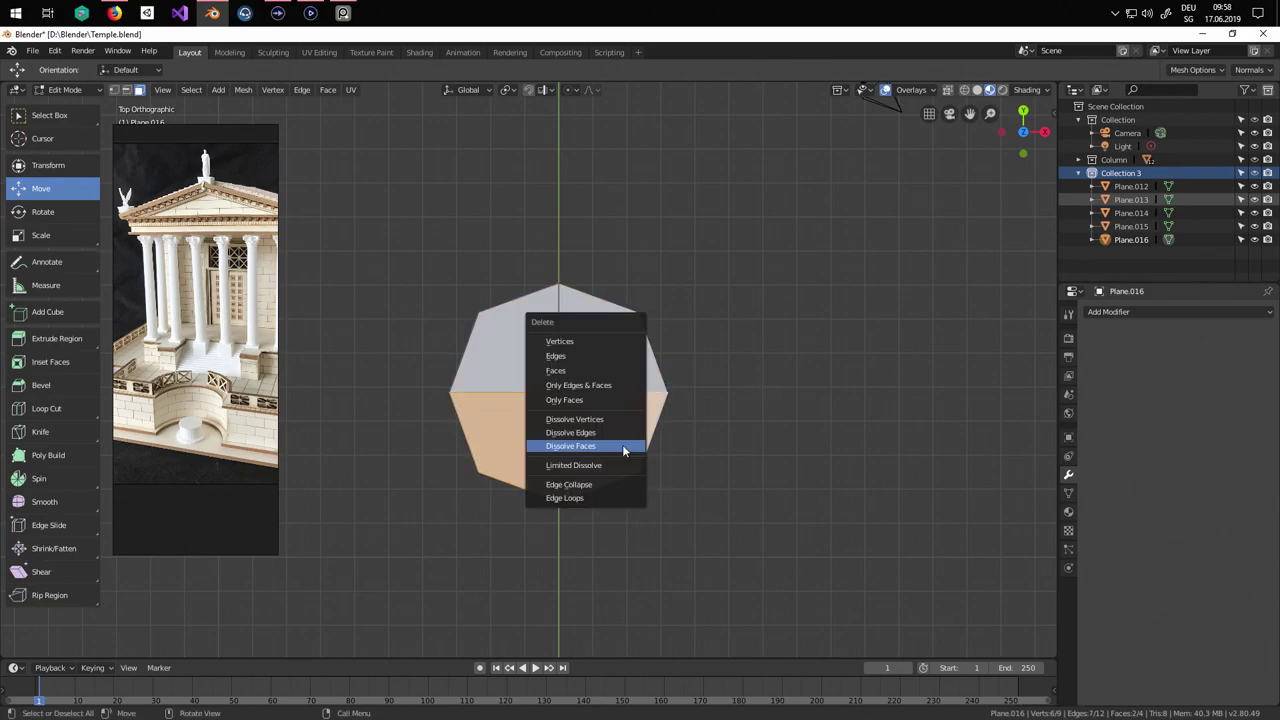
pyautogui.click(622, 446)
pyautogui.hotkey('ctrl', 'z')
pyautogui.press('x')
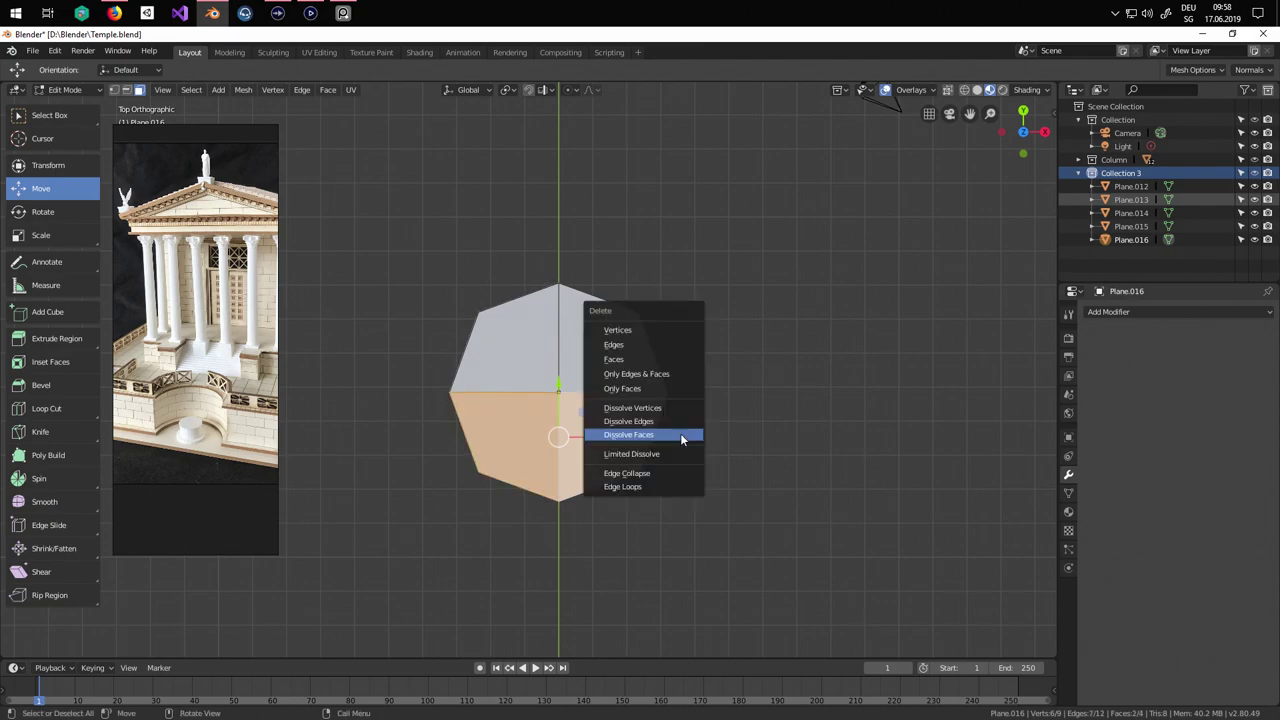
pyautogui.click(654, 361)
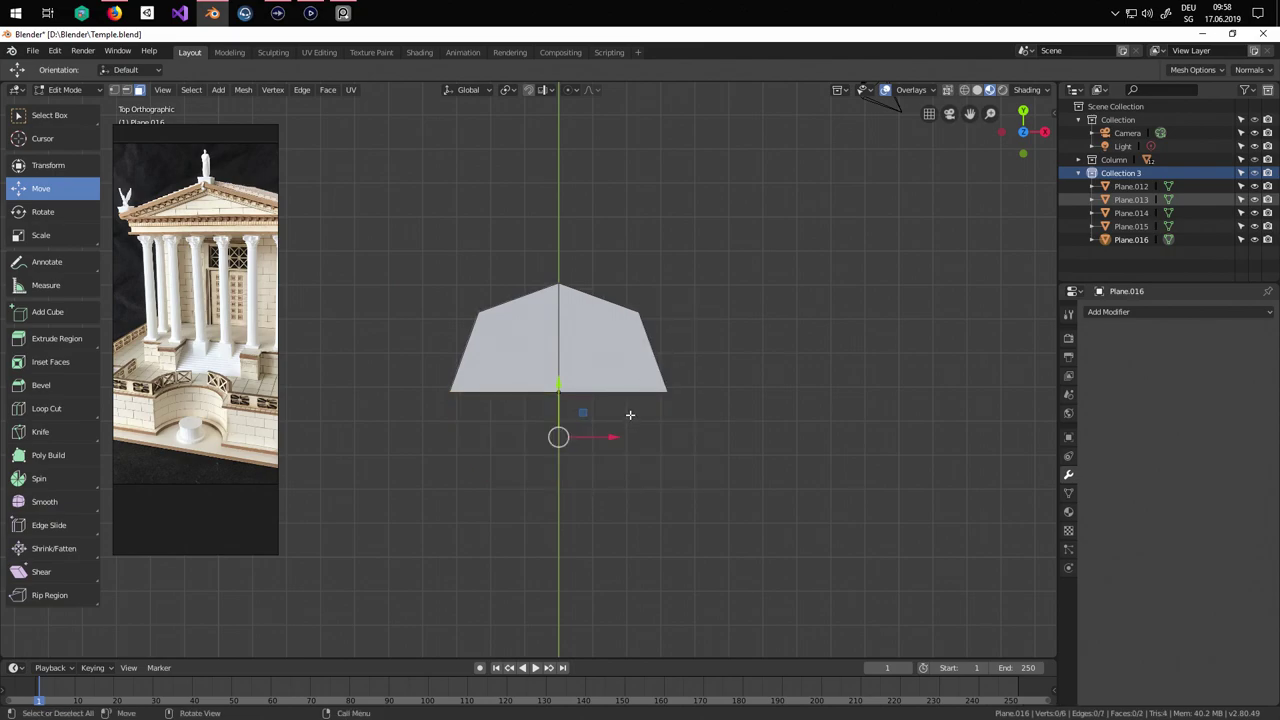
# Add a loop cut across the half octagon just inside its two temple-side edges, with a factor of about -0.863.
pyautogui.scroll(2, 634, 420)
pyautogui.keyDown('shift'); pyautogui.moveTo(664, 449); pyautogui.dragTo(661, 487, button='middle'); pyautogui.keyUp('shift')
pyautogui.press('a')
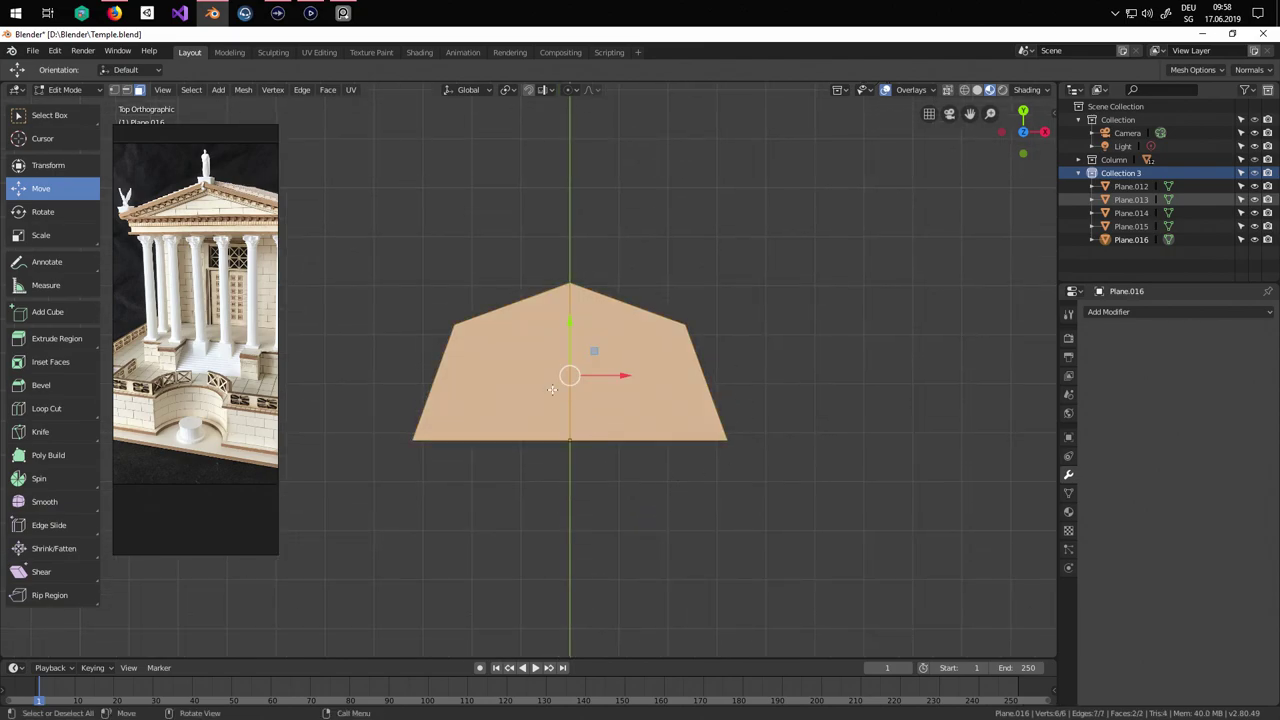
pyautogui.hotkey('ctrl', 'r')
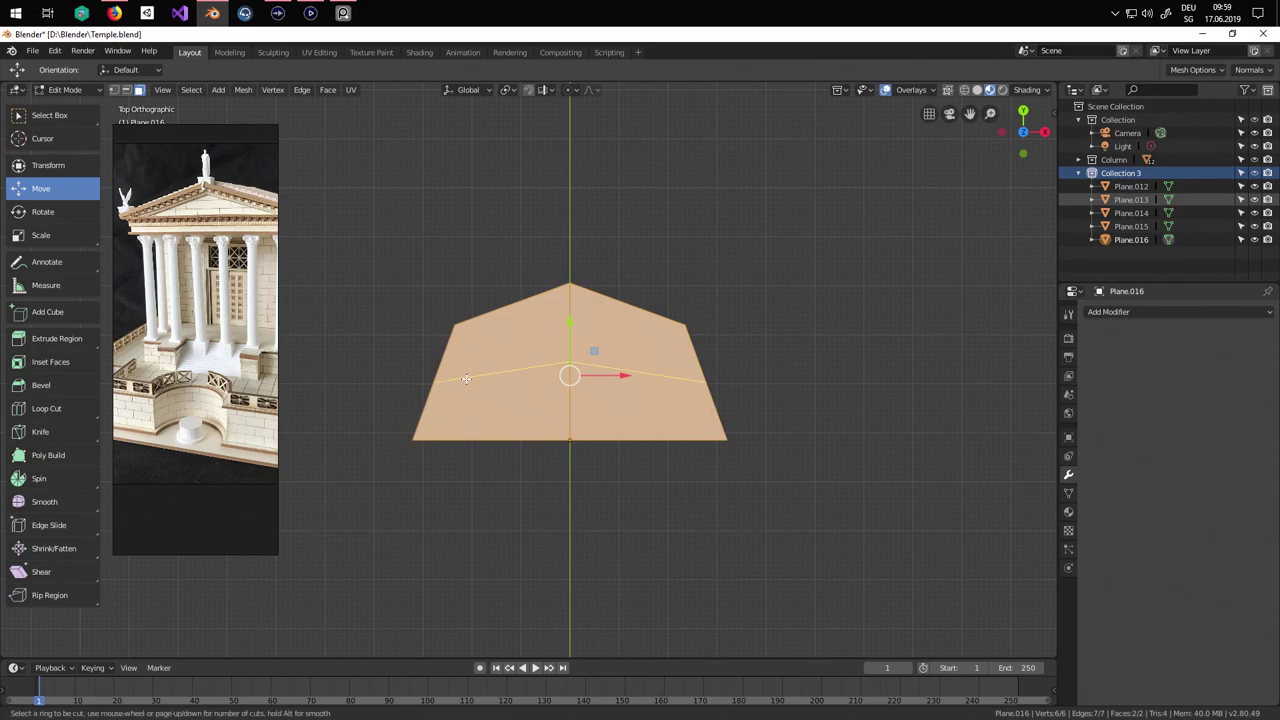
pyautogui.click(466, 379)
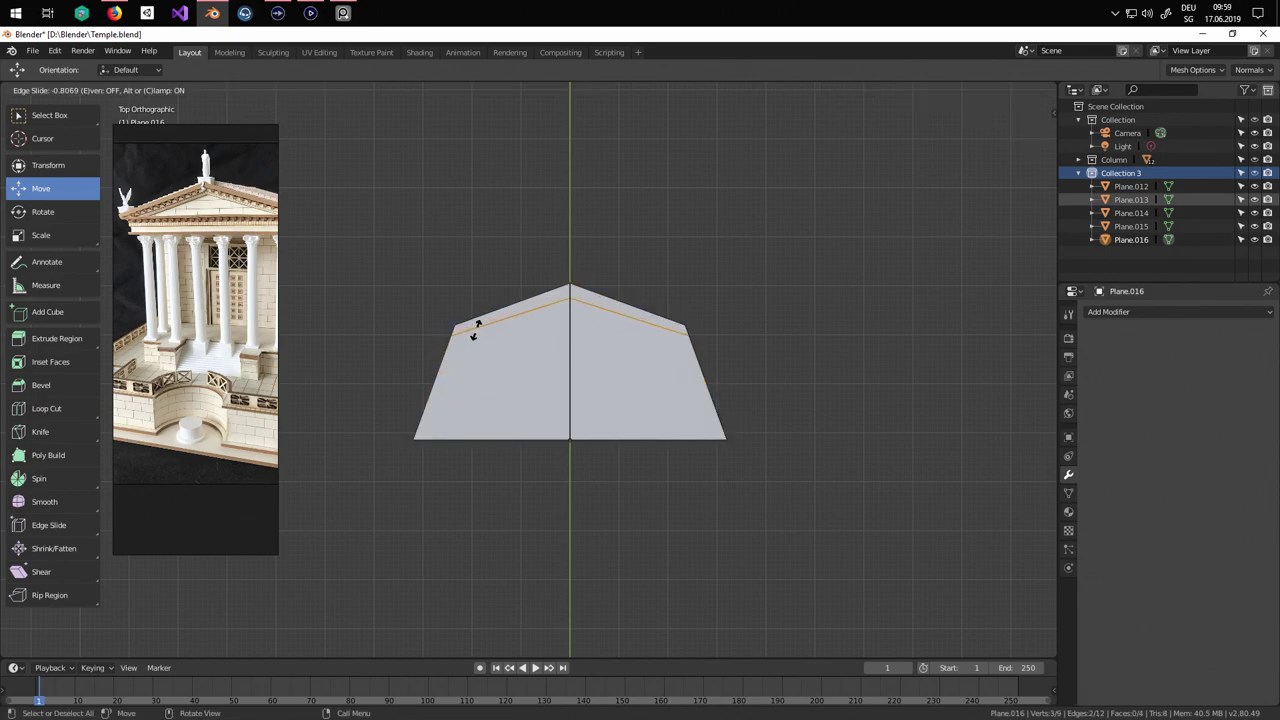
pyautogui.click(487, 331)
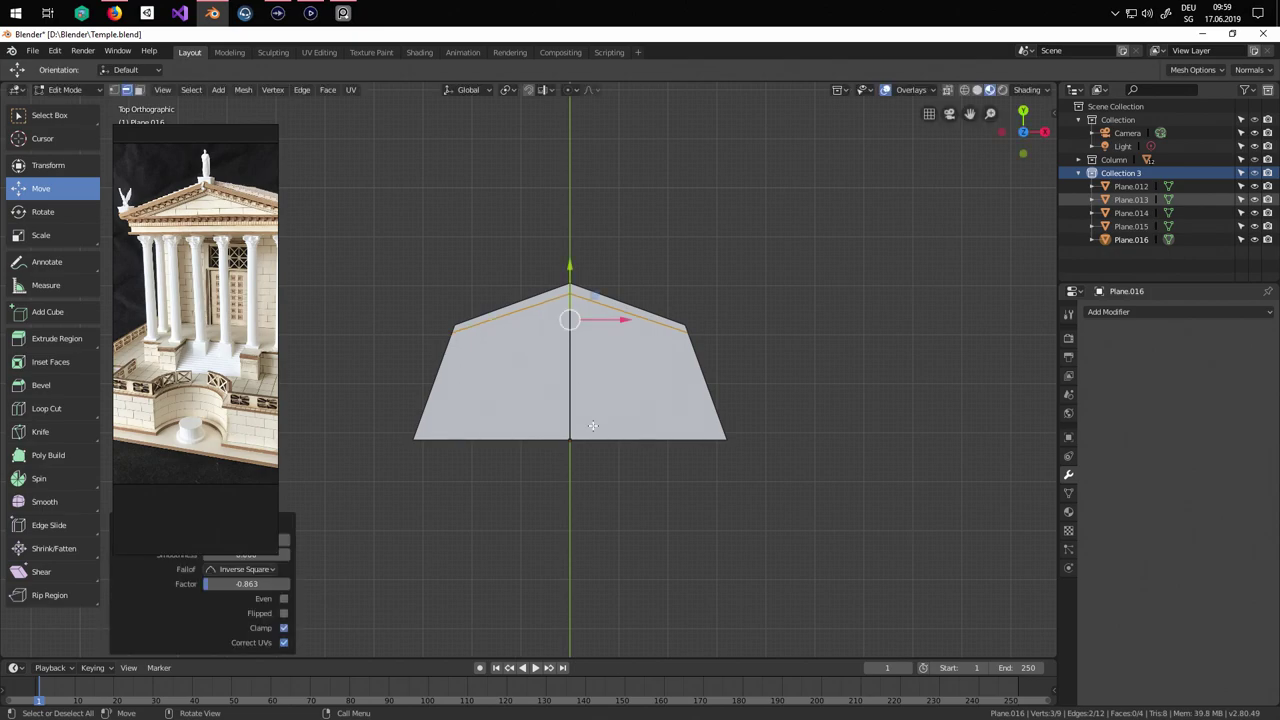
# Add loop cuts just inside the half octagon's left and right slanted edges, with factors of about 0.86 and -0.825.
pyautogui.press('g')
pyautogui.press('g')
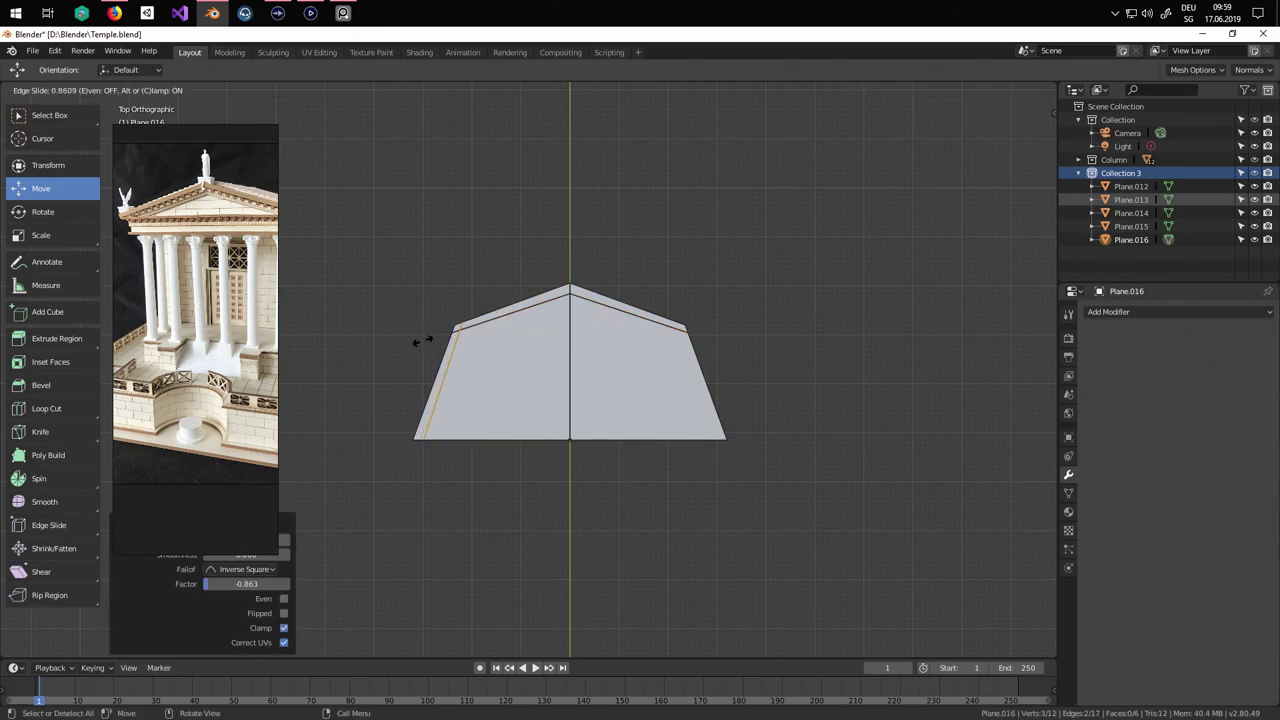
pyautogui.click(423, 341)
pyautogui.hotkey('ctrl', 'r')
pyautogui.click(660, 326)
pyautogui.click(712, 333)
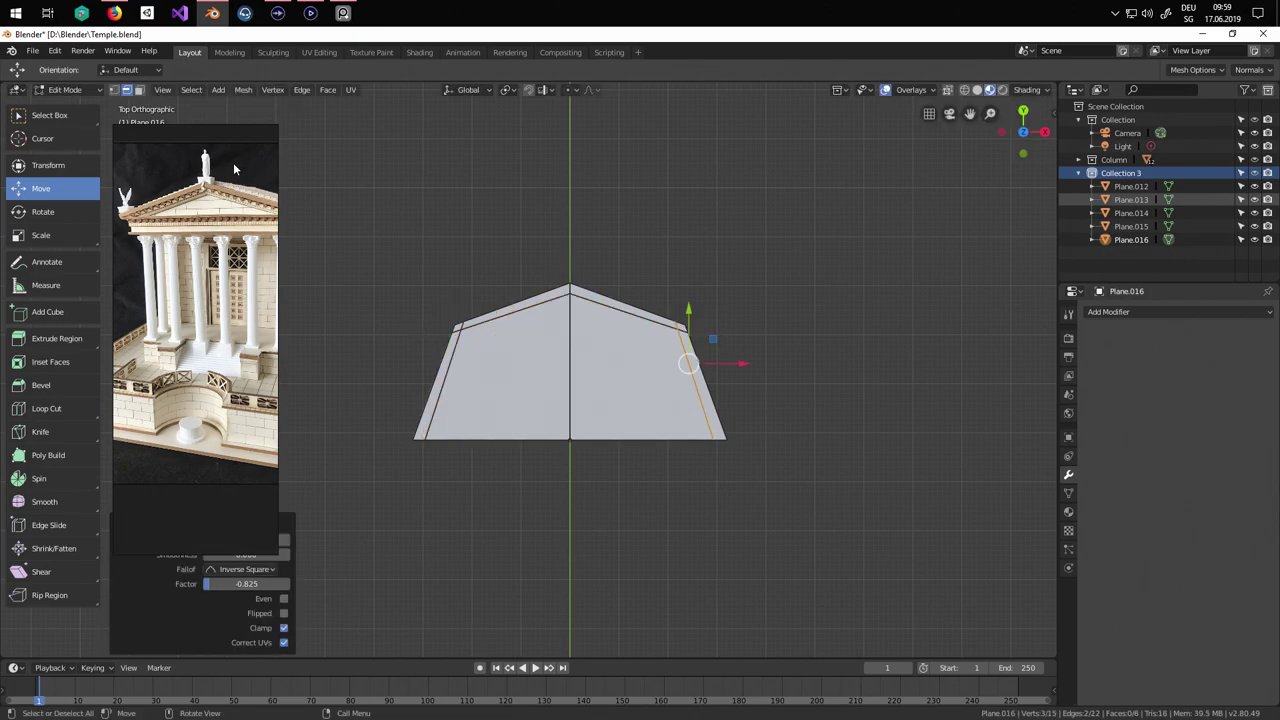
# Delete the two large inner faces of the half octagon so only its narrow border strip is left.
pyautogui.click(140, 92)
pyautogui.click(608, 383)
pyautogui.press('x')
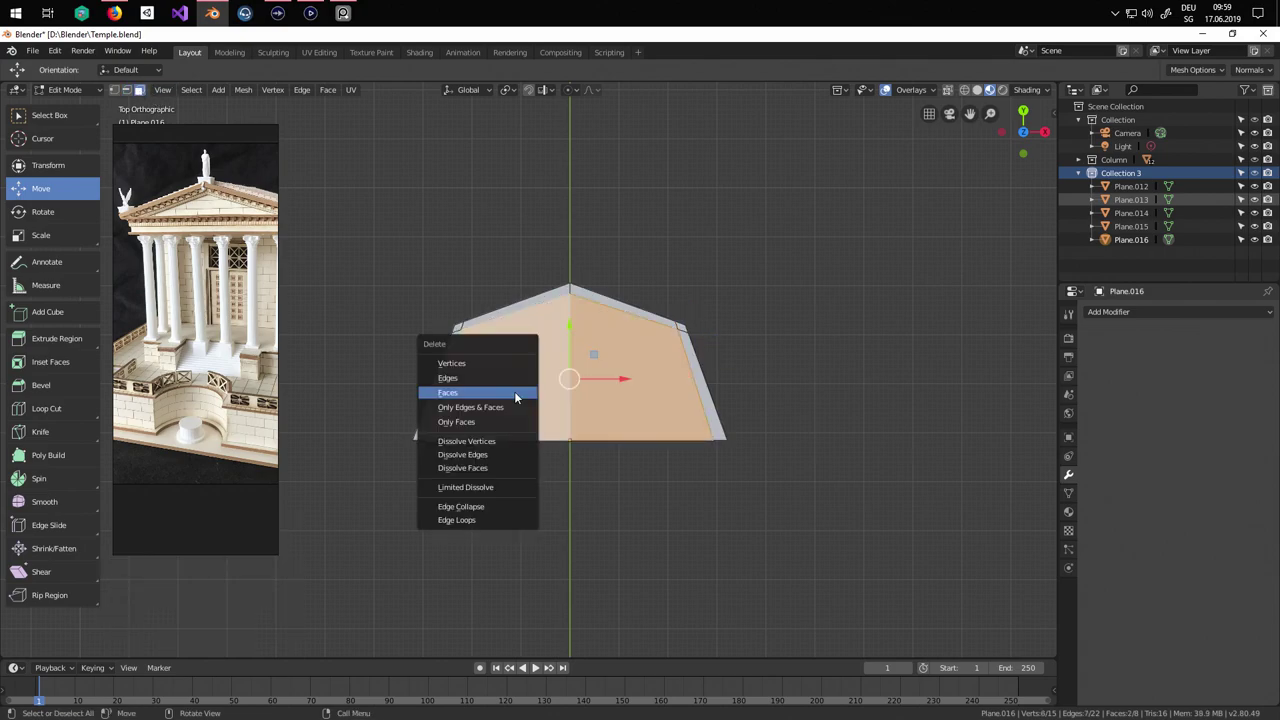
pyautogui.click(471, 393)
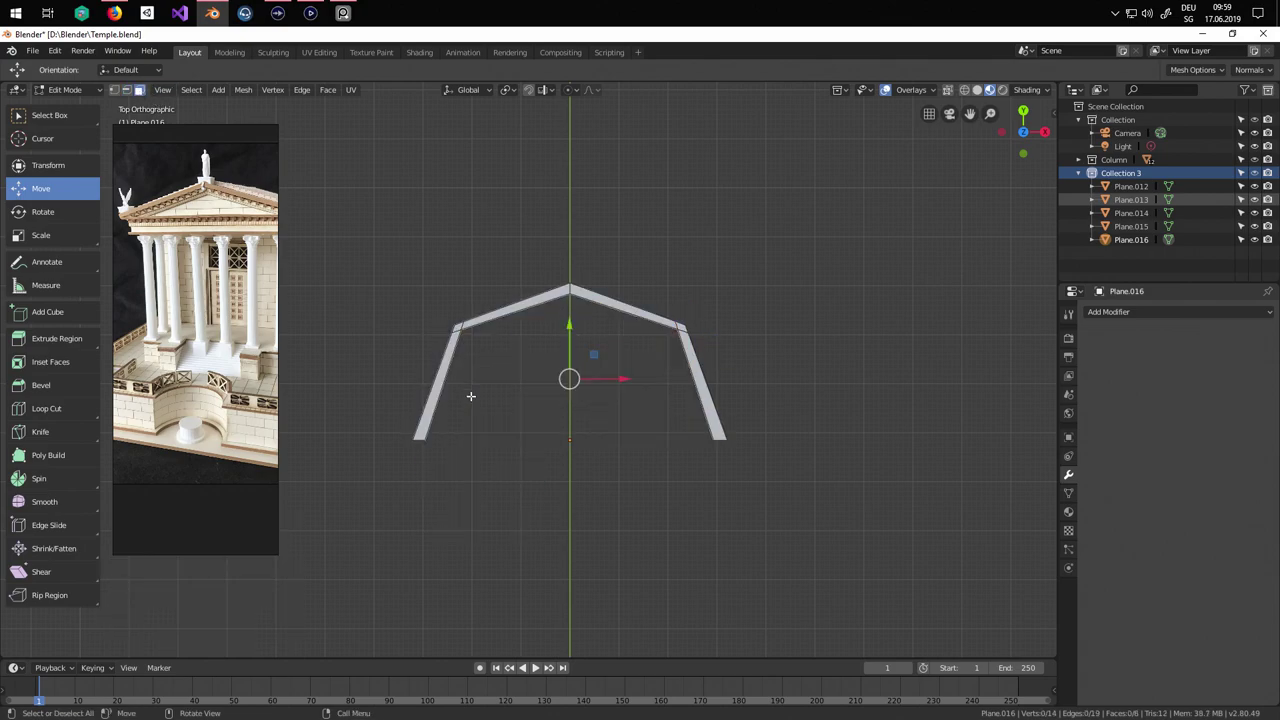
# Move the entire wall strip down 3.64 m along Z to the base of the temple stairs.
pyautogui.moveTo(471, 393); pyautogui.dragTo(651, 374, button='middle')
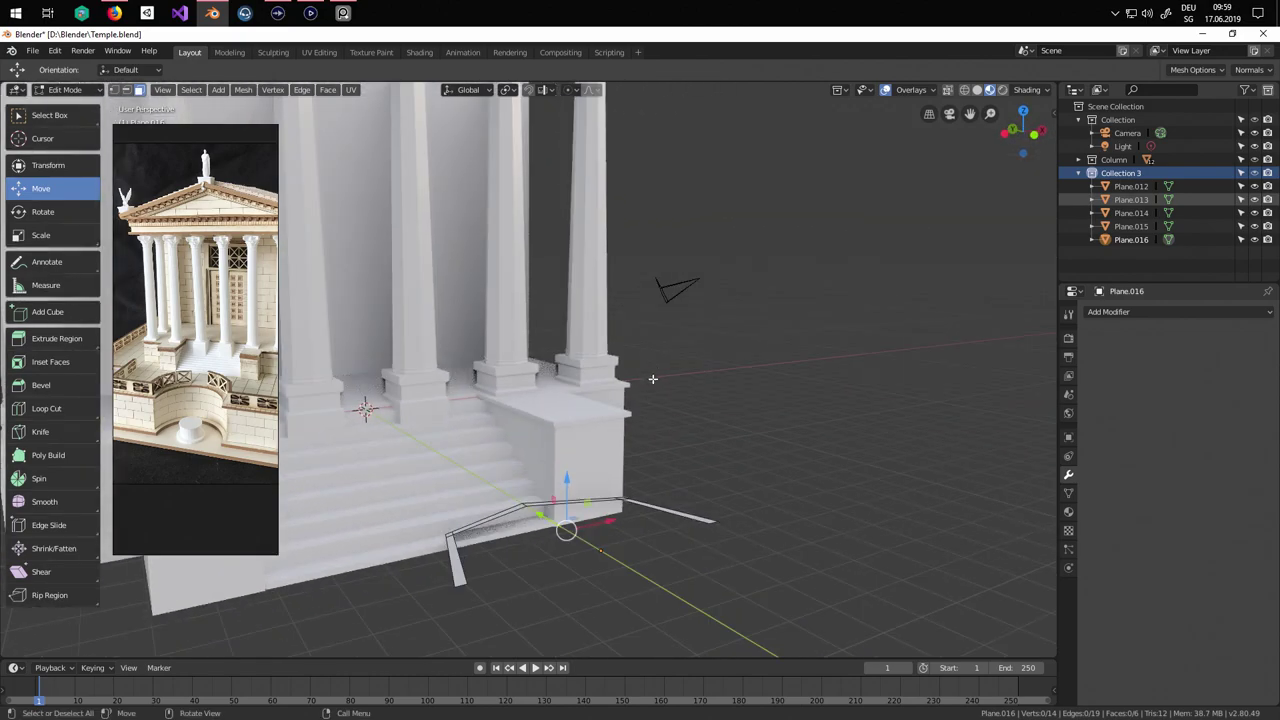
pyautogui.press('a')
pyautogui.press('KP_1')
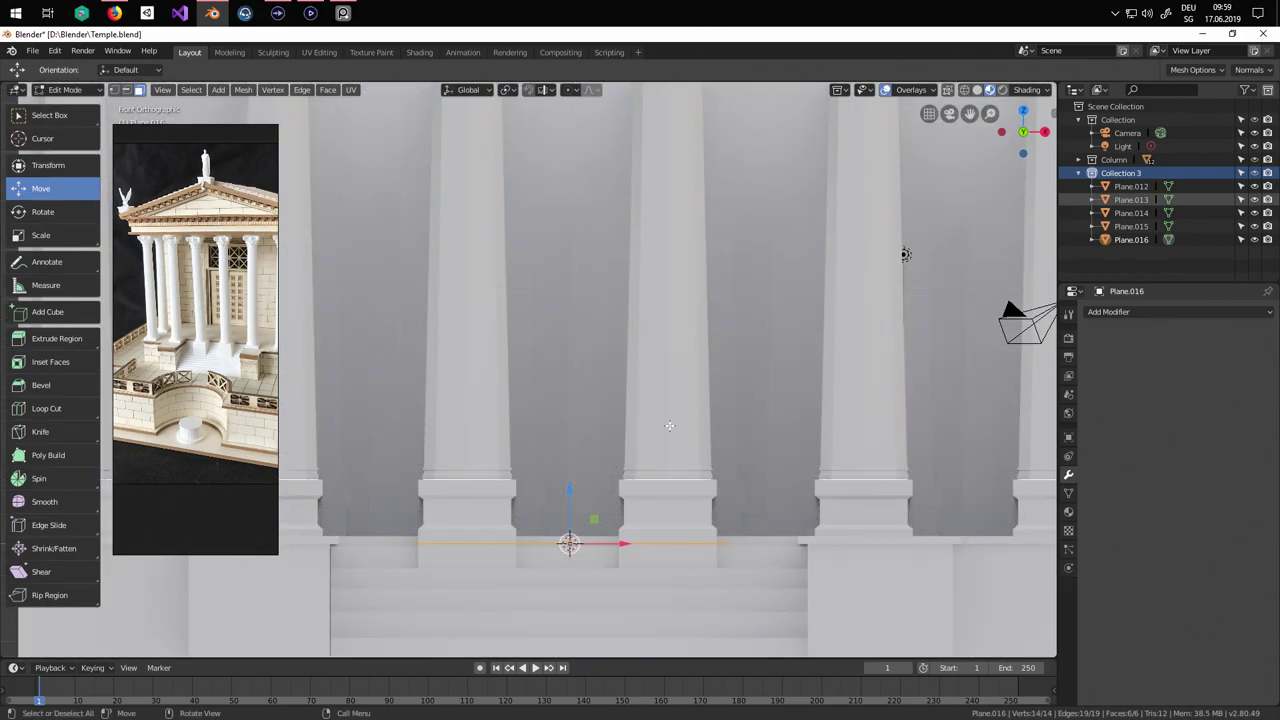
pyautogui.press('KP_5')
pyautogui.moveTo(548, 360); pyautogui.dragTo(548, 359)
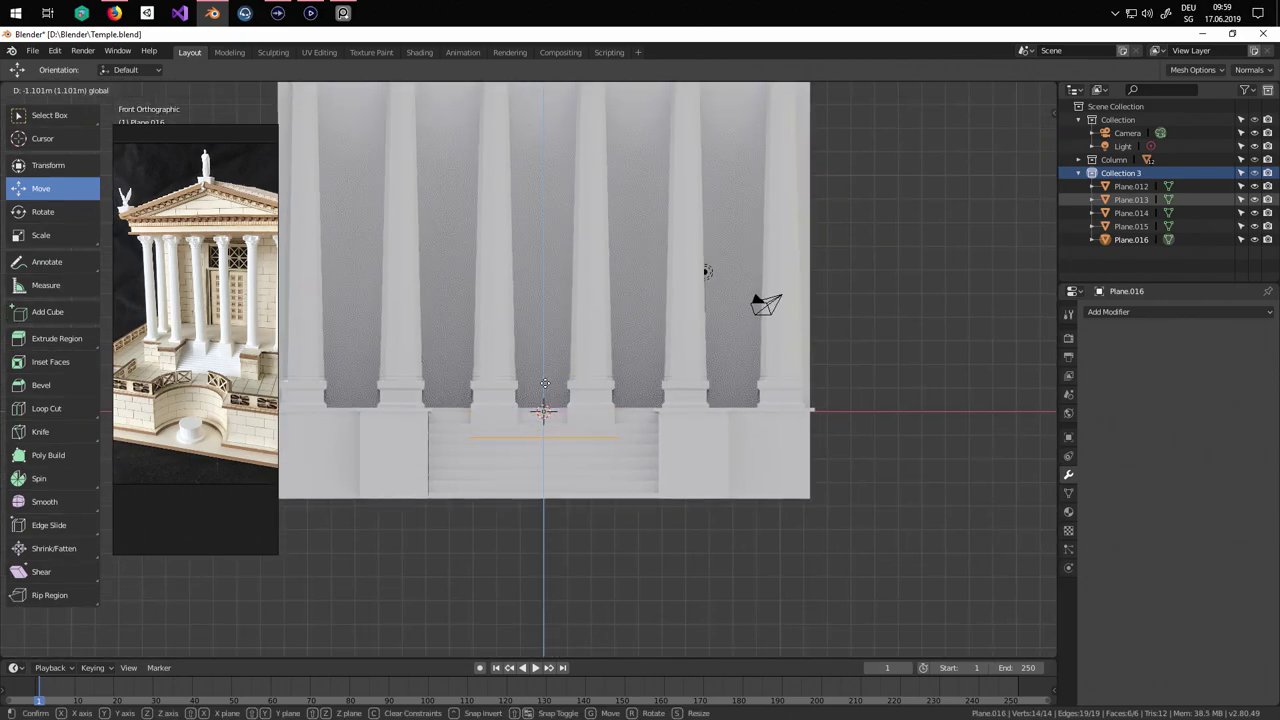
pyautogui.moveTo(539, 433); pyautogui.dragTo(539, 442)
# Scale the whole wall strip up uniformly by about 1.294 and check its size against the stairs from the front and from above.
pyautogui.moveTo(607, 444); pyautogui.dragTo(619, 488, button='middle')
pyautogui.press('s')
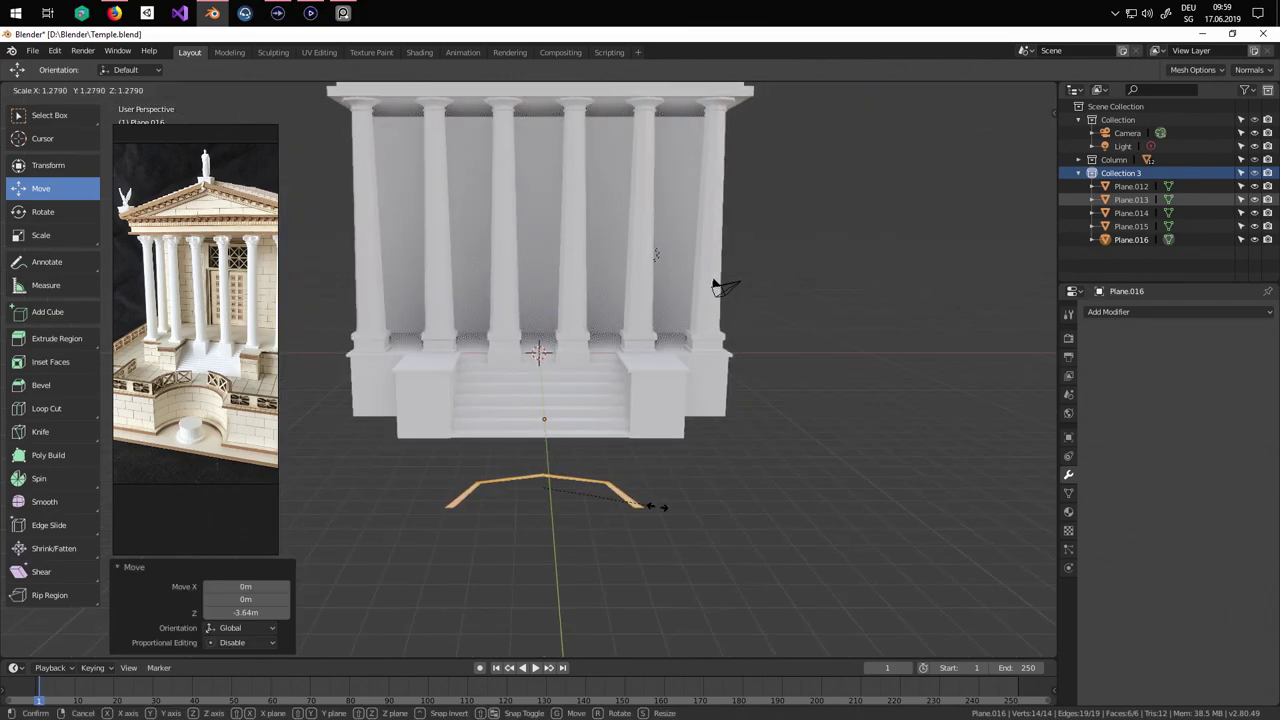
pyautogui.click(658, 507)
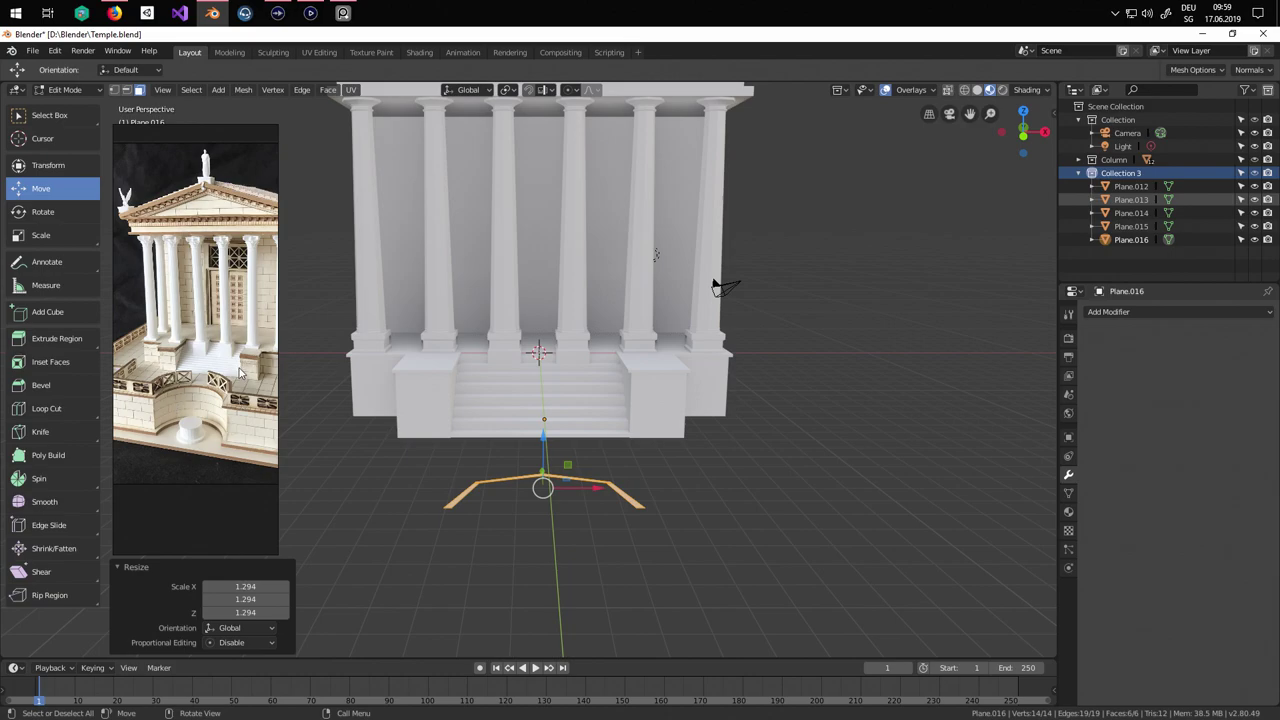
pyautogui.press('KP_1')
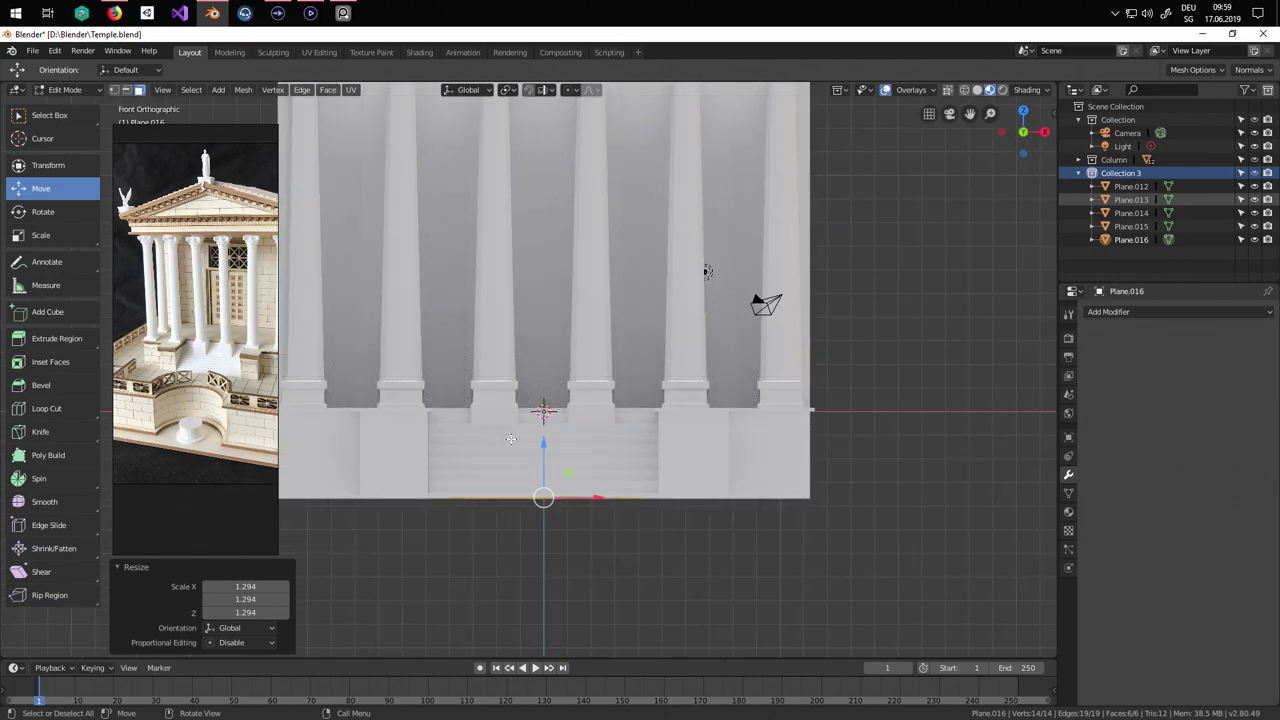
pyautogui.press('KP_7')
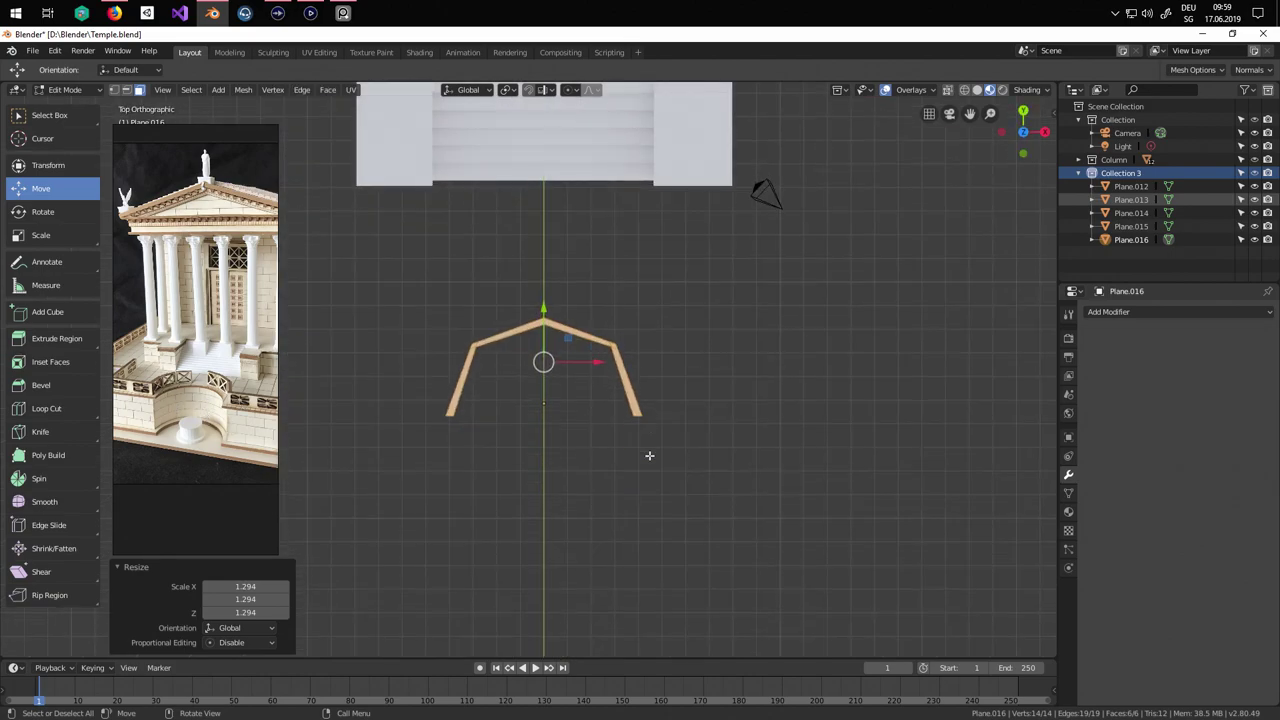
pyautogui.scroll(2, 649, 455)
pyautogui.press('Tab')
pyautogui.scroll(-1, 650, 434)
pyautogui.press('Tab')
pyautogui.scroll(1, 603, 358)
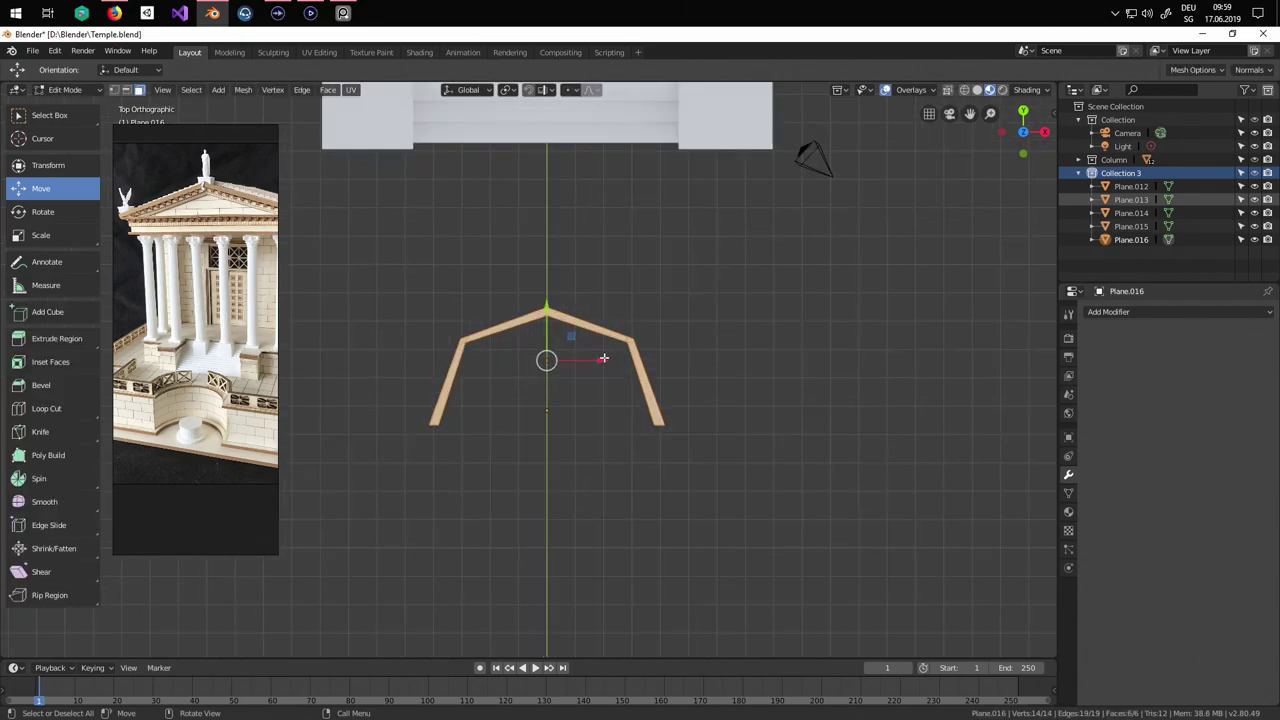
# Delete the faces of the wall strip on the left side of the Y axis, keeping only the right half.
pyautogui.click(116, 91)
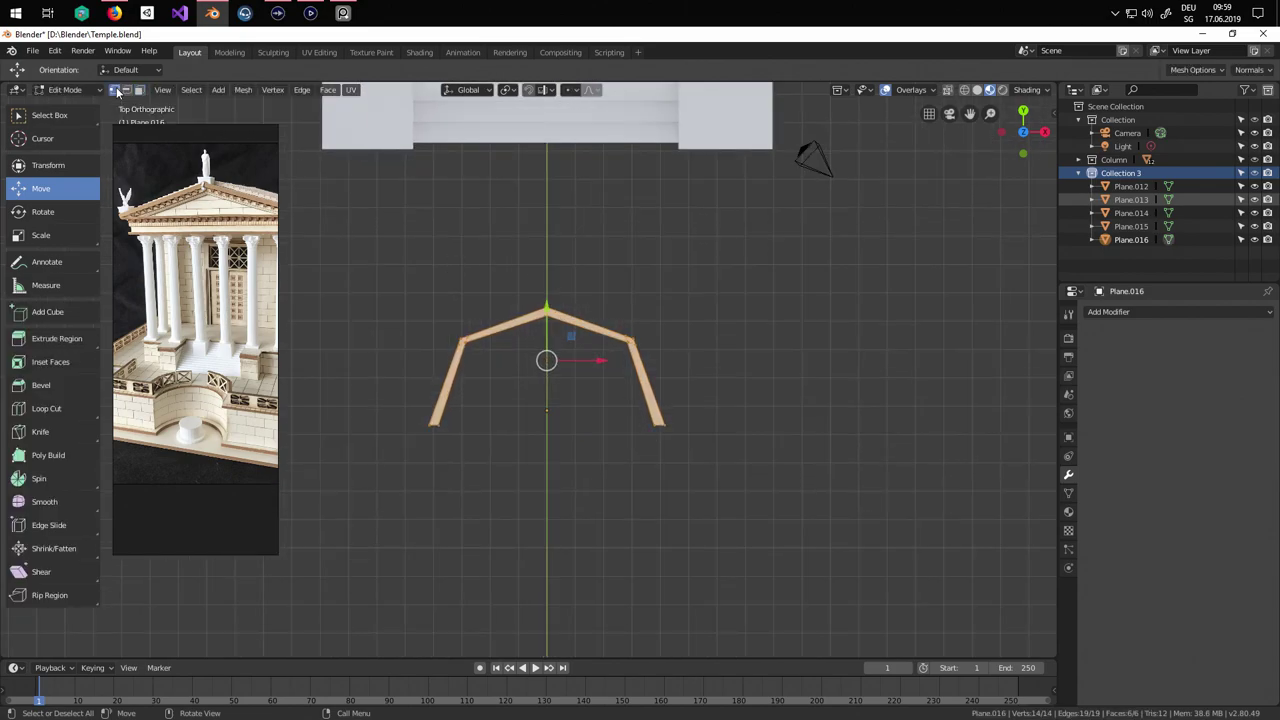
pyautogui.click(665, 423)
pyautogui.scroll(-1, 650, 420)
pyautogui.scroll(3, 620, 386)
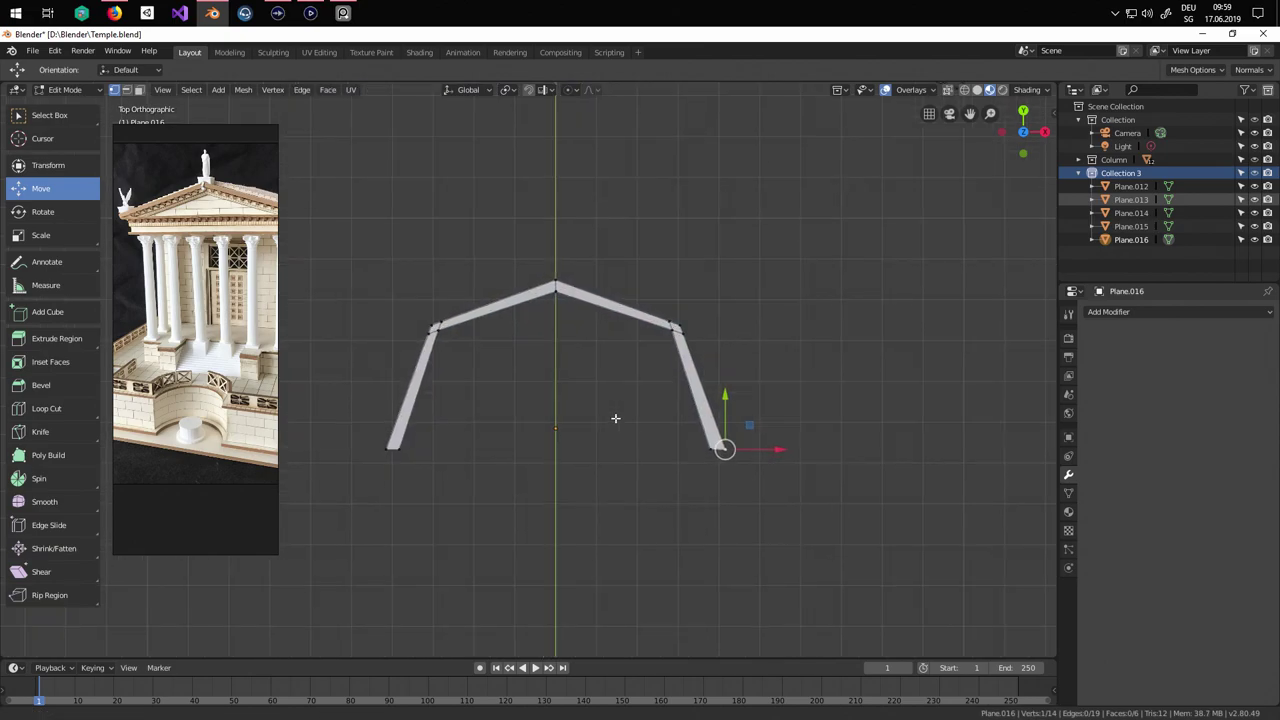
pyautogui.click(499, 308)
pyautogui.press('c')
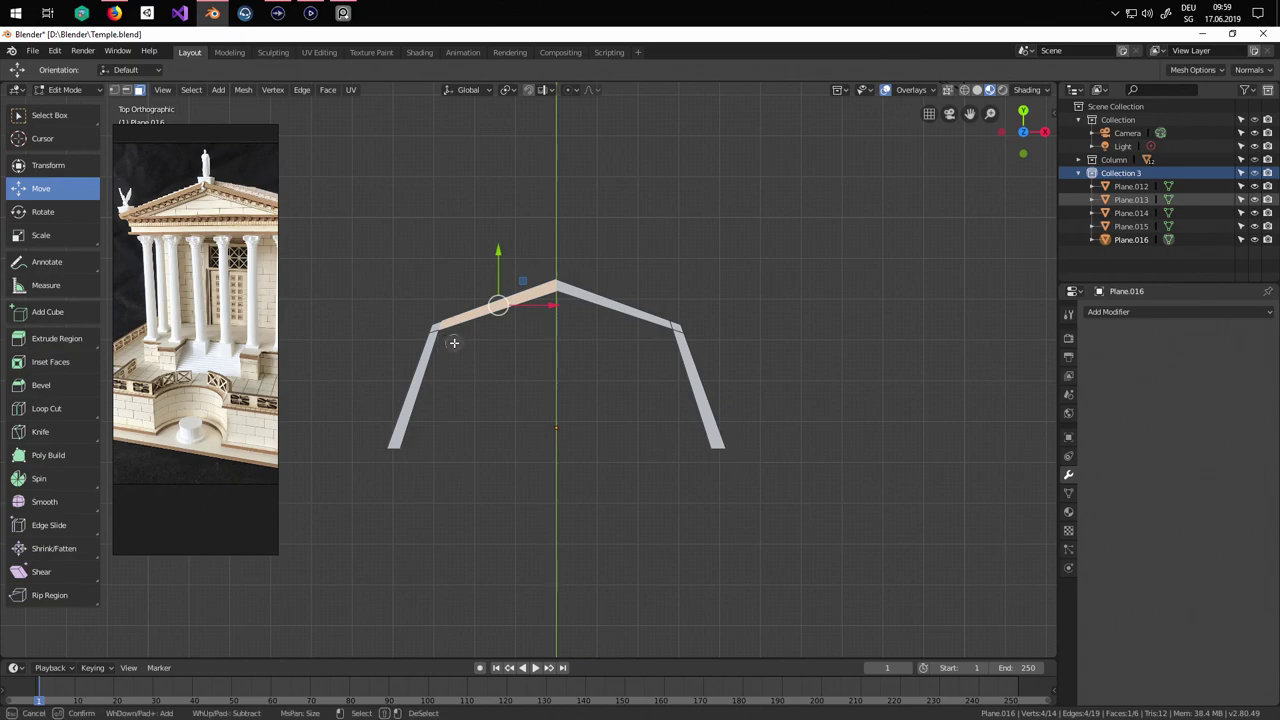
pyautogui.click(436, 350)
pyautogui.press('Escape')
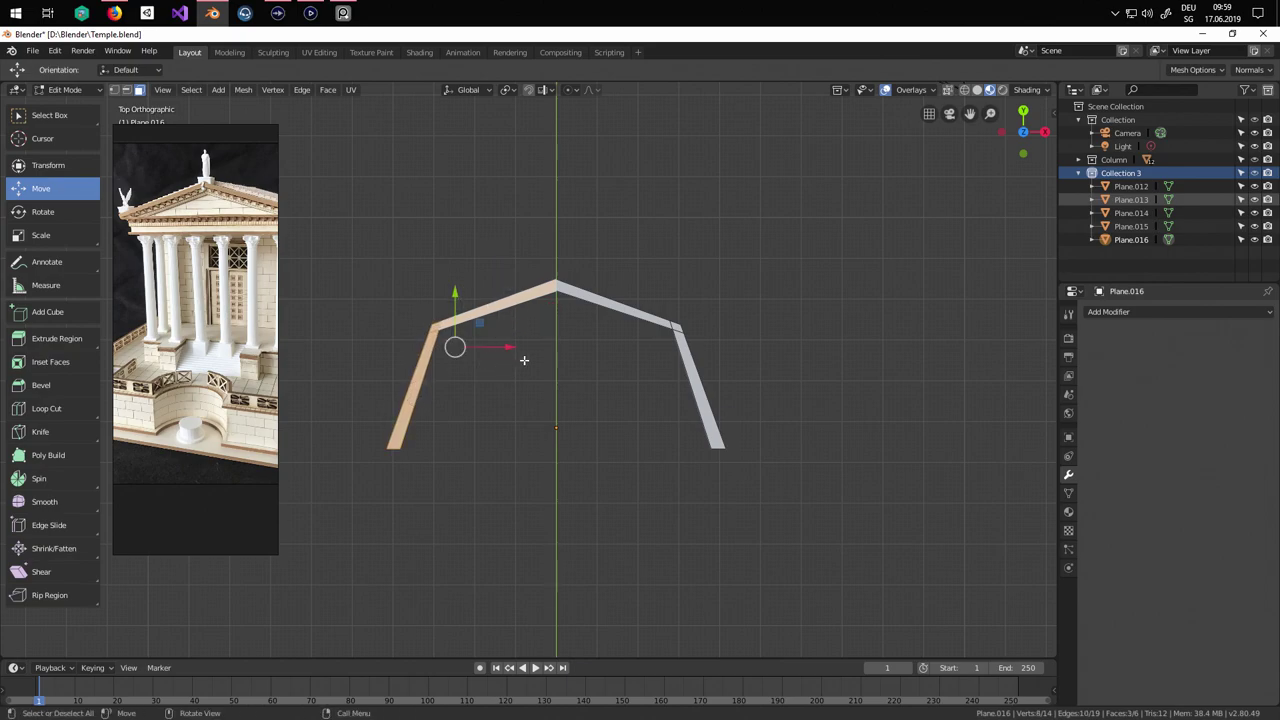
pyautogui.press('x')
pyautogui.click(524, 360)
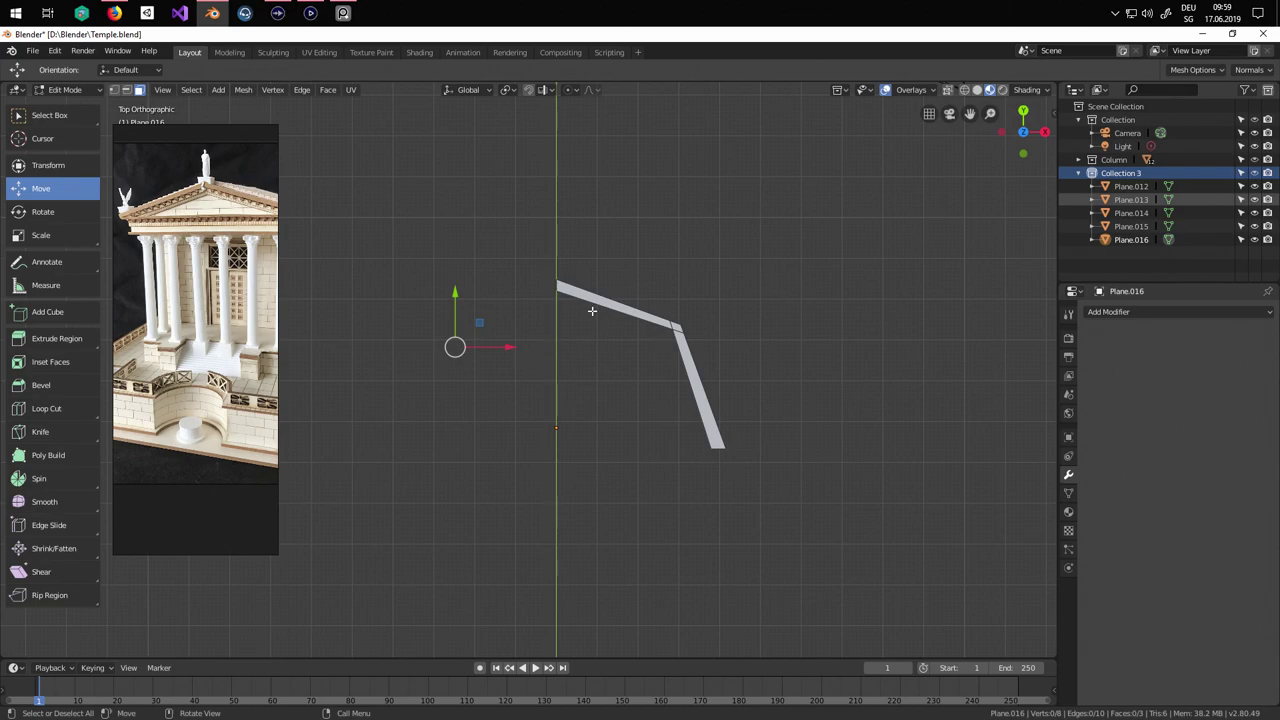
# Add a Mirror modifier on the X axis to the remaining half of the wall strip.
pyautogui.press('a')
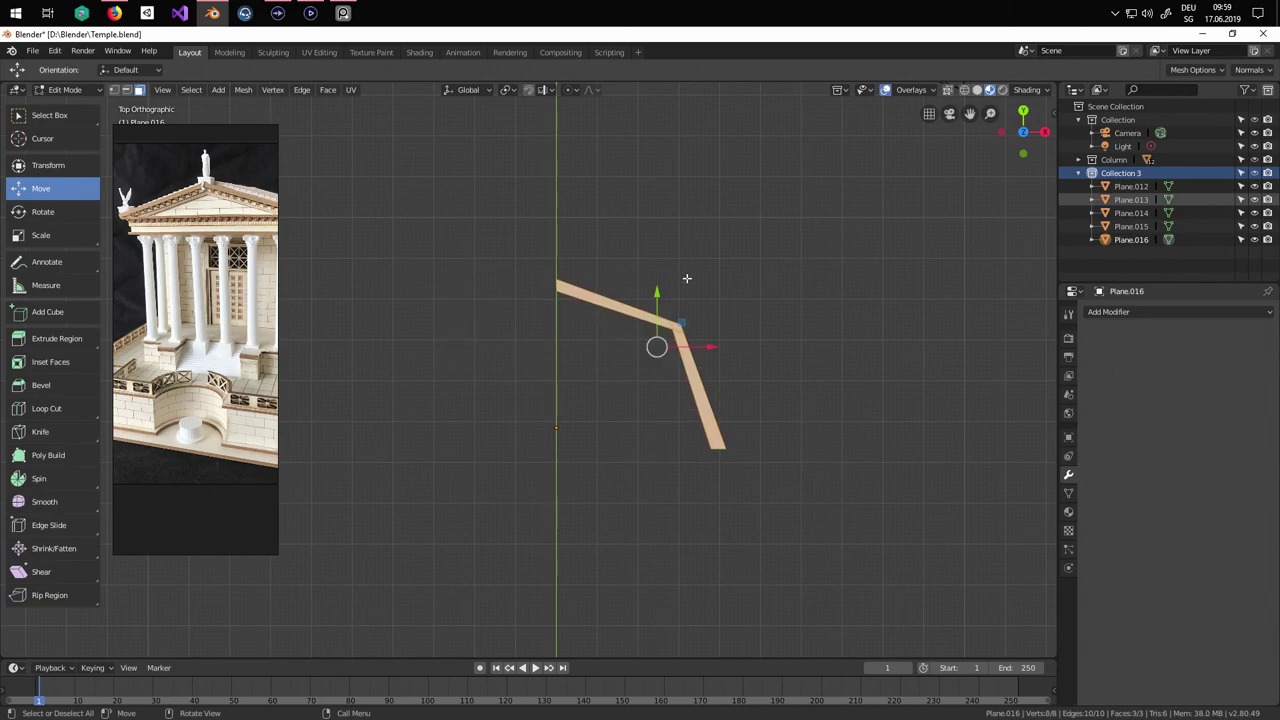
pyautogui.click(1180, 312)
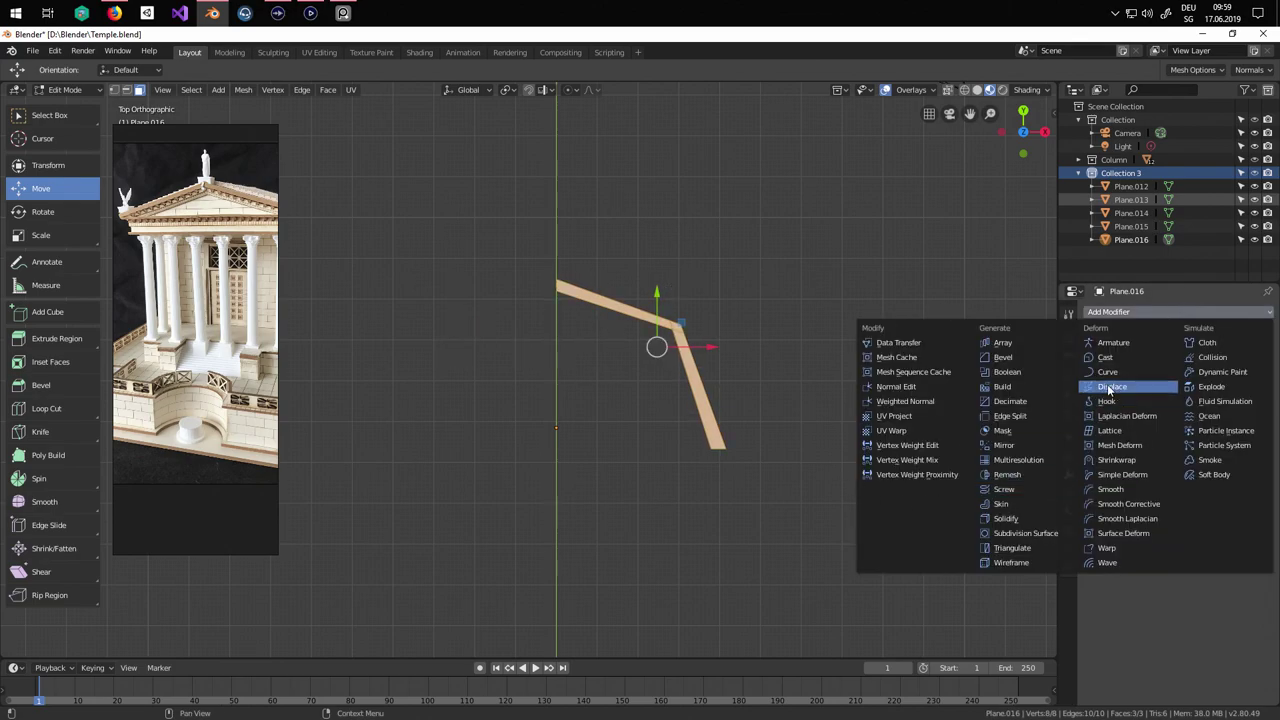
pyautogui.click(1022, 444)
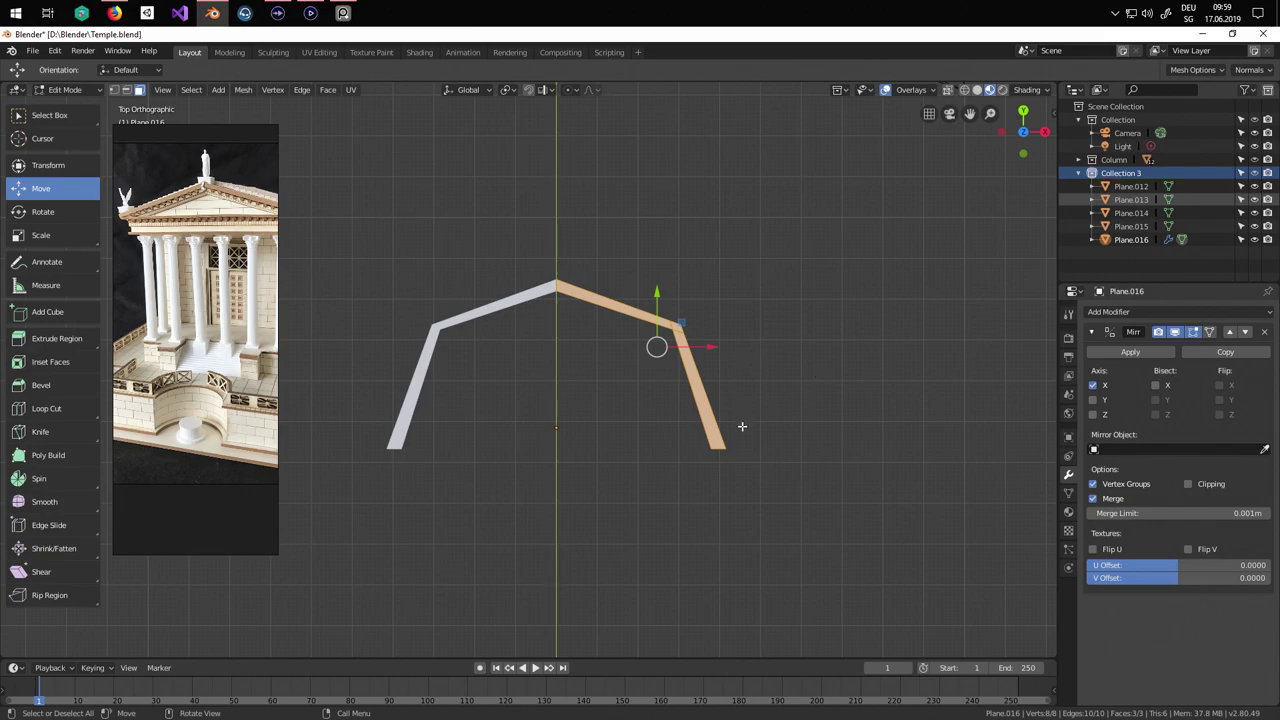
pyautogui.click(765, 401)
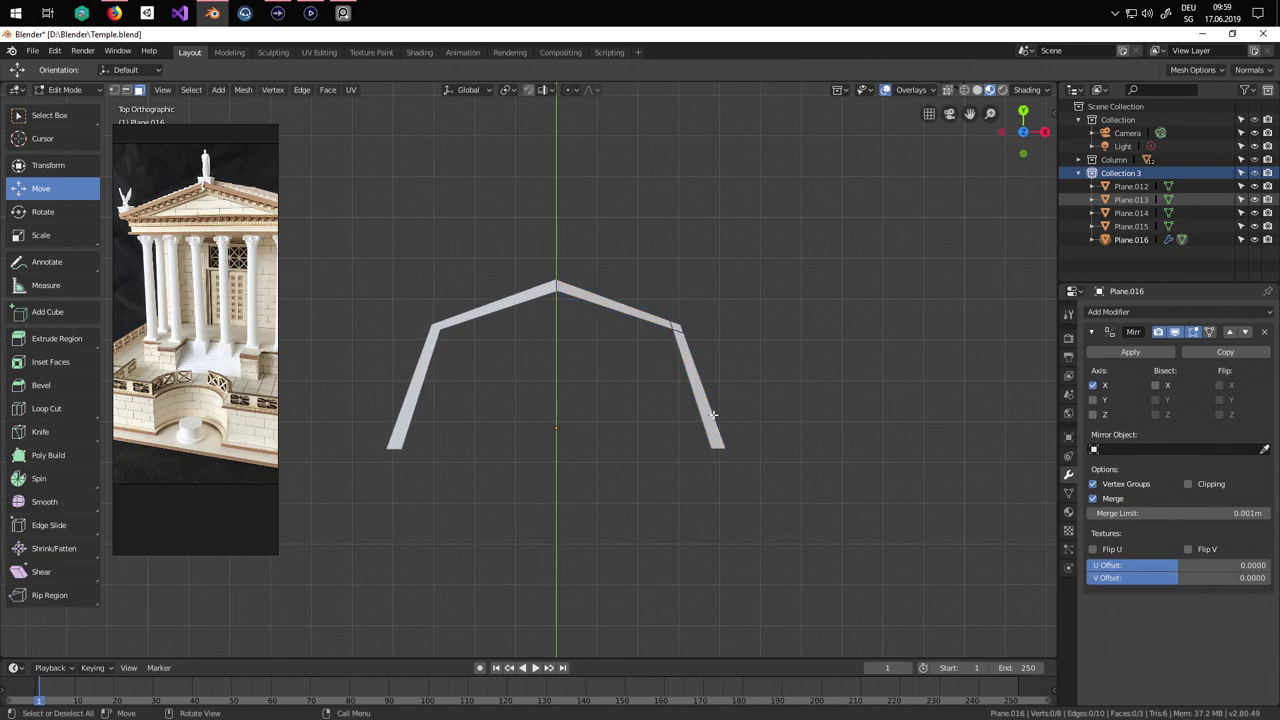
# Test the mirroring by moving the strip's right corner vertex outward along X, and undo the move.
pyautogui.click(121, 92)
pyautogui.click(677, 326)
pyautogui.press('g')
pyautogui.press('x')
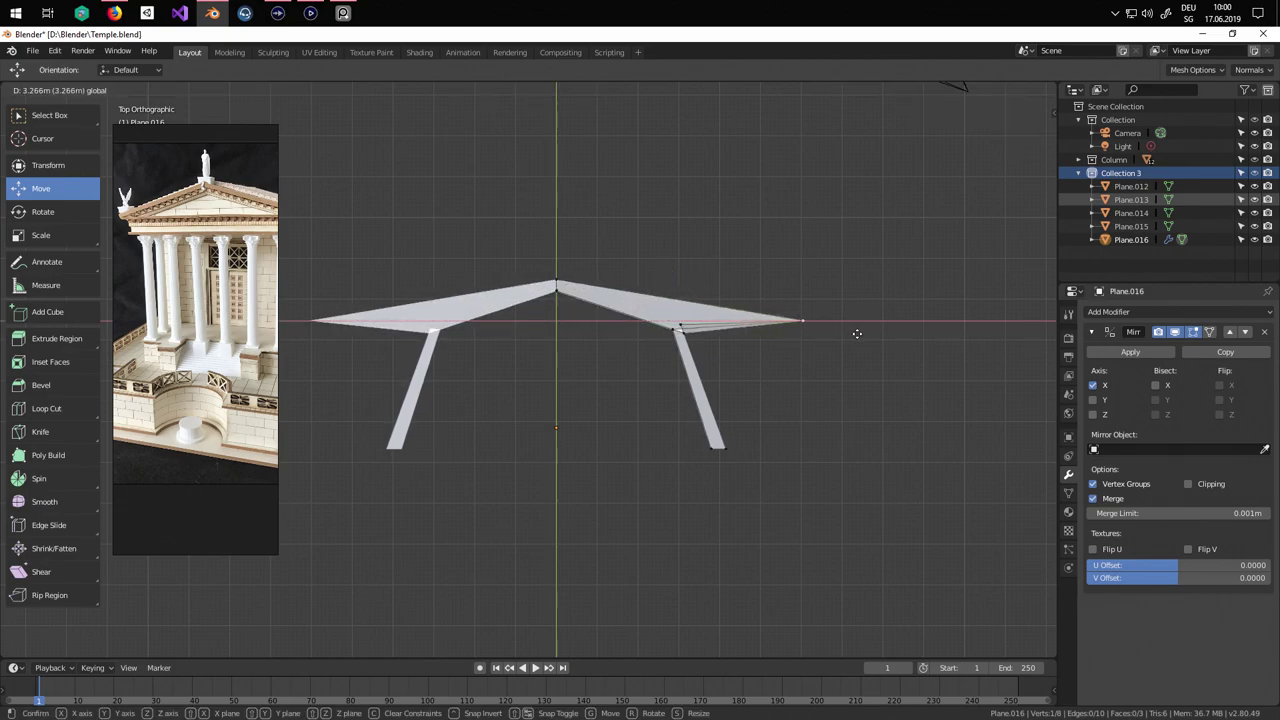
pyautogui.click(756, 326)
pyautogui.hotkey('ctrl', 'z')
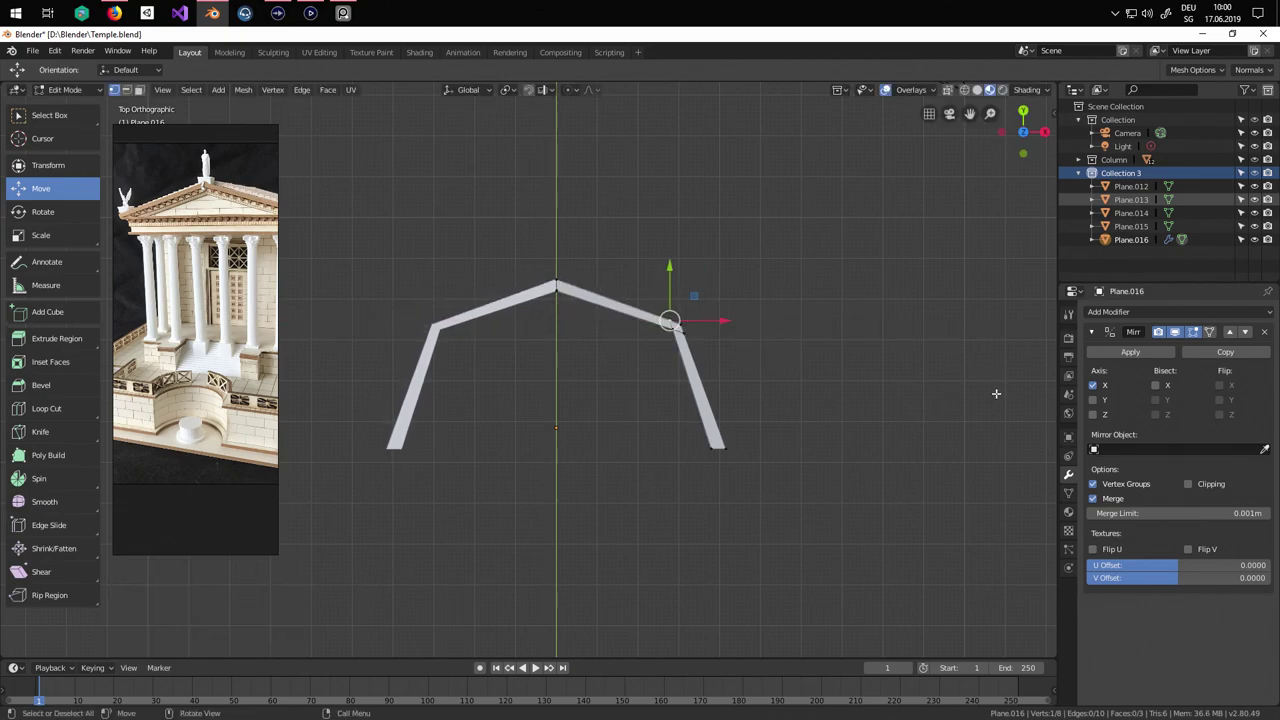
# Try the Mirror modifier's Y and Z axes, and return it to mirroring on X only.
pyautogui.click(1092, 385)
pyautogui.click(1092, 399)
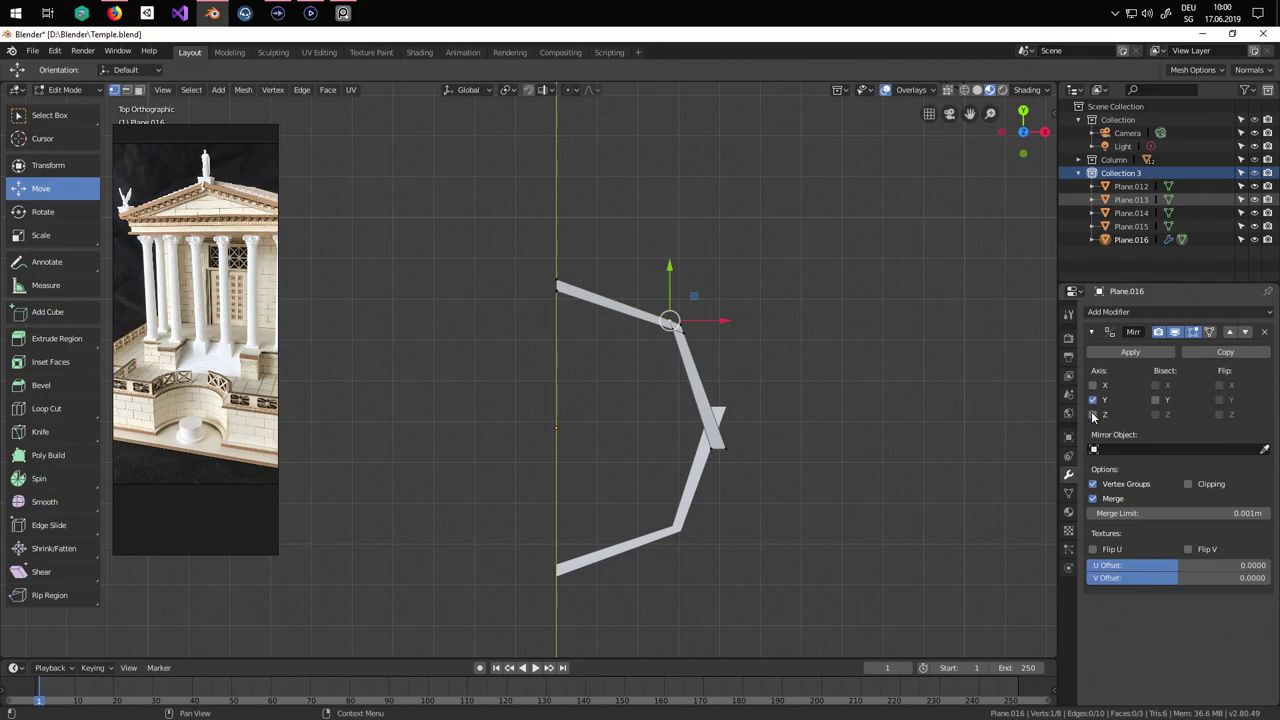
pyautogui.click(1093, 414)
pyautogui.click(1093, 385)
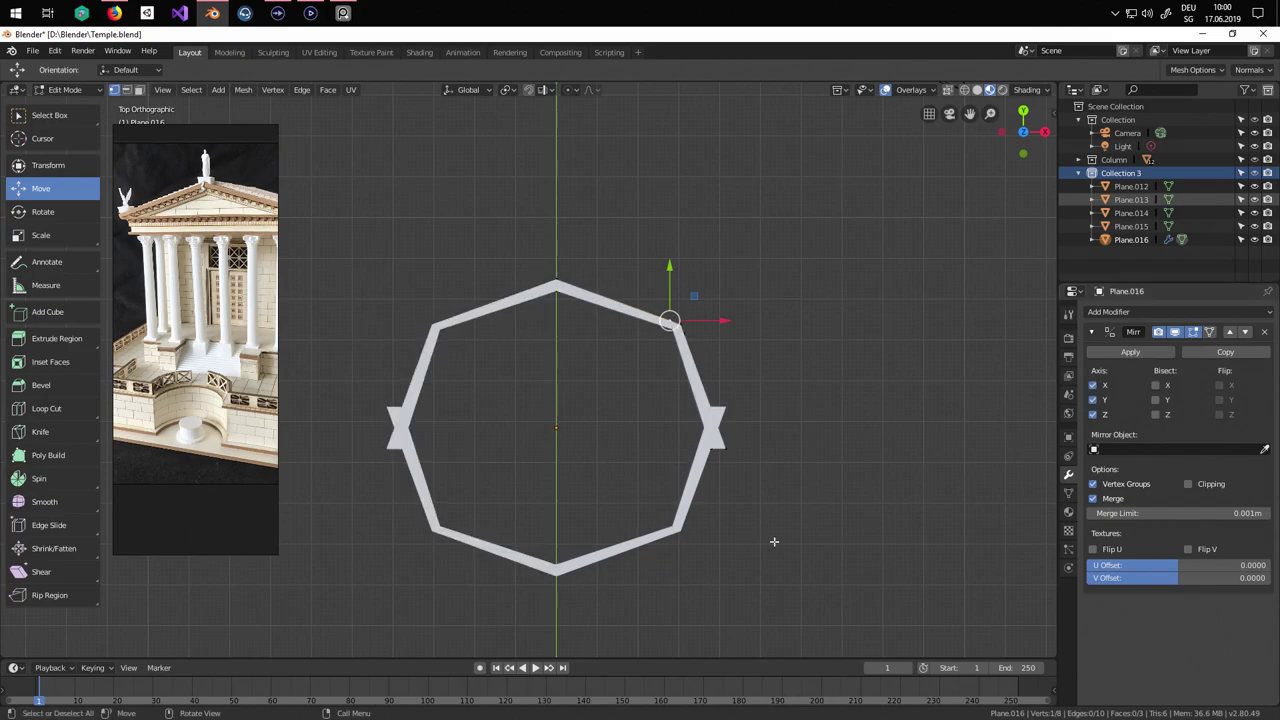
pyautogui.click(1093, 414)
pyautogui.click(1093, 399)
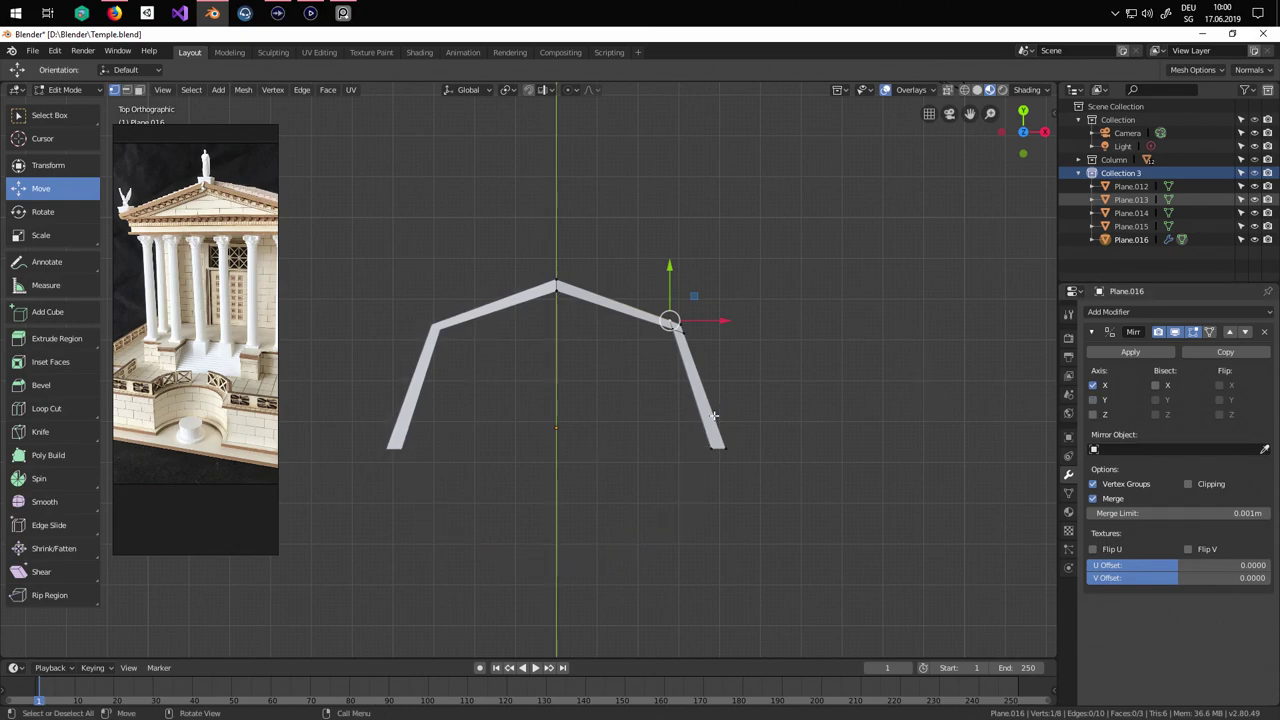
# Extrude the outer vertex at the strip's right front end about 3.81 m along X, level with the stair block's outer edge.
pyautogui.scroll(-2, 679, 280)
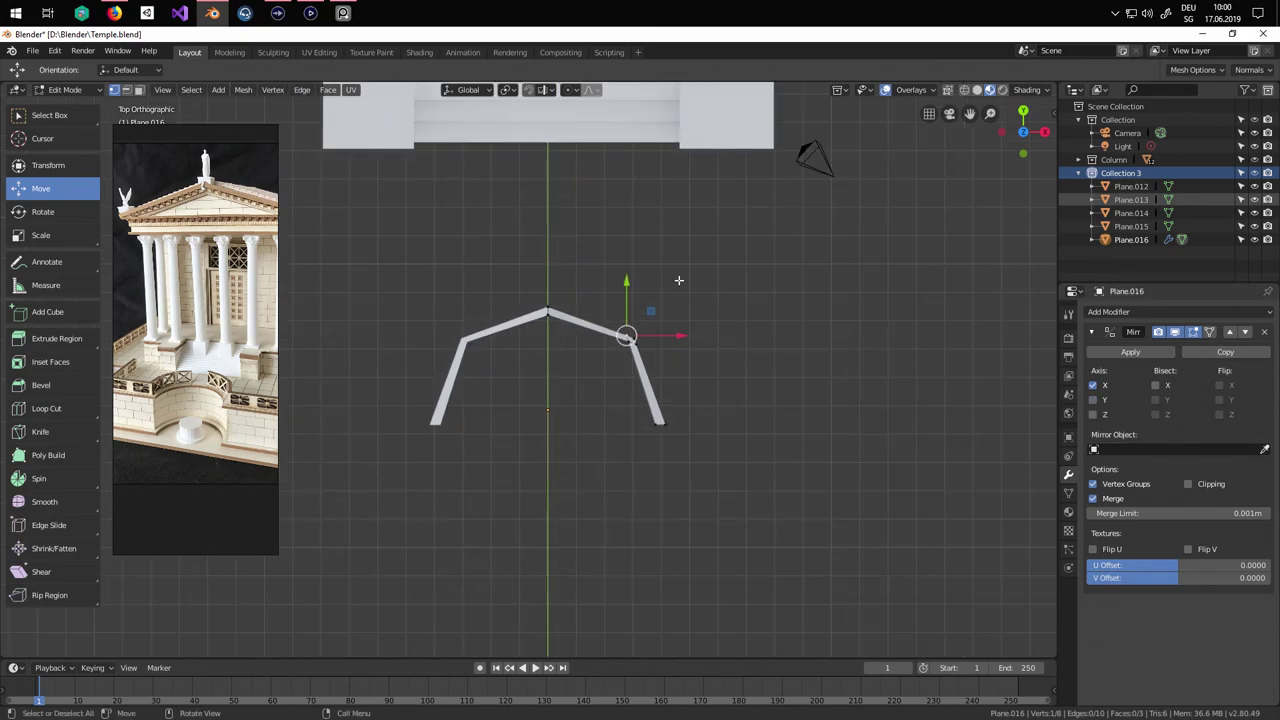
pyautogui.scroll(4, 740, 263)
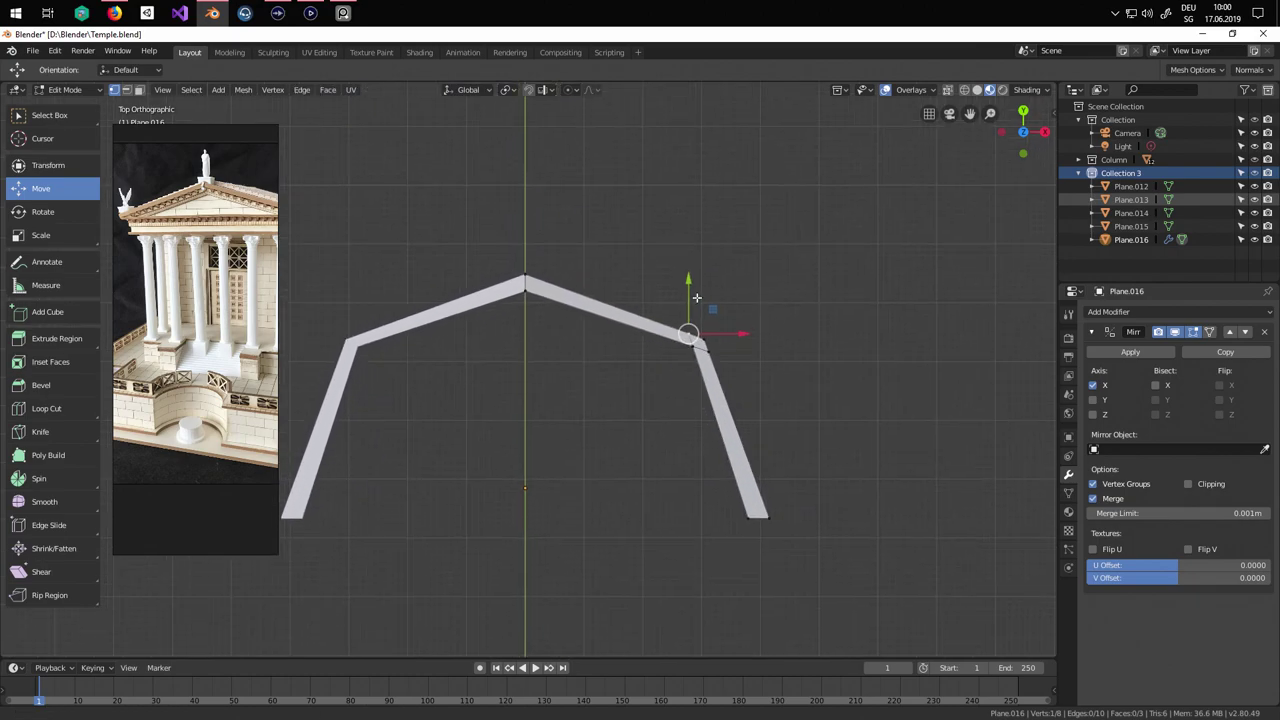
pyautogui.click(762, 517)
pyautogui.scroll(-4, 800, 434)
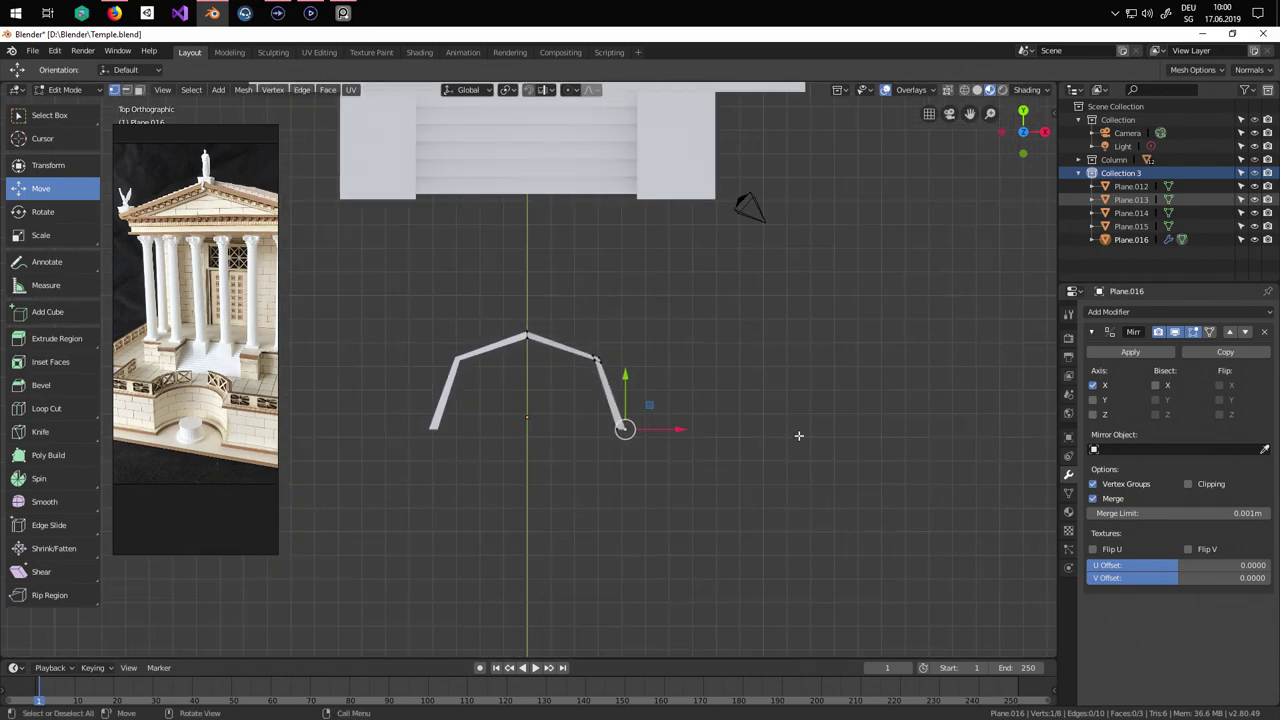
pyautogui.keyDown('shift'); pyautogui.moveTo(800, 434); pyautogui.dragTo(766, 386, button='middle'); pyautogui.keyUp('shift')
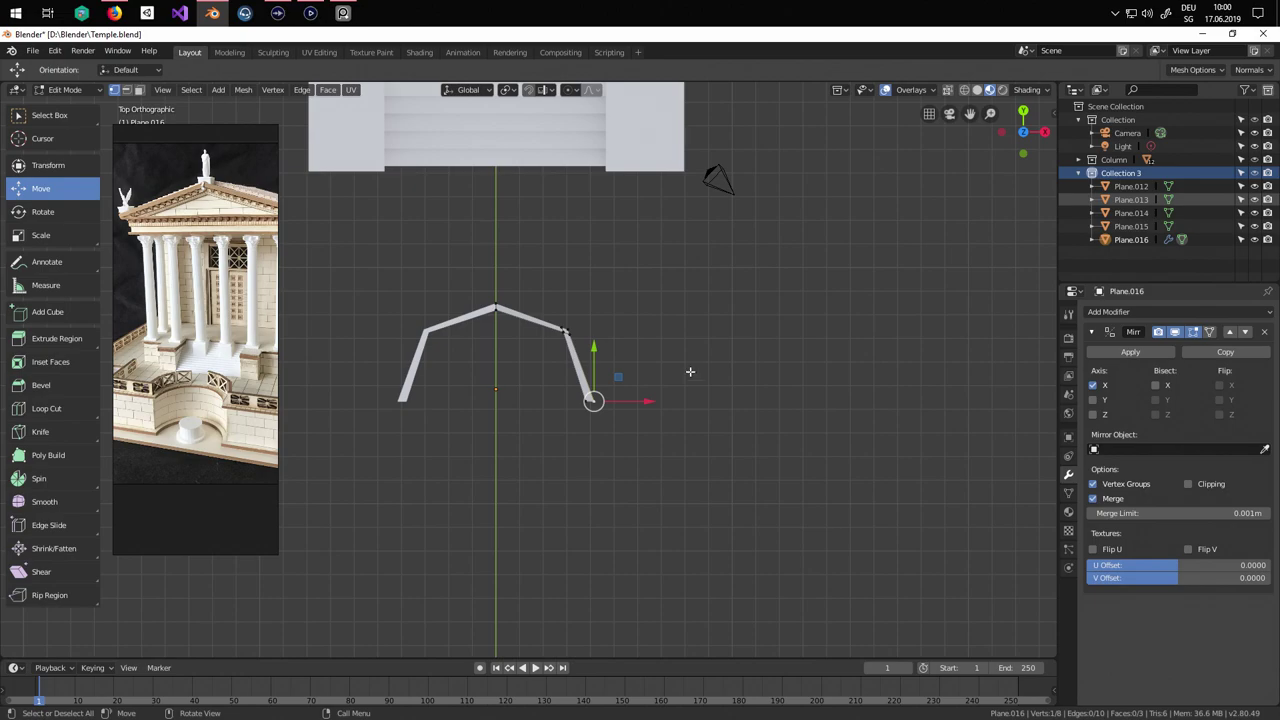
pyautogui.scroll(-3, 694, 375)
pyautogui.scroll(2, 694, 375)
pyautogui.scroll(2, 213, 437)
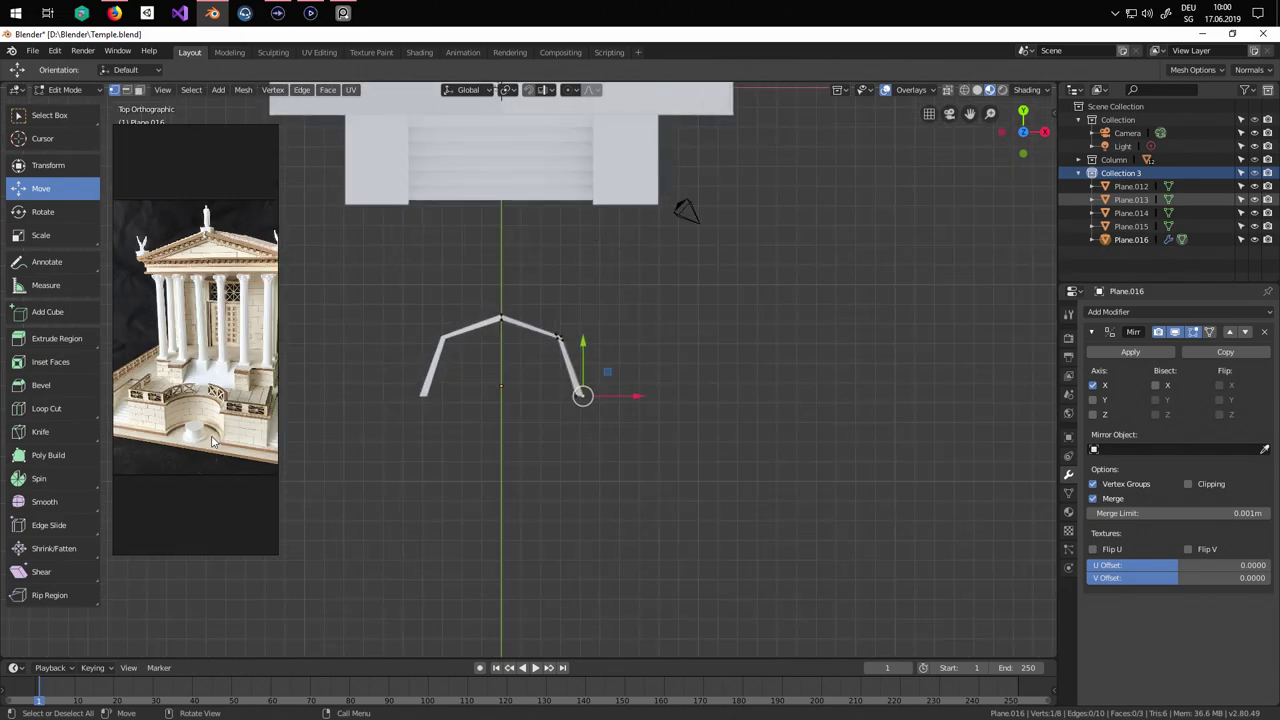
pyautogui.scroll(-3, 213, 437)
pyautogui.scroll(3, 663, 331)
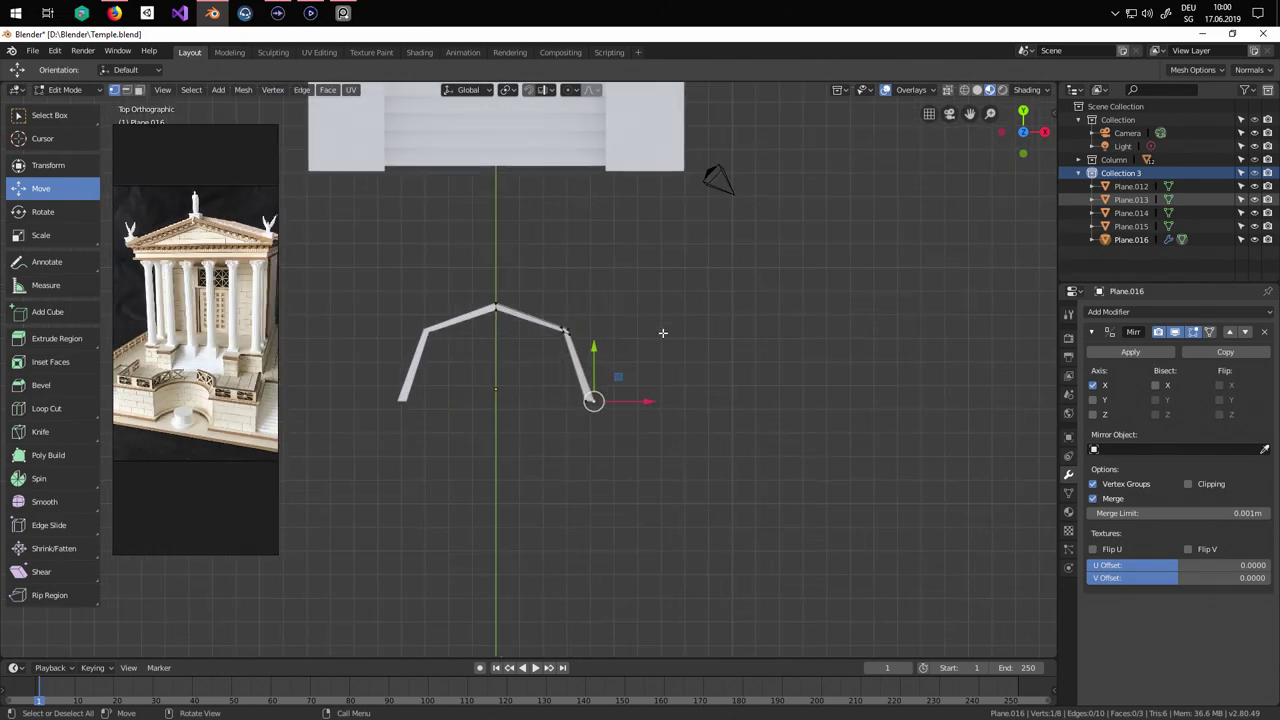
pyautogui.press('g')
pyautogui.press('x')
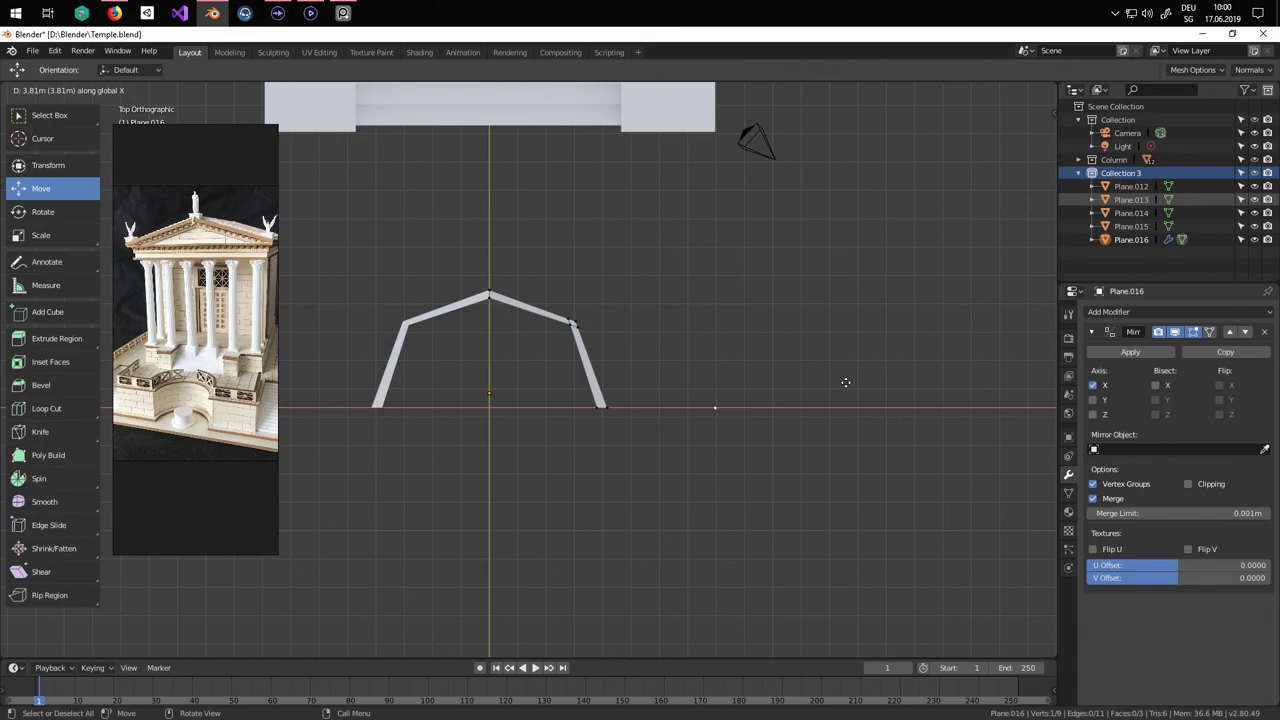
pyautogui.click(848, 383)
pyautogui.scroll(-2, 691, 420)
pyautogui.scroll(3, 806, 402)
pyautogui.keyDown('shift'); pyautogui.moveTo(811, 400); pyautogui.dragTo(620, 435, button='middle'); pyautogui.keyUp('shift')
pyautogui.press('e')
pyautogui.rightClick(660, 379)
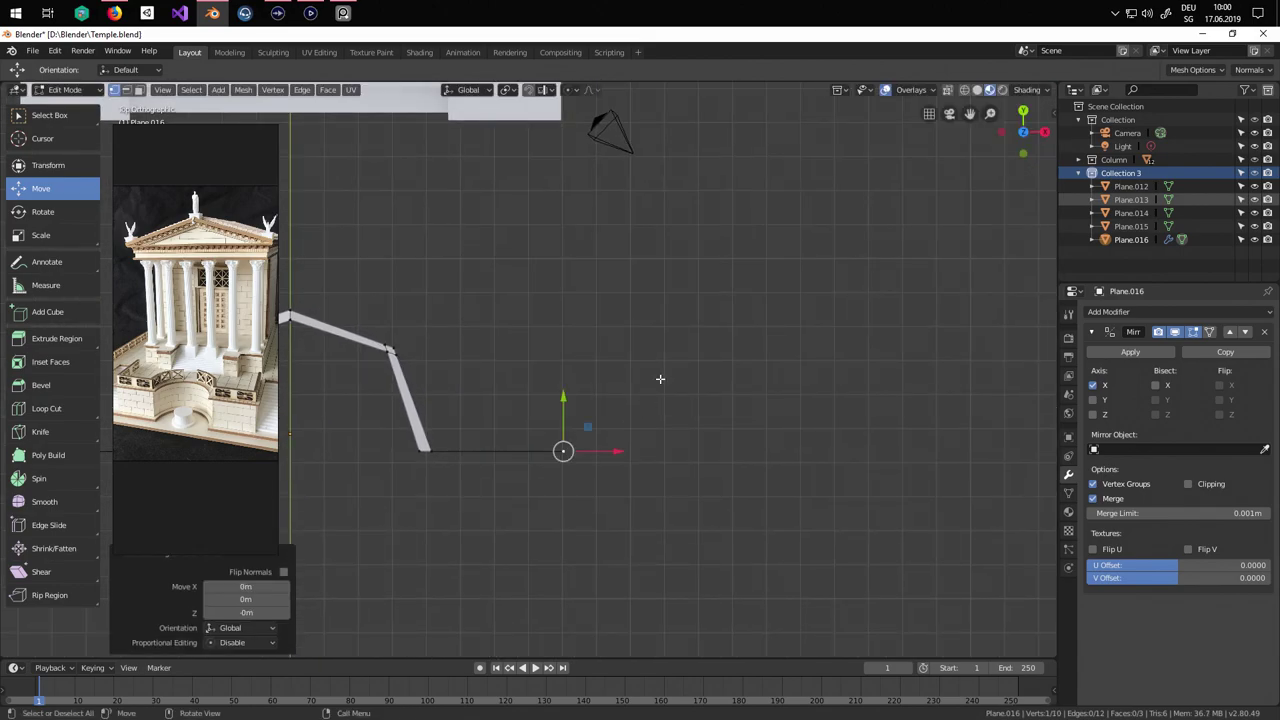
pyautogui.press('x')
pyautogui.hotkey('ctrl', 'z')
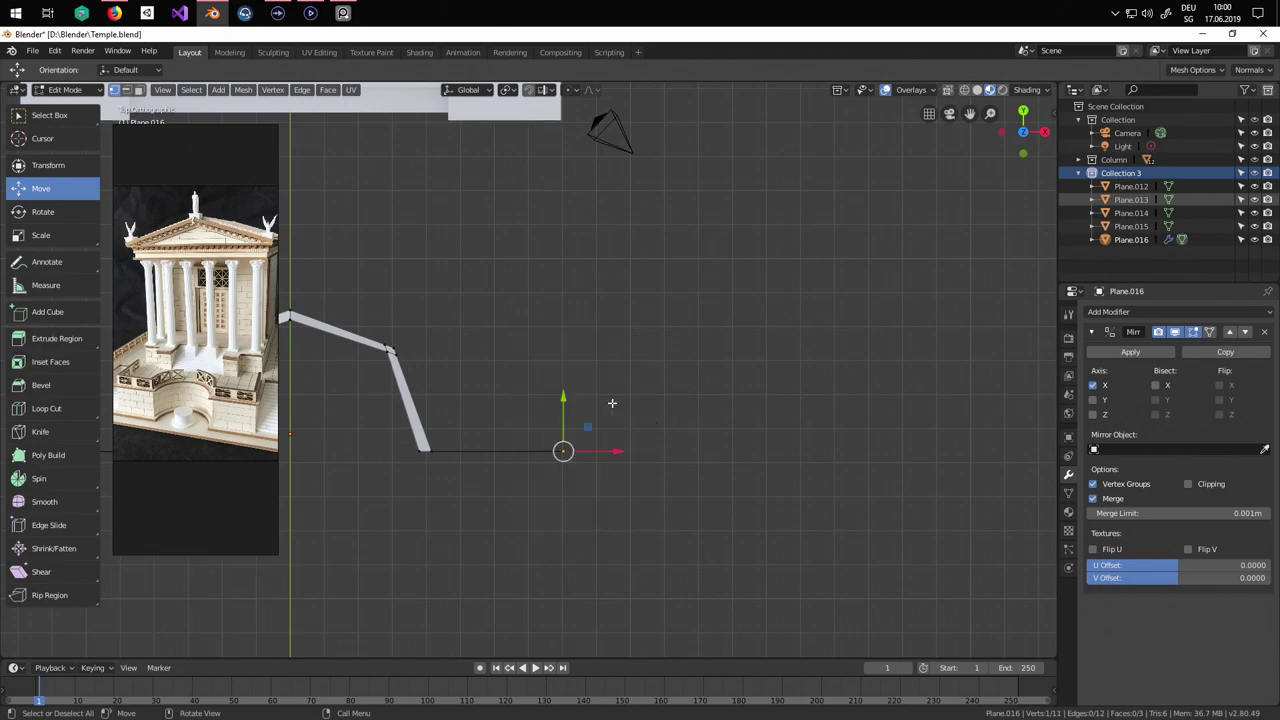
pyautogui.moveTo(566, 400); pyautogui.dragTo(570, 357)
pyautogui.hotkey('ctrl', 'z')
pyautogui.hotkey('ctrl', 'z')
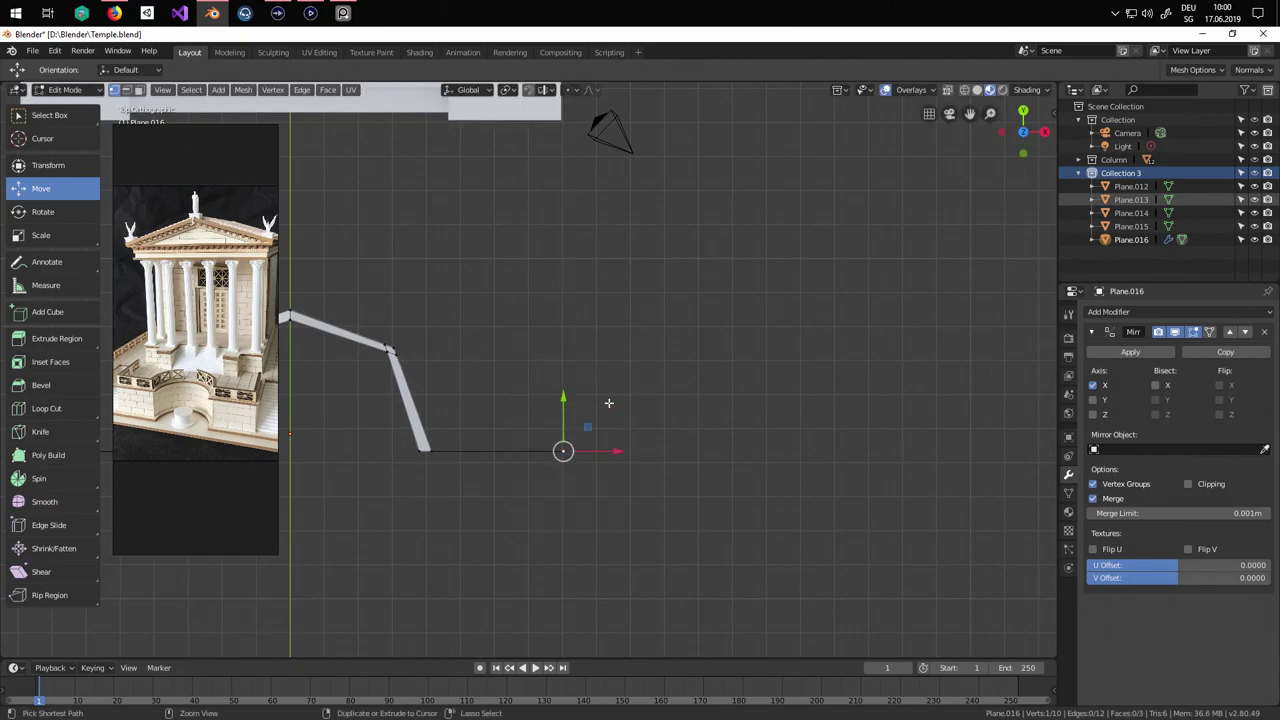
pyautogui.hotkey('ctrl', 'z')
# Extrude the outline's outer end vertex about 6.64 m along Y toward the temple.
pyautogui.press('e')
pyautogui.press('z')
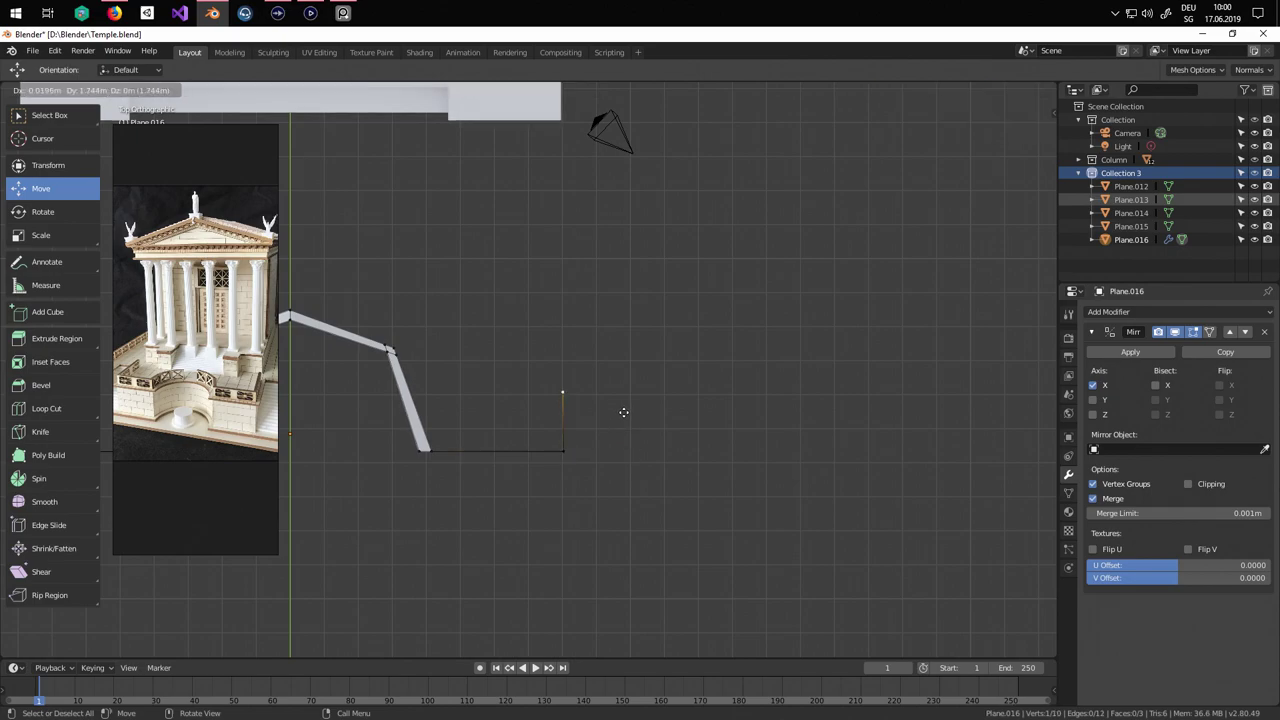
pyautogui.press('y')
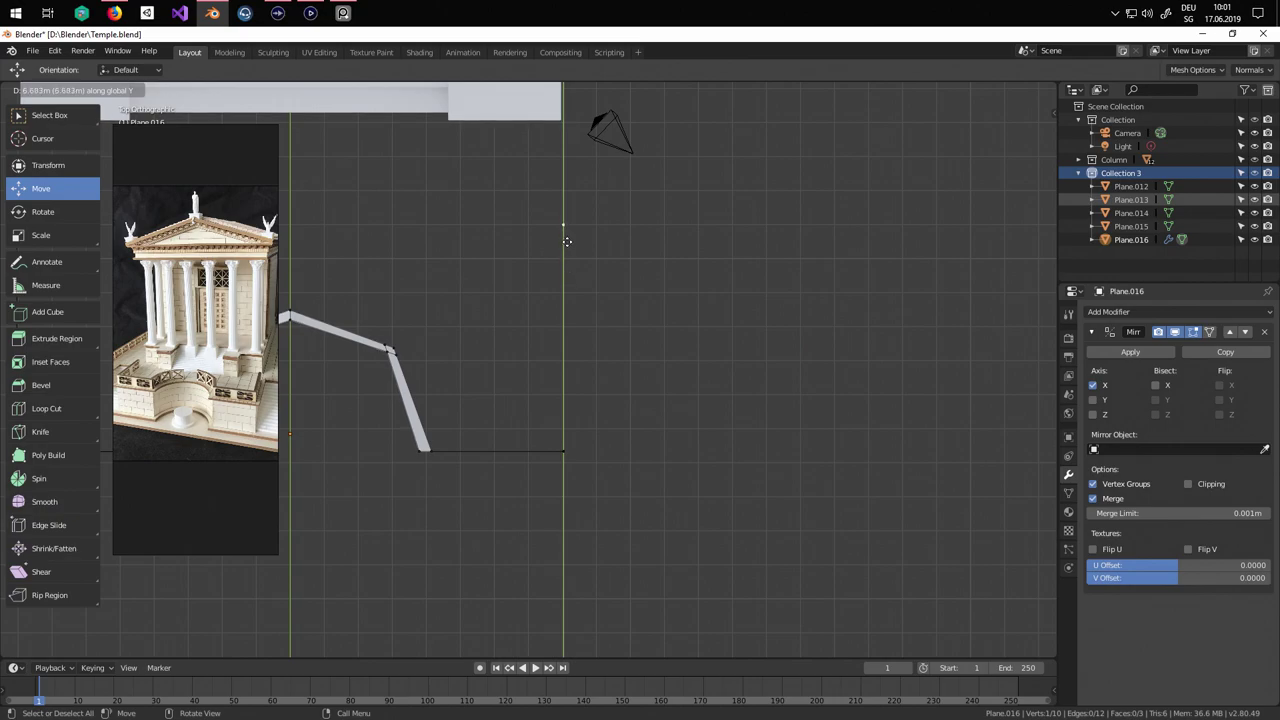
pyautogui.click(566, 243)
pyautogui.keyDown('shift'); pyautogui.moveTo(688, 329); pyautogui.dragTo(626, 359, button='middle'); pyautogui.keyUp('shift')
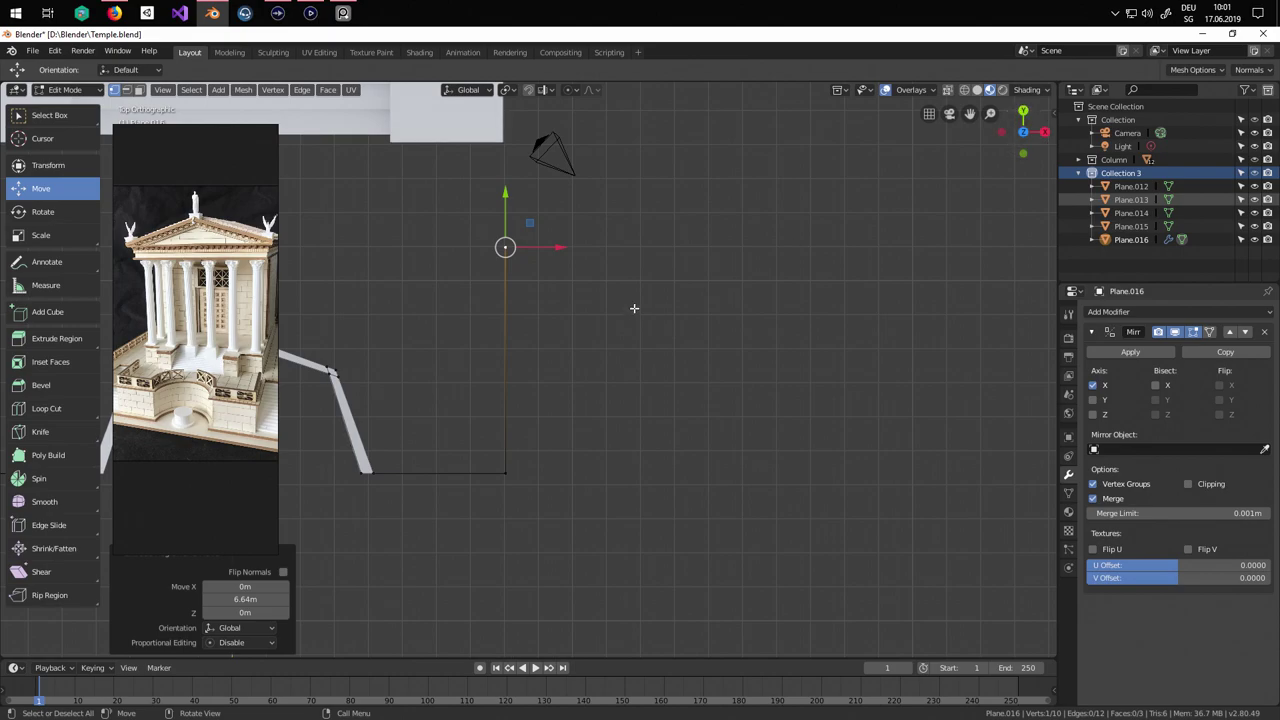
pyautogui.scroll(-5, 634, 309)
pyautogui.scroll(4, 637, 338)
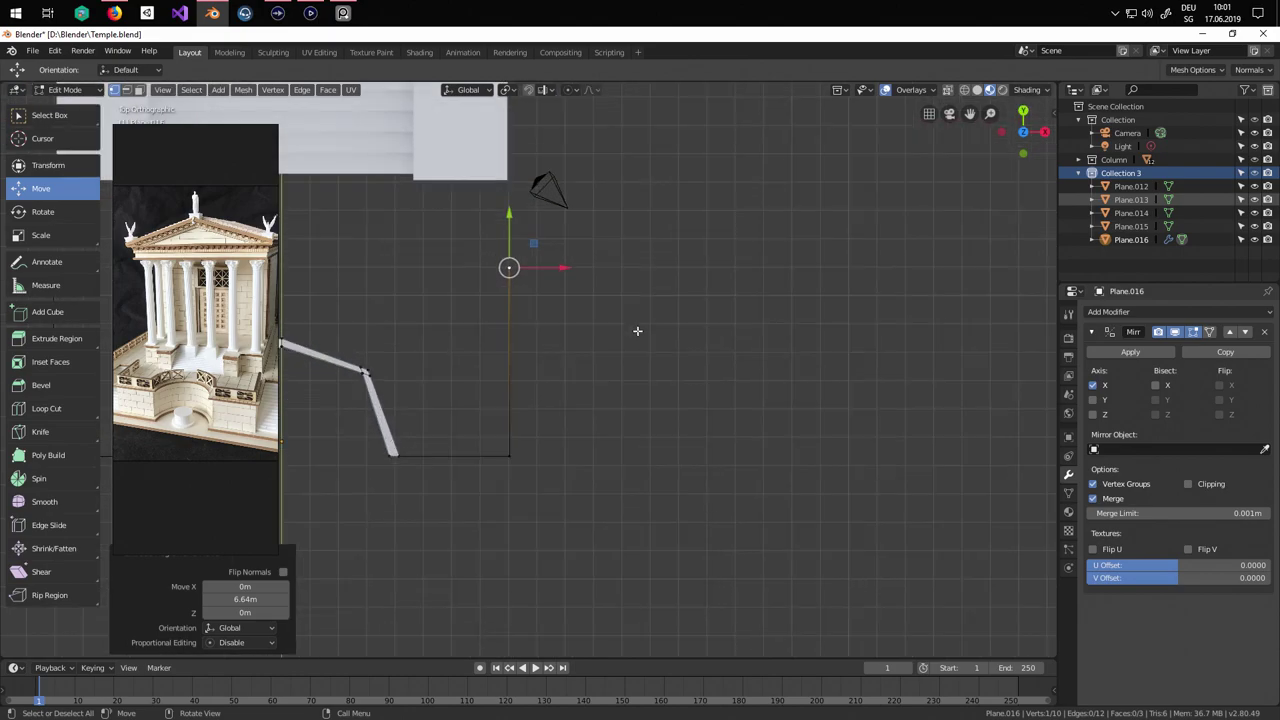
# Extrude the outline's end vertex 4.94 m outward along X, and from there 6.66 m along negative Y back to the front line.
pyautogui.press('g')
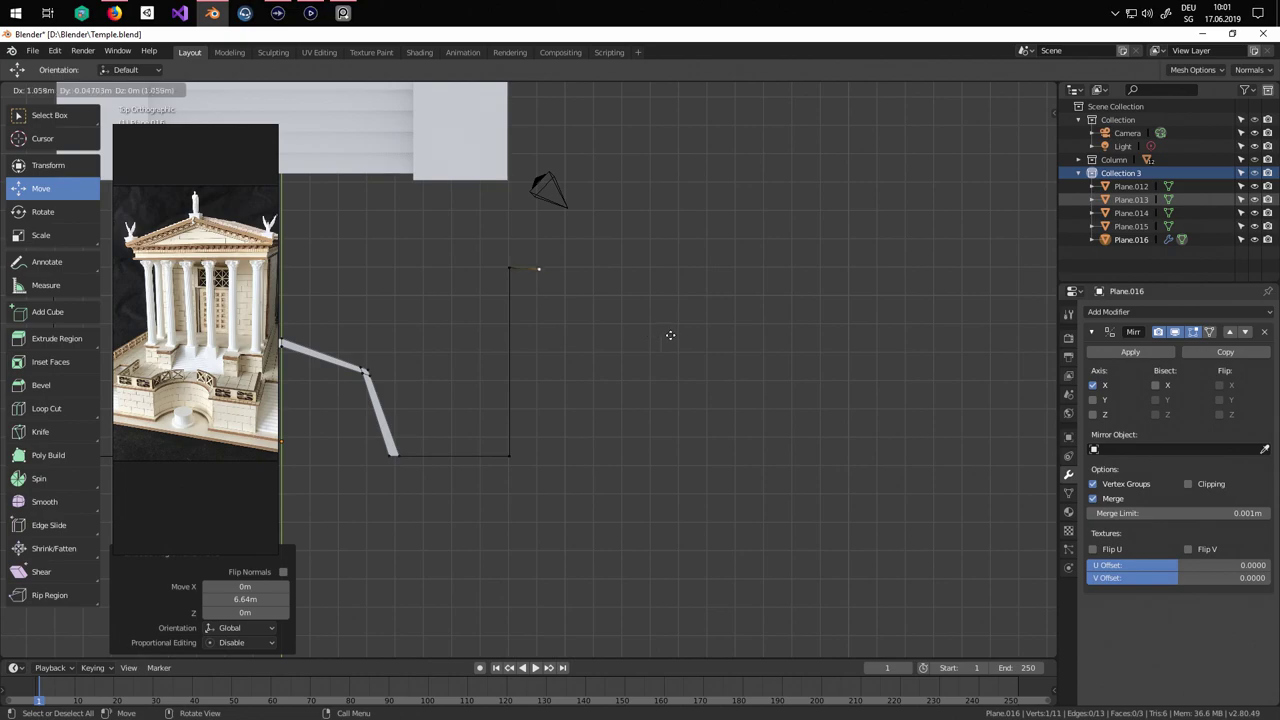
pyautogui.press('x')
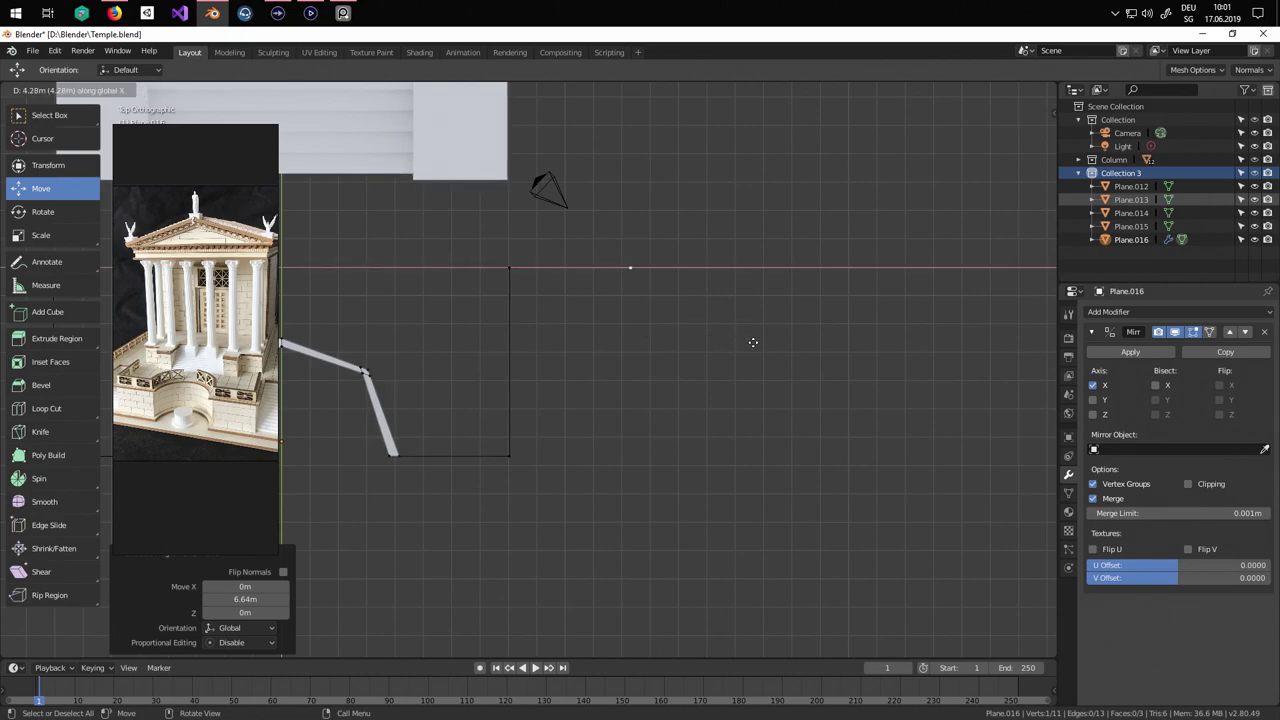
pyautogui.click(771, 355)
pyautogui.press('g')
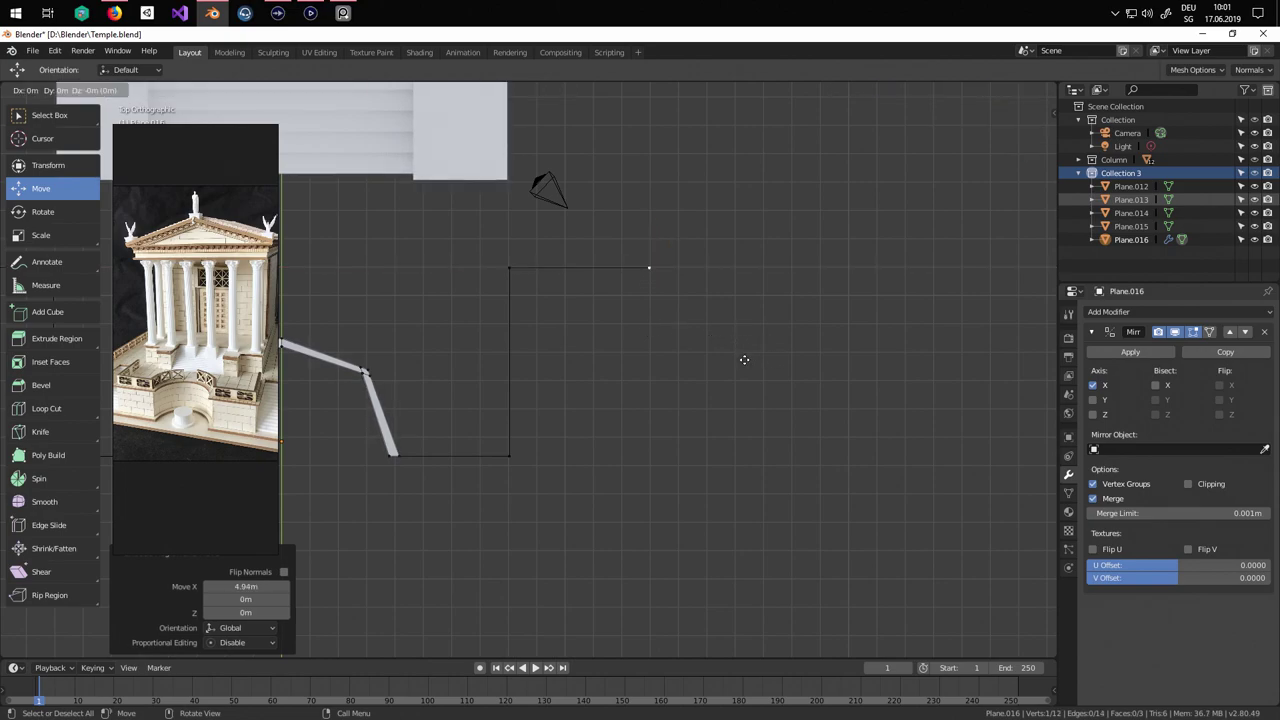
pyautogui.press('y')
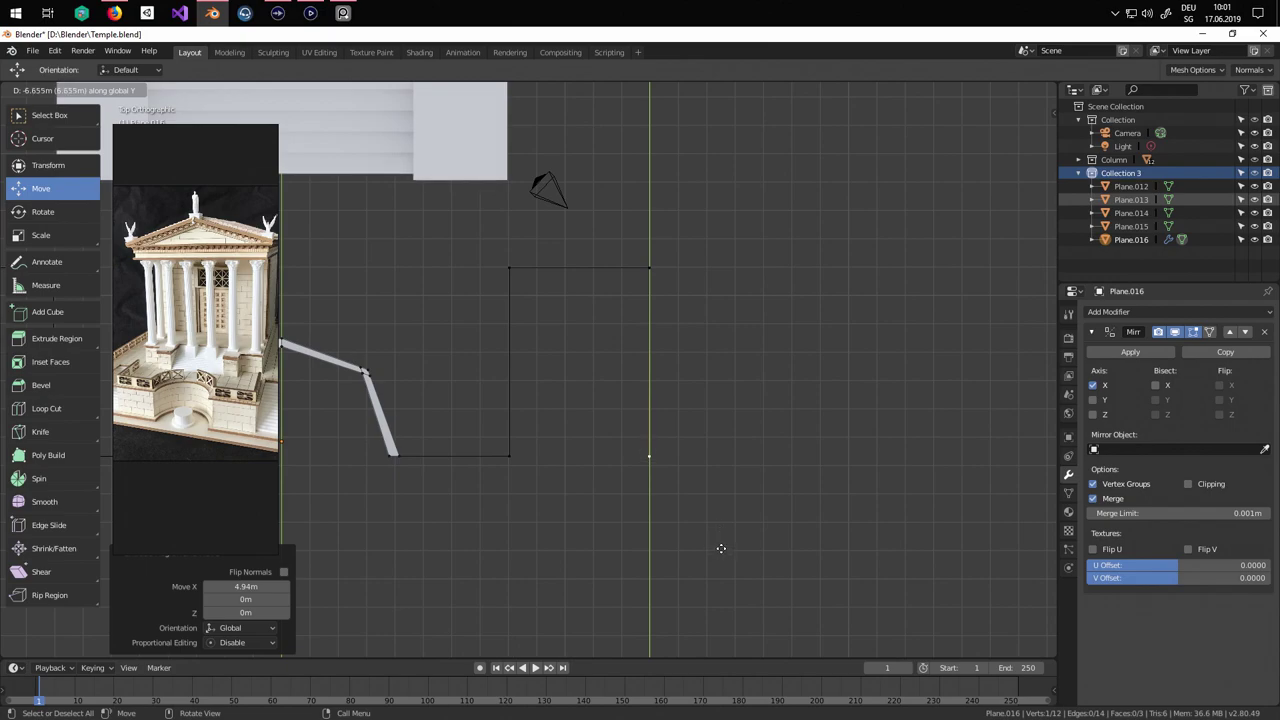
pyautogui.click(720, 548)
# Extrude the end vertex outward along X on the front line, about 1.81 m and a further 1.22 m.
pyautogui.keyDown('shift'); pyautogui.moveTo(726, 520); pyautogui.dragTo(637, 508, button='middle'); pyautogui.keyUp('shift')
pyautogui.press('e')
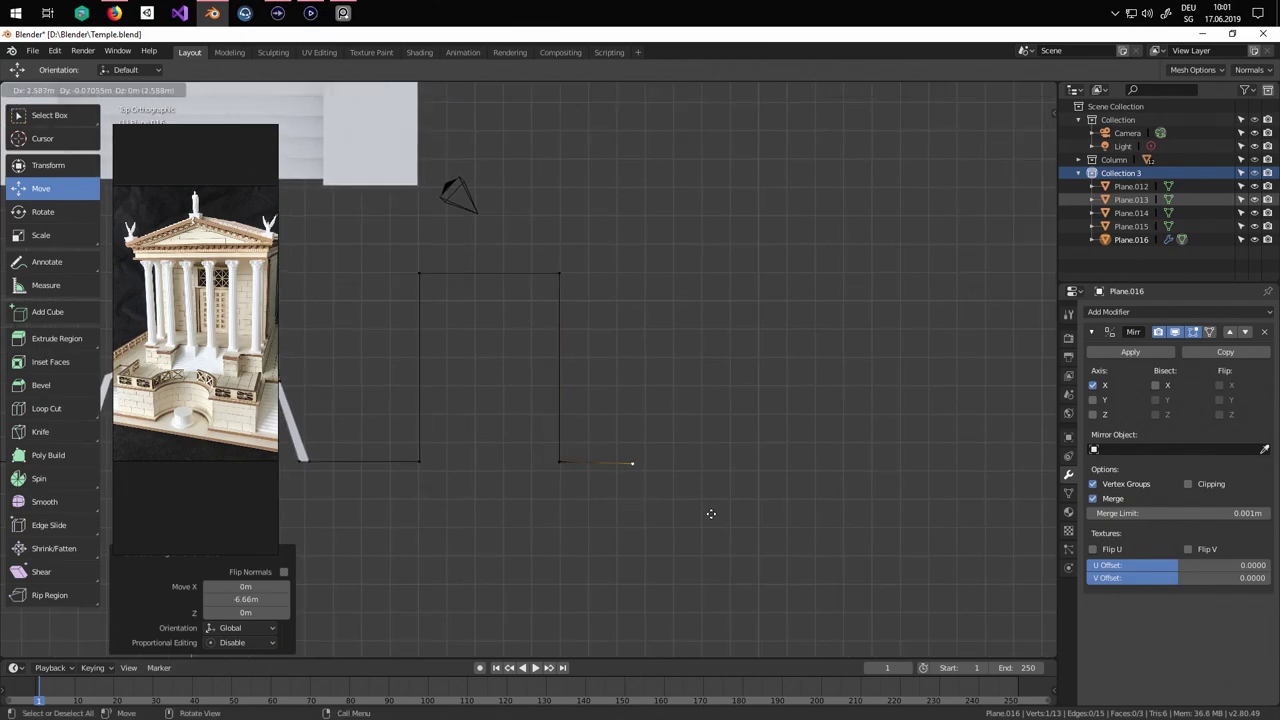
pyautogui.rightClick(708, 514)
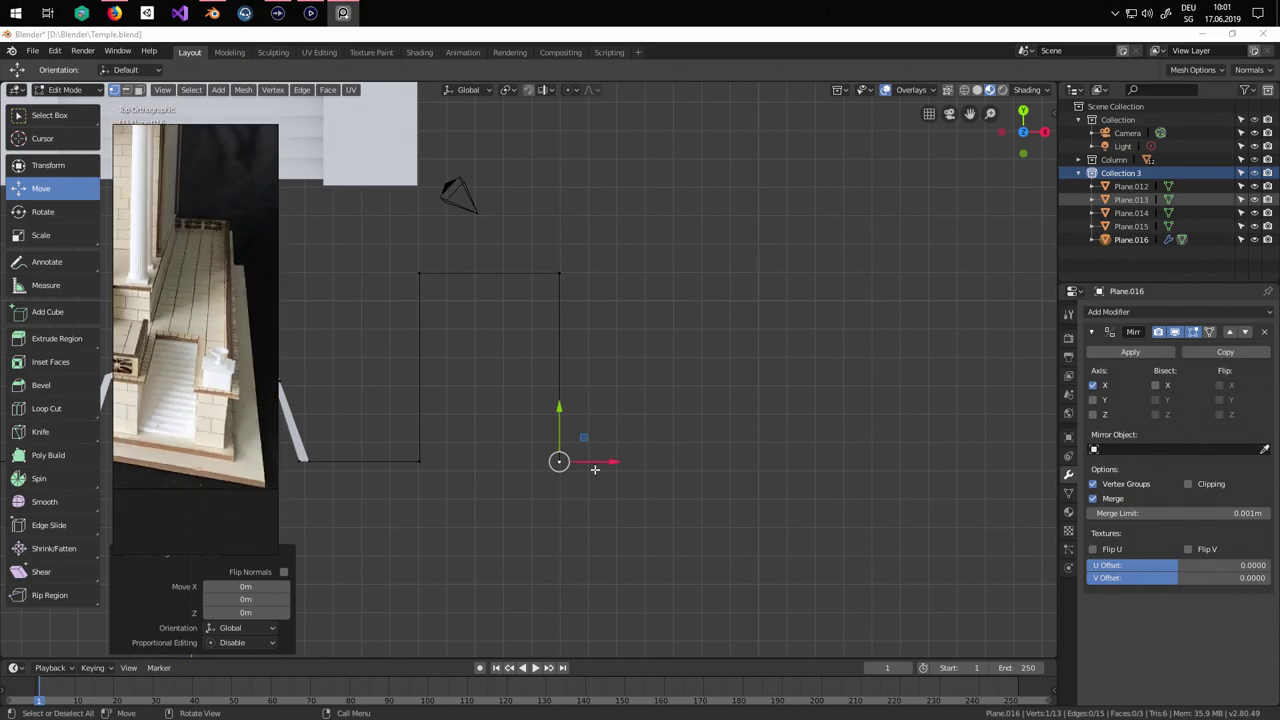
pyautogui.scroll(-5, 644, 458)
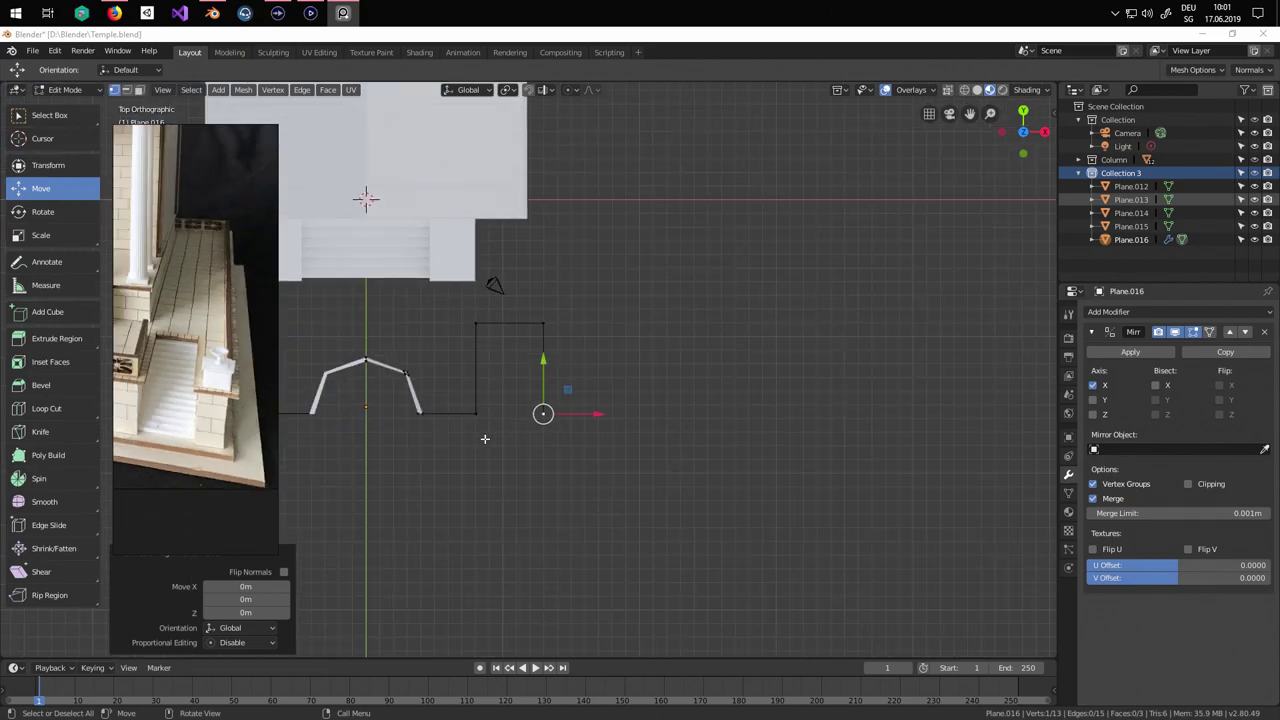
pyautogui.scroll(4, 614, 415)
pyautogui.moveTo(618, 447); pyautogui.dragTo(648, 444)
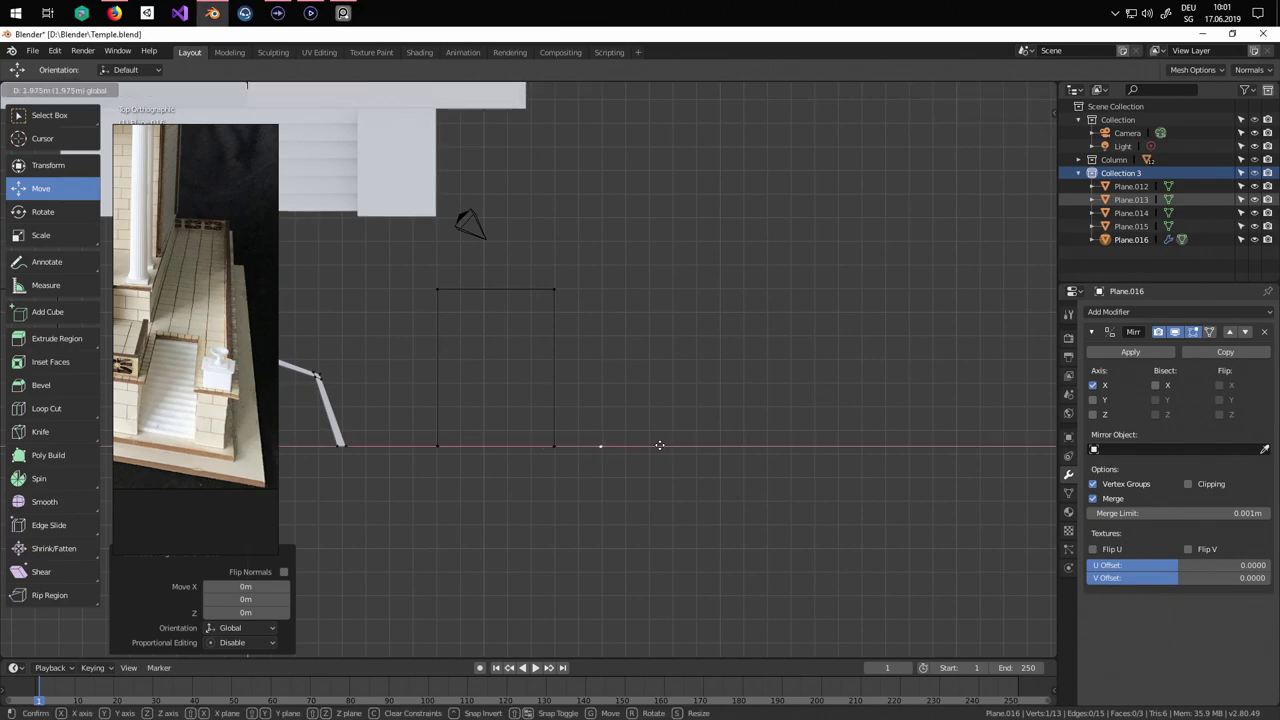
pyautogui.click(655, 445)
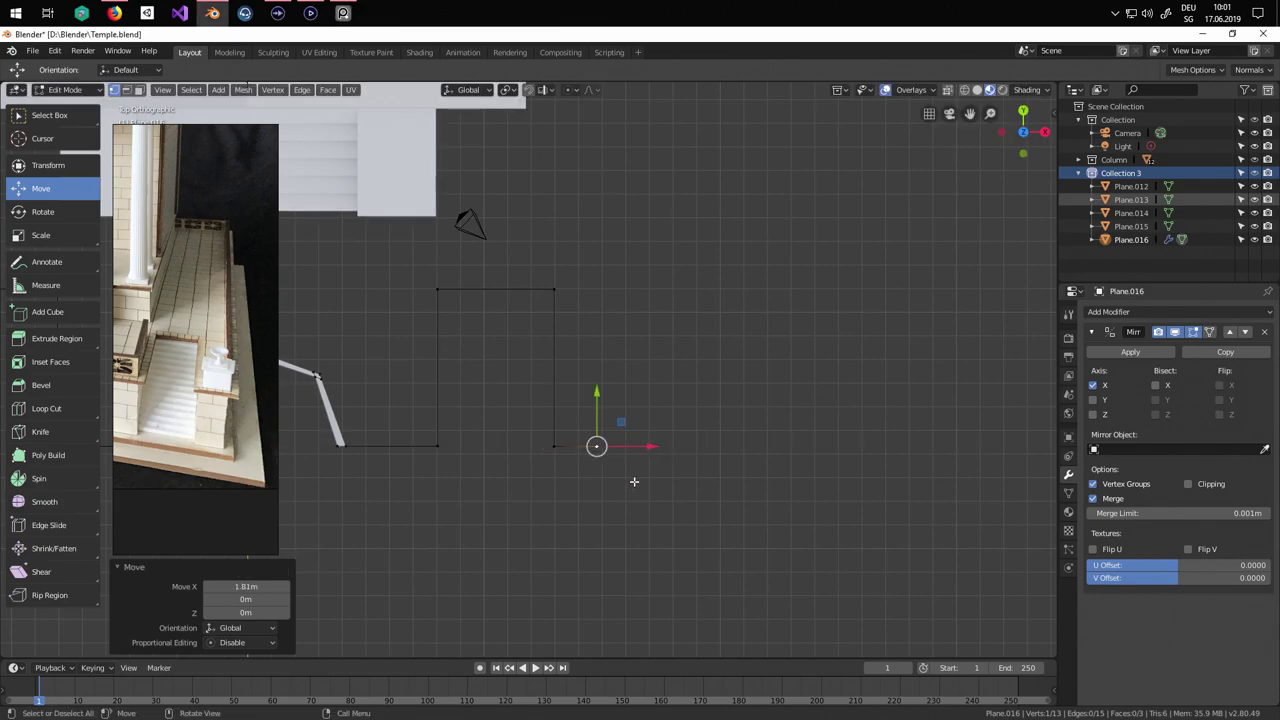
pyautogui.scroll(4, 768, 519)
pyautogui.moveTo(734, 528); pyautogui.dragTo(784, 549)
# Extrude the outer front vertex 47.5 m along Y beside the temple, and move its end about 1.13 m further past the rear edge.
pyautogui.scroll(-10, 749, 411)
pyautogui.keyDown('shift'); pyautogui.moveTo(637, 345); pyautogui.dragTo(630, 488, button='middle'); pyautogui.keyUp('shift')
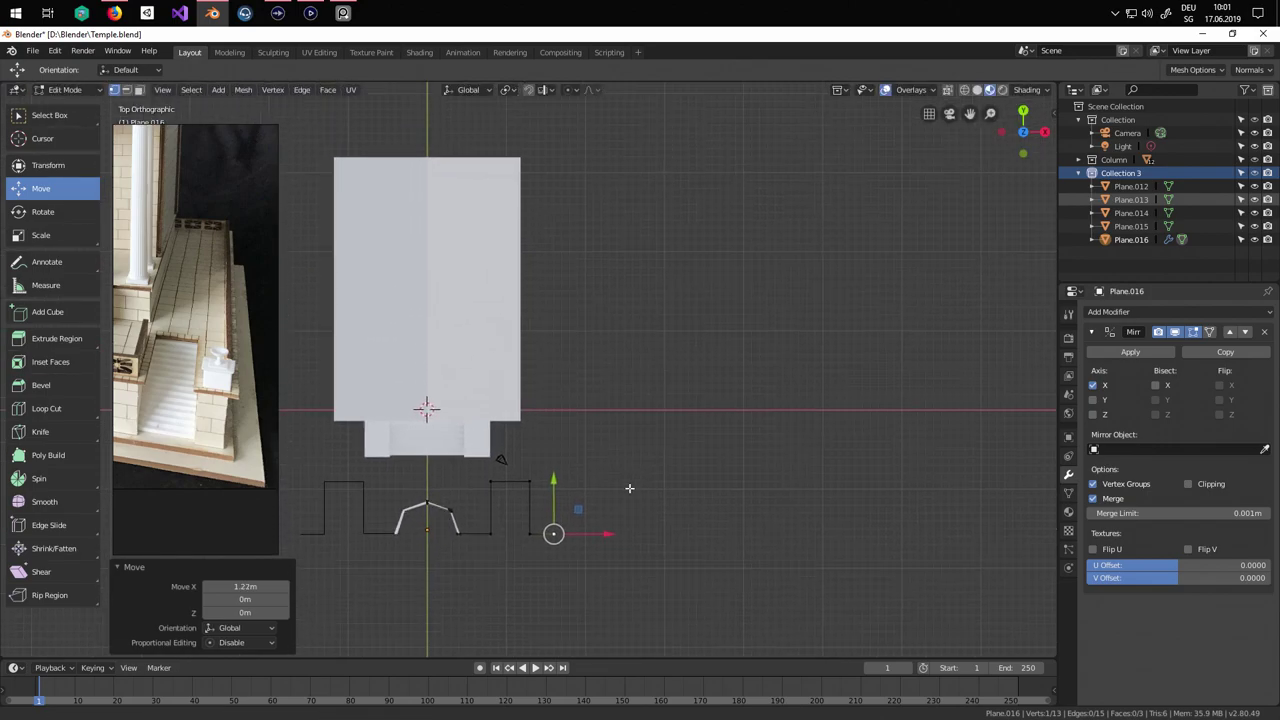
pyautogui.press('e')
pyautogui.press('y')
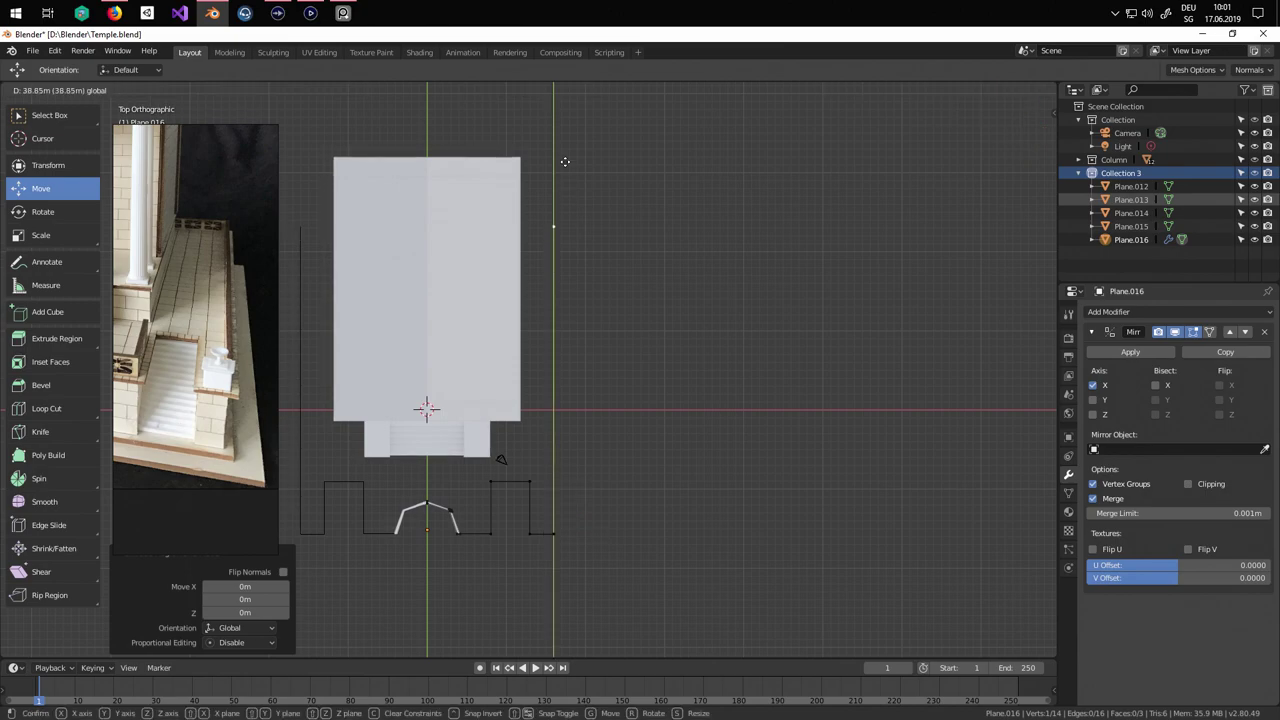
pyautogui.click(575, 110)
pyautogui.keyDown('shift'); pyautogui.moveTo(575, 110); pyautogui.dragTo(709, 283, button='middle'); pyautogui.keyUp('shift')
pyautogui.scroll(7, 654, 409)
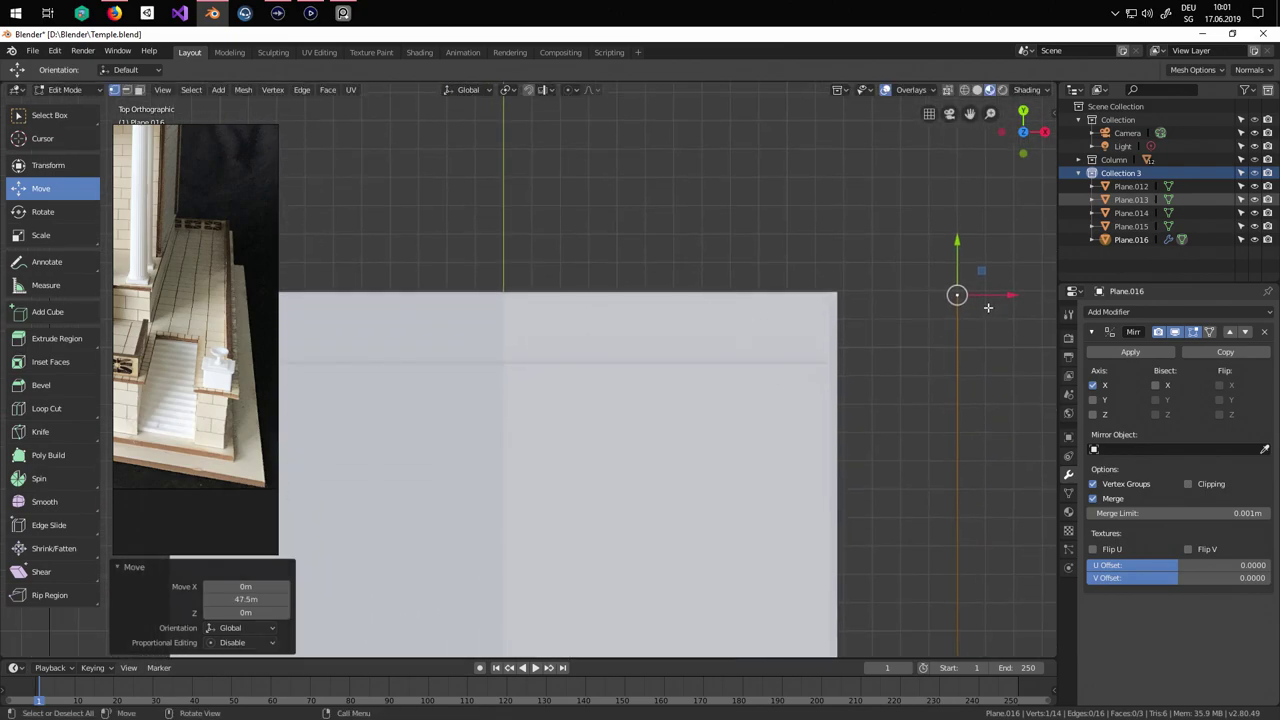
pyautogui.moveTo(960, 239); pyautogui.dragTo(960, 235)
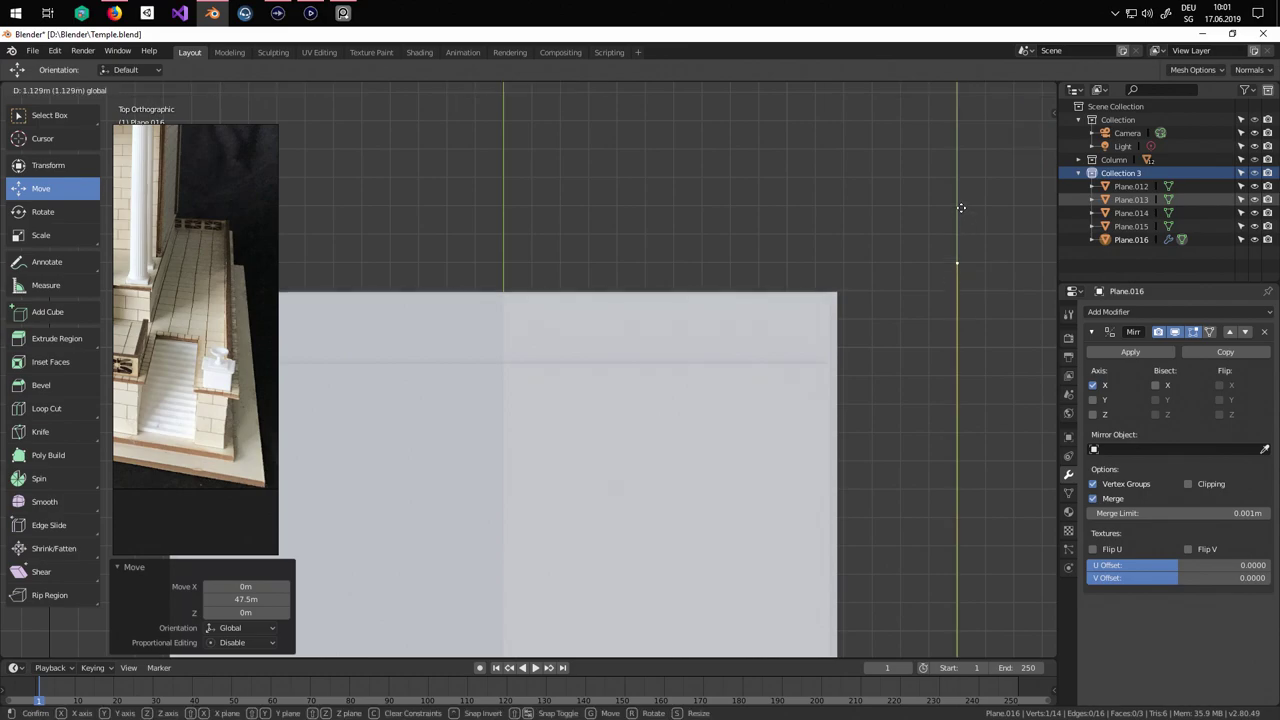
pyautogui.click(814, 209)
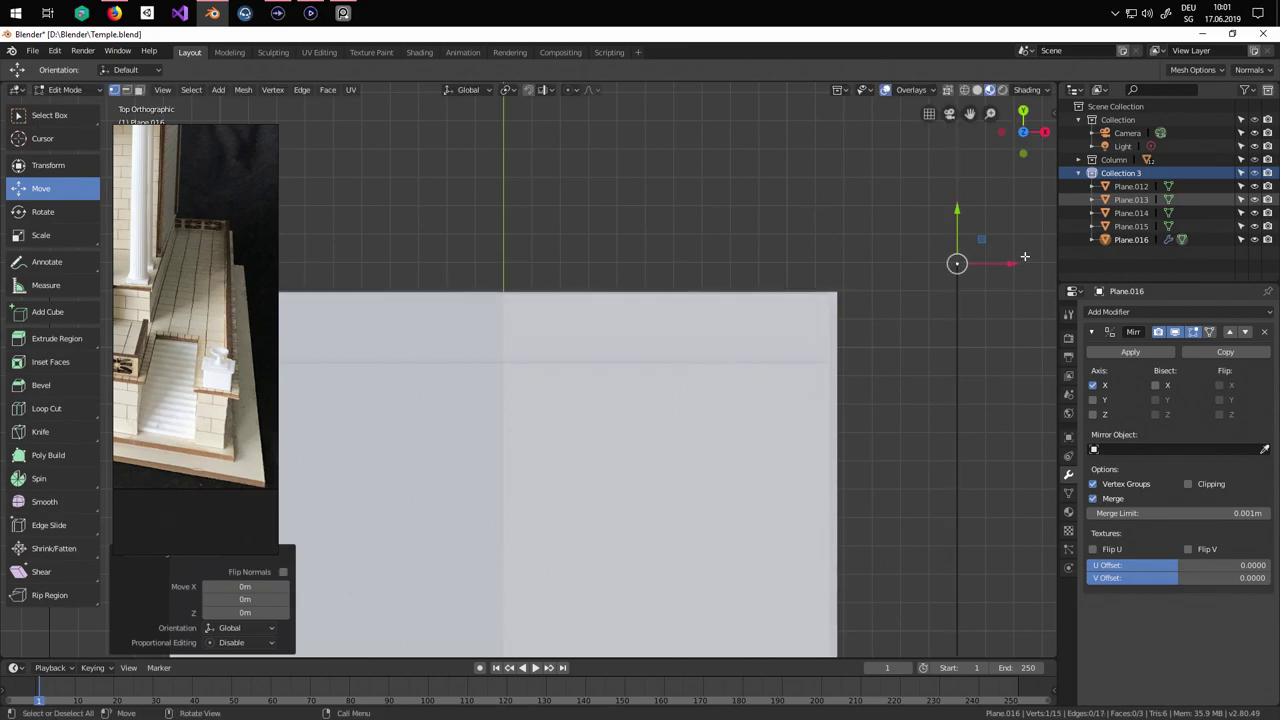
# Extrude the rear corner vertex 16 m along negative X to the mirror centre line behind the temple.
pyautogui.press('e')
pyautogui.press('x')
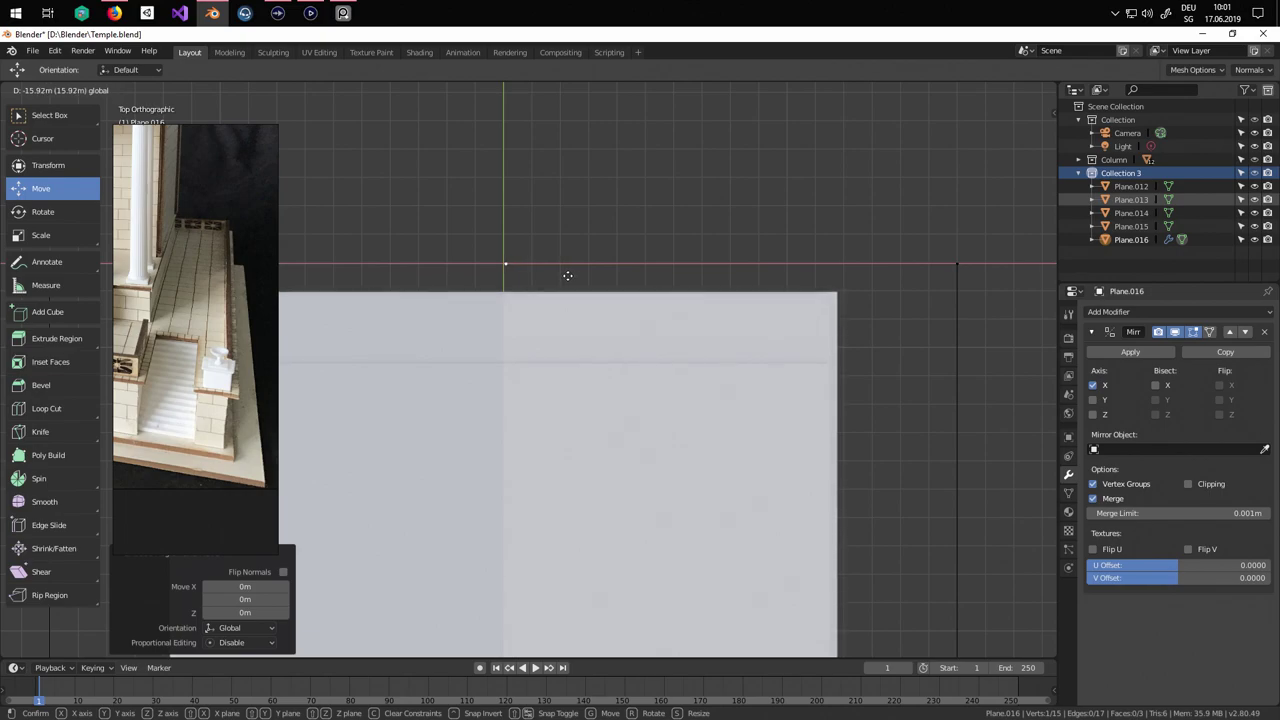
pyautogui.click(565, 275)
pyautogui.scroll(-2, 565, 290)
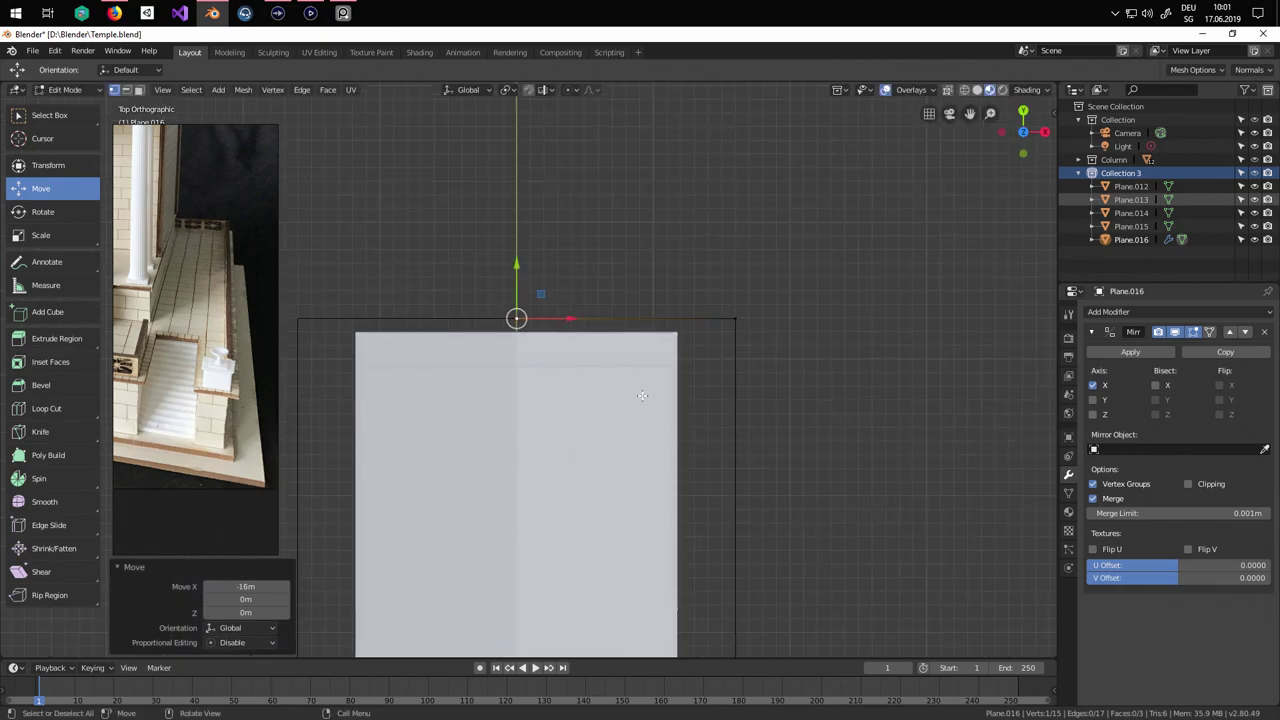
pyautogui.moveTo(565, 290); pyautogui.dragTo(607, 300, button='middle')
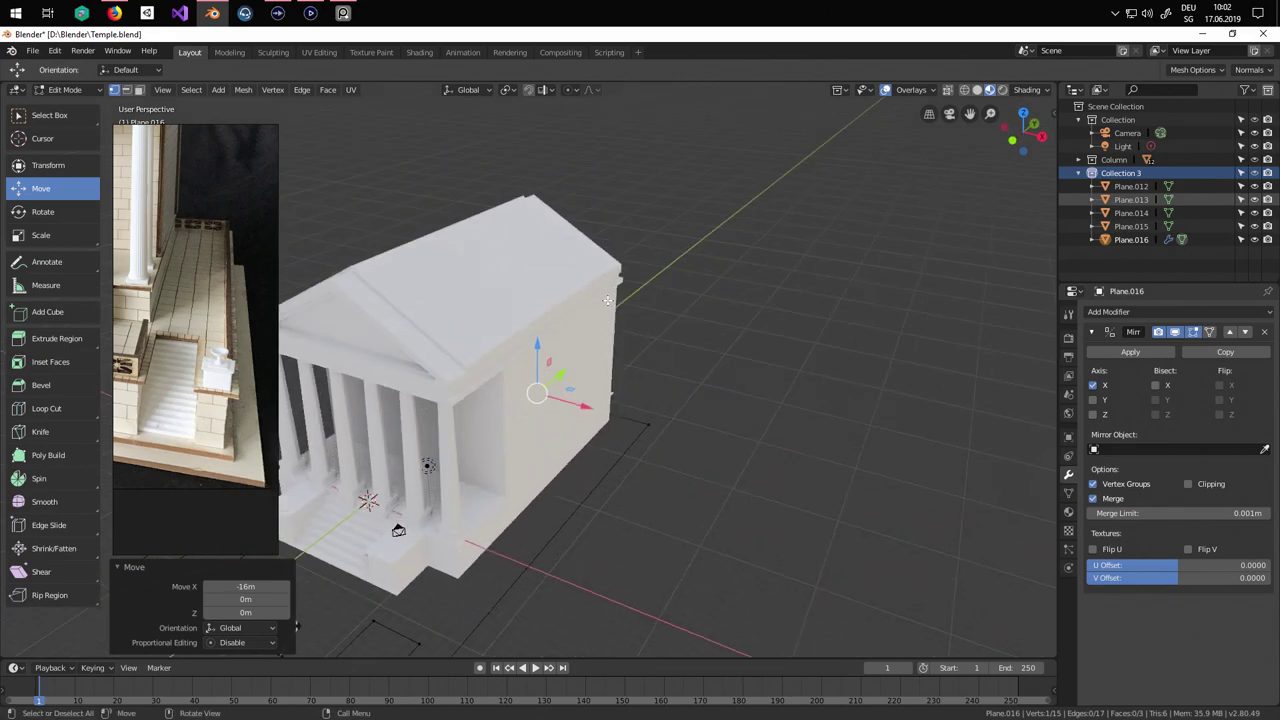
# Delete the vertices along the curved wall strip's temple-facing edge, keeping only its inner edge as a single outline.
pyautogui.press('KP_7')
pyautogui.scroll(-1, 608, 301)
pyautogui.keyDown('shift'); pyautogui.moveTo(632, 500); pyautogui.dragTo(666, 349, button='middle'); pyautogui.keyUp('shift')
pyautogui.scroll(3, 668, 360)
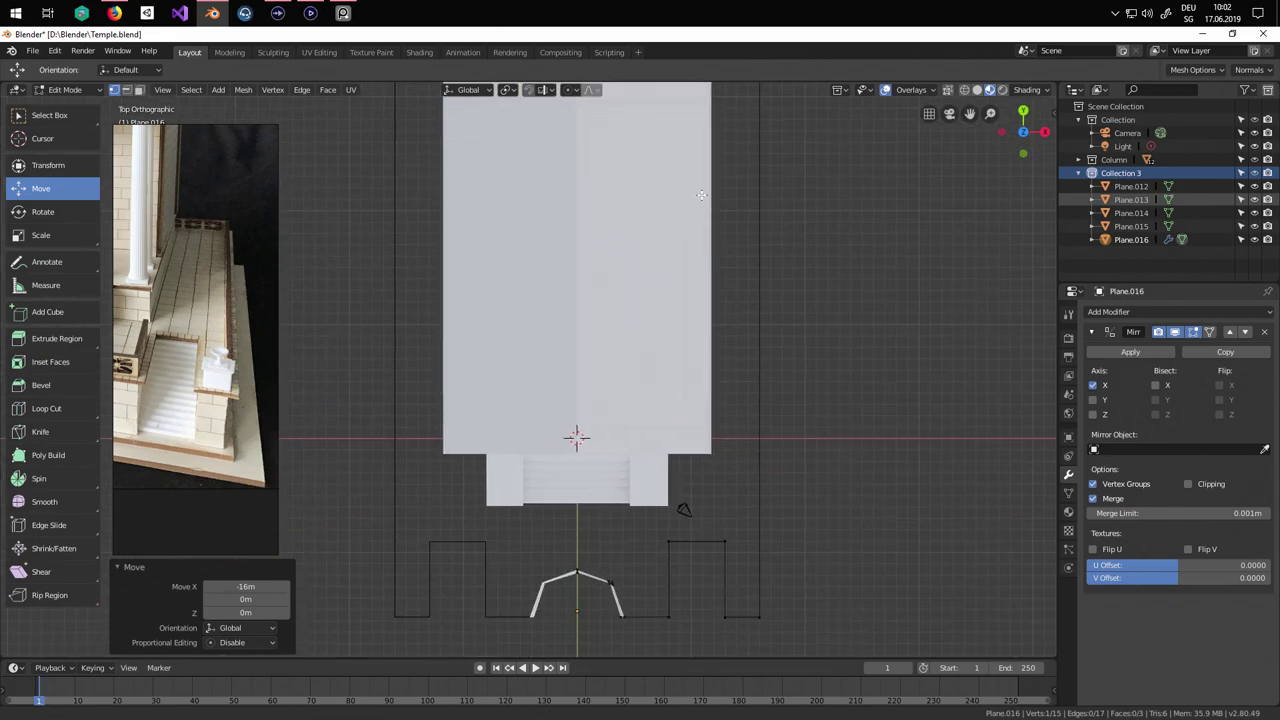
pyautogui.keyDown('shift'); pyautogui.moveTo(675, 510); pyautogui.dragTo(684, 430, button='middle'); pyautogui.keyUp('shift')
pyautogui.scroll(2, 684, 430)
pyautogui.scroll(4, 584, 459)
pyautogui.keyDown('shift'); pyautogui.moveTo(584, 459); pyautogui.dragTo(555, 267, button='middle'); pyautogui.keyUp('shift')
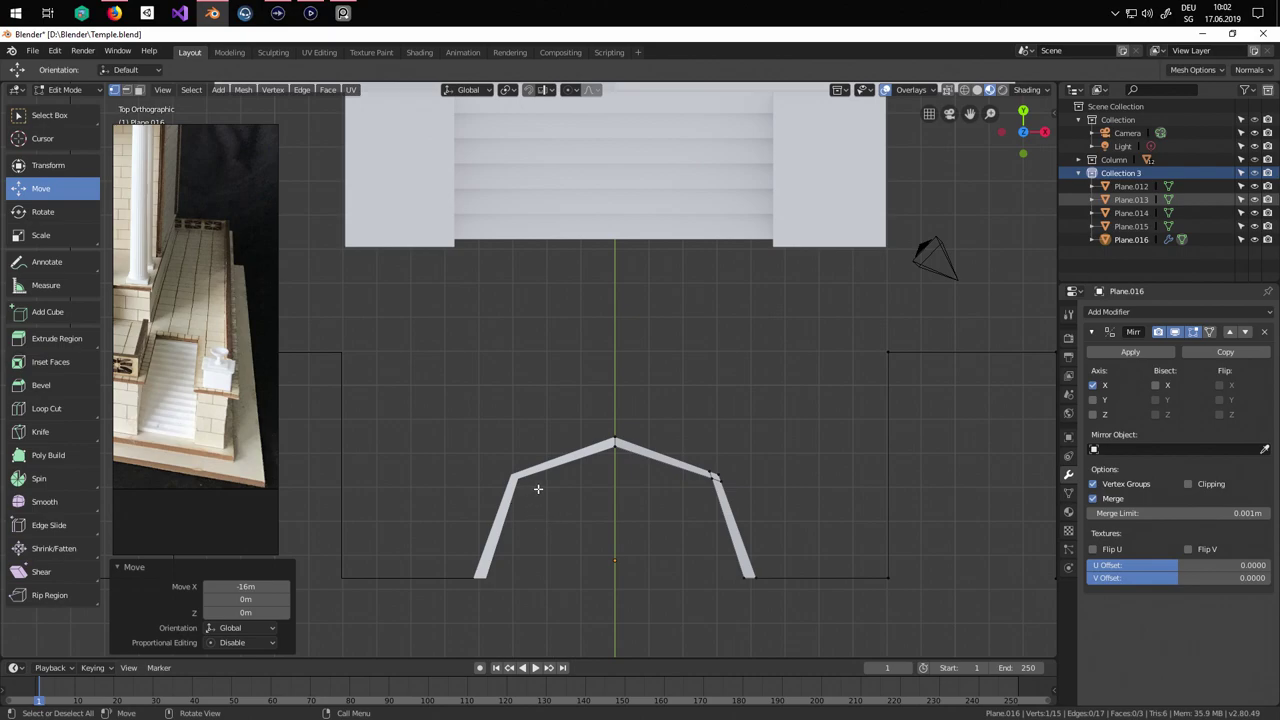
pyautogui.click(712, 465)
pyautogui.scroll(2, 712, 465)
pyautogui.keyDown('shift'); pyautogui.moveTo(705, 459); pyautogui.dragTo(548, 308, button='middle'); pyautogui.keyUp('shift')
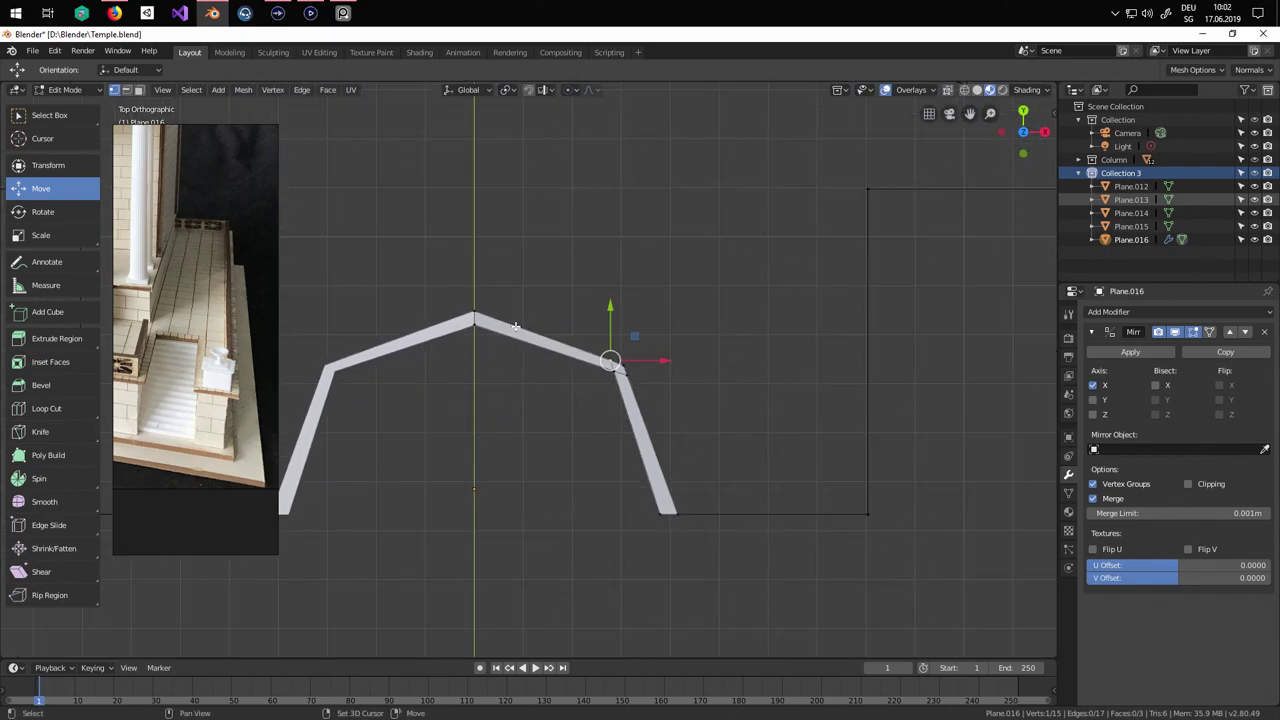
pyautogui.keyDown('shift'); pyautogui.click(482, 322); pyautogui.keyUp('shift')
pyautogui.click(630, 370)
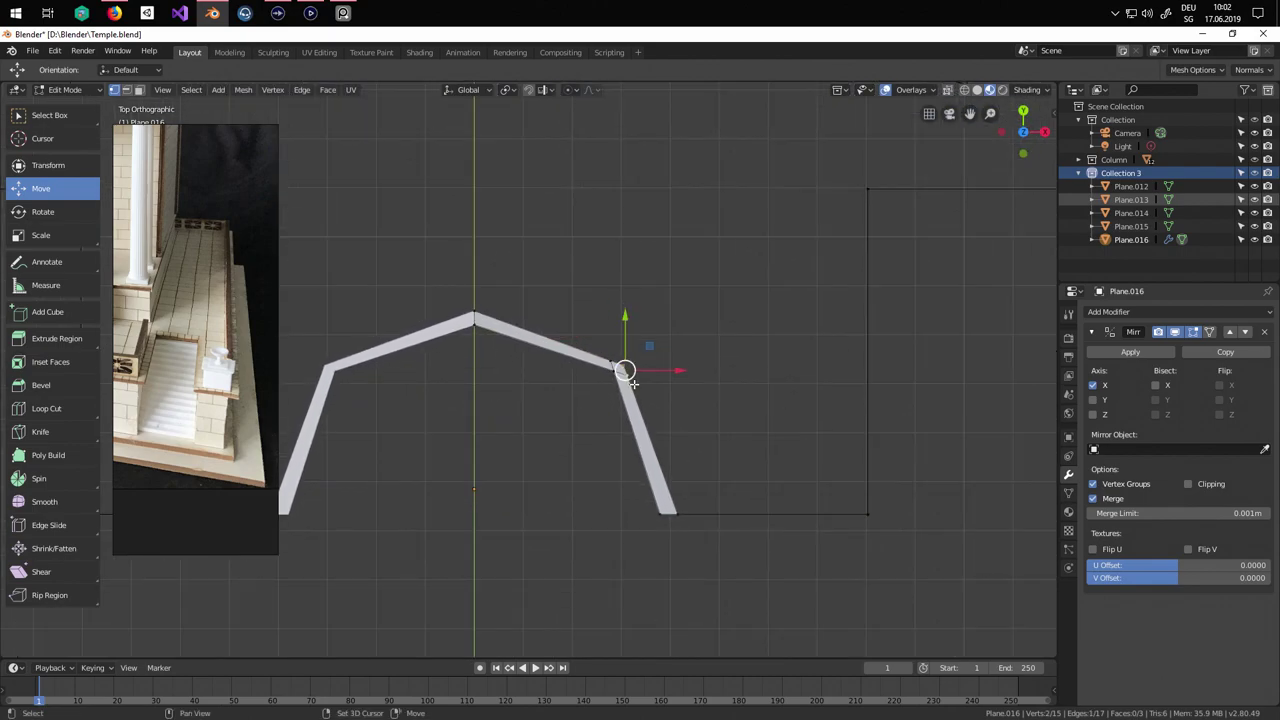
pyautogui.keyDown('shift'); pyautogui.click(684, 509); pyautogui.keyUp('shift')
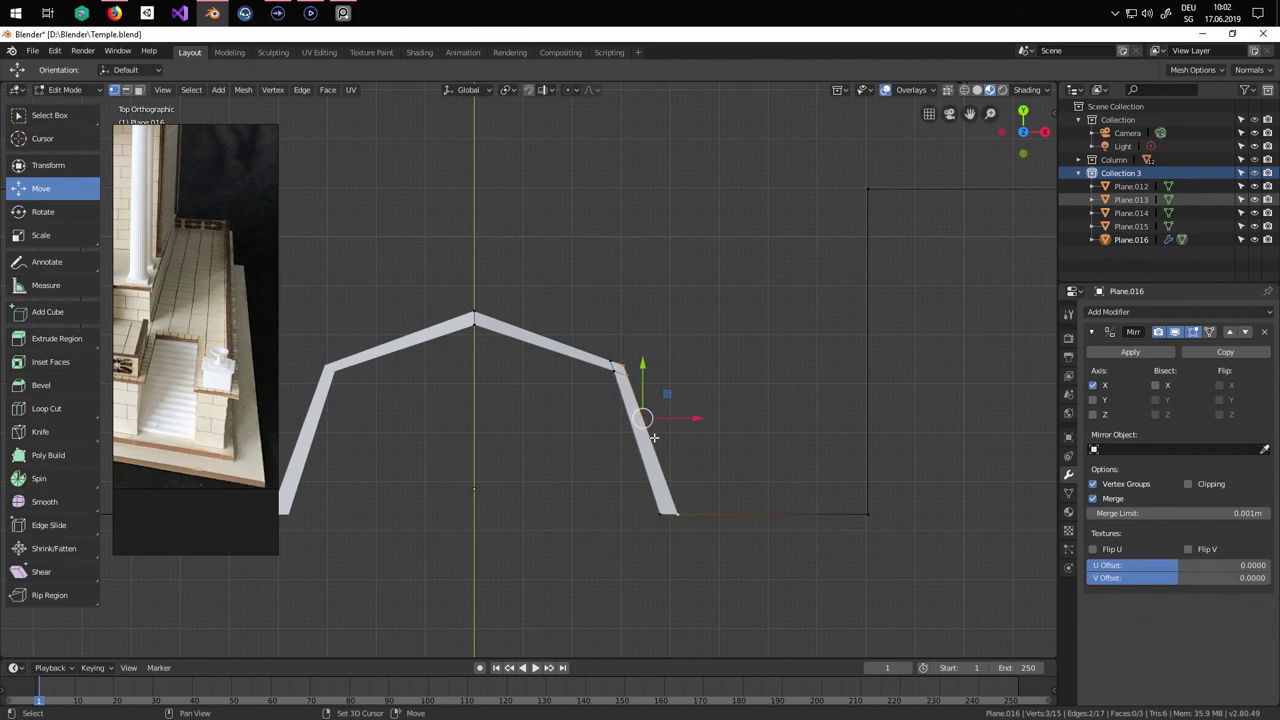
pyautogui.keyDown('shift'); pyautogui.click(480, 313); pyautogui.keyUp('shift')
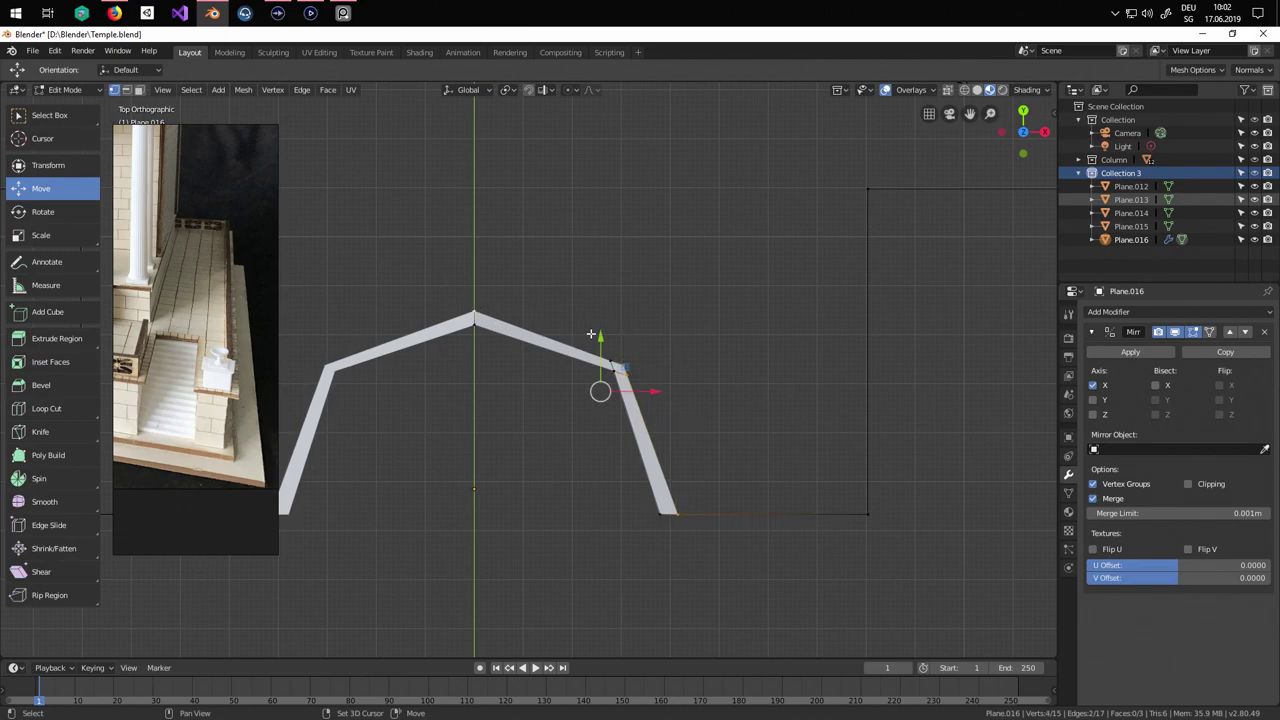
pyautogui.press('x')
pyautogui.click(672, 272)
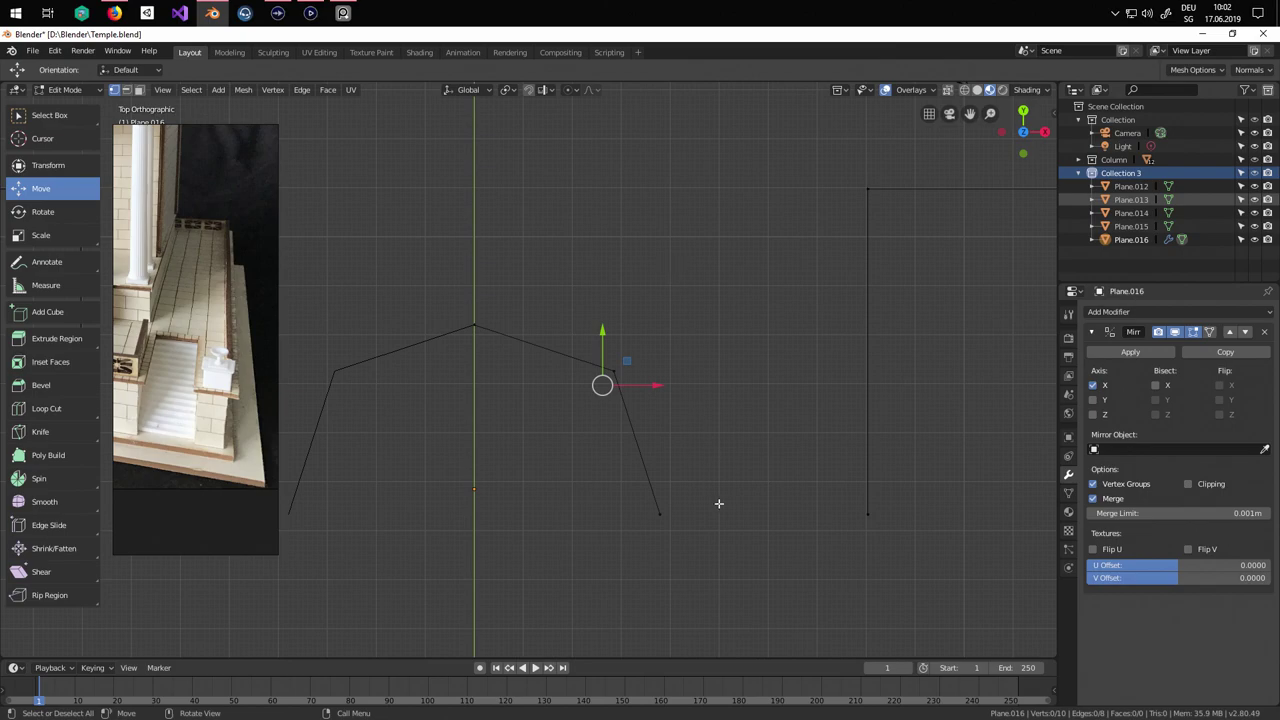
# Connect the curved line's front end vertex to the neighbouring front corner of the outline with an edge.
pyautogui.scroll(-1, 704, 499)
pyautogui.scroll(1, 680, 488)
pyautogui.keyDown('shift'); pyautogui.moveTo(756, 455); pyautogui.dragTo(663, 413, button='middle'); pyautogui.keyUp('shift')
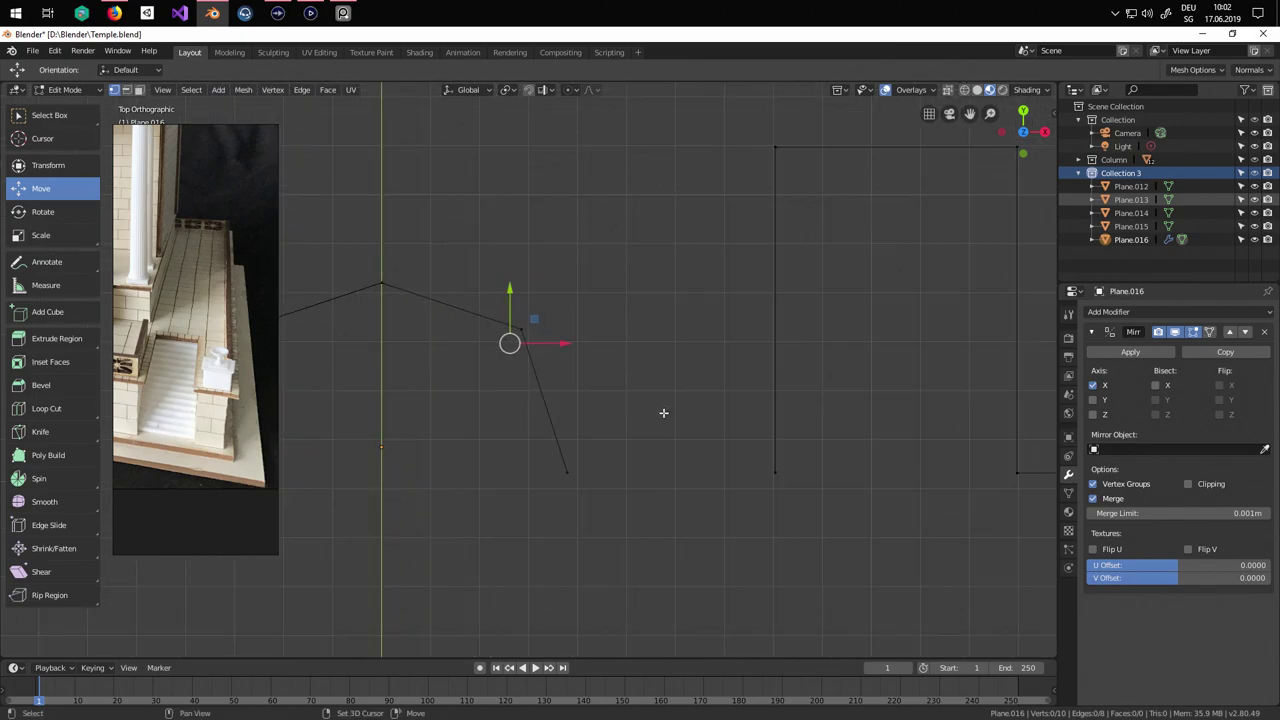
pyautogui.click(573, 469)
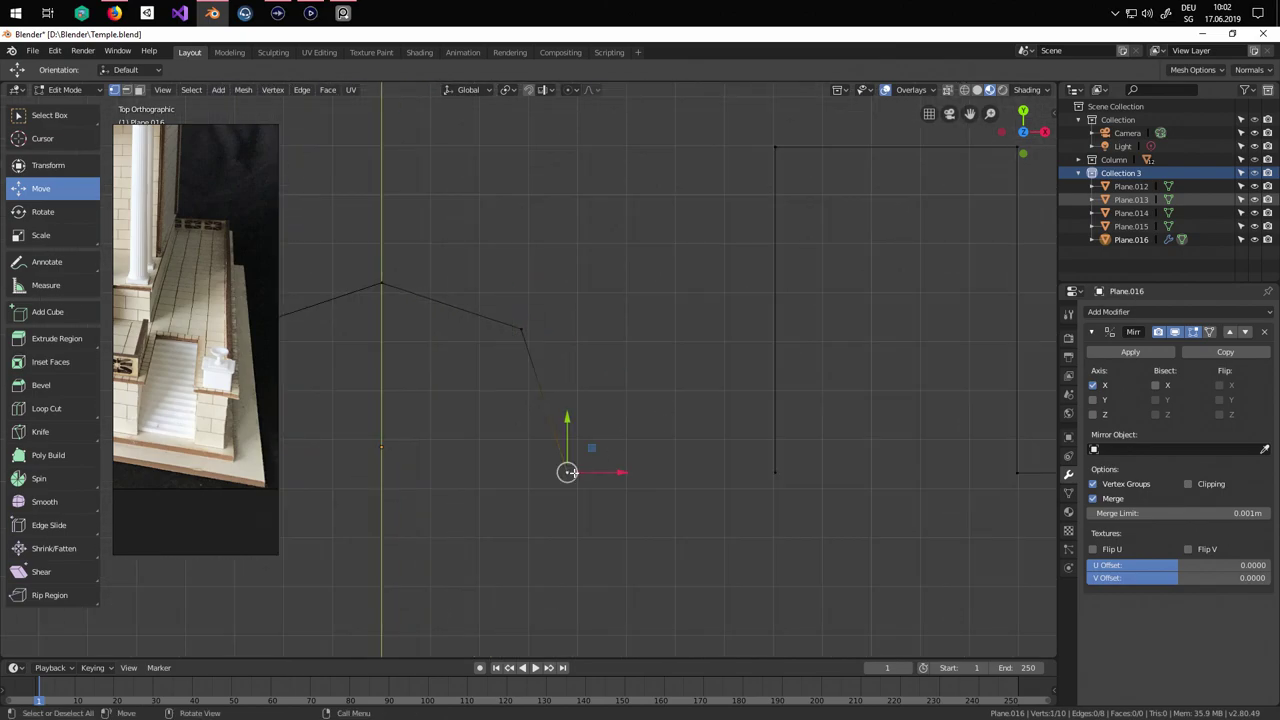
pyautogui.keyDown('shift'); pyautogui.click(775, 473); pyautogui.keyUp('shift')
pyautogui.scroll(-6, 755, 521)
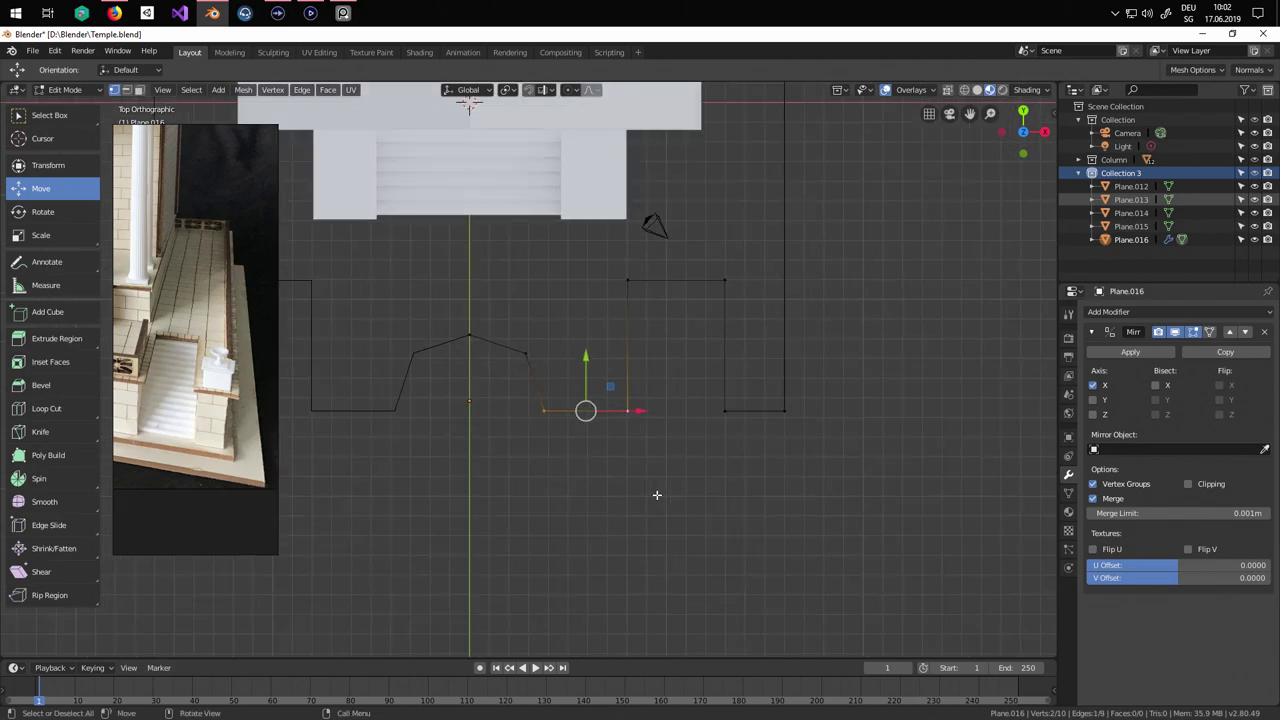
pyautogui.scroll(4, 677, 505)
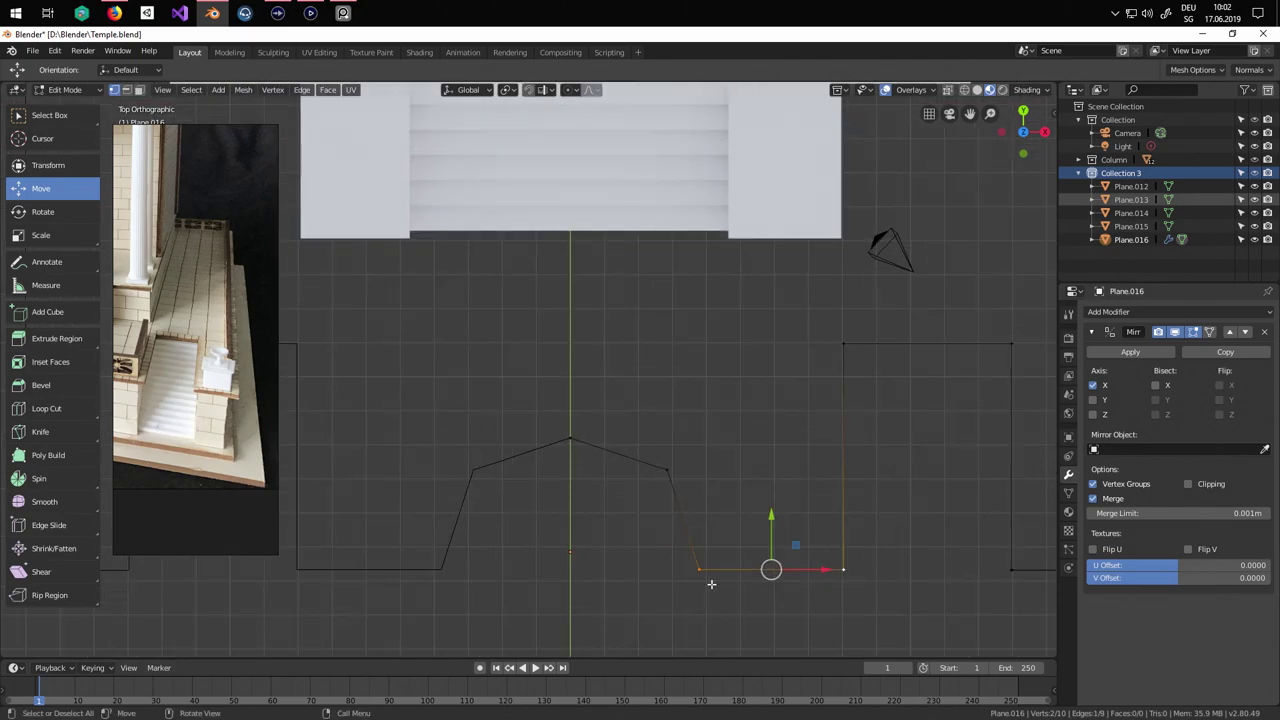
pyautogui.scroll(-2, 595, 520)
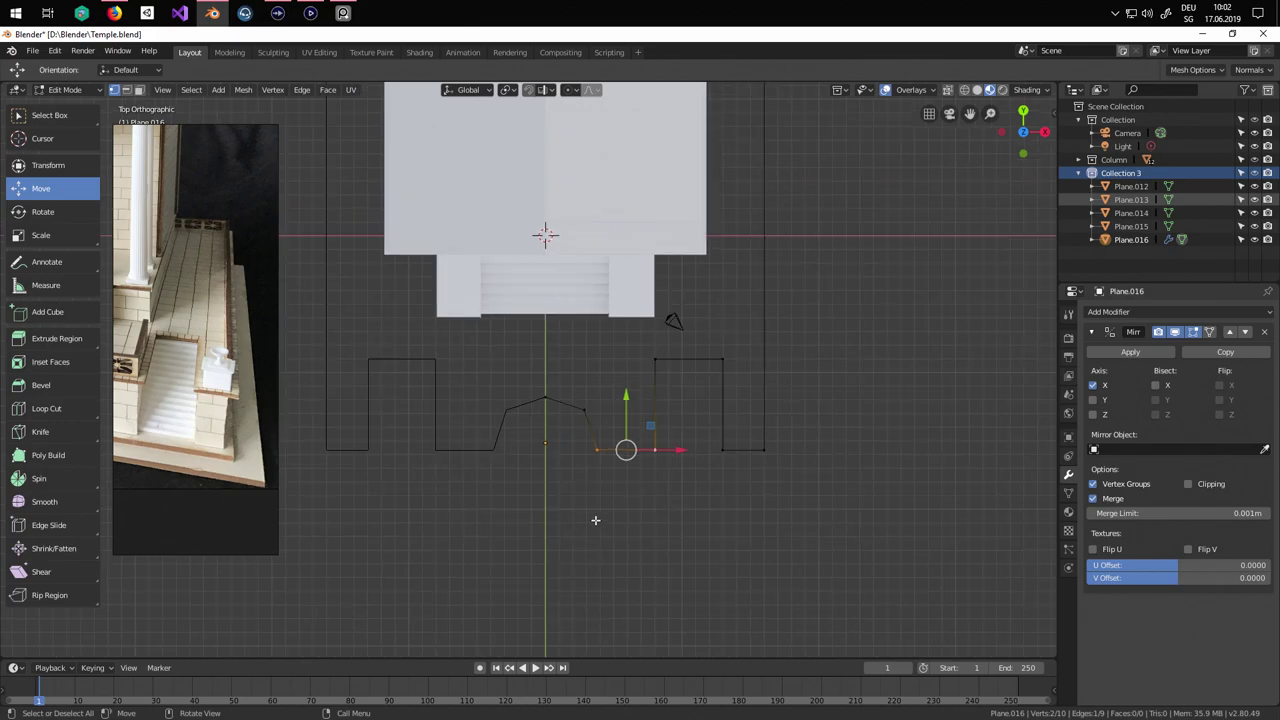
# Fill the terrace outline with a face and extrude it about 3.3 m downward into a solid base.
pyautogui.press('a')
pyautogui.moveTo(716, 508); pyautogui.dragTo(645, 430, button='middle')
pyautogui.press('f')
pyautogui.moveTo(718, 505); pyautogui.dragTo(631, 490, button='middle')
pyautogui.scroll(2, 733, 518)
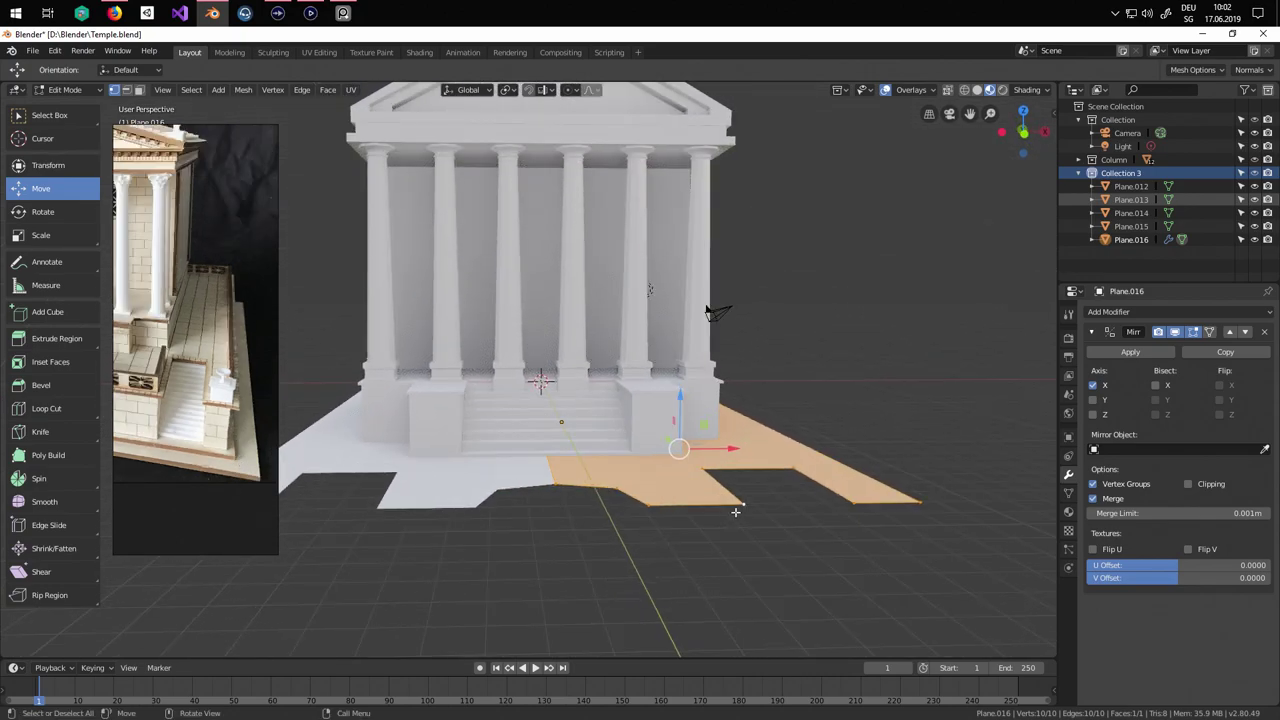
pyautogui.press('e')
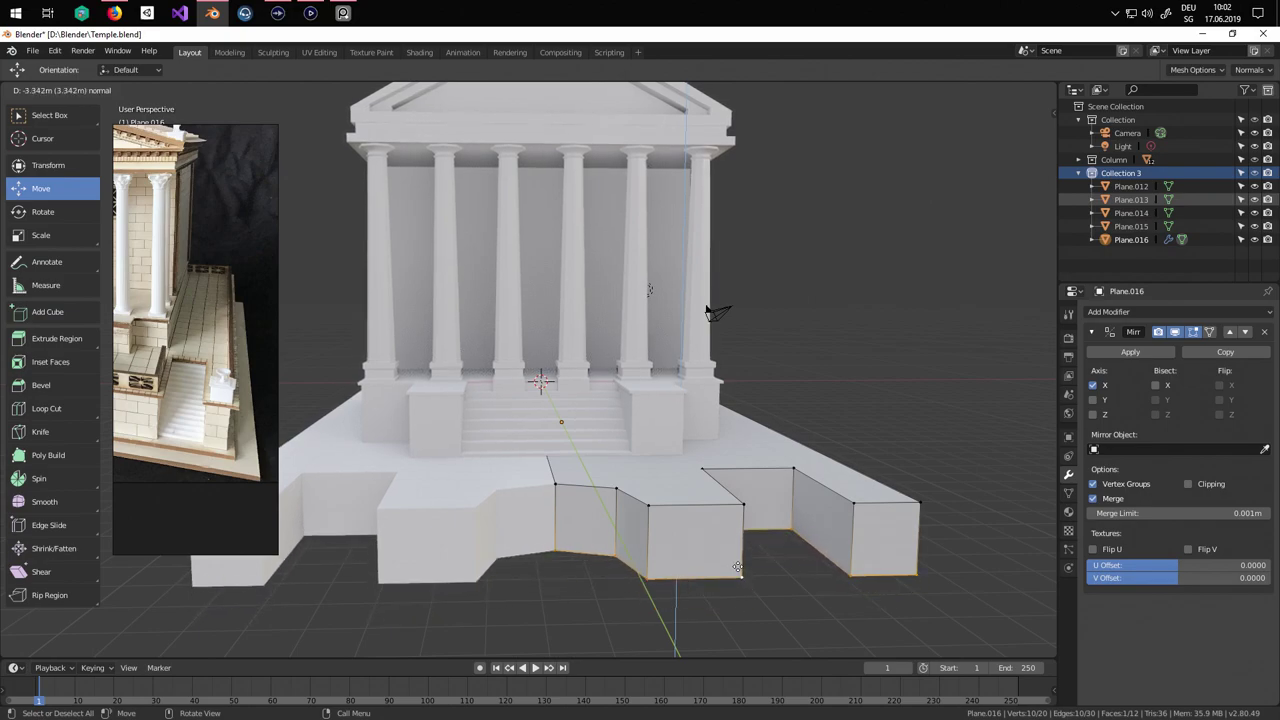
pyautogui.click(727, 568)
pyautogui.moveTo(727, 568)
pyautogui.mouseDown(button='middle')
pyautogui.moveTo(837, 571)
pyautogui.moveTo(705, 562)
pyautogui.mouseUp(button='middle')
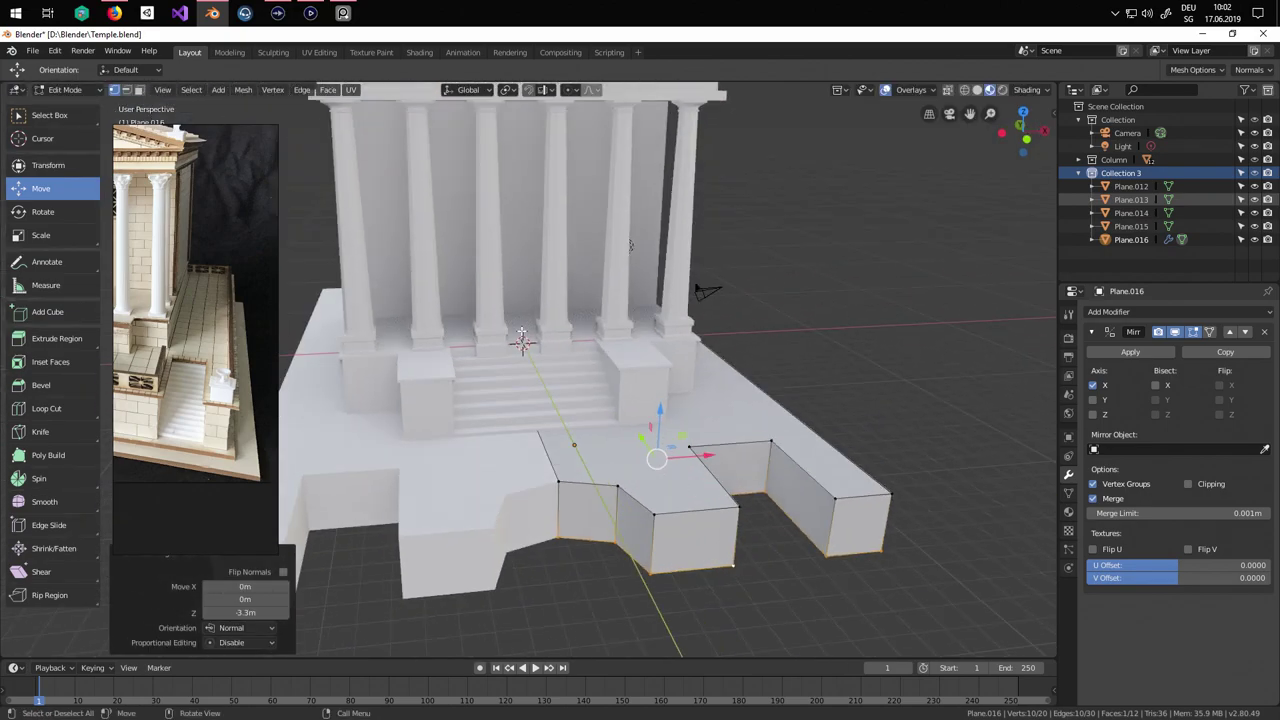
# Extrude the top face of the terrace base about 0.21 m upward to form a thin rim band.
pyautogui.click(140, 90)
pyautogui.click(629, 393)
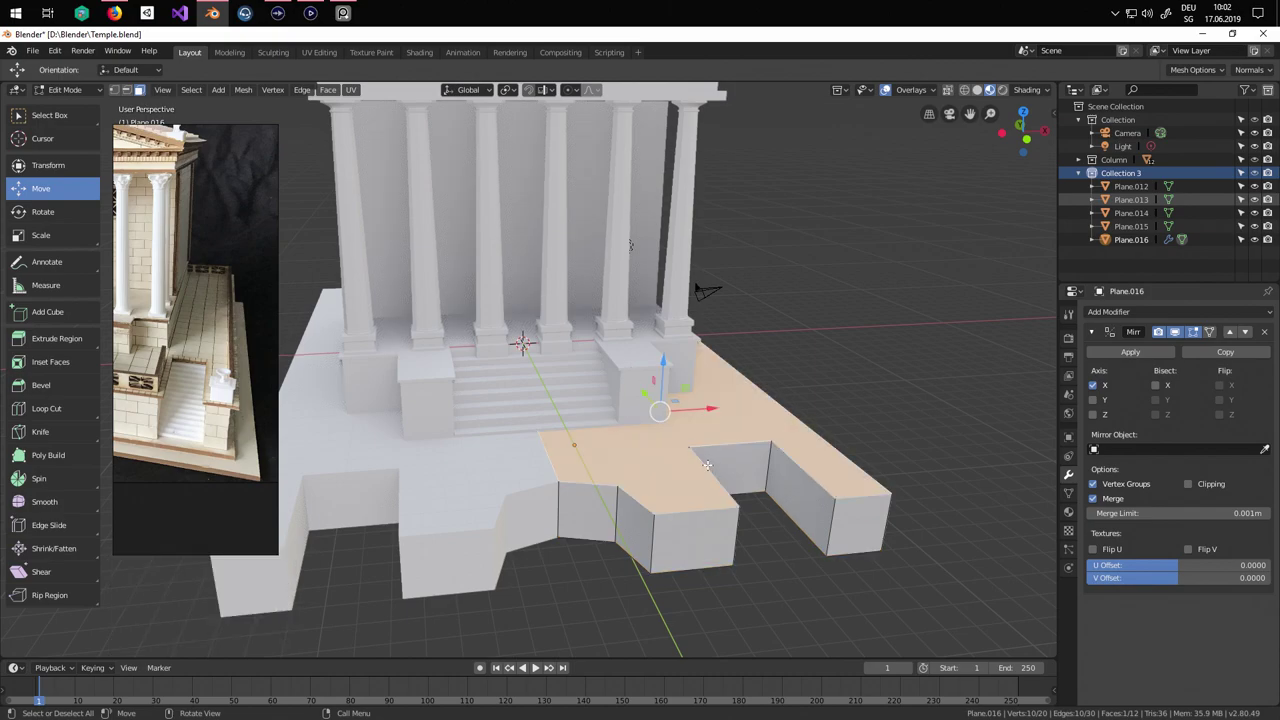
pyautogui.moveTo(629, 393); pyautogui.dragTo(583, 408, button='middle')
pyautogui.press('e')
pyautogui.click(729, 494)
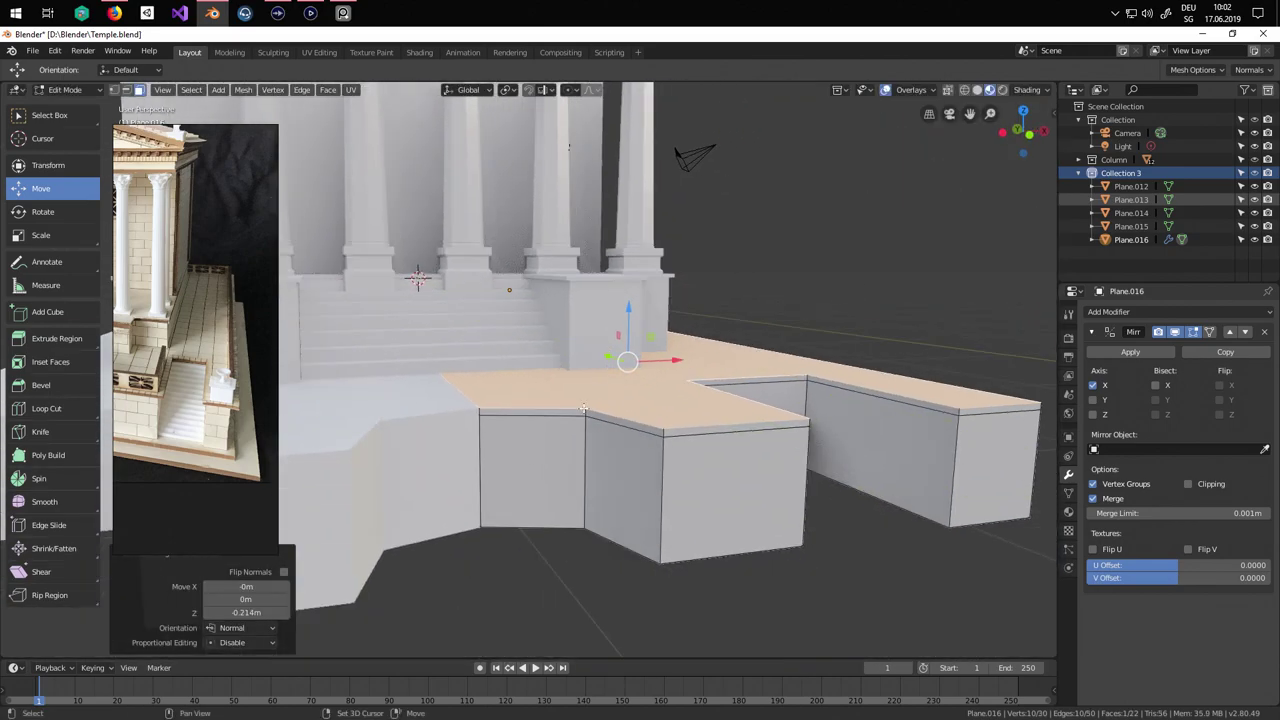
# Extrude the side faces of the thin band around the terrace top and scale them outward by about 1.04 as a lip.
pyautogui.click(558, 412)
pyautogui.keyDown('shift'); pyautogui.click(628, 428); pyautogui.keyUp('shift')
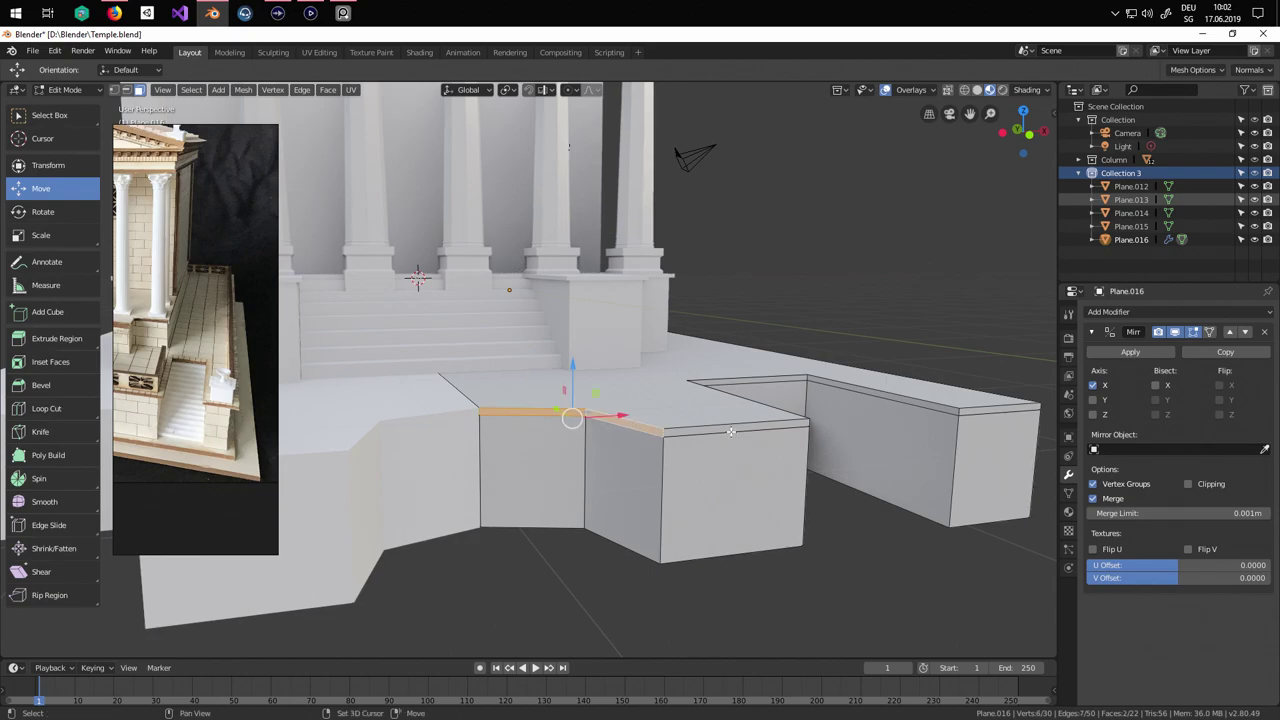
pyautogui.keyDown('shift'); pyautogui.click(731, 431); pyautogui.keyUp('shift')
pyautogui.moveTo(735, 432); pyautogui.dragTo(640, 432, button='middle')
pyautogui.keyDown('shift'); pyautogui.click(806, 415); pyautogui.keyUp('shift')
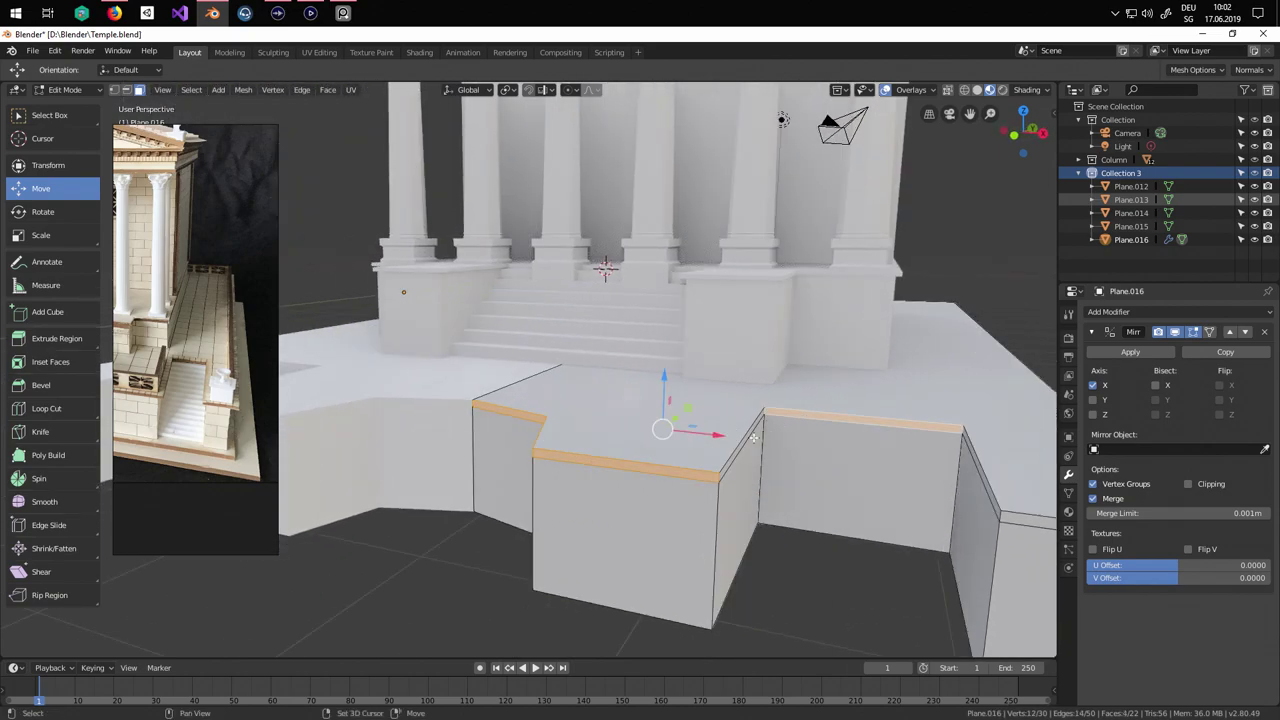
pyautogui.moveTo(753, 437); pyautogui.dragTo(782, 470, button='middle')
pyautogui.keyDown('shift'); pyautogui.click(854, 437); pyautogui.keyUp('shift')
pyautogui.moveTo(849, 474); pyautogui.dragTo(729, 432, button='middle')
pyautogui.press('e')
pyautogui.rightClick(808, 461)
pyautogui.press('s')
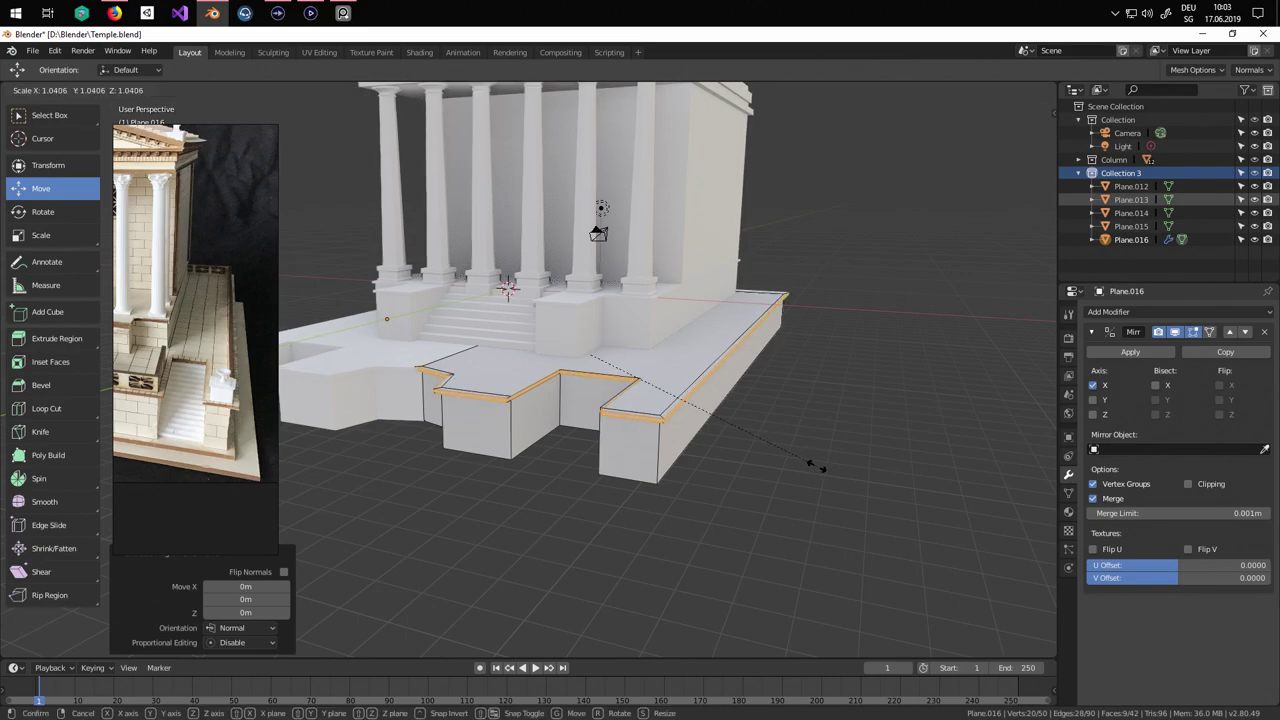
pyautogui.click(815, 465)
# Select the front end face of the projecting lip at the mirror centre line.
pyautogui.scroll(3, 611, 517)
pyautogui.moveTo(555, 460); pyautogui.dragTo(554, 491, button='middle')
pyautogui.scroll(3, 568, 480)
pyautogui.keyDown('alt'); pyautogui.click(584, 434); pyautogui.keyUp('alt')
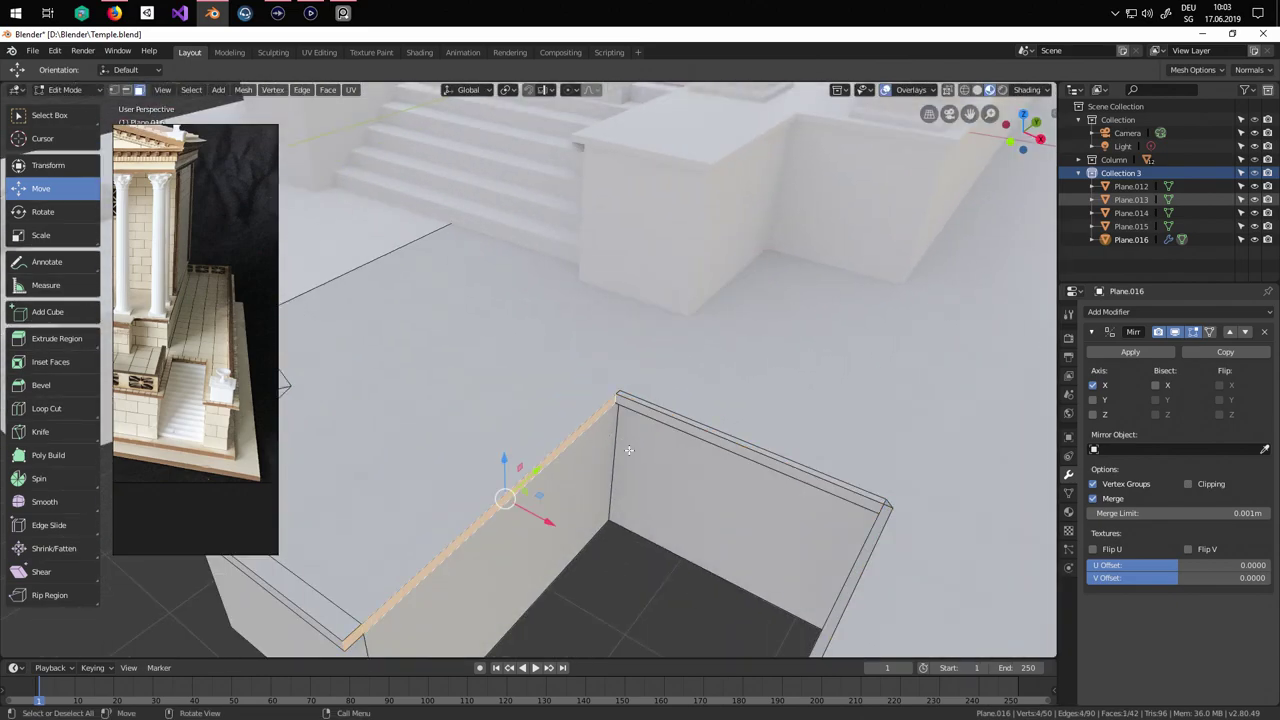
pyautogui.moveTo(558, 523); pyautogui.dragTo(552, 526)
pyautogui.scroll(-4, 555, 526)
pyautogui.moveTo(558, 526); pyautogui.dragTo(652, 454, button='middle')
pyautogui.scroll(3, 652, 454)
pyautogui.keyDown('shift'); pyautogui.moveTo(780, 503); pyautogui.dragTo(558, 448, button='middle'); pyautogui.keyUp('shift')
pyautogui.click(657, 466)
pyautogui.press('s')
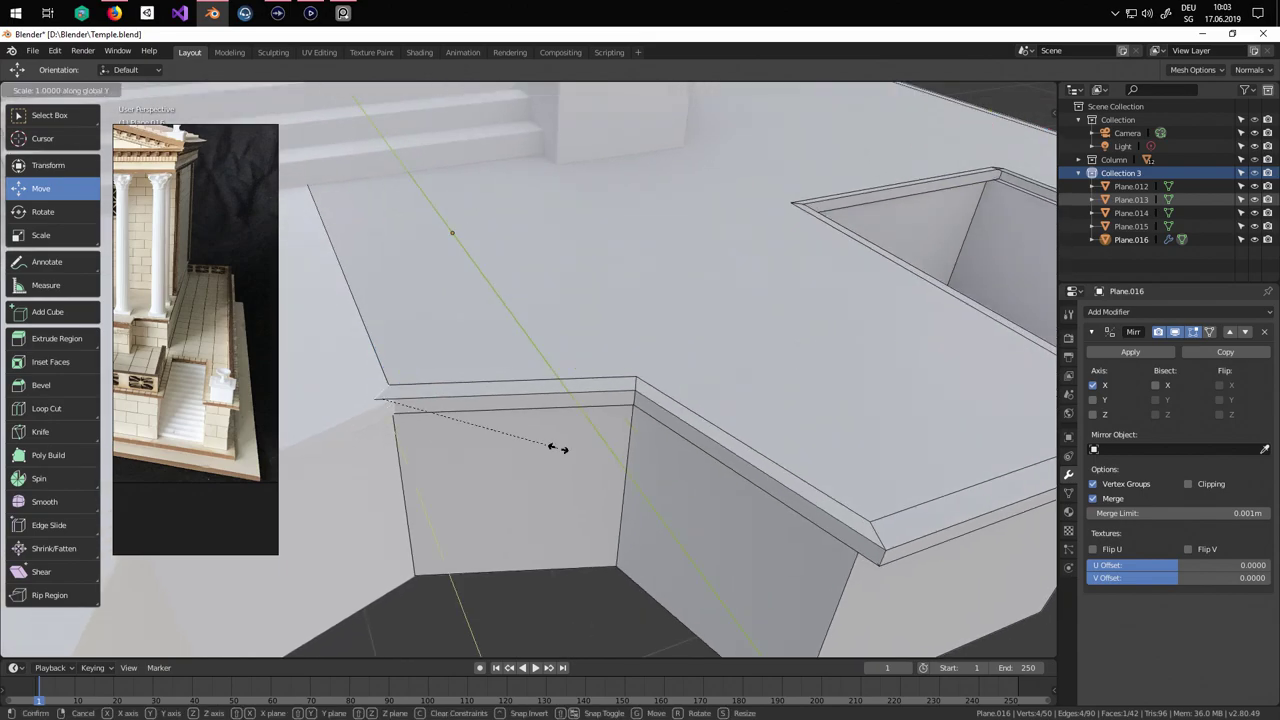
pyautogui.click(558, 448)
pyautogui.press('s')
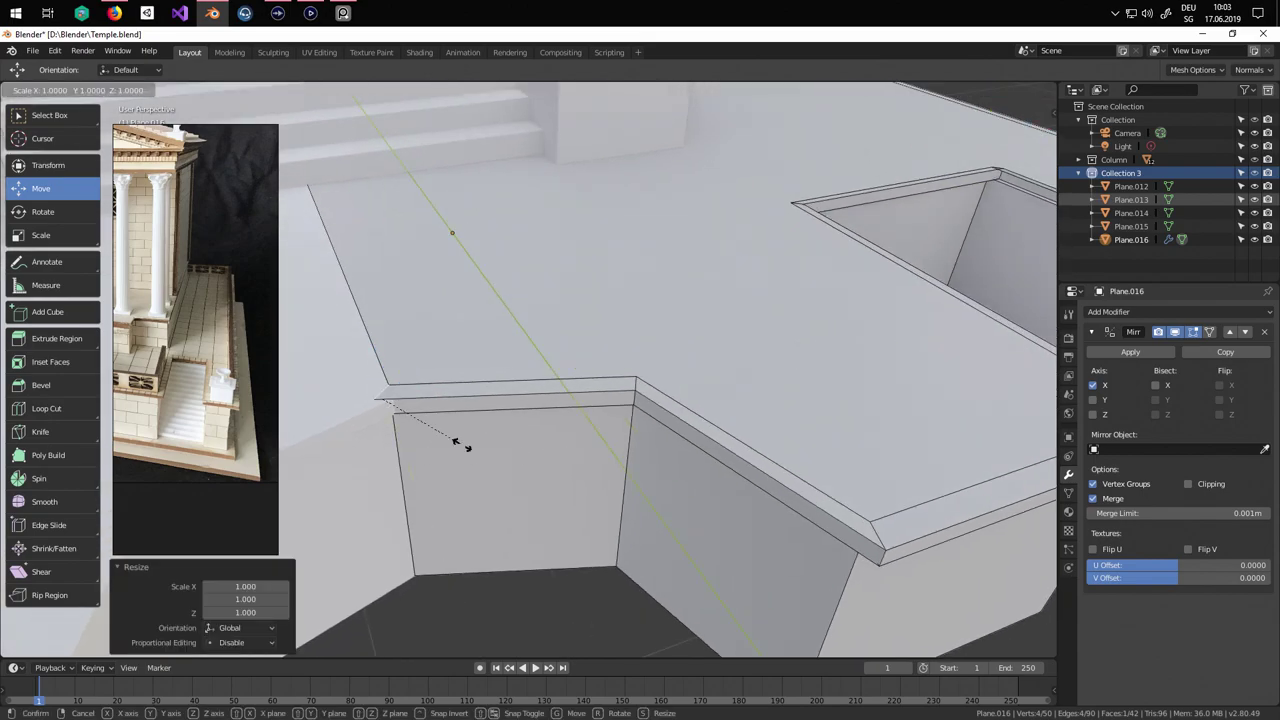
pyautogui.click(462, 445)
pyautogui.press('s')
pyautogui.press('0')
pyautogui.press('x')
pyautogui.press('Escape')
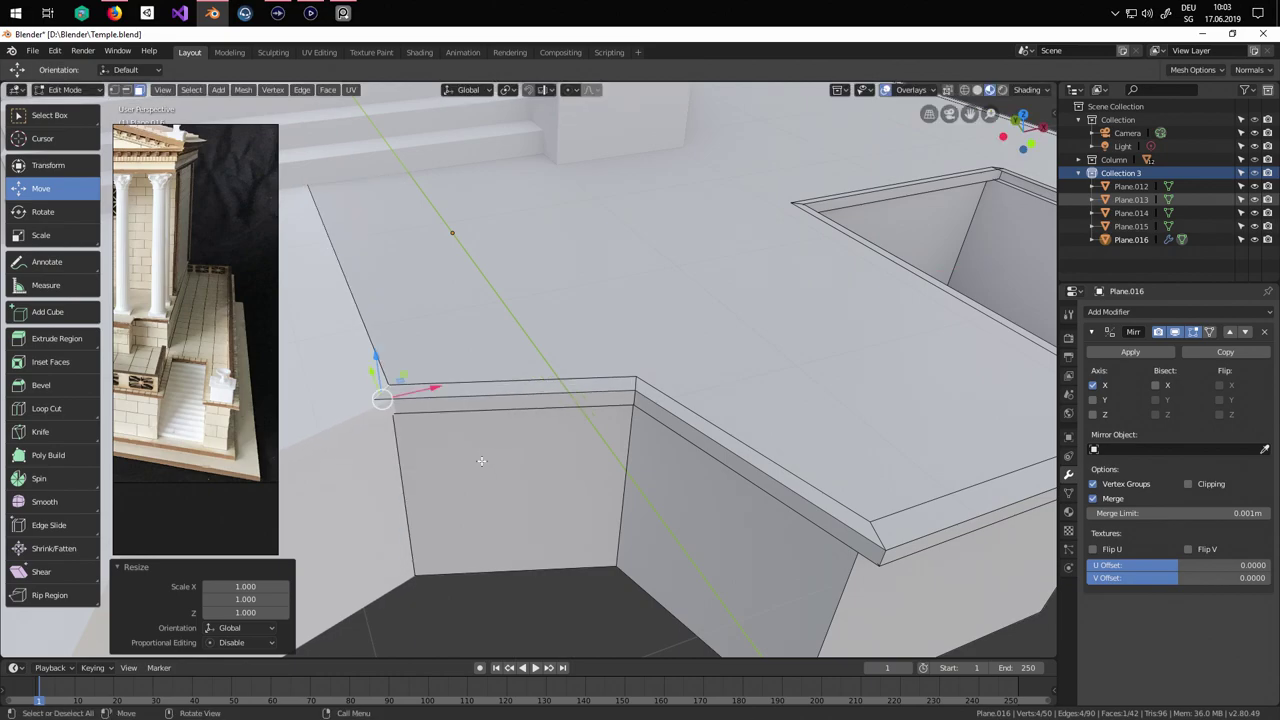
# Flatten the lip's front end face by scaling it to 0 along X.
pyautogui.press('s')
pyautogui.press('x')
pyautogui.press('0')
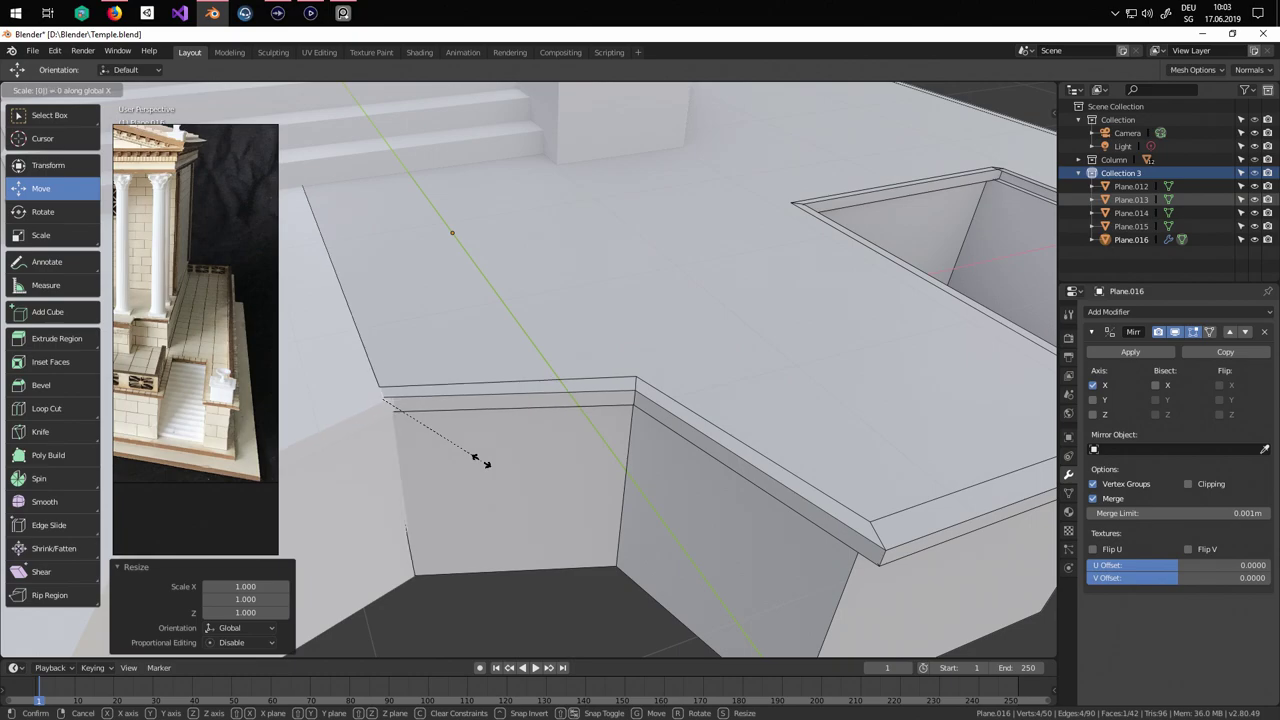
pyautogui.press('Return')
# Flatten the lip's rear end face behind the temple at the mirror centre line by scaling it to 0 along X.
pyautogui.press('KP_Decimal')
pyautogui.scroll(-12, 574, 440)
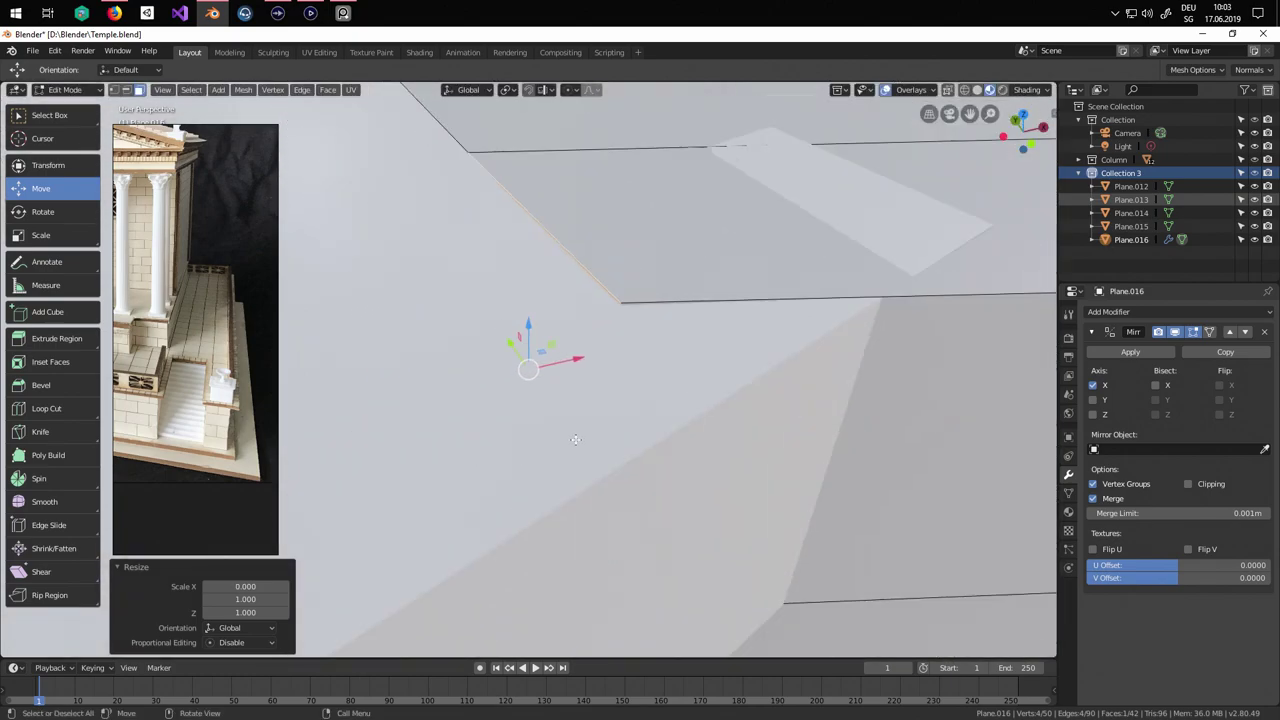
pyautogui.scroll(-5, 593, 430)
pyautogui.moveTo(591, 449); pyautogui.dragTo(561, 458, button='middle')
pyautogui.click(560, 506)
pyautogui.scroll(4, 552, 450)
pyautogui.scroll(-4, 607, 452)
pyautogui.moveTo(512, 388)
pyautogui.mouseDown(button='middle')
pyautogui.moveTo(474, 394)
pyautogui.moveTo(508, 372)
pyautogui.mouseUp(button='middle')
pyautogui.scroll(2, 530, 440)
pyautogui.press('Tab')
pyautogui.moveTo(560, 480); pyautogui.dragTo(483, 409, button='middle')
pyautogui.scroll(-5, 520, 484)
pyautogui.scroll(5, 697, 471)
pyautogui.press('Tab')
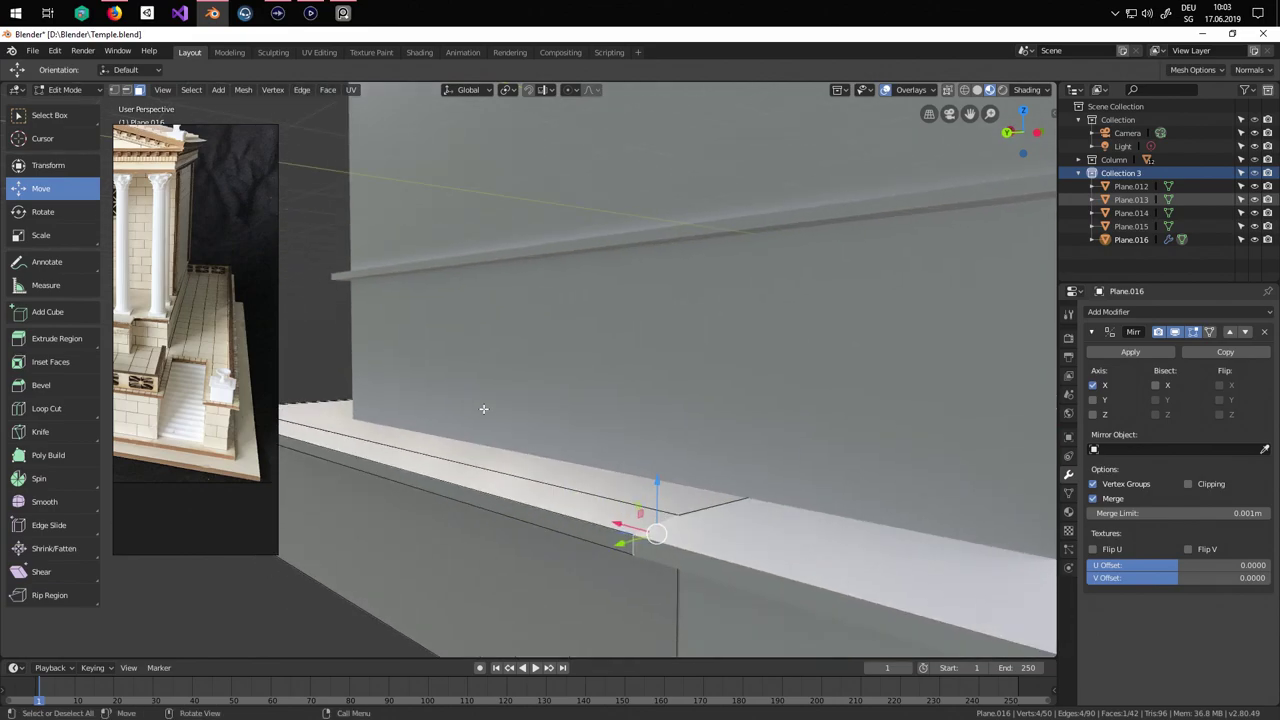
pyautogui.press('s')
pyautogui.press('x')
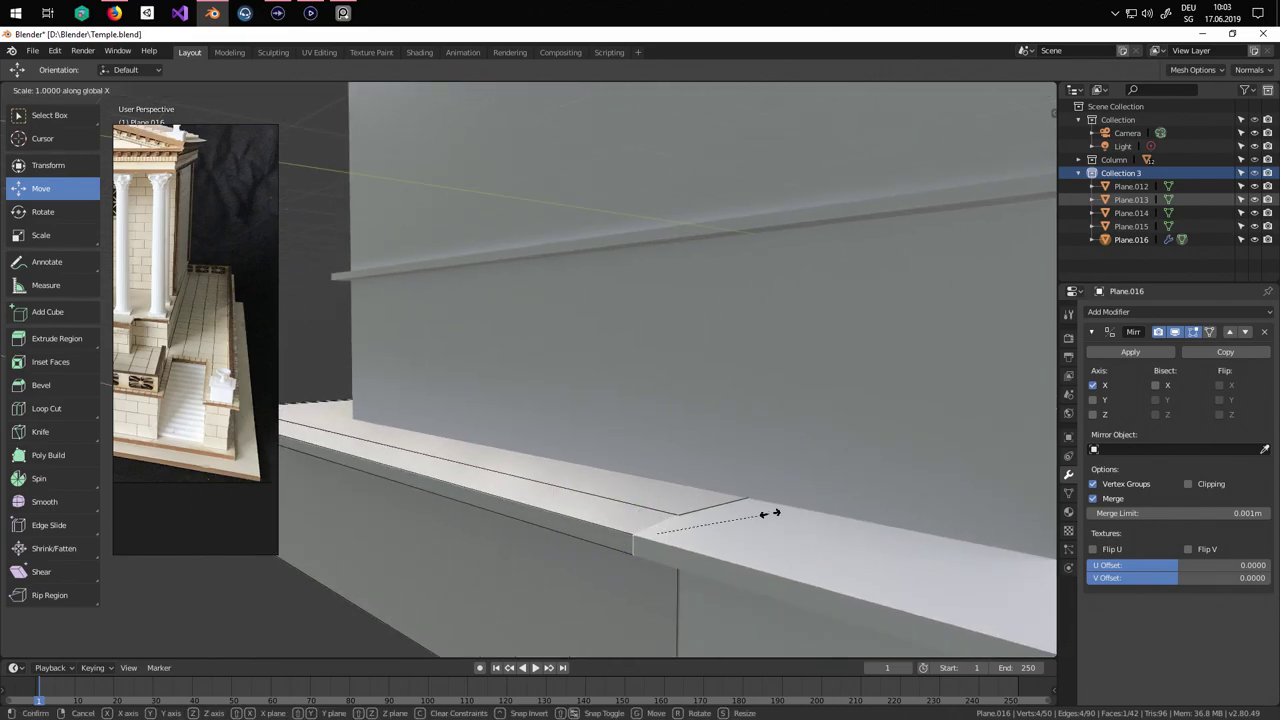
pyautogui.press('0')
pyautogui.press('Return')
# Examine the whole terrace base in Object Mode and compare its shape and height with the reference photo.
pyautogui.press('Tab')
pyautogui.scroll(-10, 816, 392)
pyautogui.moveTo(816, 392); pyautogui.dragTo(570, 420, button='middle')
pyautogui.scroll(4, 446, 431)
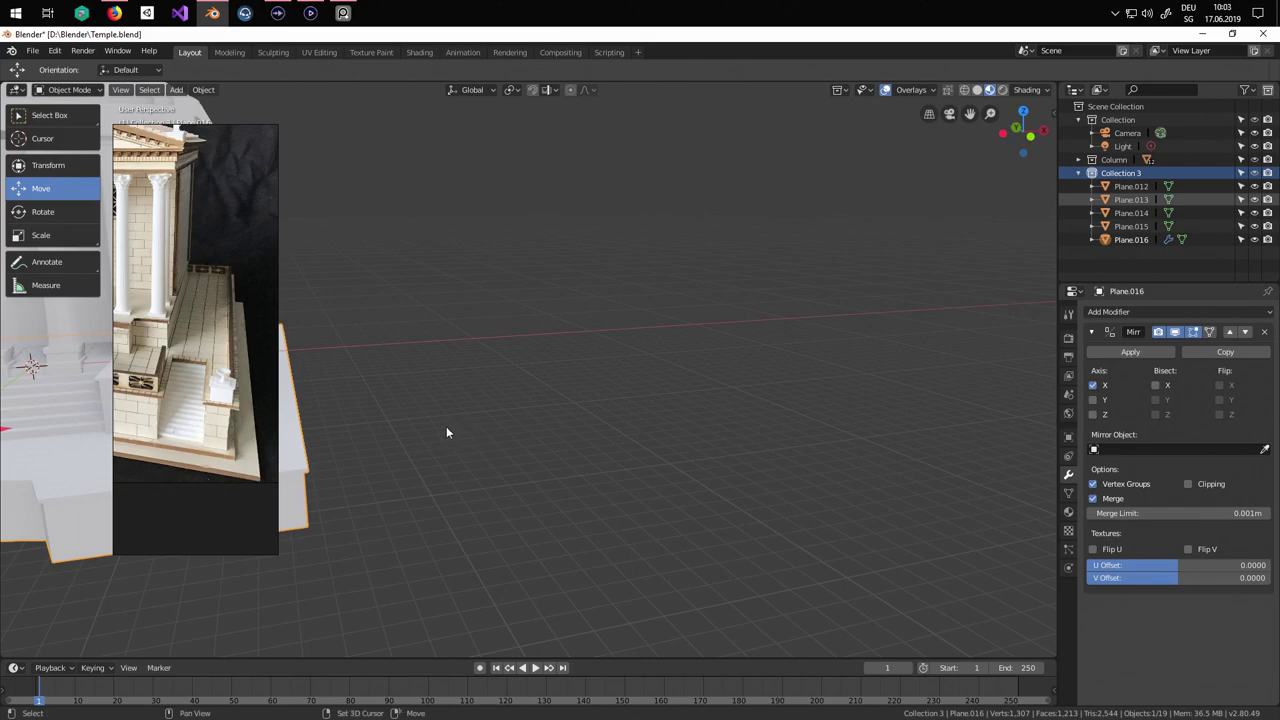
pyautogui.keyDown('shift'); pyautogui.moveTo(446, 431); pyautogui.dragTo(699, 411, button='middle'); pyautogui.keyUp('shift')
pyautogui.scroll(5, 715, 429)
pyautogui.scroll(-3, 715, 429)
pyautogui.scroll(-2, 608, 398)
pyautogui.moveTo(608, 398); pyautogui.dragTo(410, 425, button='middle')
pyautogui.scroll(-3, 252, 432)
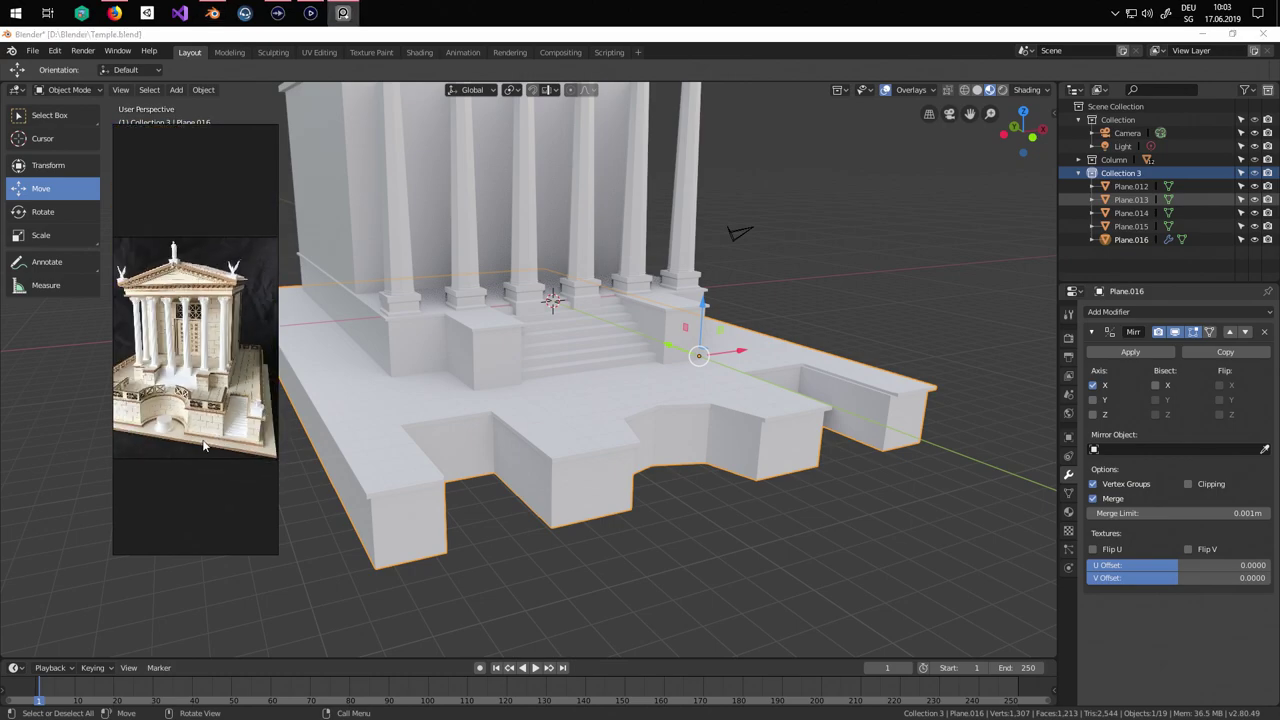
pyautogui.moveTo(206, 444); pyautogui.dragTo(230, 432, button='middle')
pyautogui.moveTo(700, 492); pyautogui.dragTo(689, 443, button='middle')
# Move the bottom face of the terrace base 1.25 m down along Z and save the file.
pyautogui.press('Tab')
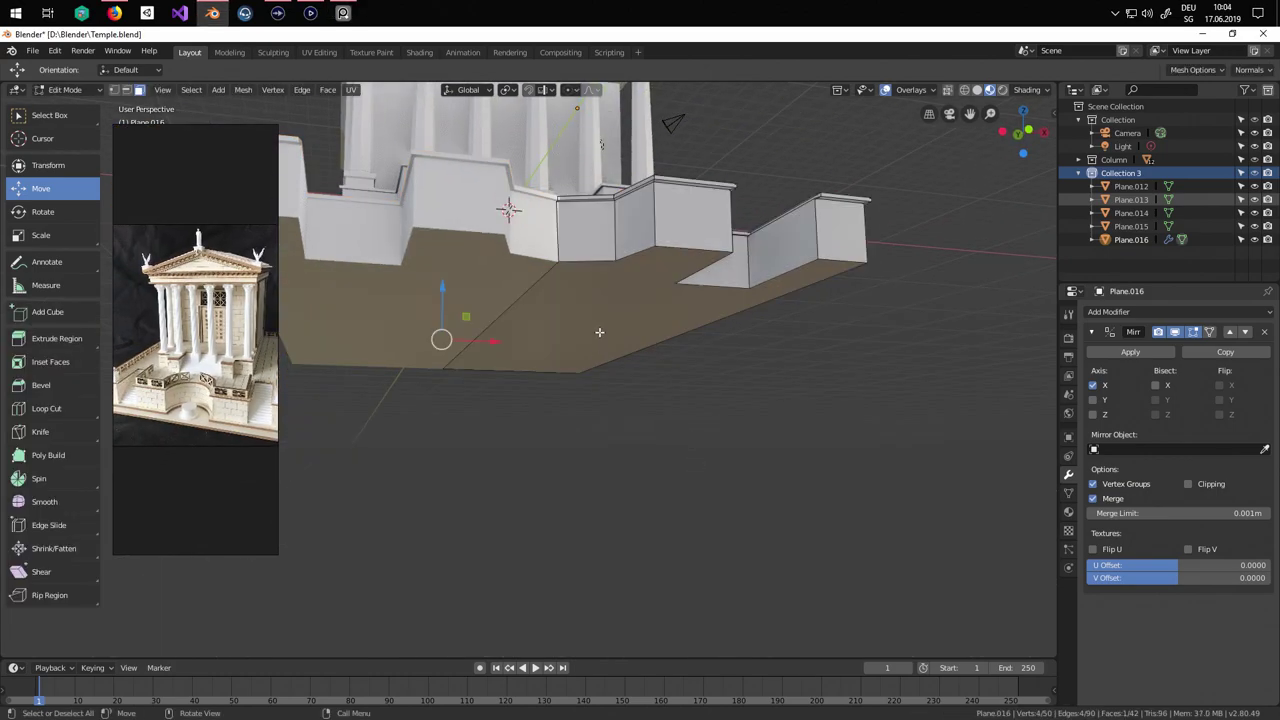
pyautogui.click(664, 302)
pyautogui.moveTo(640, 248); pyautogui.dragTo(640, 258)
pyautogui.moveTo(640, 258); pyautogui.dragTo(644, 337, button='middle')
pyautogui.scroll(-3, 622, 345)
pyautogui.click(44, 53)
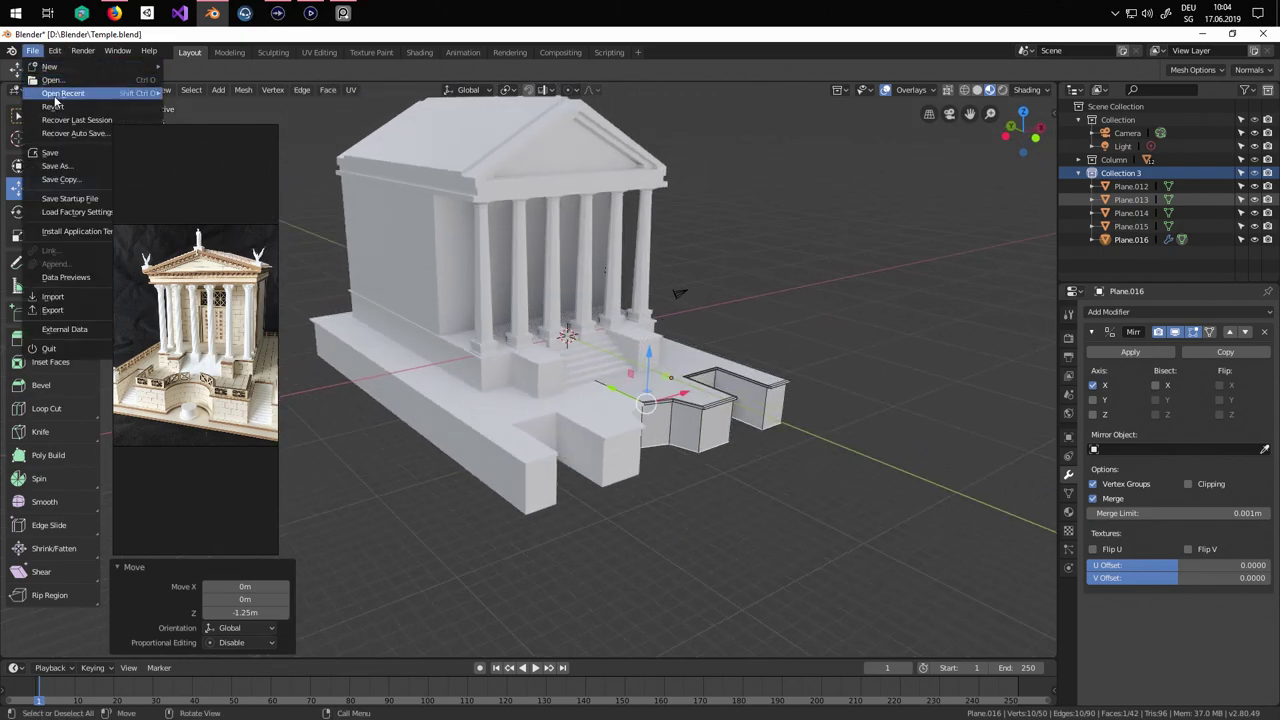
pyautogui.click(72, 152)
# Examine the terrace front in the reference photo, especially the lower edge of its walls, against the model.
pyautogui.scroll(2, 613, 324)
pyautogui.scroll(4, 613, 324)
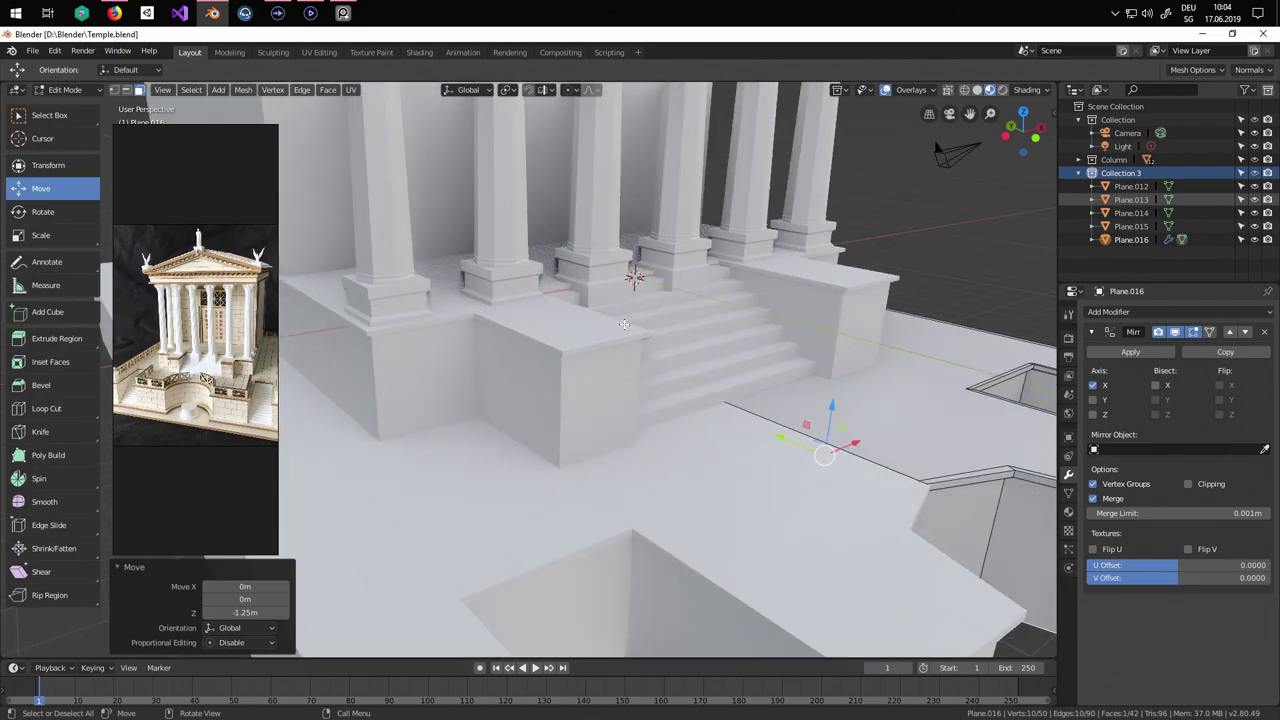
pyautogui.keyDown('shift'); pyautogui.moveTo(613, 427); pyautogui.dragTo(603, 393, button='middle'); pyautogui.keyUp('shift')
pyautogui.scroll(-4, 603, 393)
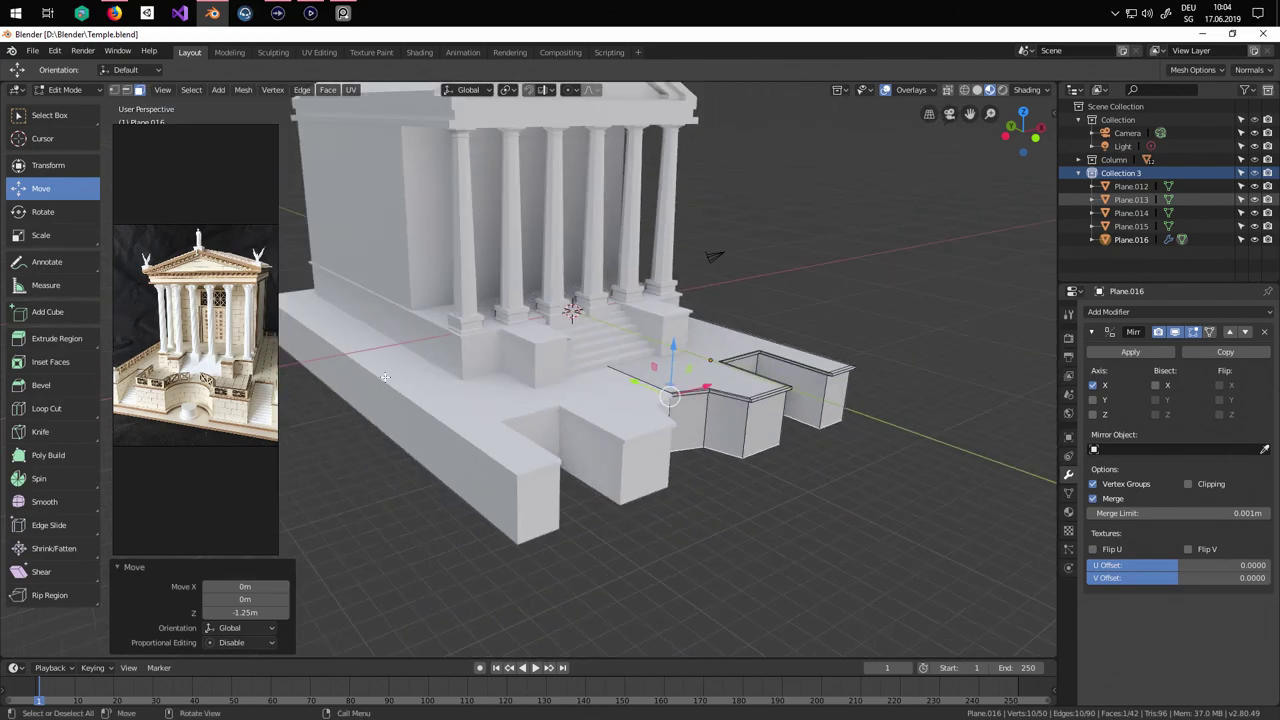
pyautogui.scroll(4, 230, 425)
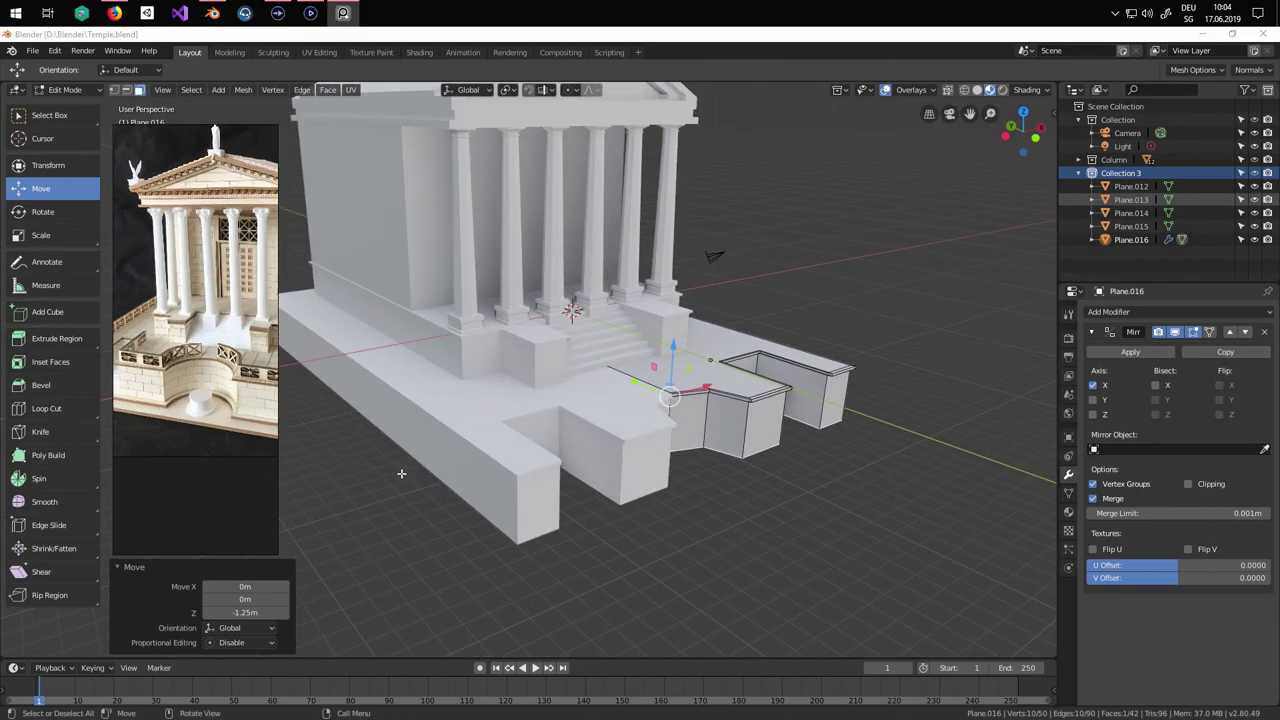
pyautogui.moveTo(761, 457)
pyautogui.mouseDown(button='middle')
pyautogui.moveTo(733, 458)
pyautogui.moveTo(749, 464)
pyautogui.mouseUp(button='middle')
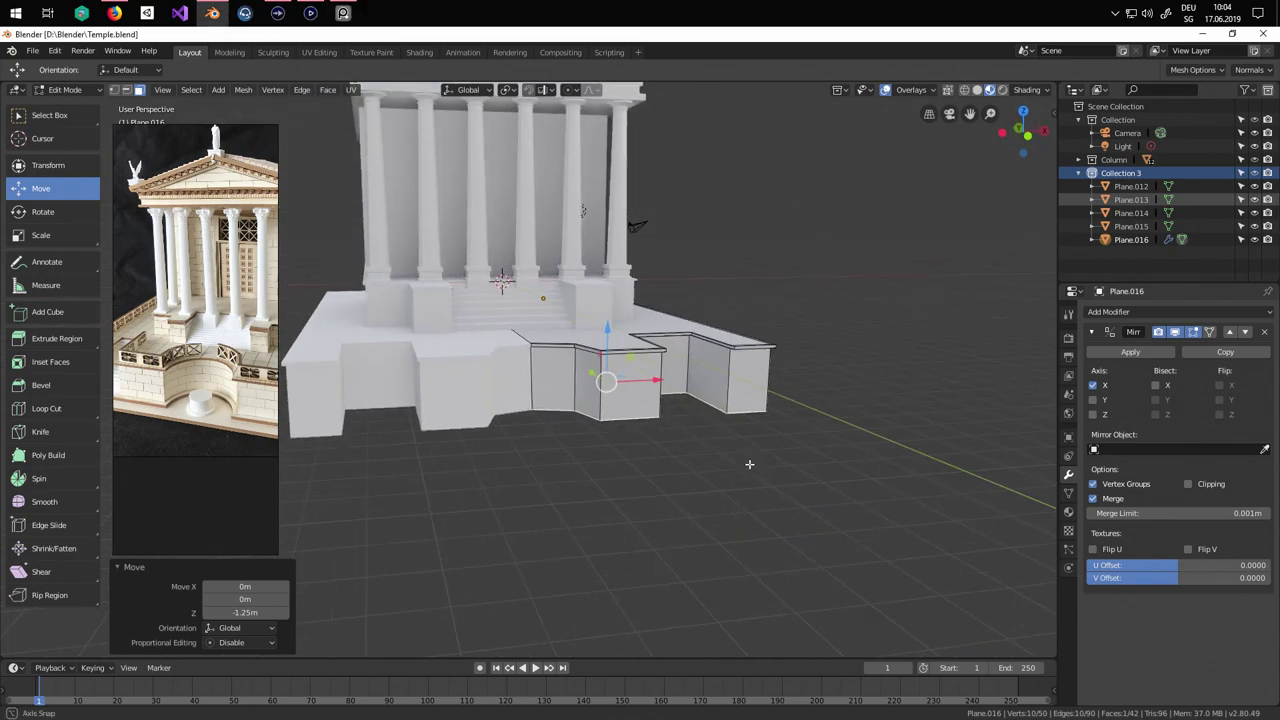
pyautogui.scroll(3, 235, 421)
pyautogui.moveTo(235, 421); pyautogui.dragTo(137, 390, button='middle')
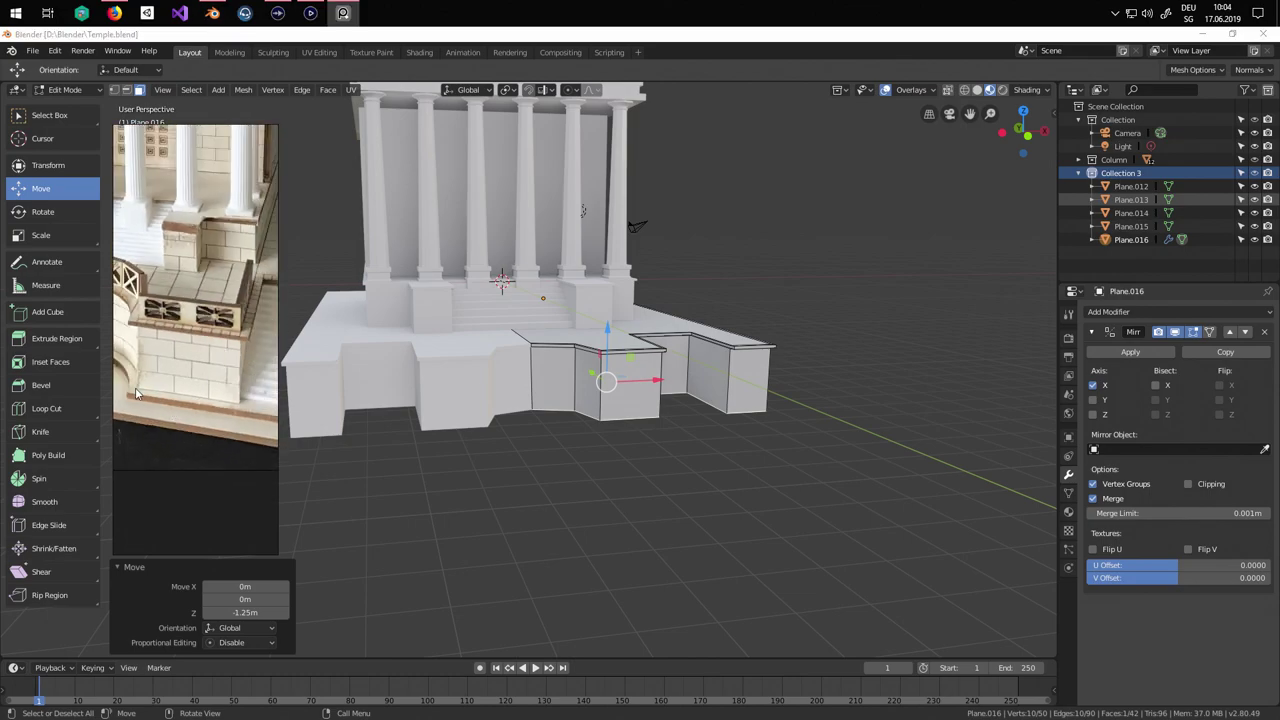
pyautogui.scroll(-2, 200, 418)
# Extrude the terrace's bottom face about 0.345 m downward to form a thin foot band.
pyautogui.moveTo(697, 460); pyautogui.dragTo(612, 352, button='middle')
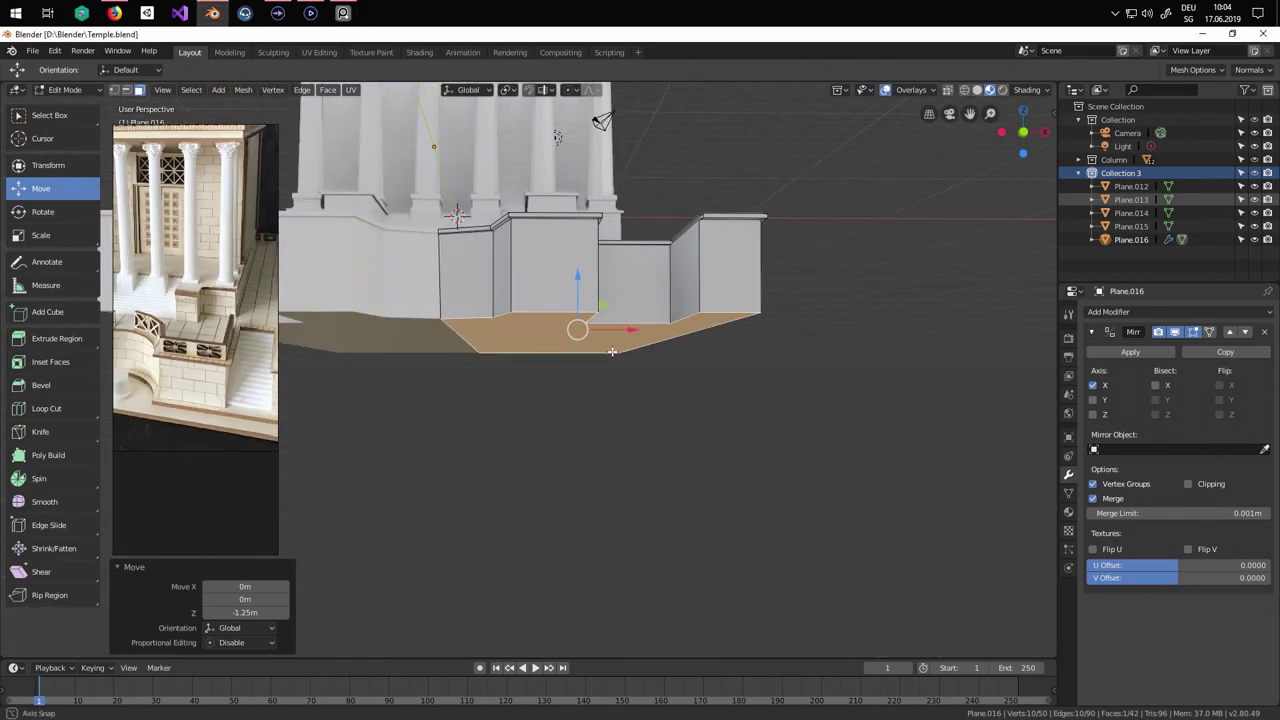
pyautogui.press('e')
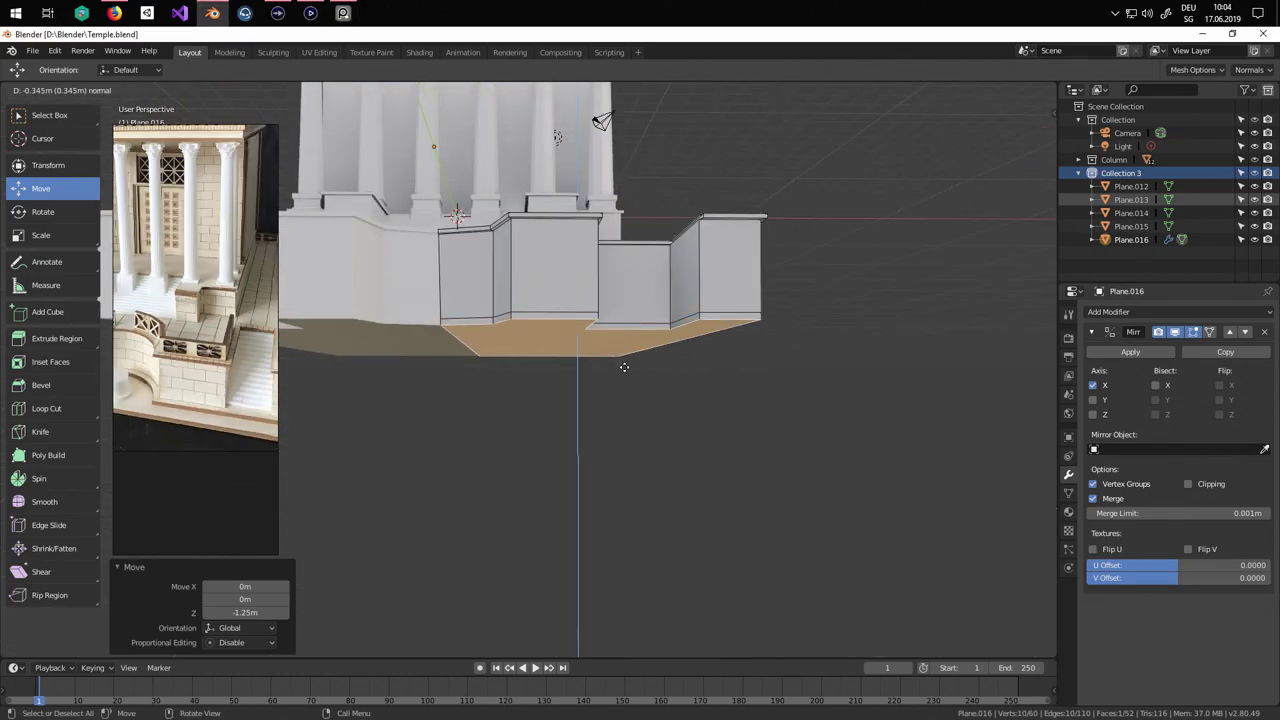
pyautogui.click(624, 367)
pyautogui.moveTo(626, 371); pyautogui.dragTo(628, 387, button='middle')
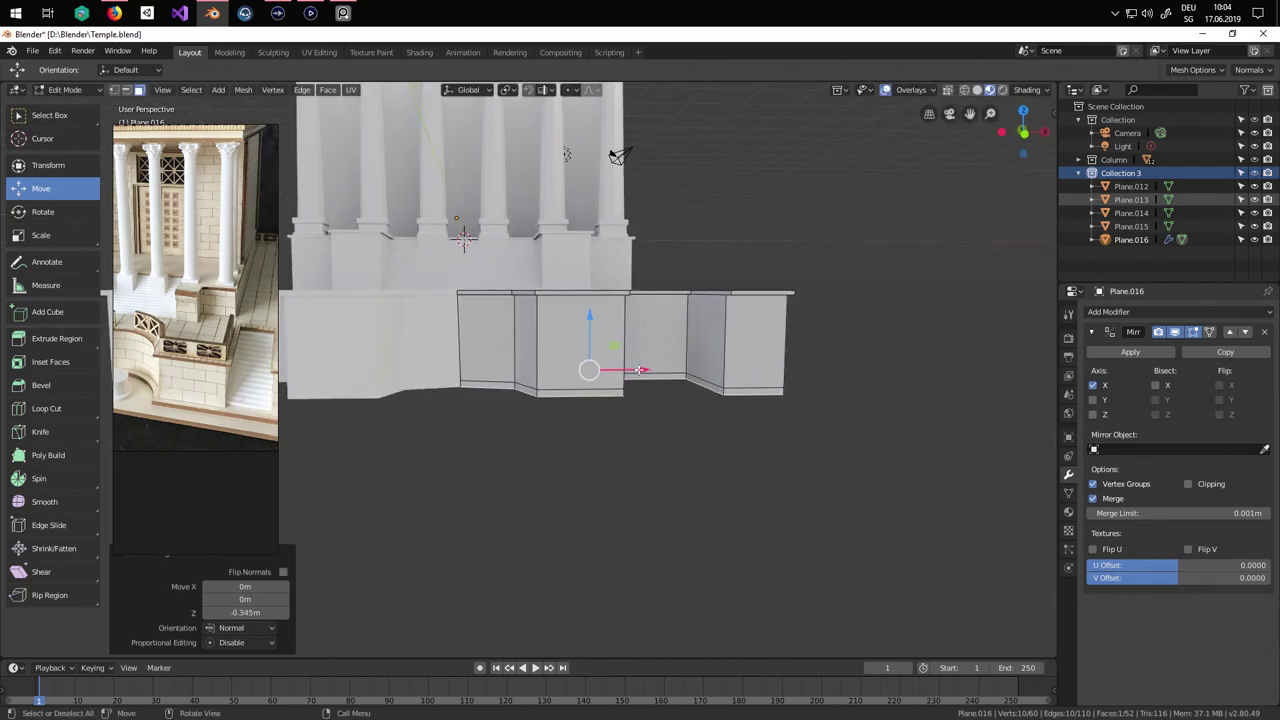
pyautogui.press('s')
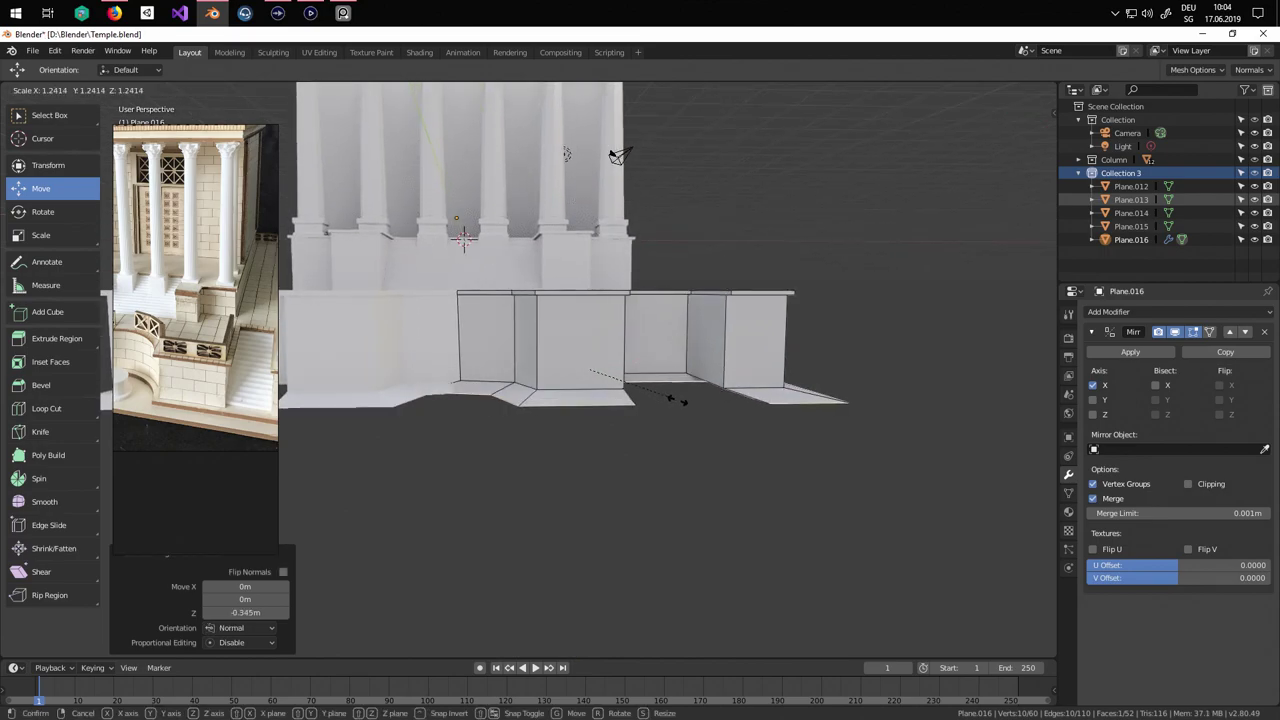
pyautogui.click(640, 390)
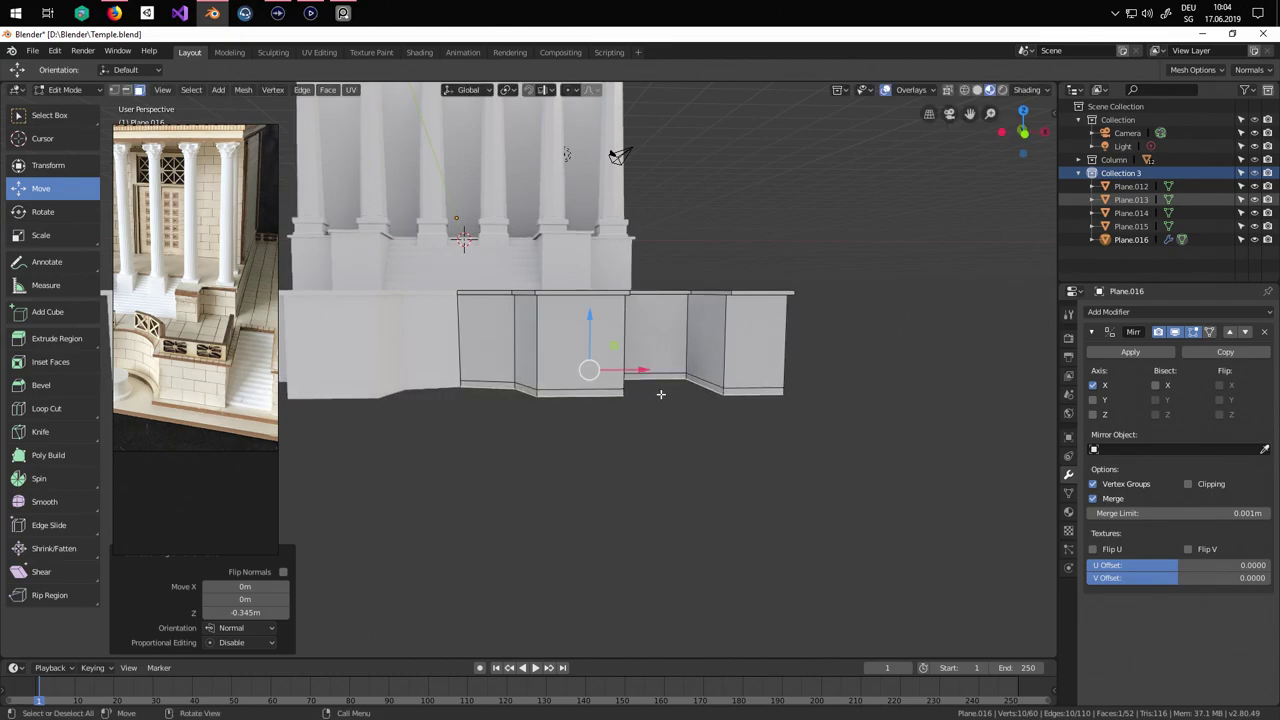
pyautogui.moveTo(660, 394); pyautogui.dragTo(631, 394, button='middle')
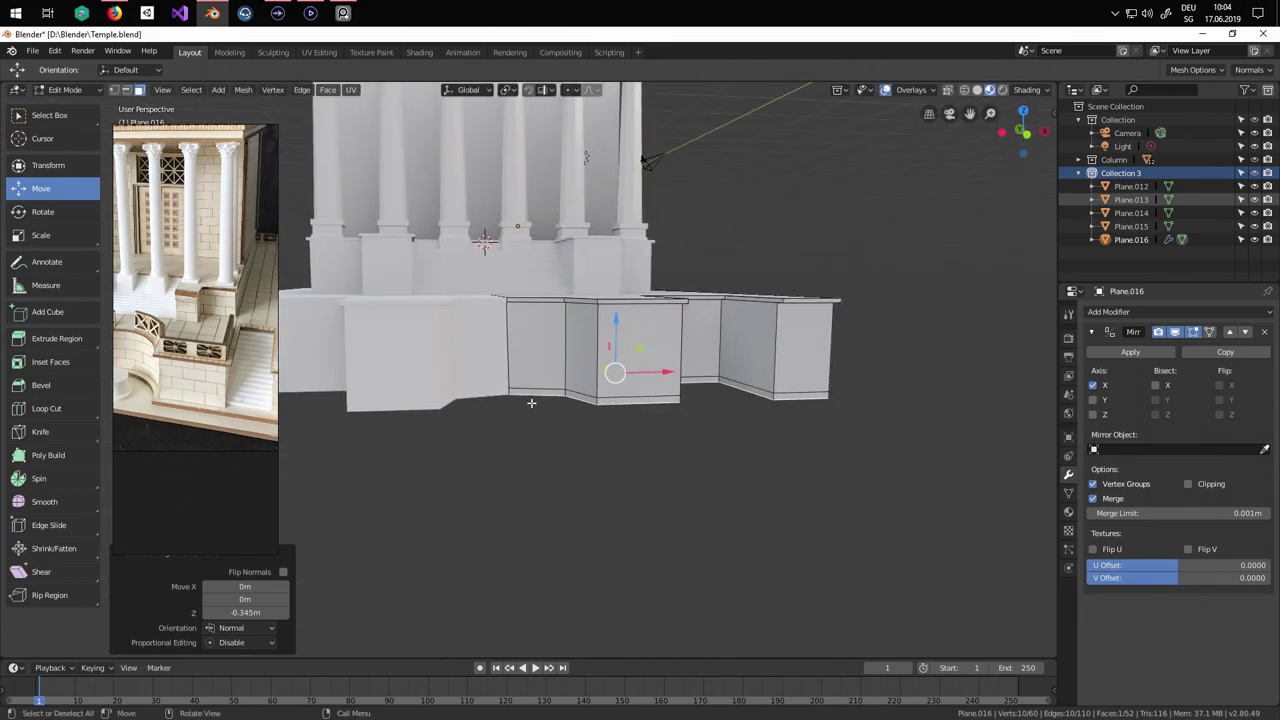
# Extrude the foot band's side faces all around the terrace and scale them outward so the band projects beyond the walls.
pyautogui.moveTo(757, 399); pyautogui.dragTo(572, 501, button='middle')
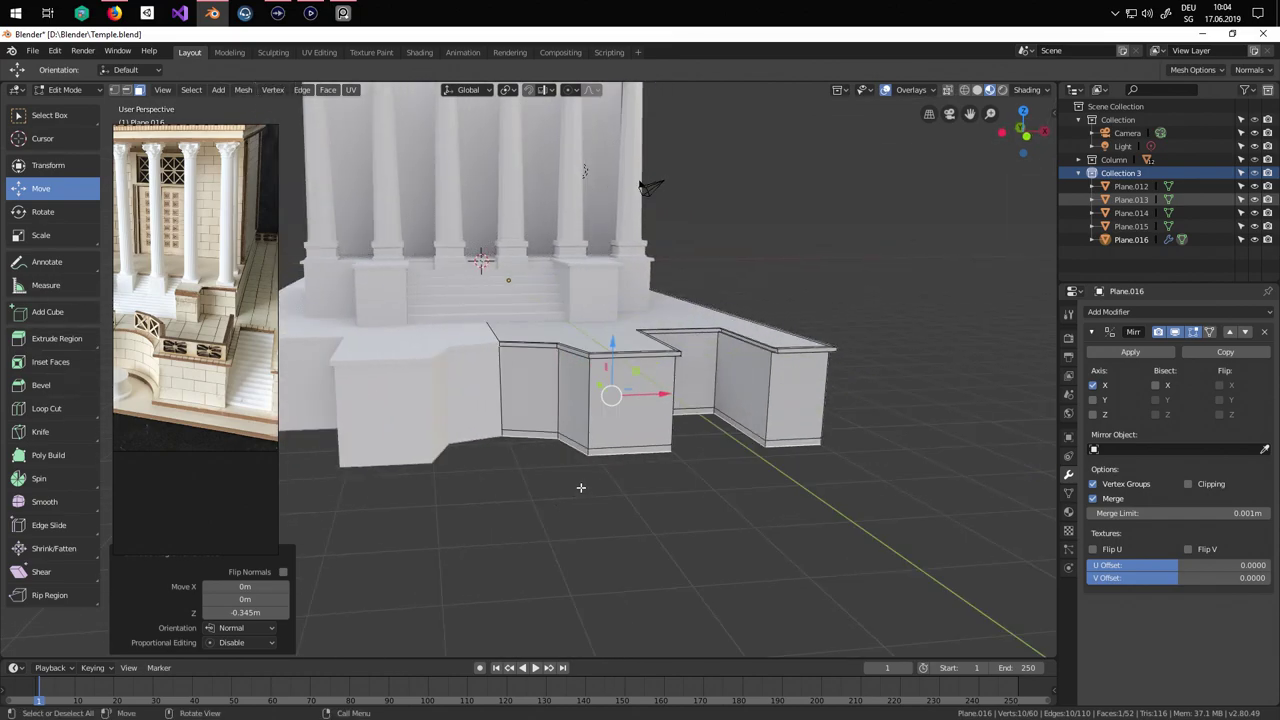
pyautogui.click(543, 433)
pyautogui.moveTo(650, 455); pyautogui.dragTo(573, 443, button='middle')
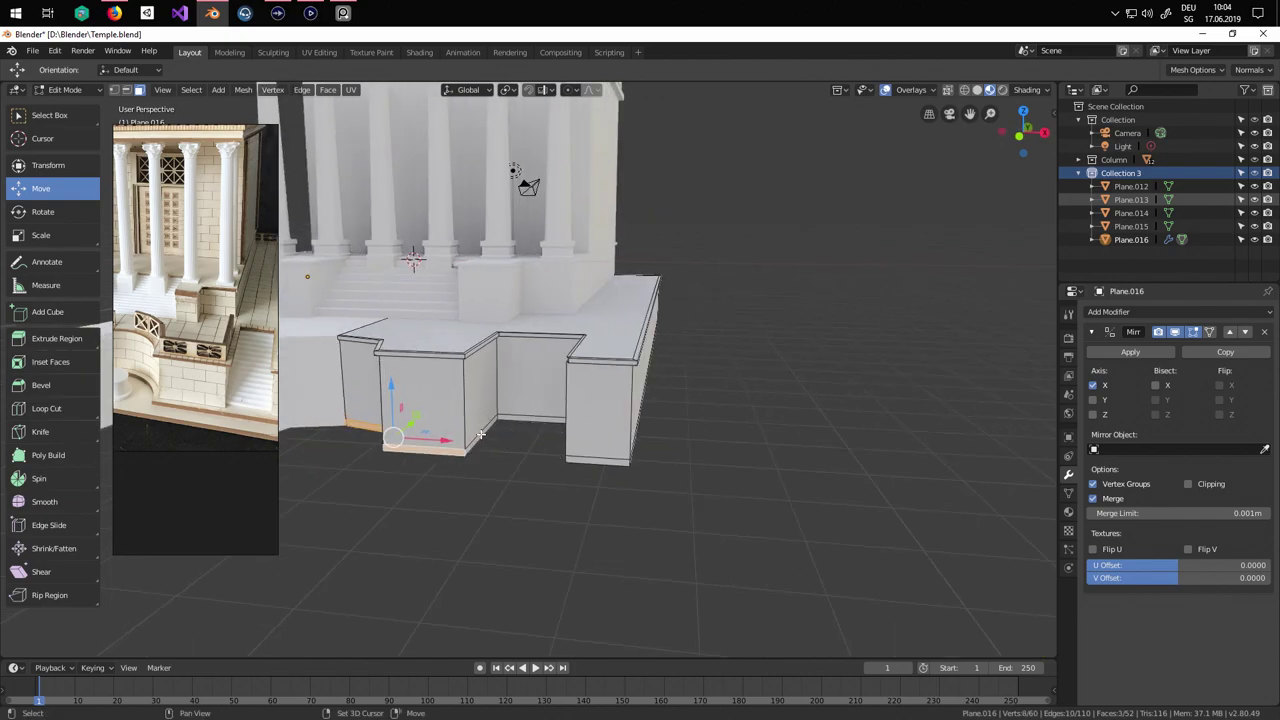
pyautogui.keyDown('shift'); pyautogui.click(525, 418); pyautogui.keyUp('shift')
pyautogui.moveTo(525, 418); pyautogui.dragTo(725, 456, button='middle')
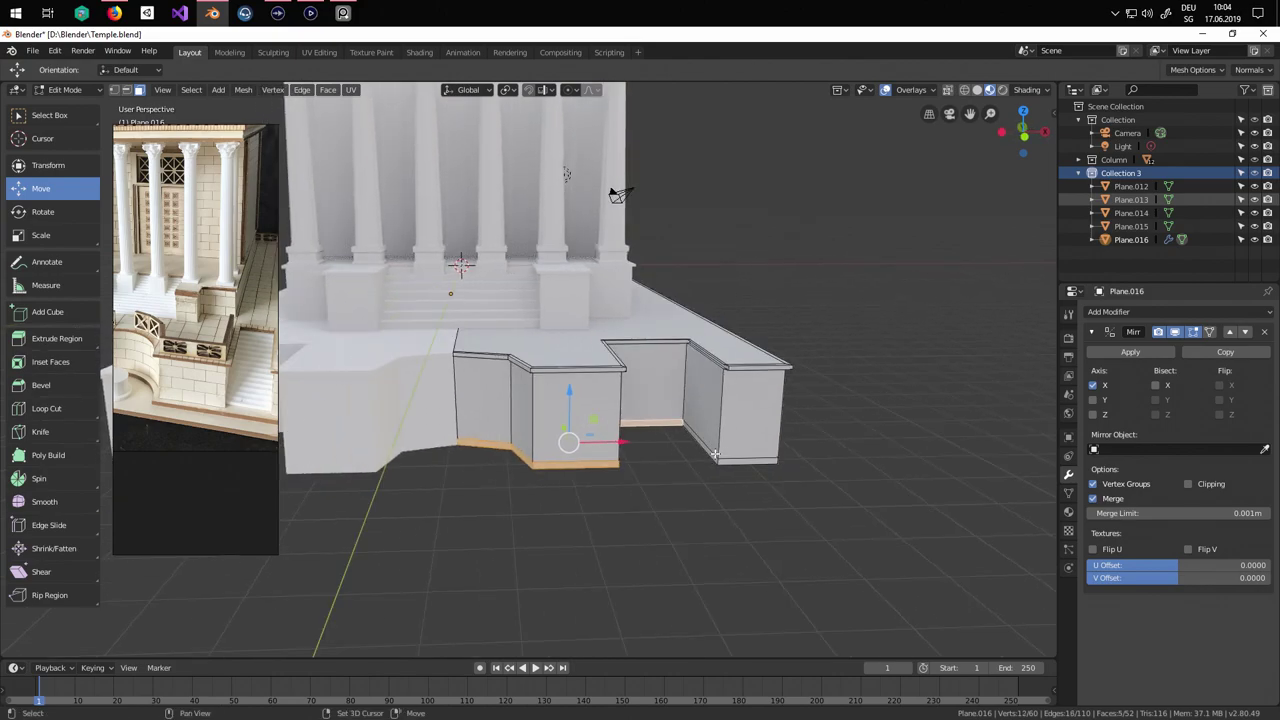
pyautogui.keyDown('shift'); pyautogui.click(716, 454); pyautogui.keyUp('shift')
pyautogui.keyDown('shift'); pyautogui.click(716, 436); pyautogui.keyUp('shift')
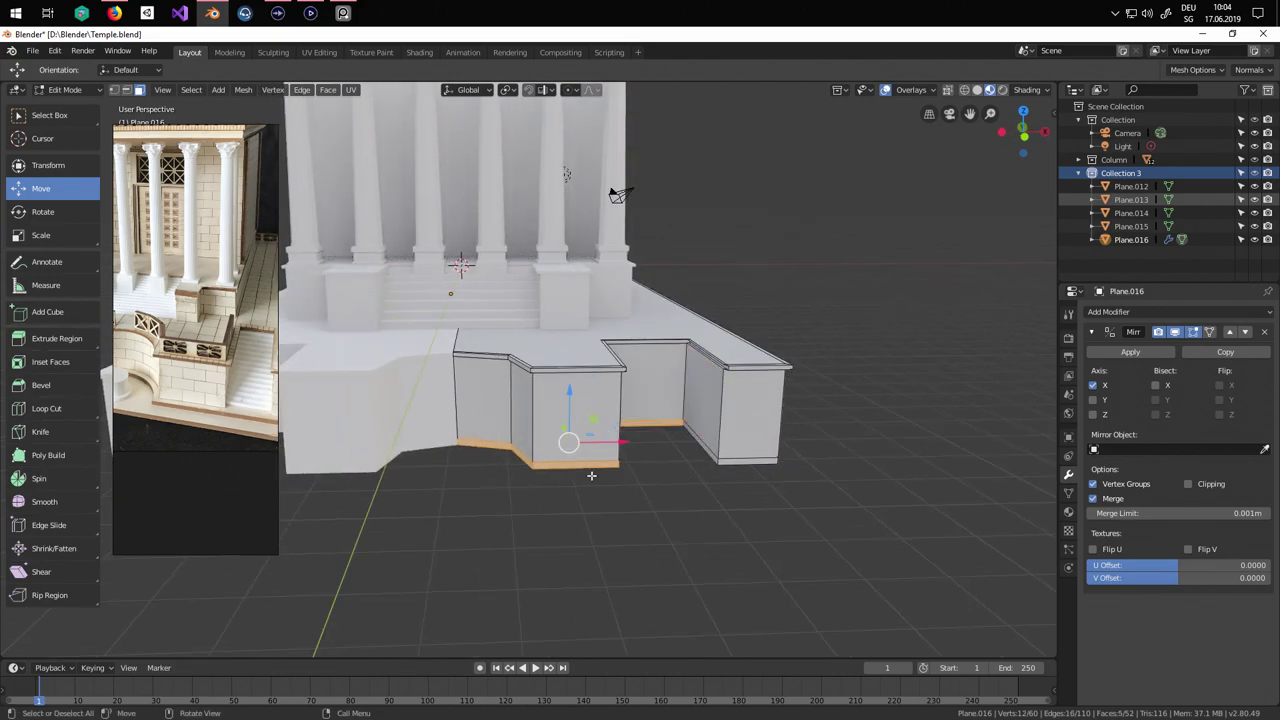
pyautogui.keyDown('shift'); pyautogui.click(667, 425); pyautogui.keyUp('shift')
pyautogui.moveTo(667, 425); pyautogui.dragTo(459, 453, button='middle')
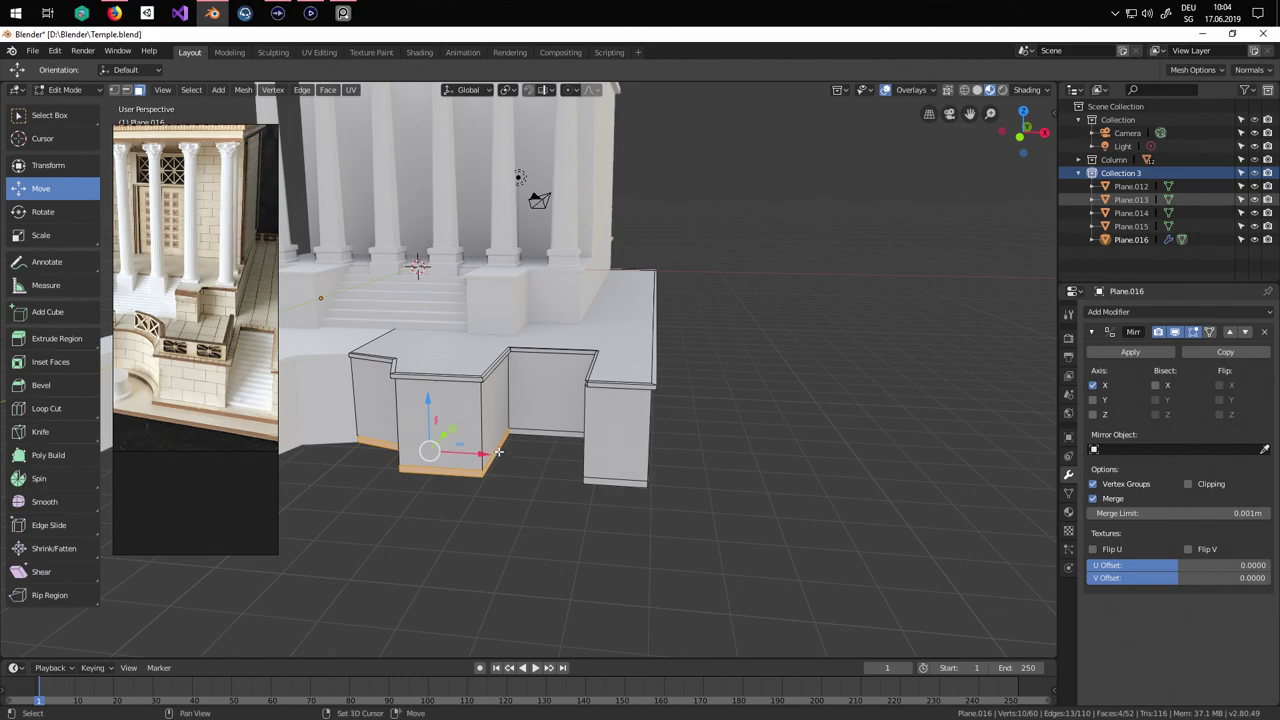
pyautogui.moveTo(559, 475); pyautogui.dragTo(631, 382, button='middle')
pyautogui.keyDown('shift'); pyautogui.click(851, 383); pyautogui.keyUp('shift')
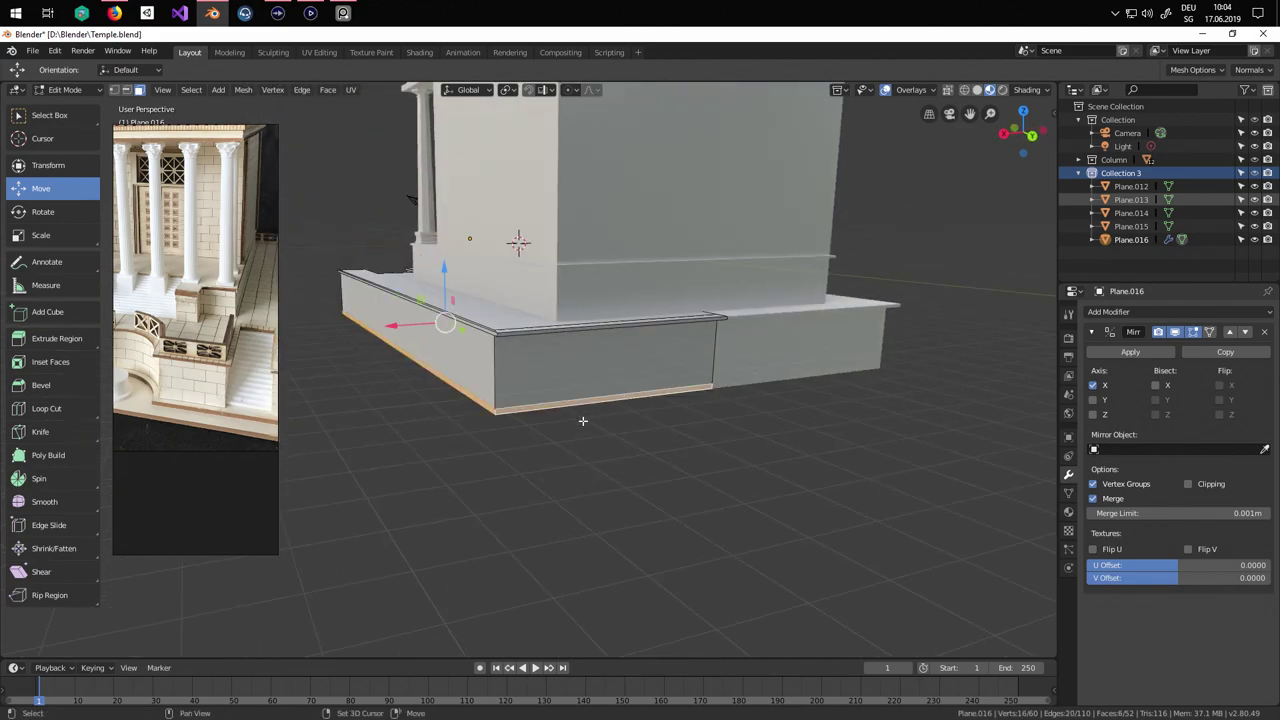
pyautogui.moveTo(583, 421); pyautogui.dragTo(740, 518, button='middle')
pyautogui.press('e')
pyautogui.press('Escape')
pyautogui.press('s')
pyautogui.click(760, 444)
# Flatten the foot band's small end face beside the right recess by scaling it to 0 along X.
pyautogui.click(735, 514)
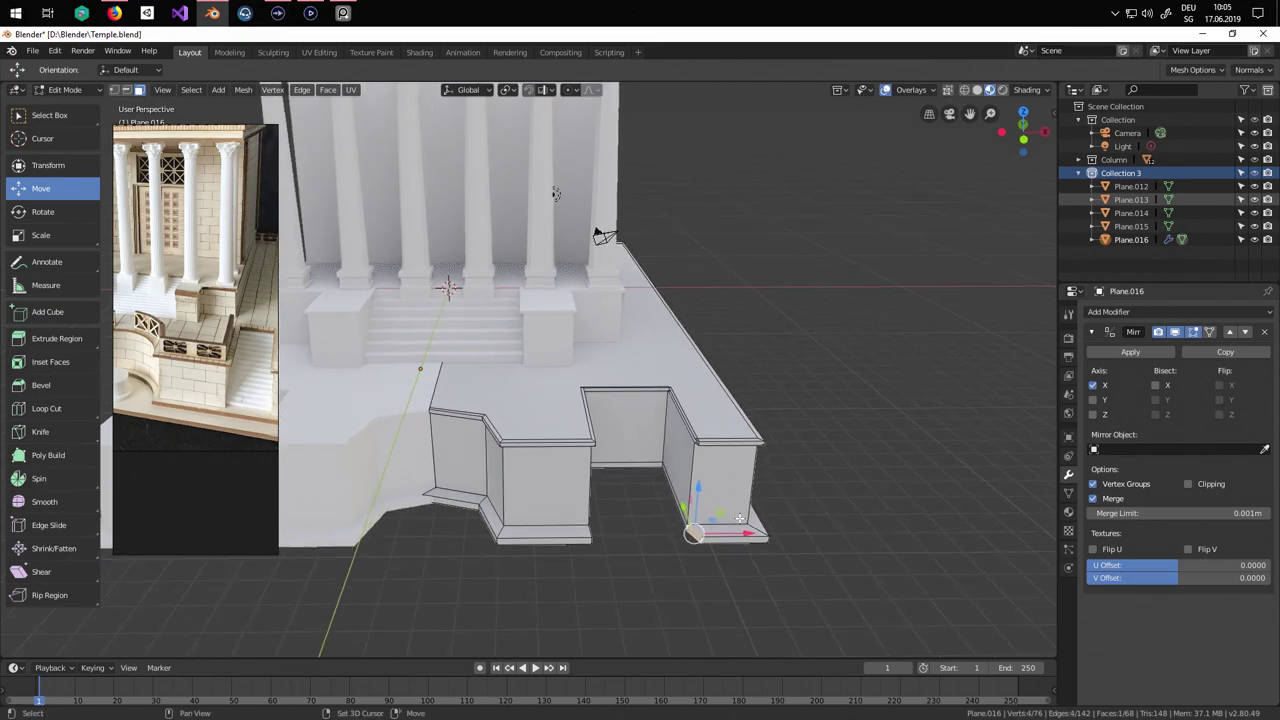
pyautogui.moveTo(745, 533); pyautogui.dragTo(745, 533)
pyautogui.press('s')
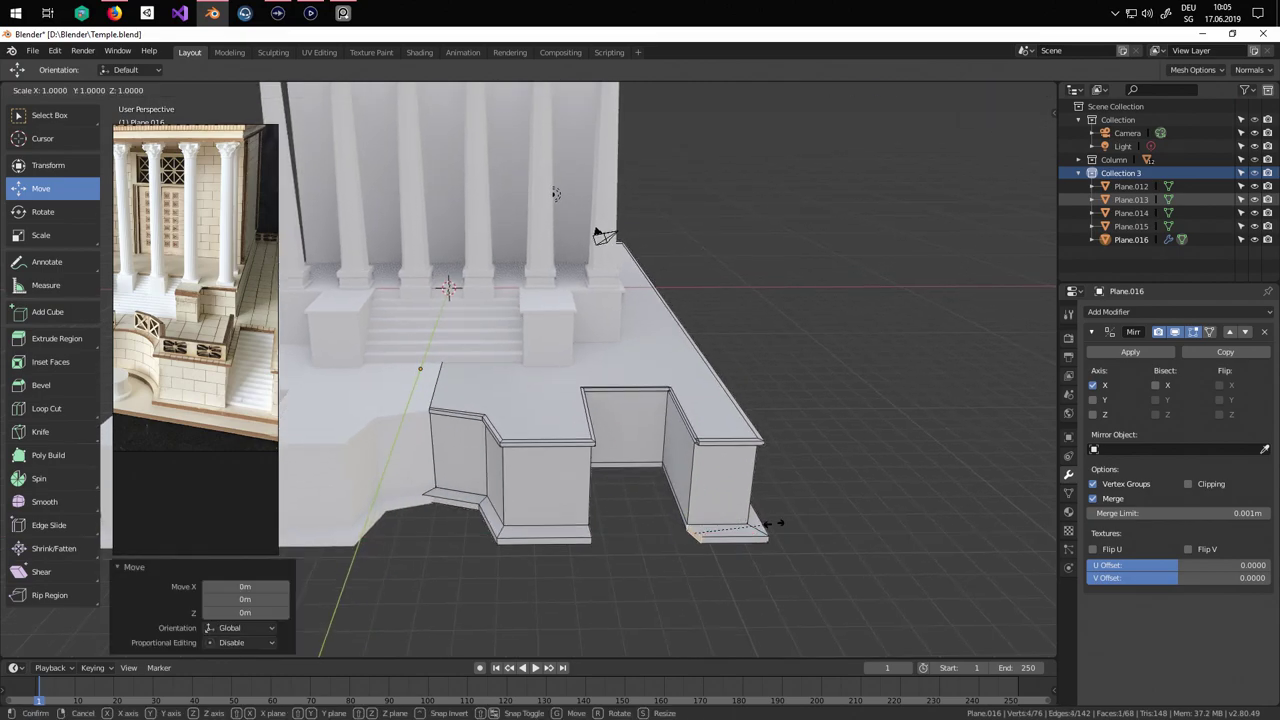
pyautogui.press('x')
pyautogui.press('0')
pyautogui.press('Return')
# Examine the foot band at the central mirror seam, briefly showing the mirrored half with the modifier's edit cage.
pyautogui.scroll(2, 717, 545)
pyautogui.moveTo(717, 545); pyautogui.dragTo(622, 430, button='middle')
pyautogui.scroll(3, 622, 430)
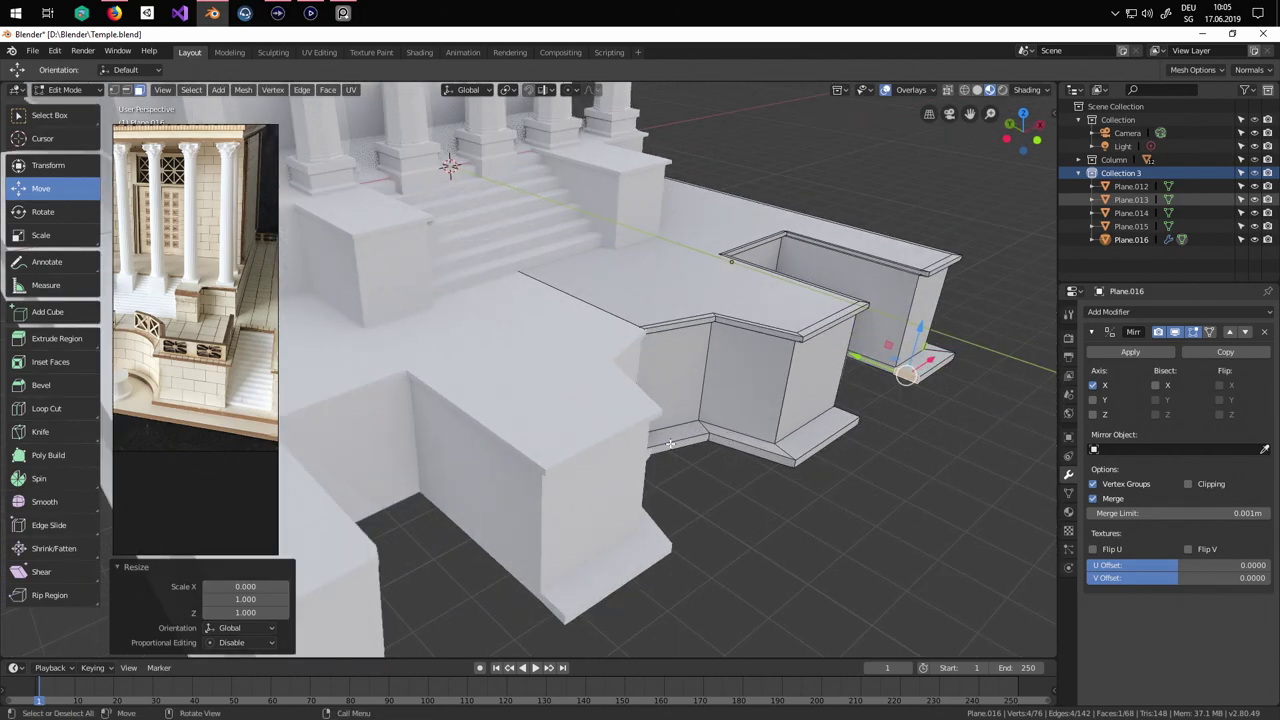
pyautogui.moveTo(715, 422); pyautogui.dragTo(703, 457, button='middle')
pyautogui.click(1210, 332)
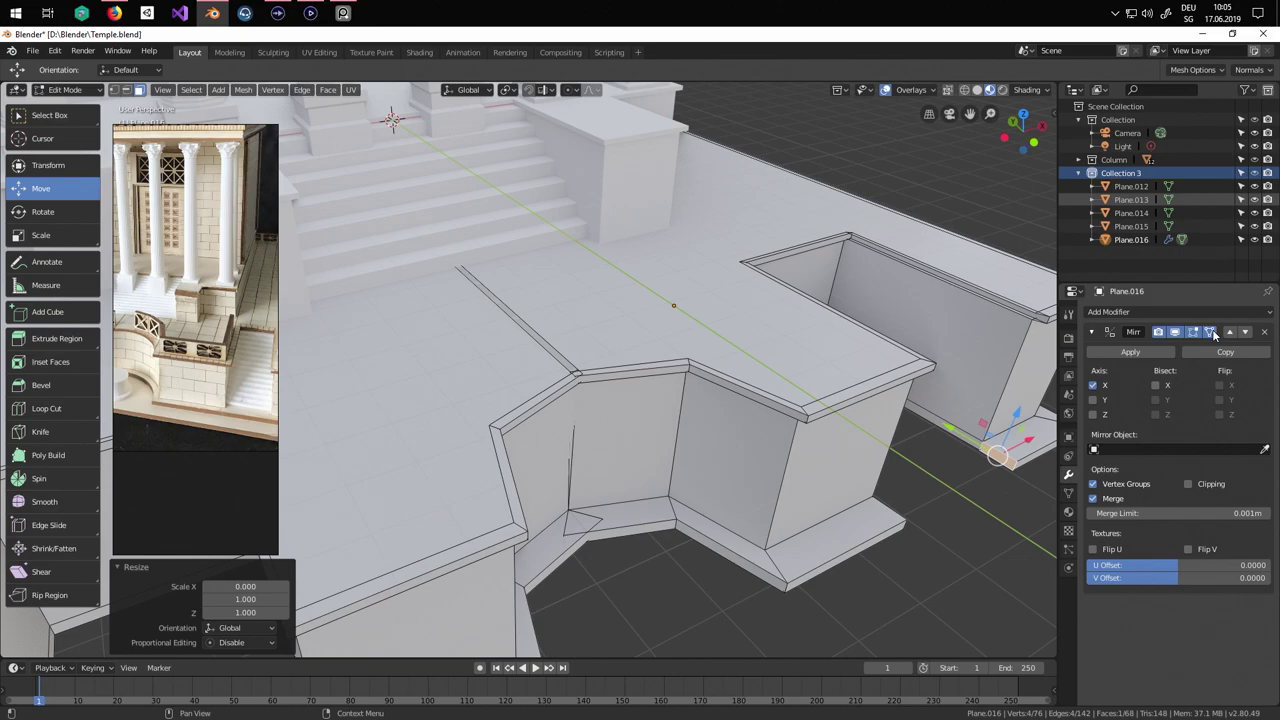
pyautogui.click(1210, 332)
pyautogui.moveTo(735, 532); pyautogui.dragTo(815, 549, button='middle')
pyautogui.scroll(4, 815, 549)
pyautogui.scroll(-8, 489, 470)
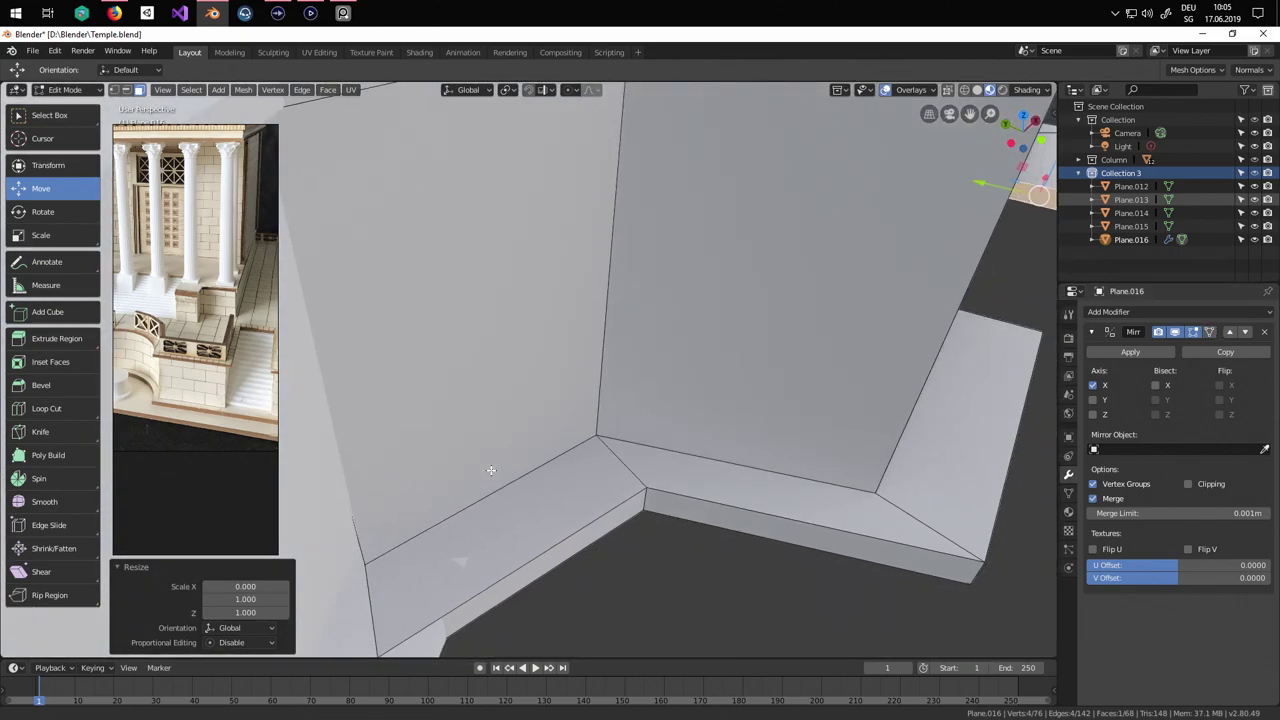
pyautogui.moveTo(475, 503); pyautogui.dragTo(512, 508, button='middle')
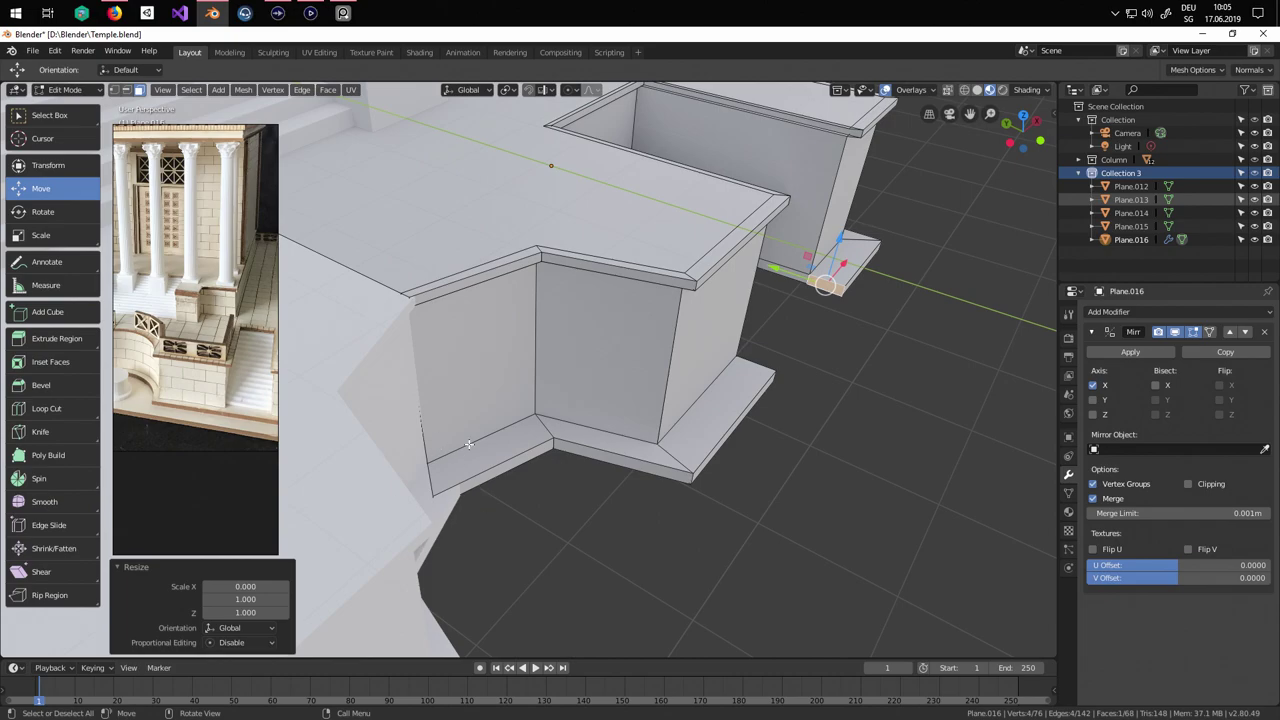
# In wireframe shading, select the foot band's end face at the mirror seam and flatten it to 0 along X.
pyautogui.press('z')
pyautogui.click(353, 446)
pyautogui.moveTo(494, 497)
pyautogui.mouseDown(button='middle')
pyautogui.moveTo(571, 503)
pyautogui.moveTo(734, 423)
pyautogui.moveTo(580, 450)
pyautogui.moveTo(603, 537)
pyautogui.moveTo(586, 560)
pyautogui.moveTo(526, 537)
pyautogui.moveTo(614, 509)
pyautogui.moveTo(580, 471)
pyautogui.moveTo(870, 450)
pyautogui.moveTo(863, 479)
pyautogui.mouseUp(button='middle')
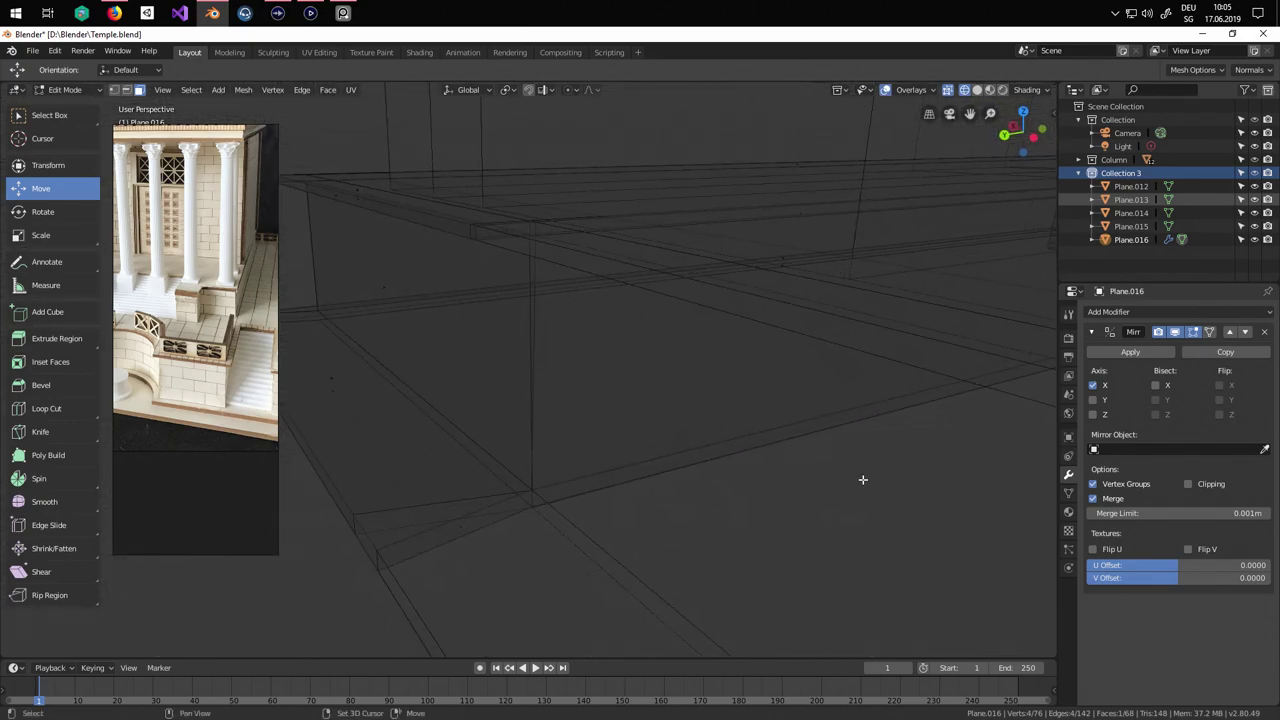
pyautogui.keyDown('shift'); pyautogui.click(461, 533); pyautogui.keyUp('shift')
pyautogui.moveTo(648, 535); pyautogui.dragTo(654, 537, button='middle')
pyautogui.rightClick(654, 537)
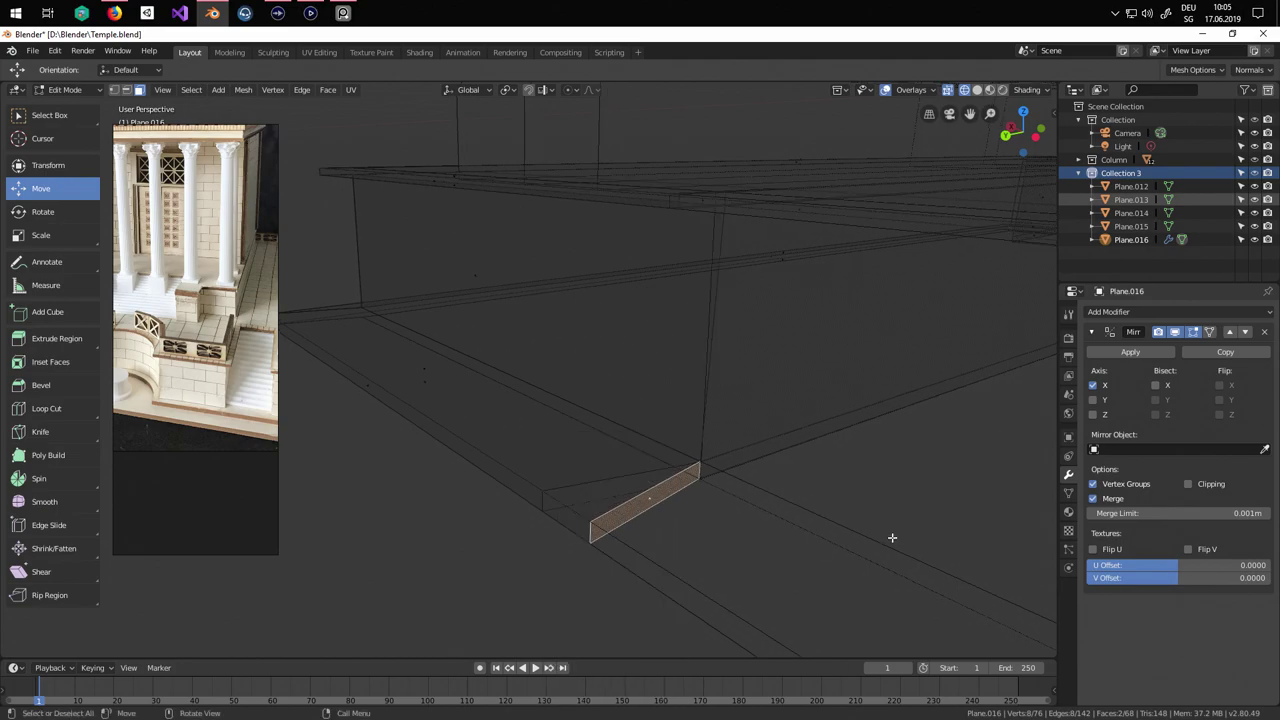
pyautogui.write('s0')
pyautogui.press('Return')
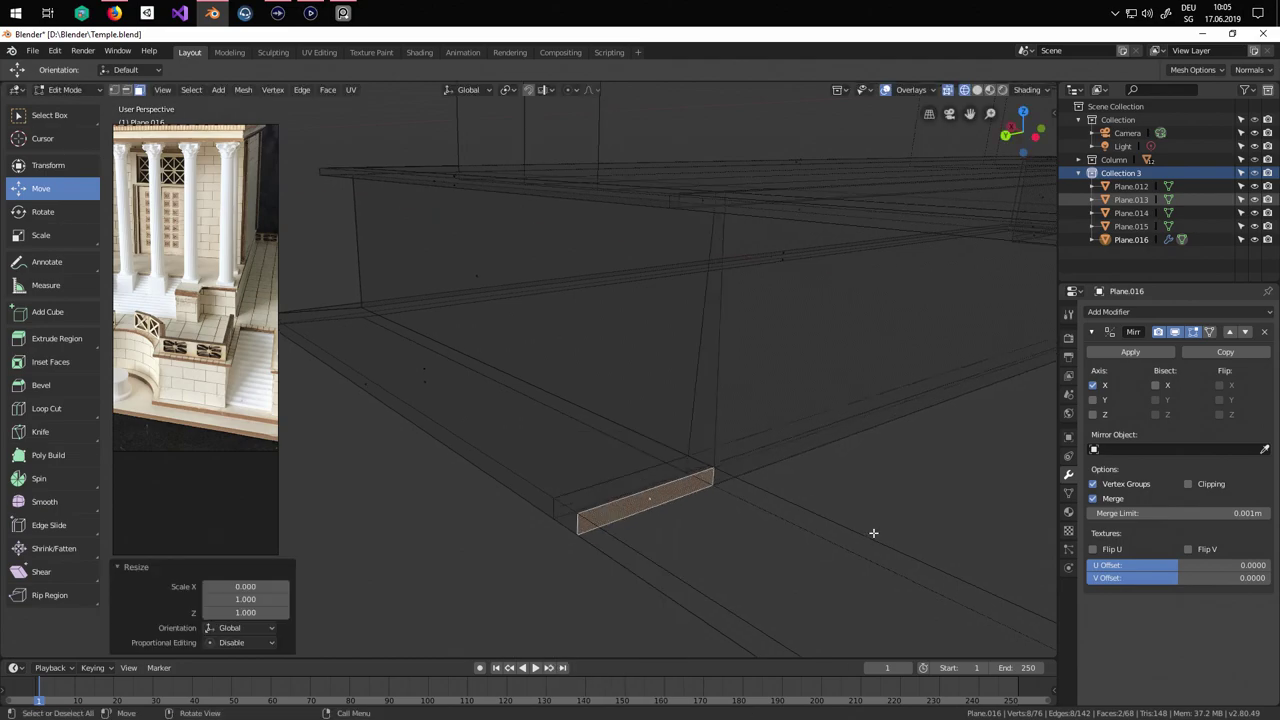
# Return to Object Mode and view the terrace base in Rendered, Solid and LookDev shading, ending in LookDev.
pyautogui.moveTo(871, 528); pyautogui.dragTo(656, 455, button='middle')
pyautogui.press('Tab')
pyautogui.moveTo(741, 423); pyautogui.dragTo(605, 374, button='middle')
pyautogui.press('z')
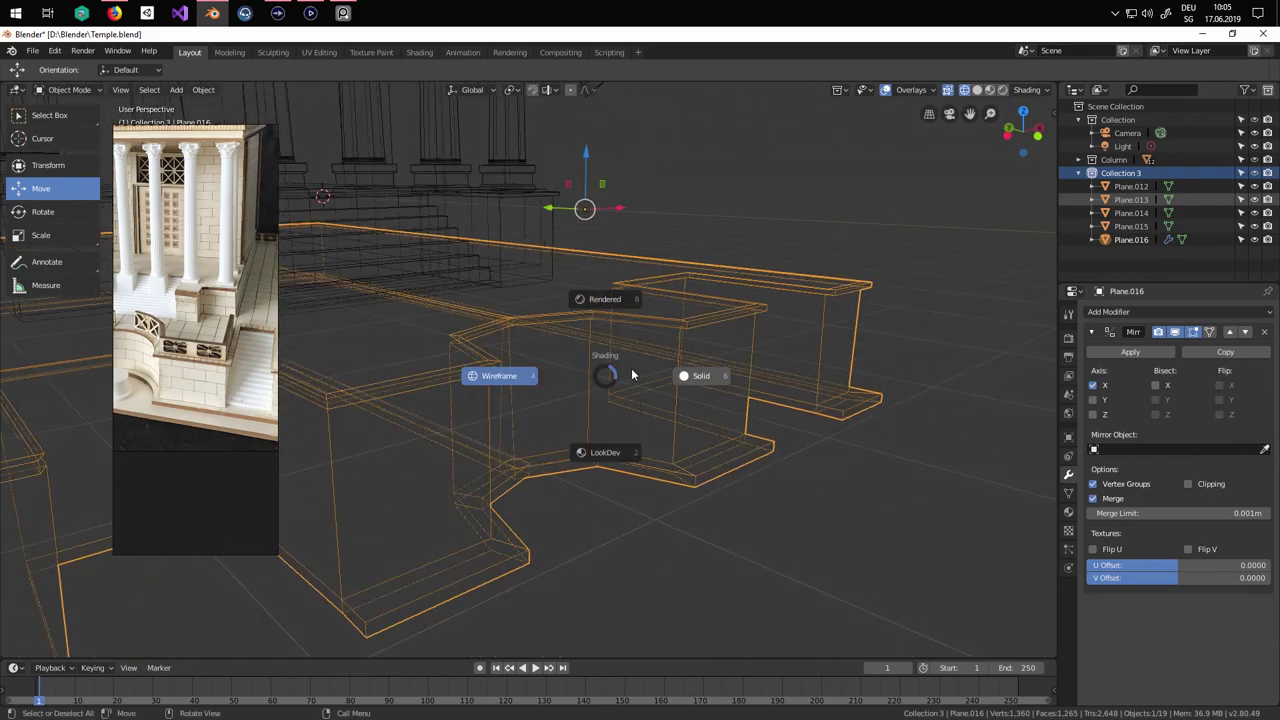
pyautogui.click(612, 305)
pyautogui.press('z')
pyautogui.click(684, 362)
pyautogui.moveTo(669, 401)
pyautogui.mouseDown(button='middle')
pyautogui.moveTo(723, 402)
pyautogui.moveTo(704, 405)
pyautogui.mouseUp(button='middle')
pyautogui.press('z')
pyautogui.click(711, 474)
# Check the whole terrace base with its projecting foot band and save the file.
pyautogui.scroll(-5, 700, 476)
pyautogui.moveTo(685, 473); pyautogui.dragTo(607, 501, button='middle')
pyautogui.scroll(5, 681, 491)
pyautogui.scroll(-5, 592, 505)
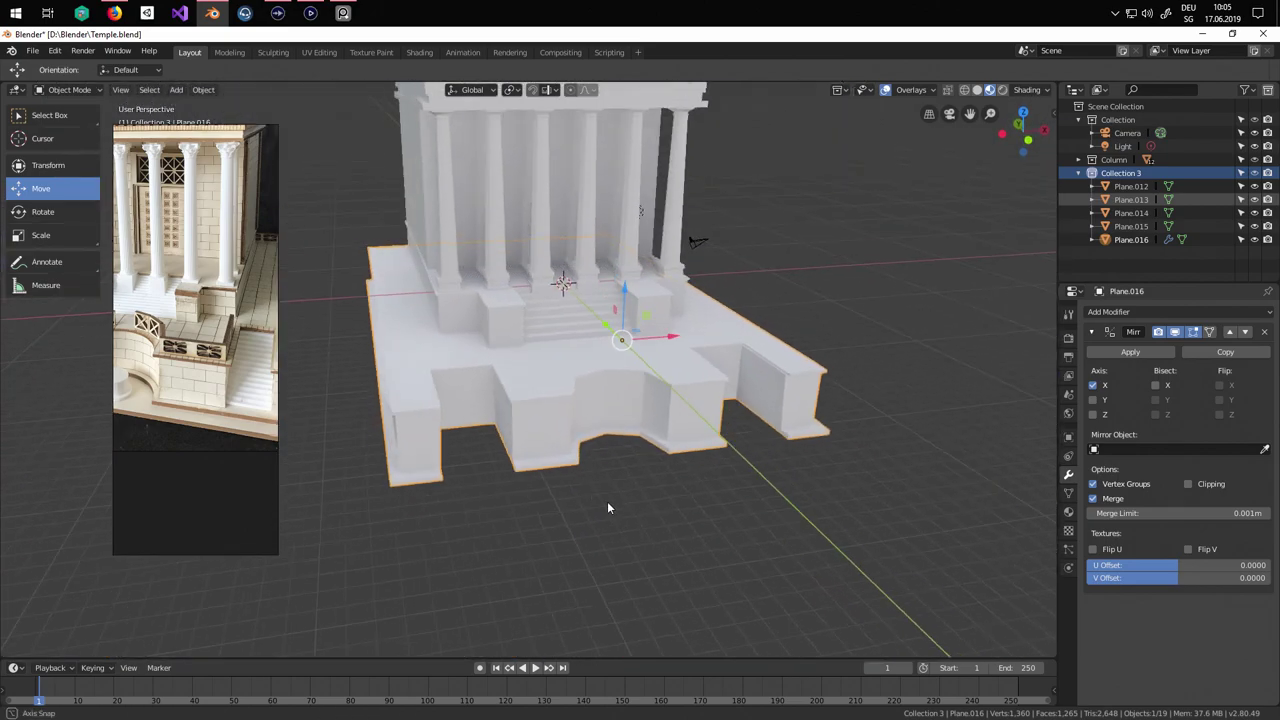
pyautogui.click(33, 51)
pyautogui.click(68, 157)
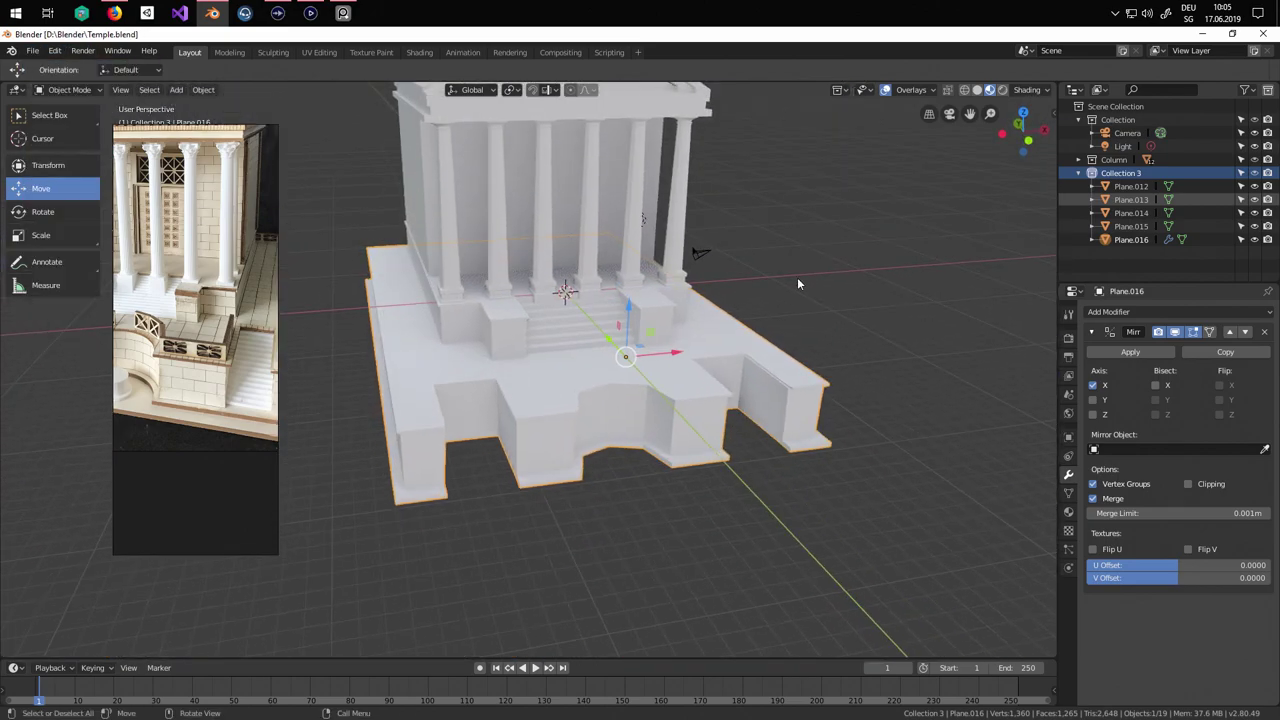
# Study the side stairs in the reference photo and add a mesh plane at the 3D cursor in top orthographic view.
pyautogui.moveTo(797, 280); pyautogui.dragTo(685, 370, button='middle')
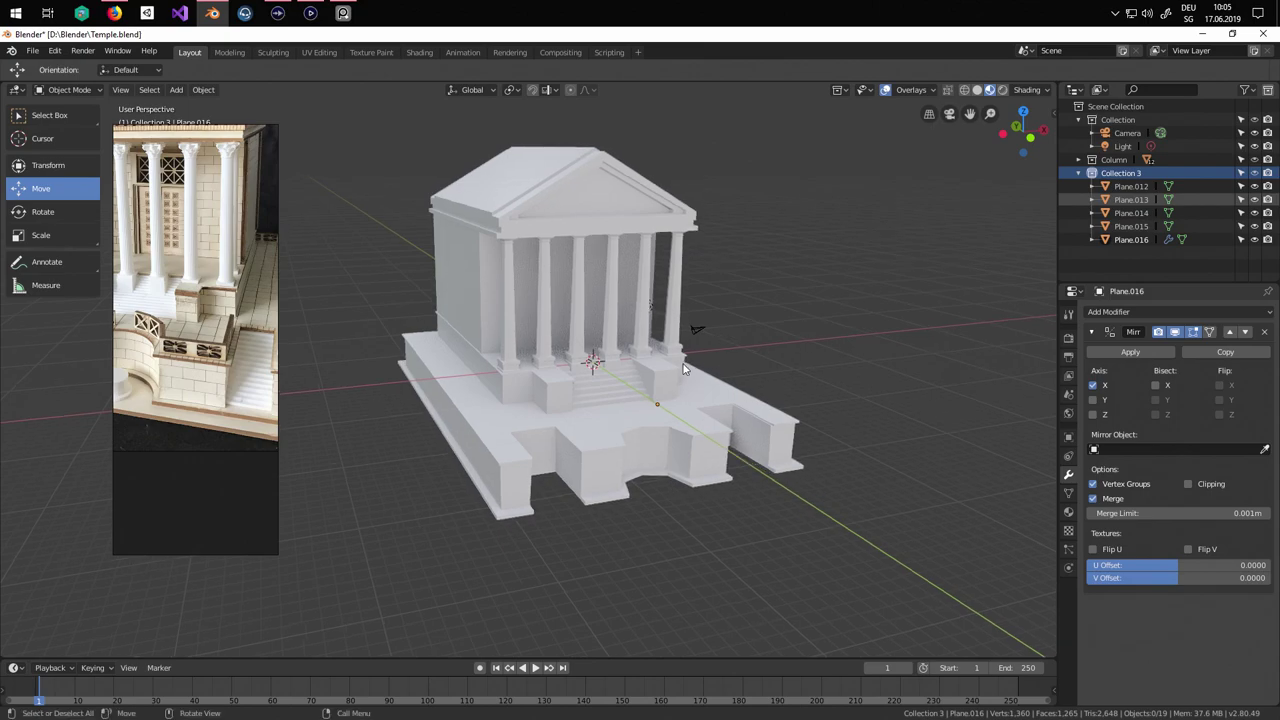
pyautogui.scroll(-2, 155, 426)
pyautogui.scroll(4, 185, 395)
pyautogui.moveTo(194, 382); pyautogui.dragTo(168, 461, button='middle')
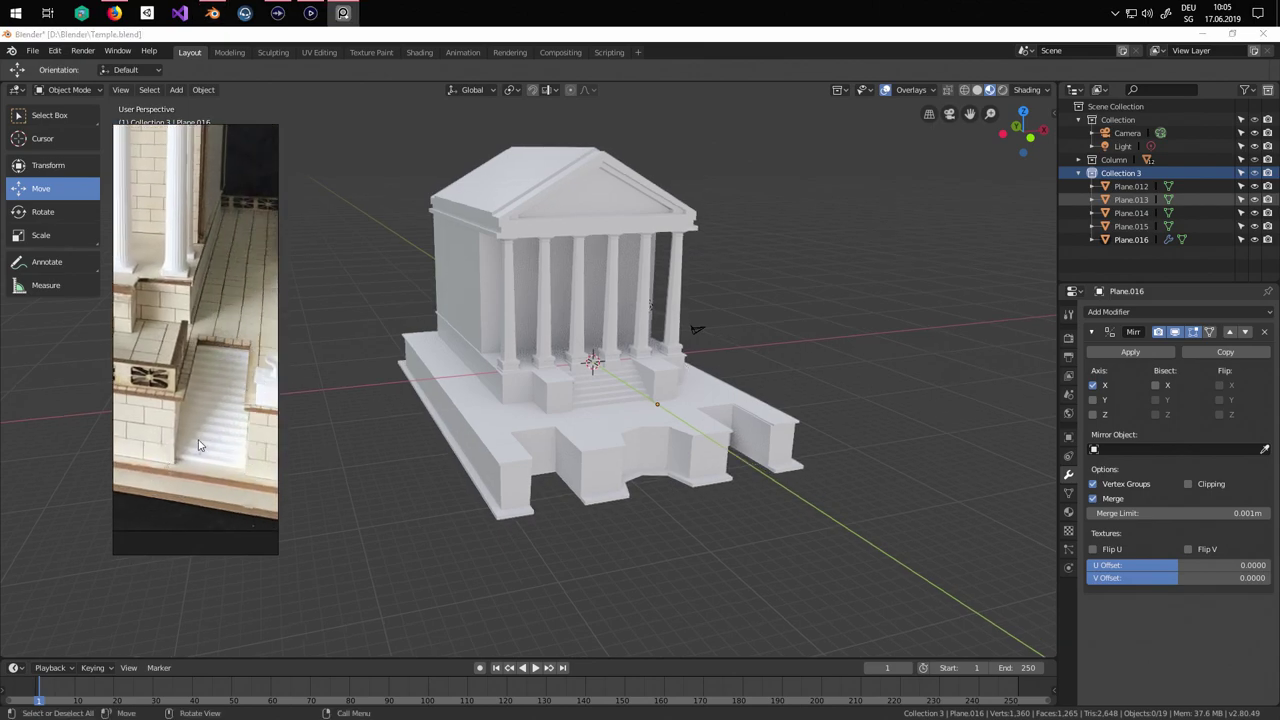
pyautogui.moveTo(701, 443); pyautogui.dragTo(696, 297, button='middle')
pyautogui.press('KP_5')
pyautogui.press('KP_7')
pyautogui.scroll(-3, 689, 456)
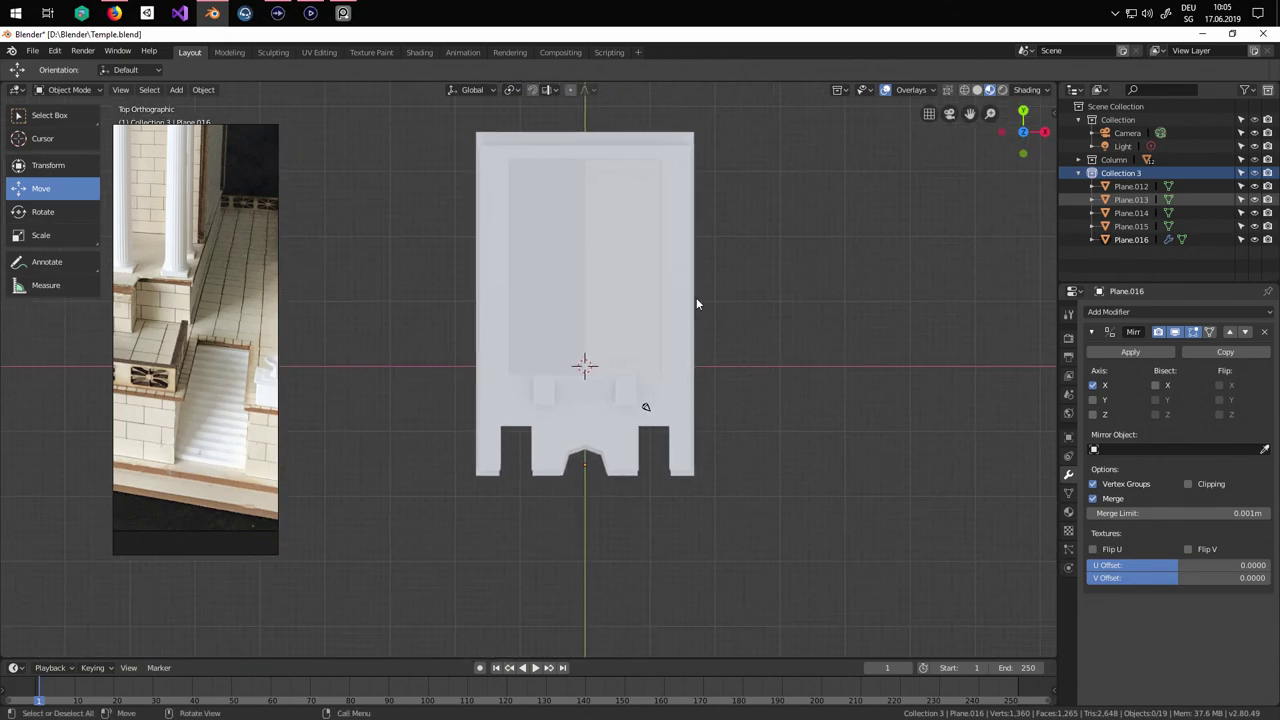
pyautogui.scroll(3, 665, 375)
pyautogui.keyDown('shift'); pyautogui.moveTo(661, 384); pyautogui.dragTo(594, 373, button='middle'); pyautogui.keyUp('shift')
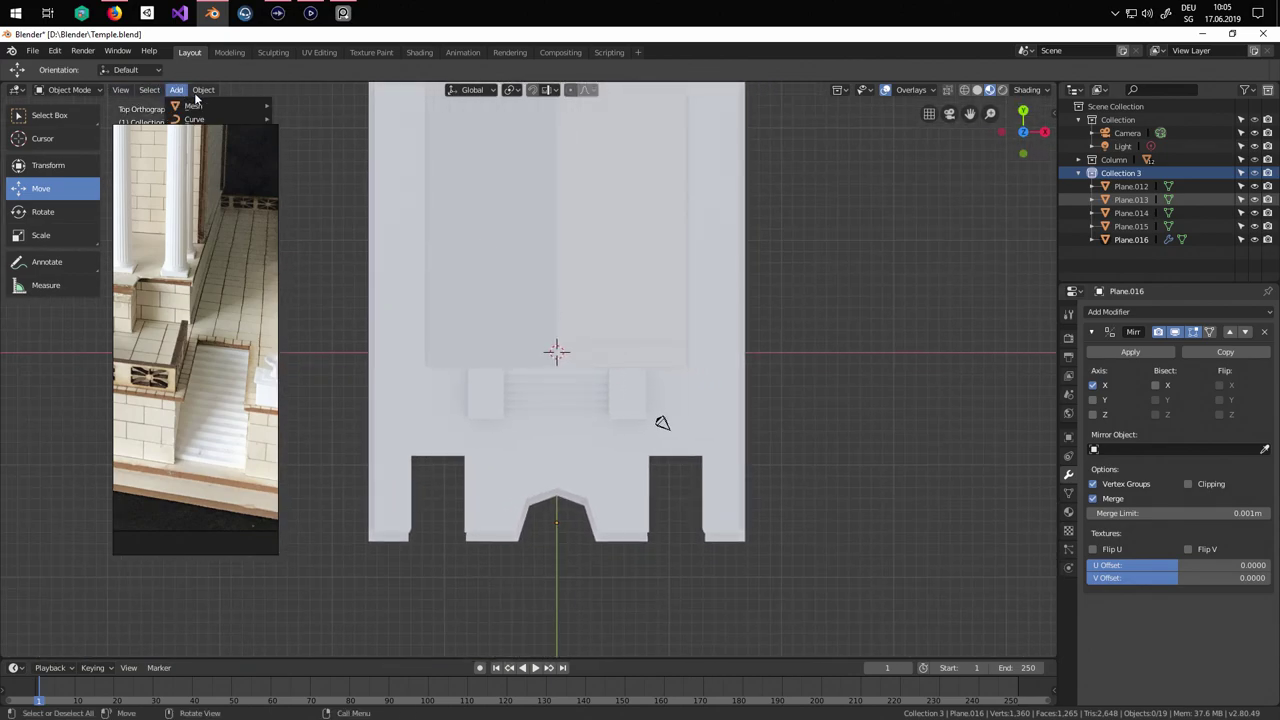
pyautogui.moveTo(193, 106)
pyautogui.click(300, 106)
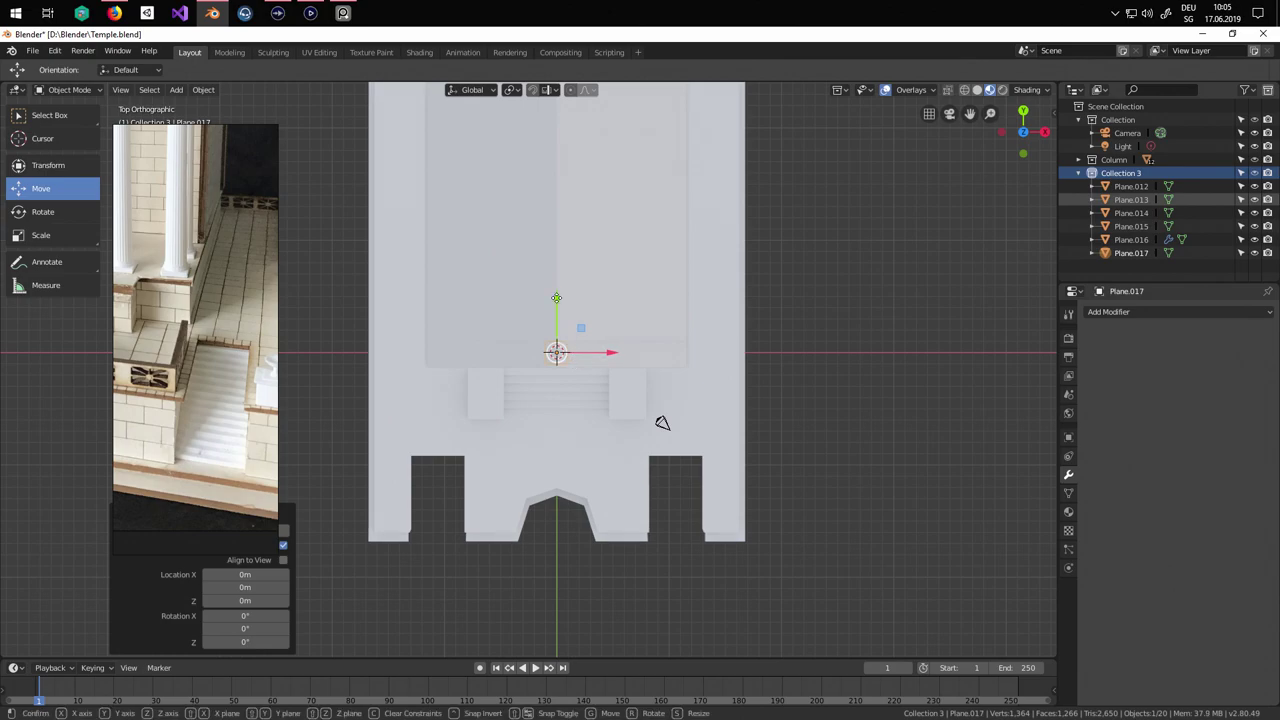
# Move the plane along Y to the terrace front, scale it by 2.397 and shift it along X into the right recess.
pyautogui.moveTo(556, 298); pyautogui.dragTo(557, 444)
pyautogui.press('s')
pyautogui.click(680, 510)
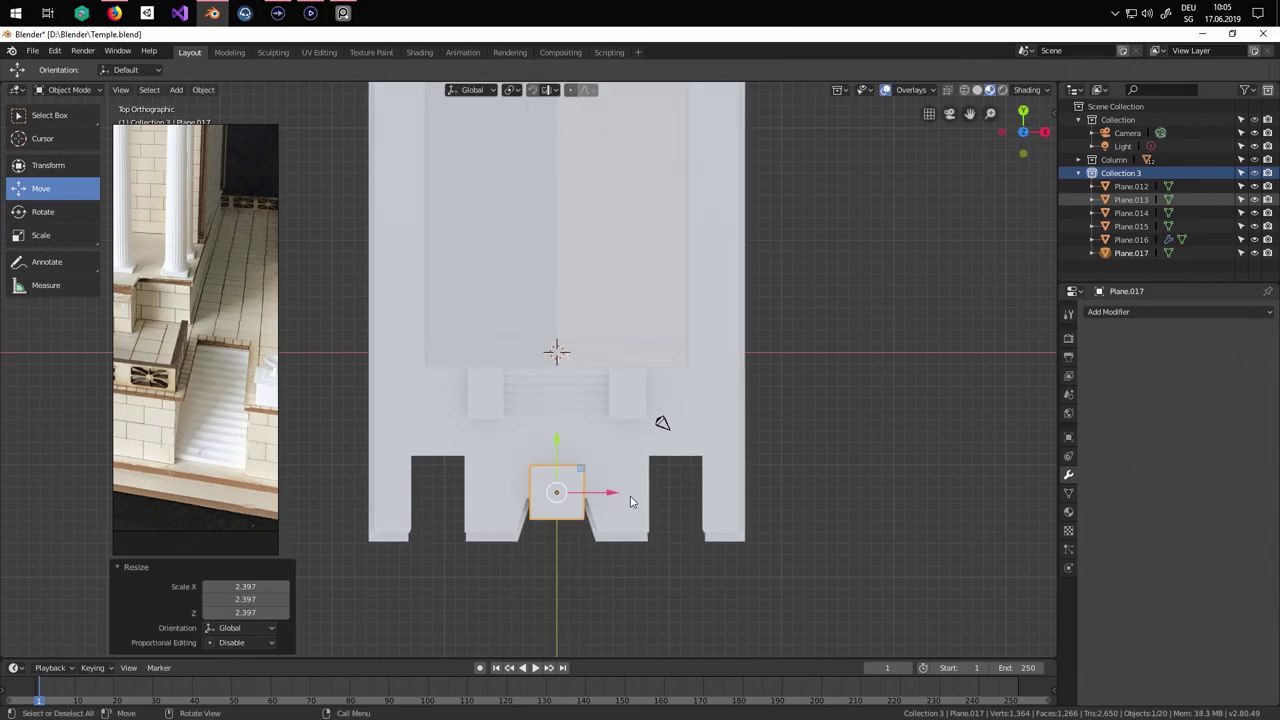
pyautogui.moveTo(612, 494); pyautogui.dragTo(729, 501)
# Lower the plane 8.45 m along Z to the terrace's foot and enlarge it to span the recess's width.
pyautogui.moveTo(729, 501); pyautogui.dragTo(665, 506, button='middle')
pyautogui.press('KP_1')
pyautogui.scroll(2, 722, 380)
pyautogui.moveTo(676, 333); pyautogui.dragTo(677, 462)
pyautogui.press('s')
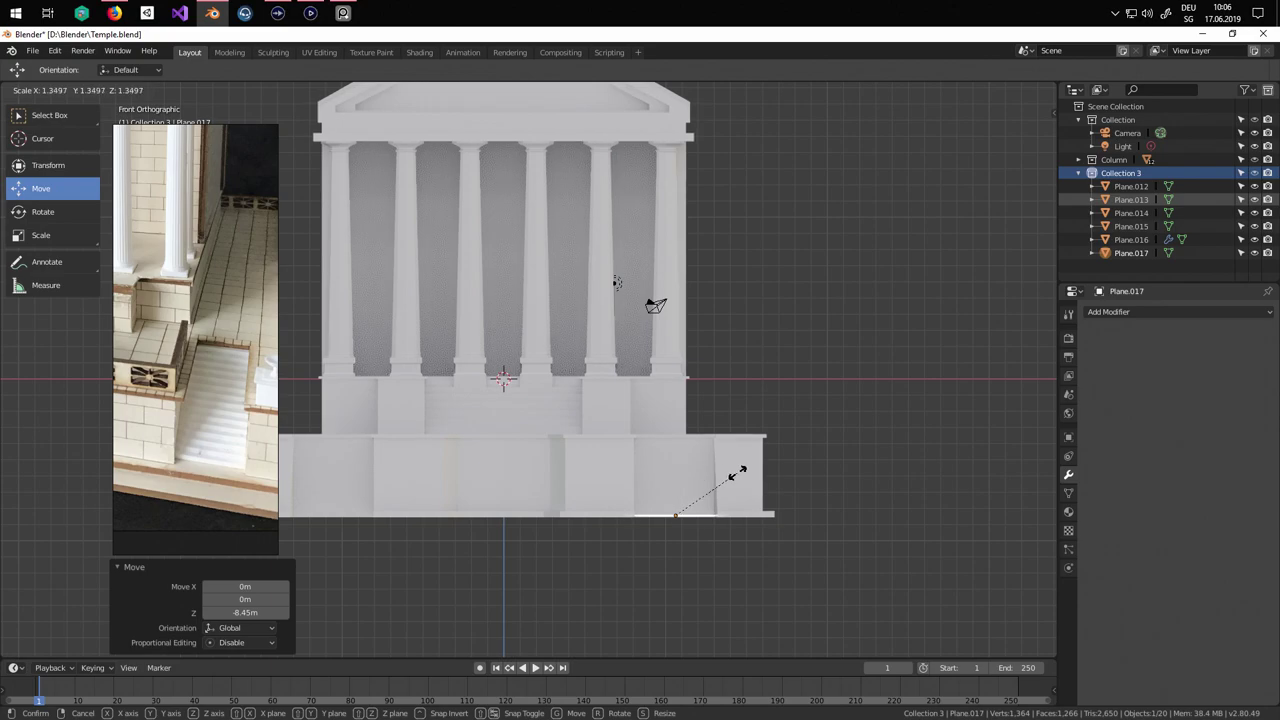
pyautogui.click(725, 475)
# In Edit Mode, move the plane's rear edge along Y back to the recess's rear wall.
pyautogui.moveTo(723, 475); pyautogui.dragTo(620, 470, button='middle')
pyautogui.press('Tab')
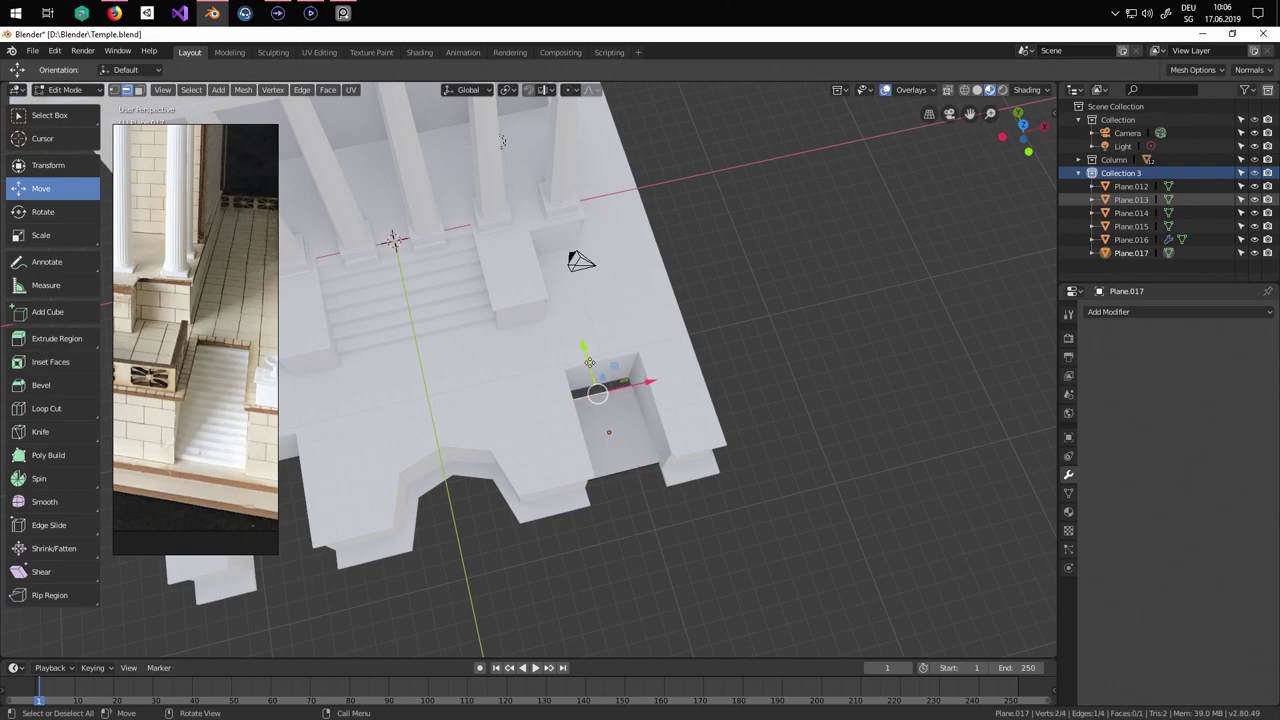
pyautogui.press('a')
pyautogui.moveTo(586, 368)
pyautogui.mouseDown()
pyautogui.moveTo(600, 392)
pyautogui.moveTo(587, 350)
pyautogui.mouseUp()
pyautogui.click(601, 388)
# Adjust the whole plane's height along Z by -0.155 m, 0.0994 m and 0.0613 m to align it with the foot band.
pyautogui.moveTo(614, 402)
pyautogui.mouseDown(button='middle')
pyautogui.moveTo(588, 386)
pyautogui.moveTo(609, 394)
pyautogui.mouseUp(button='middle')
pyautogui.press('a')
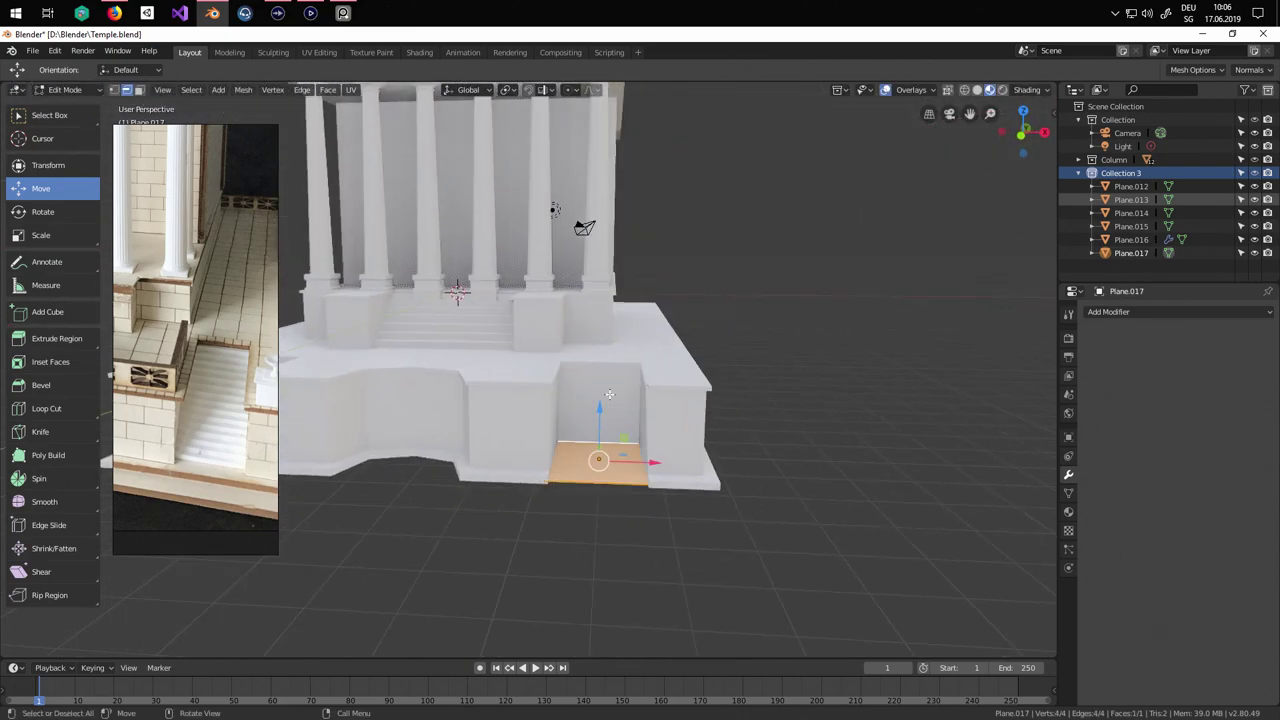
pyautogui.moveTo(604, 411); pyautogui.dragTo(604, 413)
pyautogui.click(604, 413)
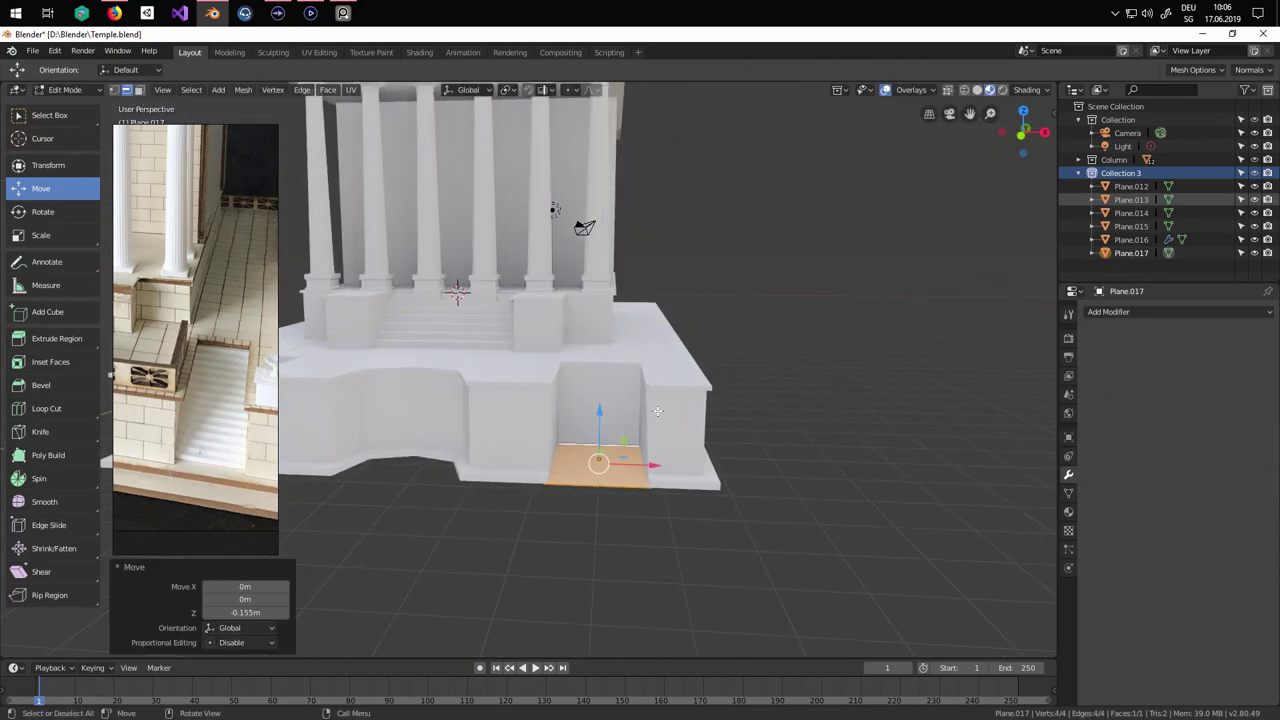
pyautogui.press('KP_1')
pyautogui.scroll(2, 648, 432)
pyautogui.keyDown('shift'); pyautogui.moveTo(650, 433); pyautogui.dragTo(609, 418, button='middle'); pyautogui.keyUp('shift')
pyautogui.moveTo(640, 450); pyautogui.dragTo(643, 453)
pyautogui.moveTo(643, 453); pyautogui.dragTo(605, 515, button='middle')
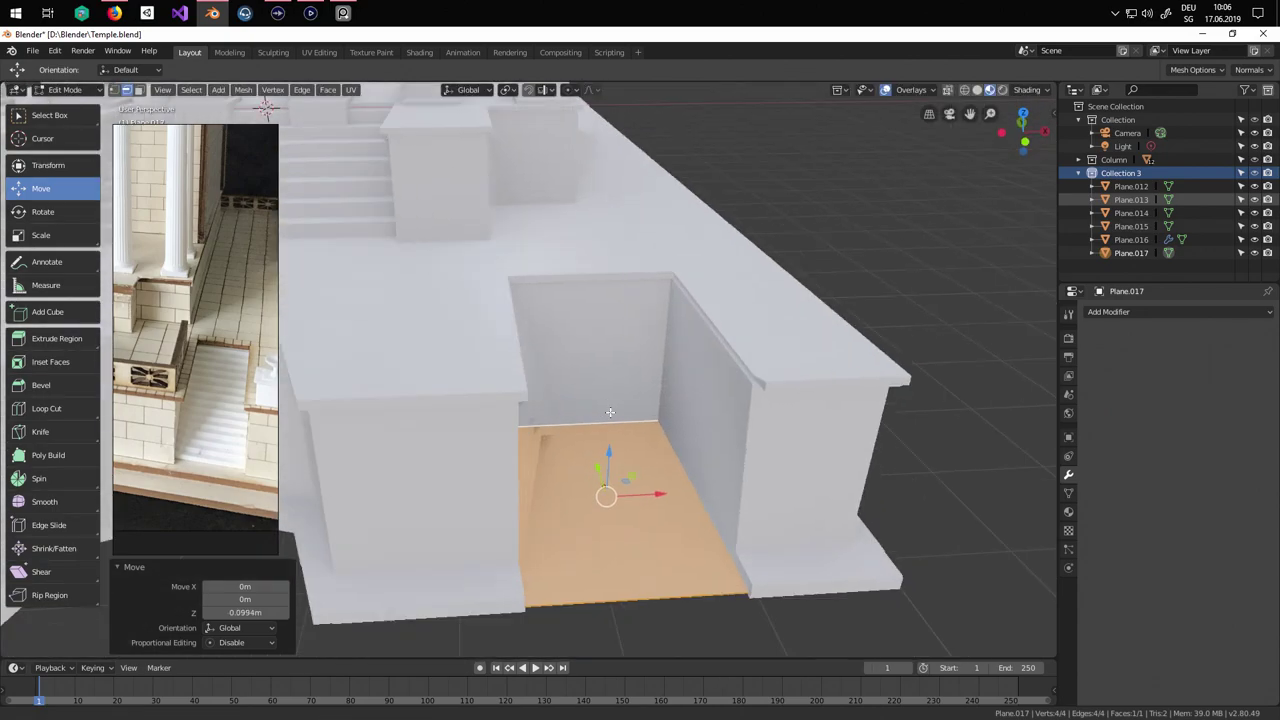
pyautogui.keyDown('shift'); pyautogui.moveTo(609, 430); pyautogui.dragTo(537, 316, button='middle'); pyautogui.keyUp('shift')
pyautogui.moveTo(535, 335); pyautogui.dragTo(534, 340)
pyautogui.moveTo(525, 360); pyautogui.dragTo(547, 329, button='middle')
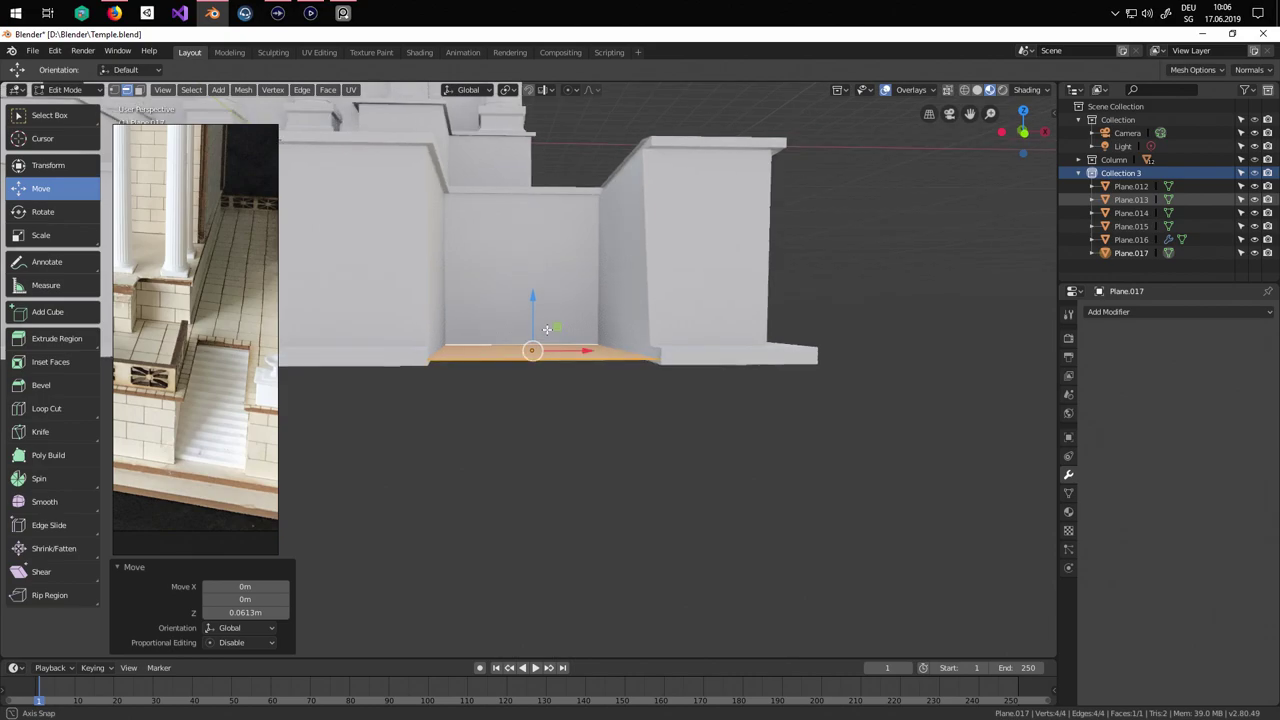
# Extrude the plane about 0.09 m downward into a thin slab and scale the slab by 0.959.
pyautogui.press('e')
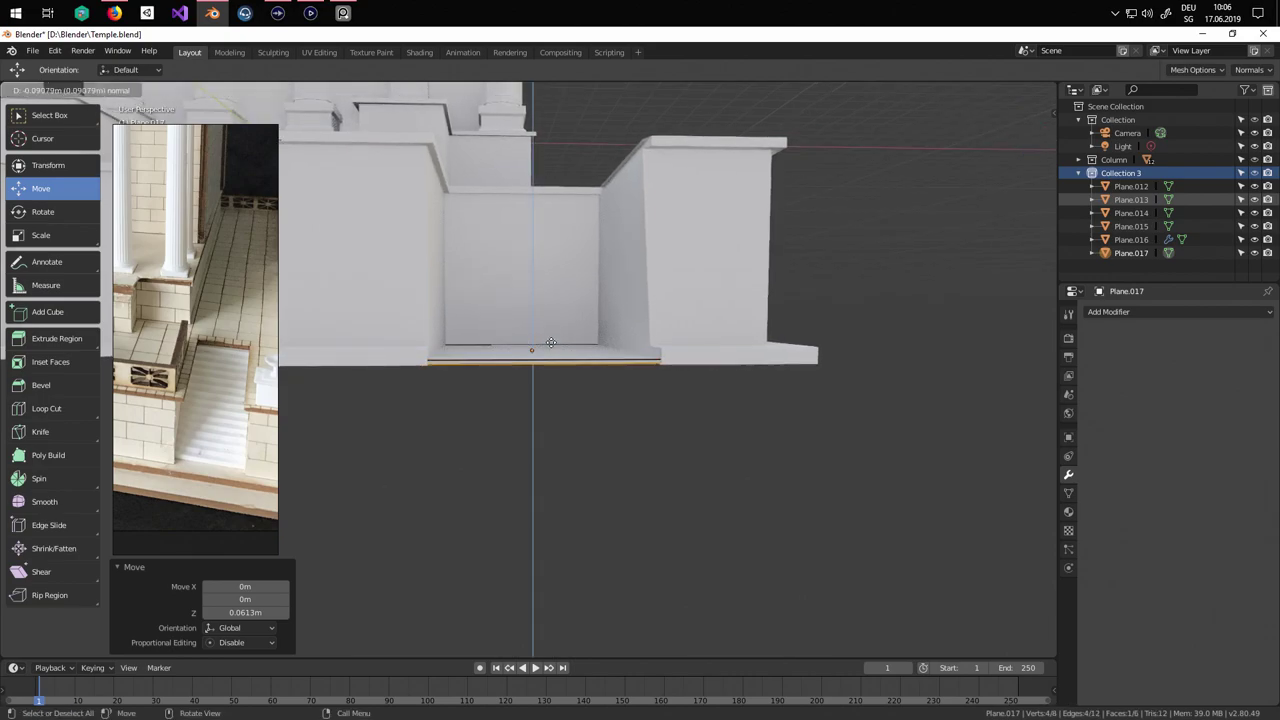
pyautogui.click(552, 343)
pyautogui.moveTo(552, 343); pyautogui.dragTo(631, 396, button='middle')
pyautogui.press('s')
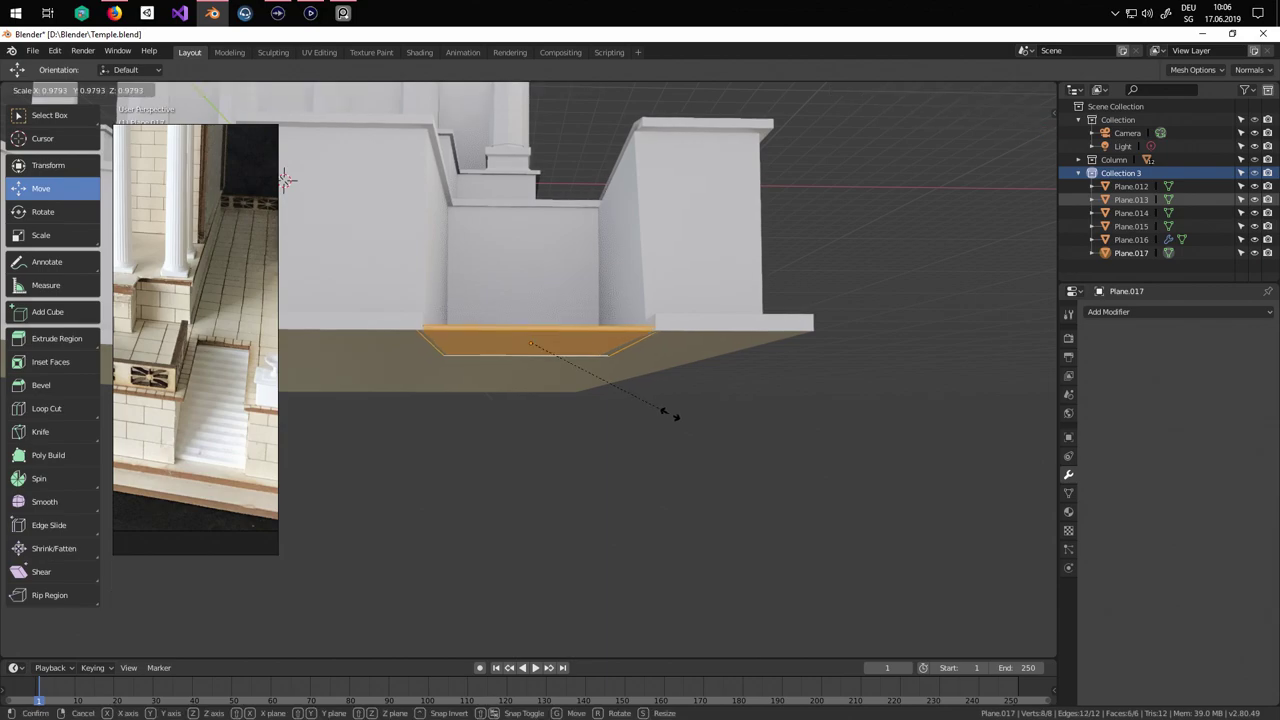
pyautogui.click(662, 416)
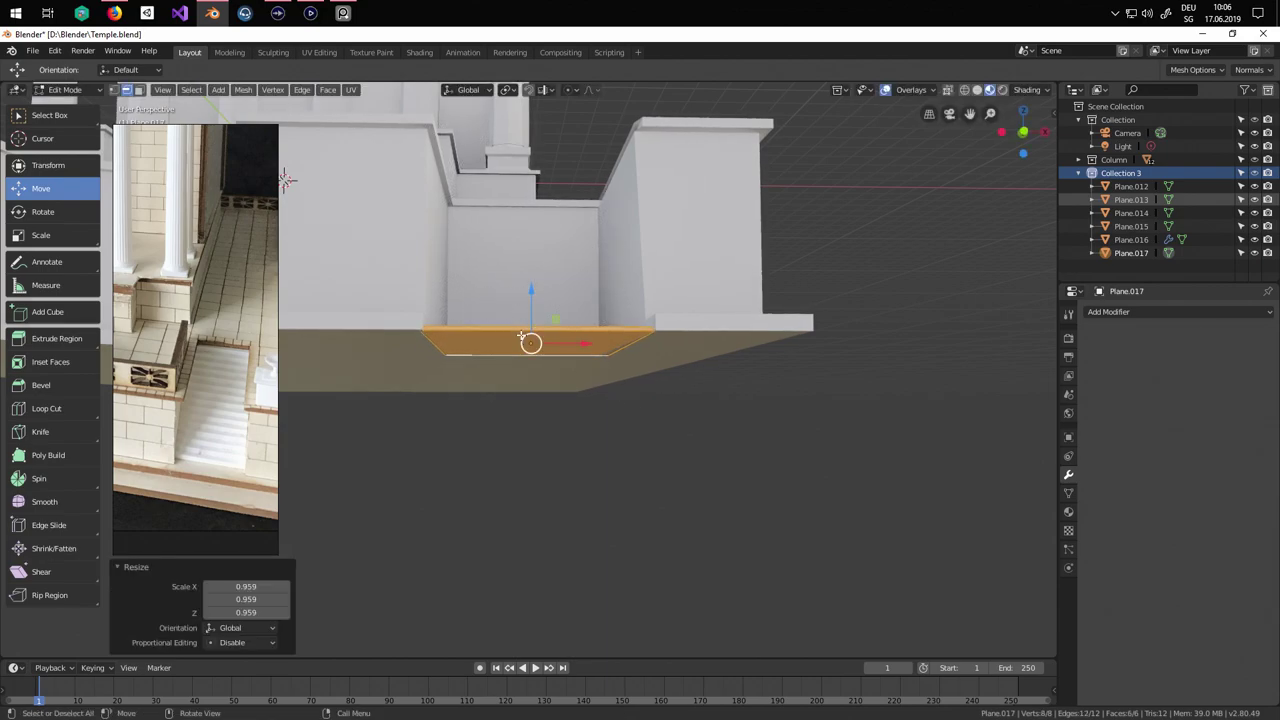
pyautogui.moveTo(512, 422); pyautogui.dragTo(575, 484, button='middle')
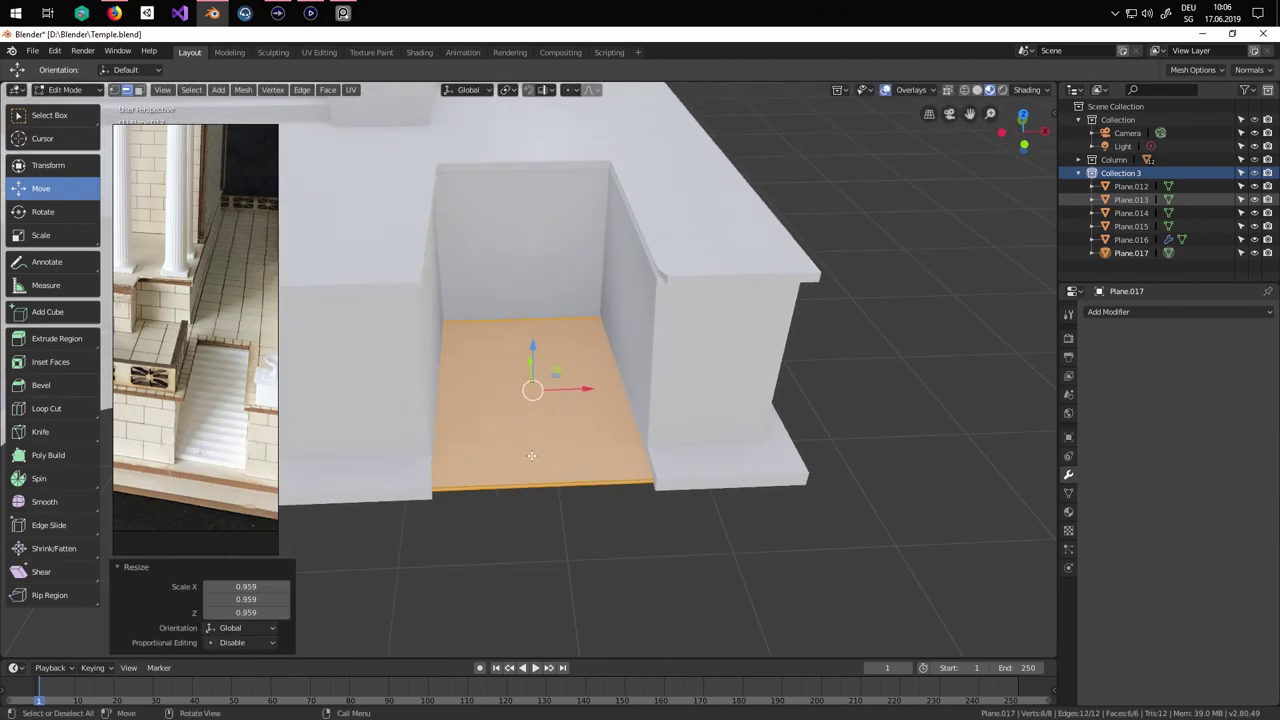
pyautogui.click(532, 462)
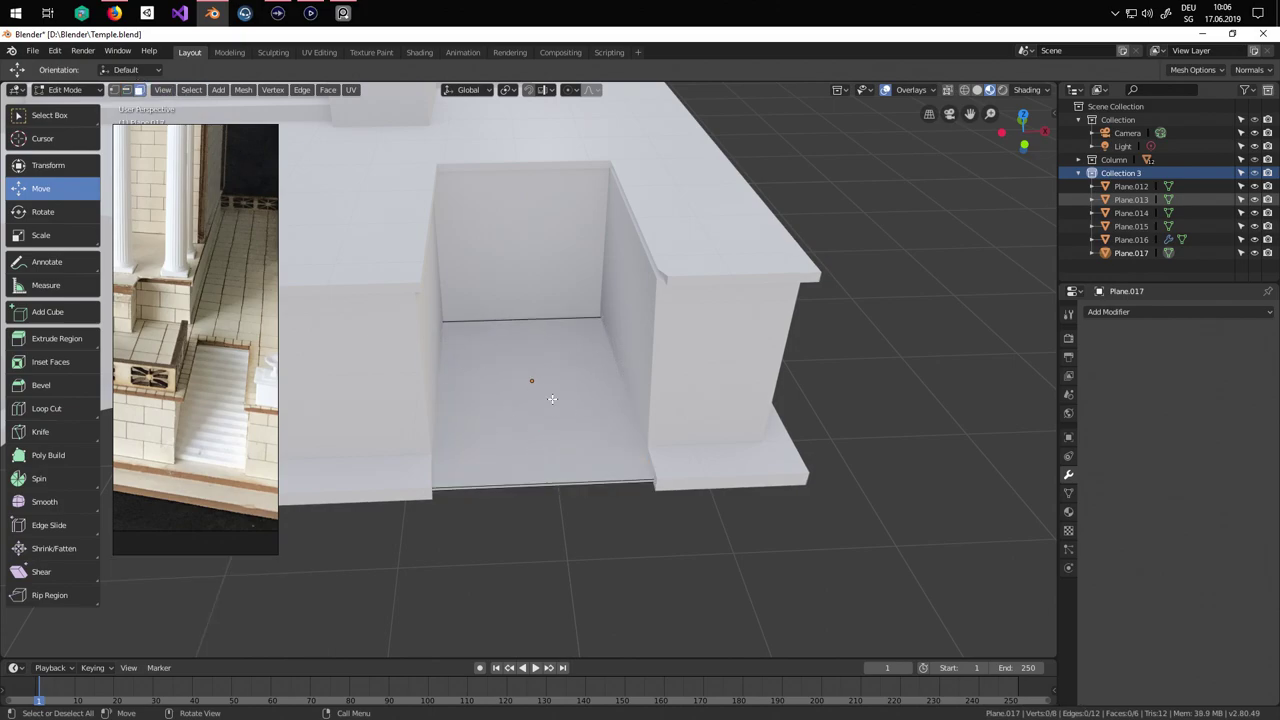
# Add seven evenly spaced loop cuts across the width of the recess floor slab to divide it into eight stair strips.
pyautogui.scroll(-3, 552, 398)
pyautogui.moveTo(600, 457); pyautogui.dragTo(413, 380, button='middle')
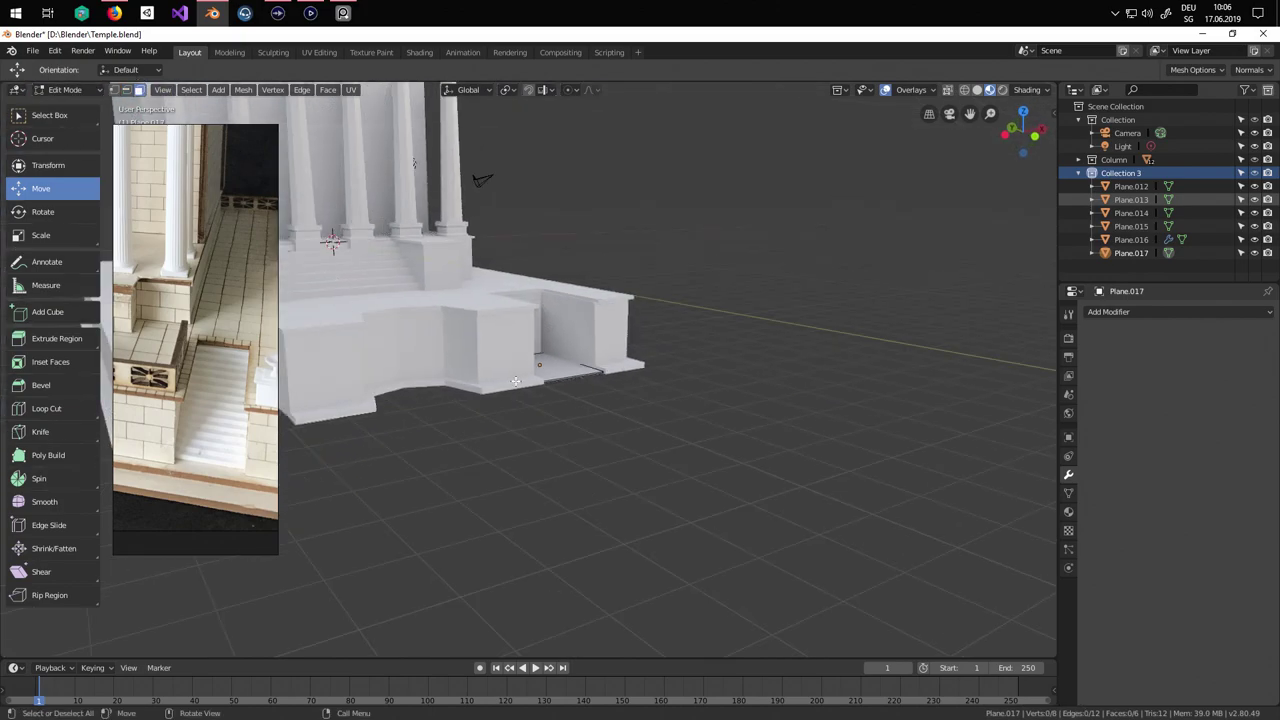
pyautogui.scroll(3, 515, 381)
pyautogui.moveTo(651, 417); pyautogui.dragTo(624, 443, button='middle')
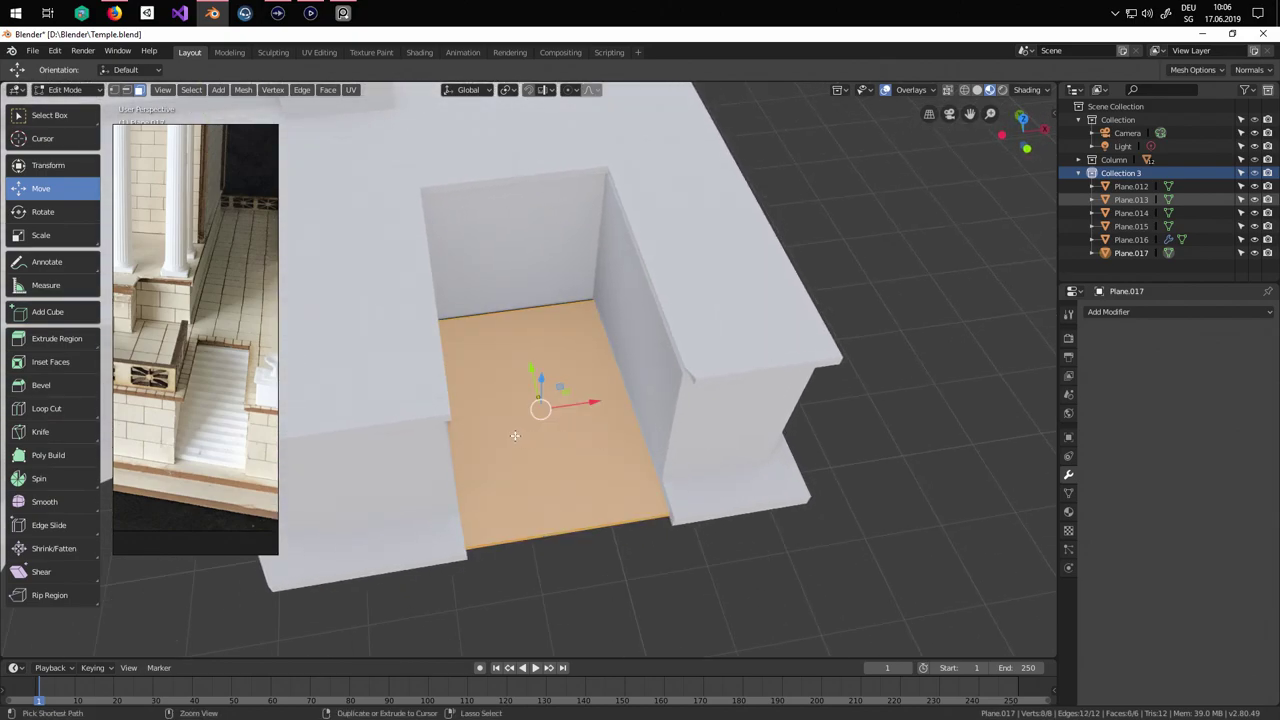
pyautogui.scroll(6, 445, 432)
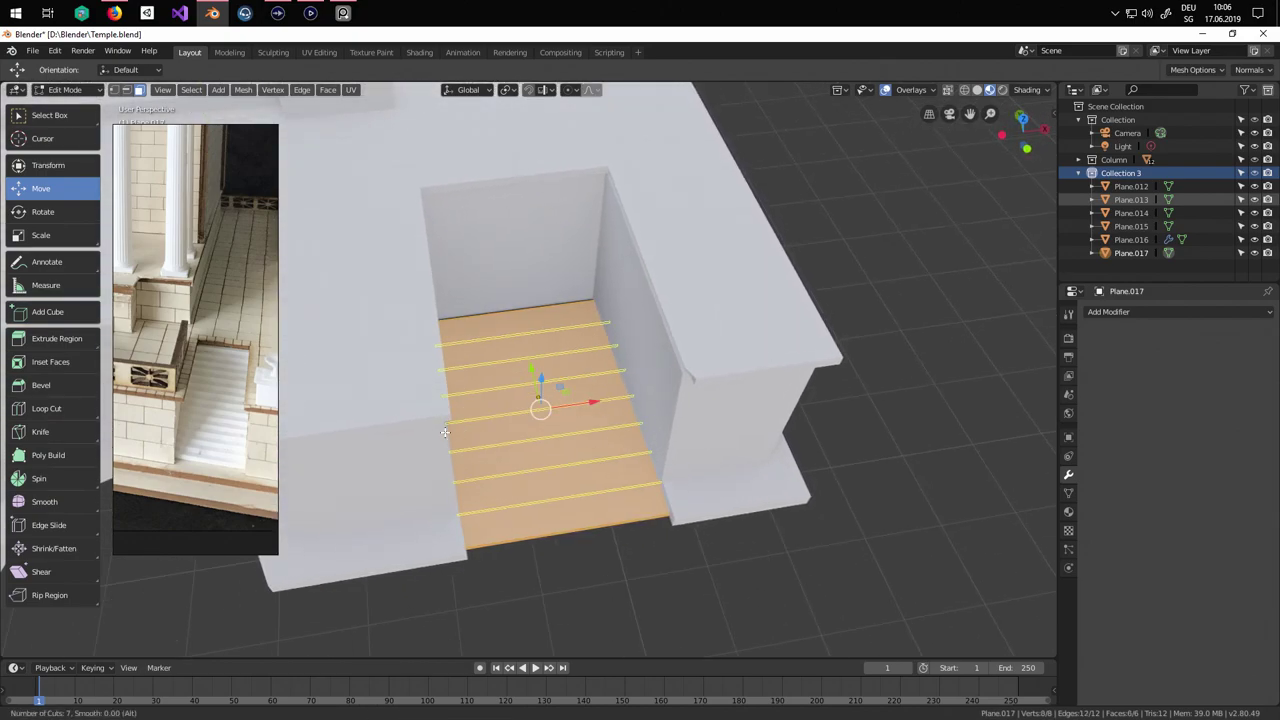
pyautogui.click(445, 432)
pyautogui.rightClick(444, 430)
pyautogui.moveTo(243, 522); pyautogui.dragTo(242, 487)
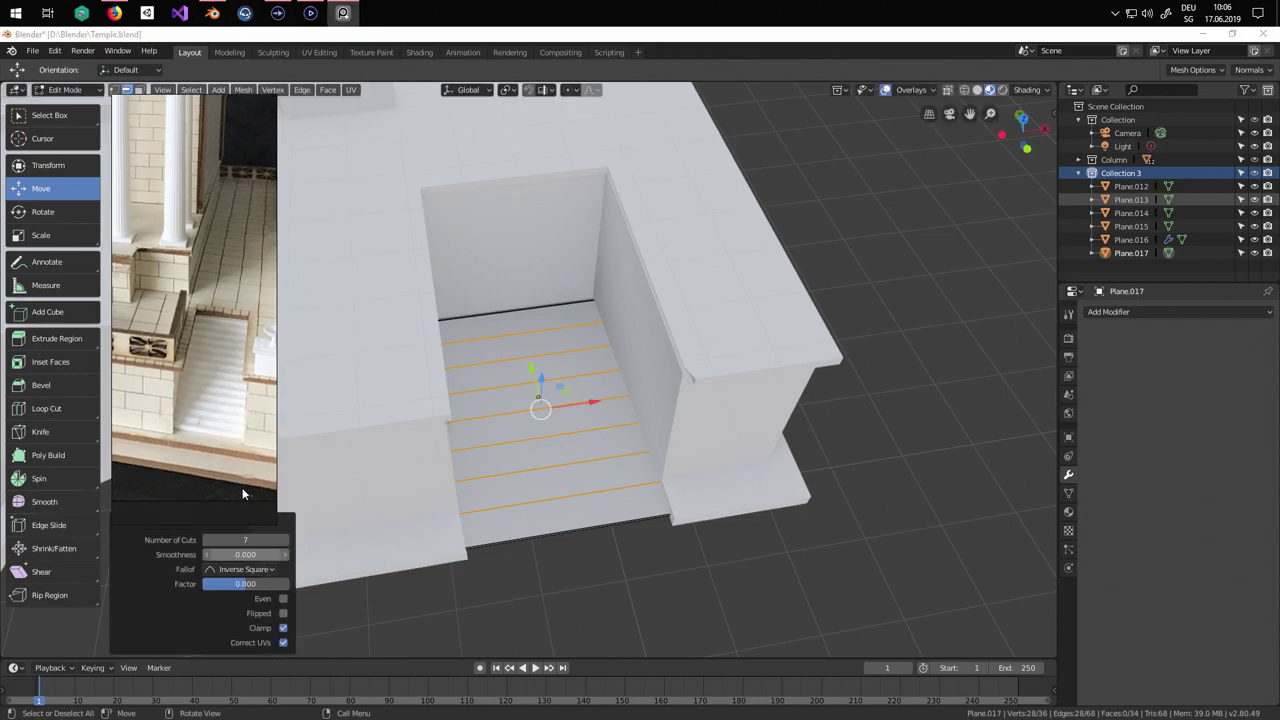
pyautogui.moveTo(575, 422); pyautogui.dragTo(559, 421, button='middle')
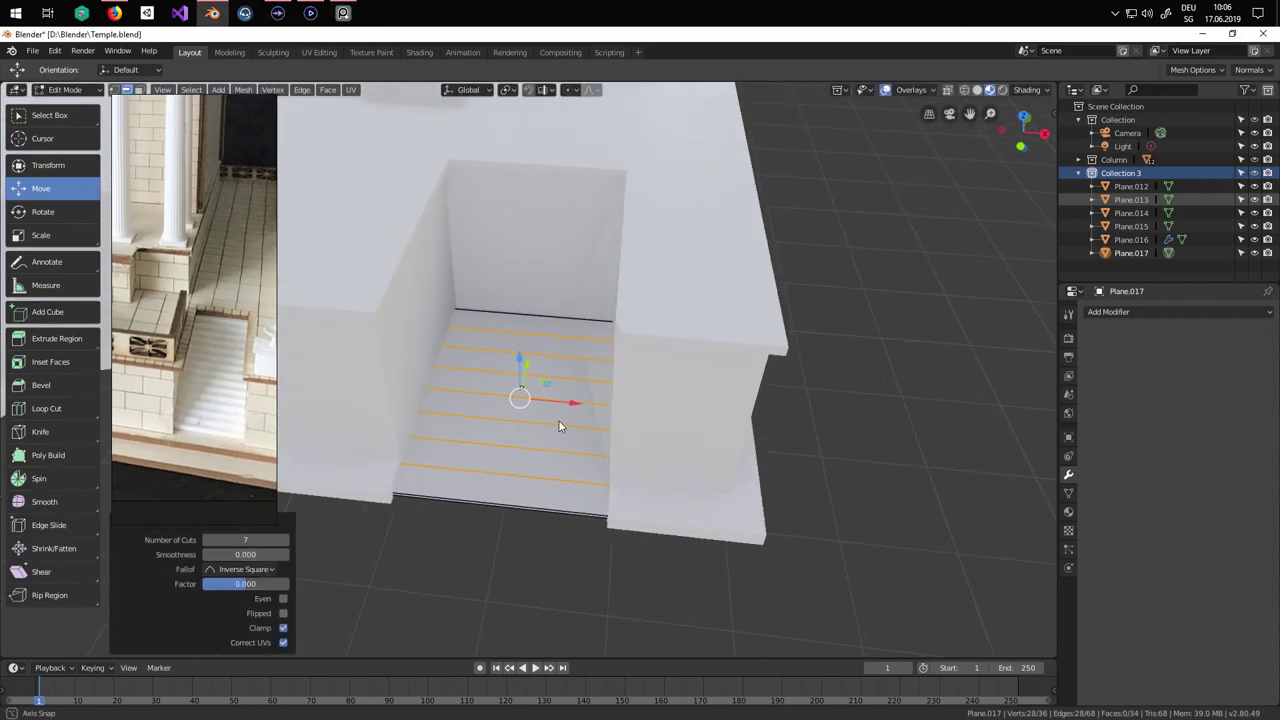
# Extrude the rearmost strip's top face 4.67 m upward and the second strip's 4.27 m upward.
pyautogui.click(139, 89)
pyautogui.click(559, 338)
pyautogui.moveTo(559, 338); pyautogui.dragTo(580, 320, button='middle')
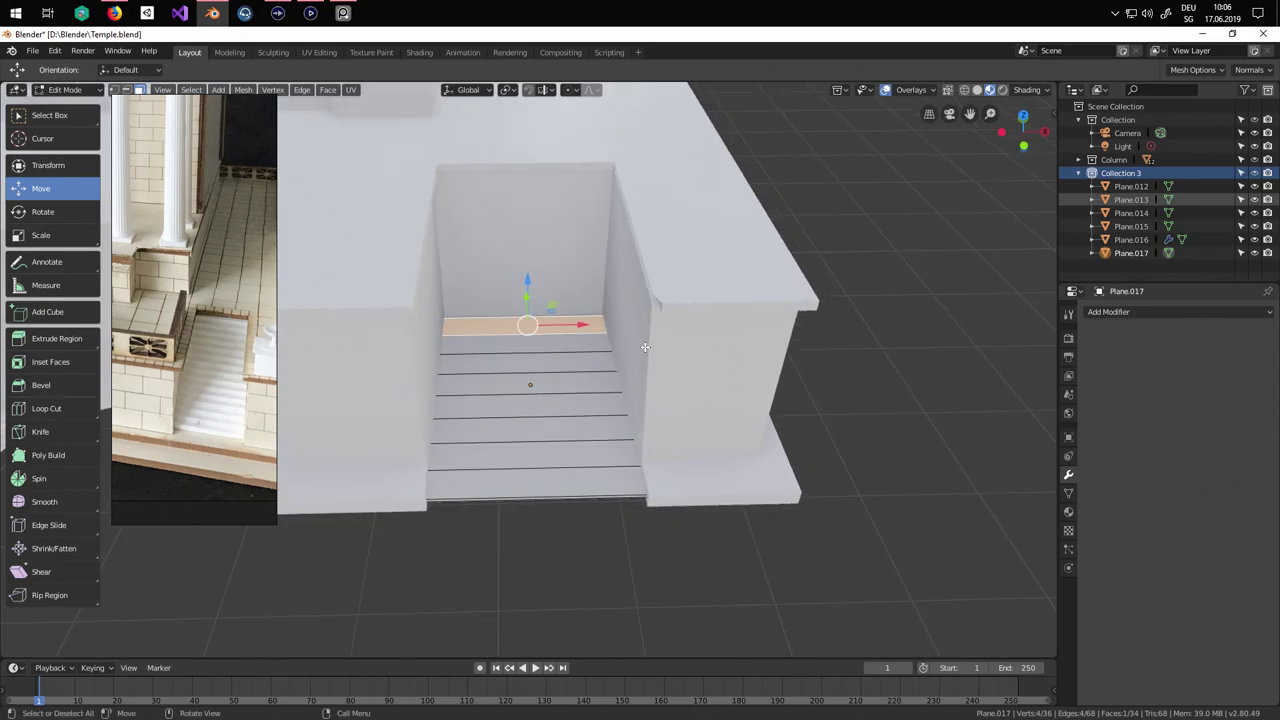
pyautogui.press('g')
pyautogui.press('z')
pyautogui.press('z')
pyautogui.click(621, 198)
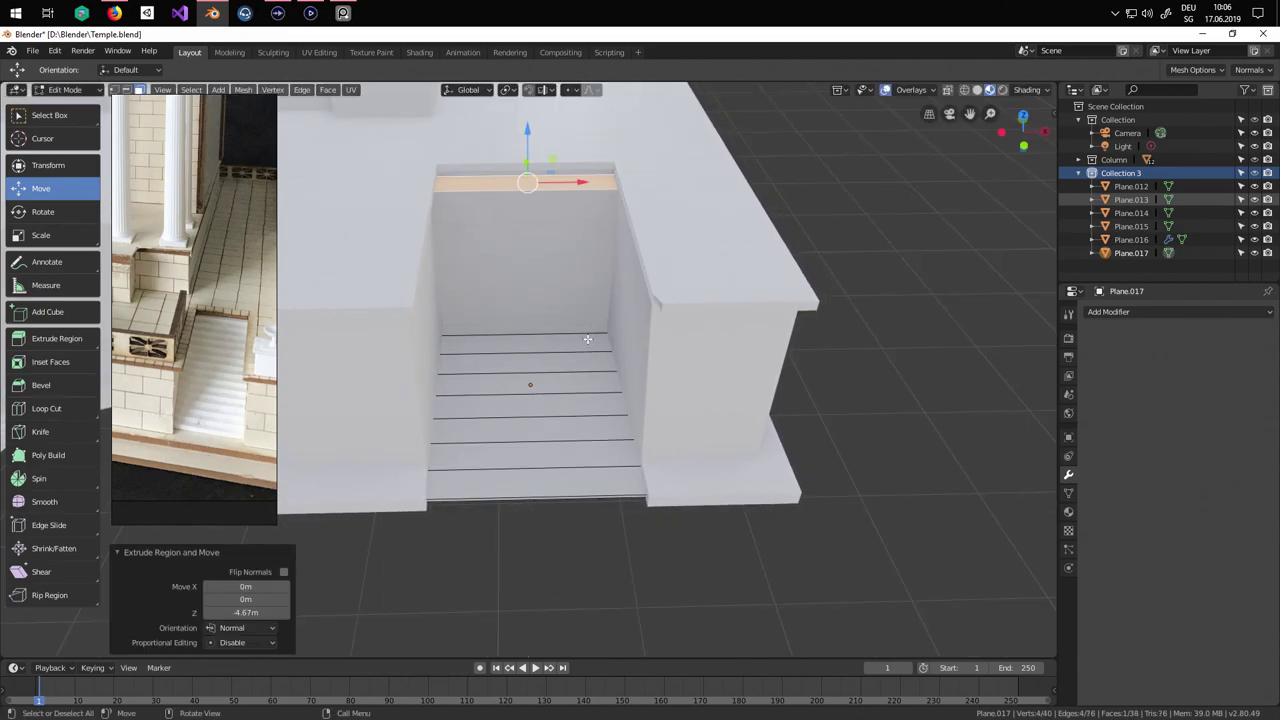
pyautogui.click(590, 341)
pyautogui.press('e')
pyautogui.click(591, 135)
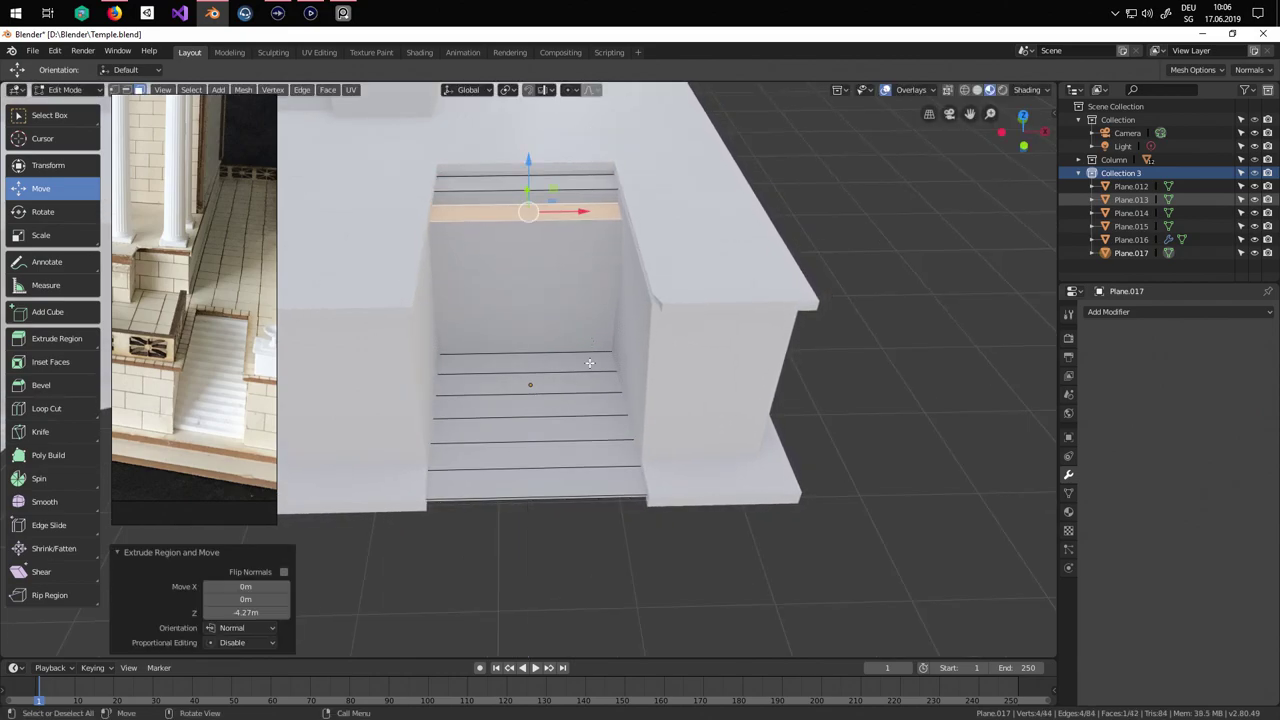
# Extrude the third, fourth and fifth strips from the rear upward, each one step height lower than the one behind it.
pyautogui.press('e')
pyautogui.click(601, 238)
pyautogui.press('e')
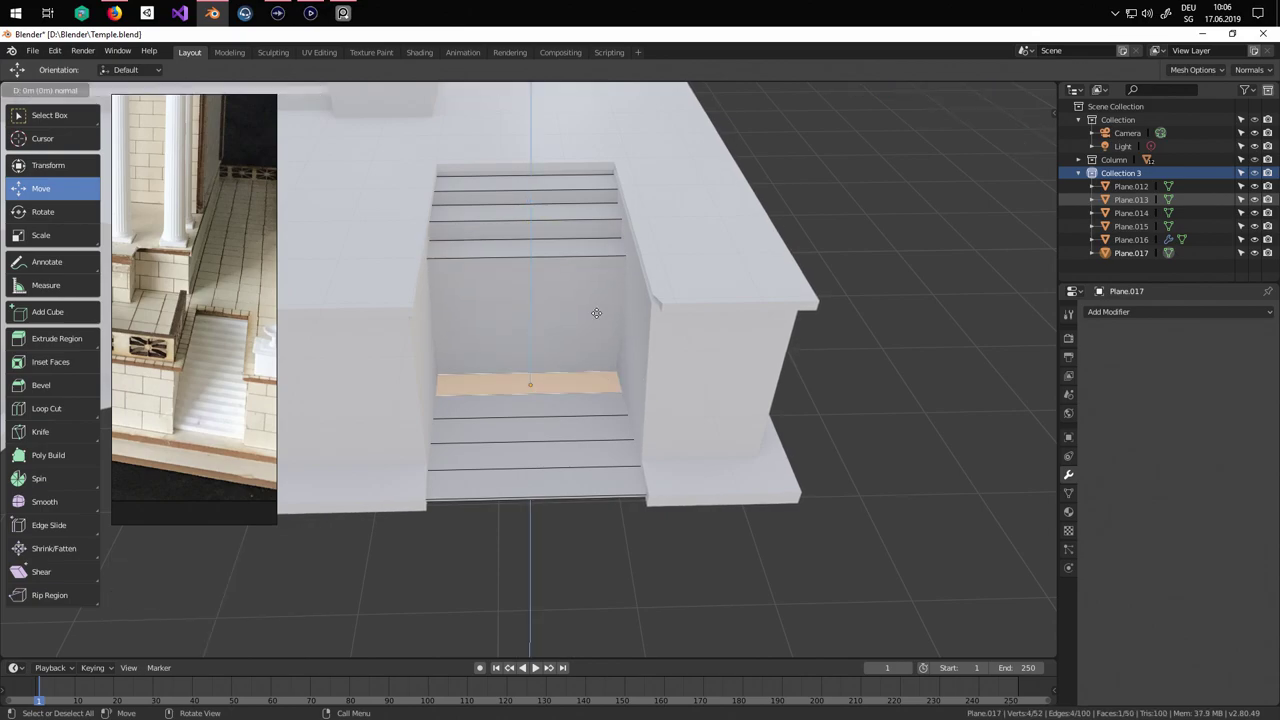
pyautogui.click(601, 247)
pyautogui.press('e')
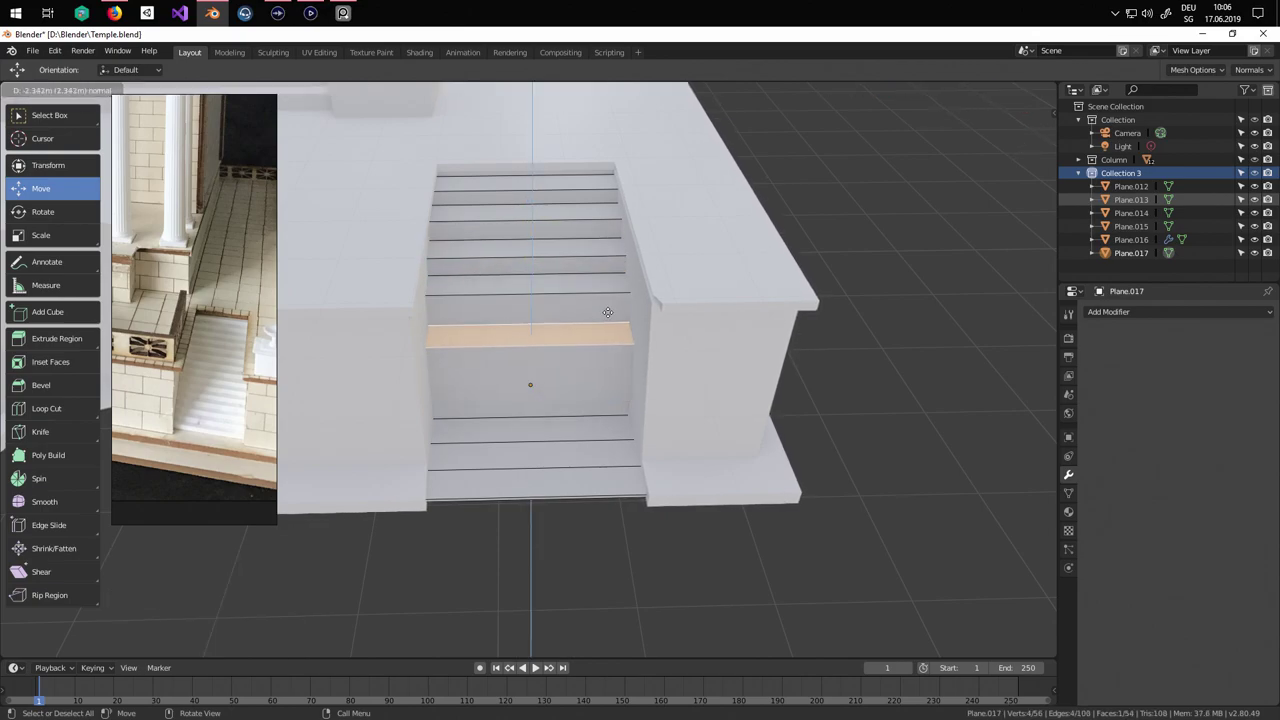
pyautogui.click(608, 303)
# Extrude the sixth strip about 1.87 m, the seventh 1.39 m and the front strip 0.659 m upward.
pyautogui.press('e')
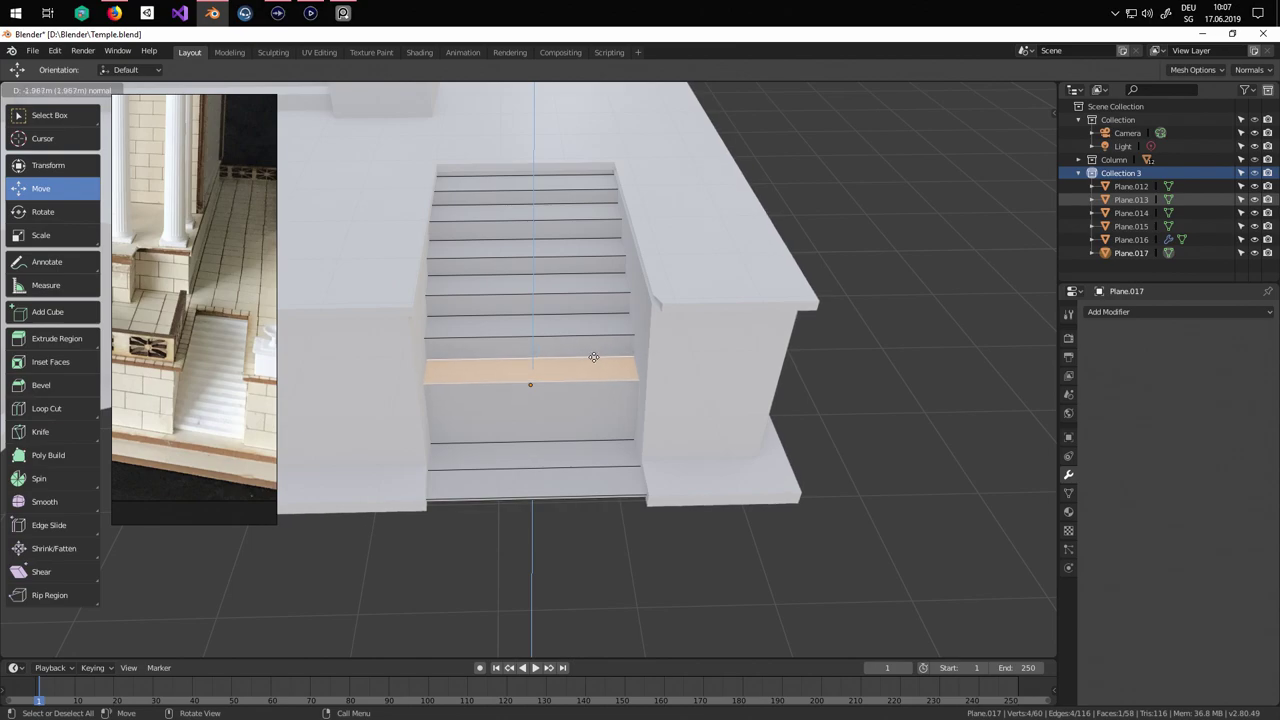
pyautogui.click(593, 357)
pyautogui.press('e')
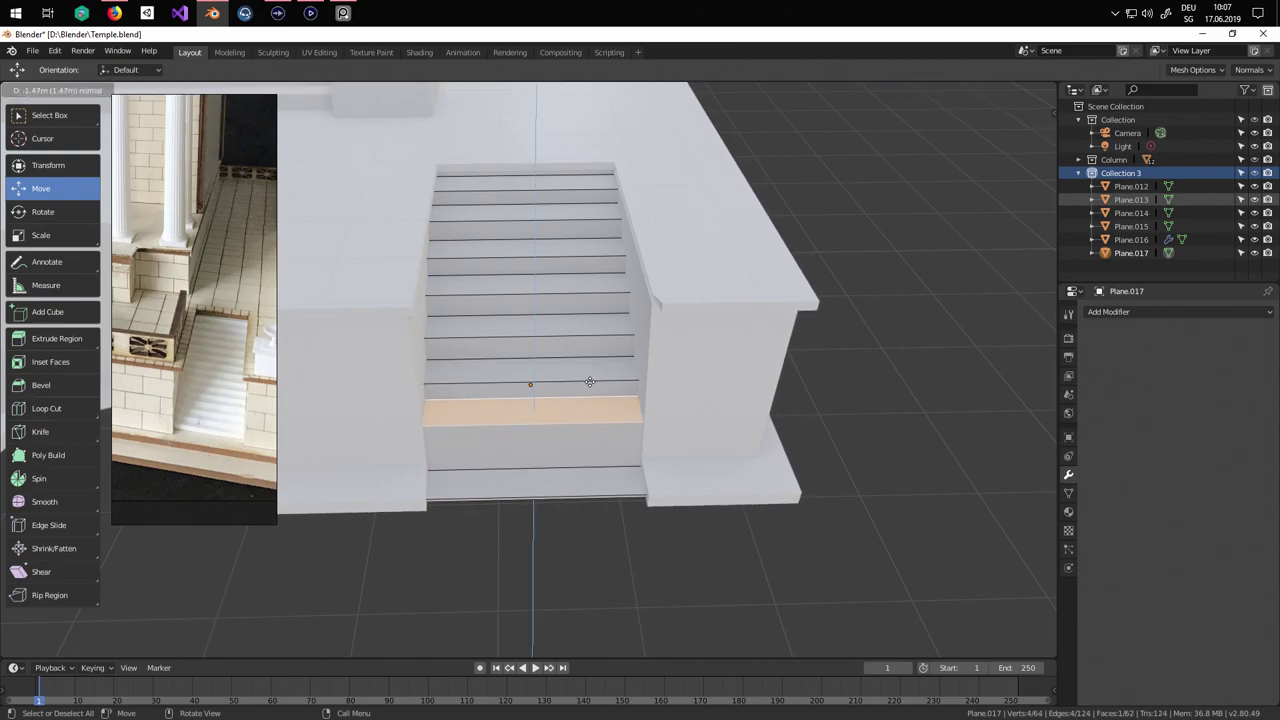
pyautogui.click(590, 383)
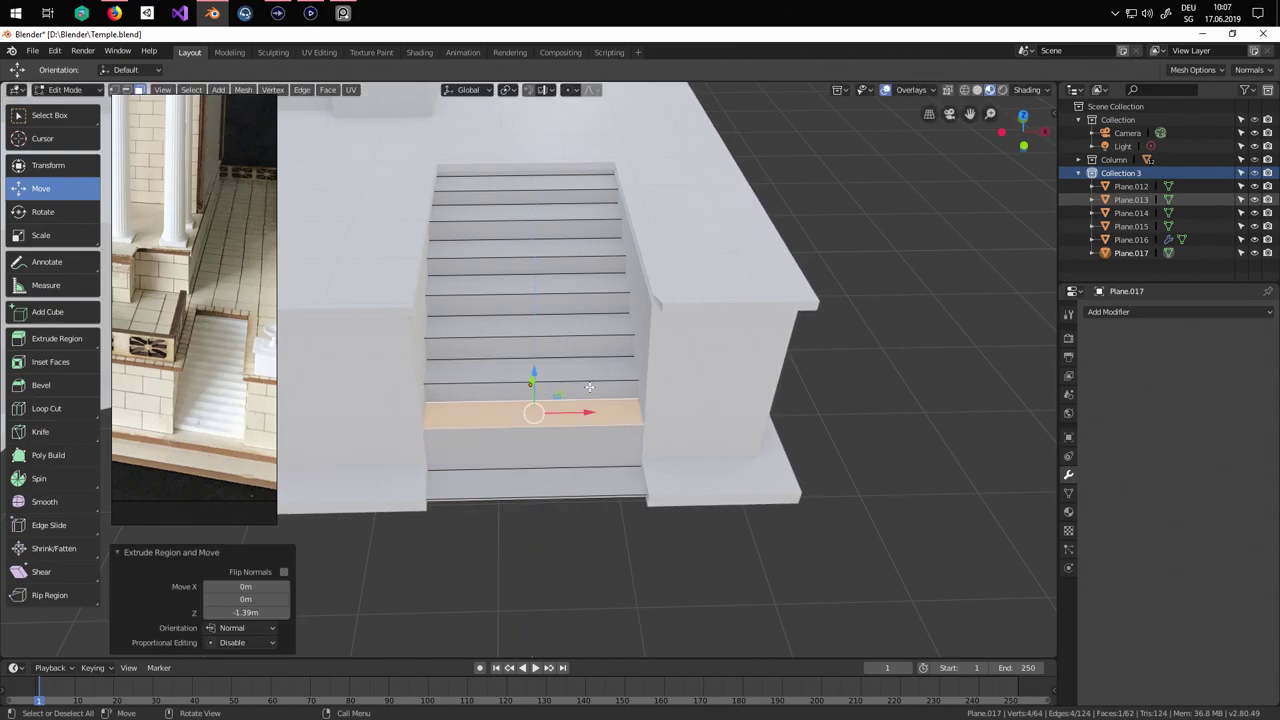
pyautogui.press('e')
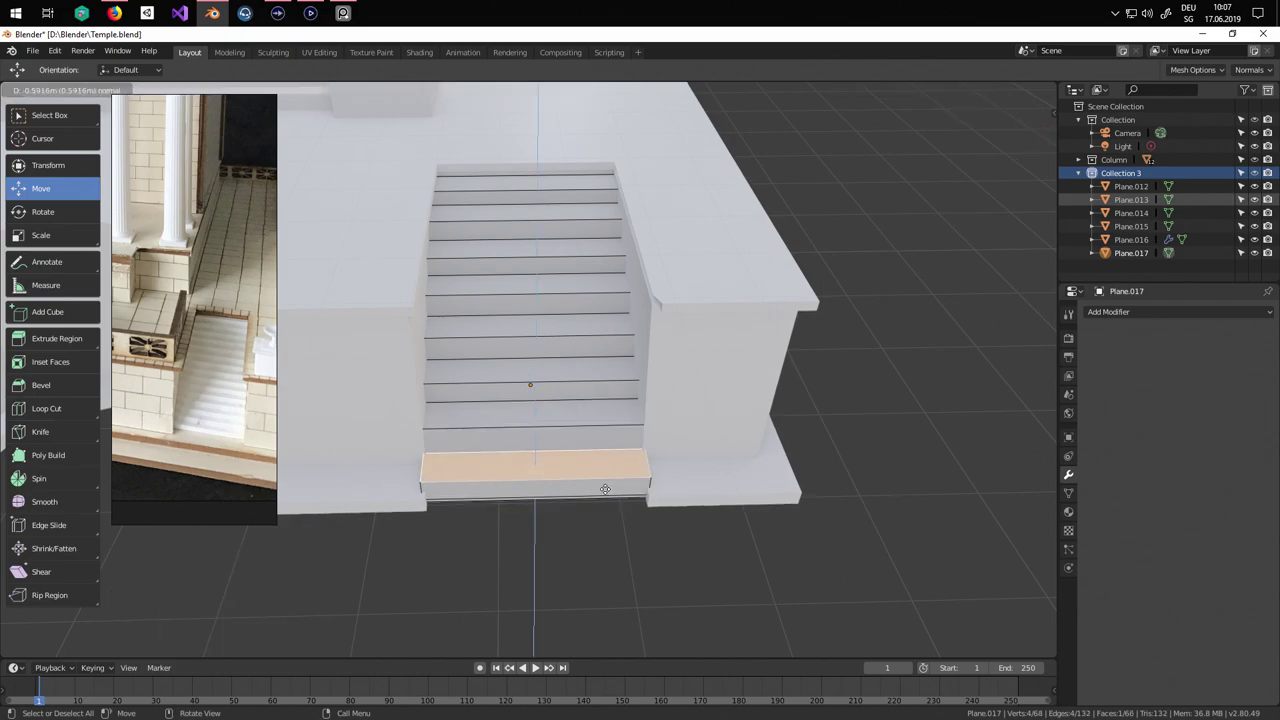
pyautogui.click(631, 455)
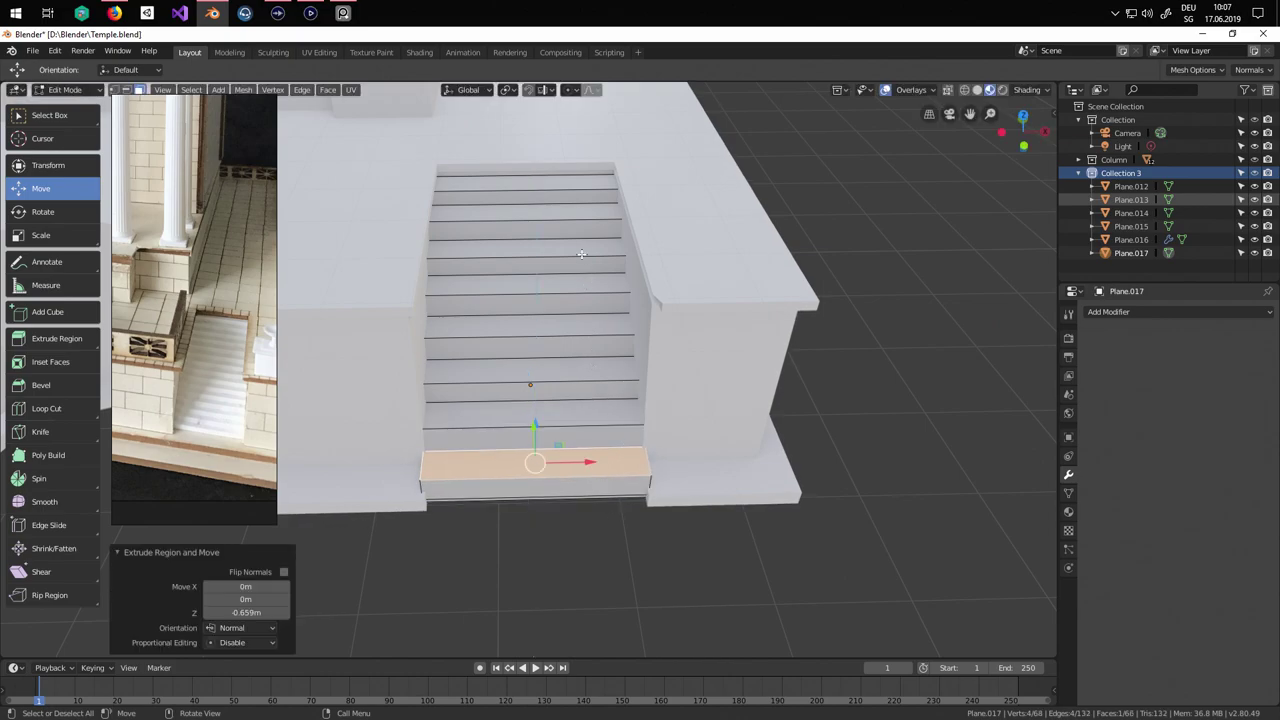
# Lower the front step's top face by 0.0309 m along Z.
pyautogui.moveTo(582, 207); pyautogui.dragTo(667, 401, button='middle')
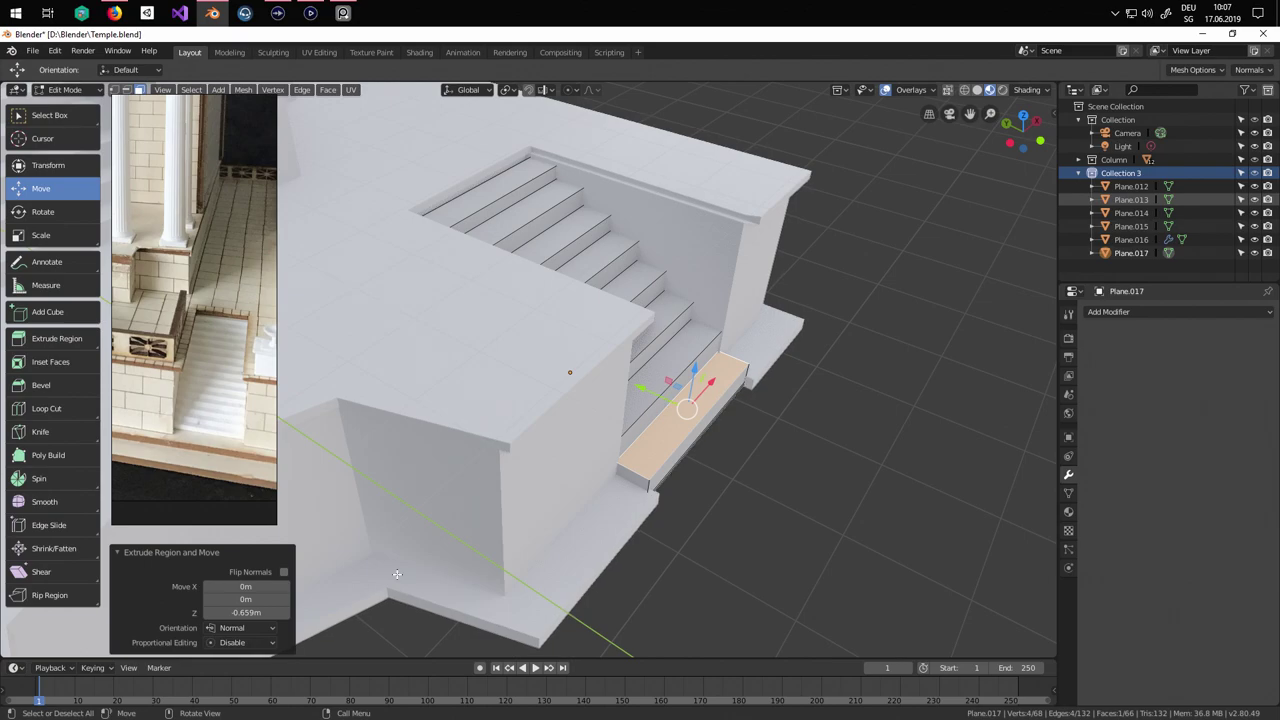
pyautogui.moveTo(531, 589); pyautogui.dragTo(579, 296, button='middle')
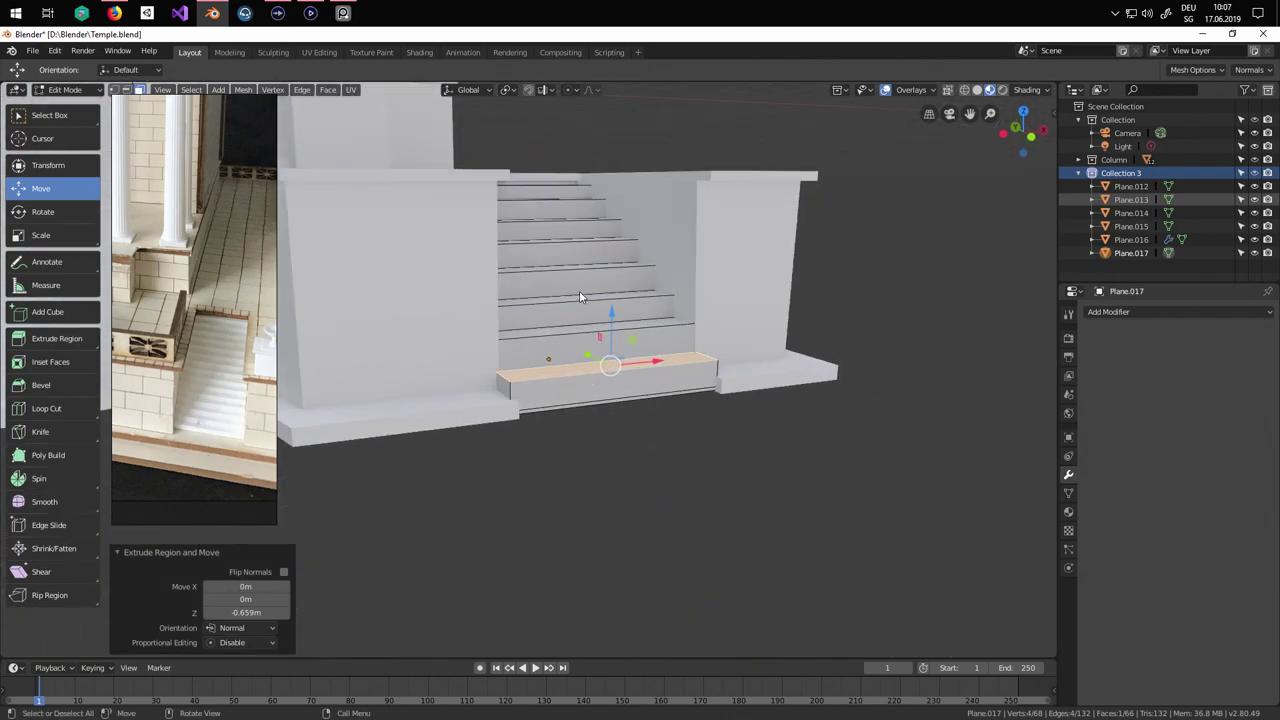
pyautogui.moveTo(613, 302); pyautogui.dragTo(616, 318)
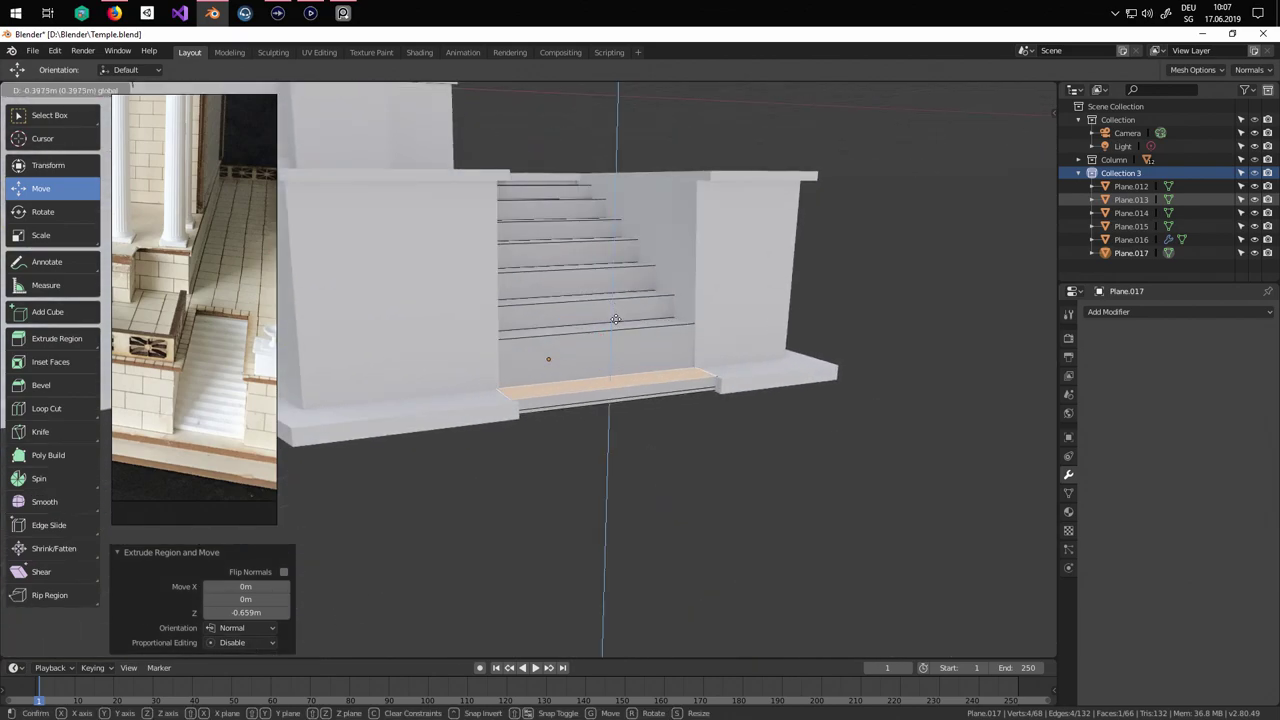
pyautogui.moveTo(616, 318); pyautogui.dragTo(614, 304)
pyautogui.moveTo(614, 304); pyautogui.dragTo(600, 388, button='middle')
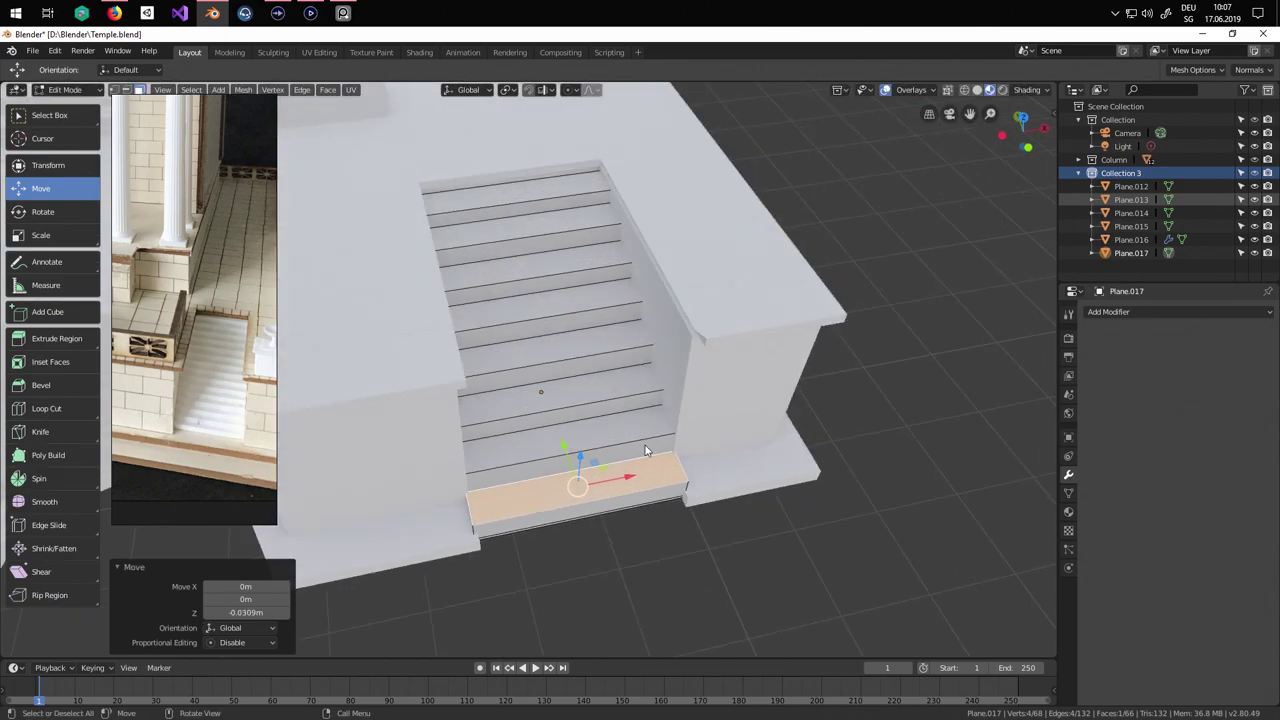
# Move the entire stair mesh back along Y into the recess and return to Object Mode.
pyautogui.press('a')
pyautogui.press('g')
pyautogui.press('y')
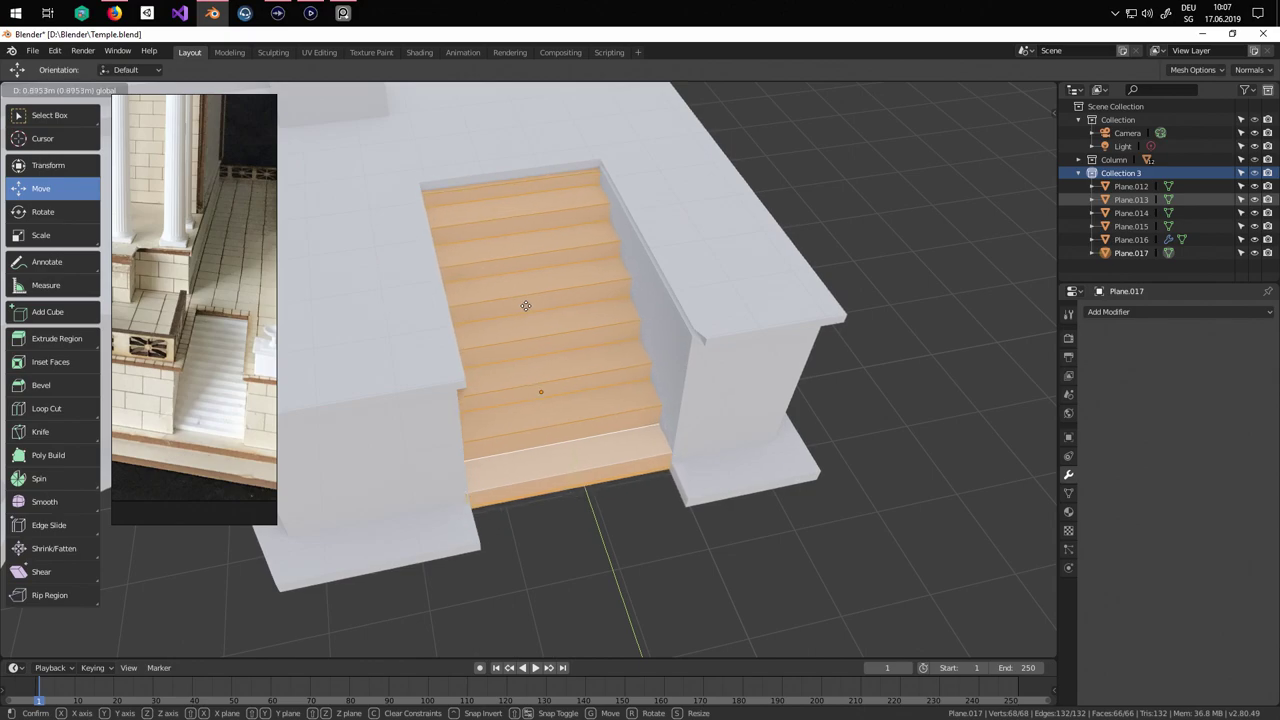
pyautogui.click(525, 305)
pyautogui.moveTo(555, 376); pyautogui.dragTo(526, 363, button='middle')
pyautogui.scroll(-1, 526, 363)
pyautogui.press('Tab')
# Move the stairs object slightly forward along negative Y.
pyautogui.scroll(-3, 514, 422)
pyautogui.moveTo(514, 422); pyautogui.dragTo(550, 435, button='middle')
pyautogui.scroll(4, 552, 439)
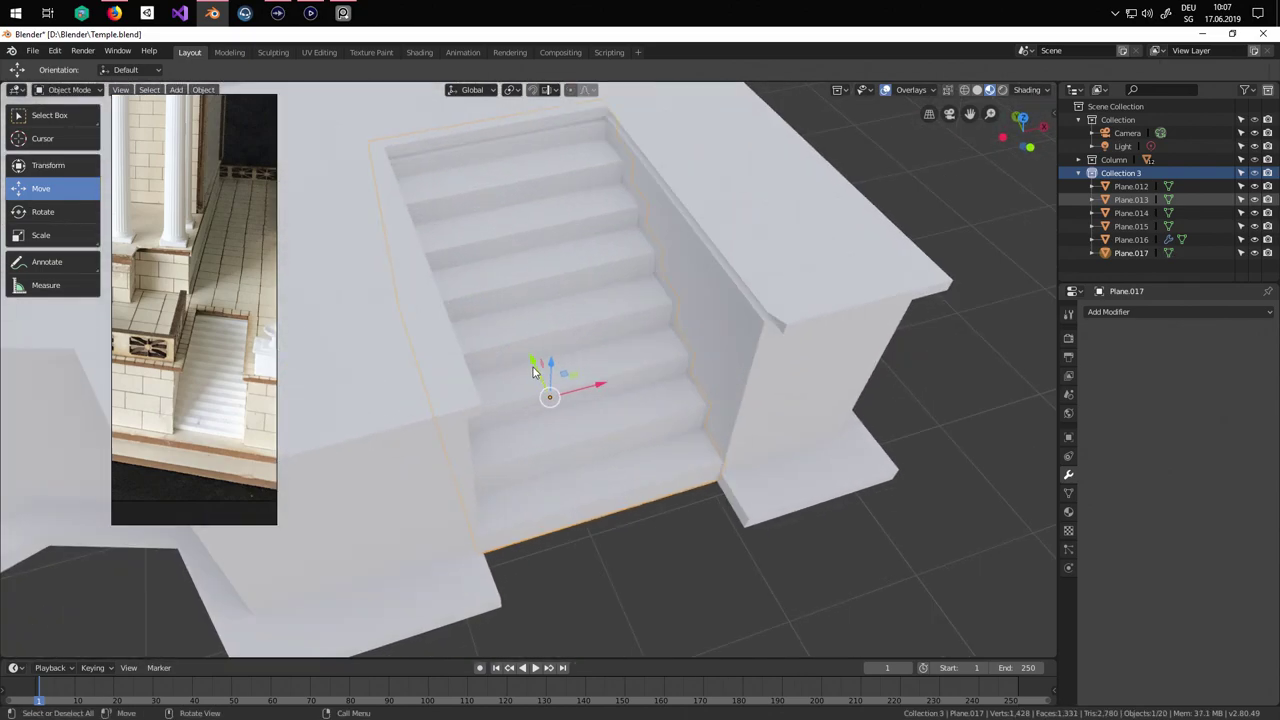
pyautogui.press('g')
pyautogui.press('y')
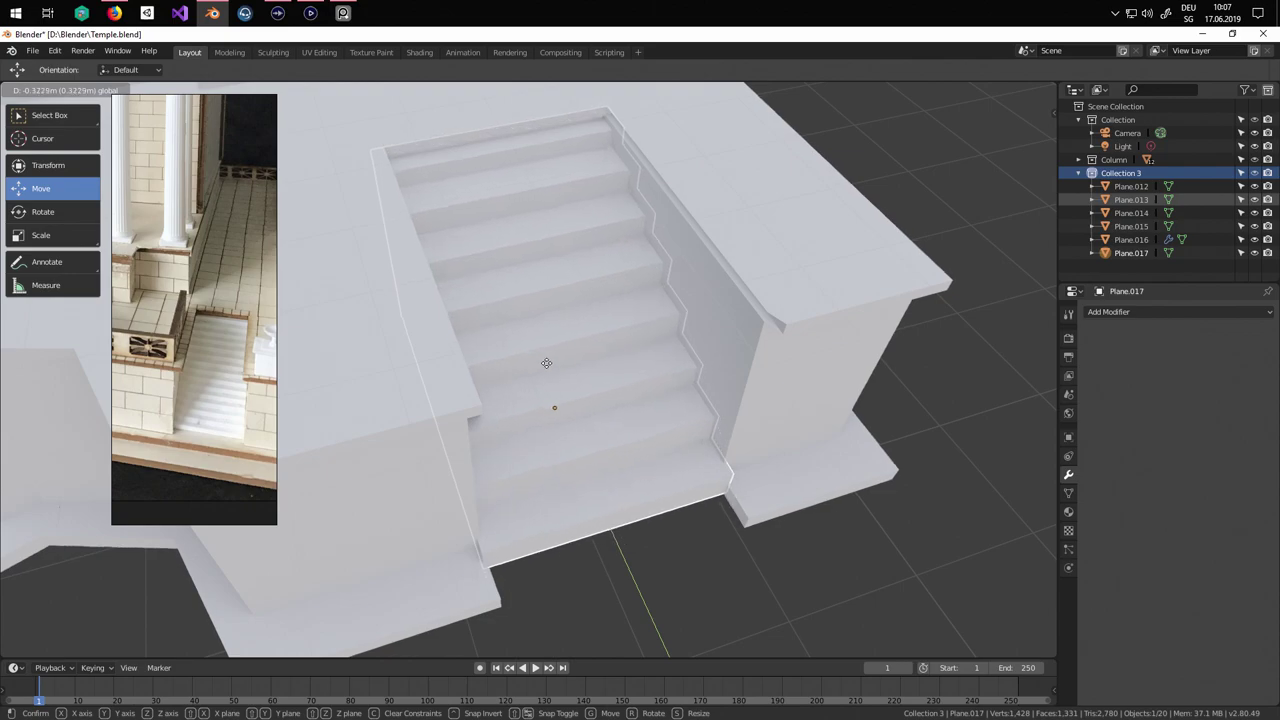
pyautogui.click(546, 352)
# In Edit Mode, move the lowest step's front riser together with the thin band below it back along Y.
pyautogui.press('Tab')
pyautogui.click(603, 512)
pyautogui.moveTo(603, 512); pyautogui.dragTo(774, 541, button='middle')
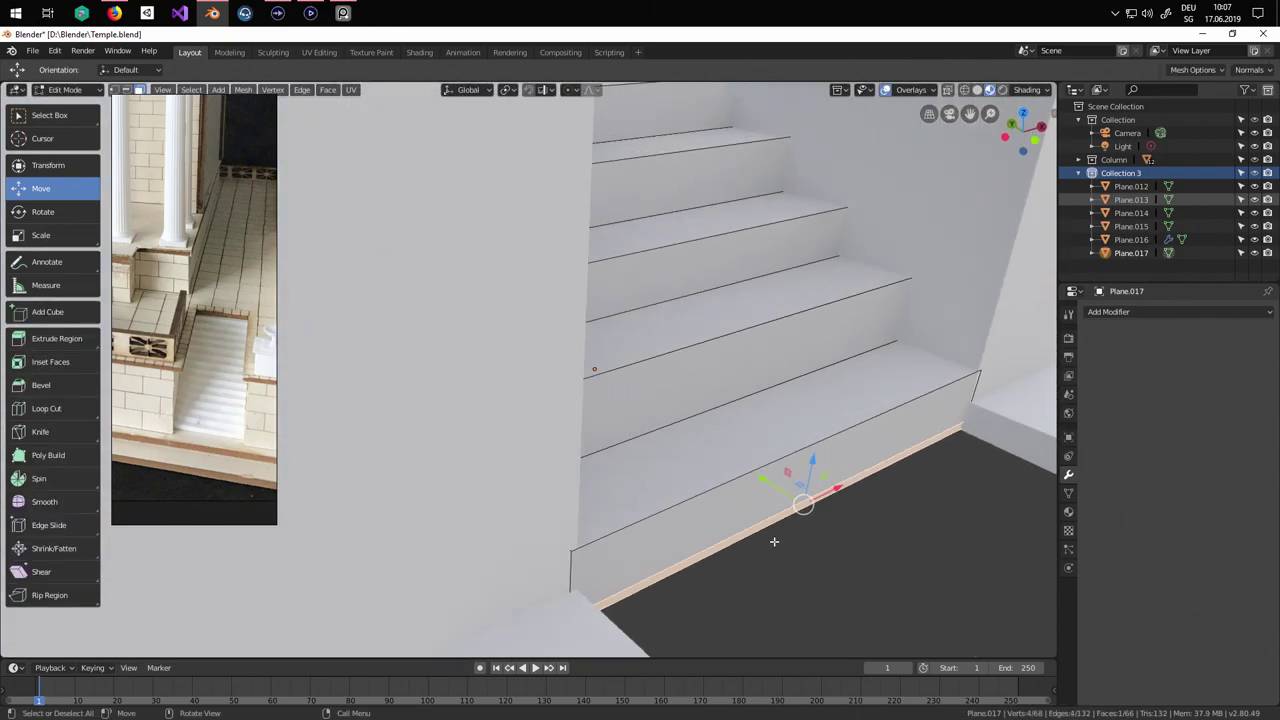
pyautogui.keyDown('shift'); pyautogui.click(767, 485); pyautogui.keyUp('shift')
pyautogui.moveTo(765, 460); pyautogui.dragTo(730, 441)
pyautogui.scroll(-5, 730, 441)
pyautogui.moveTo(730, 441); pyautogui.dragTo(666, 437, button='middle')
# Shift the whole stair mesh slightly along Y, and move the stairs object by -0.149 m along Y in Object Mode.
pyautogui.press('a')
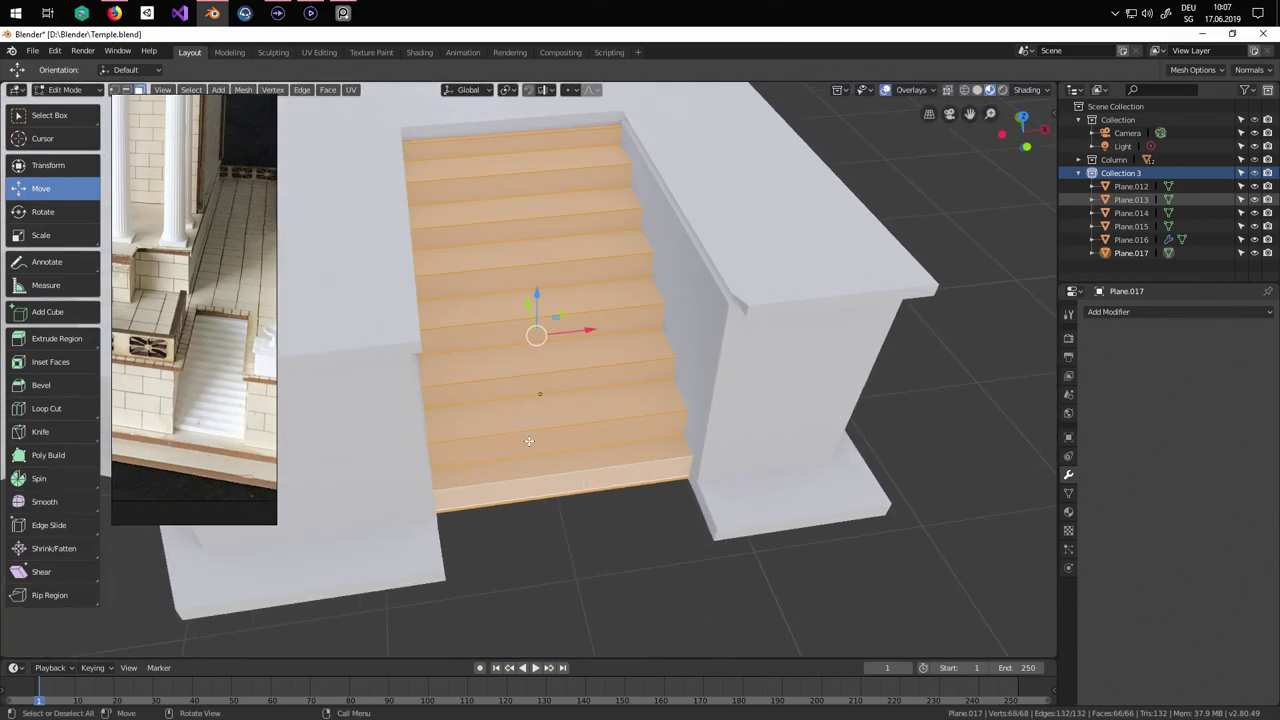
pyautogui.moveTo(533, 307); pyautogui.dragTo(529, 311)
pyautogui.press('Tab')
pyautogui.scroll(-5, 640, 513)
pyautogui.click(632, 515)
pyautogui.moveTo(589, 520); pyautogui.dragTo(719, 578, button='middle')
pyautogui.scroll(3, 548, 345)
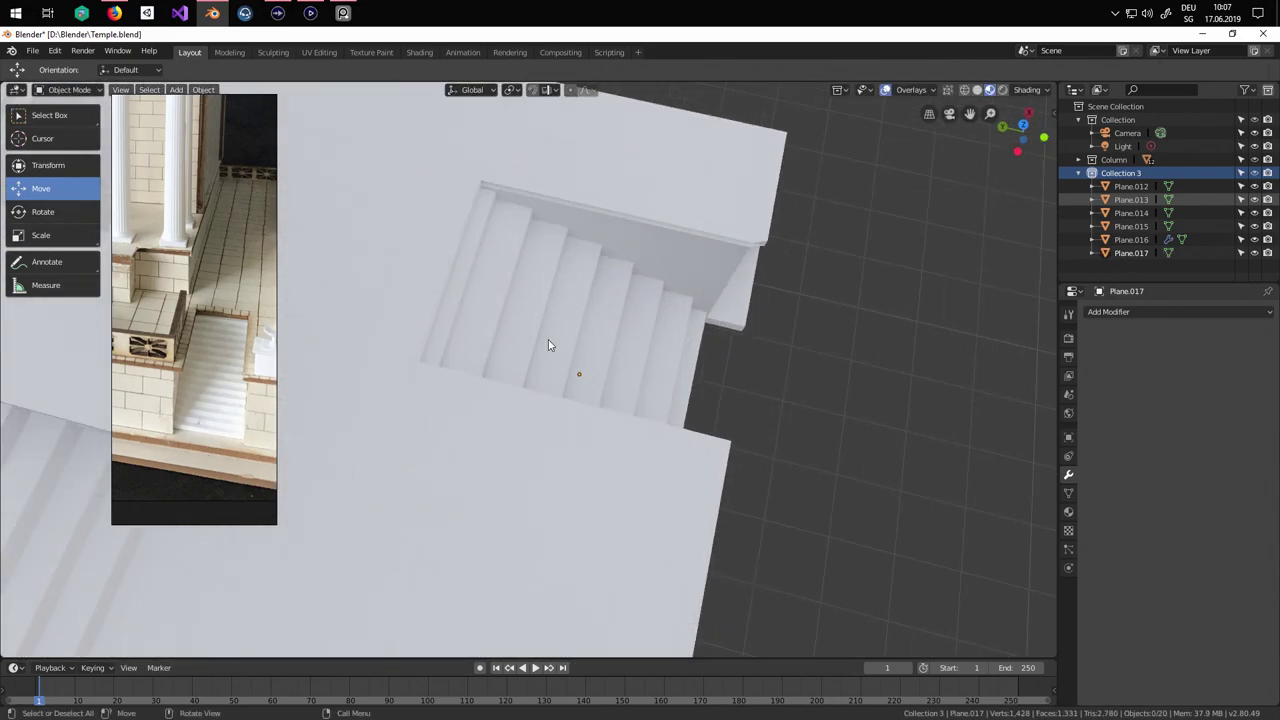
pyautogui.moveTo(559, 366); pyautogui.dragTo(520, 372)
pyautogui.moveTo(654, 396); pyautogui.dragTo(587, 340, button='middle')
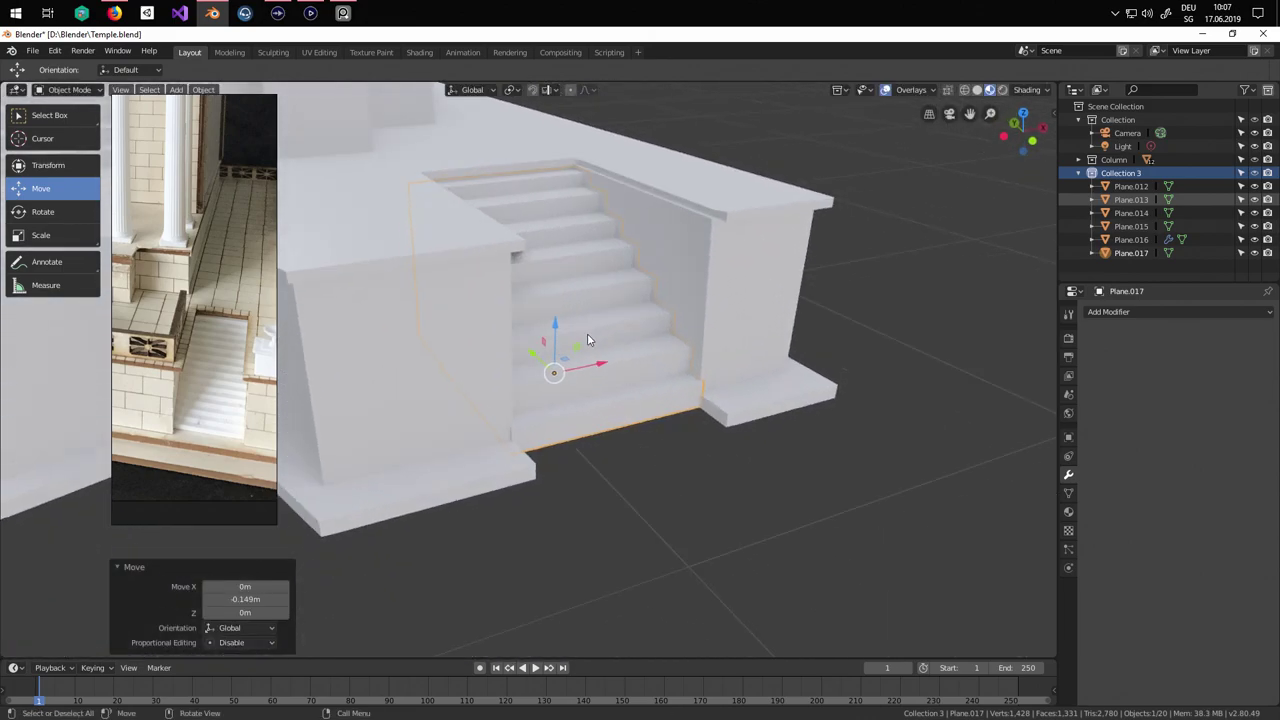
# On the terrace mesh, extrude the right foot band's inner end face about 5.17 m across the front of the stairs.
pyautogui.click(701, 414)
pyautogui.moveTo(701, 414); pyautogui.dragTo(780, 470, button='middle')
pyautogui.press('Tab')
pyautogui.click(676, 427)
pyautogui.press('e')
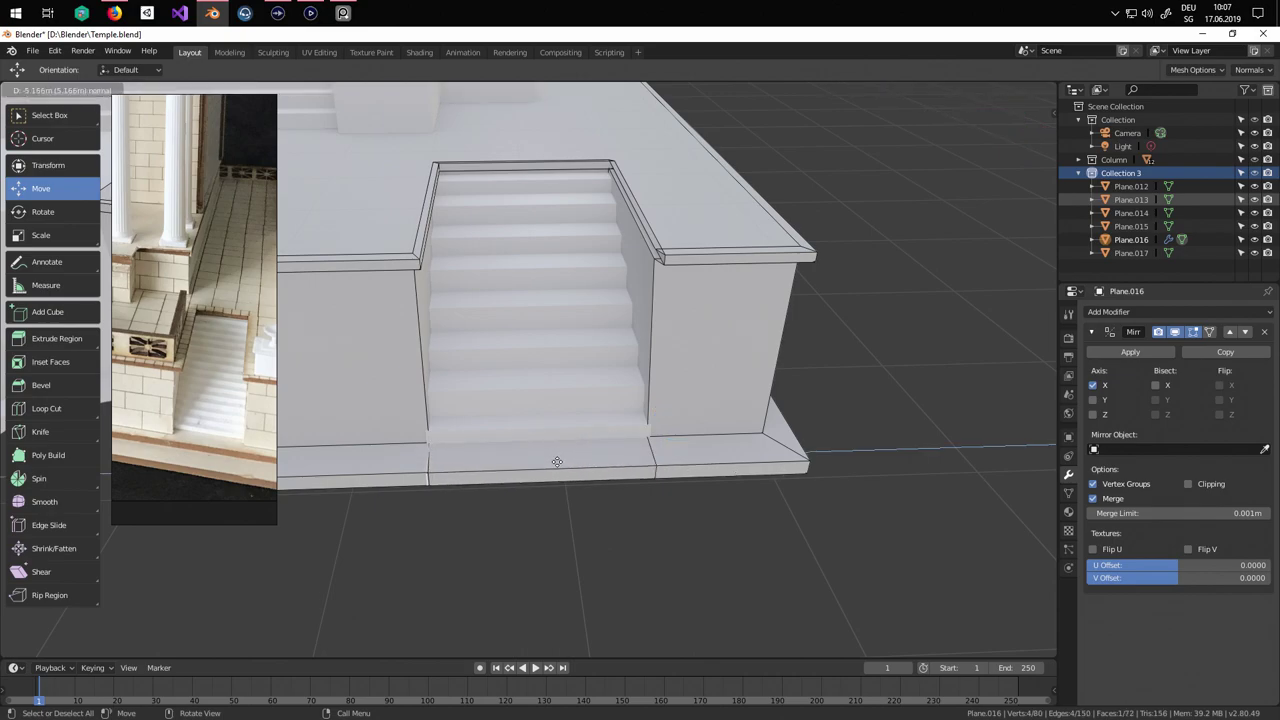
pyautogui.click(569, 463)
# Flatten the left foot band's end face beside the stairs by scaling it to 0 along X.
pyautogui.scroll(3, 462, 482)
pyautogui.moveTo(462, 482); pyautogui.dragTo(709, 449, button='middle')
pyautogui.scroll(2, 685, 440)
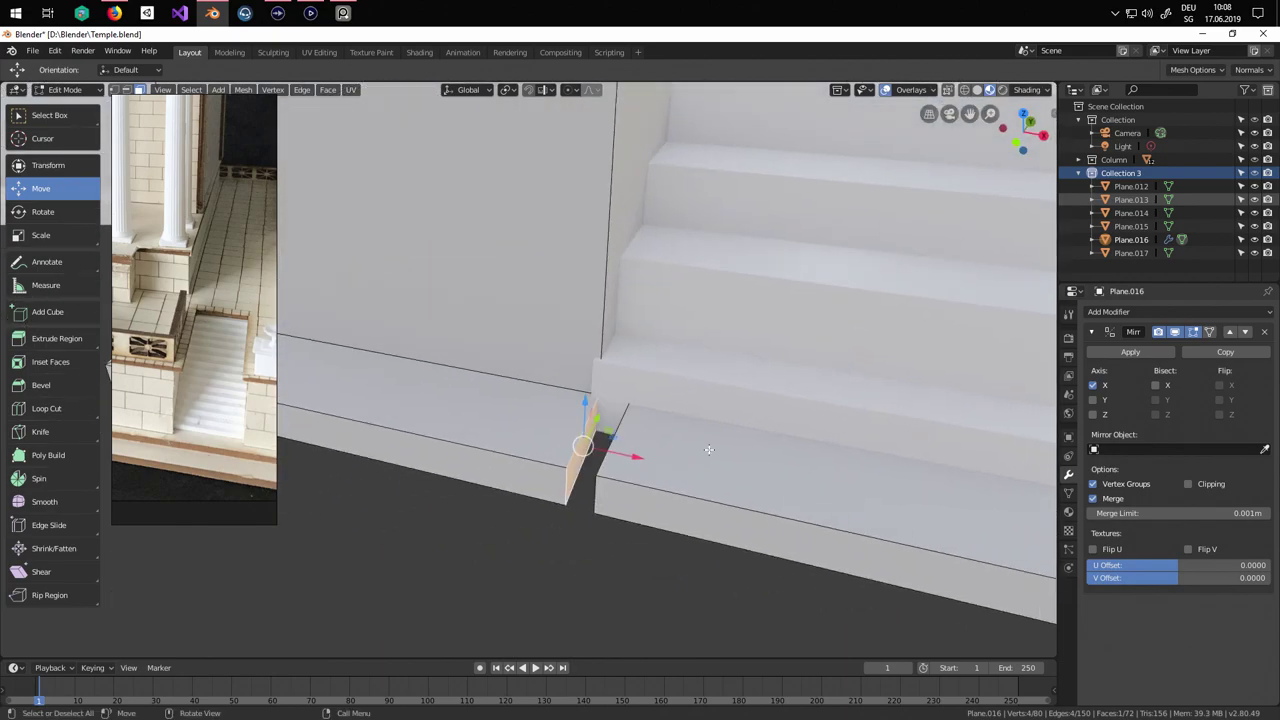
pyautogui.press('s')
pyautogui.press('x')
pyautogui.press('0')
pyautogui.press('Return')
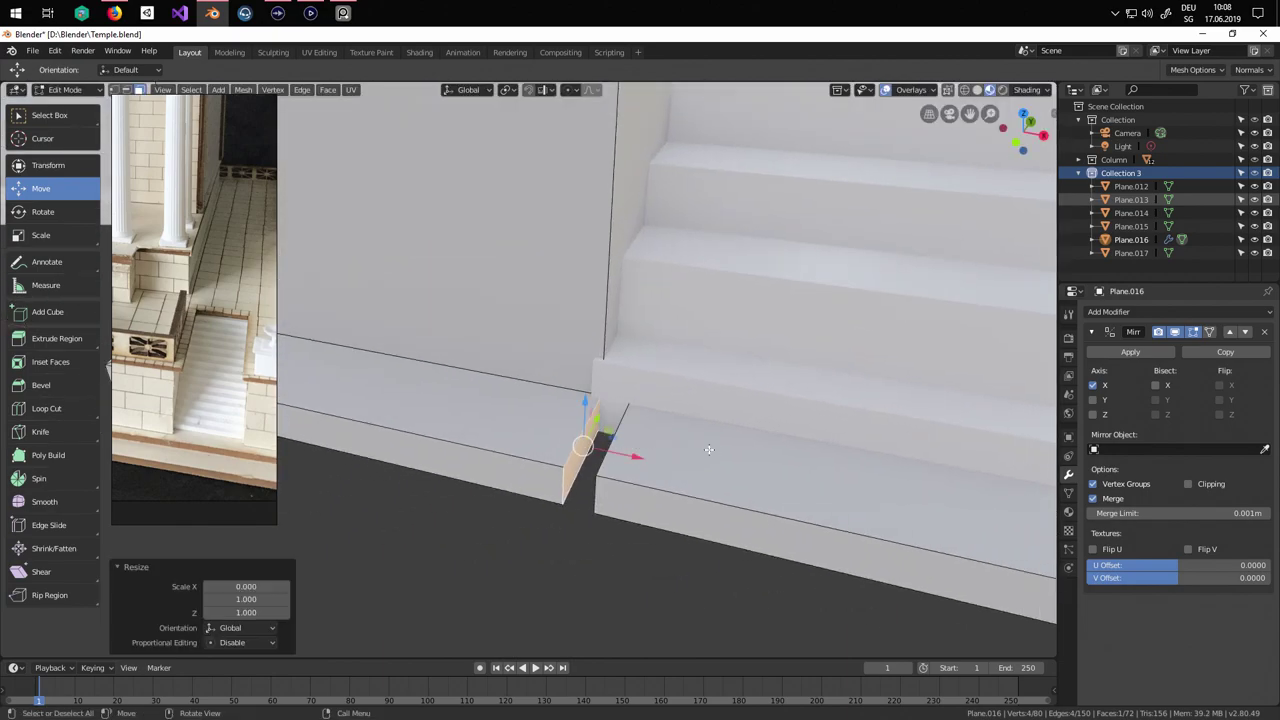
# Try sliding the extruded band's end face along X against the left foot band, and pull it back out.
pyautogui.click(709, 449)
pyautogui.moveTo(709, 449); pyautogui.dragTo(759, 460, button='middle')
pyautogui.click(759, 469)
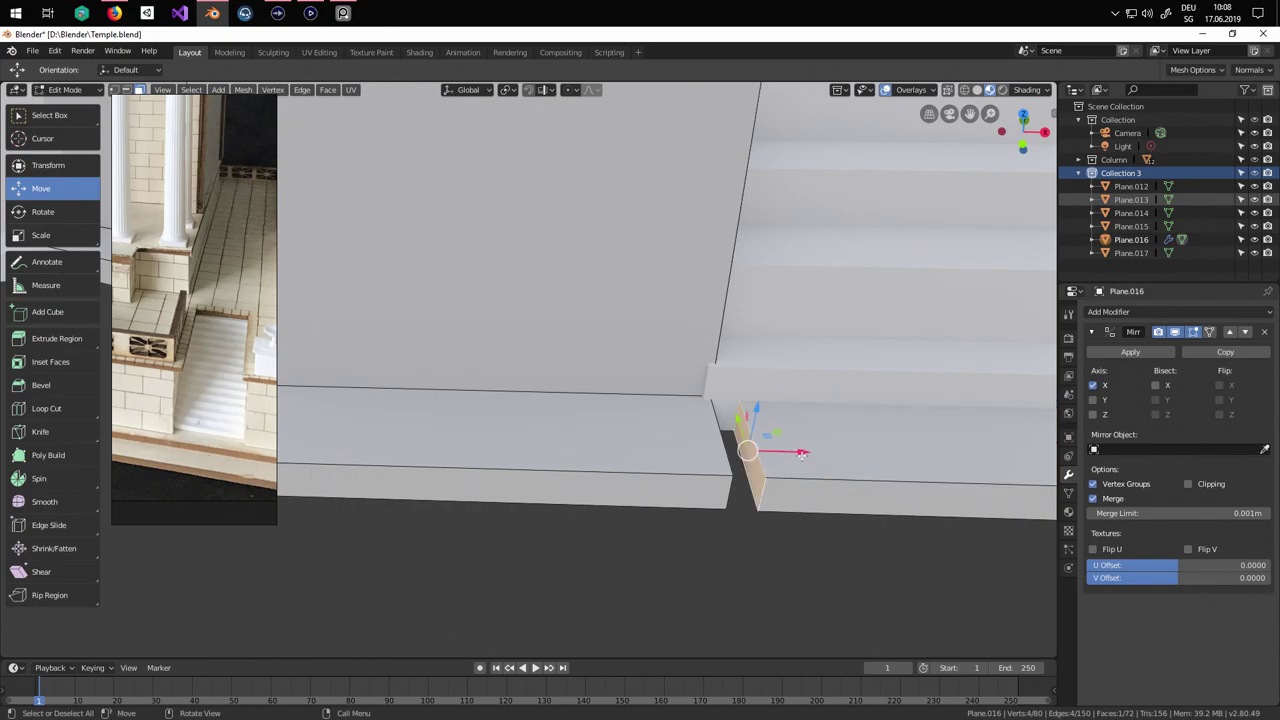
pyautogui.moveTo(803, 452); pyautogui.dragTo(782, 450)
pyautogui.click(771, 450)
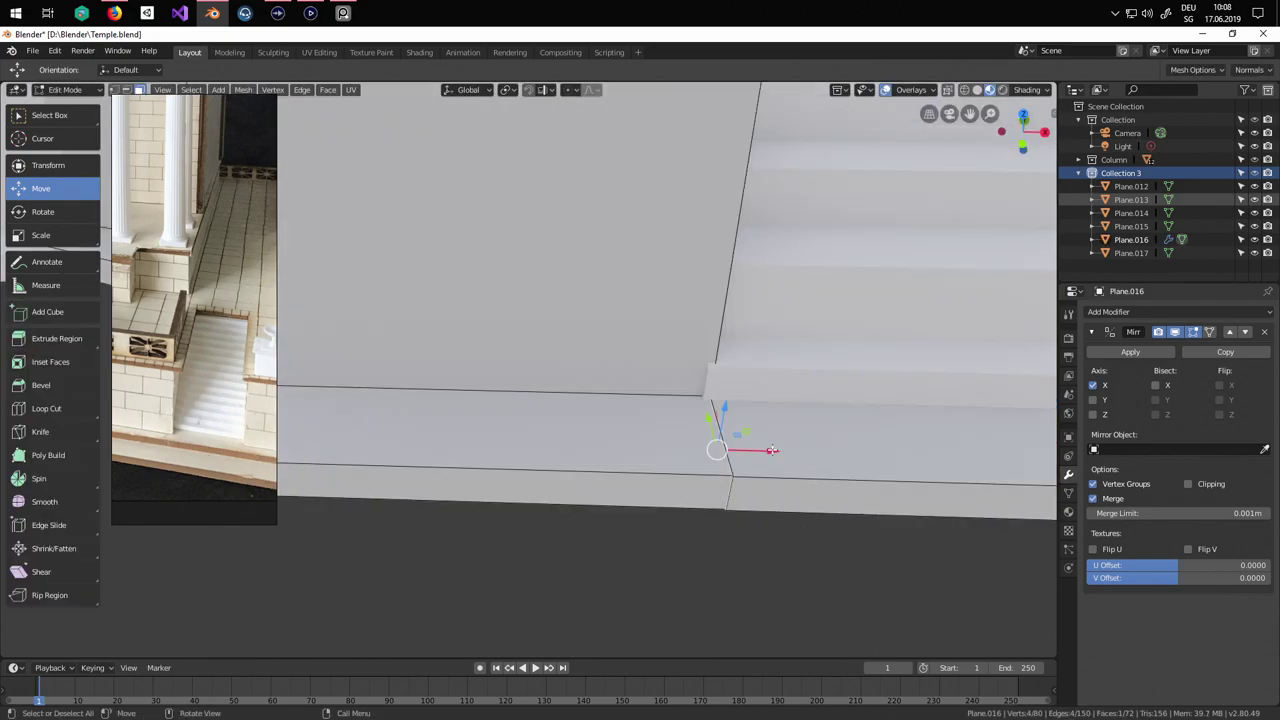
pyautogui.moveTo(771, 450); pyautogui.dragTo(853, 457)
# Move the extruded band's end face about -0.67 m along X so it meets the left foot band's end face.
pyautogui.moveTo(692, 478); pyautogui.dragTo(615, 460, button='middle')
pyautogui.keyDown('shift'); pyautogui.click(616, 448); pyautogui.keyUp('shift')
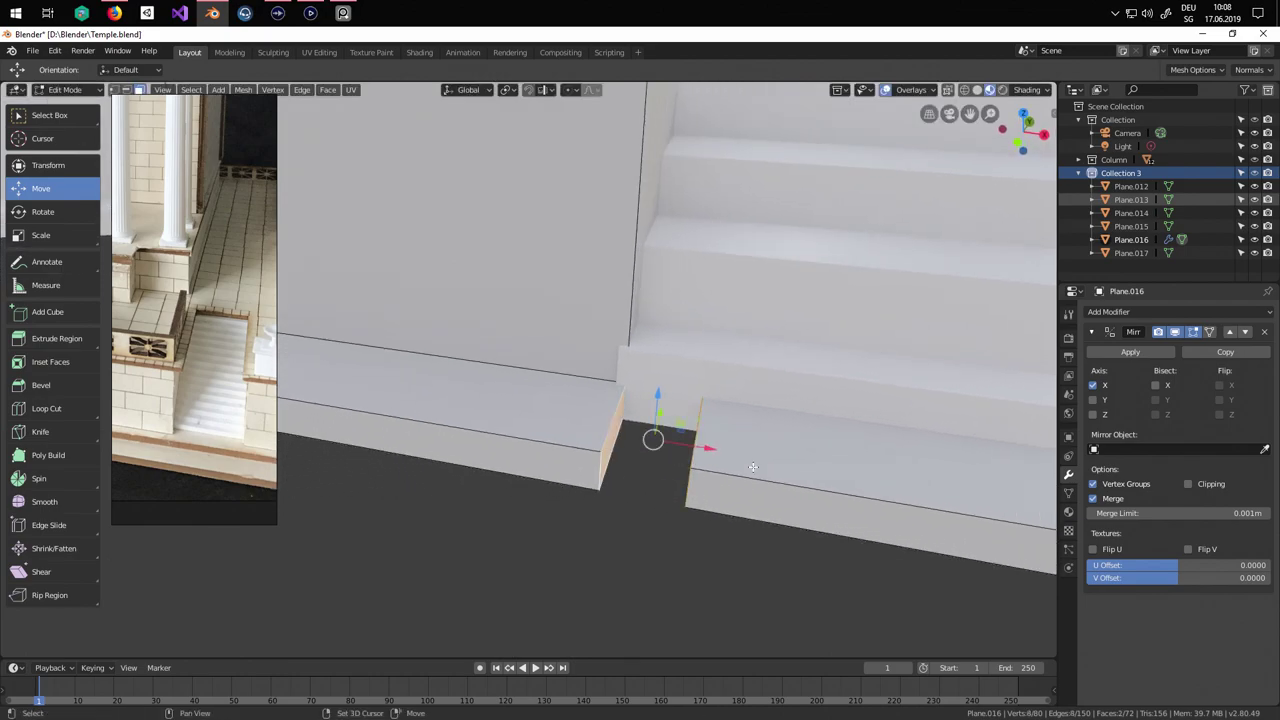
pyautogui.moveTo(675, 508); pyautogui.dragTo(731, 496, button='middle')
pyautogui.moveTo(637, 465); pyautogui.dragTo(590, 505, button='middle')
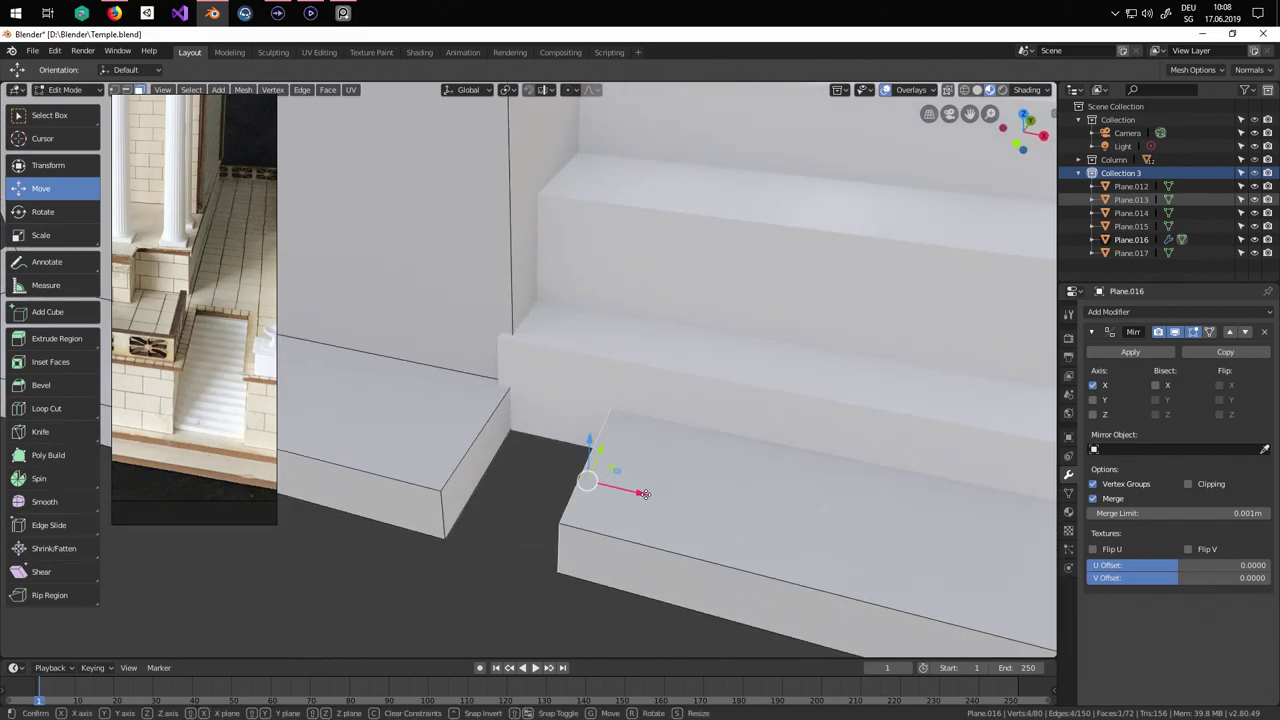
pyautogui.press('g')
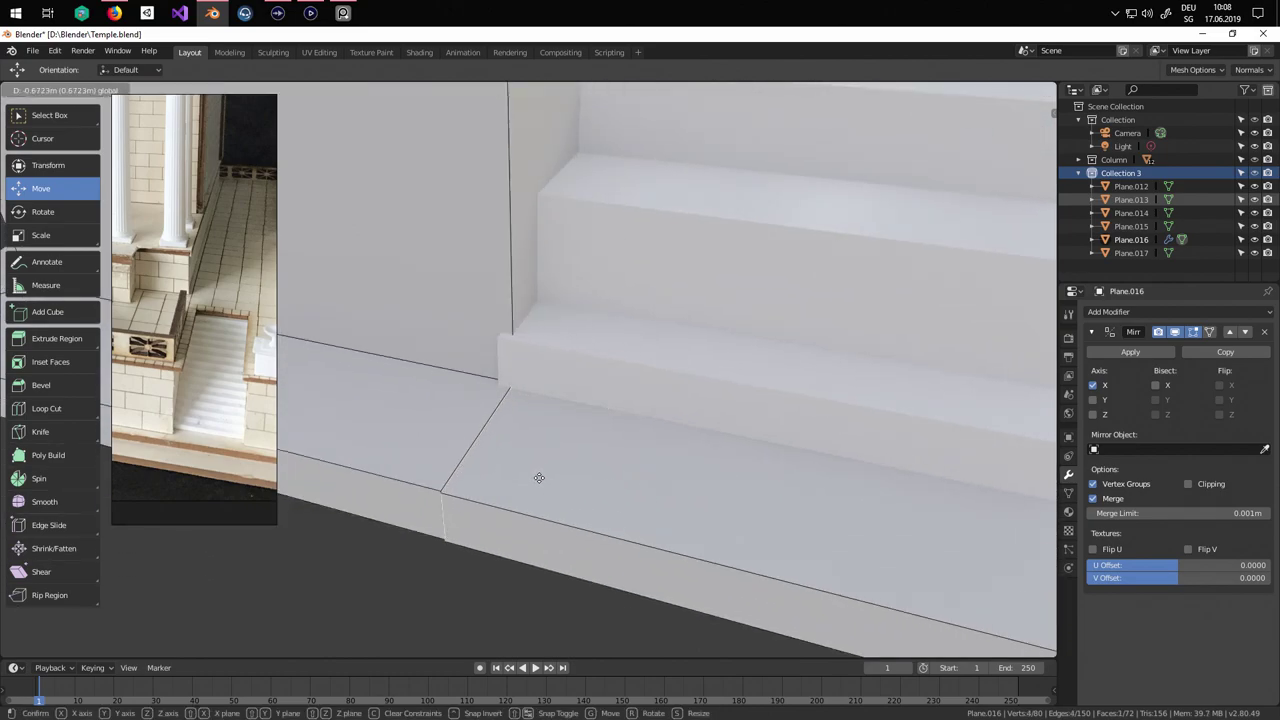
pyautogui.click(538, 477)
pyautogui.press('Tab')
pyautogui.scroll(-5, 538, 516)
pyautogui.moveTo(538, 516); pyautogui.dragTo(718, 499, button='middle')
pyautogui.scroll(5, 769, 518)
pyautogui.press('Tab')
pyautogui.scroll(-1, 769, 518)
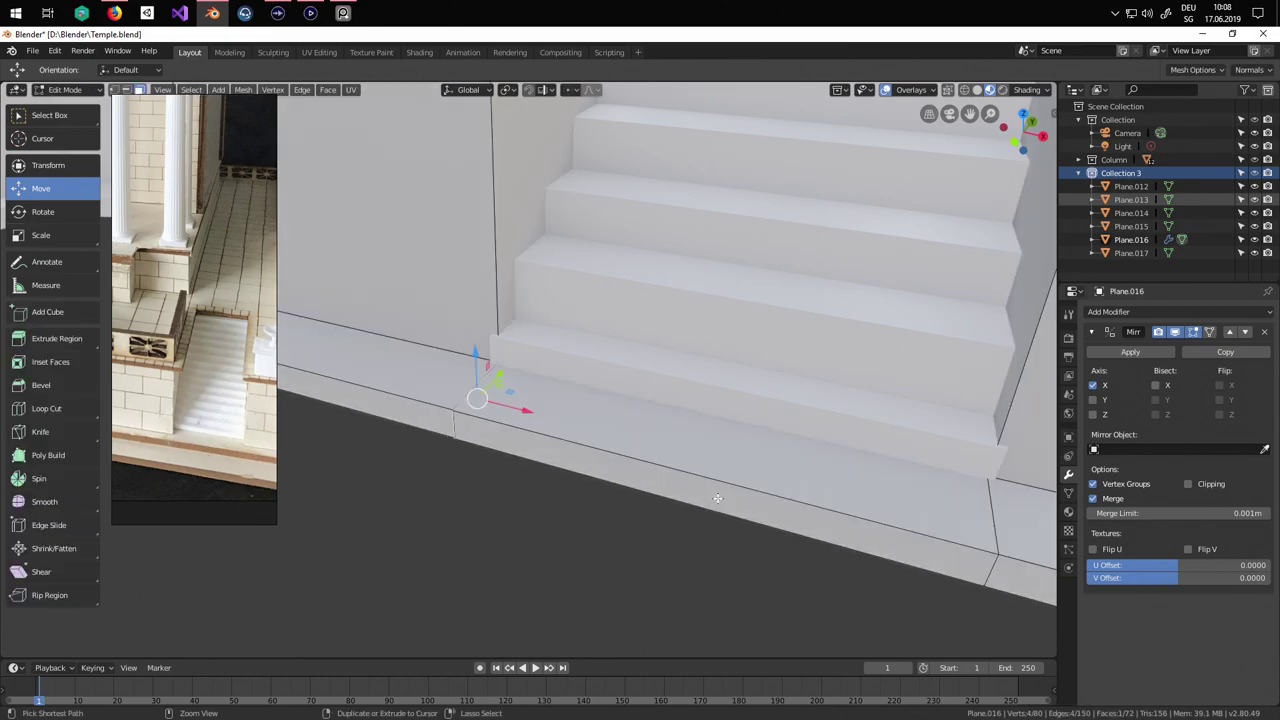
# Undo the foot band's extension across the front of the stairs, including the end-face flattening and moves.
pyautogui.hotkey('ctrl', 'z')
pyautogui.hotkey('ctrl', 'z')
pyautogui.hotkey('ctrl', 'z')
pyautogui.hotkey('ctrl', 'z')
pyautogui.hotkey('ctrl', 'z')
pyautogui.hotkey('ctrl', 'z')
pyautogui.hotkey('ctrl', 'z')
pyautogui.hotkey('ctrl', 'z')
pyautogui.hotkey('ctrl', 'z')
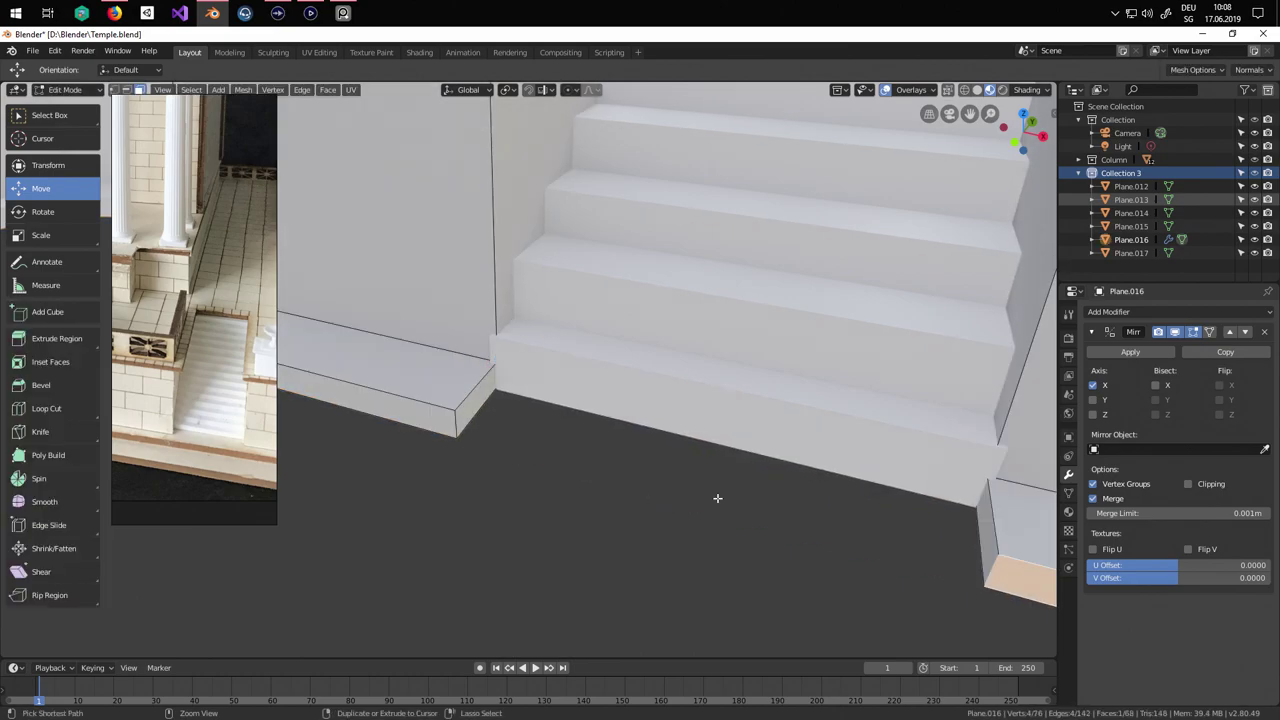
# Hide the side stairs object and reopen the terrace mesh for editing with its empty recess exposed.
pyautogui.moveTo(717, 500); pyautogui.dragTo(739, 410, button='middle')
pyautogui.press('Tab')
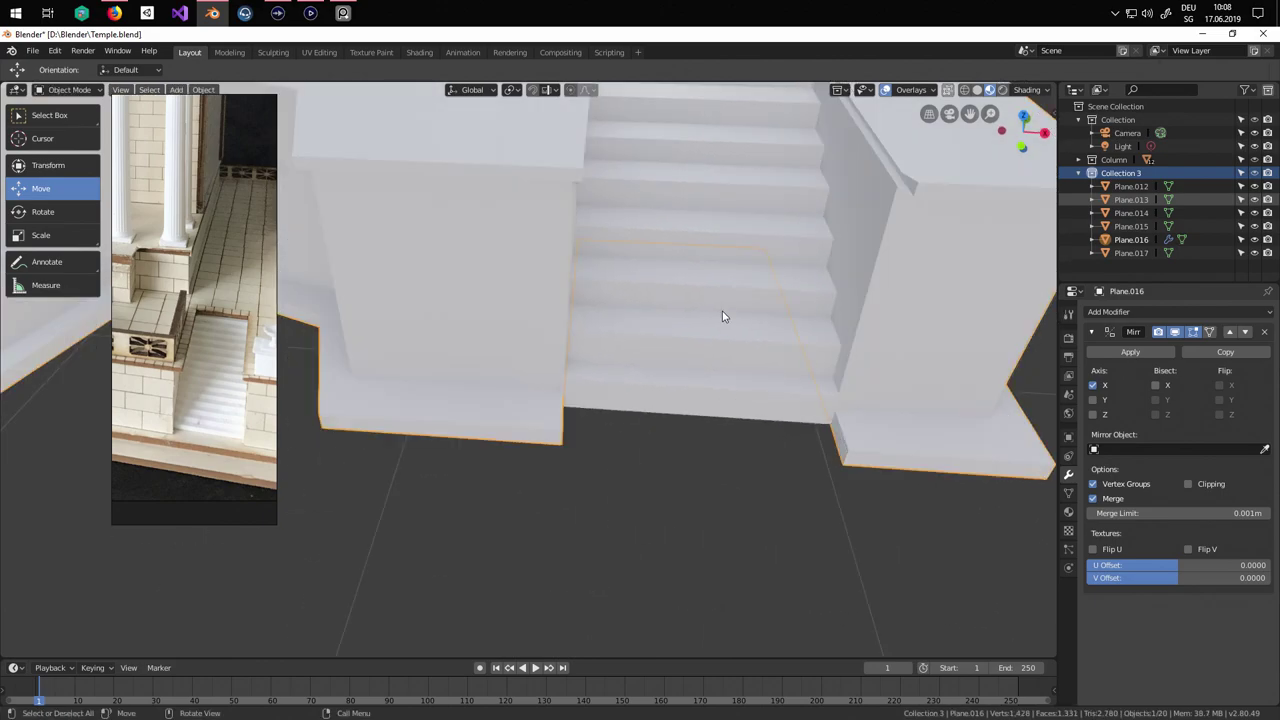
pyautogui.click(723, 314)
pyautogui.click(1254, 254)
pyautogui.moveTo(632, 322); pyautogui.dragTo(618, 371, button='middle')
pyautogui.click(576, 262)
pyautogui.press('Tab')
pyautogui.scroll(2, 631, 321)
pyautogui.moveTo(631, 322); pyautogui.dragTo(680, 340, button='middle')
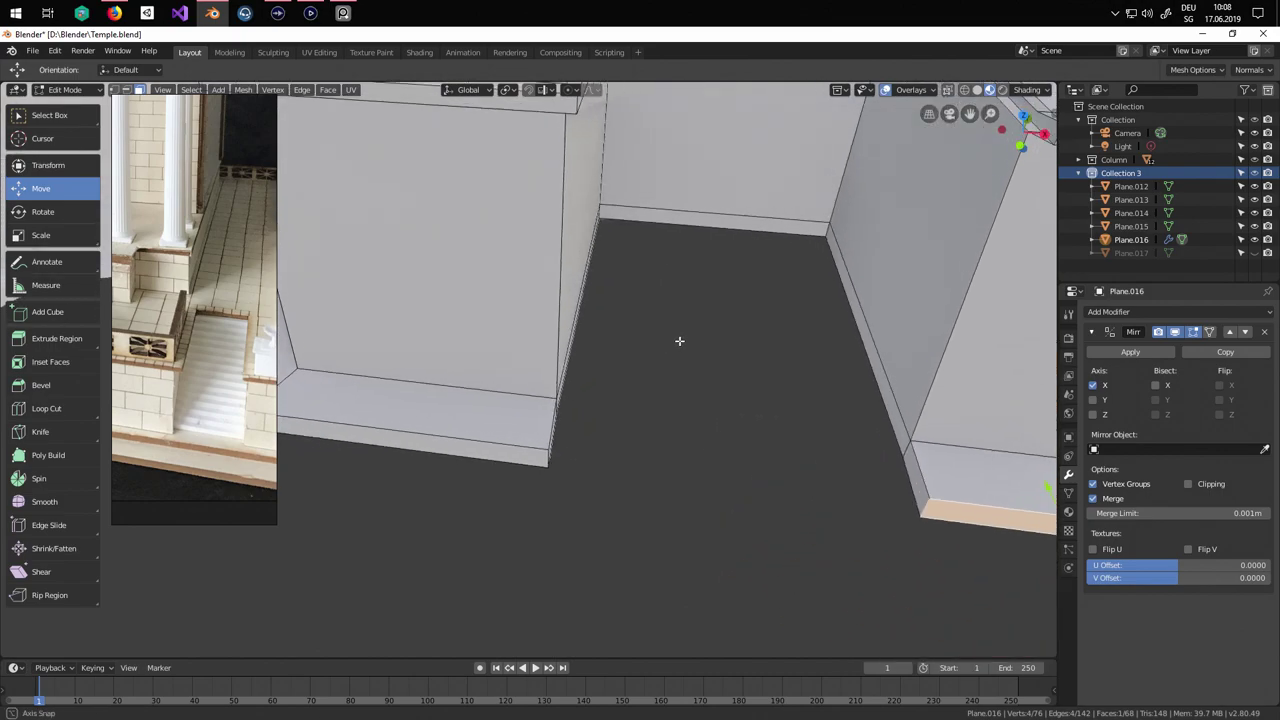
# Flatten the left foot band's end face beside the recess by scaling it to 0 along X.
pyautogui.moveTo(590, 437); pyautogui.dragTo(492, 417, button='middle')
pyautogui.click(434, 389)
pyautogui.press('s')
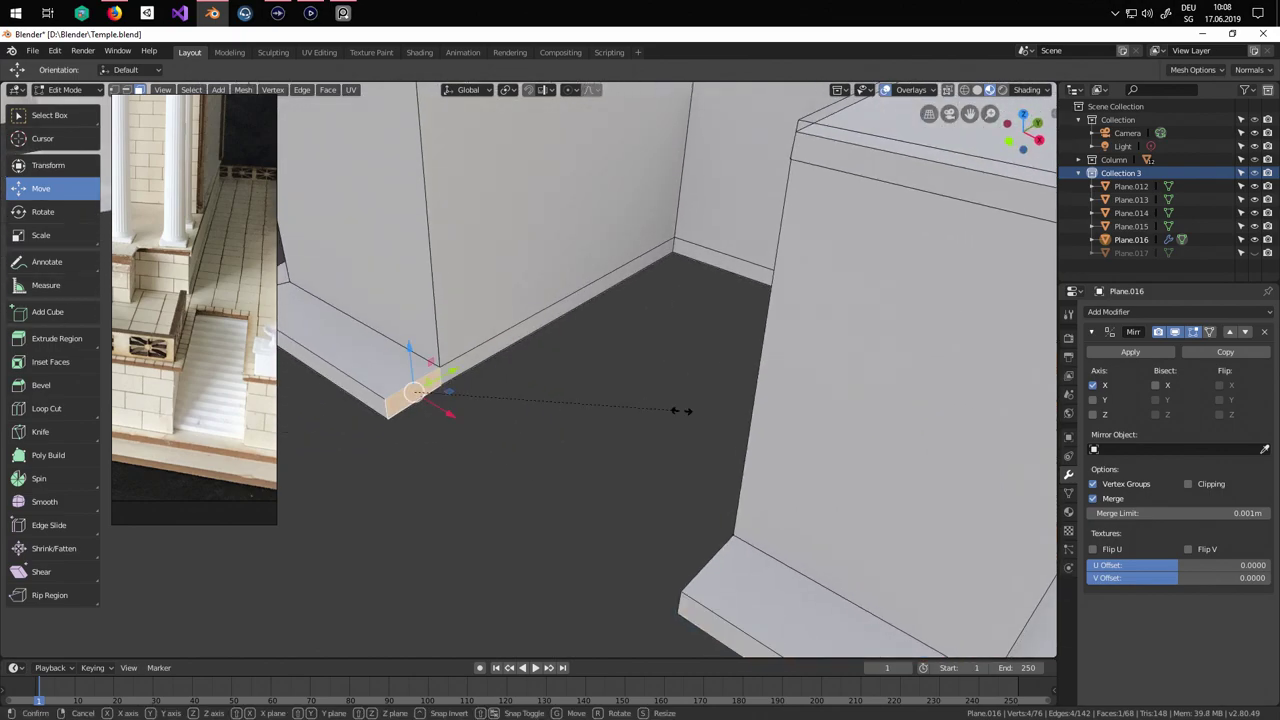
pyautogui.press('x')
pyautogui.press('0')
pyautogui.press('Return')
pyautogui.click(681, 420)
pyautogui.click(717, 264)
pyautogui.moveTo(683, 328); pyautogui.dragTo(656, 474, button='middle')
pyautogui.press('e')
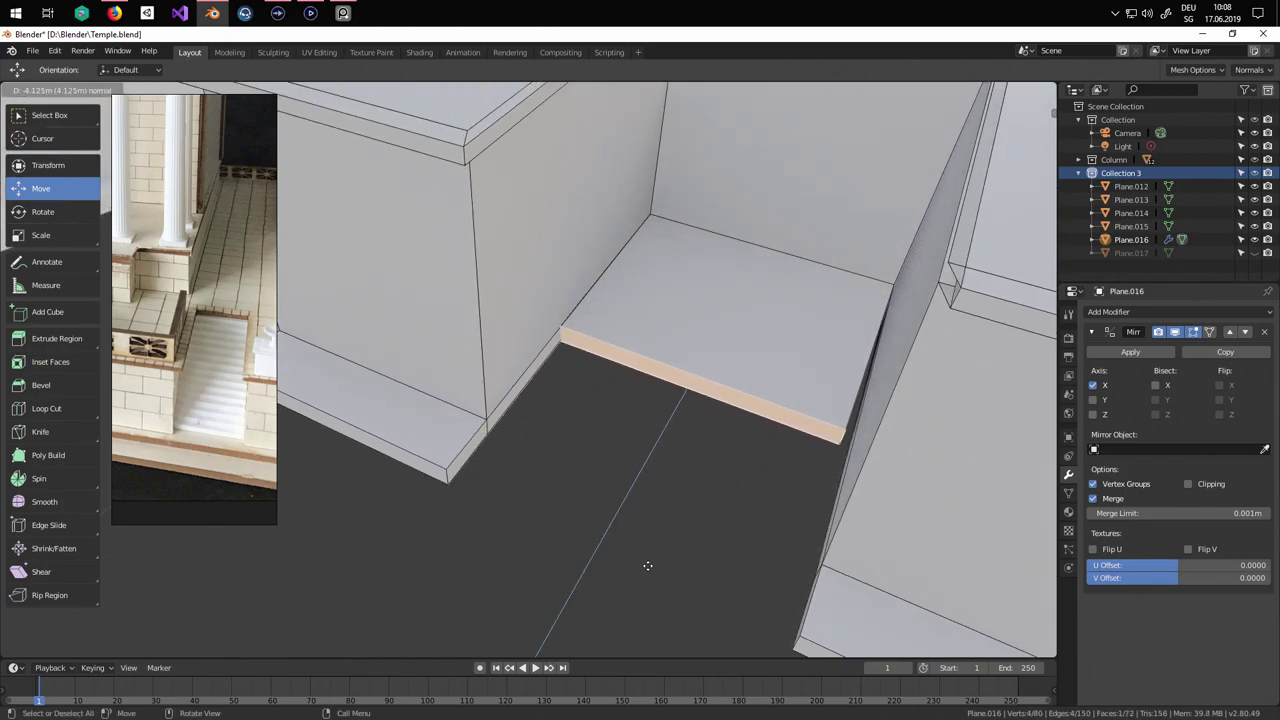
pyautogui.rightClick(648, 566)
pyautogui.moveTo(712, 567); pyautogui.dragTo(642, 467, button='middle')
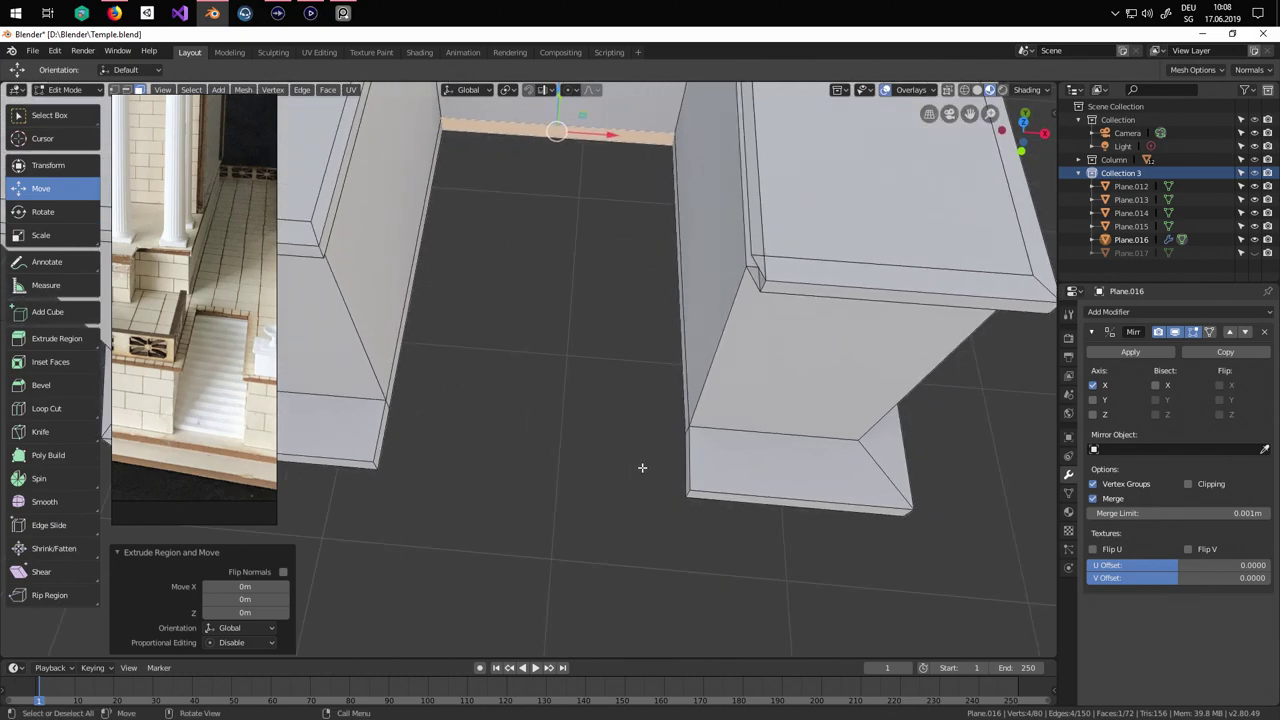
# Select the right foot band's faces along the recess side and front end, and flatten them by scaling to 0 along X.
pyautogui.hotkey('alt', 'a')
pyautogui.keyDown('shift'); pyautogui.click(689, 446); pyautogui.keyUp('shift')
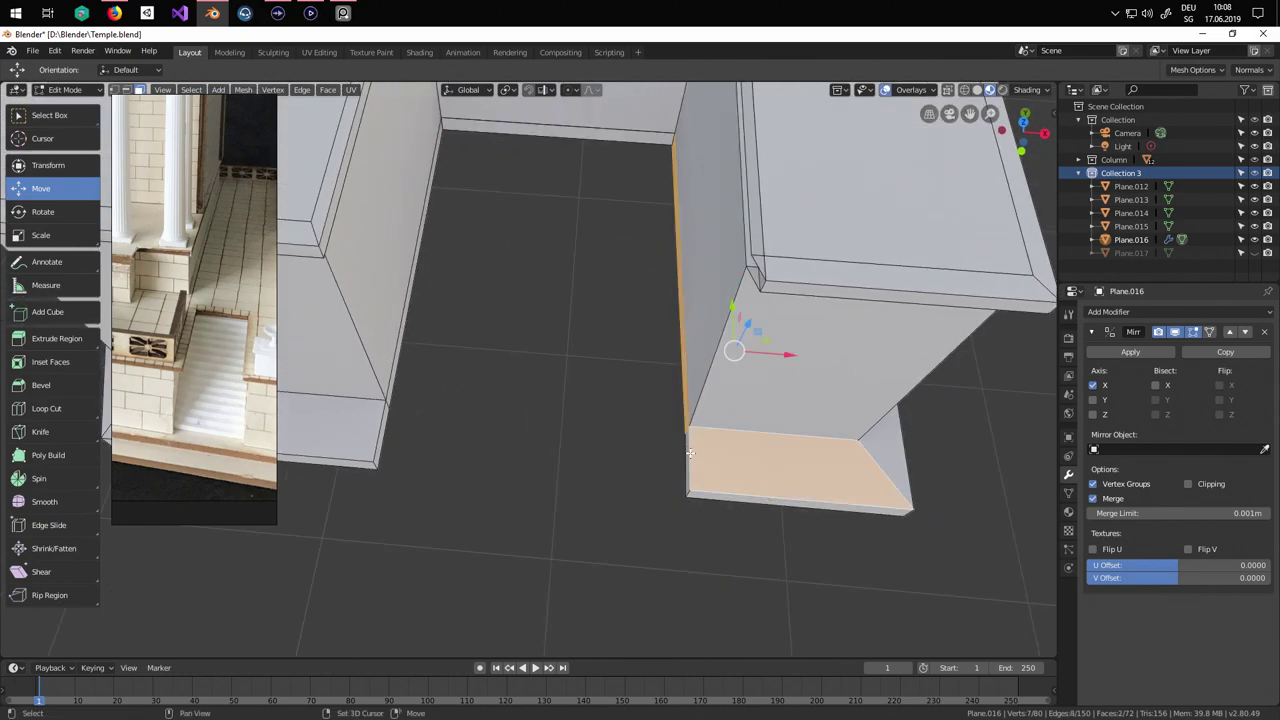
pyautogui.keyDown('shift'); pyautogui.click(689, 452); pyautogui.keyUp('shift')
pyautogui.press('s')
pyautogui.press('x')
pyautogui.press('0')
pyautogui.press('Return')
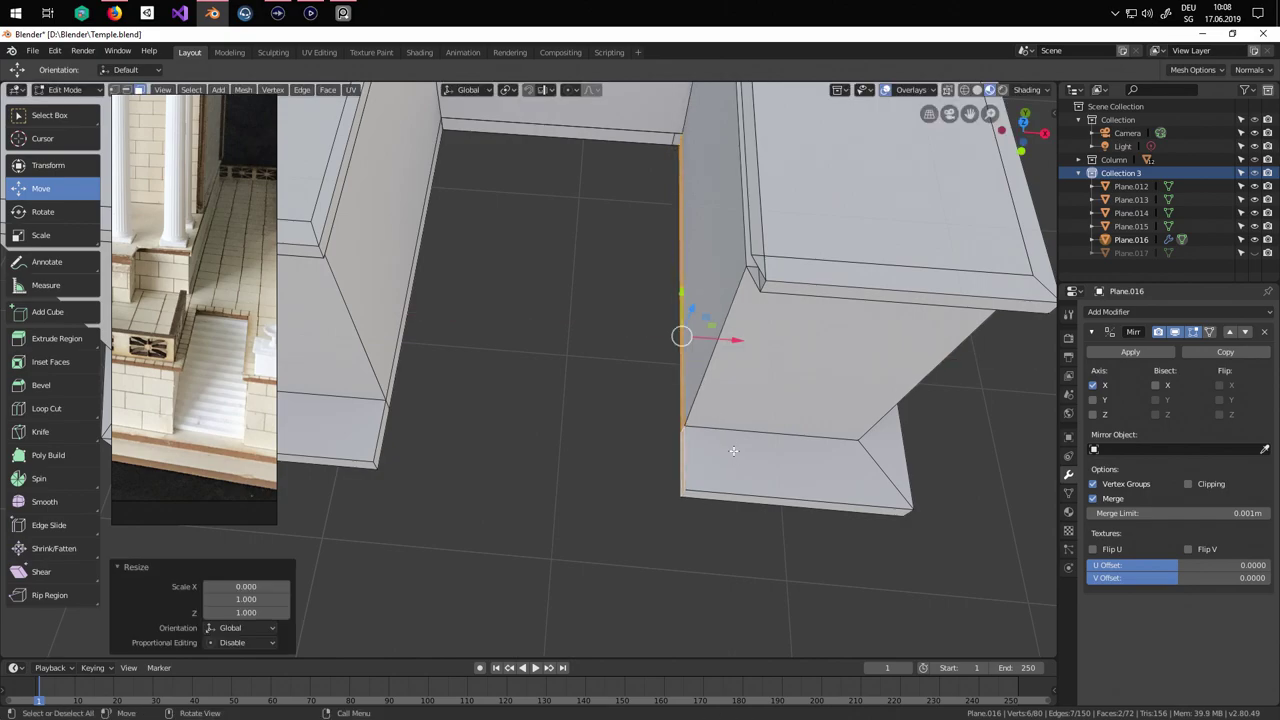
# Try extruding the foot band along the recess's back wall forward across the opening, and undo the extrusion.
pyautogui.click(642, 146)
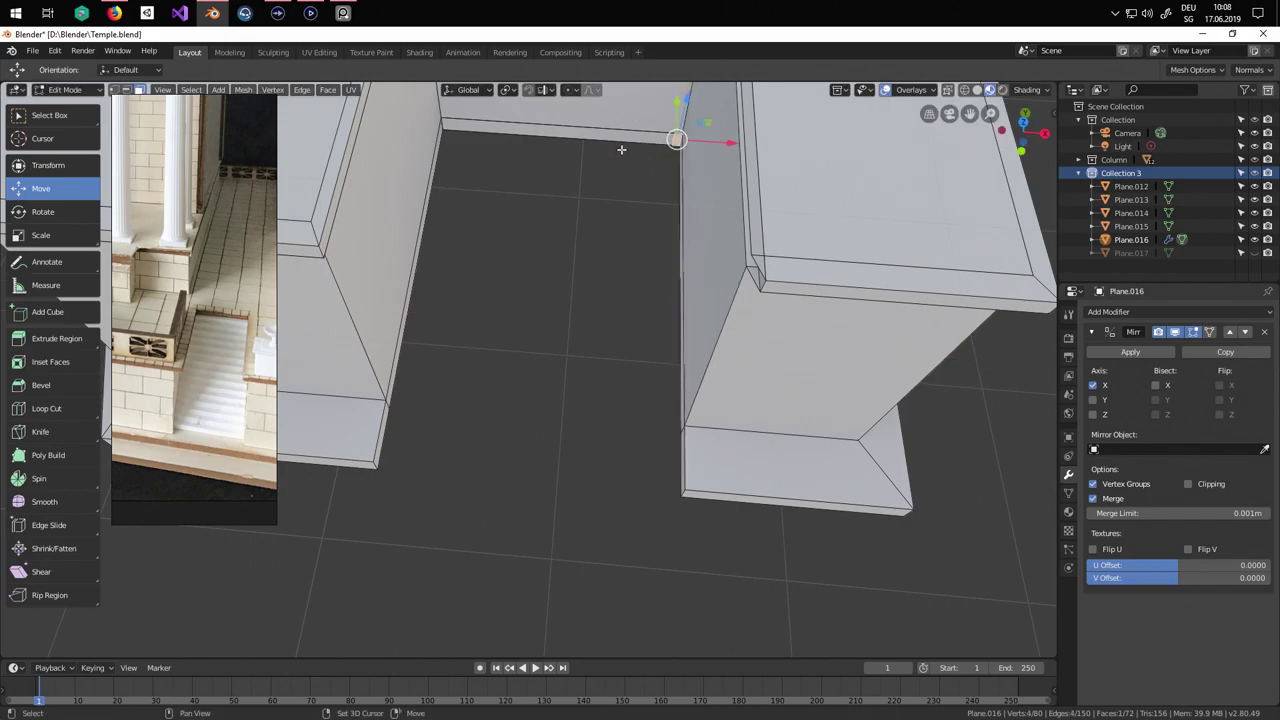
pyautogui.press('e')
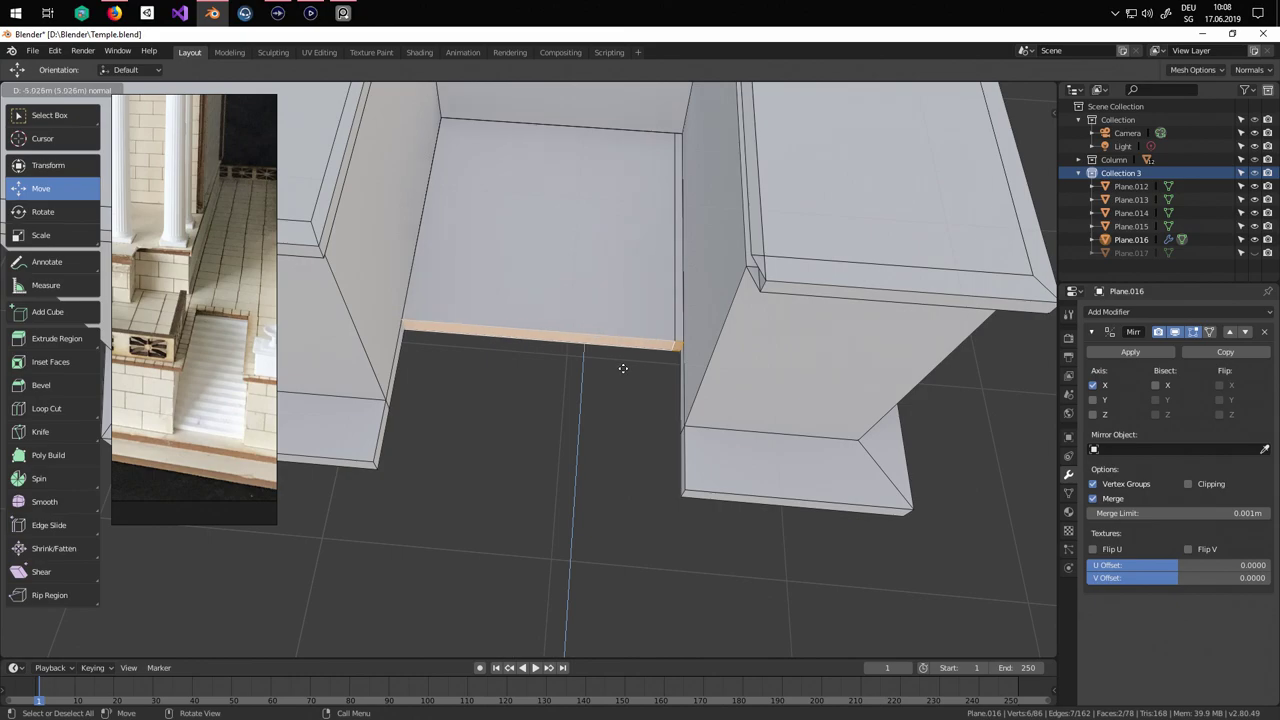
pyautogui.click(618, 513)
pyautogui.press('Tab')
pyautogui.moveTo(601, 567); pyautogui.dragTo(715, 421, button='middle')
pyautogui.press('Tab')
pyautogui.hotkey('ctrl', 'z')
pyautogui.hotkey('ctrl', 'z')
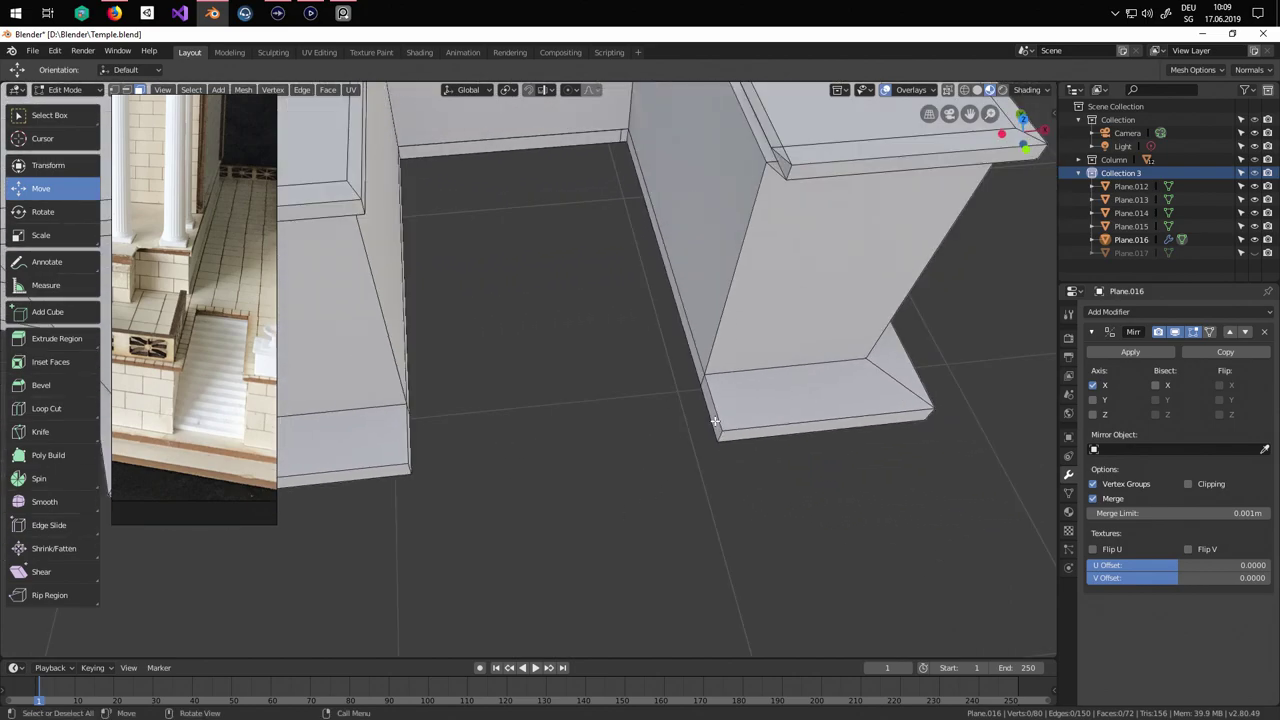
# Extrude the right foot band's flattened side faces across the recess as far as the left foot band.
pyautogui.press('e')
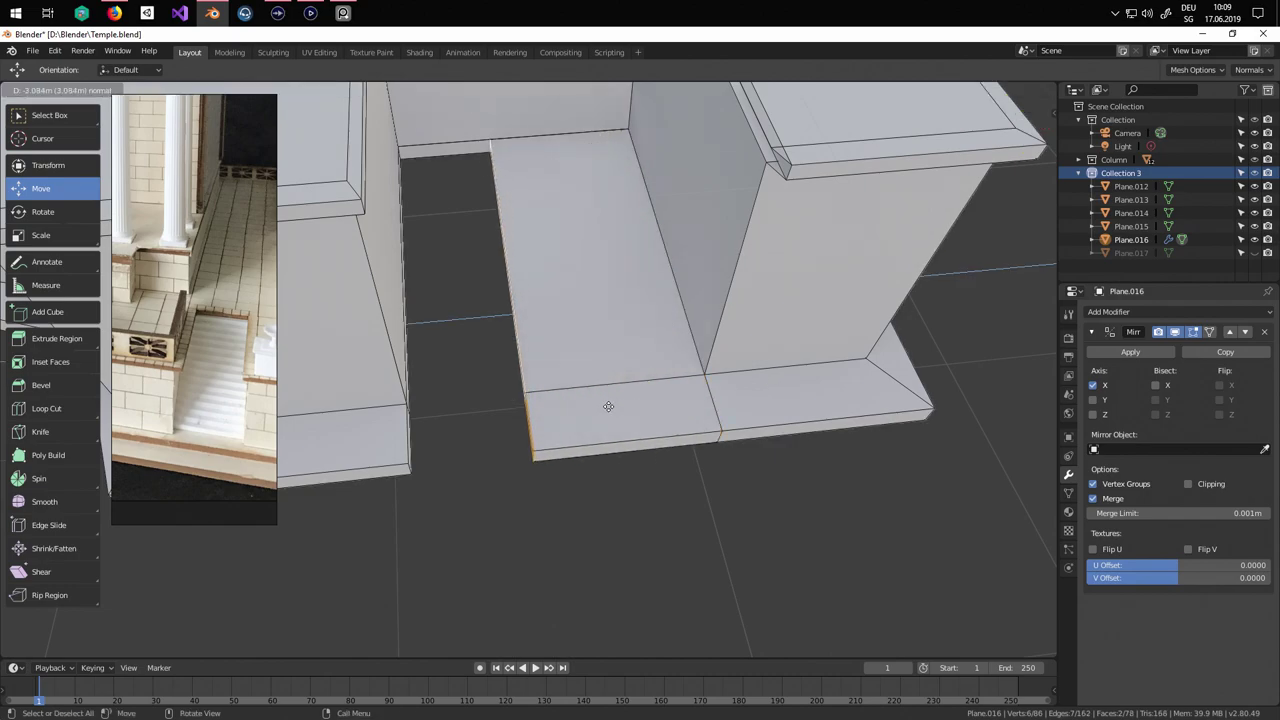
pyautogui.click(514, 440)
pyautogui.press('Tab')
pyautogui.moveTo(516, 445); pyautogui.dragTo(612, 343, button='middle')
pyautogui.scroll(2, 594, 375)
pyautogui.press('Tab')
pyautogui.scroll(3, 594, 372)
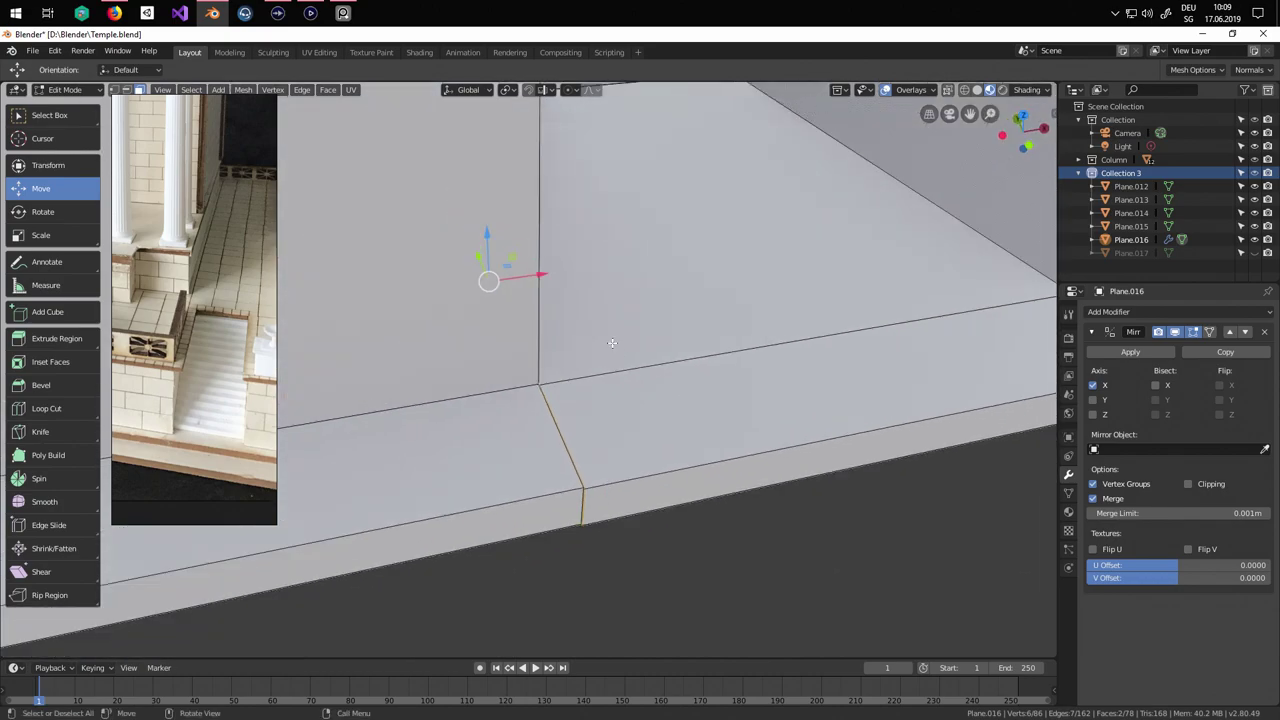
# Adjust the extruded end faces along X so they meet the left foot band, and finish editing the terrace mesh.
pyautogui.moveTo(541, 273); pyautogui.dragTo(582, 285)
pyautogui.moveTo(582, 285); pyautogui.dragTo(571, 320, button='middle')
pyautogui.moveTo(569, 292); pyautogui.dragTo(535, 300)
pyautogui.press('Tab')
pyautogui.scroll(-6, 631, 509)
pyautogui.moveTo(631, 509); pyautogui.dragTo(641, 485, button='middle')
pyautogui.keyDown('shift'); pyautogui.moveTo(550, 318); pyautogui.dragTo(639, 419, button='middle'); pyautogui.keyUp('shift')
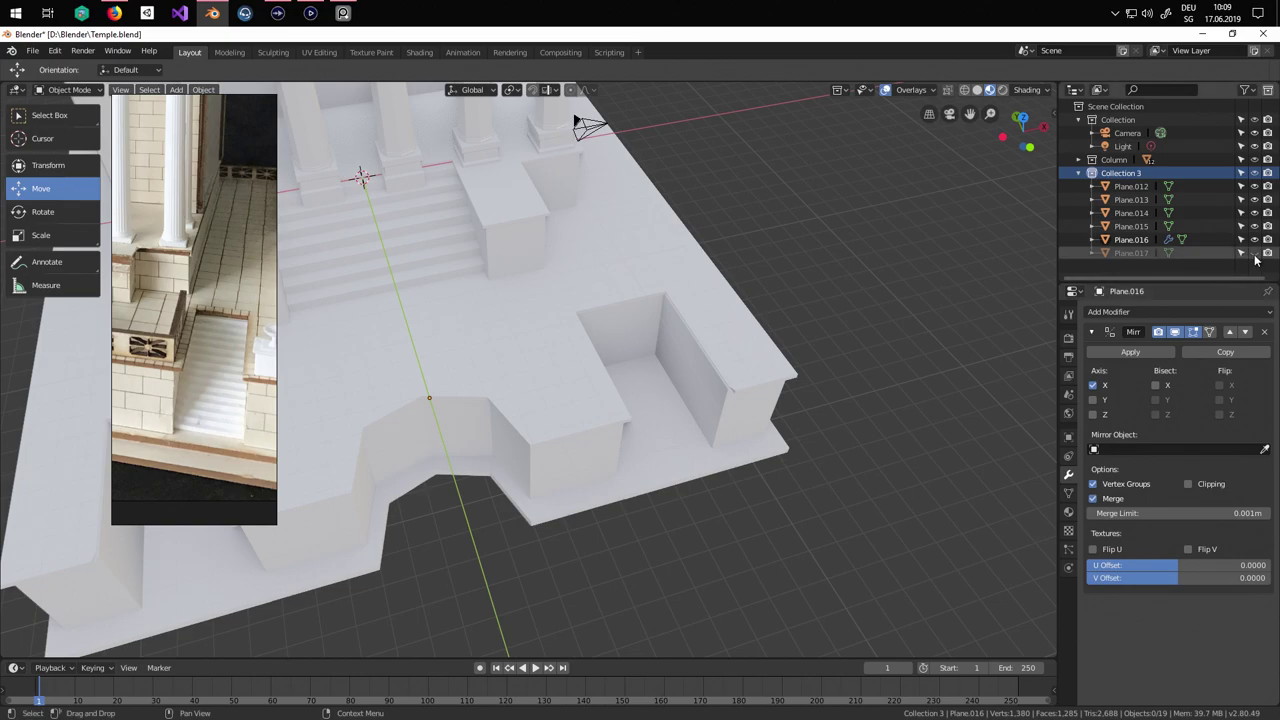
# Show the side stairs again and duplicate them about -21.29 m along X into the opposite recess.
pyautogui.click(1255, 254)
pyautogui.scroll(-2, 597, 465)
pyautogui.moveTo(597, 465); pyautogui.dragTo(622, 442, button='middle')
pyautogui.click(606, 393)
pyautogui.keyDown('shift'); pyautogui.moveTo(525, 418); pyautogui.dragTo(613, 418, button='middle'); pyautogui.keyUp('shift')
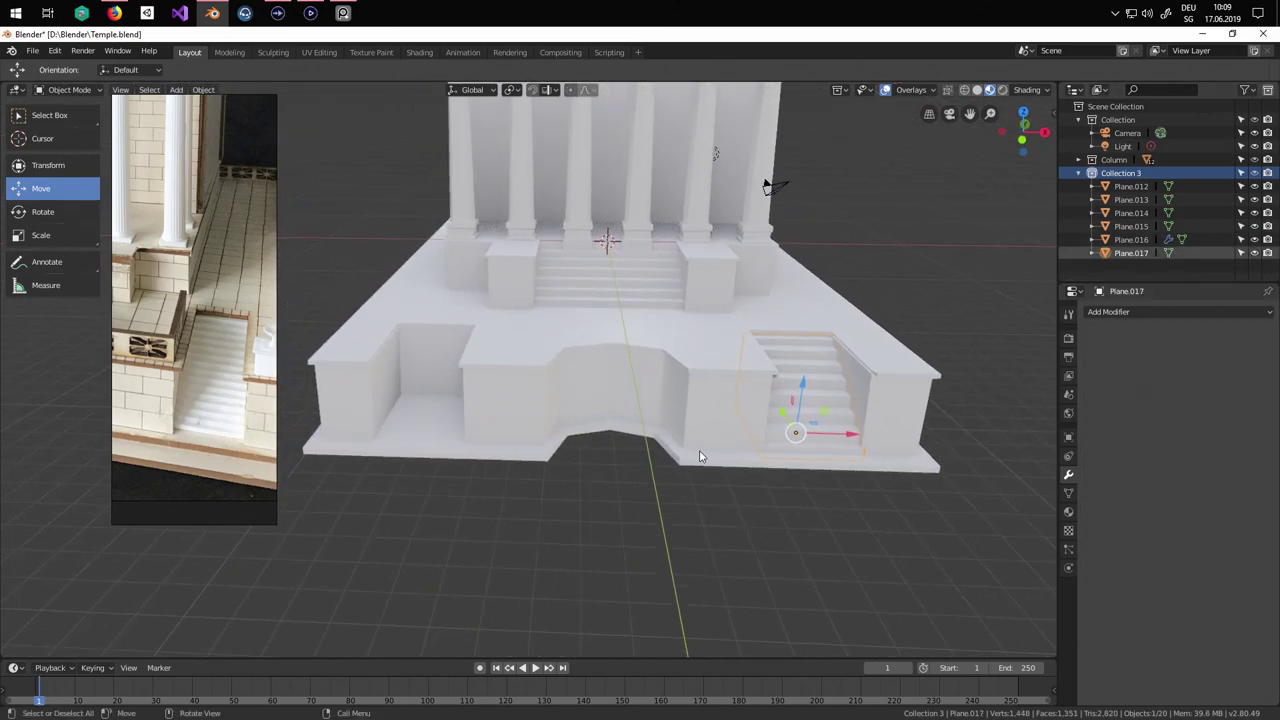
pyautogui.hotkey('shift', 'd')
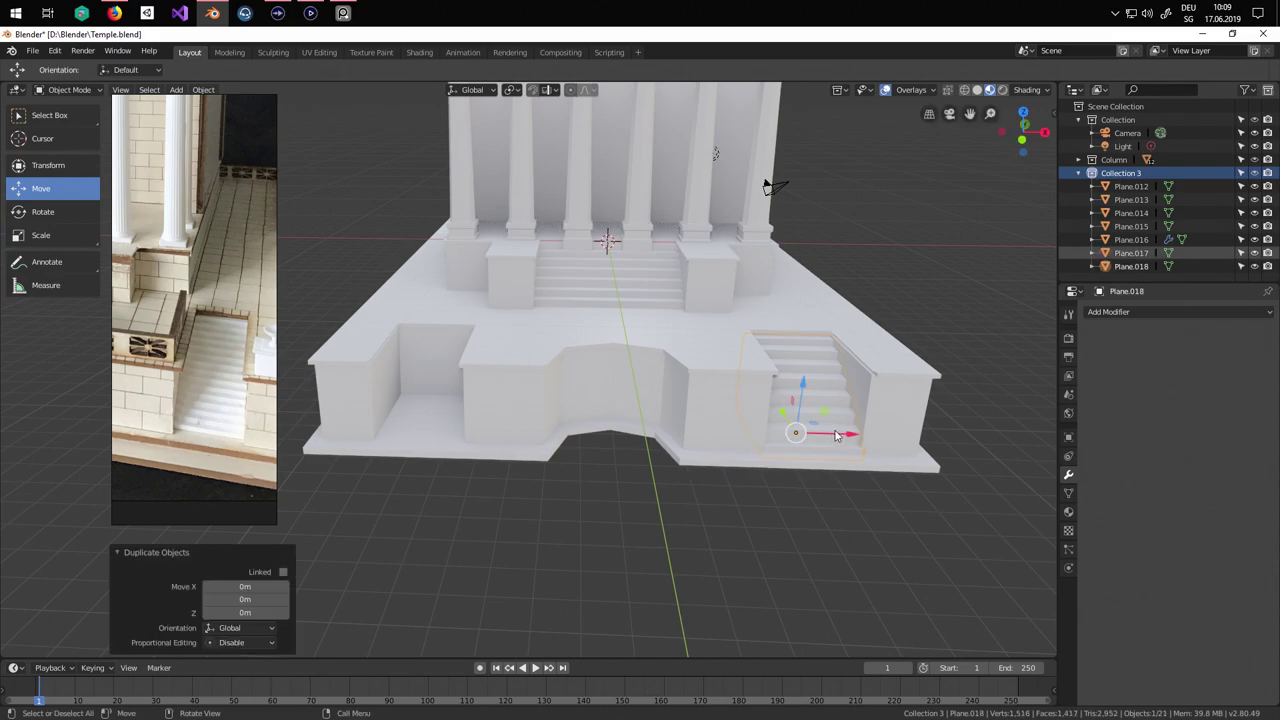
pyautogui.press('x')
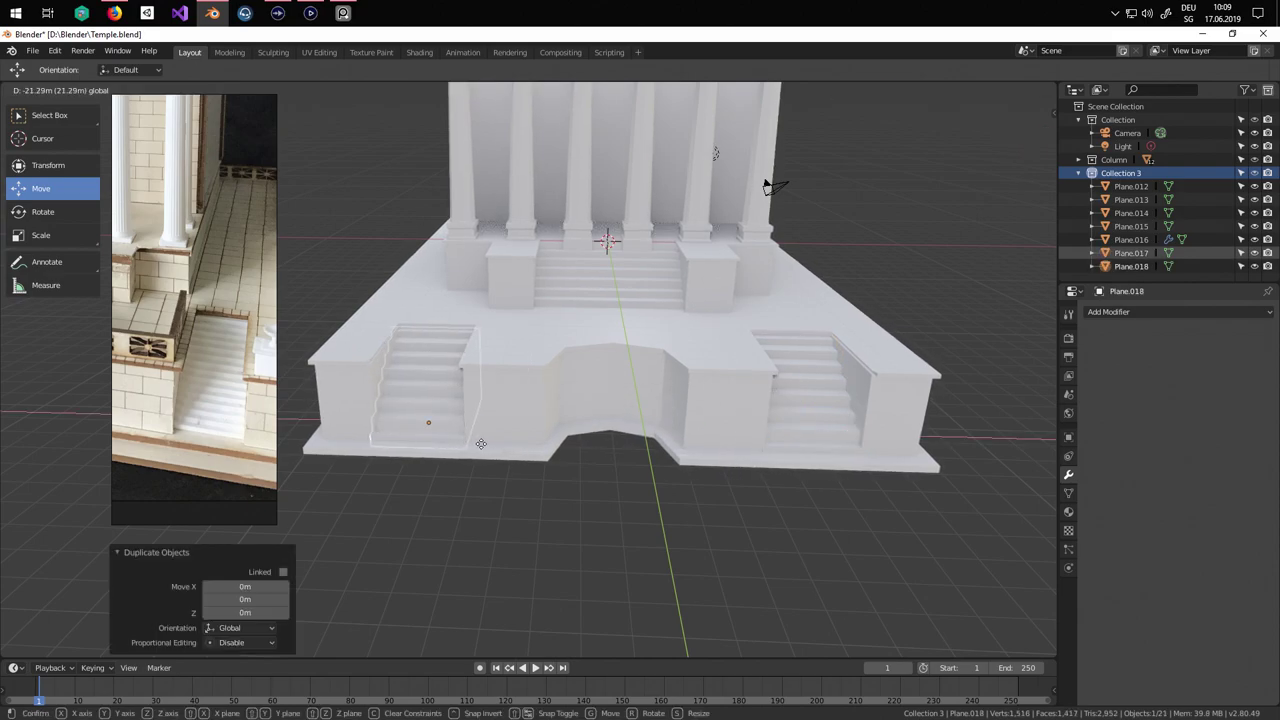
pyautogui.click(481, 444)
pyautogui.scroll(3, 470, 451)
pyautogui.moveTo(431, 478)
pyautogui.mouseDown(button='middle')
pyautogui.moveTo(479, 482)
pyautogui.moveTo(486, 466)
pyautogui.moveTo(462, 458)
pyautogui.moveTo(445, 473)
pyautogui.mouseUp(button='middle')
pyautogui.scroll(-5, 446, 473)
pyautogui.moveTo(585, 462); pyautogui.dragTo(634, 514, button='middle')
pyautogui.click(621, 482)
pyautogui.scroll(-2, 633, 518)
# Save the temple file.
pyautogui.click(33, 51)
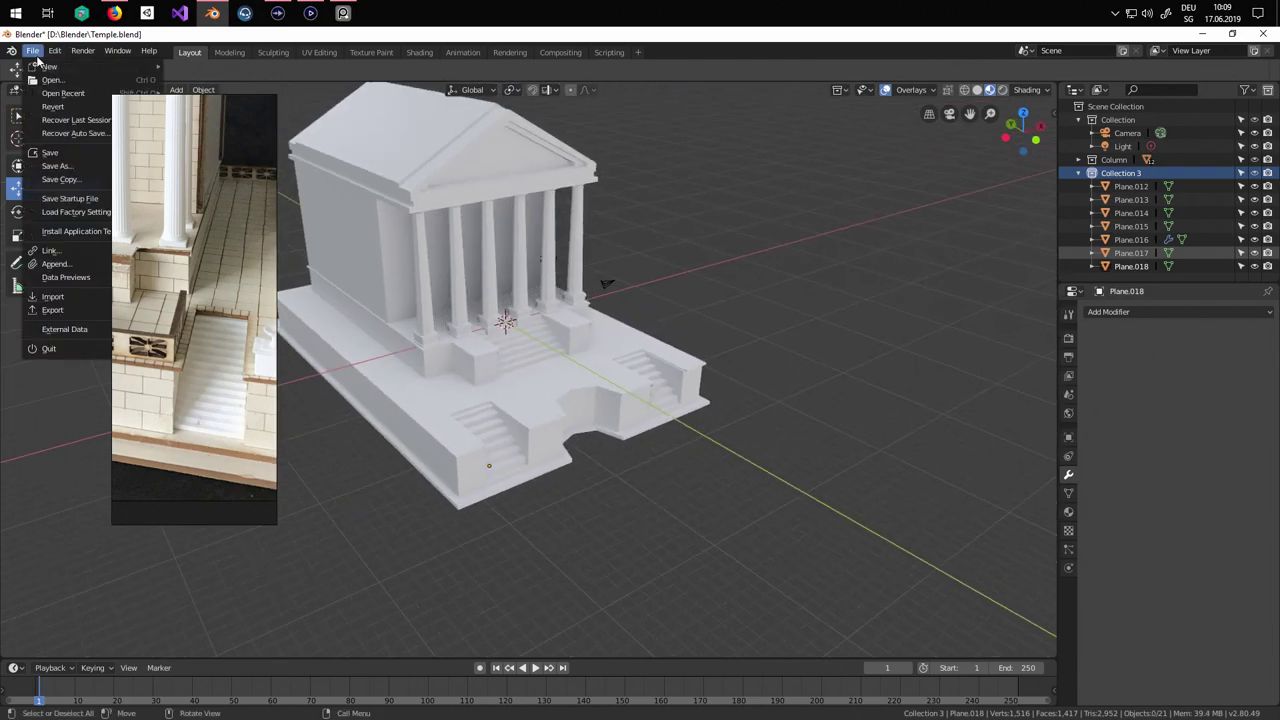
pyautogui.click(71, 157)
pyautogui.scroll(5, 593, 428)
pyautogui.moveTo(646, 437); pyautogui.dragTo(298, 72, button='middle')
pyautogui.scroll(-5, 624, 434)
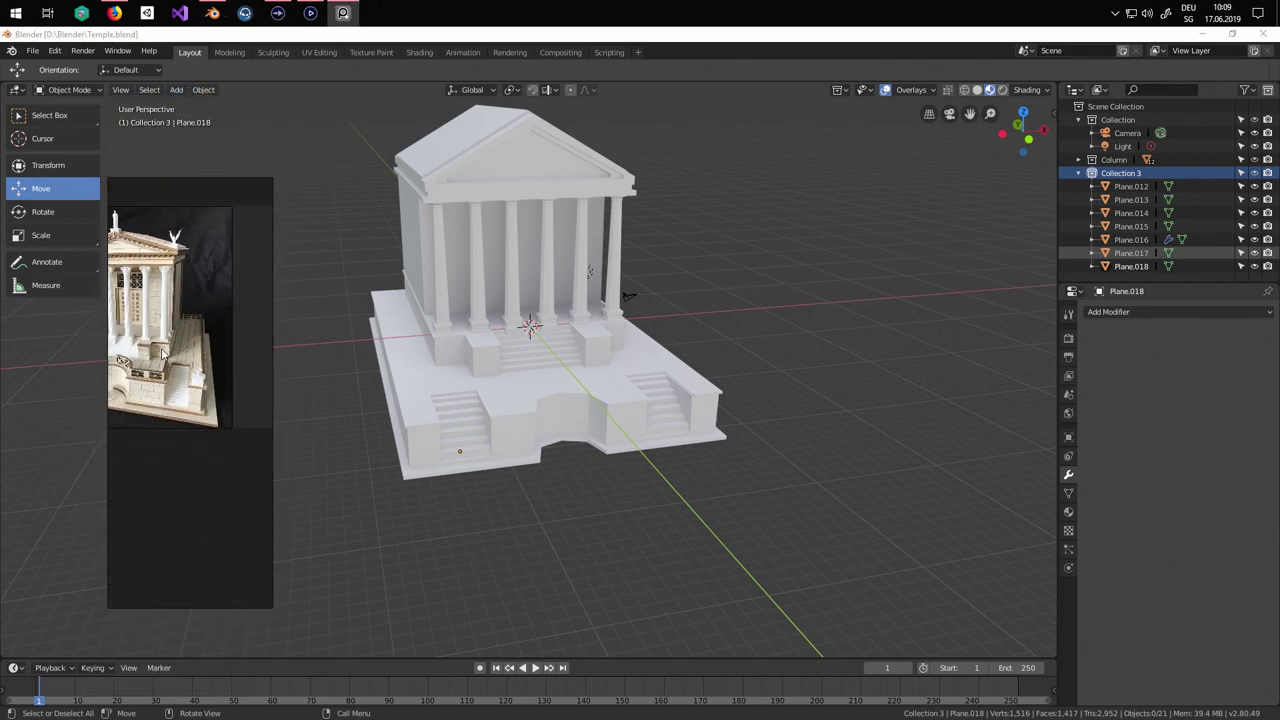
# Add a plane mesh and scale it up by about 21.2 as a ground slab for the temple.
pyautogui.click(180, 90)
pyautogui.moveTo(200, 106)
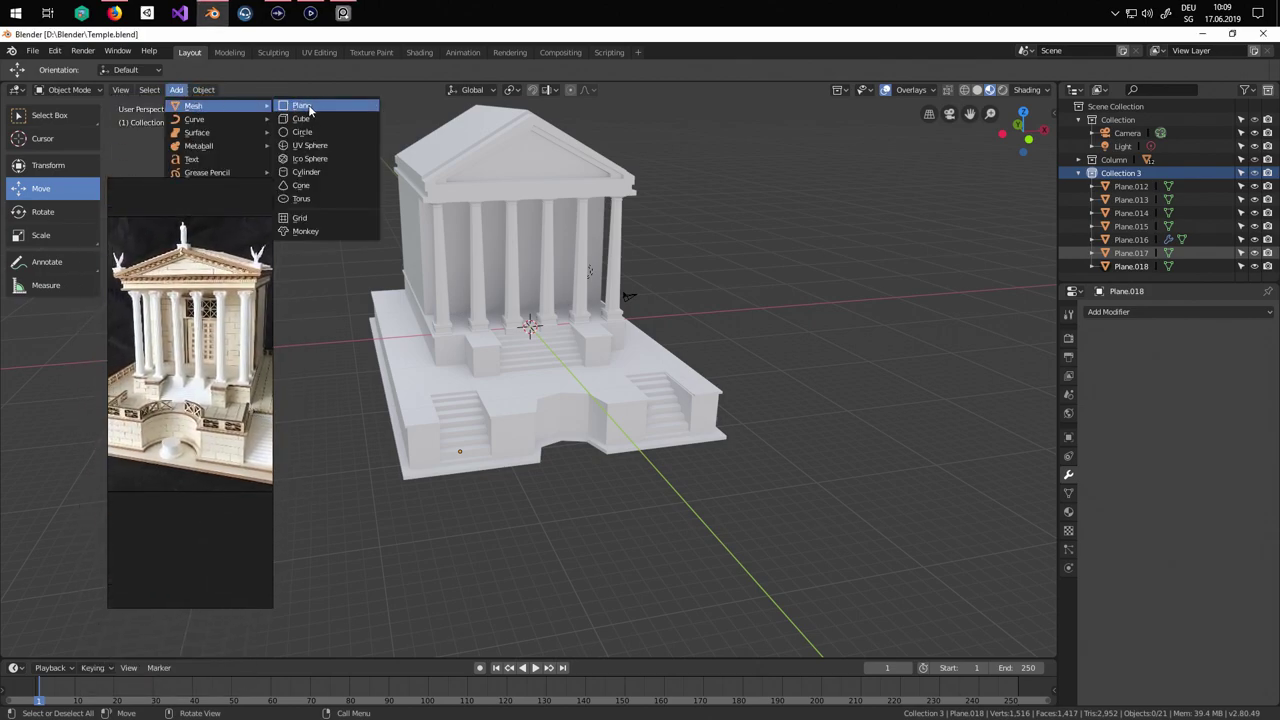
pyautogui.click(310, 108)
pyautogui.scroll(2, 557, 349)
pyautogui.press('s')
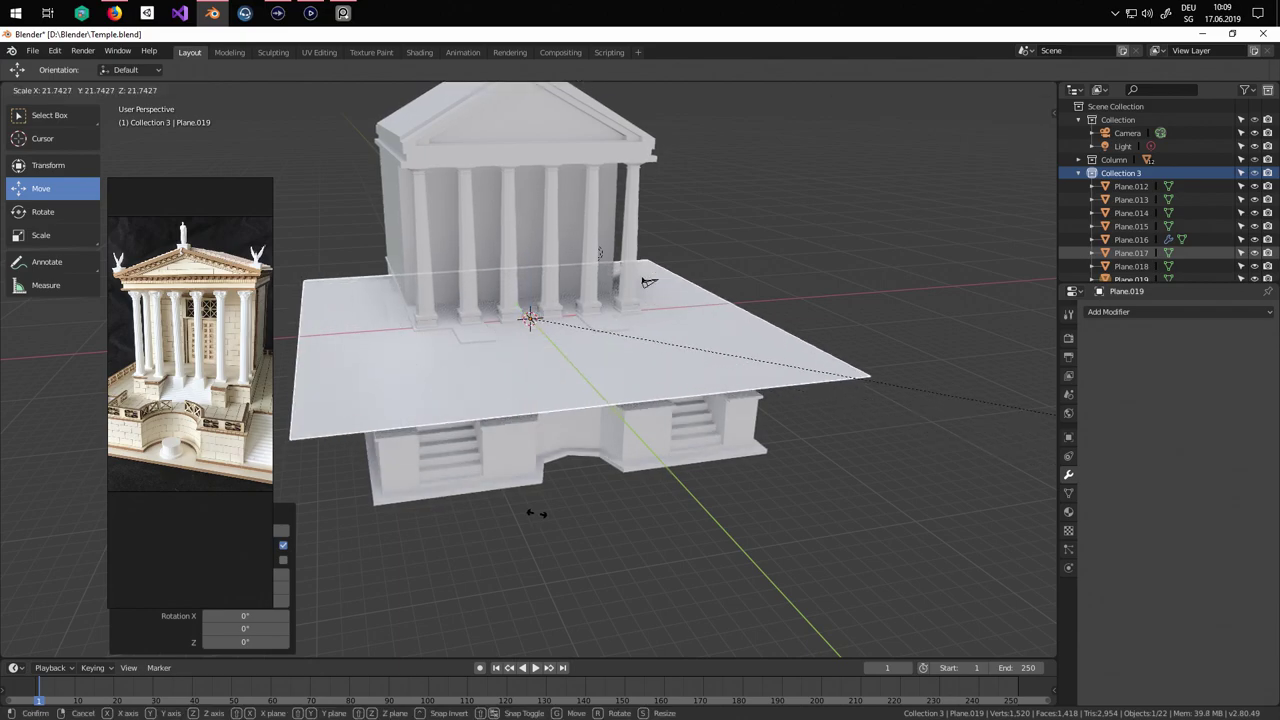
pyautogui.click(516, 478)
# In front view, lower the plane to the underside of the terrace and scale it to slightly overhang the foot band.
pyautogui.press('KP_1')
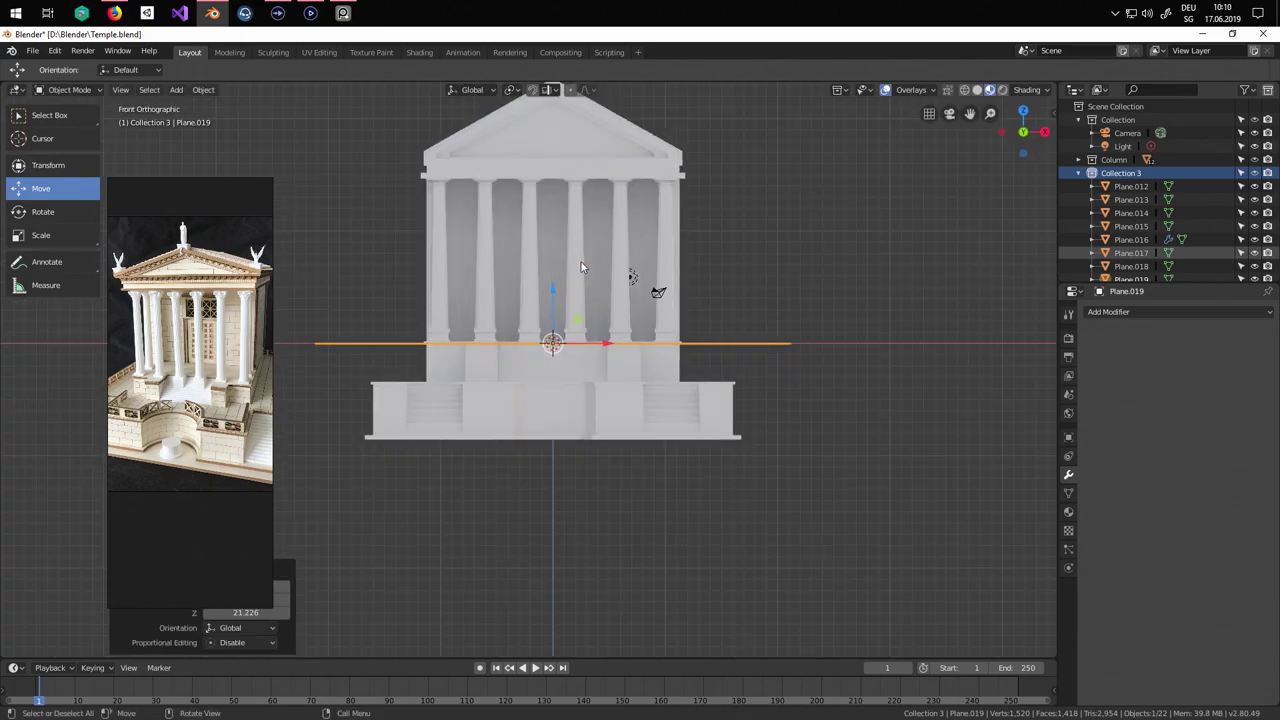
pyautogui.moveTo(546, 284); pyautogui.dragTo(548, 381)
pyautogui.press('s')
pyautogui.click(688, 503)
pyautogui.moveTo(690, 503); pyautogui.dragTo(690, 470, button='middle')
pyautogui.scroll(-3, 671, 465)
# Move the ground plane's rear edge back along Y until it extends just past the rear of the terrace.
pyautogui.press('Tab')
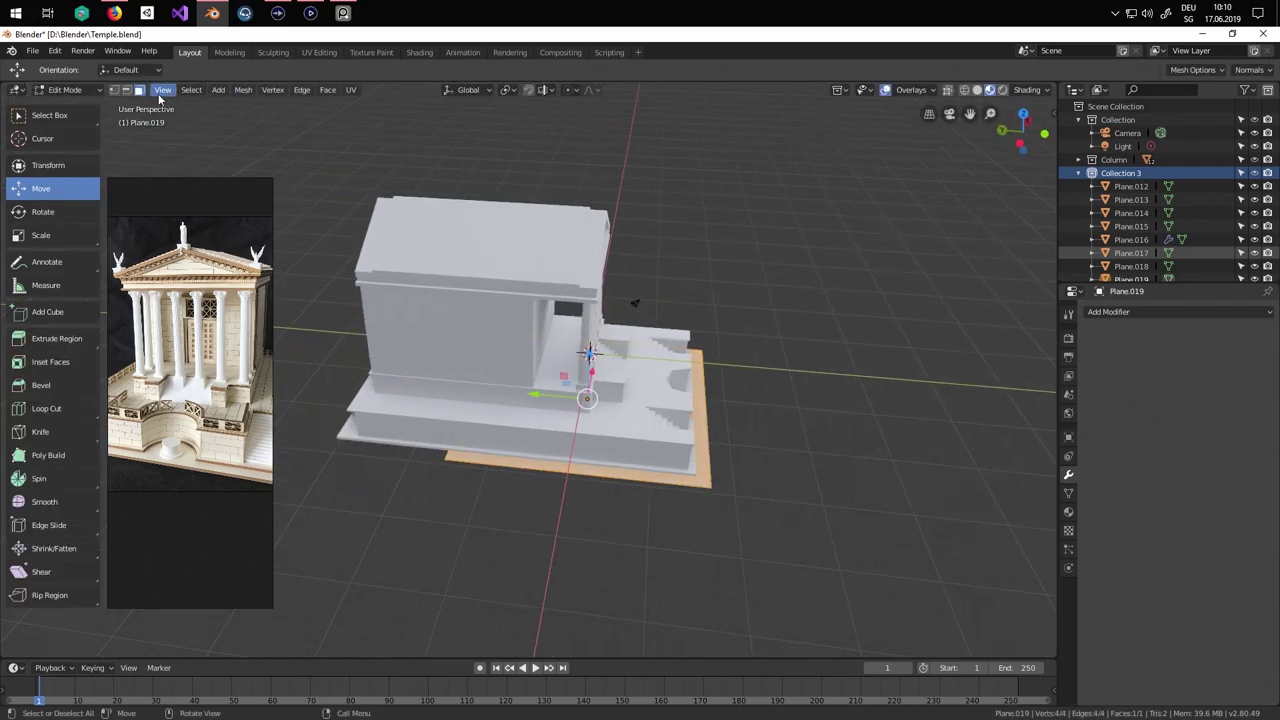
pyautogui.click(485, 425)
pyautogui.moveTo(424, 384); pyautogui.dragTo(321, 374)
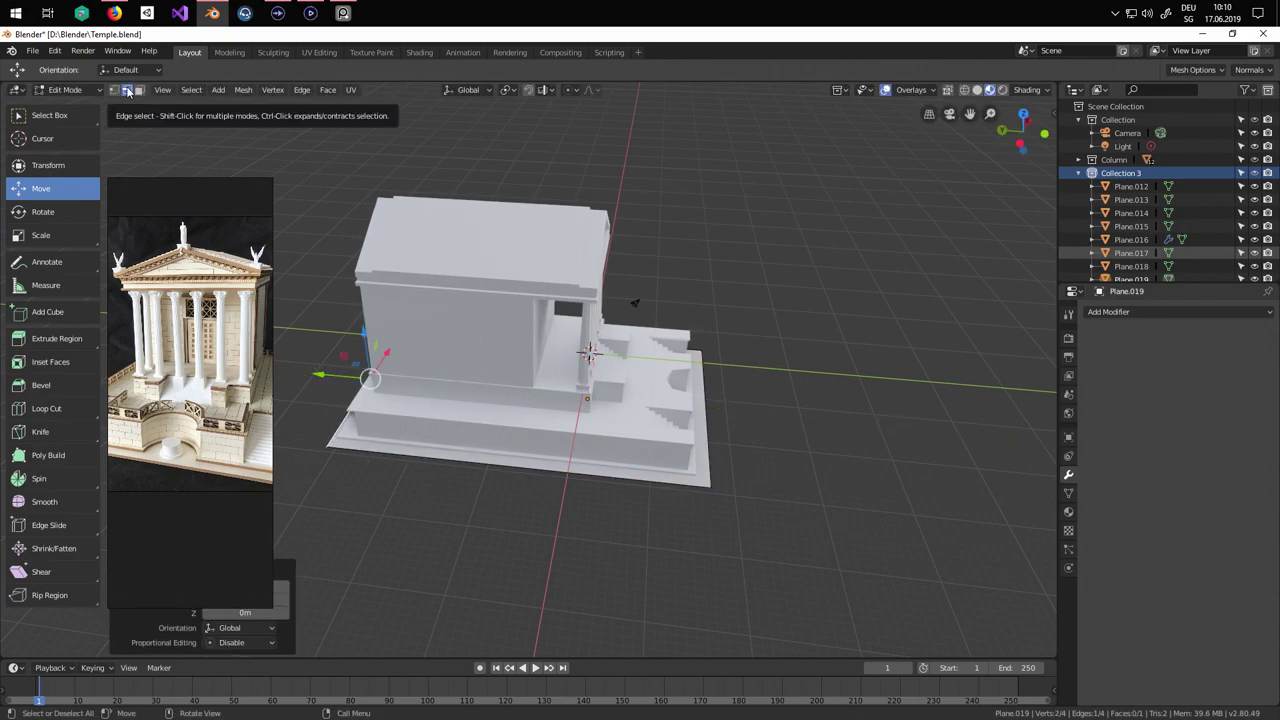
pyautogui.moveTo(318, 375); pyautogui.dragTo(314, 375)
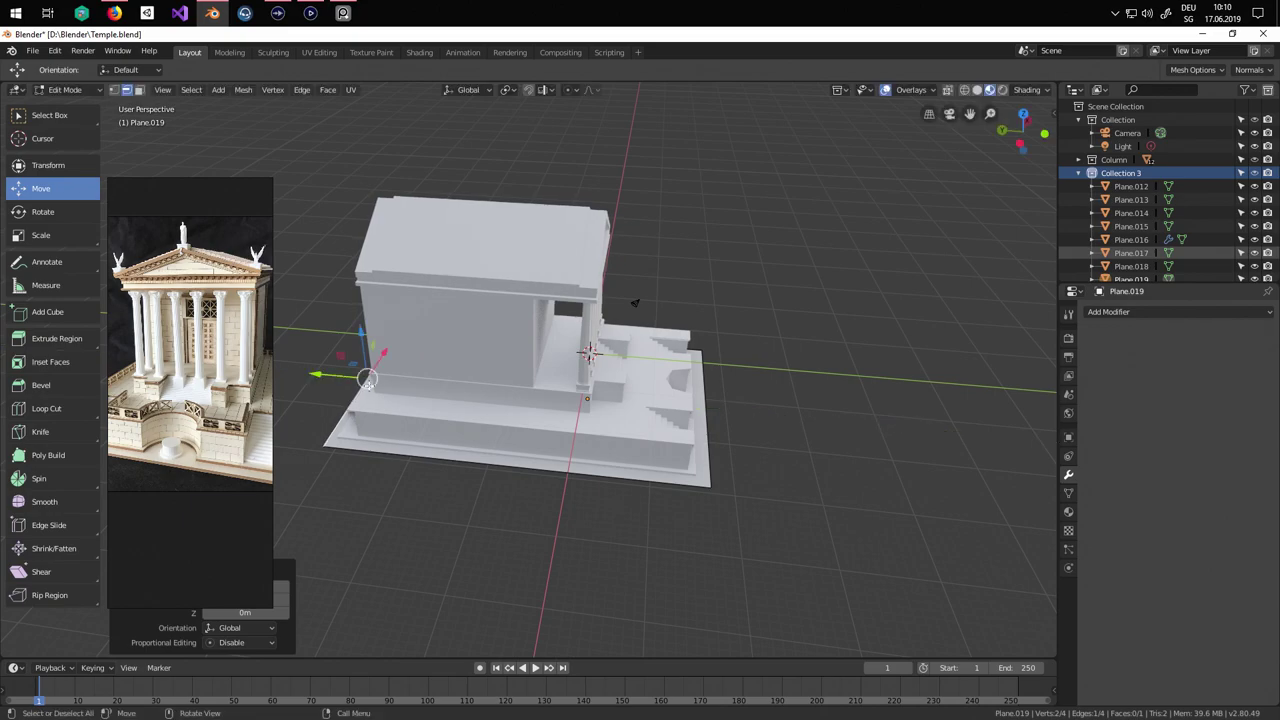
pyautogui.moveTo(318, 378); pyautogui.dragTo(175, 335, button='middle')
# Select the whole ground plane and extrude it slightly downward to give the slab thickness.
pyautogui.press('Tab')
pyautogui.press('Tab')
pyautogui.press('a')
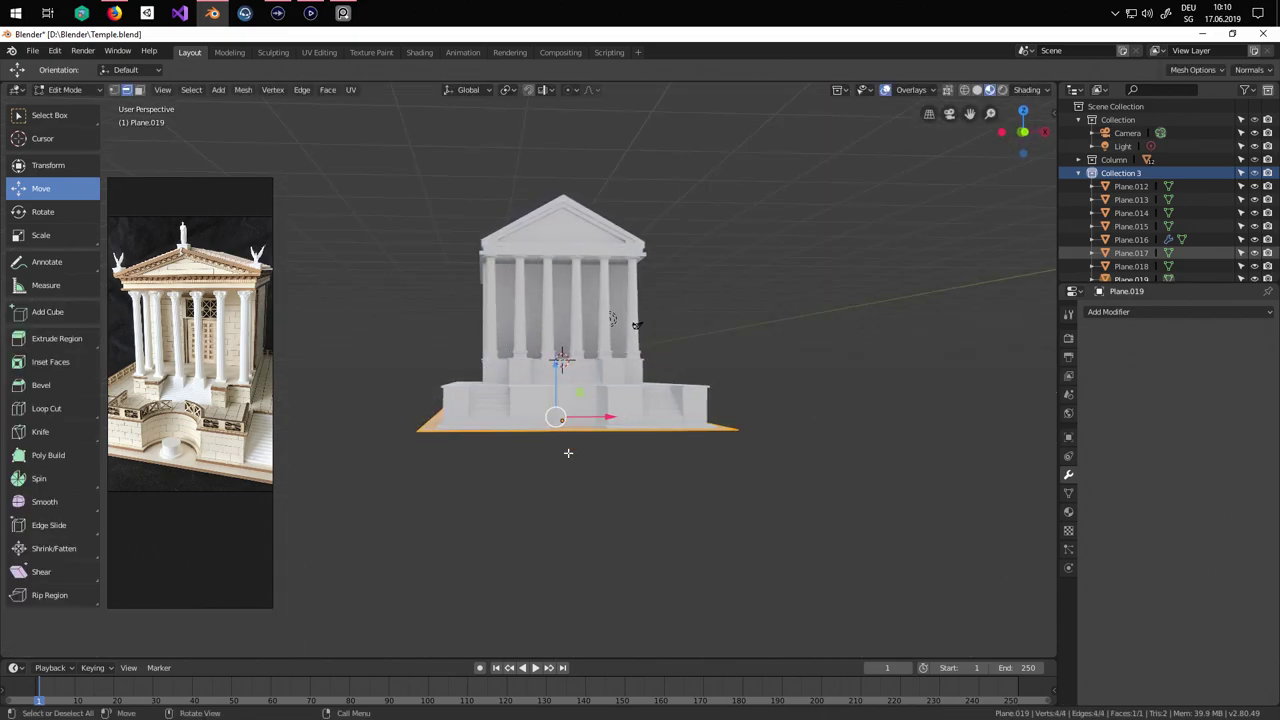
pyautogui.moveTo(569, 451); pyautogui.dragTo(592, 466, button='middle')
pyautogui.press('e')
pyautogui.click(594, 469)
pyautogui.press('Tab')
pyautogui.moveTo(596, 516); pyautogui.dragTo(213, 305, button='middle')
pyautogui.scroll(3, 543, 486)
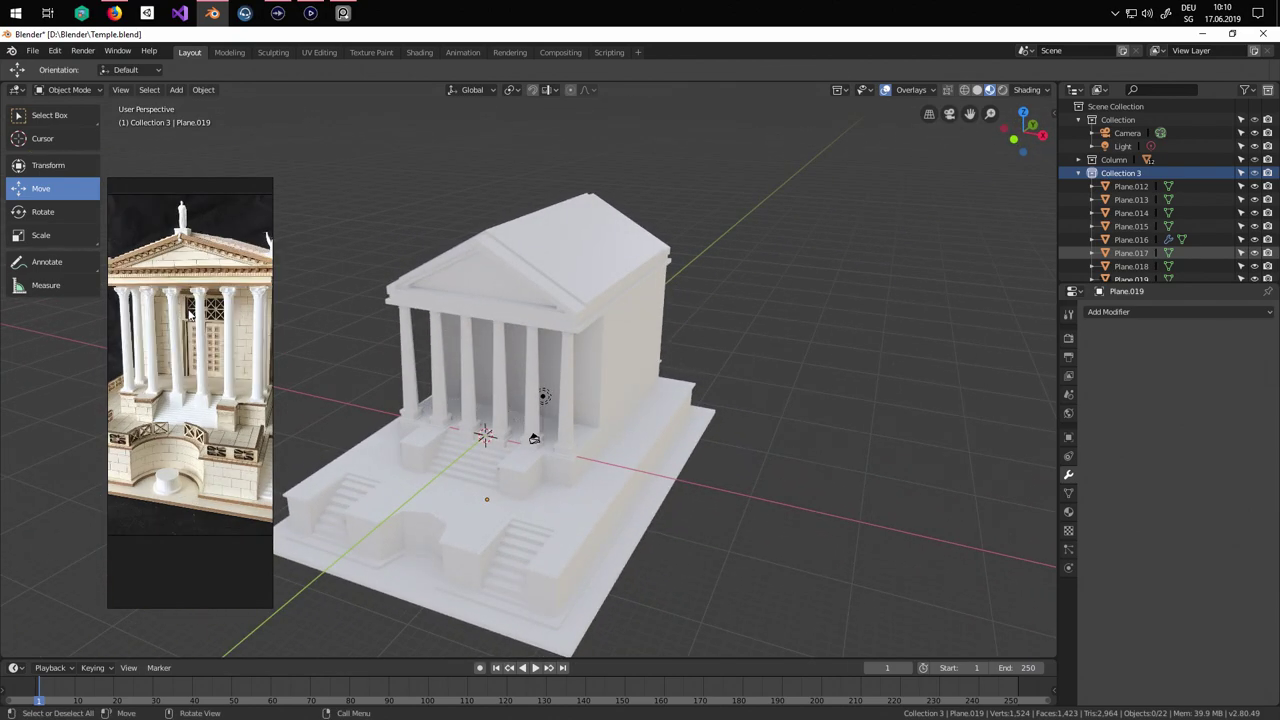
# Check the balustrade in the reference photo, add another plane, and move it forward along Y to the terrace's curved front.
pyautogui.moveTo(519, 434); pyautogui.dragTo(638, 398, button='middle')
pyautogui.scroll(-2, 190, 466)
pyautogui.moveTo(190, 478); pyautogui.dragTo(222, 452, button='middle')
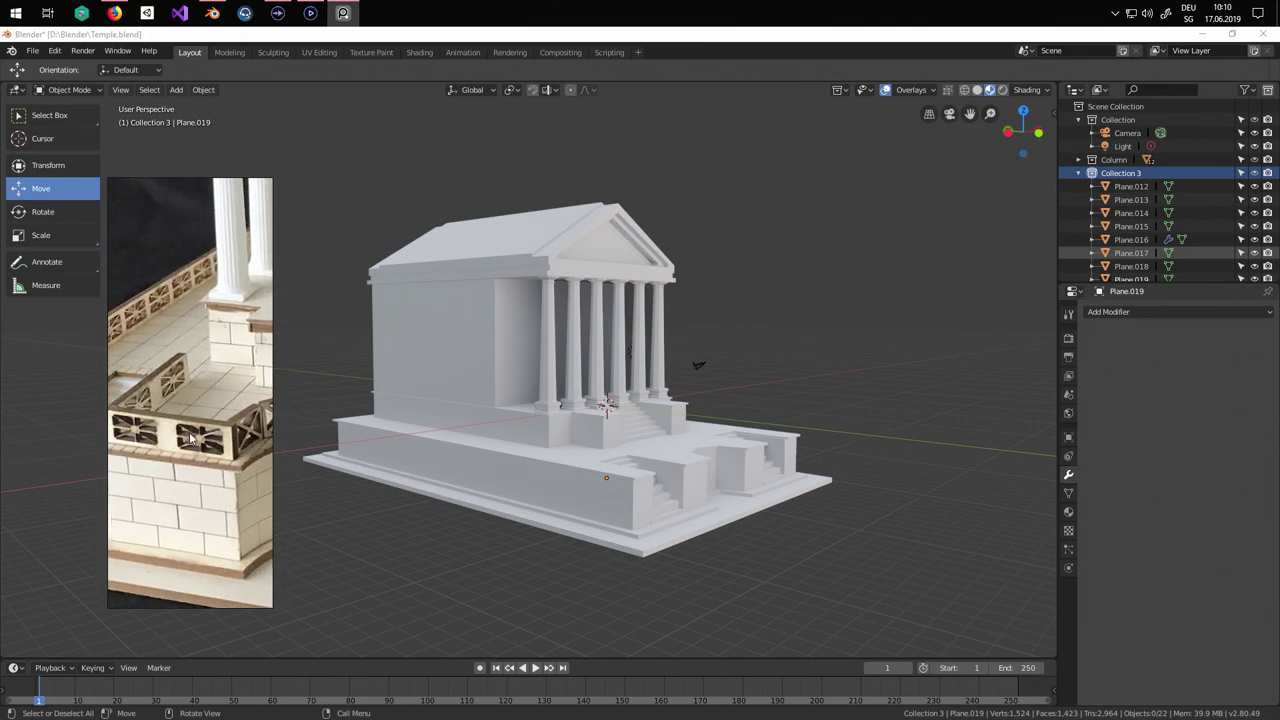
pyautogui.scroll(5, 624, 475)
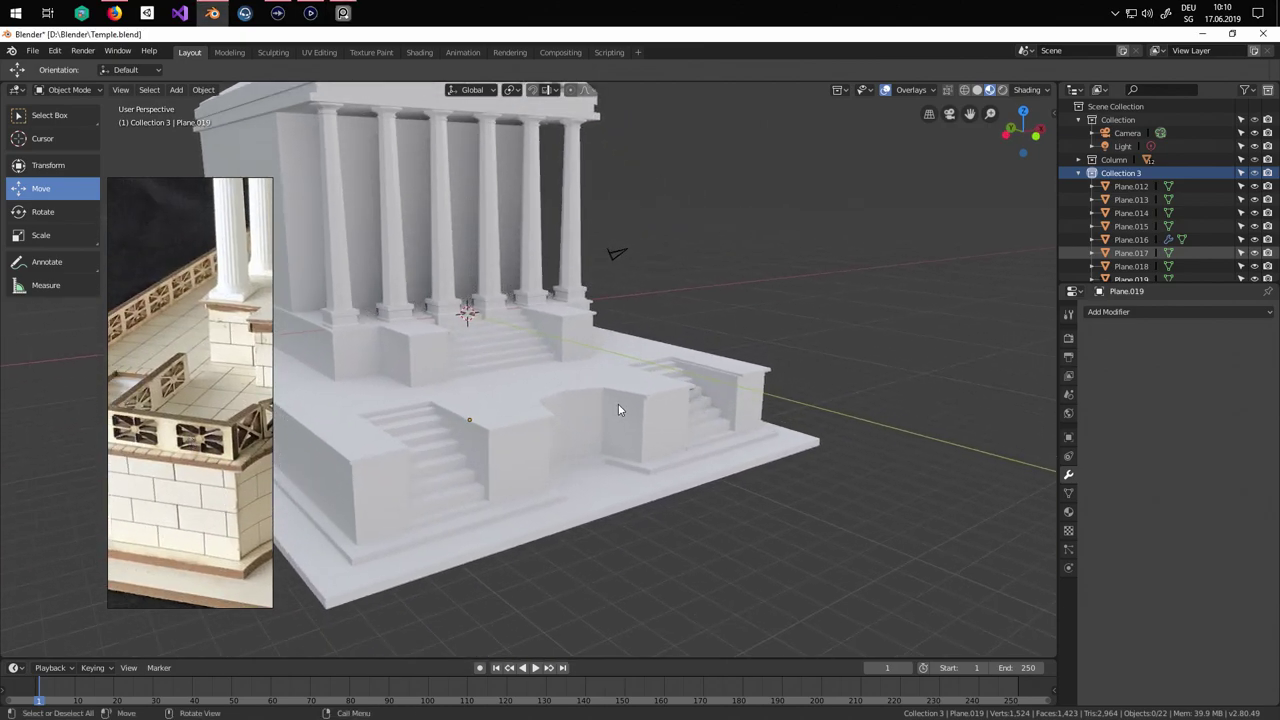
pyautogui.moveTo(618, 410); pyautogui.dragTo(358, 302, button='middle')
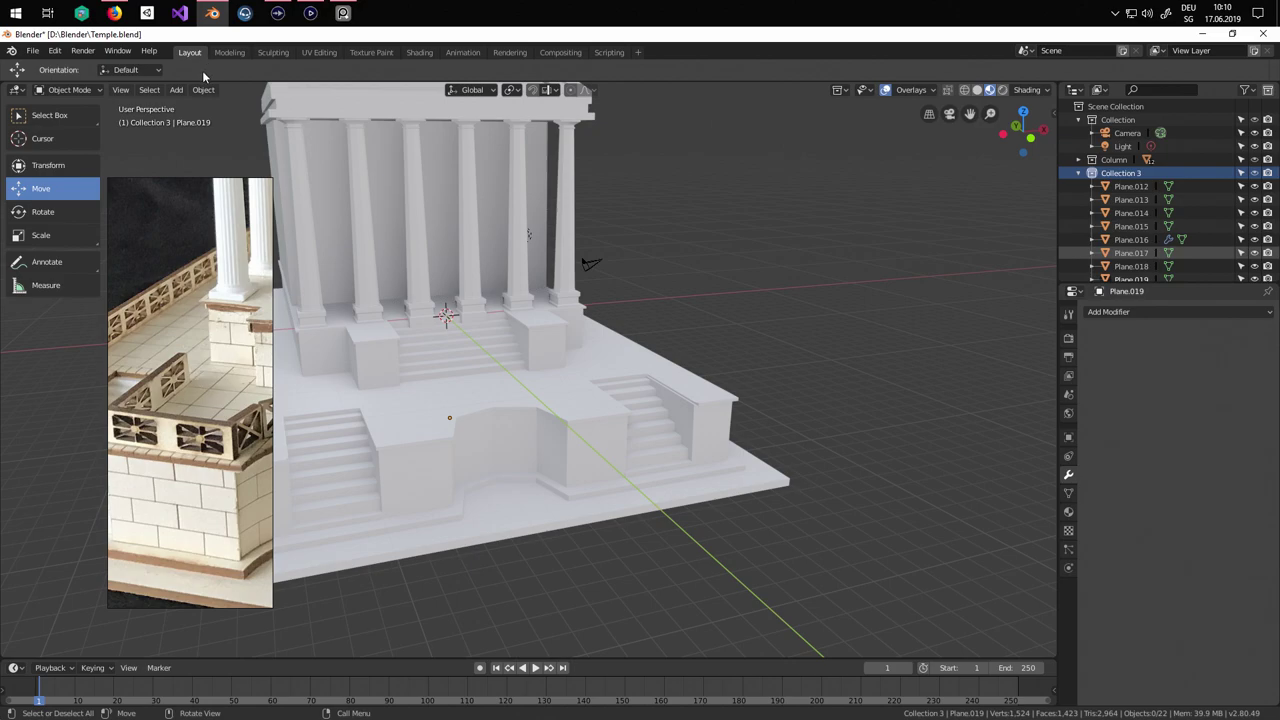
pyautogui.click(176, 89)
pyautogui.moveTo(200, 106)
pyautogui.click(298, 106)
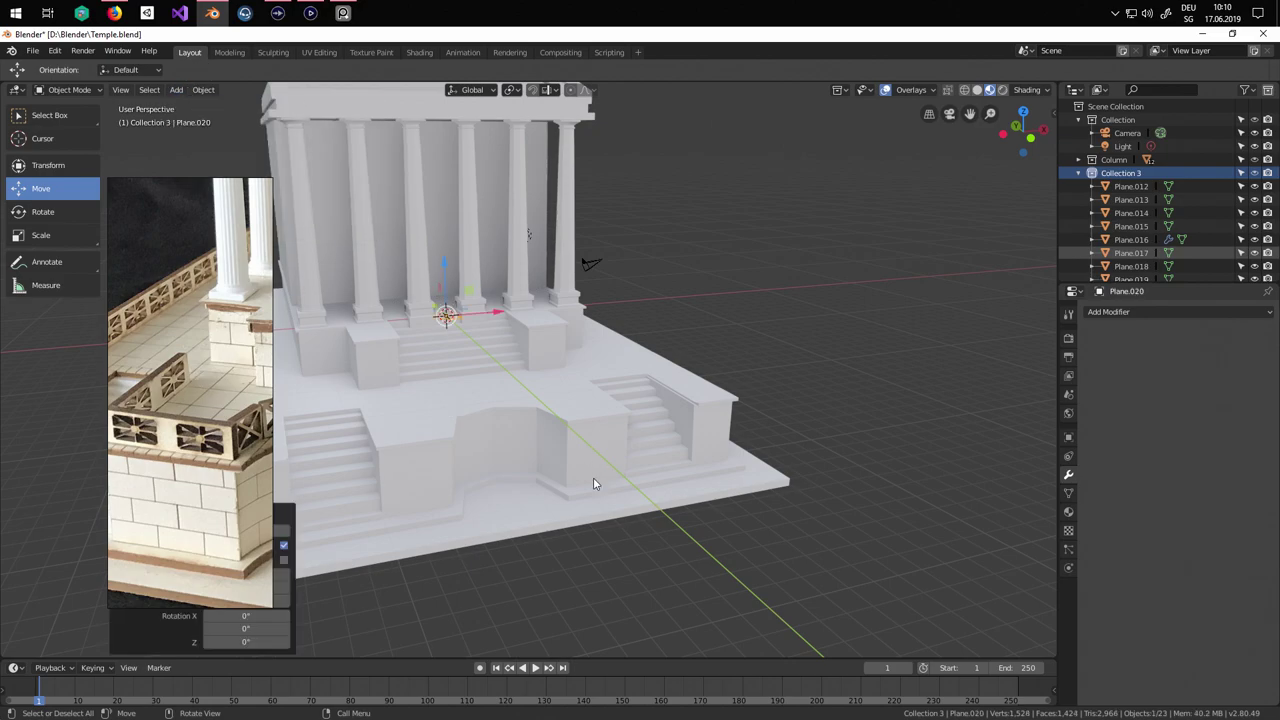
pyautogui.moveTo(435, 302); pyautogui.dragTo(514, 379)
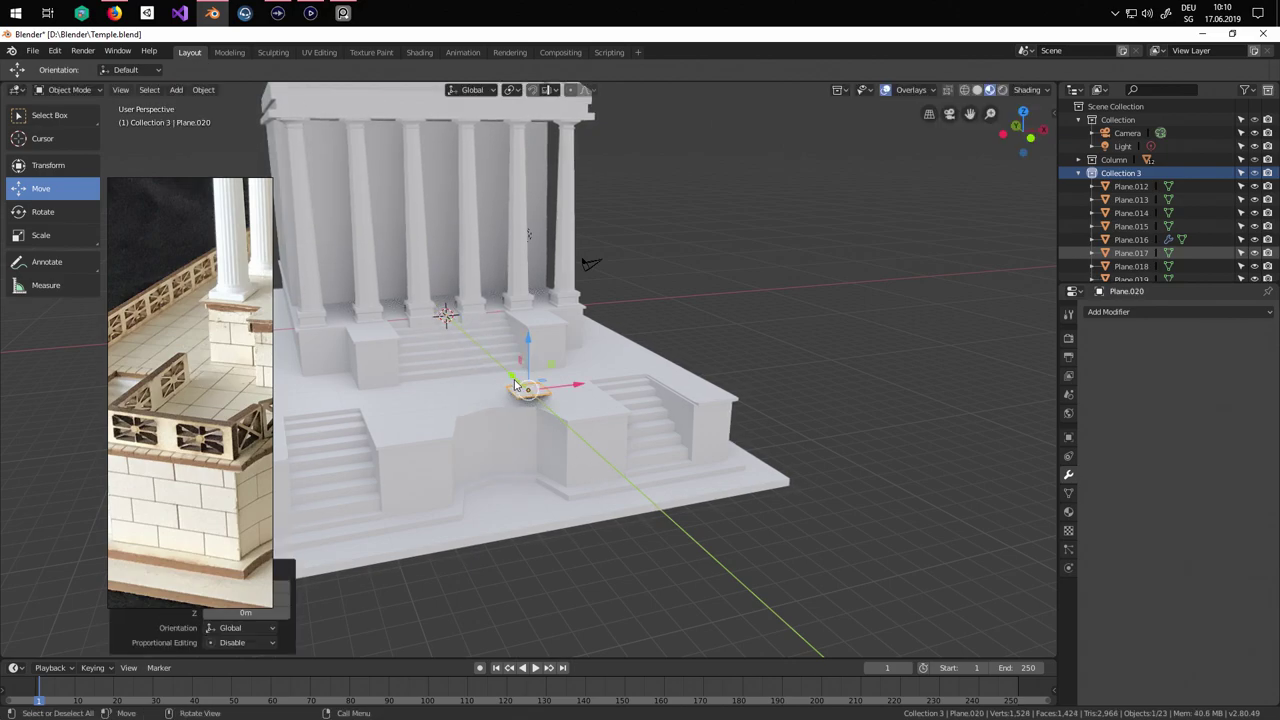
# Edit the new plane's mesh and scale it down uniformly to about 0.374.
pyautogui.press('KP_1')
pyautogui.scroll(9, 514, 380)
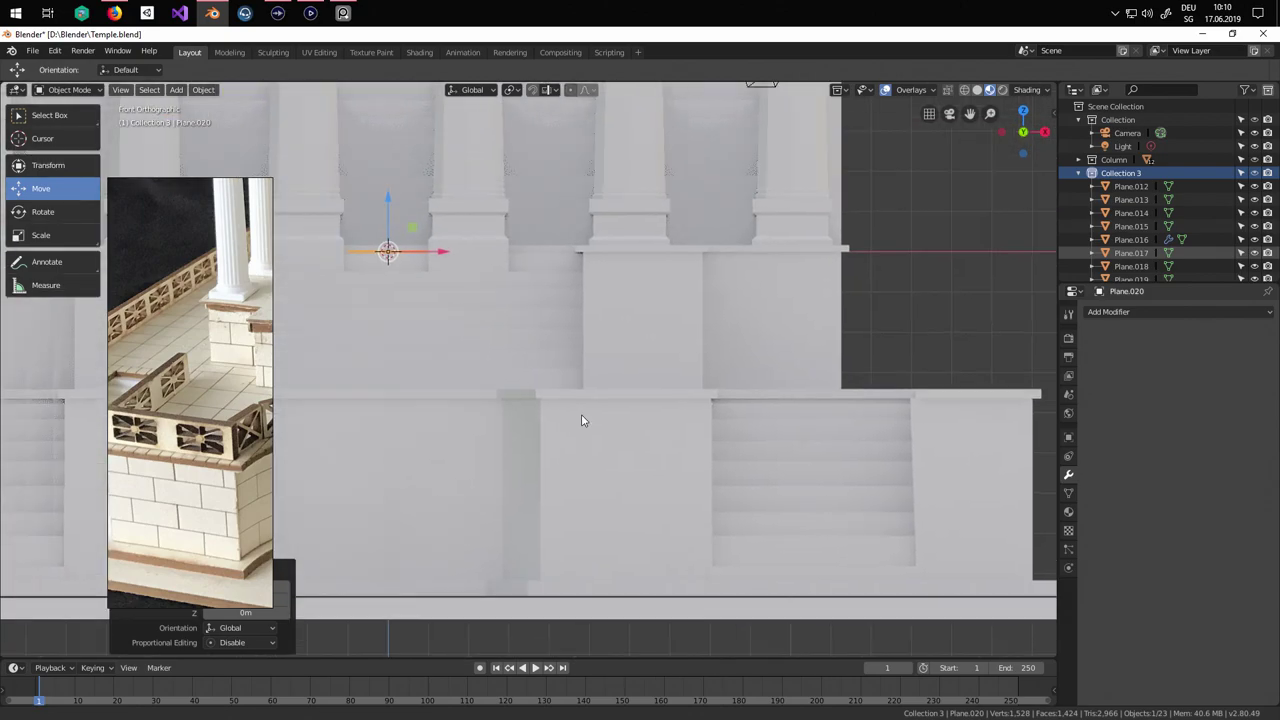
pyautogui.keyDown('shift'); pyautogui.moveTo(475, 352); pyautogui.dragTo(588, 418, button='middle'); pyautogui.keyUp('shift')
pyautogui.scroll(-6, 596, 485)
pyautogui.scroll(-3, 595, 494)
pyautogui.scroll(3, 581, 386)
pyautogui.press('Tab')
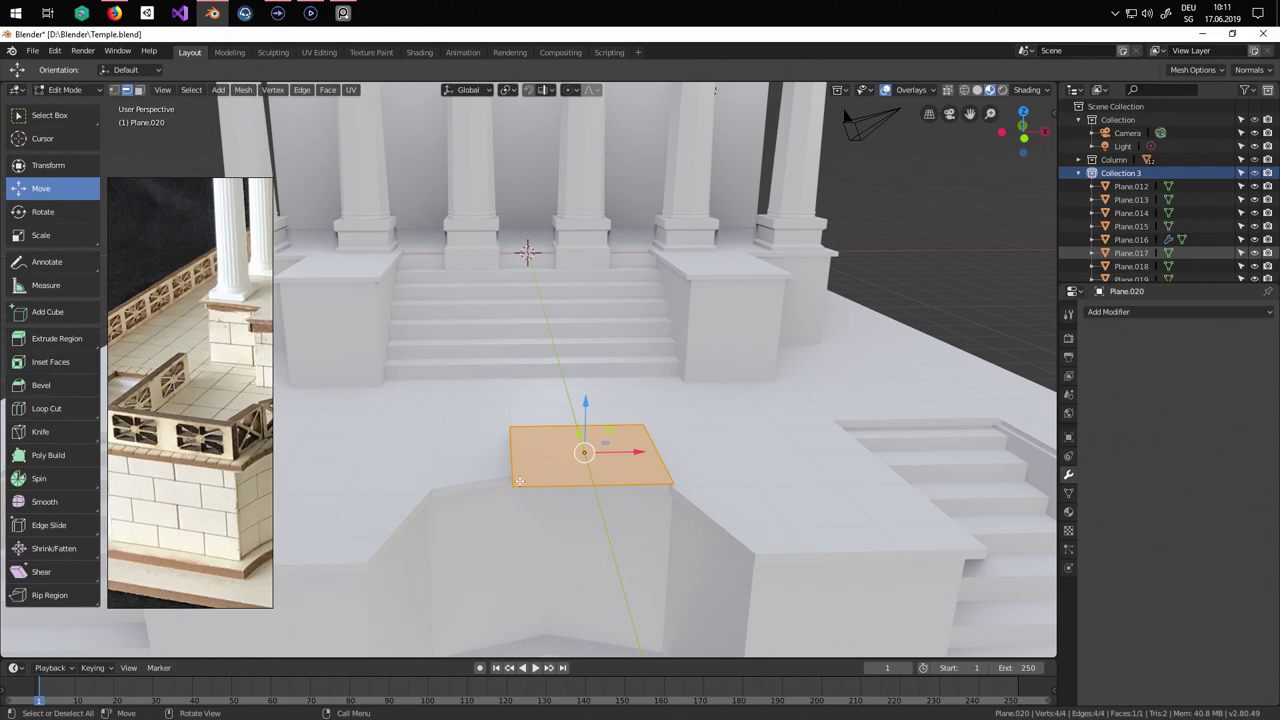
pyautogui.moveTo(545, 507)
pyautogui.mouseDown(button='middle')
pyautogui.moveTo(530, 470)
pyautogui.moveTo(538, 485)
pyautogui.mouseUp(button='middle')
pyautogui.press('s')
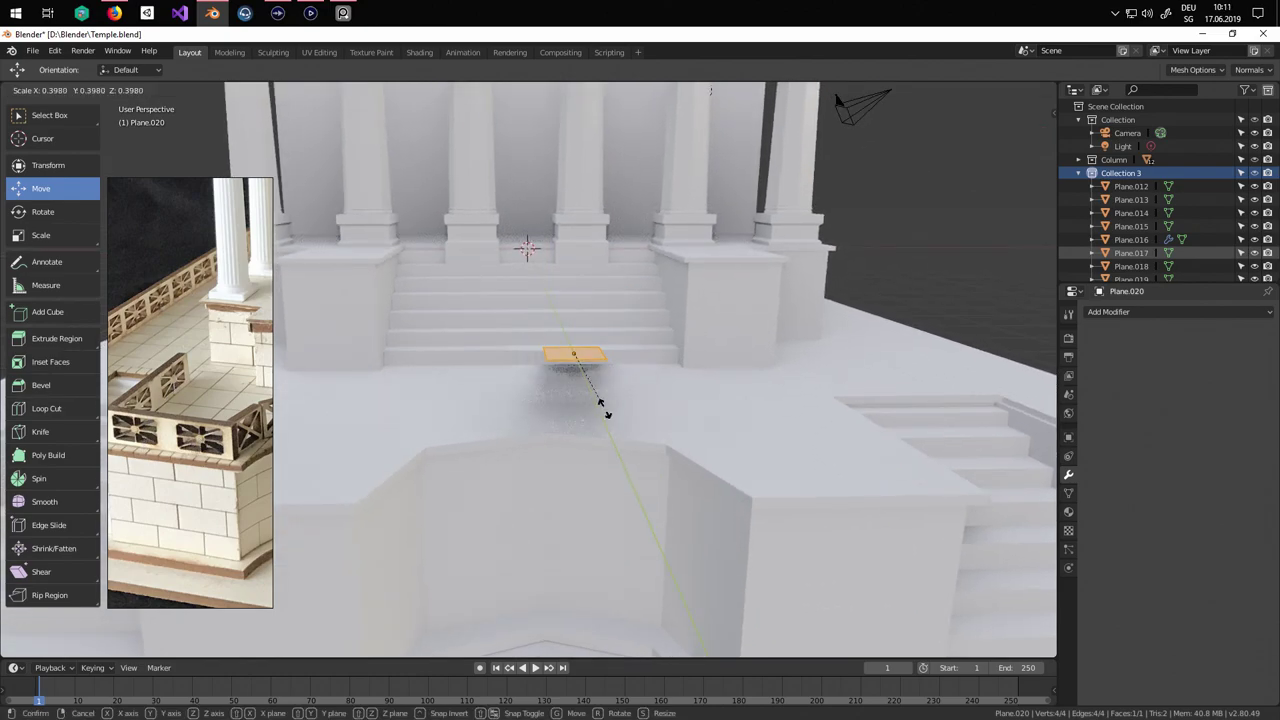
pyautogui.click(612, 383)
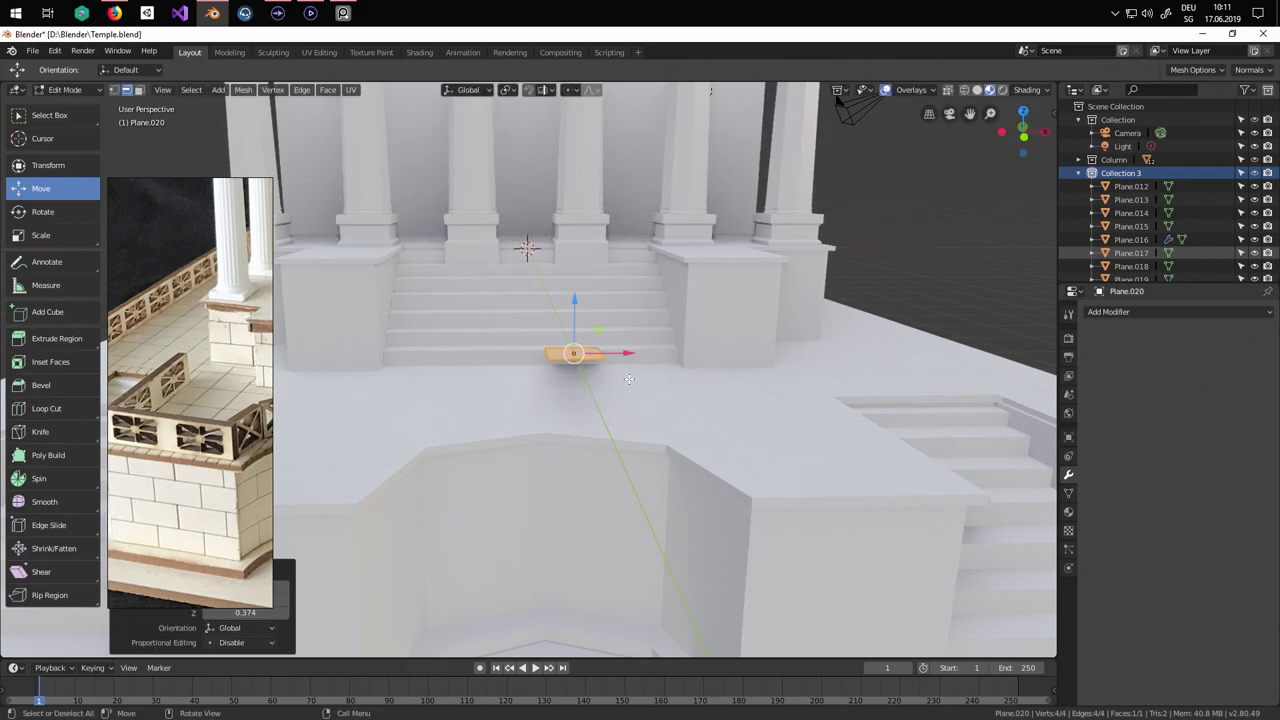
# Move the plane's right-hand edge outward along X to stretch it into a long strip.
pyautogui.scroll(5, 612, 383)
pyautogui.moveTo(612, 383); pyautogui.dragTo(589, 420, button='middle')
pyautogui.scroll(-3, 589, 420)
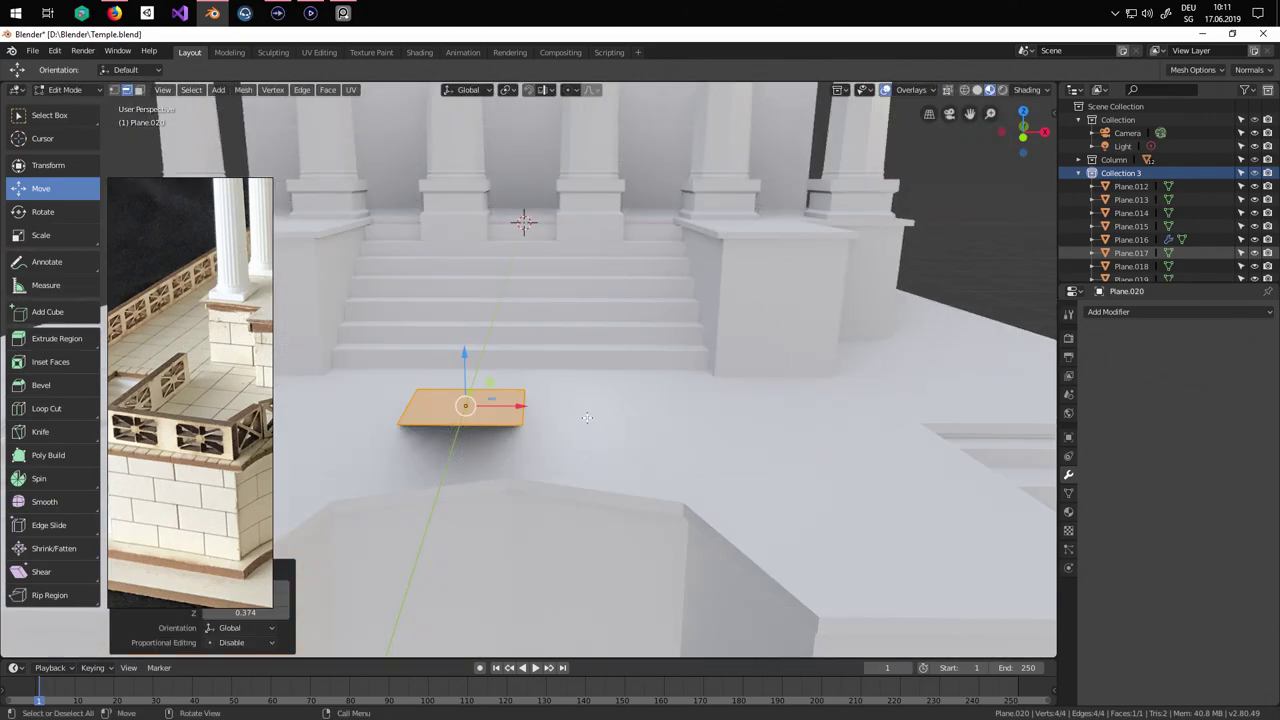
pyautogui.press('KP_Decimal')
pyautogui.scroll(-2, 578, 427)
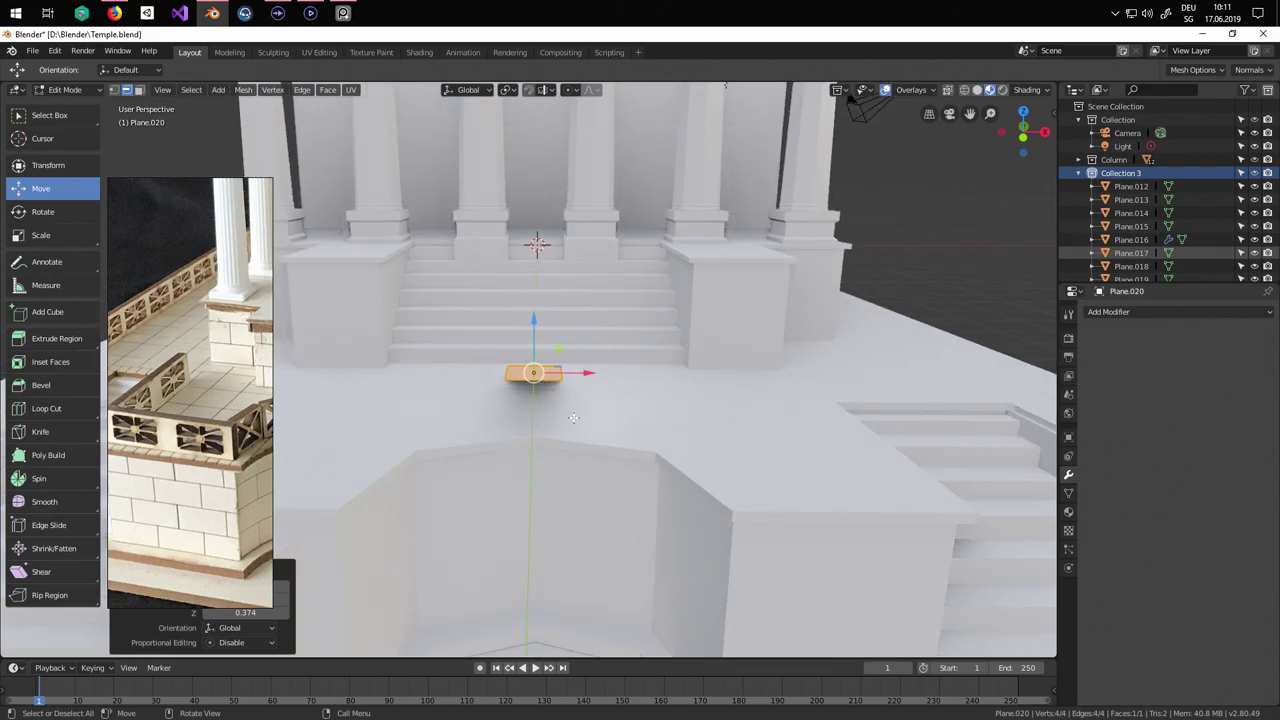
pyautogui.moveTo(571, 372); pyautogui.dragTo(575, 400, button='middle')
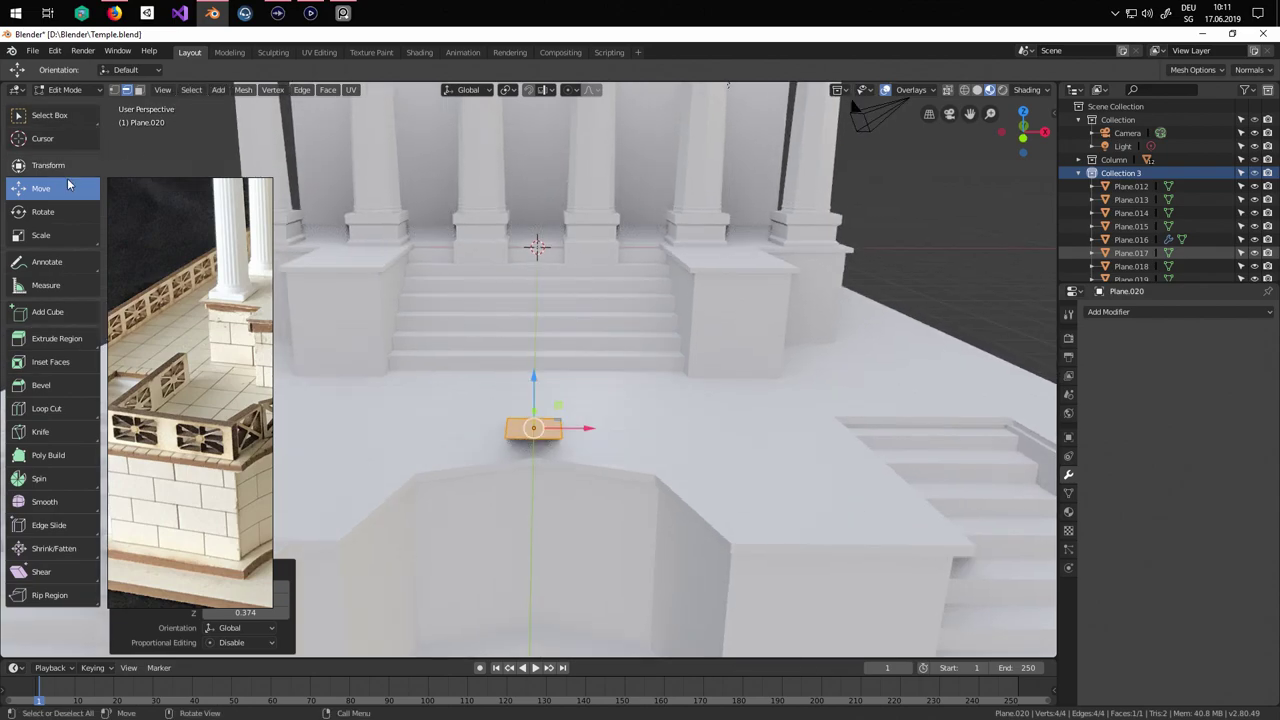
pyautogui.click(60, 235)
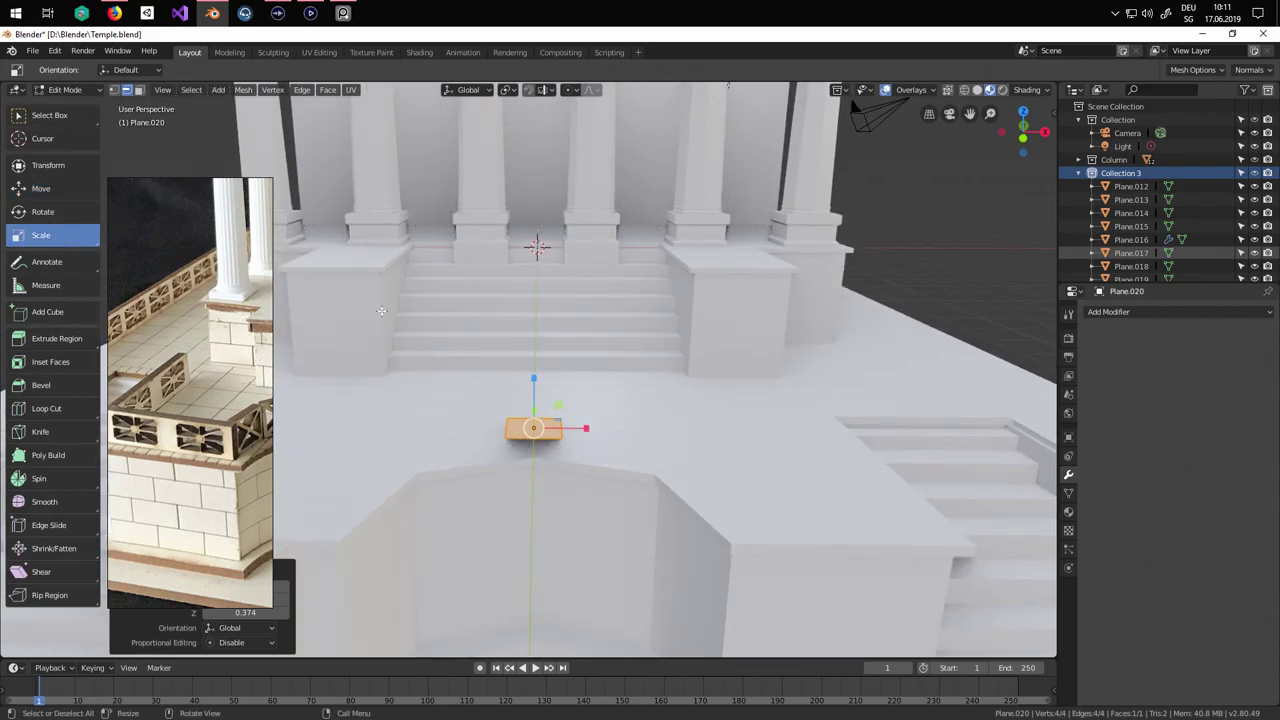
pyautogui.click(566, 420)
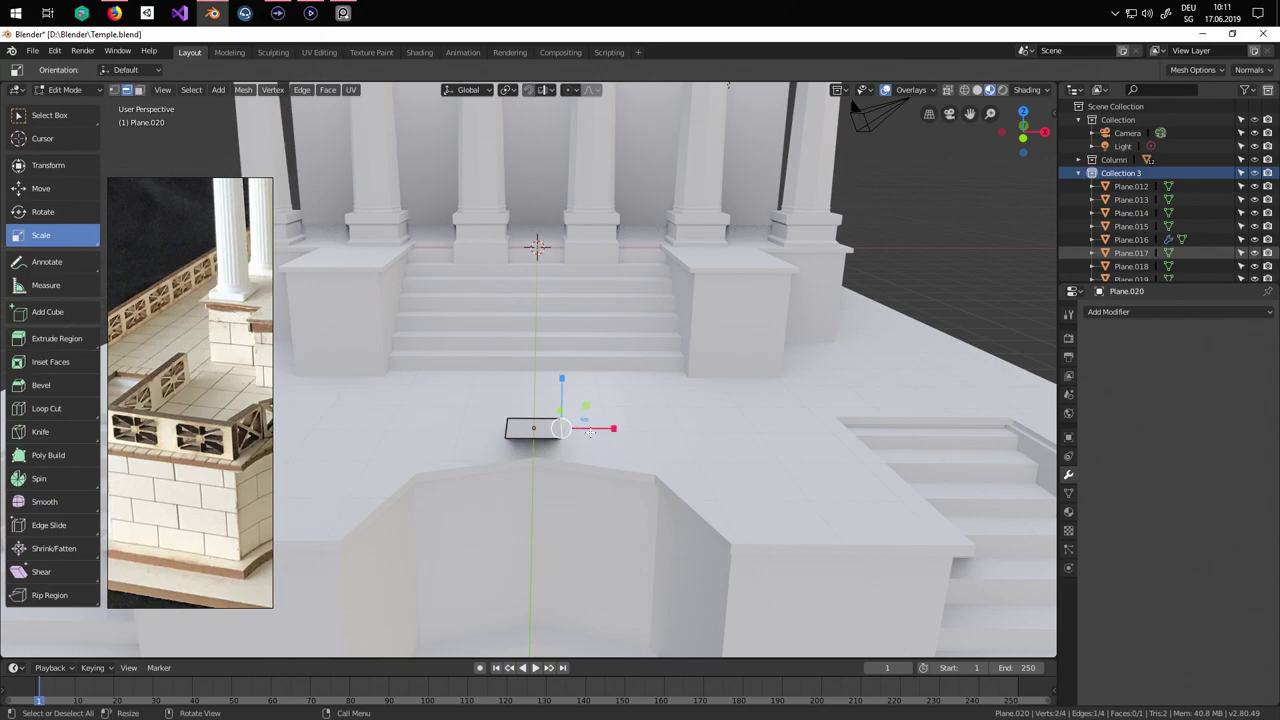
pyautogui.click(40, 188)
pyautogui.moveTo(621, 429); pyautogui.dragTo(704, 427)
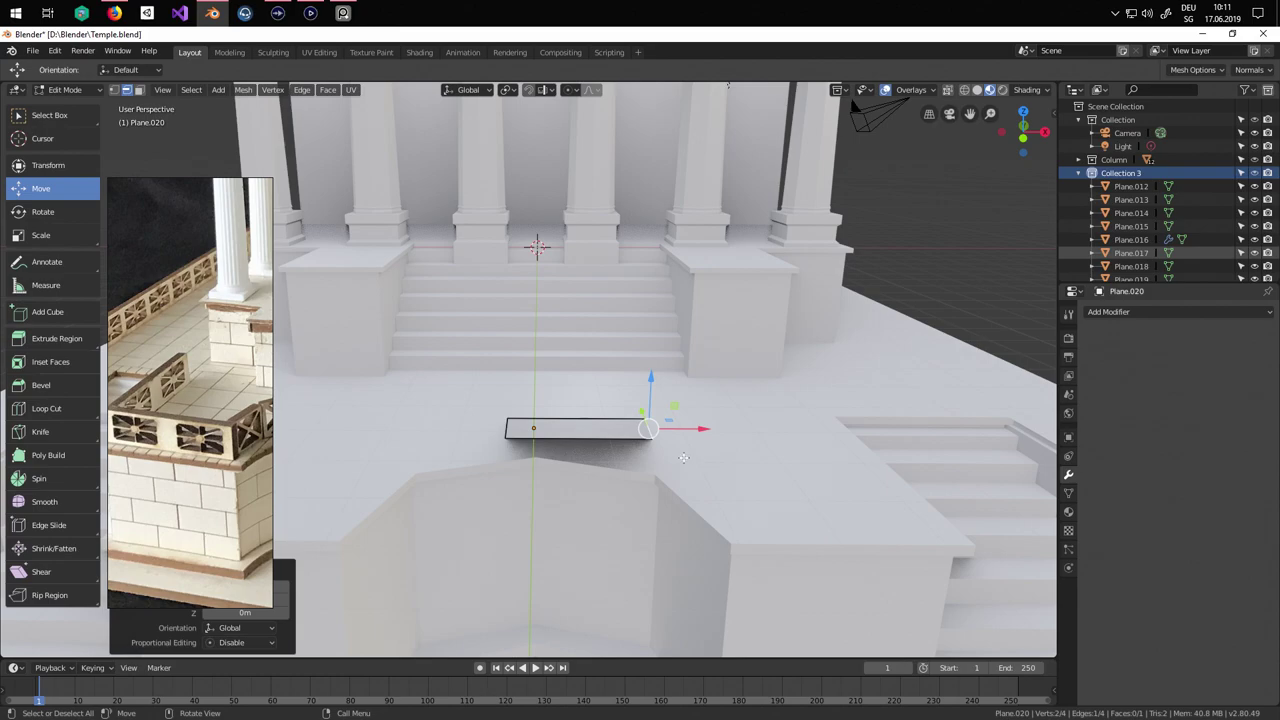
# Select the whole strip and extrude it upward about 0.63 m into a block.
pyautogui.press('a')
pyautogui.press('e')
pyautogui.click(638, 406)
pyautogui.moveTo(638, 406); pyautogui.dragTo(765, 468, button='middle')
pyautogui.keyDown('shift'); pyautogui.moveTo(765, 468); pyautogui.dragTo(557, 381, button='middle'); pyautogui.keyUp('shift')
pyautogui.click(71, 240)
pyautogui.scroll(3, 618, 415)
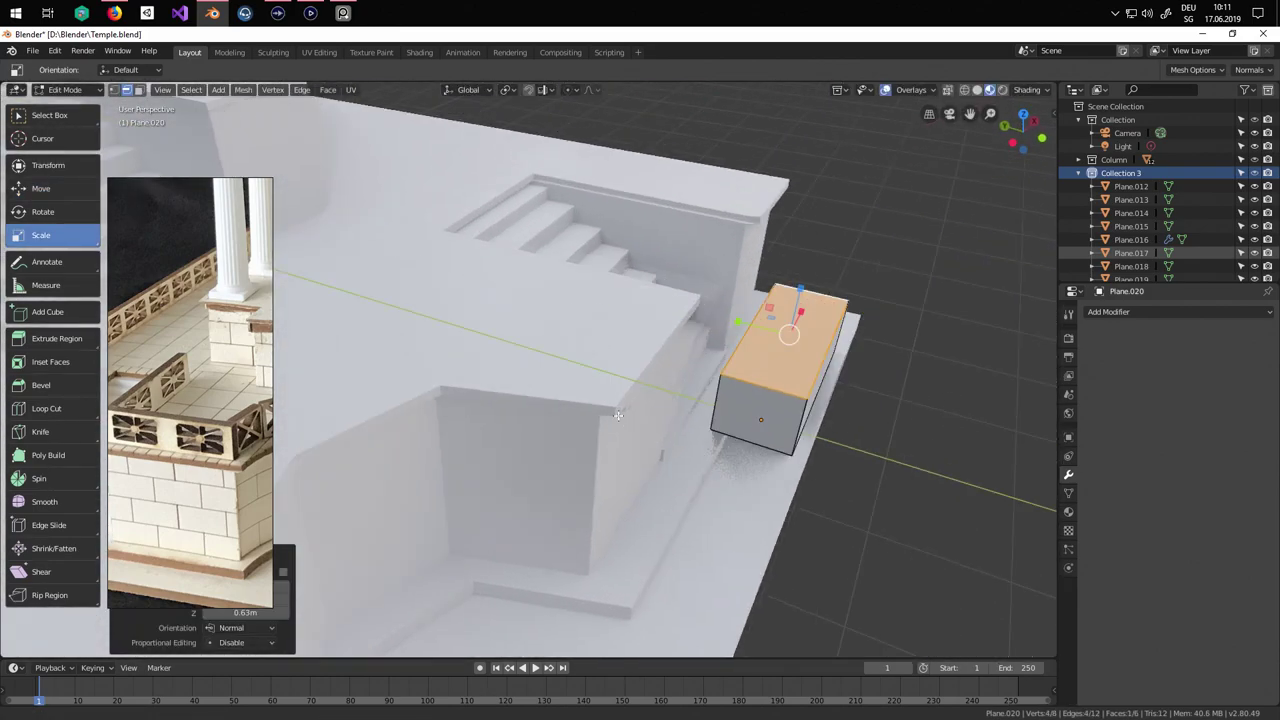
# Scale the whole block along Y so it becomes a thin balustrade panel.
pyautogui.keyDown('shift'); pyautogui.moveTo(618, 415); pyautogui.dragTo(512, 437, button='middle'); pyautogui.keyUp('shift')
pyautogui.press('a')
pyautogui.moveTo(514, 427); pyautogui.dragTo(545, 438)
pyautogui.press('y')
pyautogui.moveTo(557, 442); pyautogui.dragTo(671, 491, button='middle')
pyautogui.keyDown('shift'); pyautogui.moveTo(728, 388); pyautogui.dragTo(761, 499, button='middle'); pyautogui.keyUp('shift')
pyautogui.click(829, 377)
pyautogui.scroll(2, 640, 358)
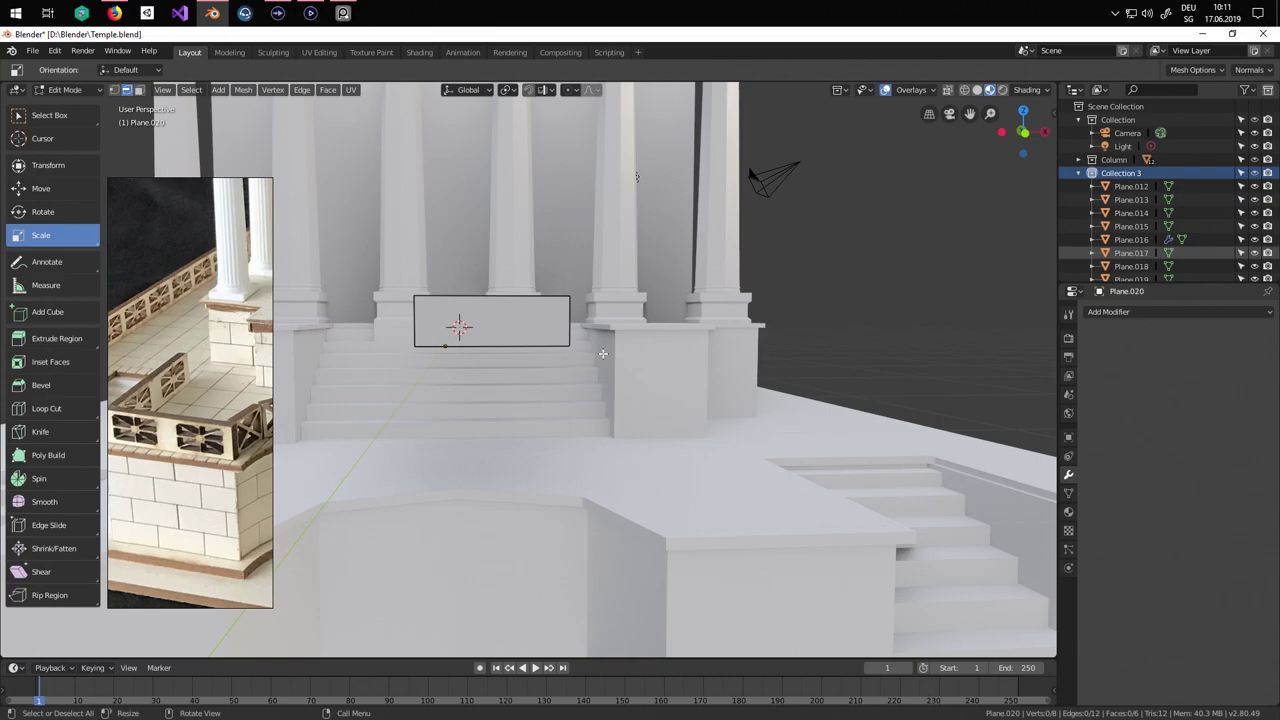
# Return to Object Mode and set the panel's origin to its geometry.
pyautogui.press('Tab')
pyautogui.moveTo(486, 357); pyautogui.dragTo(490, 373, button='middle')
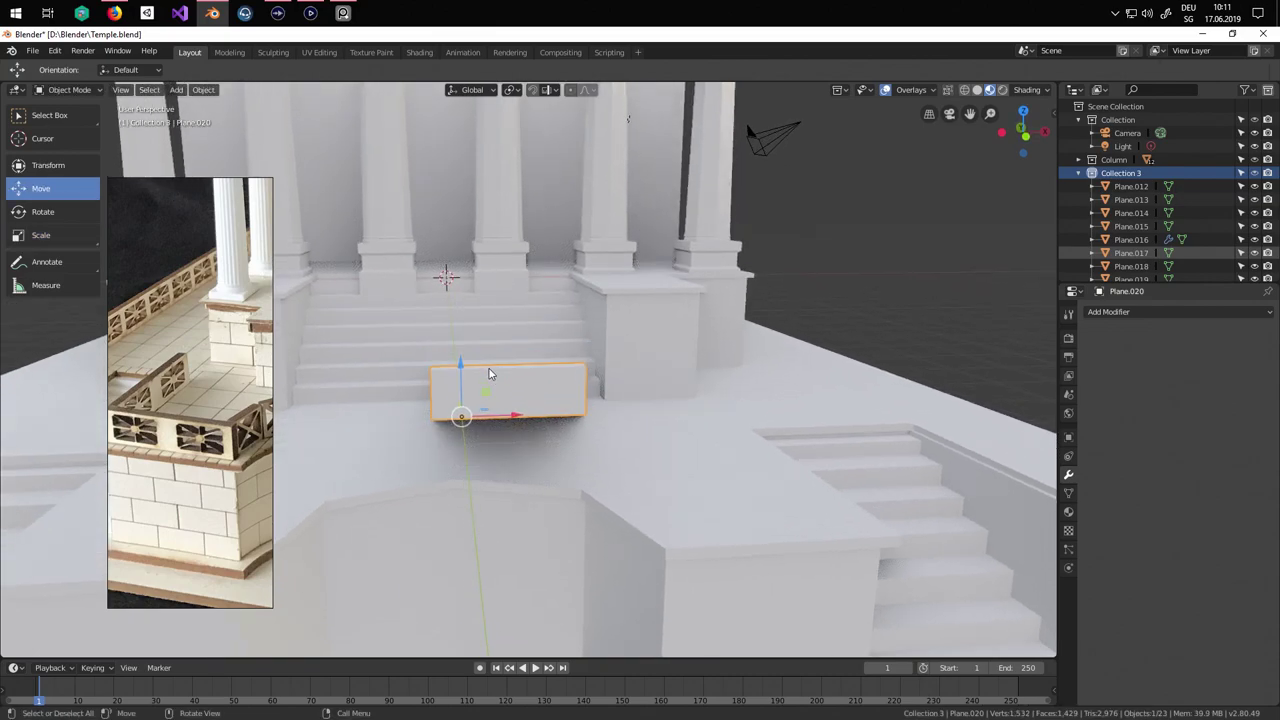
pyautogui.click(202, 90)
pyautogui.moveTo(228, 116)
pyautogui.click(412, 130)
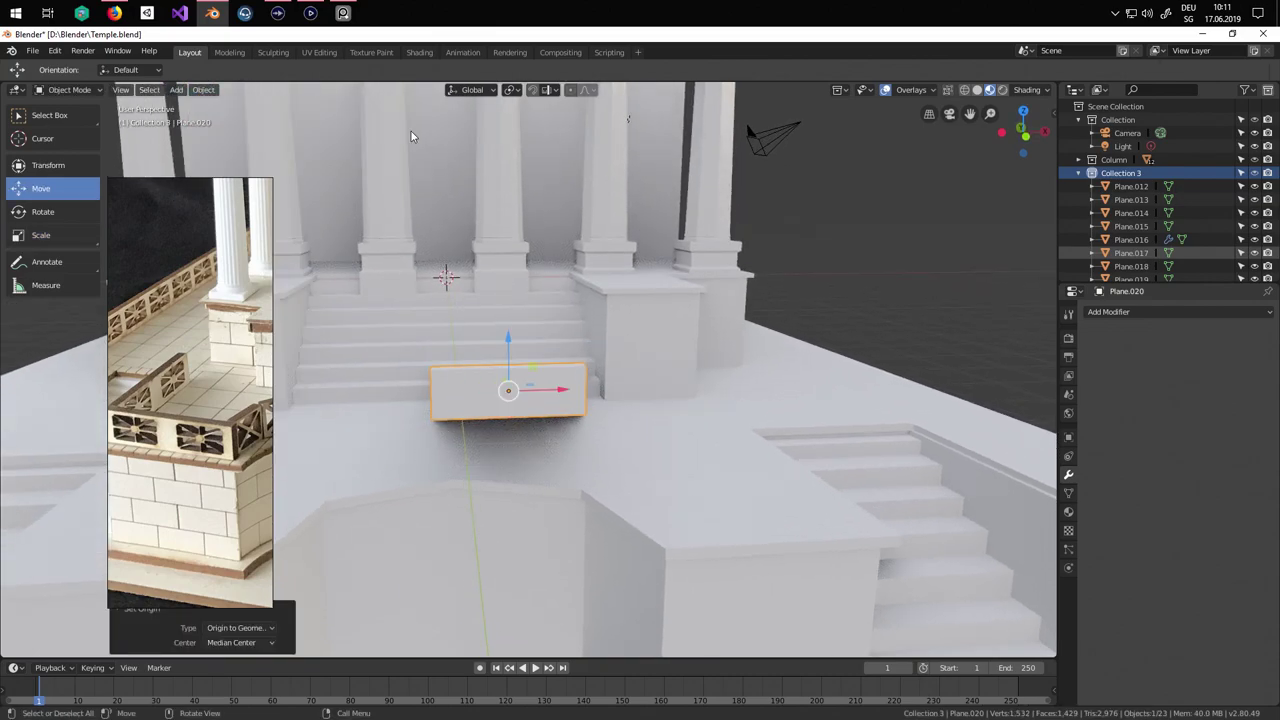
pyautogui.moveTo(563, 428); pyautogui.dragTo(569, 437, button='middle')
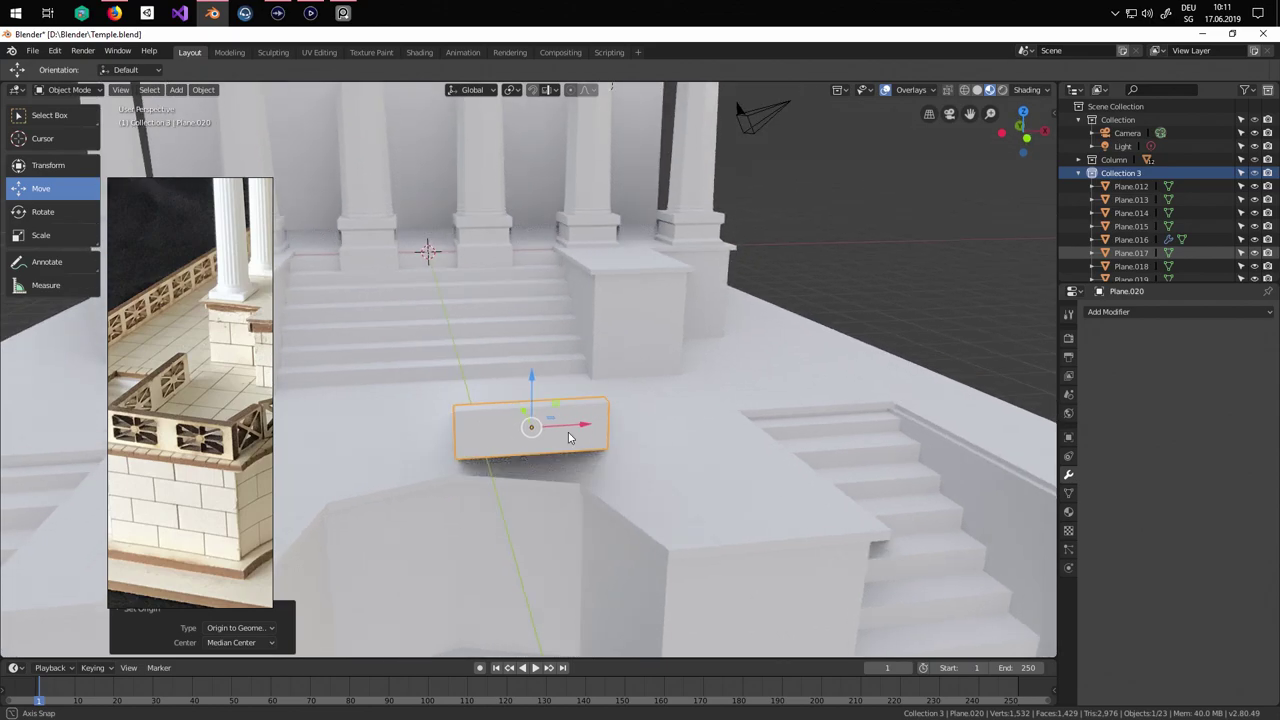
# Add another plane and move it forward along Y to the balustrade panel at the terrace's front.
pyautogui.click(176, 90)
pyautogui.moveTo(222, 107)
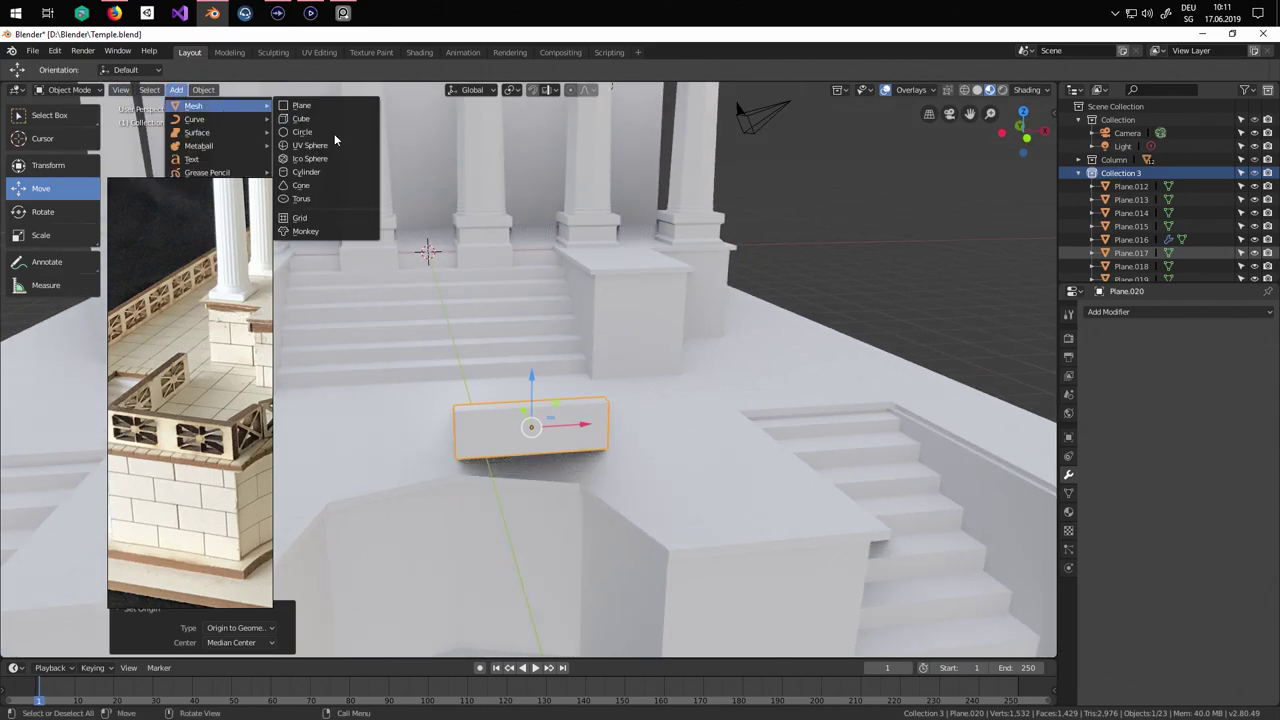
pyautogui.click(316, 105)
pyautogui.moveTo(425, 268); pyautogui.dragTo(487, 295, button='middle')
pyautogui.scroll(-3, 487, 295)
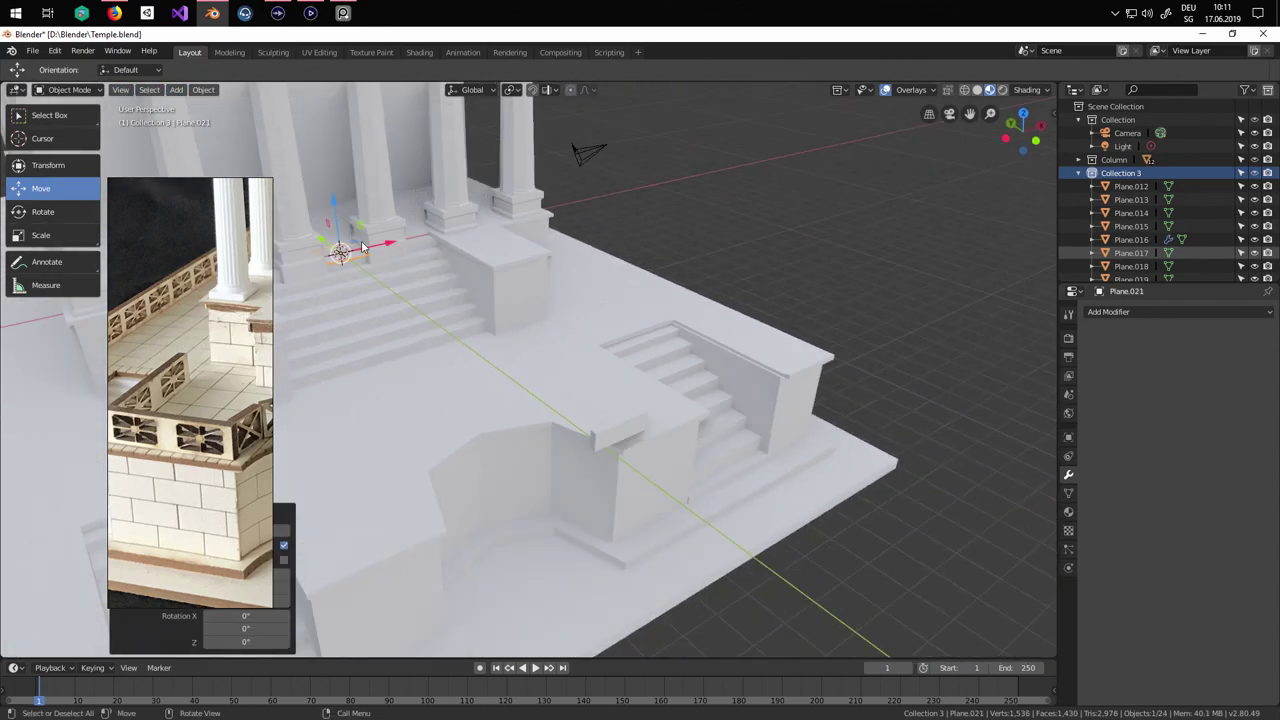
pyautogui.moveTo(332, 243); pyautogui.dragTo(575, 406)
pyautogui.hotkey('ctrl', 'z')
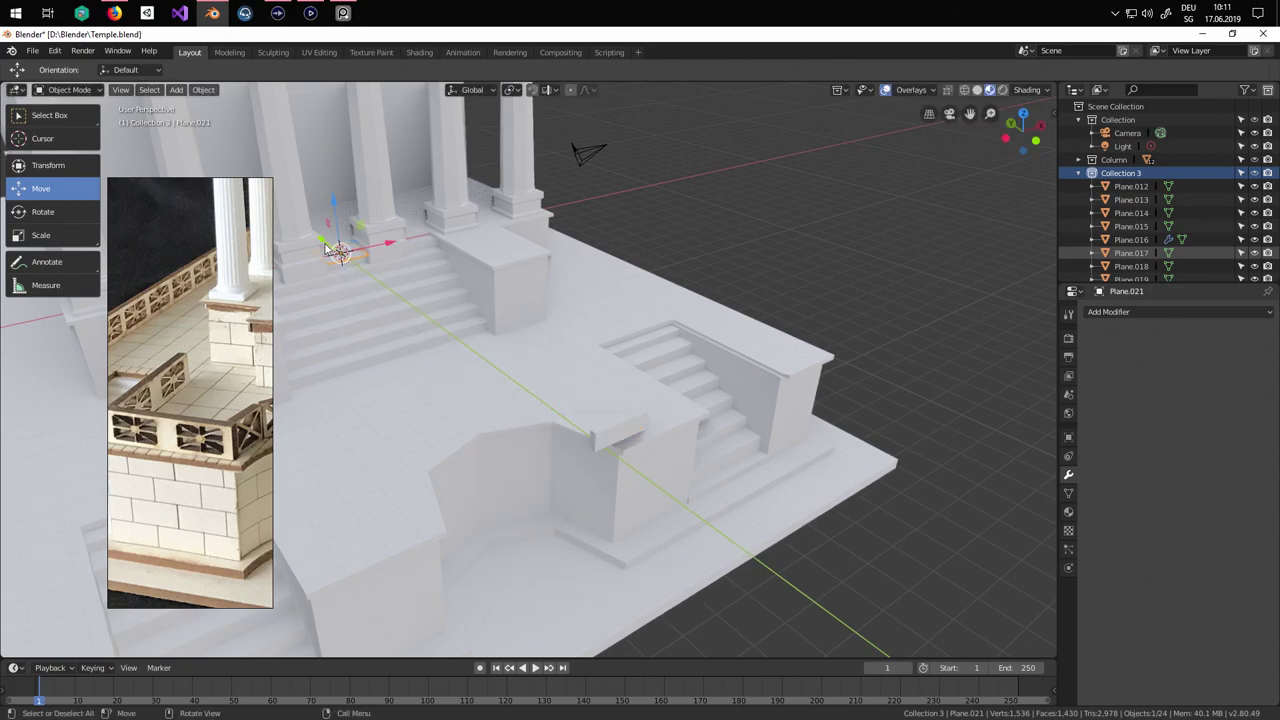
pyautogui.moveTo(325, 242); pyautogui.dragTo(503, 355)
pyautogui.click(579, 412)
pyautogui.scroll(3, 580, 415)
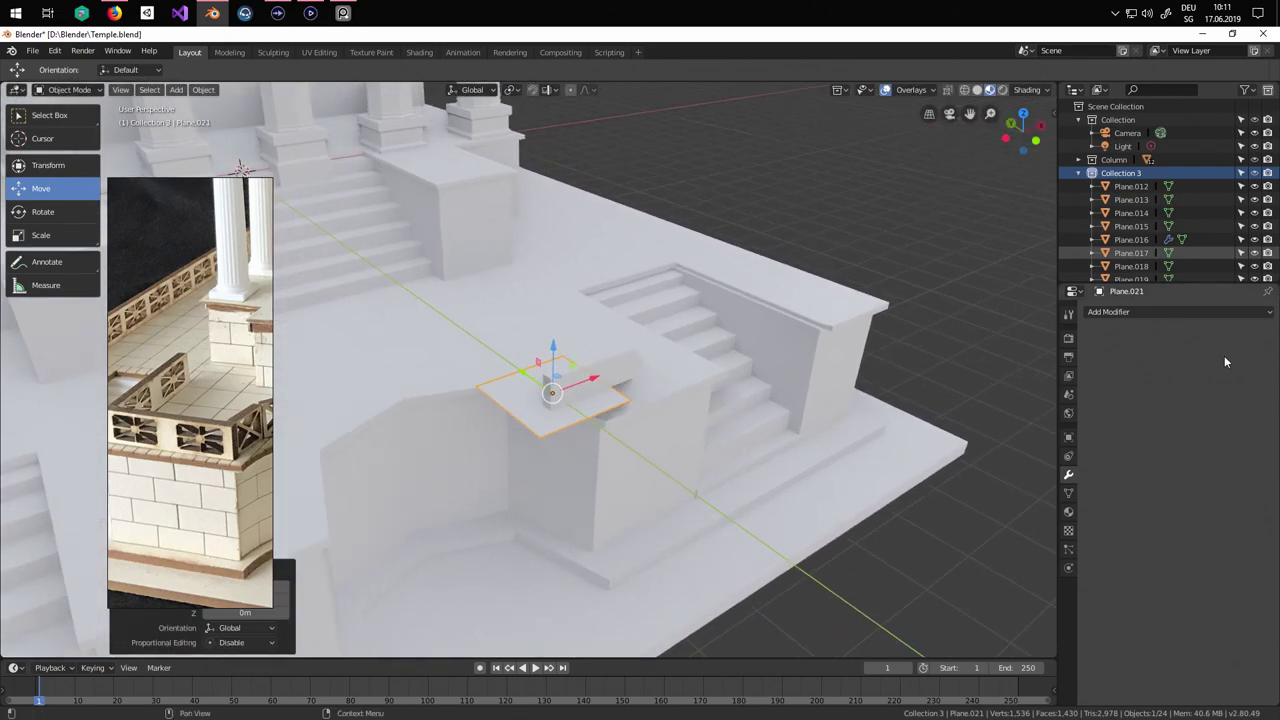
# Add a Catmull-Clark Subdivision Surface modifier with one view subdivision to the plane and apply it.
pyautogui.click(1167, 312)
pyautogui.click(1022, 533)
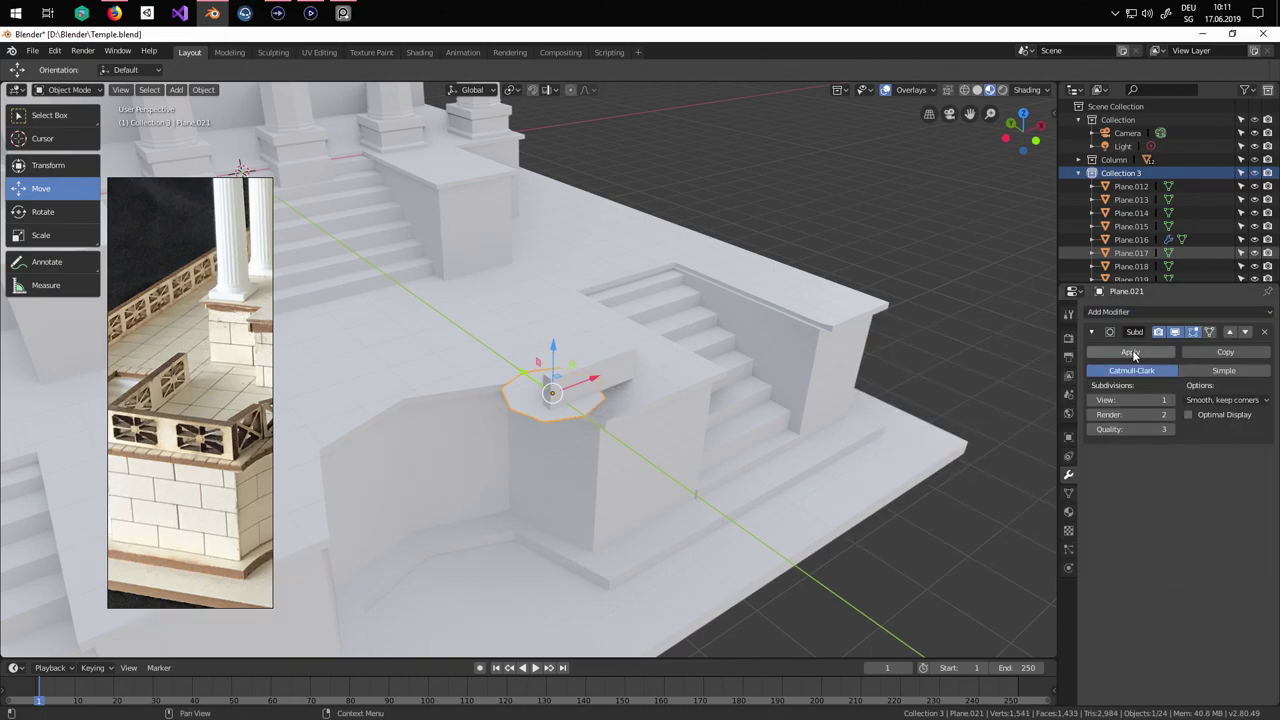
pyautogui.click(1133, 355)
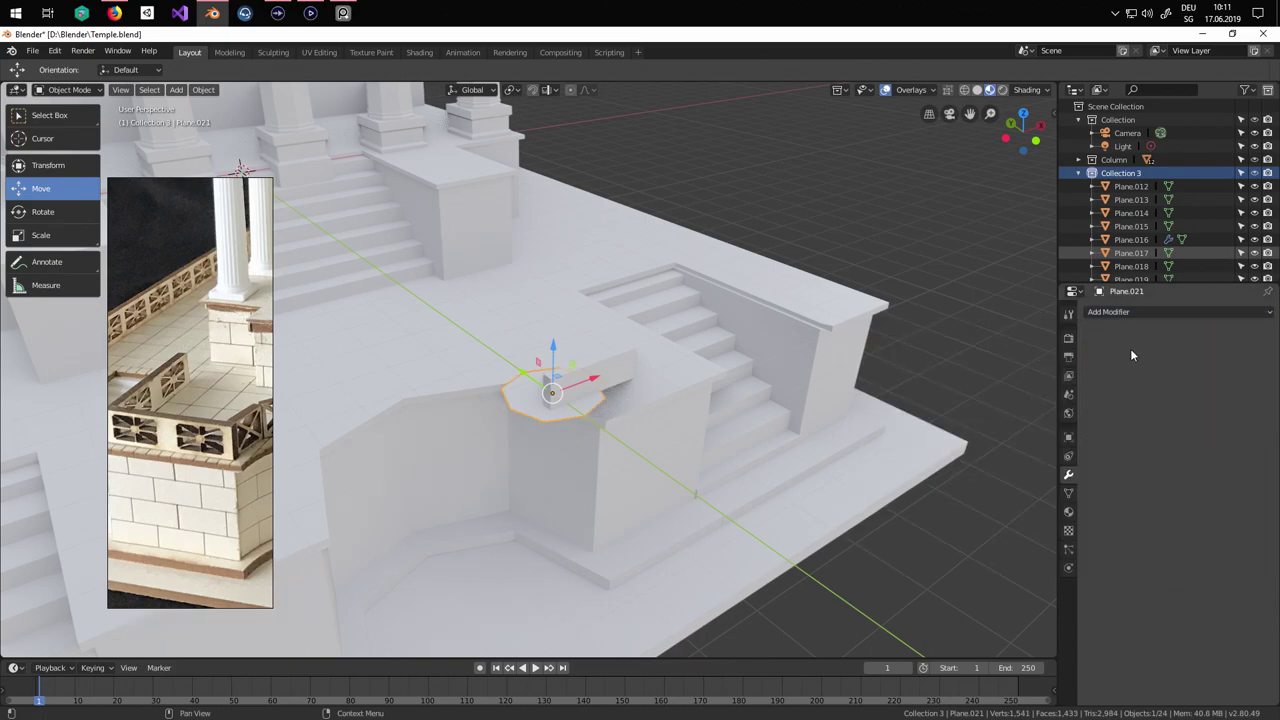
# Scale the octagonal plane down, place it at the balustrade panel's left end, and enter Edit Mode.
pyautogui.scroll(5, 706, 438)
pyautogui.scroll(-2, 706, 438)
pyautogui.moveTo(706, 450); pyautogui.dragTo(645, 480, button='middle')
pyautogui.press('s')
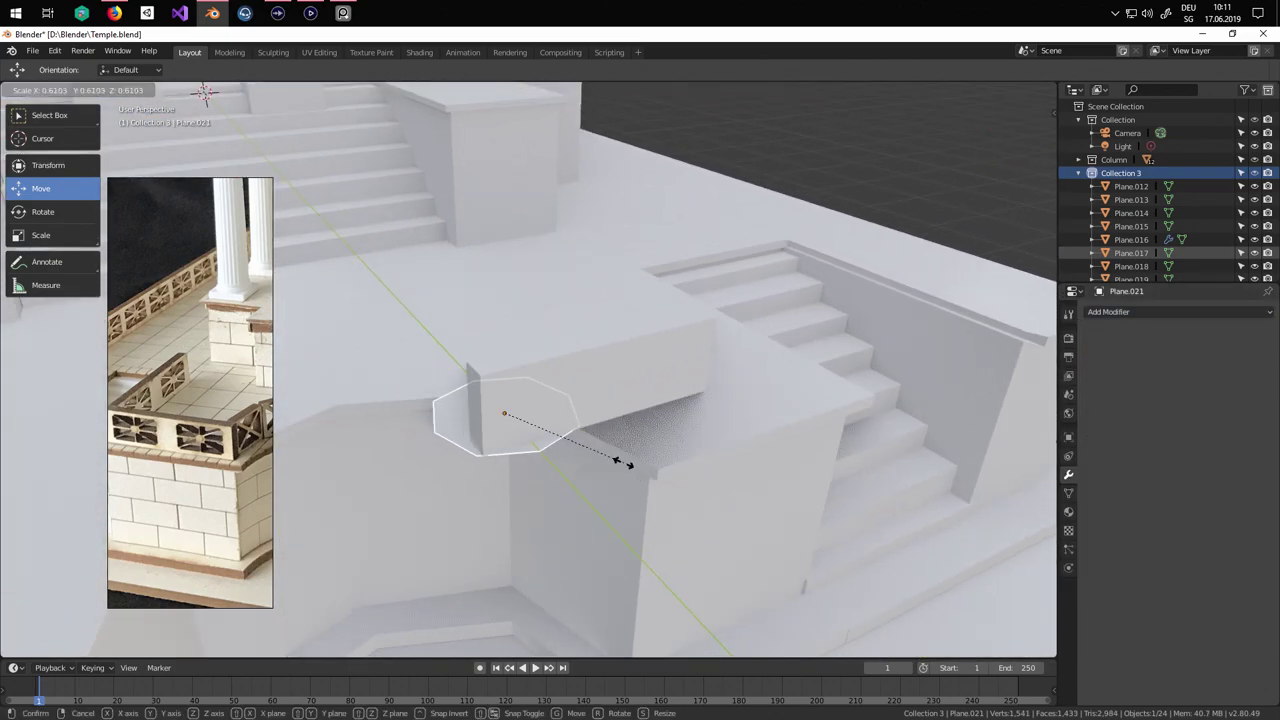
pyautogui.click(546, 424)
pyautogui.moveTo(532, 403); pyautogui.dragTo(450, 428)
pyautogui.moveTo(664, 478); pyautogui.dragTo(551, 408, button='middle')
pyautogui.press('Tab')
pyautogui.scroll(4, 520, 420)
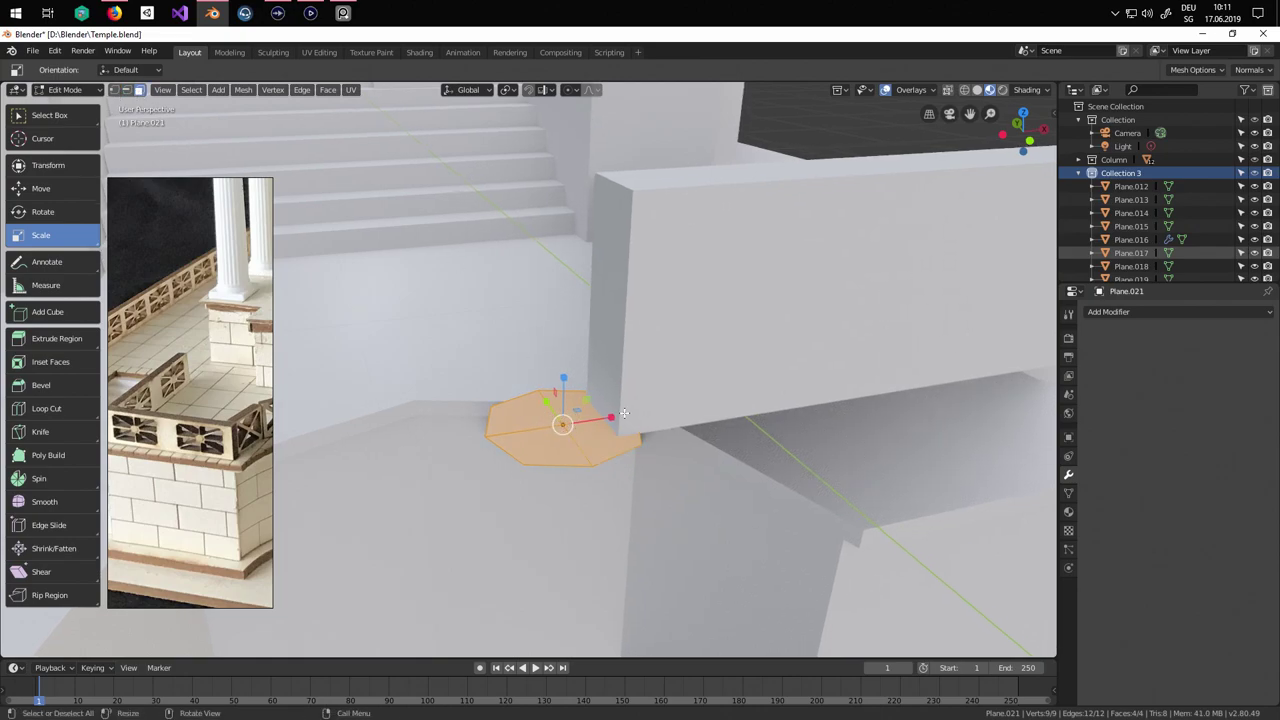
# Try removing the octagon's inner edges with Dissolve Edges and Only Edges & Faces, undoing each attempt.
pyautogui.click(780, 518)
pyautogui.hotkey('ctrl', 'z')
pyautogui.press('x')
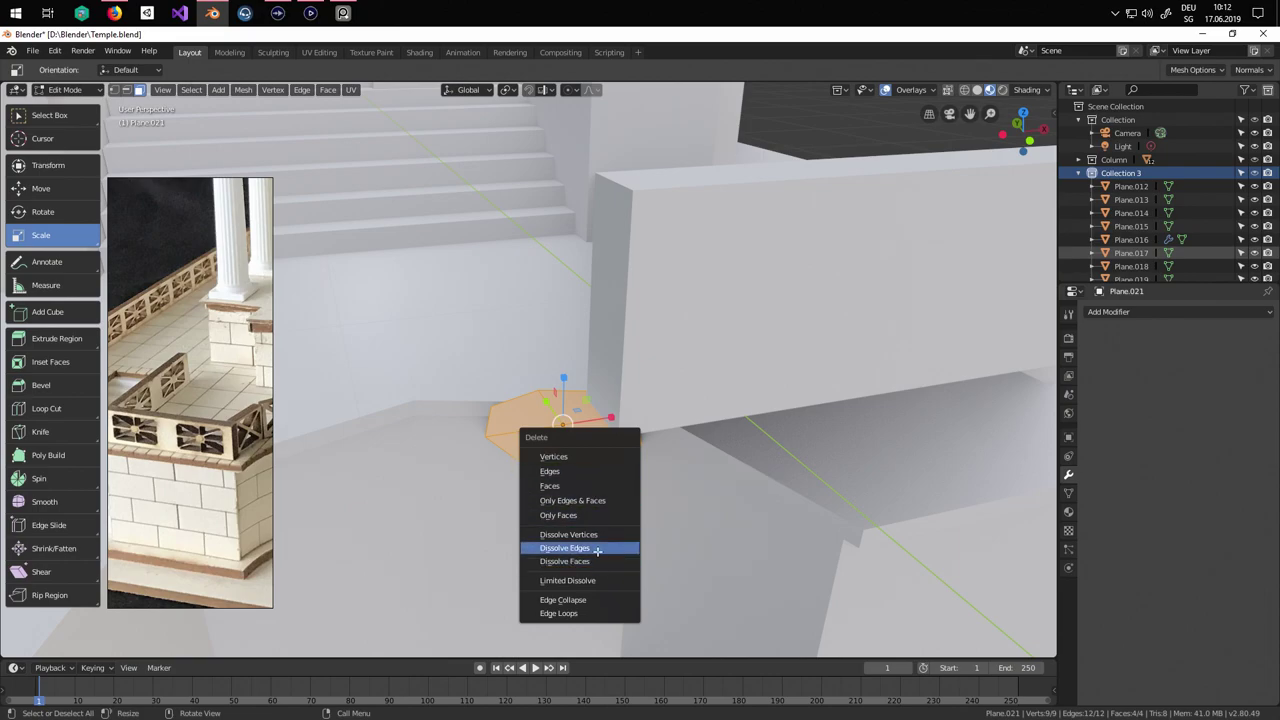
pyautogui.click(597, 551)
pyautogui.moveTo(625, 520); pyautogui.dragTo(612, 518, button='middle')
pyautogui.hotkey('ctrl', 'z')
pyautogui.press('x')
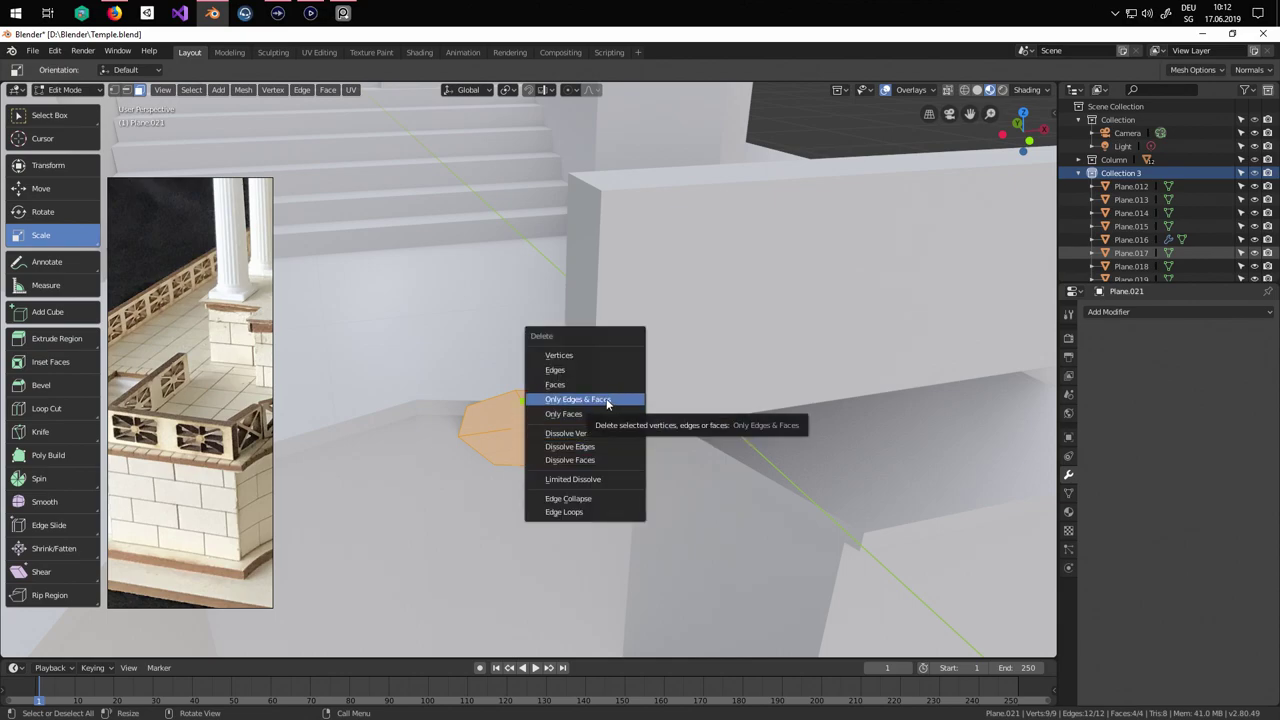
pyautogui.click(606, 400)
pyautogui.hotkey('ctrl', 'z')
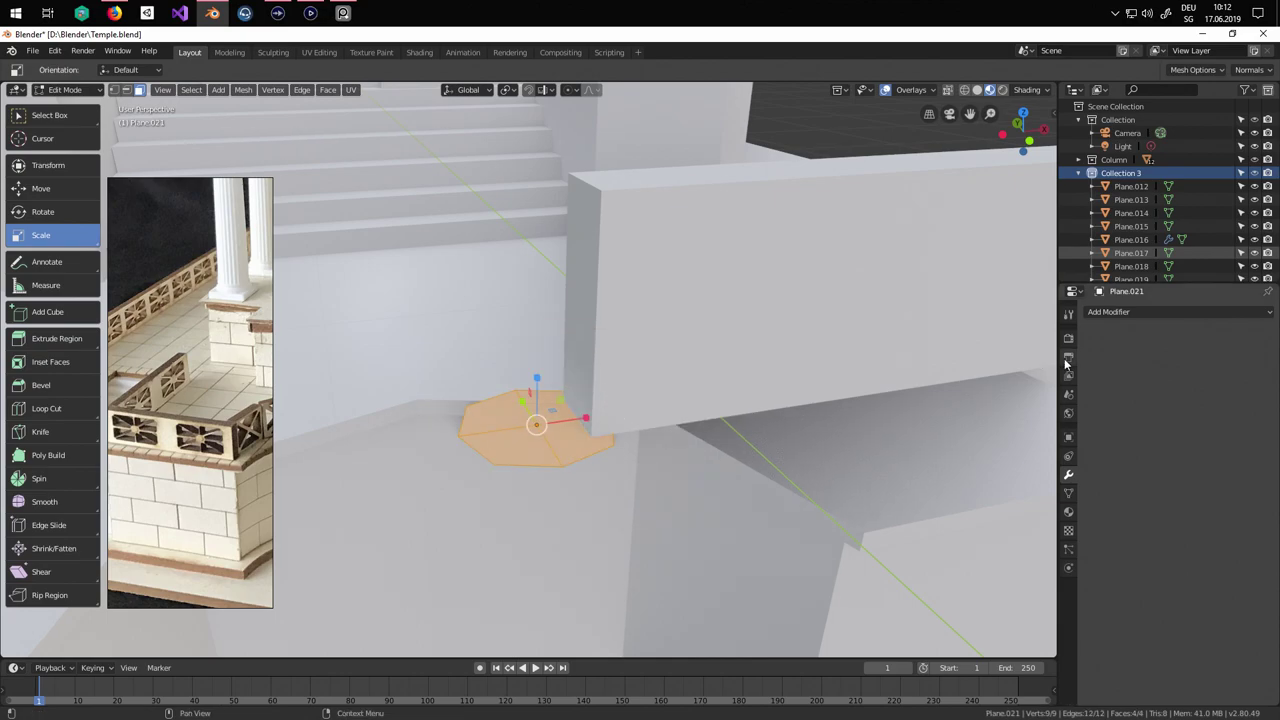
# Merge the octagon's four faces into a single face with Dissolve Faces.
pyautogui.moveTo(697, 429); pyautogui.dragTo(669, 442, button='middle')
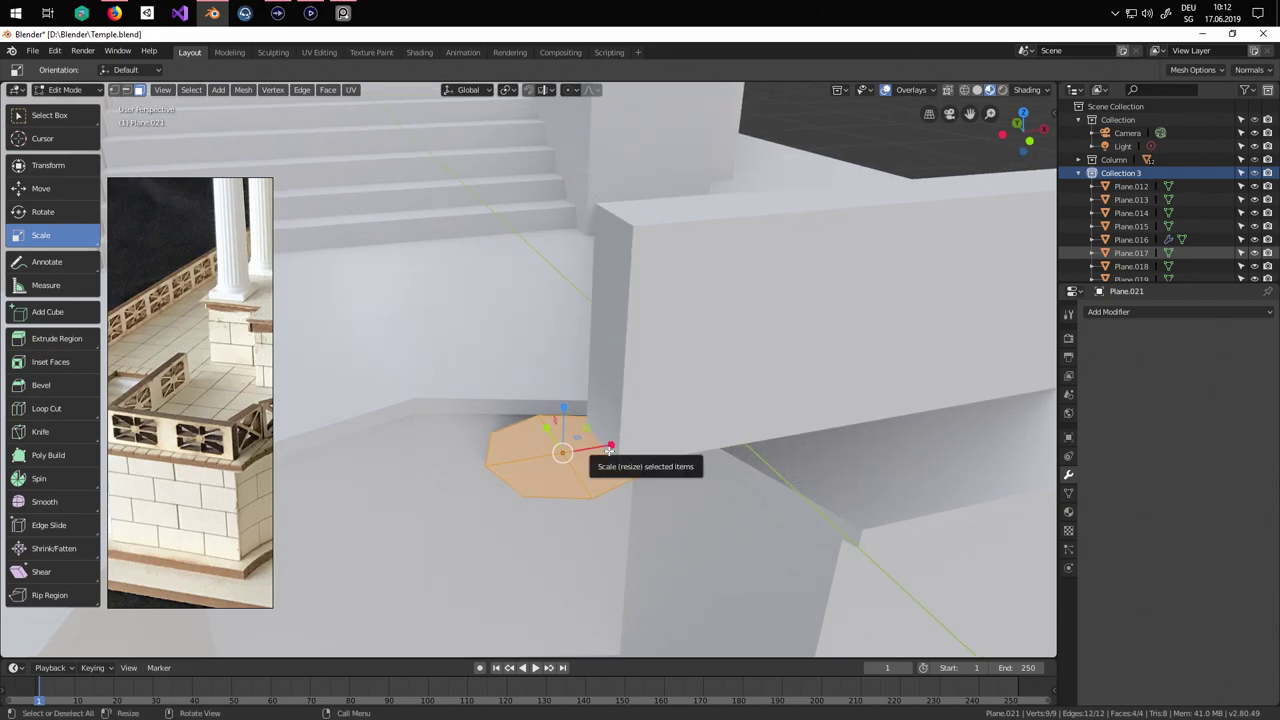
pyautogui.press('x')
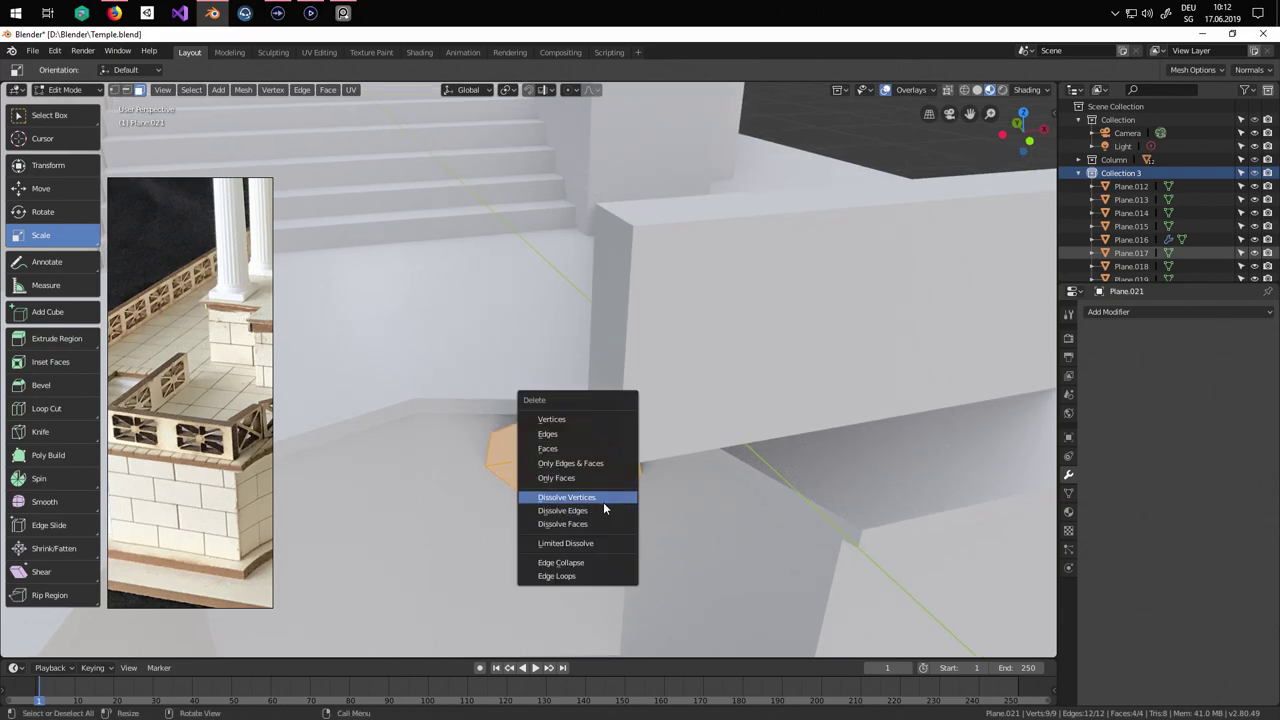
pyautogui.click(606, 523)
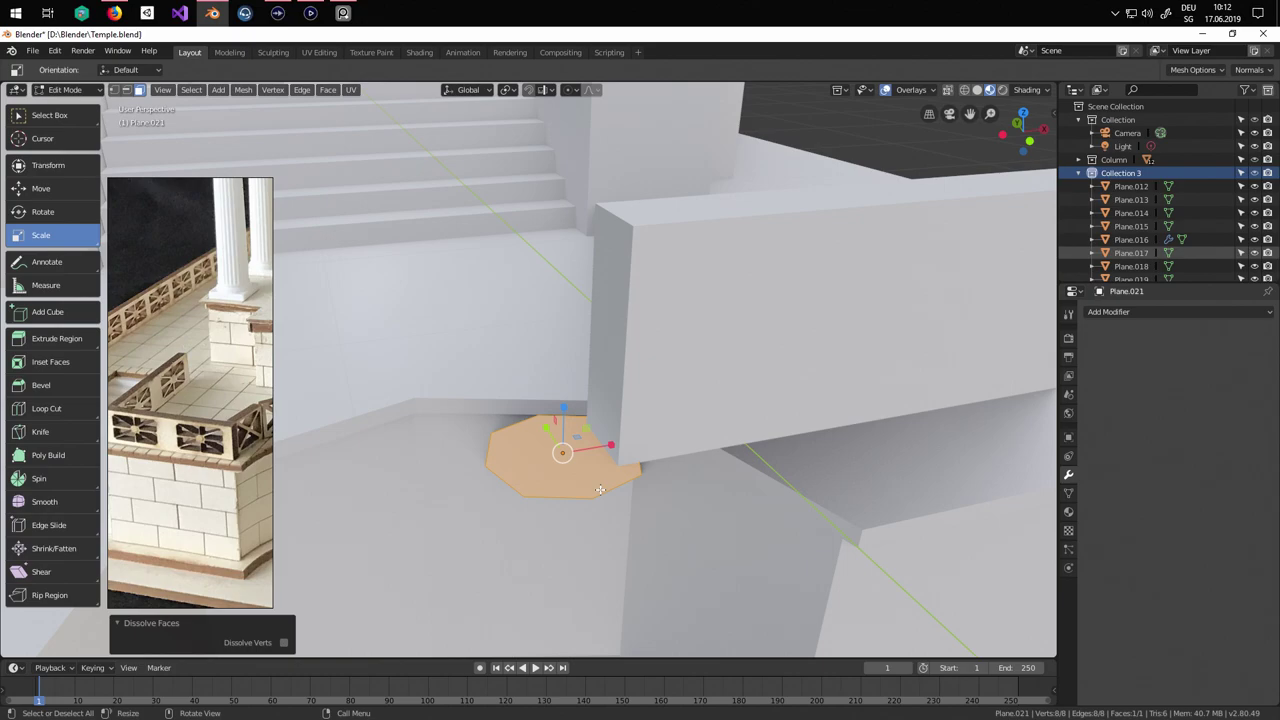
# In front view, extrude the octagonal face upward about 0.046 m to form the post's base.
pyautogui.moveTo(600, 489); pyautogui.dragTo(667, 429, button='middle')
pyautogui.press('KP_0')
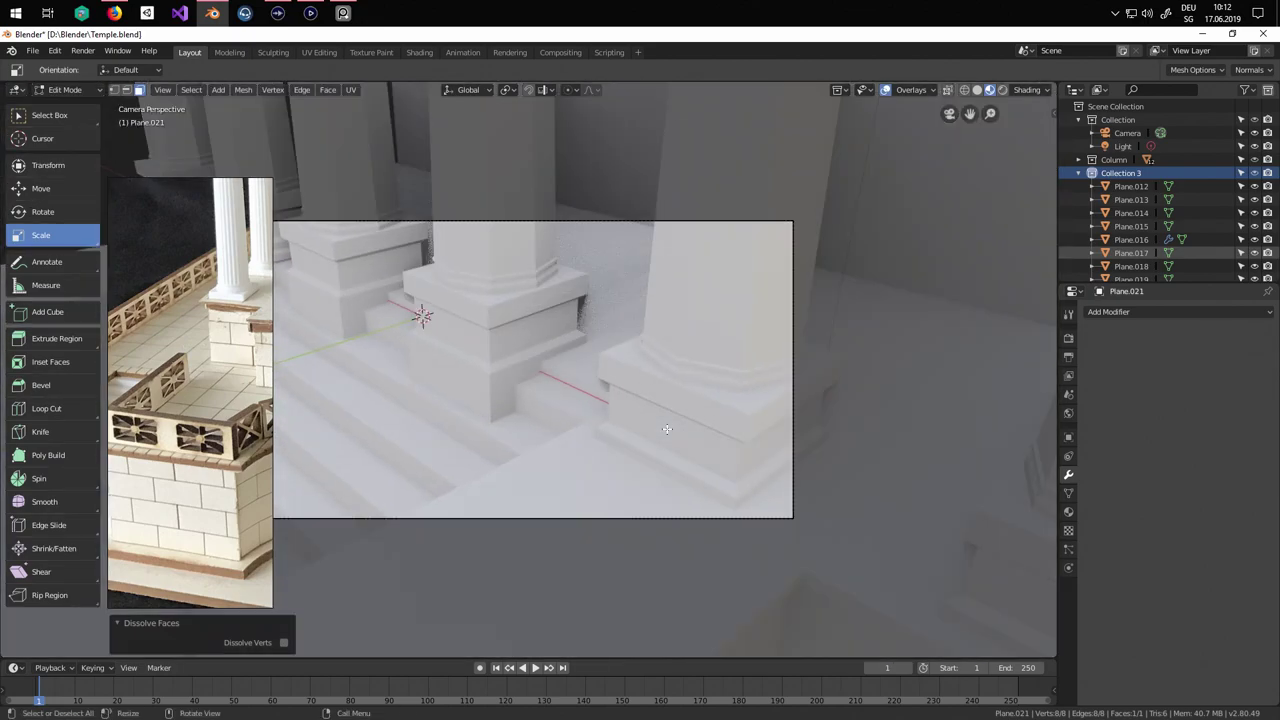
pyautogui.press('KP_1')
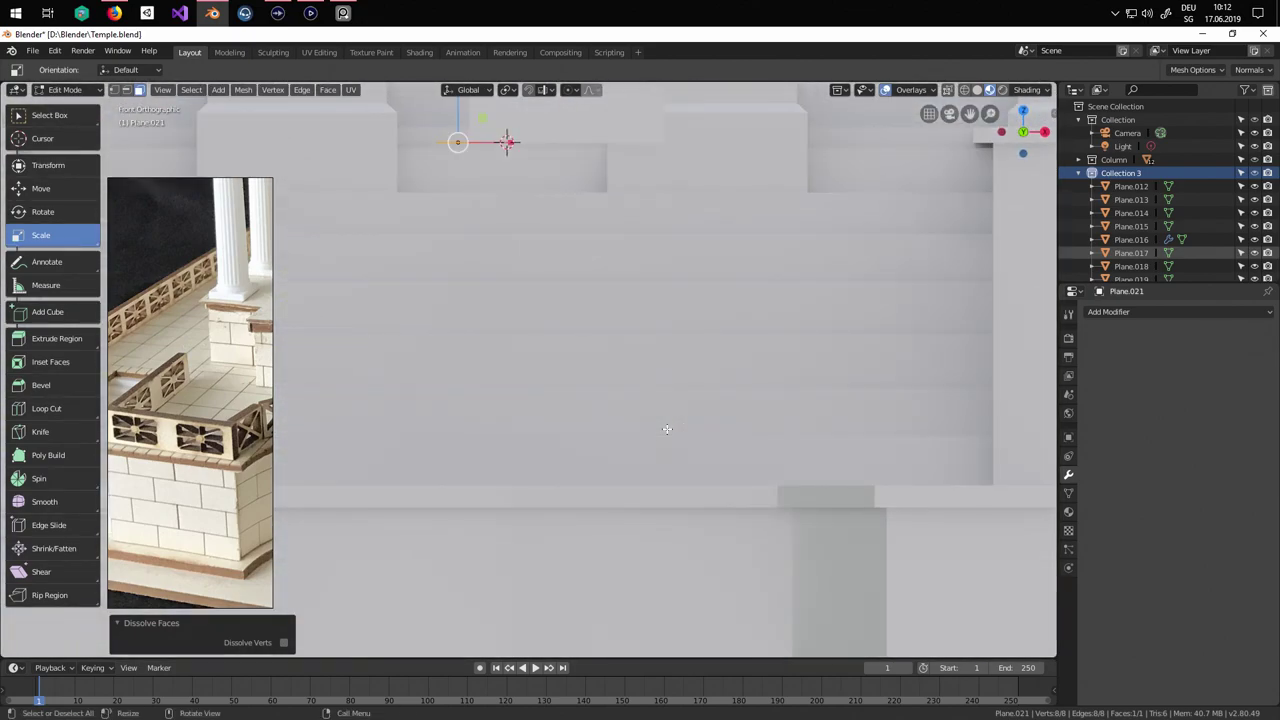
pyautogui.scroll(3, 667, 429)
pyautogui.keyDown('shift'); pyautogui.moveTo(560, 266); pyautogui.dragTo(723, 571, button='middle'); pyautogui.keyUp('shift')
pyautogui.scroll(4, 723, 571)
pyautogui.keyDown('shift'); pyautogui.moveTo(653, 325); pyautogui.dragTo(566, 574, button='middle'); pyautogui.keyUp('shift')
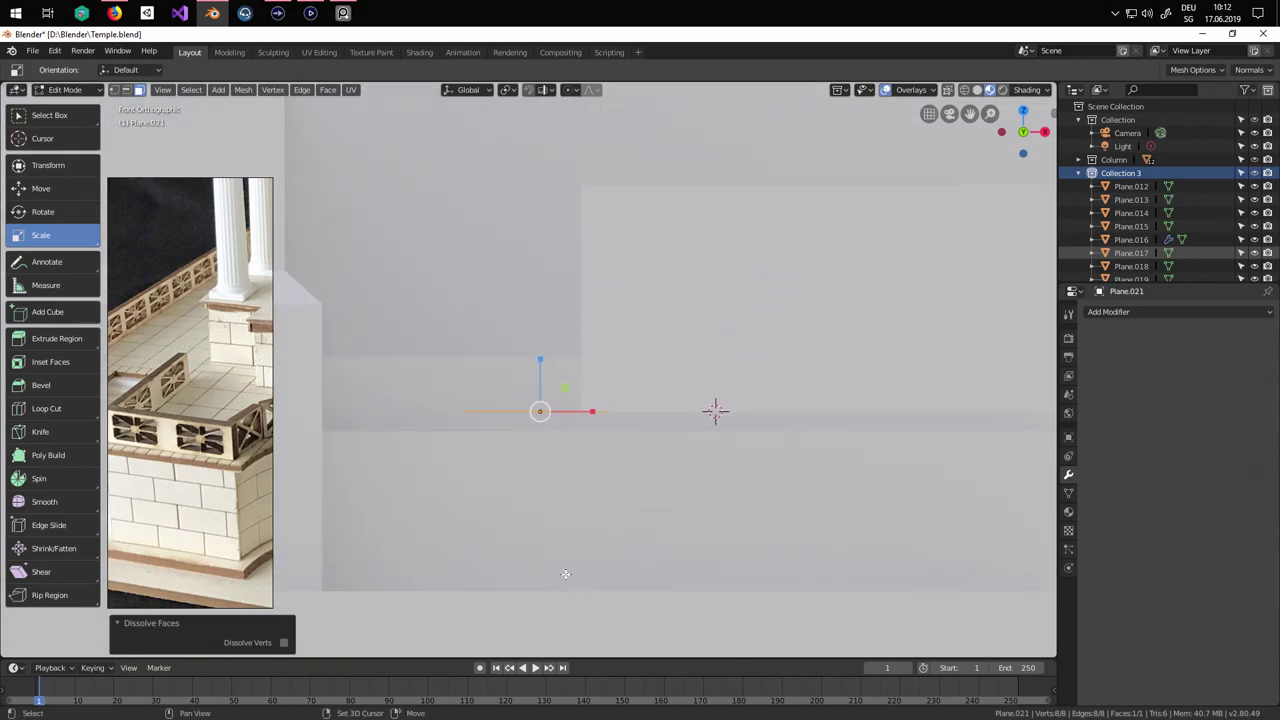
pyautogui.press('e')
pyautogui.click(663, 486)
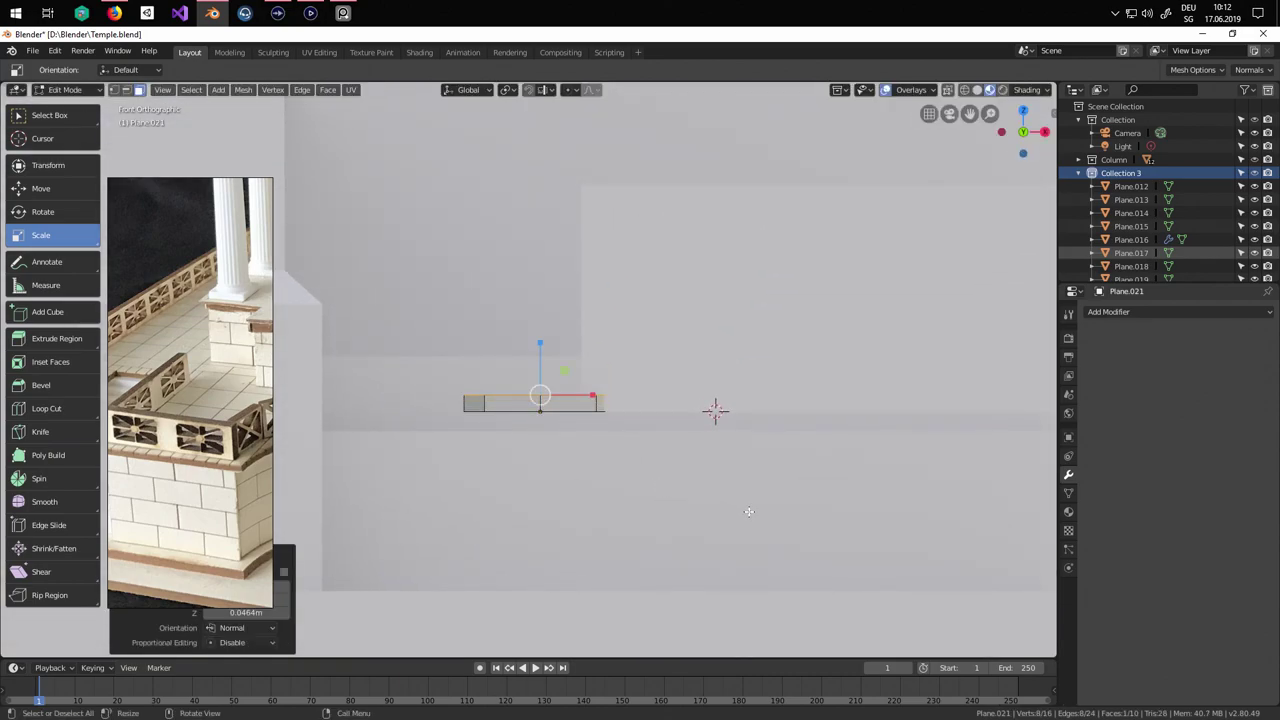
# Extrude two short tiers of about 0.026 m and 0.019 m from the post's base, tapering each inward, and raise the top face slightly.
pyautogui.press('e')
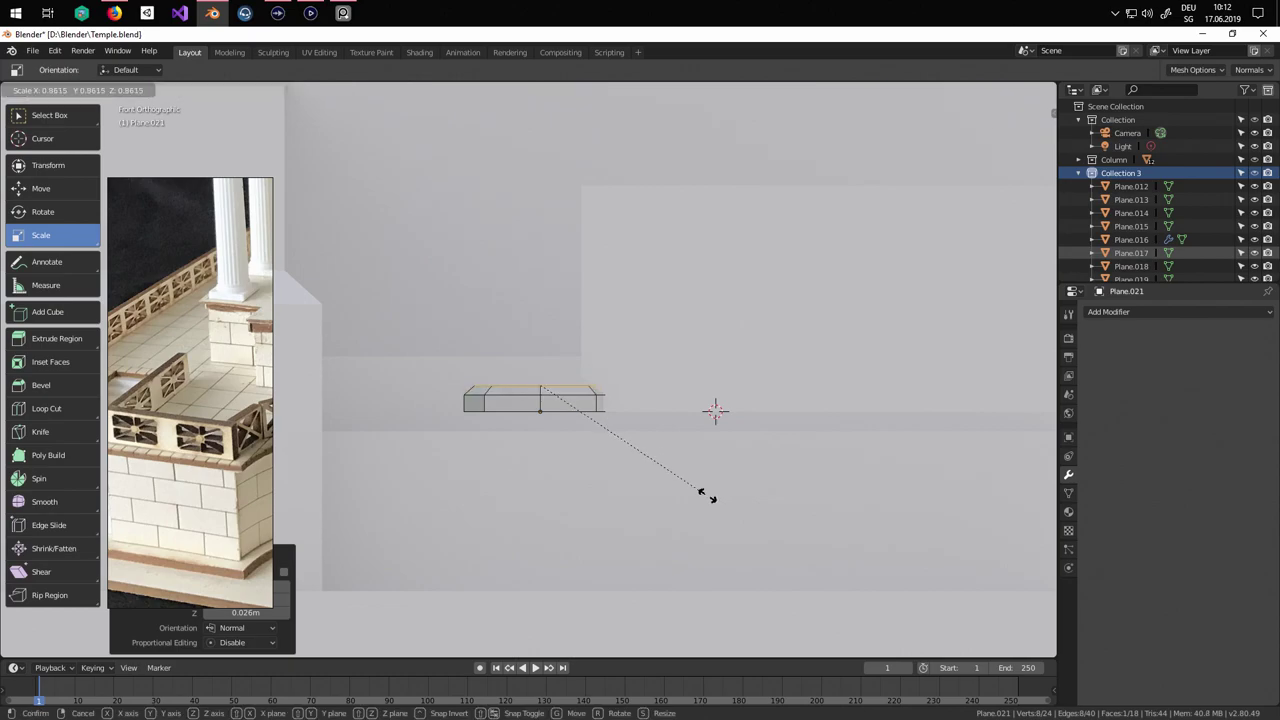
pyautogui.click(714, 502)
pyautogui.press('e')
pyautogui.click(706, 480)
pyautogui.press('s')
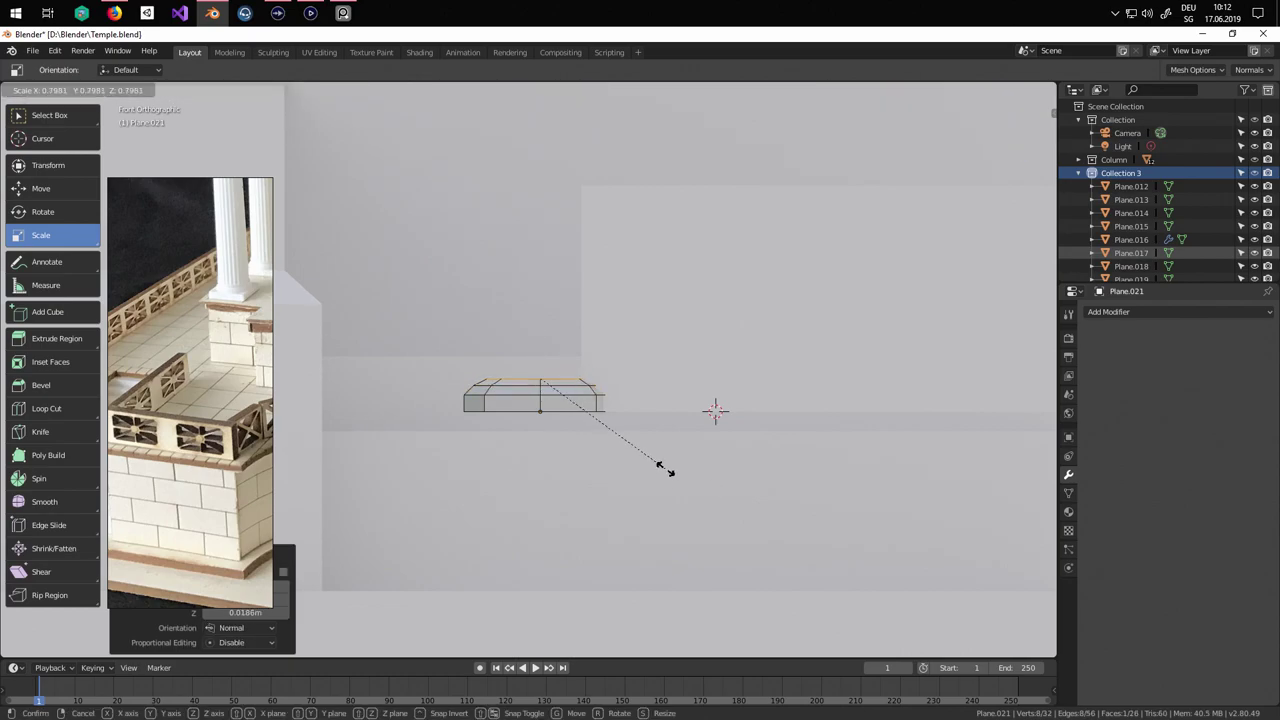
pyautogui.click(668, 470)
pyautogui.click(40, 188)
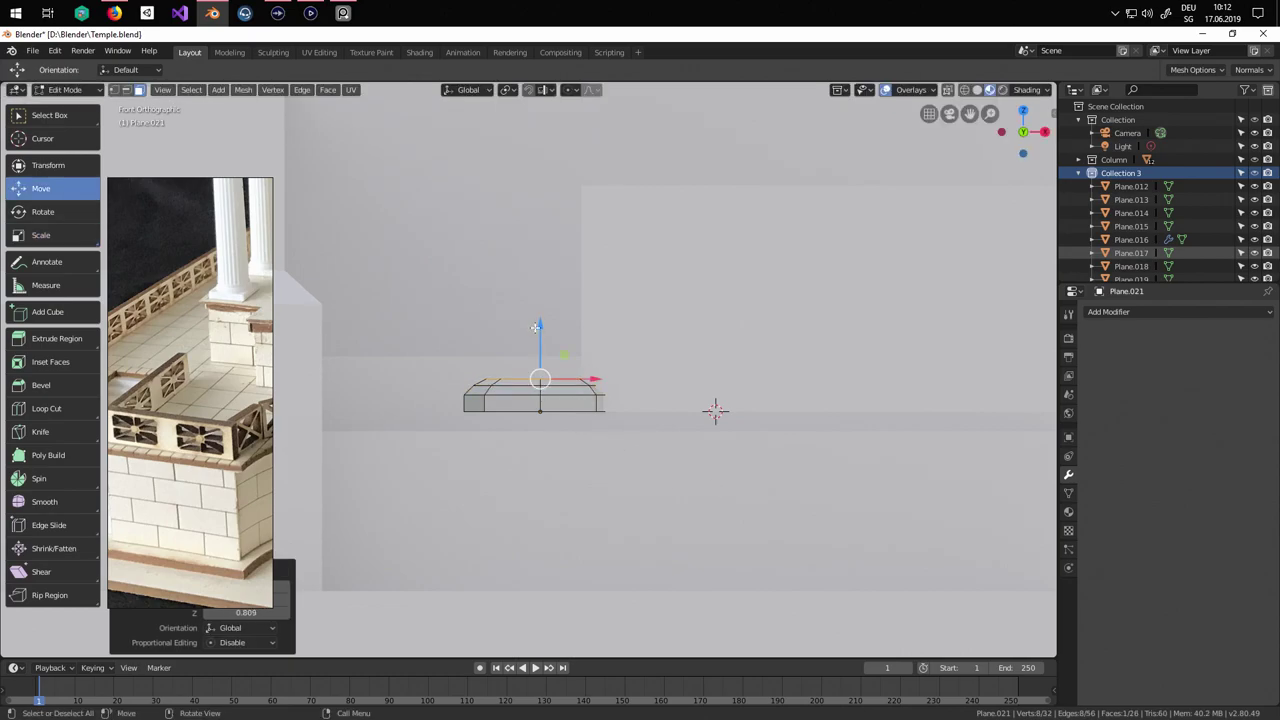
pyautogui.moveTo(540, 328); pyautogui.dragTo(540, 313)
# Extrude the base's upper moulding ring, scaling its faces out by 1.157 and back in by 0.839.
pyautogui.press('e')
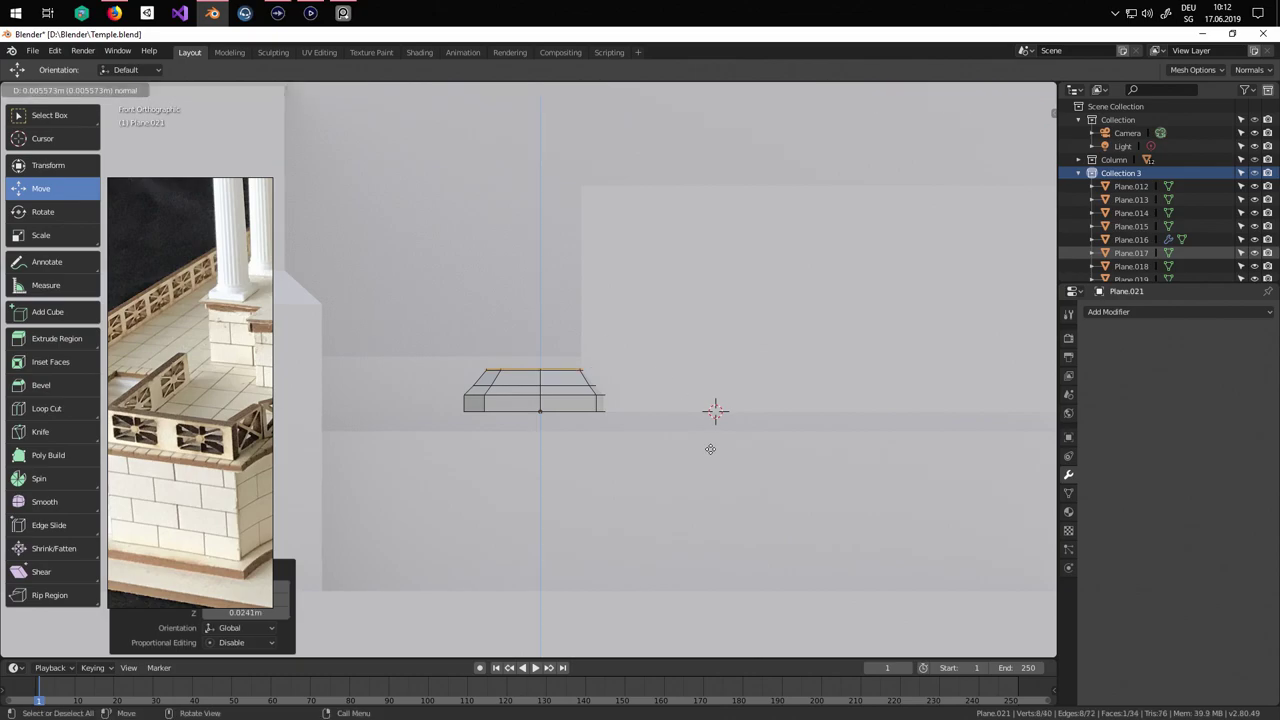
pyautogui.click(711, 444)
pyautogui.press('s')
pyautogui.click(733, 448)
pyautogui.press('e')
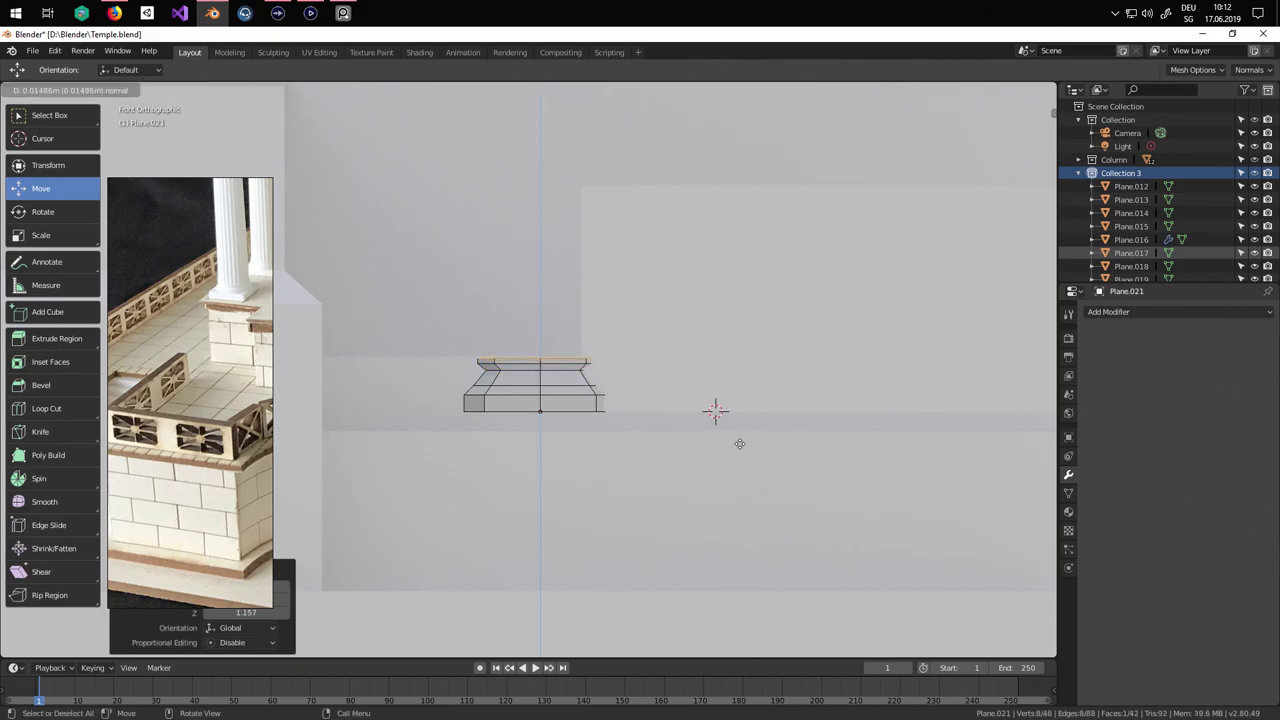
pyautogui.click(740, 440)
pyautogui.press('s')
pyautogui.click(727, 428)
# Extrude the octagonal top face upward to form the post's shaft, reaching about the balustrade panel's height.
pyautogui.press('e')
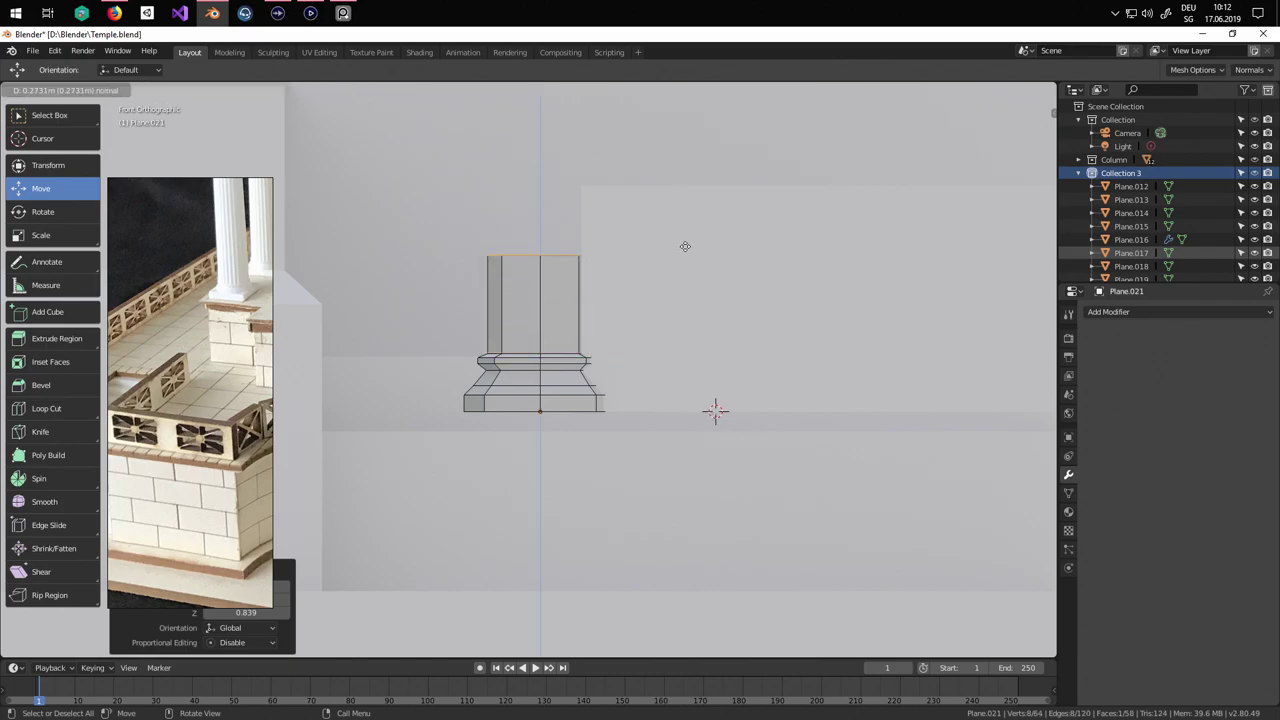
pyautogui.click(679, 260)
pyautogui.click(678, 246)
# Form the post's capital with short outward-flared extrusions and a rim about 0.024 m high, and return to Object Mode.
pyautogui.press('e')
pyautogui.click(677, 242)
pyautogui.press('s')
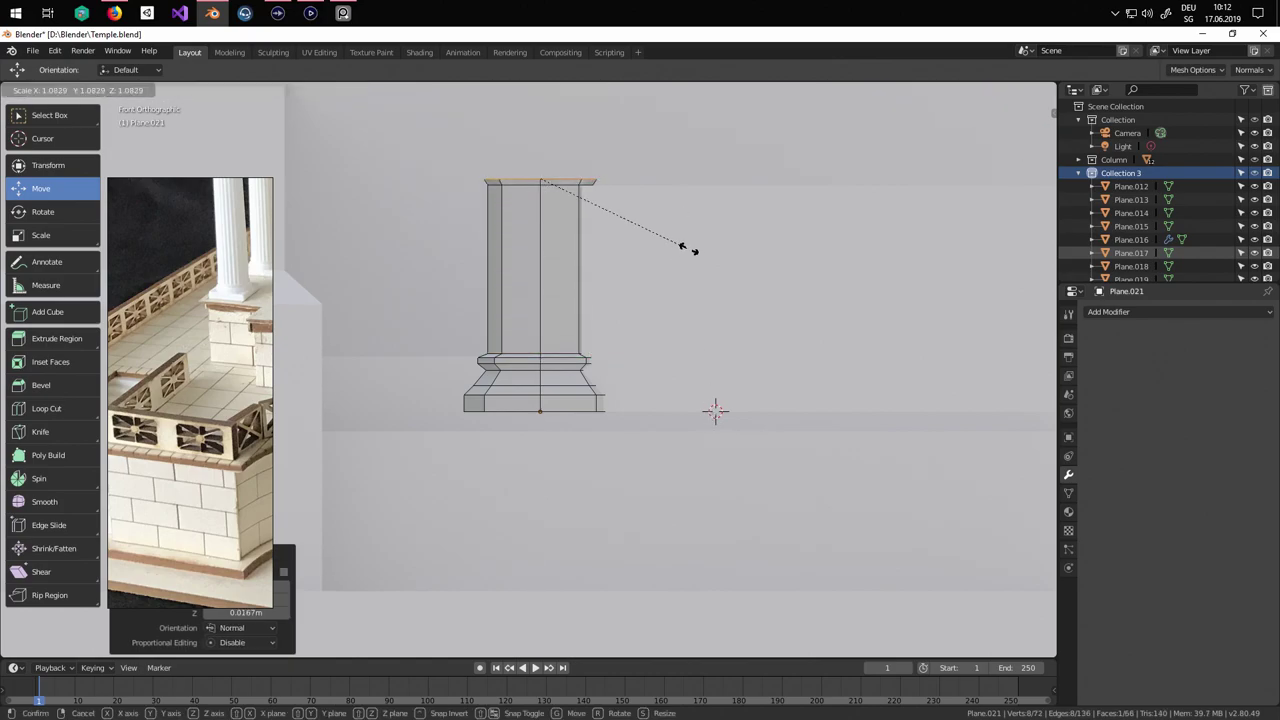
pyautogui.click(693, 248)
pyautogui.press('e')
pyautogui.click(693, 245)
pyautogui.press('s')
pyautogui.click(710, 248)
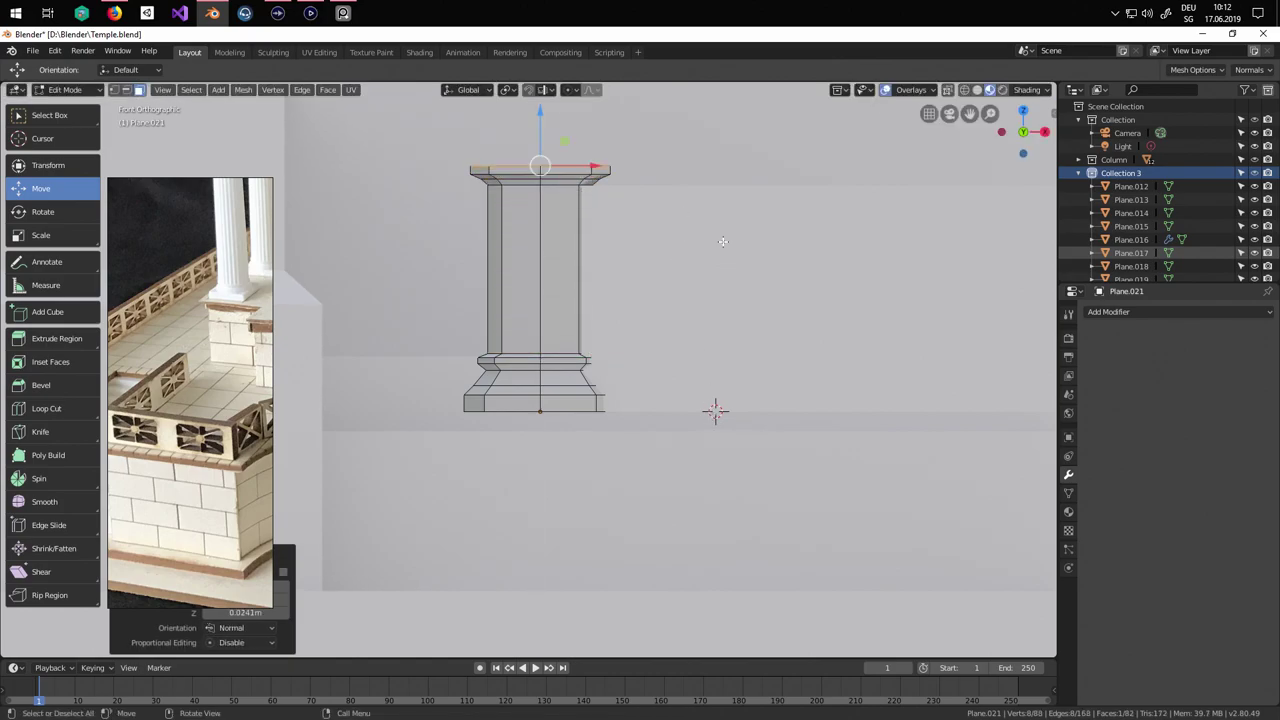
pyautogui.press('Tab')
# Scale the balustrade panel thinner in depth and shorter than the post, and move it down about 0.06 m.
pyautogui.scroll(-3, 671, 331)
pyautogui.moveTo(671, 331); pyautogui.dragTo(695, 382, button='middle')
pyautogui.scroll(-4, 695, 382)
pyautogui.scroll(5, 662, 438)
pyautogui.moveTo(672, 455)
pyautogui.mouseDown(button='middle')
pyautogui.moveTo(740, 540)
pyautogui.moveTo(720, 500)
pyautogui.moveTo(557, 489)
pyautogui.moveTo(680, 429)
pyautogui.moveTo(670, 432)
pyautogui.mouseUp(button='middle')
pyautogui.click(636, 486)
pyautogui.click(40, 235)
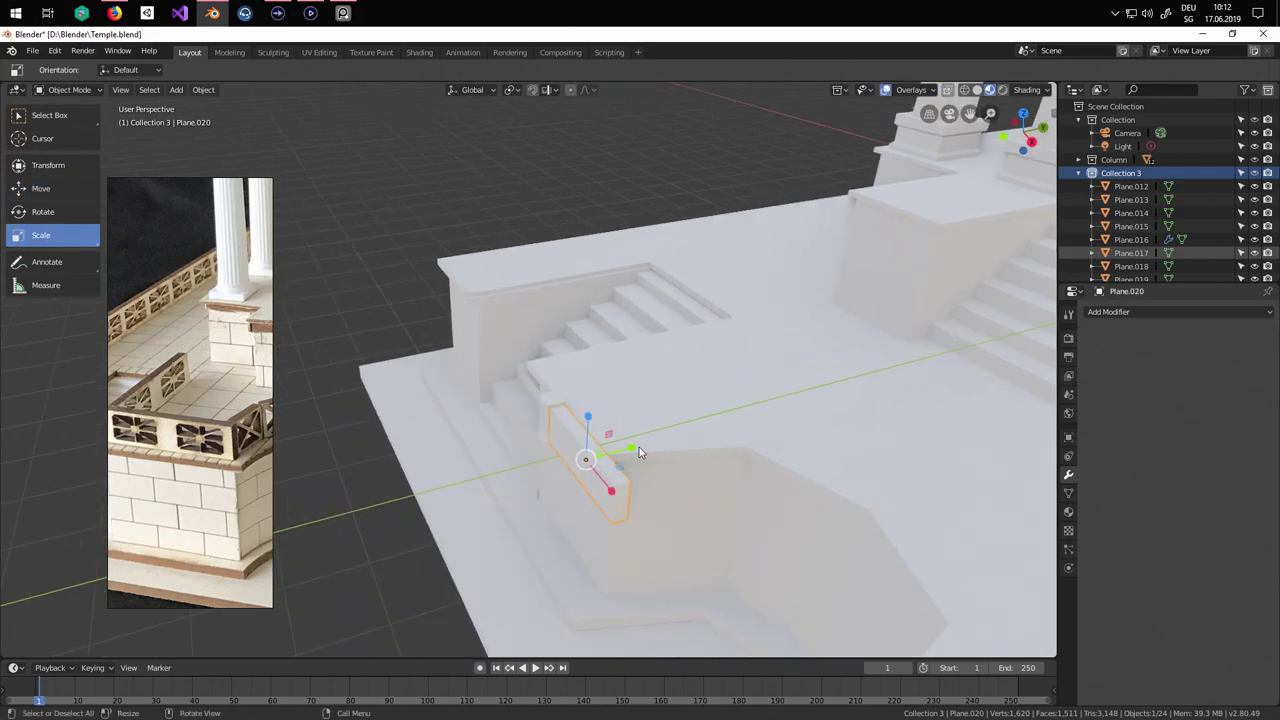
pyautogui.moveTo(639, 447); pyautogui.dragTo(622, 448)
pyautogui.moveTo(696, 467); pyautogui.dragTo(906, 454, button='middle')
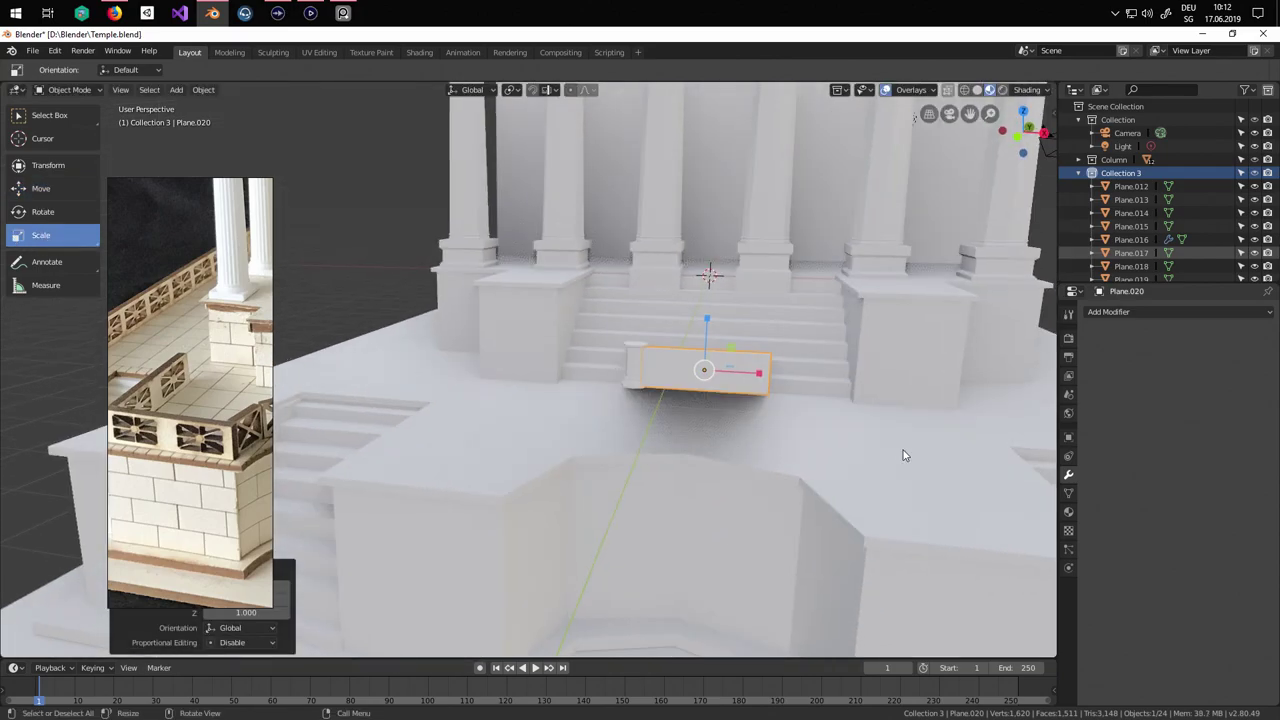
pyautogui.scroll(4, 702, 388)
pyautogui.moveTo(653, 306)
pyautogui.mouseDown()
pyautogui.moveTo(656, 318)
pyautogui.moveTo(649, 310)
pyautogui.mouseUp()
pyautogui.click(55, 192)
pyautogui.scroll(2, 682, 353)
pyautogui.moveTo(683, 354); pyautogui.dragTo(661, 346, button='middle')
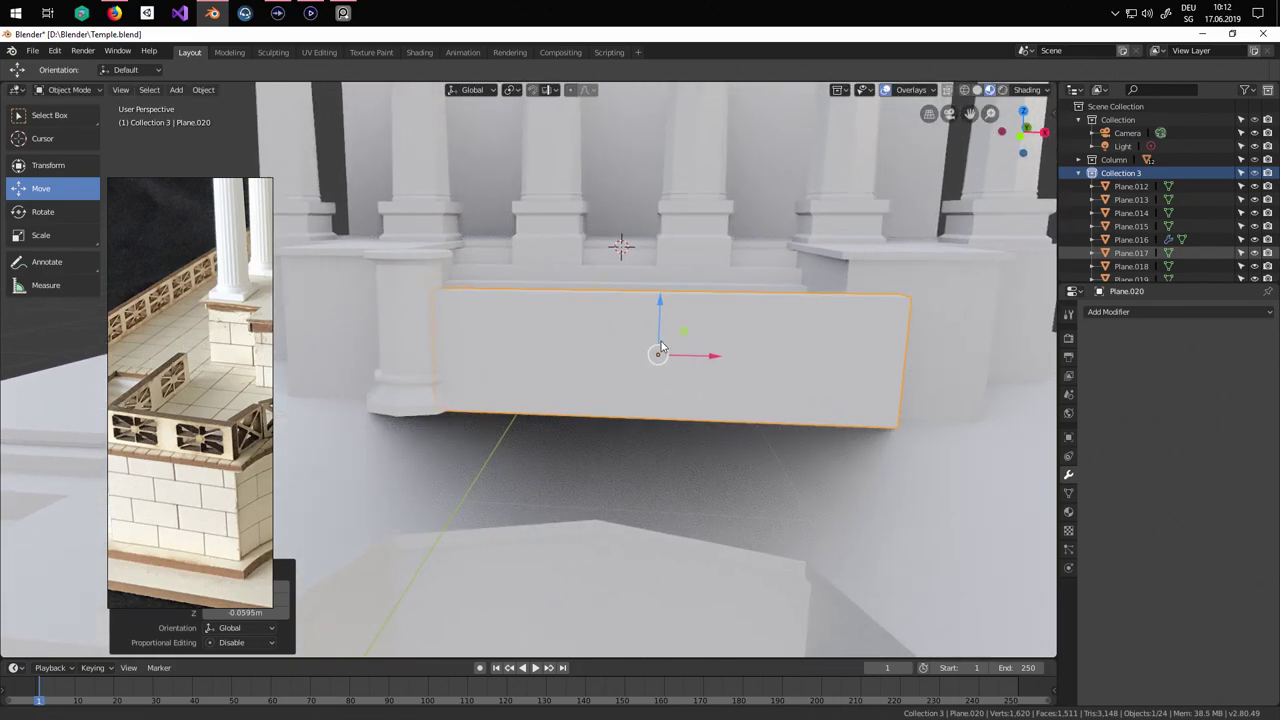
# Slim the octagonal post by scaling it down along X and Y.
pyautogui.click(404, 332)
pyautogui.click(68, 234)
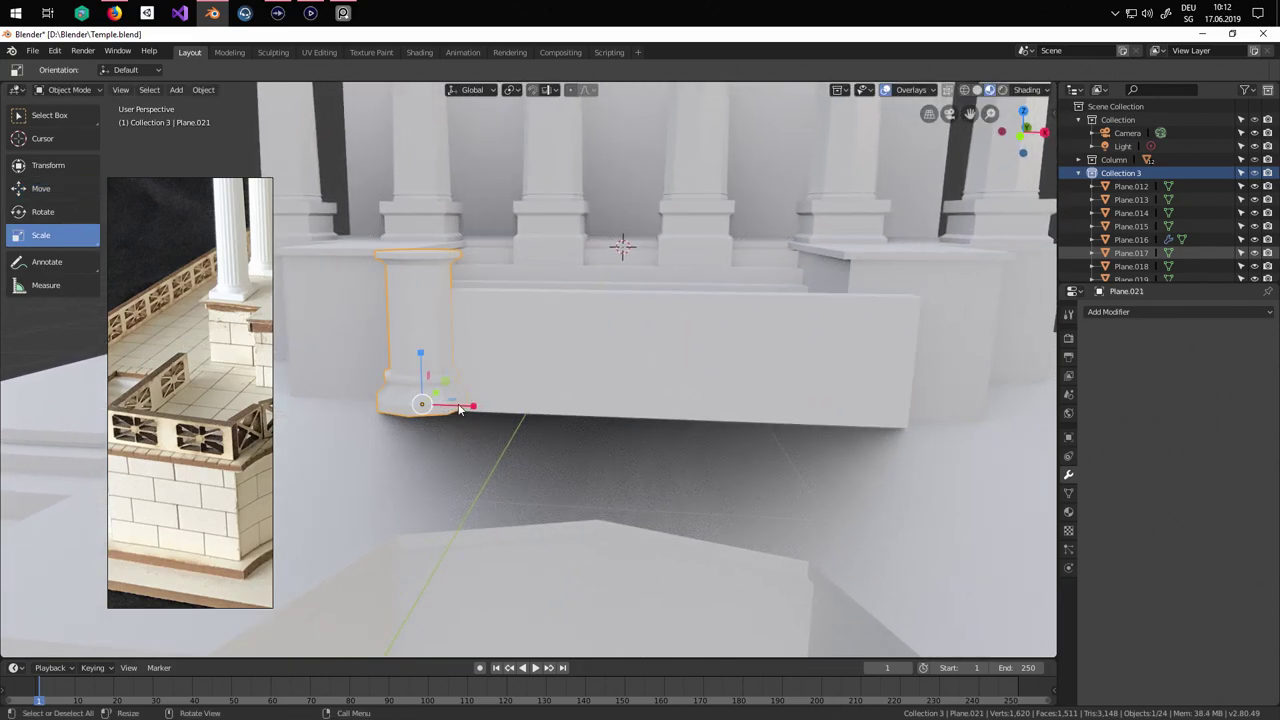
pyautogui.moveTo(470, 408); pyautogui.dragTo(446, 402)
pyautogui.moveTo(446, 402); pyautogui.dragTo(395, 368, button='middle')
pyautogui.moveTo(395, 366); pyautogui.dragTo(366, 371)
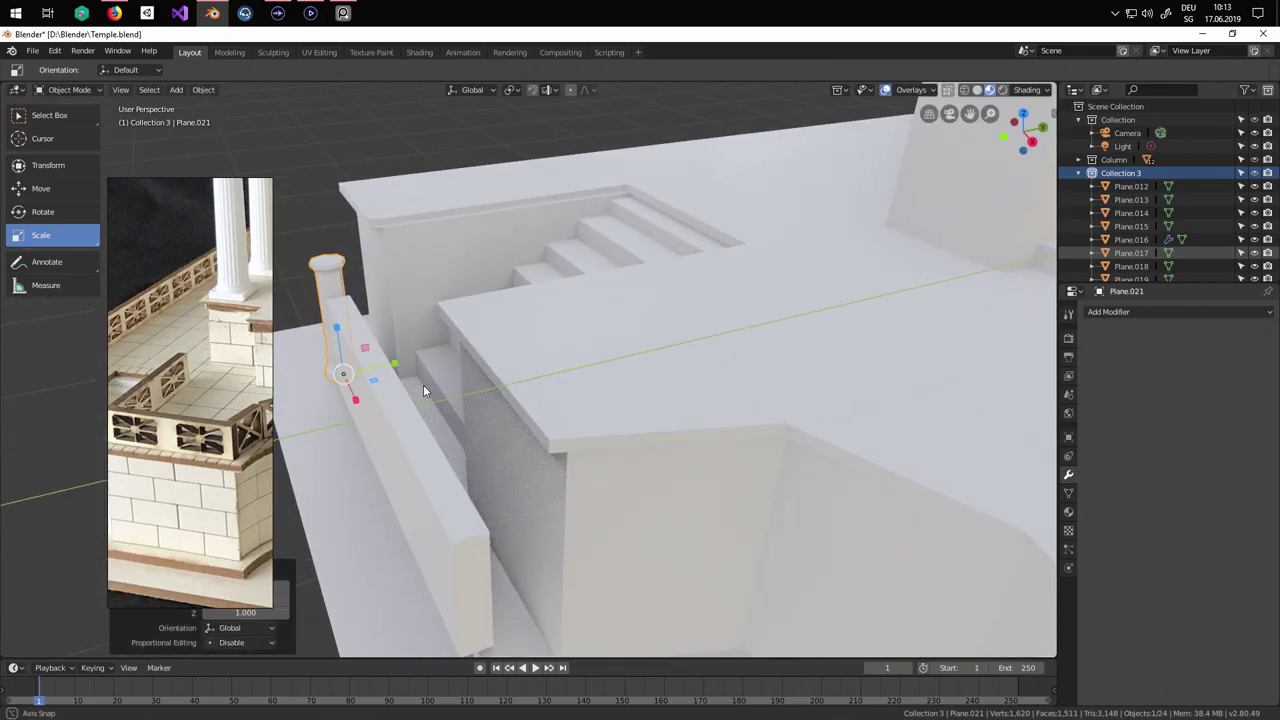
pyautogui.moveTo(424, 387); pyautogui.dragTo(504, 366, button='middle')
# Shift the balustrade panel along X to meet the slimmed post, and thin its depth to fit within the post.
pyautogui.click(57, 190)
pyautogui.click(595, 358)
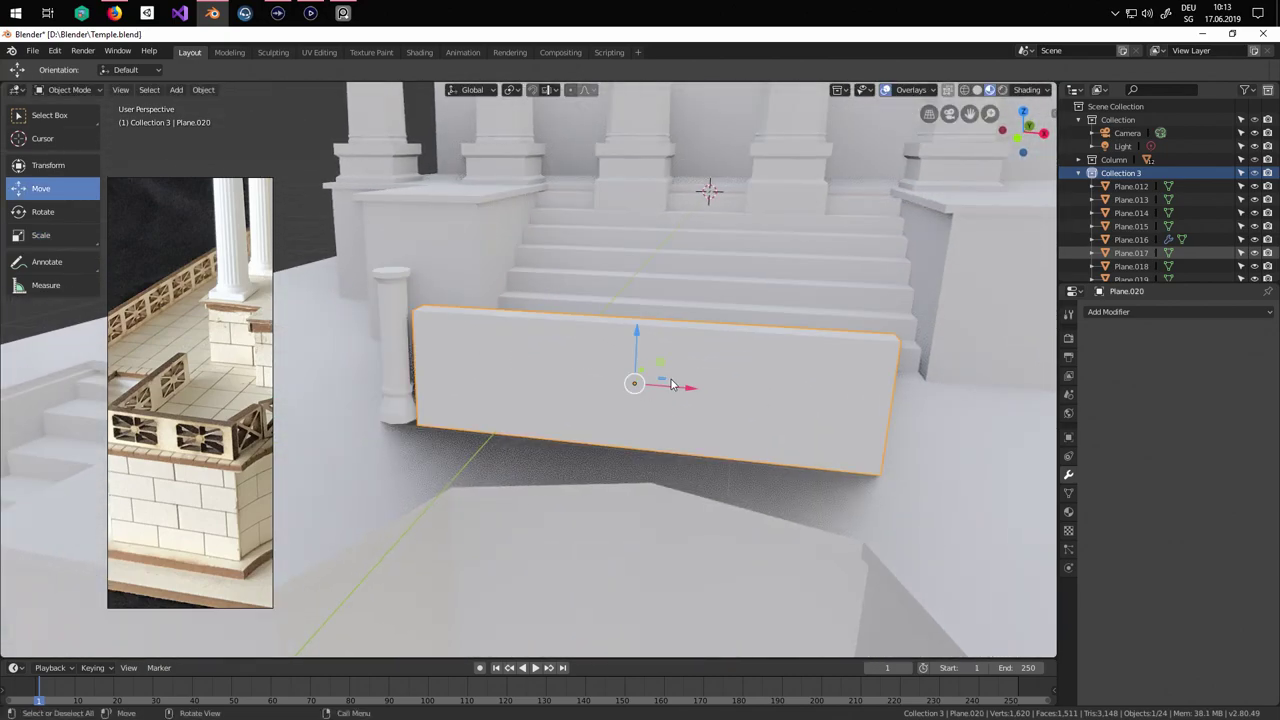
pyautogui.moveTo(687, 386); pyautogui.dragTo(657, 378)
pyautogui.moveTo(709, 380); pyautogui.dragTo(420, 335, button='middle')
pyautogui.click(72, 237)
pyautogui.moveTo(511, 401); pyautogui.dragTo(518, 386)
pyautogui.moveTo(518, 386); pyautogui.dragTo(177, 178, button='middle')
pyautogui.click(55, 194)
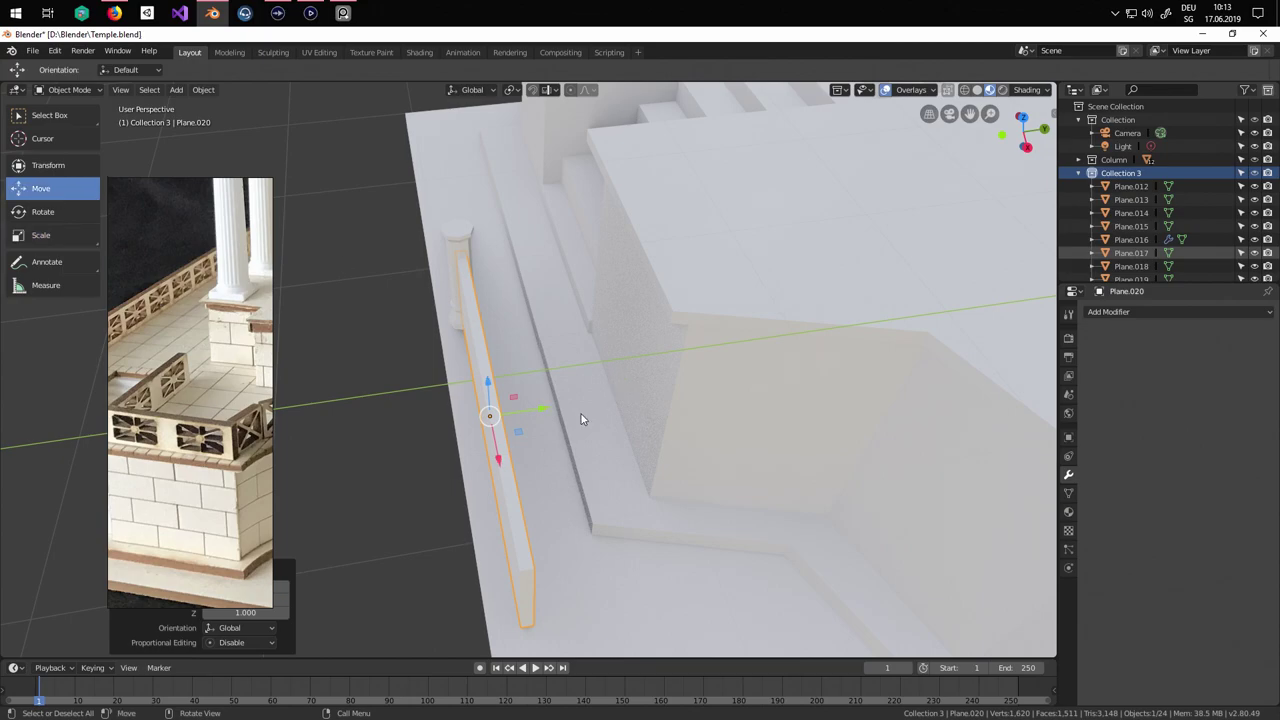
pyautogui.moveTo(543, 408); pyautogui.dragTo(606, 281, button='middle')
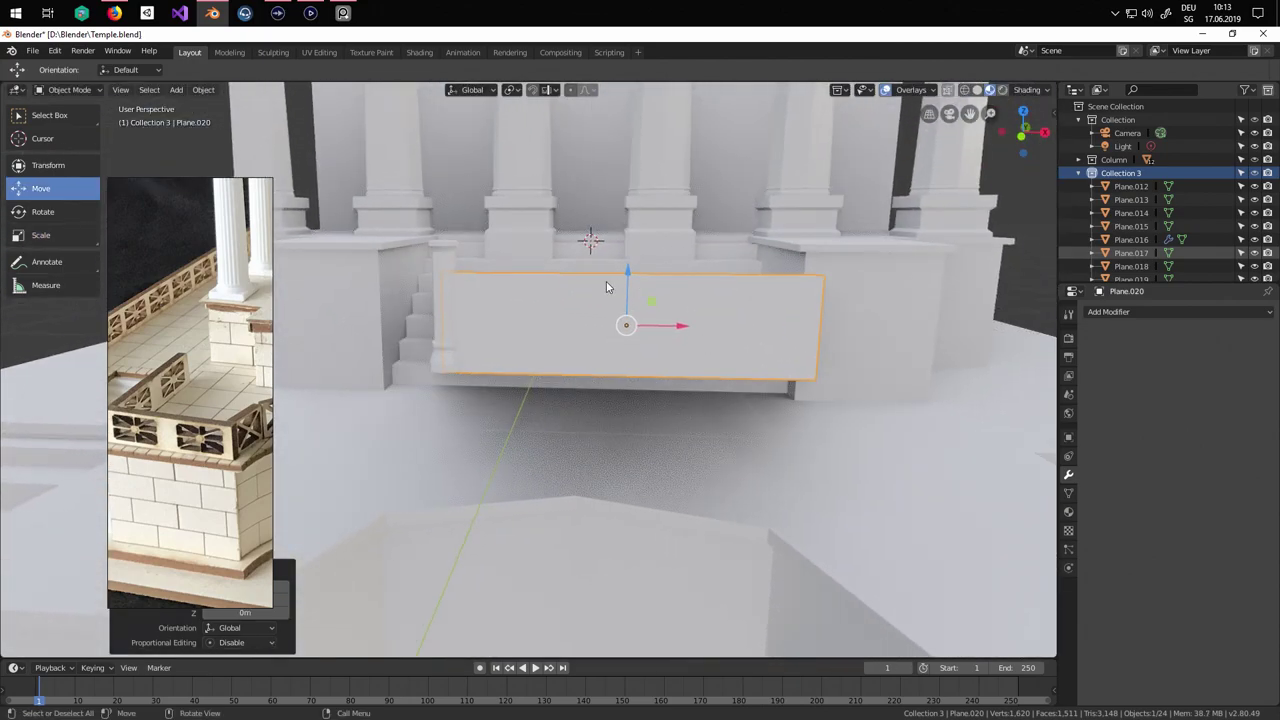
# Raise the balustrade panel about 0.06 m and shorten it along X with one end against the post.
pyautogui.press('g')
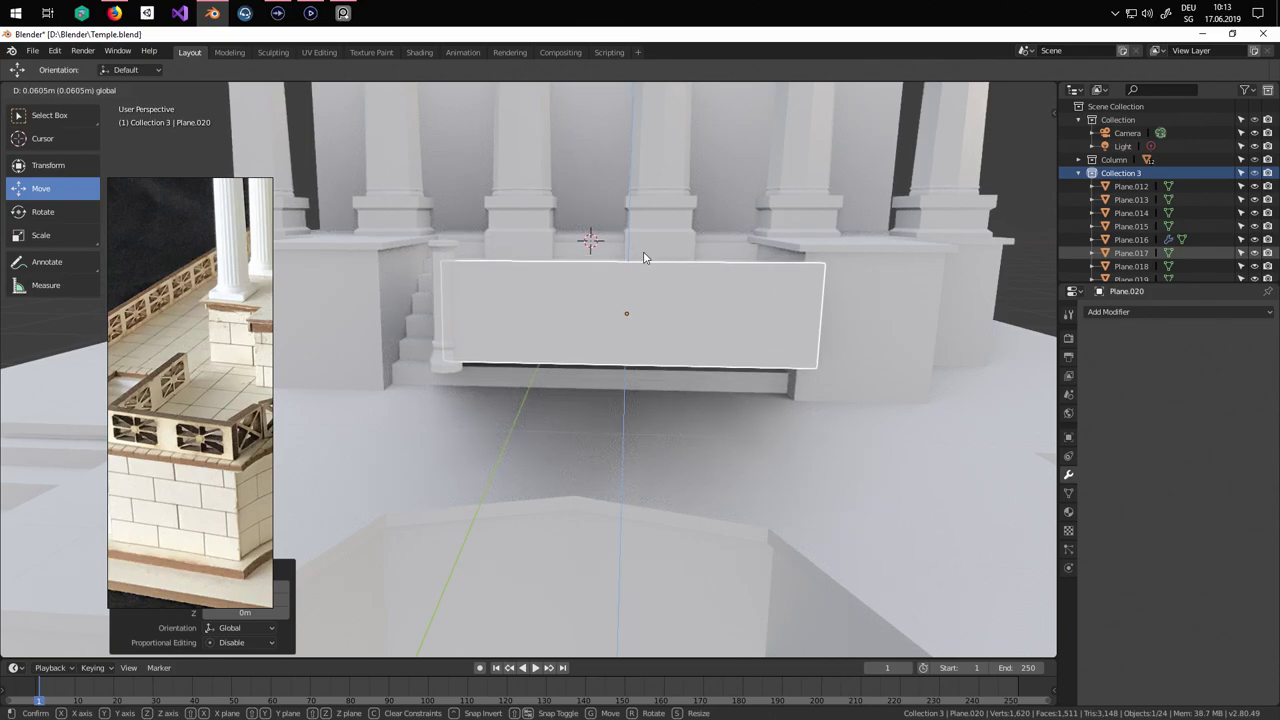
pyautogui.click(644, 258)
pyautogui.click(59, 233)
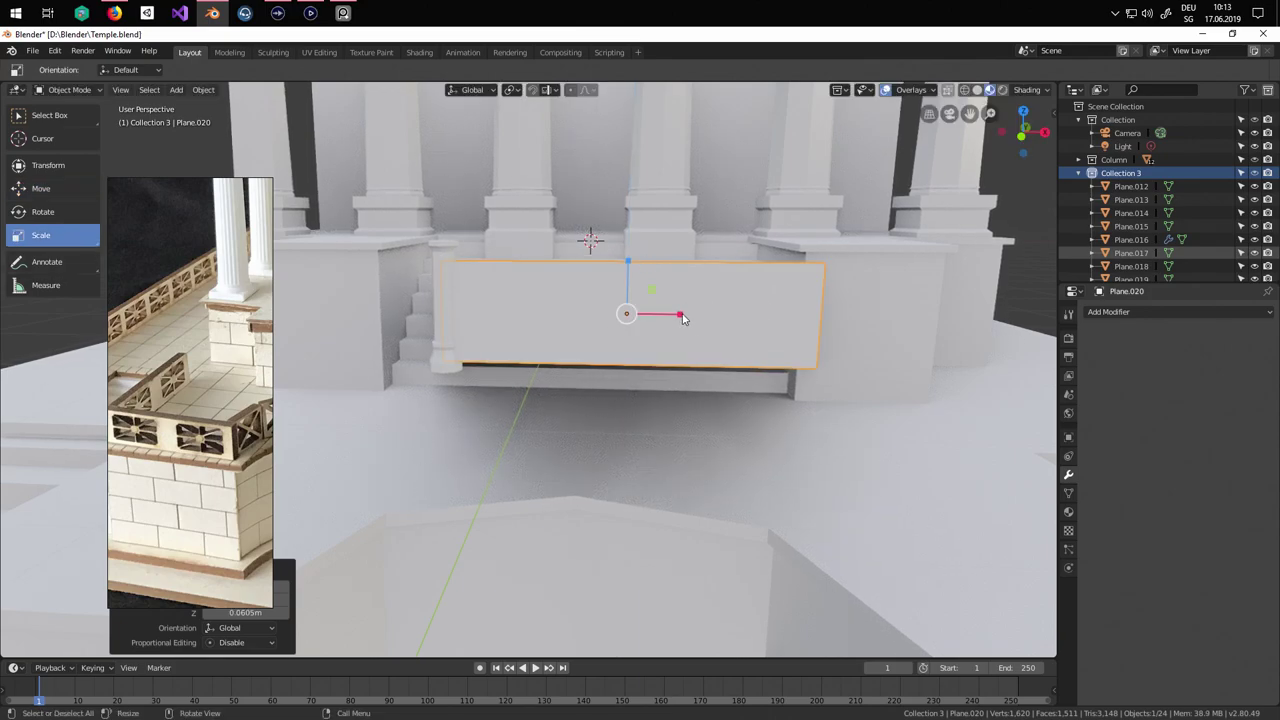
pyautogui.moveTo(682, 316); pyautogui.dragTo(603, 315)
pyautogui.click(60, 189)
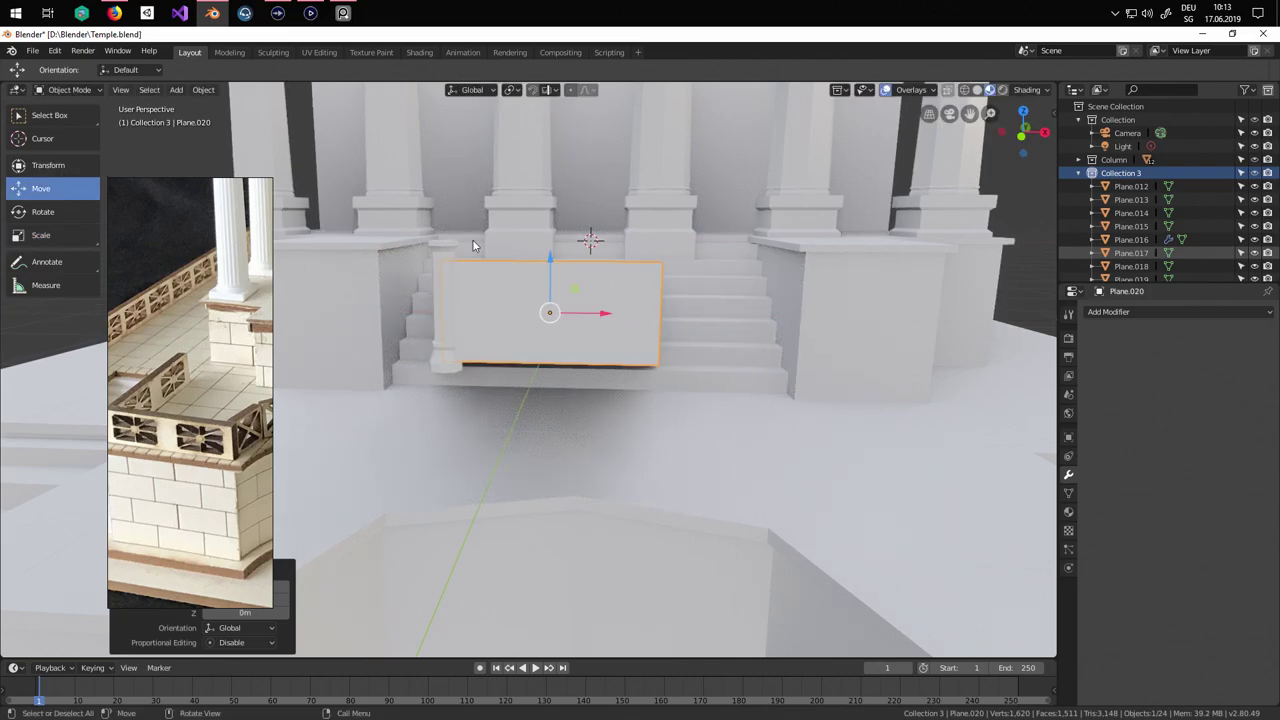
# Duplicate the post and move the copy along X to the panel's opposite end.
pyautogui.click(447, 258)
pyautogui.hotkey('shift', 'd')
pyautogui.press('x')
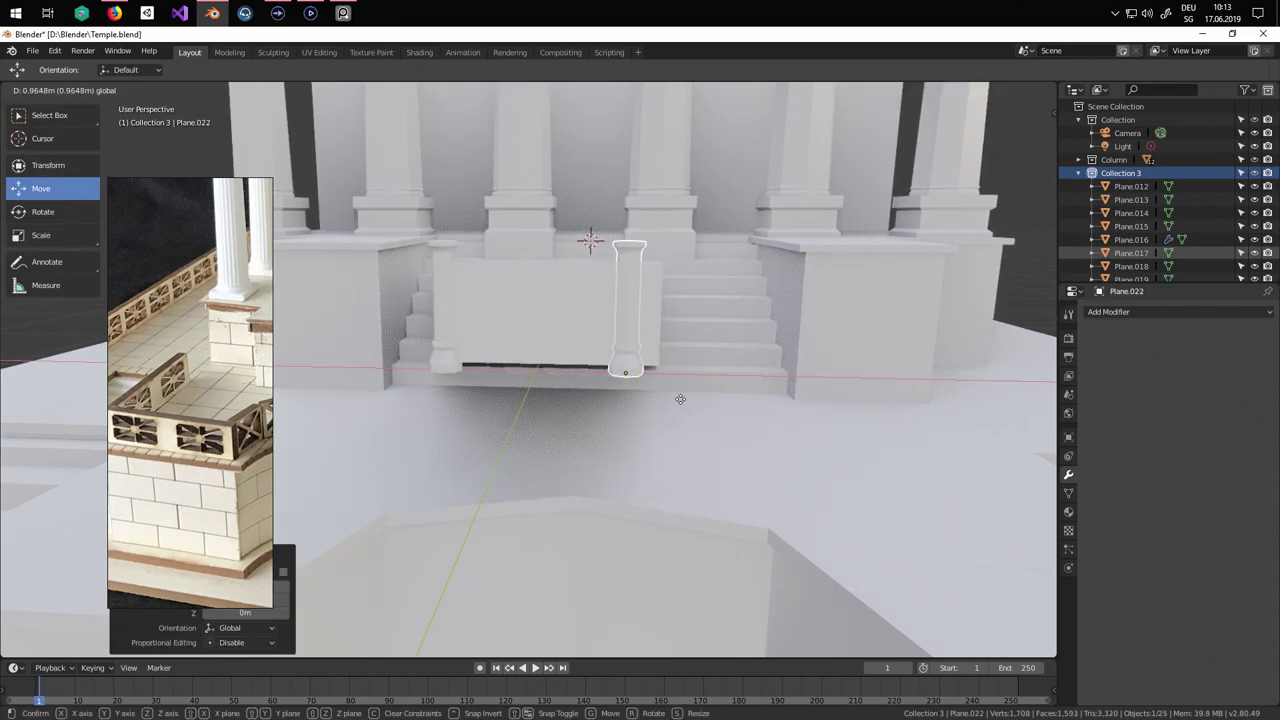
pyautogui.click(712, 403)
pyautogui.moveTo(712, 403); pyautogui.dragTo(623, 403, button='middle')
# Join the panel and both posts into a single balustrade object, moving the reference photo out of the way.
pyautogui.keyDown('shift'); pyautogui.click(495, 333); pyautogui.keyUp('shift')
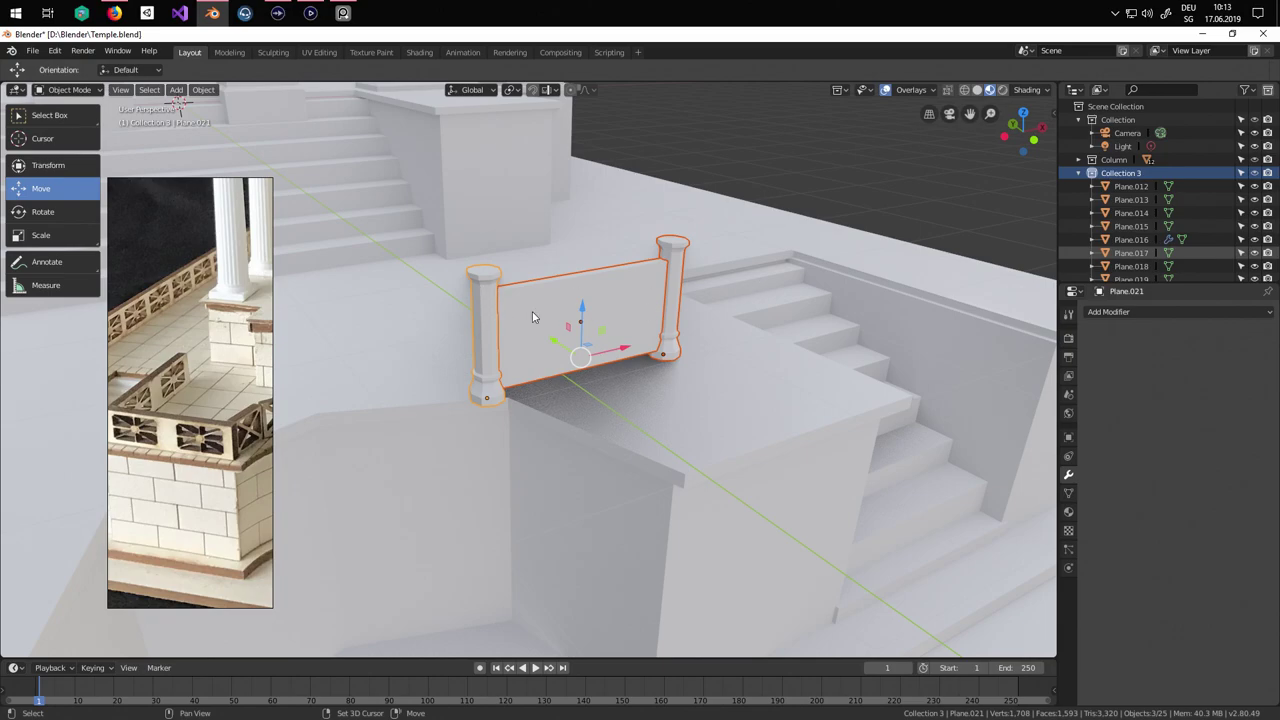
pyautogui.click(176, 92)
pyautogui.moveTo(204, 91)
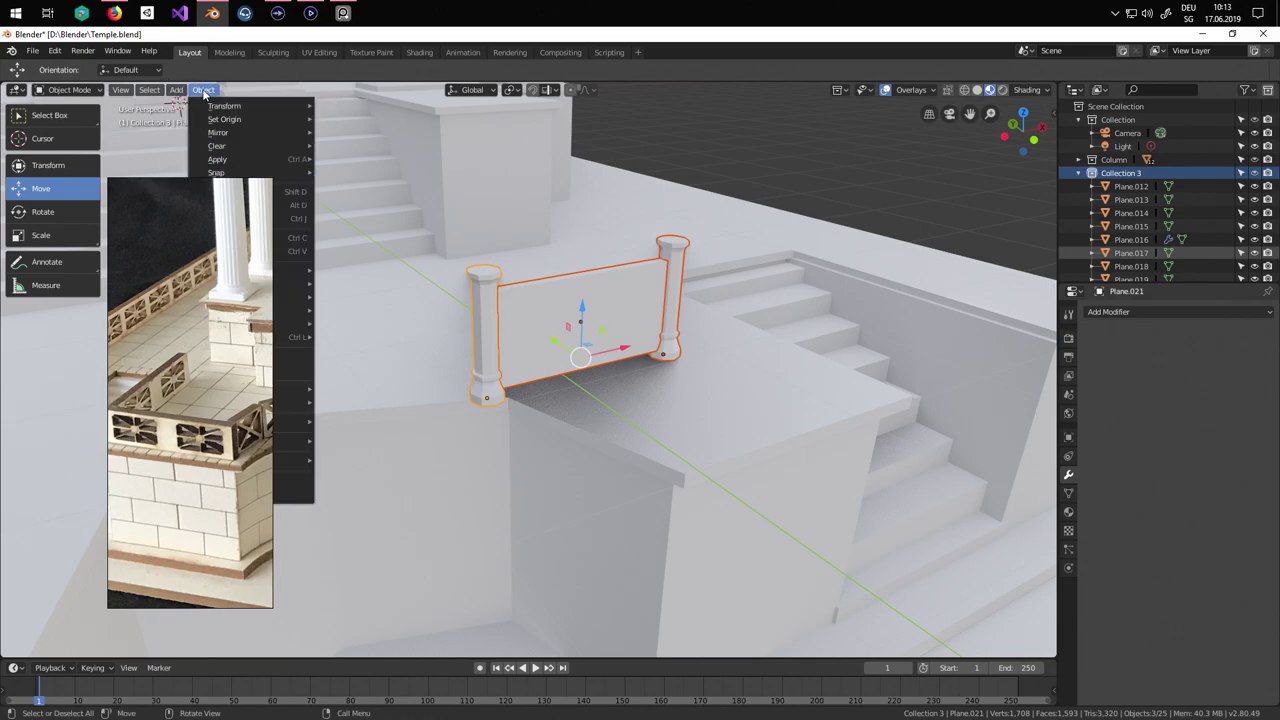
pyautogui.moveTo(228, 305); pyautogui.dragTo(936, 290, button='right')
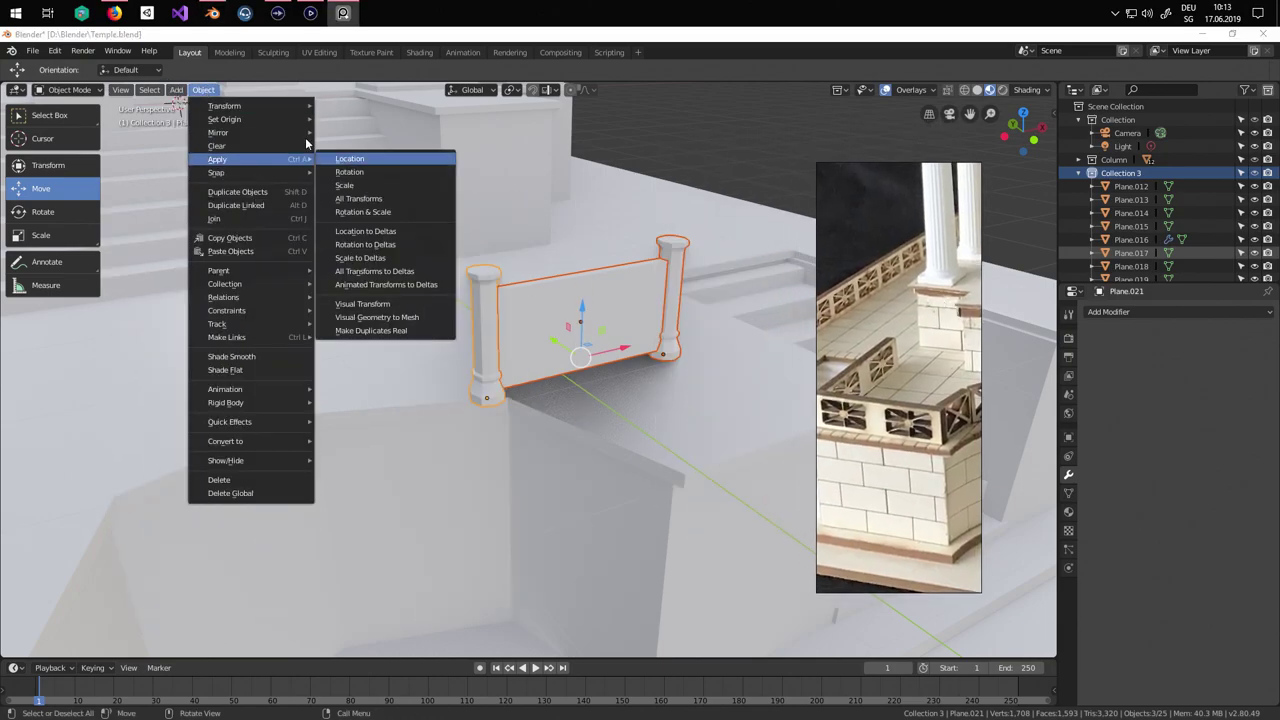
pyautogui.click(224, 219)
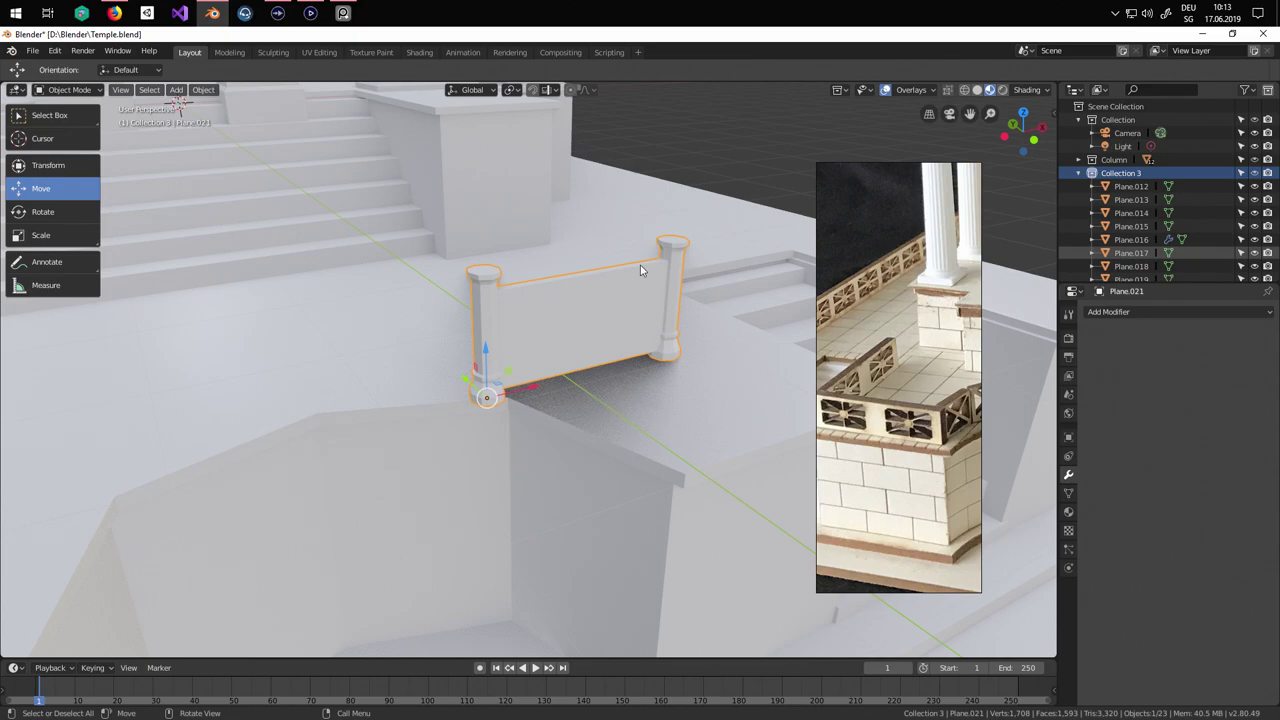
# Set the joined balustrade's origin to its geometry.
pyautogui.click(203, 90)
pyautogui.moveTo(257, 120)
pyautogui.click(376, 132)
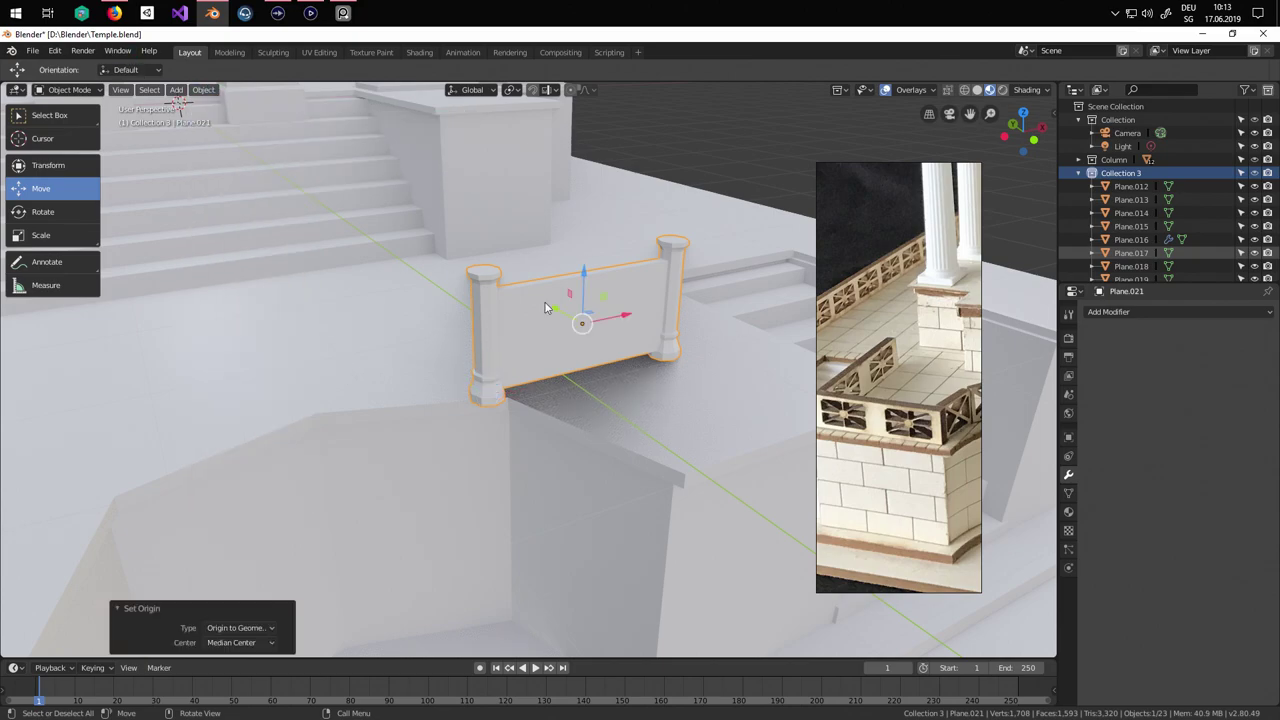
# Move the balustrade section toward the terrace's outer stair wall and scale it up uniformly by 1.864.
pyautogui.scroll(-5, 547, 308)
pyautogui.moveTo(758, 362); pyautogui.dragTo(745, 386, button='middle')
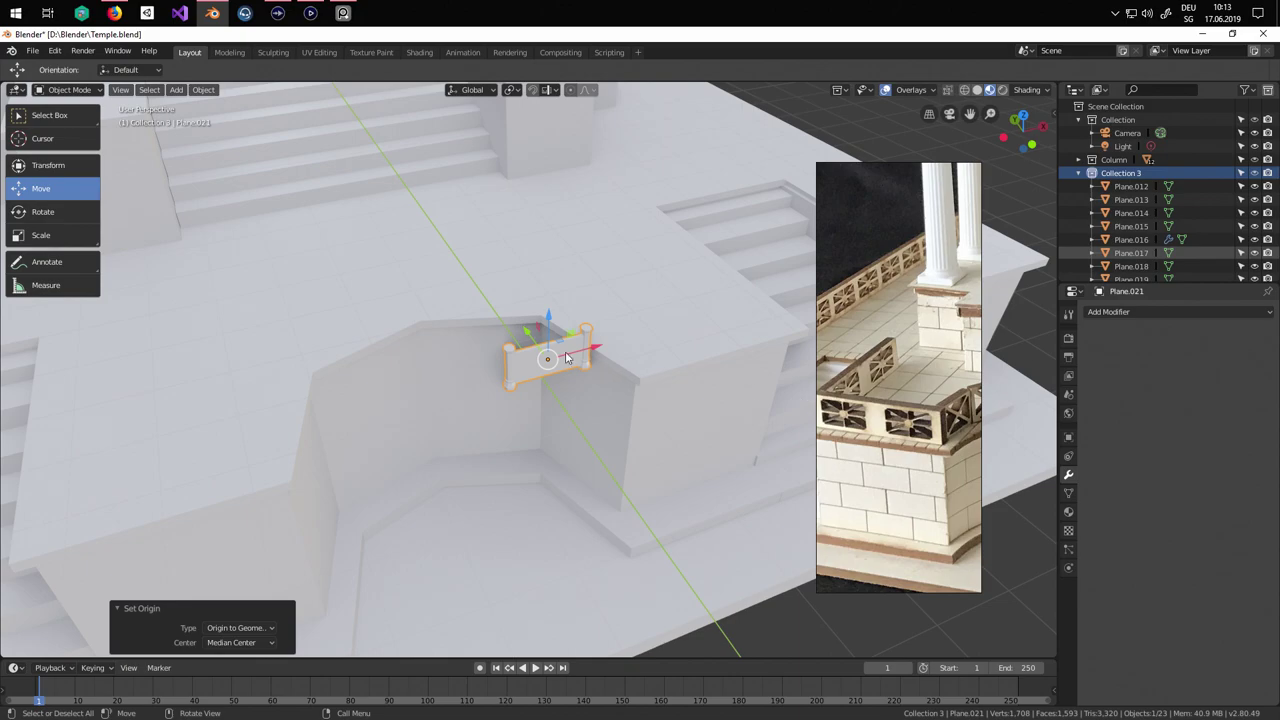
pyautogui.scroll(-3, 600, 352)
pyautogui.moveTo(594, 357); pyautogui.dragTo(523, 400, button='middle')
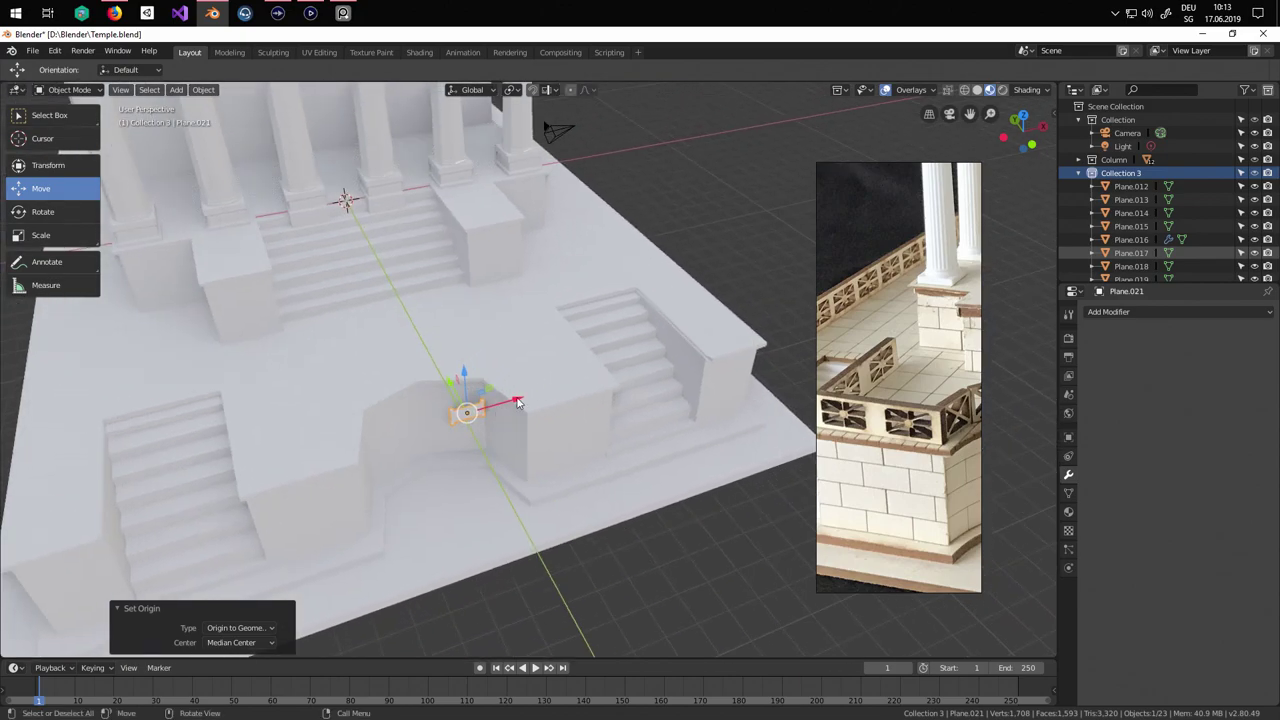
pyautogui.press('g')
pyautogui.click(792, 321)
pyautogui.scroll(1, 720, 331)
pyautogui.moveTo(709, 334); pyautogui.dragTo(636, 290, button='middle')
pyautogui.press('s')
pyautogui.click(563, 362)
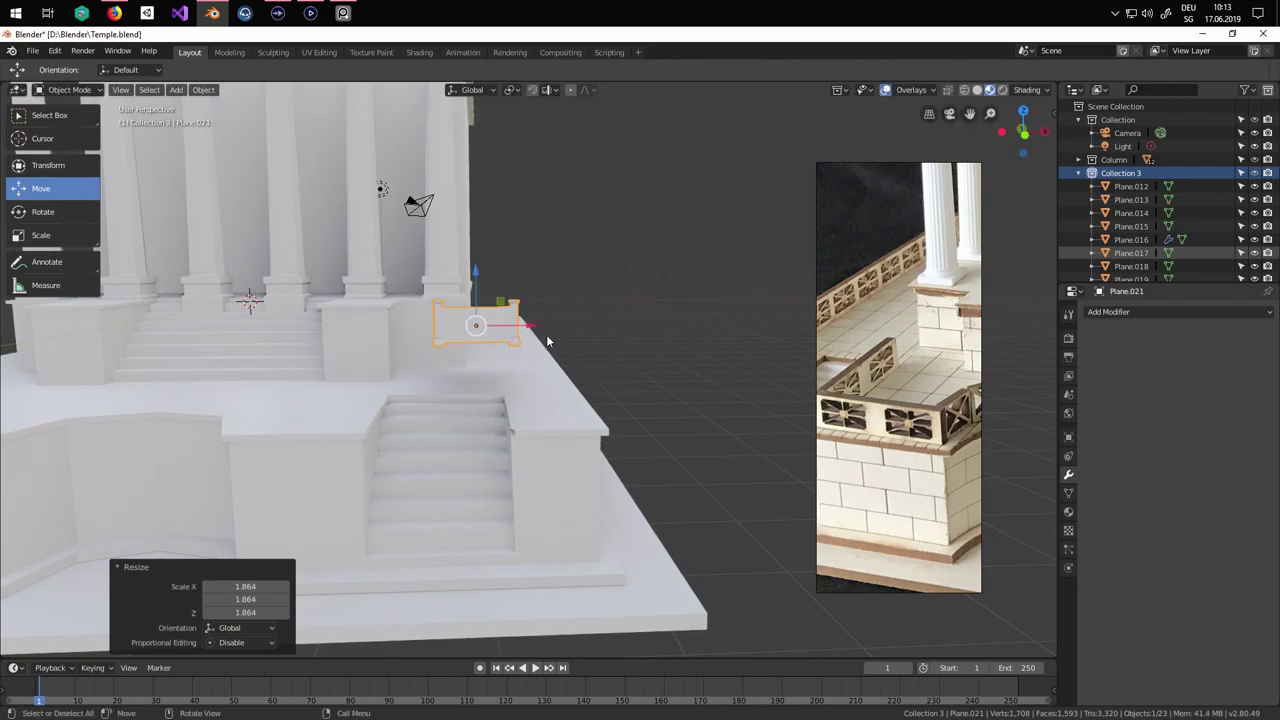
# In front view, seat the balustrade on the outer stair wall's top, lowering it 2.53 m and 0.671 m, and shift it 1.03 m along X.
pyautogui.moveTo(530, 325); pyautogui.dragTo(592, 325)
pyautogui.moveTo(535, 280); pyautogui.dragTo(540, 368)
pyautogui.press('KP_1')
pyautogui.scroll(3, 485, 420)
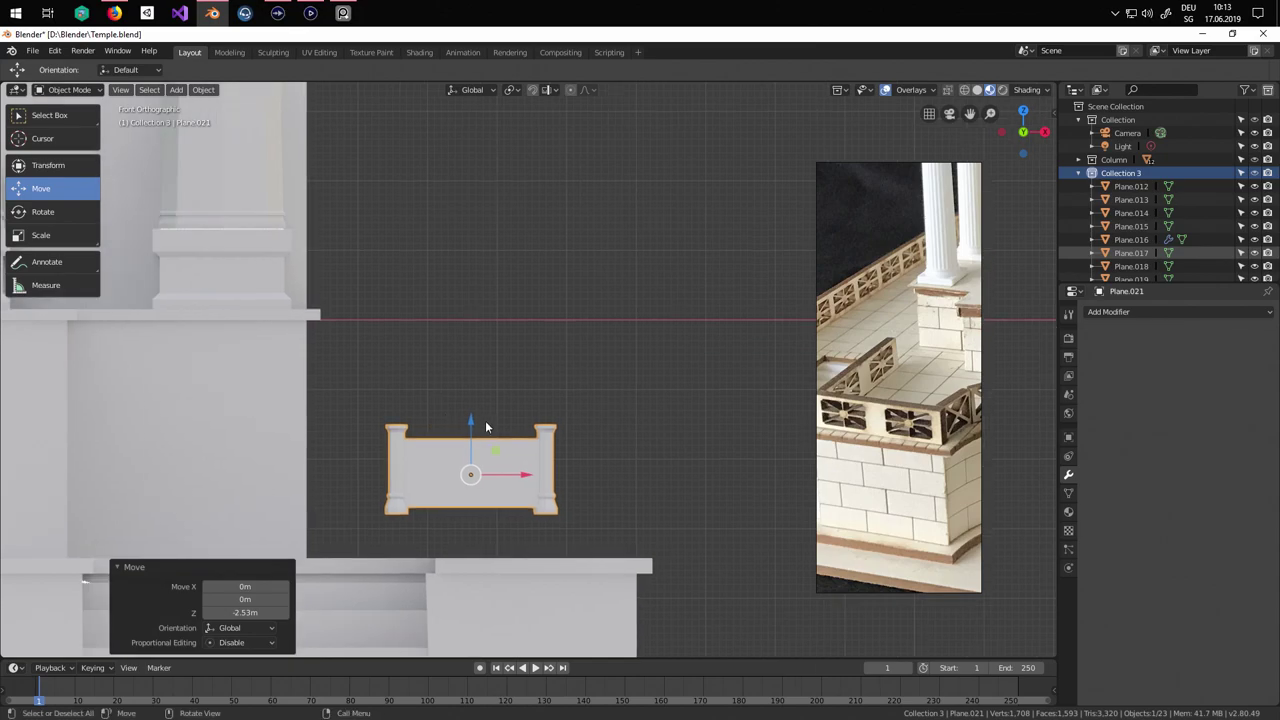
pyautogui.press('g')
pyautogui.press('z')
pyautogui.press('x')
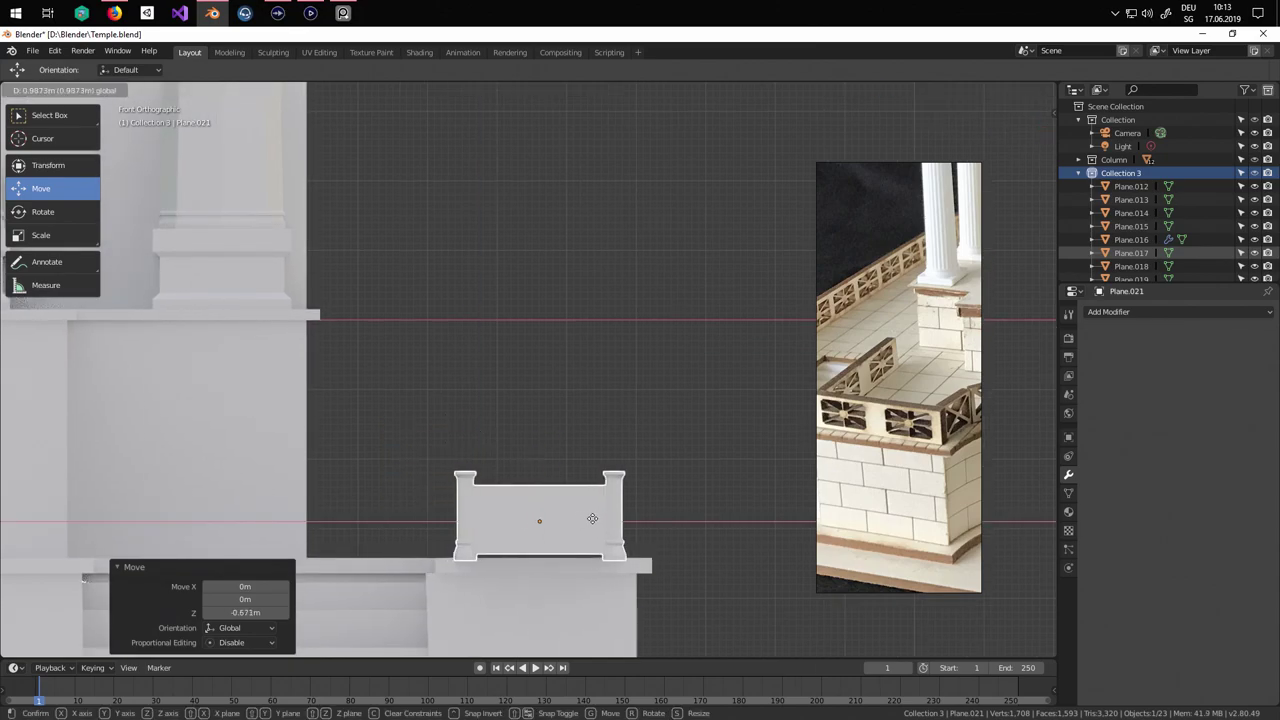
pyautogui.click(535, 463)
# Move the balustrade section 3.18 m along Y onto the front end of the outer stair wall.
pyautogui.moveTo(560, 480); pyautogui.dragTo(490, 380, button='middle')
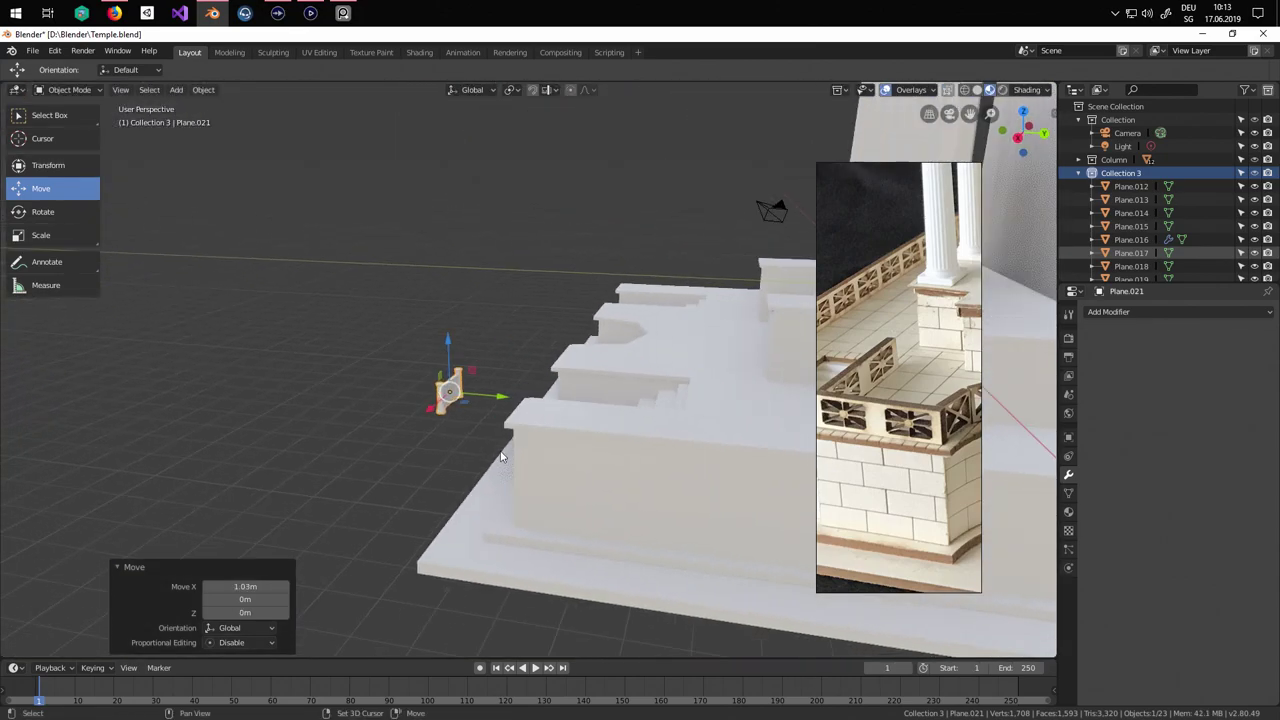
pyautogui.press('g')
pyautogui.press('y')
pyautogui.click(567, 406)
pyautogui.moveTo(567, 406); pyautogui.dragTo(812, 482, button='middle')
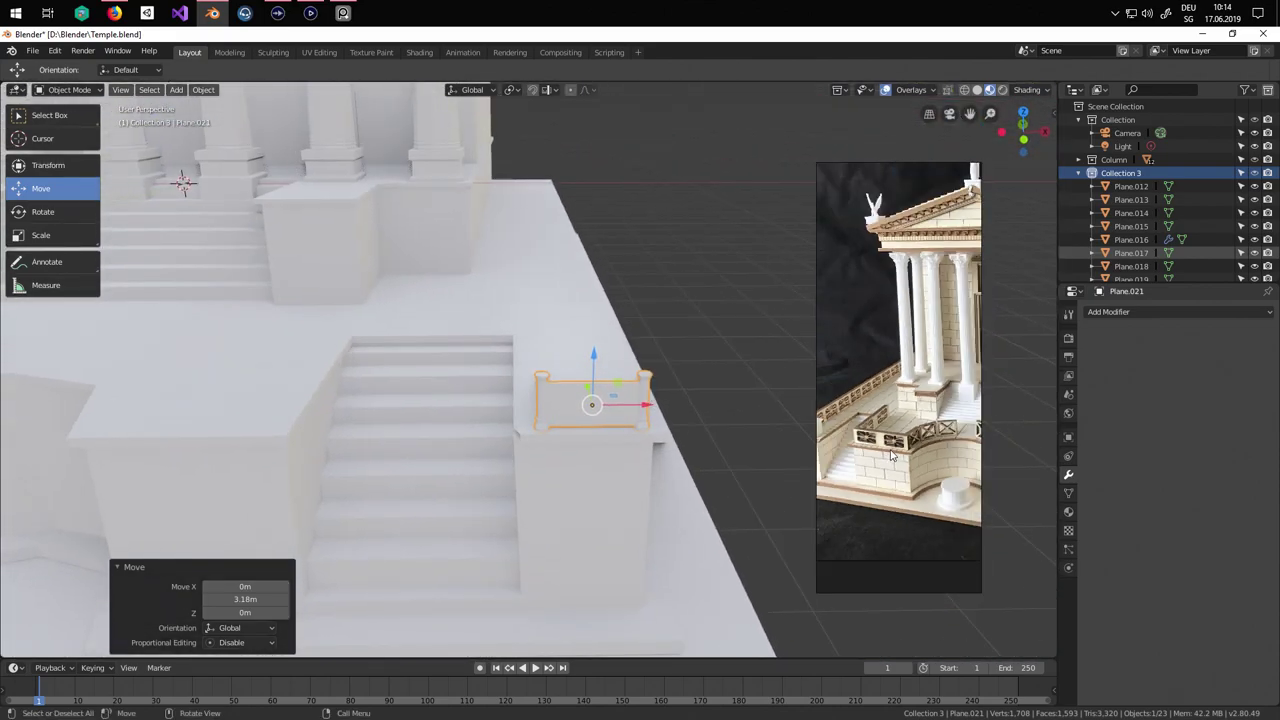
# Rotate the balustrade section 90° around the Z axis so it runs along the terrace's long side.
pyautogui.moveTo(747, 440); pyautogui.dragTo(565, 447, button='middle')
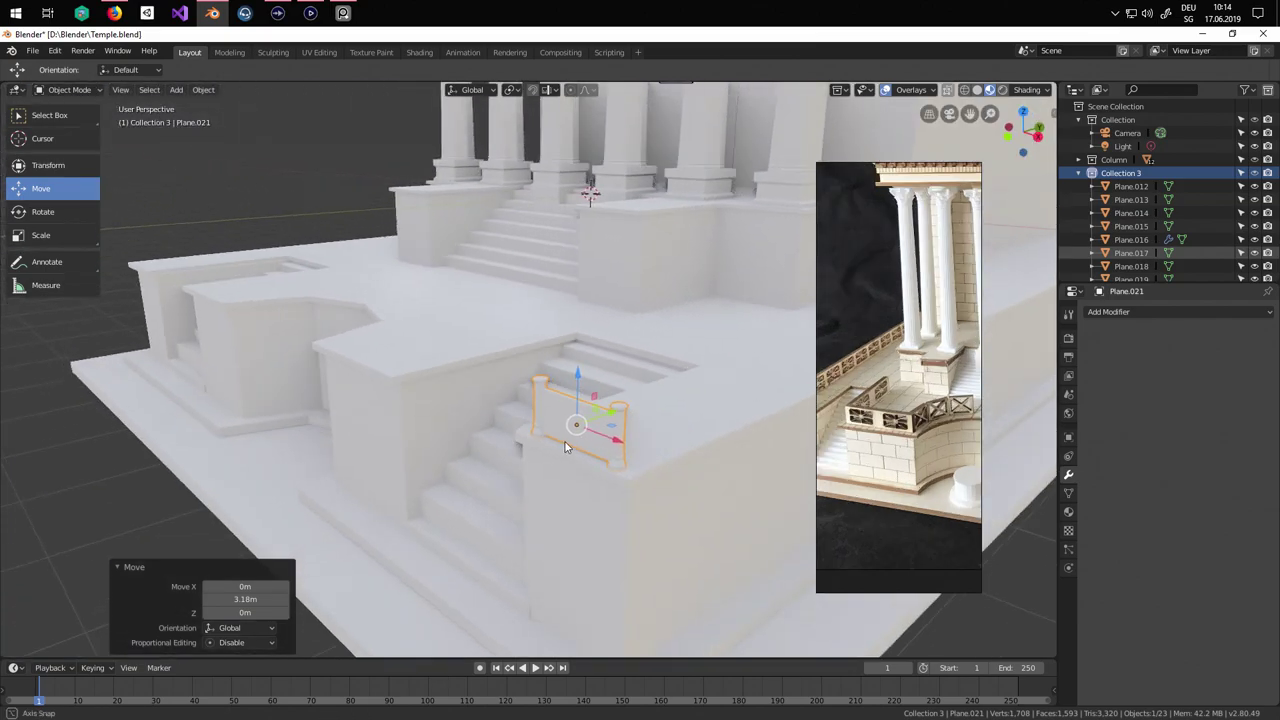
pyautogui.click(61, 219)
pyautogui.click(576, 451)
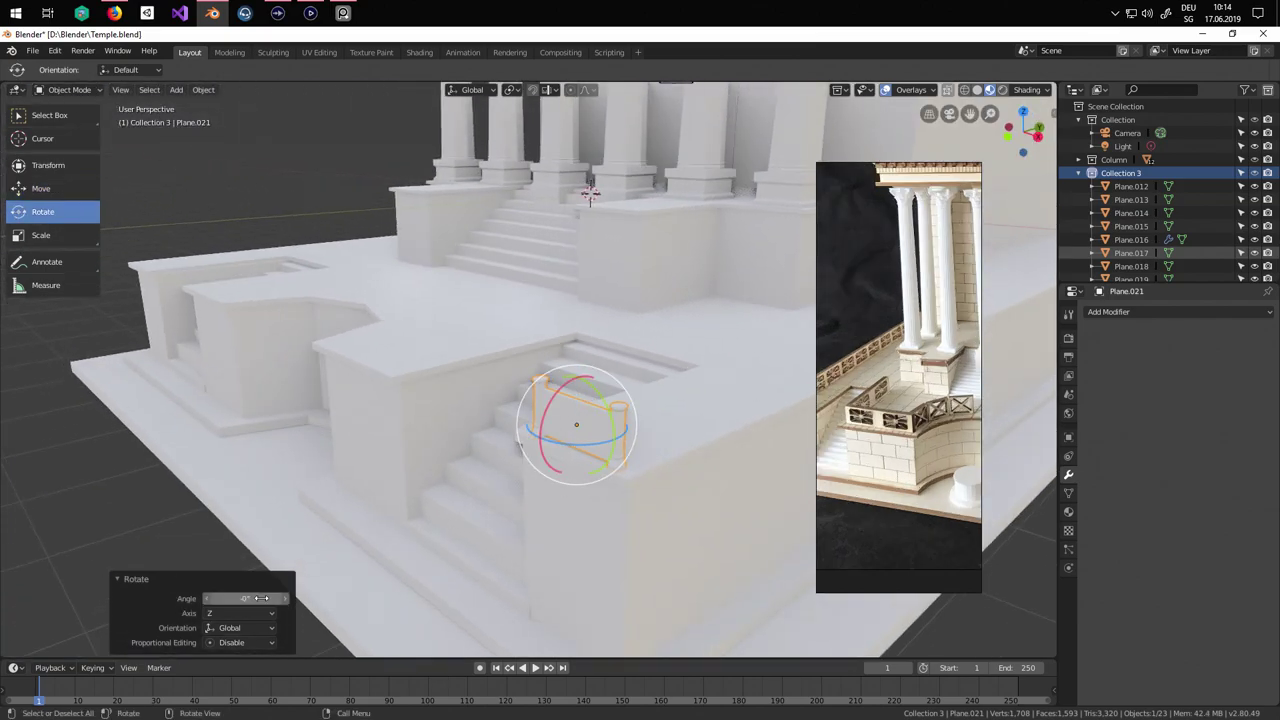
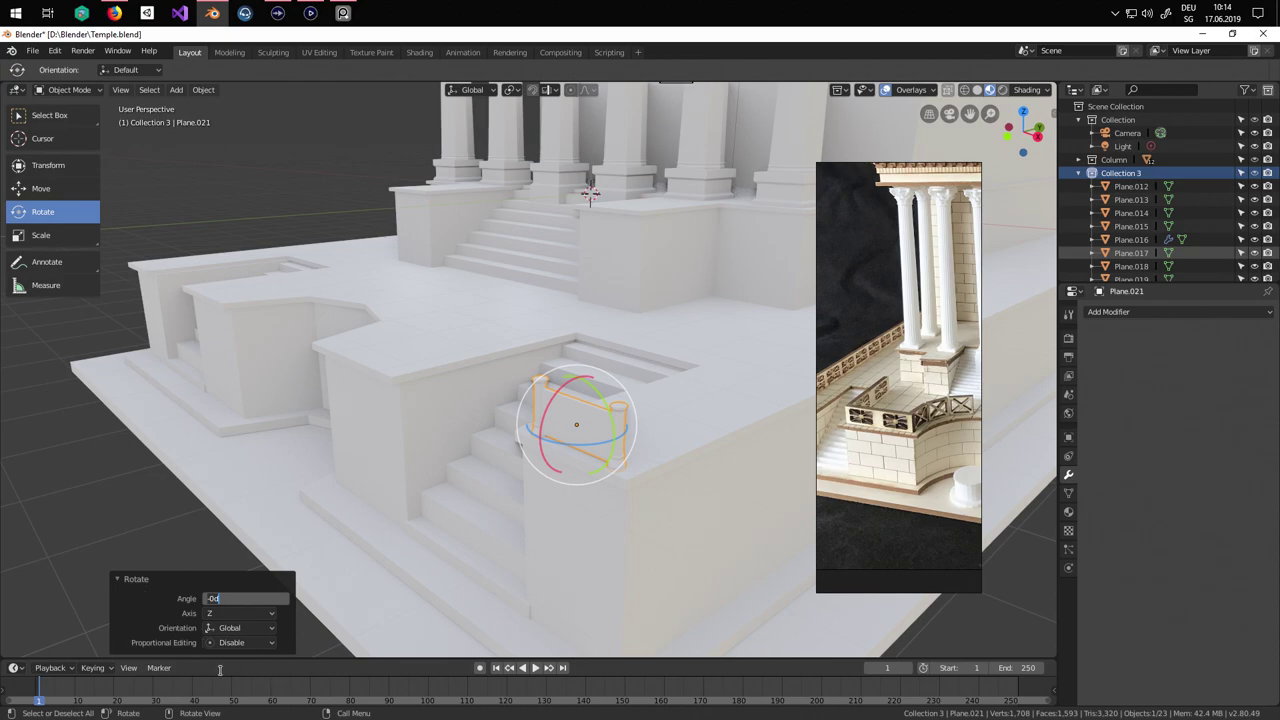
pyautogui.press('Return')
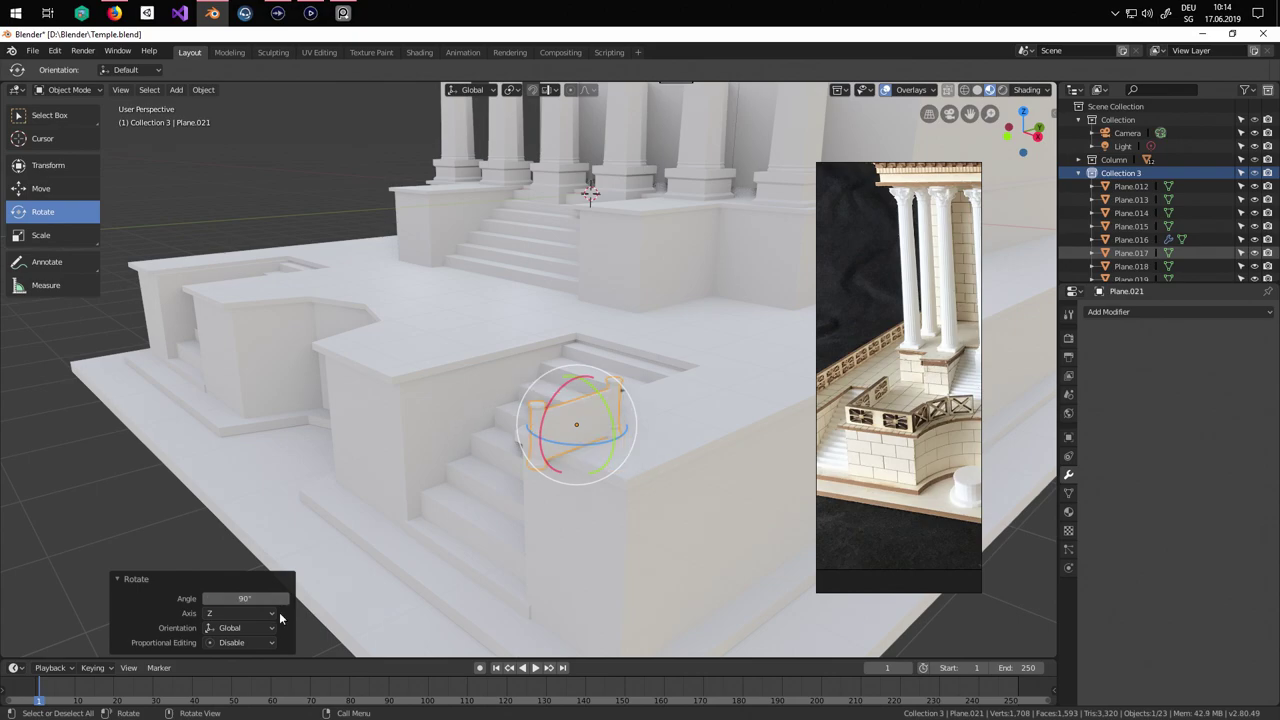
# Move the rotated balustrade section 1.29 m along X and 1.12 m along Y onto the terrace's outer front corner.
pyautogui.click(56, 192)
pyautogui.moveTo(612, 432); pyautogui.dragTo(699, 468, button='middle')
pyautogui.moveTo(654, 417); pyautogui.dragTo(718, 427)
pyautogui.moveTo(683, 410); pyautogui.dragTo(516, 383, button='middle')
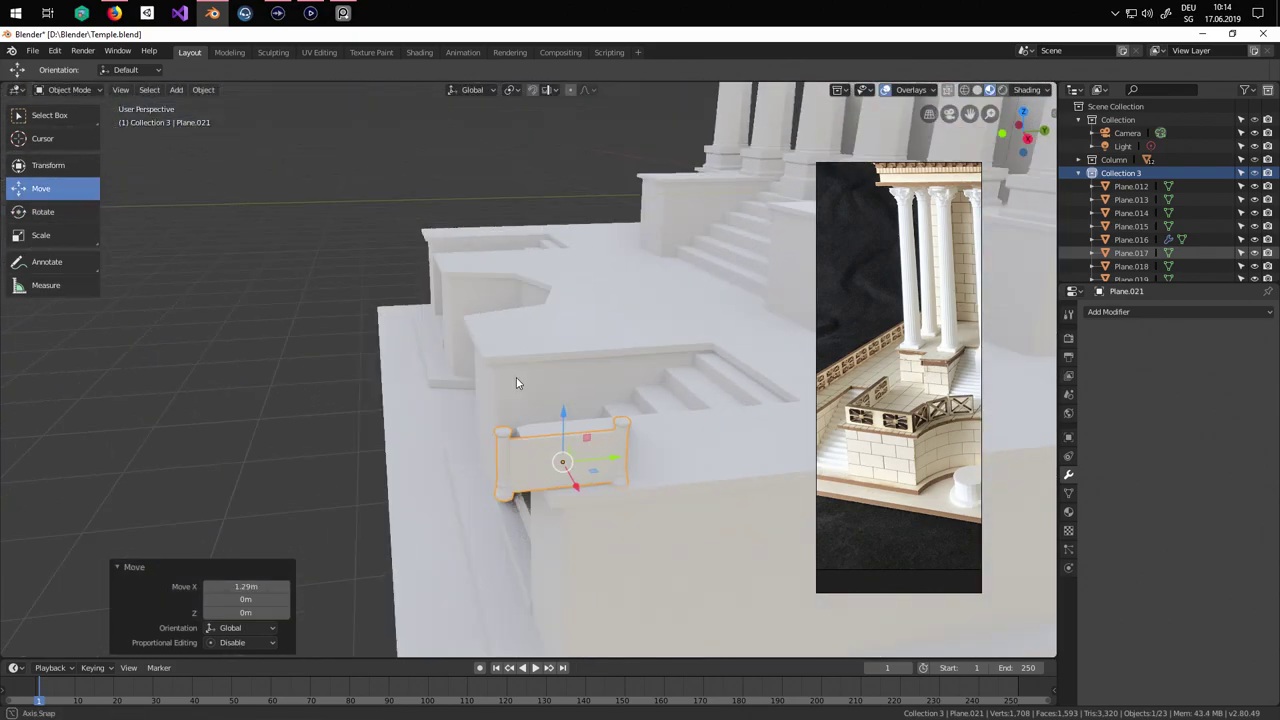
pyautogui.moveTo(615, 465); pyautogui.dragTo(711, 475)
pyautogui.moveTo(711, 475); pyautogui.dragTo(529, 432, button='middle')
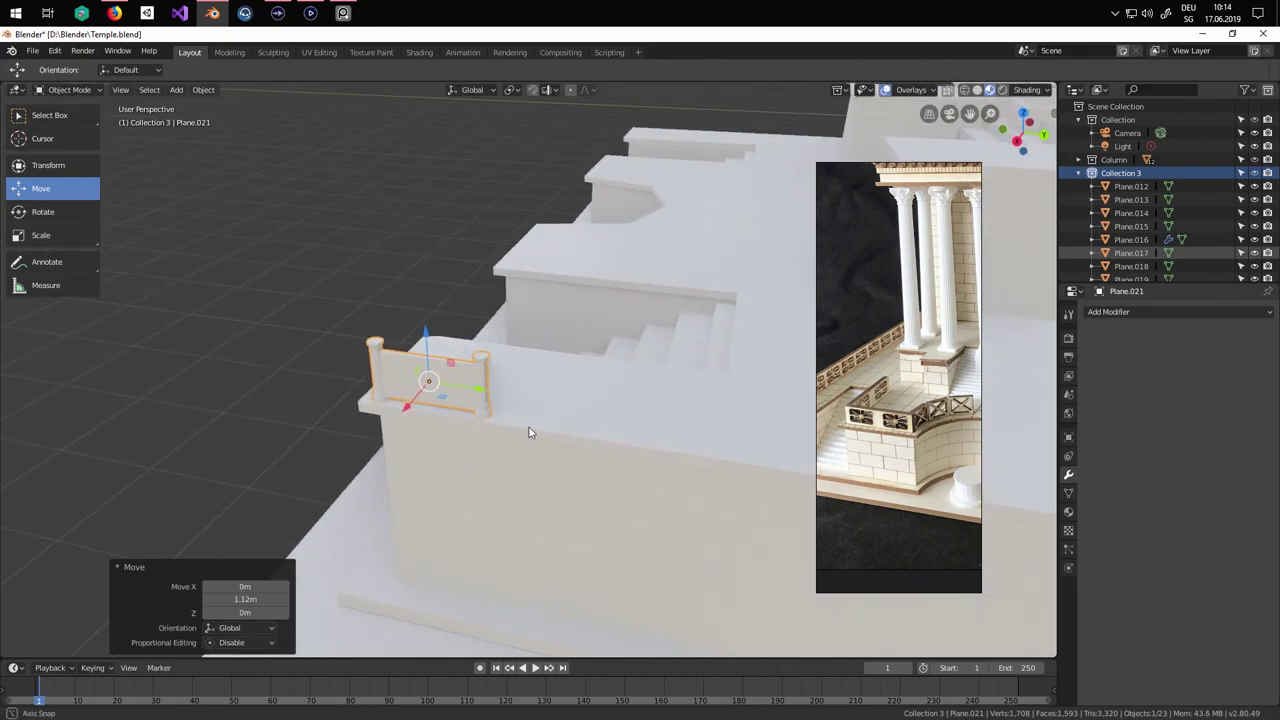
# Add an Array modifier with a count of 20 to the balustrade section and shift the reference photo clear of the model.
pyautogui.click(1110, 312)
pyautogui.moveTo(919, 375); pyautogui.dragTo(759, 366, button='right')
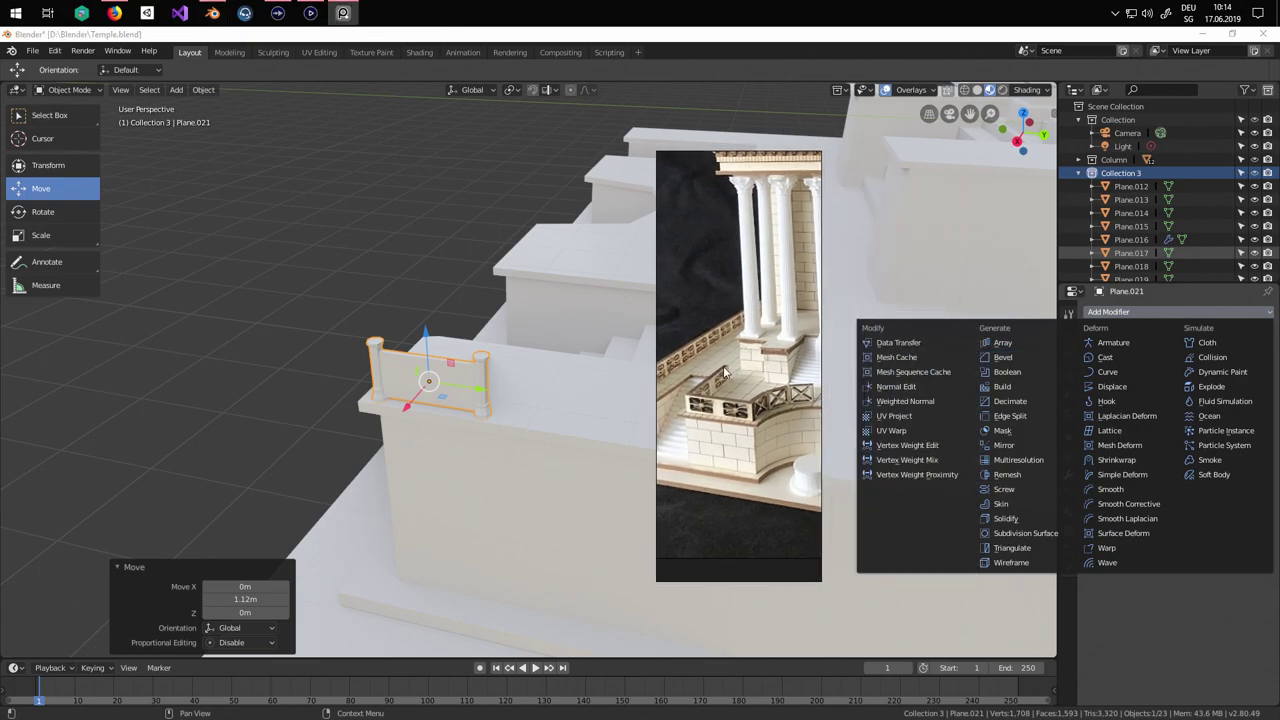
pyautogui.click(1150, 312)
pyautogui.click(987, 343)
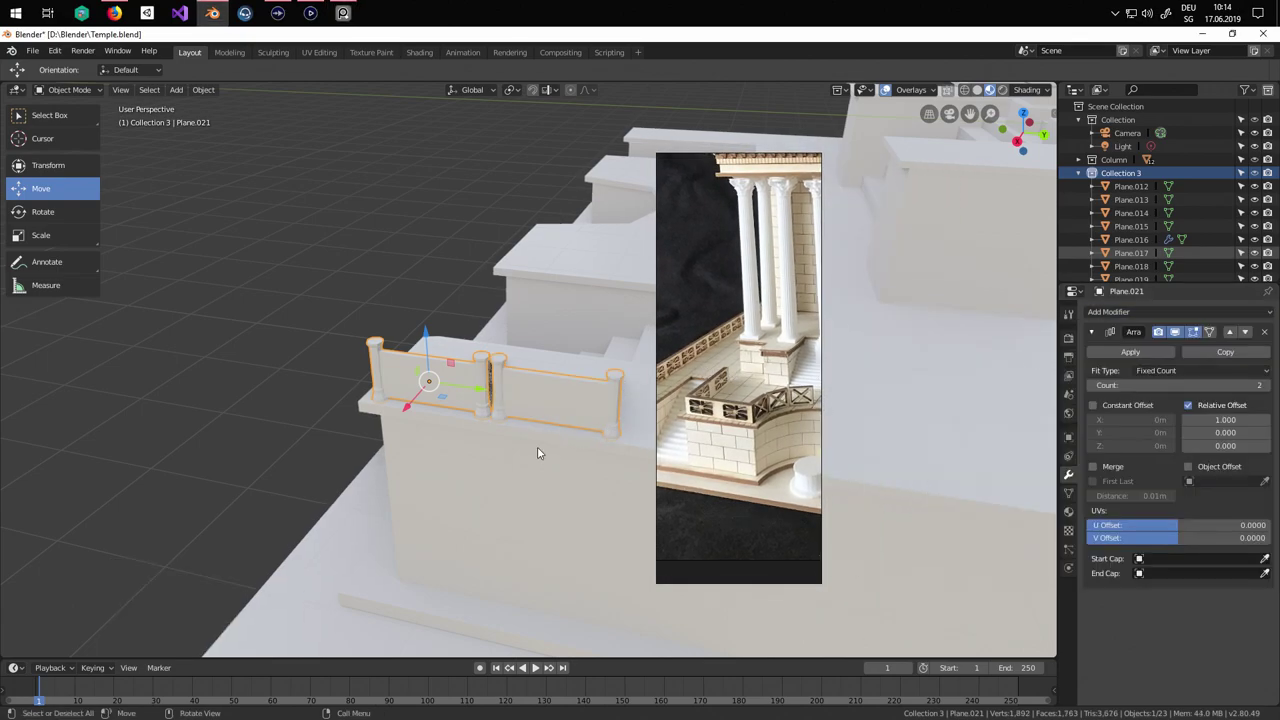
pyautogui.moveTo(537, 449); pyautogui.dragTo(585, 440, button='middle')
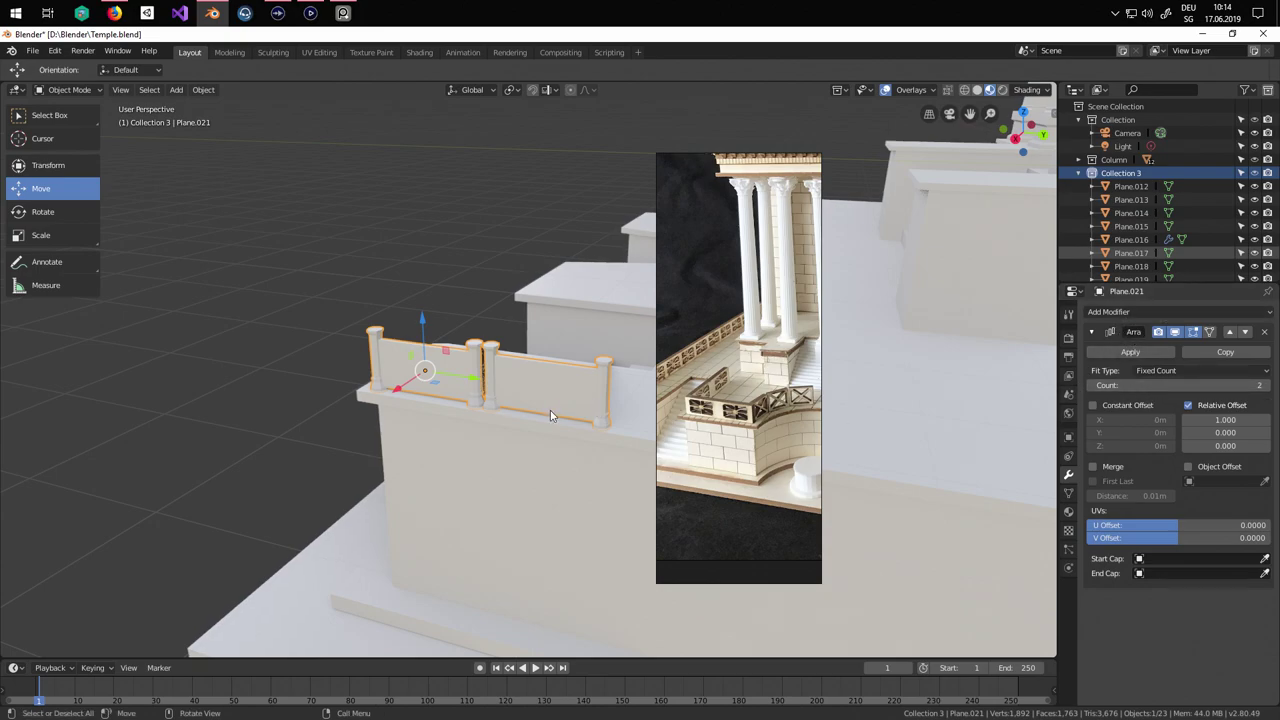
pyautogui.moveTo(1208, 386); pyautogui.dragTo(1250, 386)
pyautogui.scroll(-5, 560, 455)
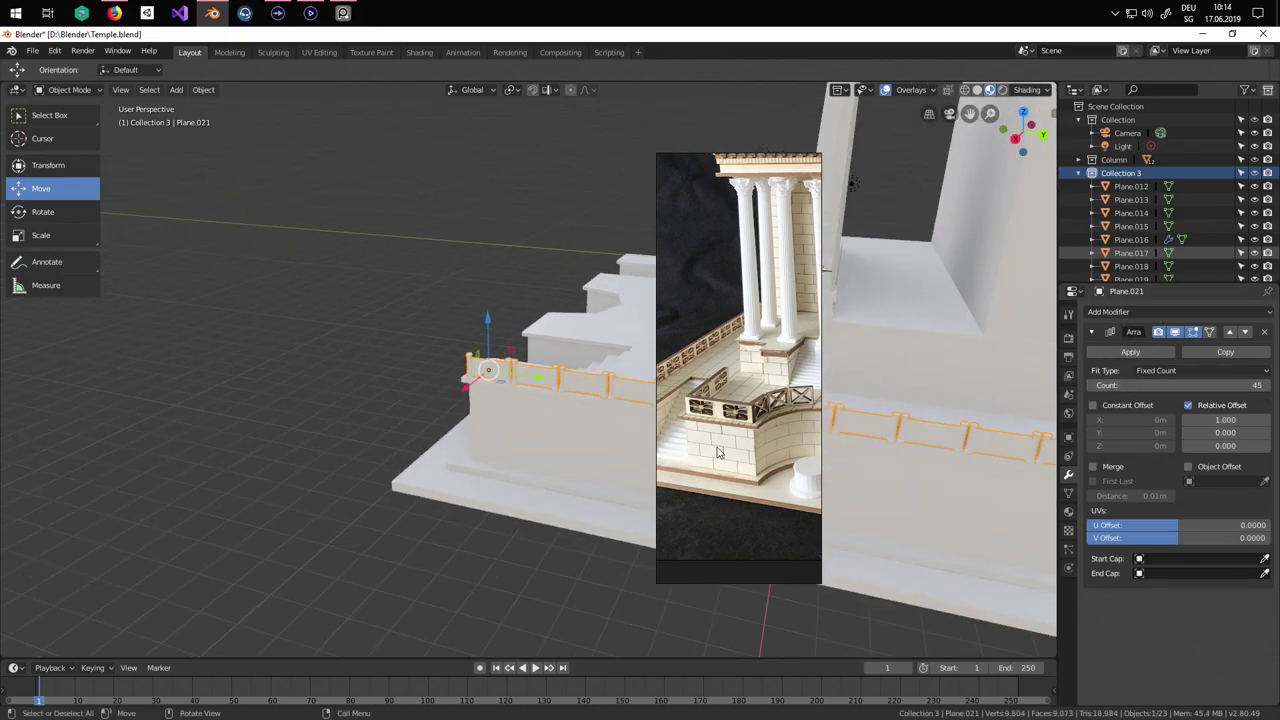
pyautogui.moveTo(717, 453); pyautogui.dragTo(729, 429, button='middle')
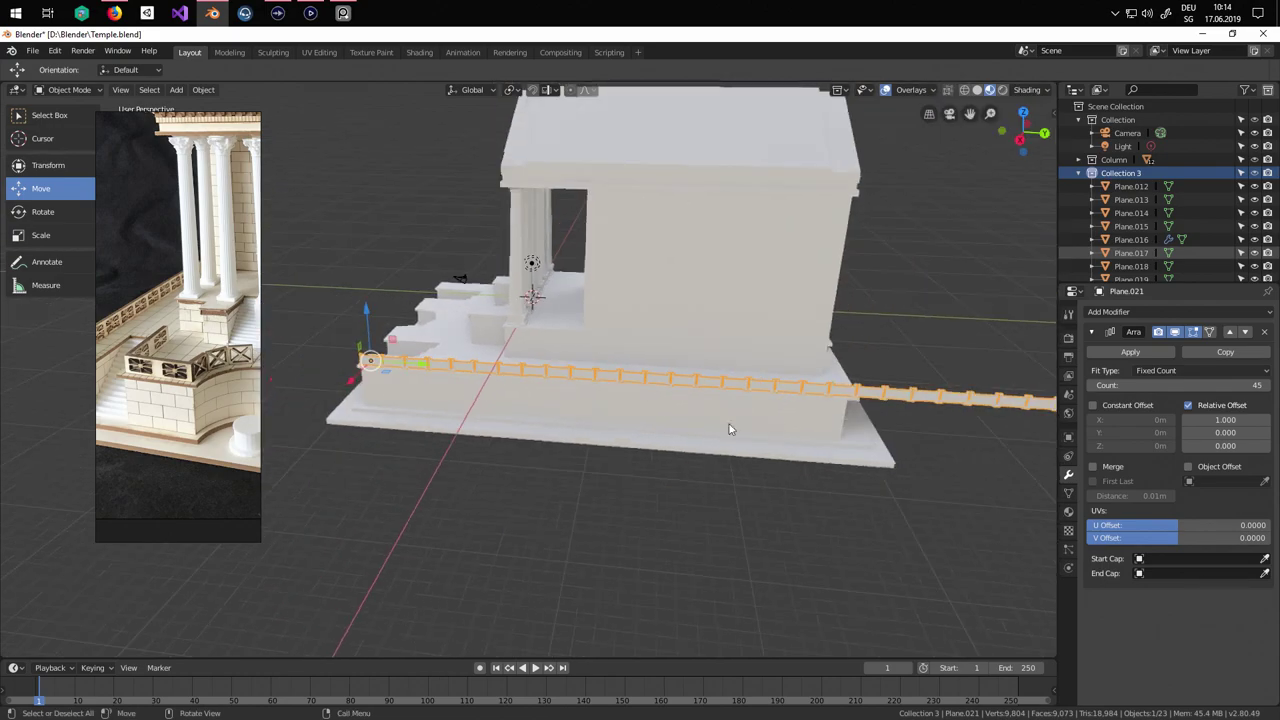
pyautogui.click(1207, 389)
pyautogui.write('20')
pyautogui.press('Return')
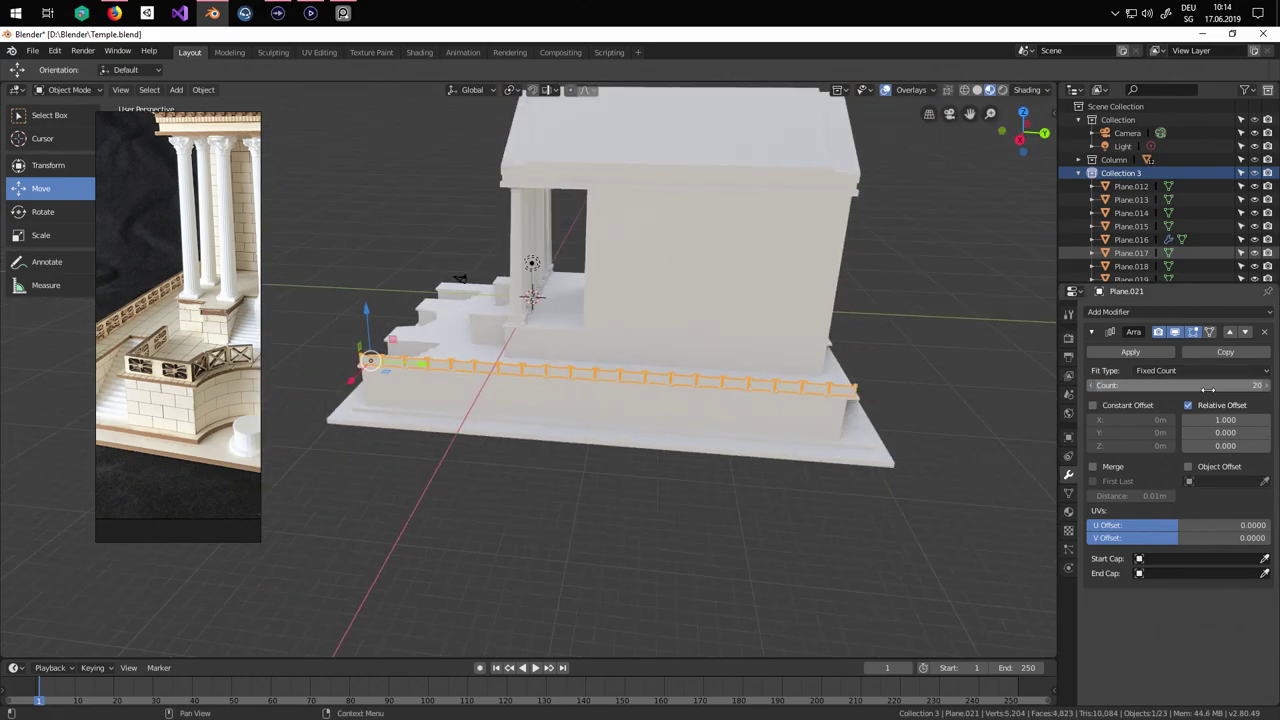
# Enable the array's constant offset and set its X value to -1.82 m so neighbouring sections share one post.
pyautogui.scroll(5, 532, 455)
pyautogui.moveTo(419, 416); pyautogui.dragTo(877, 557, button='middle')
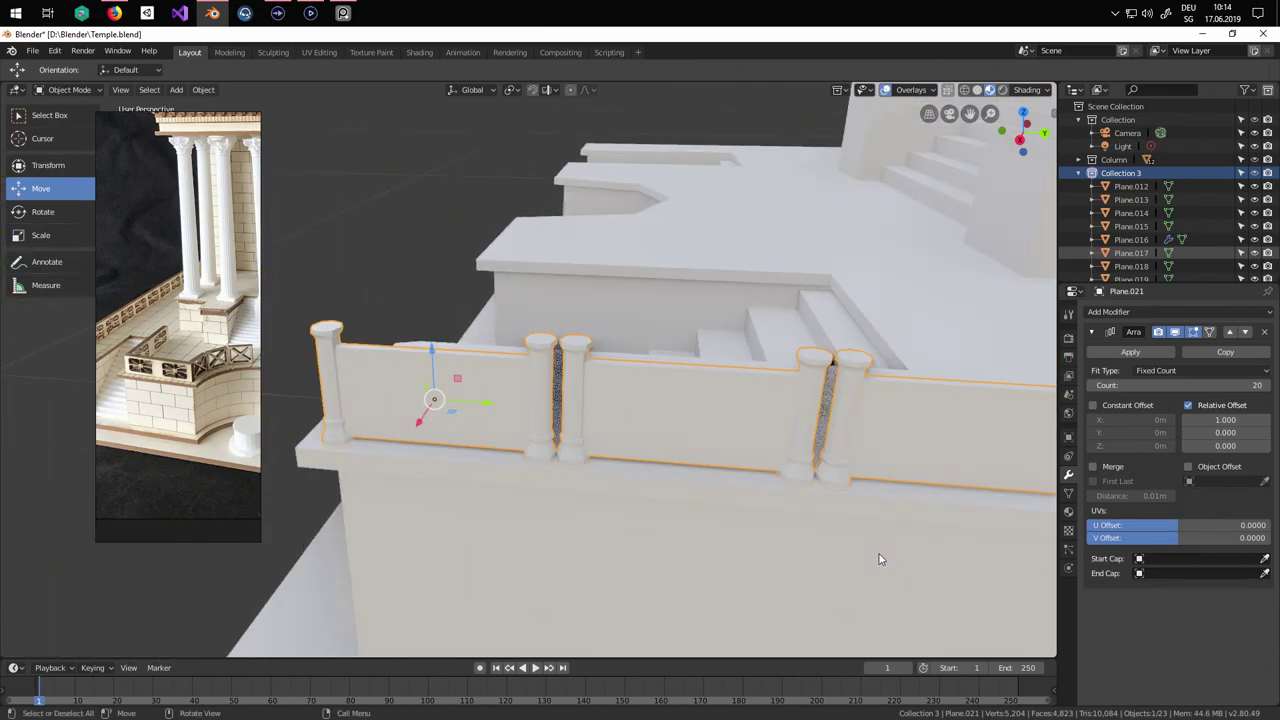
pyautogui.click(1093, 406)
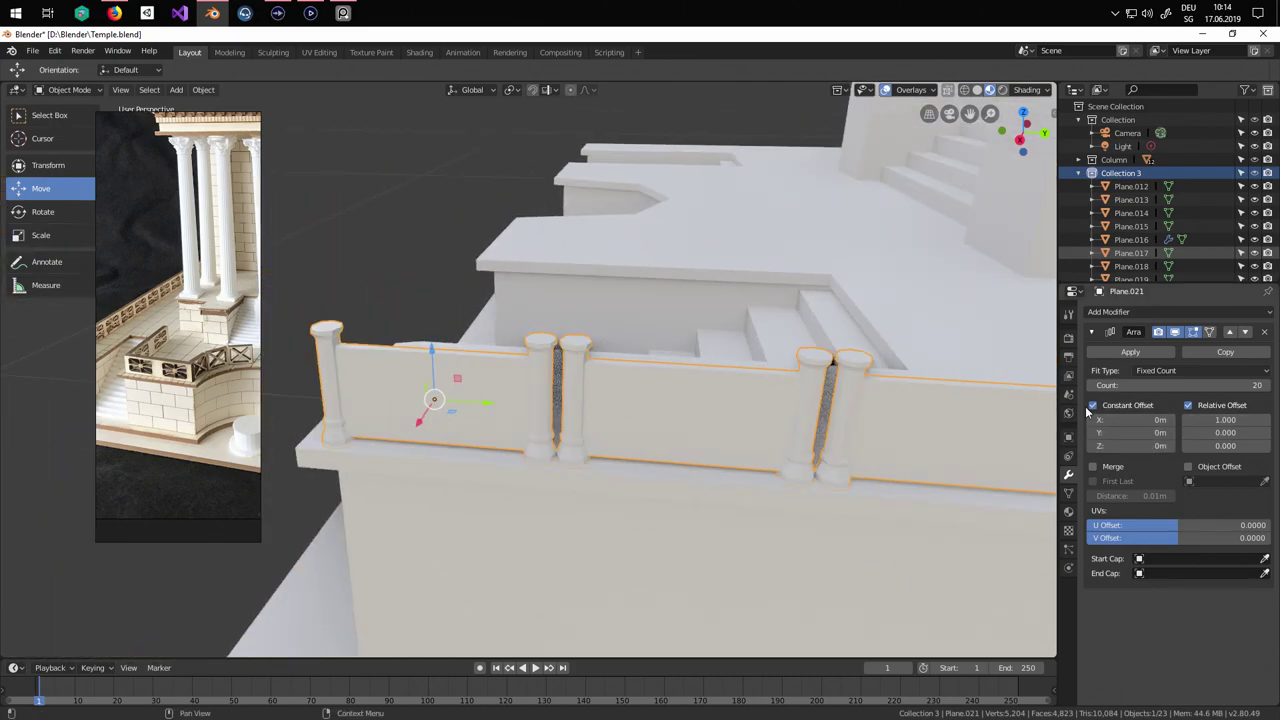
pyautogui.moveTo(1131, 420); pyautogui.dragTo(1035, 420)
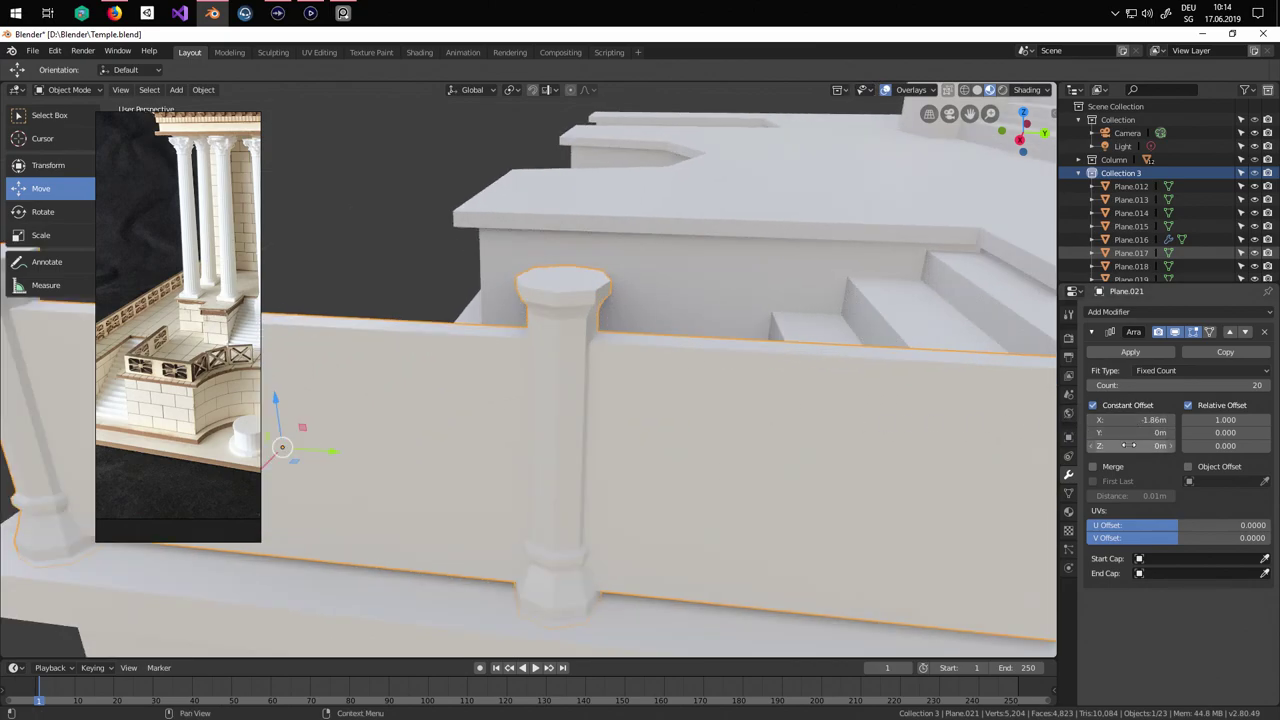
pyautogui.moveTo(1155, 419); pyautogui.dragTo(1158, 419)
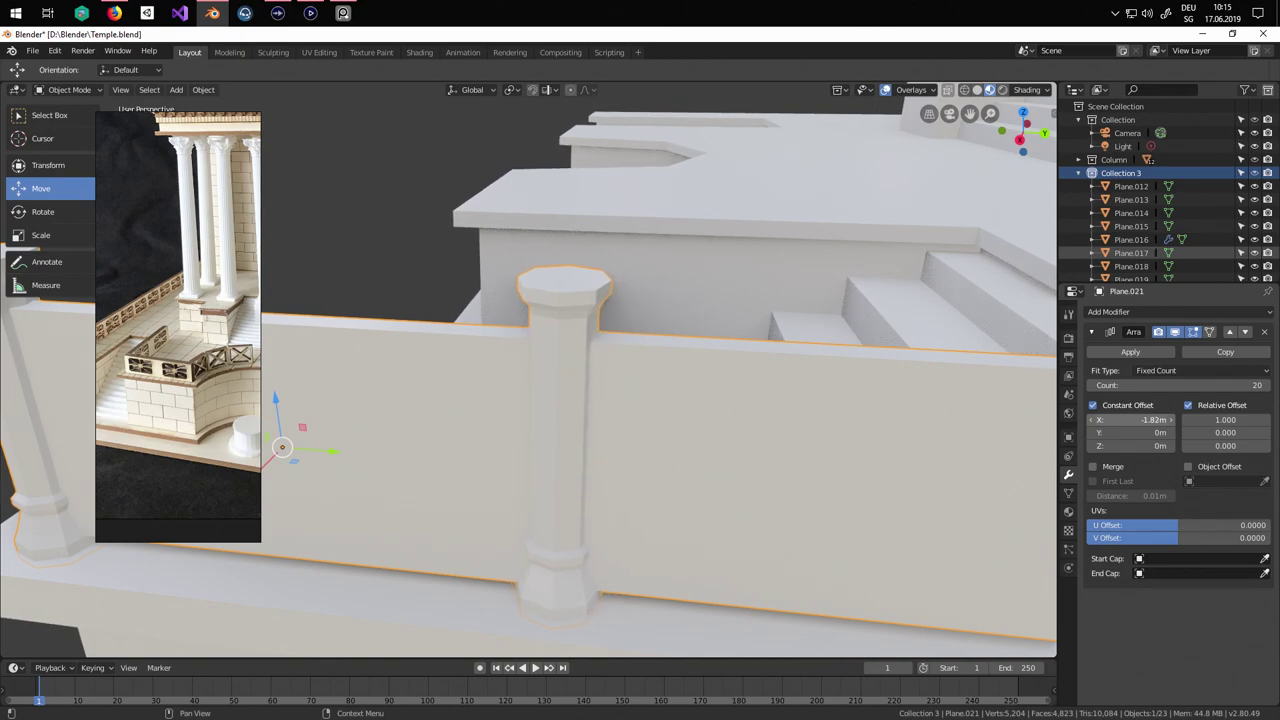
# Set the array count to 23 and inspect the balustrade along the terrace's side wall from both ends.
pyautogui.scroll(-3, 781, 459)
pyautogui.moveTo(781, 459); pyautogui.dragTo(645, 360, button='middle')
pyautogui.press('Tab')
pyautogui.press('Tab')
pyautogui.scroll(3, 820, 431)
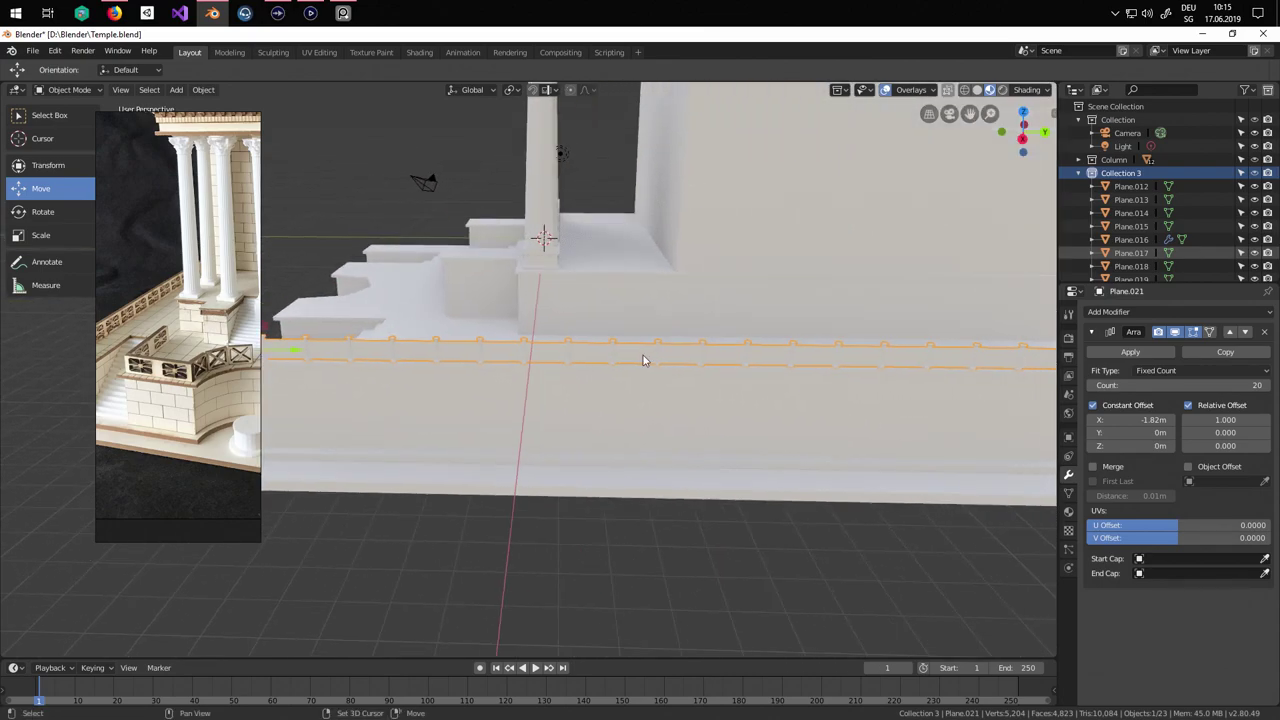
pyautogui.scroll(-1, 645, 360)
pyautogui.scroll(-5, 645, 360)
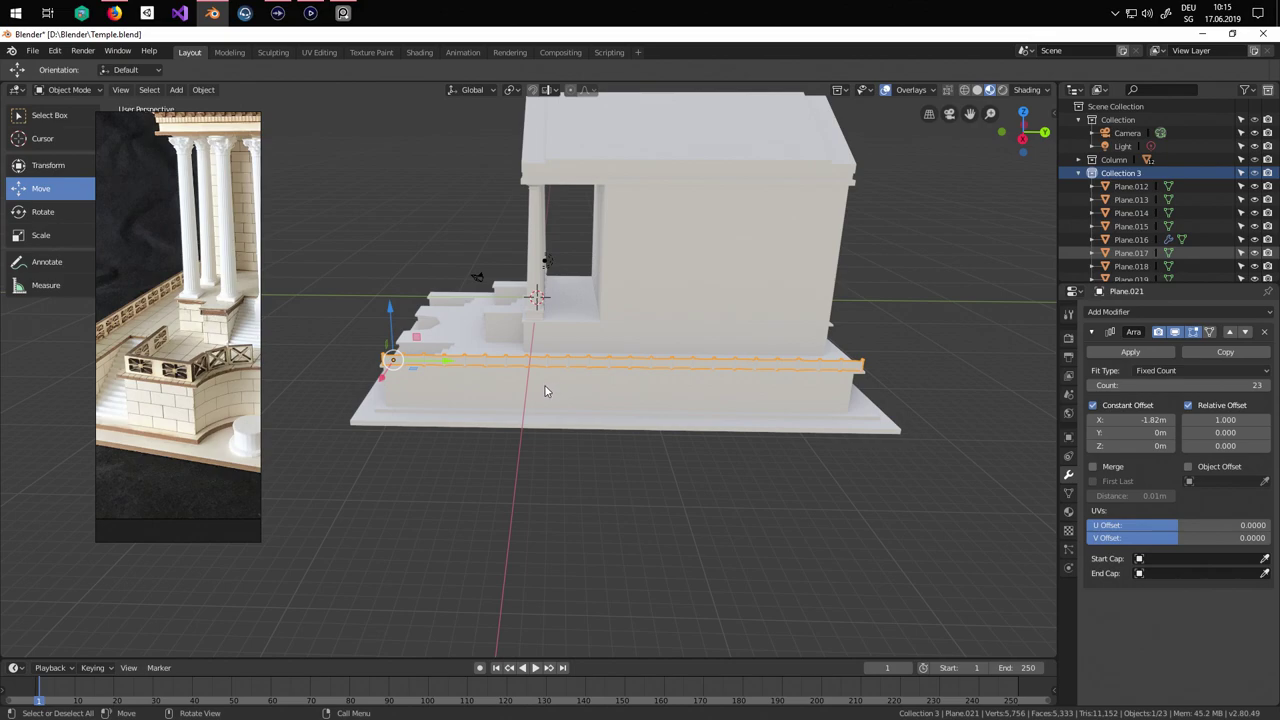
pyautogui.scroll(5, 543, 391)
pyautogui.moveTo(543, 391); pyautogui.dragTo(749, 428, button='middle')
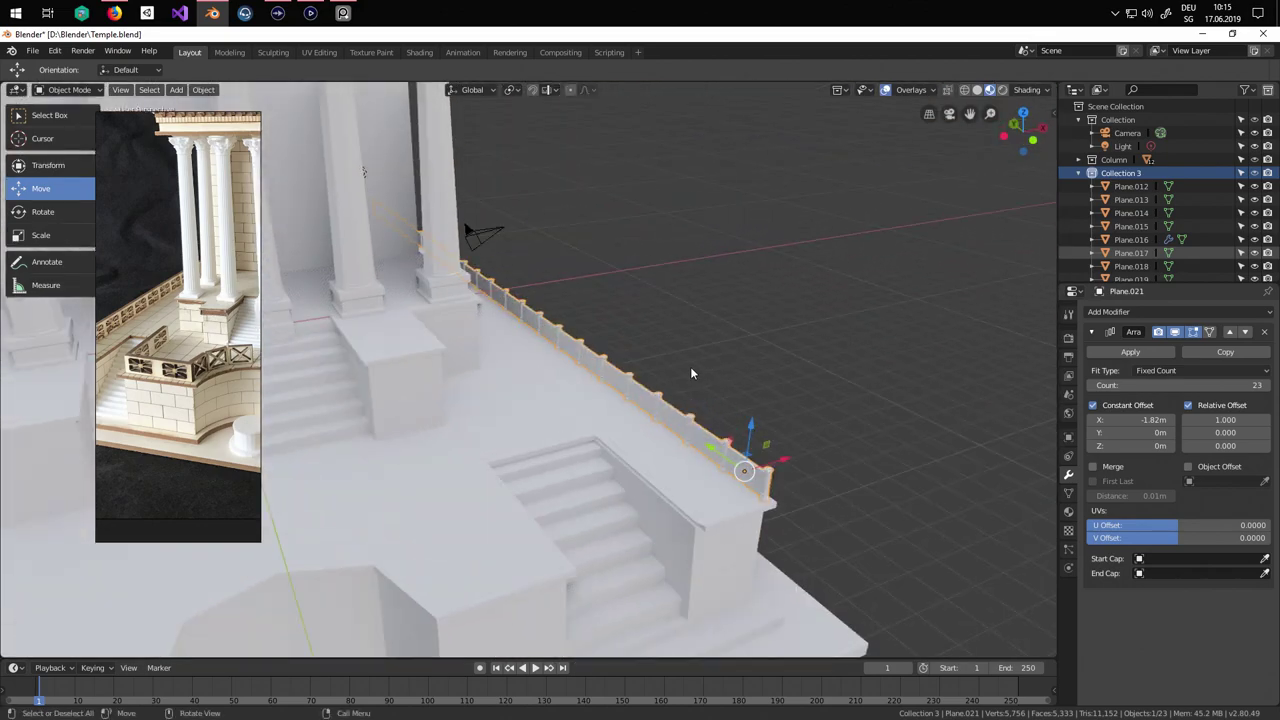
pyautogui.moveTo(690, 373); pyautogui.dragTo(631, 354, button='middle')
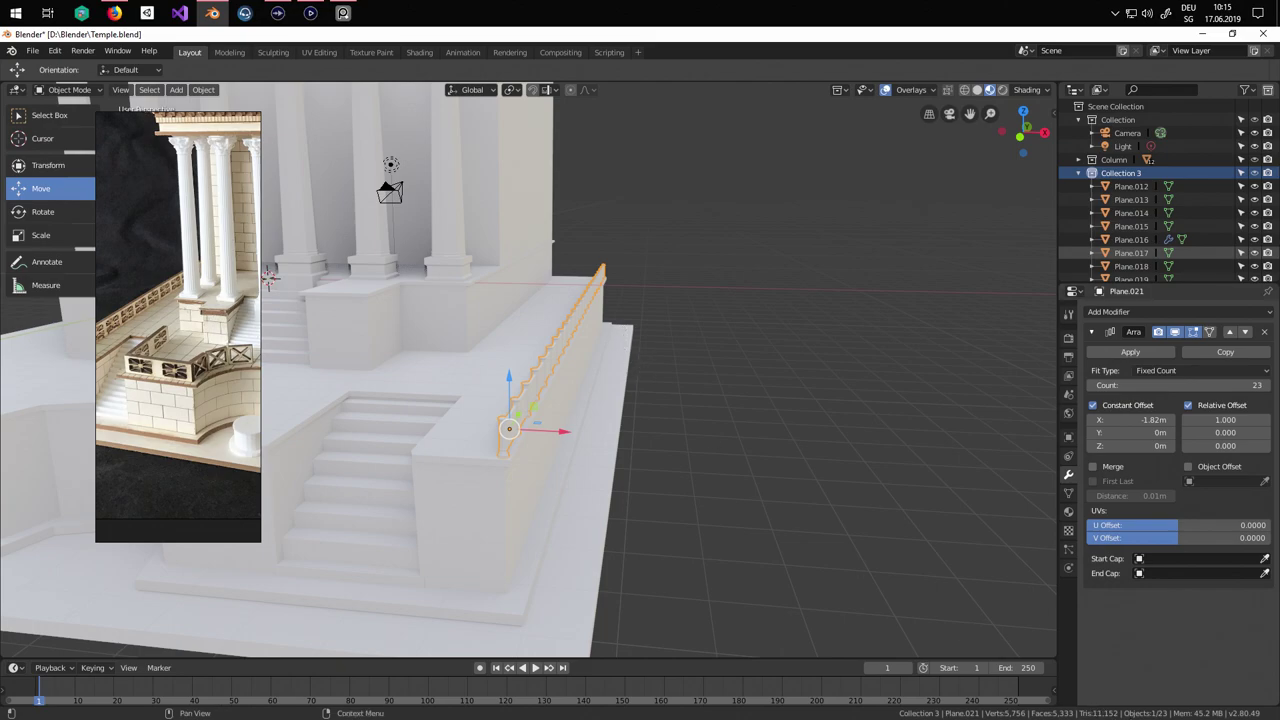
pyautogui.moveTo(633, 440); pyautogui.dragTo(697, 492, button='middle')
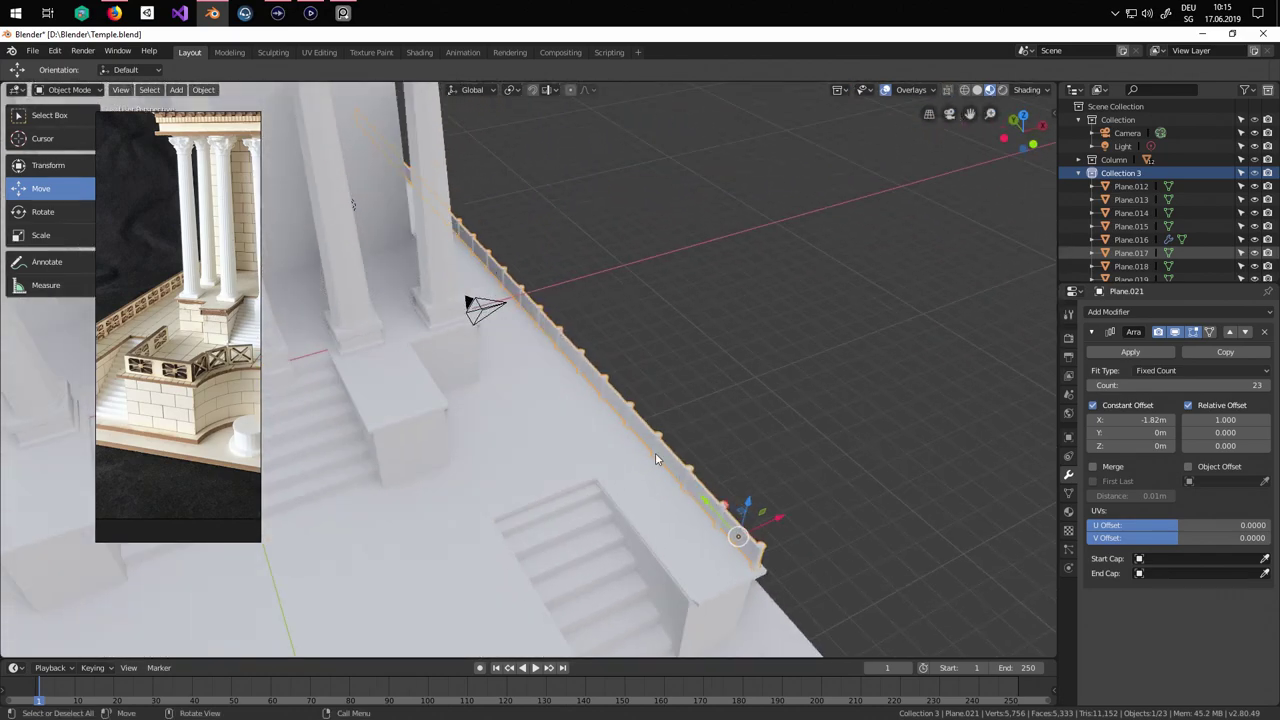
pyautogui.moveTo(714, 420); pyautogui.dragTo(634, 409, button='middle')
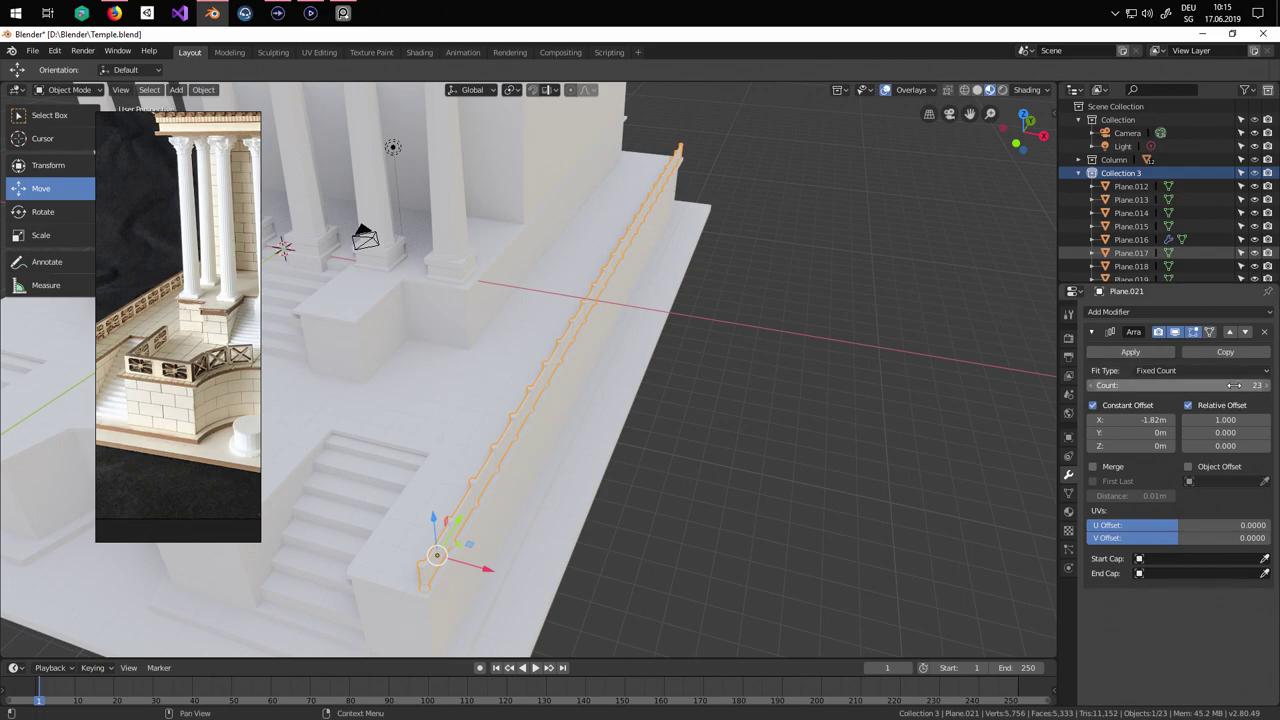
# Reduce the array count to 1 to check the scene statistics with a single balustrade section.
pyautogui.moveTo(1180, 385); pyautogui.dragTo(1125, 385)
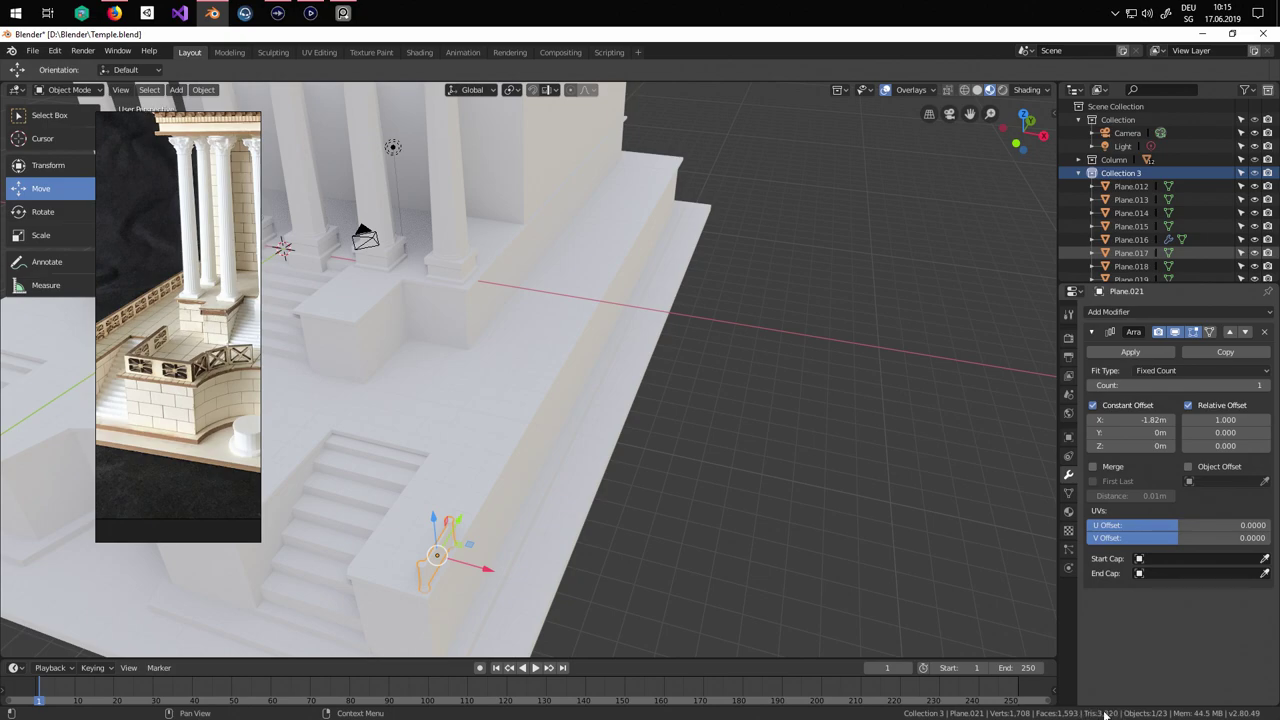
pyautogui.moveTo(800, 425); pyautogui.dragTo(756, 416, button='middle')
pyautogui.keyDown('shift'); pyautogui.moveTo(660, 405); pyautogui.dragTo(703, 383, button='middle'); pyautogui.keyUp('shift')
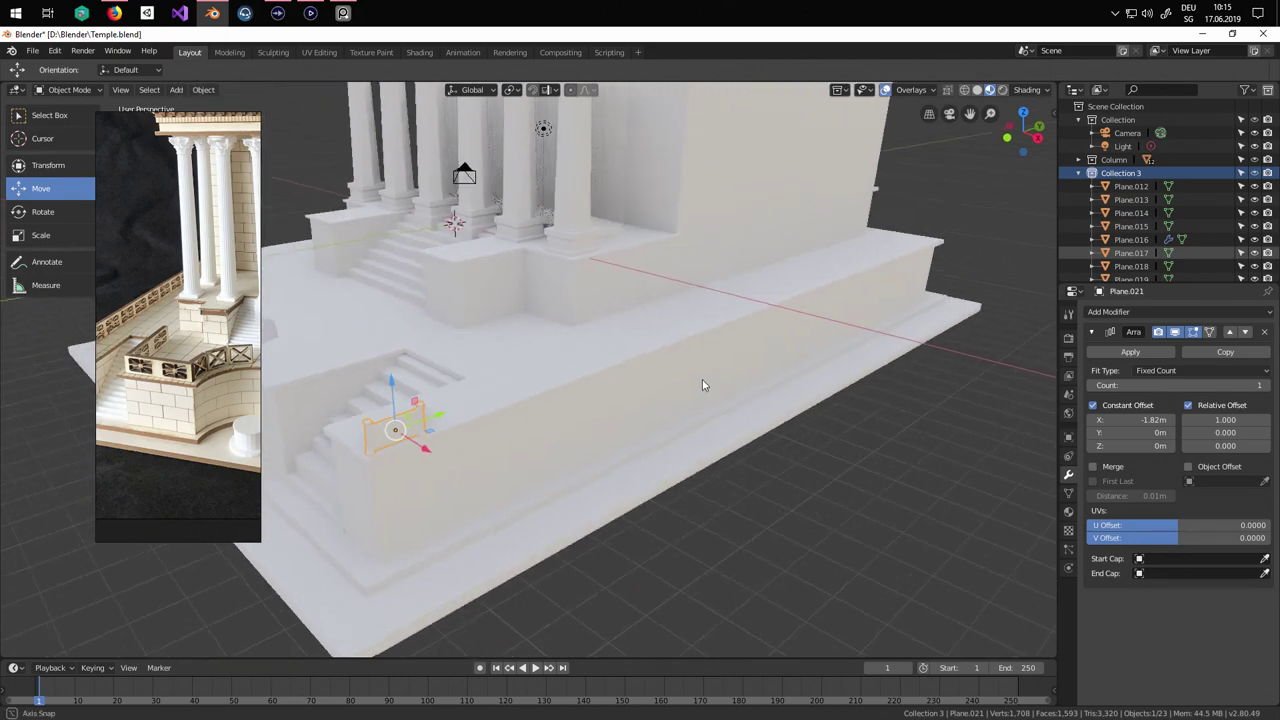
pyautogui.keyDown('shift'); pyautogui.moveTo(545, 382); pyautogui.dragTo(655, 409, button='middle'); pyautogui.keyUp('shift')
# Raise the array count to 21 and then 23 so the balustrade spans the terrace's side wall again.
pyautogui.scroll(1, 655, 409)
pyautogui.moveTo(1110, 385); pyautogui.dragTo(1232, 385)
pyautogui.scroll(-4, 754, 434)
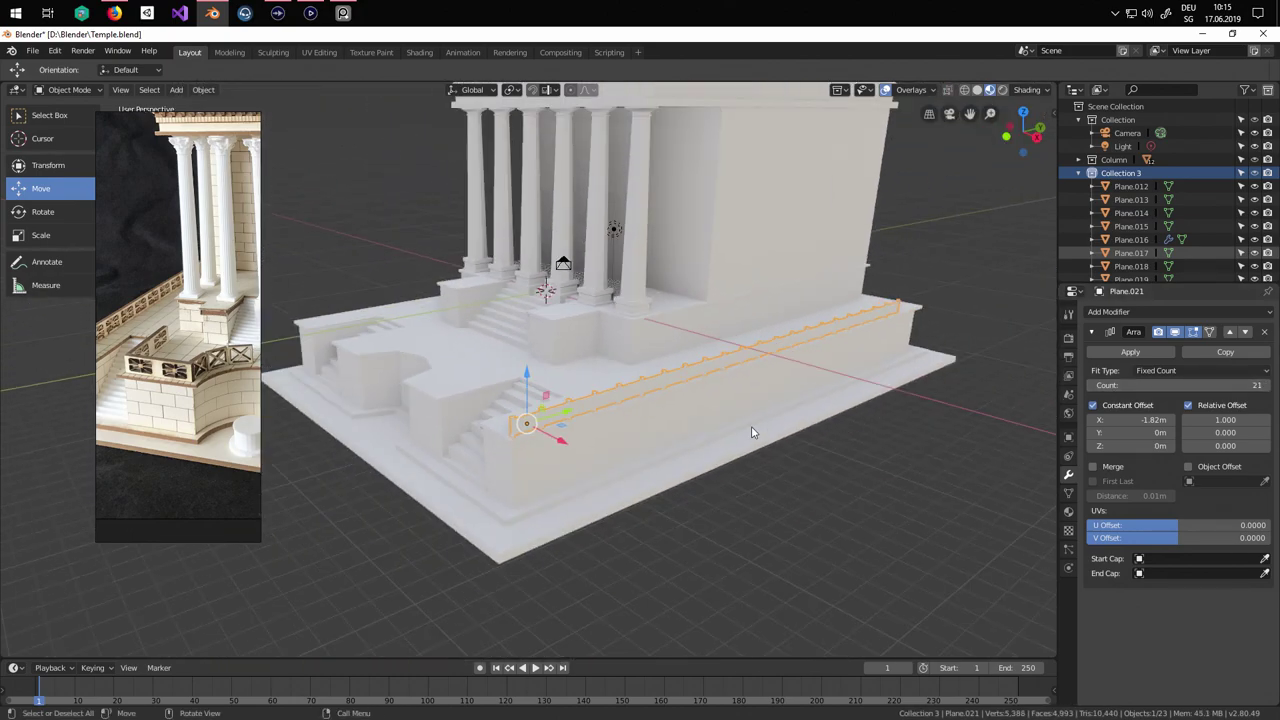
pyautogui.moveTo(754, 434); pyautogui.dragTo(716, 428, button='middle')
pyautogui.scroll(-1, 716, 428)
pyautogui.keyDown('shift'); pyautogui.moveTo(810, 432); pyautogui.dragTo(713, 440, button='middle'); pyautogui.keyUp('shift')
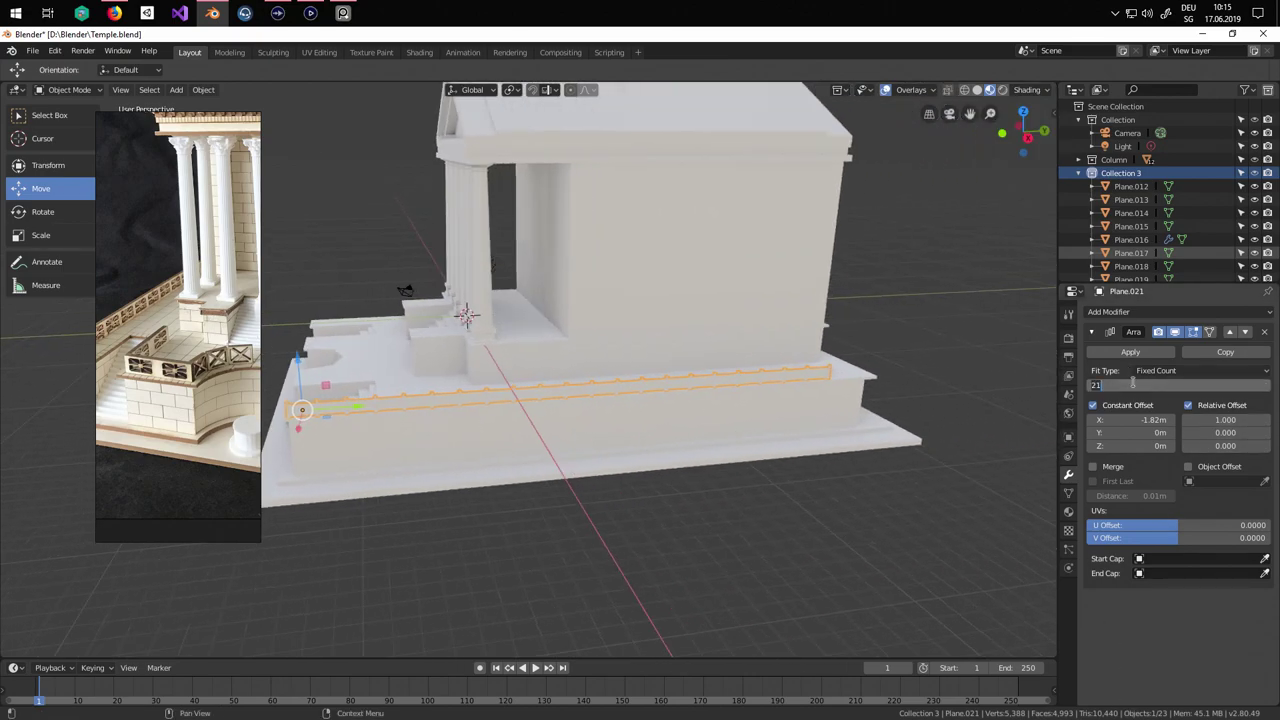
pyautogui.write('23')
pyautogui.press('Return')
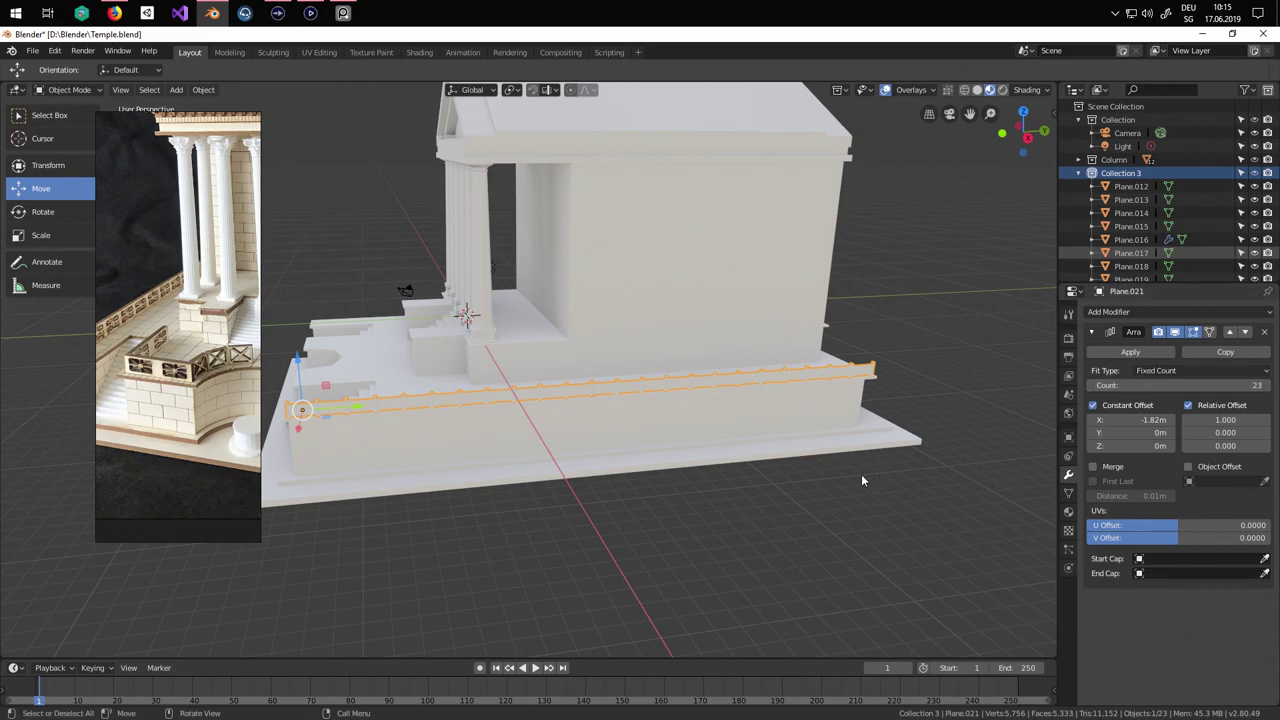
pyautogui.moveTo(861, 474); pyautogui.dragTo(626, 432, button='middle')
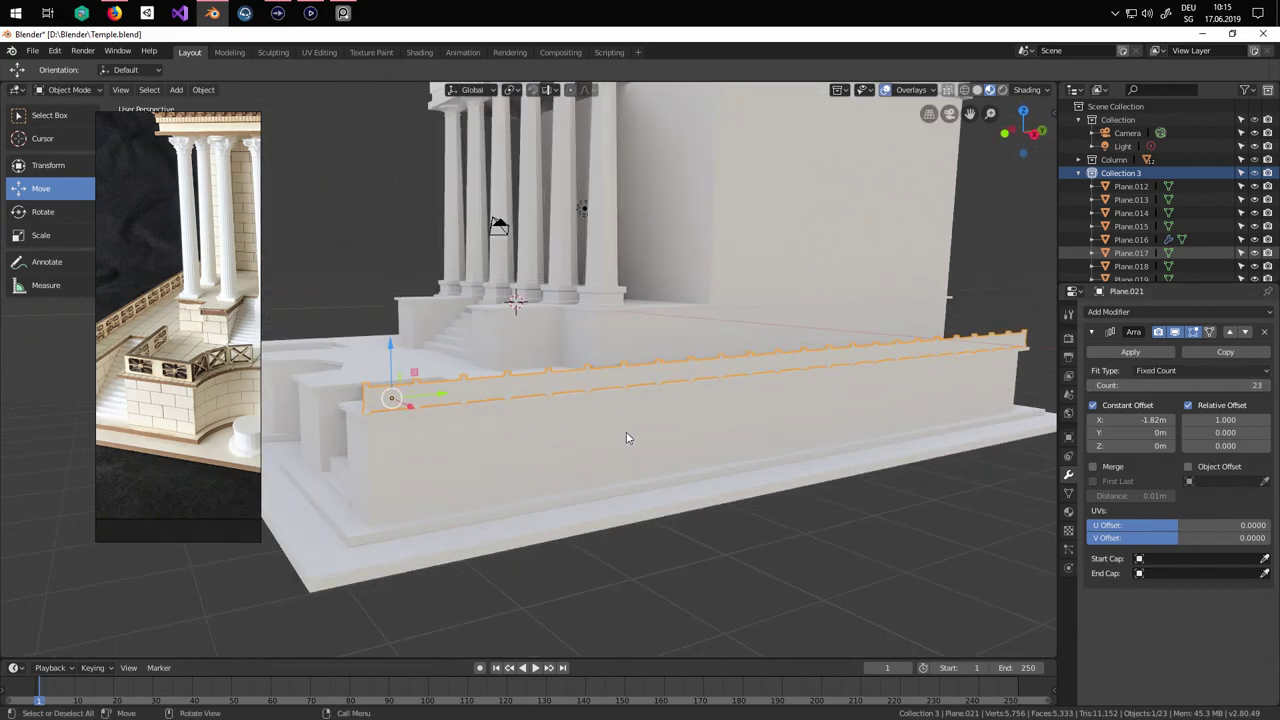
# Set the array count to 7 and scale the balustrade up uniformly.
pyautogui.moveTo(1184, 386); pyautogui.dragTo(1169, 386)
pyautogui.press('s')
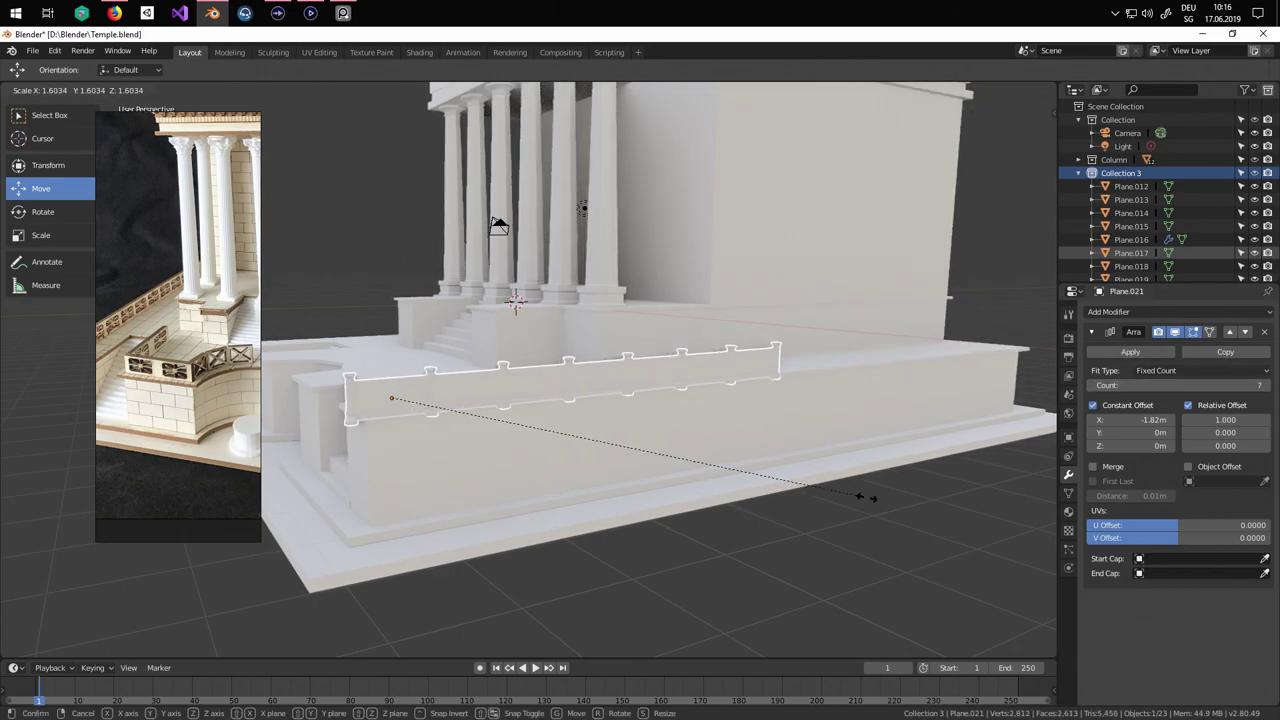
pyautogui.click(683, 414)
# Raise the enlarged balustrade slightly onto the wall's top and move it 0.775 m along Y.
pyautogui.moveTo(396, 344); pyautogui.dragTo(396, 337)
pyautogui.moveTo(447, 385); pyautogui.dragTo(467, 381)
pyautogui.scroll(3, 467, 400)
pyautogui.moveTo(464, 420); pyautogui.dragTo(433, 430, button='middle')
# Set the array count to 14 to extend the enlarged balustrade to the rear end of the terrace's side wall.
pyautogui.scroll(-5, 440, 430)
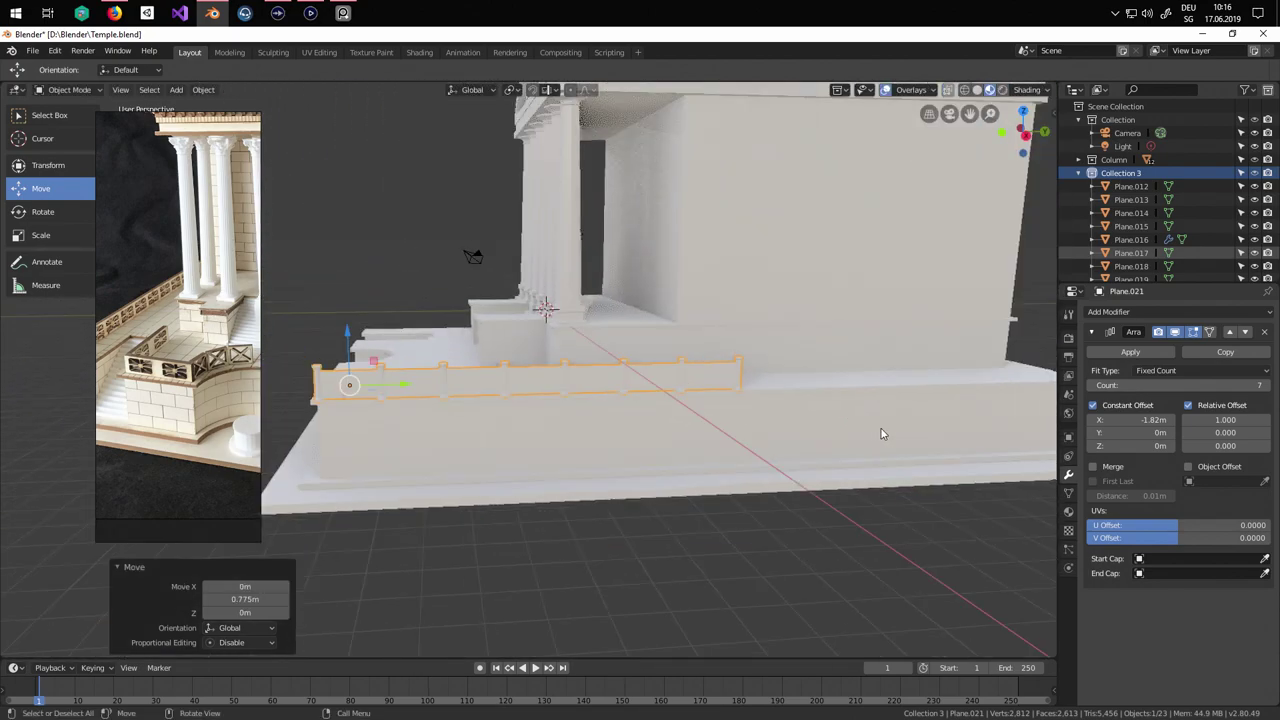
pyautogui.moveTo(1180, 385)
pyautogui.mouseDown()
pyautogui.moveTo(1240, 385)
pyautogui.moveTo(1203, 385)
pyautogui.mouseUp()
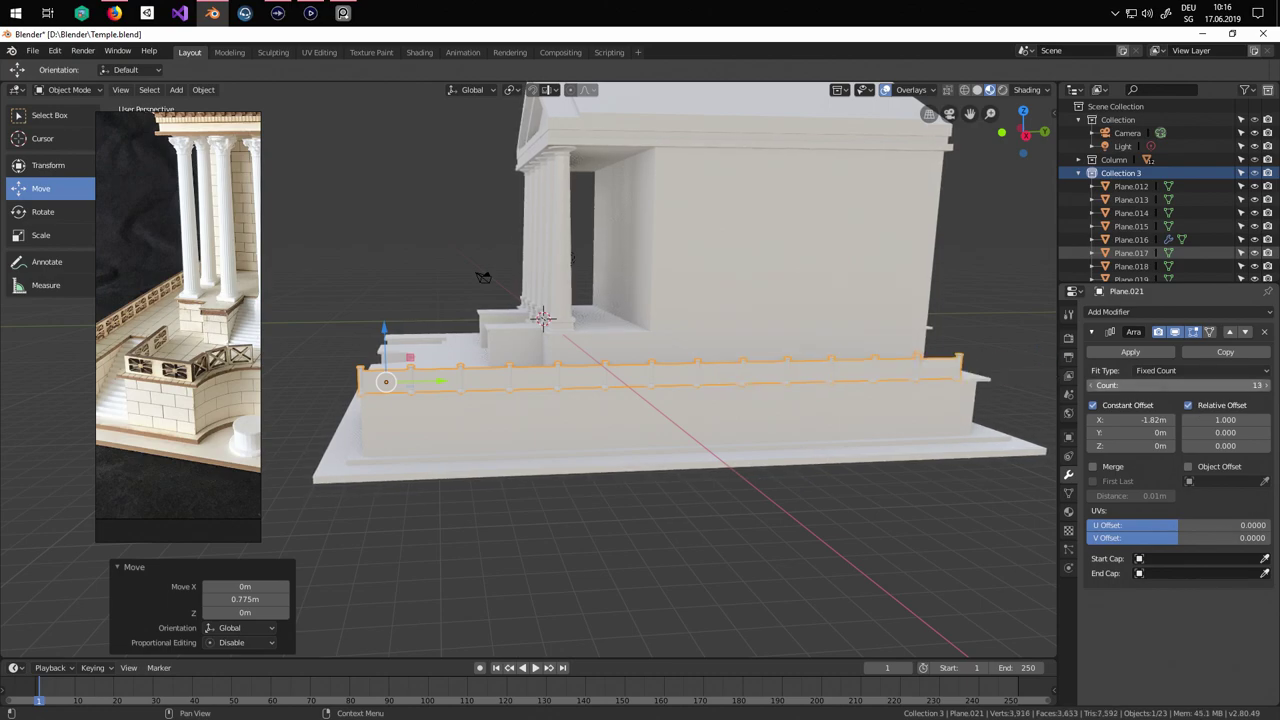
pyautogui.scroll(3, 970, 415)
pyautogui.keyDown('shift'); pyautogui.moveTo(940, 421); pyautogui.dragTo(836, 404, button='middle'); pyautogui.keyUp('shift')
pyautogui.scroll(-2, 530, 408)
pyautogui.keyDown('shift'); pyautogui.moveTo(526, 410); pyautogui.dragTo(810, 416, button='middle'); pyautogui.keyUp('shift')
# Scale the balustrade by 0.927 along the Y axis to shorten its sections.
pyautogui.click(83, 241)
pyautogui.scroll(3, 506, 380)
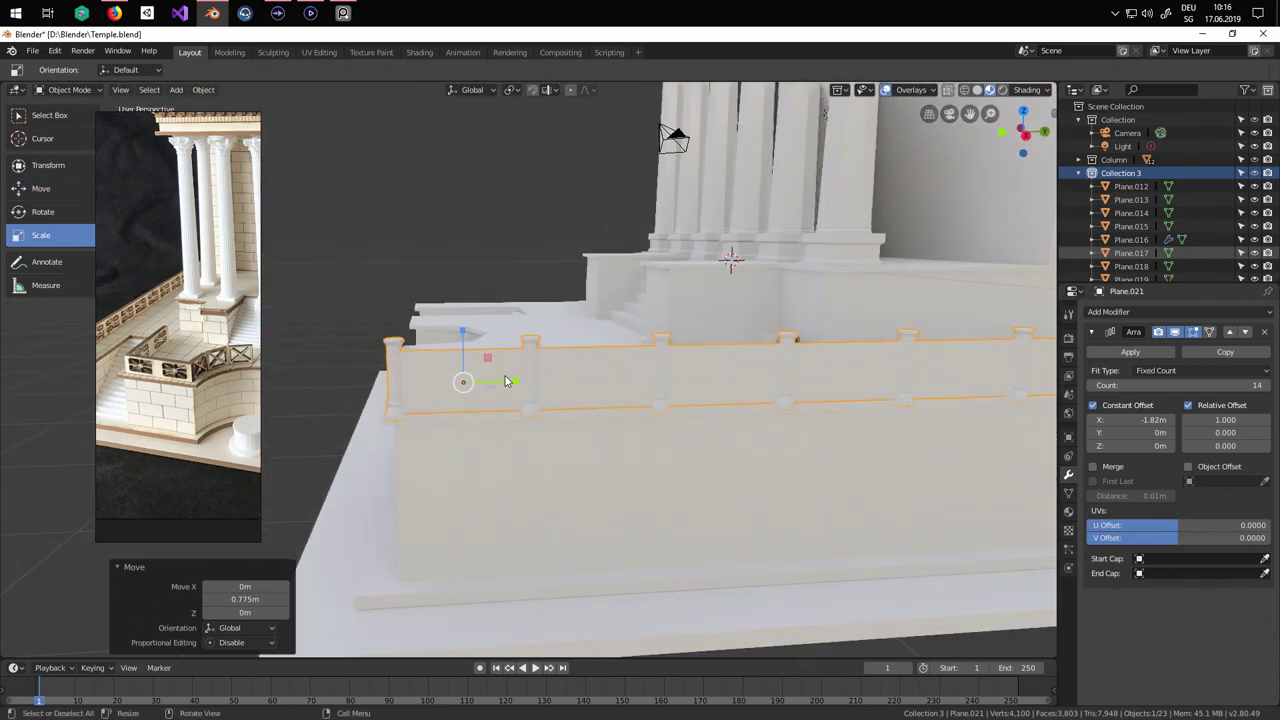
pyautogui.moveTo(518, 383); pyautogui.dragTo(514, 383)
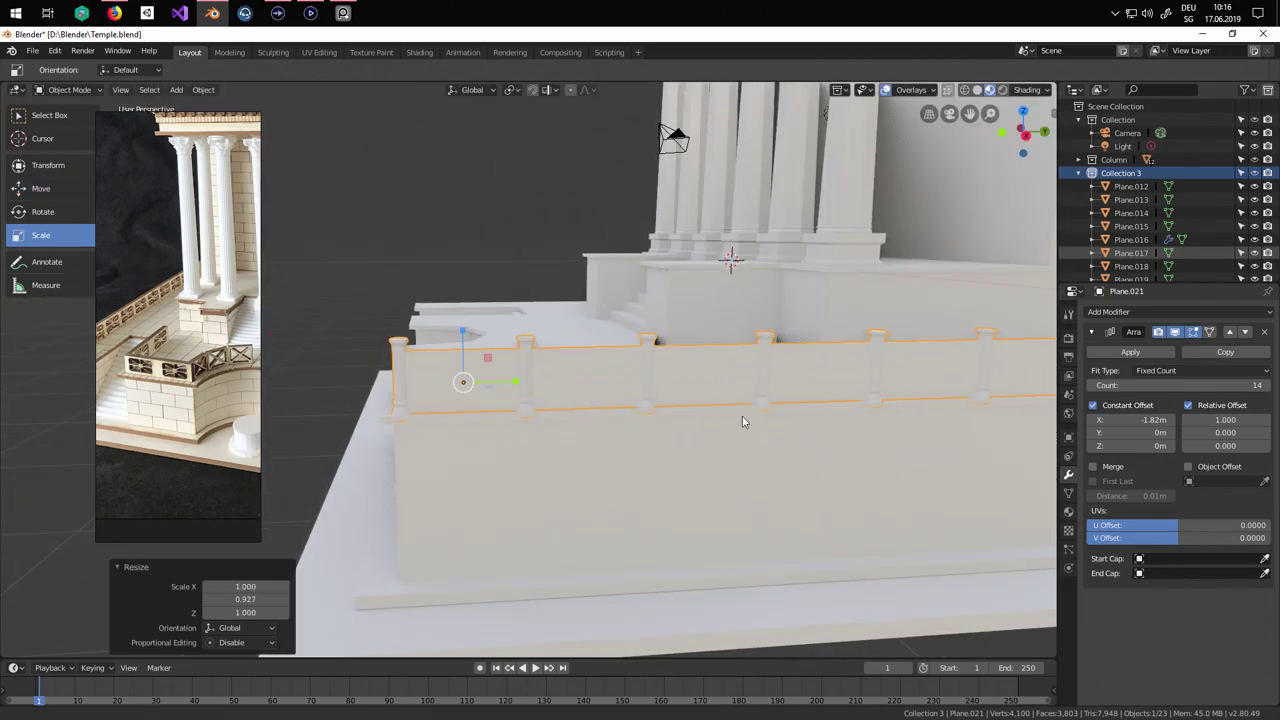
# Scale the balustrade by 1.036 along the Y axis to fit the wall's length.
pyautogui.keyDown('shift'); pyautogui.moveTo(850, 420); pyautogui.dragTo(357, 421, button='middle'); pyautogui.keyUp('shift')
pyautogui.moveTo(519, 428); pyautogui.dragTo(363, 373, button='middle')
pyautogui.press('s')
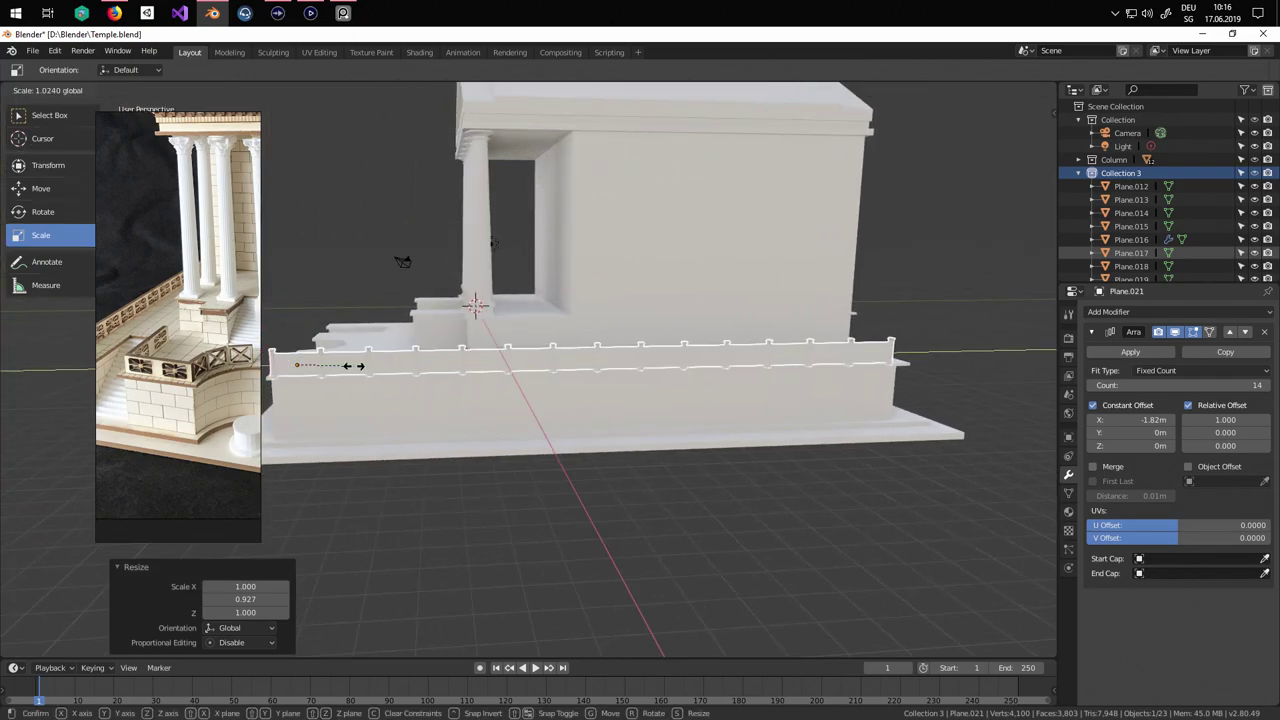
pyautogui.moveTo(355, 366); pyautogui.dragTo(355, 366)
pyautogui.click(16, 184)
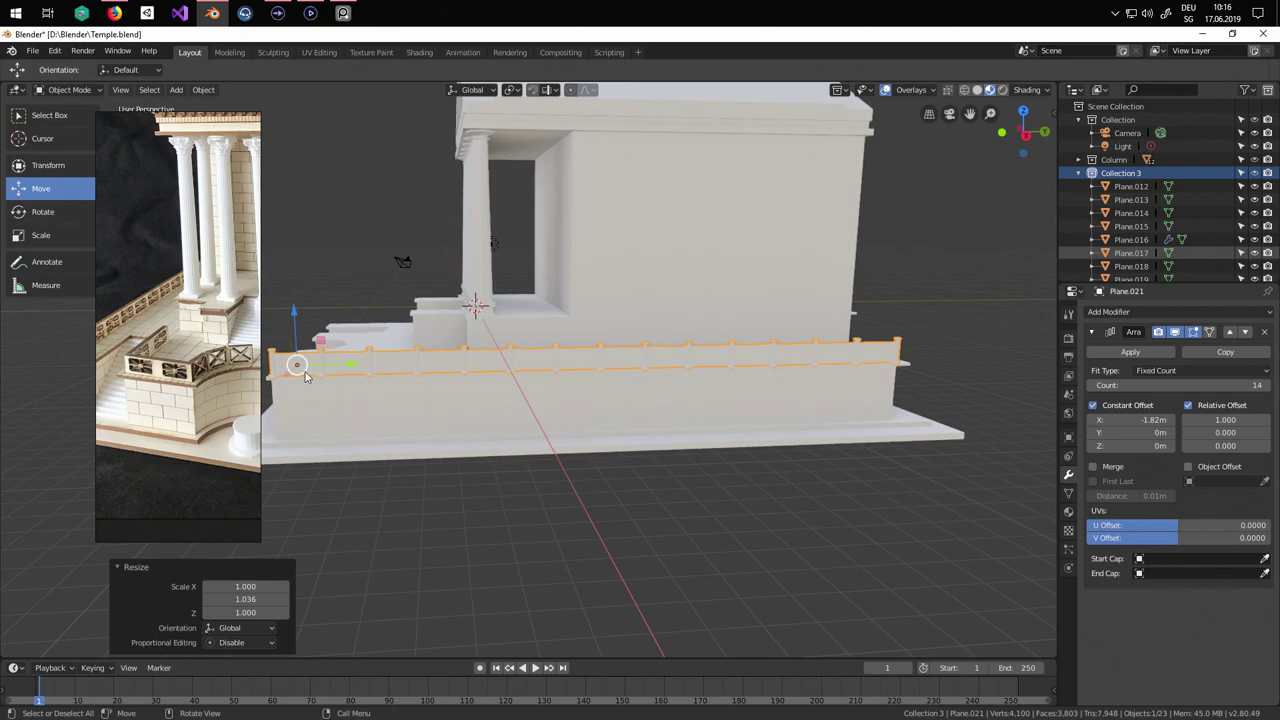
# Move the arrayed side-wall balustrade 0.186 m along Y to align it with the terrace wall's ends.
pyautogui.press('g')
pyautogui.click(362, 364)
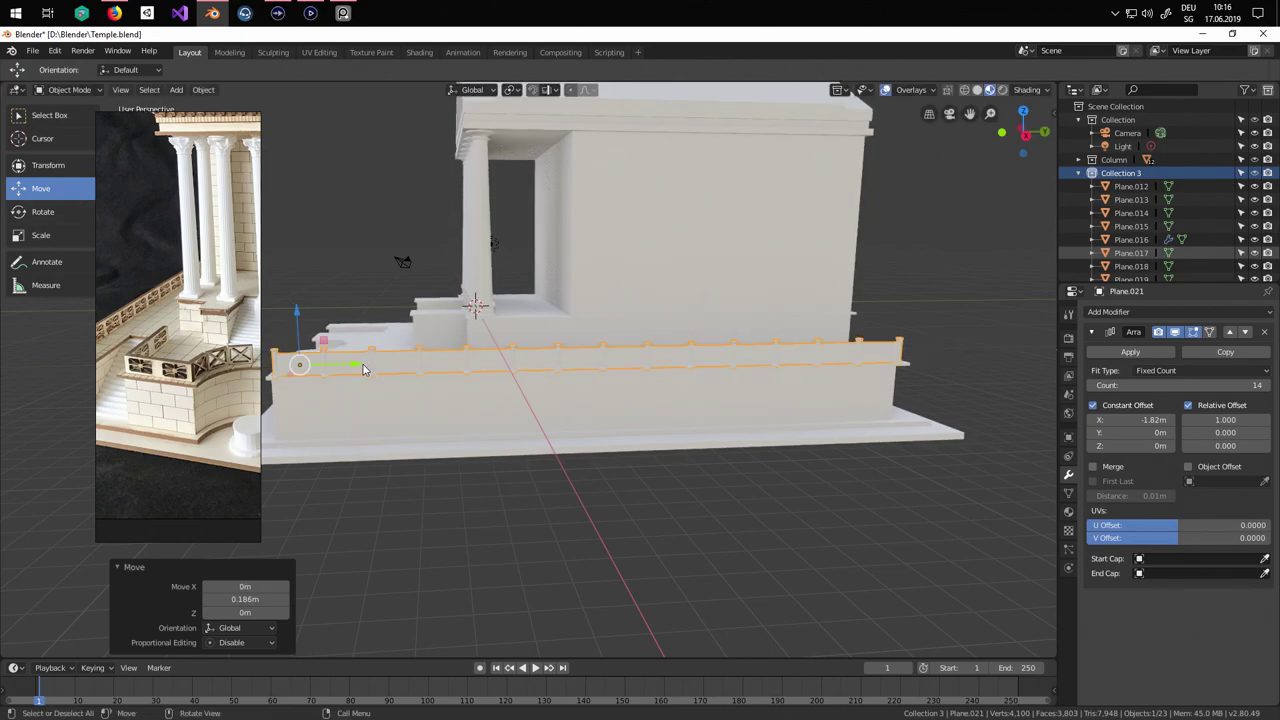
pyautogui.moveTo(365, 368); pyautogui.dragTo(594, 429, button='middle')
pyautogui.scroll(2, 710, 441)
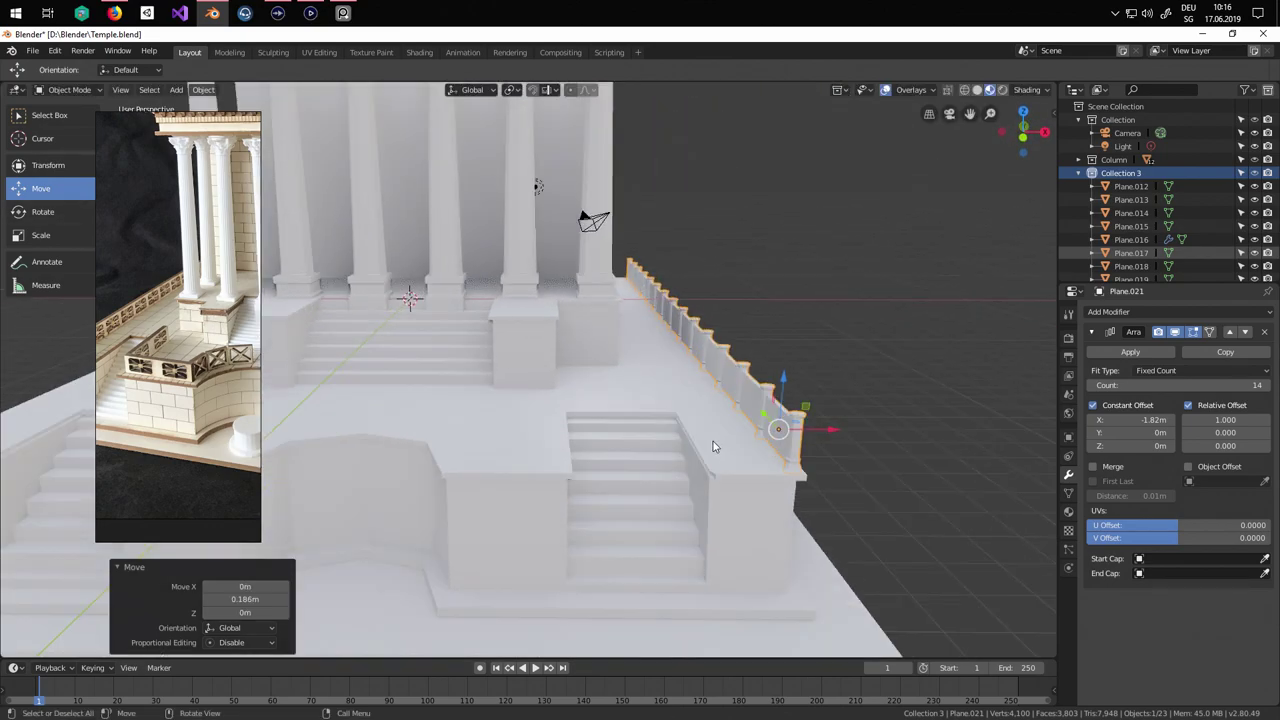
pyautogui.moveTo(713, 441)
pyautogui.mouseDown(button='middle')
pyautogui.moveTo(641, 442)
pyautogui.moveTo(704, 435)
pyautogui.mouseUp(button='middle')
pyautogui.scroll(-4, 594, 401)
pyautogui.scroll(-1, 594, 401)
pyautogui.keyDown('shift'); pyautogui.moveTo(594, 401); pyautogui.dragTo(621, 455, button='middle'); pyautogui.keyUp('shift')
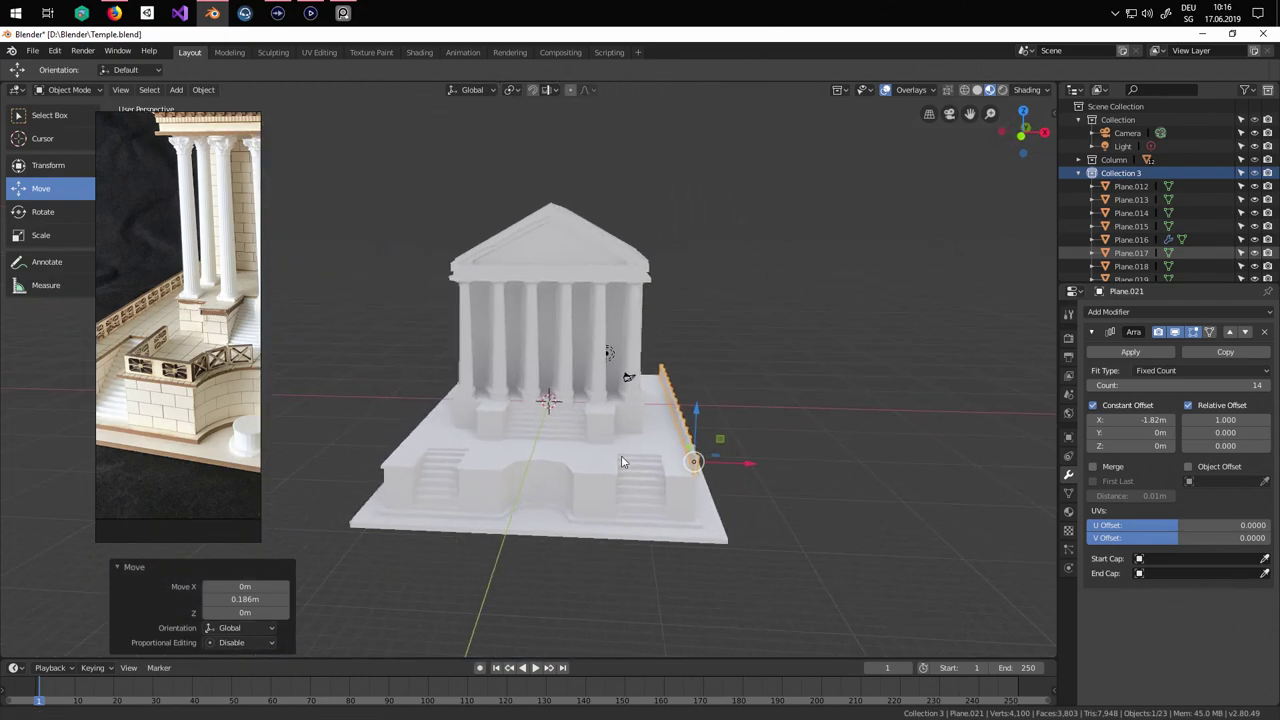
# Duplicate the side-wall balustrade and move the copy -31.7 m along X onto the terrace's opposite side wall.
pyautogui.scroll(3, 696, 446)
pyautogui.moveTo(728, 457); pyautogui.dragTo(735, 414, button='middle')
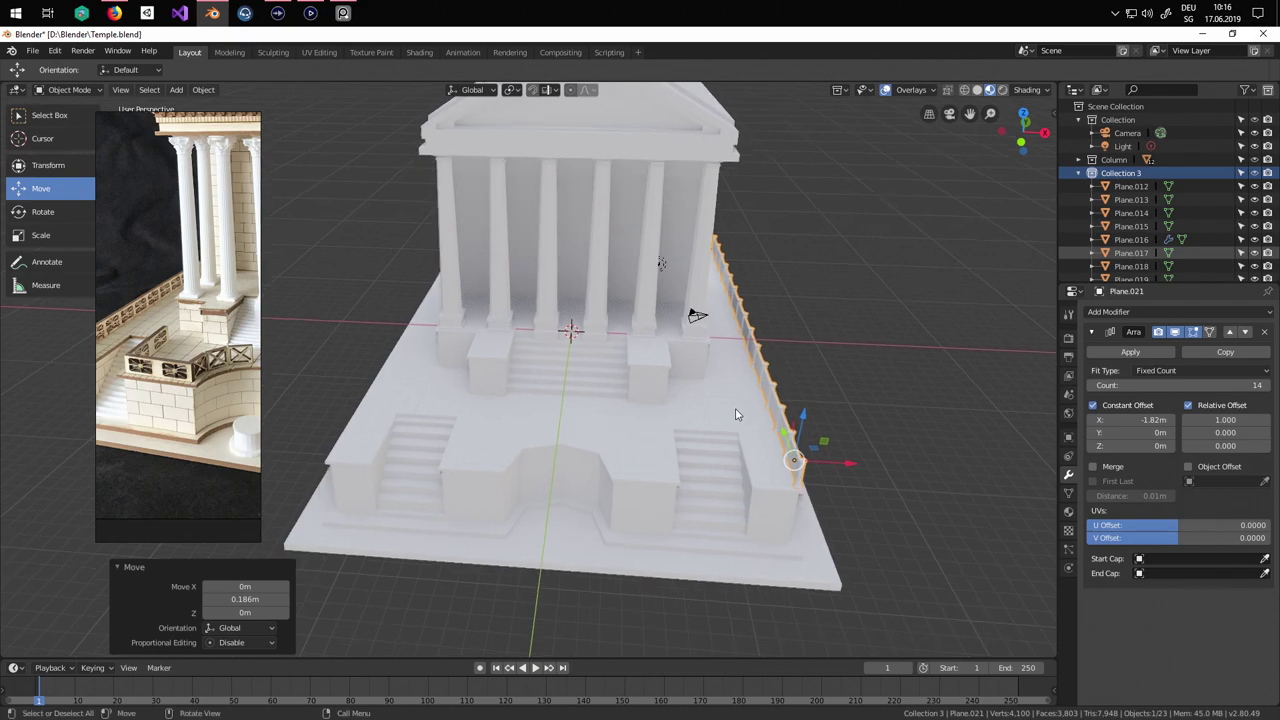
pyautogui.hotkey('shift', 'd')
pyautogui.rightClick(902, 465)
pyautogui.moveTo(857, 463); pyautogui.dragTo(396, 458)
pyautogui.moveTo(415, 465); pyautogui.dragTo(495, 462, button='middle')
pyautogui.scroll(1, 579, 507)
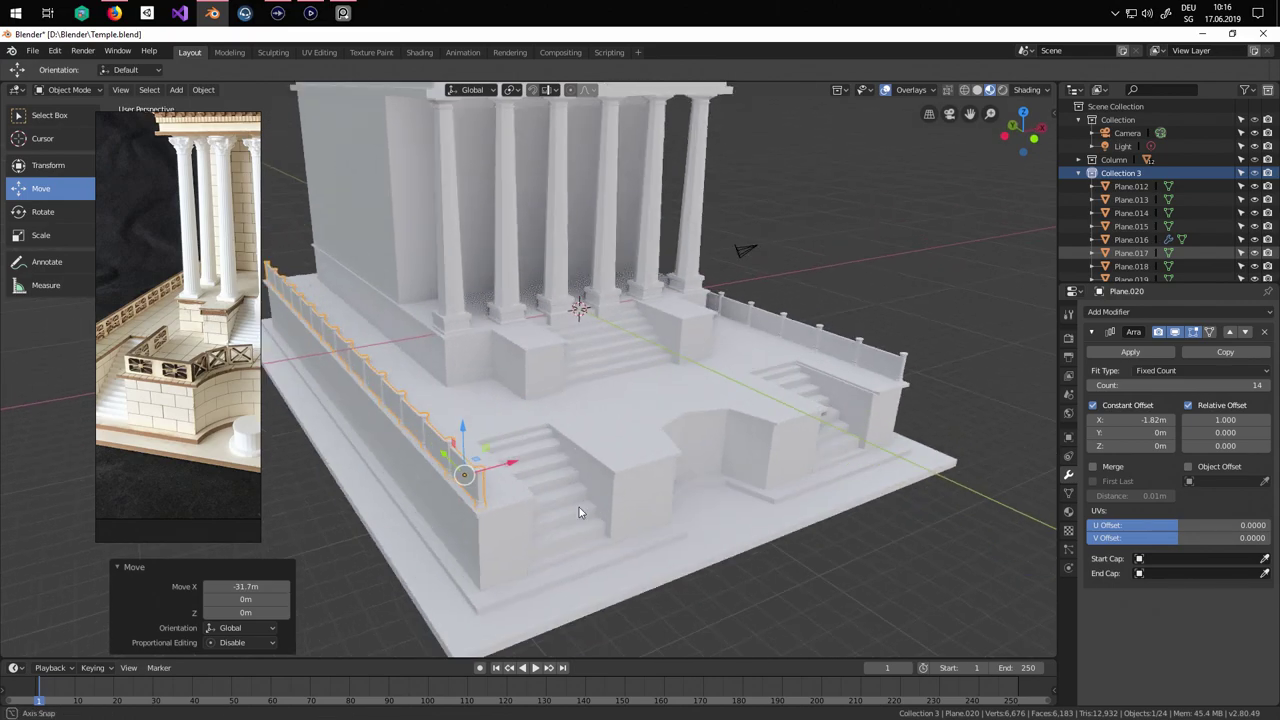
# Try to duplicate the new balustrade's mesh within the same object and move the copy along X to the front staircase's inner wall.
pyautogui.moveTo(579, 507); pyautogui.dragTo(560, 512, button='middle')
pyautogui.scroll(-1, 560, 512)
pyautogui.moveTo(147, 397); pyautogui.dragTo(228, 376, button='middle')
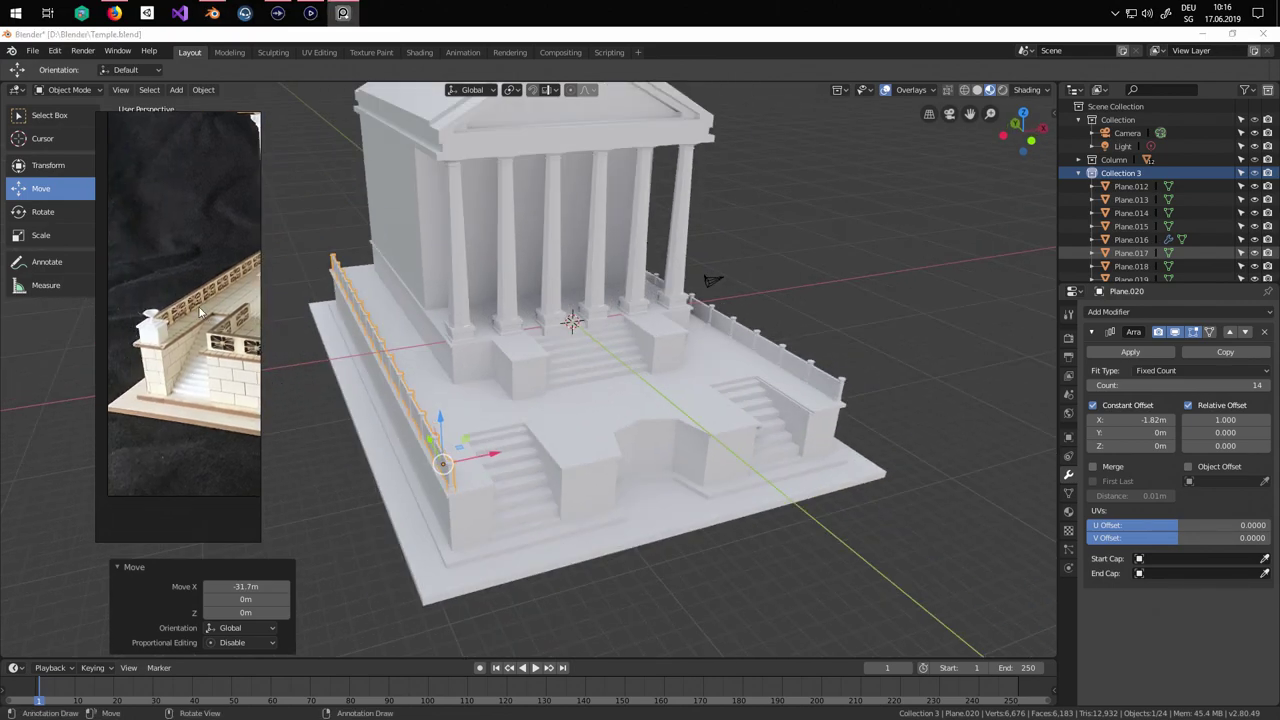
pyautogui.moveTo(355, 443); pyautogui.dragTo(434, 466, button='middle')
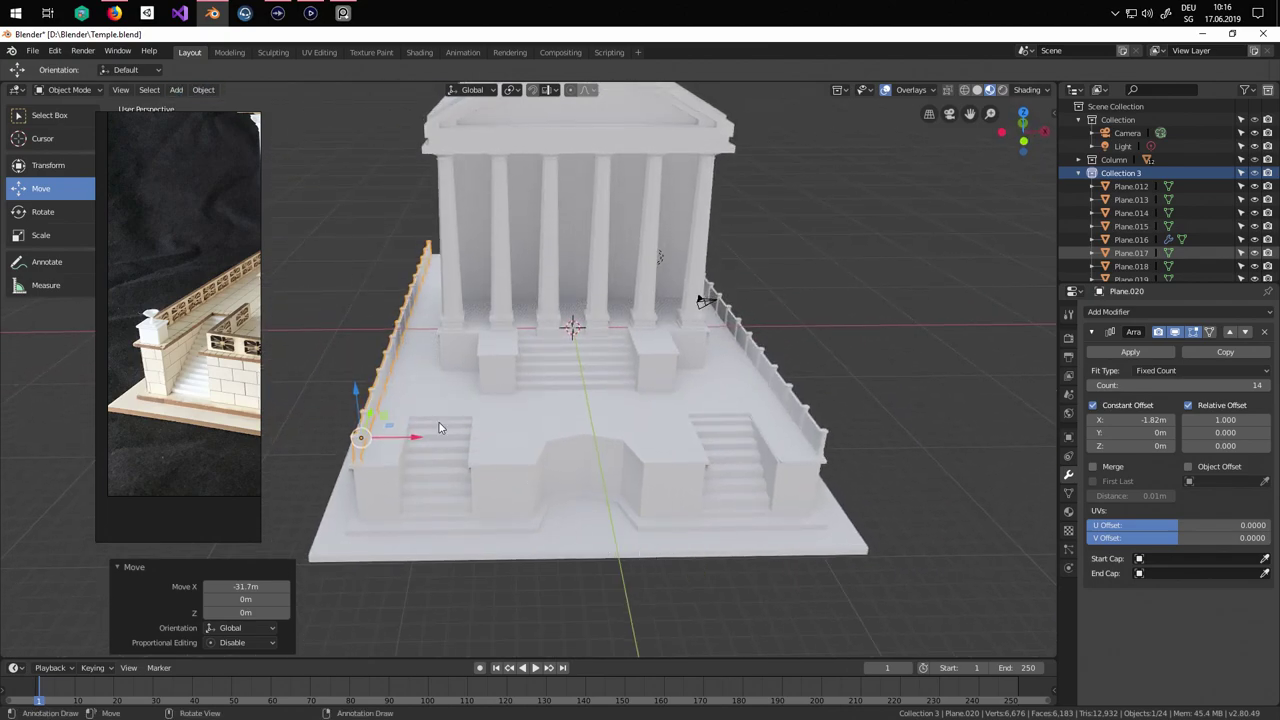
pyautogui.moveTo(744, 499); pyautogui.dragTo(788, 478, button='middle')
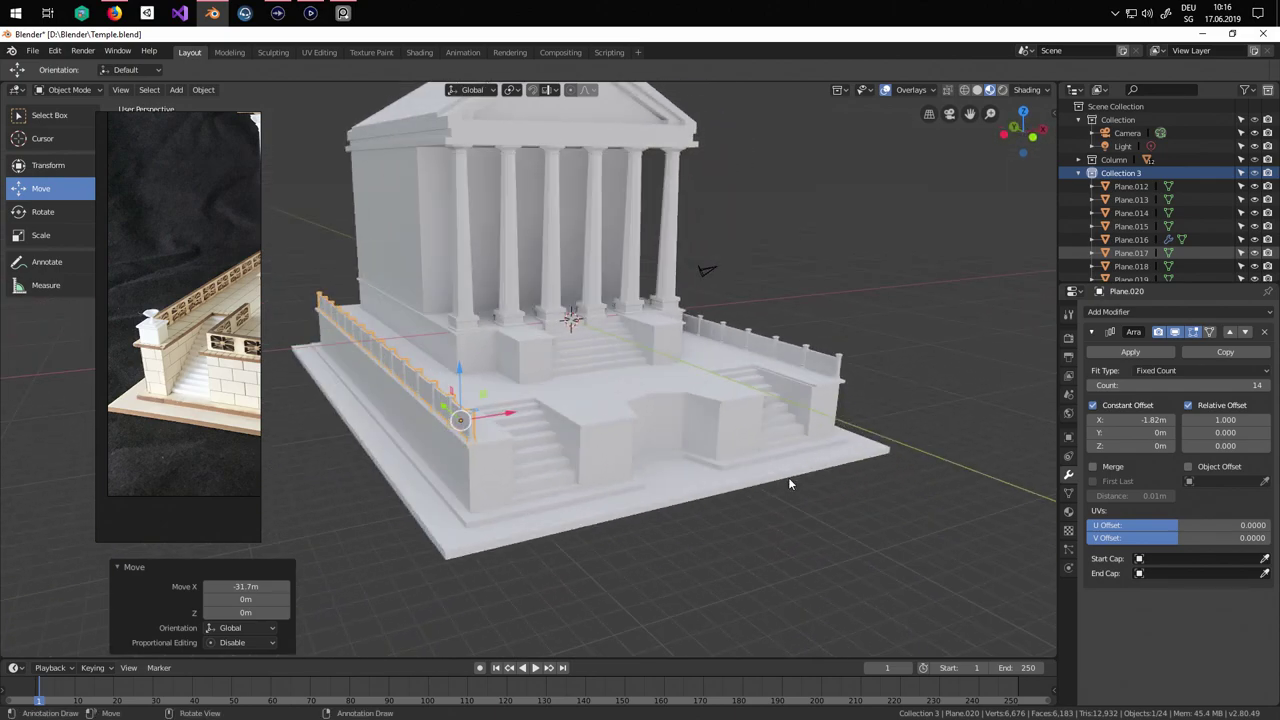
pyautogui.press('Tab')
pyautogui.moveTo(517, 438); pyautogui.dragTo(486, 439, button='middle')
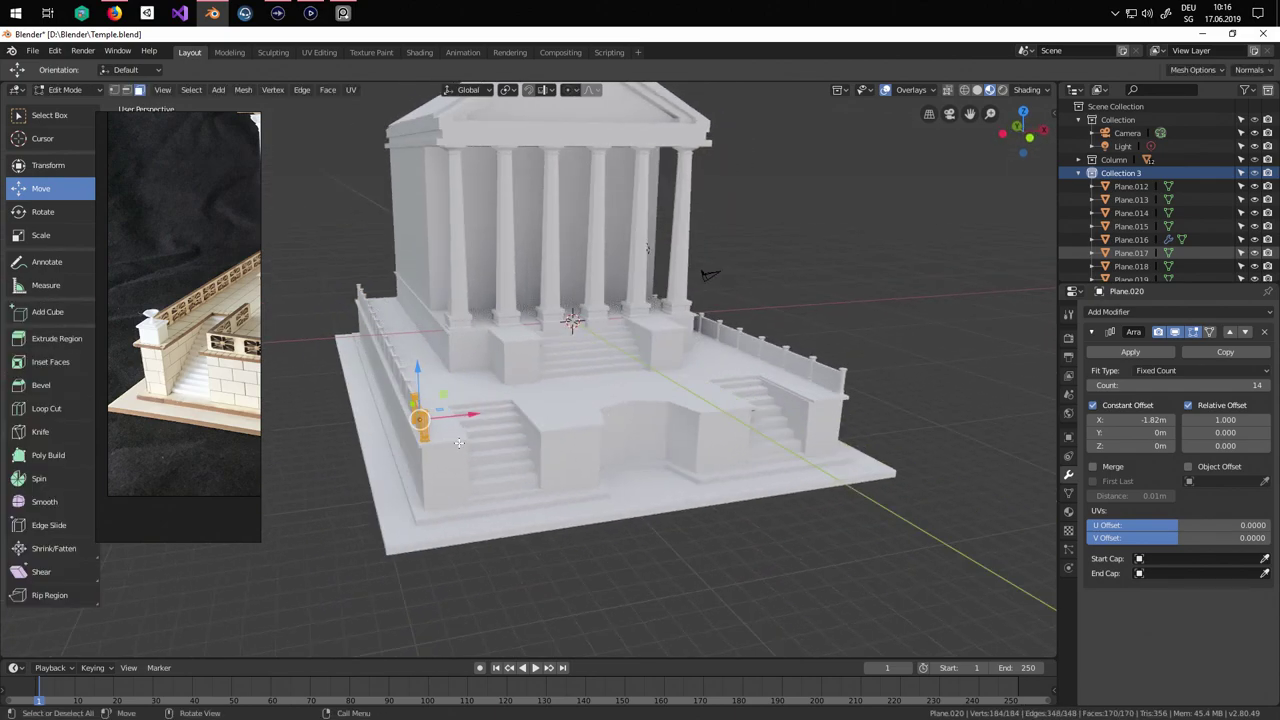
pyautogui.hotkey('shift', 'd')
pyautogui.press('Escape')
pyautogui.moveTo(473, 413); pyautogui.dragTo(590, 413)
pyautogui.click(593, 413)
pyautogui.press('Tab')
pyautogui.scroll(2, 685, 448)
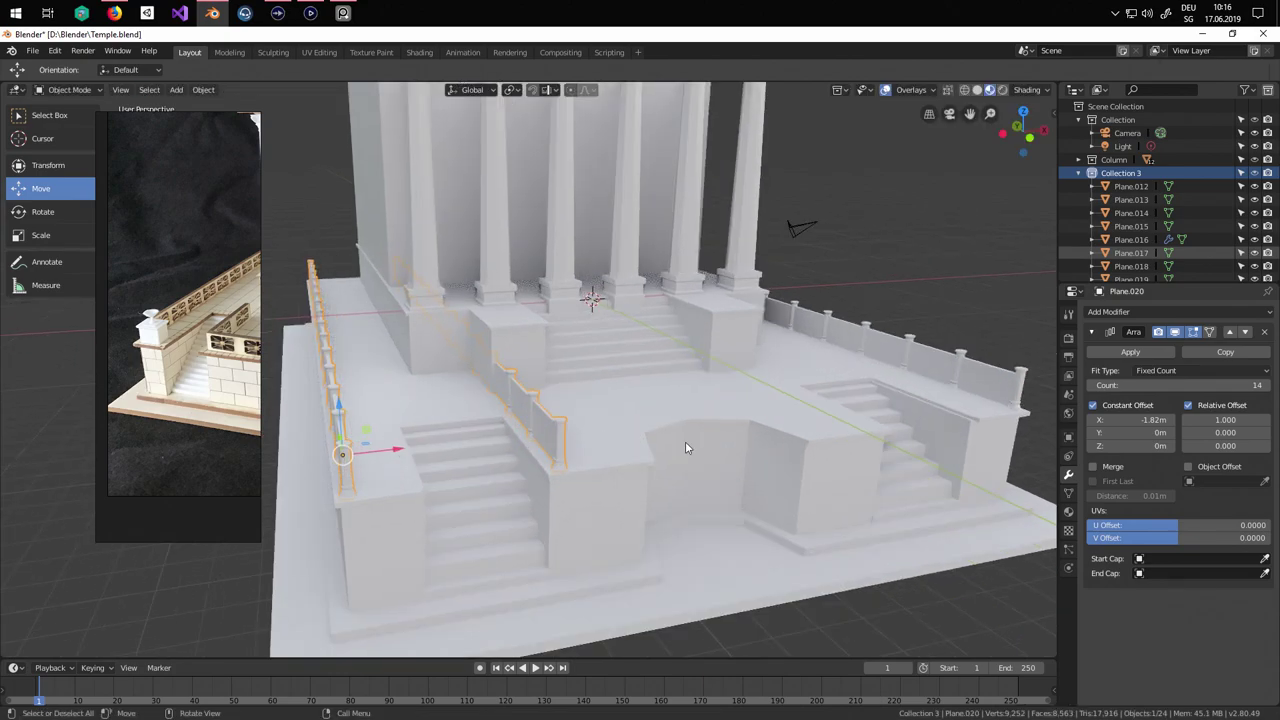
pyautogui.press('Tab')
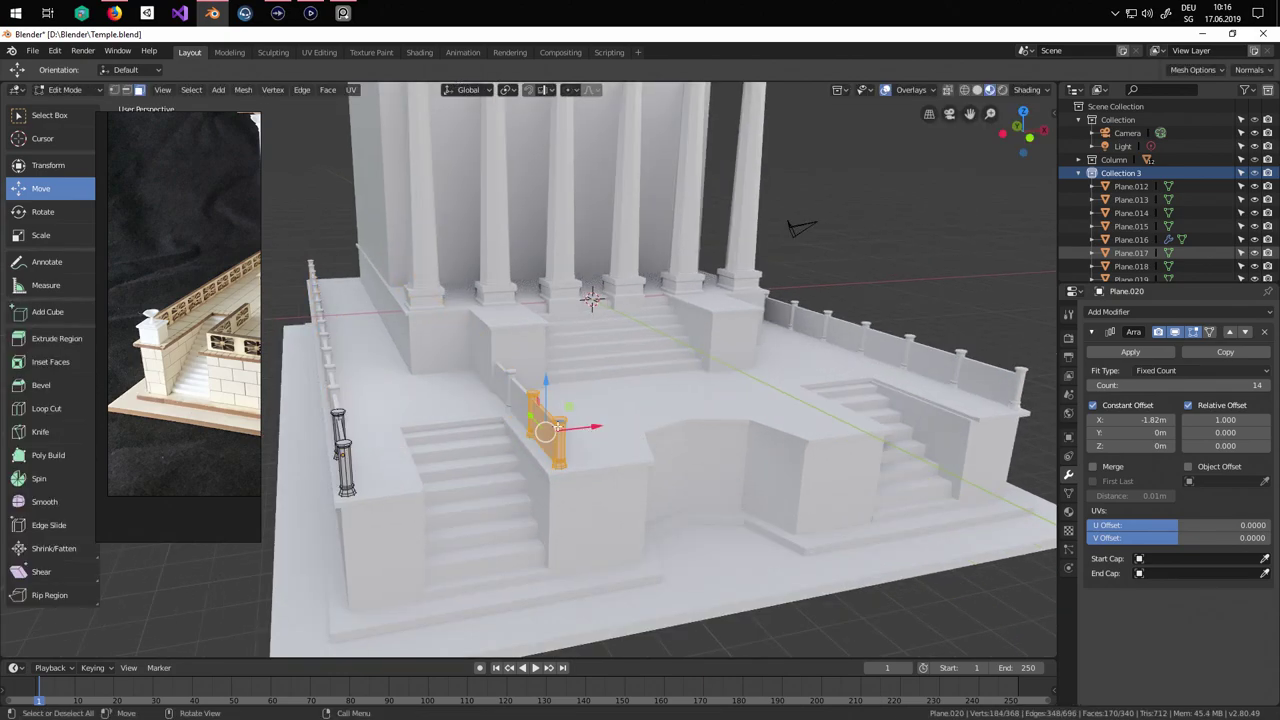
pyautogui.press('Tab')
# Undo the duplication and move of the balustrade mesh inside the object.
pyautogui.hotkey('ctrl', 'z')
pyautogui.hotkey('ctrl', 'z')
pyautogui.hotkey('ctrl', 'z')
pyautogui.hotkey('ctrl', 'z')
pyautogui.hotkey('ctrl', 'z')
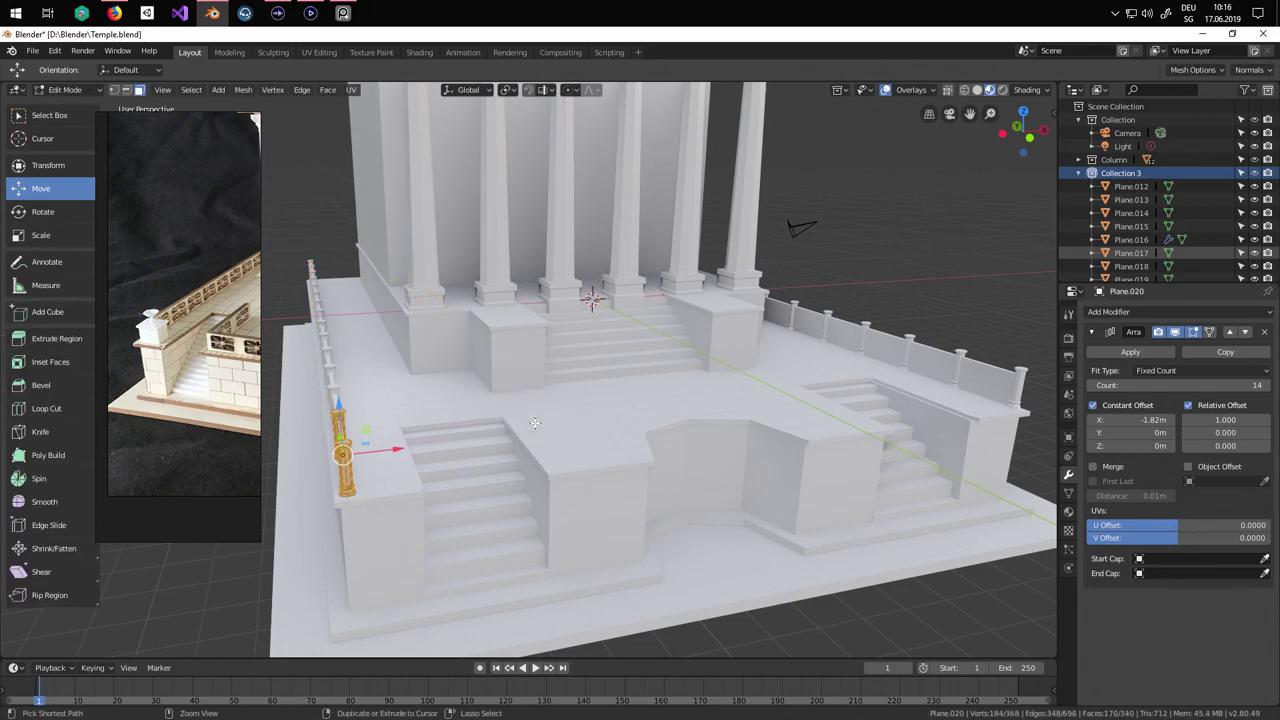
# Duplicate the balustrade as a separate object, move it 8.15 m along X to the staircase's inner wall, and remove its Array modifier.
pyautogui.hotkey('shift', 'd')
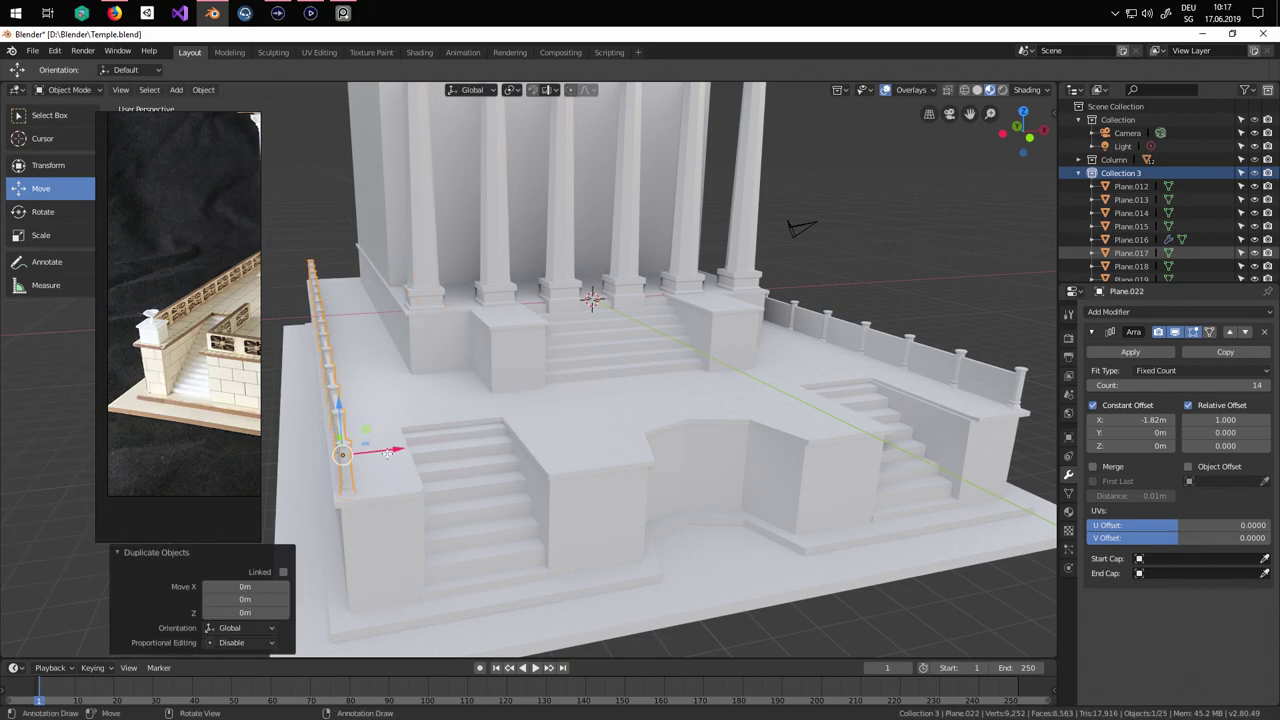
pyautogui.click(587, 431)
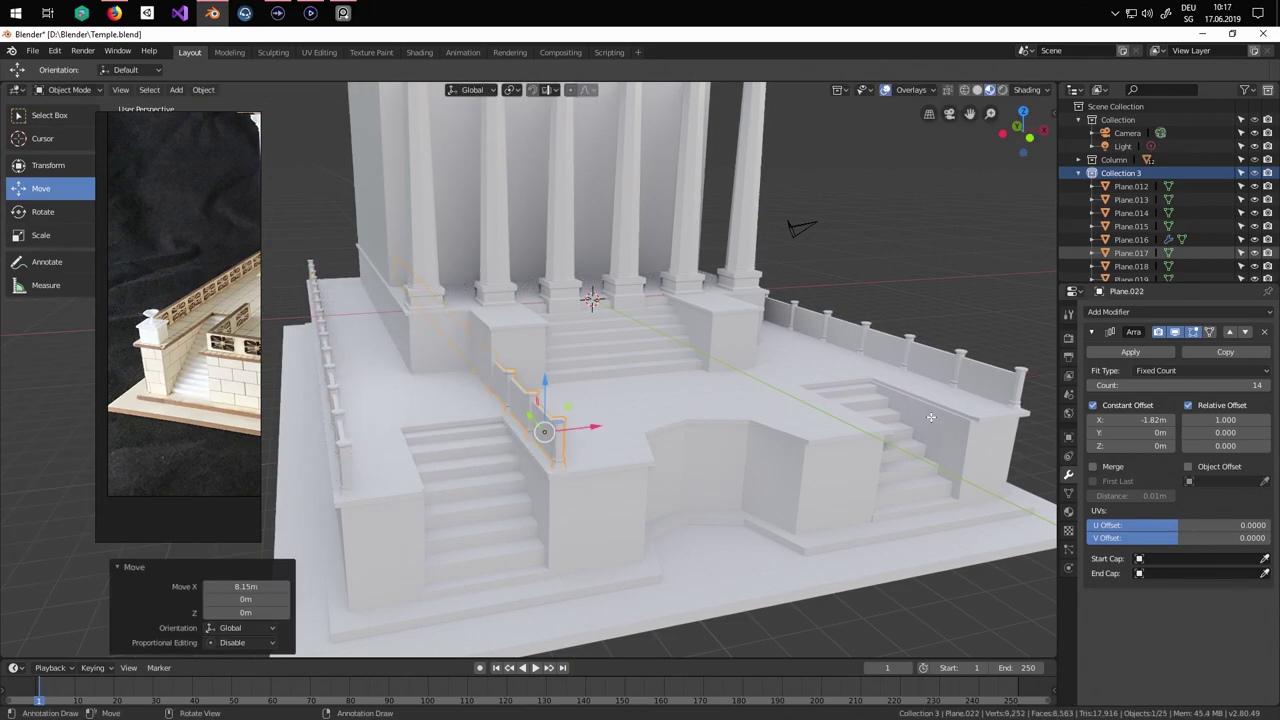
pyautogui.click(1266, 332)
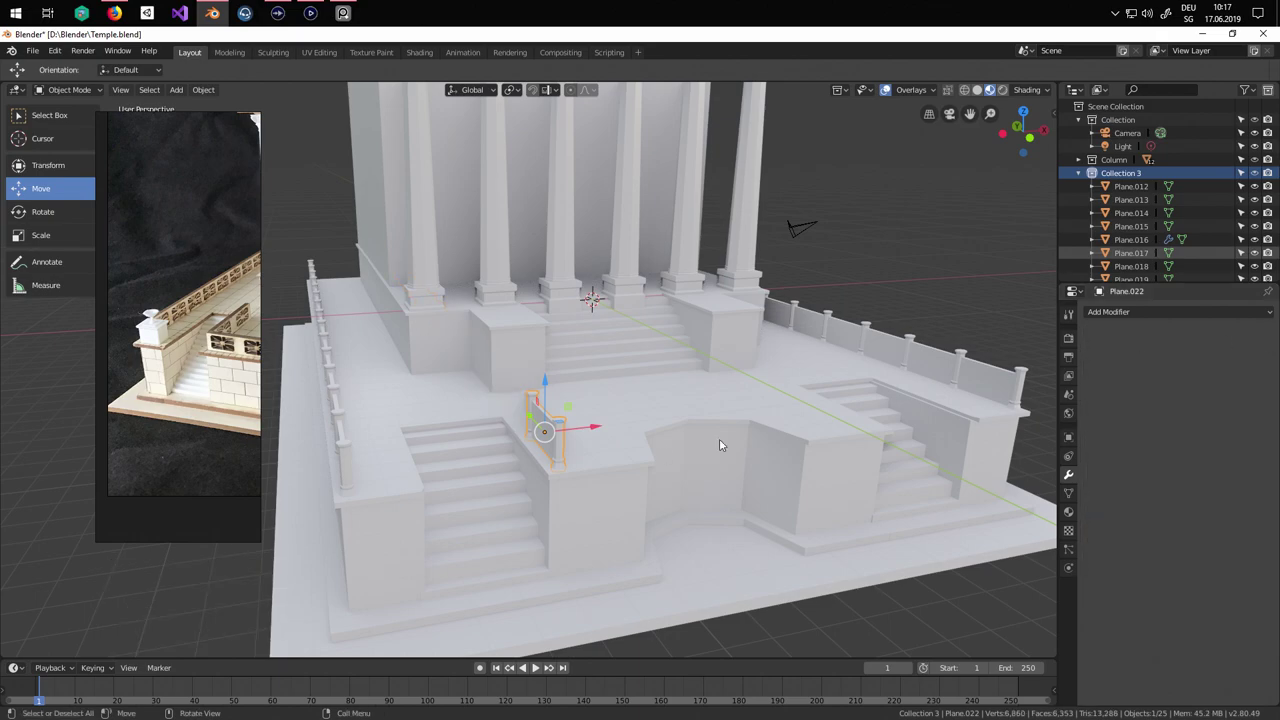
# Move the single balustrade section 2.64 m along Y beside the front staircase.
pyautogui.moveTo(720, 443); pyautogui.dragTo(588, 434, button='middle')
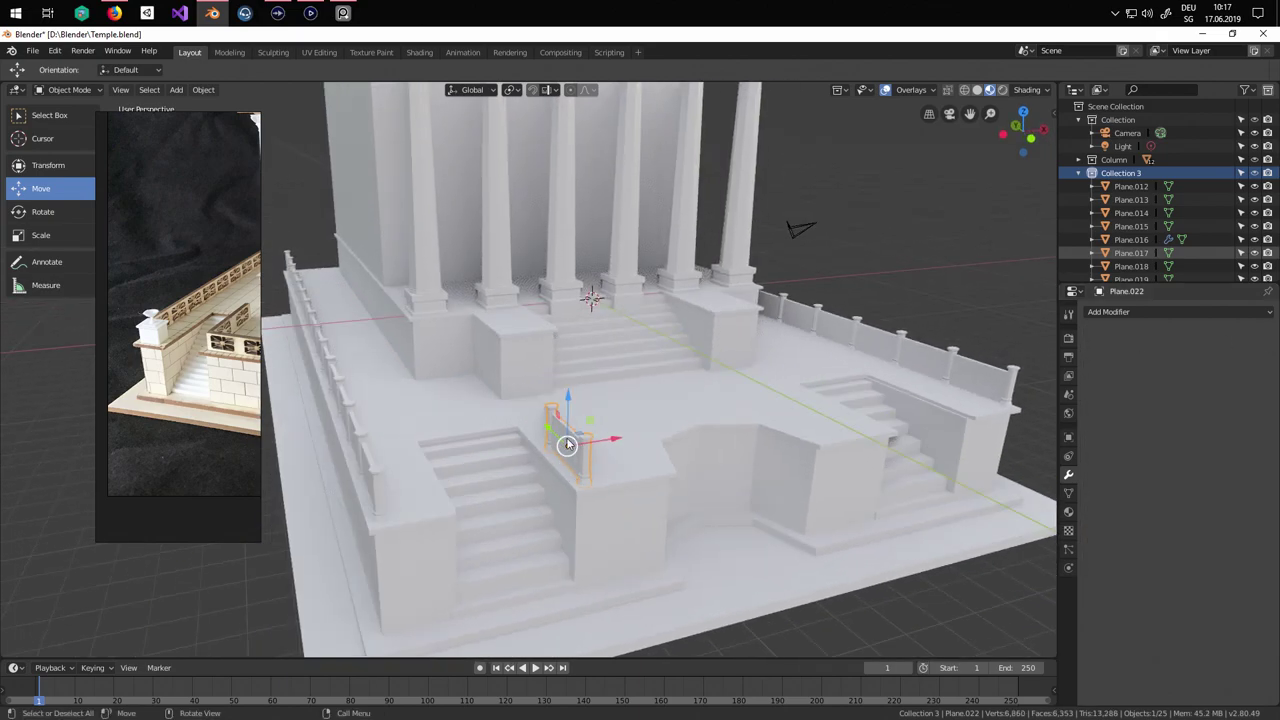
pyautogui.moveTo(547, 428); pyautogui.dragTo(519, 407)
pyautogui.moveTo(519, 407); pyautogui.dragTo(595, 404, button='middle')
pyautogui.scroll(3, 649, 446)
pyautogui.press('g')
pyautogui.press('y')
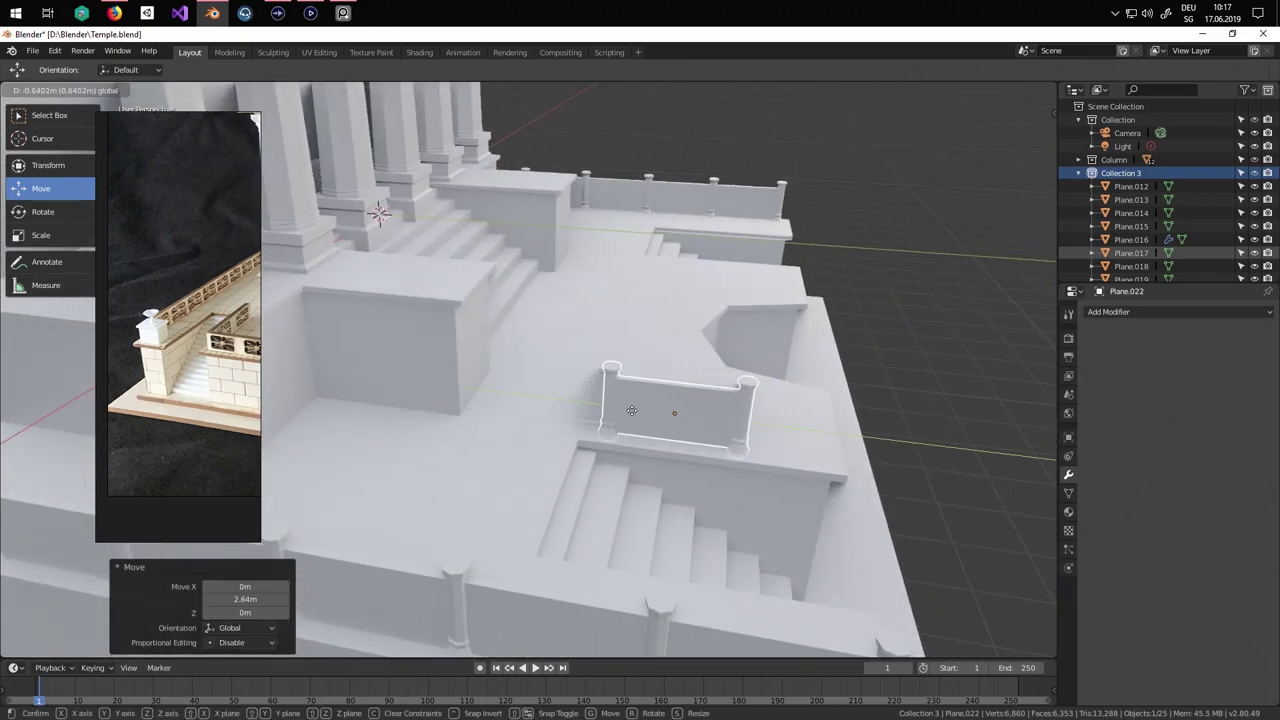
pyautogui.rightClick(671, 426)
# Add an Array modifier to the stair balustrade section and move it -3.45 m along Y to the wall's front end.
pyautogui.click(1141, 312)
pyautogui.click(1030, 343)
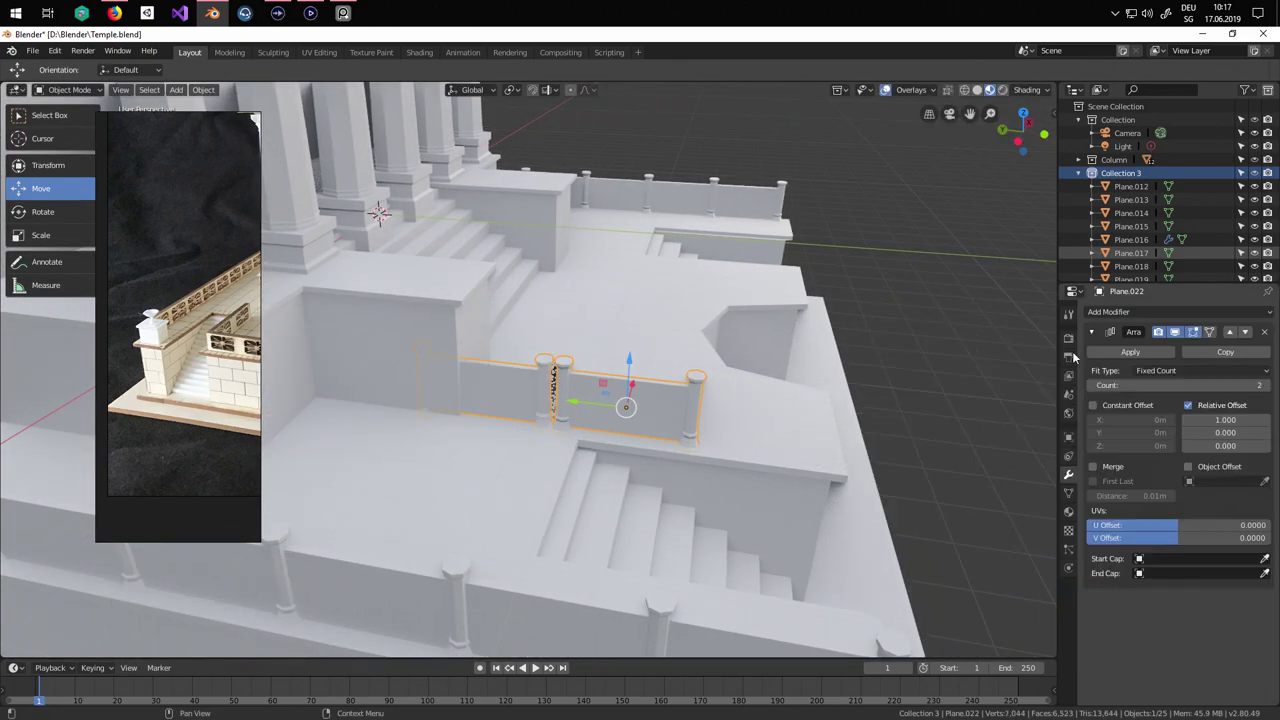
pyautogui.press('g')
pyautogui.press('y')
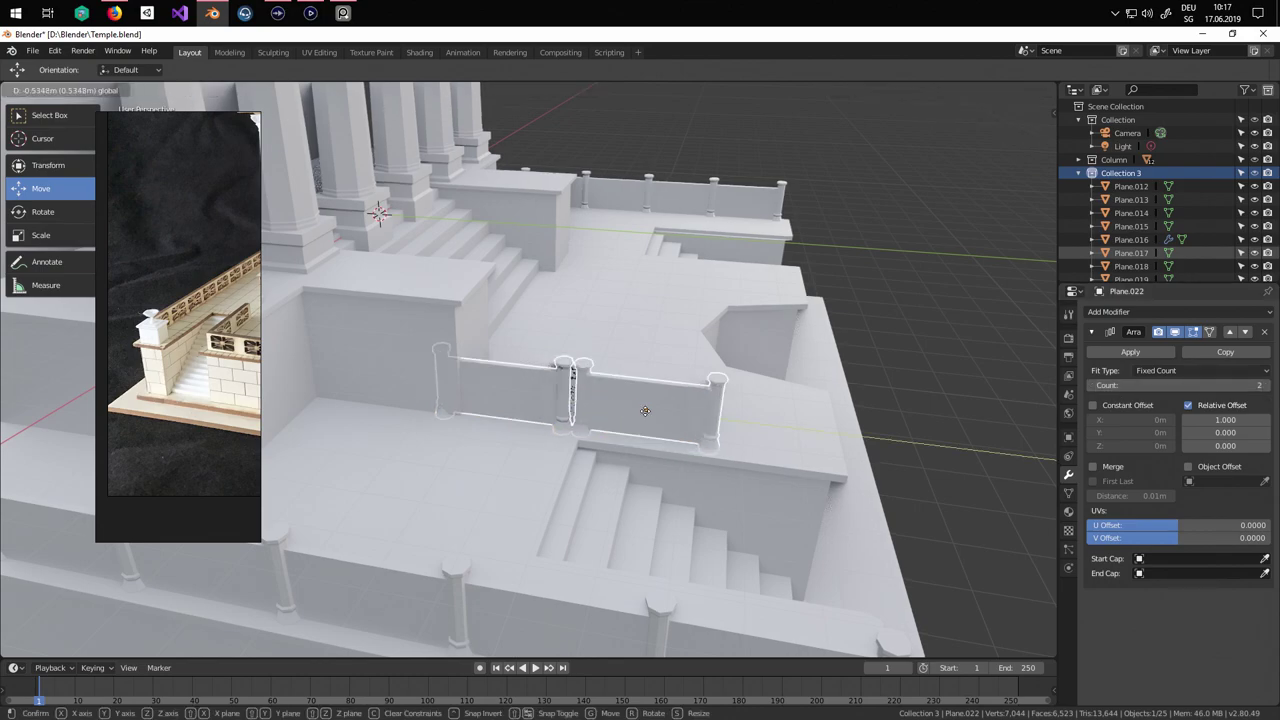
pyautogui.click(712, 424)
# Enable the array's constant offset and set its X value to -1.82 m so the two sections share a post.
pyautogui.click(1093, 405)
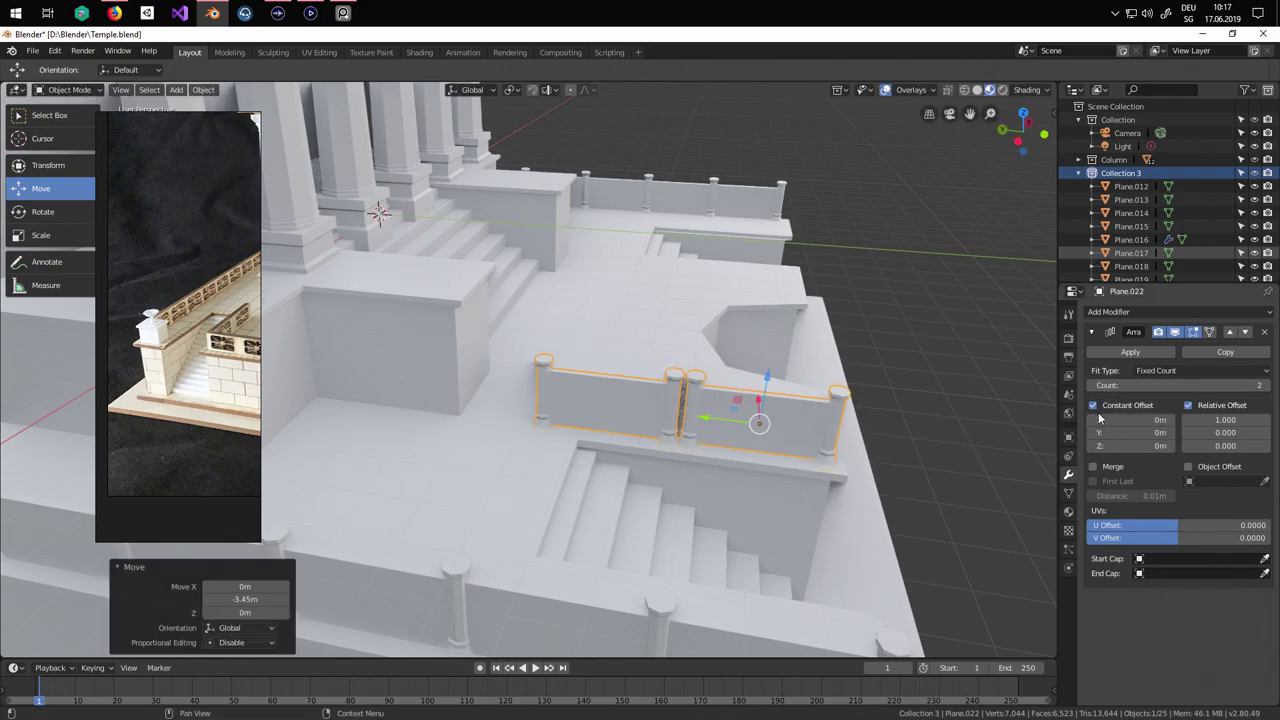
pyautogui.moveTo(1124, 420); pyautogui.dragTo(1143, 420)
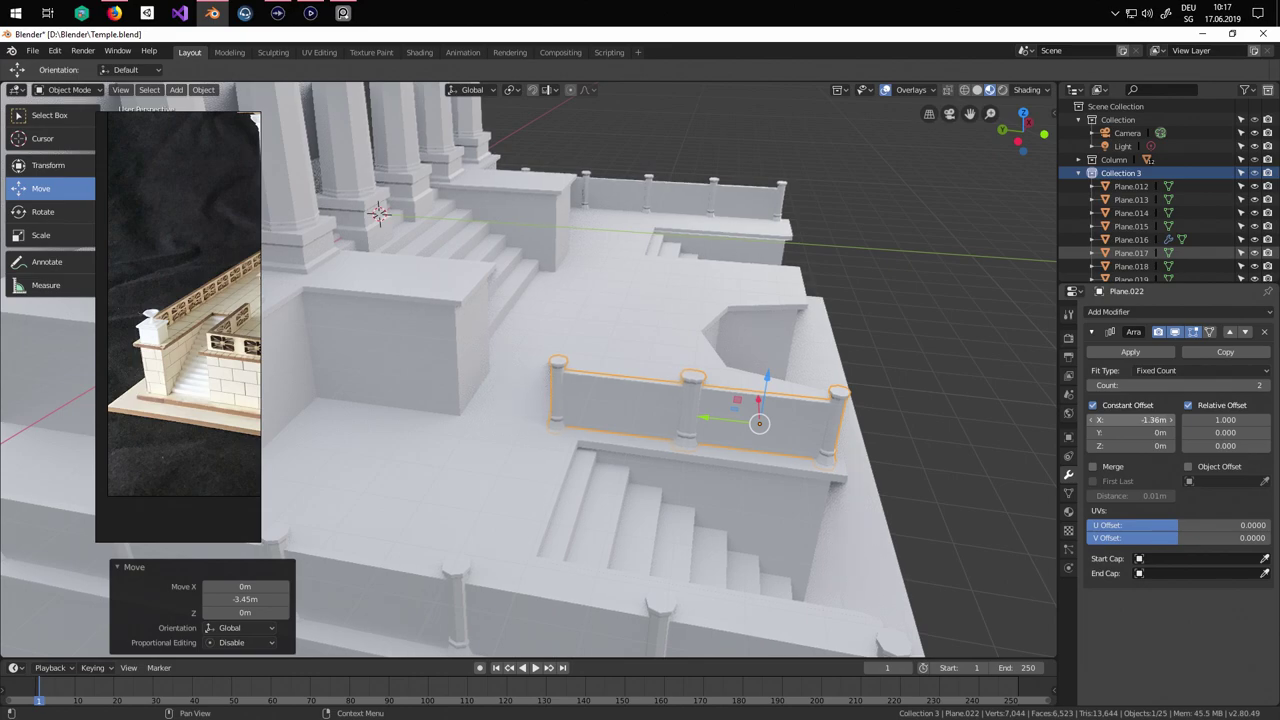
pyautogui.scroll(6, 737, 434)
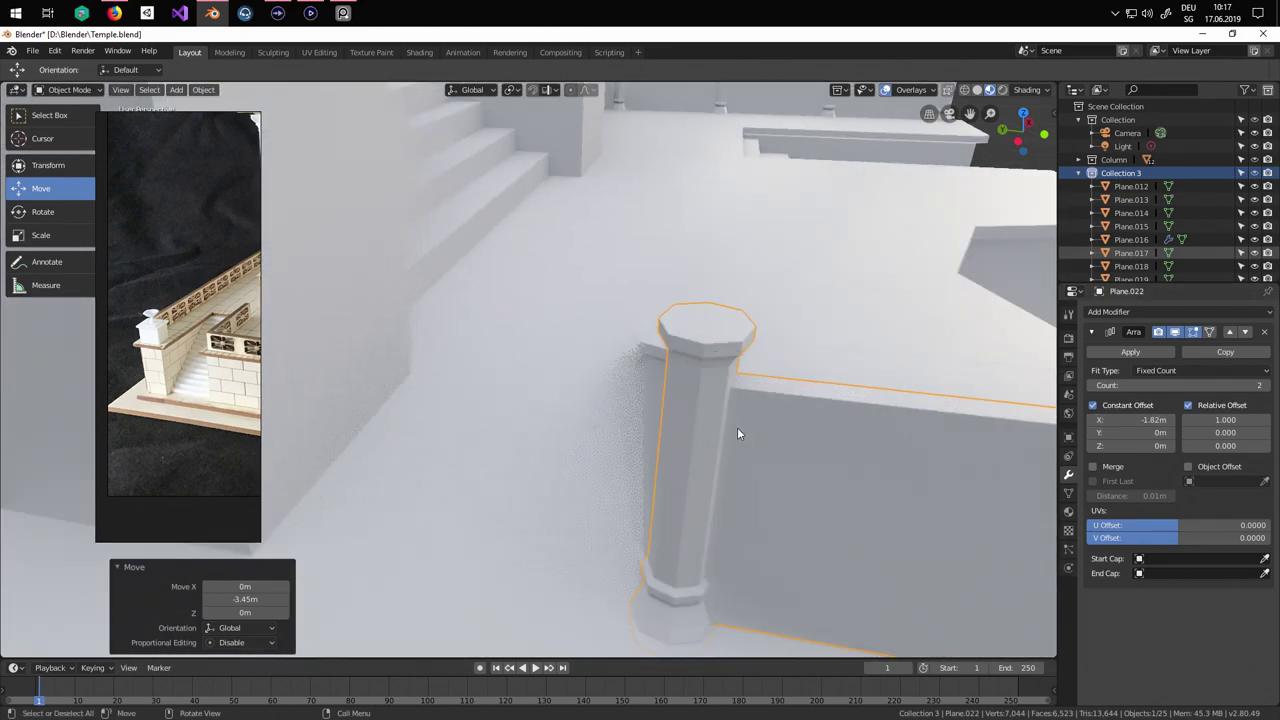
pyautogui.keyDown('shift'); pyautogui.moveTo(737, 434); pyautogui.dragTo(497, 414, button='middle'); pyautogui.keyUp('shift')
pyautogui.scroll(-5, 500, 408)
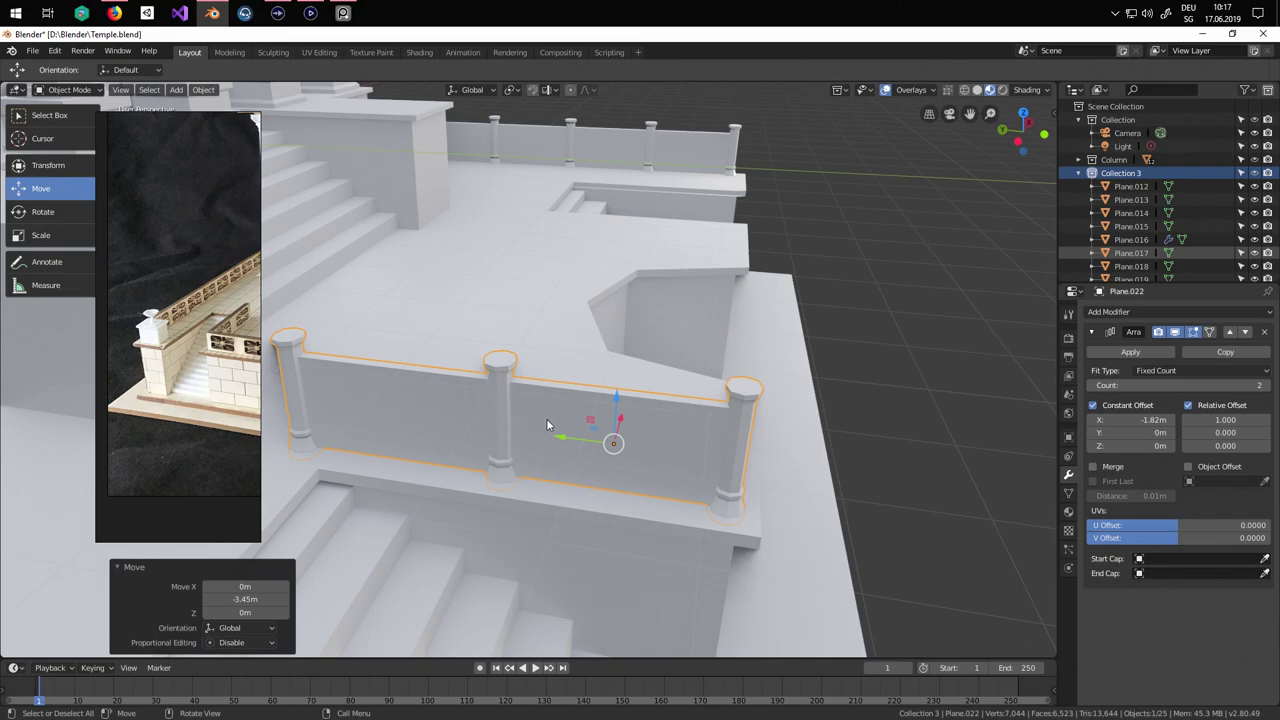
pyautogui.moveTo(659, 457); pyautogui.dragTo(735, 442, button='middle')
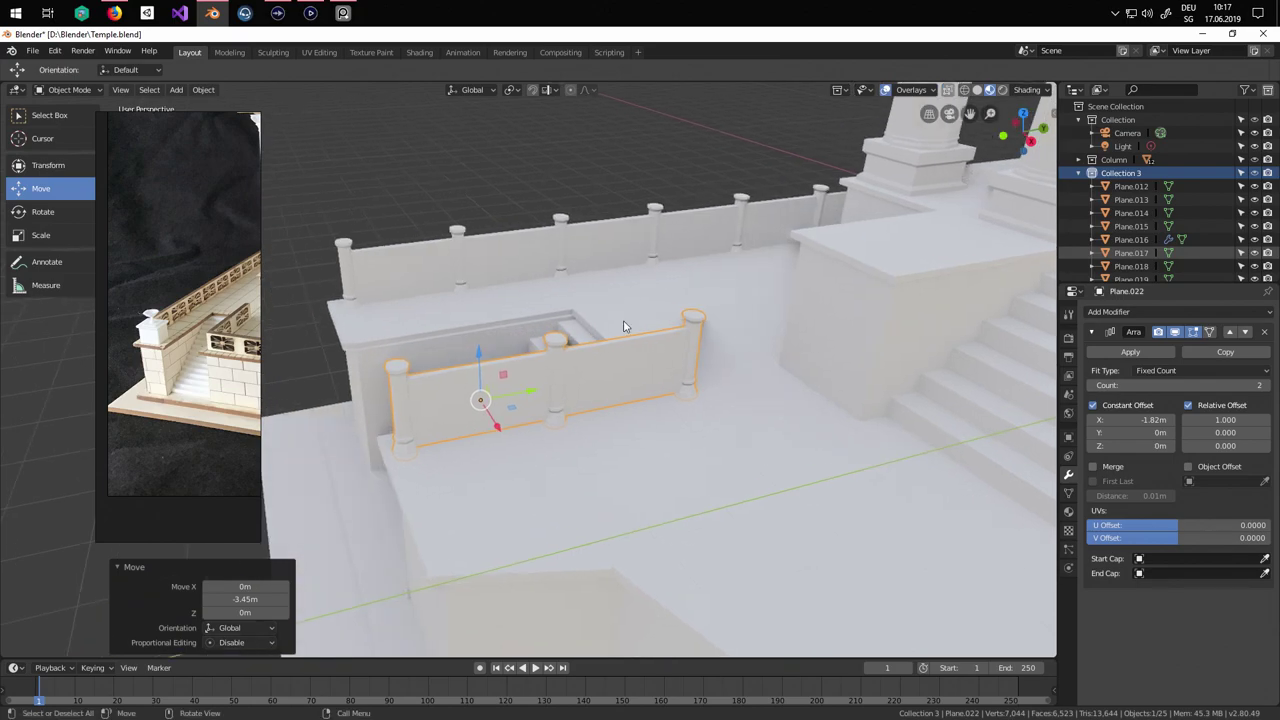
pyautogui.scroll(3, 574, 388)
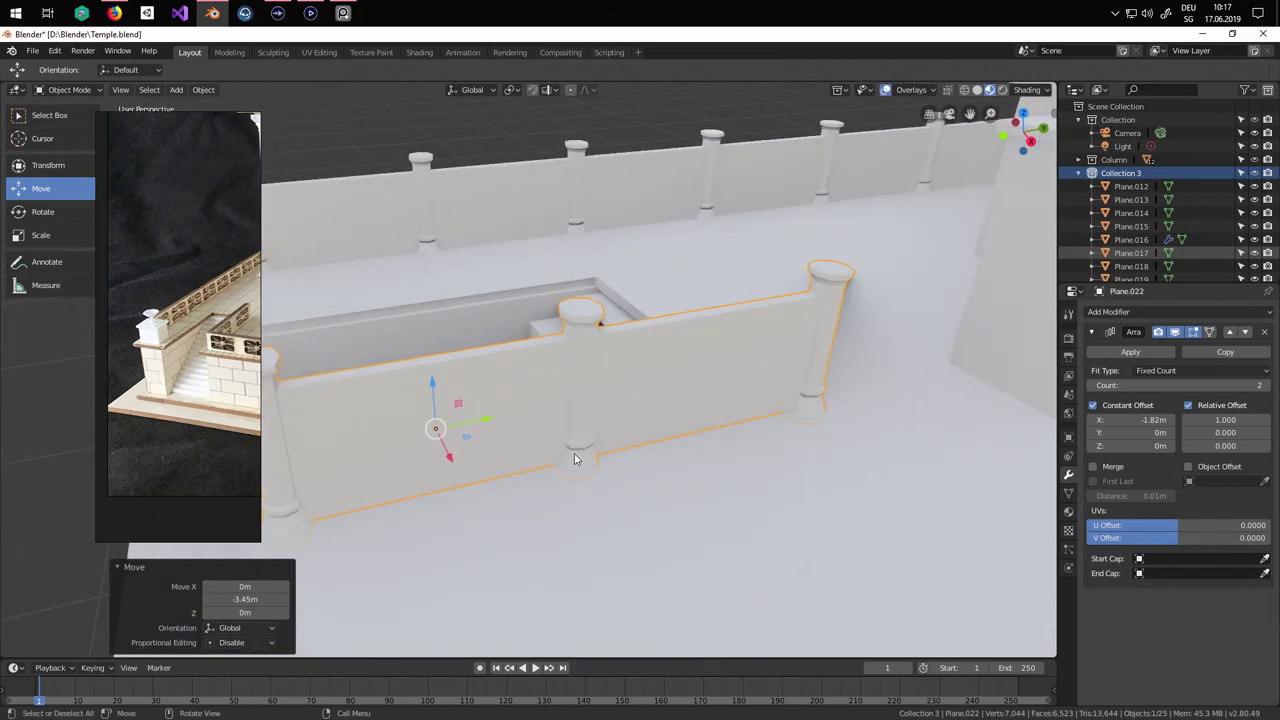
pyautogui.scroll(-3, 585, 297)
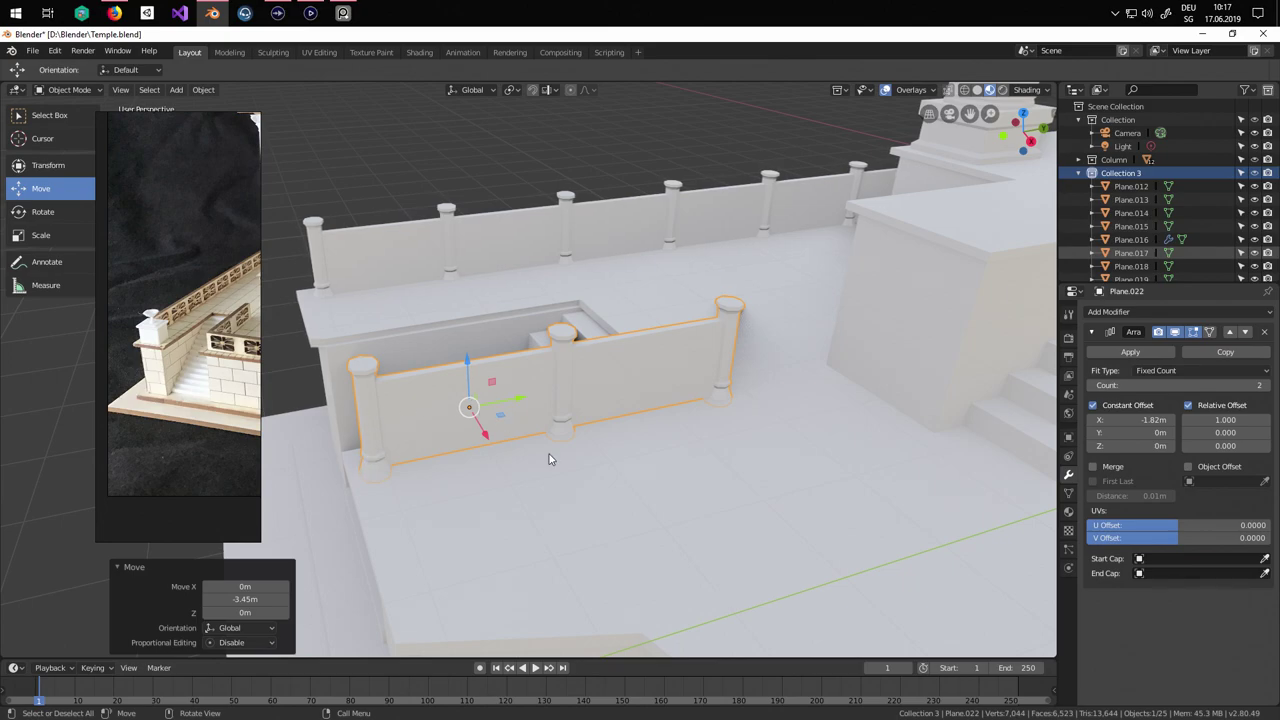
# Duplicate the two-section stair balustrade along X onto the opposite staircase's inner wall and fine-tune the copy by -0.13 m along X.
pyautogui.moveTo(548, 459); pyautogui.dragTo(578, 385, button='middle')
pyautogui.hotkey('shift', 'd')
pyautogui.rightClick(547, 379)
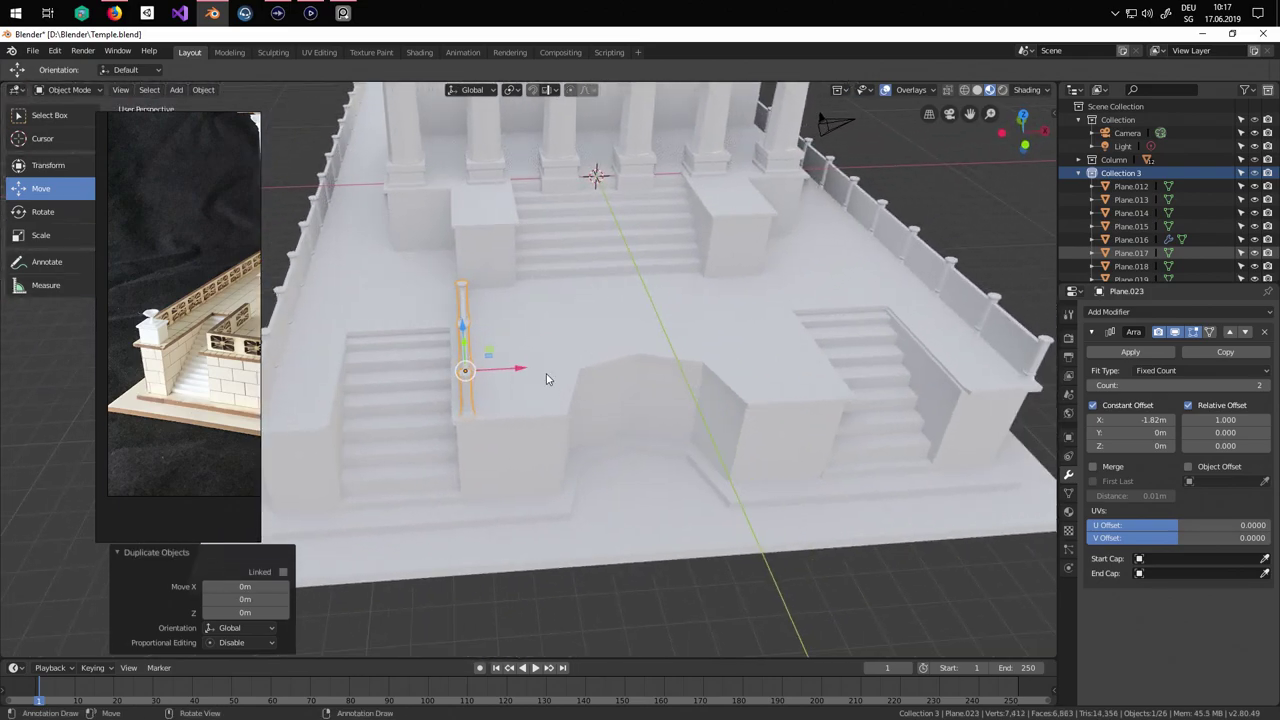
pyautogui.press('g')
pyautogui.press('x')
pyautogui.click(893, 374)
pyautogui.moveTo(893, 374); pyautogui.dragTo(853, 554, button='middle')
pyautogui.moveTo(849, 572); pyautogui.dragTo(846, 569)
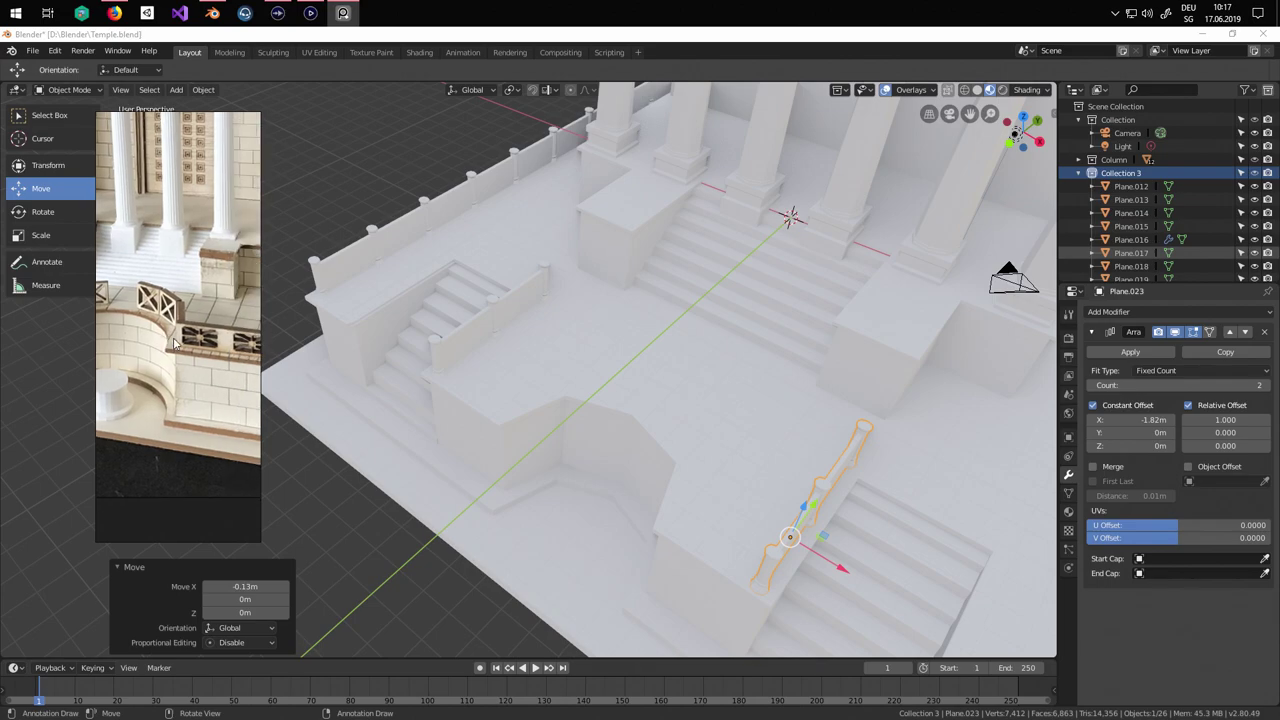
# Duplicate the original two-section stair balustrade and move the copy 1.75 m along X over the front block.
pyautogui.moveTo(824, 436); pyautogui.dragTo(905, 415, button='middle')
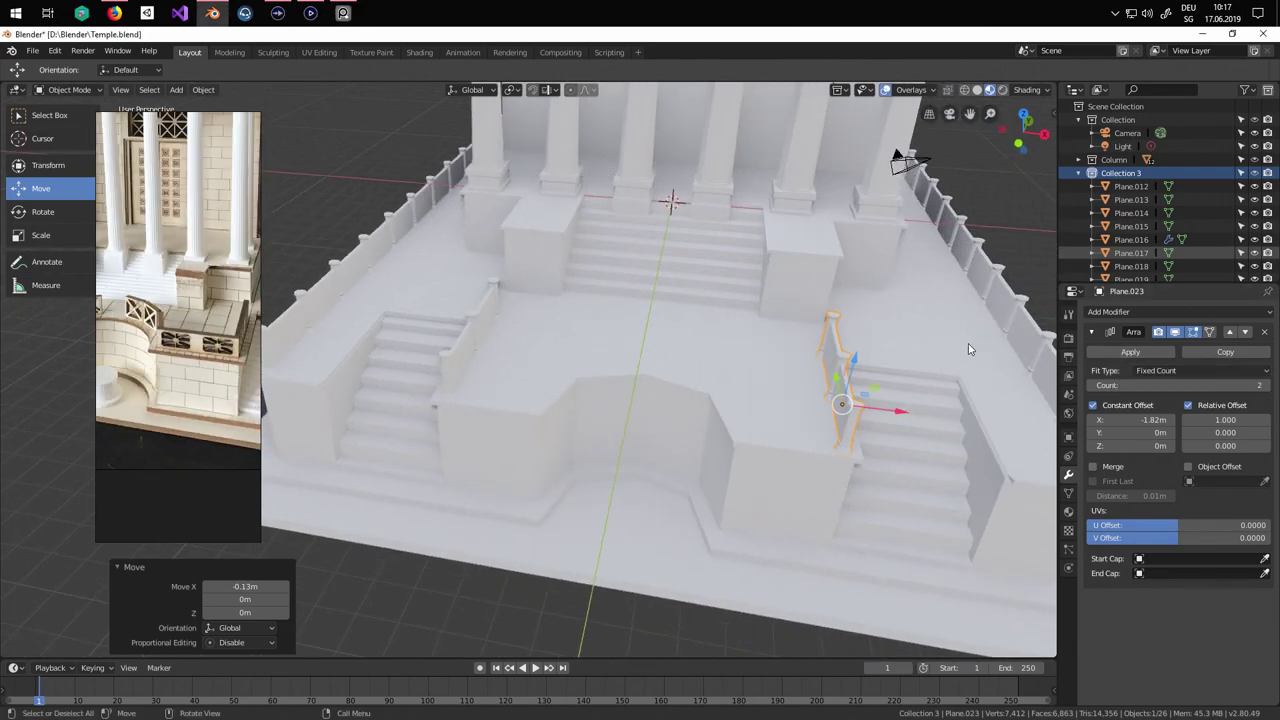
pyautogui.moveTo(805, 425)
pyautogui.mouseDown(button='middle')
pyautogui.moveTo(904, 403)
pyautogui.moveTo(798, 425)
pyautogui.mouseUp(button='middle')
pyautogui.click(462, 371)
pyautogui.moveTo(480, 390); pyautogui.dragTo(585, 403, button='middle')
pyautogui.press('Tab')
pyautogui.press('Tab')
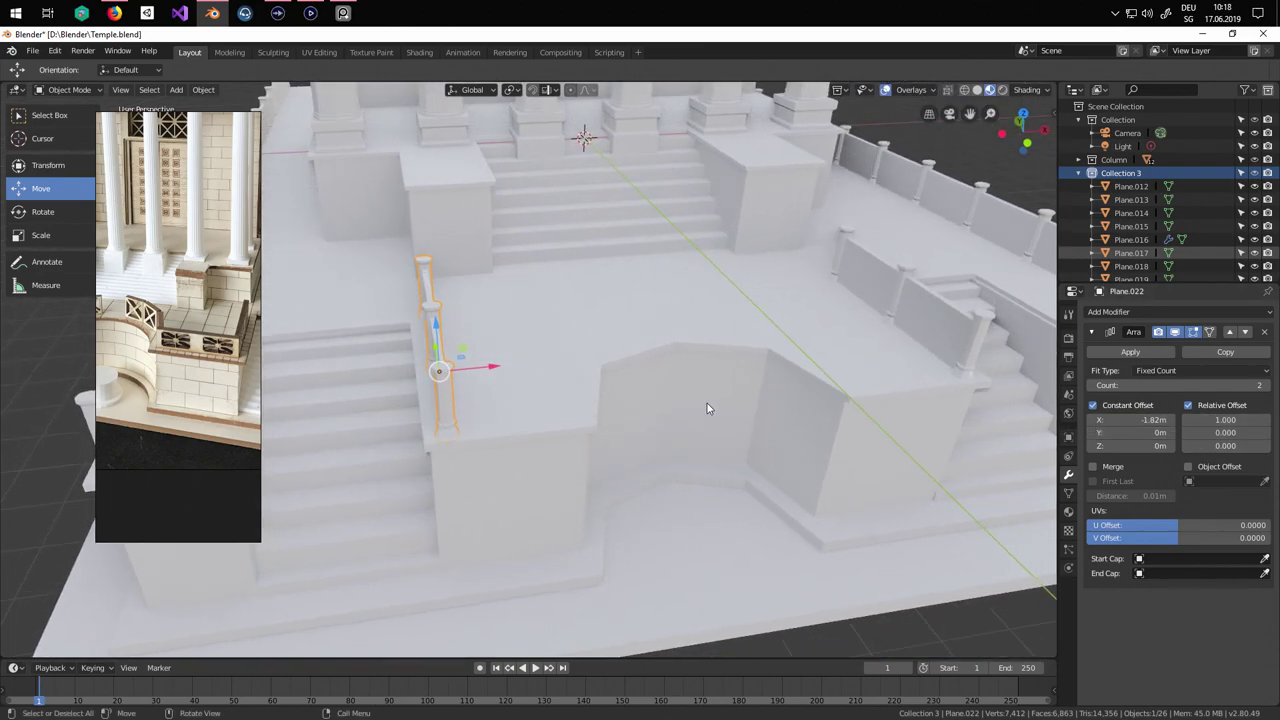
pyautogui.hotkey('shift', 'd')
pyautogui.rightClick(510, 381)
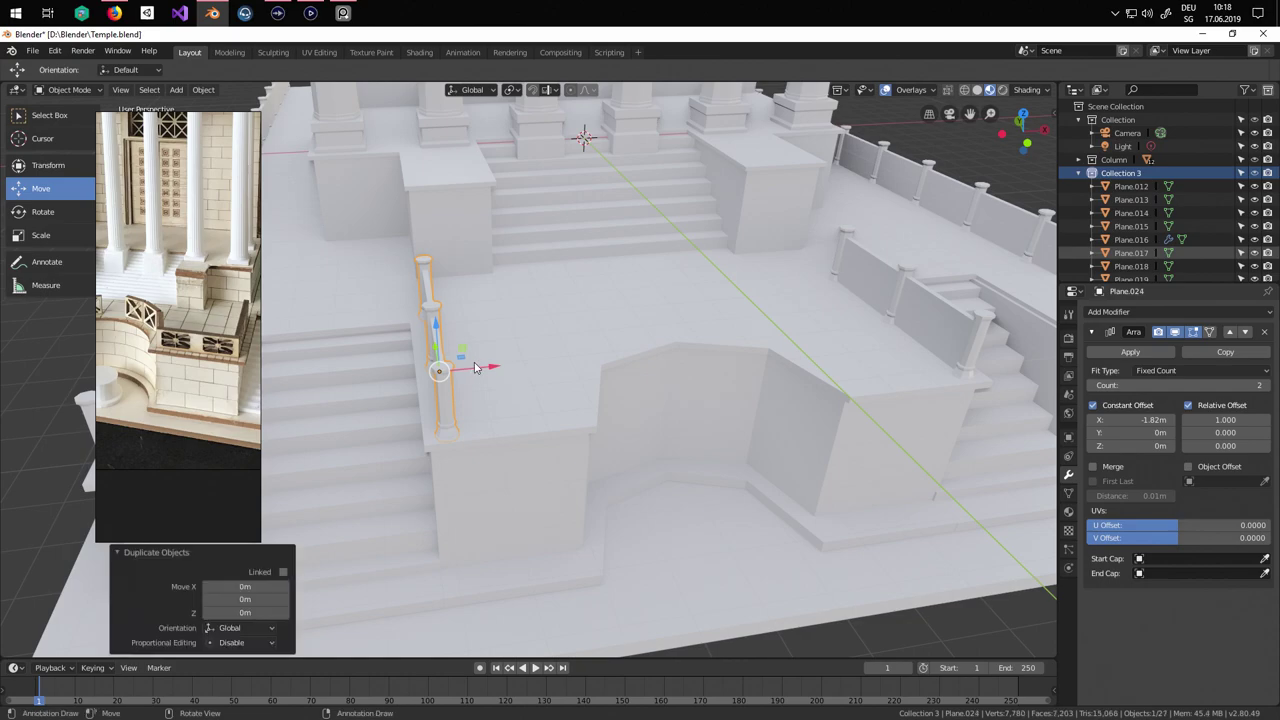
pyautogui.moveTo(484, 367); pyautogui.dragTo(600, 362)
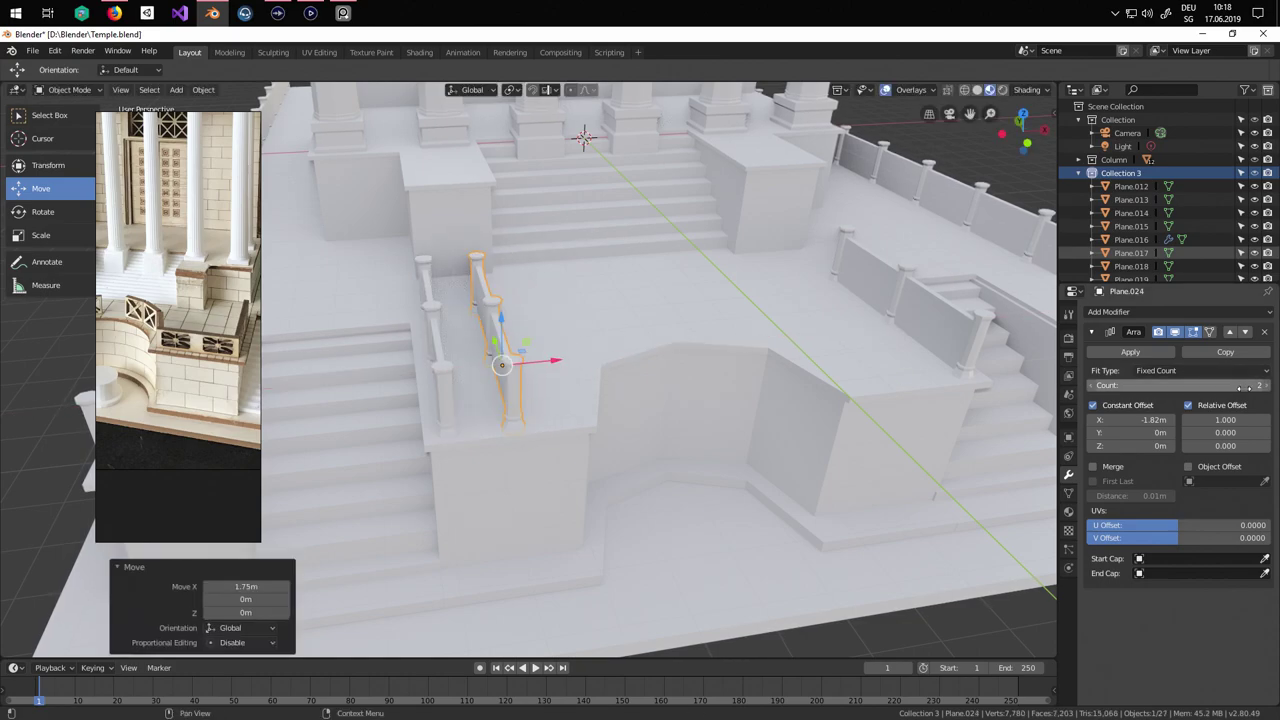
# Remove the Array modifier from the copied terrace railing and rotate the railing 90° about the Z axis.
pyautogui.moveTo(1155, 386); pyautogui.dragTo(1125, 386)
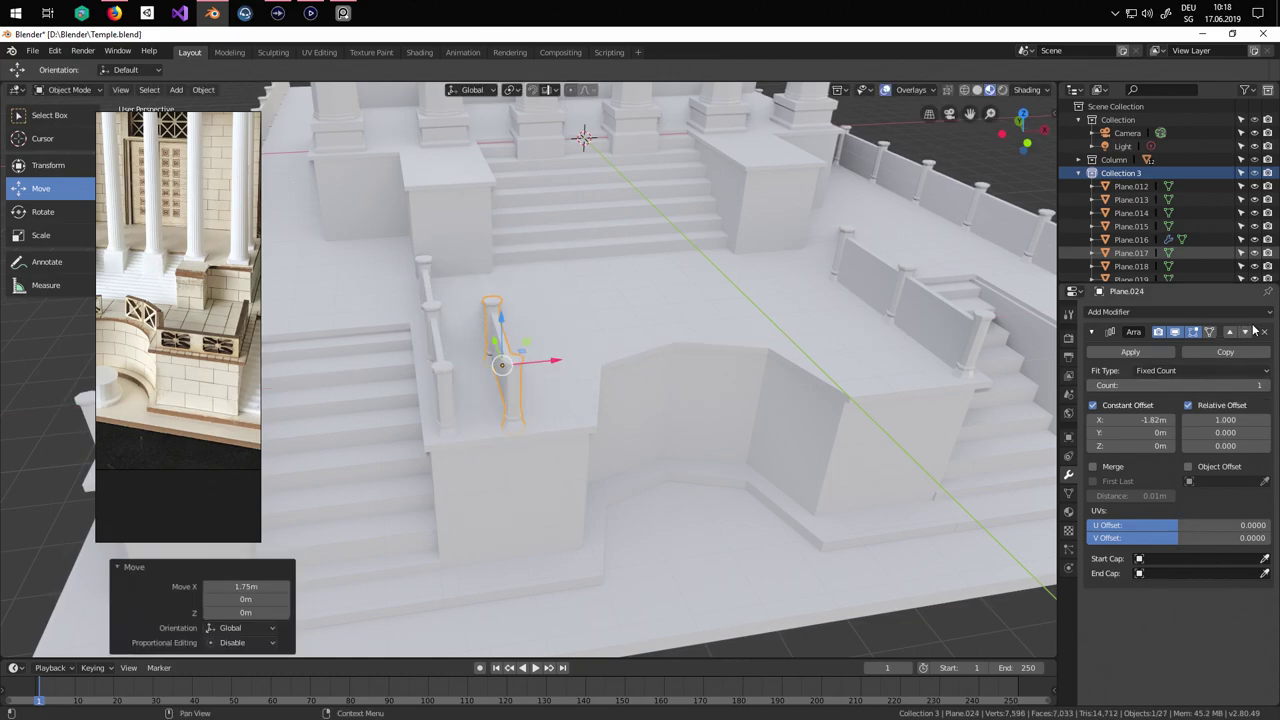
pyautogui.click(1263, 332)
pyautogui.click(55, 212)
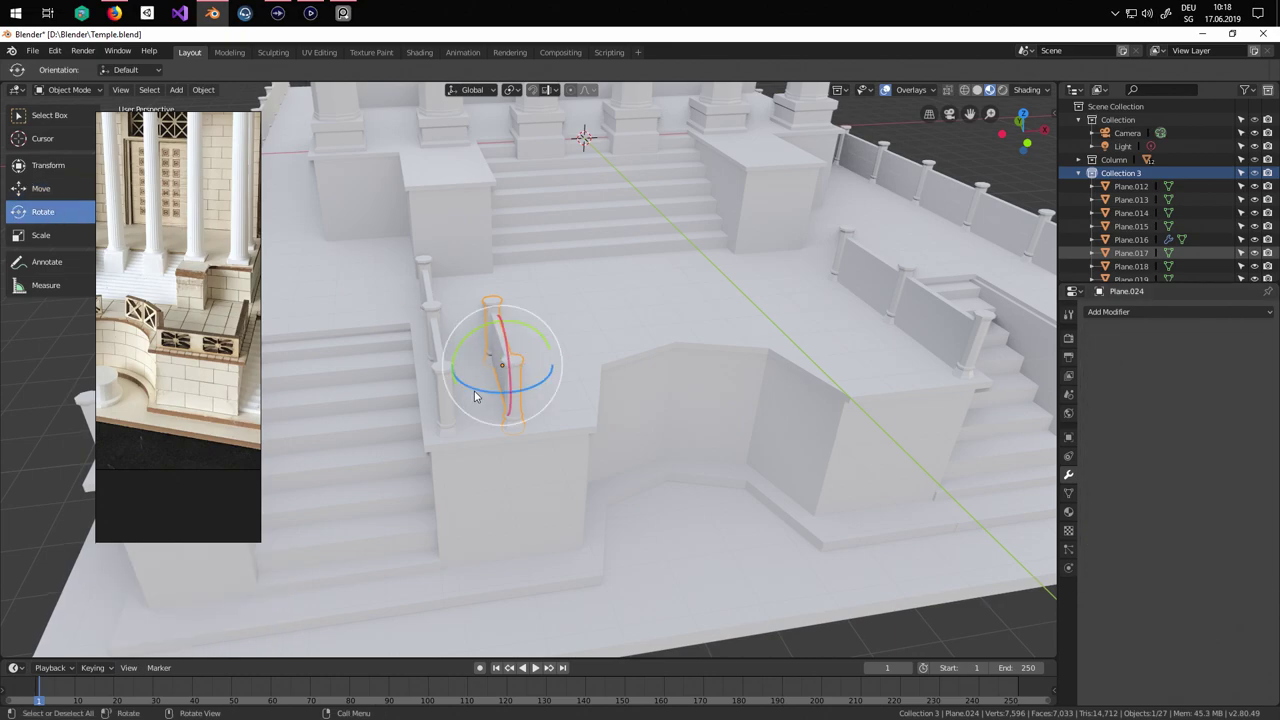
pyautogui.click(476, 396)
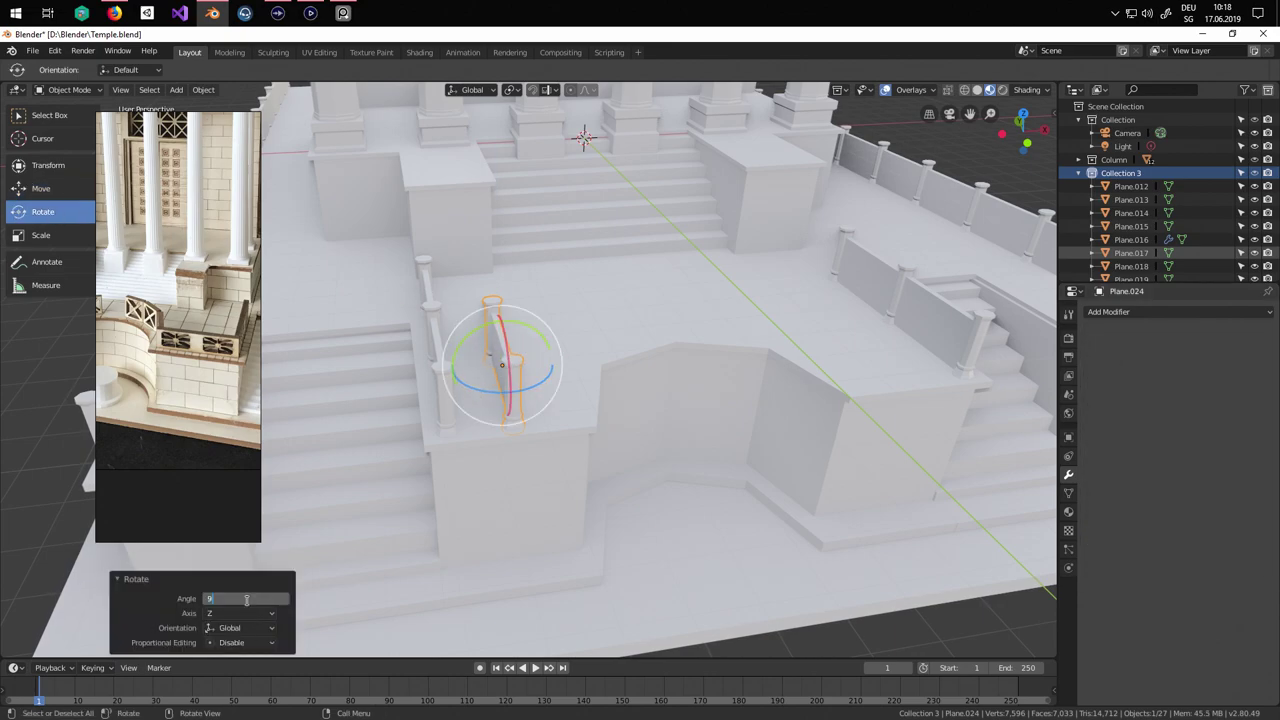
pyautogui.click(250, 598)
pyautogui.write('90')
pyautogui.press('Return')
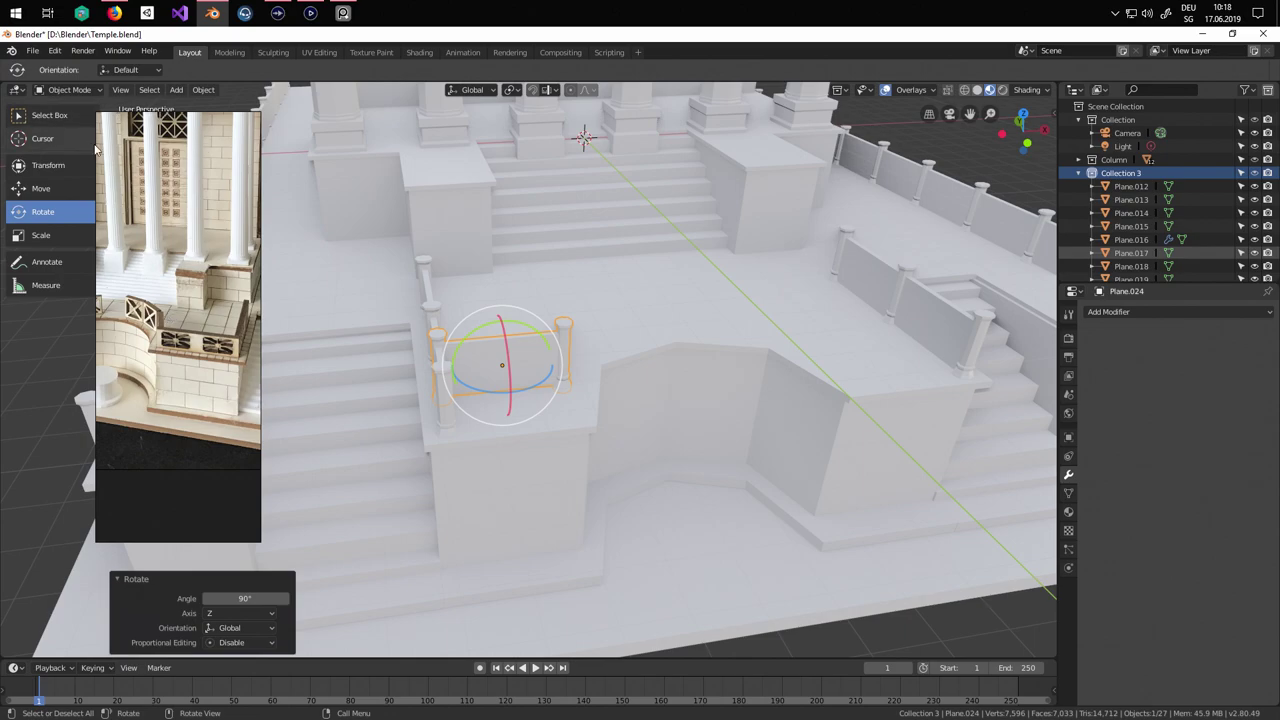
# Move the rotated railing about -1.77 m in Y to the left pedestal's front edge and fine-tune its alignment with the corner.
pyautogui.click(45, 188)
pyautogui.moveTo(500, 348); pyautogui.dragTo(503, 378)
pyautogui.scroll(2, 586, 414)
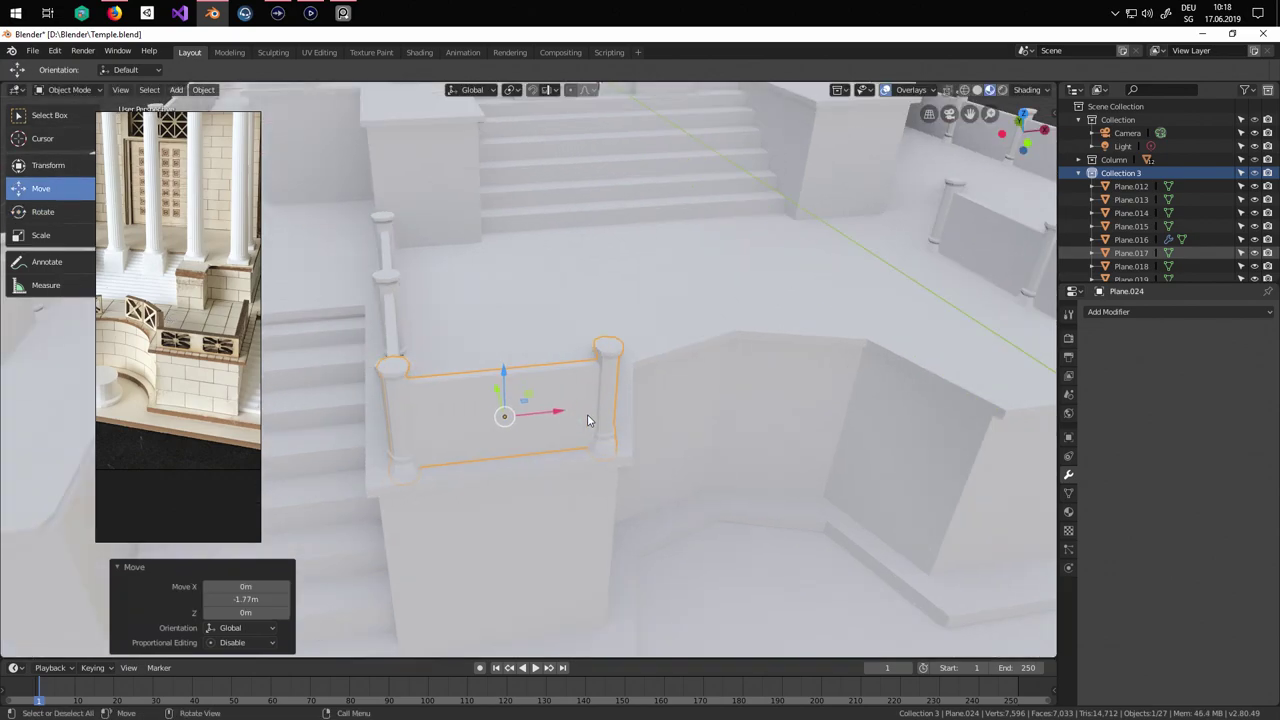
pyautogui.moveTo(588, 416); pyautogui.dragTo(605, 461, button='middle')
pyautogui.moveTo(603, 463); pyautogui.dragTo(589, 460)
pyautogui.moveTo(518, 437); pyautogui.dragTo(517, 432)
pyautogui.moveTo(610, 430)
pyautogui.mouseDown(button='middle')
pyautogui.moveTo(695, 403)
pyautogui.moveTo(702, 456)
pyautogui.moveTo(589, 434)
pyautogui.mouseUp(button='middle')
pyautogui.scroll(-5, 695, 426)
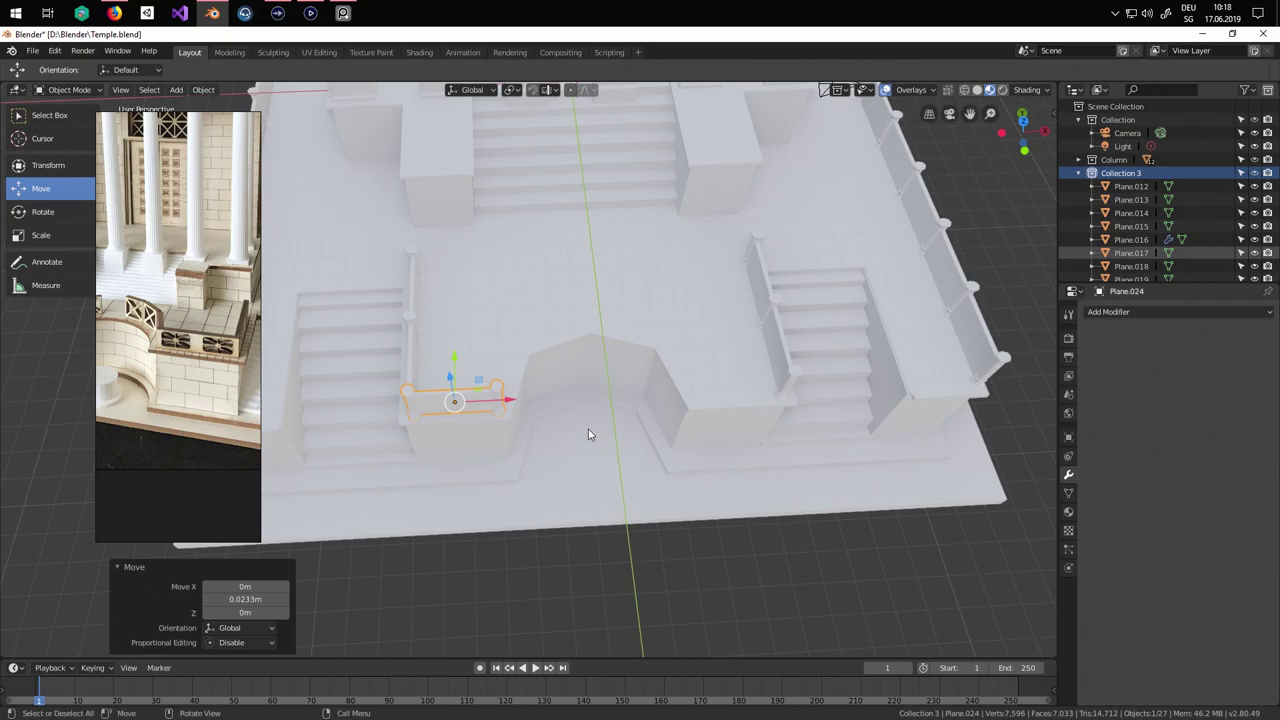
# Duplicate the front railing and move the copy about 11.7 m in X onto the right pedestal, with a -0.048 m correction in X.
pyautogui.hotkey('shift', 'd')
pyautogui.rightClick(545, 421)
pyautogui.moveTo(507, 404); pyautogui.dragTo(802, 413)
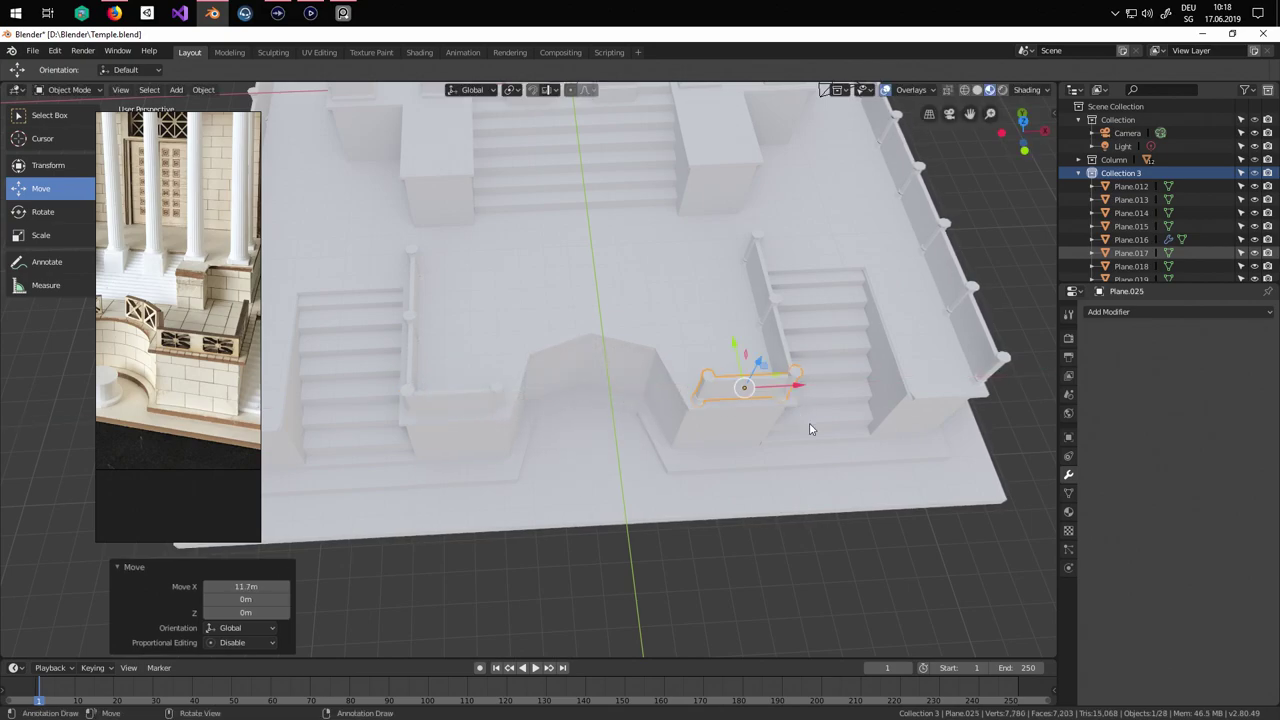
pyautogui.scroll(4, 778, 395)
pyautogui.keyDown('shift'); pyautogui.moveTo(778, 393); pyautogui.dragTo(659, 440, button='middle'); pyautogui.keyUp('shift')
pyautogui.moveTo(641, 428); pyautogui.dragTo(637, 428)
pyautogui.moveTo(637, 428); pyautogui.dragTo(579, 429, button='middle')
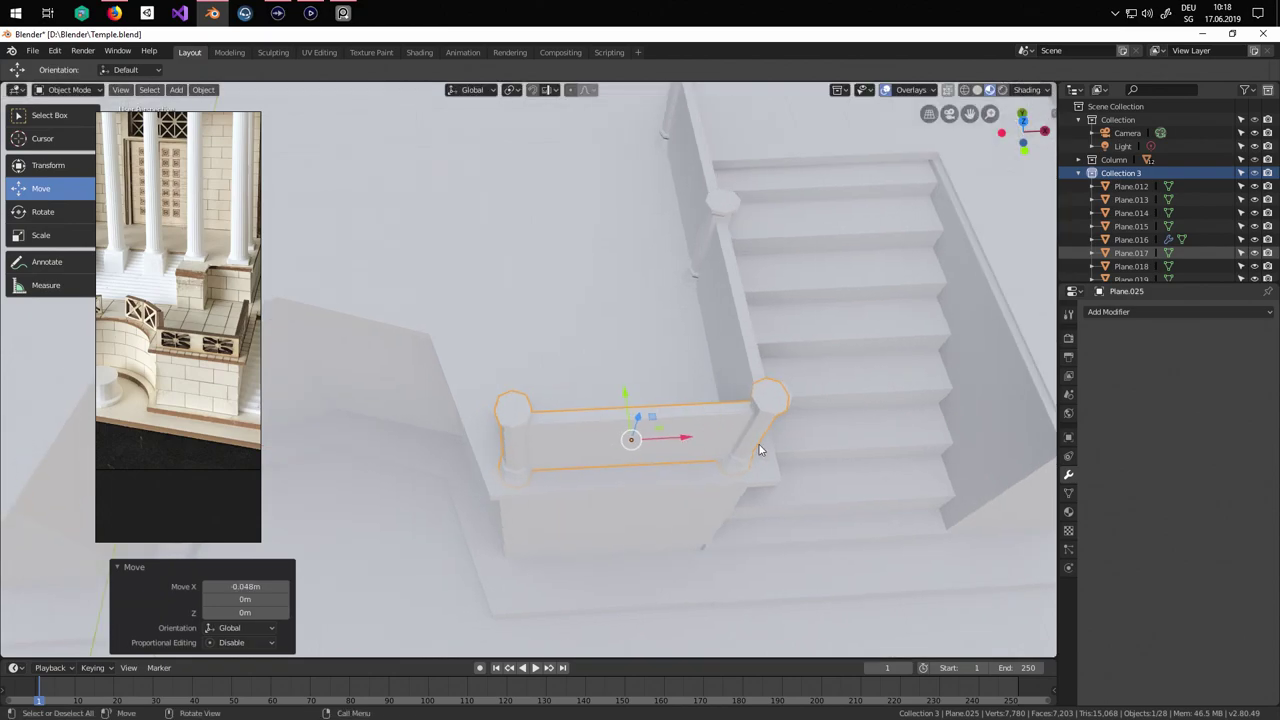
pyautogui.moveTo(724, 456)
pyautogui.mouseDown(button='middle')
pyautogui.moveTo(754, 463)
pyautogui.moveTo(741, 450)
pyautogui.mouseUp(button='middle')
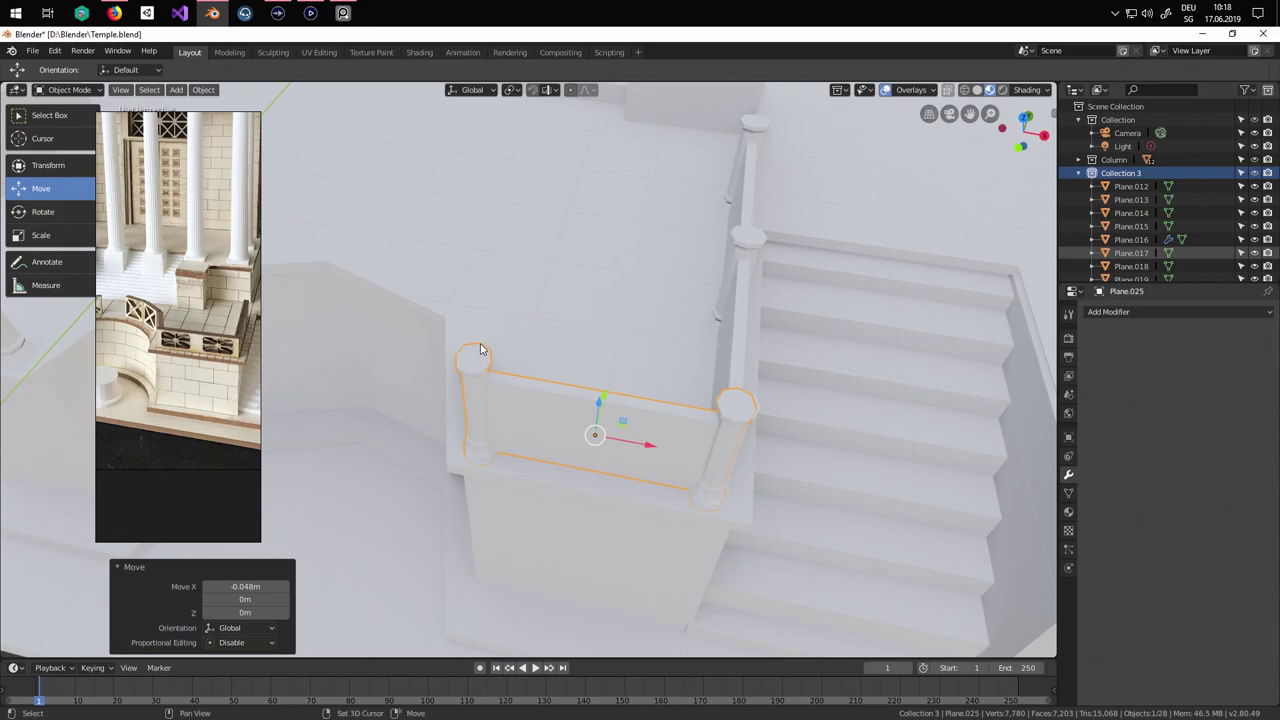
# Duplicate the right pedestal's front railing and move the copy about -2.9 m in X and 0.87 m in Y.
pyautogui.moveTo(480, 349); pyautogui.dragTo(569, 432, button='middle')
pyautogui.click(564, 437)
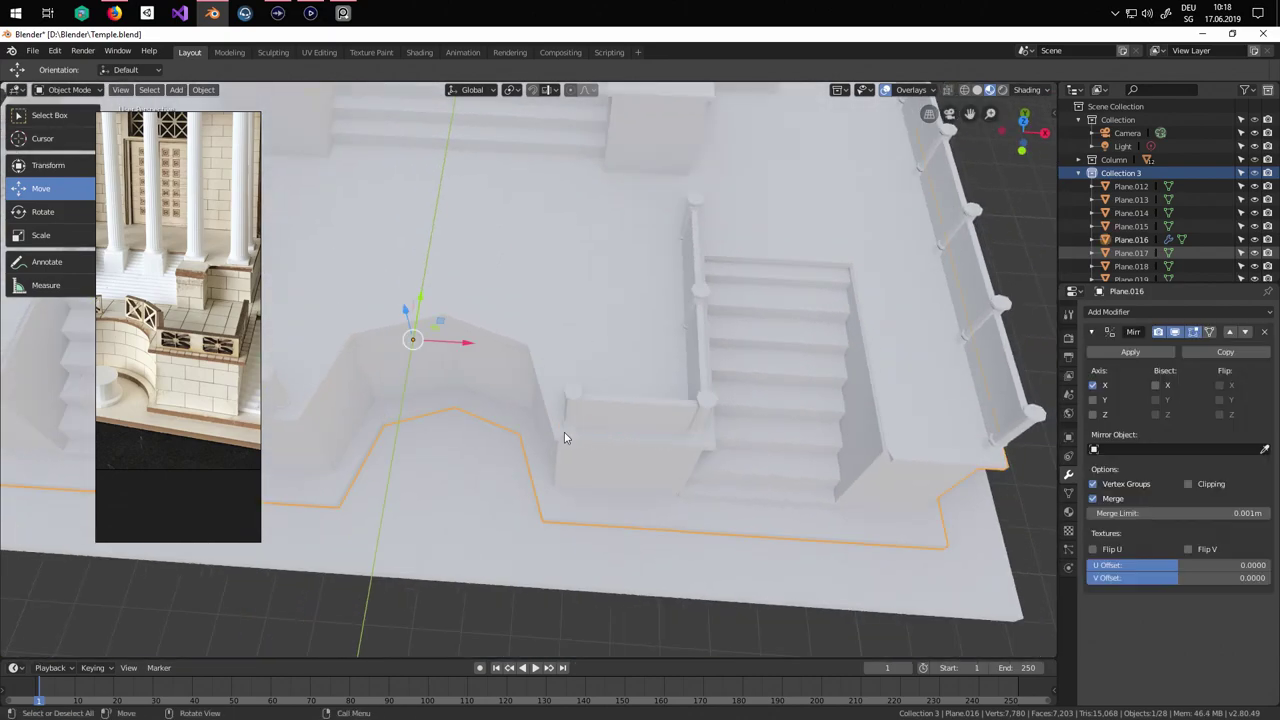
pyautogui.click(579, 395)
pyautogui.keyDown('shift'); pyautogui.moveTo(583, 341); pyautogui.dragTo(613, 371, button='middle'); pyautogui.keyUp('shift')
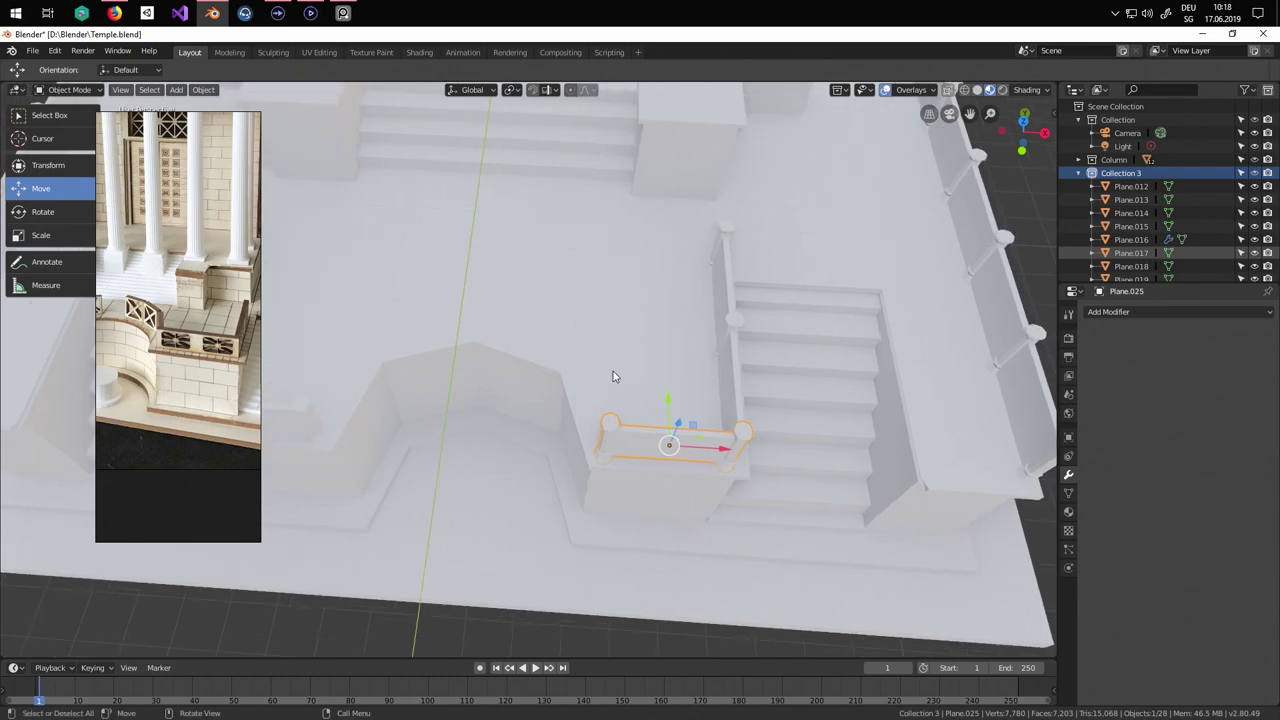
pyautogui.hotkey('shift', 'd')
pyautogui.rightClick(613, 371)
pyautogui.moveTo(716, 458); pyautogui.dragTo(618, 437)
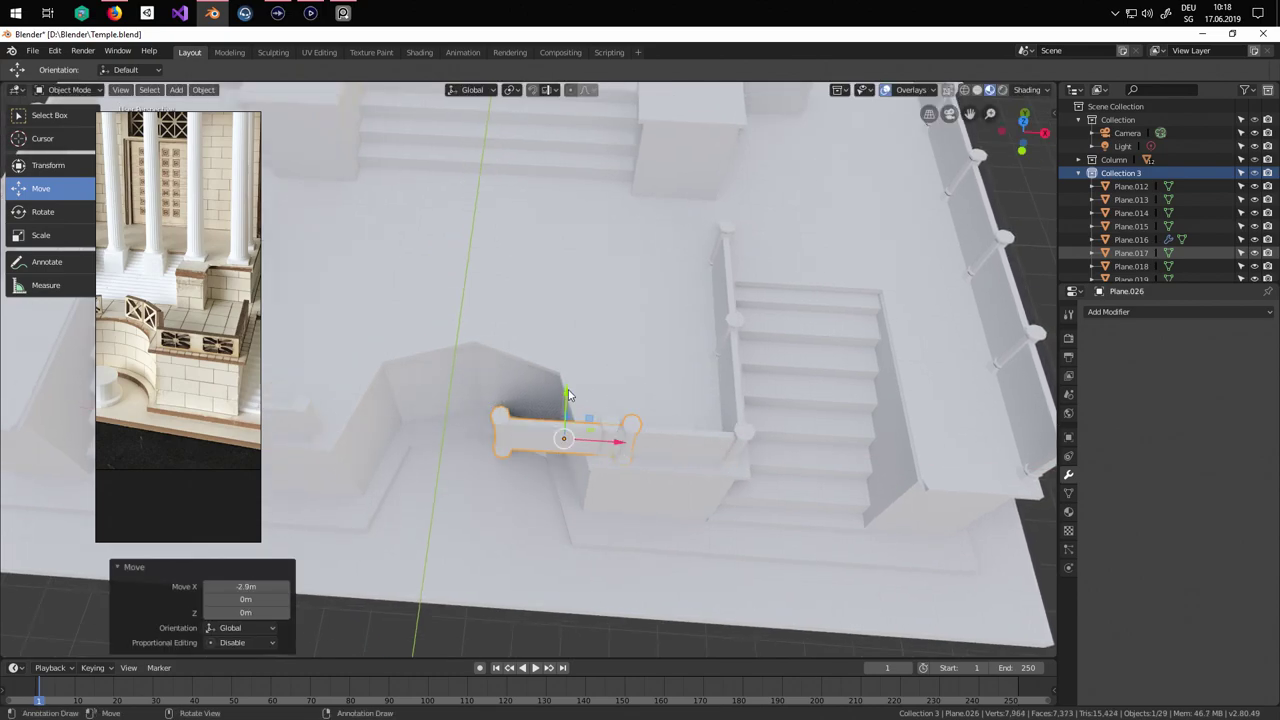
pyautogui.moveTo(568, 395); pyautogui.dragTo(570, 367)
# Rotate the copied railing about Z to follow the right pedestal's slanted inner edge.
pyautogui.press('r')
pyautogui.rightClick(692, 347)
pyautogui.click(62, 220)
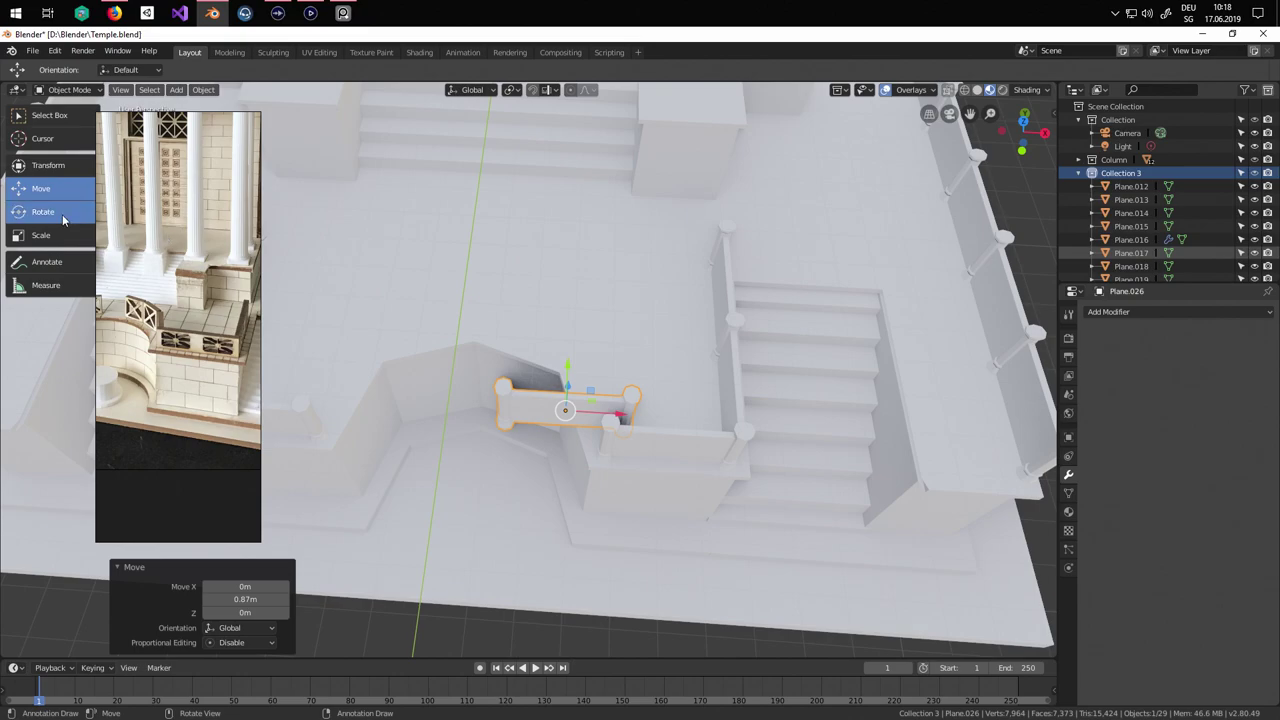
pyautogui.click(62, 212)
pyautogui.moveTo(595, 452); pyautogui.dragTo(530, 468)
pyautogui.click(41, 188)
pyautogui.scroll(2, 433, 369)
pyautogui.moveTo(660, 444); pyautogui.dragTo(643, 397)
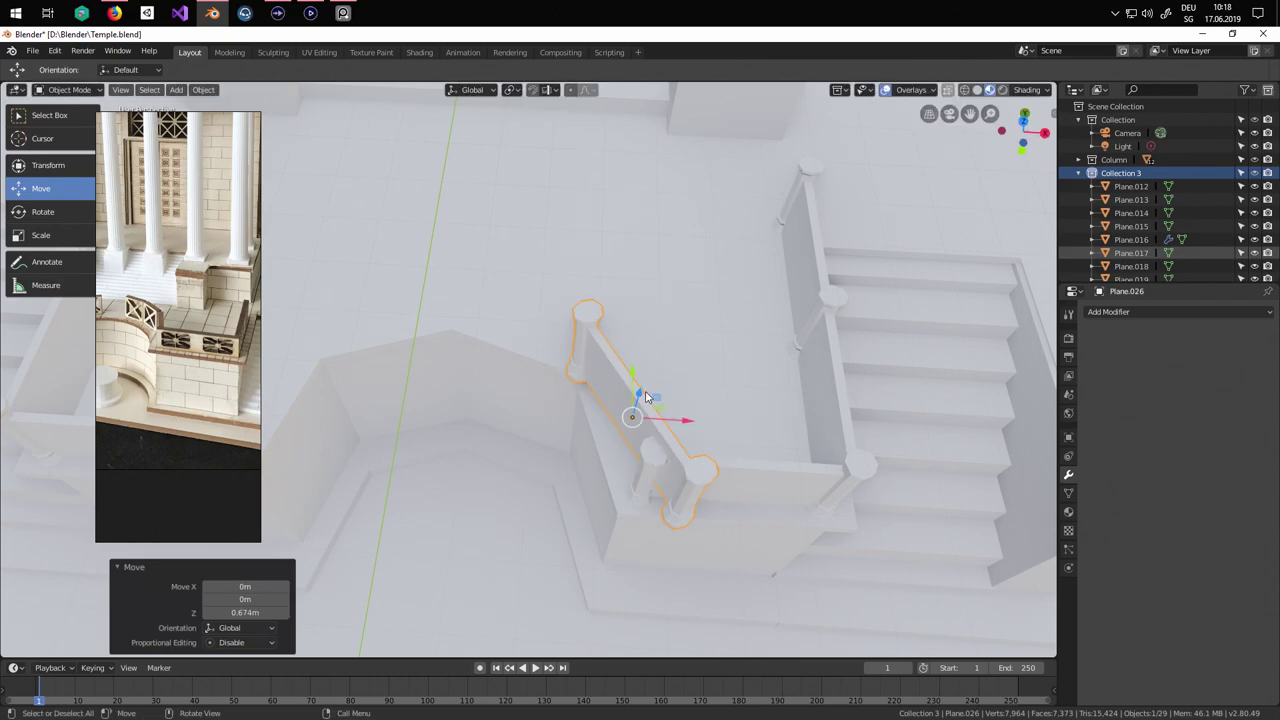
pyautogui.hotkey('ctrl', 'z')
# Shift the slanted railing over the pedestal's inner edge and correct its rotation by about -8° about Z.
pyautogui.moveTo(722, 441); pyautogui.dragTo(797, 396, button='middle')
pyautogui.moveTo(664, 346); pyautogui.dragTo(609, 357)
pyautogui.click(60, 217)
pyautogui.click(59, 191)
pyautogui.scroll(2, 655, 337)
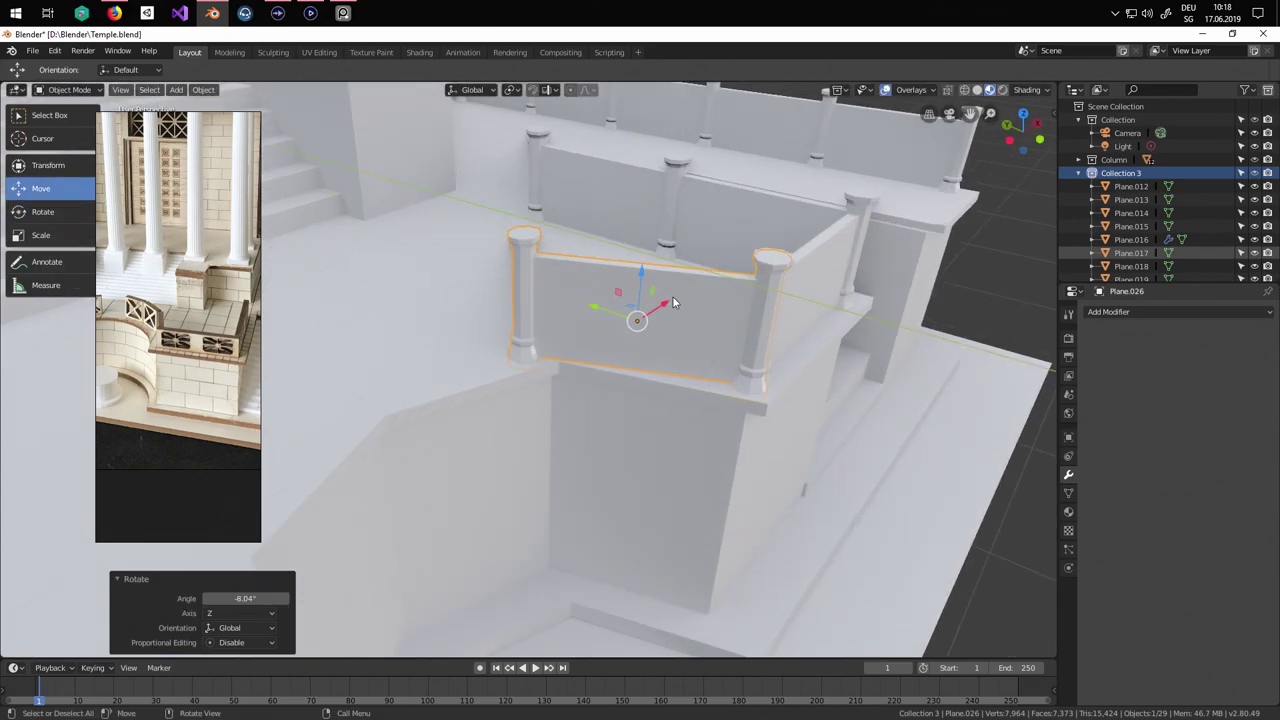
# Nudge the slanted railing in X and Y to line up with the front corner and inner edge of the right pedestal.
pyautogui.moveTo(667, 299); pyautogui.dragTo(586, 298)
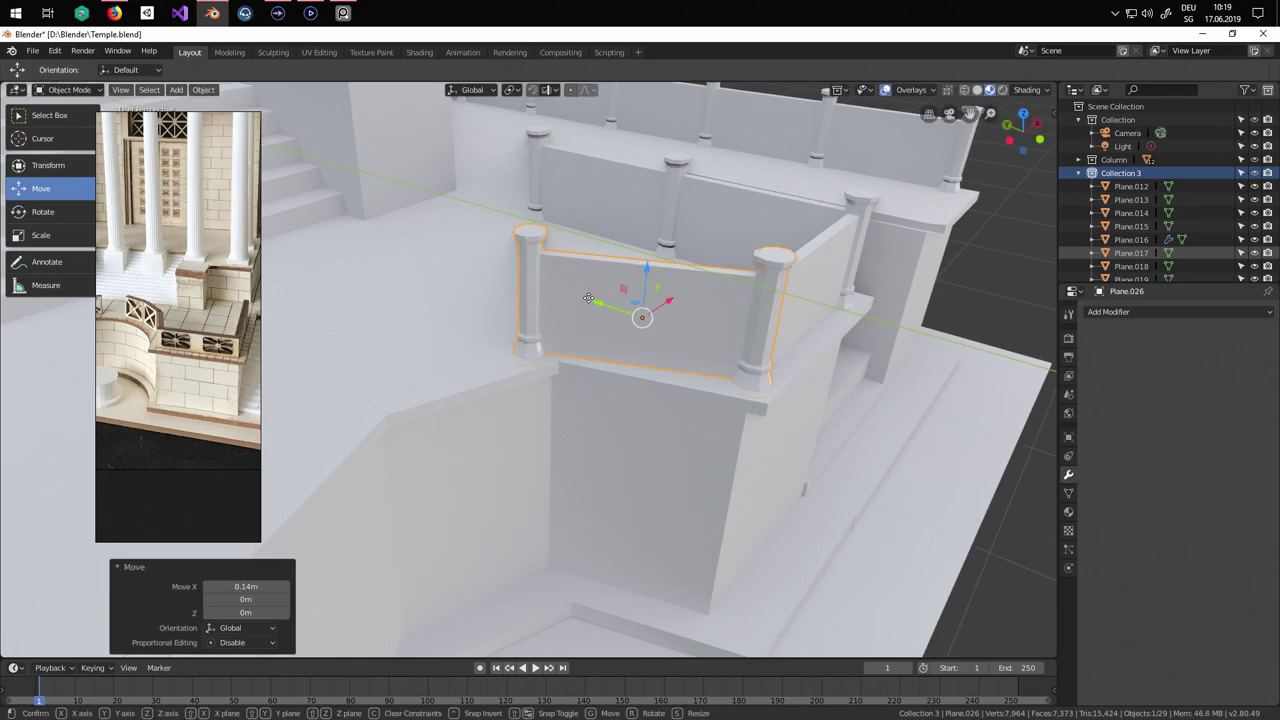
pyautogui.moveTo(672, 299); pyautogui.dragTo(670, 300)
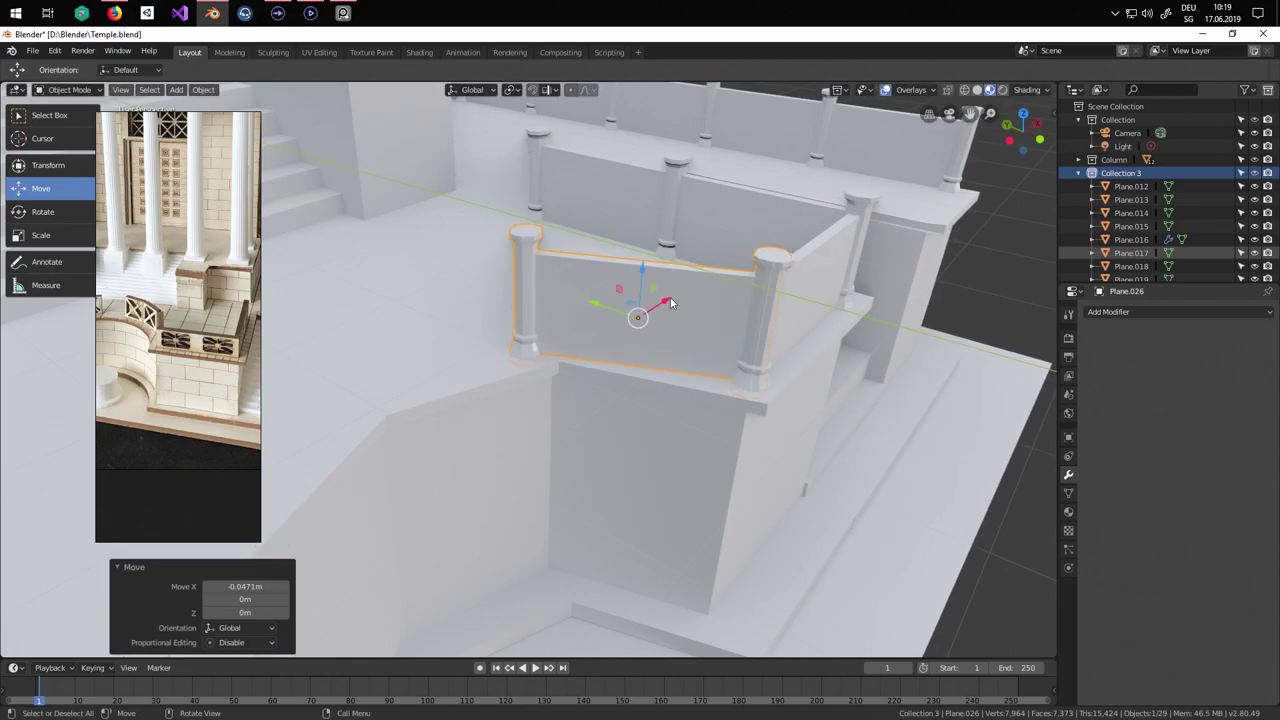
pyautogui.moveTo(670, 300); pyautogui.dragTo(612, 351, button='middle')
pyautogui.moveTo(645, 328); pyautogui.dragTo(646, 333)
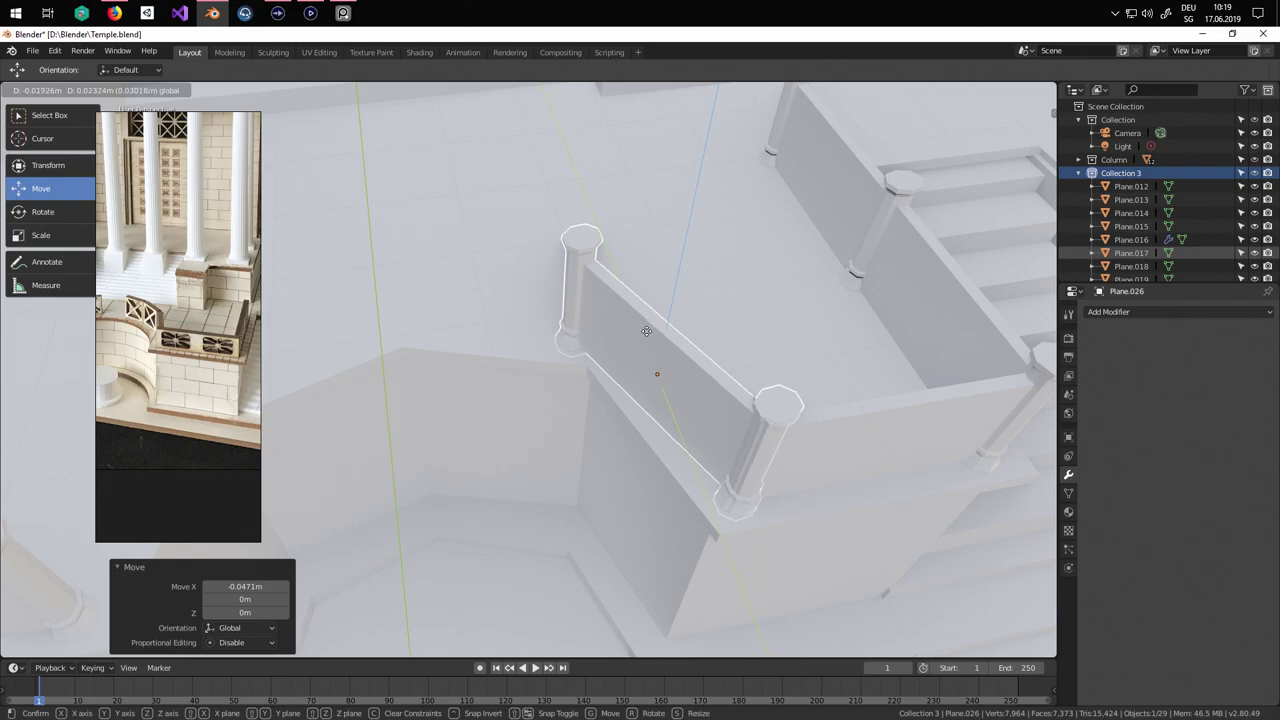
pyautogui.click(646, 332)
pyautogui.moveTo(646, 332); pyautogui.dragTo(747, 477, button='middle')
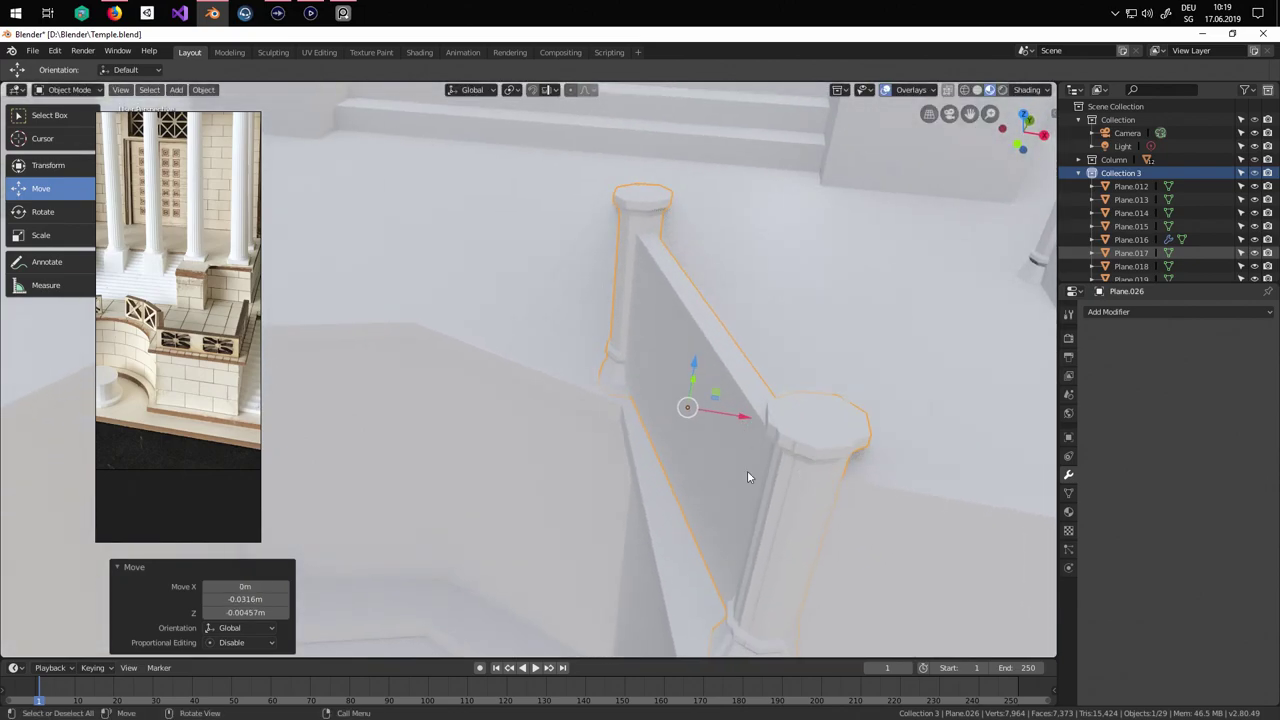
pyautogui.moveTo(747, 421); pyautogui.dragTo(730, 415)
# Try duplicating the slanted railing, moving the copy about 2.43 m in Y and rotating it about 61.8° around Z.
pyautogui.scroll(-10, 726, 410)
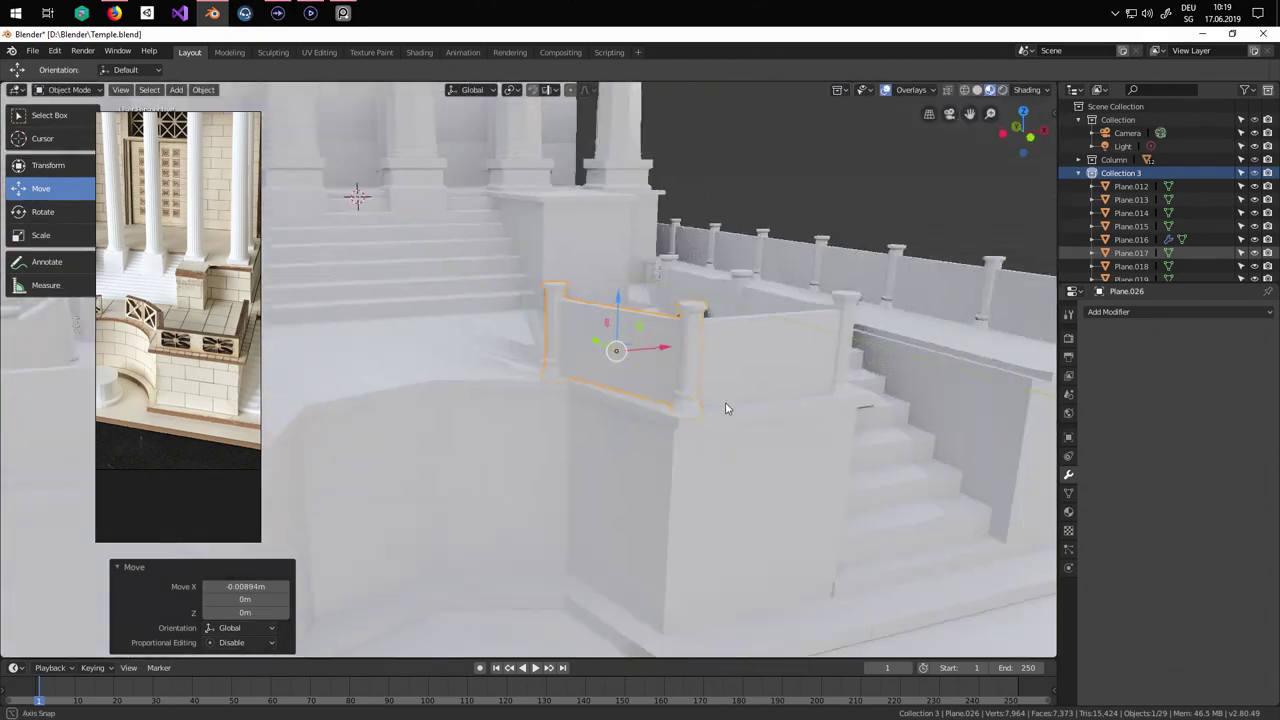
pyautogui.keyDown('shift'); pyautogui.moveTo(550, 415); pyautogui.dragTo(690, 450, button='middle'); pyautogui.keyUp('shift')
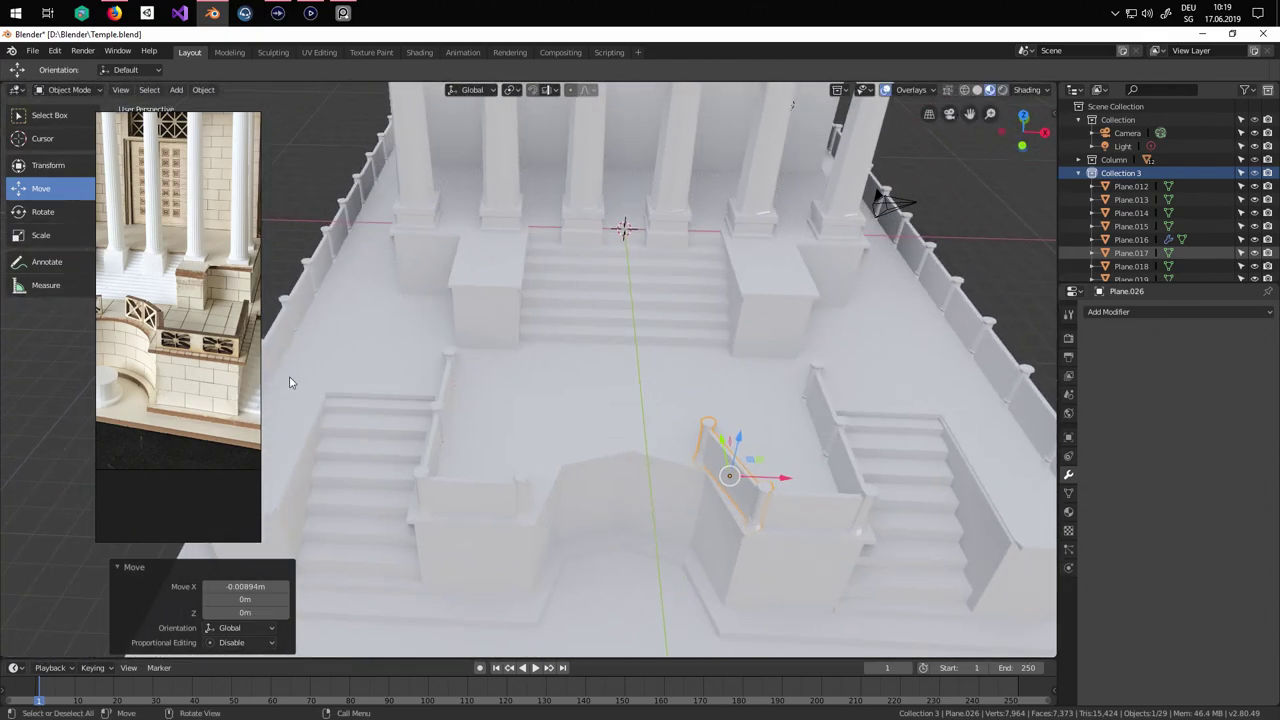
pyautogui.hotkey('shift', 'd')
pyautogui.press('Escape')
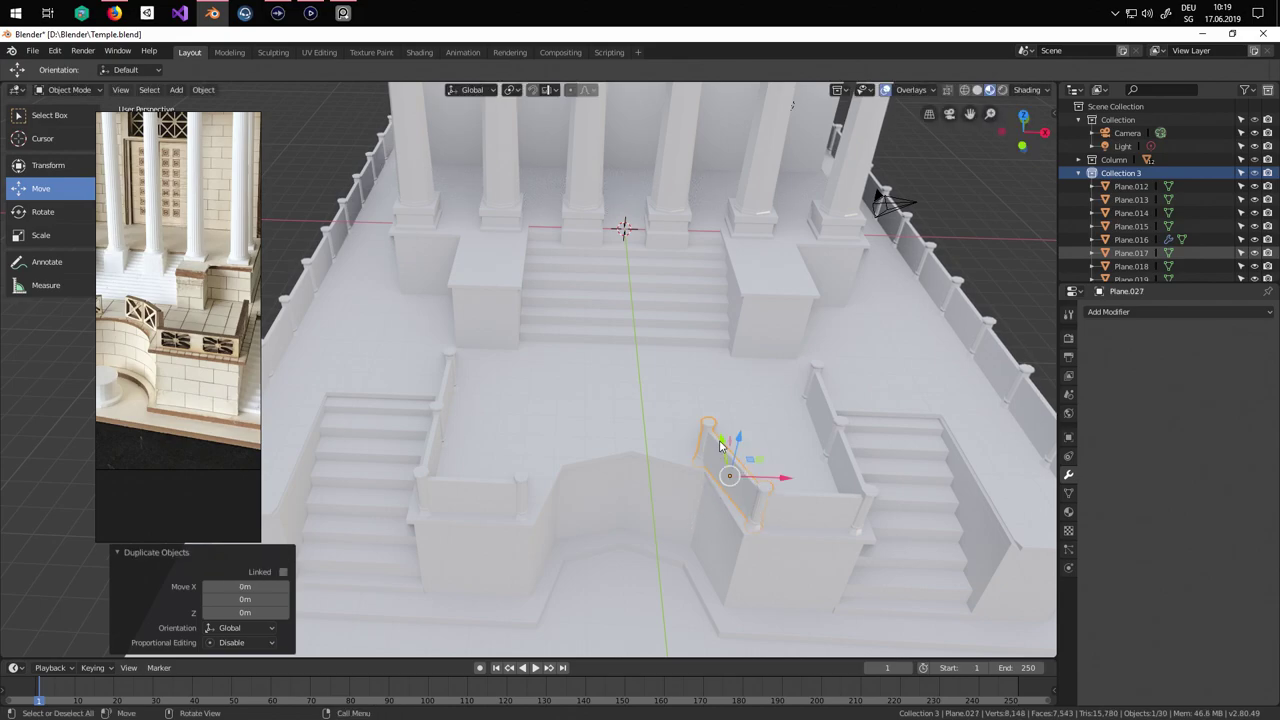
pyautogui.moveTo(719, 440); pyautogui.dragTo(713, 381)
pyautogui.click(42, 211)
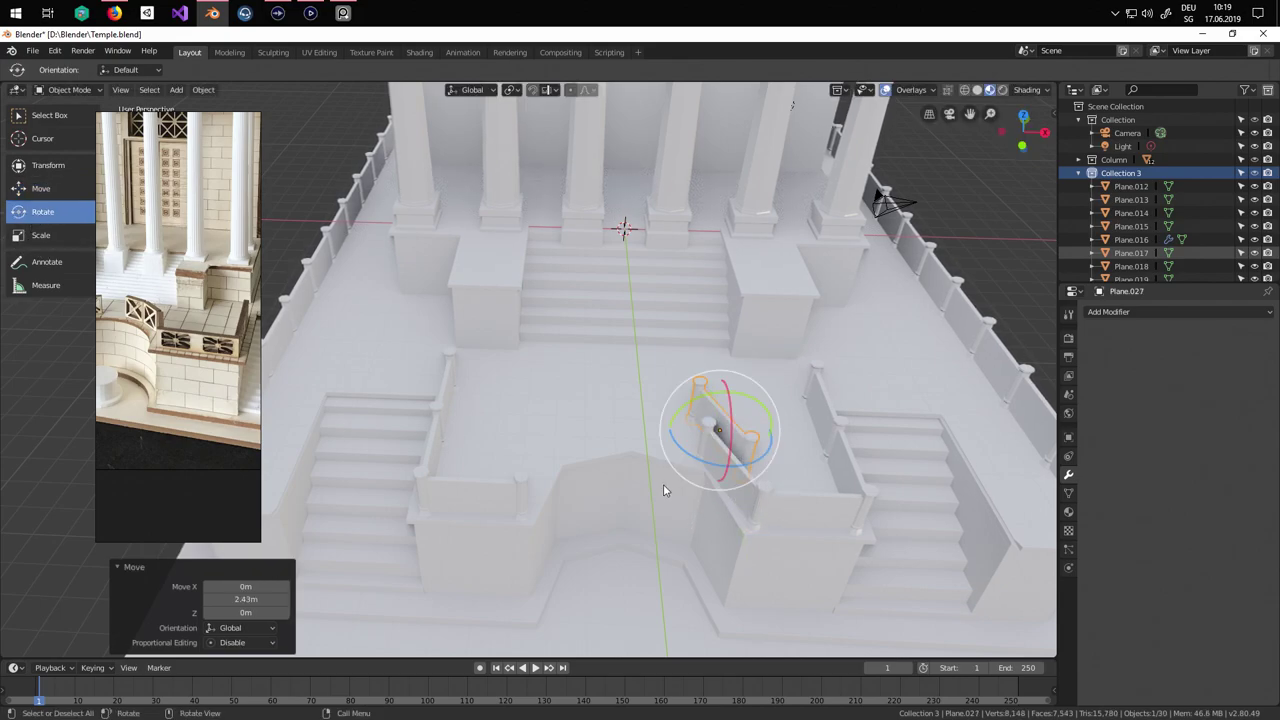
pyautogui.moveTo(697, 463); pyautogui.dragTo(744, 472)
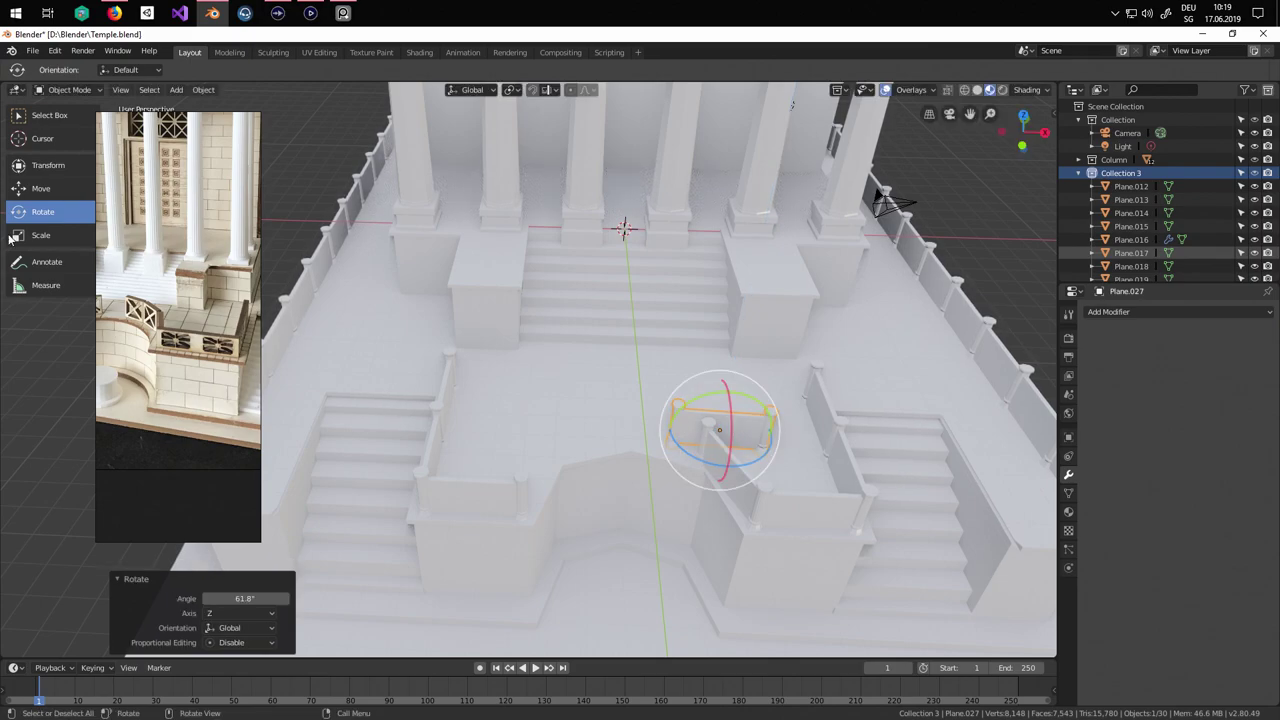
# Try placing the copied railing along the recess's back edge by moving it about -2.17 m in X and adjusting its rotation.
pyautogui.click(58, 192)
pyautogui.scroll(3, 520, 395)
pyautogui.keyDown('shift'); pyautogui.moveTo(903, 491); pyautogui.dragTo(822, 475, button='middle'); pyautogui.keyUp('shift')
pyautogui.moveTo(822, 475); pyautogui.dragTo(720, 487)
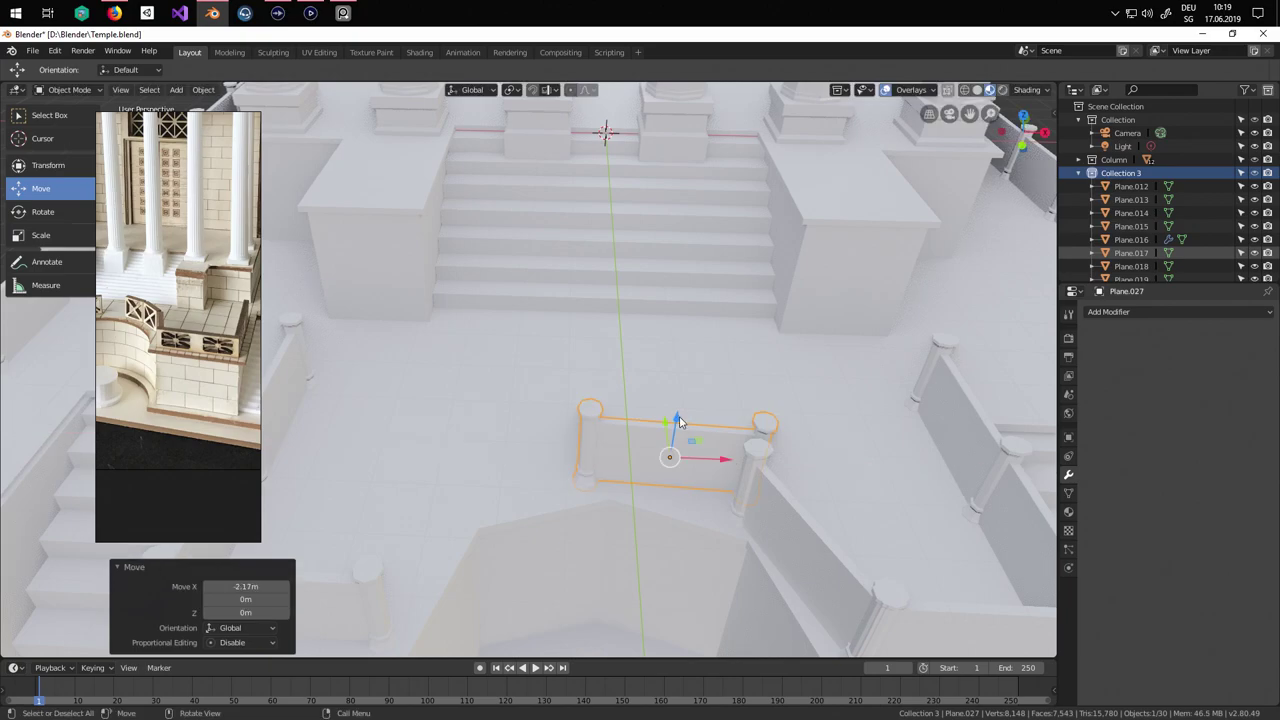
pyautogui.click(44, 223)
pyautogui.moveTo(695, 510); pyautogui.dragTo(685, 518)
pyautogui.click(66, 190)
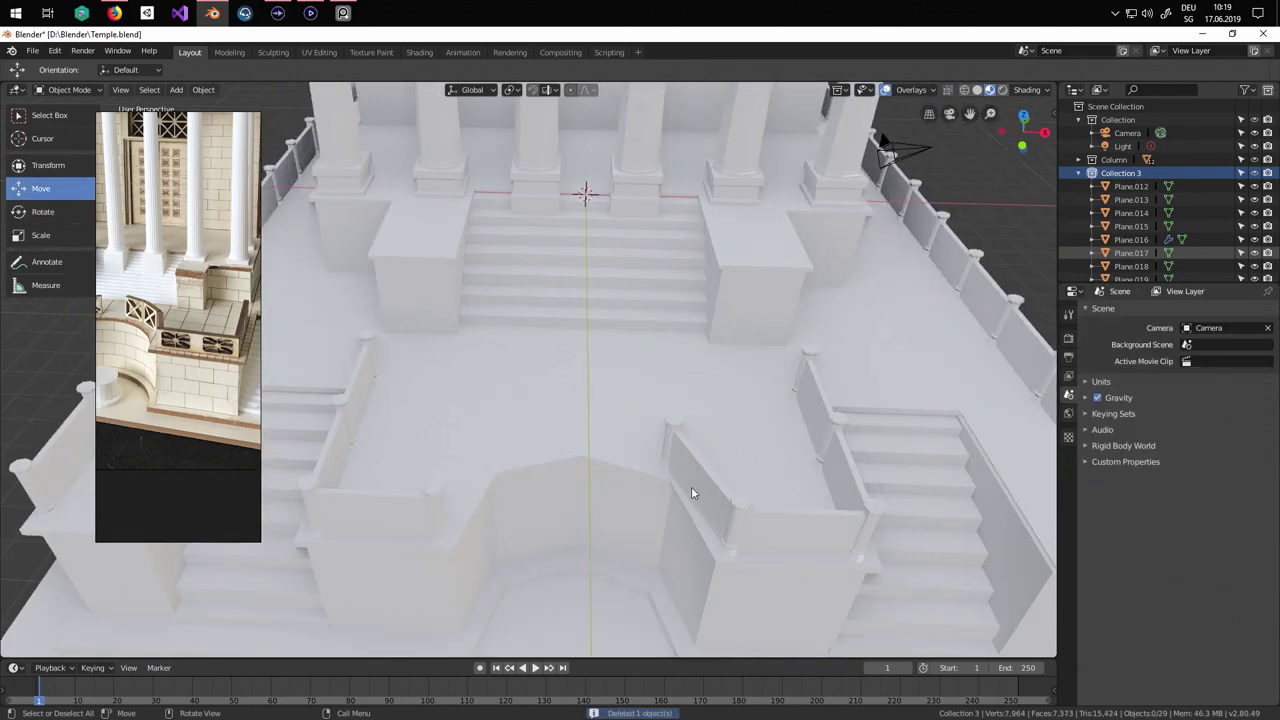
# Duplicate the right pedestal's slanted railing, move the copy in X to the left pedestal, and rotate it to the opposite slant.
pyautogui.click(691, 486)
pyautogui.hotkey('shift', 'd')
pyautogui.rightClick(605, 534)
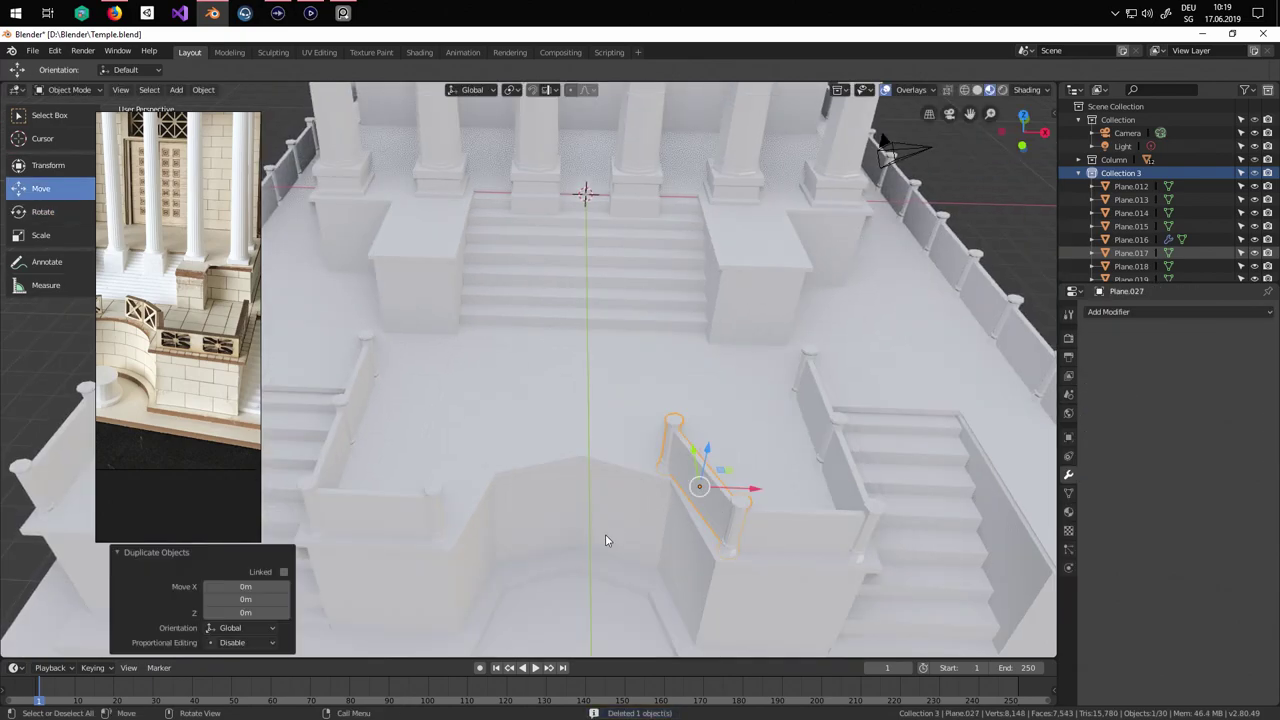
pyautogui.moveTo(760, 495); pyautogui.dragTo(441, 519)
pyautogui.click(64, 236)
pyautogui.click(74, 212)
pyautogui.moveTo(462, 503); pyautogui.dragTo(507, 504)
# Duplicate the long railing array along the temple's side and rotate the copy 90° about the Z axis.
pyautogui.moveTo(594, 517); pyautogui.dragTo(500, 446, button='middle')
pyautogui.press('Tab')
pyautogui.scroll(-5, 628, 497)
pyautogui.press('Tab')
pyautogui.hotkey('alt', 'a')
pyautogui.scroll(-4, 595, 463)
pyautogui.click(500, 446)
pyautogui.hotkey('shift', 'd')
pyautogui.press('Escape')
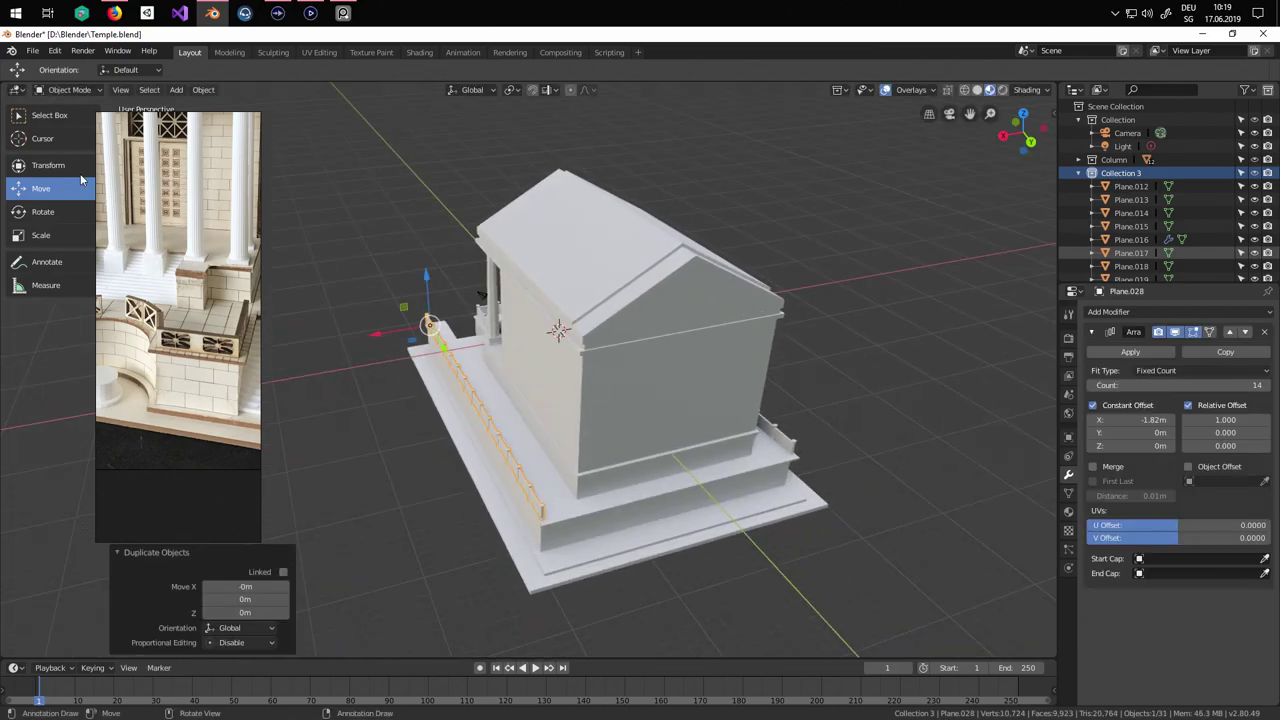
pyautogui.click(40, 212)
pyautogui.click(427, 348)
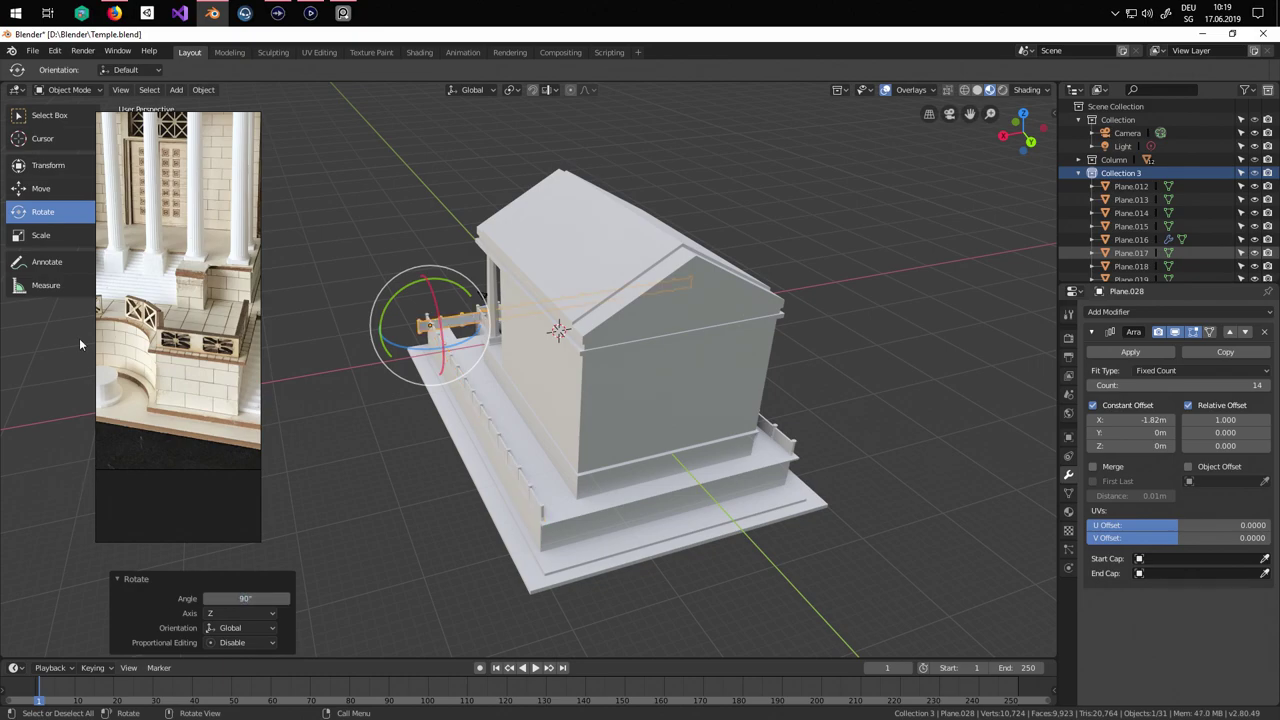
# Move the rotated railing array about 47.5 m in Y to the temple's rear edge and set its array count to 9.
pyautogui.click(40, 188)
pyautogui.moveTo(447, 349); pyautogui.dragTo(560, 545)
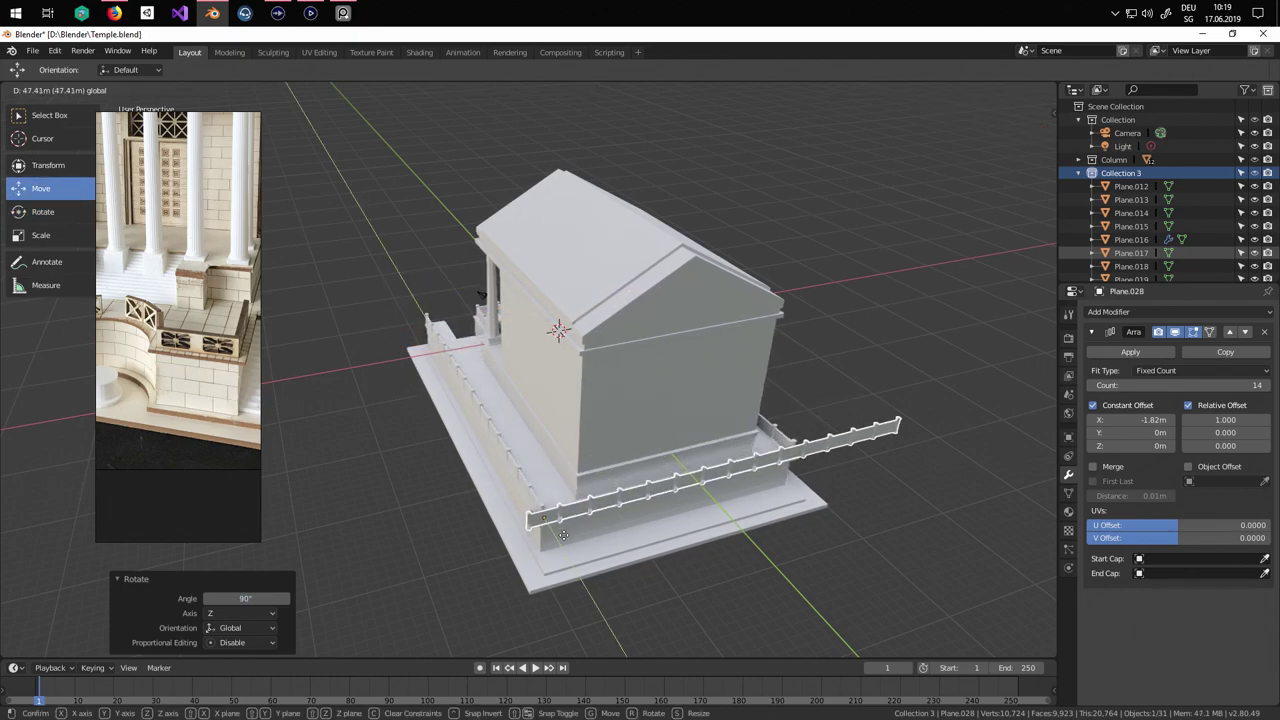
pyautogui.scroll(4, 670, 500)
pyautogui.keyDown('shift'); pyautogui.moveTo(670, 500); pyautogui.dragTo(560, 370, button='middle'); pyautogui.keyUp('shift')
pyautogui.scroll(-2, 560, 370)
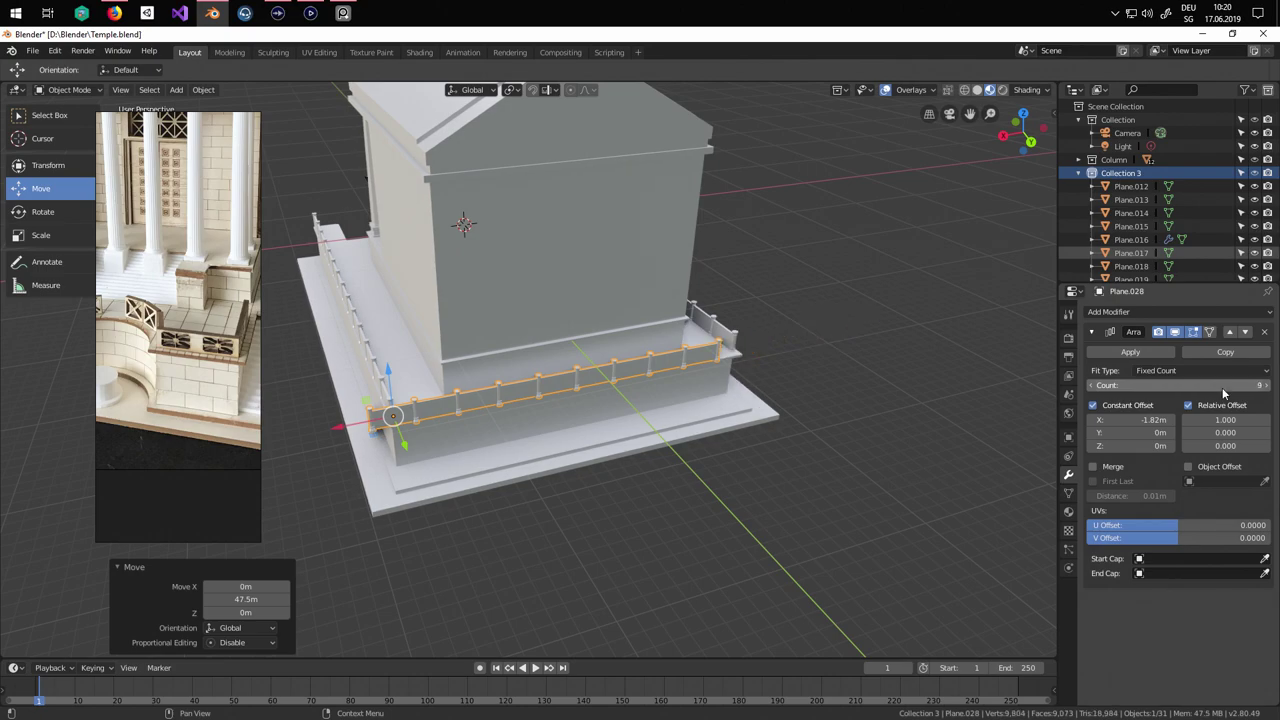
# Align the rear railing with the platform's corner by moving it about -0.376 m in Y and 0.83 m in X.
pyautogui.moveTo(355, 425); pyautogui.dragTo(441, 434)
pyautogui.scroll(5, 441, 434)
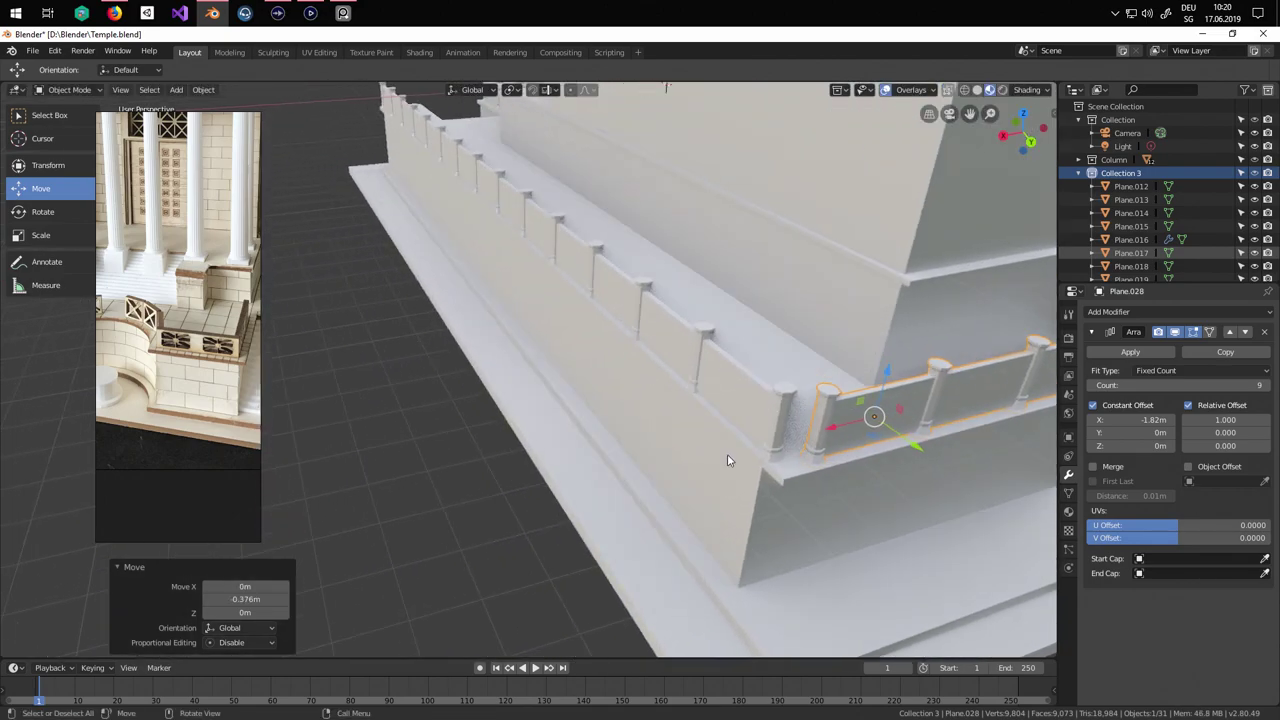
pyautogui.moveTo(844, 423); pyautogui.dragTo(815, 425)
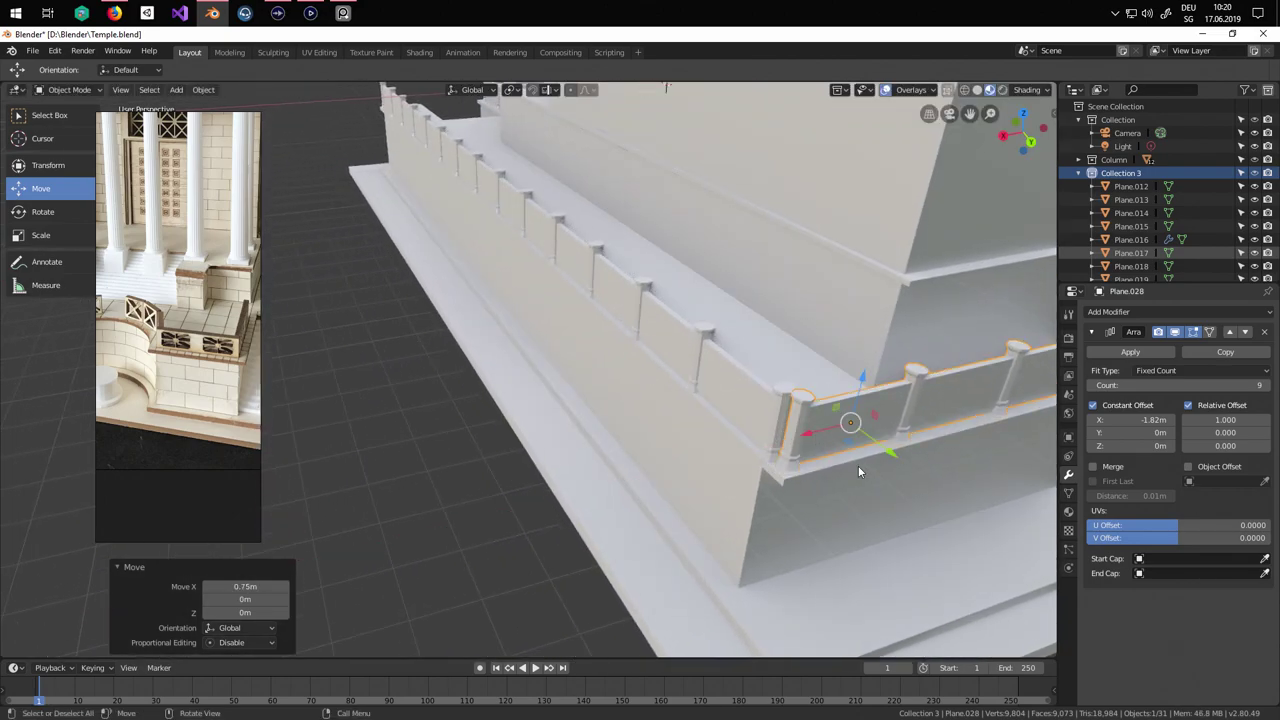
pyautogui.moveTo(886, 452); pyautogui.dragTo(789, 423)
pyautogui.scroll(-5, 864, 426)
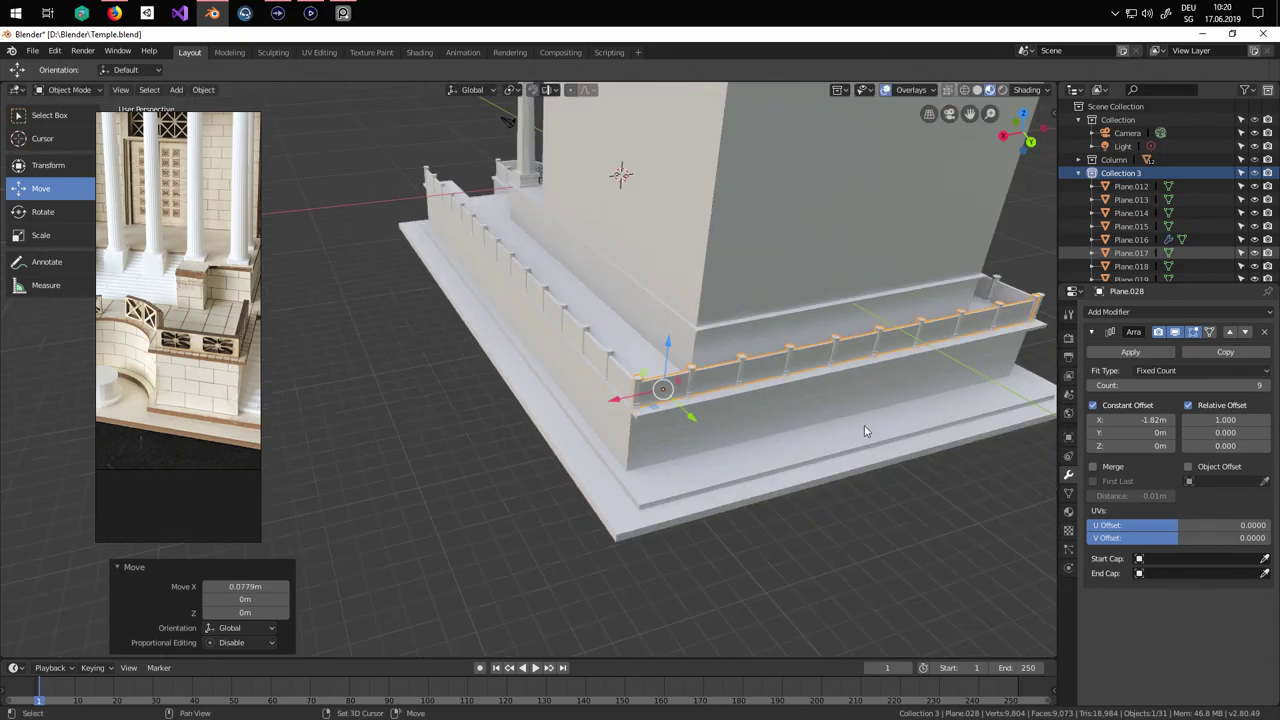
pyautogui.moveTo(930, 428); pyautogui.dragTo(797, 422, button='middle')
pyautogui.scroll(6, 797, 422)
pyautogui.scroll(-3, 618, 447)
pyautogui.keyDown('shift'); pyautogui.moveTo(618, 447); pyautogui.dragTo(450, 456, button='middle'); pyautogui.keyUp('shift')
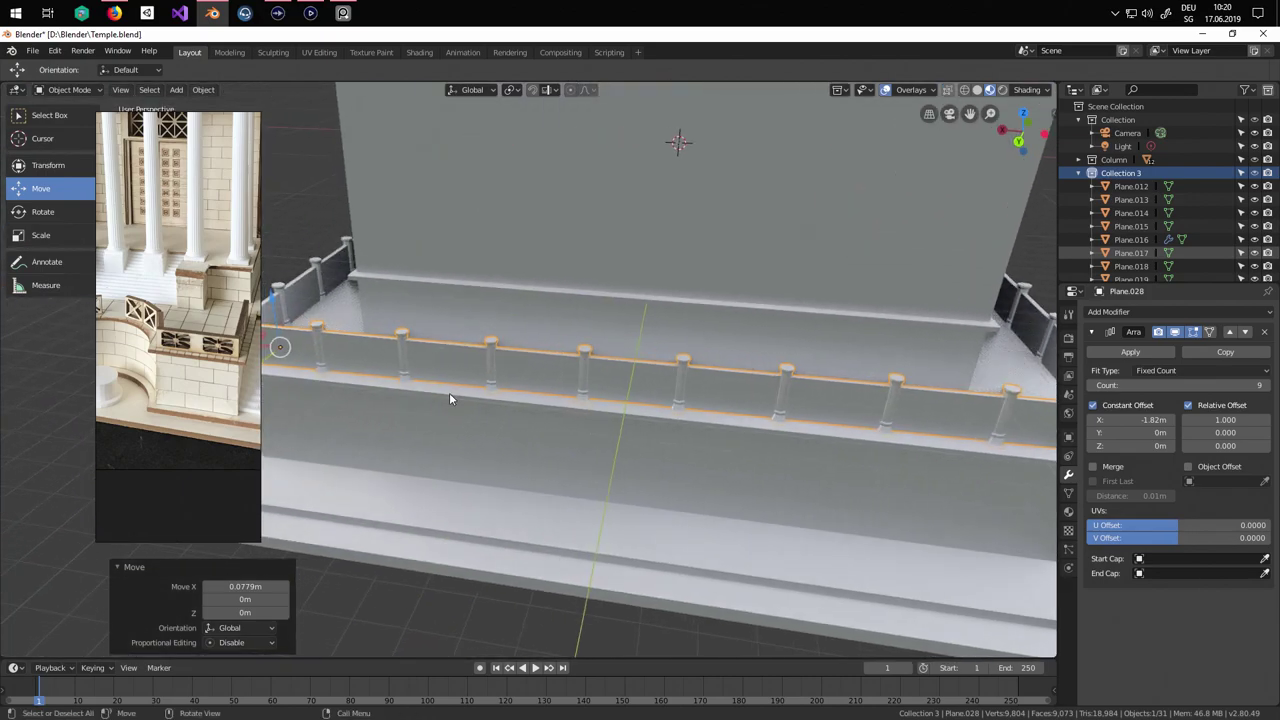
# Align the rear railing with the platform edge by moving it about -0.166 m in X and 0.283 m in Y.
pyautogui.scroll(-3, 449, 392)
pyautogui.moveTo(301, 349); pyautogui.dragTo(307, 349)
pyautogui.scroll(-5, 519, 410)
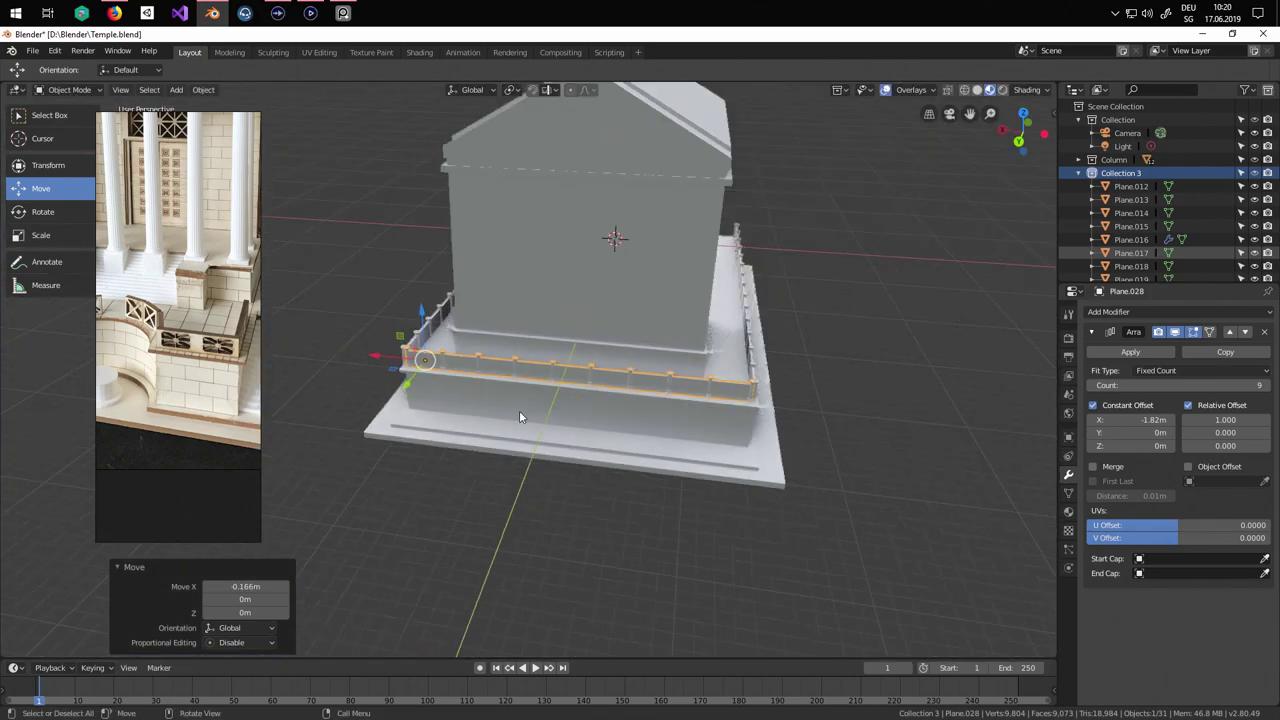
pyautogui.press('Tab')
pyautogui.moveTo(519, 410); pyautogui.dragTo(706, 421, button='middle')
pyautogui.press('Tab')
pyautogui.click(627, 394)
pyautogui.moveTo(627, 394); pyautogui.dragTo(792, 362, button='middle')
pyautogui.scroll(6, 893, 461)
pyautogui.moveTo(869, 379); pyautogui.dragTo(733, 460, button='middle')
pyautogui.click(731, 463)
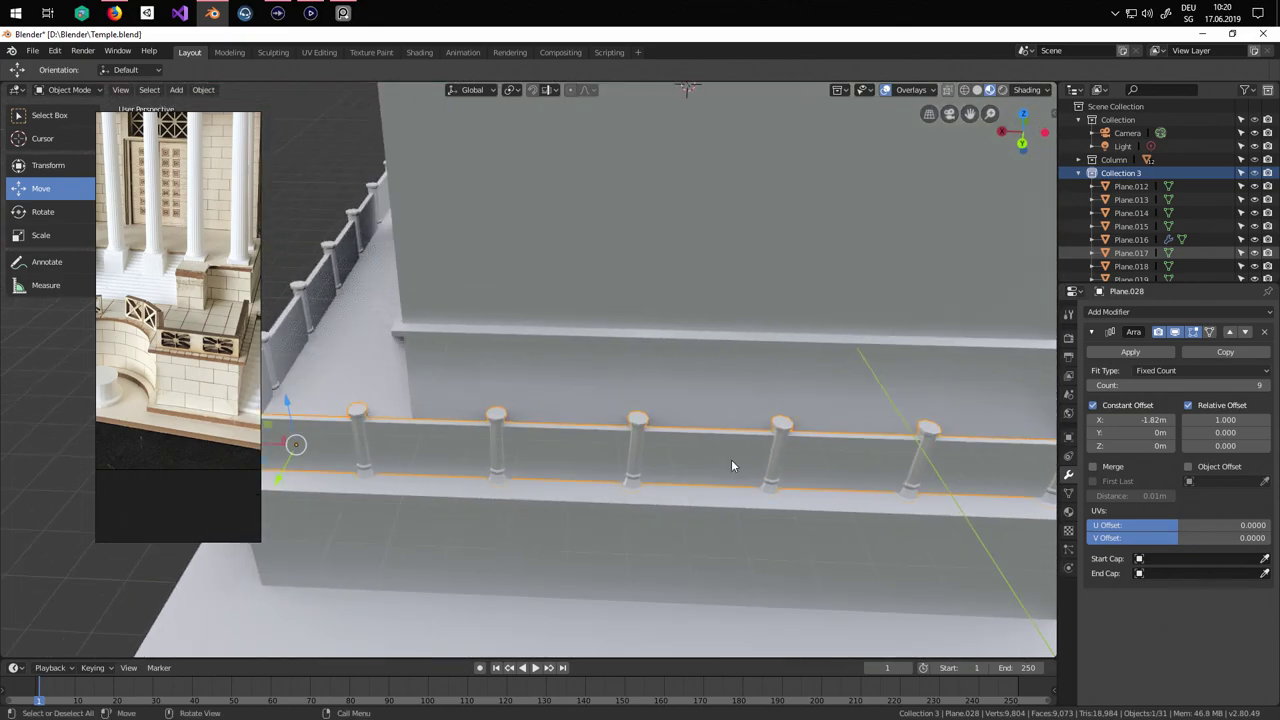
pyautogui.scroll(-4, 731, 463)
pyautogui.moveTo(408, 443); pyautogui.dragTo(407, 442)
# Set the rear railing array's constant X offset to -1.63 m and move the railing about 0.247 m in X.
pyautogui.press('s')
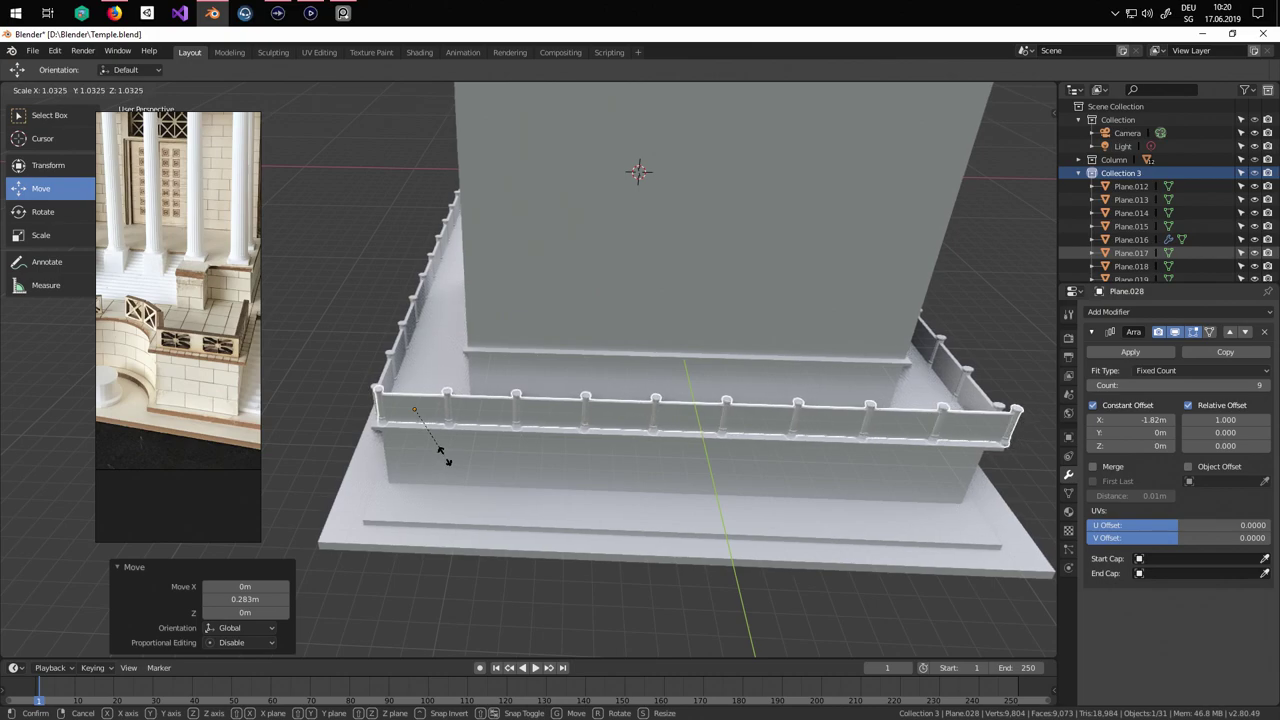
pyautogui.press('Escape')
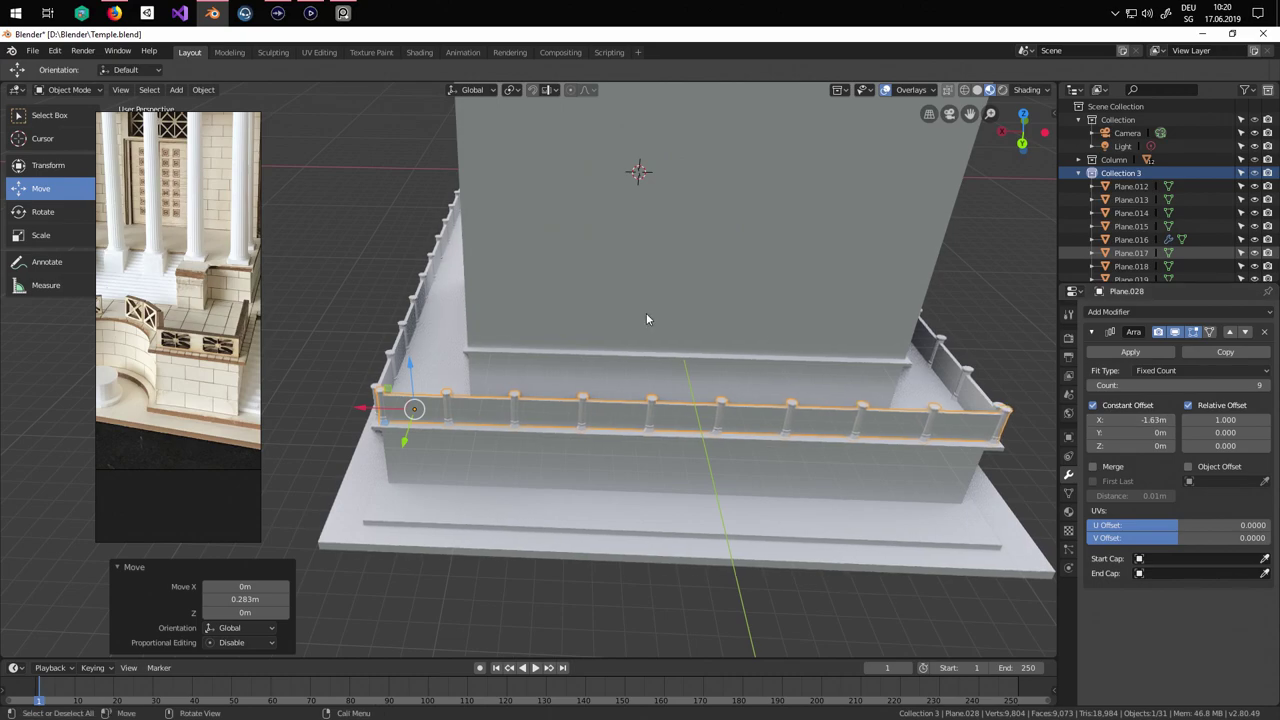
pyautogui.moveTo(351, 411); pyautogui.dragTo(349, 405)
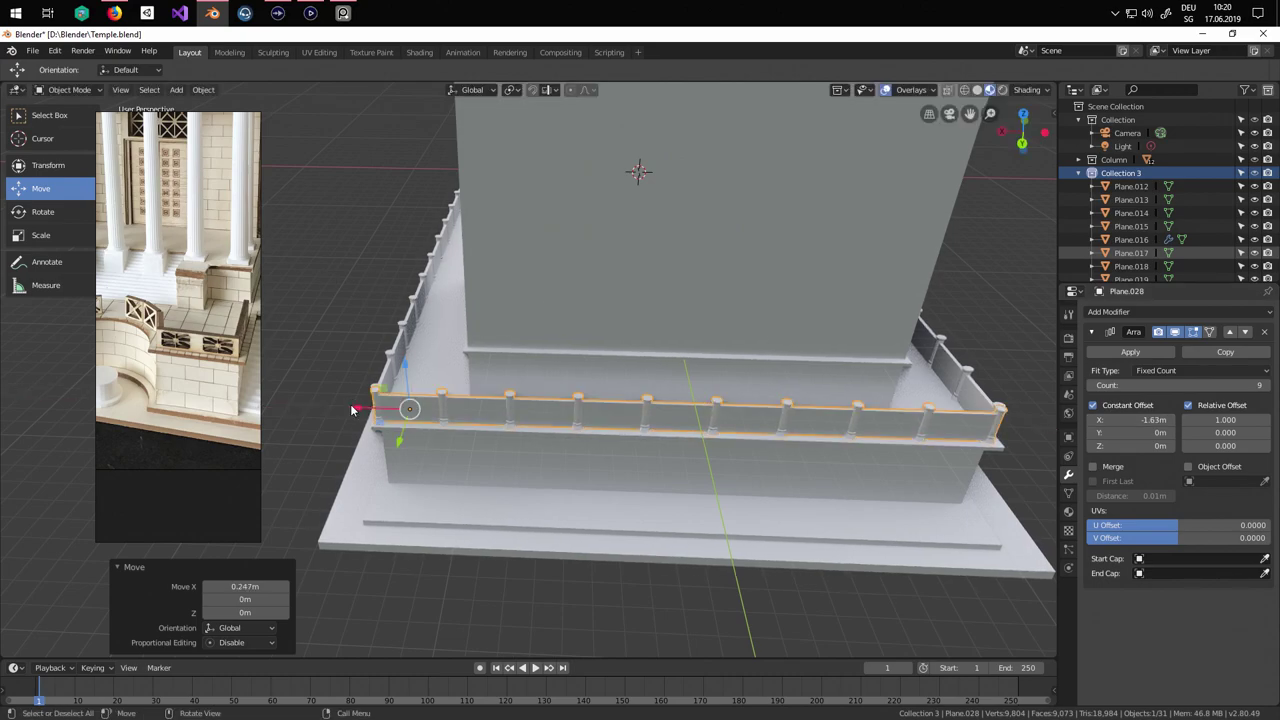
pyautogui.moveTo(352, 405); pyautogui.dragTo(734, 398, button='middle')
pyautogui.press('Tab')
pyautogui.press('Tab')
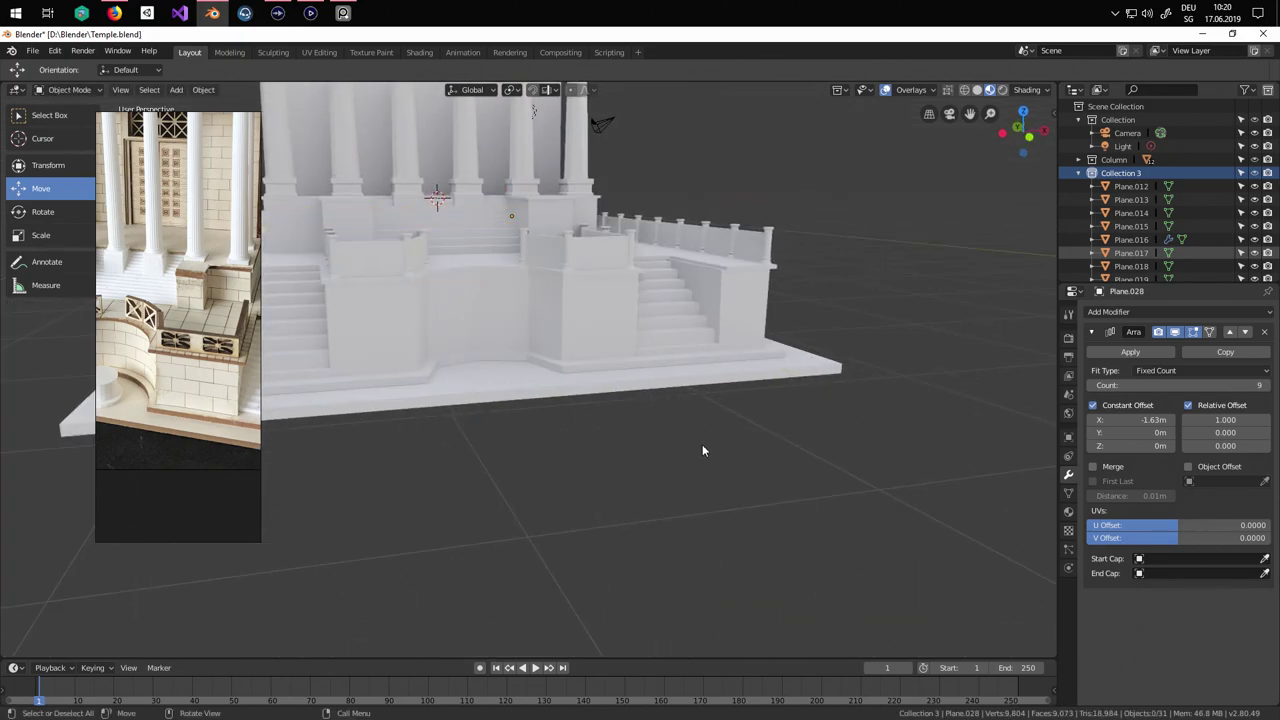
# Save the temple file with the finished railings.
pyautogui.scroll(-5, 702, 444)
pyautogui.moveTo(589, 473); pyautogui.dragTo(334, 256, button='middle')
pyautogui.click(33, 52)
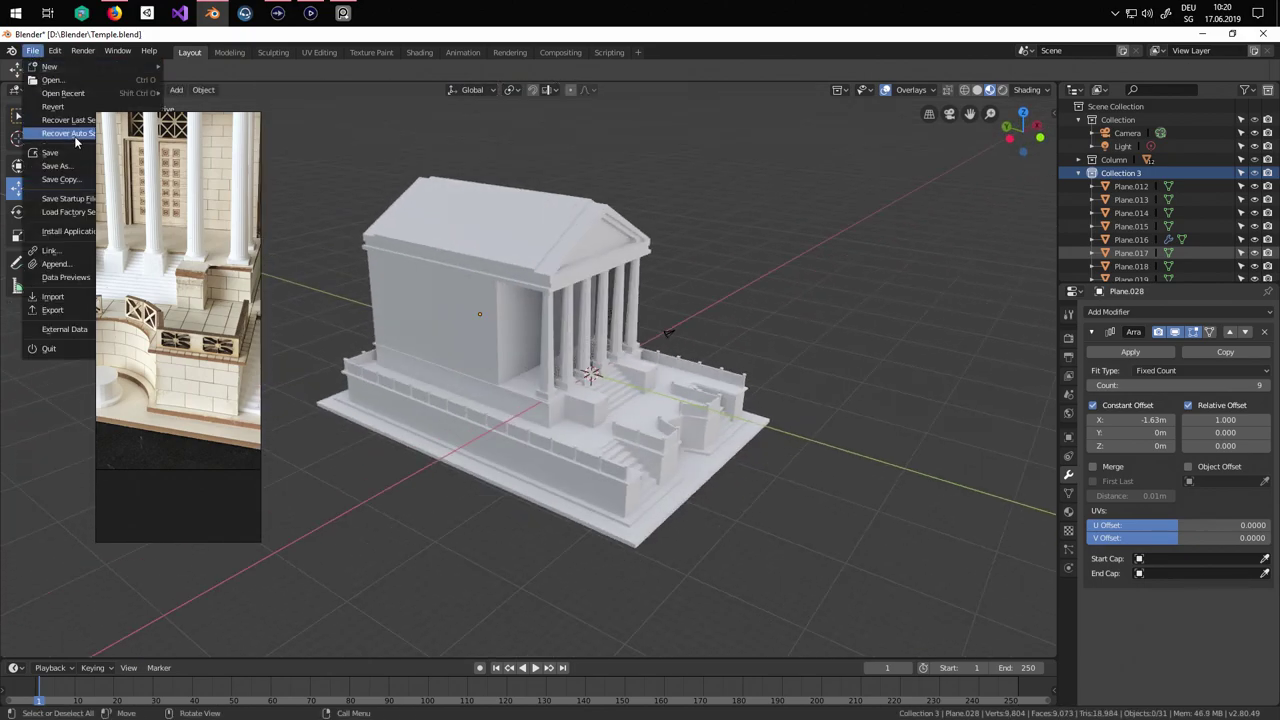
# Add a mesh plane for the temple door and raise it about 8.61 m in Z.
pyautogui.scroll(3, 690, 380)
pyautogui.keyDown('shift'); pyautogui.moveTo(690, 380); pyautogui.dragTo(486, 324, button='middle'); pyautogui.keyUp('shift')
pyautogui.scroll(-5, 273, 318)
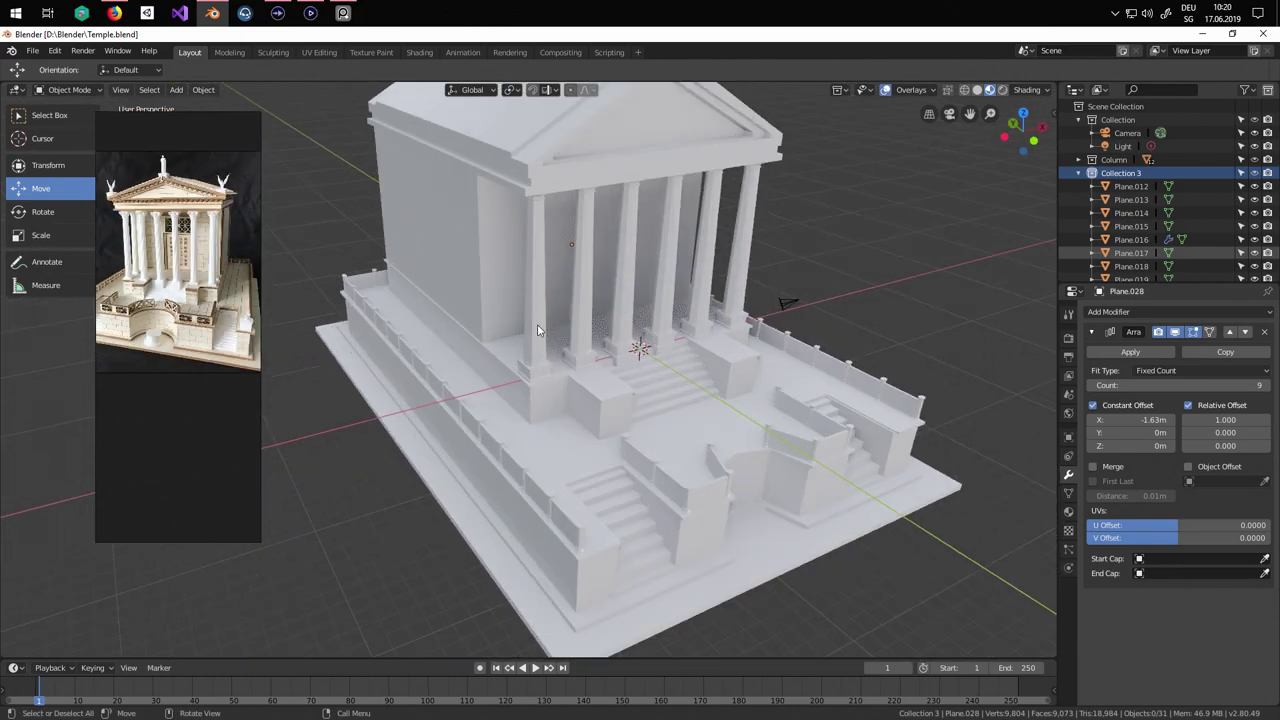
pyautogui.keyDown('shift'); pyautogui.moveTo(538, 312); pyautogui.dragTo(552, 372, button='middle'); pyautogui.keyUp('shift')
pyautogui.scroll(5, 130, 281)
pyautogui.moveTo(154, 266); pyautogui.dragTo(186, 260, button='middle')
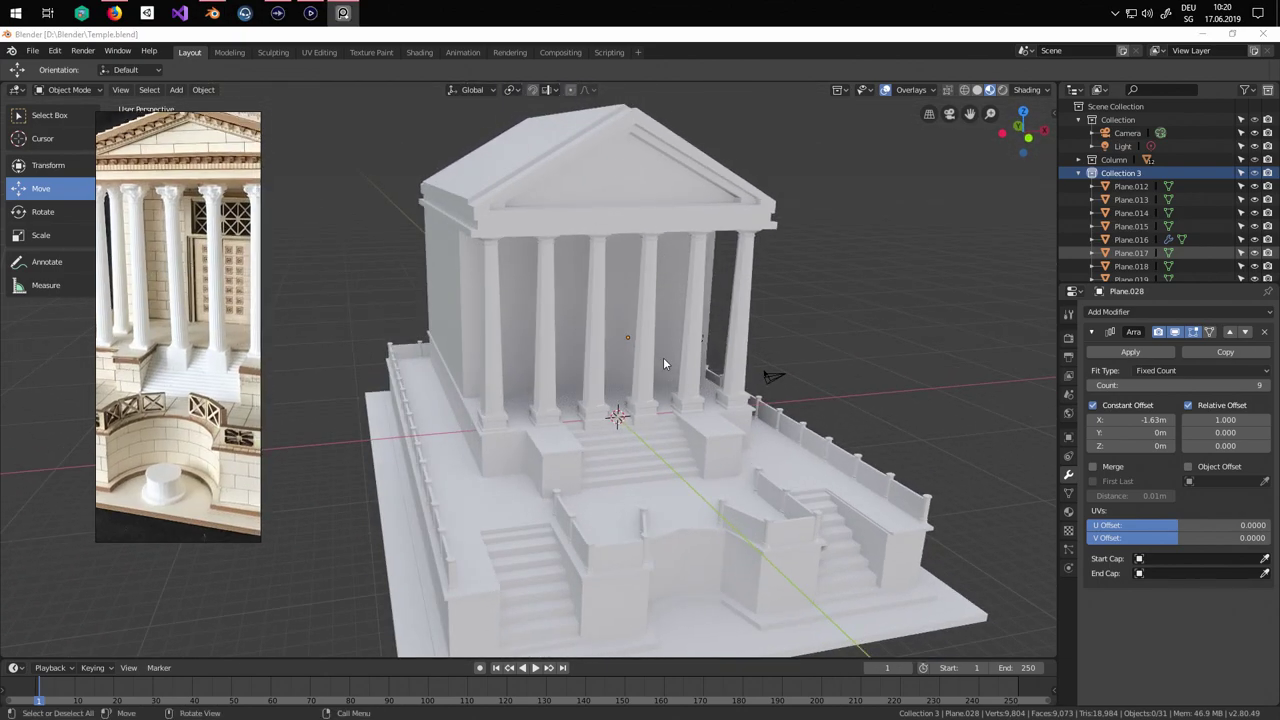
pyautogui.moveTo(663, 357); pyautogui.dragTo(628, 361, button='middle')
pyautogui.click(176, 89)
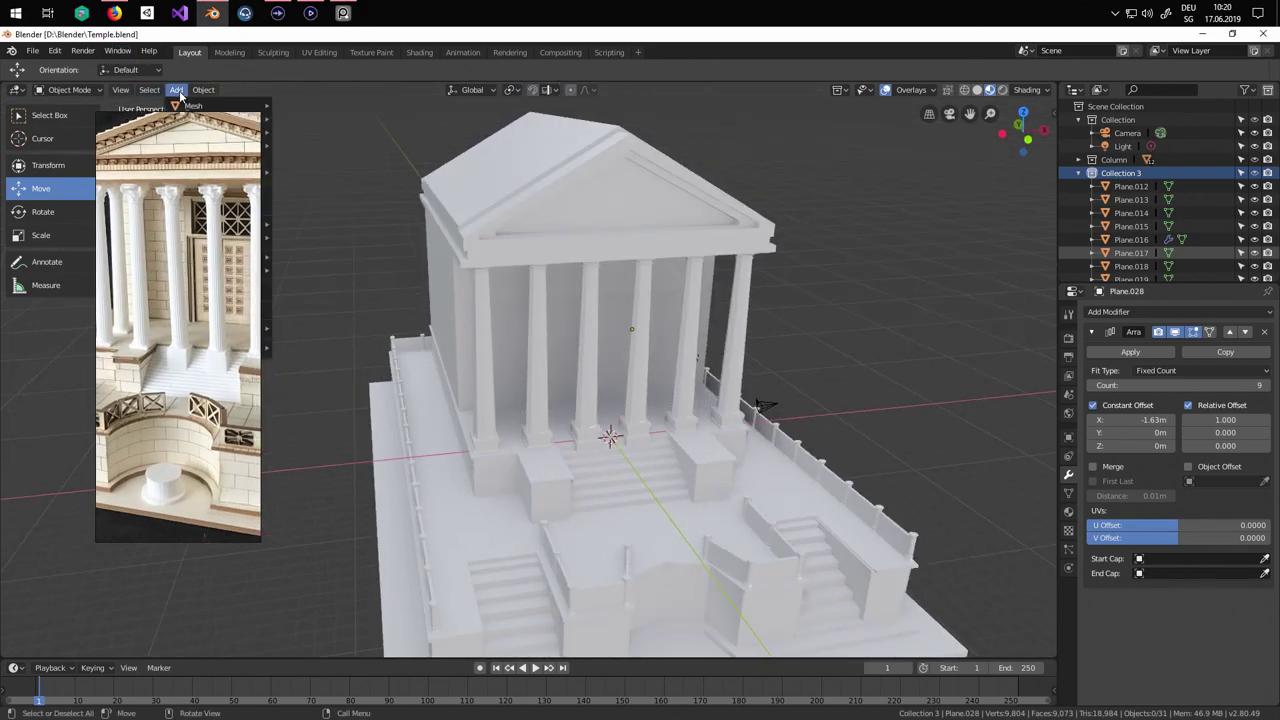
pyautogui.moveTo(210, 110)
pyautogui.click(310, 110)
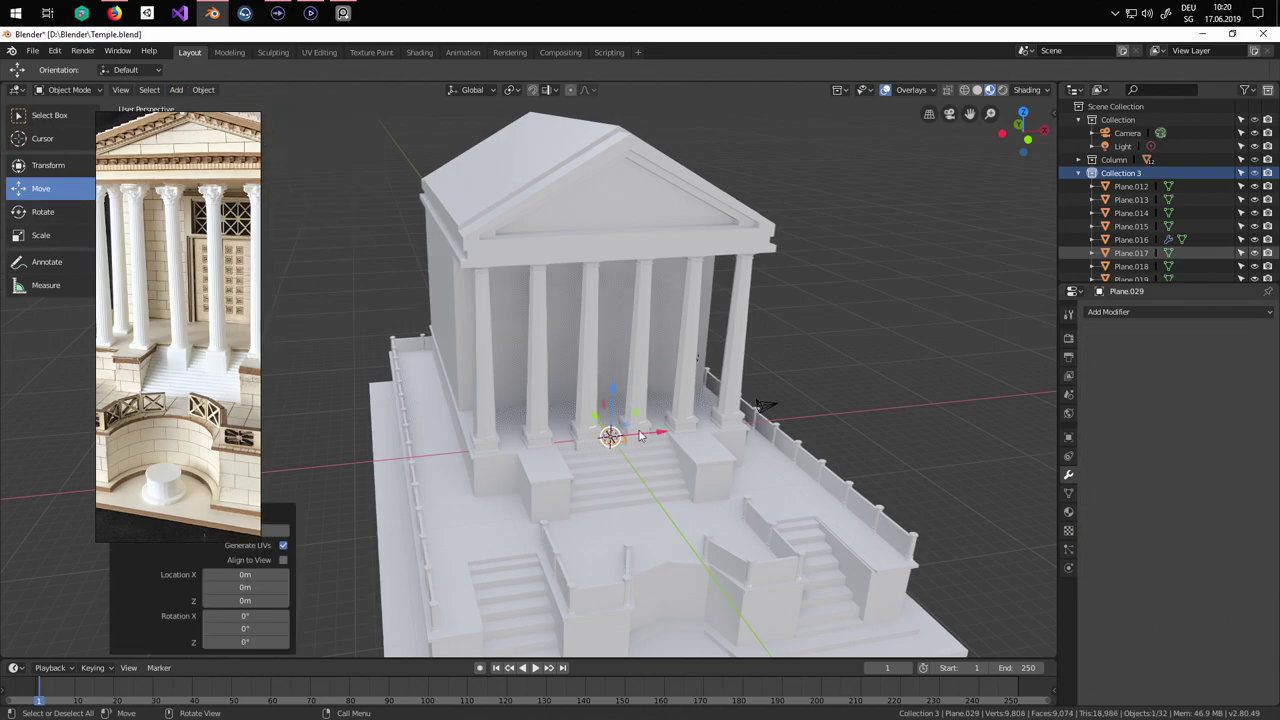
pyautogui.press('g')
pyautogui.press('z')
pyautogui.click(607, 346)
# Rotate the door plane 90° about the X axis and scale it up to roughly door width.
pyautogui.click(20, 211)
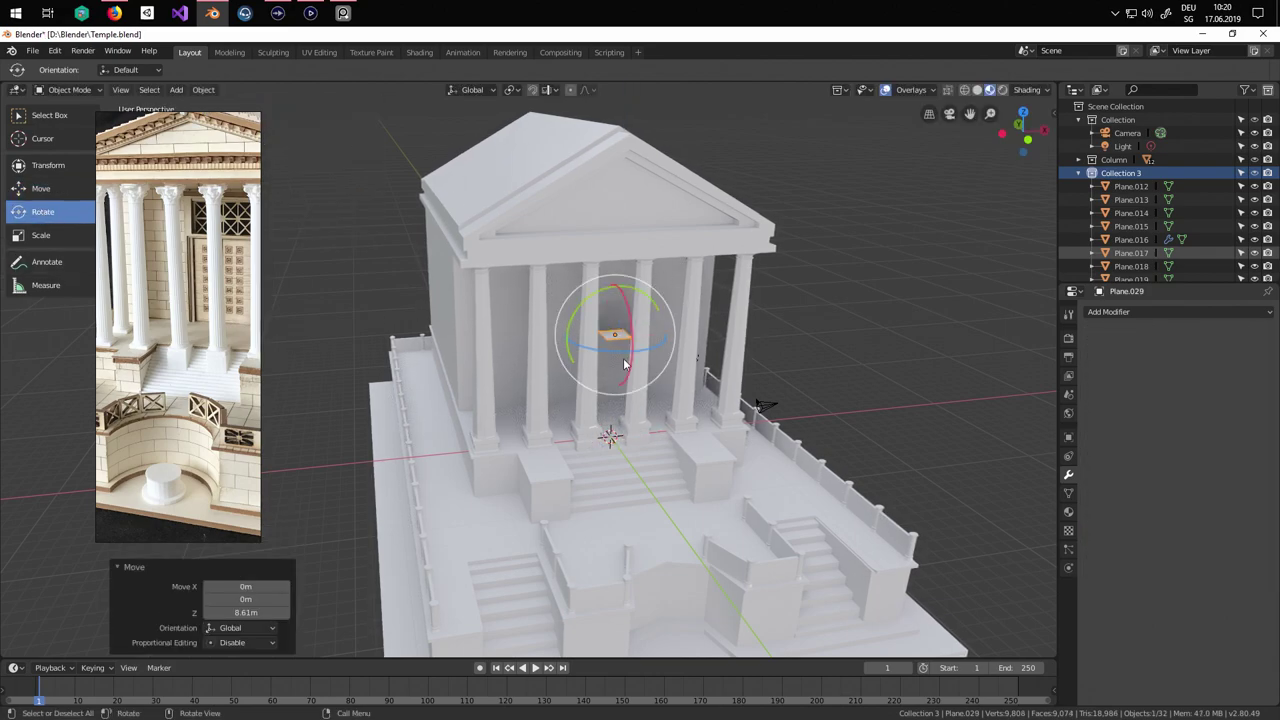
pyautogui.click(632, 330)
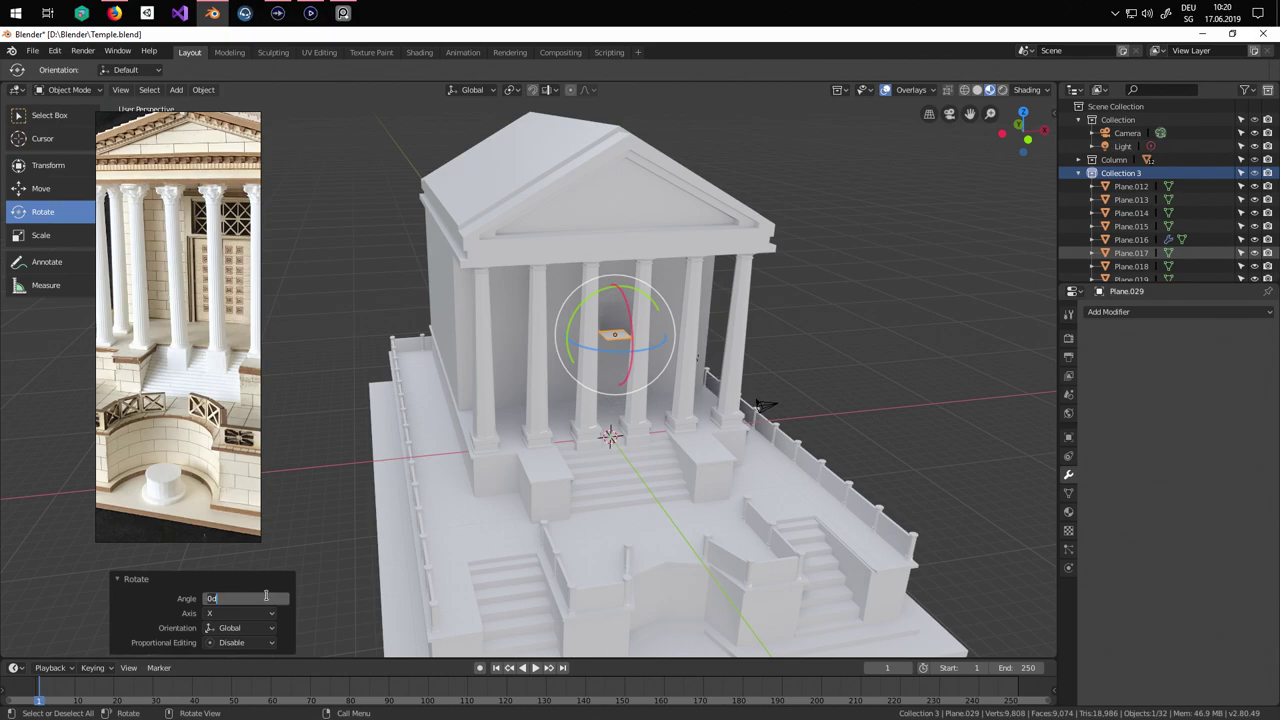
pyautogui.click(20, 188)
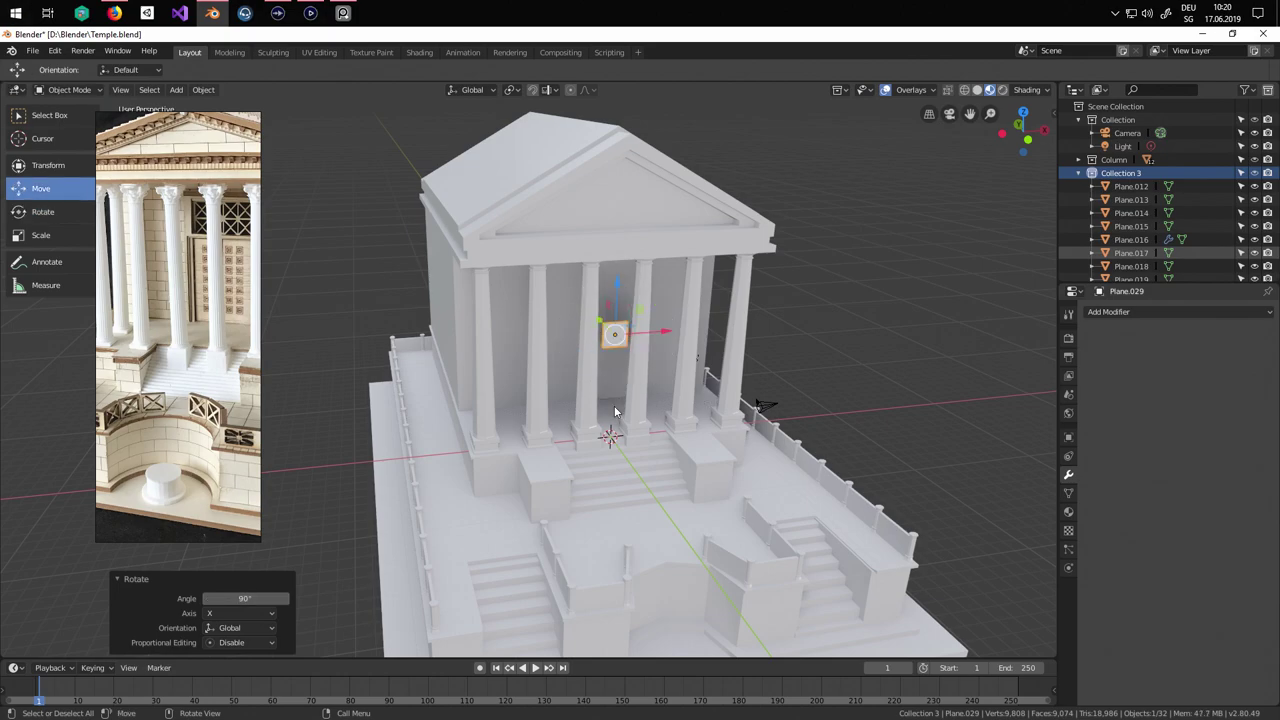
pyautogui.press('s')
pyautogui.click(618, 289)
# Move the door plane about -4.53 m in Z and 5.13 m in Y, behind the front columns.
pyautogui.moveTo(618, 288); pyautogui.dragTo(617, 345)
pyautogui.moveTo(638, 398); pyautogui.dragTo(650, 464, button='middle')
pyautogui.scroll(3, 762, 403)
pyautogui.moveTo(688, 362); pyautogui.dragTo(645, 362)
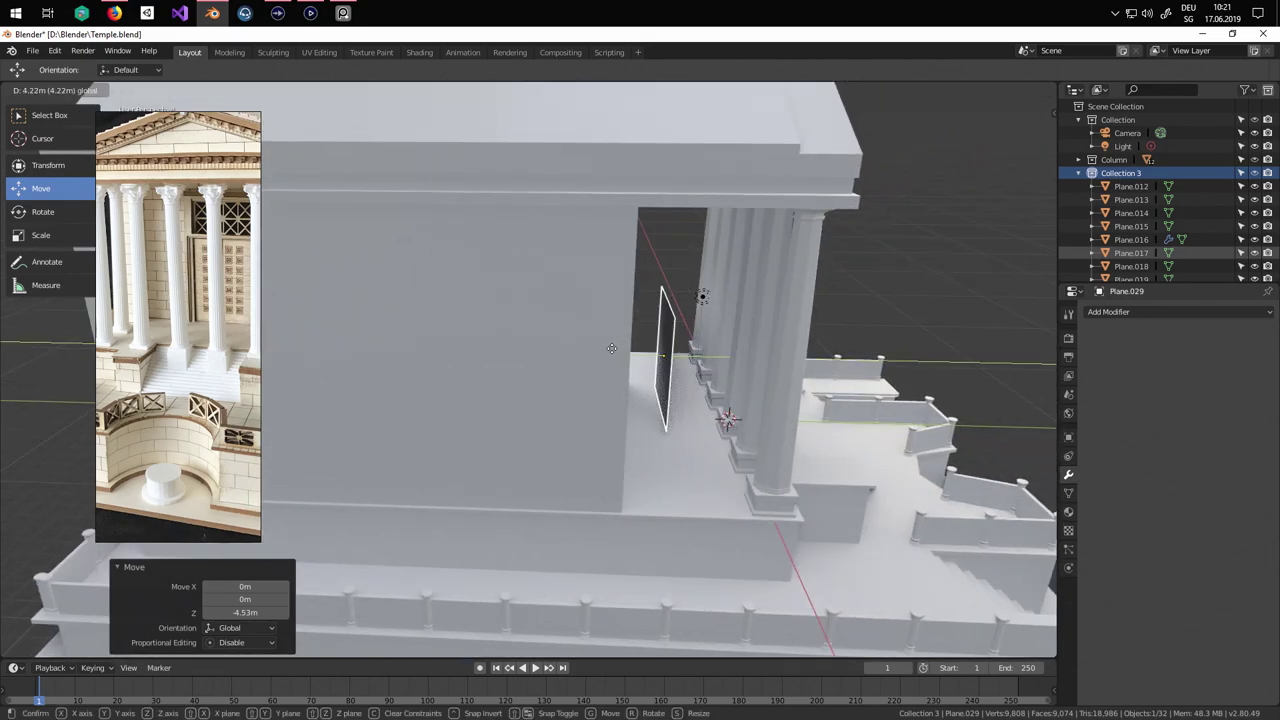
pyautogui.moveTo(645, 362); pyautogui.dragTo(520, 355, button='middle')
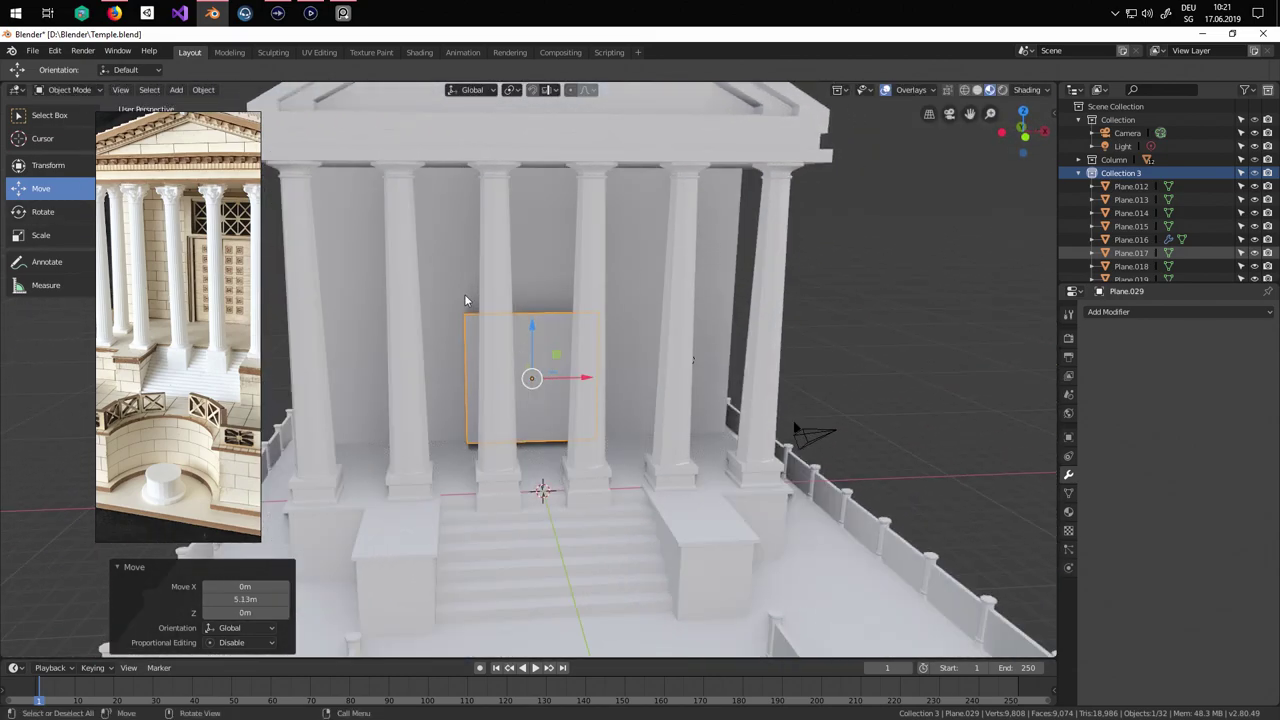
# Raise the top edge of the door plane about 2.78 m in Z in Edit Mode.
pyautogui.press('Tab')
pyautogui.click(538, 316)
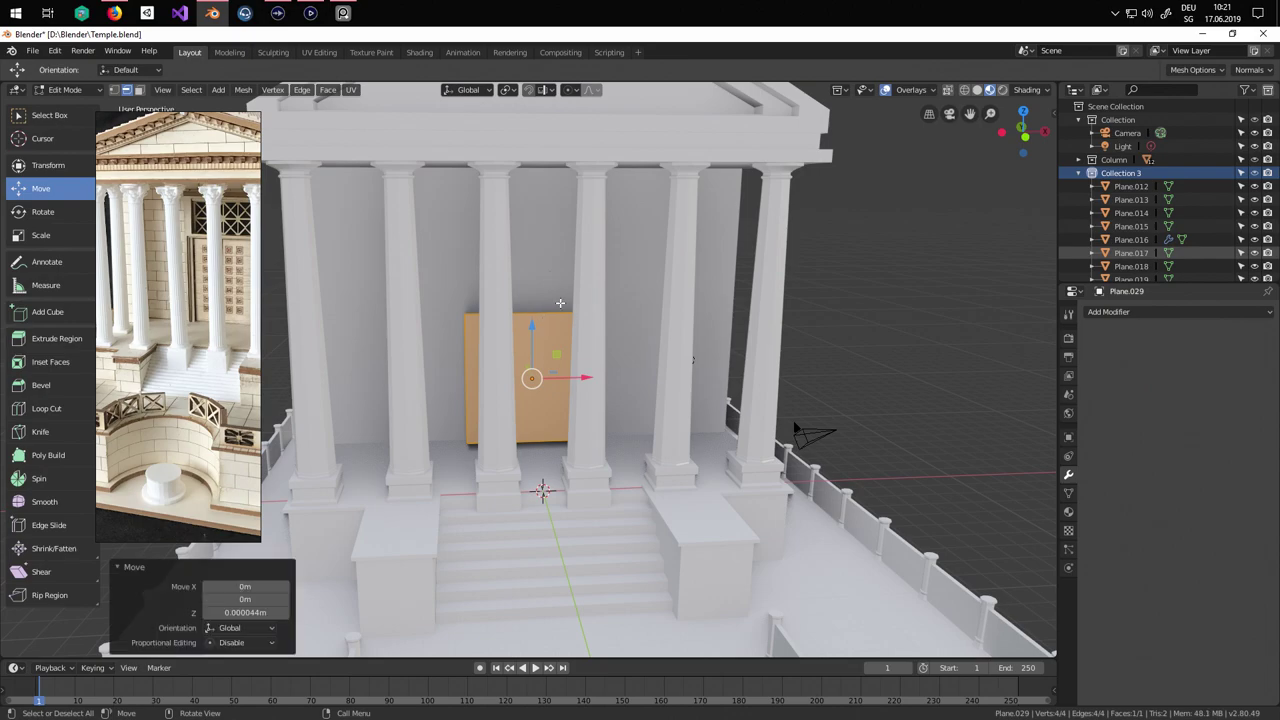
pyautogui.click(556, 311)
pyautogui.moveTo(534, 258); pyautogui.dragTo(535, 205)
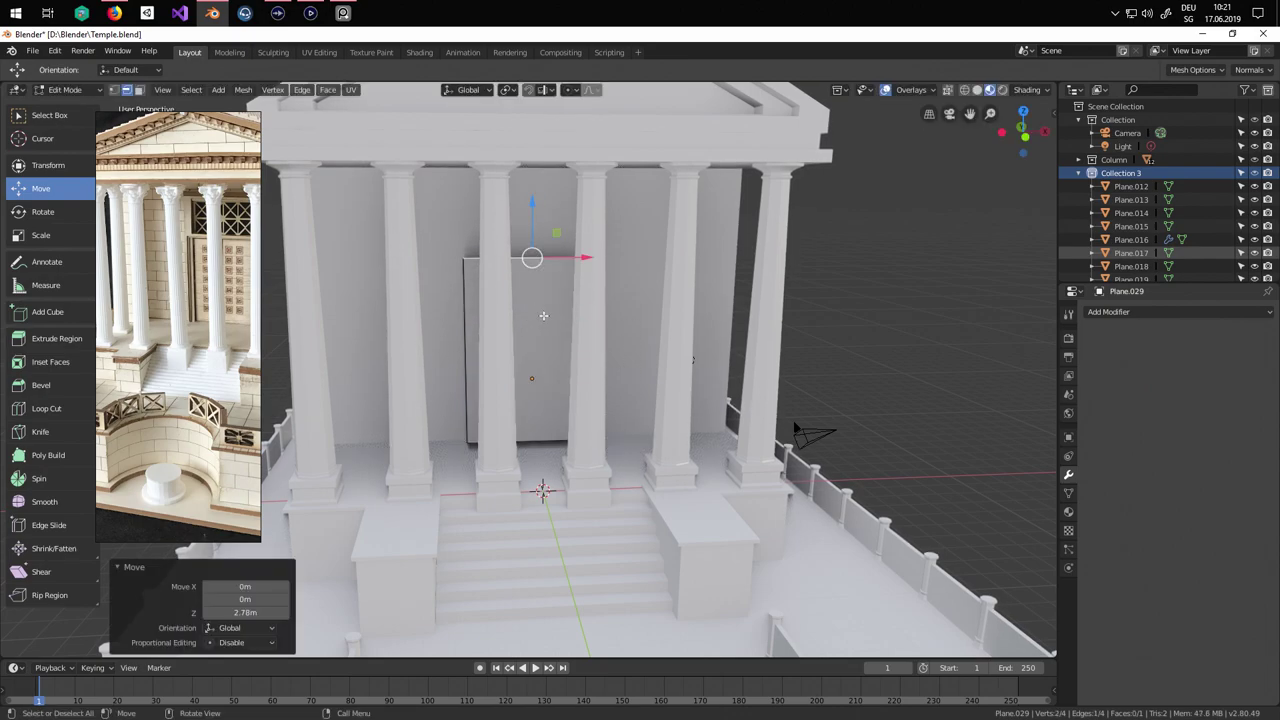
# Move the whole door mesh back in Y toward the porch wall and lower it about 0.446 m in Z.
pyautogui.press('a')
pyautogui.moveTo(543, 314); pyautogui.dragTo(640, 335, button='middle')
pyautogui.moveTo(590, 349); pyautogui.dragTo(563, 336)
pyautogui.press('z')
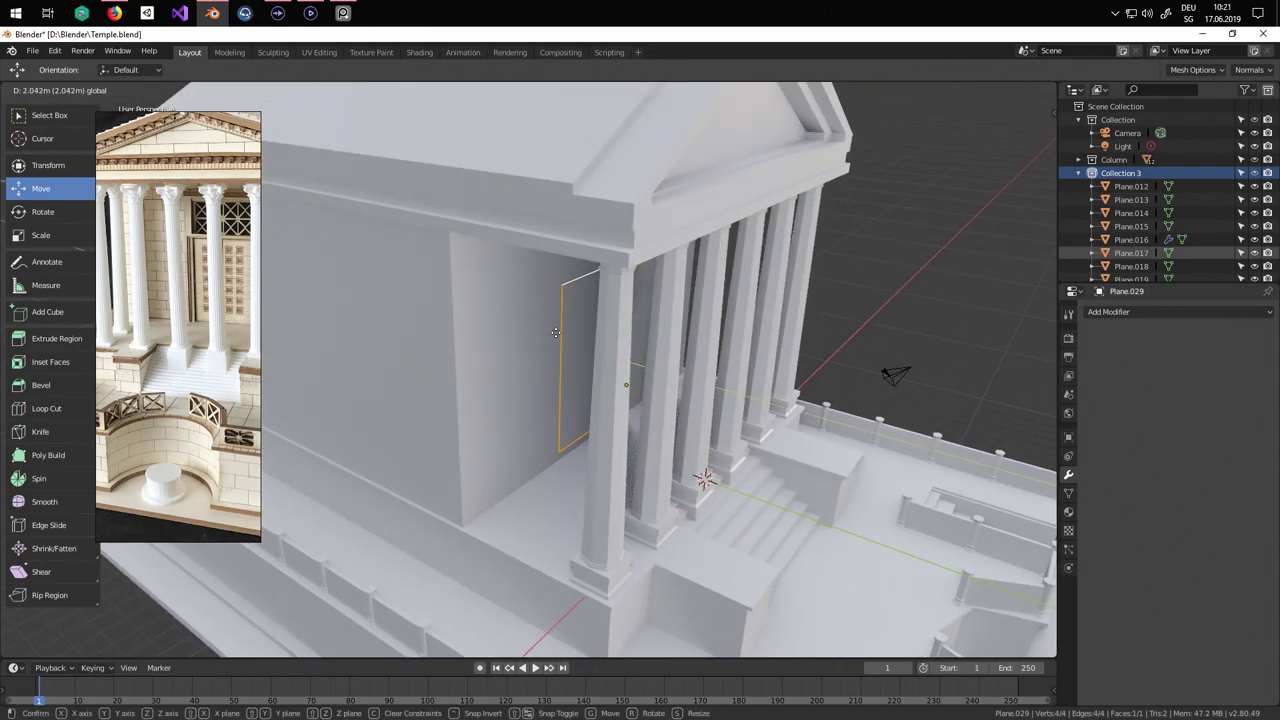
pyautogui.click(592, 318)
# Extrude the door face into a thick slab and move the whole slab about 1.15 m in Y against the wall.
pyautogui.moveTo(601, 316); pyautogui.dragTo(677, 428, button='middle')
pyautogui.scroll(5, 652, 408)
pyautogui.scroll(-3, 675, 428)
pyautogui.press('e')
pyautogui.press('e')
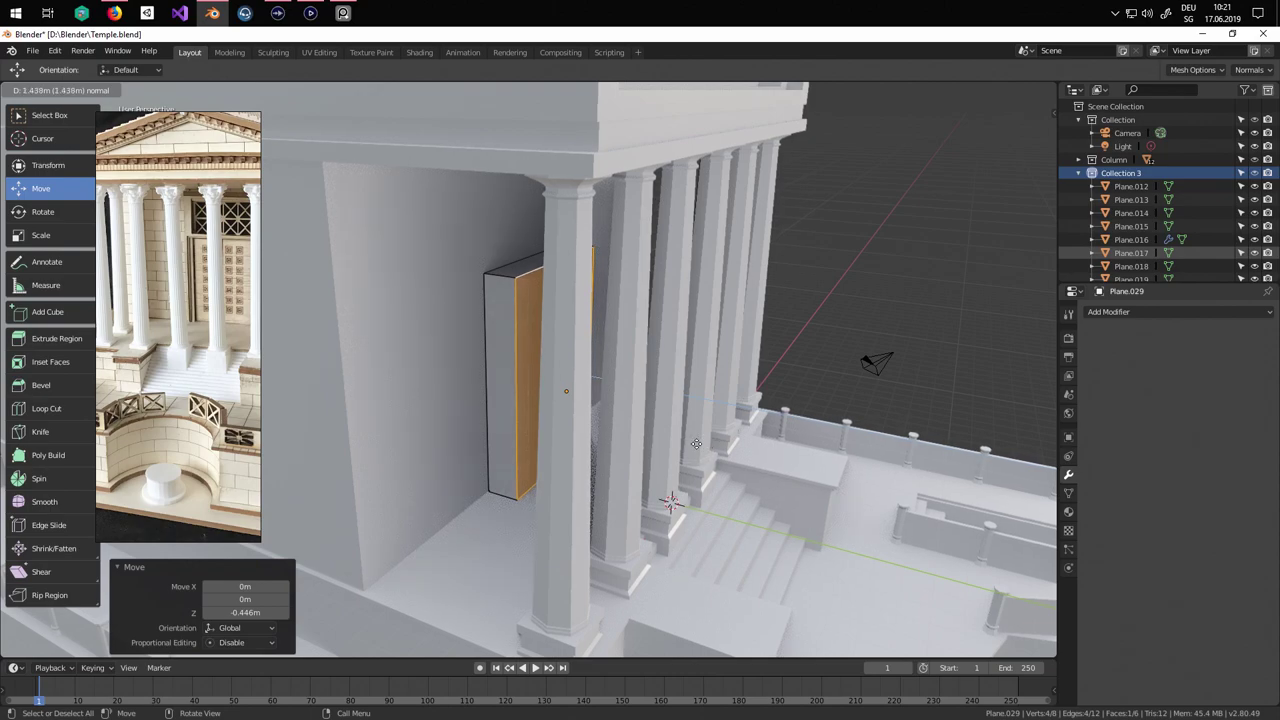
pyautogui.click(698, 446)
pyautogui.moveTo(513, 365); pyautogui.dragTo(524, 369)
pyautogui.moveTo(524, 370); pyautogui.dragTo(593, 398, button='middle')
pyautogui.press('a')
pyautogui.moveTo(538, 366); pyautogui.dragTo(512, 364)
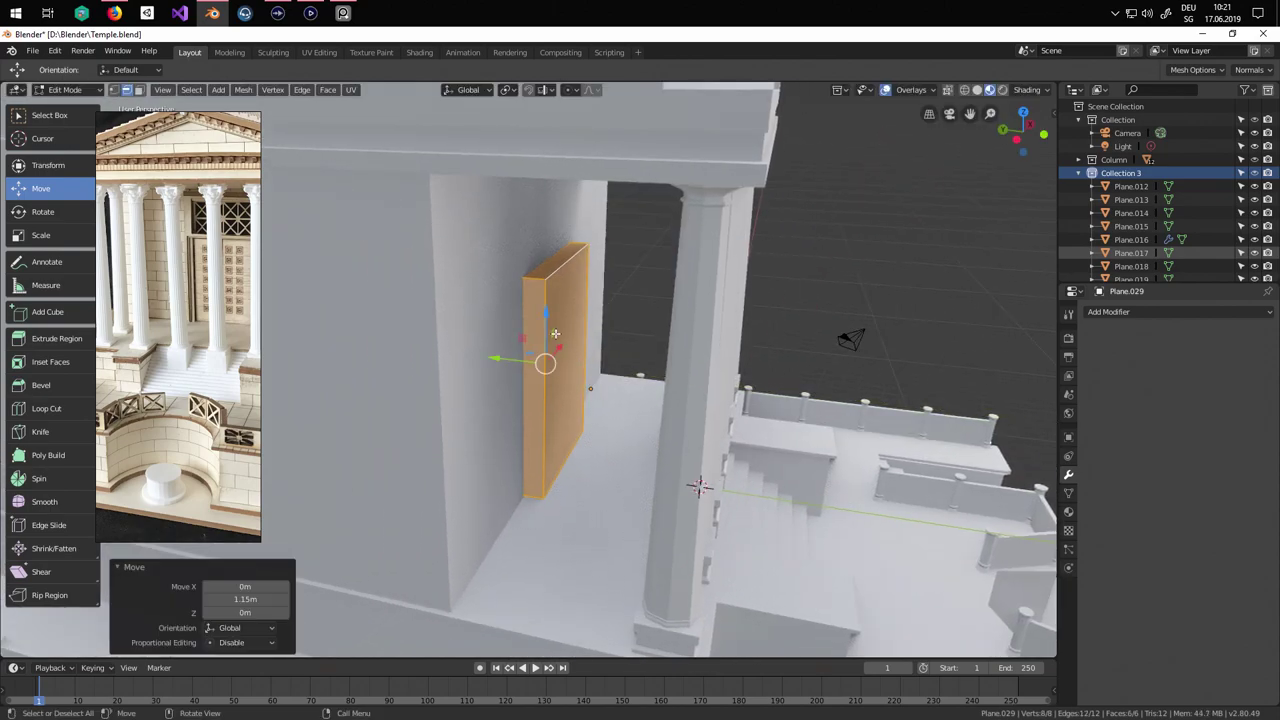
# Inset the slab's front face at 0.907 scale, lowered about 0.447 m, and recess it about 0.304 m to form the door frame.
pyautogui.click(577, 303)
pyautogui.scroll(2, 575, 302)
pyautogui.scroll(-1, 575, 302)
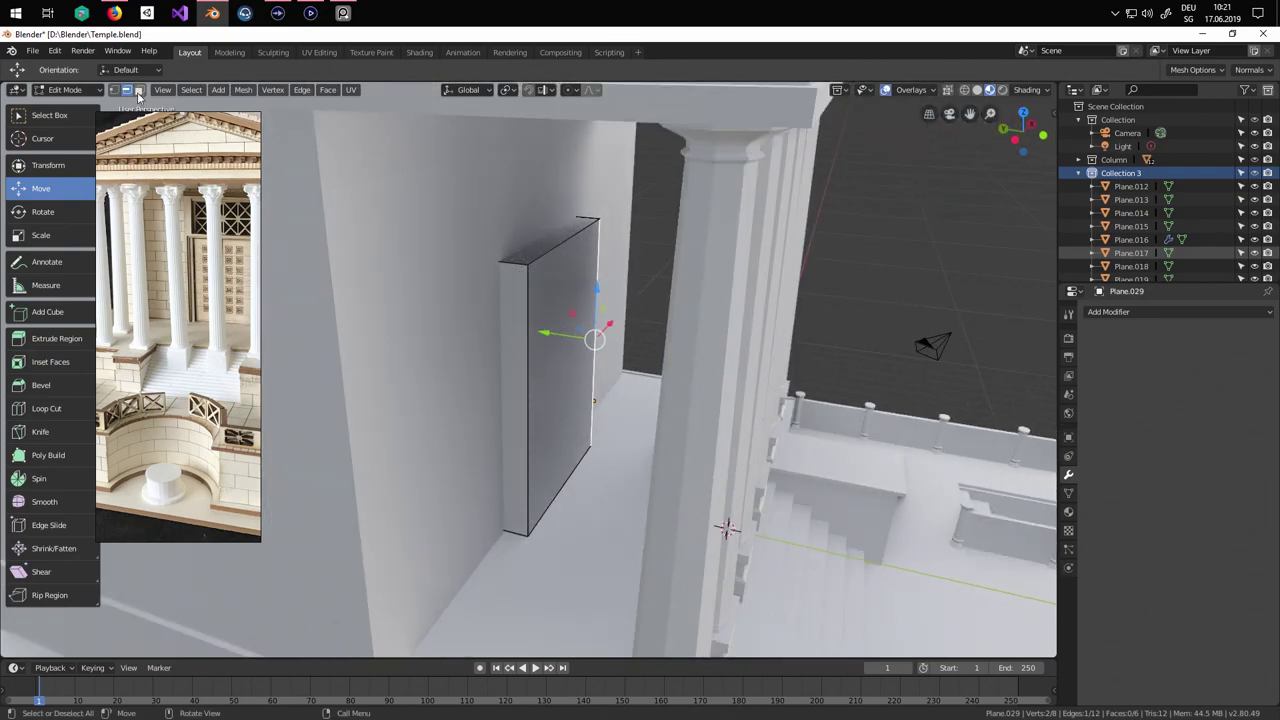
pyautogui.click(584, 323)
pyautogui.press('e')
pyautogui.rightClick(618, 454)
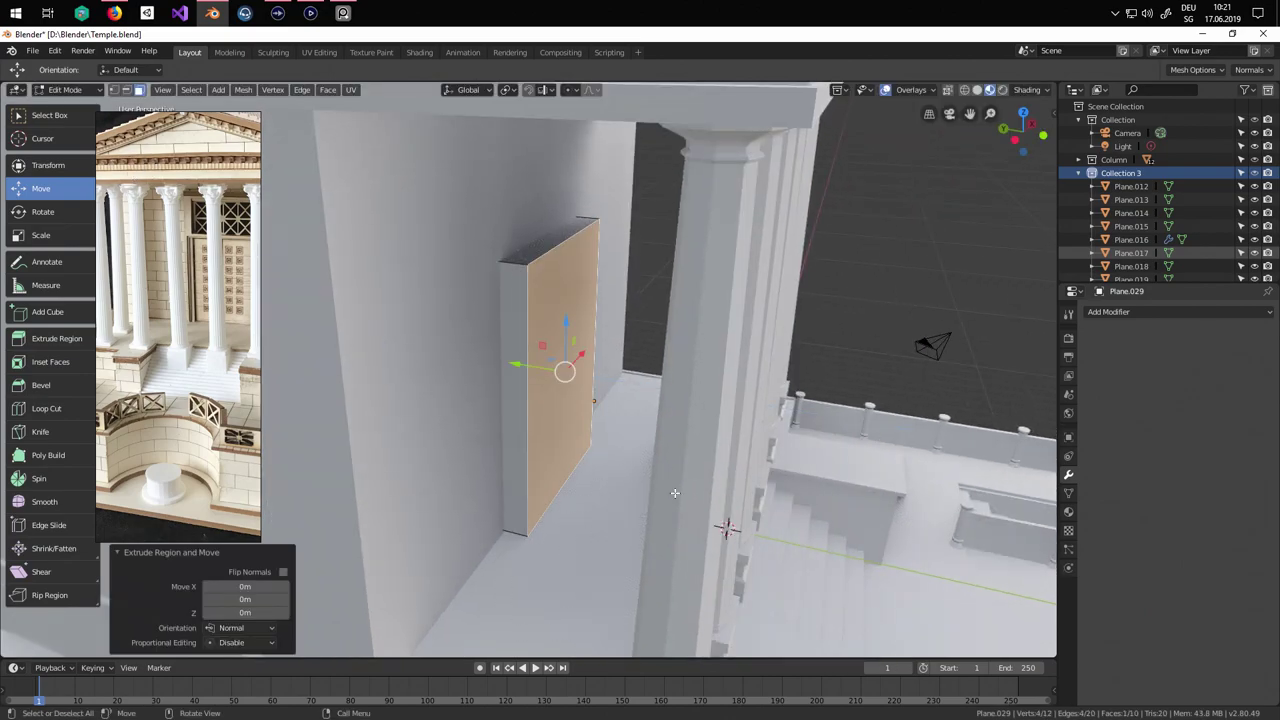
pyautogui.press('s')
pyautogui.click(651, 492)
pyautogui.press('g')
pyautogui.press('z')
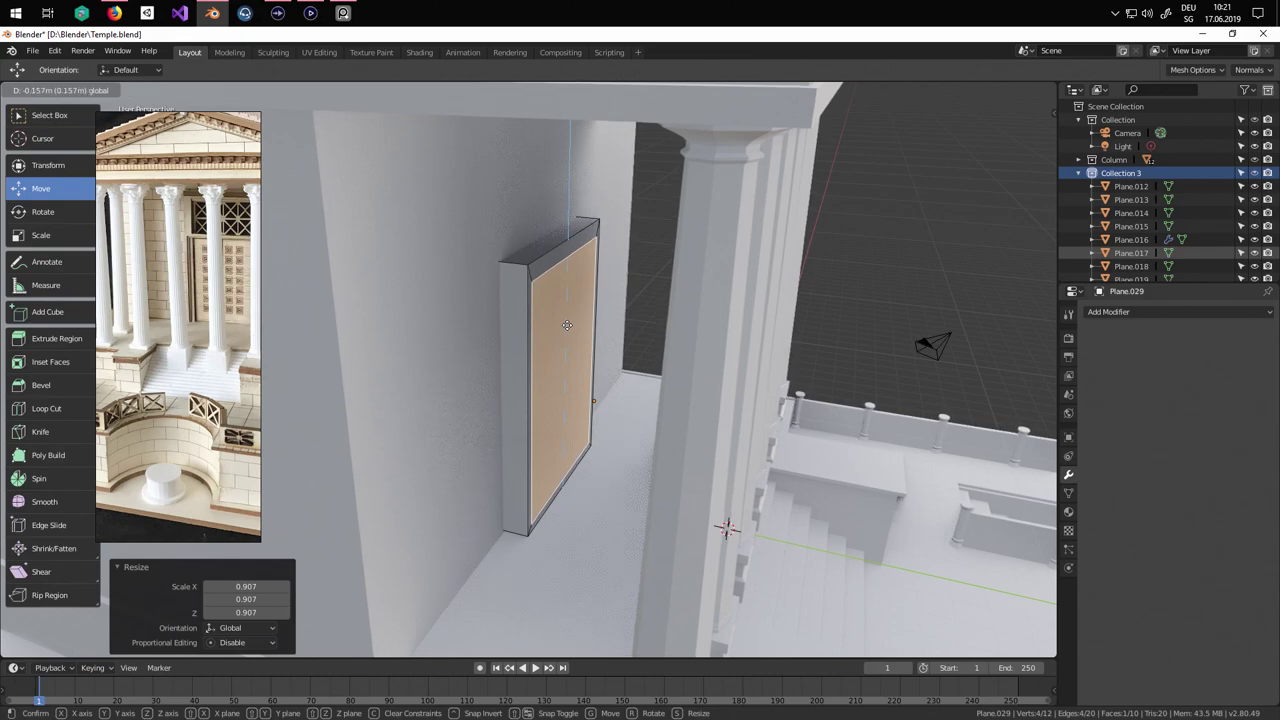
pyautogui.click(567, 332)
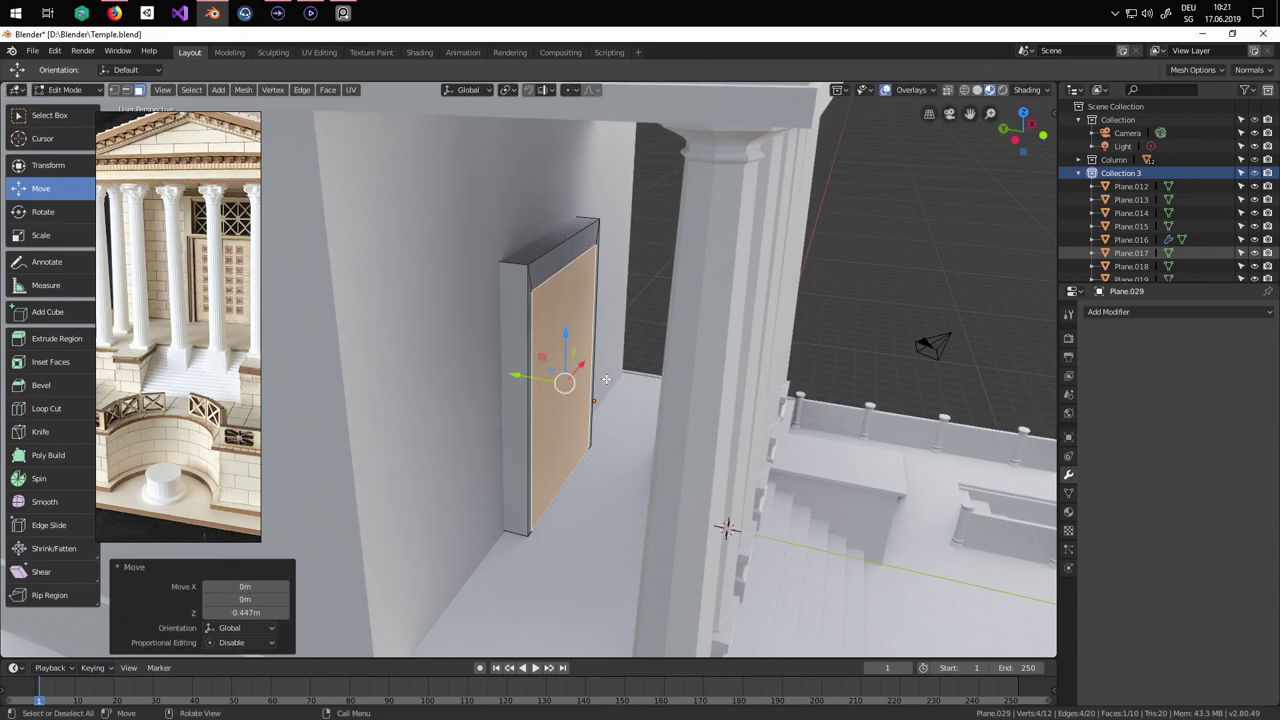
pyautogui.press('e')
pyautogui.click(666, 453)
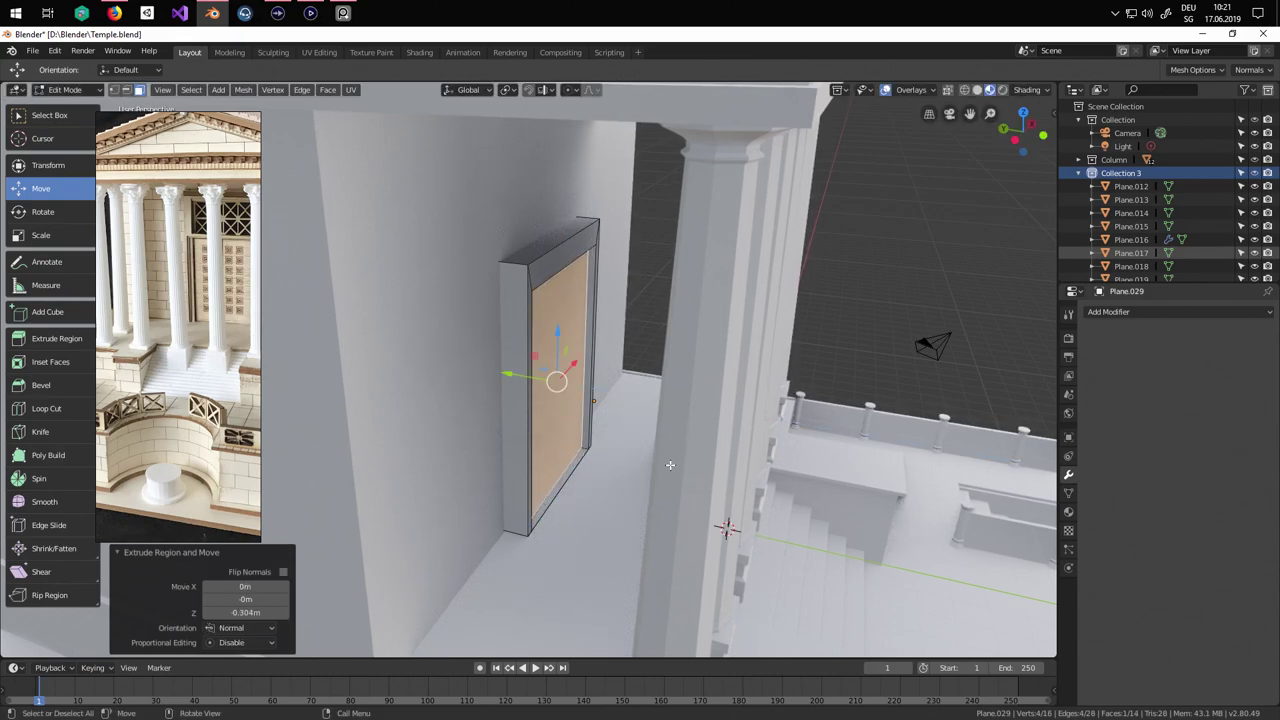
# Inset the recessed door face again at 0.904 scale, lower it slightly, and extrude it further inward.
pyautogui.press('e')
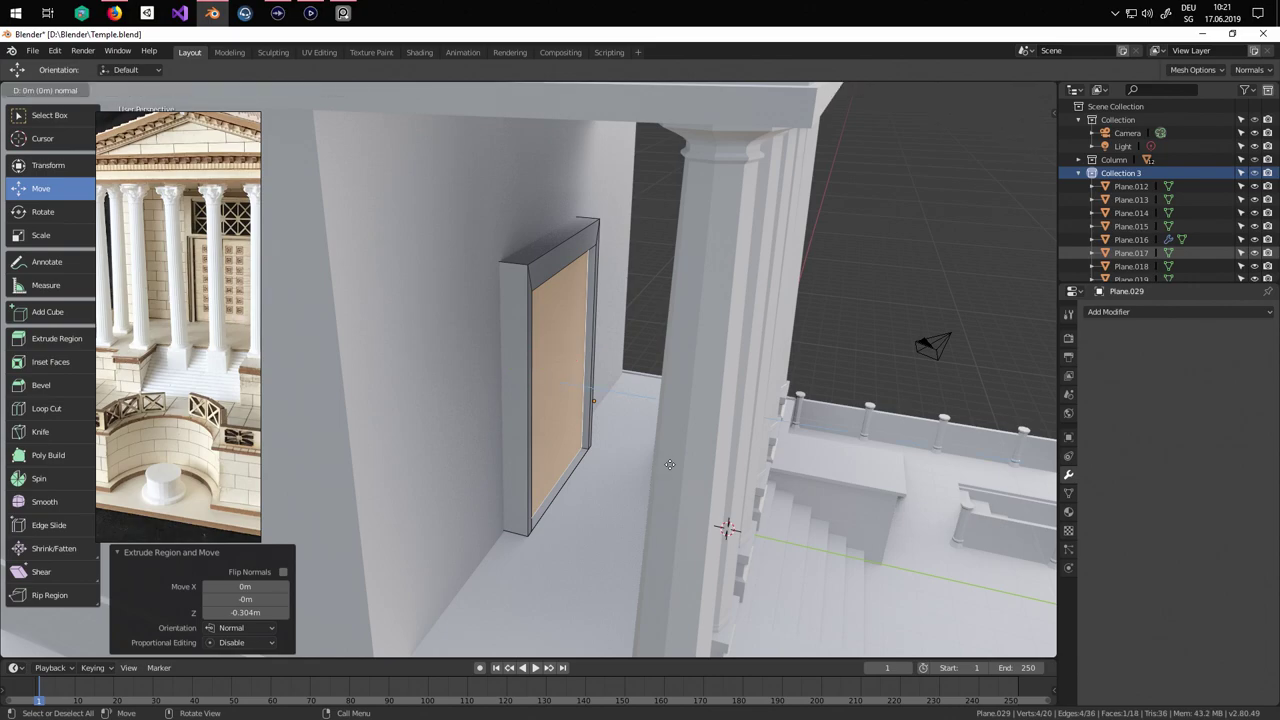
pyautogui.rightClick(669, 464)
pyautogui.press('s')
pyautogui.click(648, 463)
pyautogui.press('g')
pyautogui.press('z')
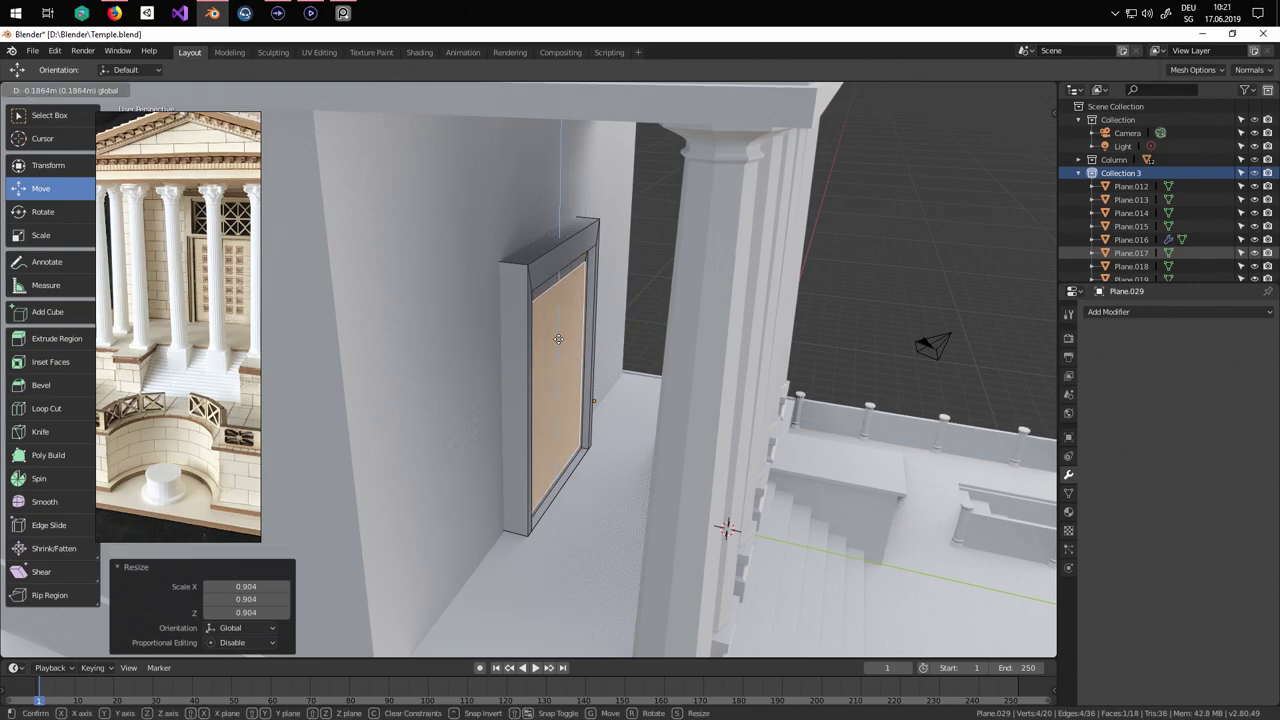
pyautogui.click(558, 343)
pyautogui.press('e')
pyautogui.click(626, 440)
# Raise the underside face of the door frame's lintel about 0.625 m in Z.
pyautogui.press('Tab')
pyautogui.moveTo(626, 440); pyautogui.dragTo(523, 392, button='middle')
pyautogui.press('Tab')
pyautogui.scroll(4, 505, 460)
pyautogui.click(518, 281)
pyautogui.moveTo(526, 231); pyautogui.dragTo(527, 210)
pyautogui.moveTo(527, 210); pyautogui.dragTo(608, 310, button='middle')
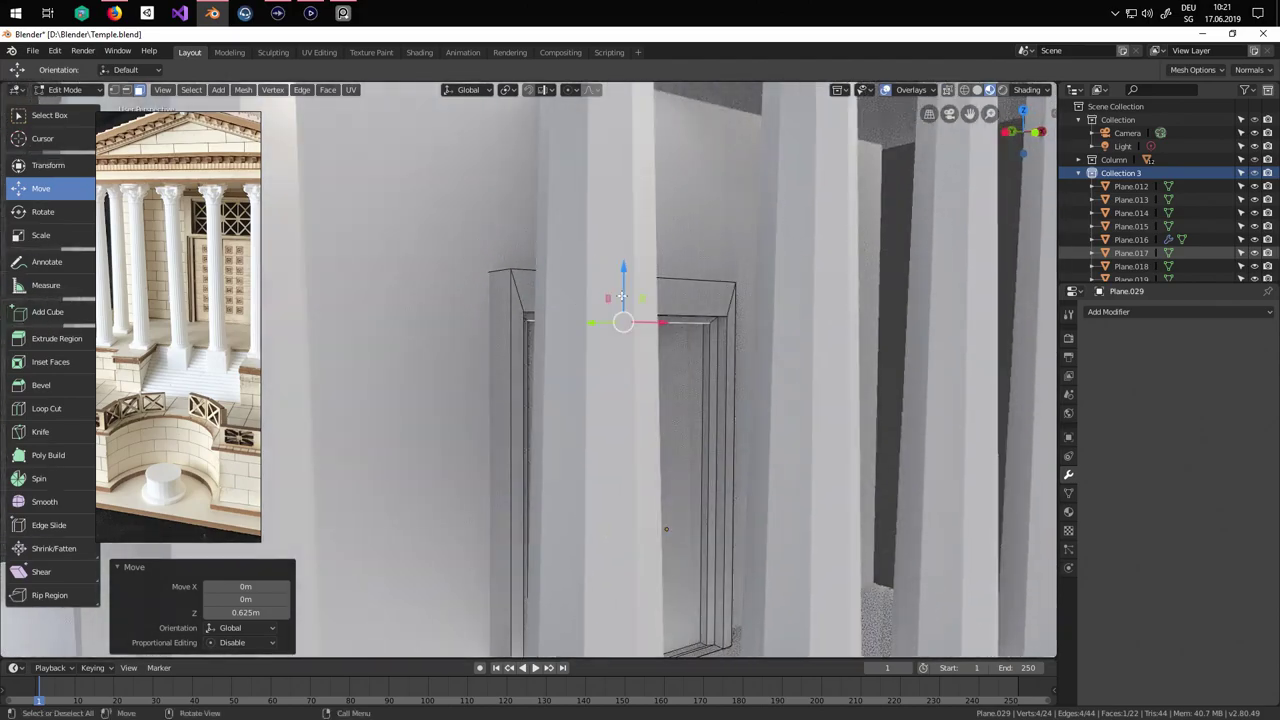
pyautogui.press('Tab')
# Lower the door object about 0.11 m in Z and fine-tune its height against the porch floor.
pyautogui.scroll(-3, 608, 370)
pyautogui.moveTo(608, 375); pyautogui.dragTo(943, 380, button='middle')
pyautogui.scroll(-6, 612, 414)
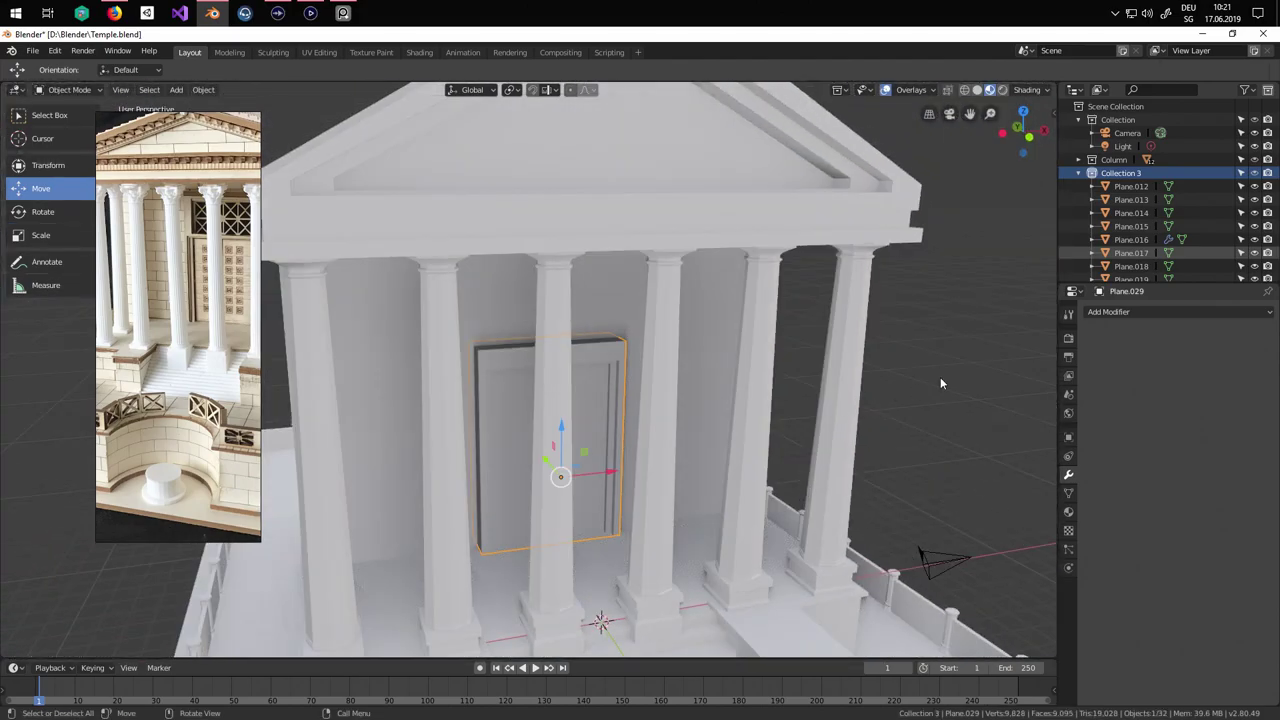
pyautogui.scroll(5, 562, 490)
pyautogui.moveTo(562, 485); pyautogui.dragTo(467, 475, button='middle')
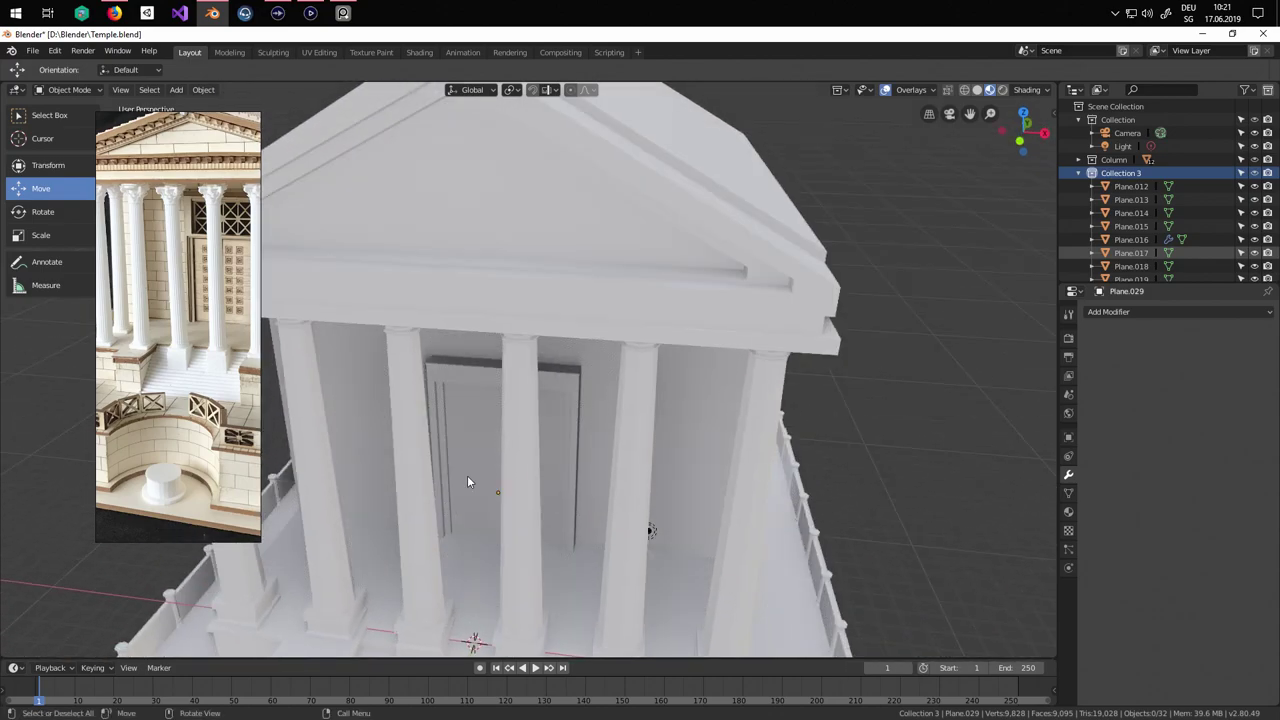
pyautogui.moveTo(502, 458); pyautogui.dragTo(502, 470)
pyautogui.moveTo(502, 470); pyautogui.dragTo(703, 340, button='middle')
pyautogui.scroll(3, 890, 418)
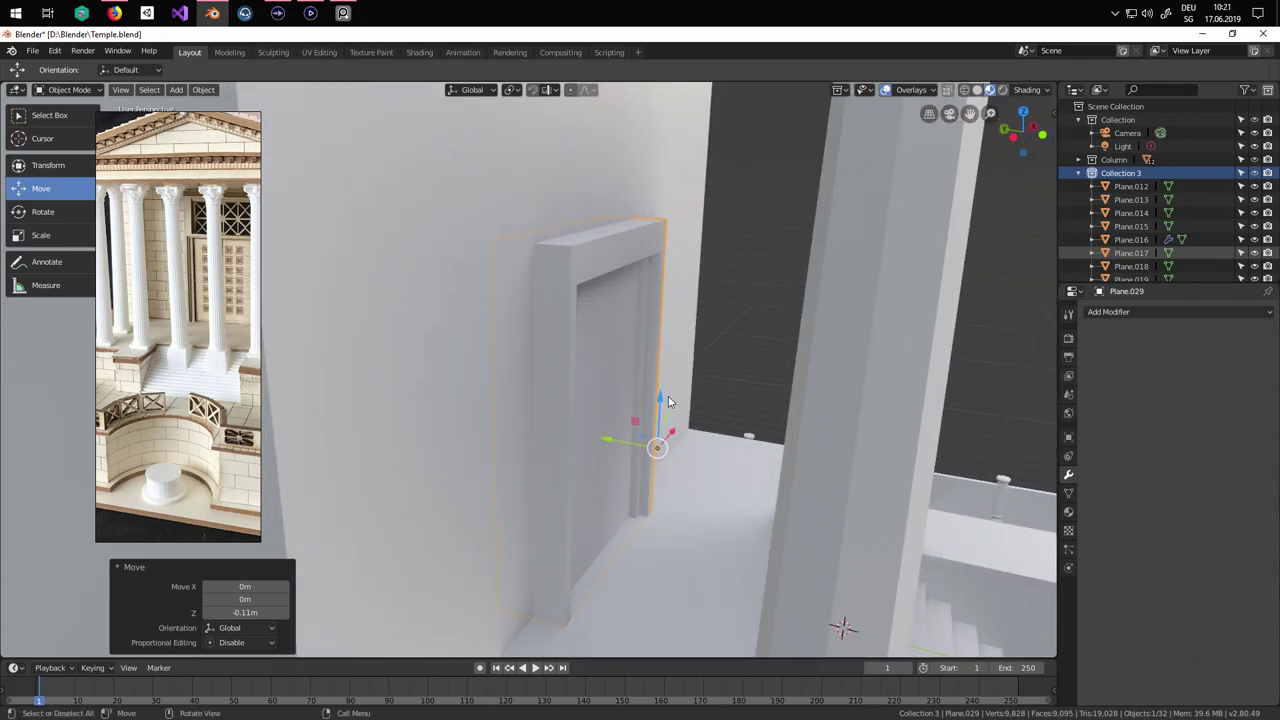
pyautogui.press('g')
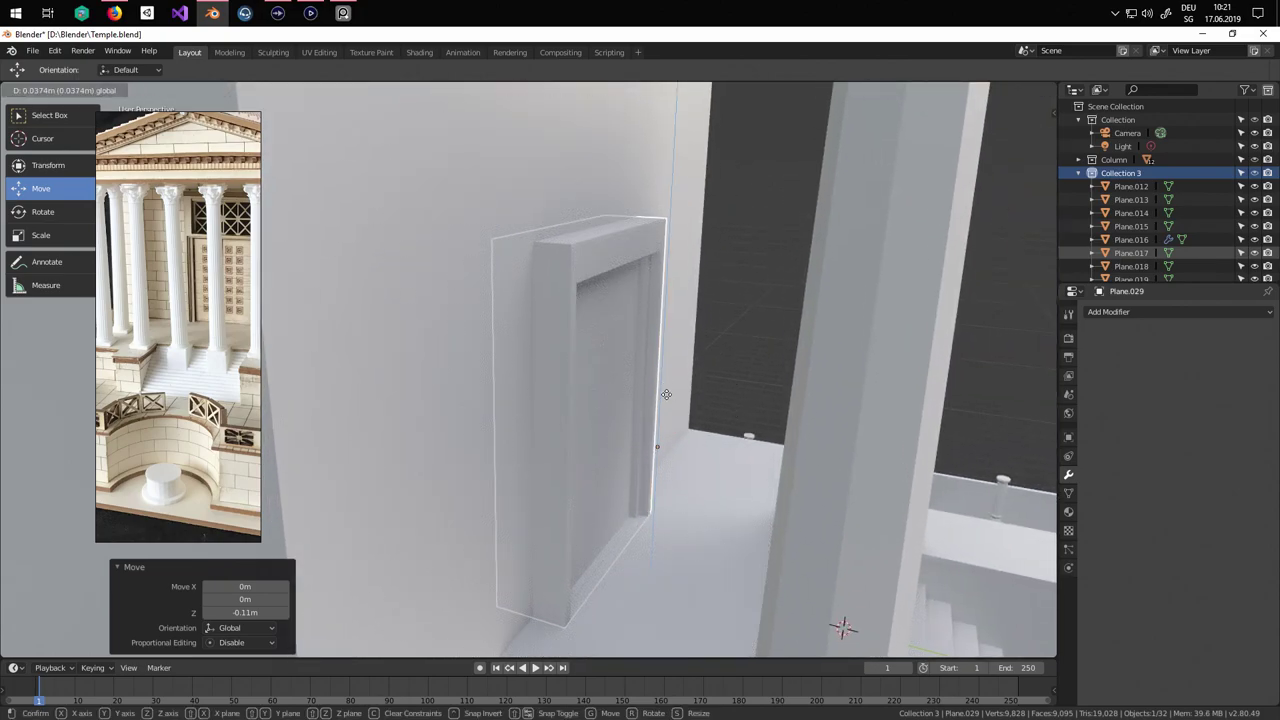
pyautogui.click(666, 400)
pyautogui.moveTo(666, 400); pyautogui.dragTo(630, 390, button='middle')
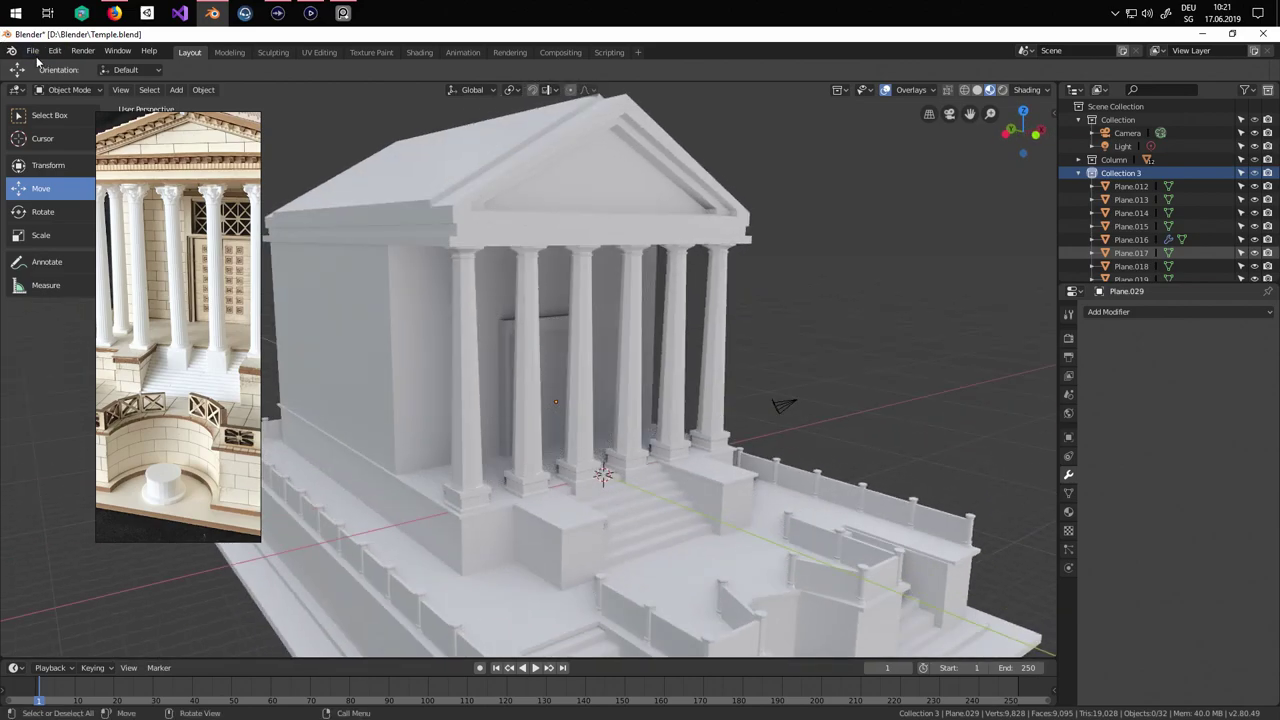
# Save the temple file with the new door.
pyautogui.click(33, 51)
pyautogui.click(50, 152)
pyautogui.moveTo(337, 414); pyautogui.dragTo(752, 443, button='middle')
pyautogui.scroll(2, 839, 521)
pyautogui.scroll(1, 753, 443)
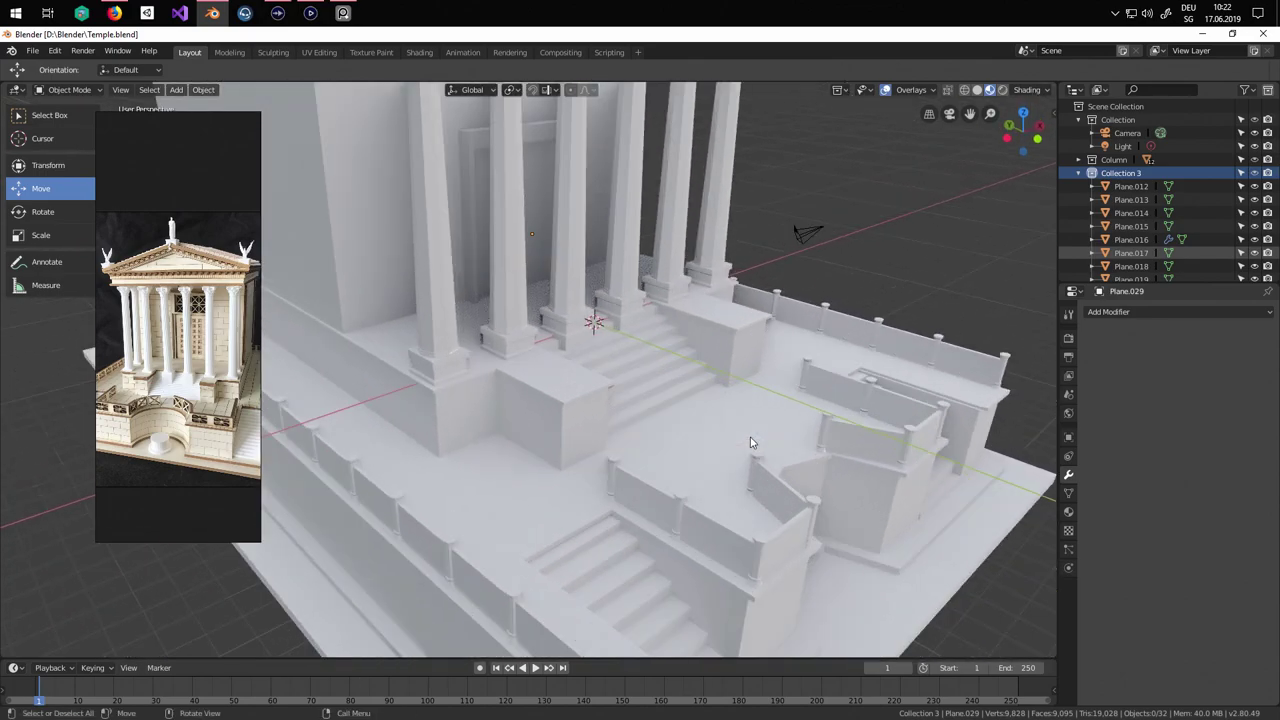
# Duplicate the door's innermost recessed face in place and scale the copy down.
pyautogui.scroll(-6, 752, 442)
pyautogui.moveTo(525, 422); pyautogui.dragTo(556, 457, button='middle')
pyautogui.keyDown('shift'); pyautogui.moveTo(530, 338); pyautogui.dragTo(545, 395, button='middle'); pyautogui.keyUp('shift')
pyautogui.moveTo(545, 395); pyautogui.dragTo(495, 360, button='middle')
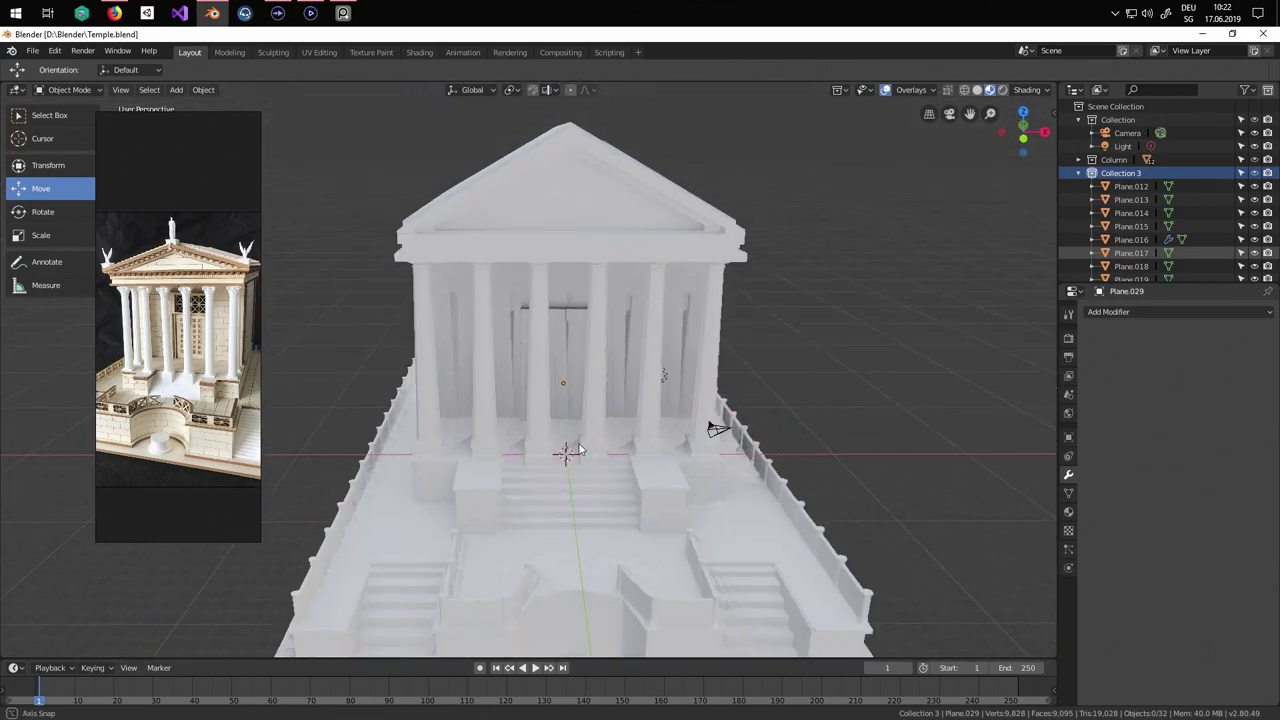
pyautogui.scroll(5, 537, 357)
pyautogui.click(604, 334)
pyautogui.scroll(-3, 604, 334)
pyautogui.moveTo(604, 334); pyautogui.dragTo(627, 376, button='middle')
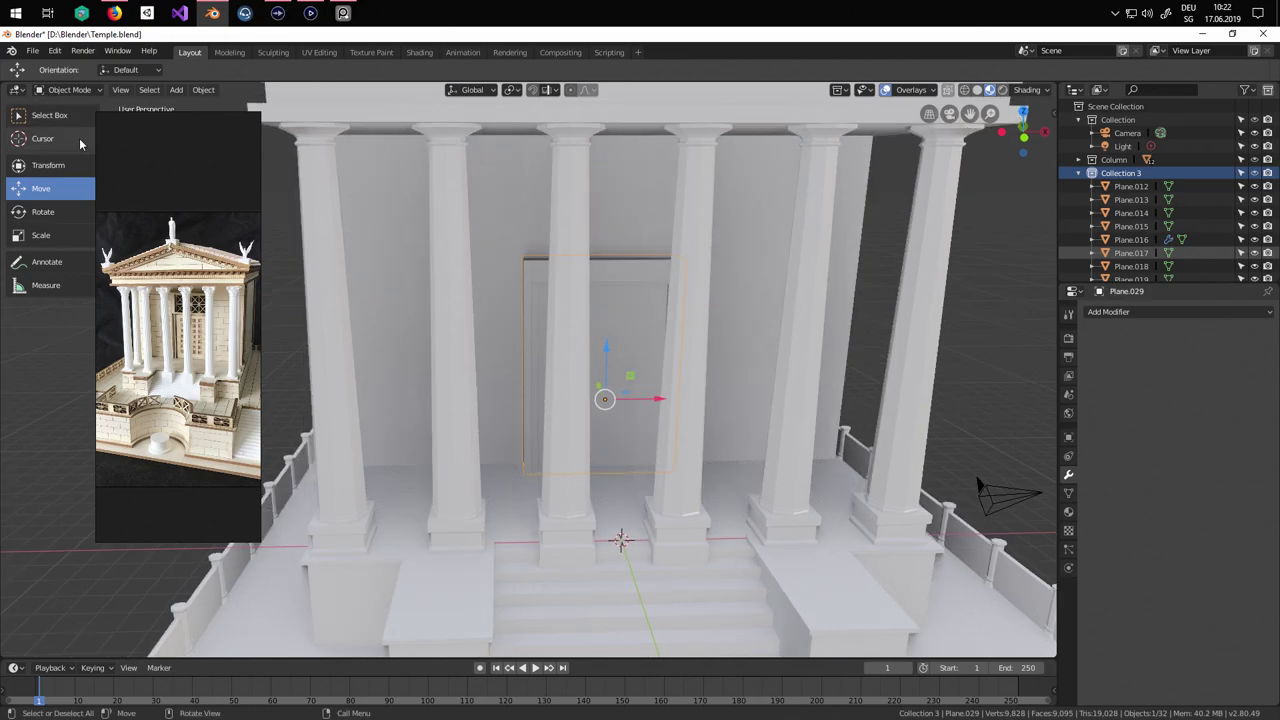
pyautogui.press('Tab')
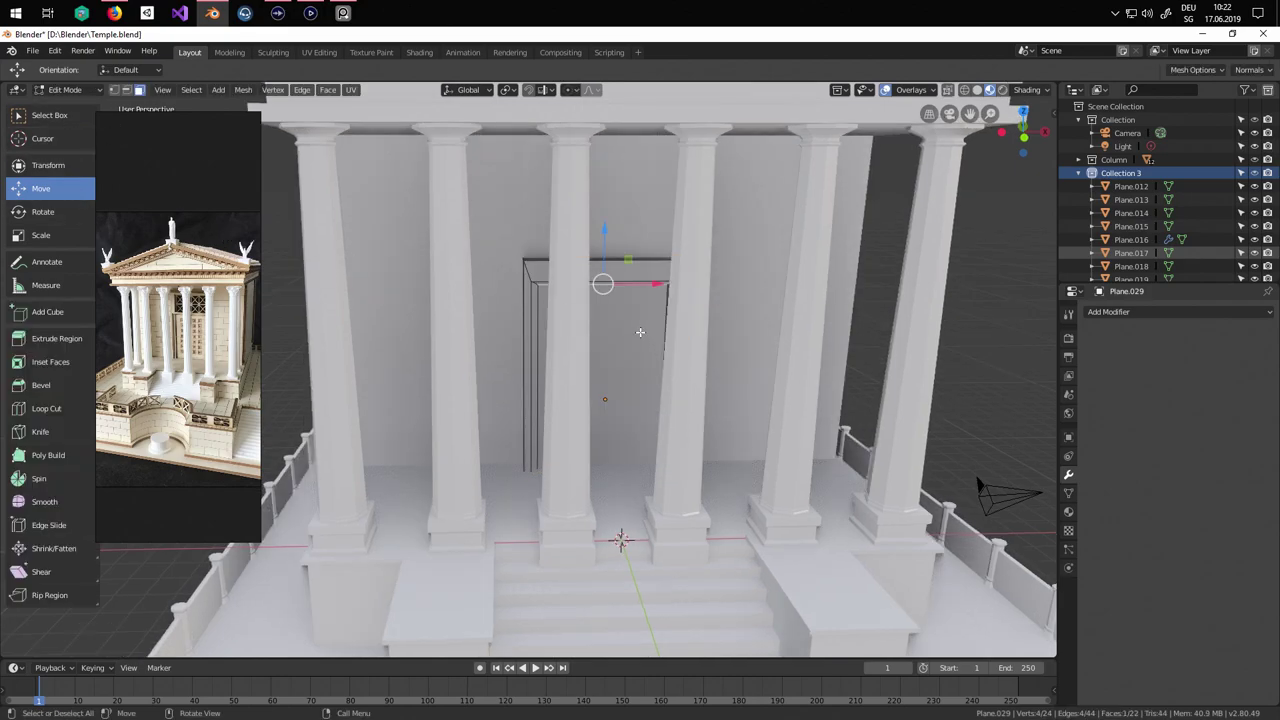
pyautogui.press('a')
pyautogui.scroll(5, 642, 379)
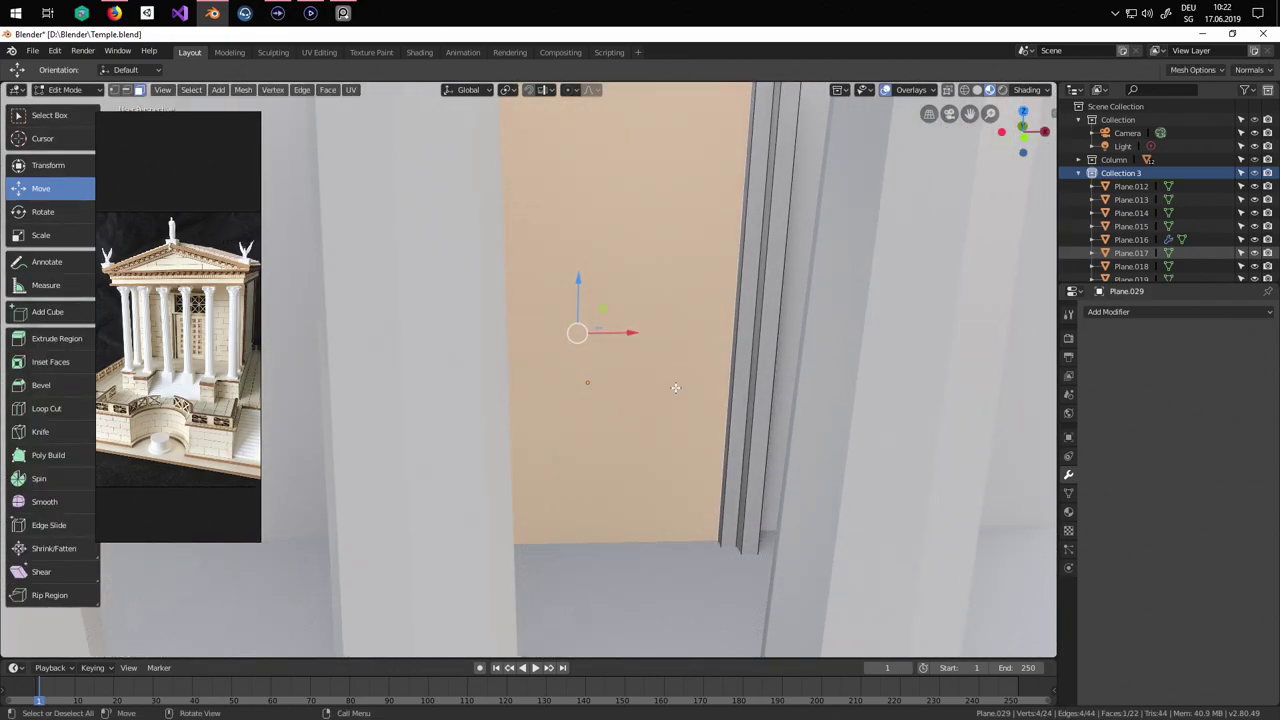
pyautogui.hotkey('shift', 'd')
pyautogui.rightClick(676, 388)
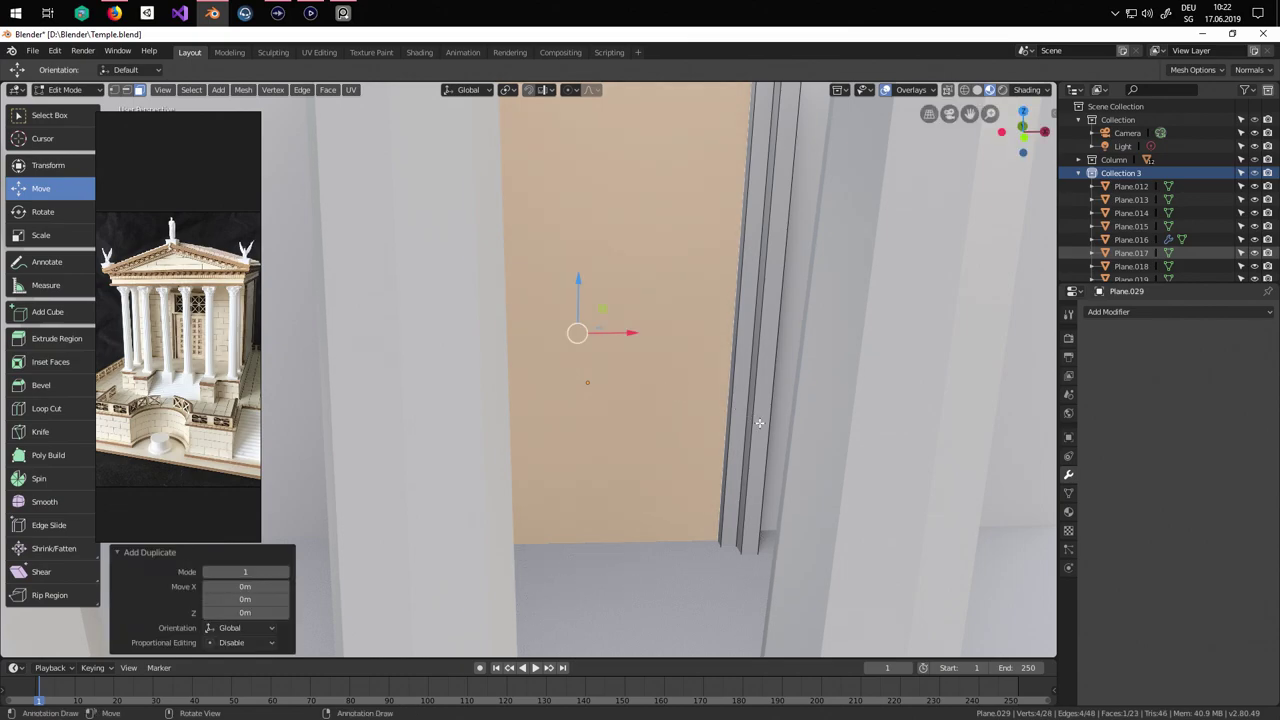
pyautogui.press('s')
pyautogui.click(617, 363)
# Move the copied face out in front of the door, then scale it 1.379 in X and 0.433 overall.
pyautogui.moveTo(617, 363); pyautogui.dragTo(692, 392, button='middle')
pyautogui.moveTo(690, 367); pyautogui.dragTo(714, 378)
pyautogui.moveTo(690, 372); pyautogui.dragTo(612, 396, button='middle')
pyautogui.click(66, 241)
pyautogui.moveTo(576, 387); pyautogui.dragTo(596, 388)
pyautogui.moveTo(596, 388); pyautogui.dragTo(602, 375, button='middle')
pyautogui.press('s')
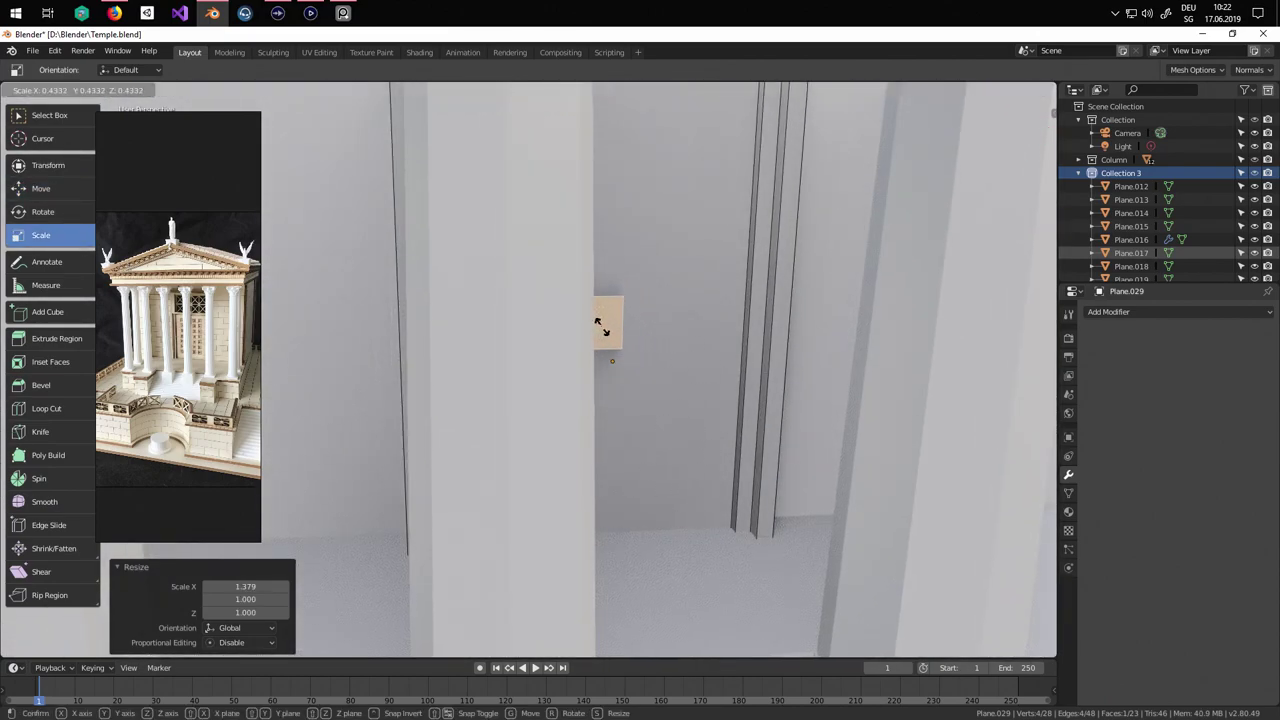
pyautogui.click(602, 327)
# Compare the small face with the door panels in the reference photo and widen it by 1.030 in X.
pyautogui.moveTo(602, 327); pyautogui.dragTo(572, 331, button='middle')
pyautogui.scroll(6, 190, 315)
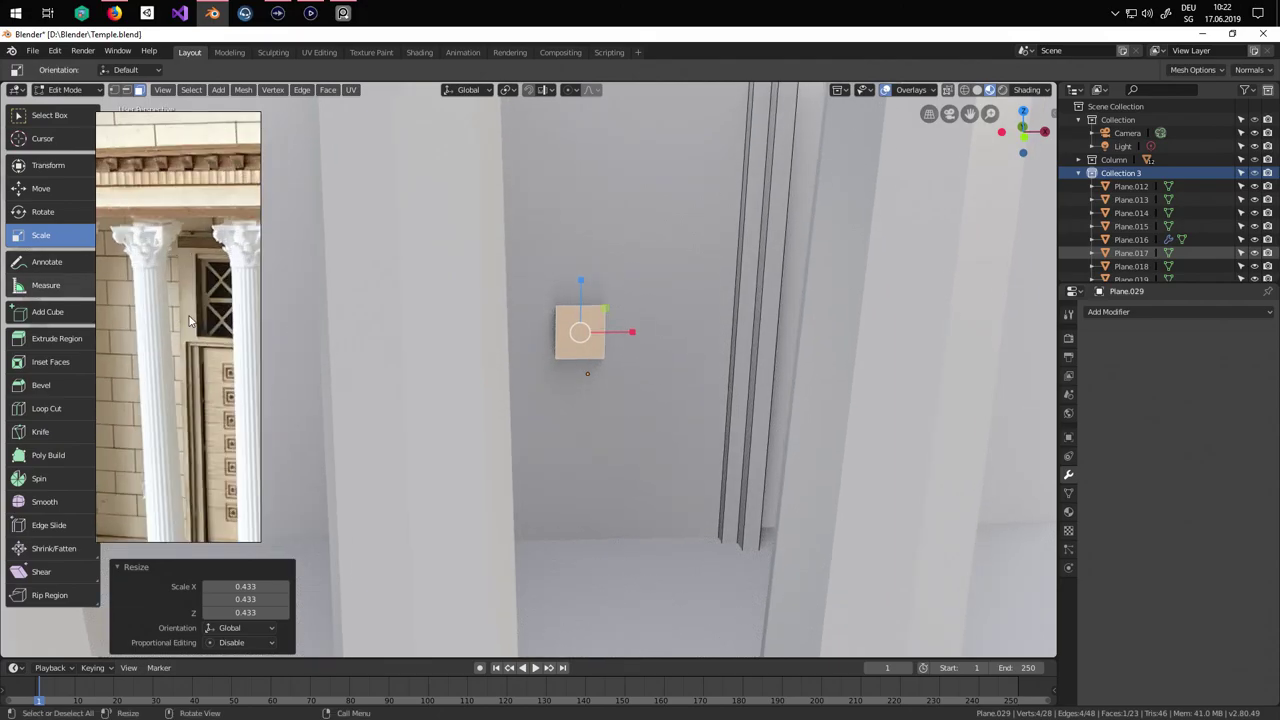
pyautogui.scroll(2, 170, 315)
pyautogui.press('s')
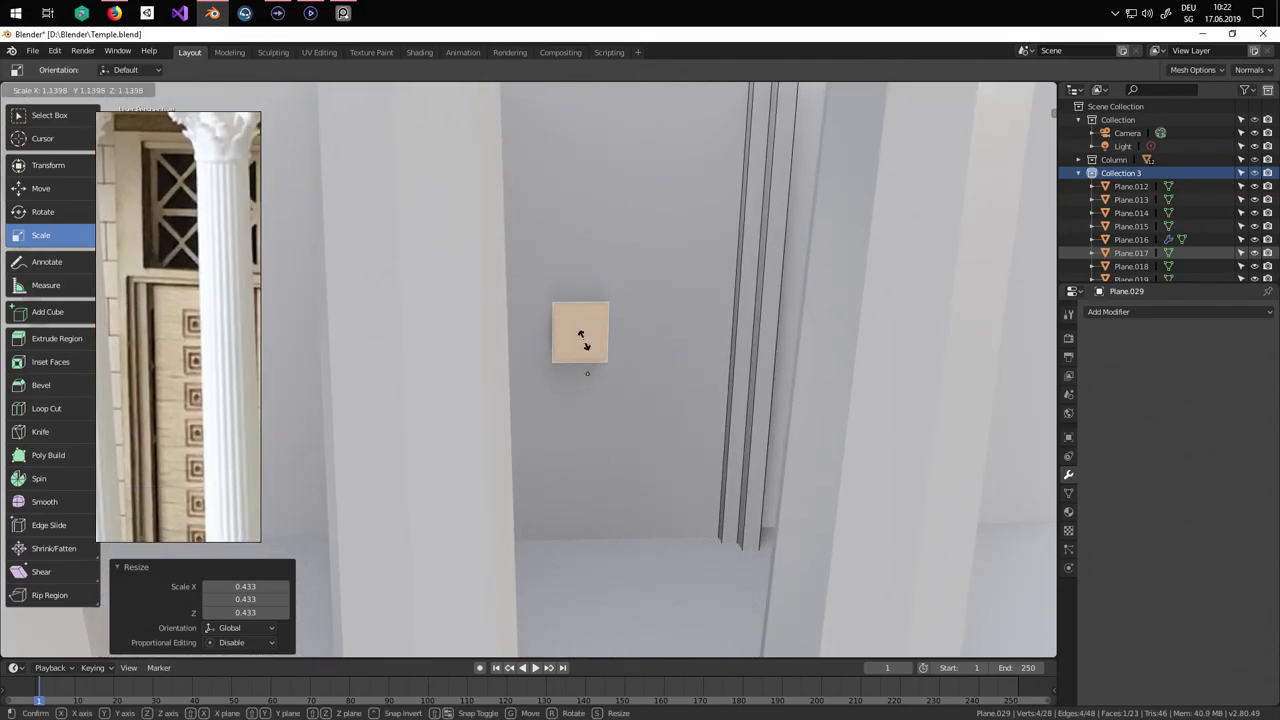
pyautogui.press('Escape')
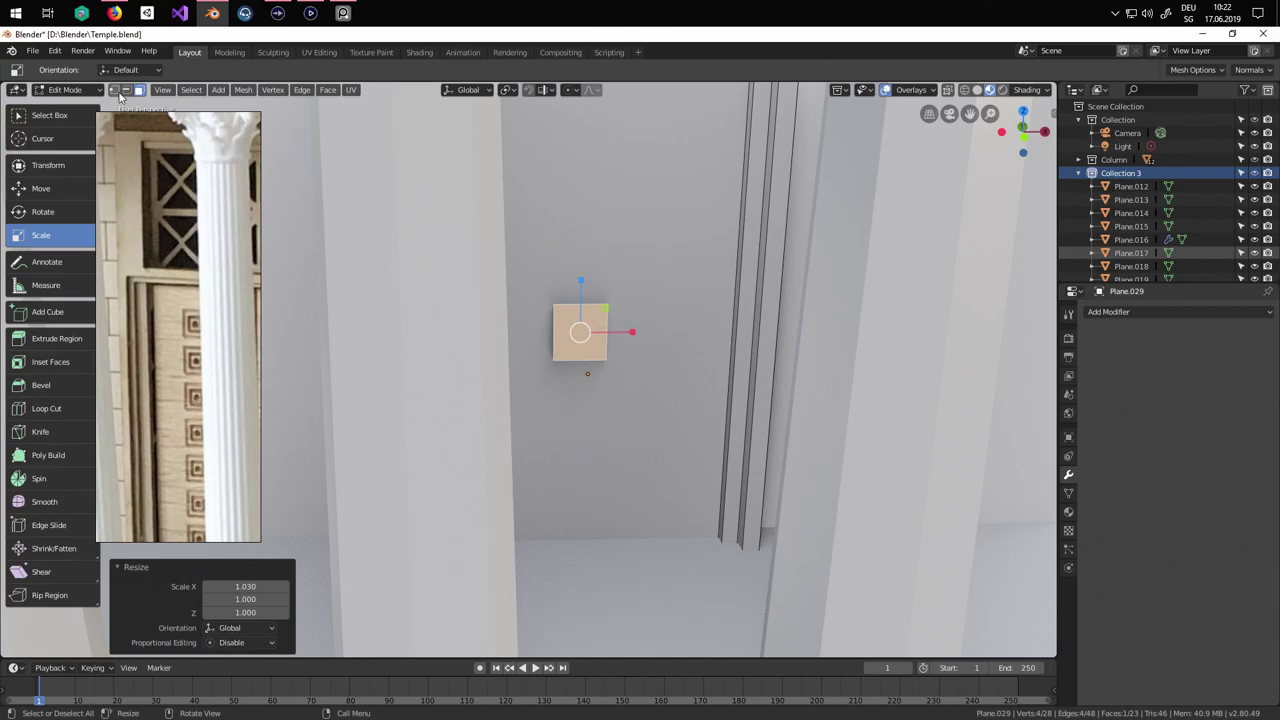
# Separate the small square face from the door into its own object and leave mesh editing.
pyautogui.press('p')
pyautogui.click(622, 281)
pyautogui.moveTo(622, 281); pyautogui.dragTo(749, 363, button='middle')
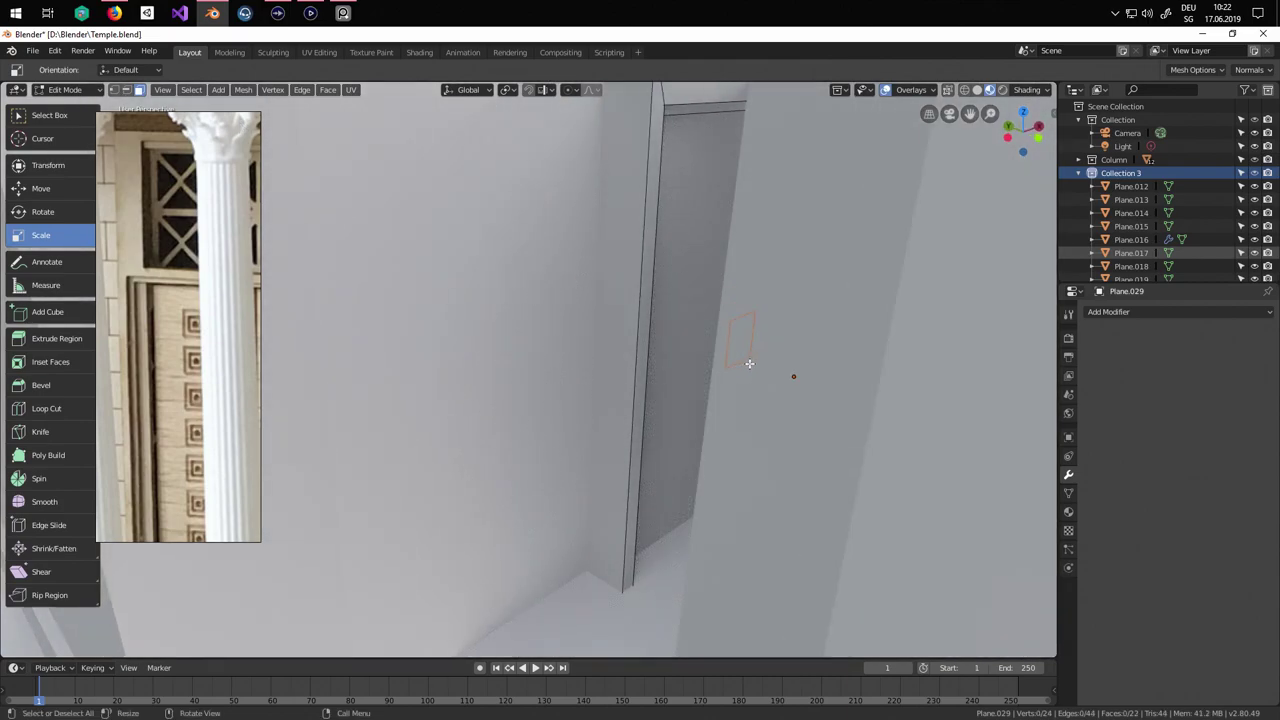
pyautogui.click(60, 195)
pyautogui.moveTo(604, 320); pyautogui.dragTo(477, 332, button='middle')
pyautogui.press('Tab')
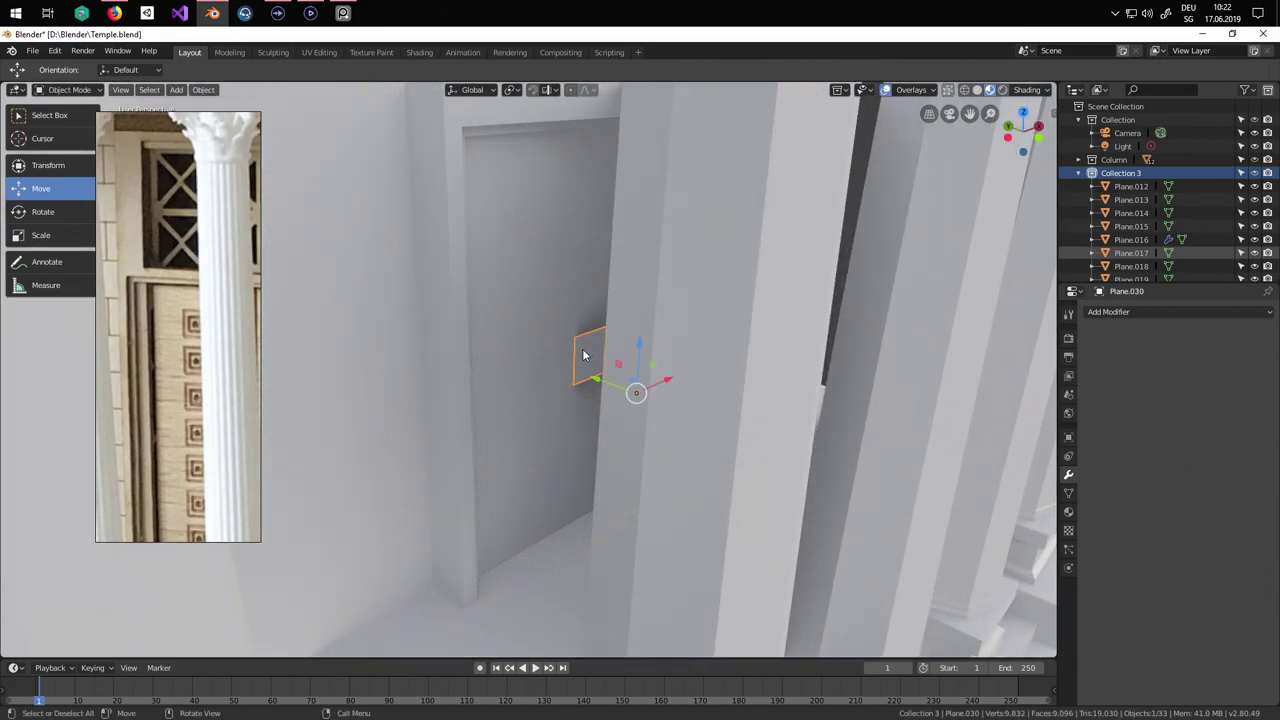
# Set the square's origin to its geometry and move the object -0.127 m in Y.
pyautogui.moveTo(584, 355); pyautogui.dragTo(678, 397, button='middle')
pyautogui.click(203, 90)
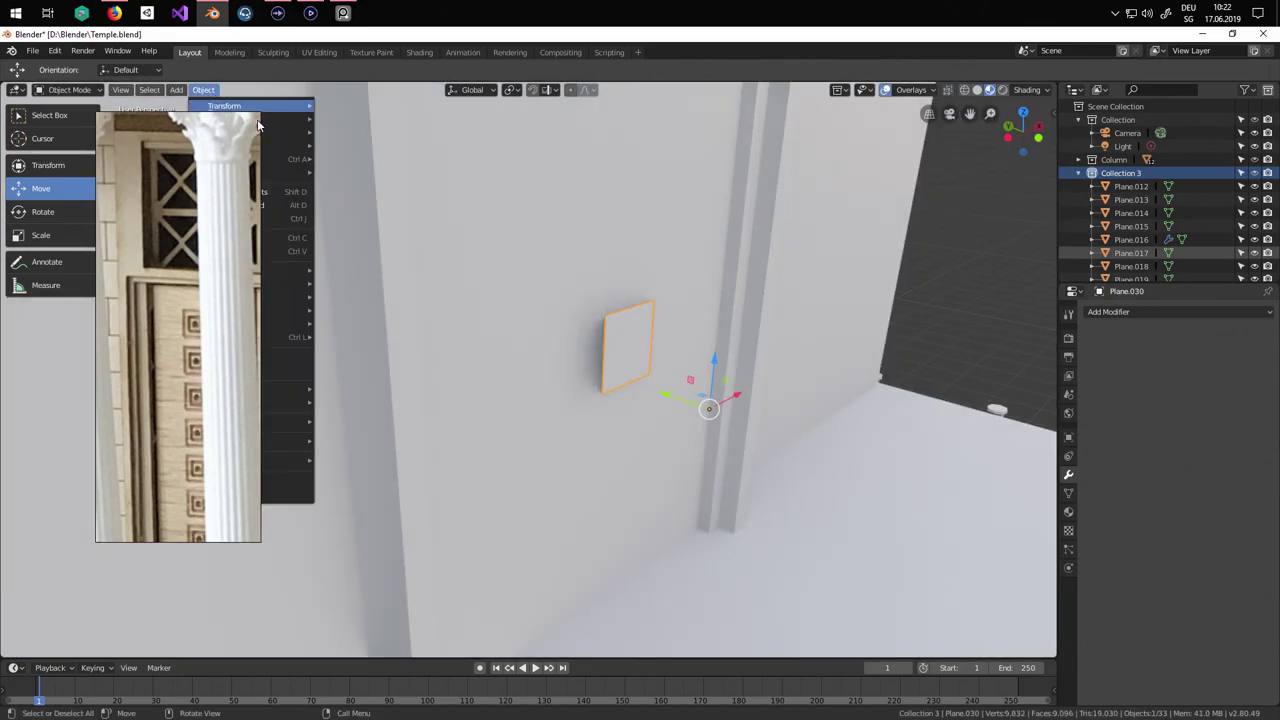
pyautogui.moveTo(300, 124)
pyautogui.click(360, 134)
pyautogui.moveTo(603, 334); pyautogui.dragTo(625, 315)
pyautogui.scroll(3, 645, 368)
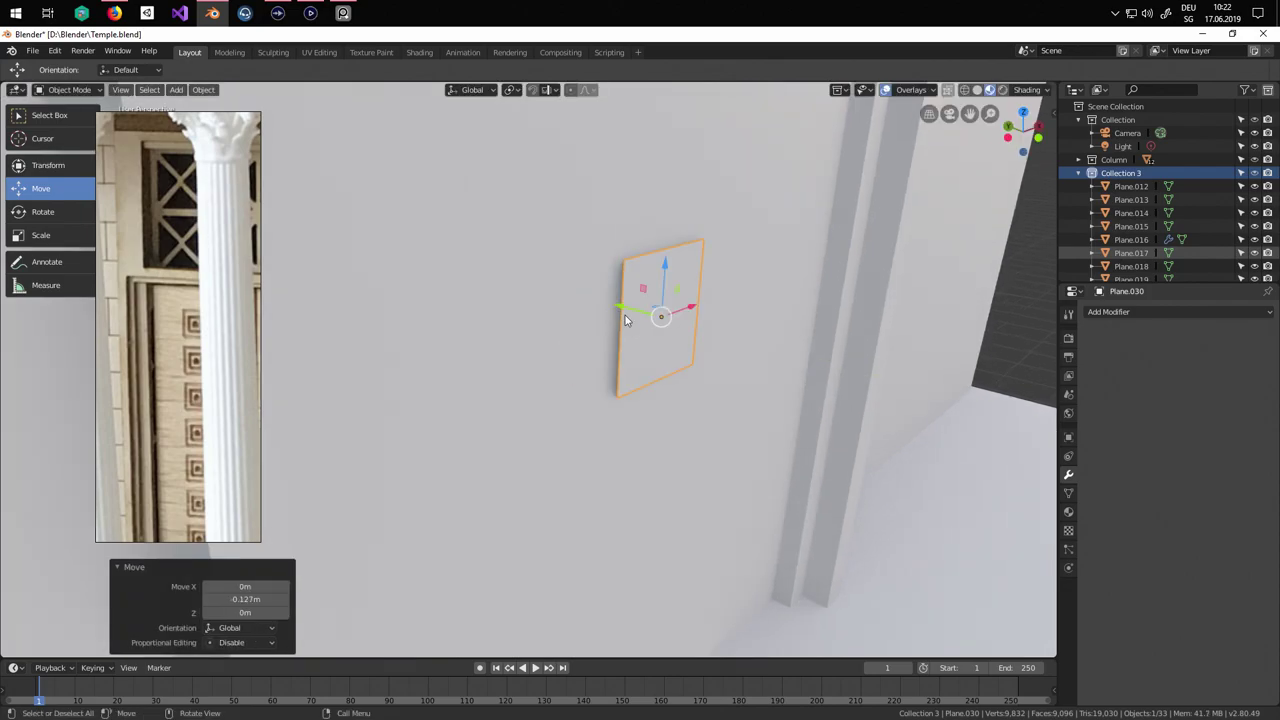
# Extrude the square face outward into a thick panel and inset its front face at about 0.79 scale.
pyautogui.press('Tab')
pyautogui.click(678, 300)
pyautogui.press('e')
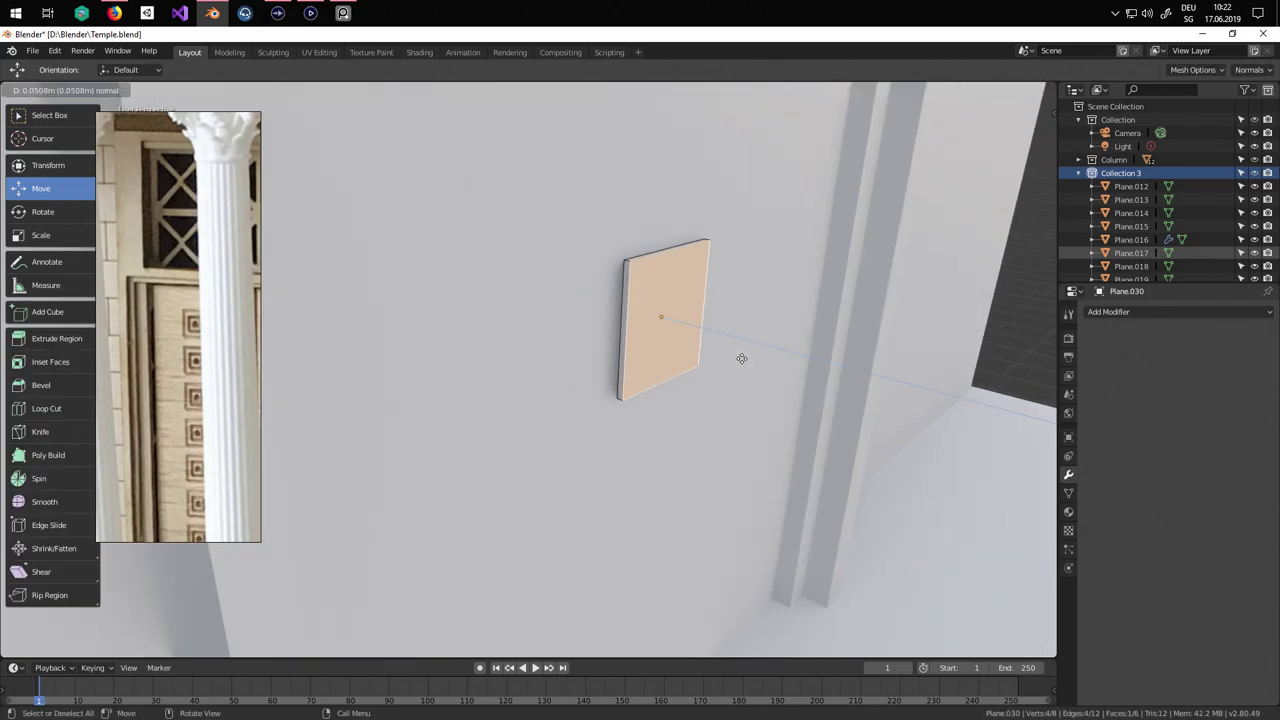
pyautogui.click(775, 401)
pyautogui.press('s')
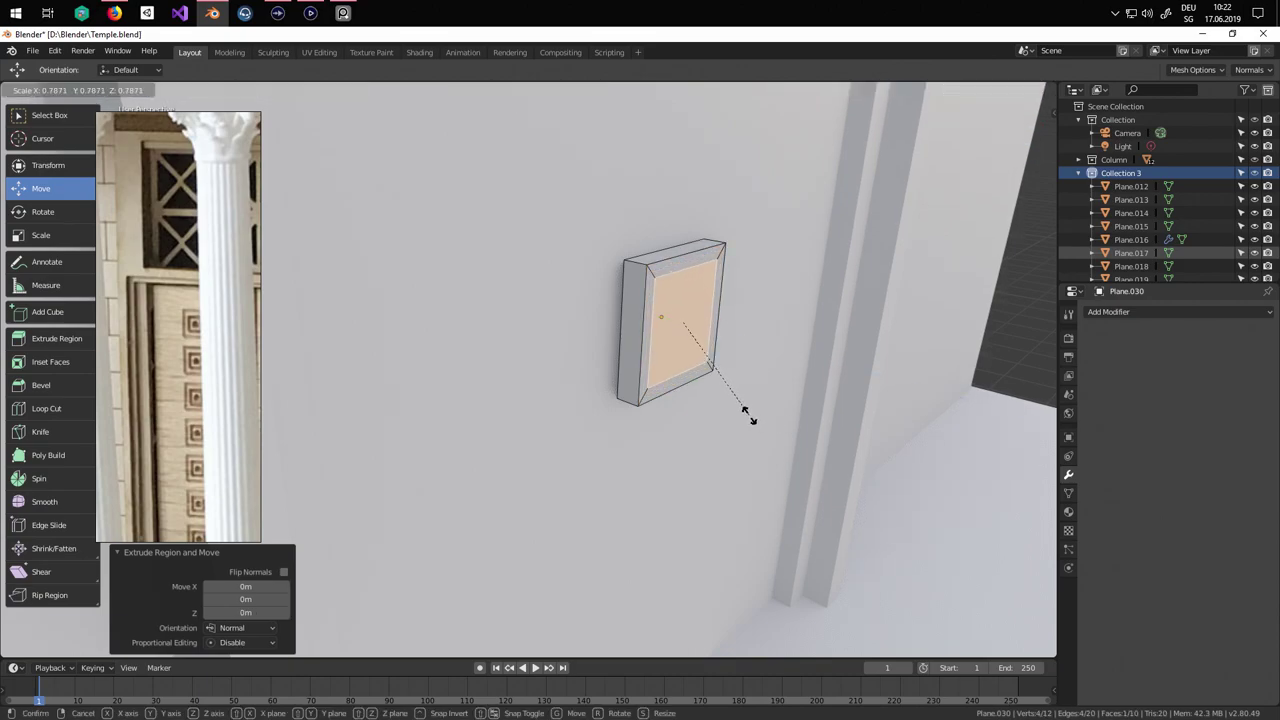
pyautogui.click(748, 412)
# Extrude the inset face 0.0513 m inward and inset it again at 0.875 scale.
pyautogui.press('e')
pyautogui.click(781, 446)
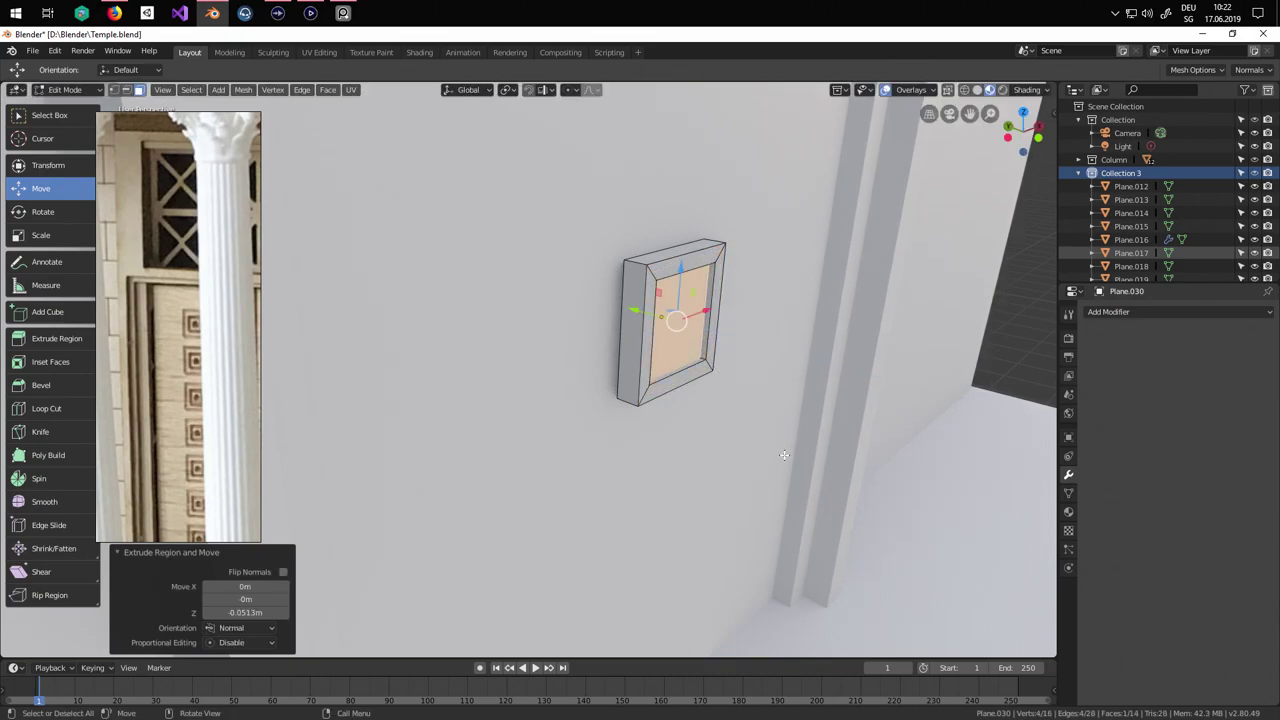
pyautogui.press('e')
pyautogui.rightClick(783, 451)
pyautogui.press('s')
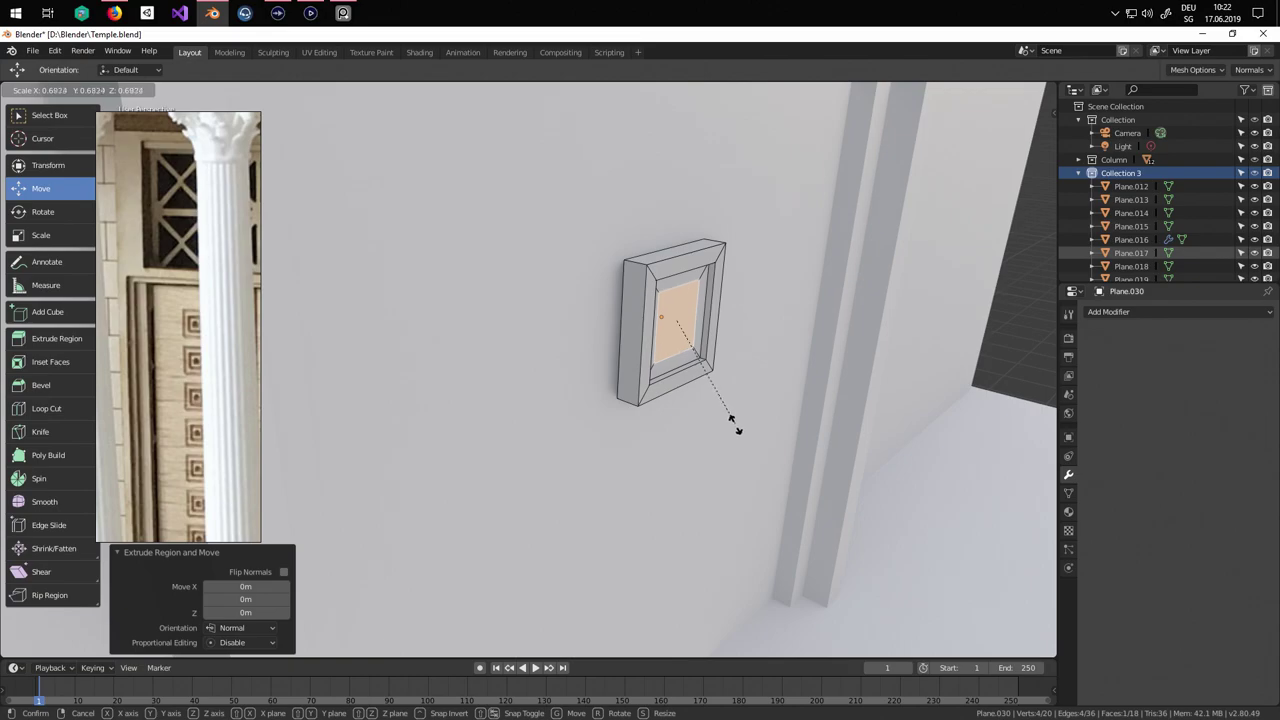
pyautogui.click(764, 444)
# Extrude the inner face outward about 0.037 m, then inset a small centre square and recess it 0.0198 m.
pyautogui.press('e')
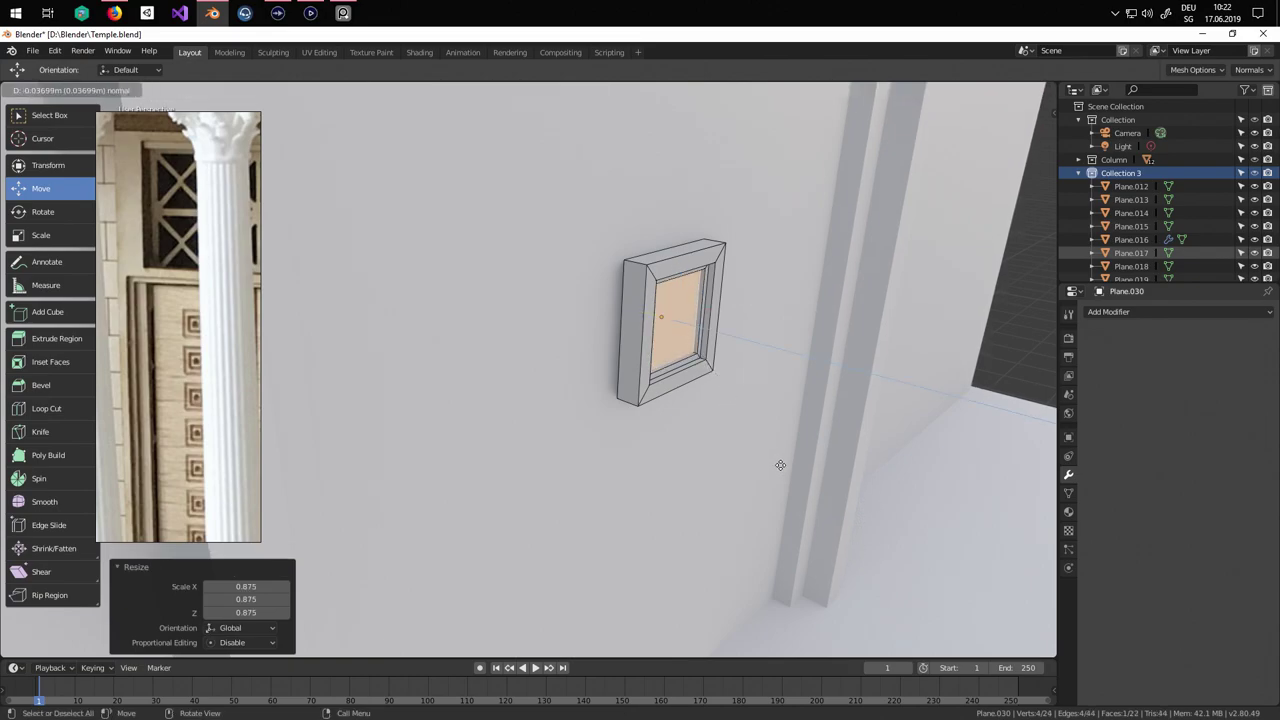
pyautogui.click(781, 465)
pyautogui.press('s')
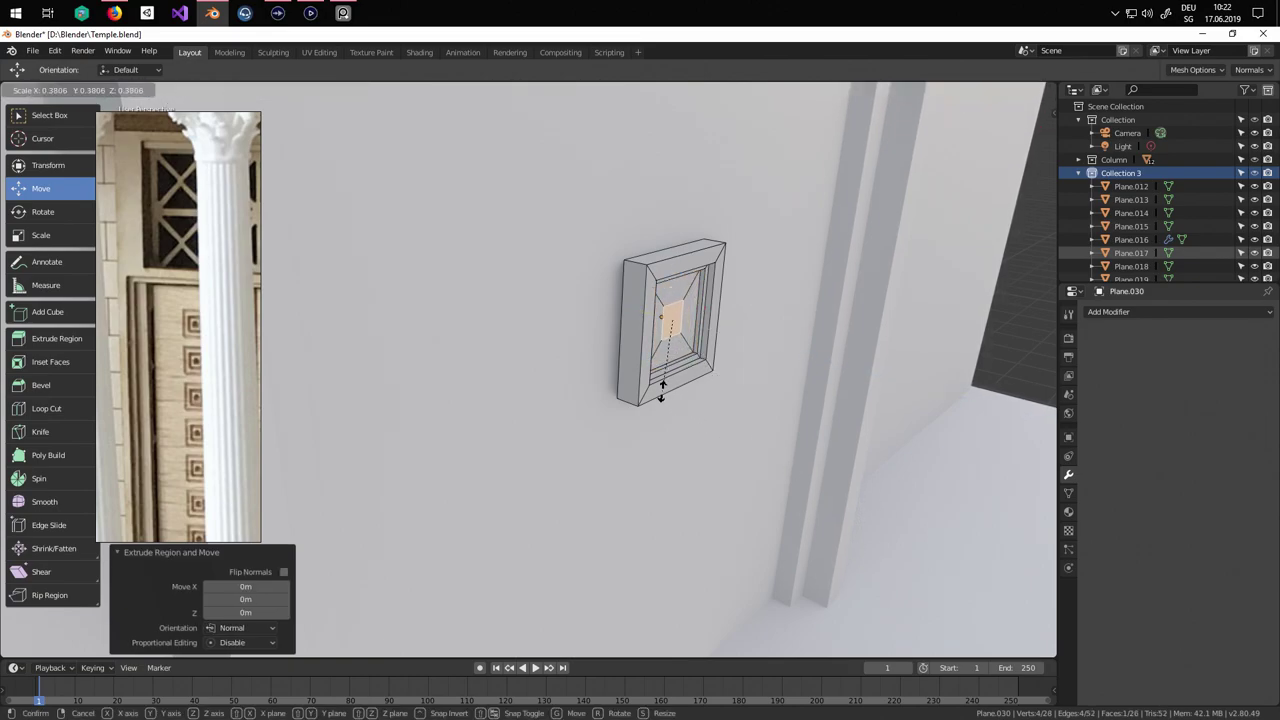
pyautogui.click(728, 396)
pyautogui.click(763, 417)
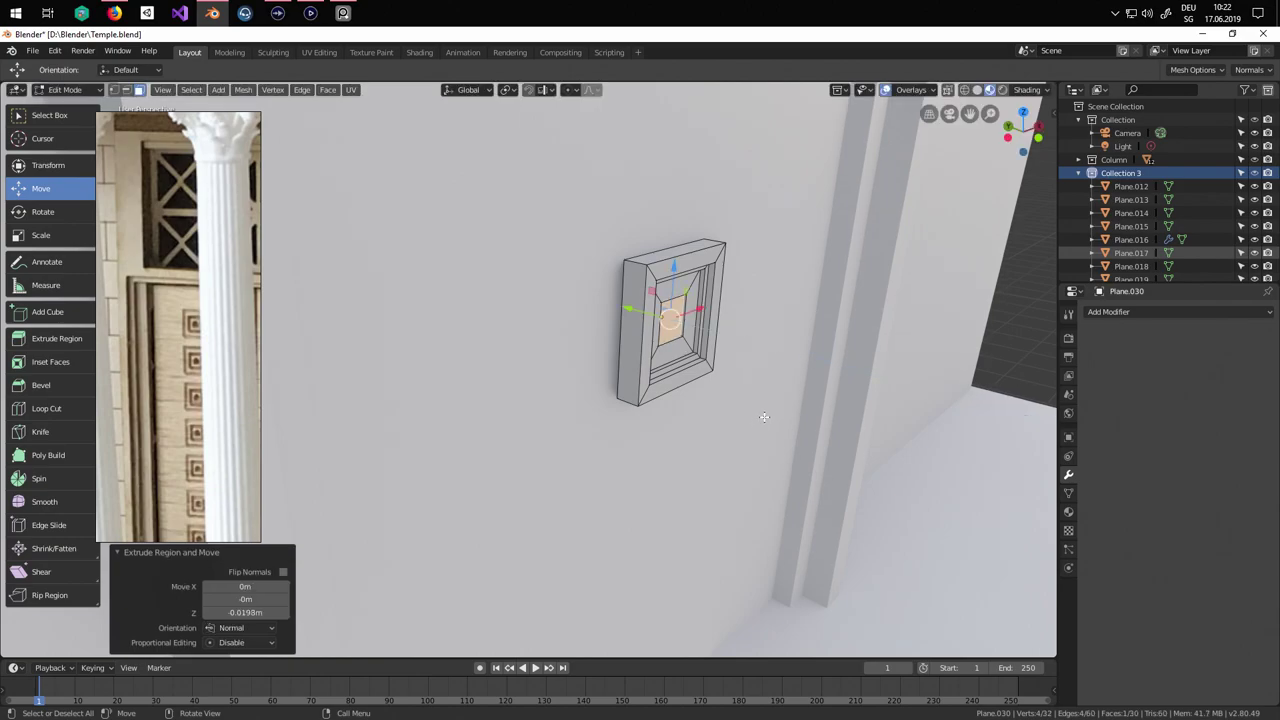
pyautogui.moveTo(763, 417); pyautogui.dragTo(725, 418, button='middle')
# Shift the finished ornamental panel slightly along Y against the door surface.
pyautogui.press('Tab')
pyautogui.moveTo(615, 412); pyautogui.dragTo(655, 416, button='middle')
pyautogui.moveTo(633, 351)
pyautogui.mouseDown()
pyautogui.moveTo(609, 338)
pyautogui.moveTo(621, 346)
pyautogui.mouseUp()
pyautogui.moveTo(650, 350); pyautogui.dragTo(596, 359, button='middle')
pyautogui.keyDown('shift'); pyautogui.moveTo(384, 290); pyautogui.dragTo(631, 408, button='middle'); pyautogui.keyUp('shift')
pyautogui.scroll(-5, 590, 408)
pyautogui.scroll(1, 599, 405)
# Select the whole panel mesh and give it a material named White.
pyautogui.press('Tab')
pyautogui.press('Tab')
pyautogui.press('Tab')
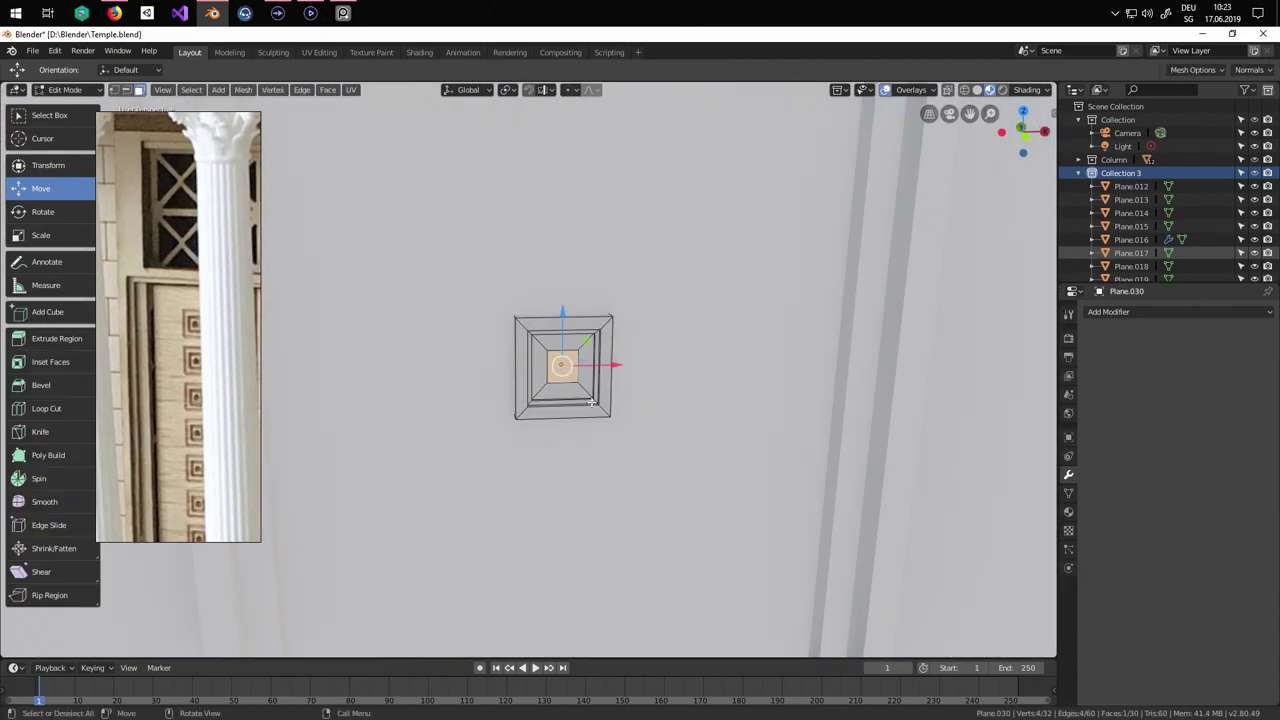
pyautogui.press('a')
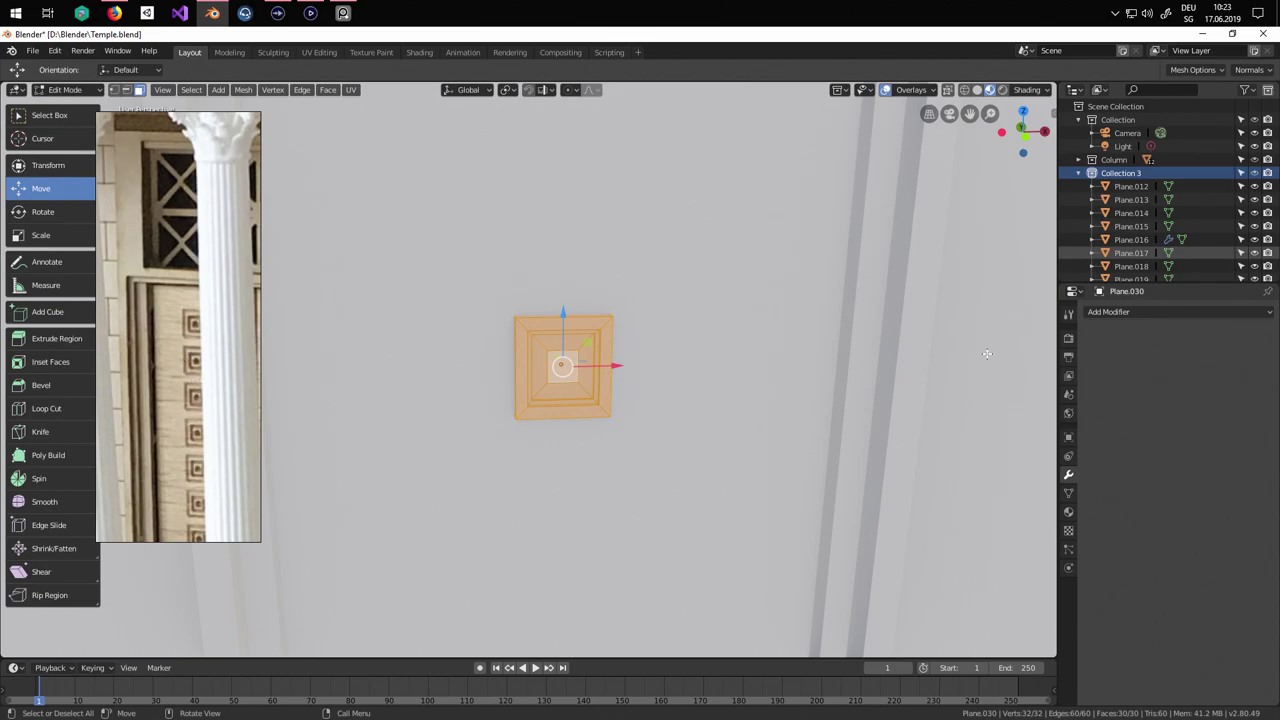
pyautogui.click(1069, 512)
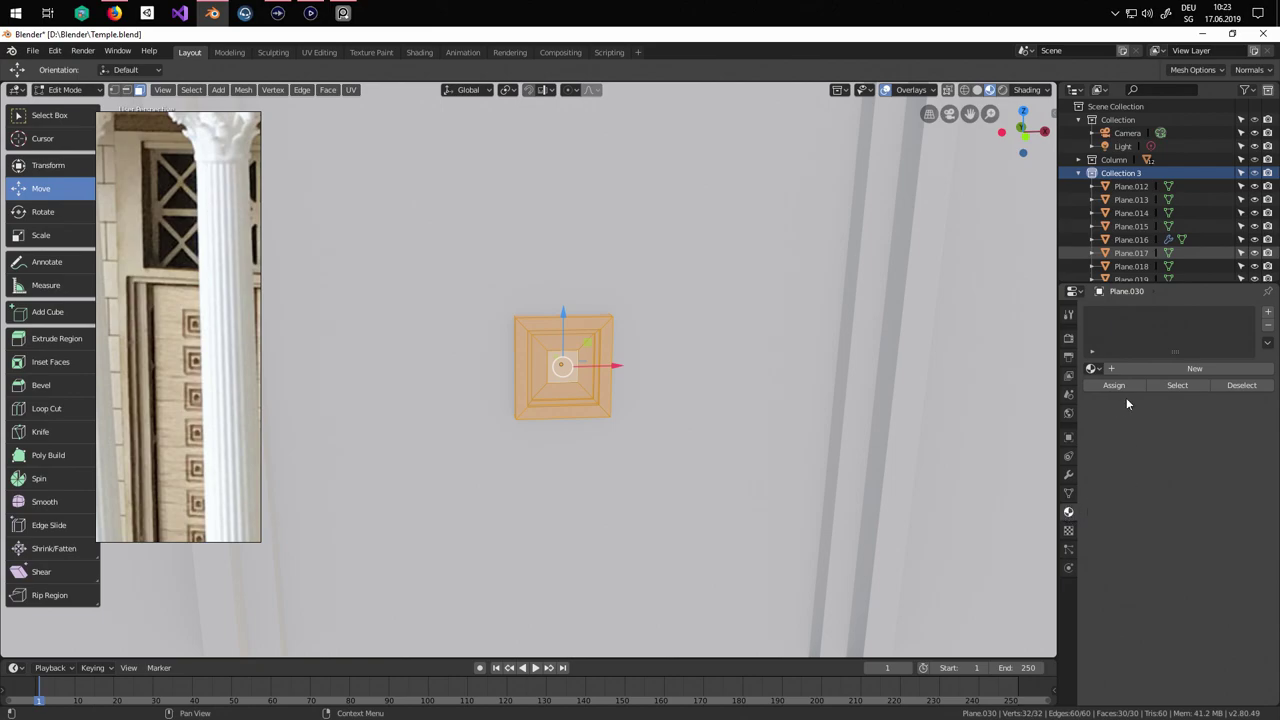
pyautogui.click(1190, 369)
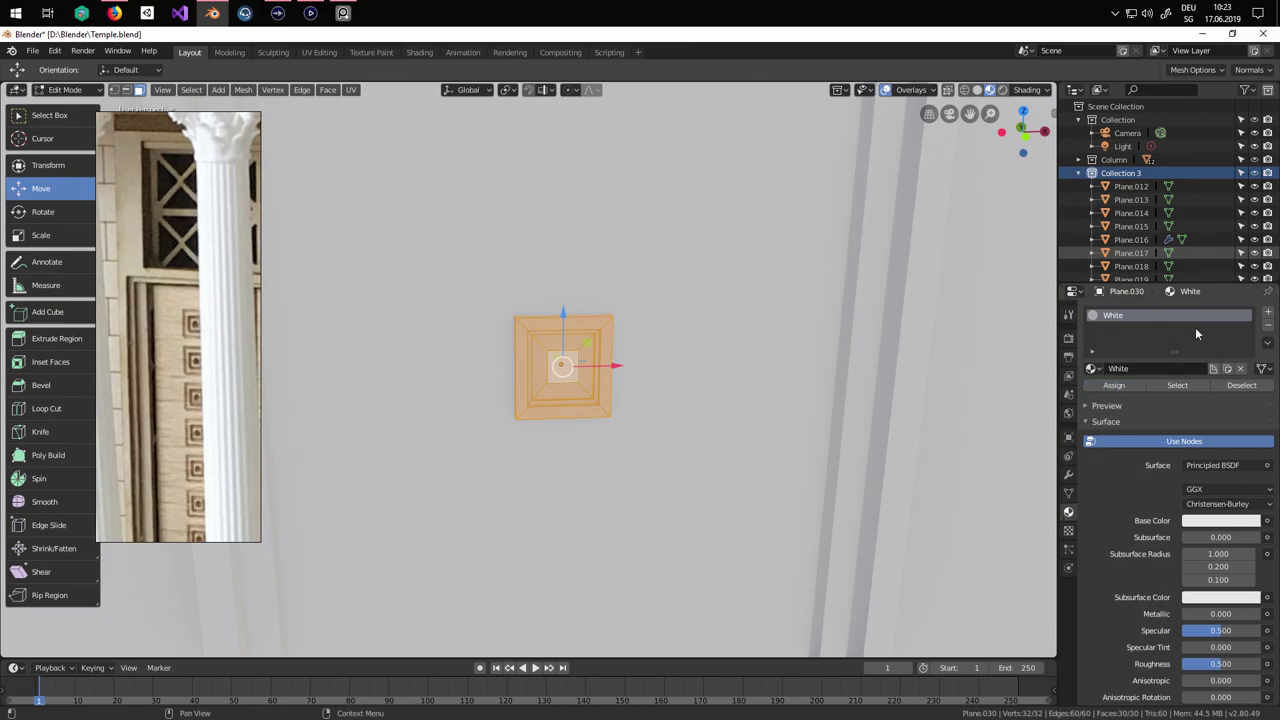
# Add a second material named Braun with an orange-brown base color of H 0.084, S 0.478, V 0.906.
pyautogui.click(1268, 314)
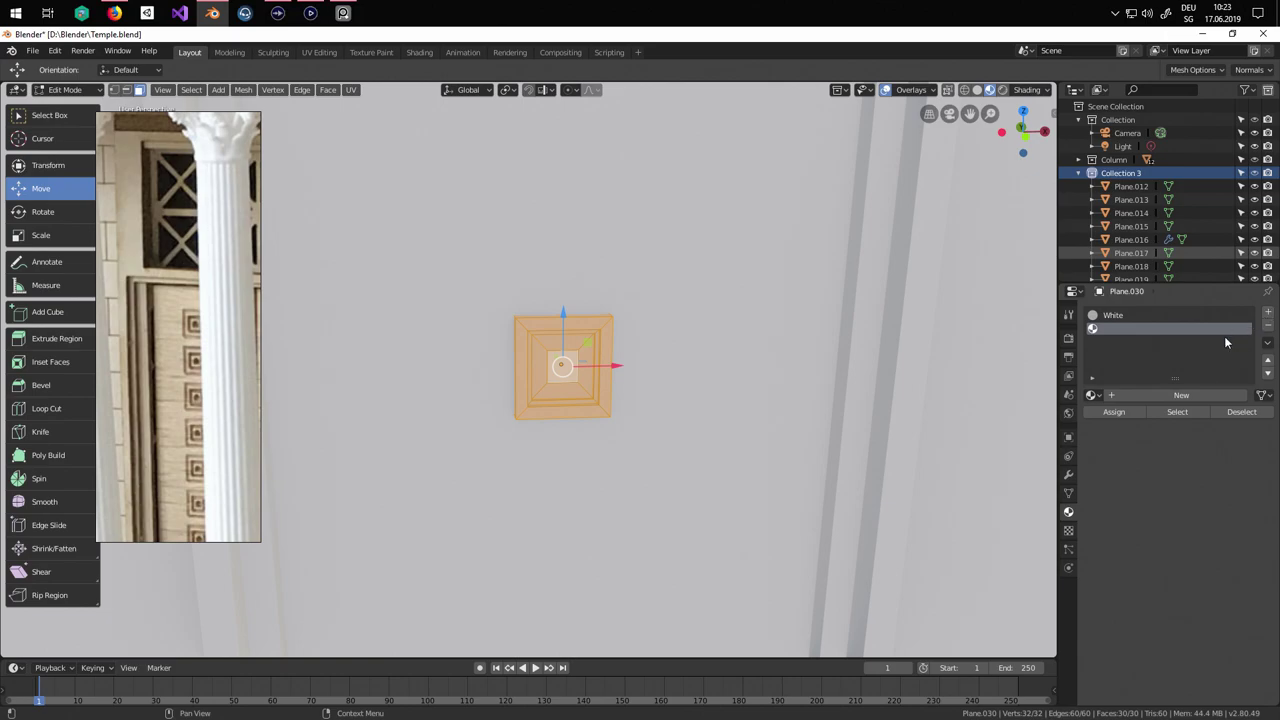
pyautogui.click(1180, 395)
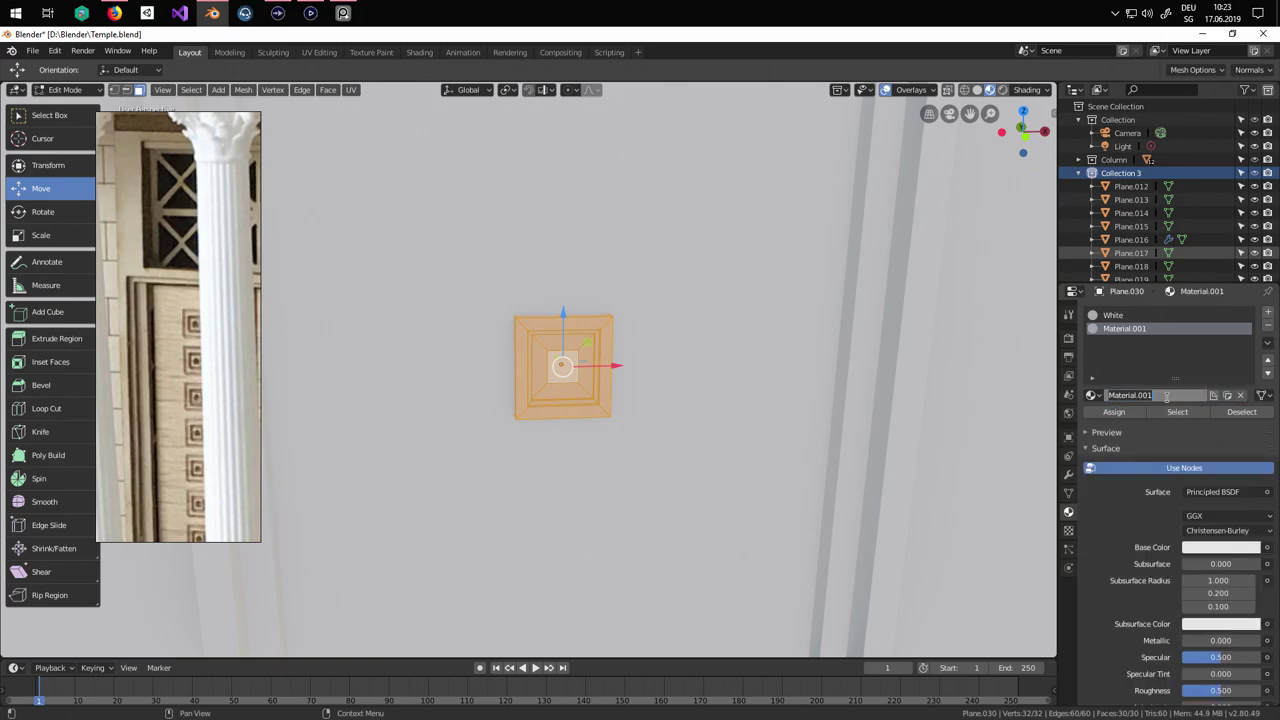
pyautogui.press('Return')
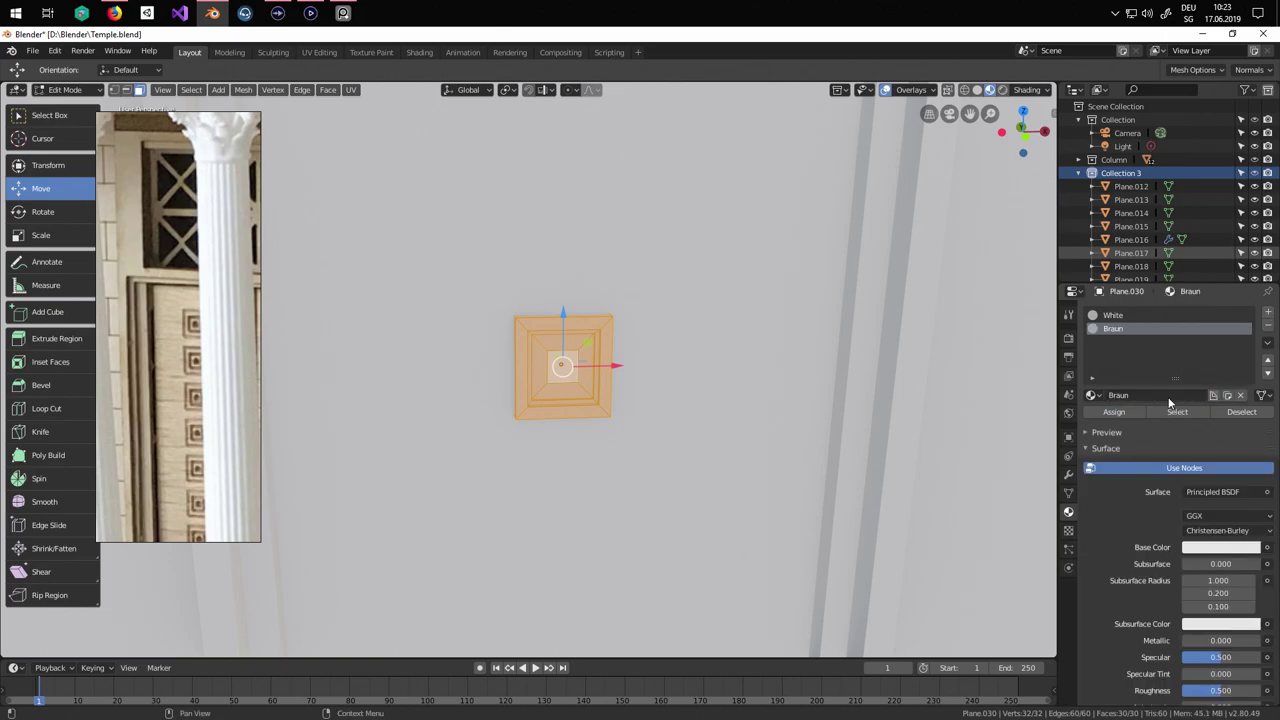
pyautogui.click(1200, 549)
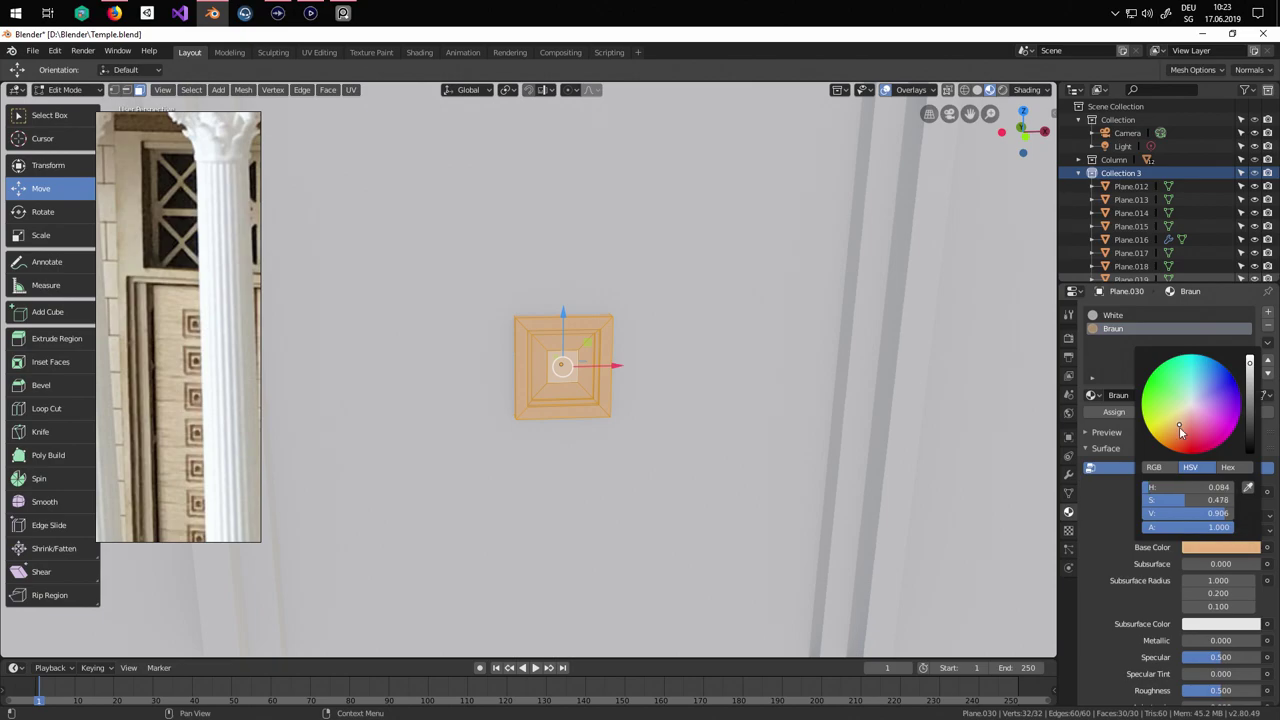
pyautogui.press('Tab')
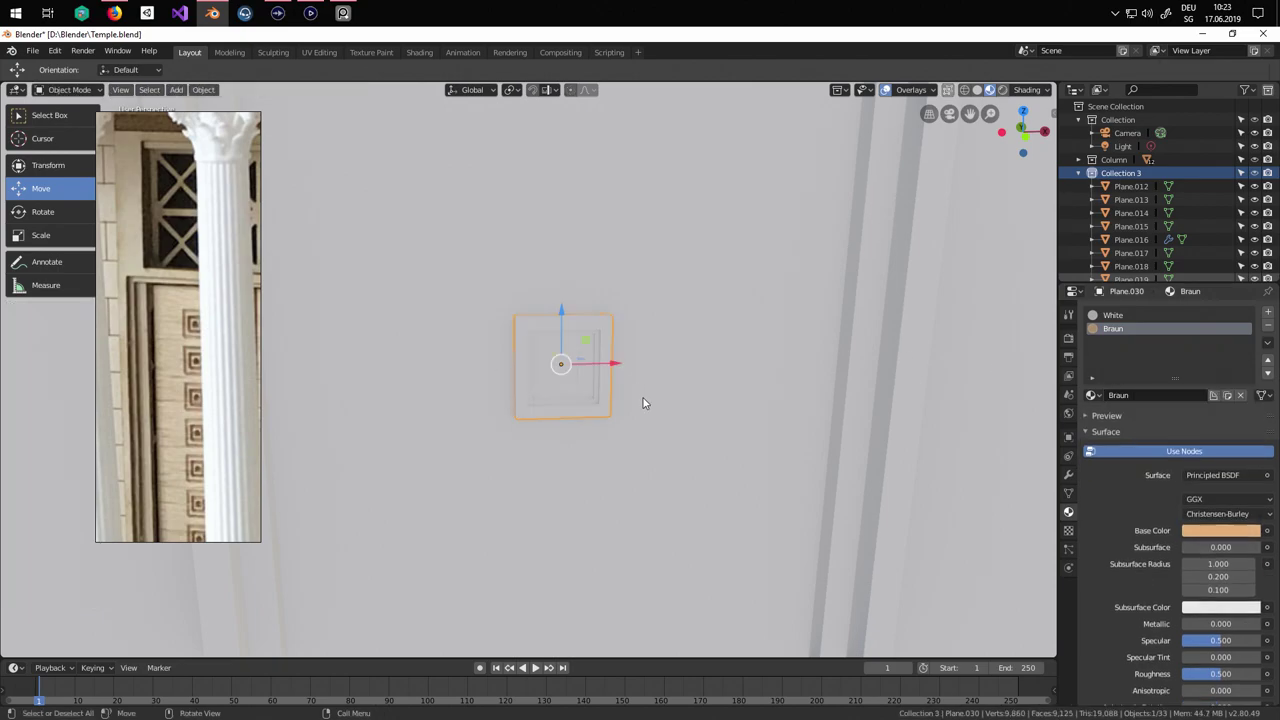
# Assign the Braun material to the panel's centre square and the four narrow faces of the inner ring.
pyautogui.scroll(2, 654, 410)
pyautogui.press('Tab')
pyautogui.scroll(2, 700, 400)
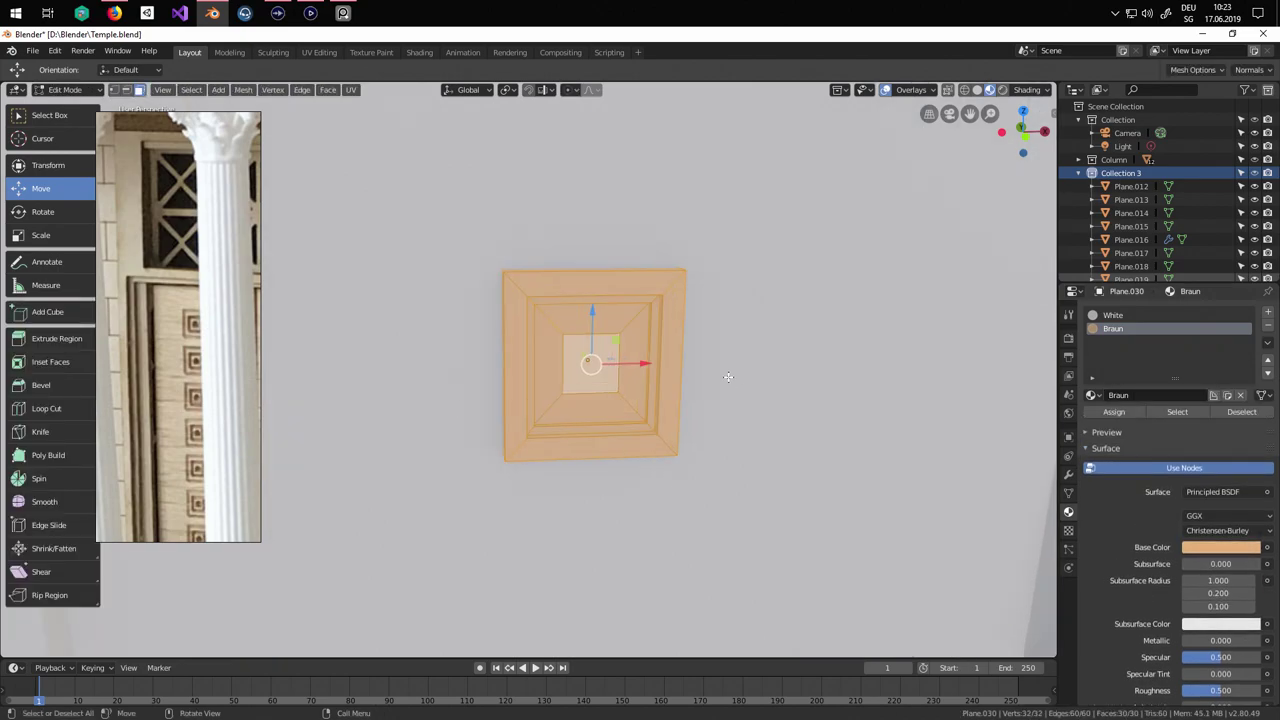
pyautogui.click(792, 390)
pyautogui.moveTo(792, 390); pyautogui.dragTo(730, 398, button='middle')
pyautogui.scroll(3, 194, 324)
pyautogui.click(548, 355)
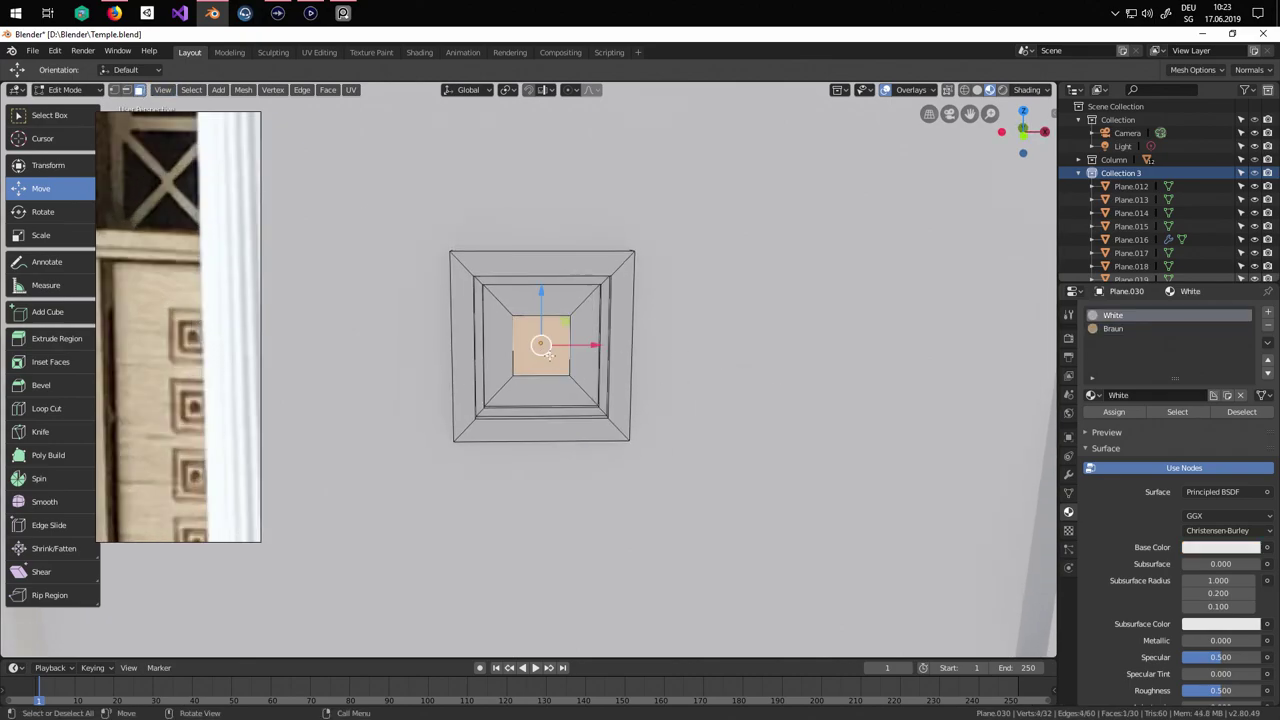
pyautogui.moveTo(548, 355); pyautogui.dragTo(530, 351, button='middle')
pyautogui.keyDown('shift'); pyautogui.moveTo(437, 240); pyautogui.dragTo(533, 360, button='middle'); pyautogui.keyUp('shift')
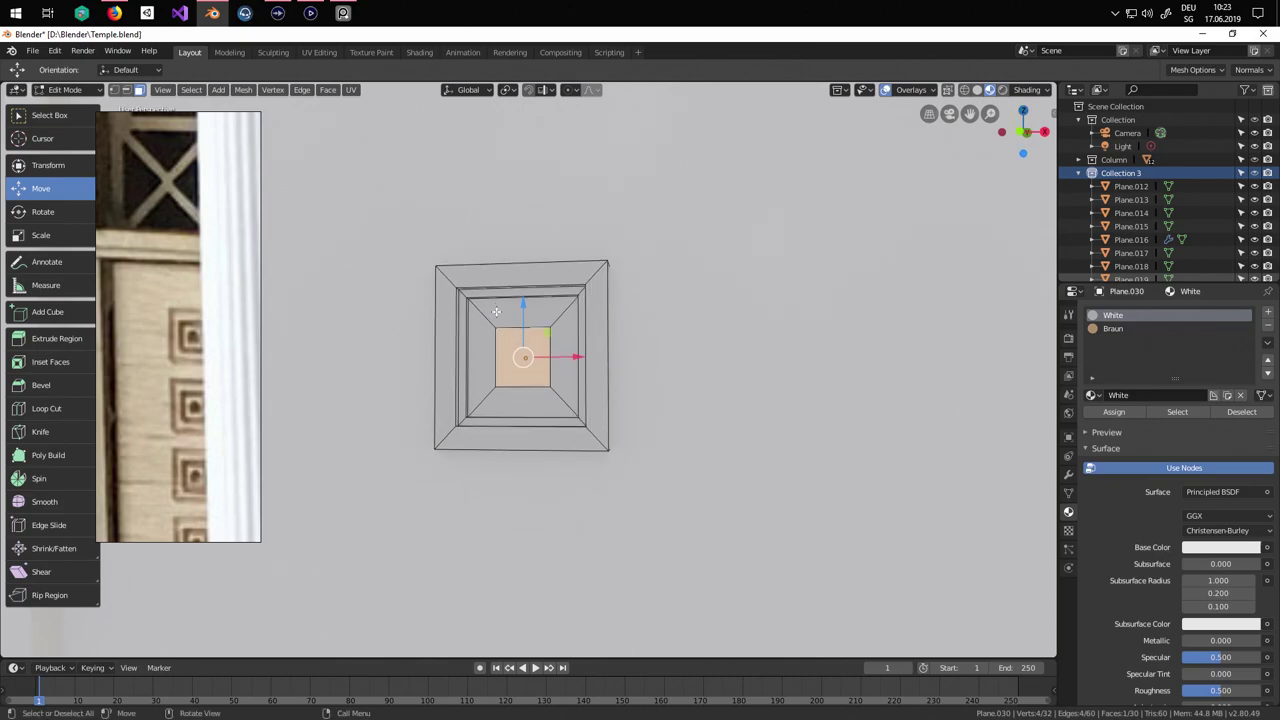
pyautogui.keyDown('shift'); pyautogui.click(481, 300); pyautogui.keyUp('shift')
pyautogui.keyDown('shift'); pyautogui.click(465, 311); pyautogui.keyUp('shift')
pyautogui.moveTo(654, 371); pyautogui.dragTo(653, 333, button='middle')
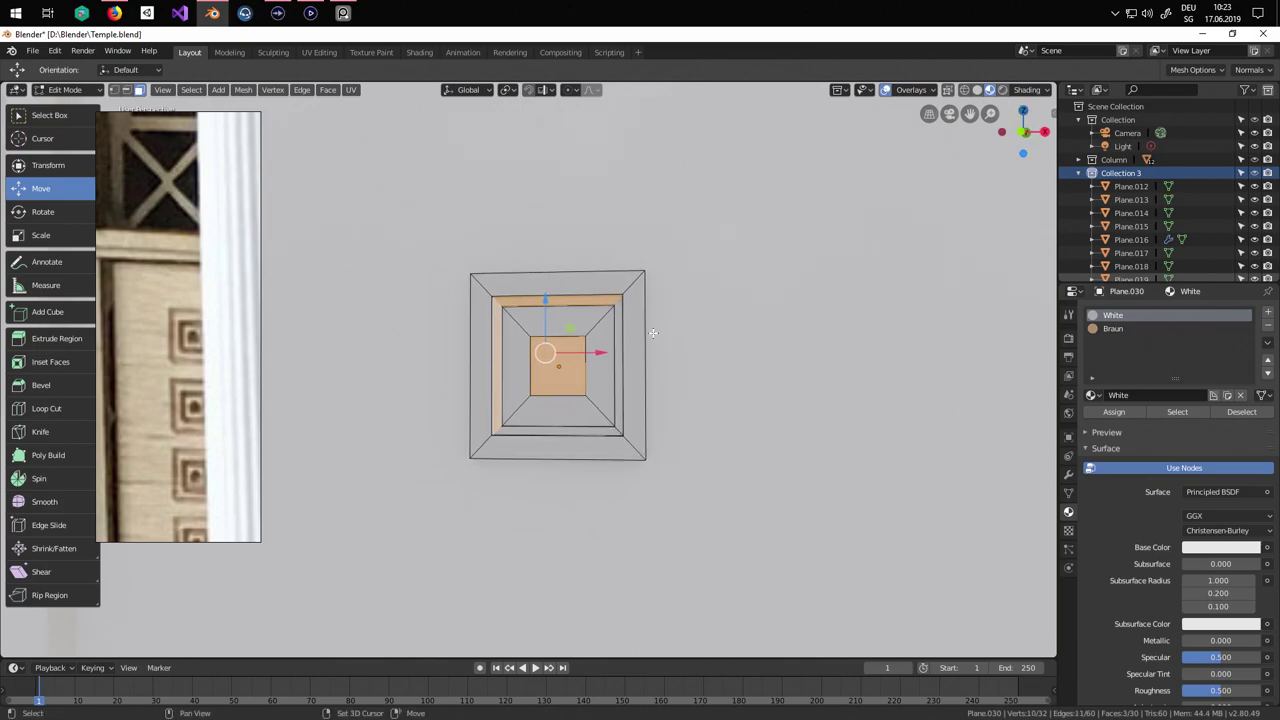
pyautogui.keyDown('shift'); pyautogui.click(620, 320); pyautogui.keyUp('shift')
pyautogui.keyDown('shift'); pyautogui.click(598, 432); pyautogui.keyUp('shift')
pyautogui.moveTo(754, 426); pyautogui.dragTo(757, 455, button='middle')
pyautogui.click(1116, 328)
pyautogui.click(1119, 413)
pyautogui.press('Tab')
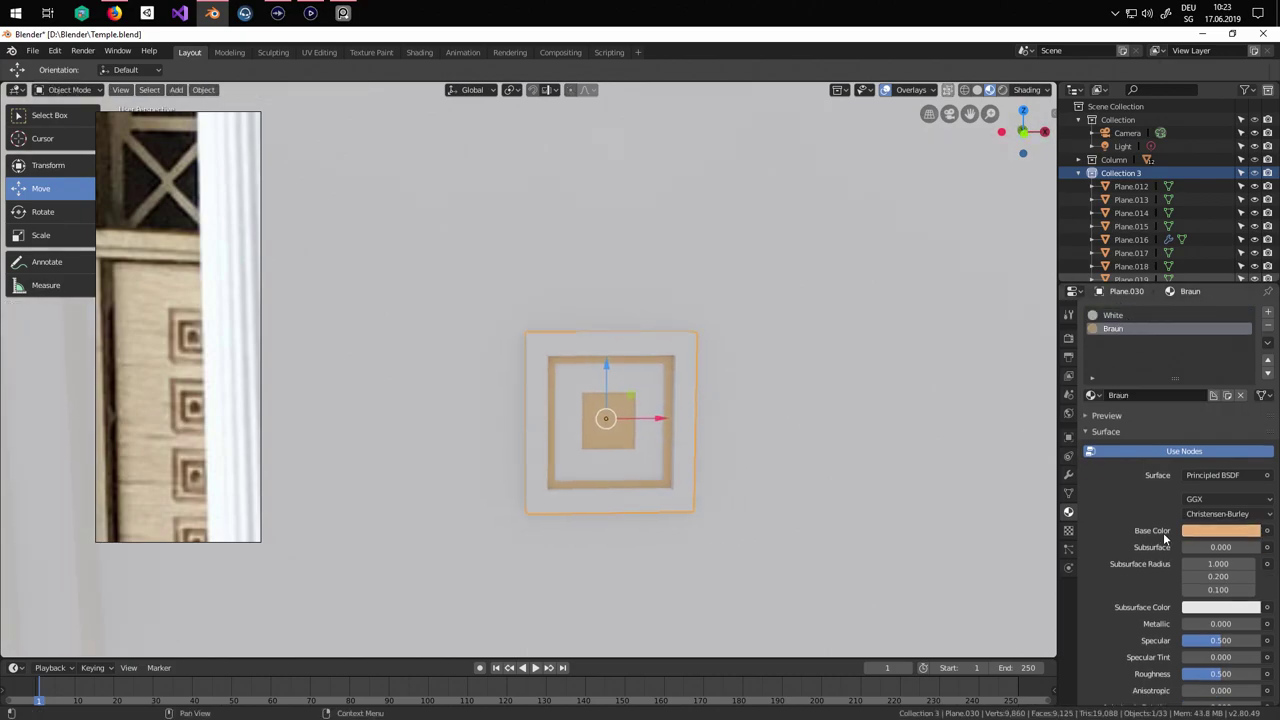
# Darken the Braun material's base color to a deep brown and view the panel against the whole door.
pyautogui.click(1216, 536)
pyautogui.moveTo(1249, 356); pyautogui.dragTo(1249, 398)
pyautogui.scroll(-6, 830, 412)
pyautogui.moveTo(755, 407); pyautogui.dragTo(639, 417, button='middle')
pyautogui.scroll(-8, 645, 415)
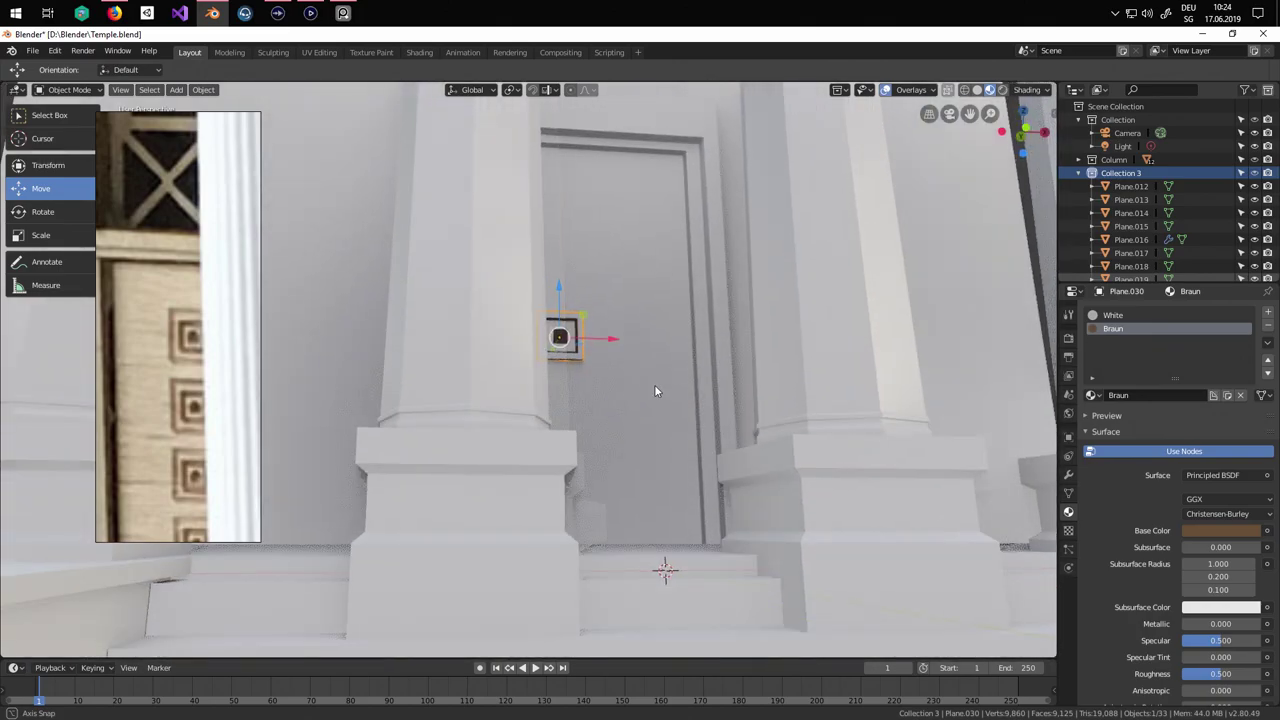
# Move the square panel about 1.65 m along negative X and 2.84 m up to the door's upper-left corner, following the reference photo.
pyautogui.scroll(-1, 171, 341)
pyautogui.scroll(-3, 171, 341)
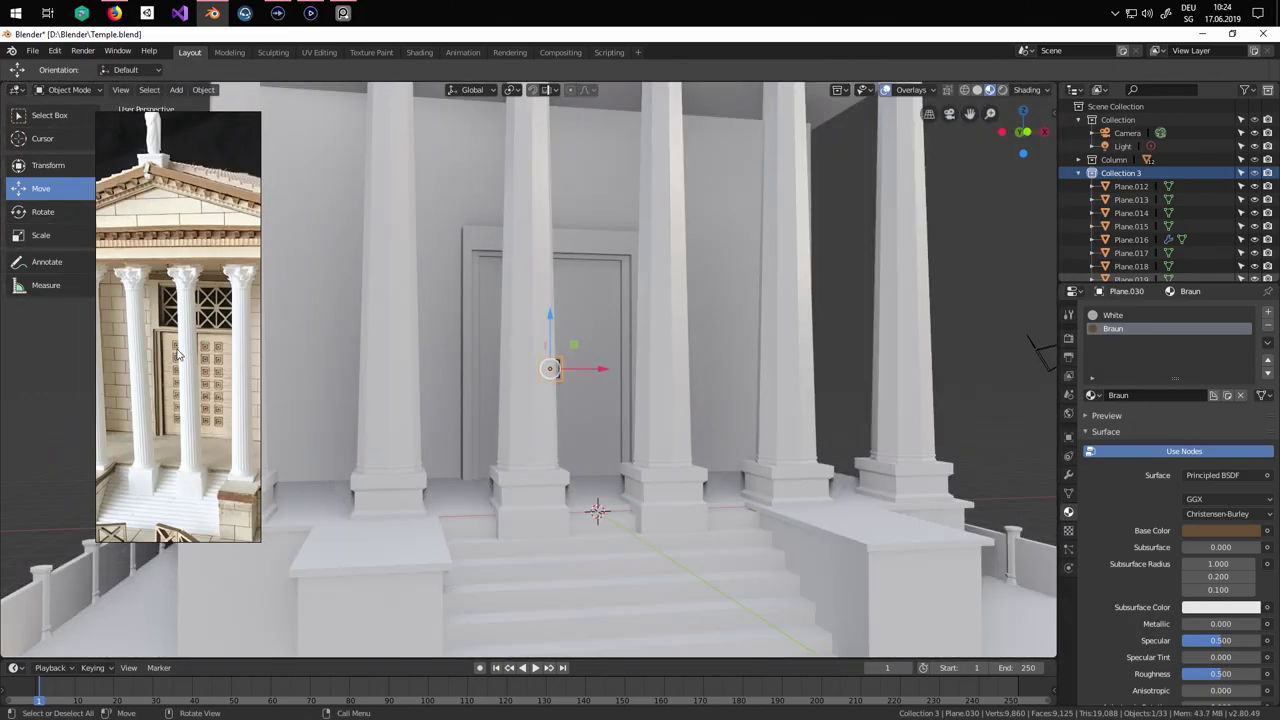
pyautogui.scroll(2, 178, 354)
pyautogui.scroll(4, 147, 397)
pyautogui.moveTo(200, 390)
pyautogui.mouseDown(button='middle')
pyautogui.moveTo(217, 397)
pyautogui.moveTo(197, 393)
pyautogui.mouseUp(button='middle')
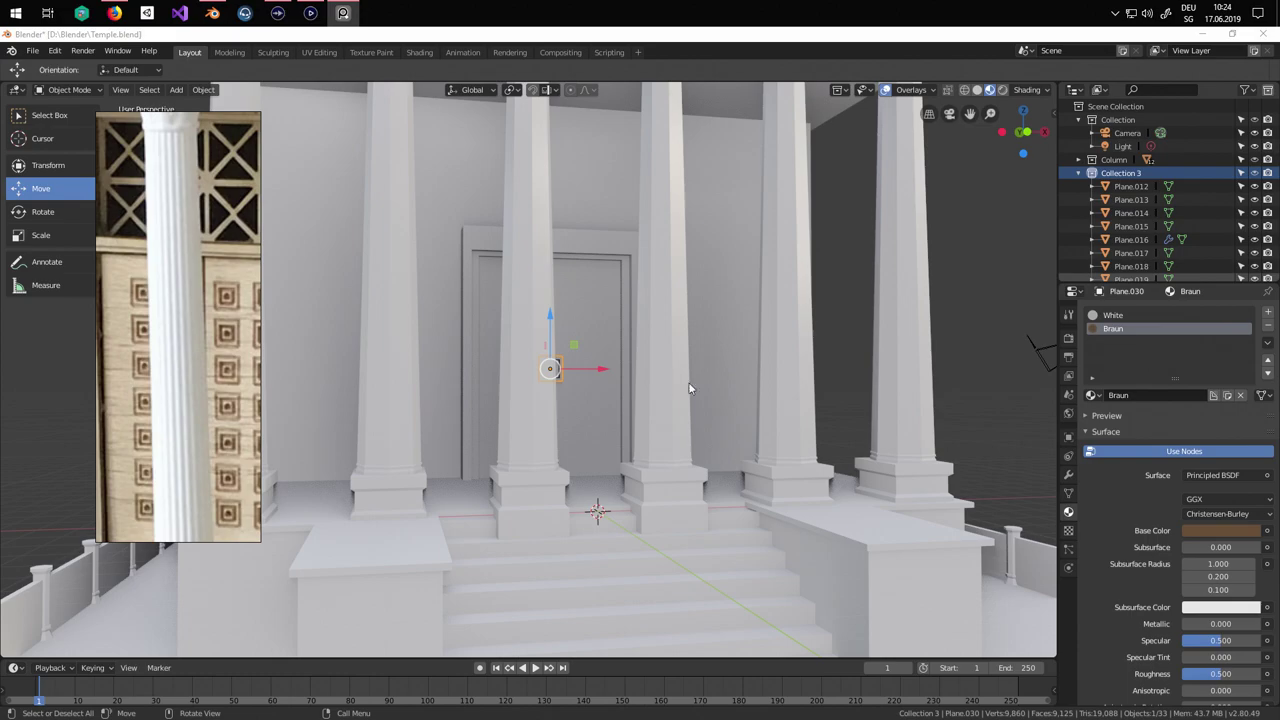
pyautogui.scroll(7, 689, 383)
pyautogui.moveTo(689, 383); pyautogui.dragTo(577, 389, button='middle')
pyautogui.moveTo(597, 408); pyautogui.dragTo(483, 408)
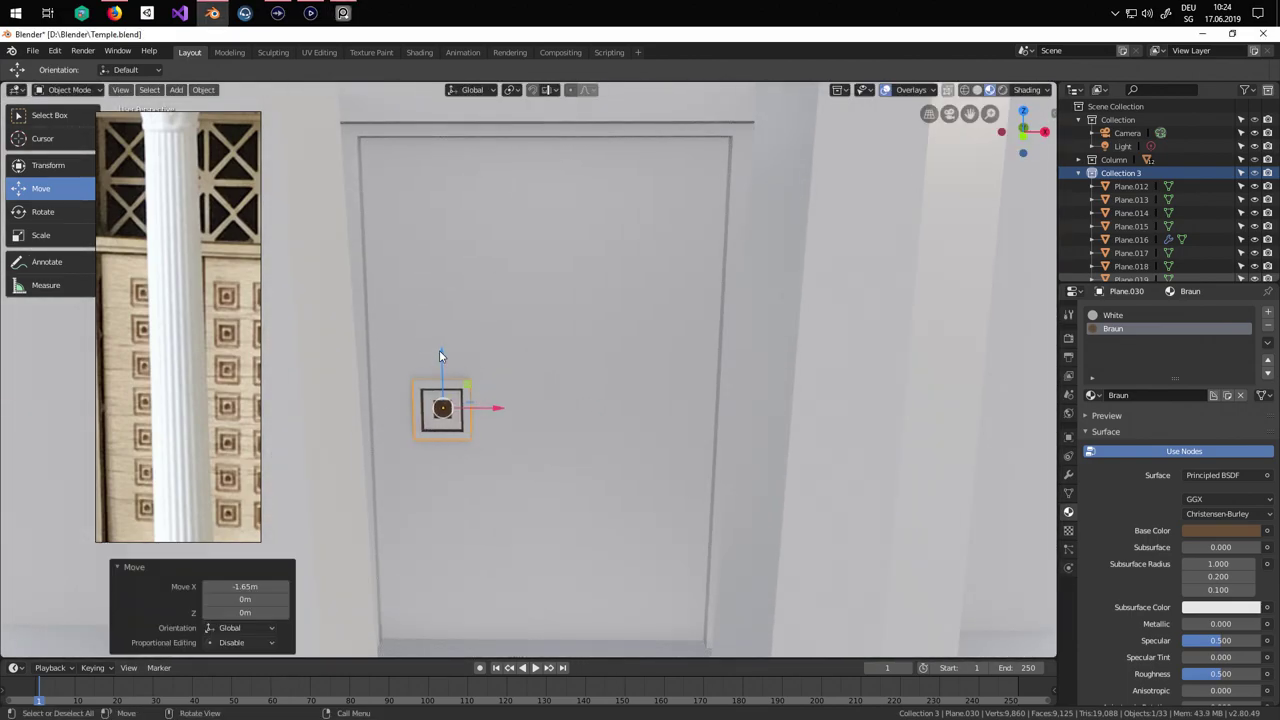
pyautogui.moveTo(439, 350); pyautogui.dragTo(431, 166)
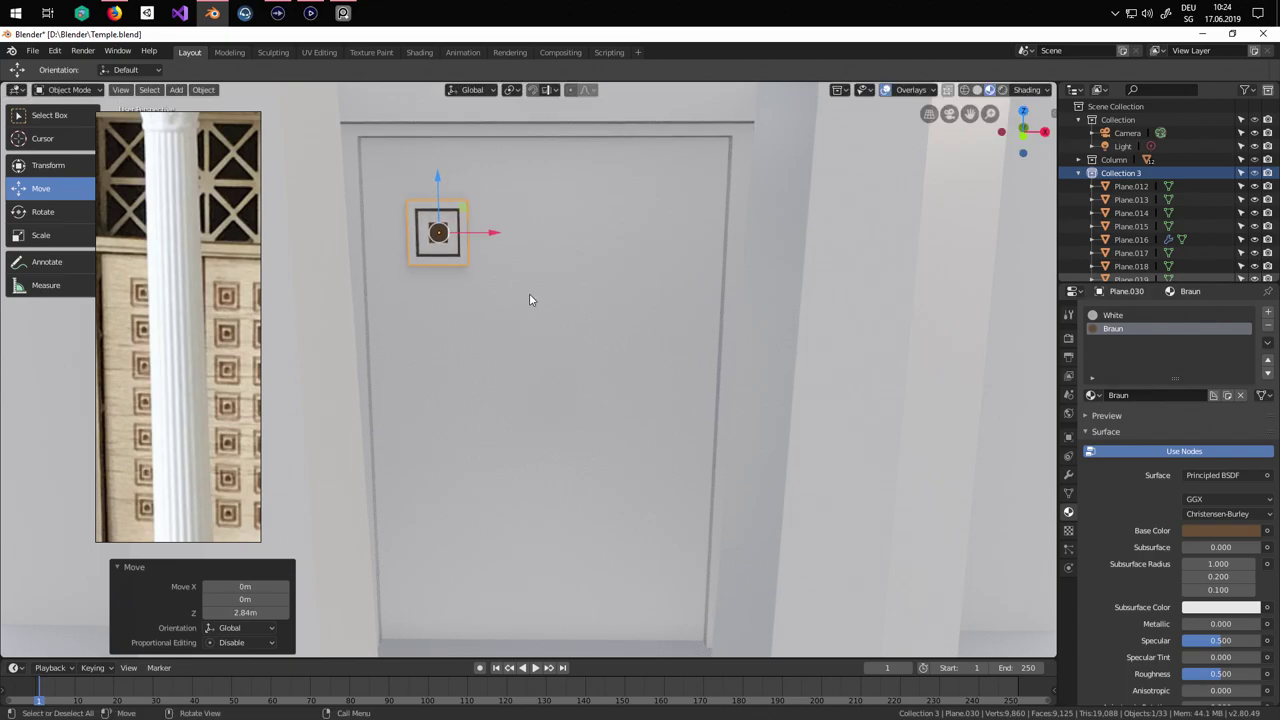
# Duplicate the panel twice along X, about 1.5 m apart, to form a row of three, and nudge the middle one into place.
pyautogui.hotkey('shift', 'd')
pyautogui.press('x')
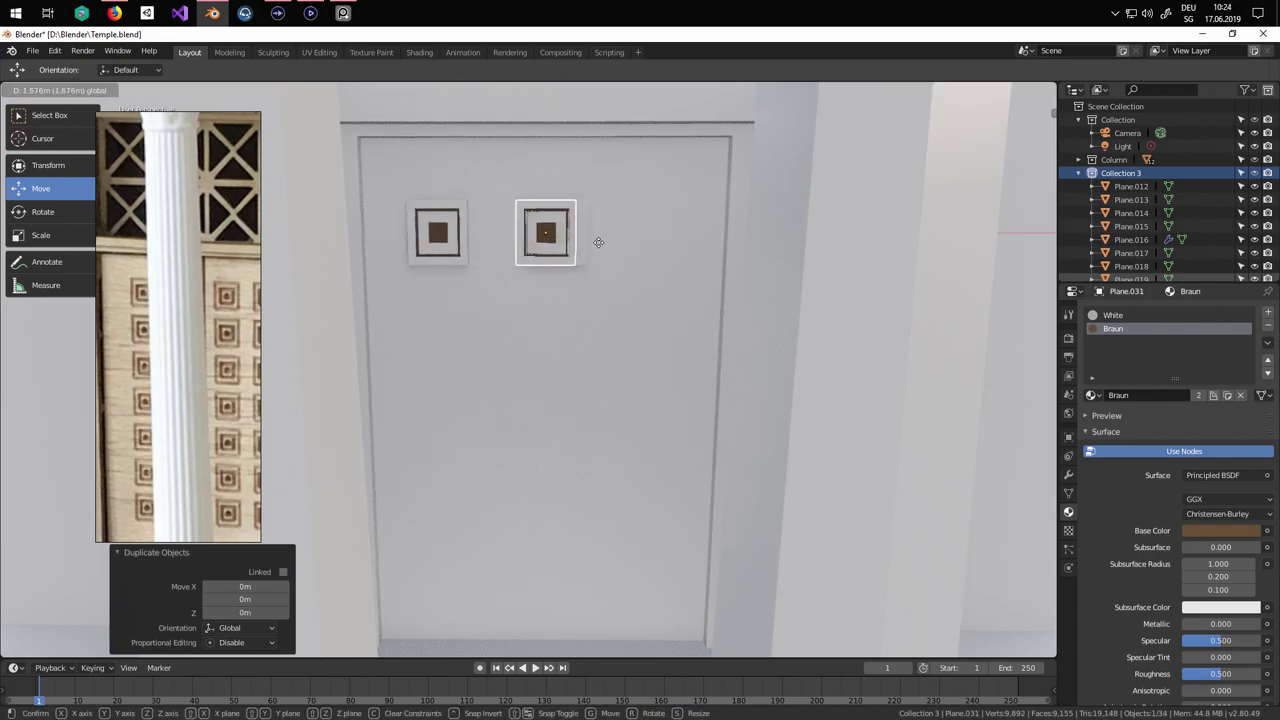
pyautogui.click(598, 257)
pyautogui.hotkey('shift', 'd')
pyautogui.press('x')
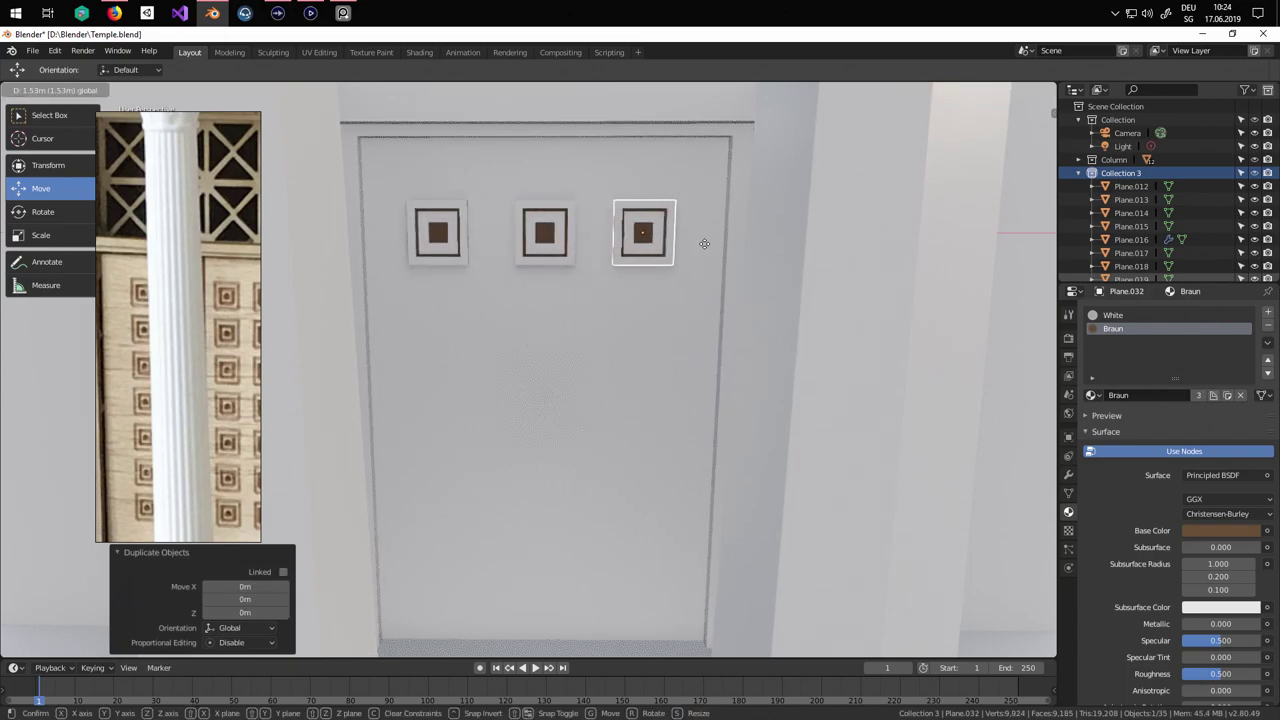
pyautogui.click(703, 240)
pyautogui.click(548, 243)
pyautogui.moveTo(590, 235); pyautogui.dragTo(589, 232)
# Select the three panels and duplicate the row downward along Z four times to make five rows on the door.
pyautogui.click(636, 234)
pyautogui.keyDown('shift'); pyautogui.click(451, 233); pyautogui.keyUp('shift')
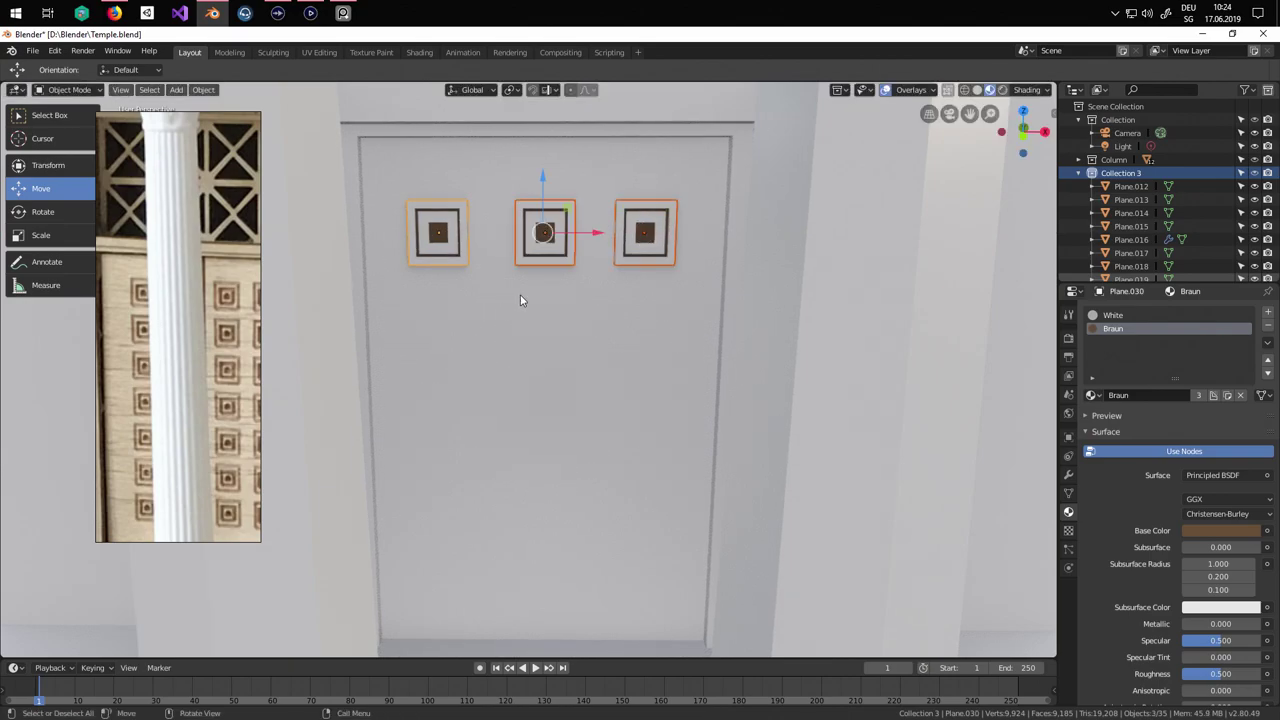
pyautogui.scroll(-4, 556, 320)
pyautogui.hotkey('shift', 'd')
pyautogui.press('z')
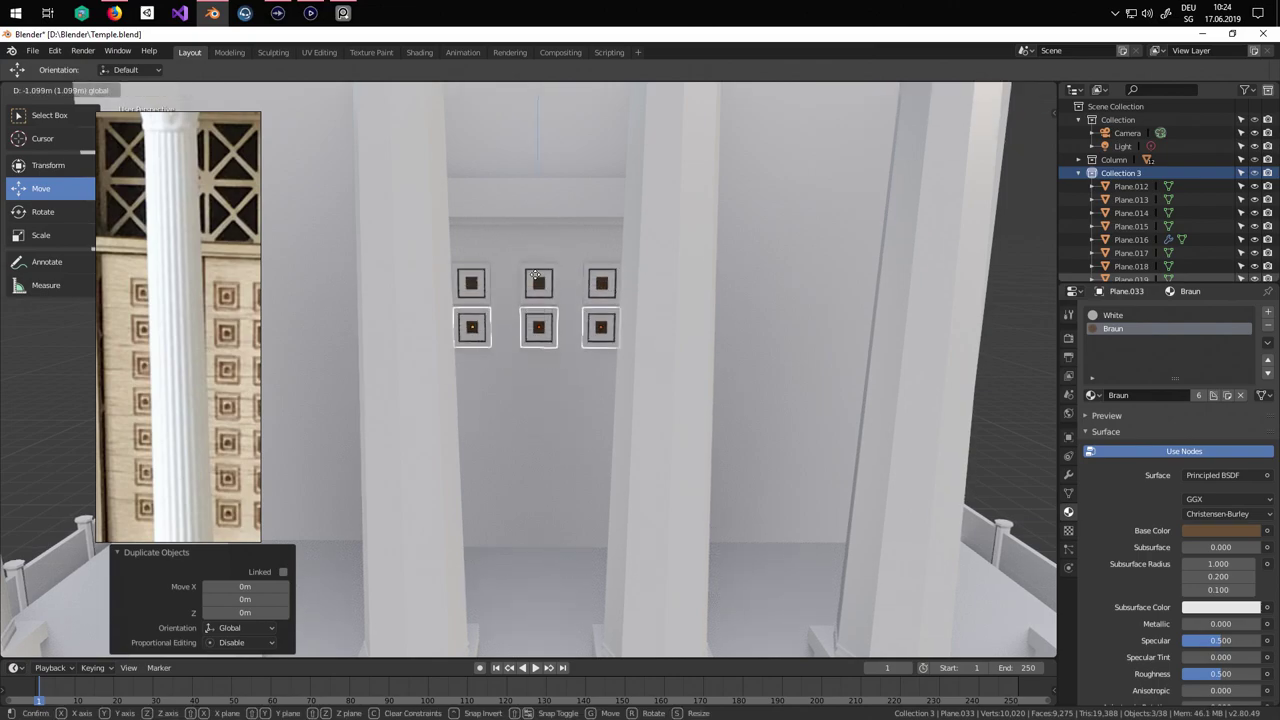
pyautogui.click(535, 349)
pyautogui.hotkey('shift', 'd')
pyautogui.press('z')
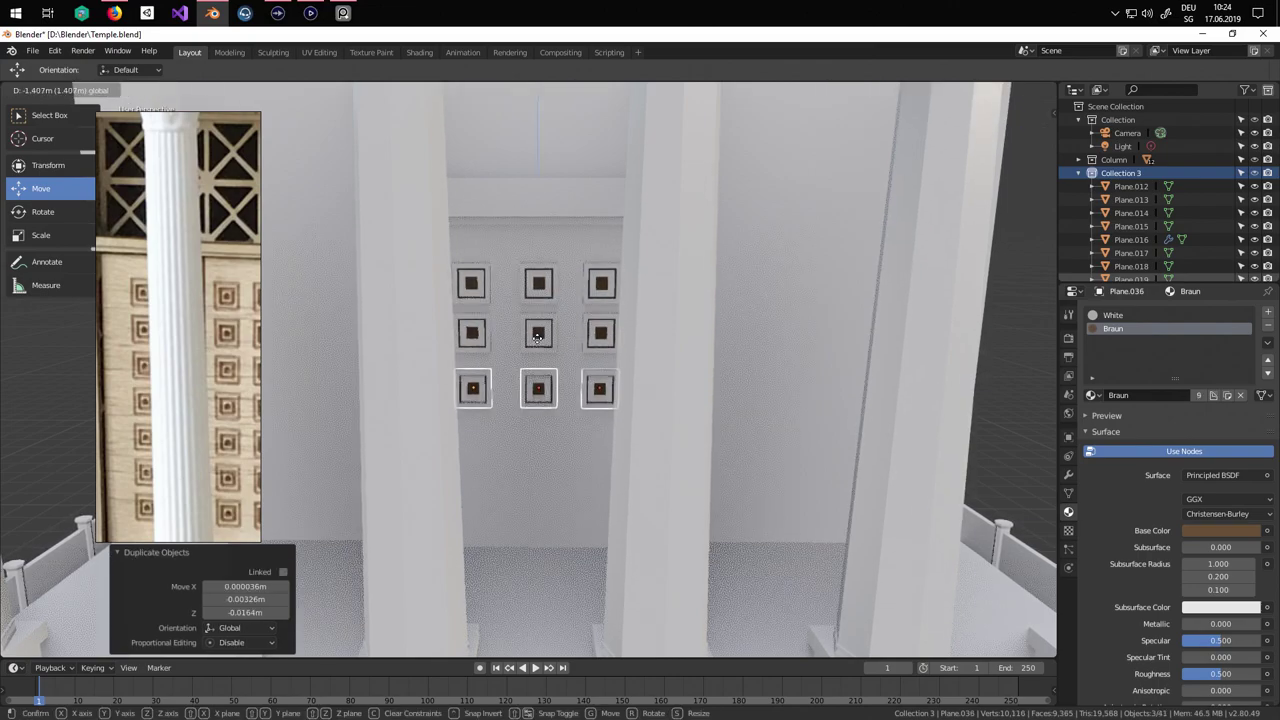
pyautogui.click(541, 334)
pyautogui.hotkey('shift', 'd')
pyautogui.press('z')
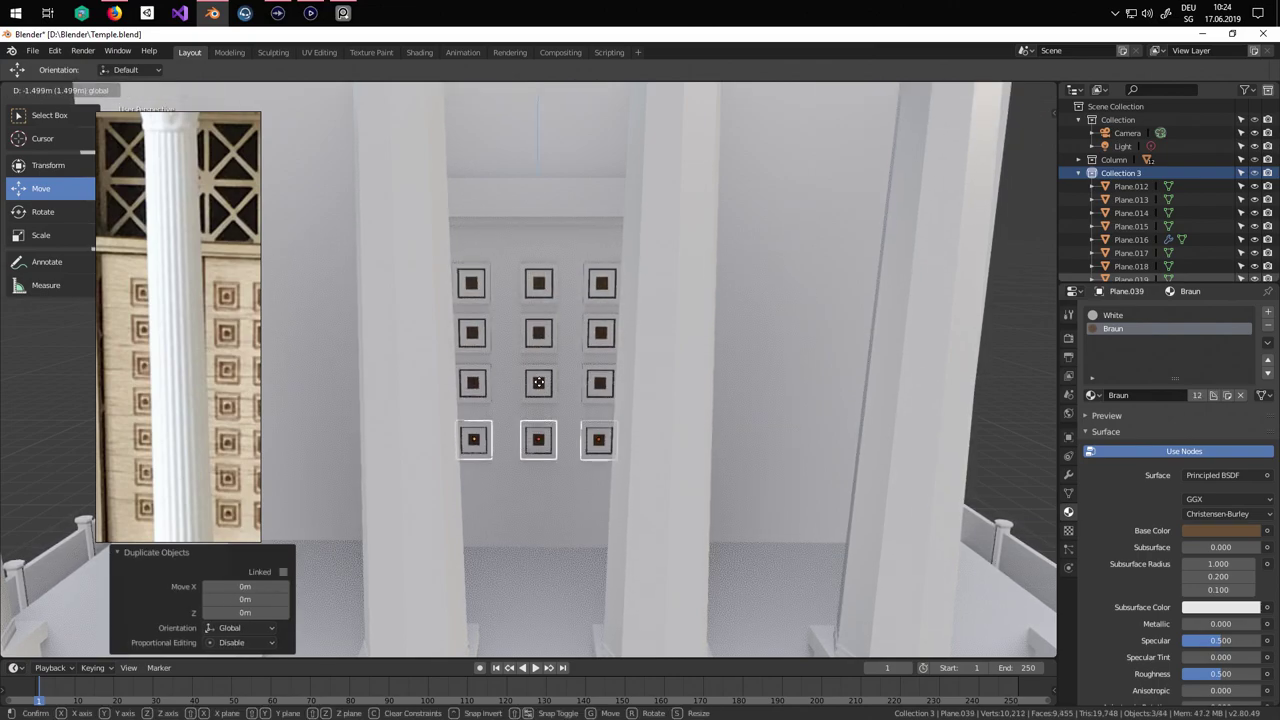
pyautogui.click(545, 375)
pyautogui.moveTo(541, 378); pyautogui.dragTo(542, 427)
# Review the whole temple with the finished door panels and save the file.
pyautogui.moveTo(545, 427); pyautogui.dragTo(676, 434, button='middle')
pyautogui.press('Tab')
pyautogui.press('Tab')
pyautogui.scroll(-10, 693, 432)
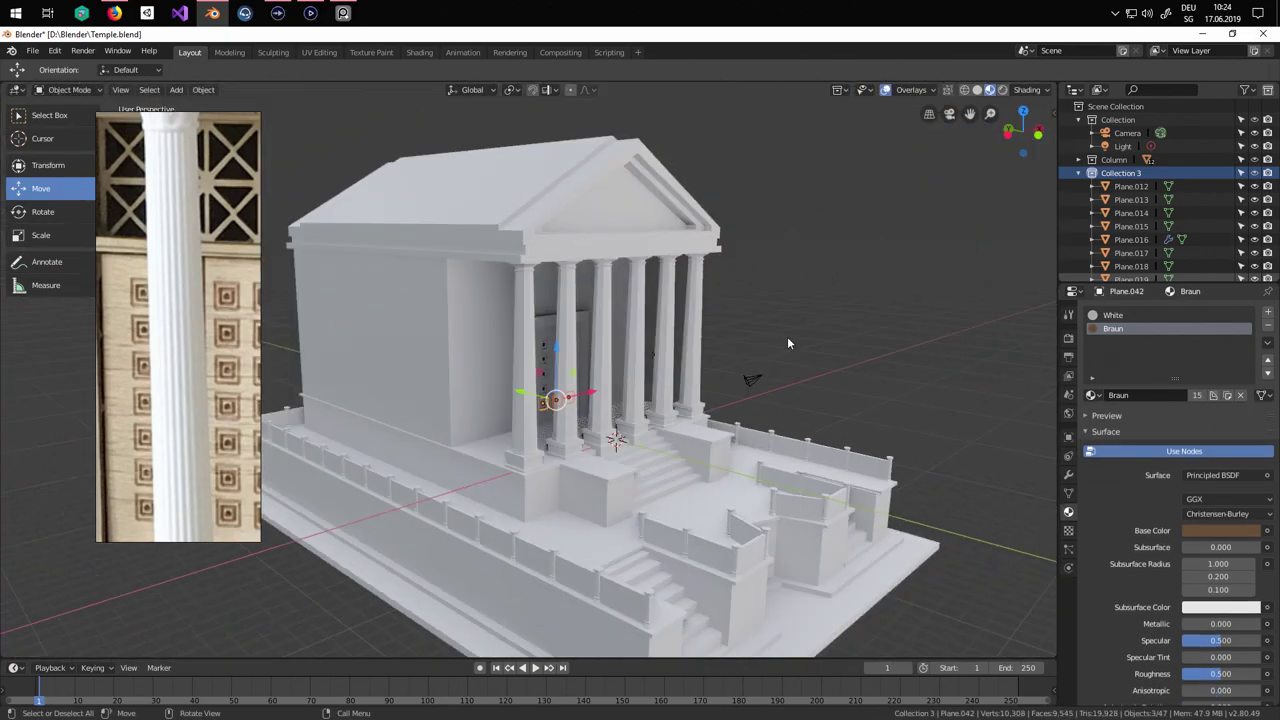
pyautogui.moveTo(787, 336); pyautogui.dragTo(290, 101, button='middle')
pyautogui.click(32, 51)
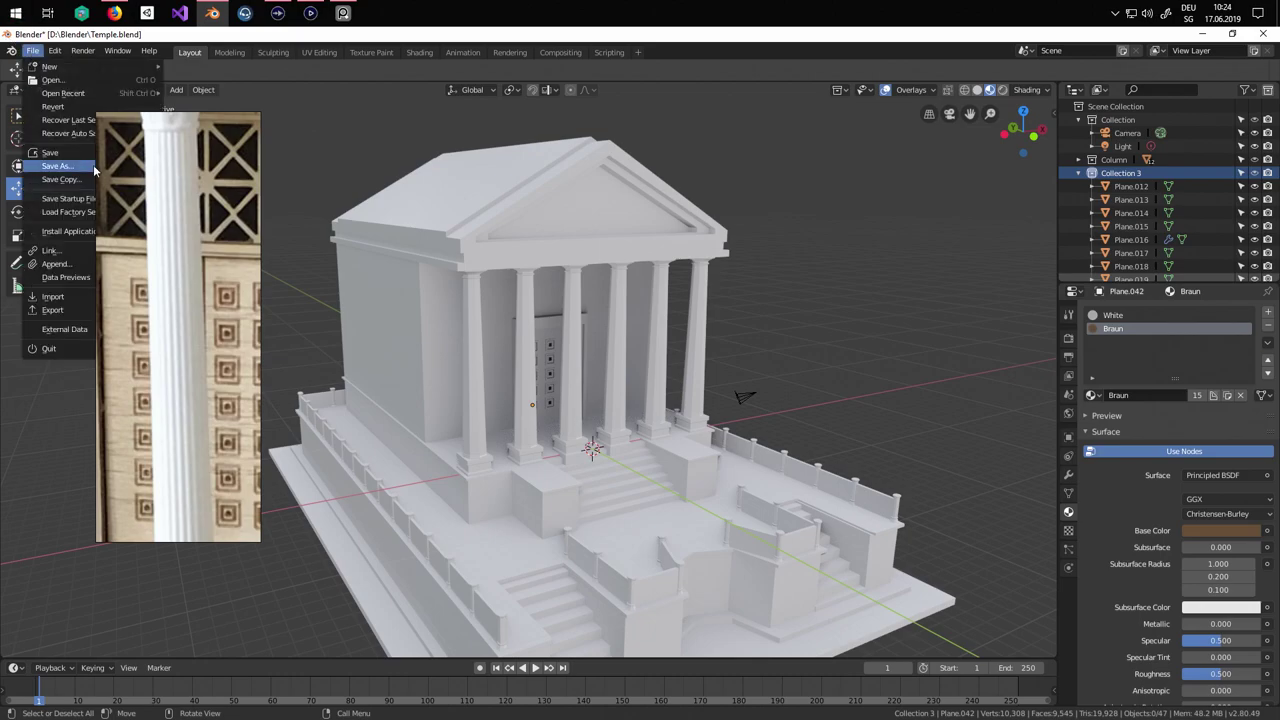
pyautogui.click(88, 154)
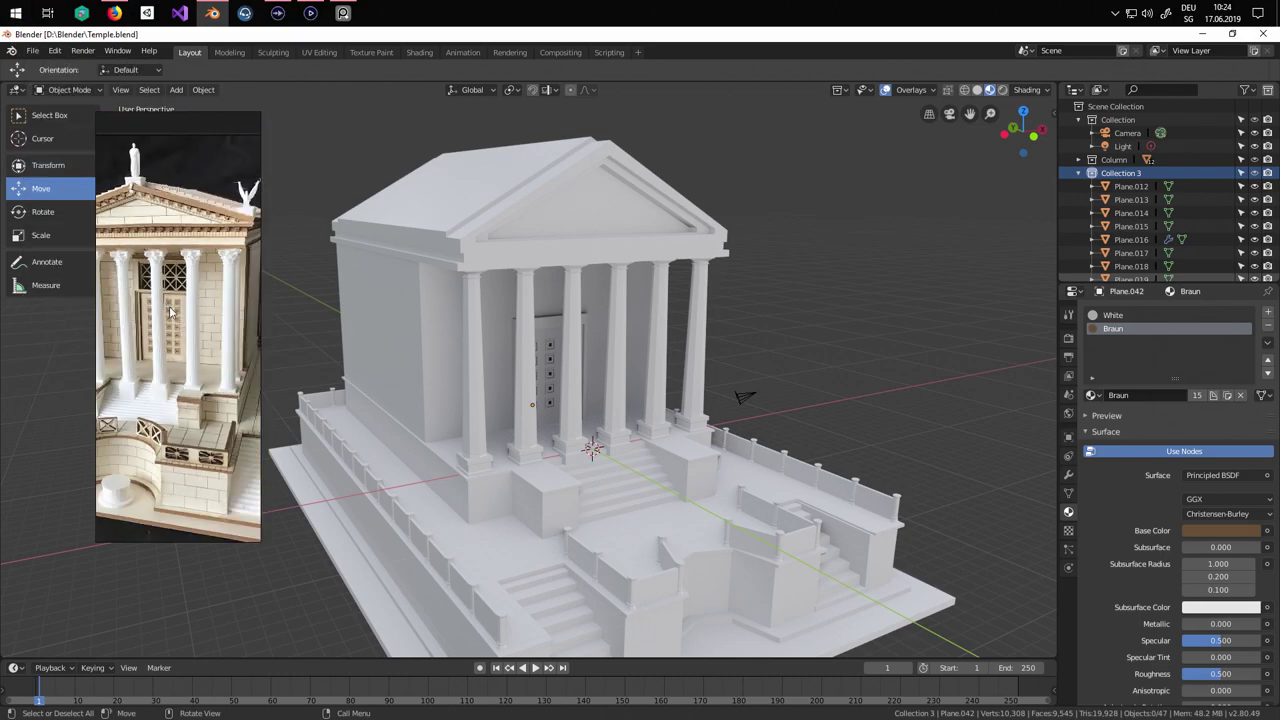
# Check the lattice above the door in the reference photo, add a plane and raise it 27.4 m above the temple roof.
pyautogui.moveTo(533, 420); pyautogui.dragTo(560, 510, button='middle')
pyautogui.keyDown('shift'); pyautogui.moveTo(639, 512); pyautogui.dragTo(622, 415, button='middle'); pyautogui.keyUp('shift')
pyautogui.scroll(8, 739, 430)
pyautogui.scroll(5, 171, 306)
pyautogui.moveTo(170, 215); pyautogui.dragTo(169, 269, button='middle')
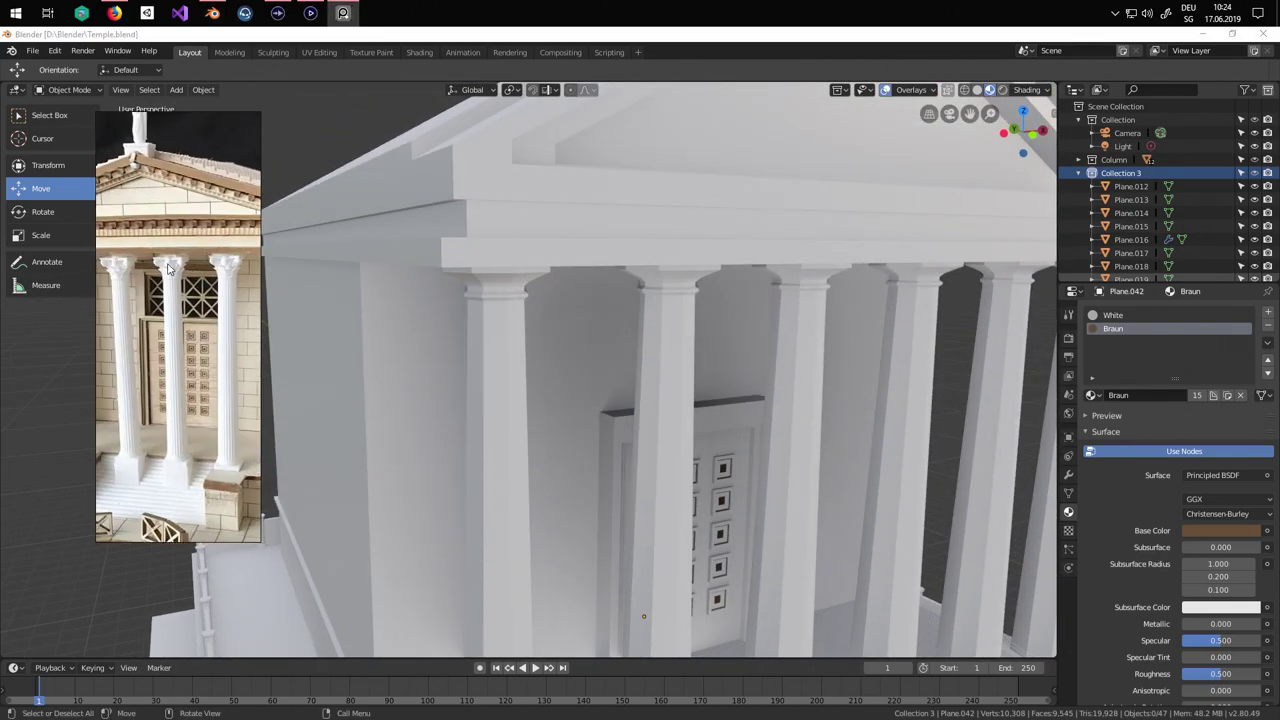
pyautogui.moveTo(633, 416); pyautogui.dragTo(584, 417, button='middle')
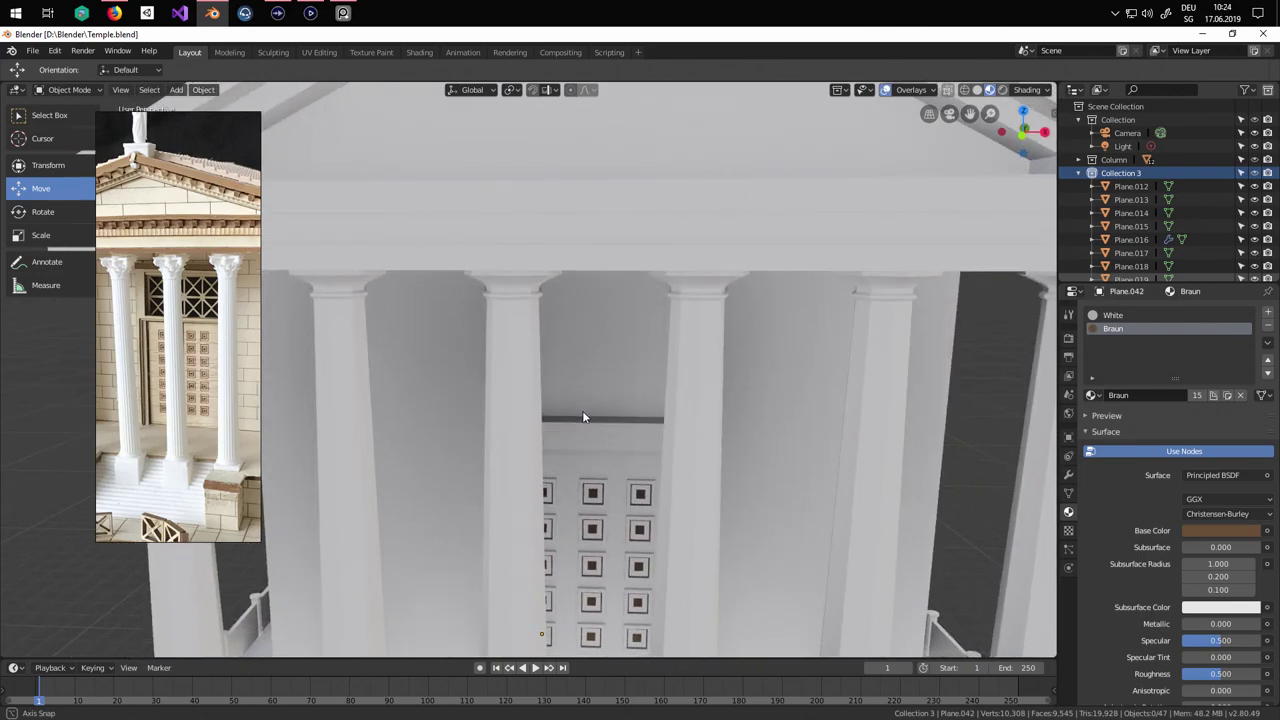
pyautogui.click(180, 93)
pyautogui.moveTo(216, 107)
pyautogui.click(281, 107)
pyautogui.scroll(-7, 557, 374)
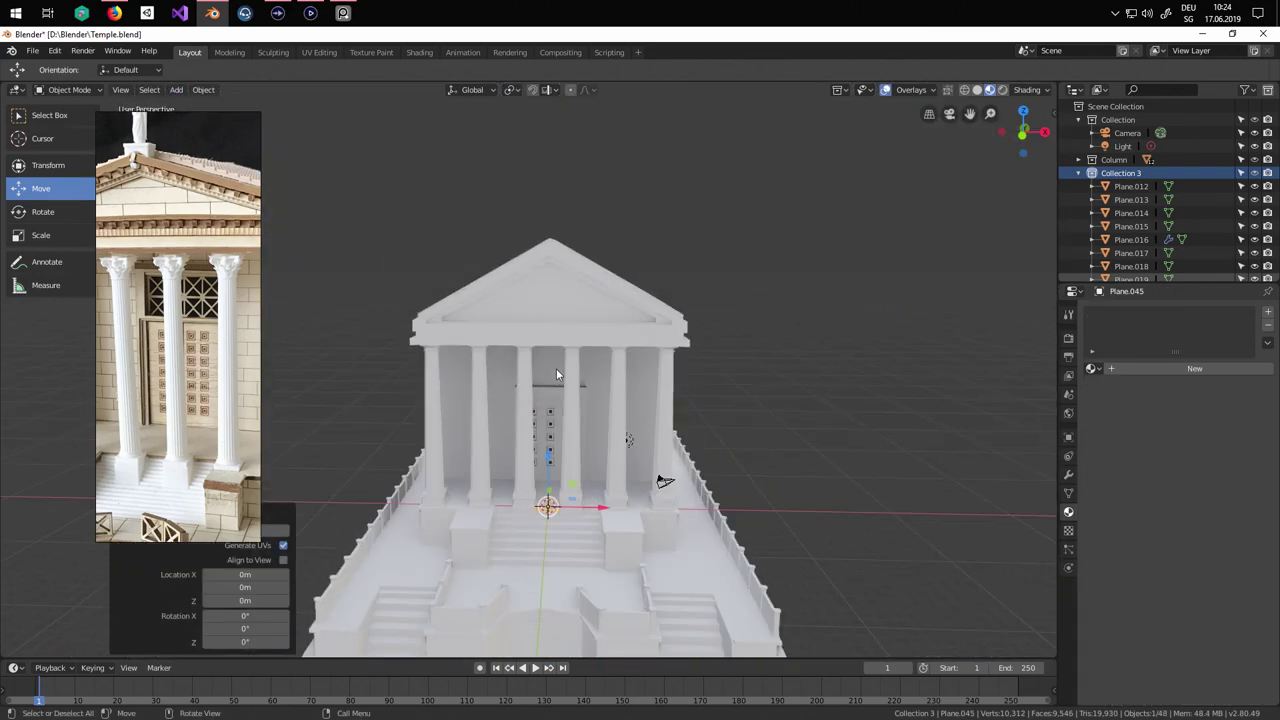
pyautogui.moveTo(557, 375); pyautogui.dragTo(567, 497, button='middle')
pyautogui.moveTo(565, 481); pyautogui.dragTo(565, 200)
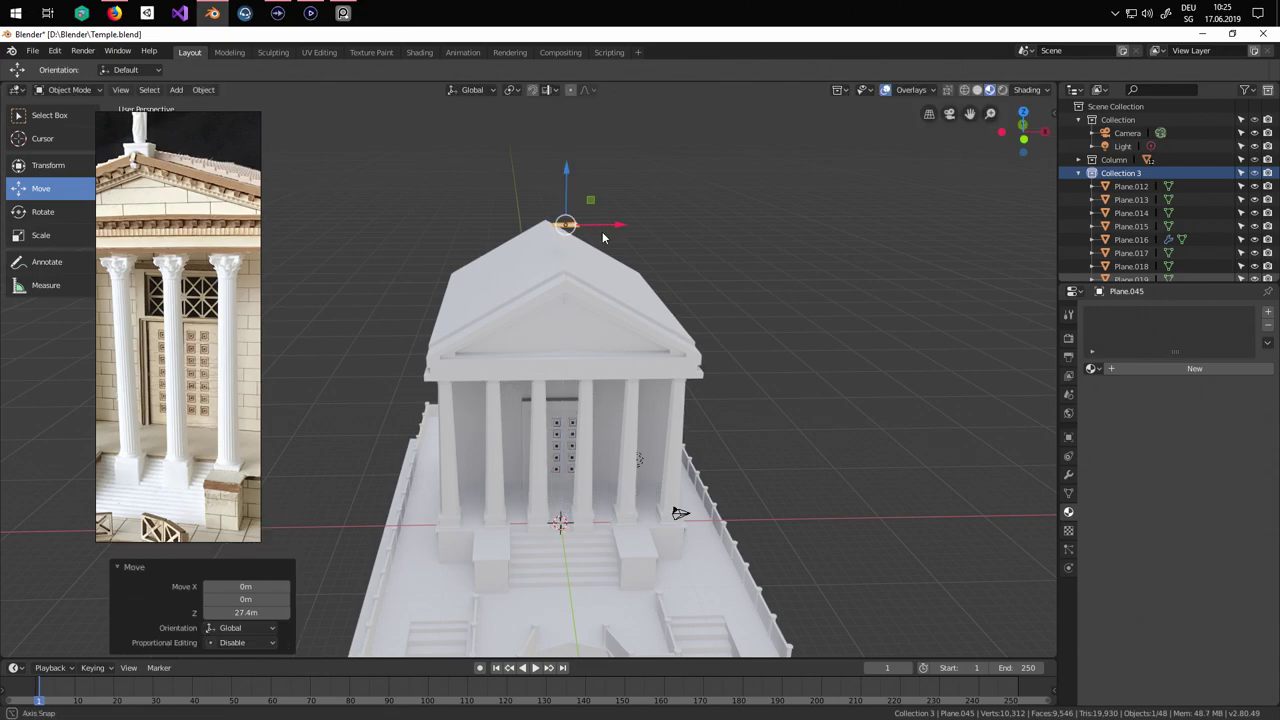
# Scale the new plane uniformly by 1.83 in the top view.
pyautogui.moveTo(565, 200); pyautogui.dragTo(610, 289, button='middle')
pyautogui.press('KP_7')
pyautogui.scroll(3, 611, 386)
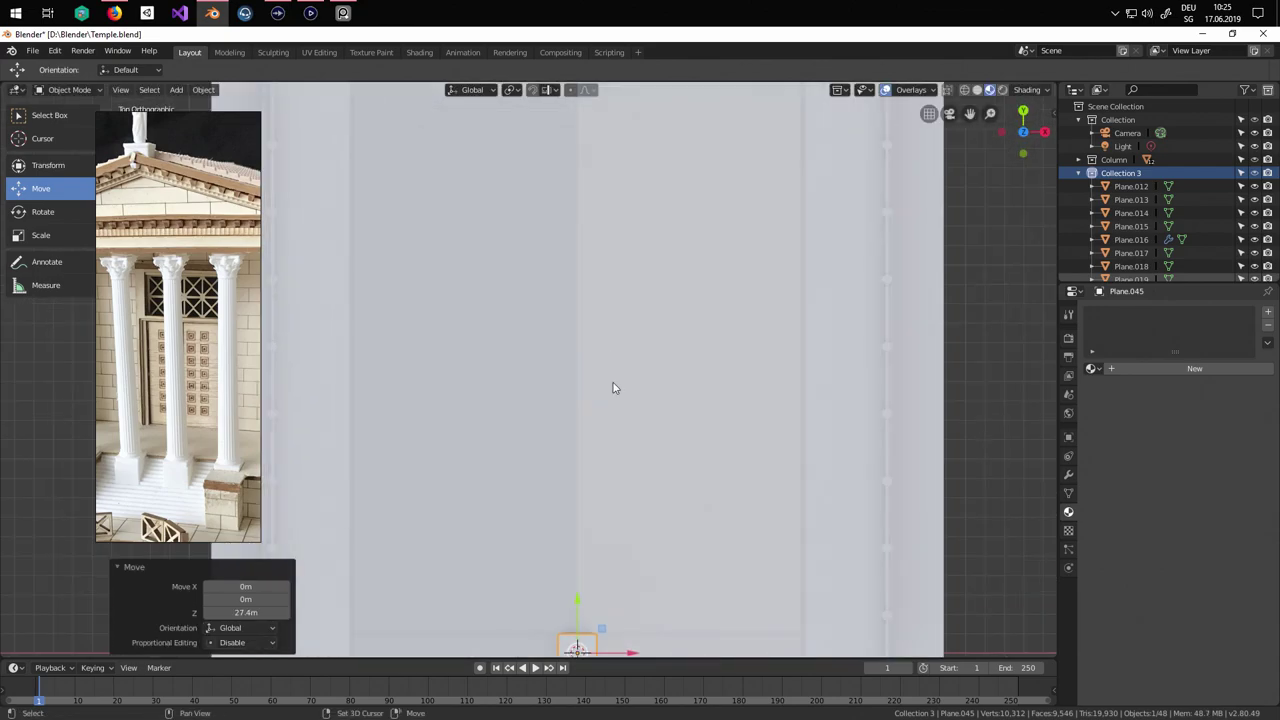
pyautogui.keyDown('shift'); pyautogui.moveTo(611, 386); pyautogui.dragTo(540, 60, button='middle'); pyautogui.keyUp('shift')
pyautogui.scroll(2, 585, 393)
pyautogui.press('s')
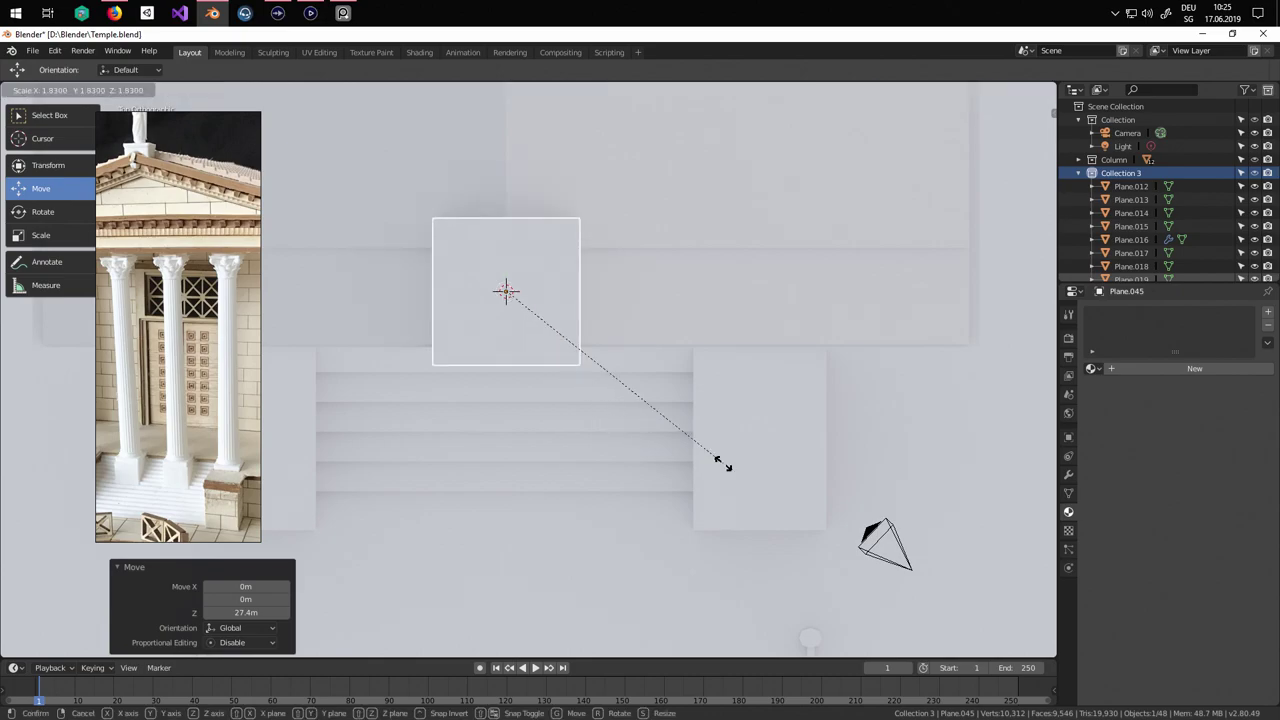
pyautogui.click(723, 463)
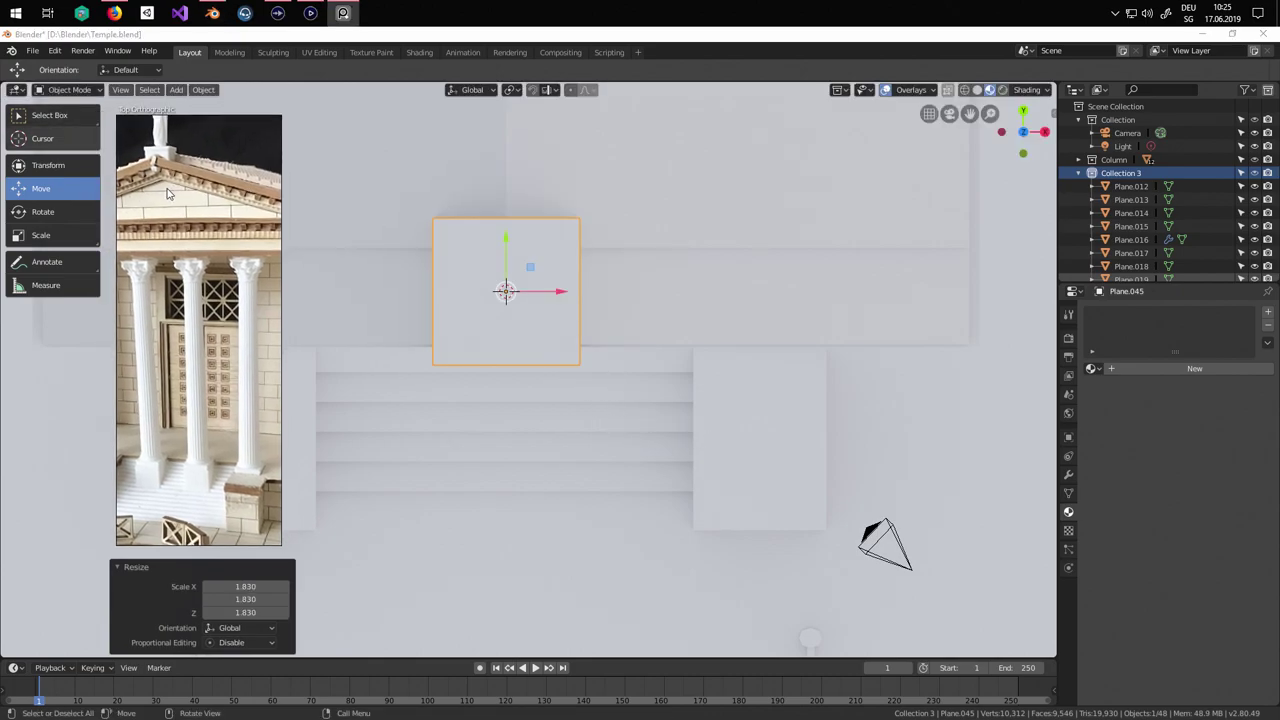
# Narrow the plane's mesh to a strip by scaling X to 0.277 and add a Mirror modifier.
pyautogui.click(84, 95)
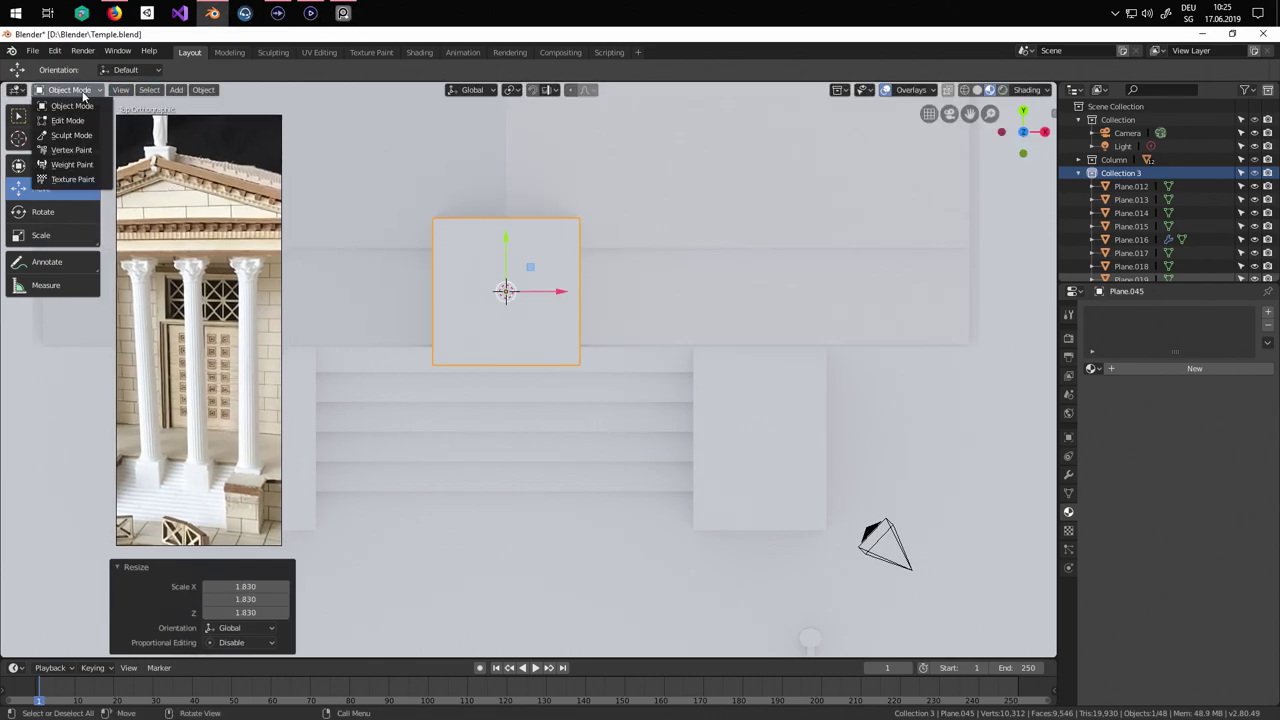
pyautogui.press('Tab')
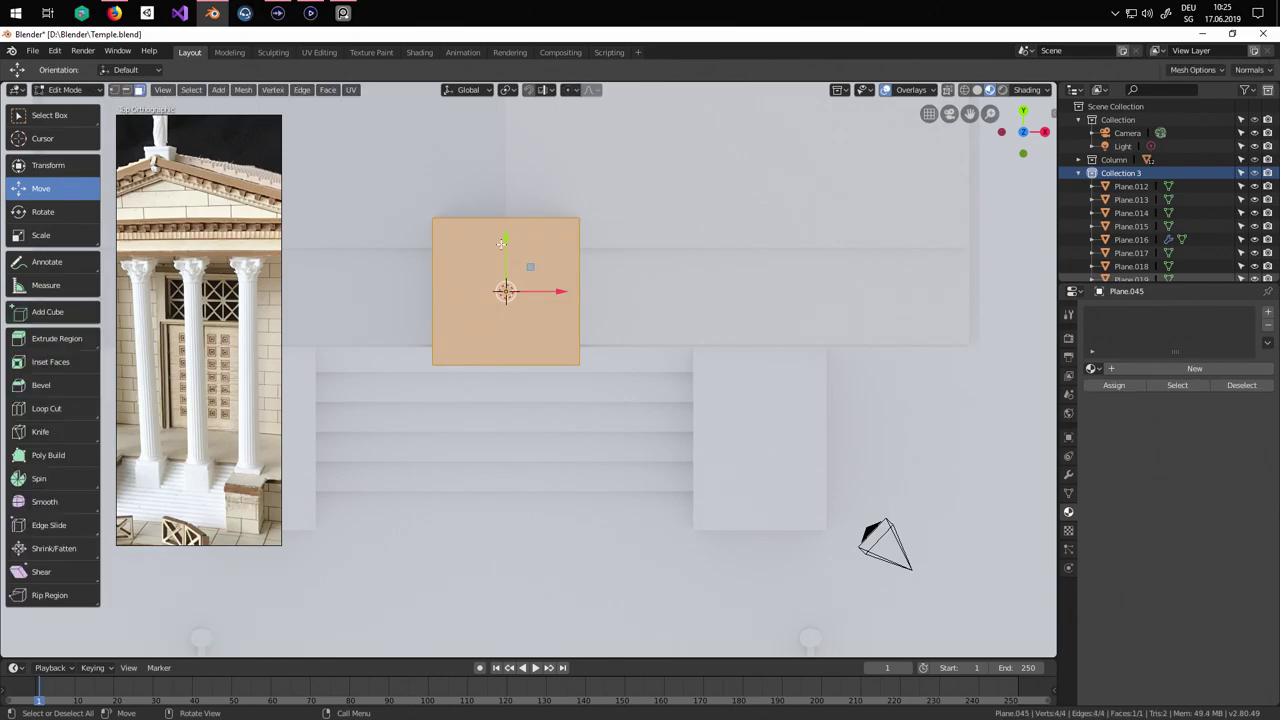
pyautogui.click(40, 235)
pyautogui.moveTo(564, 291); pyautogui.dragTo(511, 294)
pyautogui.click(1068, 475)
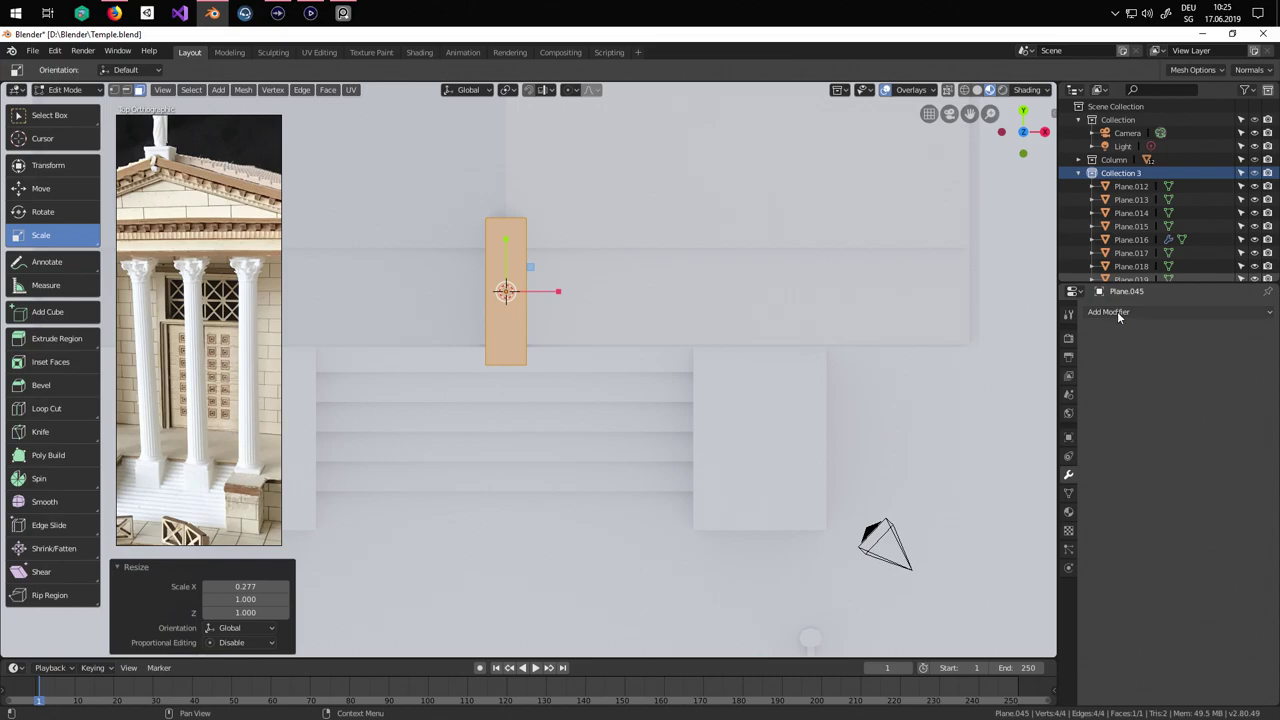
pyautogui.click(1160, 314)
pyautogui.click(1020, 451)
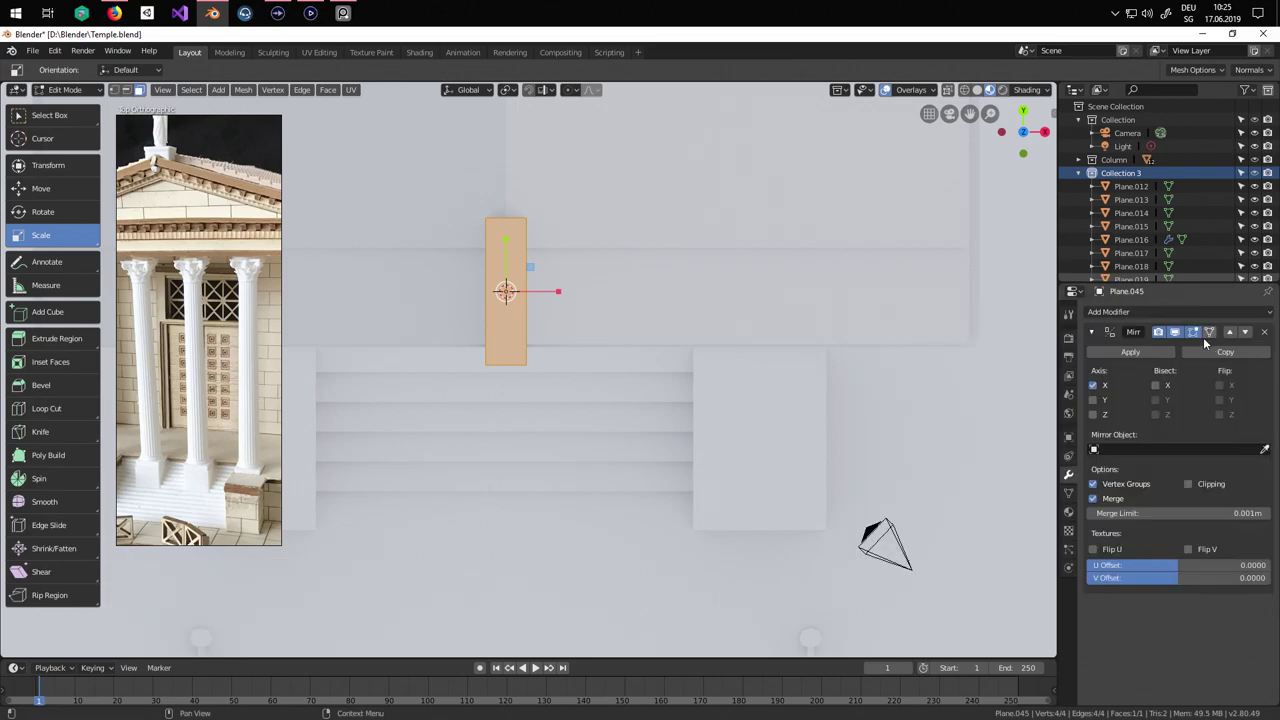
# Try mirroring the strip with the X, Y and Z axes in the Mirror modifier.
pyautogui.scroll(-5, 620, 390)
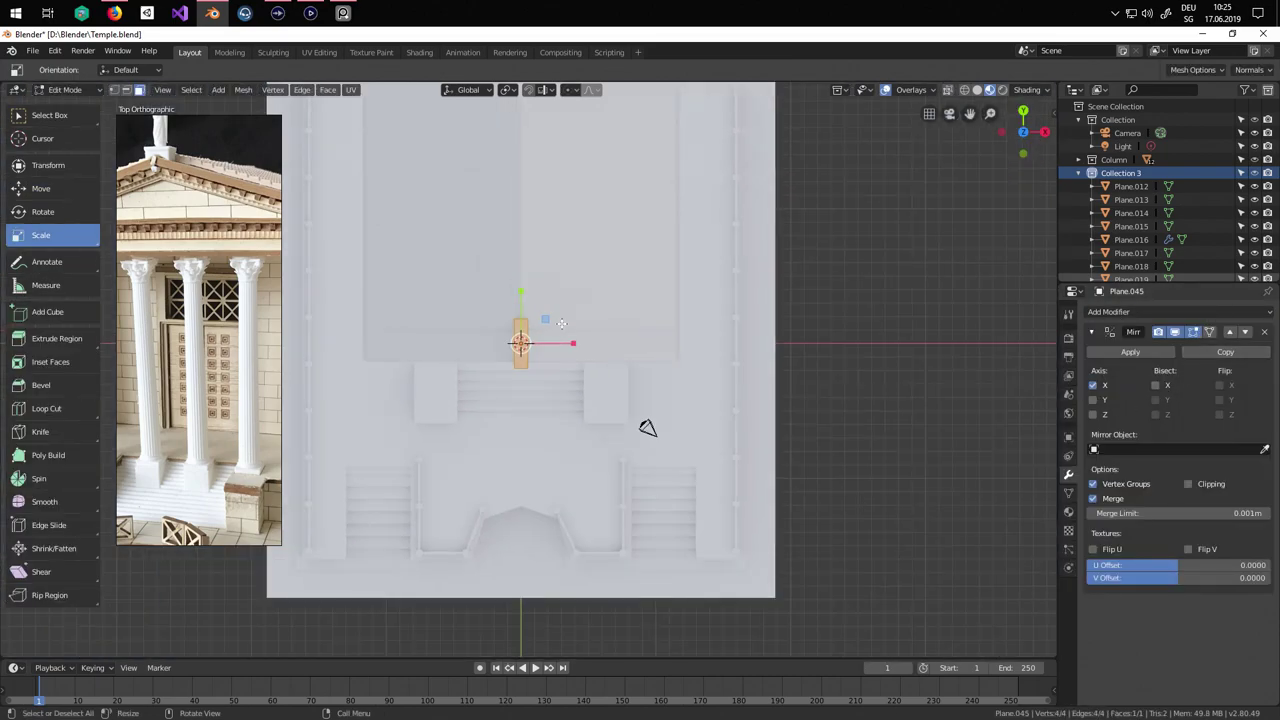
pyautogui.scroll(3, 900, 370)
pyautogui.press('Tab')
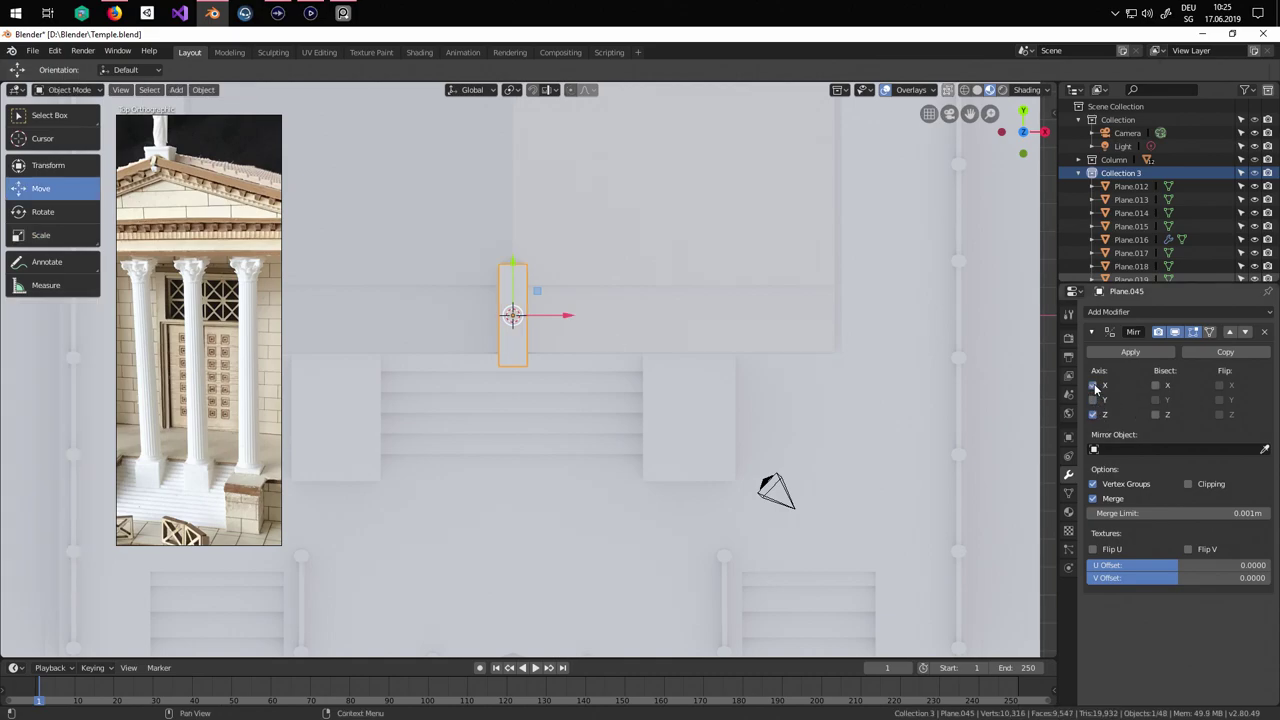
pyautogui.click(1093, 386)
pyautogui.press('Tab')
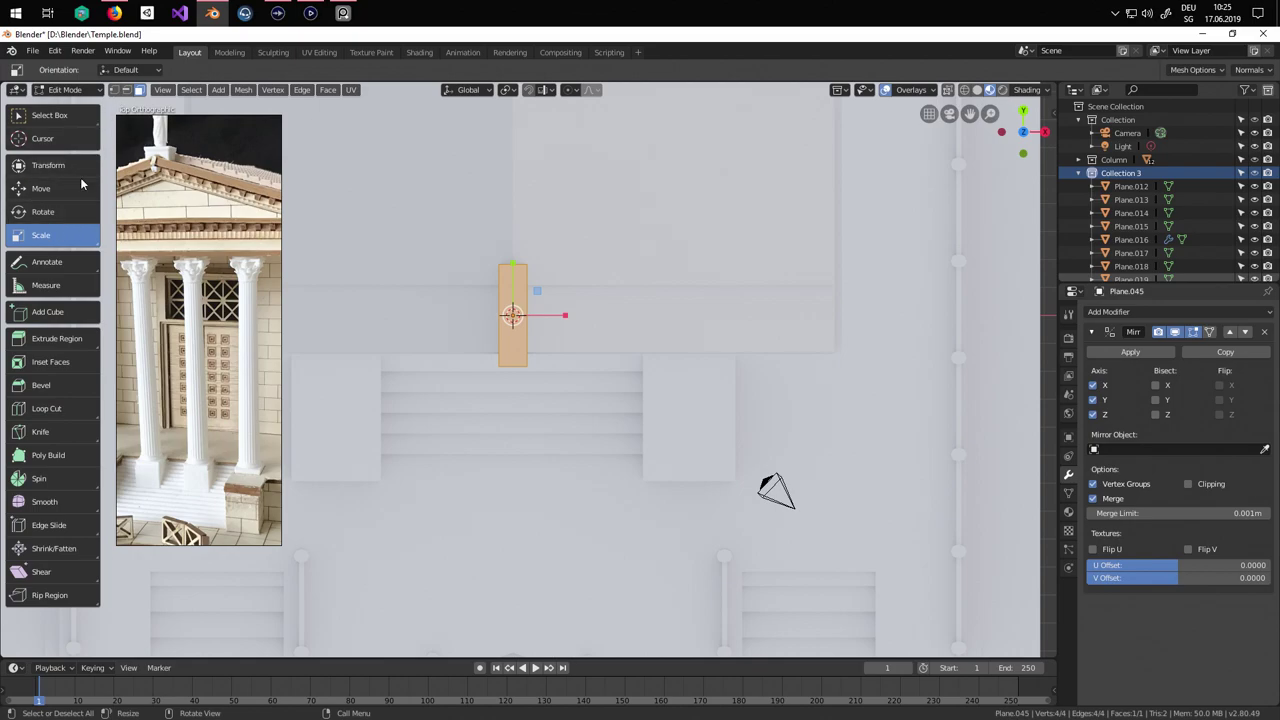
# With X-only mirroring, move the strip's far edge 1.66 m and its near edge -1.44 m along X to form a cross.
pyautogui.click(126, 89)
pyautogui.scroll(2, 576, 293)
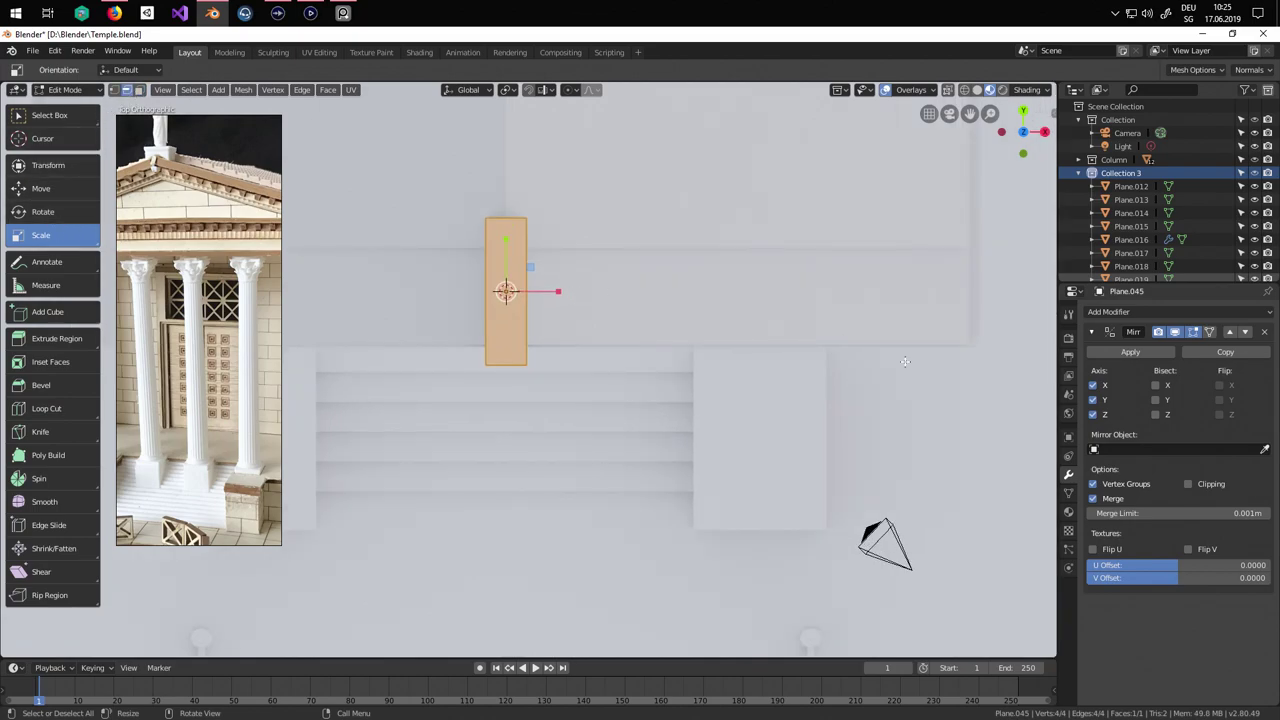
pyautogui.click(68, 187)
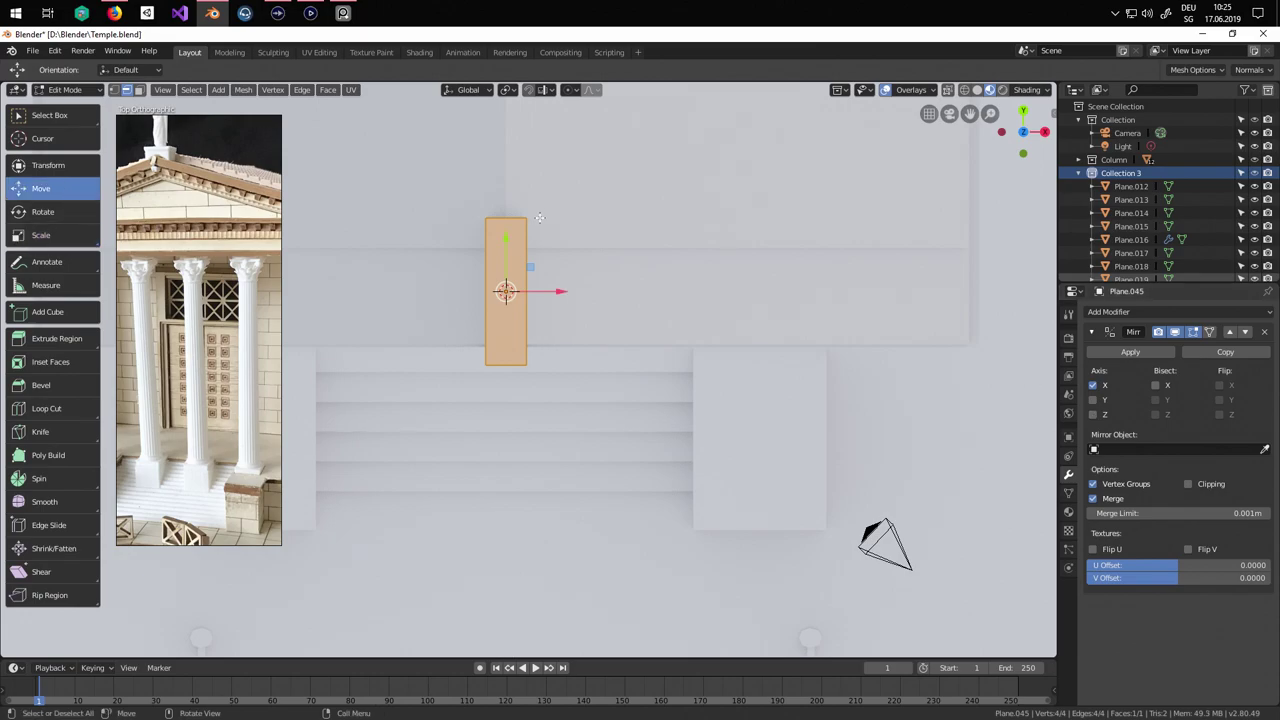
pyautogui.click(510, 218)
pyautogui.moveTo(566, 219); pyautogui.dragTo(629, 236)
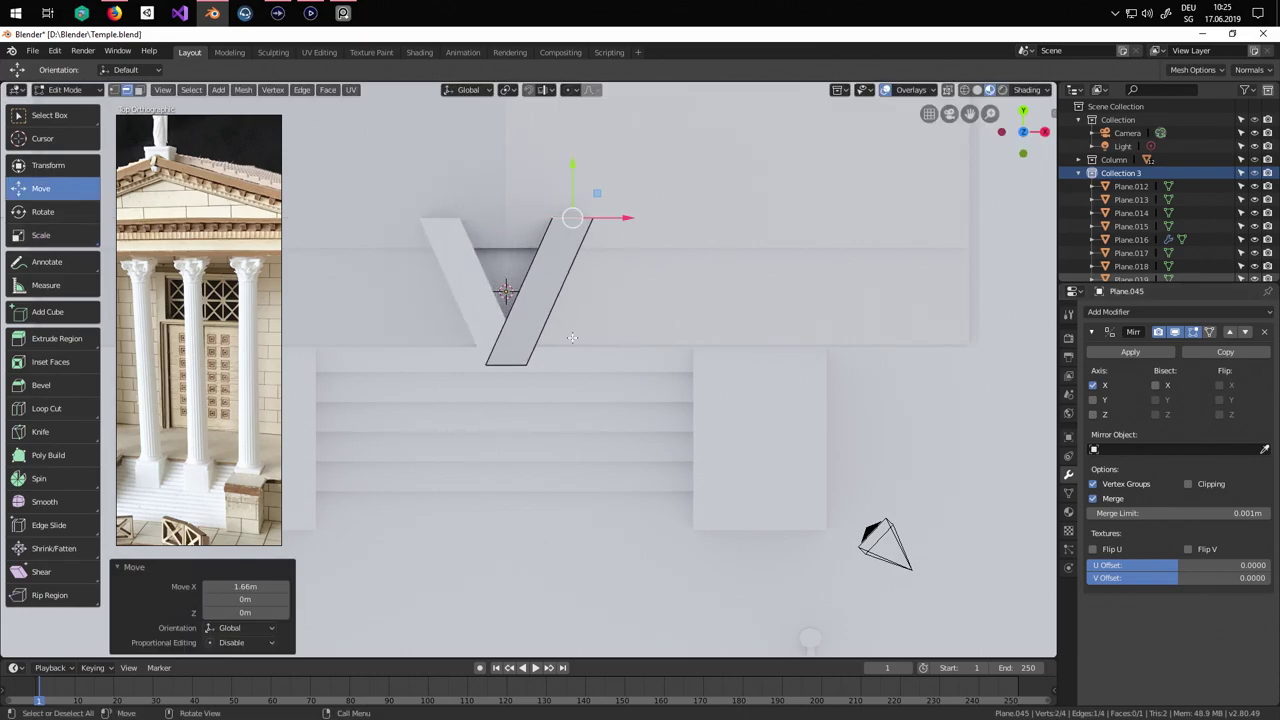
pyautogui.click(510, 366)
pyautogui.moveTo(543, 366); pyautogui.dragTo(508, 364)
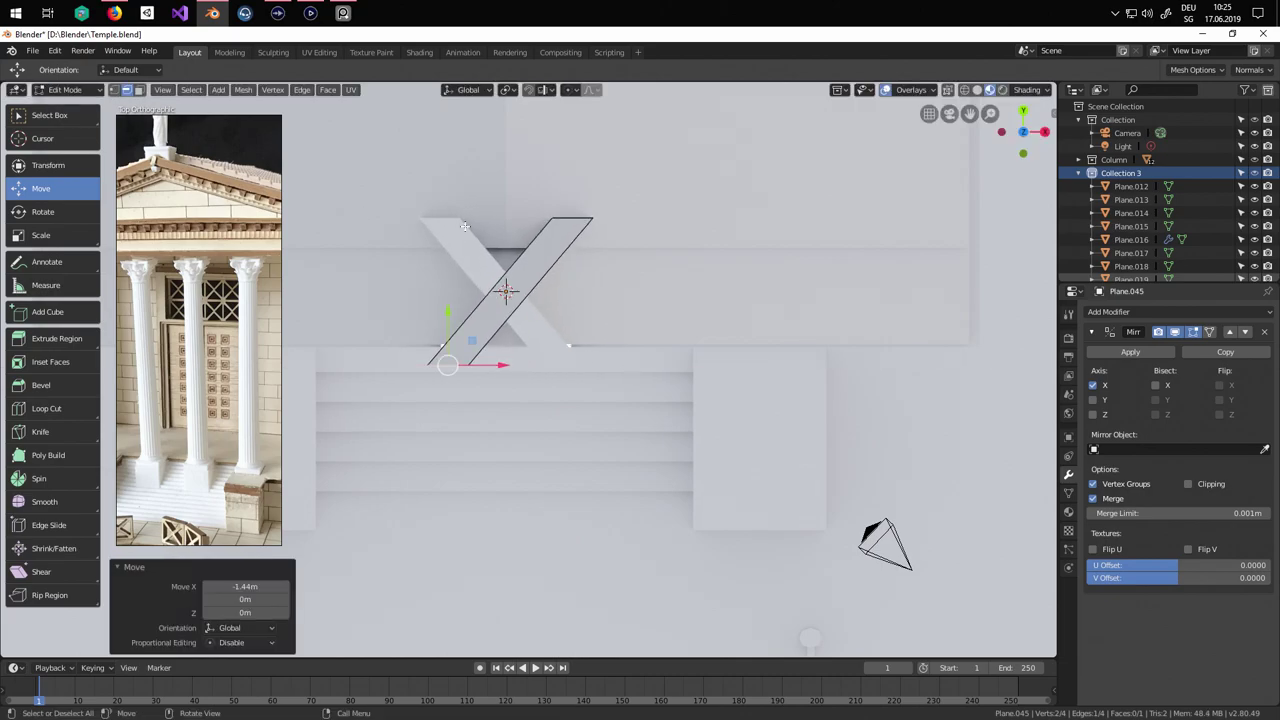
# Apply the Mirror modifier to the cross in Object Mode.
pyautogui.moveTo(522, 330); pyautogui.dragTo(622, 396, button='middle')
pyautogui.scroll(-5, 546, 292)
pyautogui.scroll(2, 546, 292)
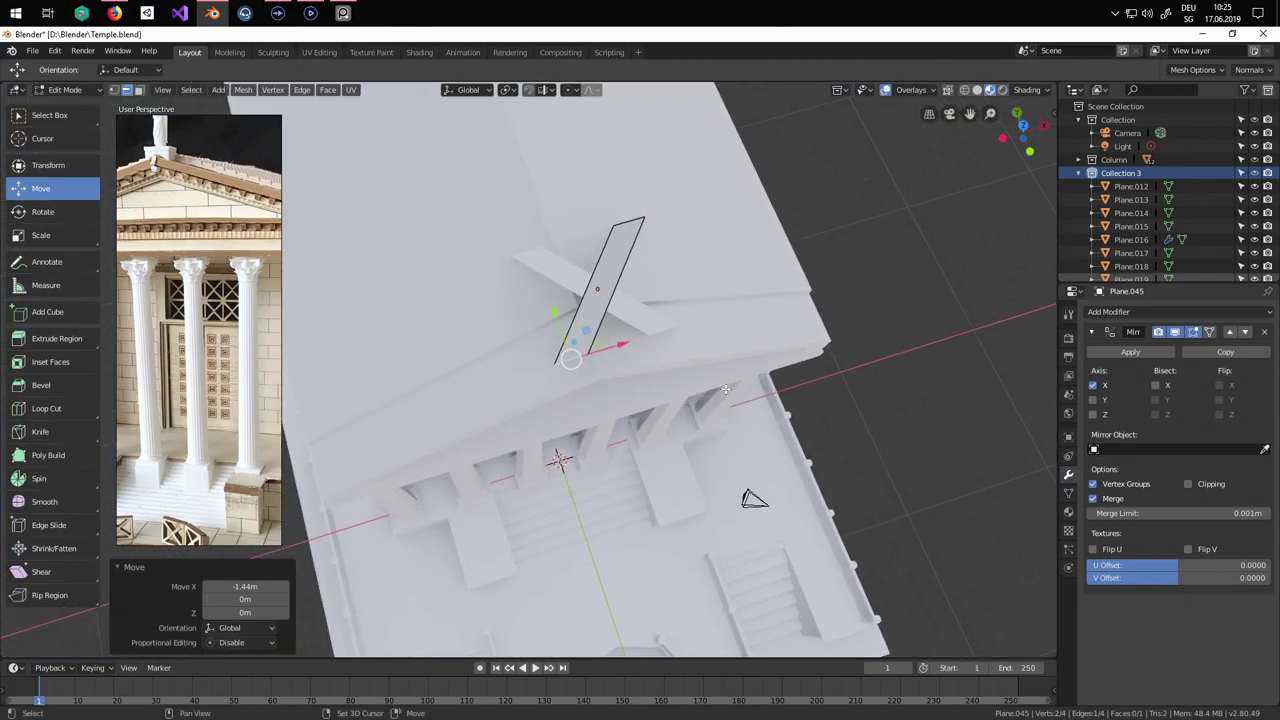
pyautogui.click(1131, 353)
pyautogui.press('Tab')
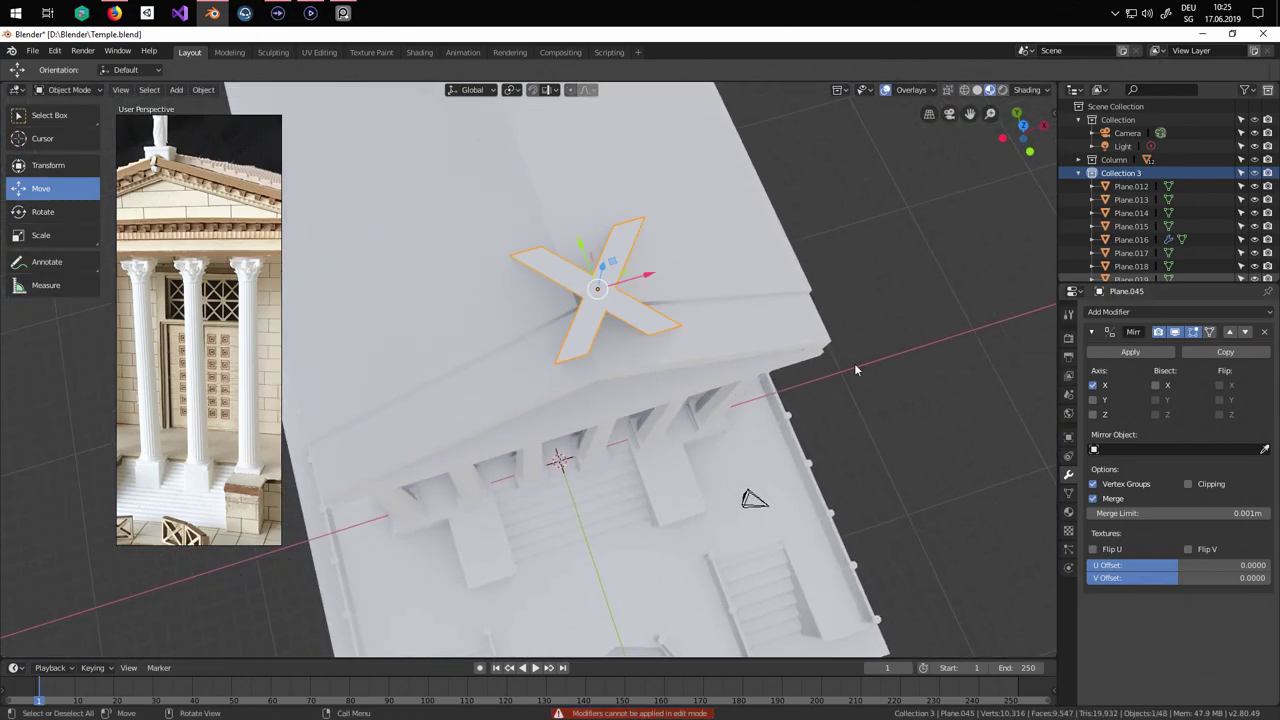
pyautogui.press('Tab')
pyautogui.press('Tab')
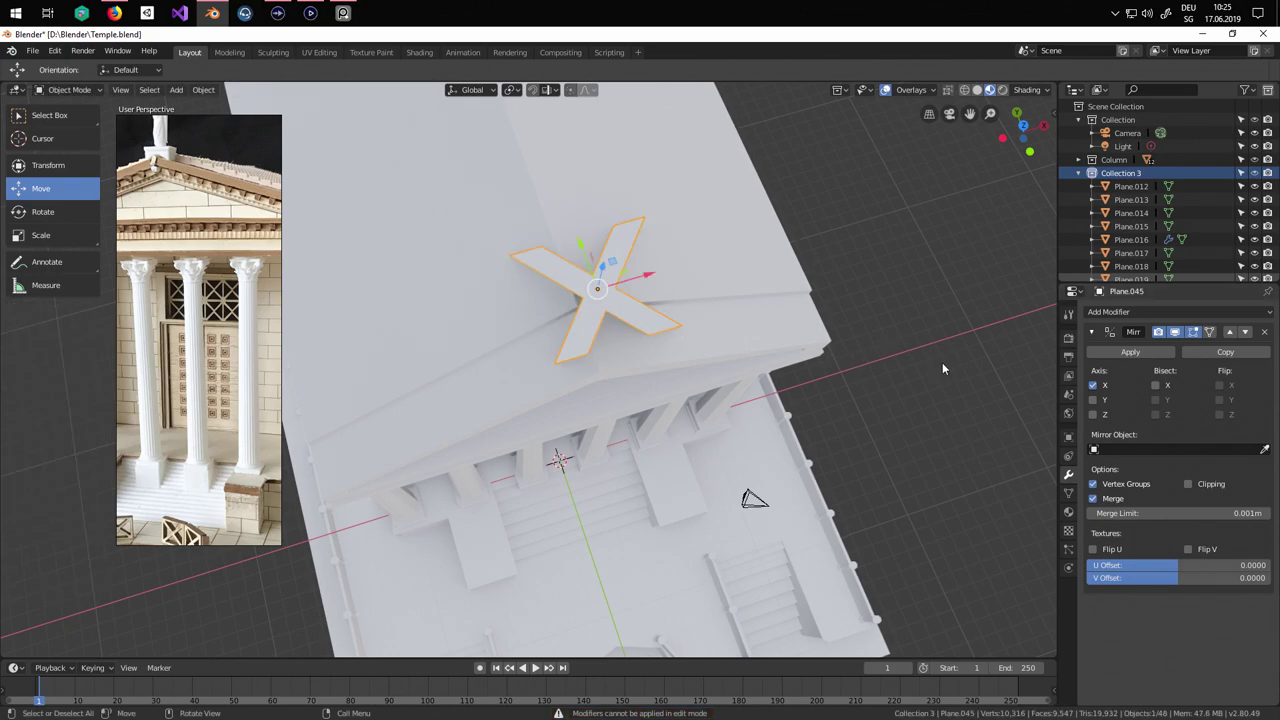
pyautogui.click(1130, 352)
# Extrude all faces of the flat cross to give it thickness.
pyautogui.press('Tab')
pyautogui.press('a')
pyautogui.moveTo(630, 321); pyautogui.dragTo(650, 300, button='middle')
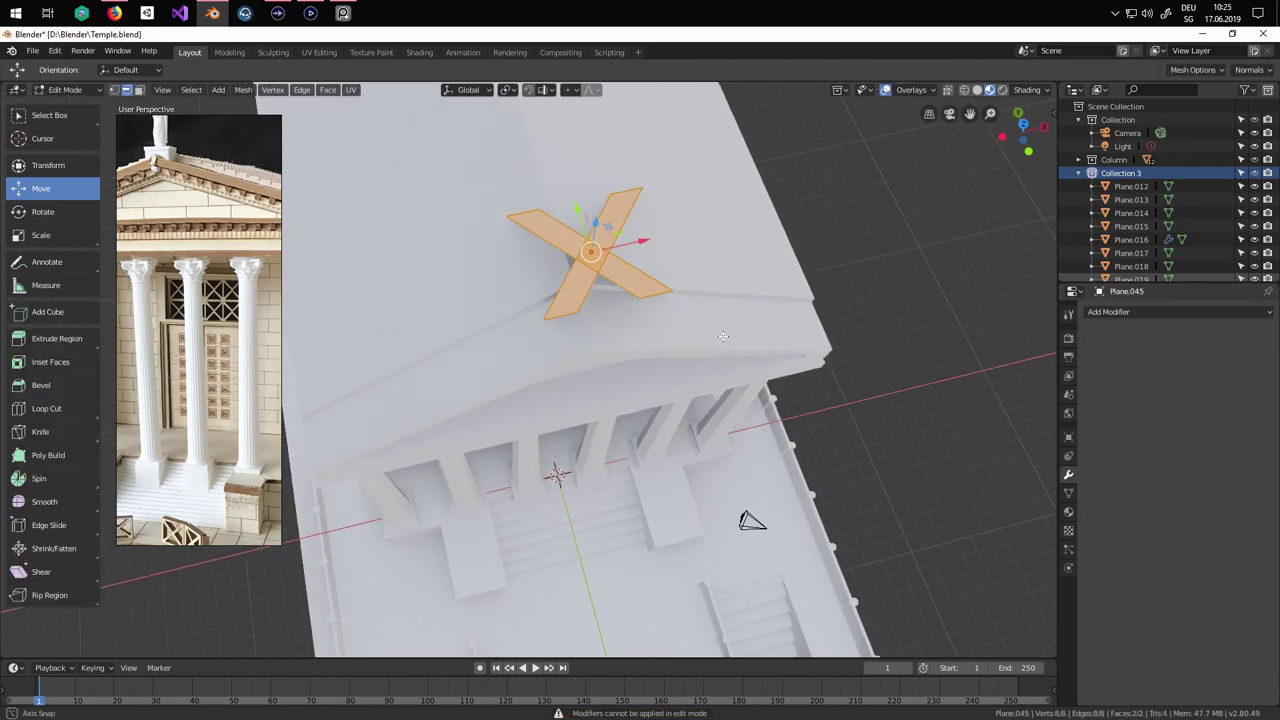
pyautogui.press('e')
pyautogui.click(722, 325)
pyautogui.press('Tab')
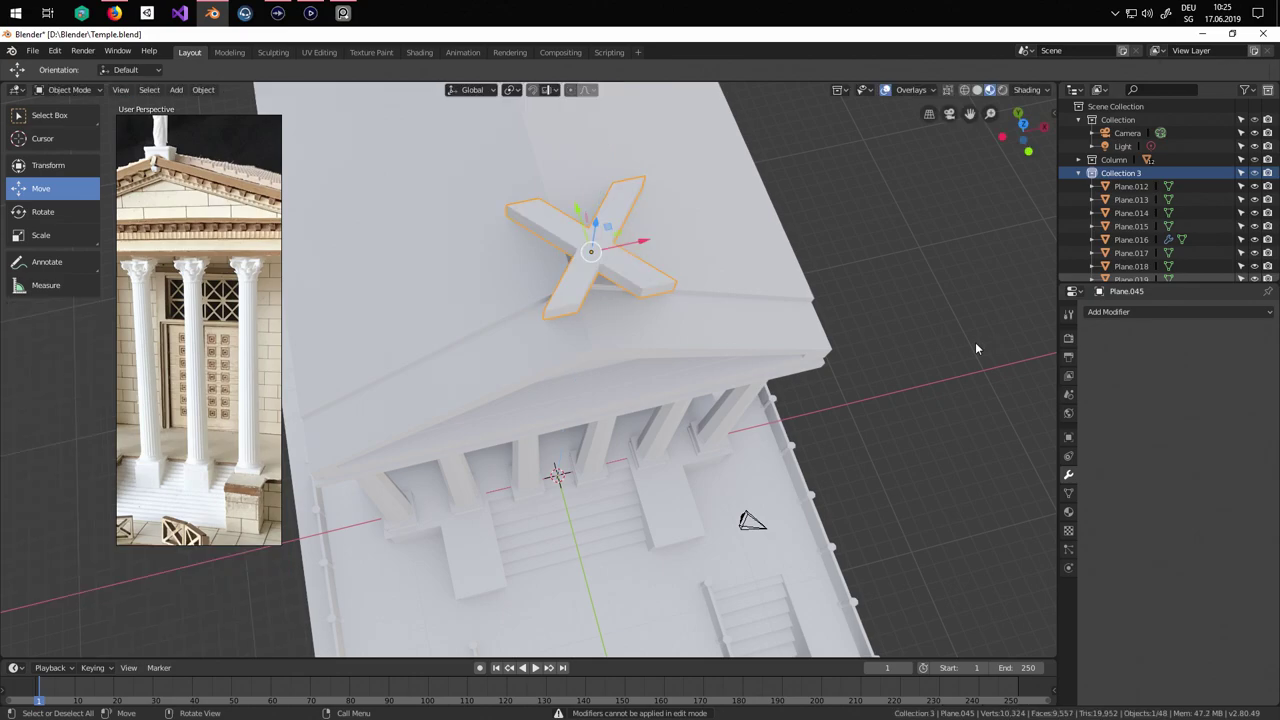
# Move the cross -20.3 m along Z, down to the height of the door.
pyautogui.moveTo(975, 342); pyautogui.dragTo(672, 400, button='middle')
pyautogui.click(557, 302)
pyautogui.scroll(3, 583, 330)
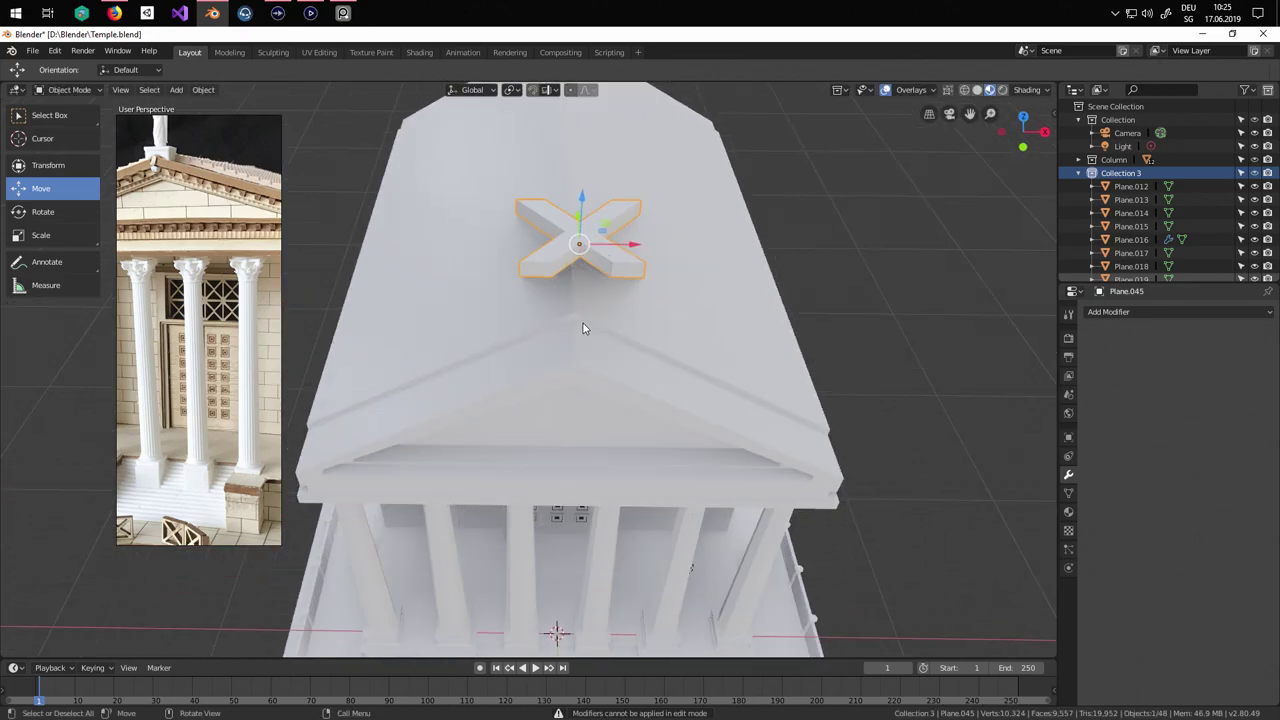
pyautogui.scroll(-1, 586, 300)
pyautogui.moveTo(571, 236); pyautogui.dragTo(580, 495)
pyautogui.moveTo(640, 530); pyautogui.dragTo(658, 450, button='middle')
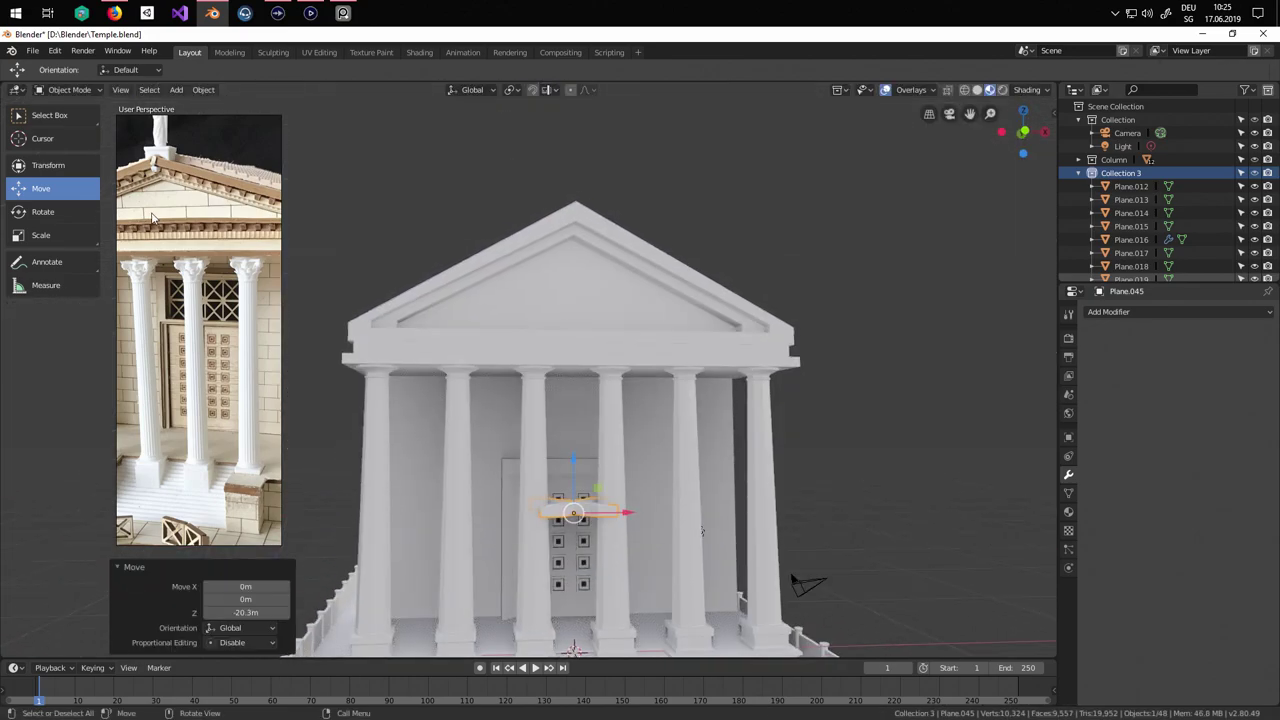
# Rotate the cross 90° about the X axis so it stands upright.
pyautogui.click(62, 213)
pyautogui.click(578, 493)
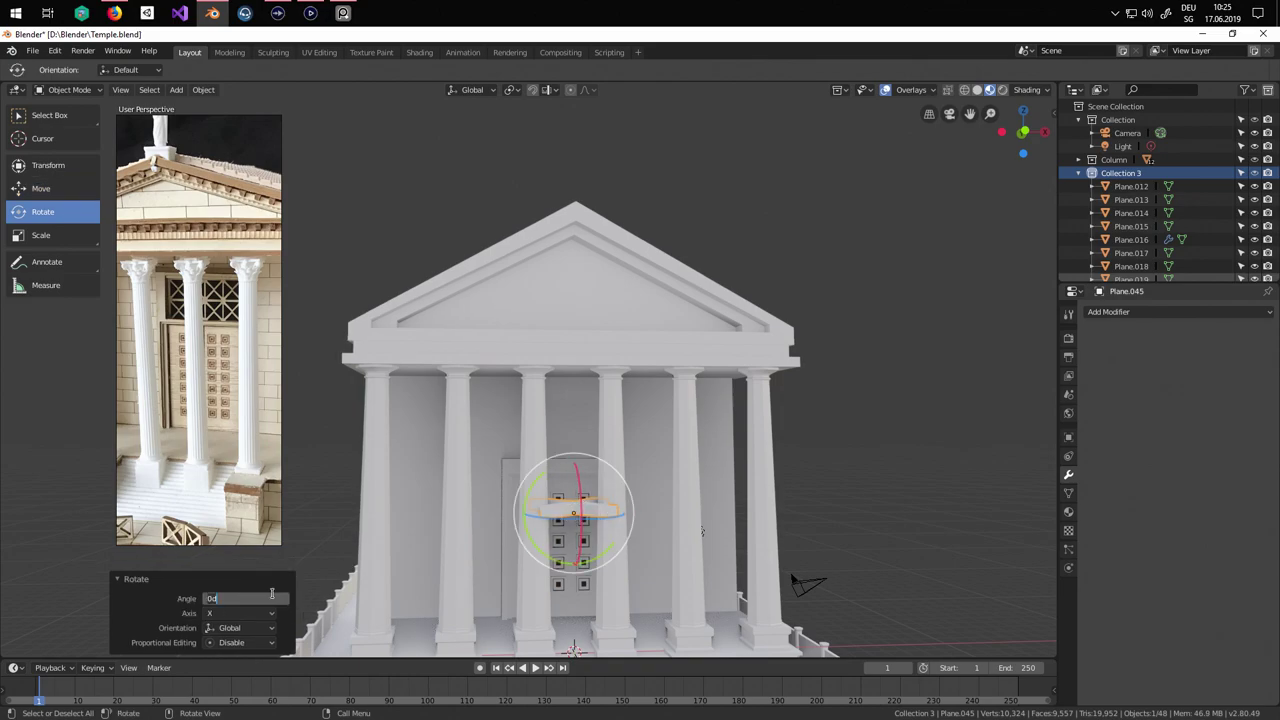
pyautogui.click(271, 594)
pyautogui.write('90')
pyautogui.press('Return')
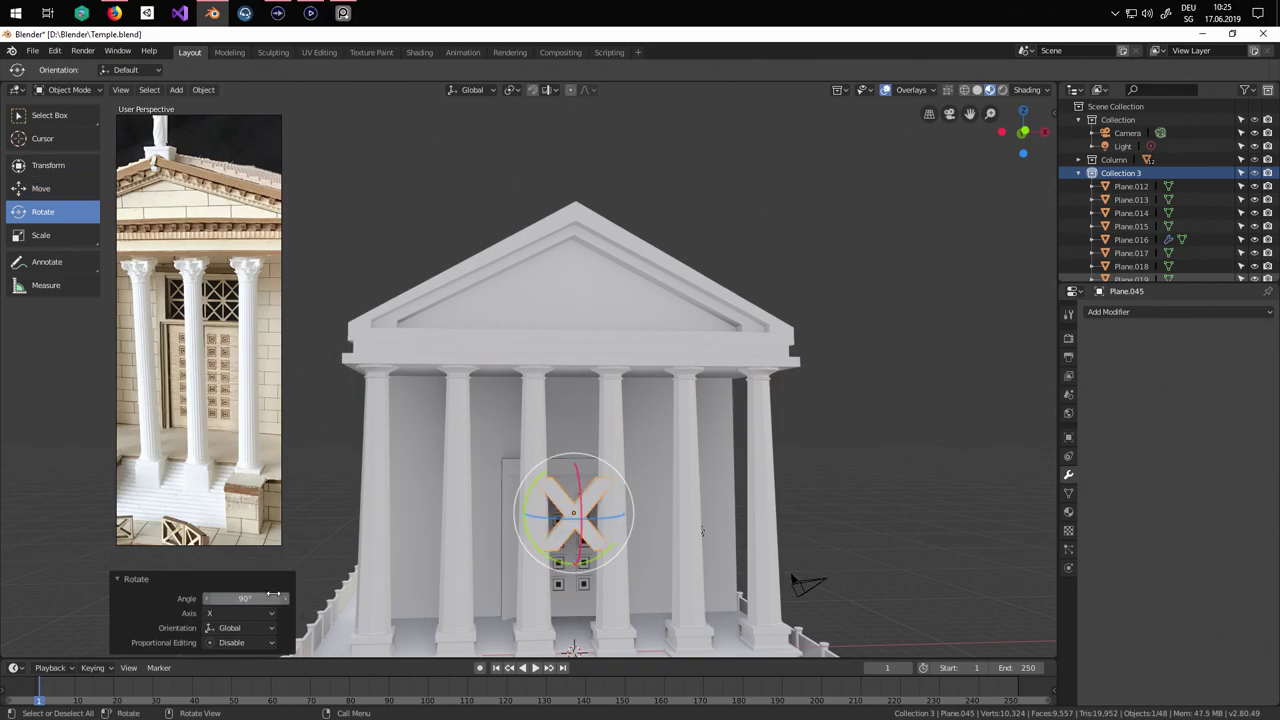
# Raise the cross 3.85 m along Z and scale it uniformly to 0.531.
pyautogui.click(40, 188)
pyautogui.scroll(3, 626, 511)
pyautogui.moveTo(621, 607); pyautogui.dragTo(621, 470)
pyautogui.press('s')
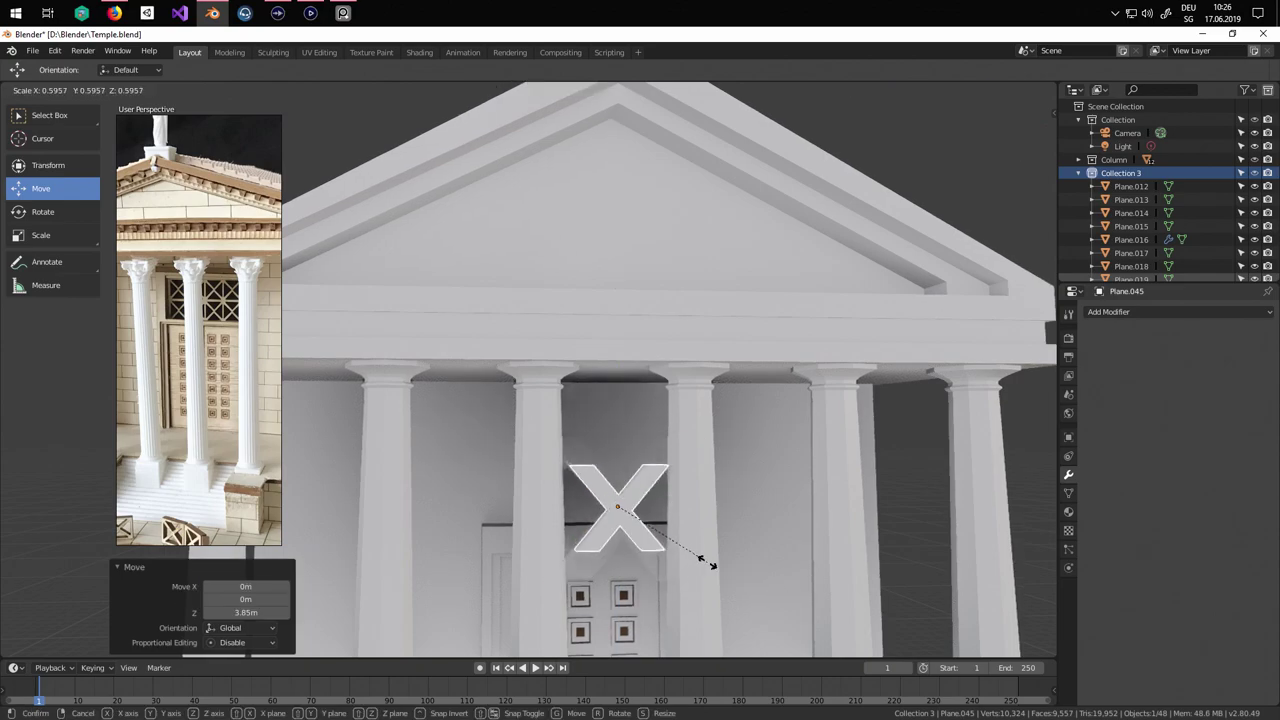
pyautogui.click(690, 553)
# Move the cross 4.72 m along Y to sit behind the columns above the door.
pyautogui.scroll(-3, 690, 553)
pyautogui.moveTo(676, 546); pyautogui.dragTo(746, 594, button='middle')
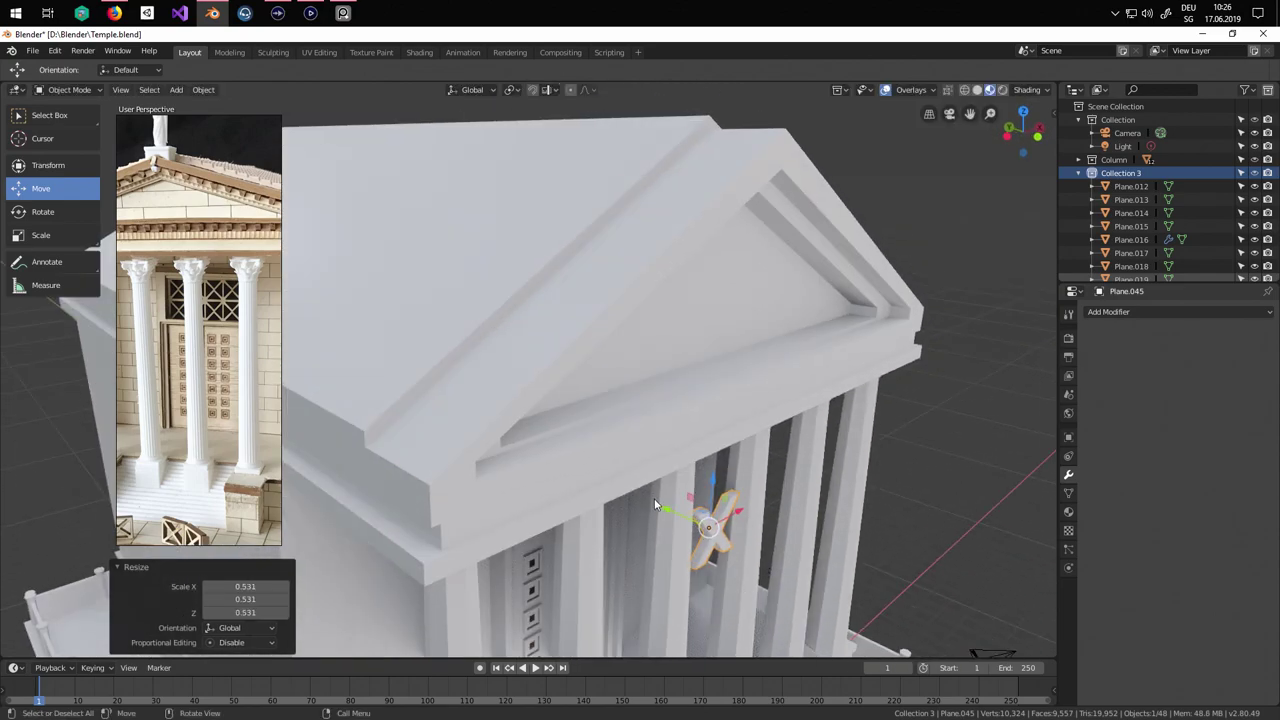
pyautogui.moveTo(657, 507); pyautogui.dragTo(558, 465)
pyautogui.scroll(4, 680, 520)
pyautogui.moveTo(715, 535); pyautogui.dragTo(620, 429, button='middle')
pyautogui.scroll(2, 620, 429)
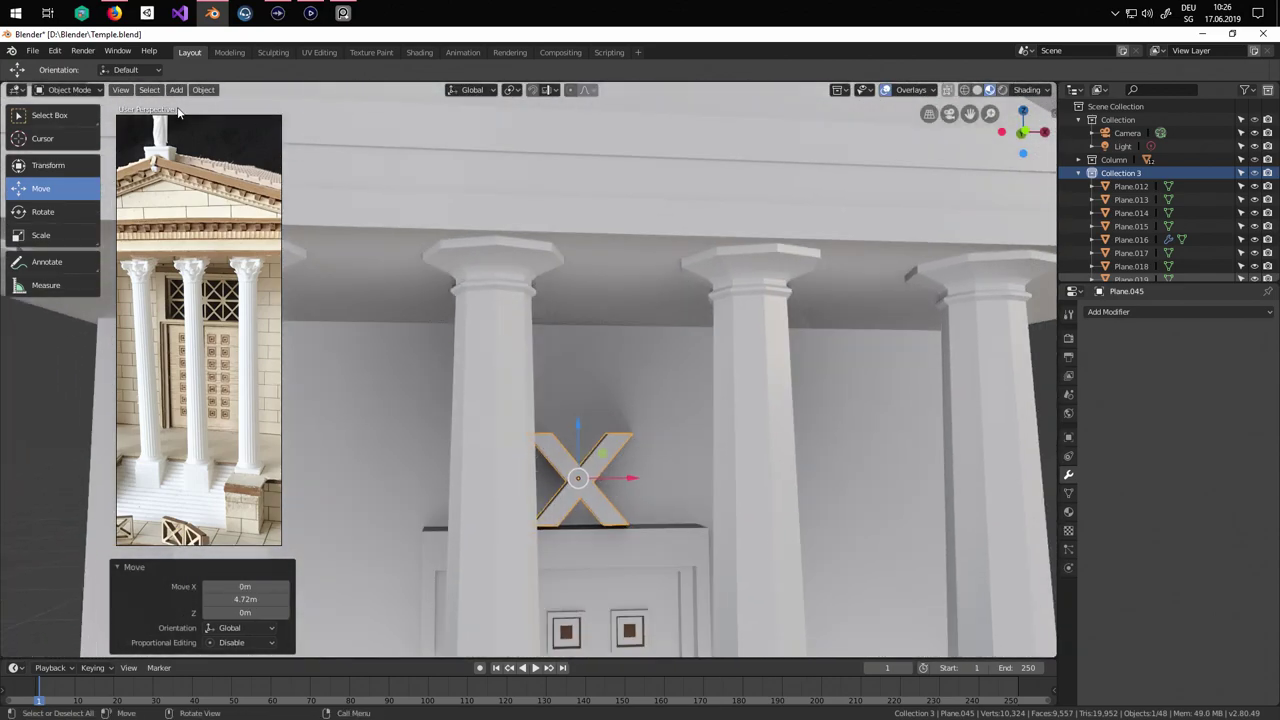
# Add a new plane and rotate it 90° about the X axis.
pyautogui.click(176, 89)
pyautogui.moveTo(193, 105)
pyautogui.click(298, 105)
pyautogui.scroll(-5, 586, 437)
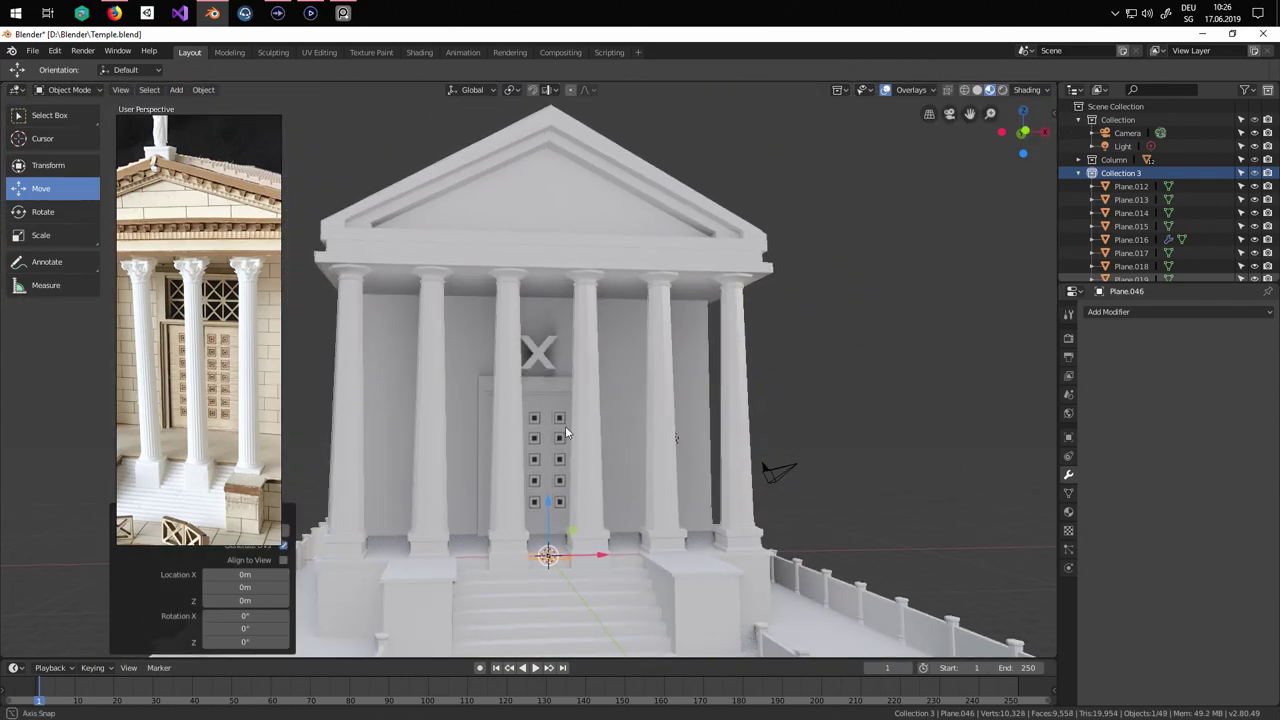
pyautogui.click(84, 208)
pyautogui.click(560, 545)
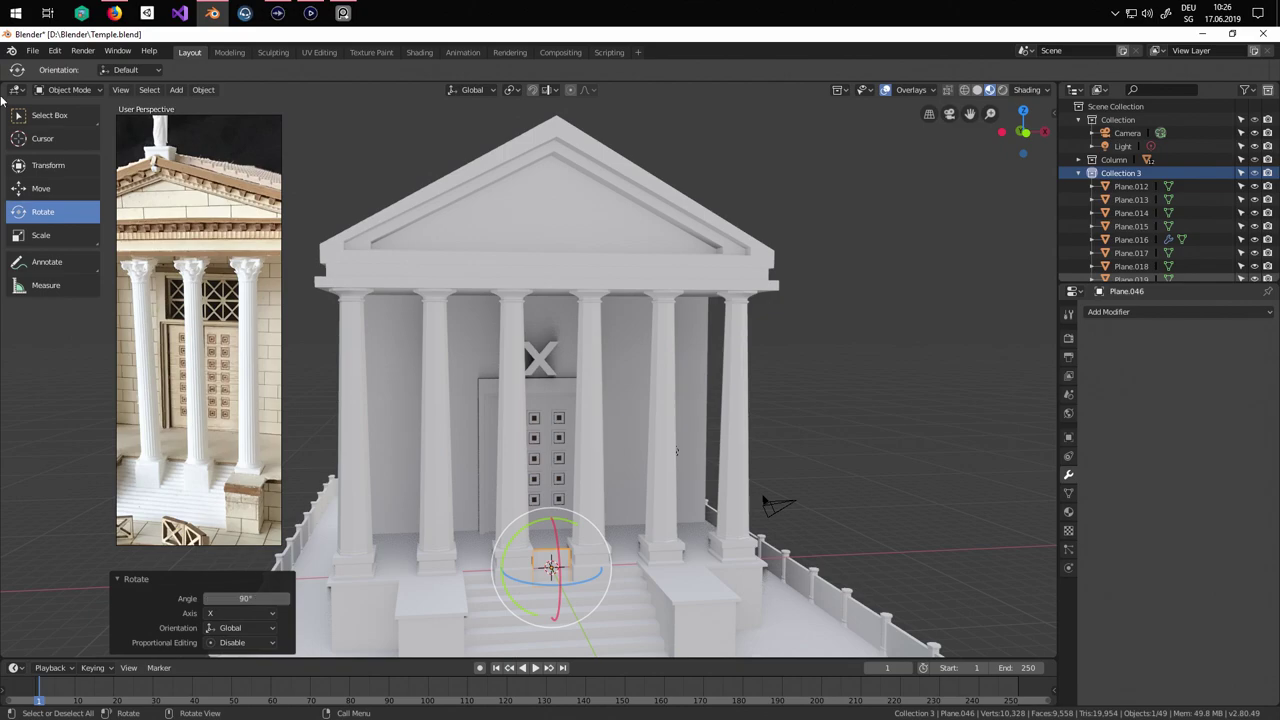
# Raise the upright plane to the cross above the door and scale it to frame the cross.
pyautogui.click(40, 188)
pyautogui.moveTo(559, 519); pyautogui.dragTo(556, 330)
pyautogui.moveTo(556, 330); pyautogui.dragTo(505, 349, button='middle')
pyautogui.scroll(4, 521, 357)
pyautogui.press('s')
pyautogui.click(621, 388)
pyautogui.scroll(3, 621, 388)
# Fine-tune the plane's height and shift it along Y so it sits directly behind the cross.
pyautogui.moveTo(621, 388); pyautogui.dragTo(533, 394, button='middle')
pyautogui.click(563, 400)
pyautogui.moveTo(519, 313); pyautogui.dragTo(520, 318)
pyautogui.moveTo(565, 346); pyautogui.dragTo(737, 426, button='middle')
pyautogui.scroll(4, 737, 426)
pyautogui.moveTo(669, 363); pyautogui.dragTo(592, 352)
pyautogui.moveTo(592, 352); pyautogui.dragTo(490, 325, button='middle')
pyautogui.click(609, 287)
# Extrude the plane's face about 0.41 m outward to form a box around the cross.
pyautogui.press('Tab')
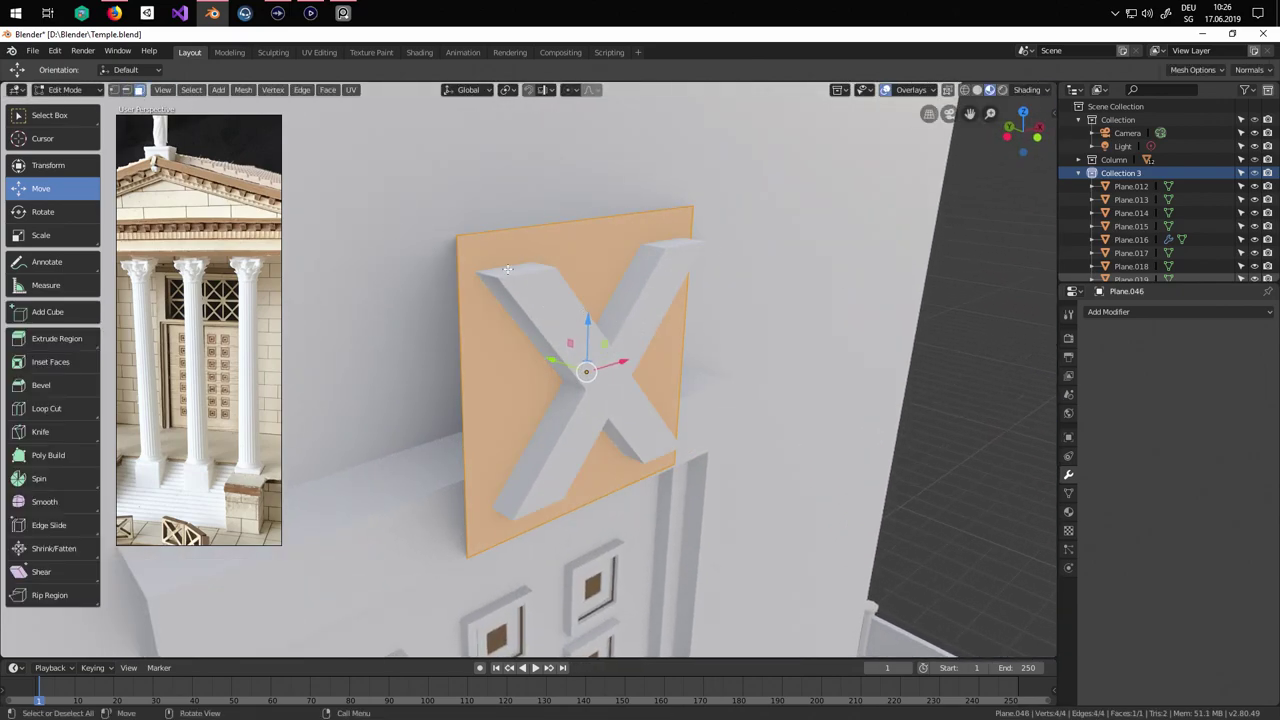
pyautogui.press('e')
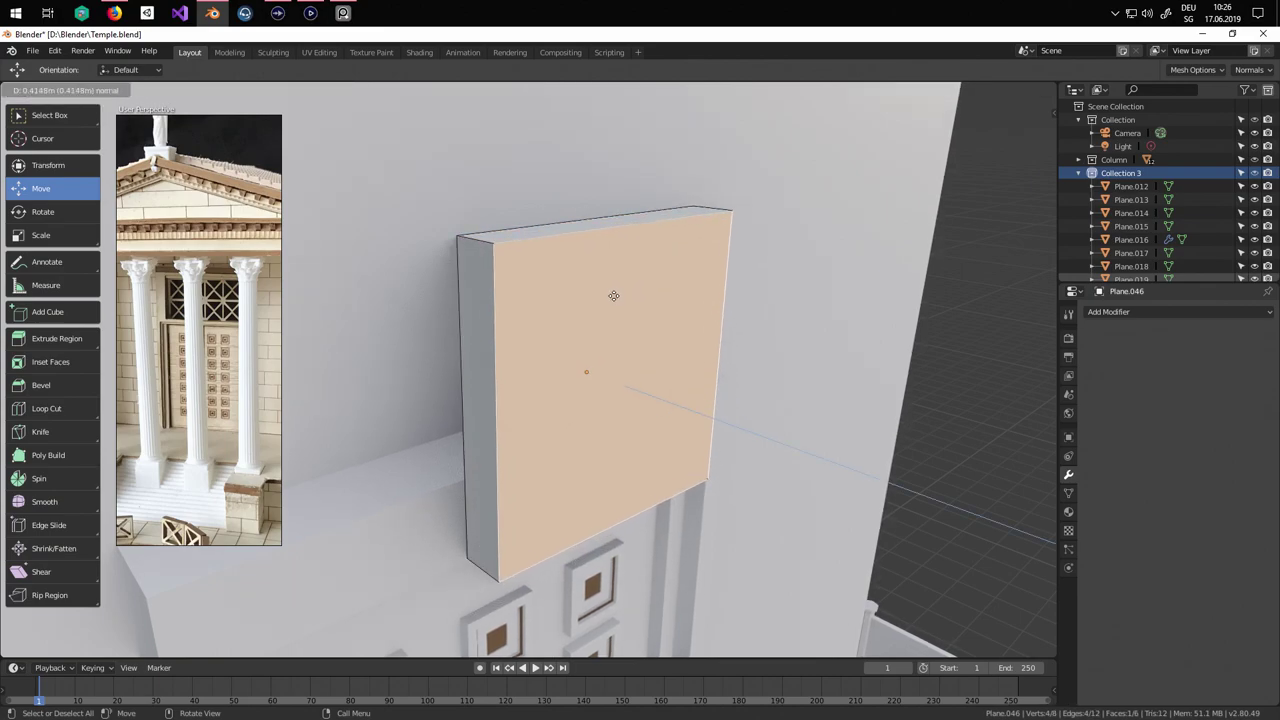
pyautogui.click(614, 296)
# Inset the box's front face by scaling it to 0.965, and extrude it about 0.31 m inward to form a recessed frame.
pyautogui.press('s')
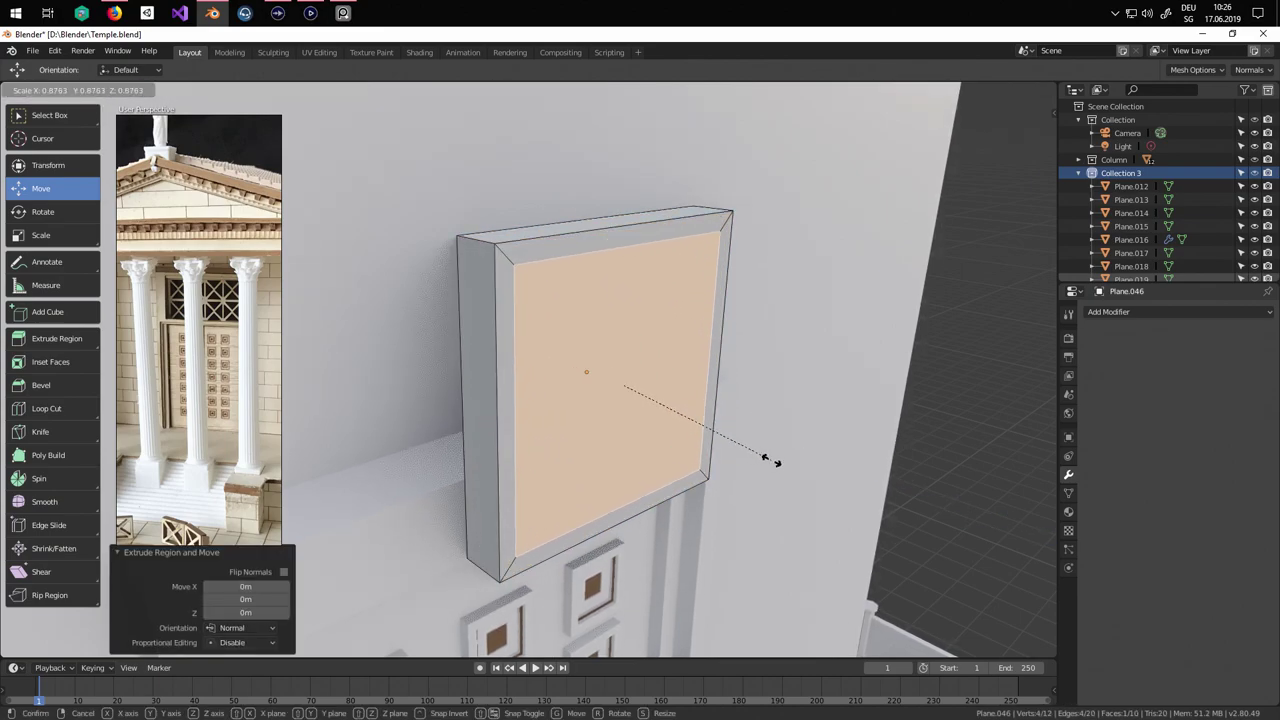
pyautogui.click(785, 467)
pyautogui.press('e')
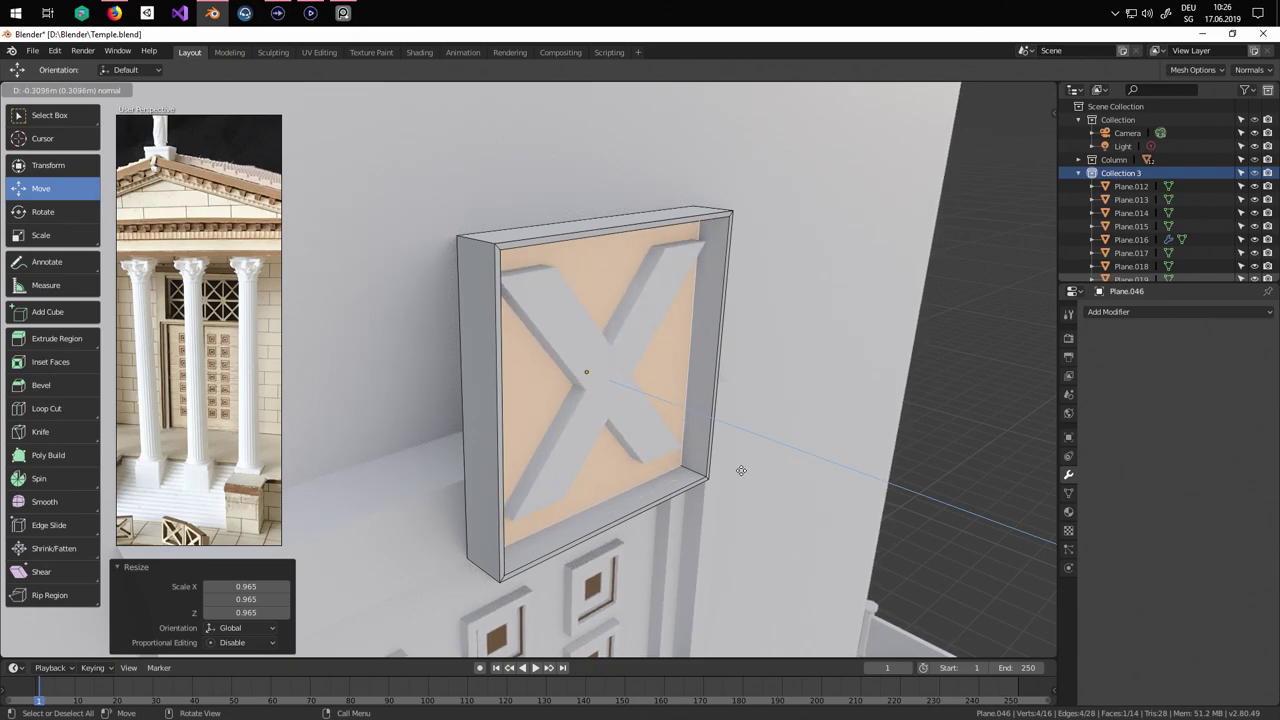
pyautogui.click(737, 473)
pyautogui.scroll(4, 733, 468)
pyautogui.moveTo(730, 462); pyautogui.dragTo(632, 391, button='middle')
pyautogui.scroll(-2, 633, 388)
pyautogui.press('Tab')
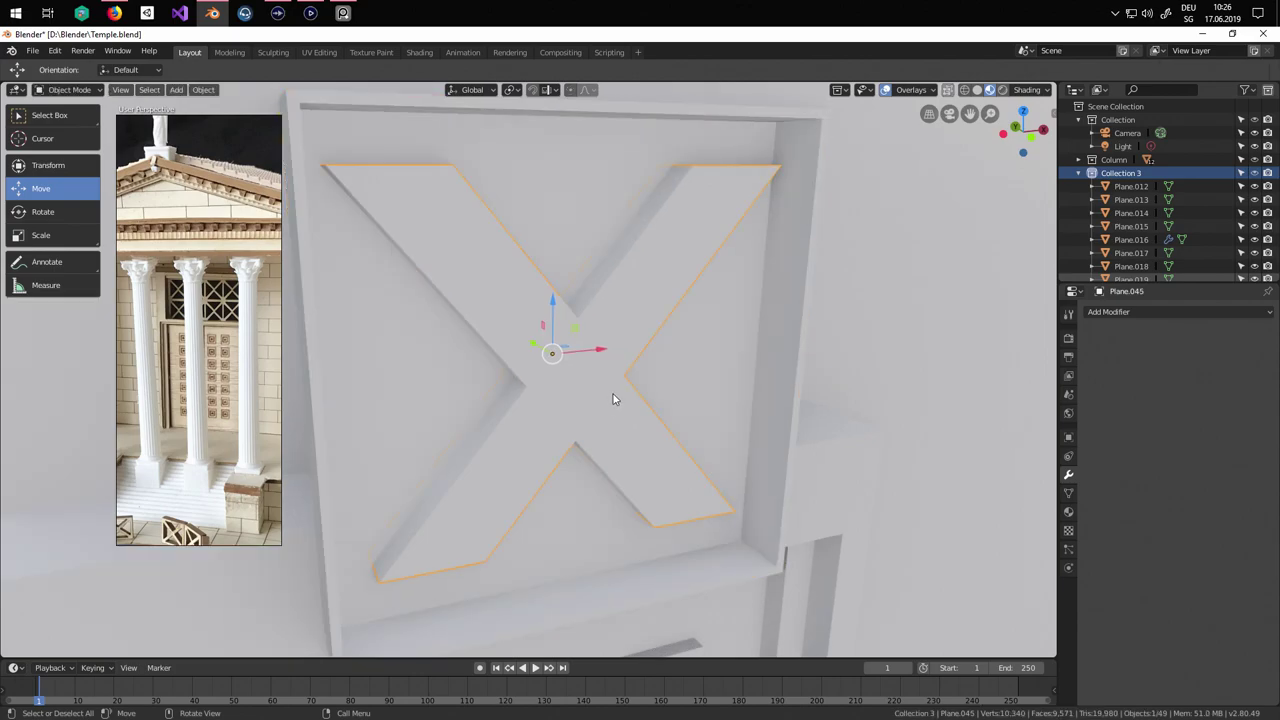
# Enlarge the cross to span the frame's interior and lower it slightly along Z.
pyautogui.press('s')
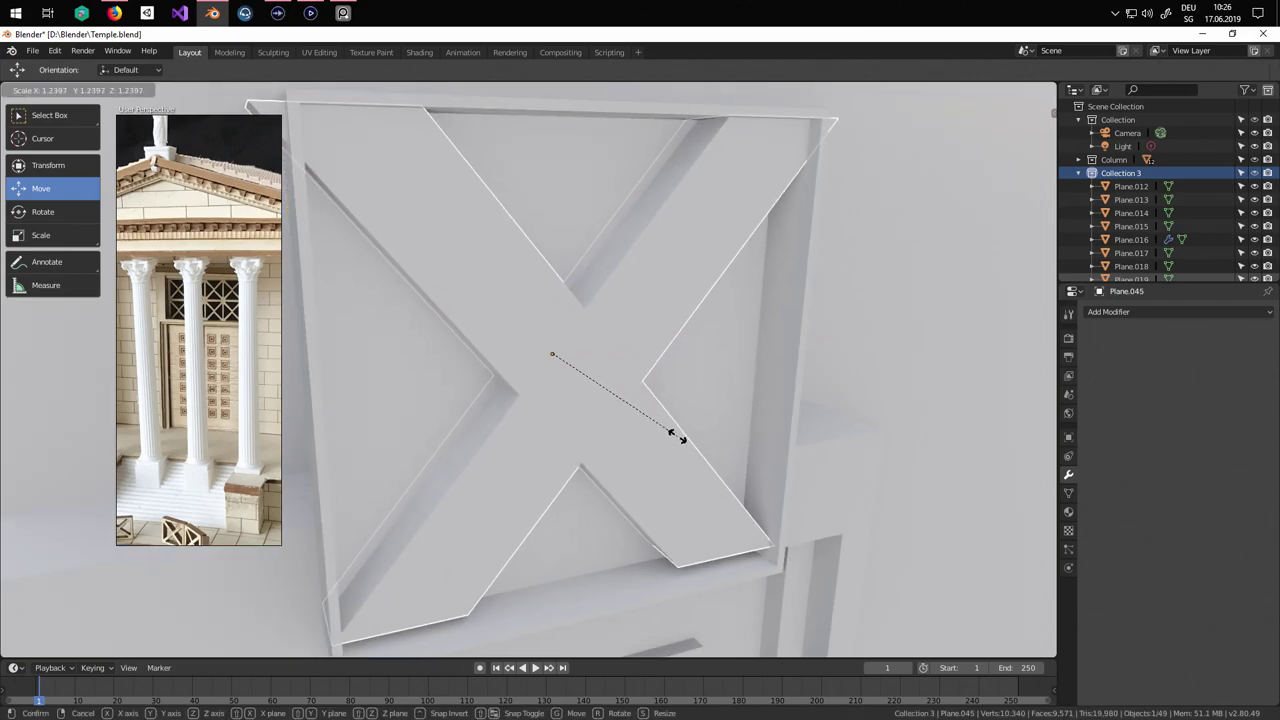
pyautogui.click(680, 440)
pyautogui.moveTo(557, 302); pyautogui.dragTo(557, 320)
pyautogui.scroll(3, 583, 349)
pyautogui.scroll(-5, 583, 349)
pyautogui.moveTo(583, 349); pyautogui.dragTo(562, 357, button='middle')
# Fit the cross's upper ends into the frame's corners, raising the left end 0.109 m and moving the right end -0.142 m along X.
pyautogui.press('Tab')
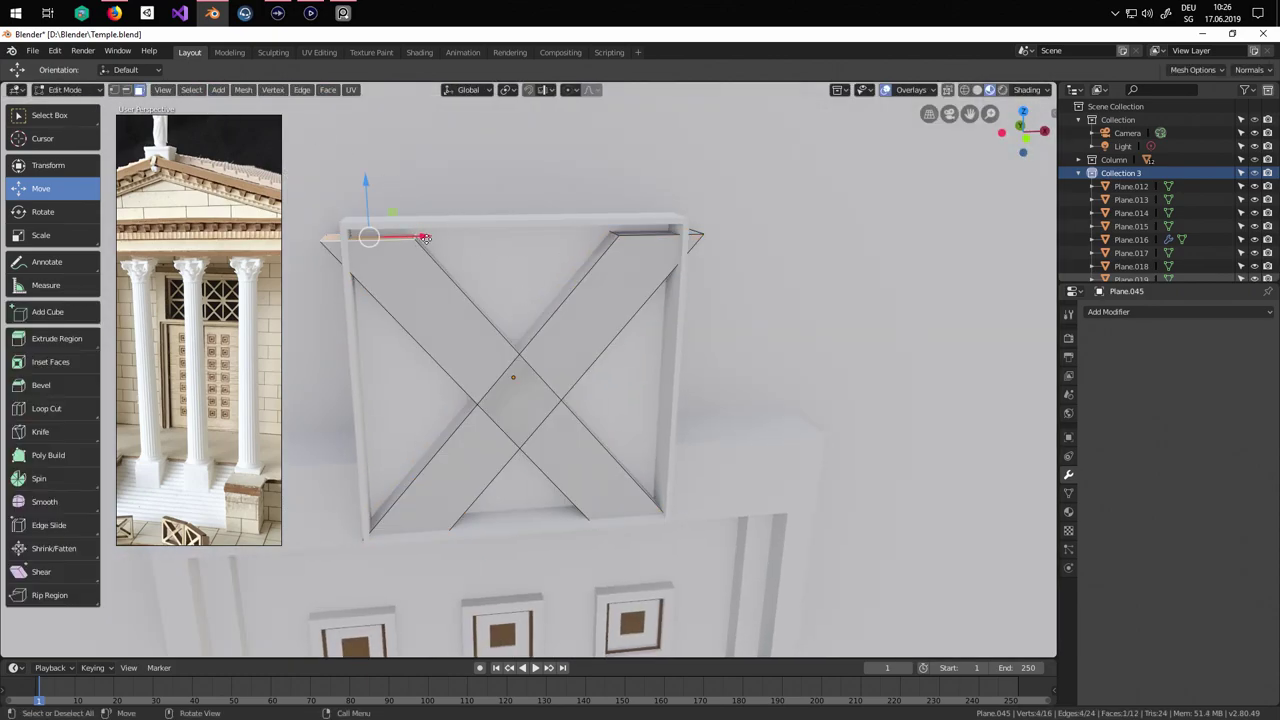
pyautogui.moveTo(426, 239); pyautogui.dragTo(447, 241)
pyautogui.moveTo(388, 183); pyautogui.dragTo(389, 168)
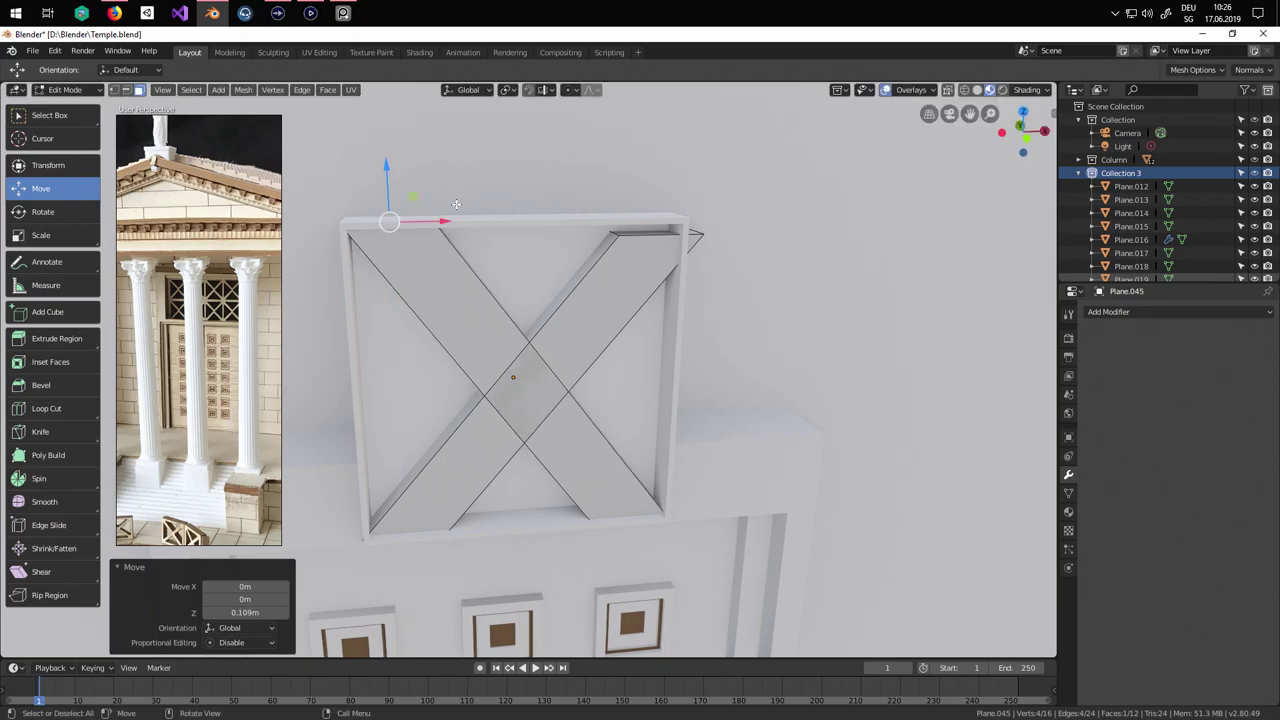
pyautogui.click(663, 230)
pyautogui.moveTo(703, 231); pyautogui.dragTo(686, 231)
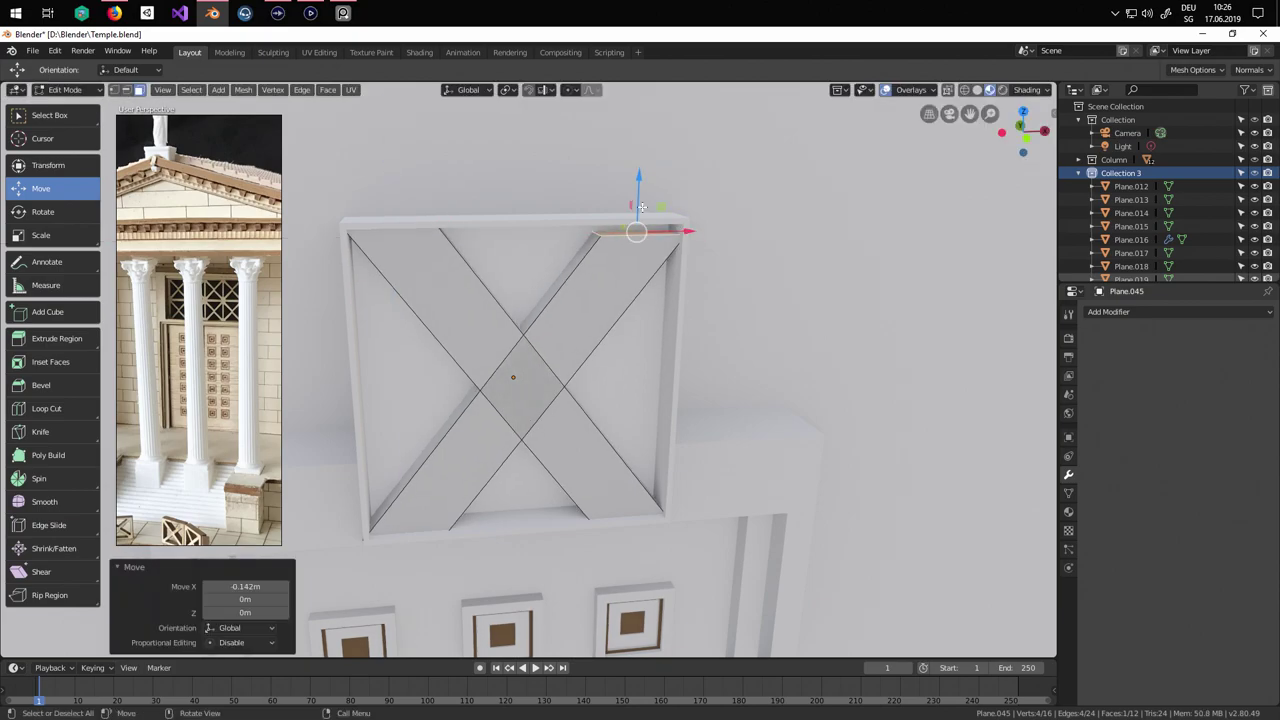
pyautogui.moveTo(636, 197); pyautogui.dragTo(636, 190)
pyautogui.click(634, 182)
pyautogui.moveTo(740, 256); pyautogui.dragTo(670, 275, button='middle')
pyautogui.moveTo(541, 278); pyautogui.dragTo(536, 279)
# Inspect from the side how the cross sits against the frame's recessed back face.
pyautogui.moveTo(535, 335); pyautogui.dragTo(692, 222, button='middle')
pyautogui.press('Tab')
pyautogui.scroll(-1, 594, 341)
pyautogui.press('Tab')
pyautogui.press('Tab')
pyautogui.click(700, 222)
pyautogui.press('Tab')
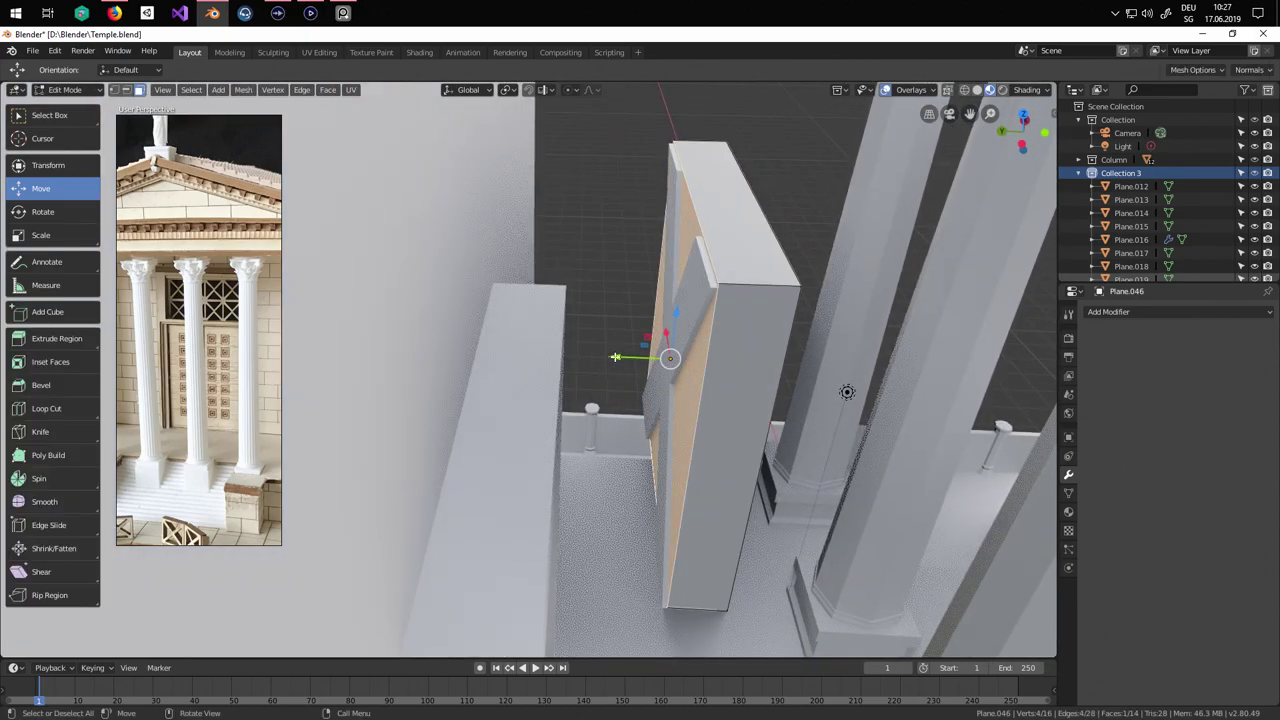
pyautogui.press('Tab')
pyautogui.moveTo(743, 334); pyautogui.dragTo(651, 323, button='middle')
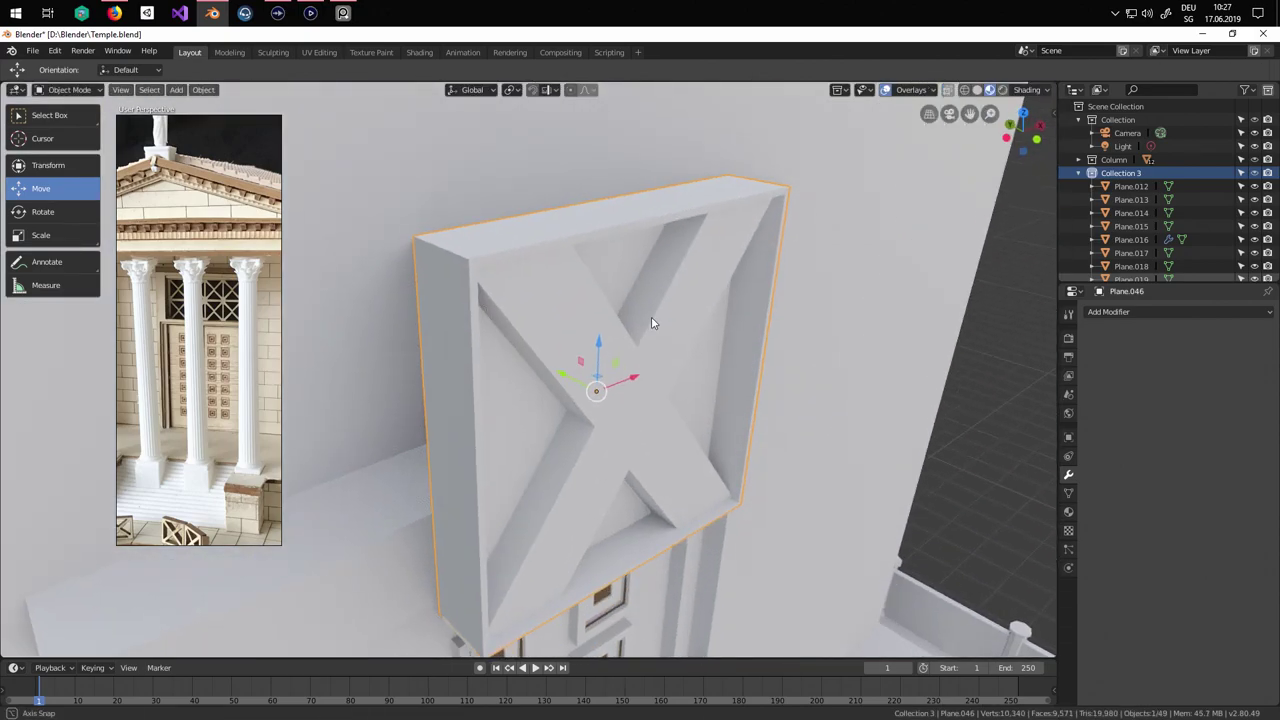
# Move the frame and cross together about 1.04 m along Y toward the wall and raise them 0.849 m along Z.
pyautogui.keyDown('shift'); pyautogui.click(553, 330); pyautogui.keyUp('shift')
pyautogui.scroll(-2, 557, 336)
pyautogui.moveTo(550, 376); pyautogui.dragTo(408, 314)
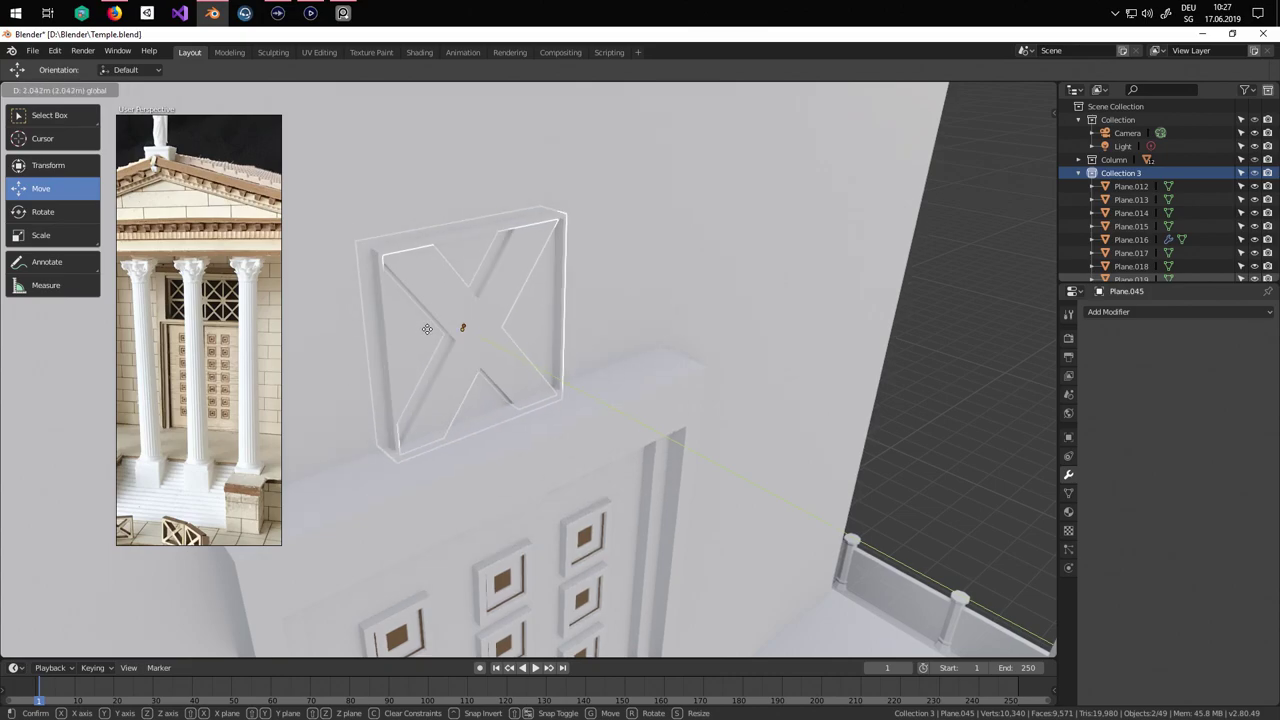
pyautogui.click(427, 334)
pyautogui.moveTo(427, 334); pyautogui.dragTo(211, 284, button='middle')
# Scale the frame and cross down together above the door.
pyautogui.press('s')
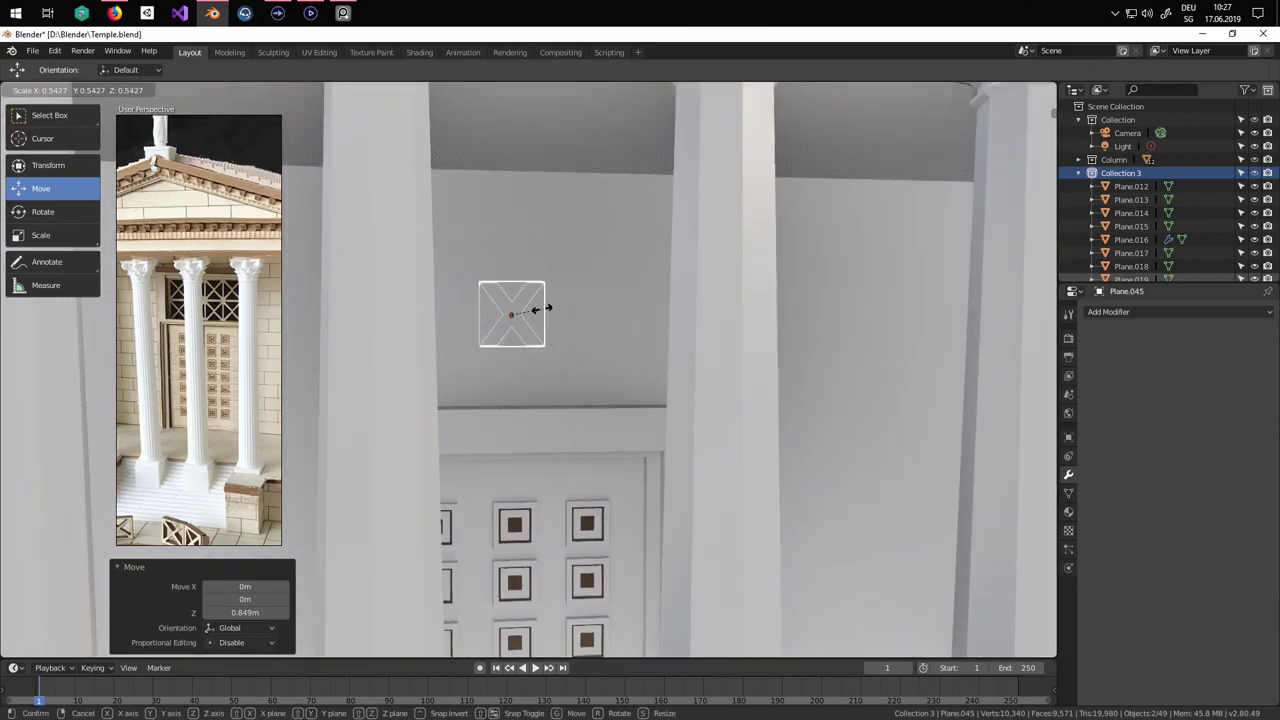
pyautogui.click(557, 322)
pyautogui.moveTo(557, 322); pyautogui.dragTo(558, 396, button='middle')
# Select the frame's outer side faces and scale them outward to widen the frame's border.
pyautogui.press('Tab')
pyautogui.scroll(2, 558, 396)
pyautogui.scroll(-1, 473, 254)
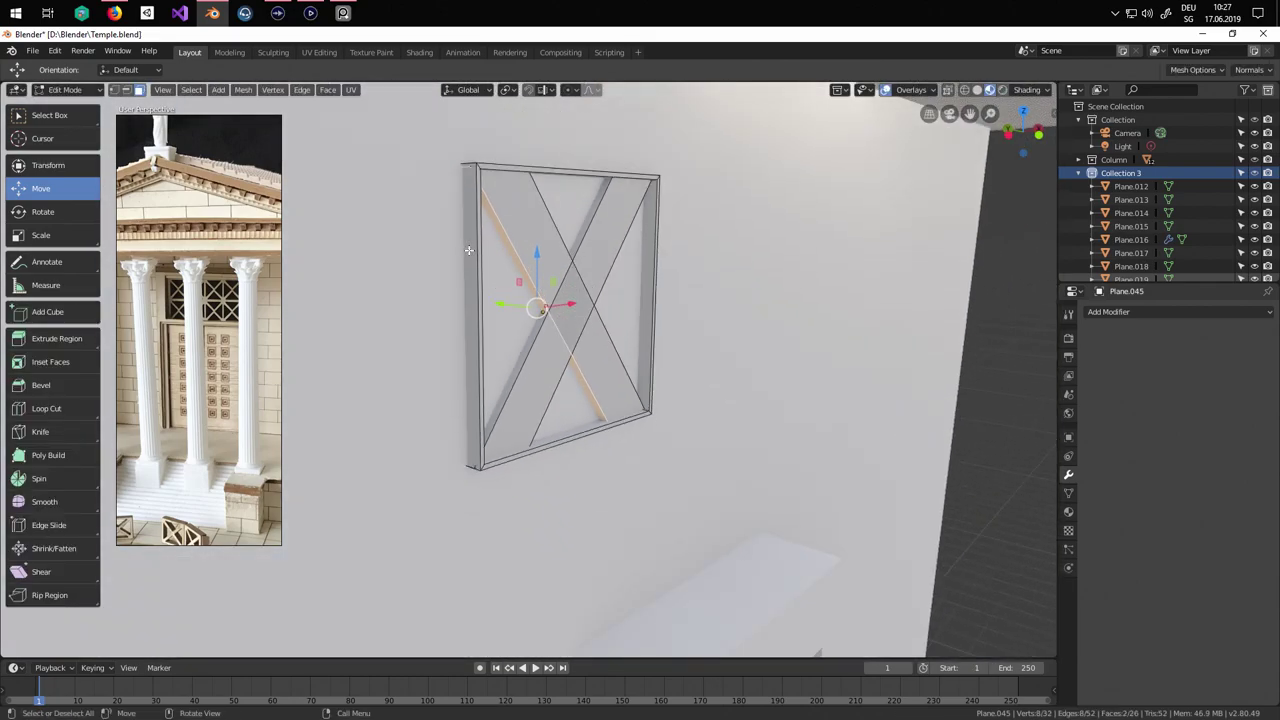
pyautogui.click(473, 254)
pyautogui.keyDown('shift'); pyautogui.moveTo(532, 210); pyautogui.dragTo(557, 347, button='middle'); pyautogui.keyUp('shift')
pyautogui.keyDown('shift'); pyautogui.click(520, 324); pyautogui.keyUp('shift')
pyautogui.moveTo(537, 537); pyautogui.dragTo(591, 428, button='middle')
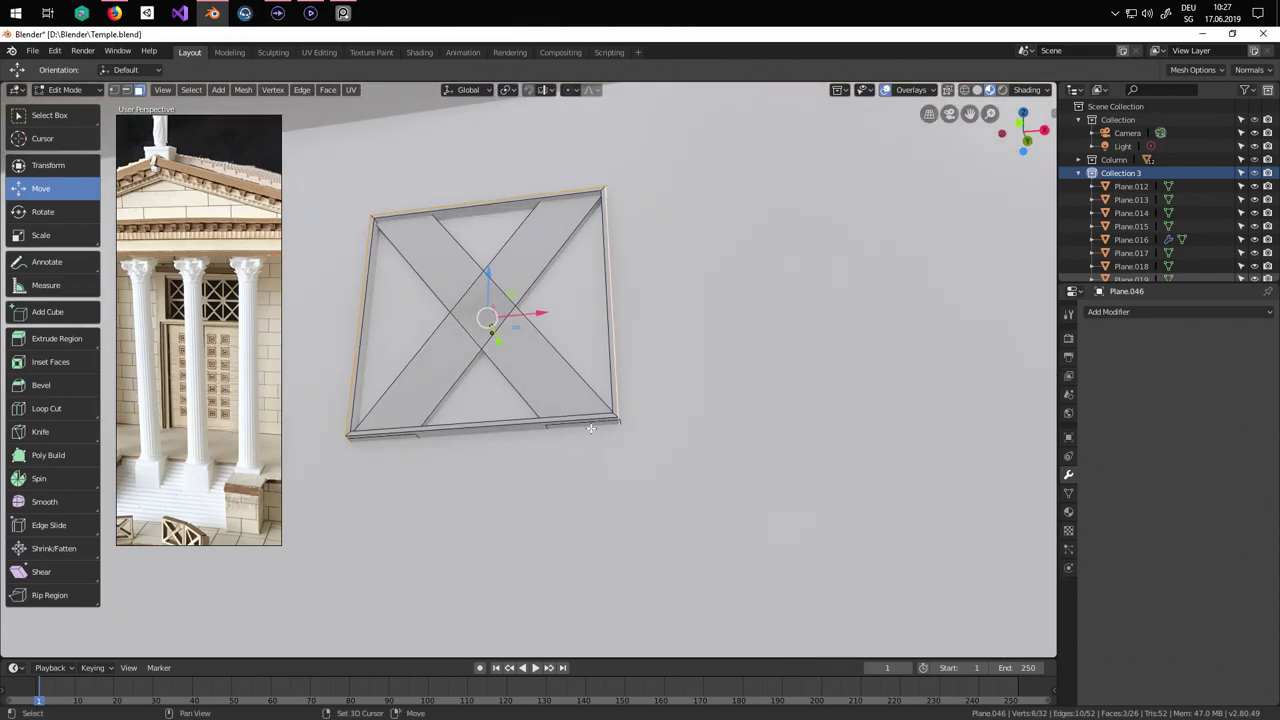
pyautogui.moveTo(675, 406); pyautogui.dragTo(1022, 315, button='middle')
pyautogui.press('s')
pyautogui.click(768, 440)
pyautogui.press('Tab')
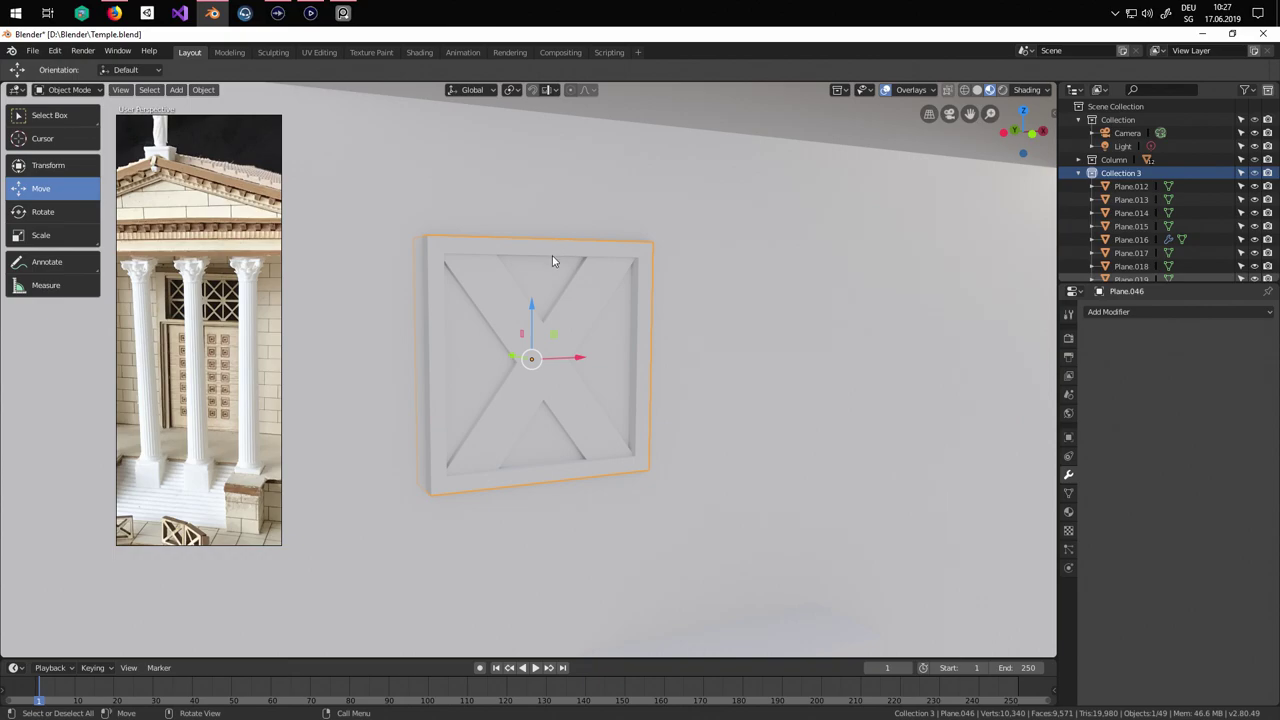
# Assign the existing White material to the frame.
pyautogui.press('Tab')
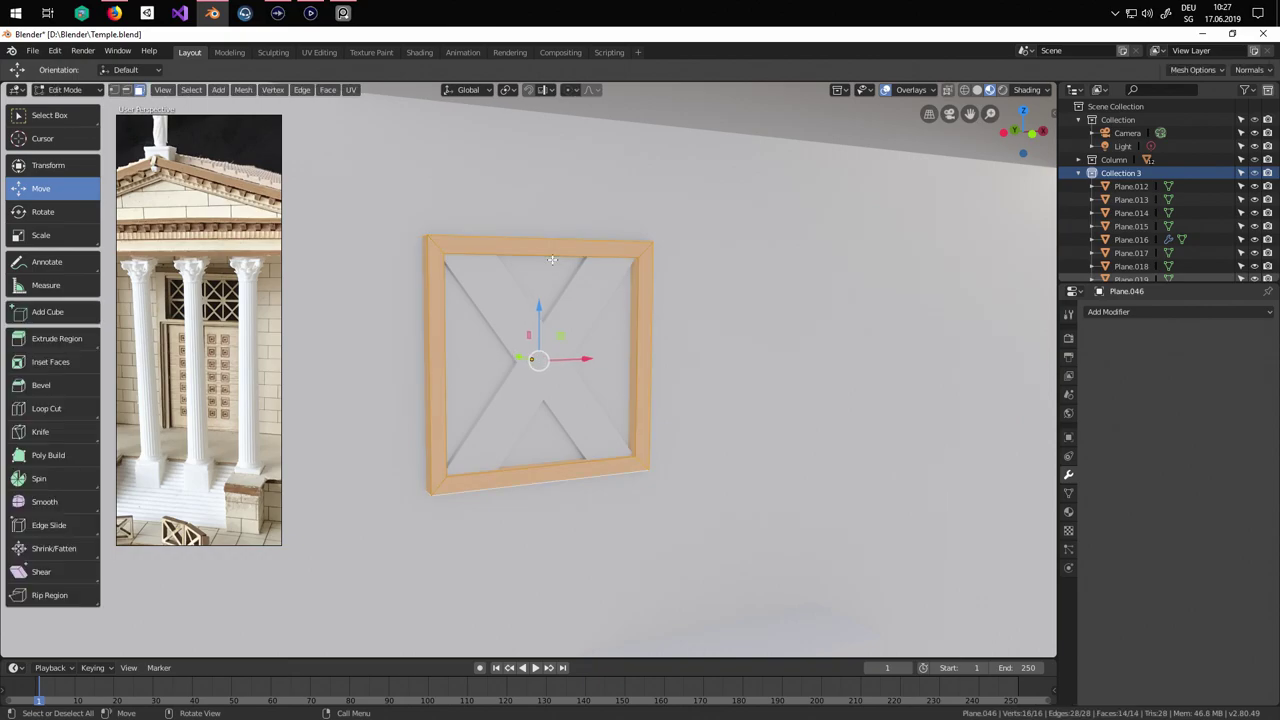
pyautogui.click(1069, 512)
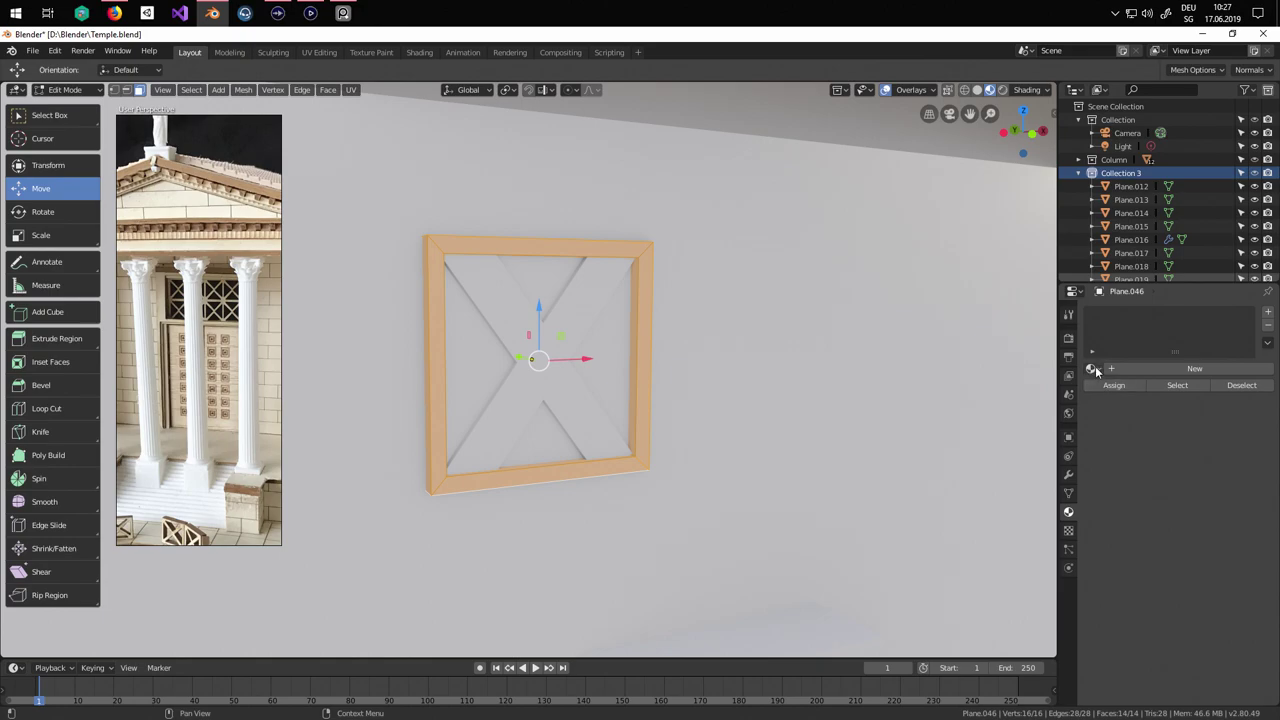
pyautogui.click(1093, 369)
pyautogui.click(1114, 414)
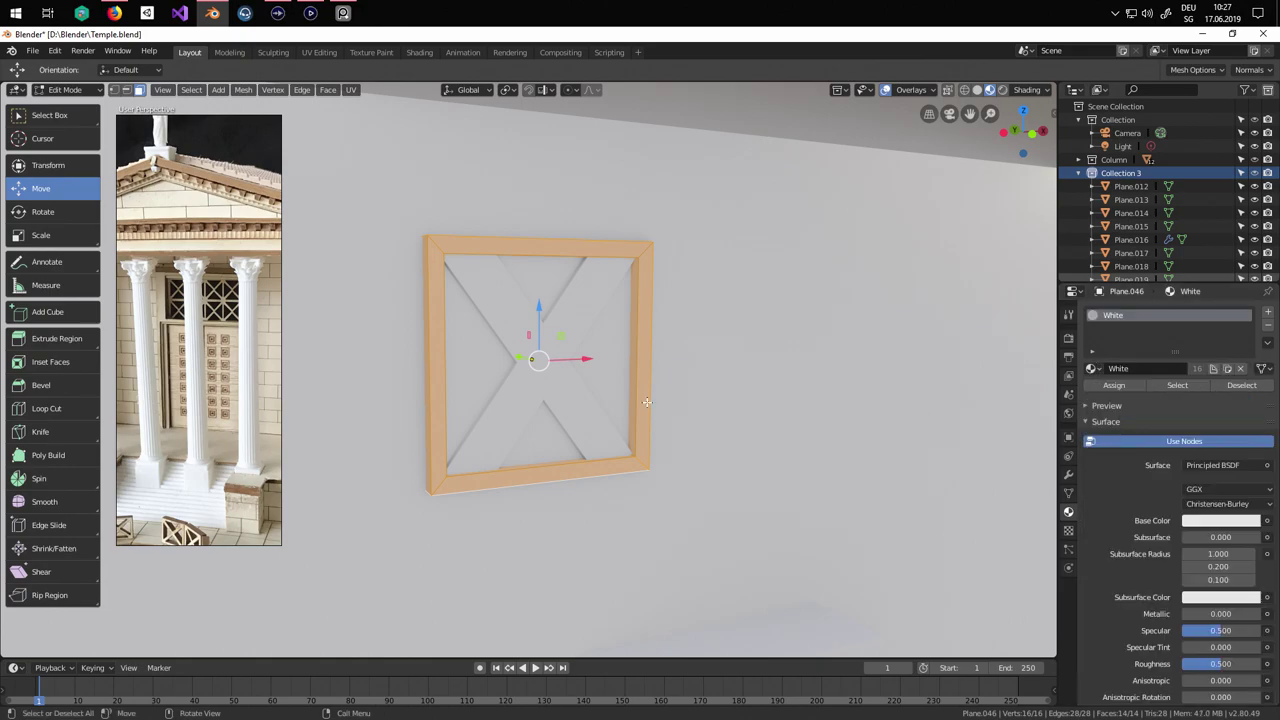
pyautogui.press('Tab')
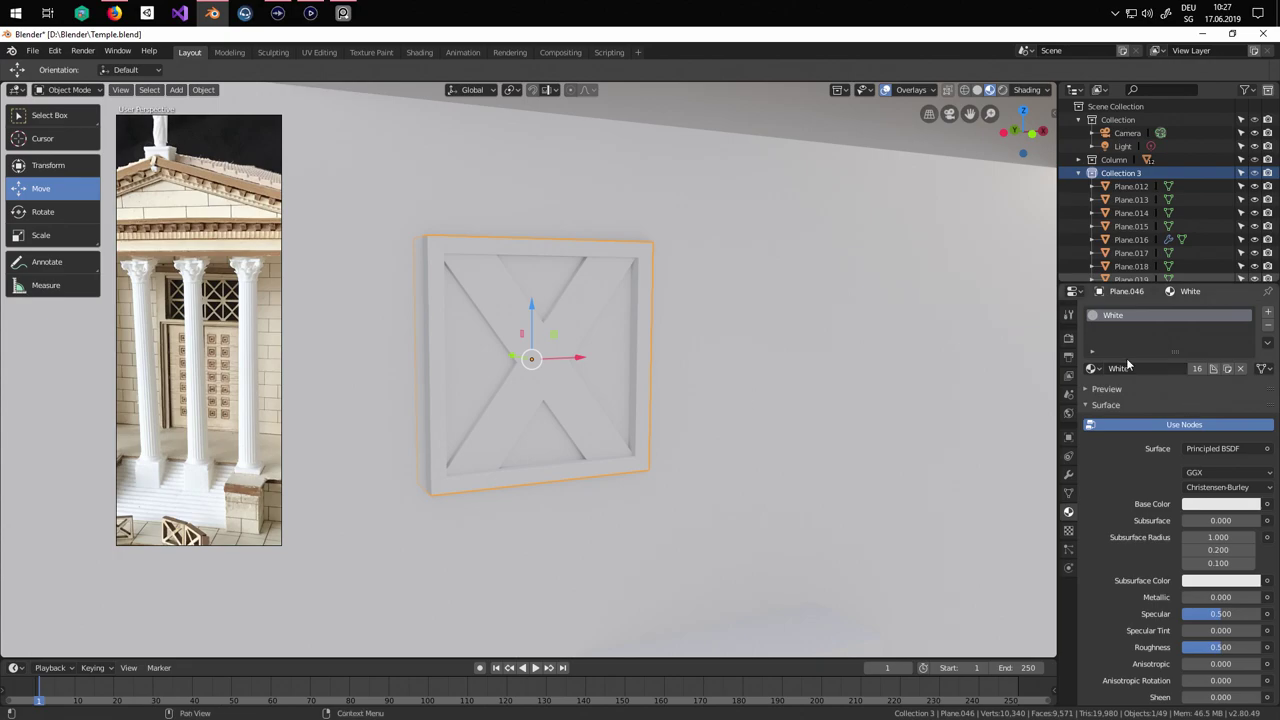
# Add a second material slot to the frame with a new material named Black.
pyautogui.click(1268, 312)
pyautogui.click(1186, 395)
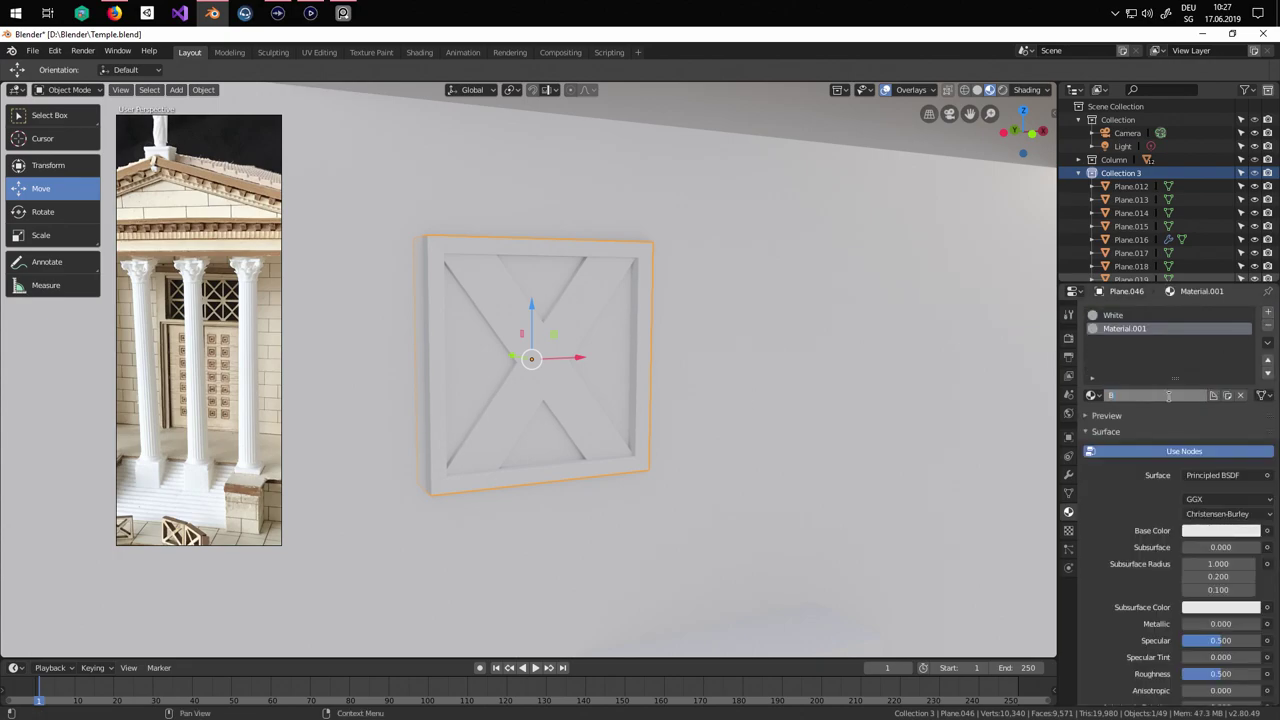
pyautogui.press('Tab')
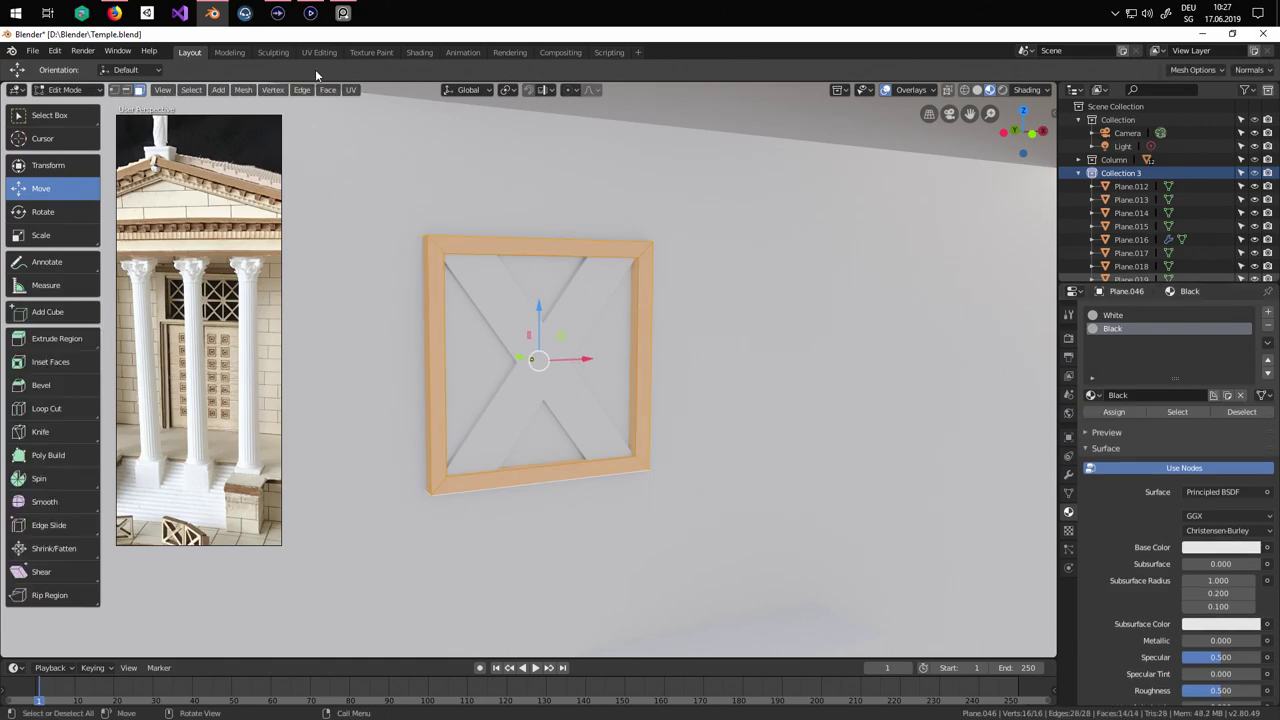
# Assign the Black material to the frame's recessed back face and set its base color to black.
pyautogui.click(461, 358)
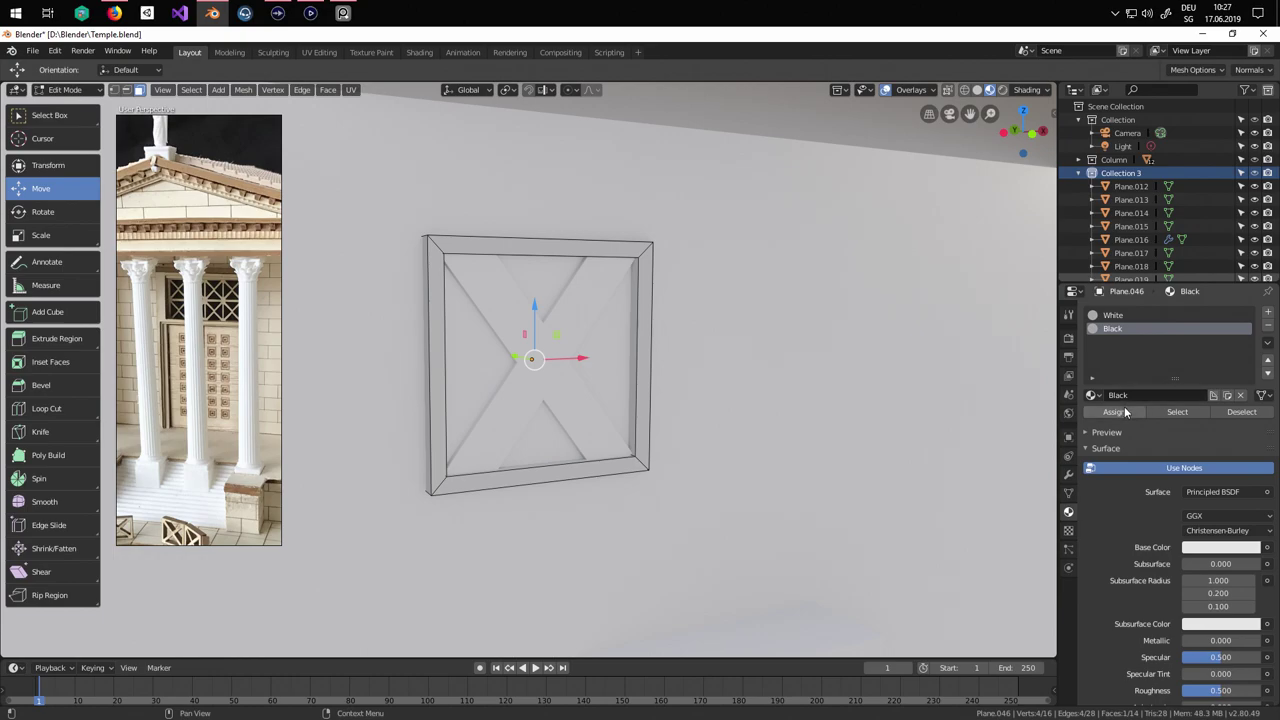
pyautogui.click(1227, 551)
pyautogui.click(1253, 447)
pyautogui.moveTo(535, 358); pyautogui.dragTo(592, 373, button='middle')
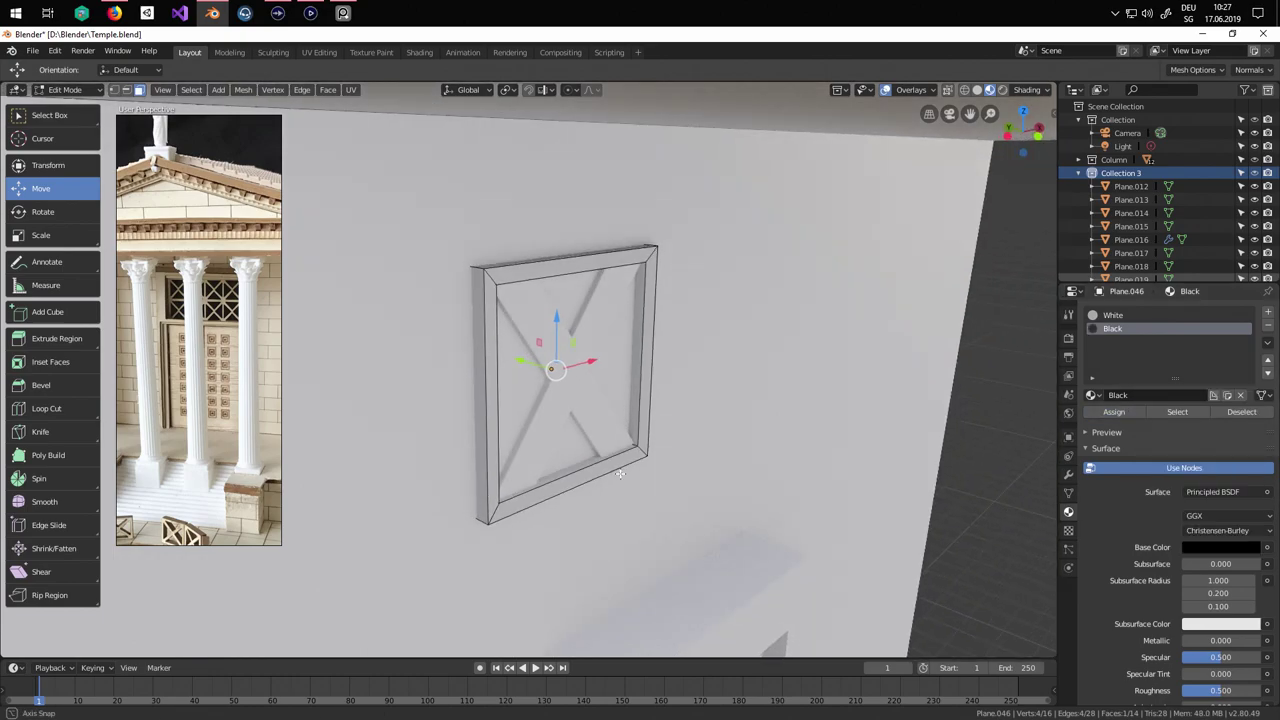
# Select the cross together with the frame and move both about -0.14 m along Y, out of the wall.
pyautogui.press('Tab')
pyautogui.keyDown('shift'); pyautogui.click(526, 360); pyautogui.keyUp('shift')
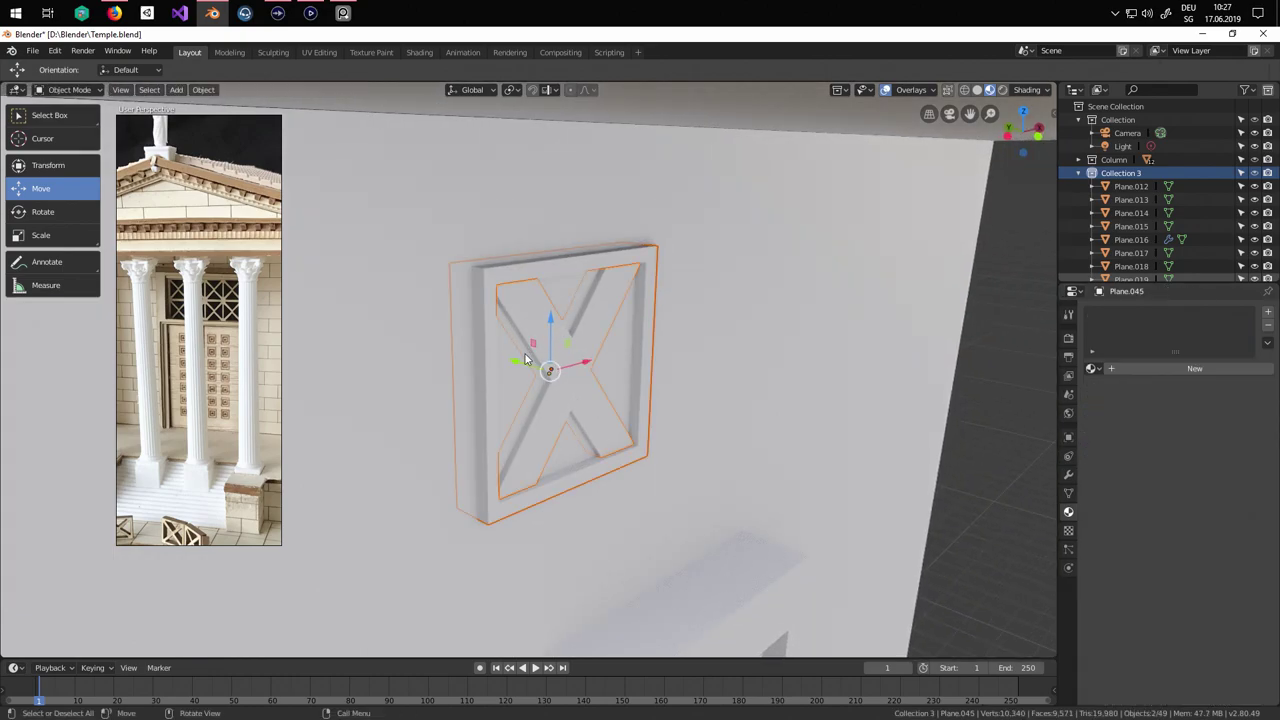
pyautogui.press('g')
pyautogui.press('y')
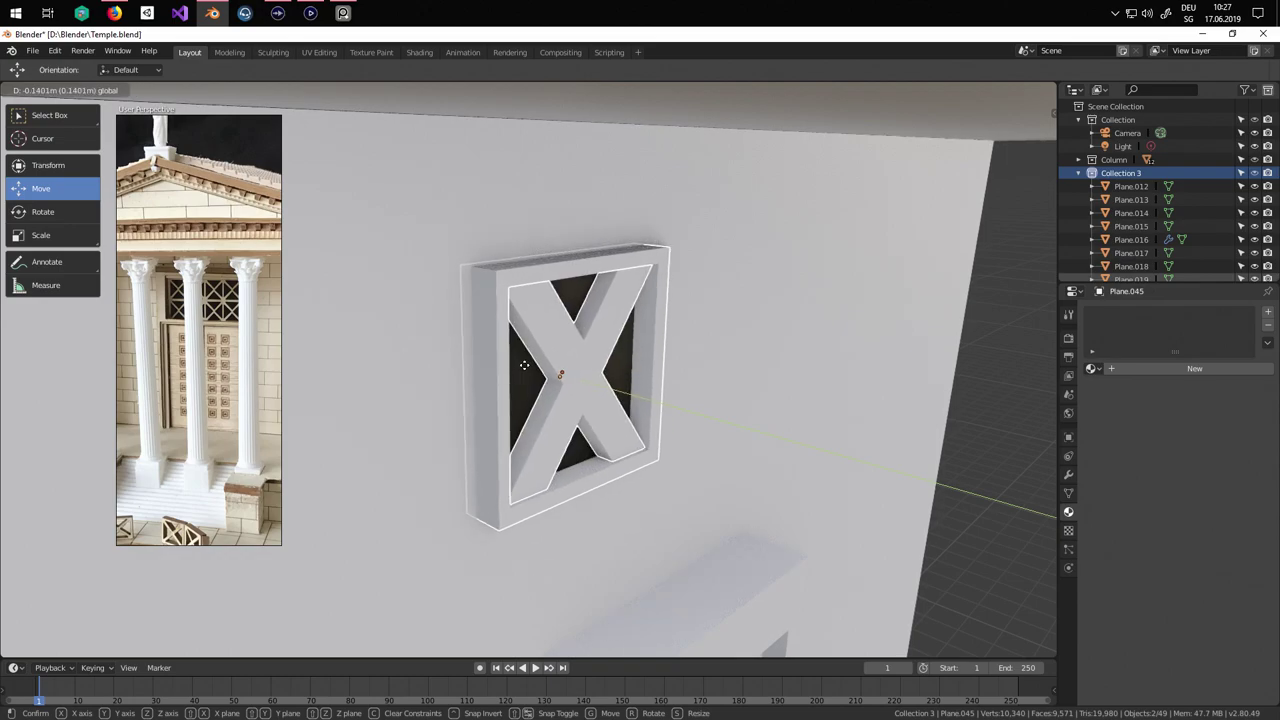
pyautogui.click(524, 365)
# Assign the existing White material to the cross inside the frame.
pyautogui.click(619, 334)
pyautogui.moveTo(642, 346); pyautogui.dragTo(603, 361, button='middle')
pyautogui.click(590, 332)
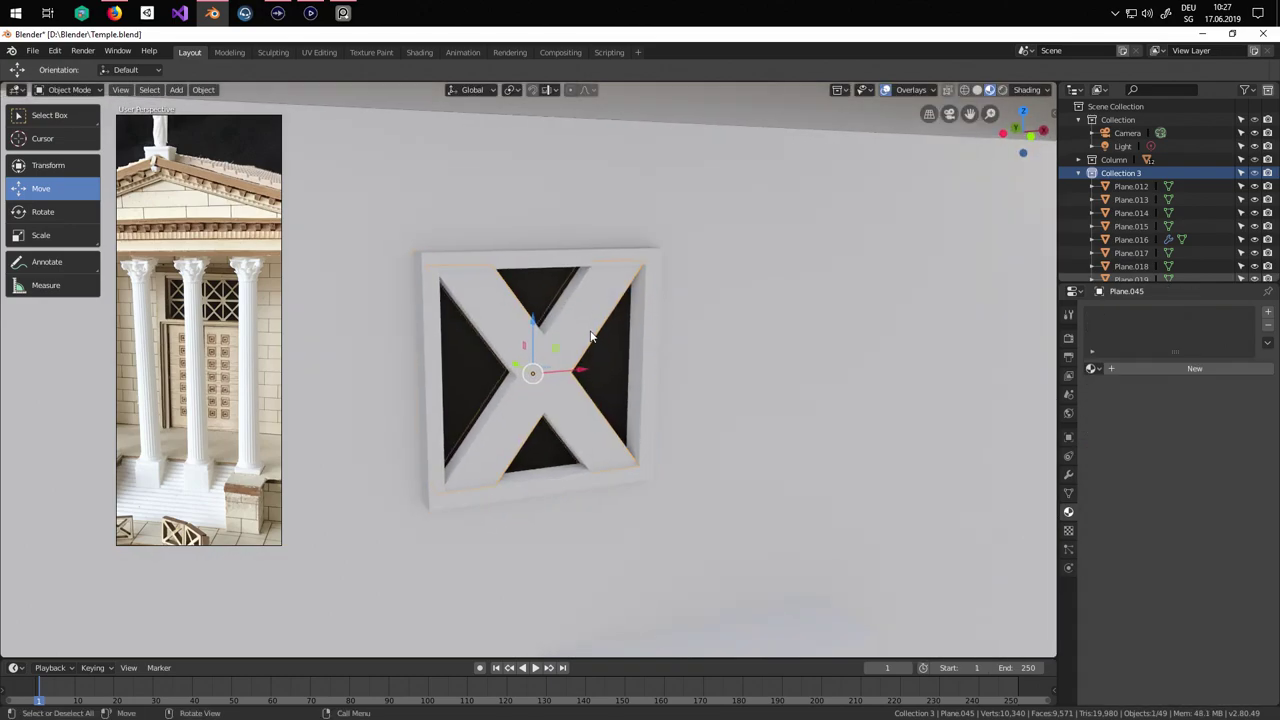
pyautogui.moveTo(659, 409); pyautogui.dragTo(640, 373, button='middle')
pyautogui.click(1092, 368)
pyautogui.click(1116, 425)
# Select the frame and cross together and move them in the negative X direction along the wall above the door.
pyautogui.scroll(-4, 681, 388)
pyautogui.click(520, 337)
pyautogui.moveTo(520, 337); pyautogui.dragTo(516, 372, button='middle')
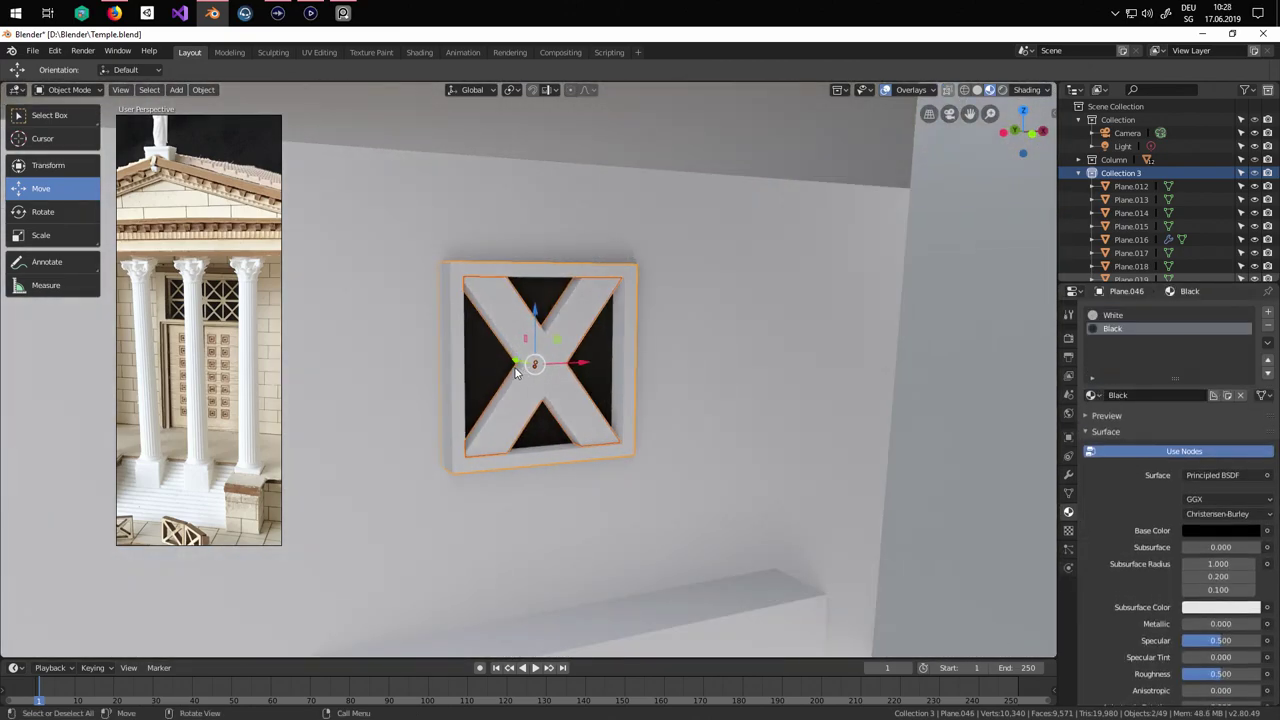
pyautogui.moveTo(588, 365); pyautogui.dragTo(449, 366)
pyautogui.moveTo(449, 366); pyautogui.dragTo(633, 374, button='middle')
pyautogui.moveTo(616, 365); pyautogui.dragTo(570, 364)
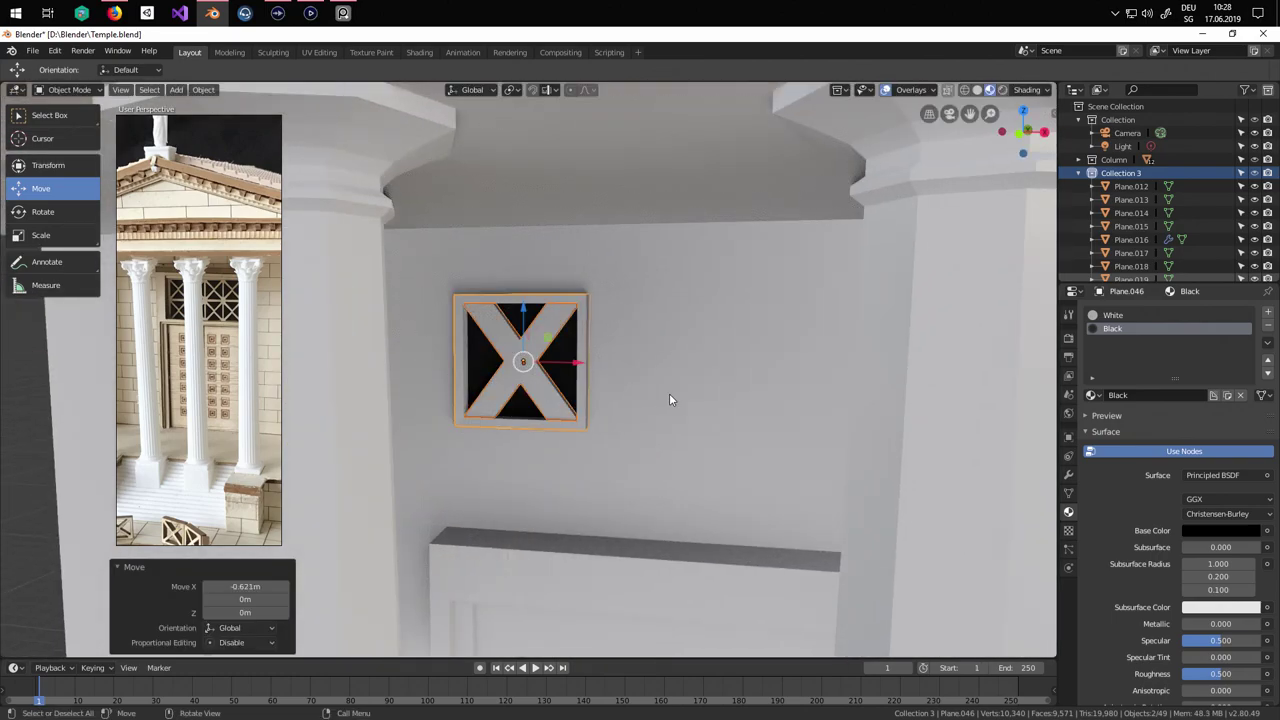
# Scale the lattice panel down, raise it about 0.38 m, and shift it about -0.10 m on Y and -0.18 m on X.
pyautogui.press('s')
pyautogui.click(615, 375)
pyautogui.moveTo(523, 284); pyautogui.dragTo(570, 312, button='middle')
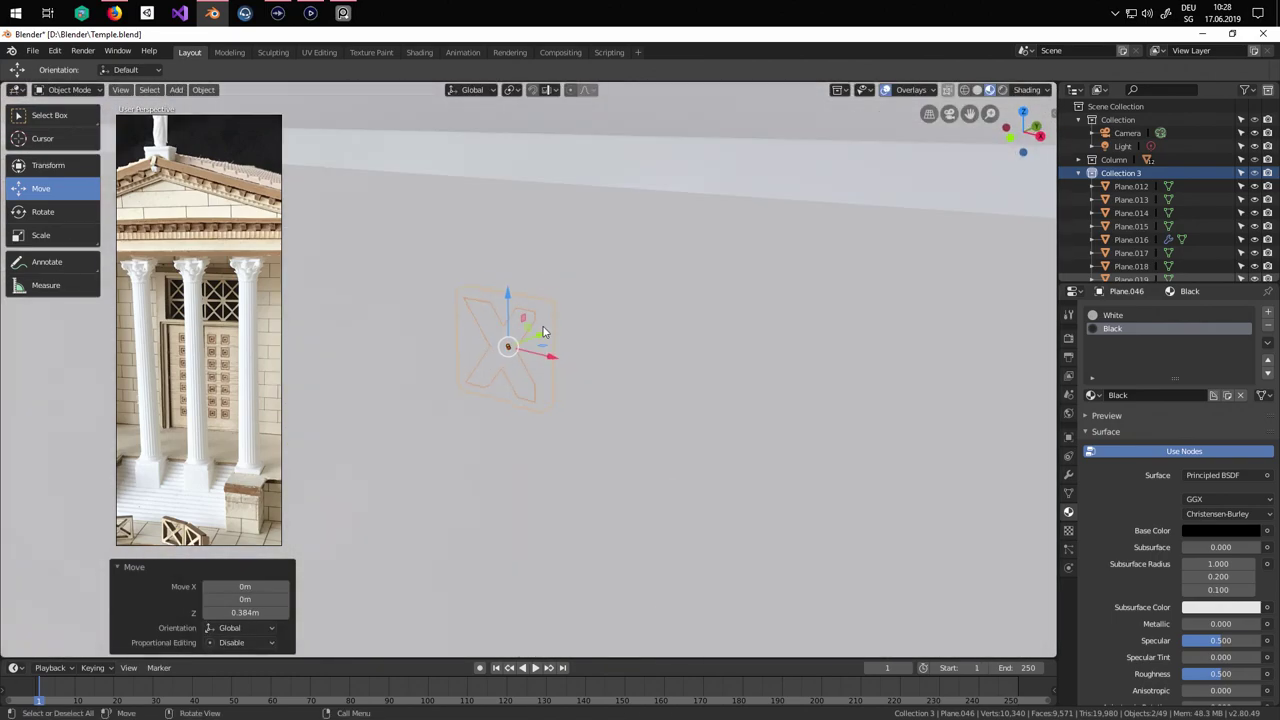
pyautogui.moveTo(544, 332); pyautogui.dragTo(539, 334)
pyautogui.moveTo(662, 327)
pyautogui.mouseDown(button='middle')
pyautogui.moveTo(626, 323)
pyautogui.moveTo(677, 331)
pyautogui.mouseUp(button='middle')
pyautogui.scroll(-3, 643, 320)
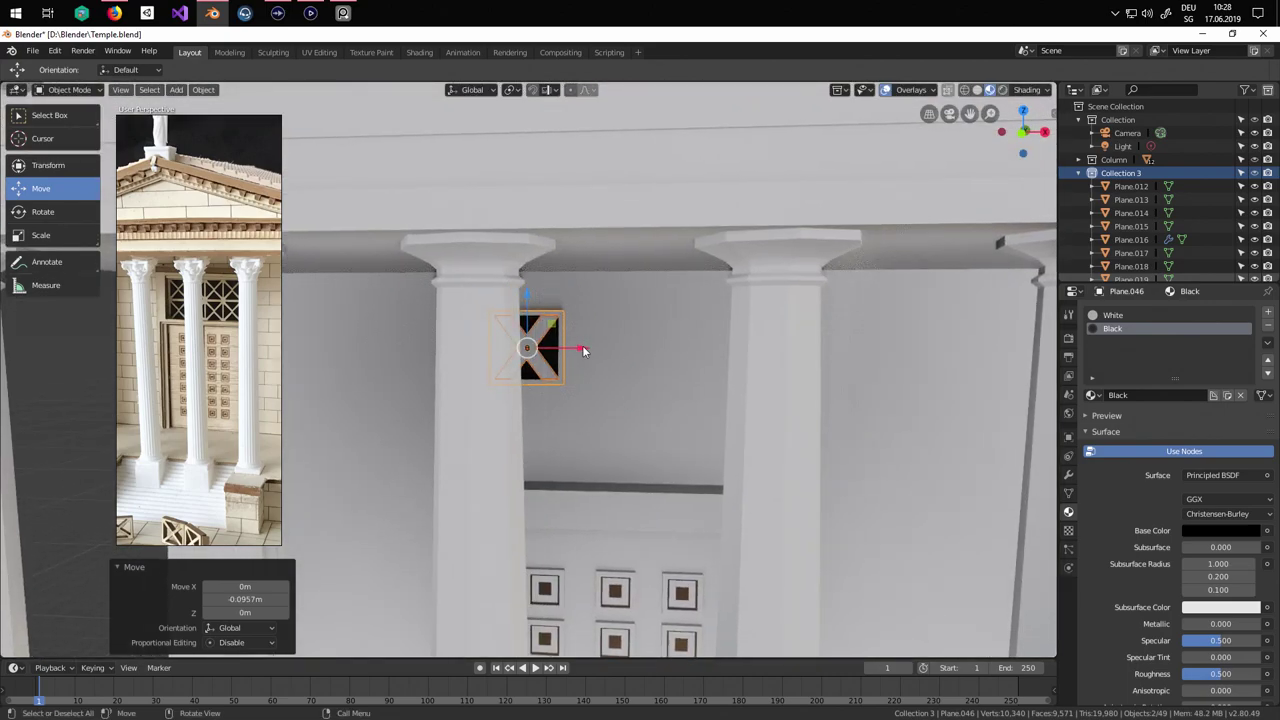
pyautogui.moveTo(583, 348); pyautogui.dragTo(575, 348)
pyautogui.moveTo(608, 359)
pyautogui.mouseDown(button='middle')
pyautogui.moveTo(648, 349)
pyautogui.moveTo(622, 361)
pyautogui.mouseUp(button='middle')
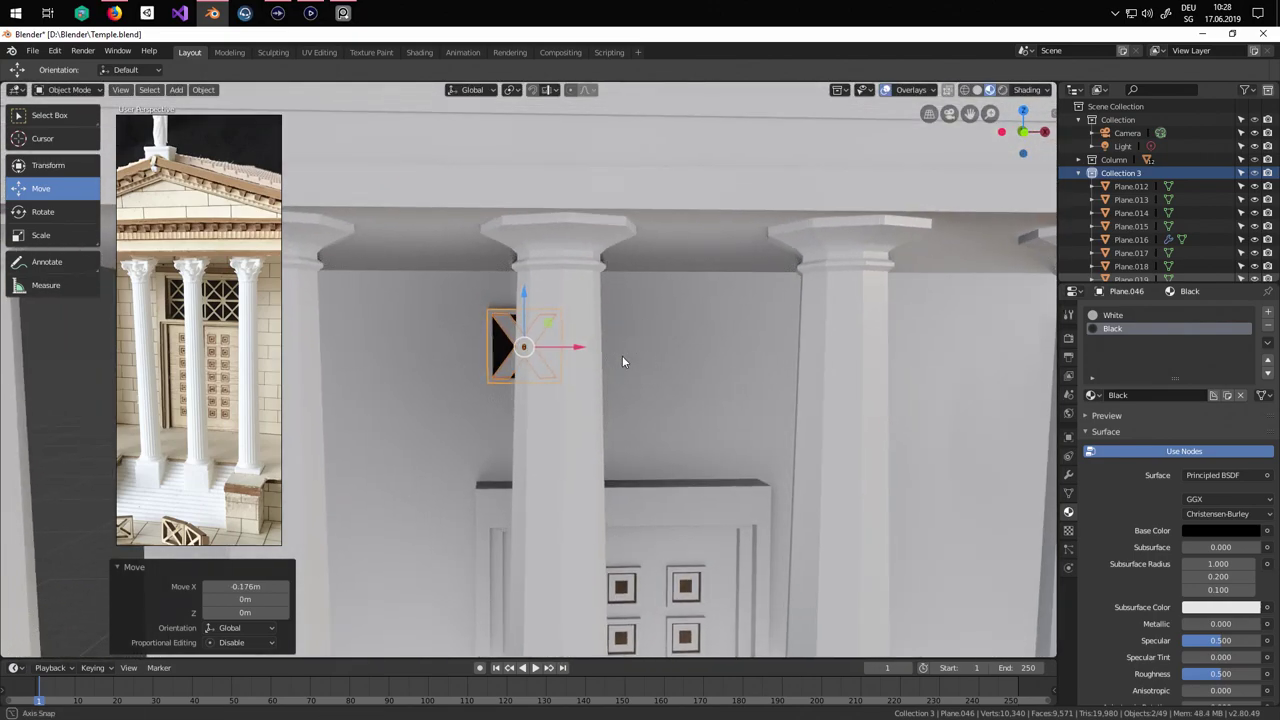
# Duplicate the lattice panel twice along X to form a row of three panels above the door.
pyautogui.hotkey('shift', 'd')
pyautogui.rightClick(622, 381)
pyautogui.moveTo(575, 349); pyautogui.dragTo(652, 350)
pyautogui.scroll(1, 668, 358)
pyautogui.moveTo(673, 360); pyautogui.dragTo(589, 381, button='middle')
pyautogui.hotkey('shift', 'd')
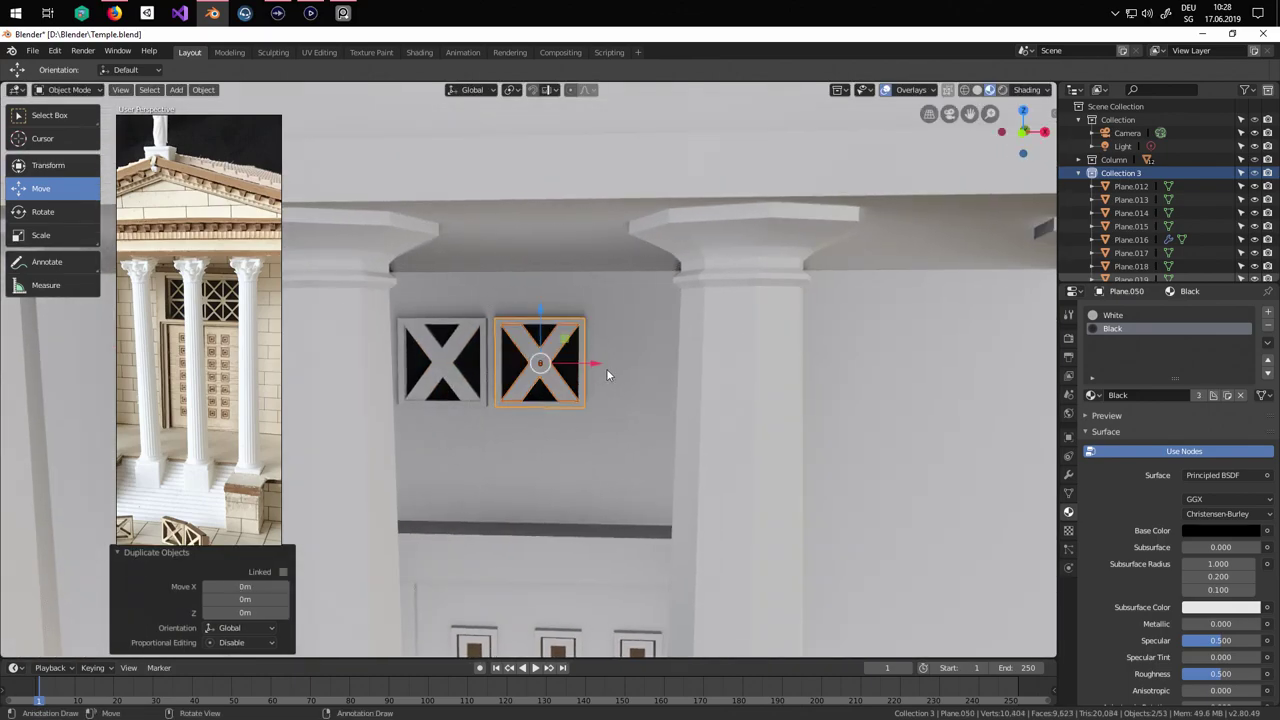
pyautogui.press('x')
pyautogui.click(699, 371)
# Select all three framed crosses in the row and shift them slightly along X to centre them over the door.
pyautogui.moveTo(699, 371); pyautogui.dragTo(569, 366, button='middle')
pyautogui.keyDown('shift'); pyautogui.click(515, 366); pyautogui.keyUp('shift')
pyautogui.keyDown('shift'); pyautogui.click(515, 366); pyautogui.keyUp('shift')
pyautogui.keyDown('shift'); pyautogui.click(458, 348); pyautogui.keyUp('shift')
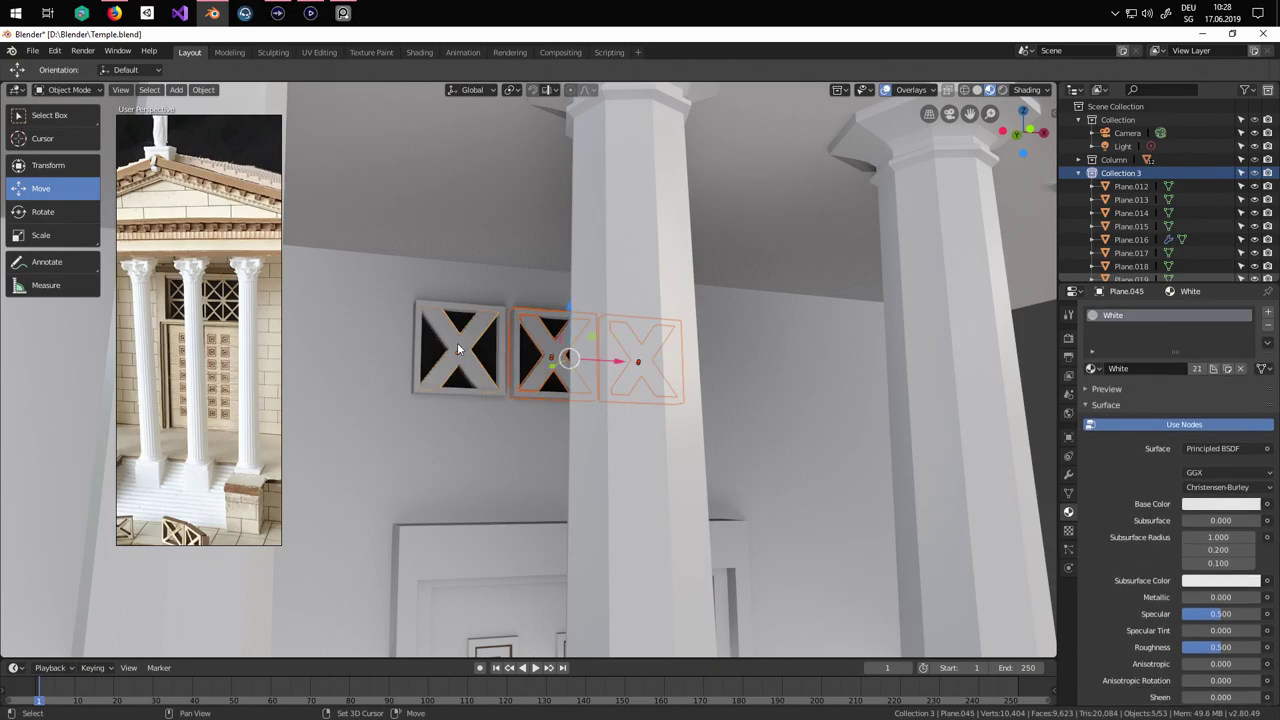
pyautogui.keyDown('shift'); pyautogui.click(437, 354); pyautogui.keyUp('shift')
pyautogui.moveTo(437, 354); pyautogui.dragTo(597, 376, button='middle')
pyautogui.moveTo(600, 361); pyautogui.dragTo(614, 363)
# Duplicate the row of three panels about 1.87 m downward along Z as a second row.
pyautogui.hotkey('shift', 'd')
pyautogui.press('z')
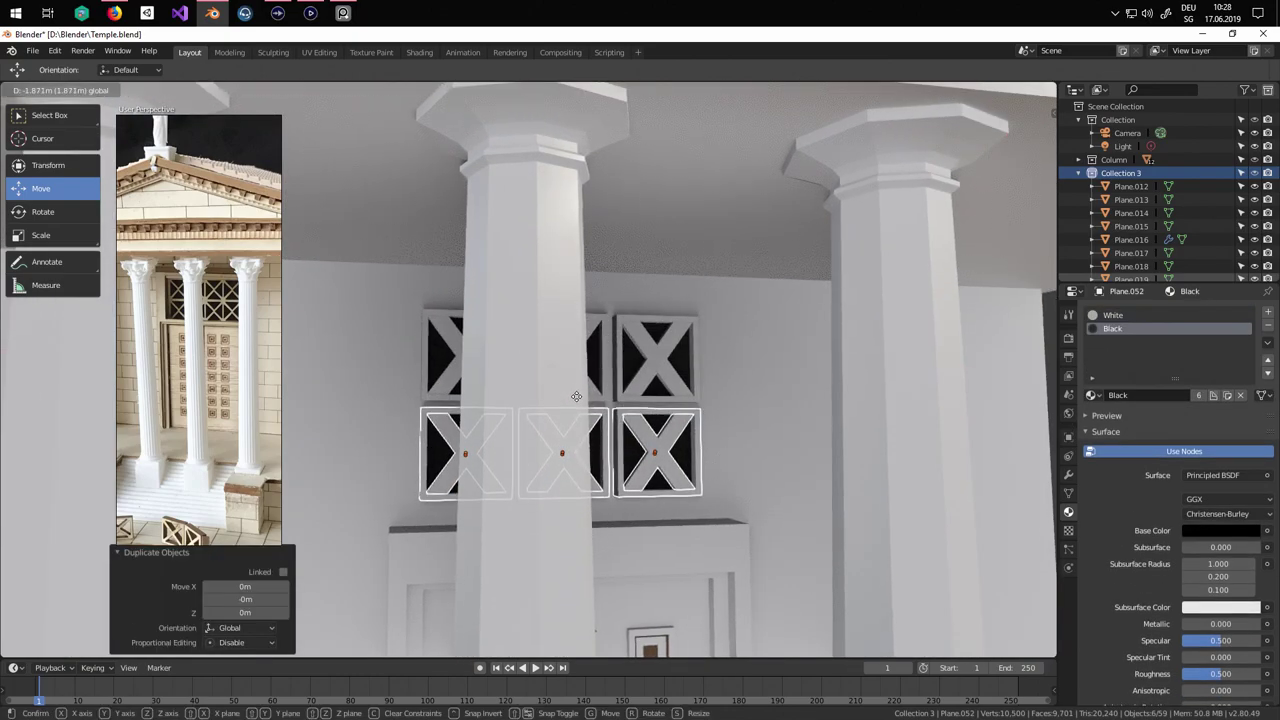
pyautogui.click(780, 411)
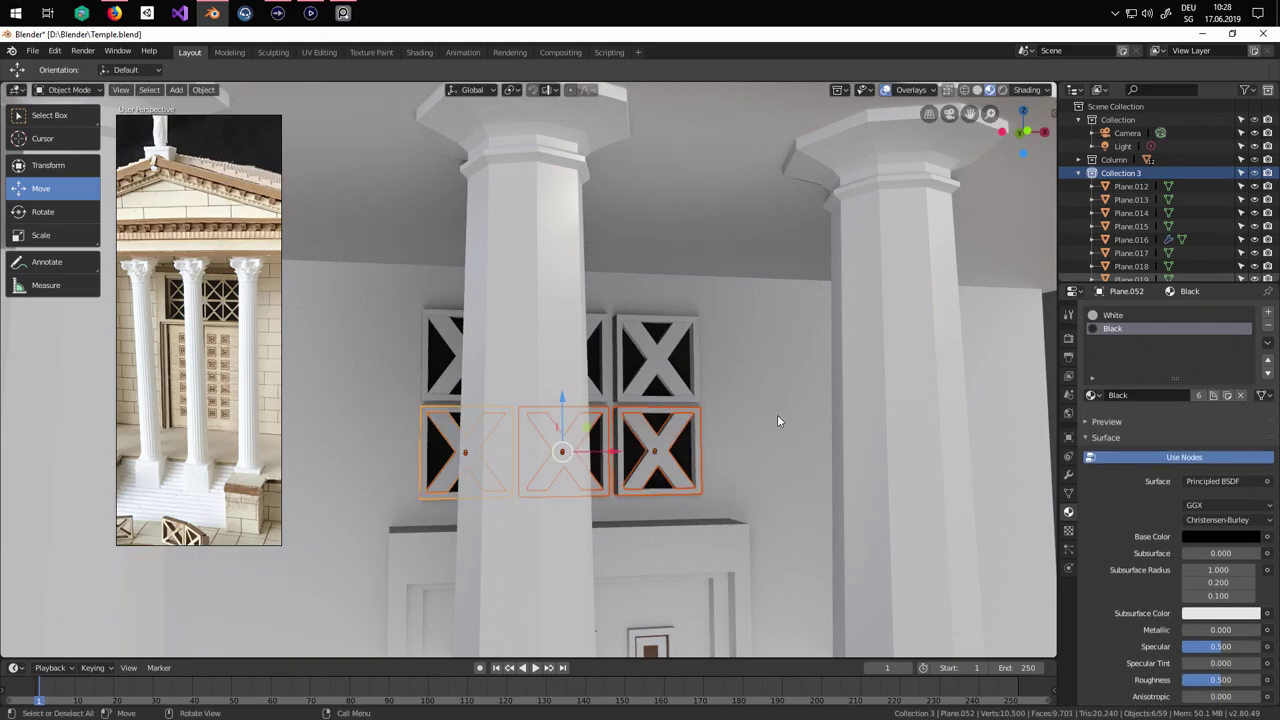
# Deselect the panels and save the temple file.
pyautogui.scroll(-6, 790, 415)
pyautogui.moveTo(862, 418); pyautogui.dragTo(785, 505, button='middle')
pyautogui.scroll(-3, 714, 493)
pyautogui.click(33, 51)
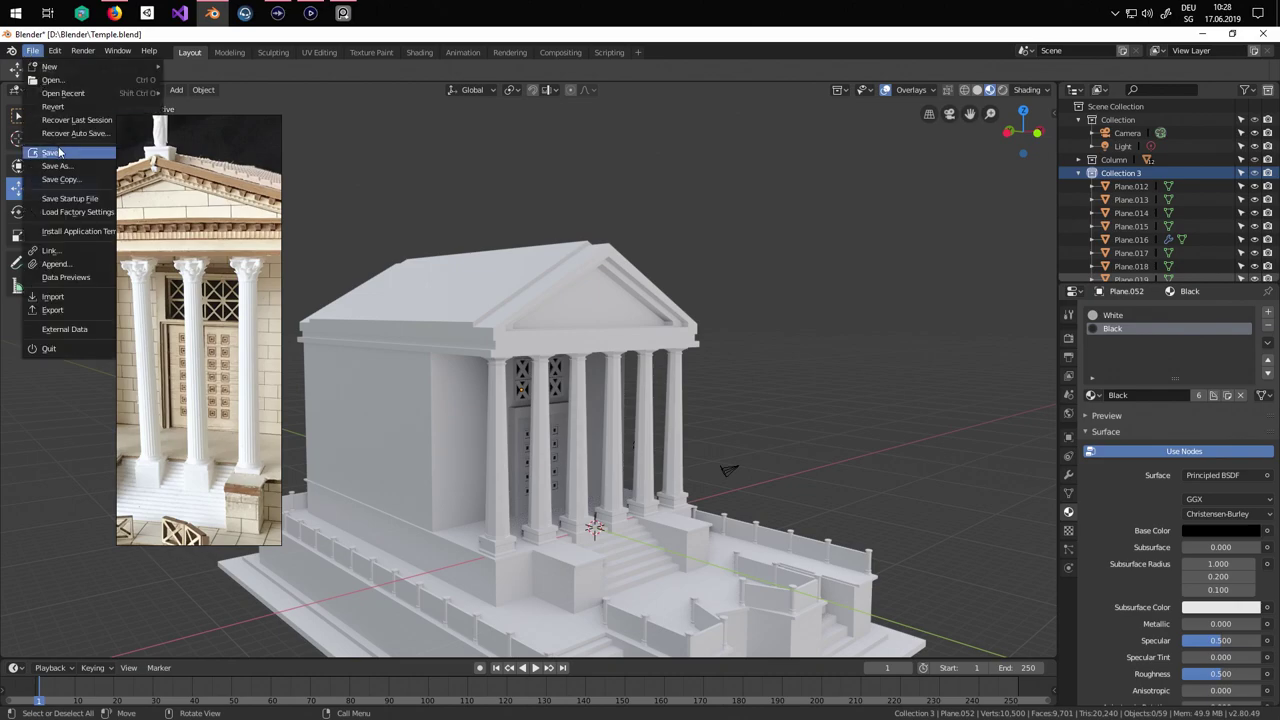
# Compare the whole temple model with the reference photo from several angles to decide which part to colour.
pyautogui.moveTo(600, 480); pyautogui.dragTo(632, 410, button='middle')
pyautogui.moveTo(615, 357)
pyautogui.mouseDown(button='middle')
pyautogui.moveTo(680, 420)
pyautogui.moveTo(657, 360)
pyautogui.moveTo(475, 330)
pyautogui.moveTo(587, 329)
pyautogui.moveTo(620, 307)
pyautogui.moveTo(612, 355)
pyautogui.mouseUp(button='middle')
pyautogui.scroll(-2, 612, 355)
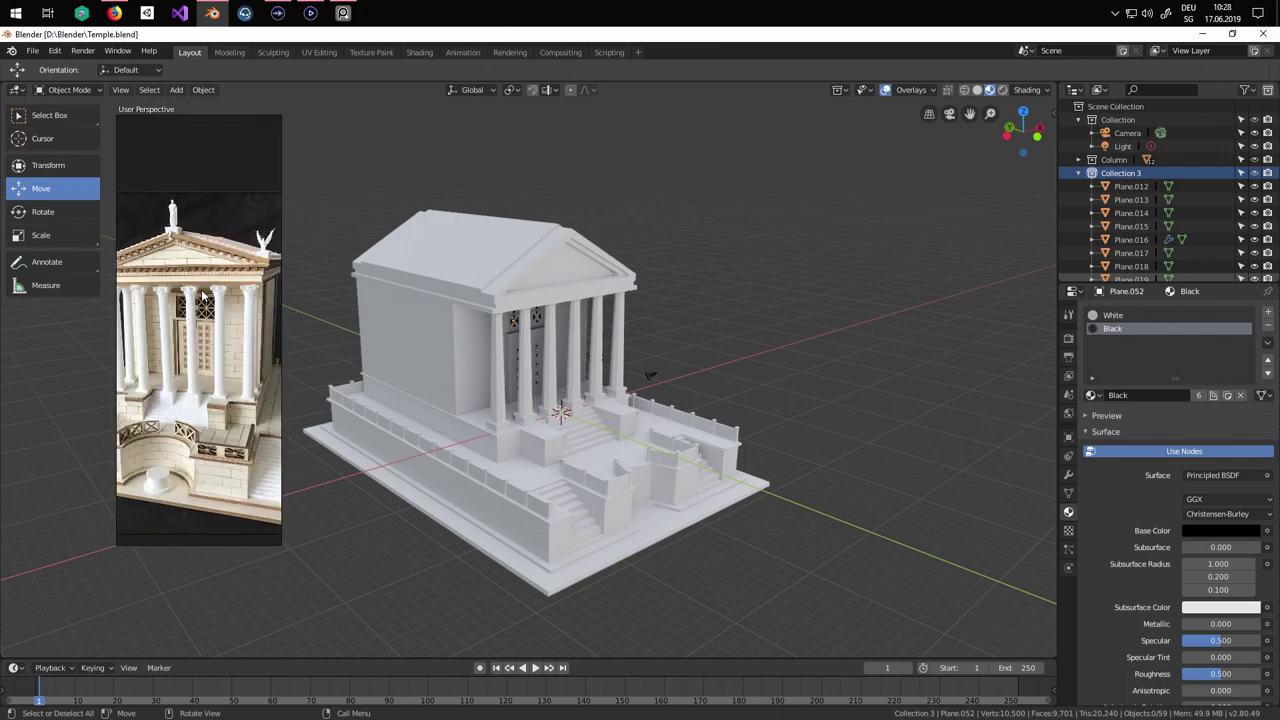
pyautogui.moveTo(231, 382); pyautogui.dragTo(266, 442, button='middle')
pyautogui.scroll(3, 507, 385)
pyautogui.moveTo(507, 385); pyautogui.dragTo(523, 422, button='middle')
pyautogui.scroll(-2, 190, 308)
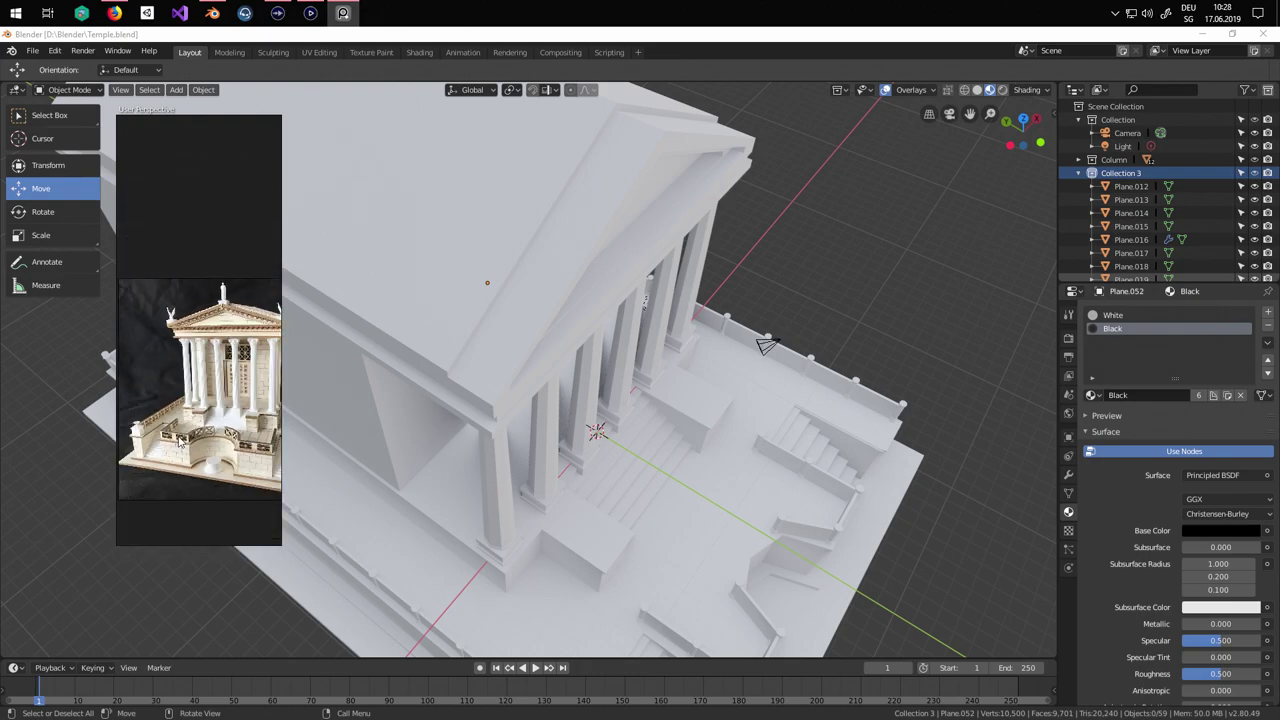
pyautogui.moveTo(180, 441); pyautogui.dragTo(182, 429, button='middle')
pyautogui.moveTo(522, 429); pyautogui.dragTo(522, 317, button='middle')
pyautogui.scroll(-4, 522, 317)
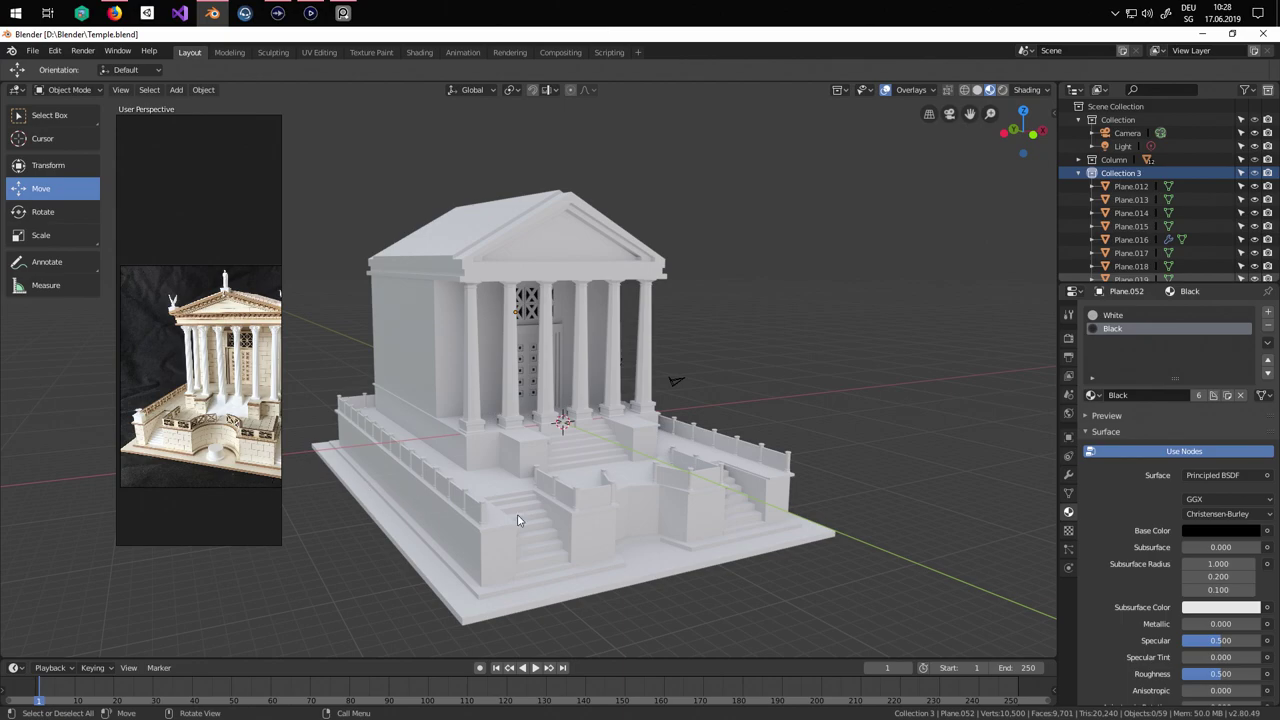
pyautogui.moveTo(675, 485); pyautogui.dragTo(522, 414, button='middle')
pyautogui.scroll(5, 193, 385)
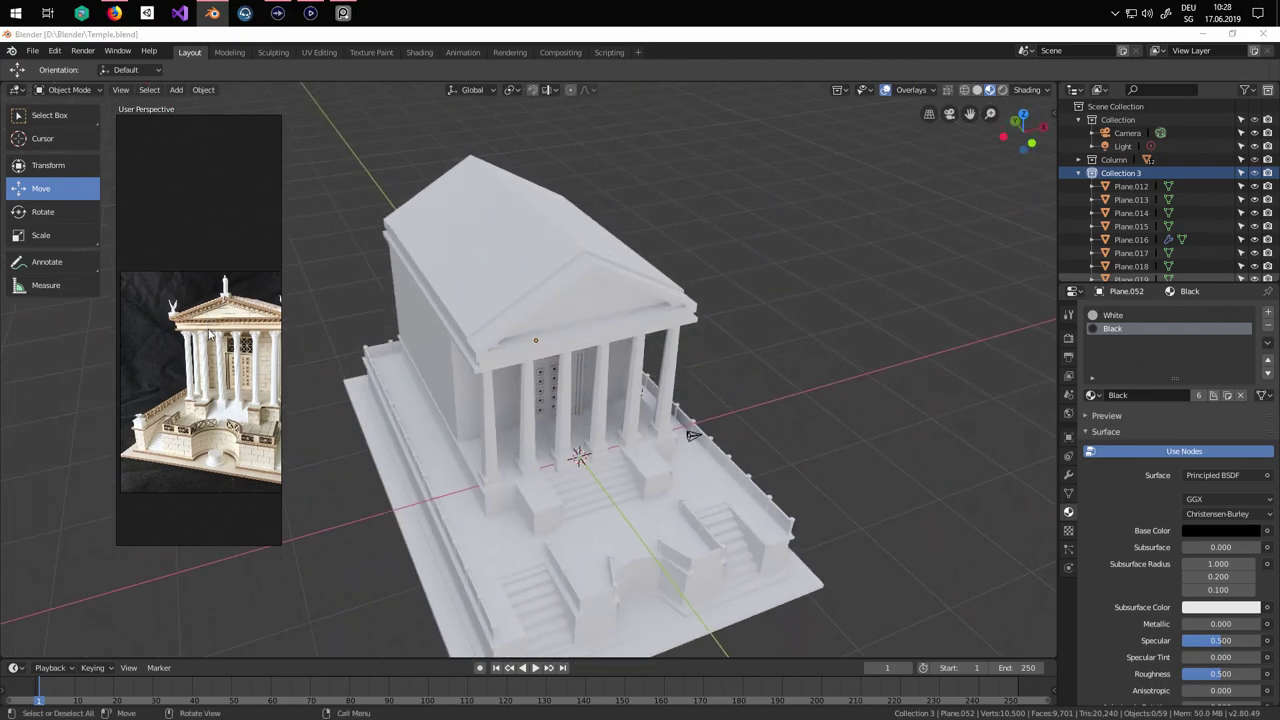
pyautogui.moveTo(193, 385); pyautogui.dragTo(170, 396, button='middle')
pyautogui.scroll(-5, 172, 392)
# Assign the existing White material to the roof and pediment object.
pyautogui.click(557, 316)
pyautogui.scroll(4, 560, 314)
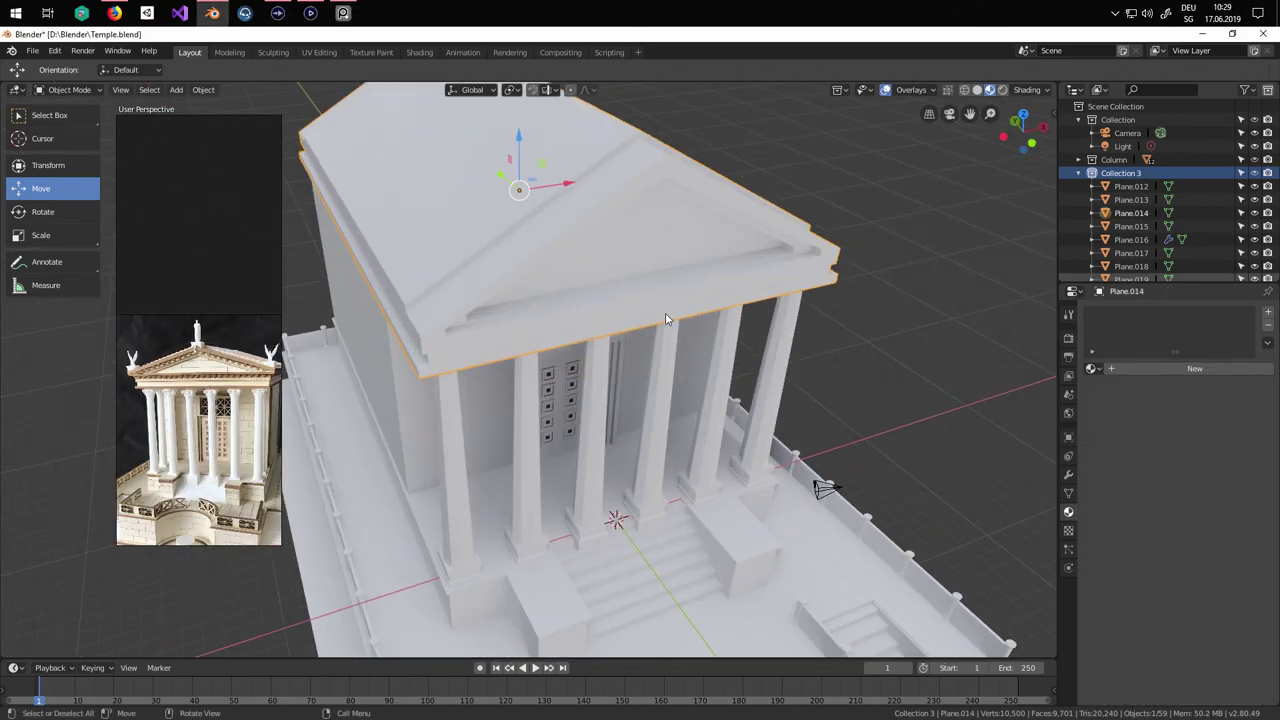
pyautogui.press('Tab')
pyautogui.moveTo(565, 312); pyautogui.dragTo(627, 390, button='middle')
pyautogui.scroll(3, 627, 390)
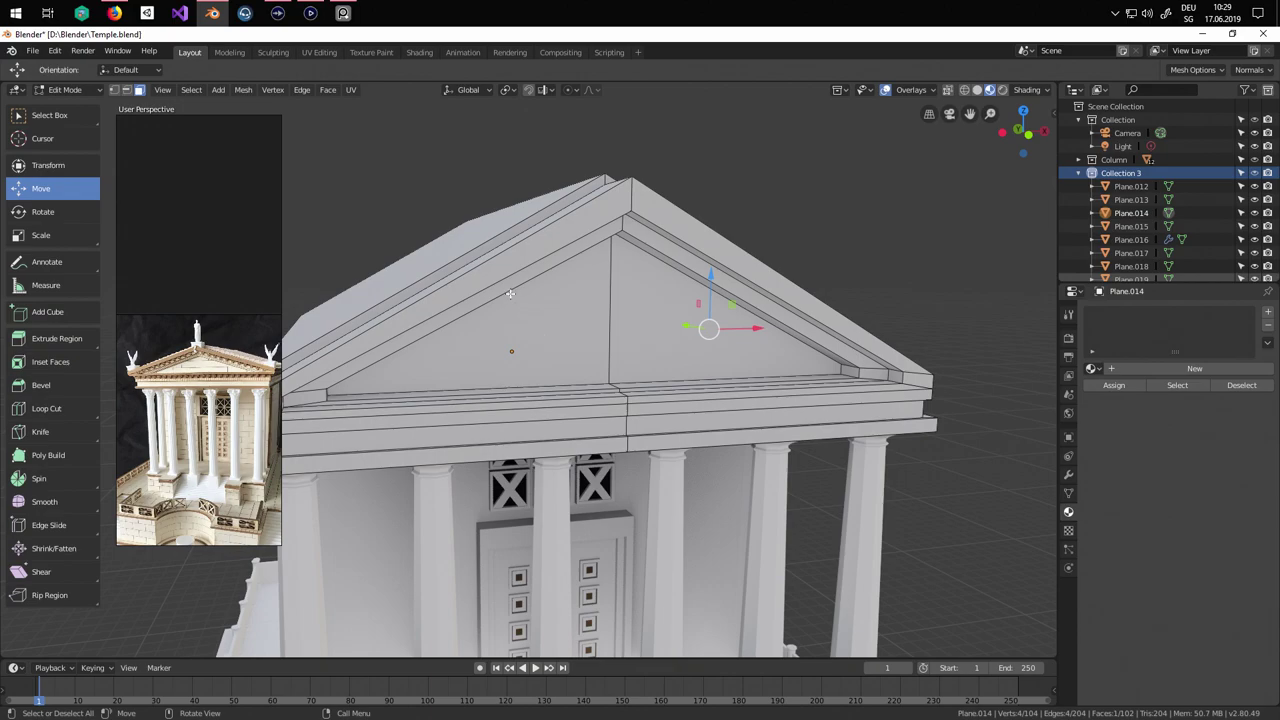
pyautogui.click(545, 242)
pyautogui.press('Tab')
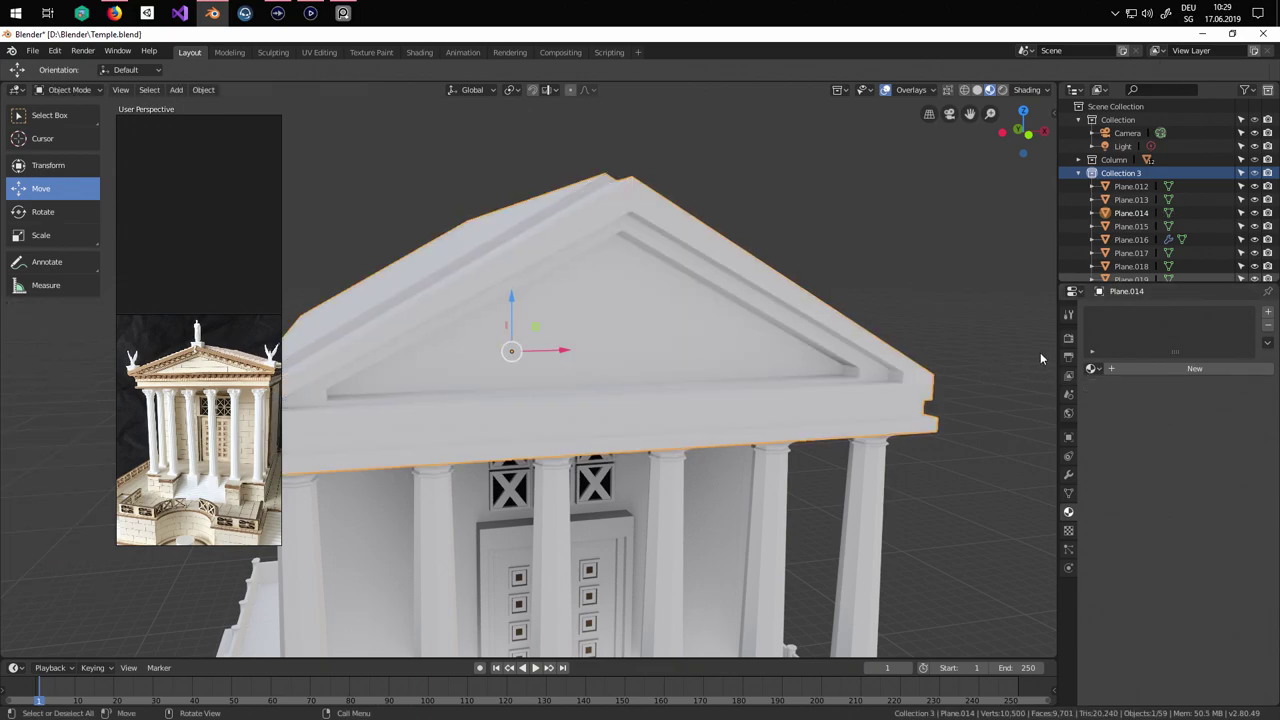
pyautogui.click(1092, 368)
pyautogui.click(1114, 428)
# Edit the roof mesh and select the front faces of the pediment's sloping borders and horizontal cornice.
pyautogui.press('Tab')
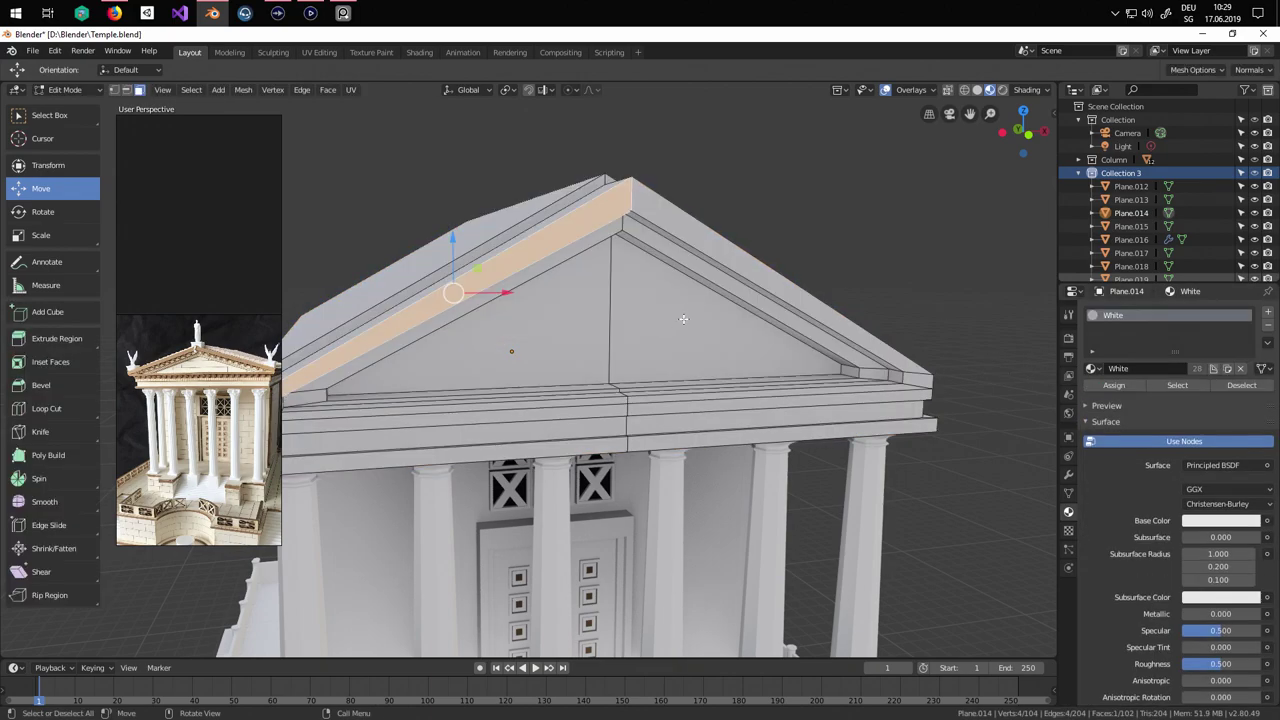
pyautogui.keyDown('shift'); pyautogui.click(693, 246); pyautogui.keyUp('shift')
pyautogui.moveTo(692, 246); pyautogui.dragTo(614, 260, button='middle')
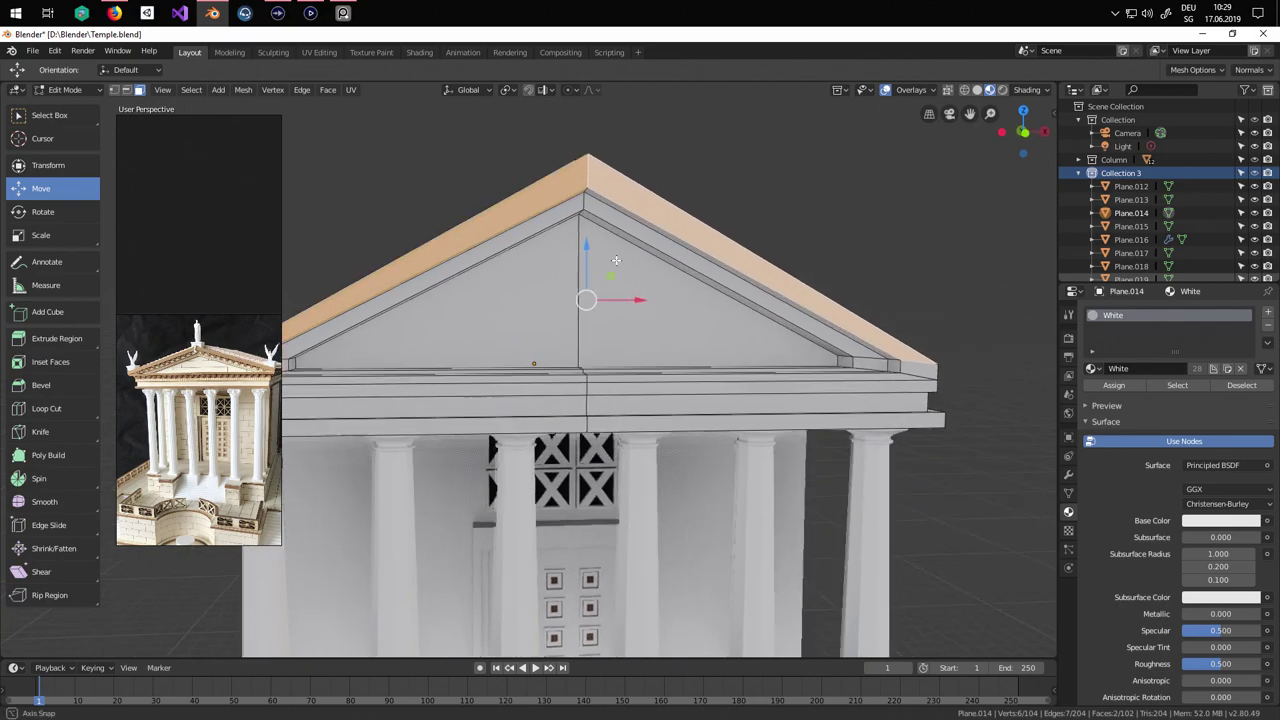
pyautogui.keyDown('shift'); pyautogui.click(620, 230); pyautogui.keyUp('shift')
pyautogui.keyDown('shift'); pyautogui.click(564, 219); pyautogui.keyUp('shift')
pyautogui.keyDown('shift'); pyautogui.click(564, 221); pyautogui.keyUp('shift')
pyautogui.keyDown('shift'); pyautogui.click(563, 215); pyautogui.keyUp('shift')
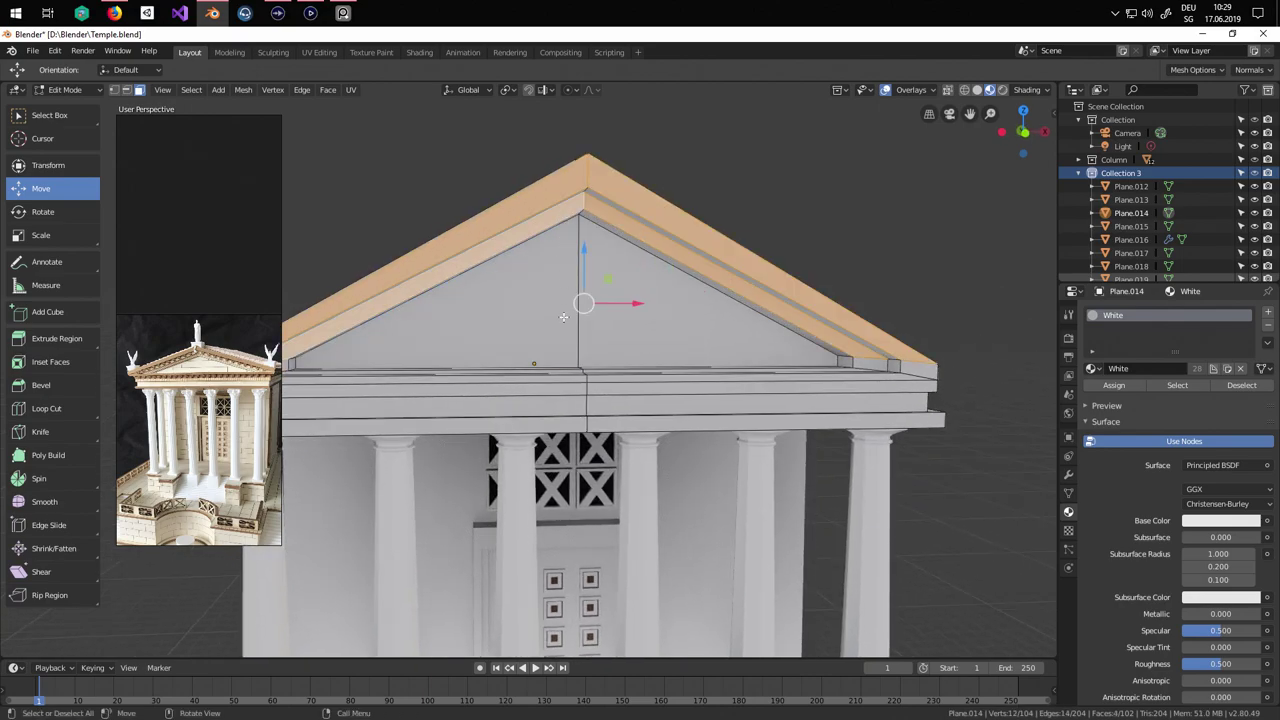
pyautogui.scroll(-3, 480, 310)
pyautogui.moveTo(380, 380); pyautogui.dragTo(414, 424, button='middle')
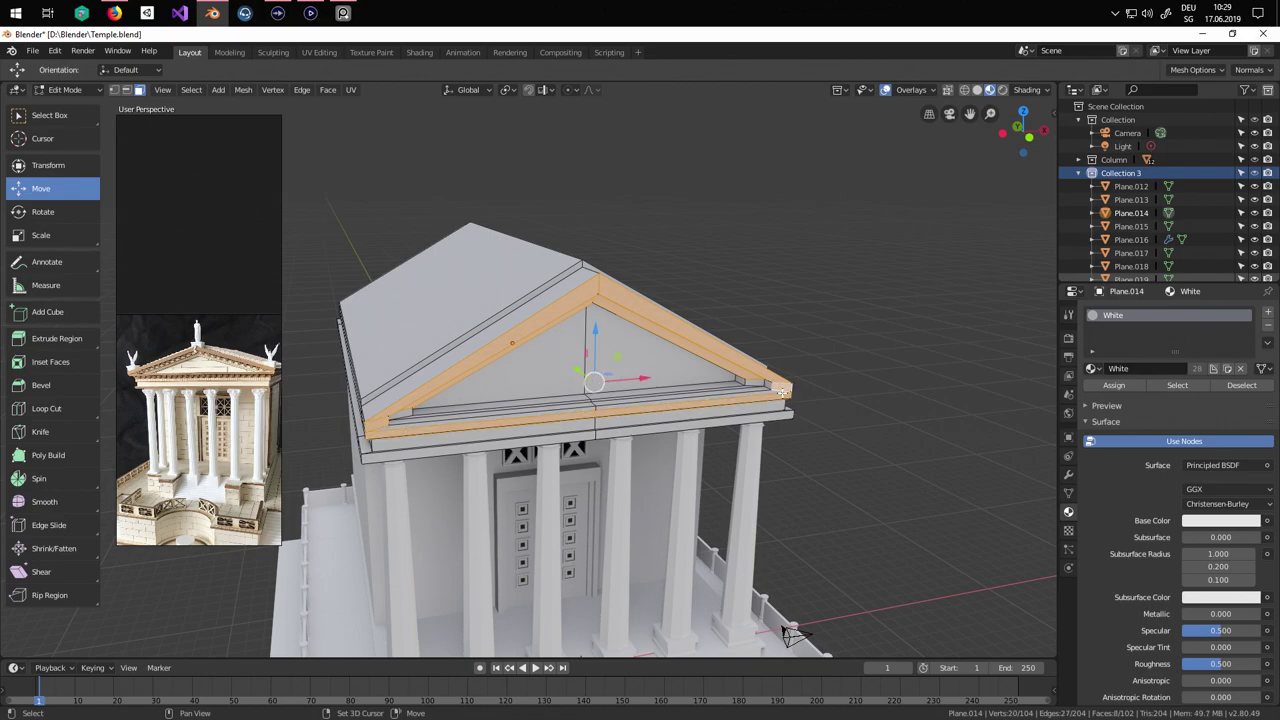
# Refine the selection around the pediment border, adding its inner side faces and the ledge above the horizontal cornice.
pyautogui.moveTo(790, 635); pyautogui.dragTo(835, 587, button='middle')
pyautogui.moveTo(752, 392)
pyautogui.mouseDown(button='middle')
pyautogui.moveTo(770, 380)
pyautogui.moveTo(760, 365)
pyautogui.moveTo(729, 399)
pyautogui.mouseUp(button='middle')
pyautogui.scroll(4, 585, 255)
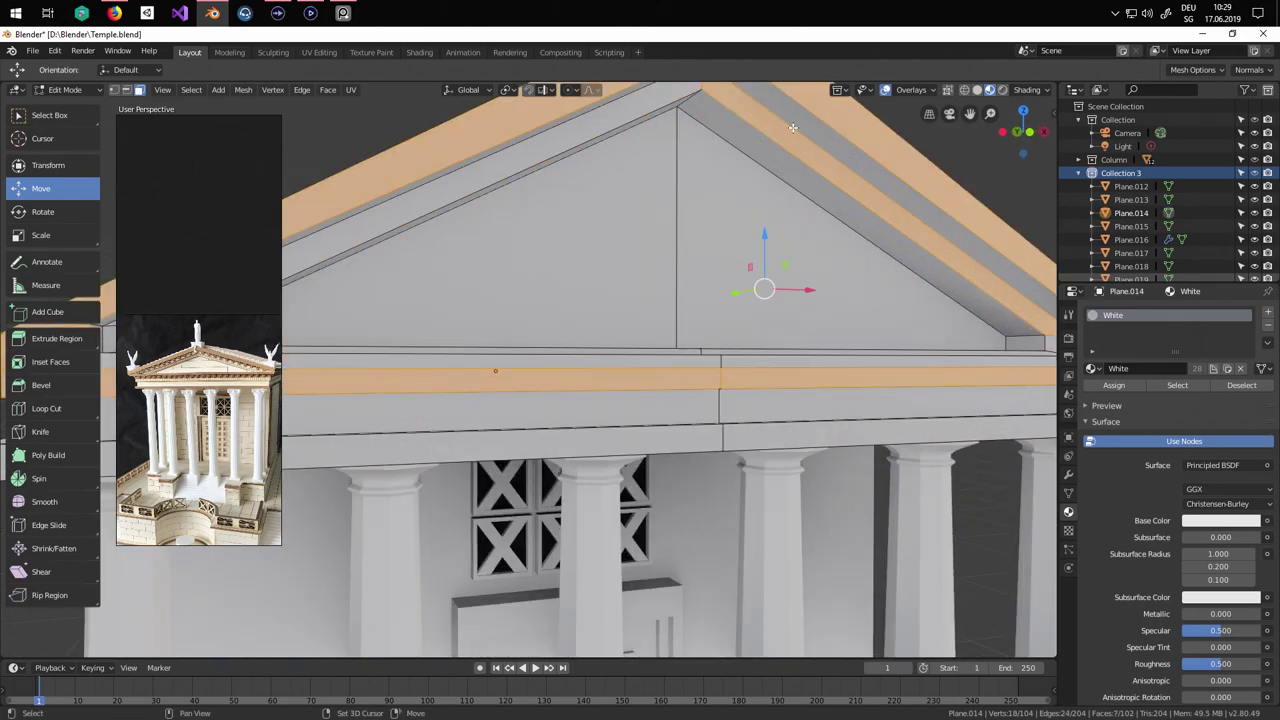
pyautogui.scroll(-5, 764, 330)
pyautogui.moveTo(764, 330); pyautogui.dragTo(697, 400, button='middle')
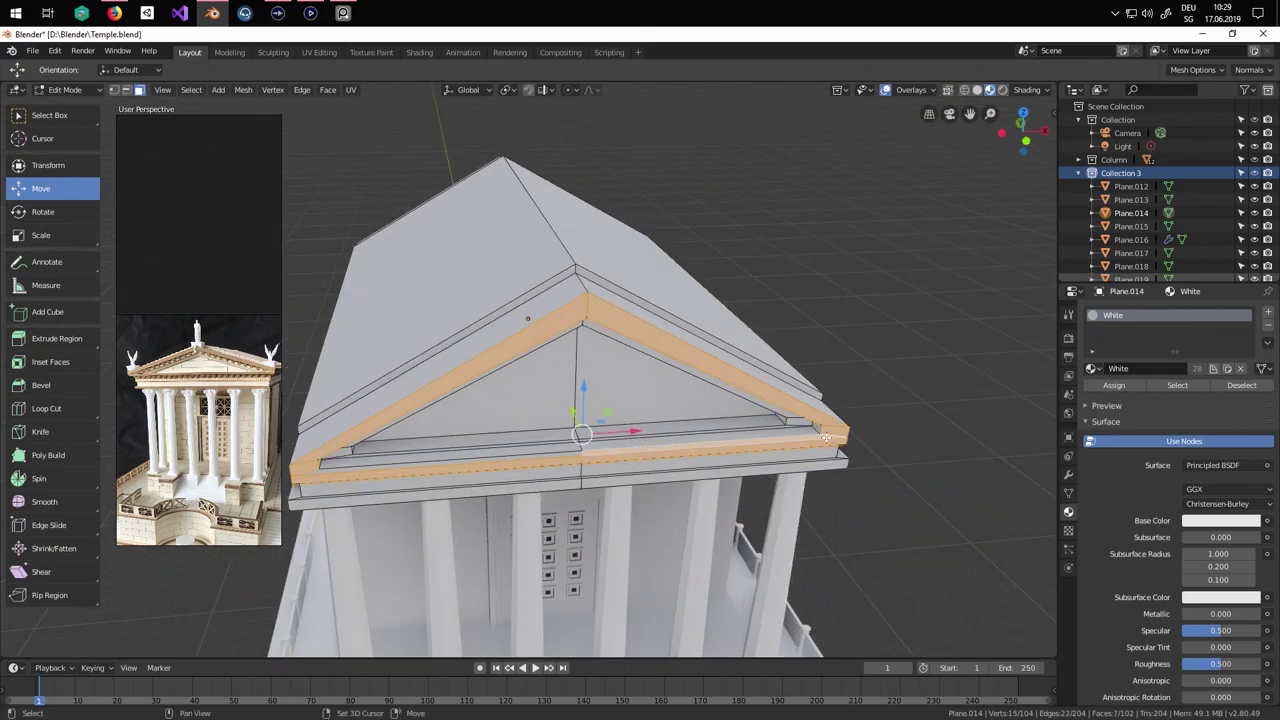
pyautogui.moveTo(430, 467); pyautogui.dragTo(467, 243, button='middle')
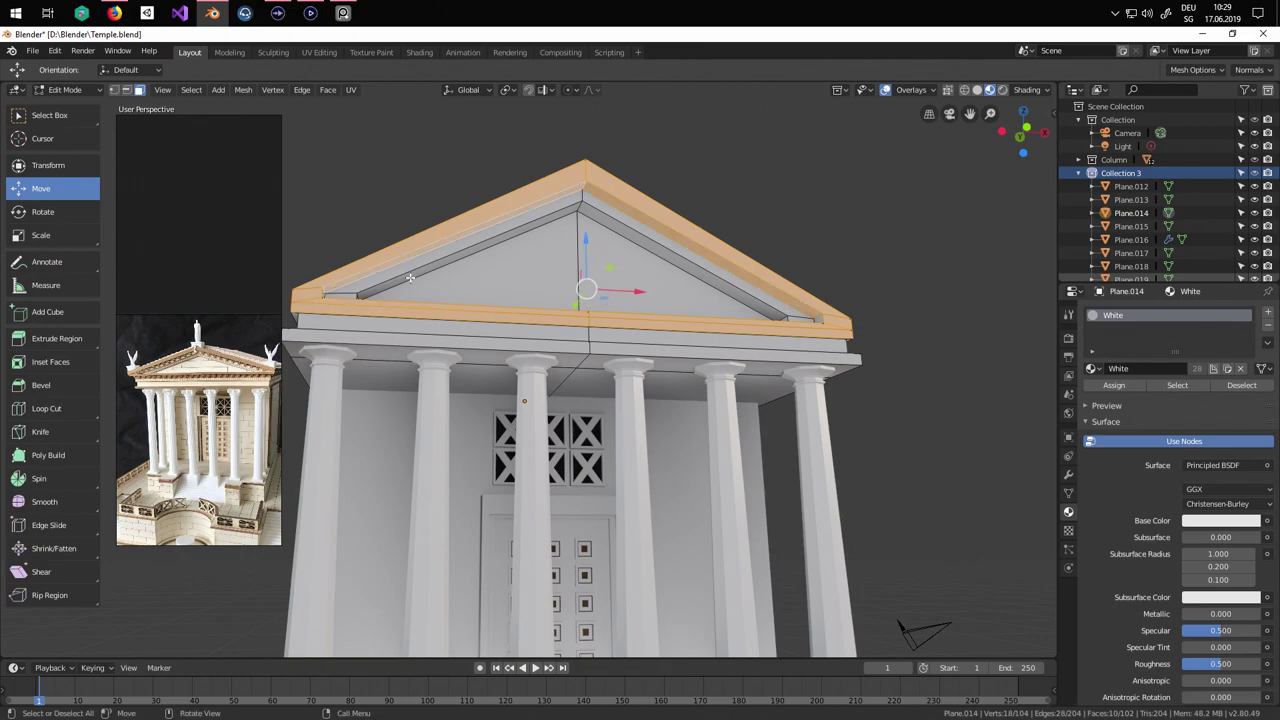
pyautogui.moveTo(410, 277); pyautogui.dragTo(513, 352, button='middle')
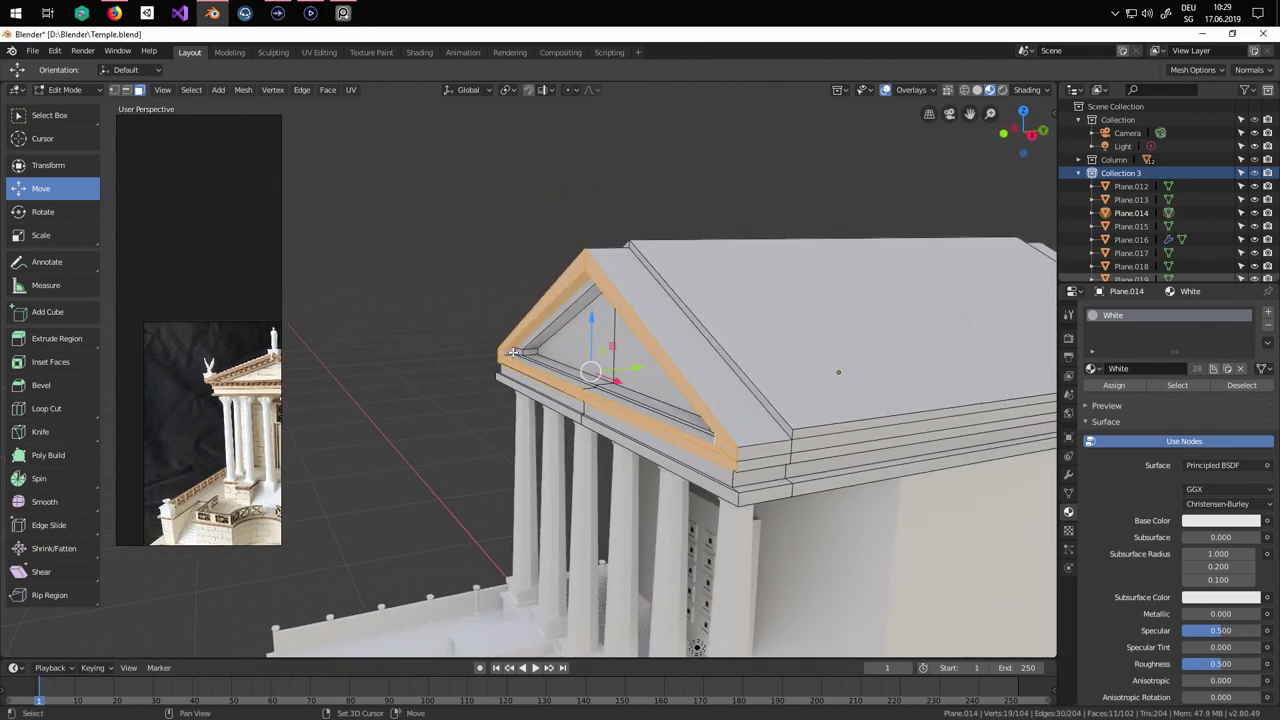
pyautogui.scroll(2, 558, 365)
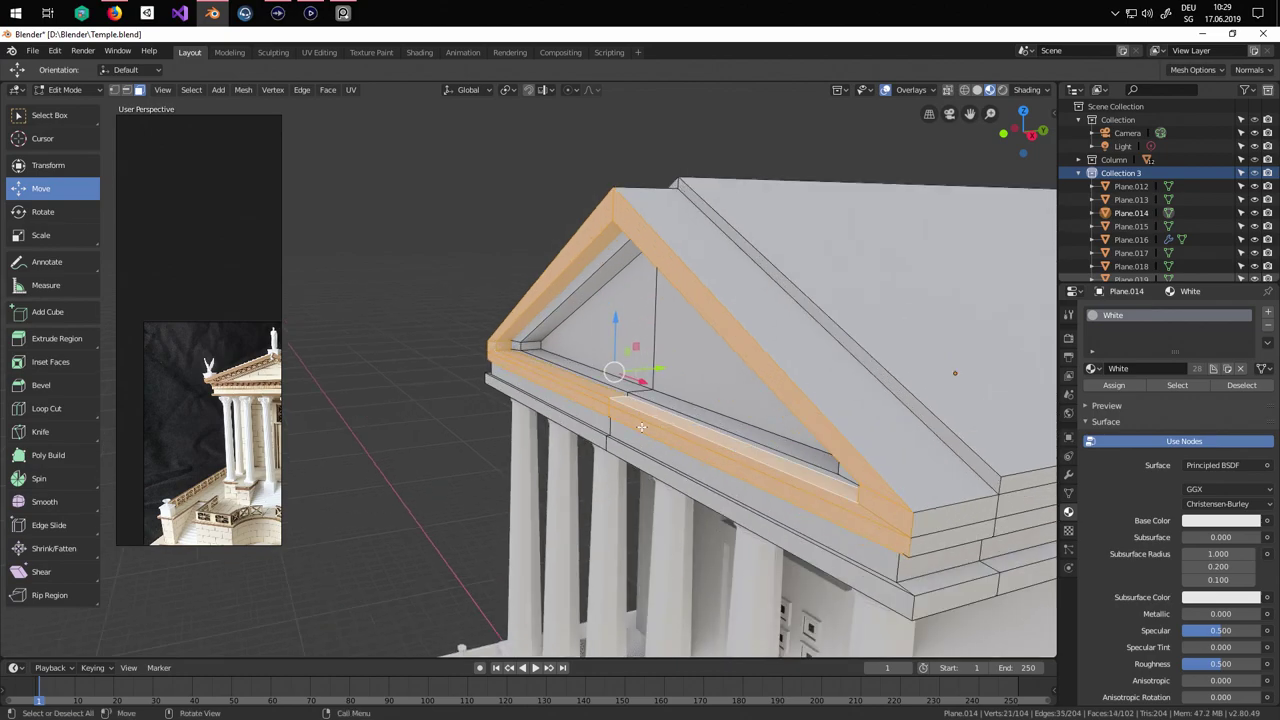
pyautogui.moveTo(641, 427); pyautogui.dragTo(749, 364, button='middle')
# Add the lowest front band above the columns to the selection, leaving the recessed middle band unselected.
pyautogui.keyDown('shift'); pyautogui.click(498, 355); pyautogui.keyUp('shift')
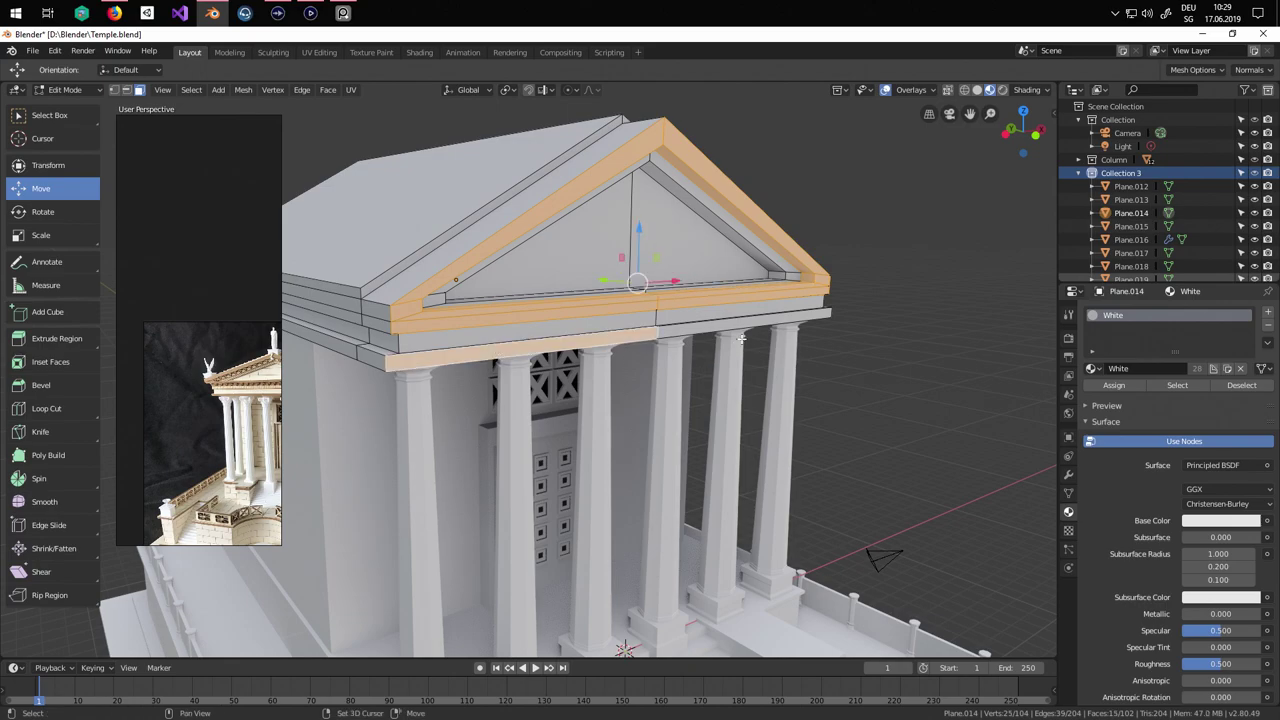
pyautogui.keyDown('shift'); pyautogui.click(733, 327); pyautogui.keyUp('shift')
pyautogui.moveTo(733, 327); pyautogui.dragTo(535, 345, button='middle')
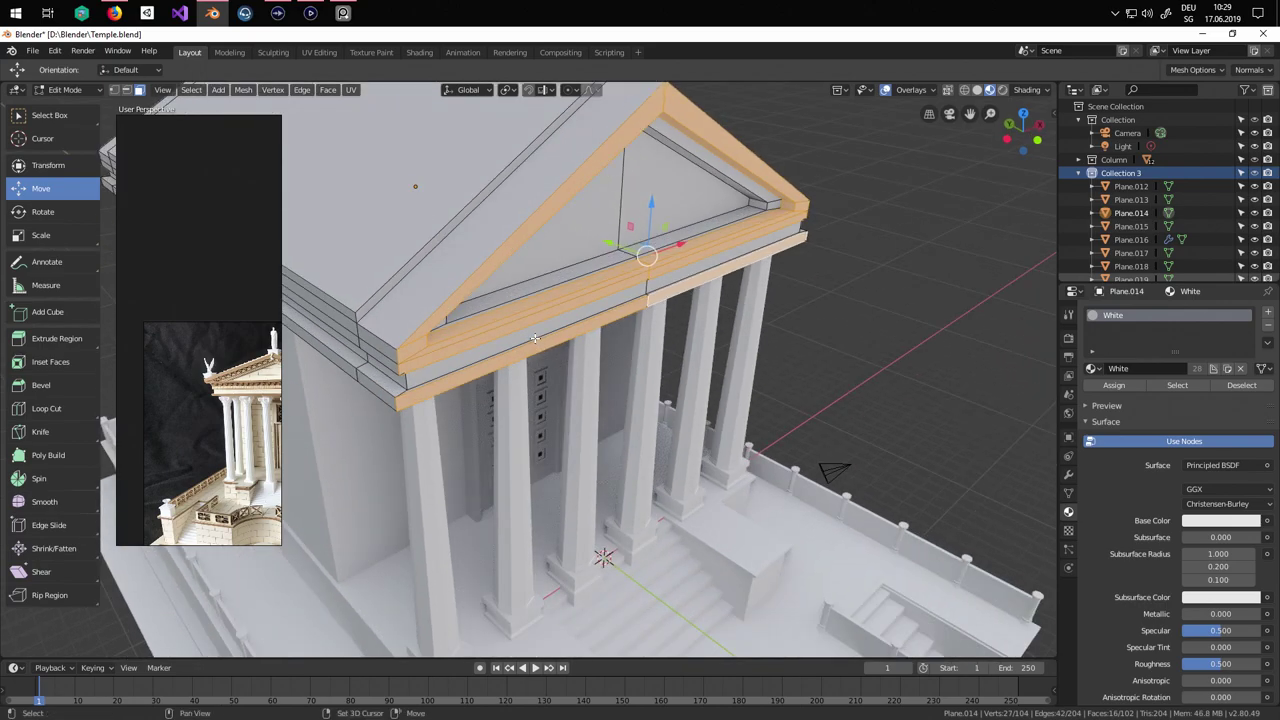
pyautogui.keyDown('shift'); pyautogui.click(675, 285); pyautogui.keyUp('shift')
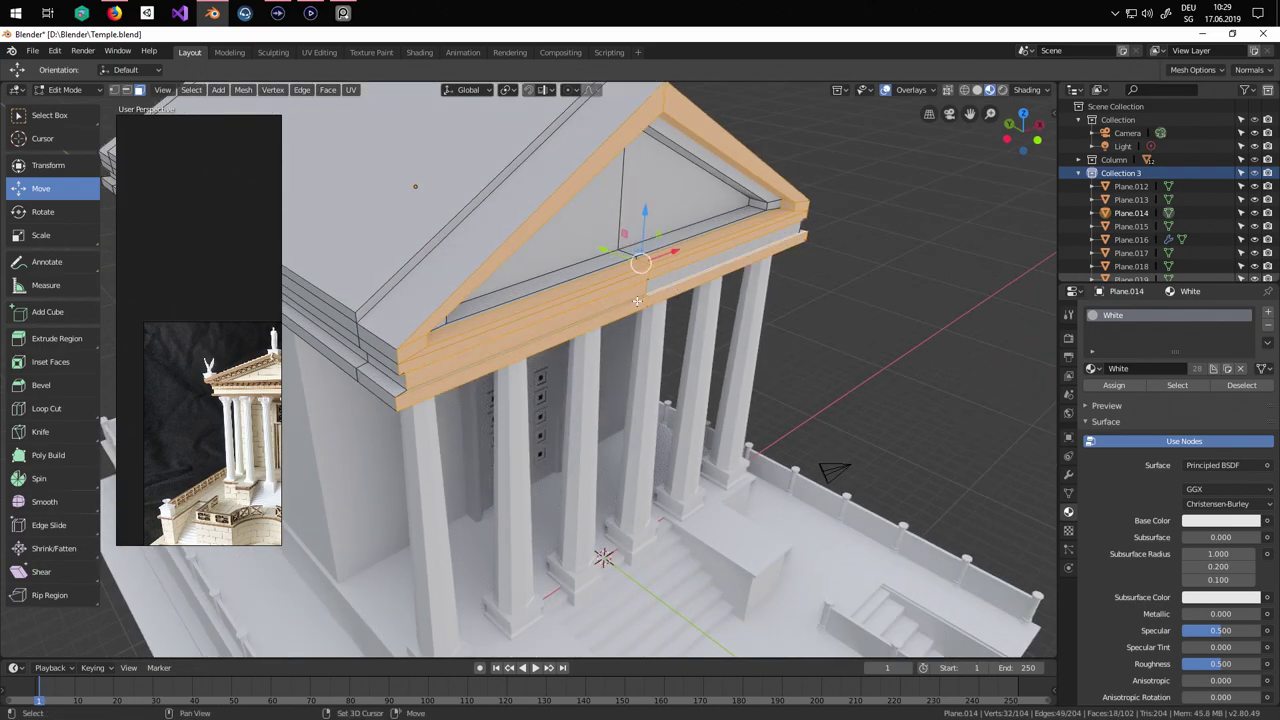
pyautogui.keyDown('shift'); pyautogui.click(636, 299); pyautogui.keyUp('shift')
pyautogui.keyDown('shift'); pyautogui.click(631, 306); pyautogui.keyUp('shift')
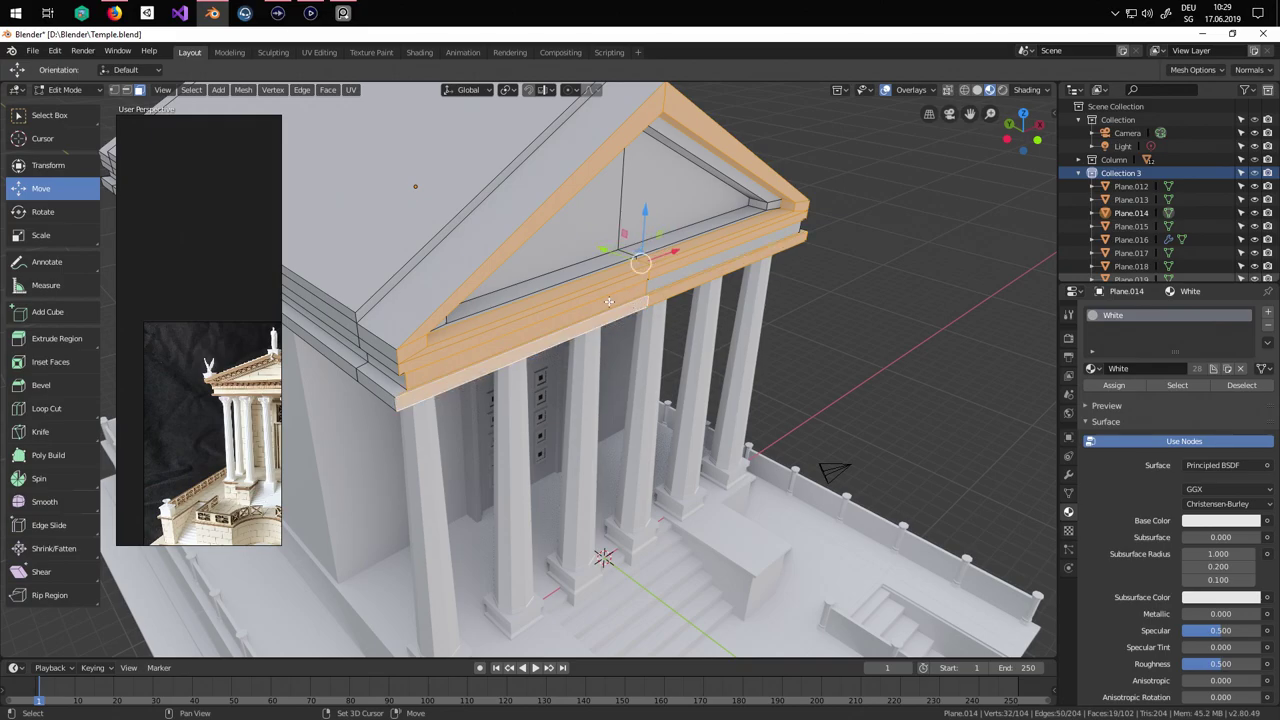
pyautogui.keyDown('shift'); pyautogui.click(611, 301); pyautogui.keyUp('shift')
pyautogui.moveTo(611, 301); pyautogui.dragTo(702, 384, button='middle')
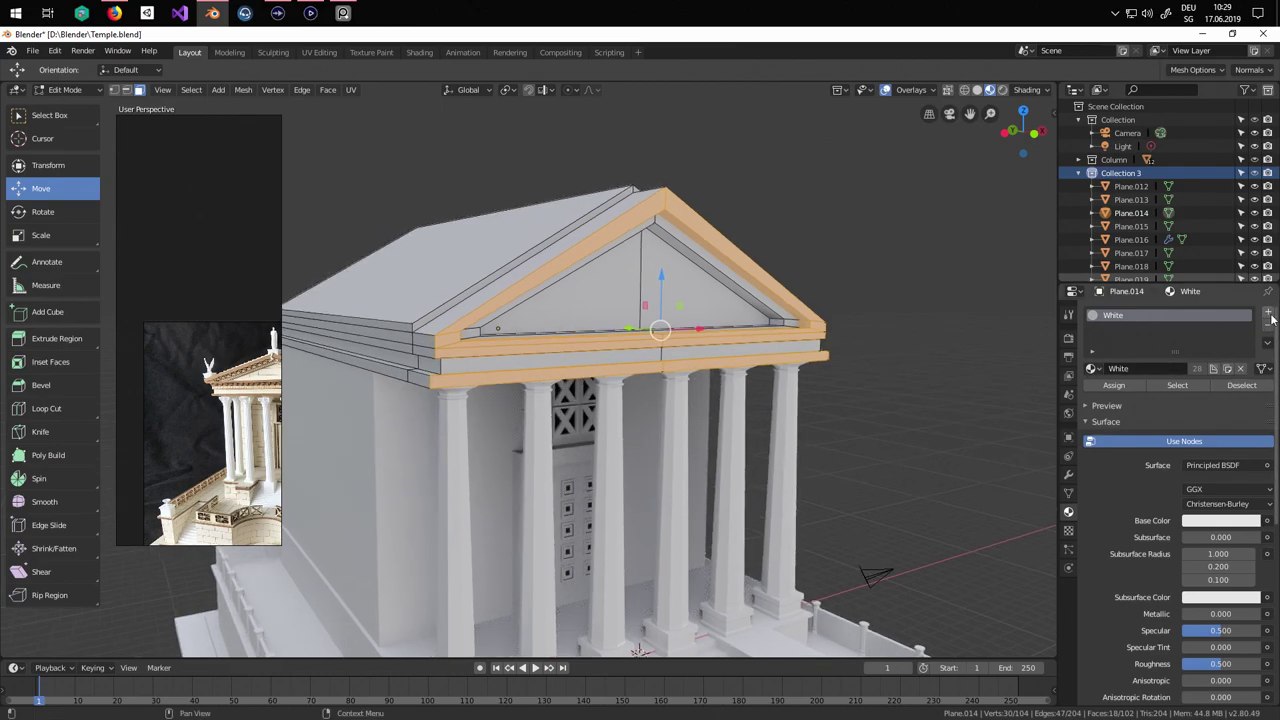
# Add a second material slot with the existing Braun material and assign it to the selected pediment and cornice faces.
pyautogui.click(1269, 314)
pyautogui.click(1090, 395)
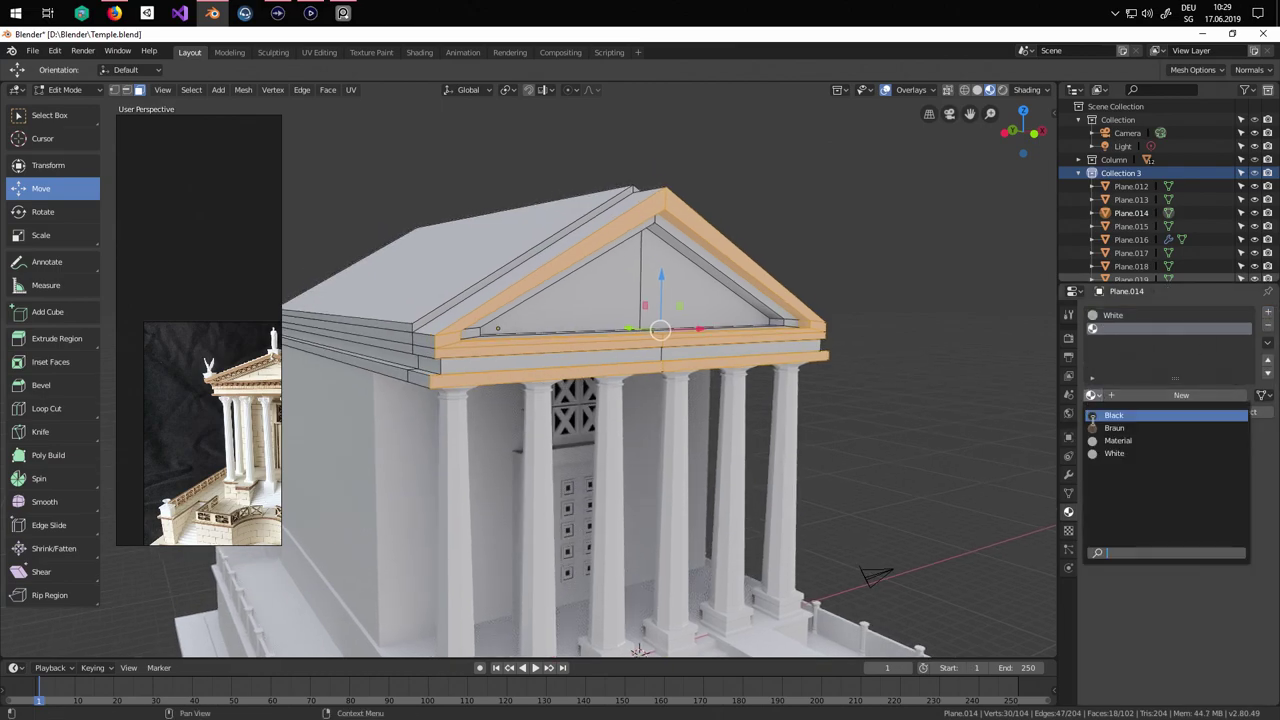
pyautogui.click(1112, 432)
pyautogui.click(1107, 414)
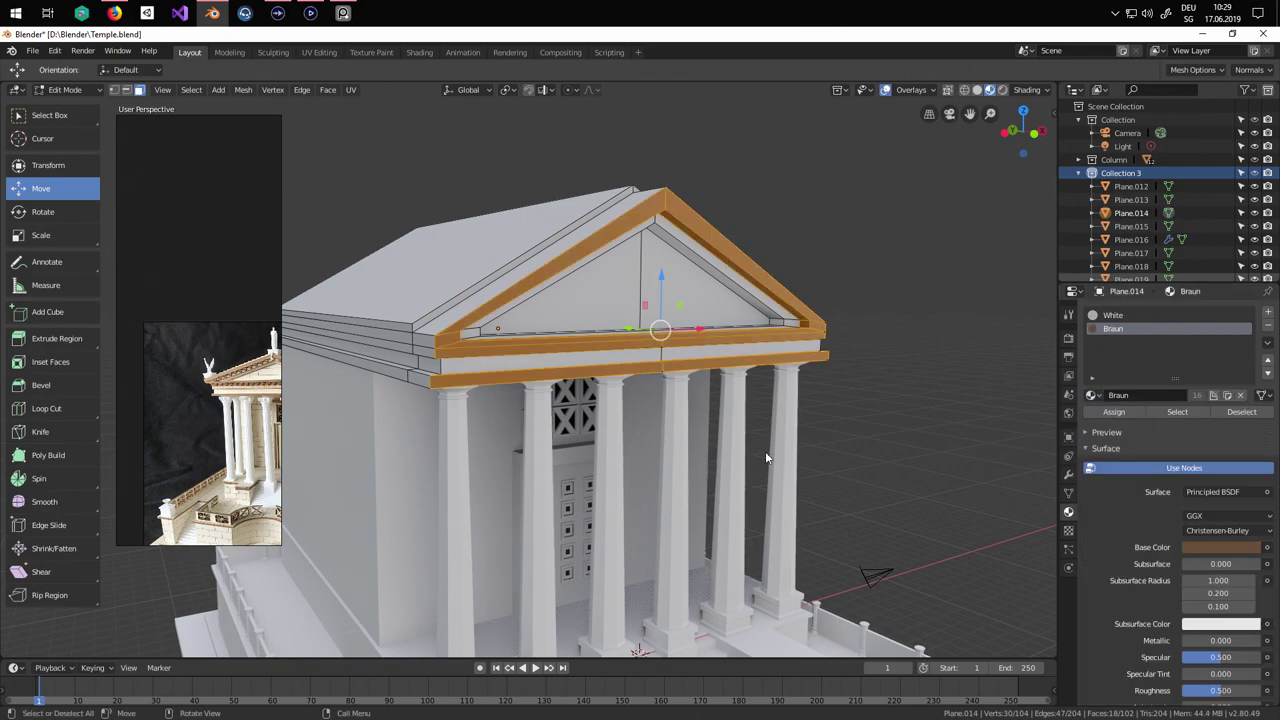
pyautogui.press('Tab')
# Examine the brown pediment trim and the roof's side cornice from several angles, comparing them with the reference photo.
pyautogui.moveTo(765, 451); pyautogui.dragTo(646, 415, button='middle')
pyautogui.scroll(-5, 646, 415)
pyautogui.scroll(5, 647, 420)
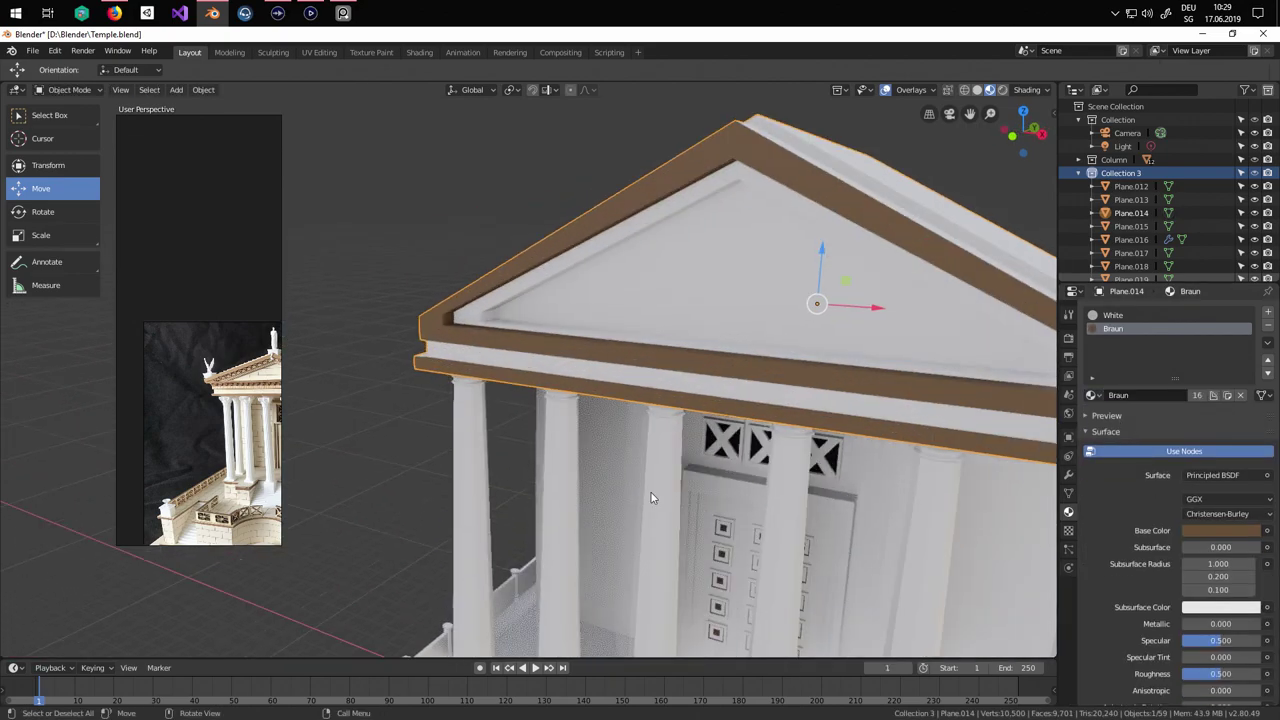
pyautogui.moveTo(651, 497); pyautogui.dragTo(743, 403, button='middle')
pyautogui.scroll(-5, 684, 445)
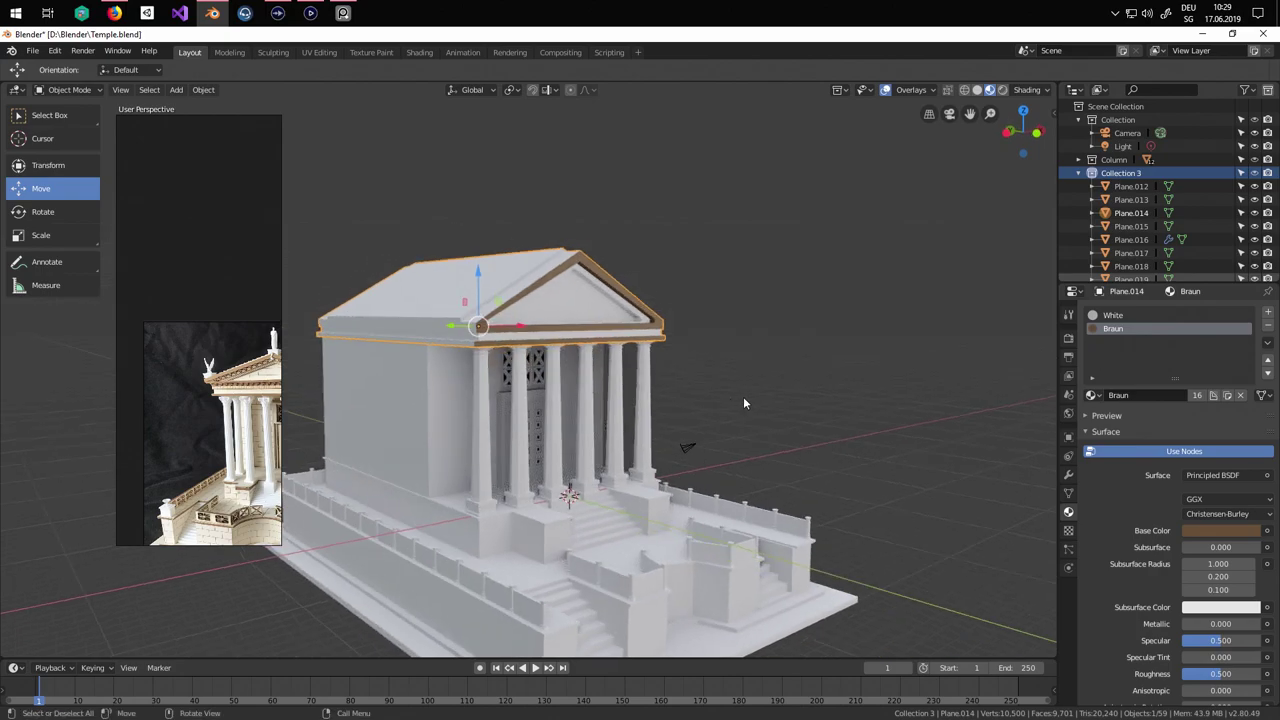
pyautogui.scroll(3, 609, 345)
pyautogui.moveTo(540, 345); pyautogui.dragTo(585, 357, button='middle')
pyautogui.scroll(1, 321, 410)
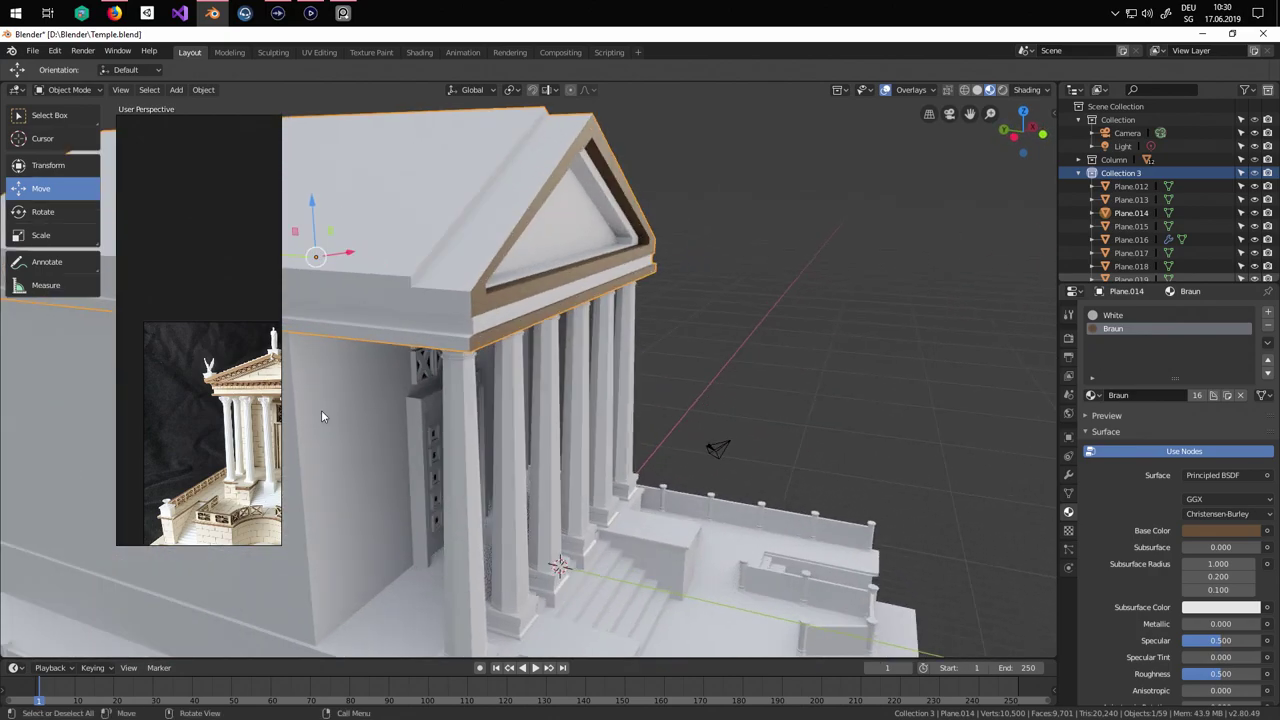
pyautogui.scroll(-3, 321, 410)
pyautogui.scroll(5, 268, 415)
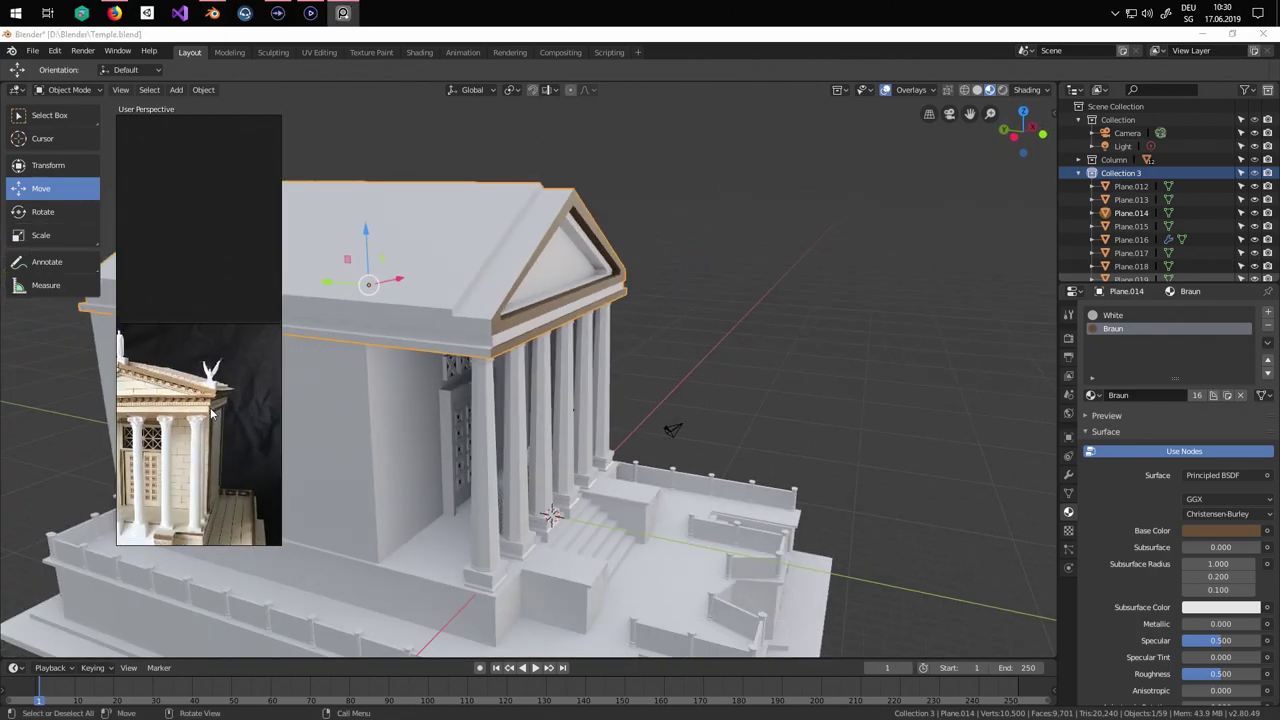
pyautogui.moveTo(494, 383); pyautogui.dragTo(545, 396, button='middle')
pyautogui.press('Tab')
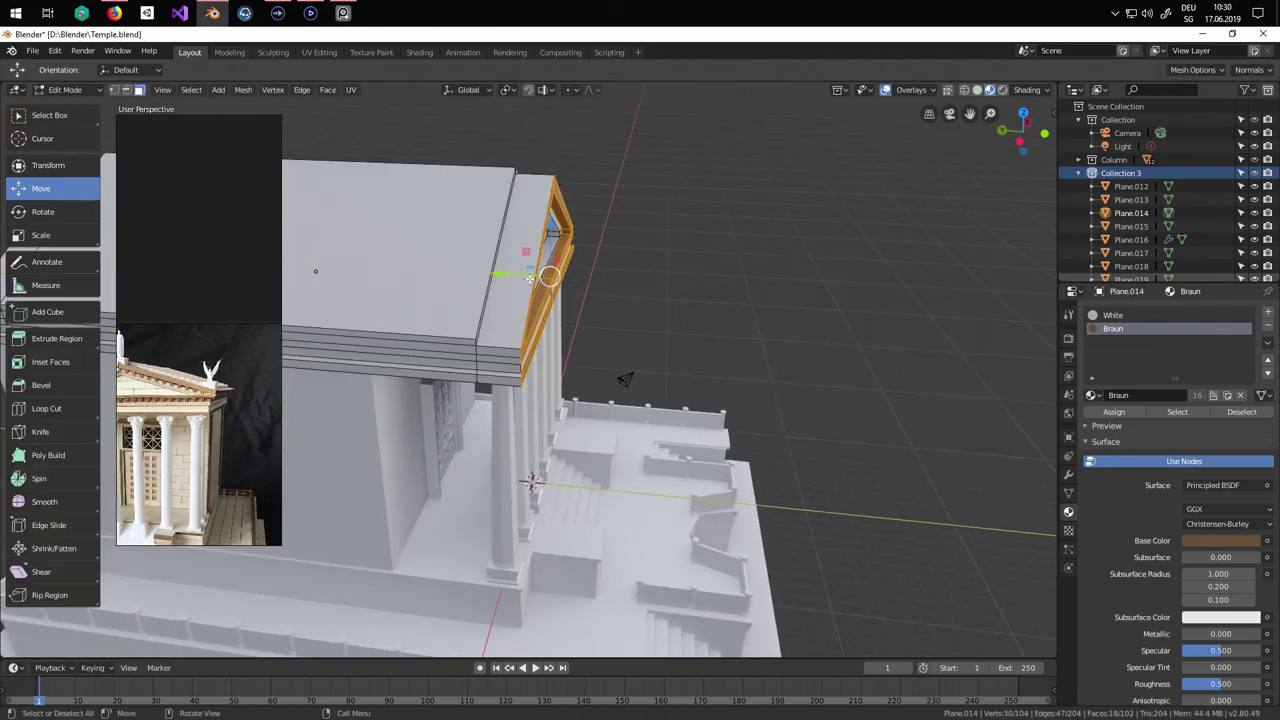
pyautogui.moveTo(514, 276); pyautogui.dragTo(603, 322, button='middle')
pyautogui.keyDown('shift'); pyautogui.moveTo(603, 322); pyautogui.dragTo(658, 417, button='middle'); pyautogui.keyUp('shift')
pyautogui.scroll(-4, 598, 328)
pyautogui.moveTo(598, 328); pyautogui.dragTo(489, 381, button='middle')
pyautogui.press('Tab')
pyautogui.scroll(-2, 489, 381)
pyautogui.click(852, 404)
pyautogui.scroll(-2, 852, 404)
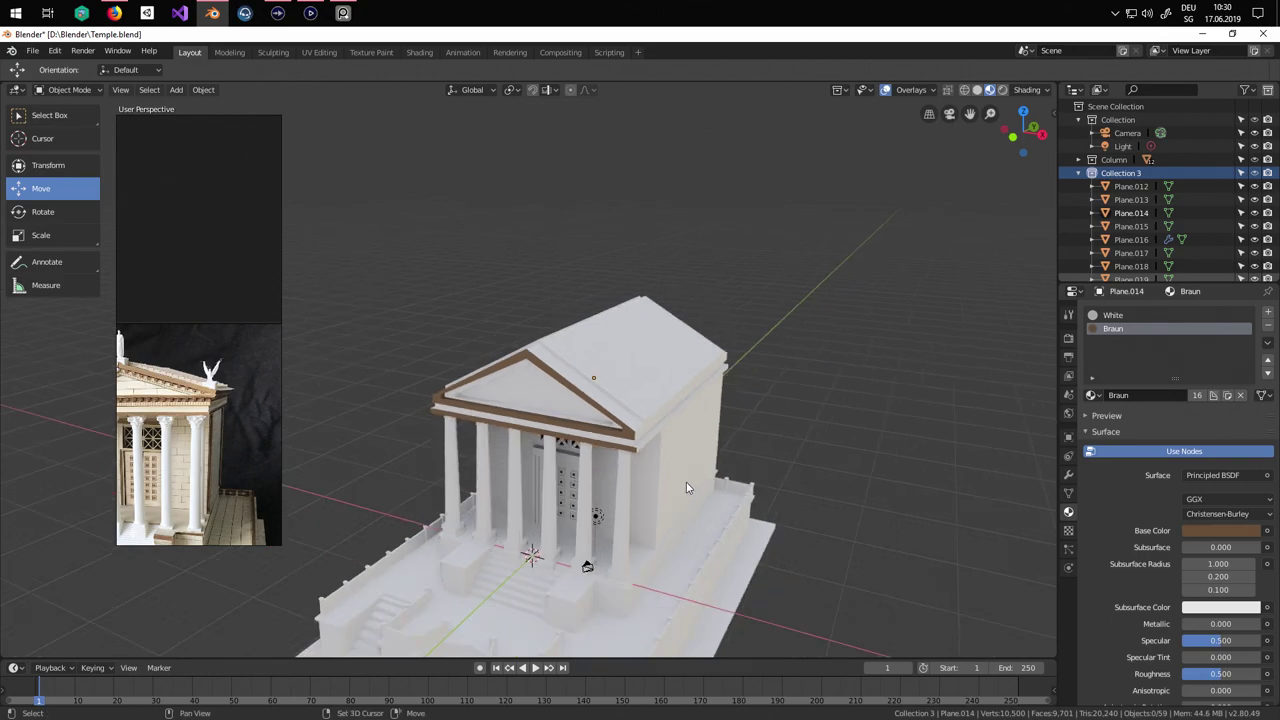
# Edit the podium under the columns and select the thin front and outer side rim faces at its left pedestal.
pyautogui.keyDown('shift'); pyautogui.moveTo(686, 482); pyautogui.dragTo(775, 300, button='middle'); pyautogui.keyUp('shift')
pyautogui.scroll(5, 602, 484)
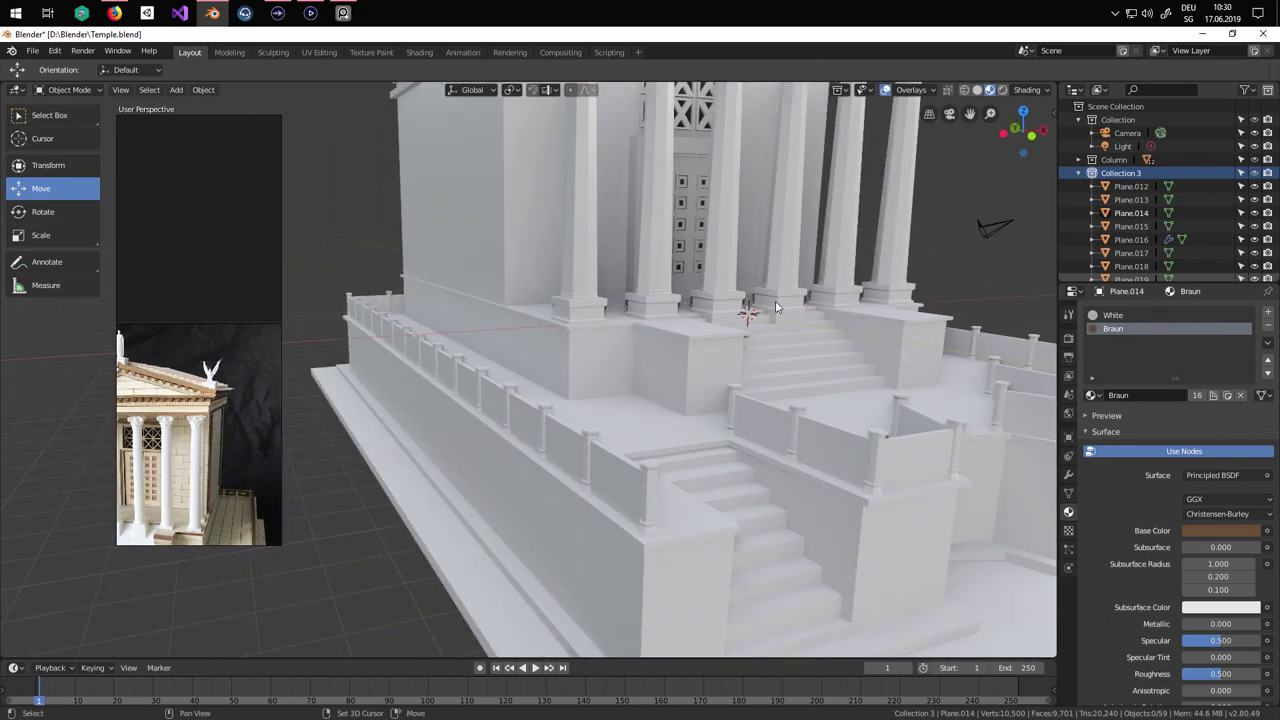
pyautogui.press('Tab')
pyautogui.press('Tab')
pyautogui.click(719, 368)
pyautogui.press('Tab')
pyautogui.scroll(5, 722, 366)
pyautogui.keyDown('shift'); pyautogui.moveTo(749, 349); pyautogui.dragTo(321, 460, button='middle'); pyautogui.keyUp('shift')
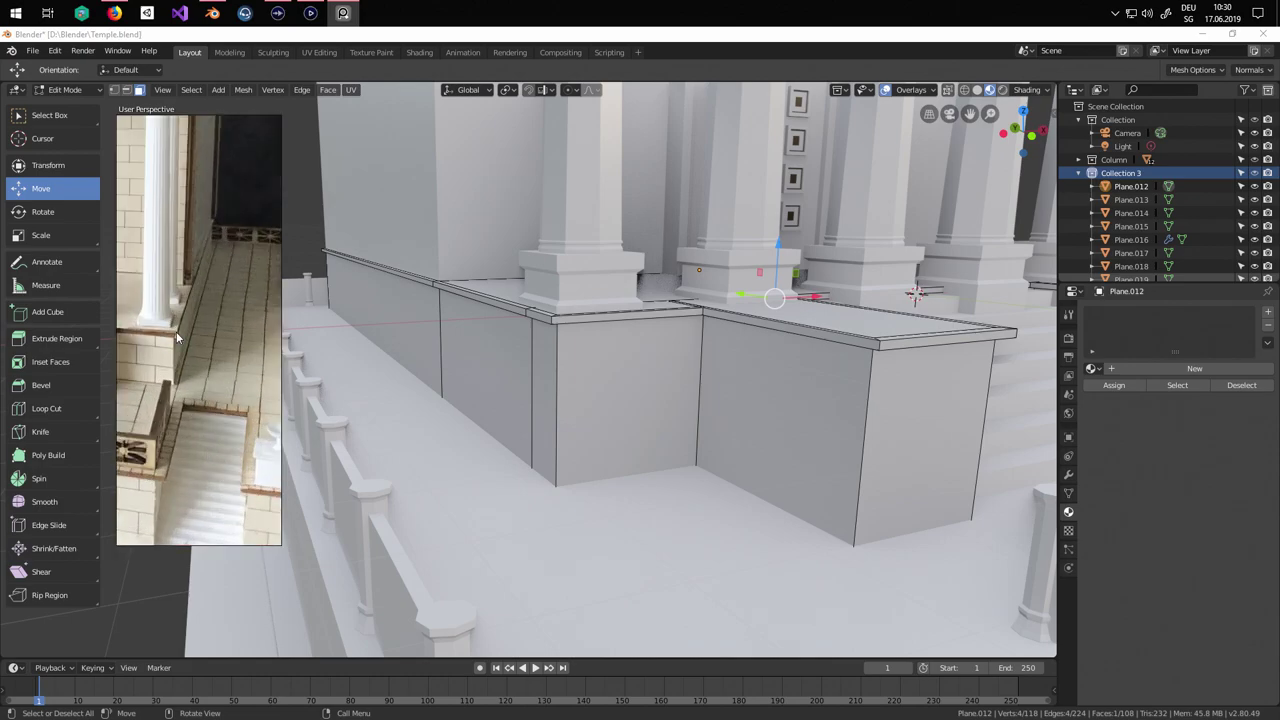
pyautogui.click(814, 334)
pyautogui.keyDown('shift'); pyautogui.click(897, 341); pyautogui.keyUp('shift')
pyautogui.keyDown('shift'); pyautogui.click(640, 316); pyautogui.keyUp('shift')
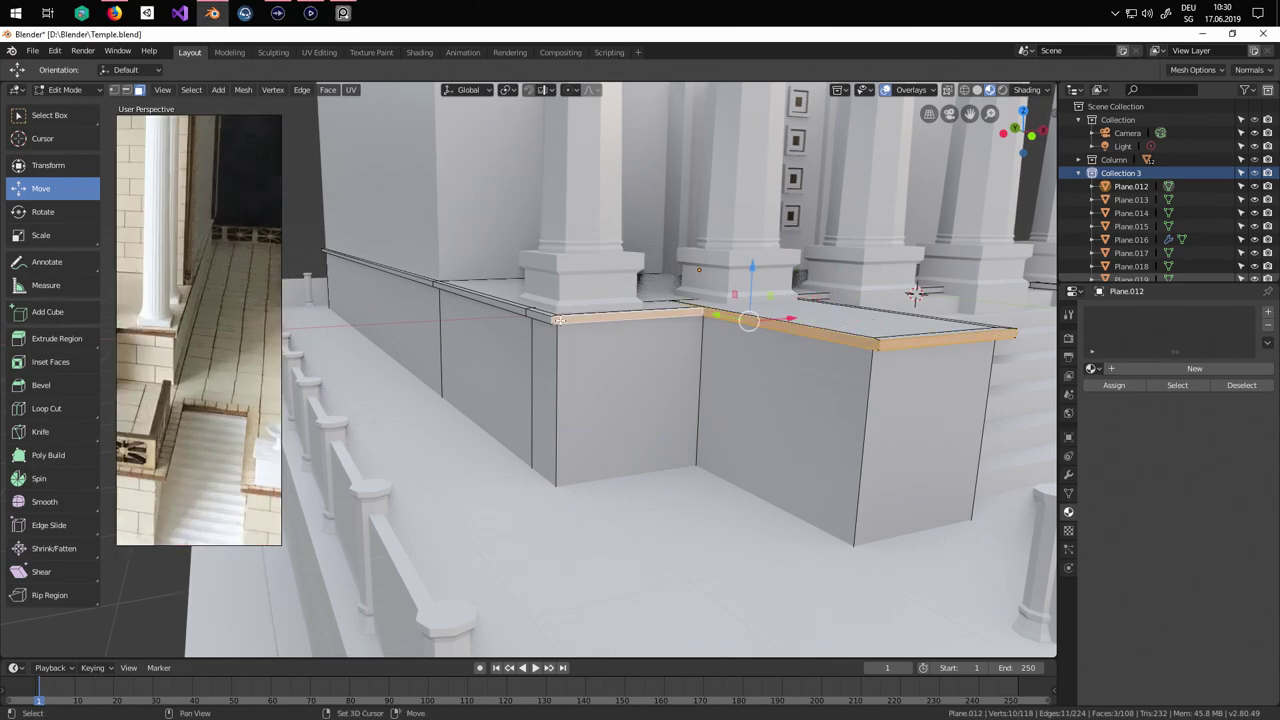
pyautogui.keyDown('shift'); pyautogui.click(504, 308); pyautogui.keyUp('shift')
# Add the rim faces facing the stairs on both pedestals and the strip above the top stair, leaving the pedestal top faces unselected.
pyautogui.moveTo(504, 308); pyautogui.dragTo(551, 415, button='middle')
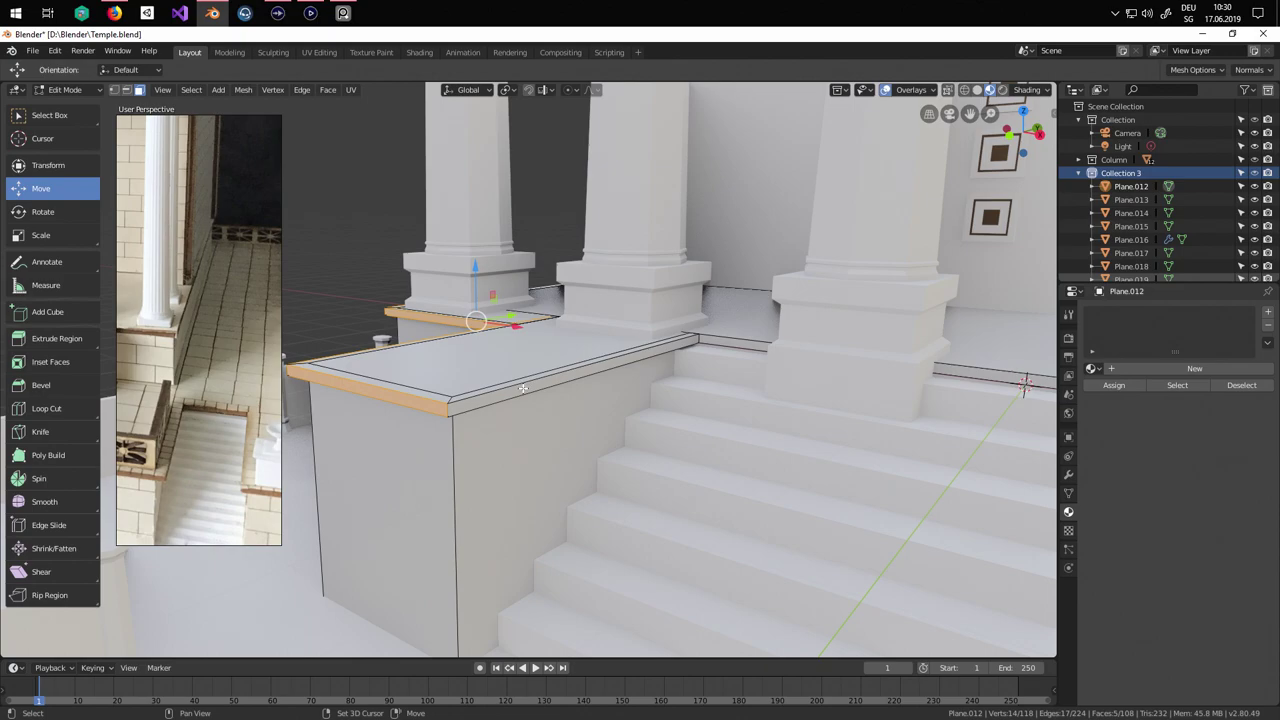
pyautogui.keyDown('shift'); pyautogui.click(523, 388); pyautogui.keyUp('shift')
pyautogui.keyDown('shift'); pyautogui.click(945, 374); pyautogui.keyUp('shift')
pyautogui.scroll(-4, 920, 376)
pyautogui.moveTo(890, 376); pyautogui.dragTo(878, 402, button='middle')
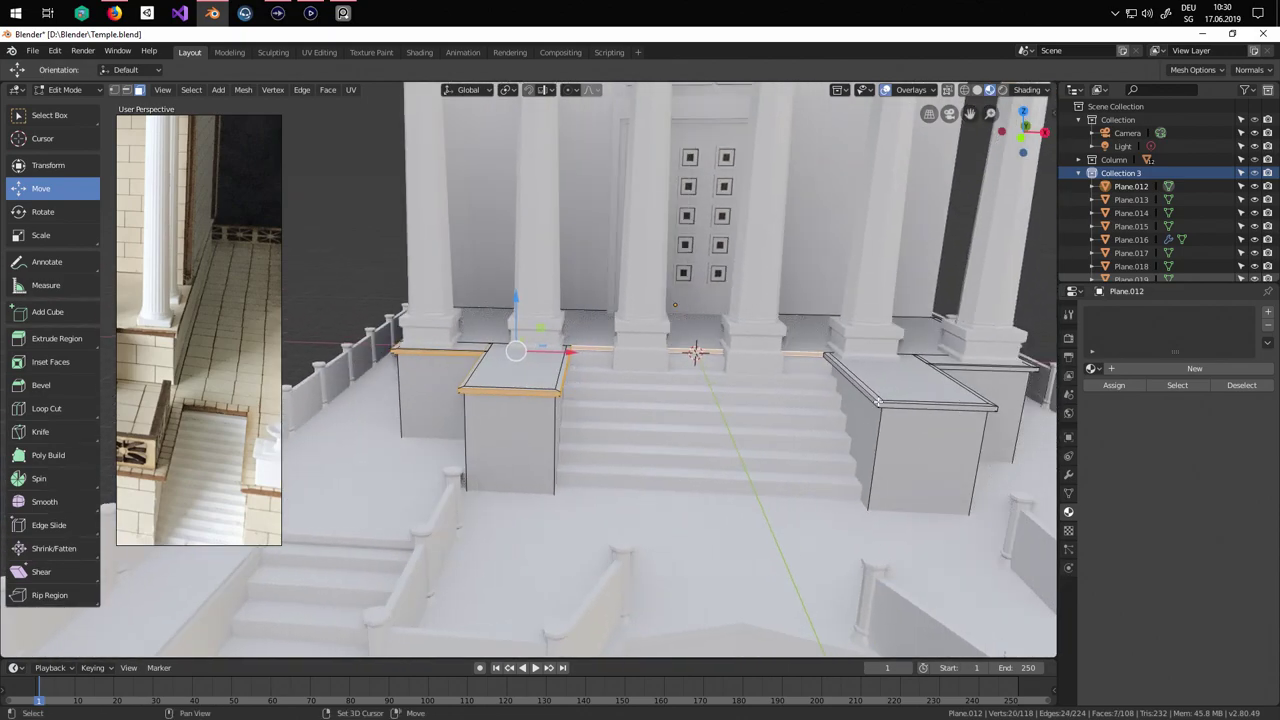
pyautogui.keyDown('shift'); pyautogui.click(879, 399); pyautogui.keyUp('shift')
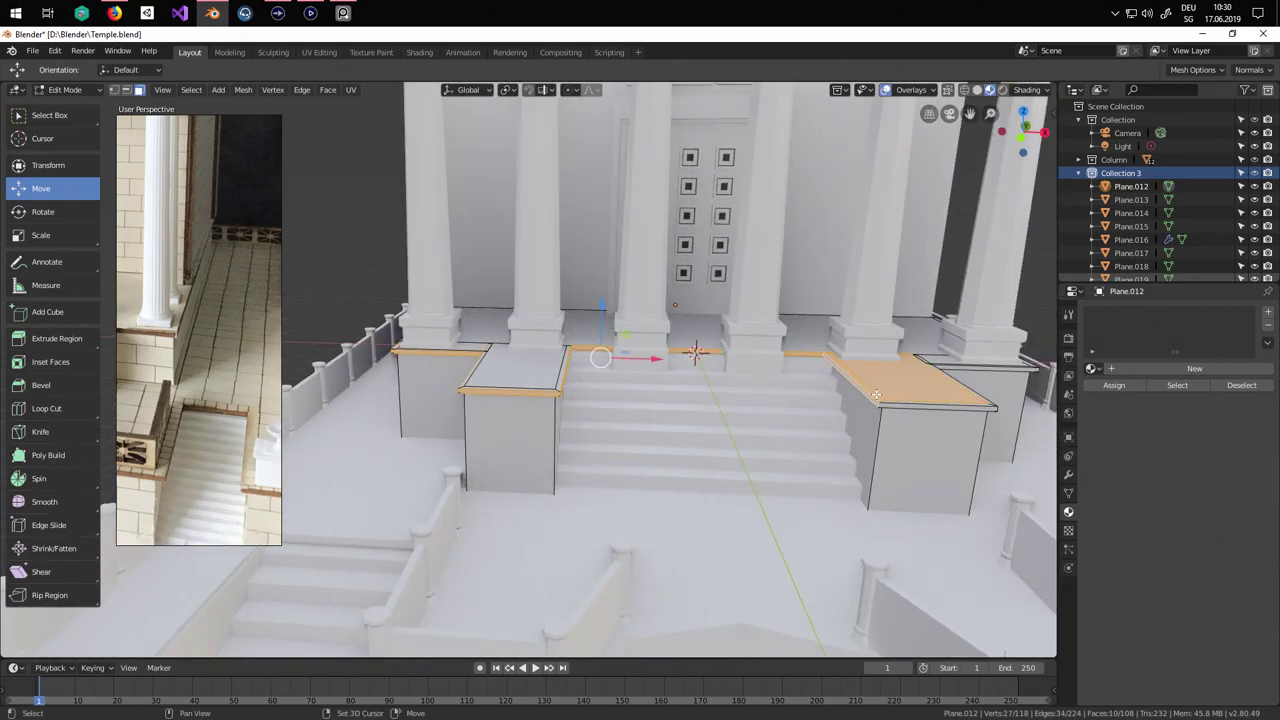
pyautogui.keyDown('shift'); pyautogui.click(876, 394); pyautogui.keyUp('shift')
pyautogui.keyDown('shift'); pyautogui.click(896, 400); pyautogui.keyUp('shift')
pyautogui.keyDown('shift'); pyautogui.click(891, 393); pyautogui.keyUp('shift')
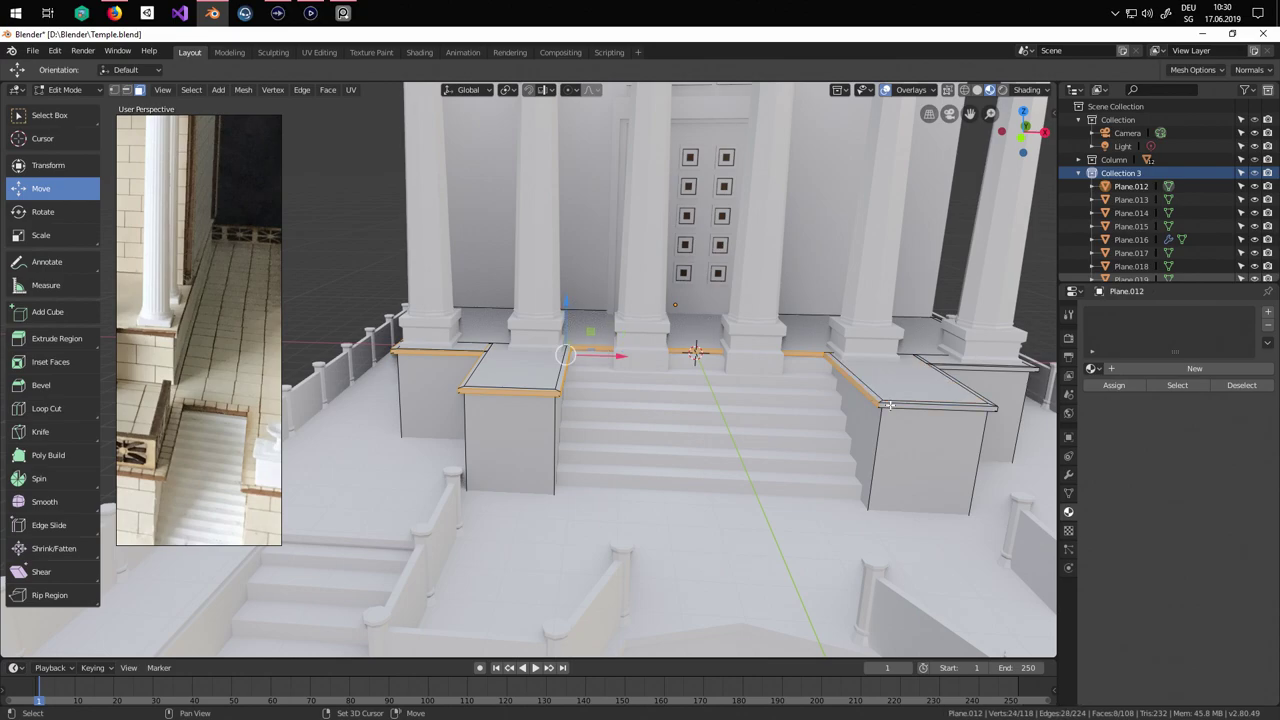
# Add the remaining rim faces of the right pedestal and the adjoining podium corner to the selection.
pyautogui.moveTo(920, 413); pyautogui.dragTo(840, 433, button='middle')
pyautogui.keyDown('shift'); pyautogui.click(744, 450); pyautogui.keyUp('shift')
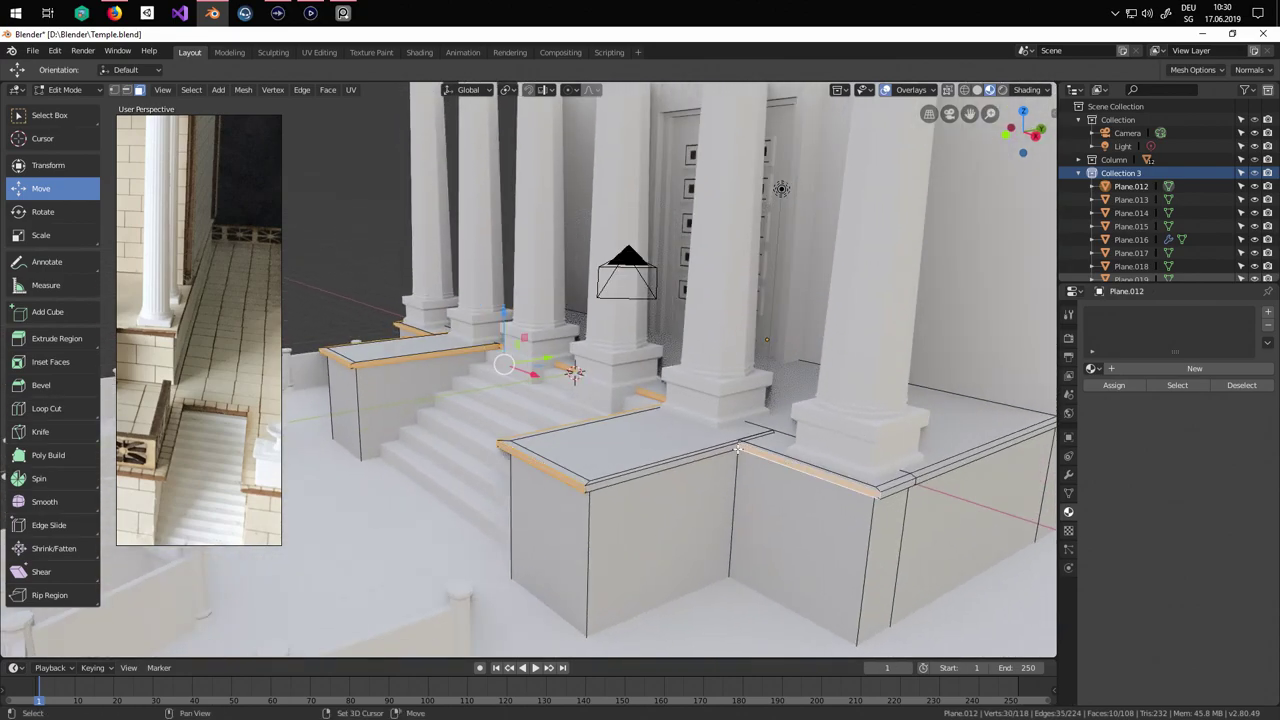
pyautogui.keyDown('shift'); pyautogui.click(731, 450); pyautogui.keyUp('shift')
pyautogui.keyDown('shift'); pyautogui.click(892, 490); pyautogui.keyUp('shift')
pyautogui.keyDown('shift'); pyautogui.click(921, 480); pyautogui.keyUp('shift')
# Extend the rim selection around the podium's rear and long side, leaving the wall faces below unselected.
pyautogui.moveTo(921, 479); pyautogui.dragTo(367, 490, button='middle')
pyautogui.keyDown('shift'); pyautogui.click(645, 427); pyautogui.keyUp('shift')
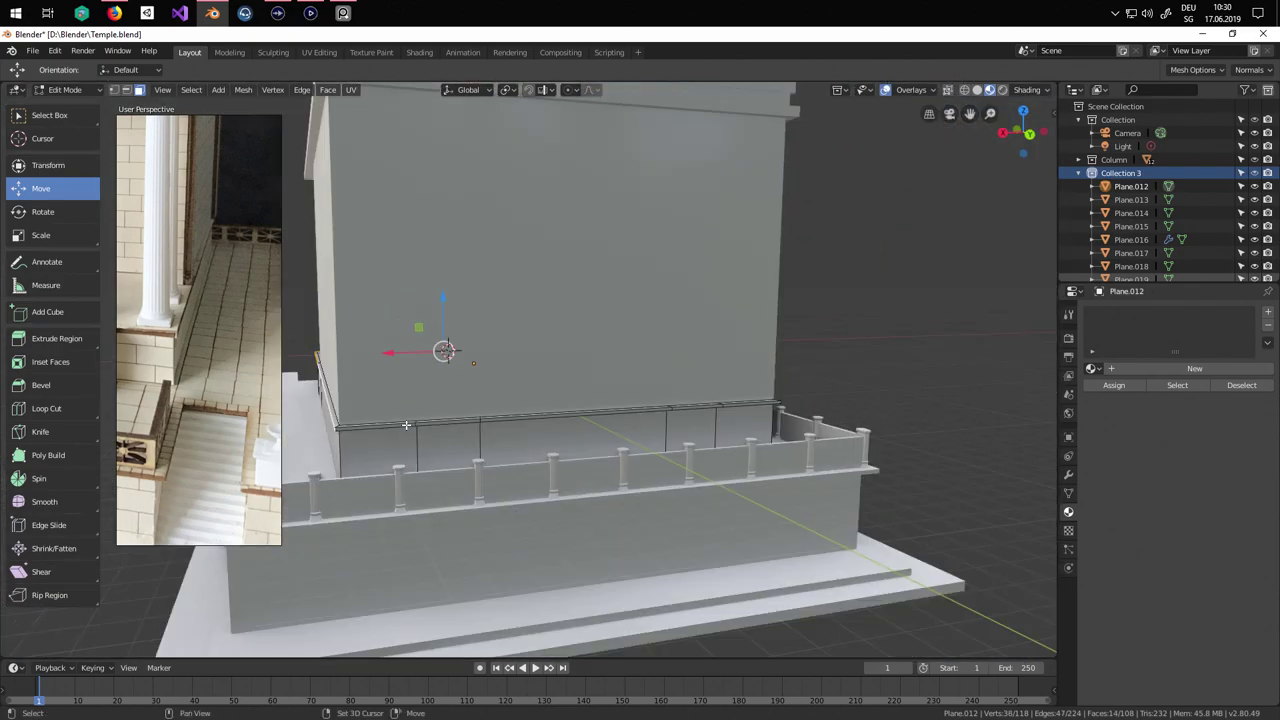
pyautogui.keyDown('shift'); pyautogui.click(705, 405); pyautogui.keyUp('shift')
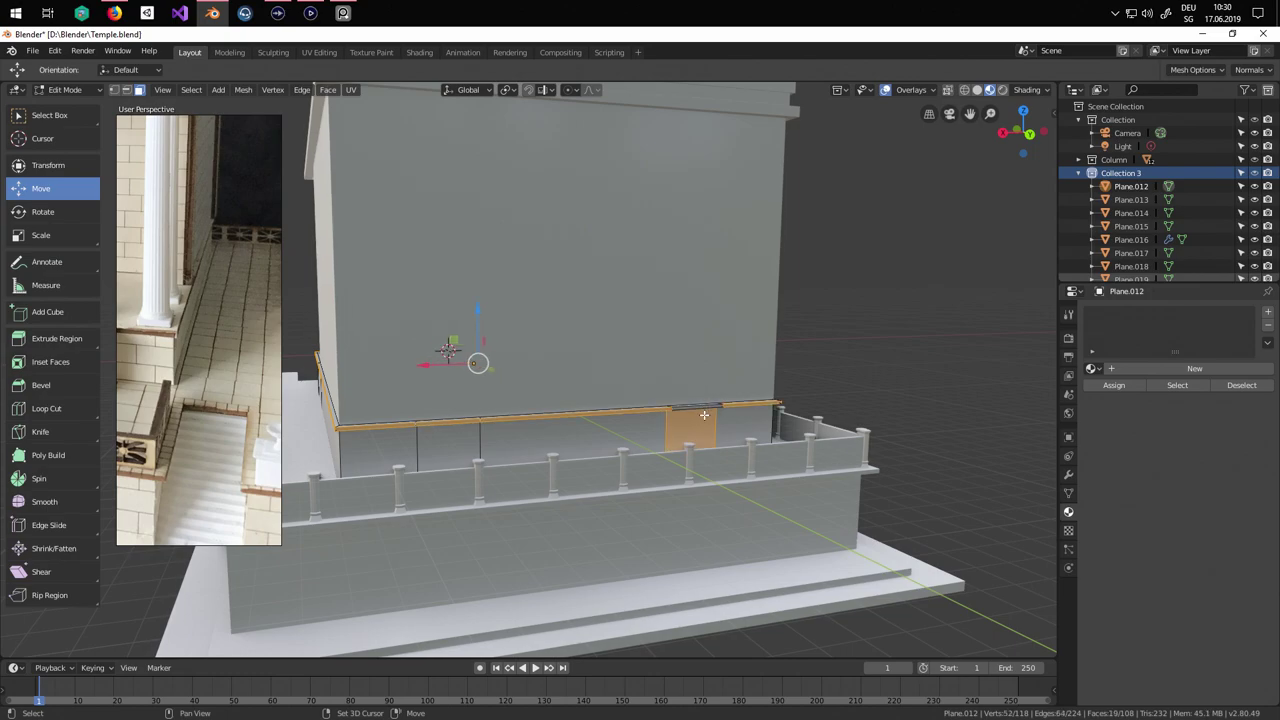
pyautogui.moveTo(783, 420); pyautogui.dragTo(708, 487, button='middle')
pyautogui.scroll(2, 794, 478)
pyautogui.keyDown('shift'); pyautogui.click(694, 474); pyautogui.keyUp('shift')
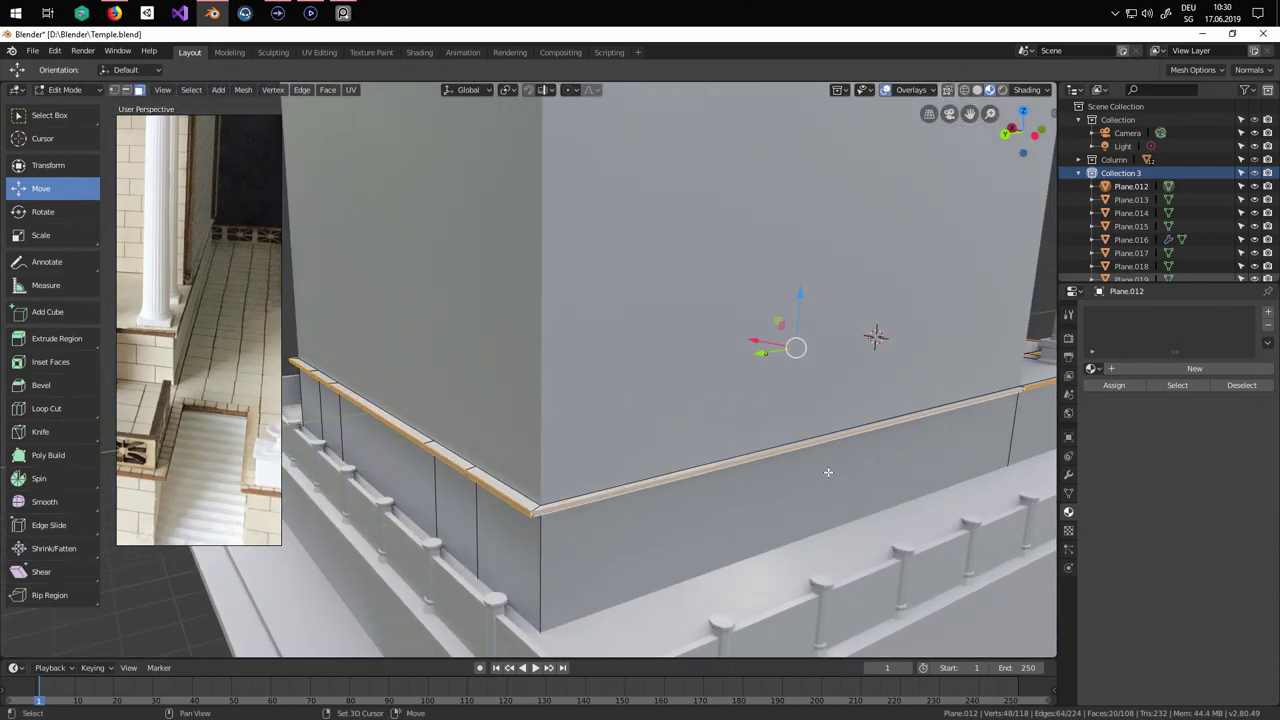
# Give the podium the White material, add a Braun slot, and assign Braun to the selected rim faces.
pyautogui.scroll(-5, 828, 471)
pyautogui.moveTo(860, 430); pyautogui.dragTo(750, 445, button='middle')
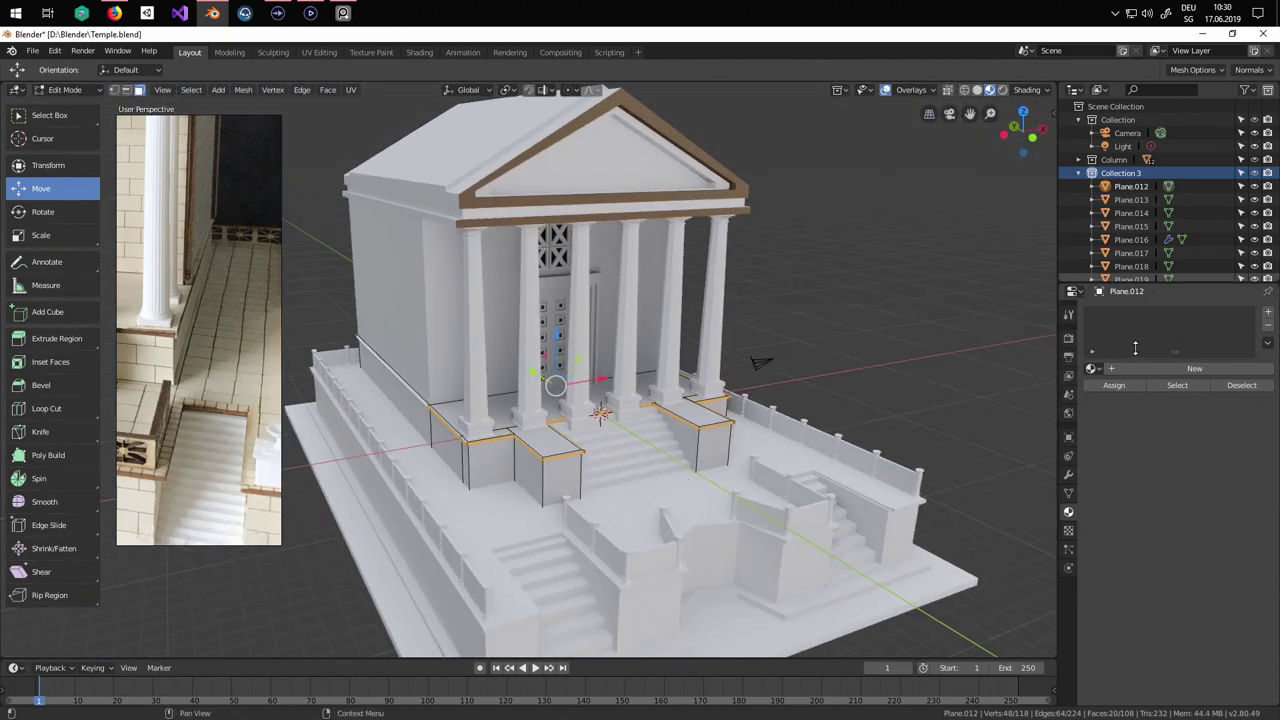
pyautogui.click(1091, 368)
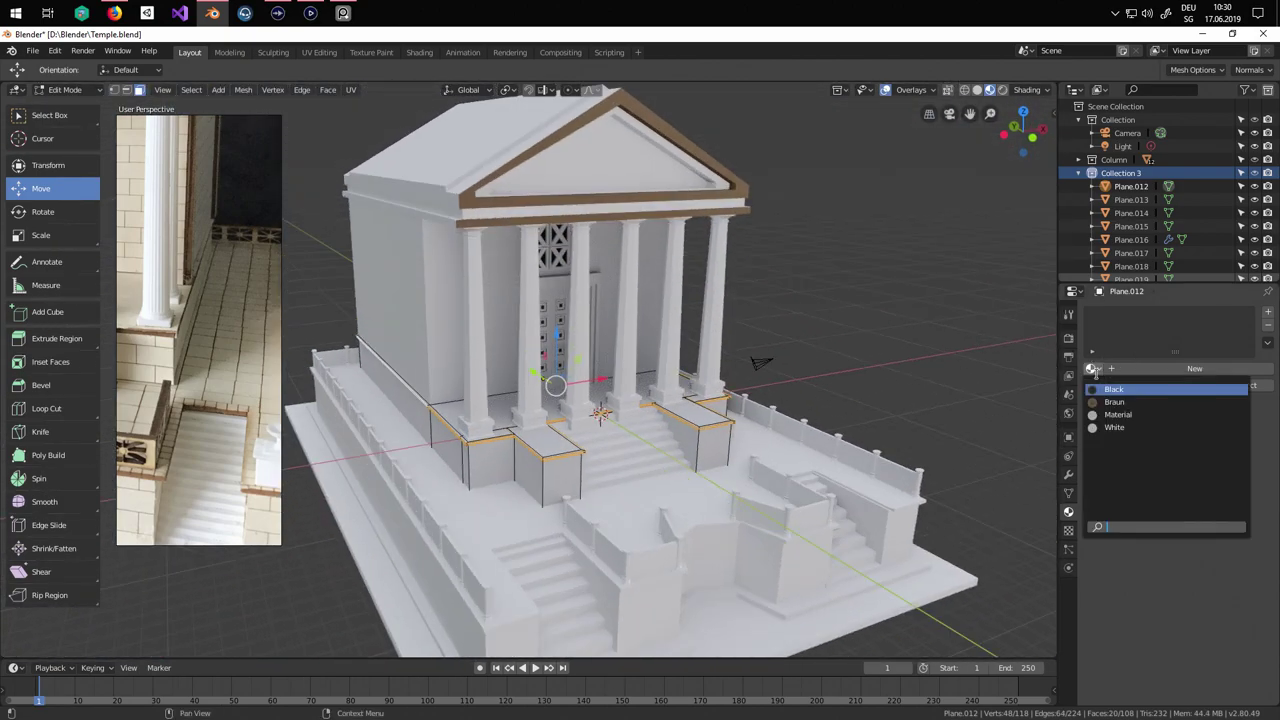
pyautogui.click(1127, 427)
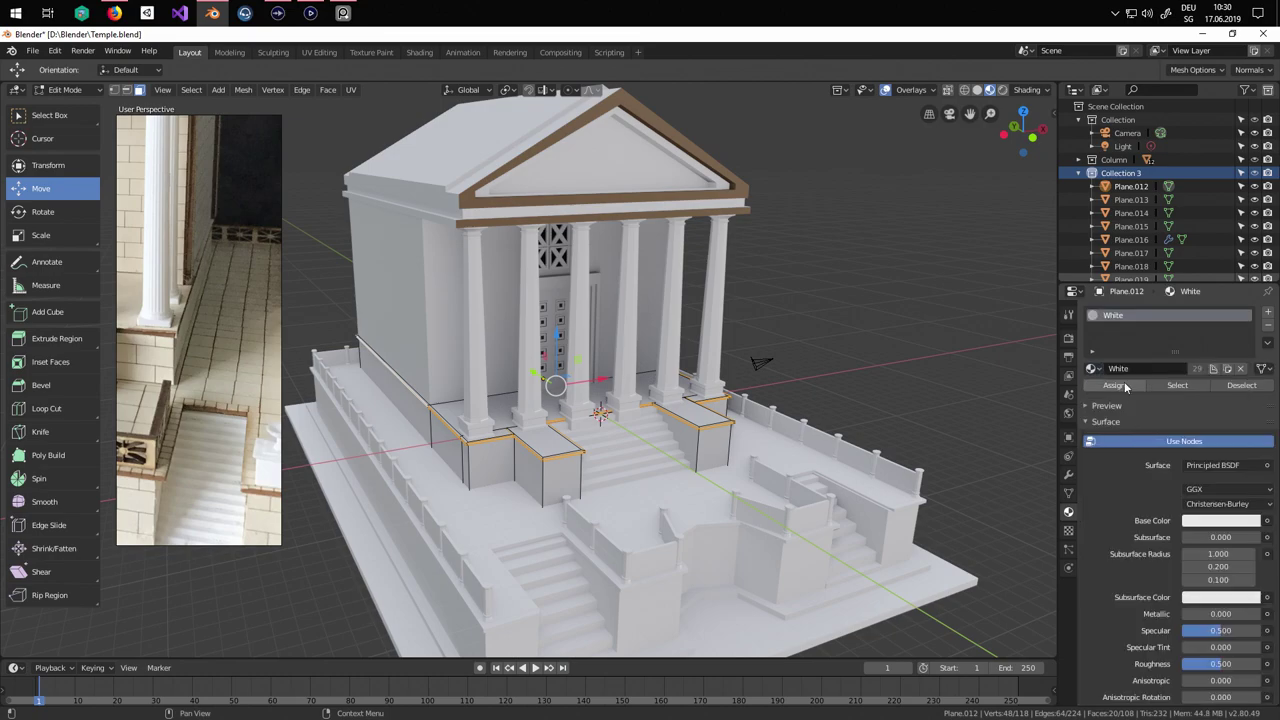
pyautogui.click(1268, 312)
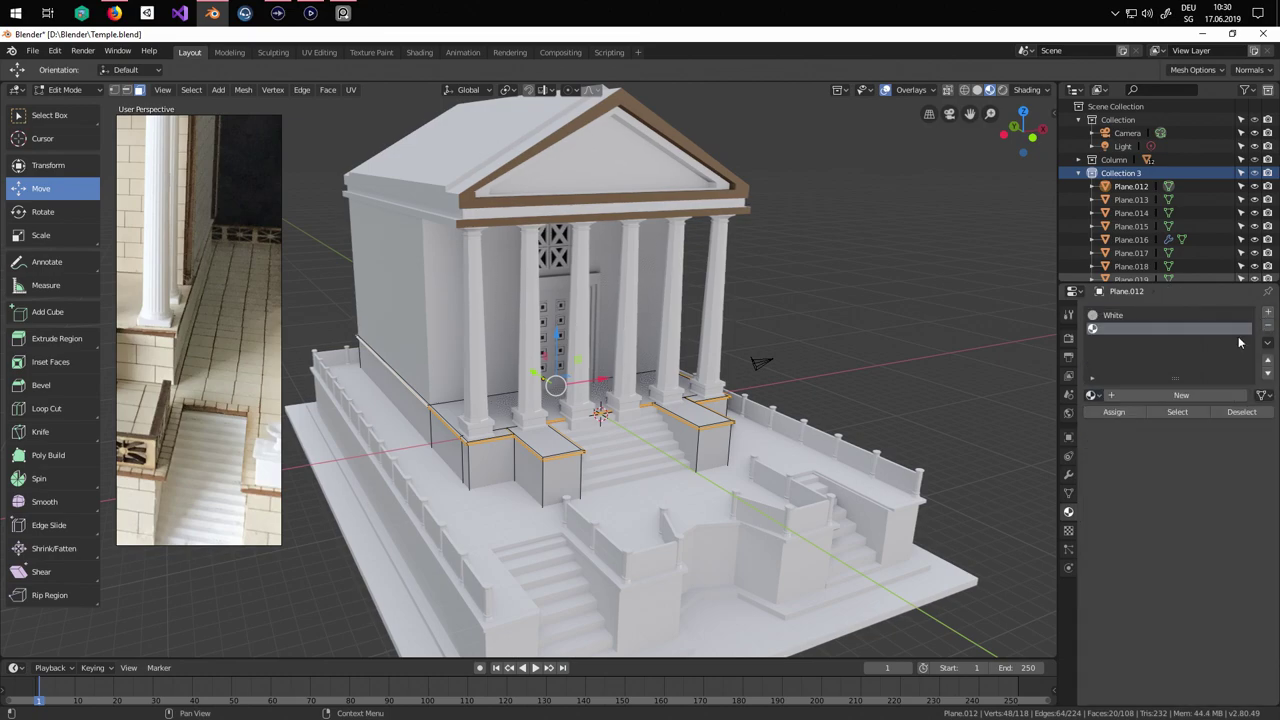
pyautogui.click(1092, 395)
pyautogui.click(1115, 428)
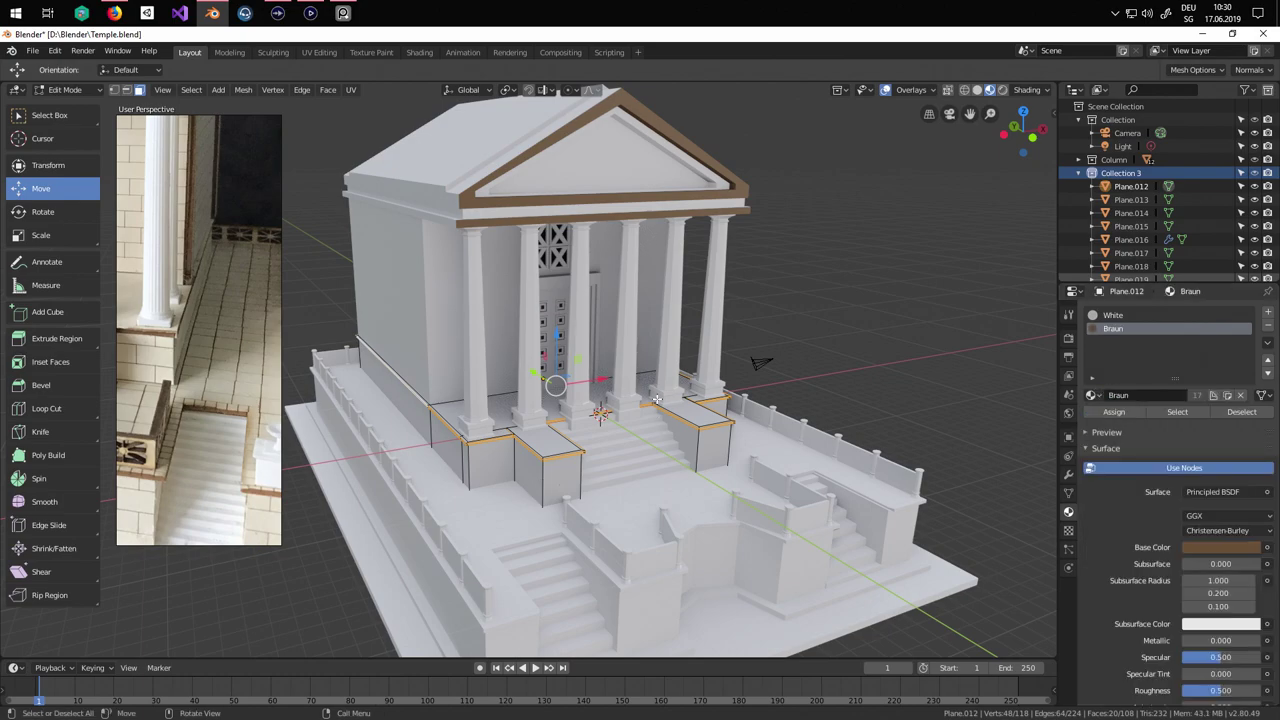
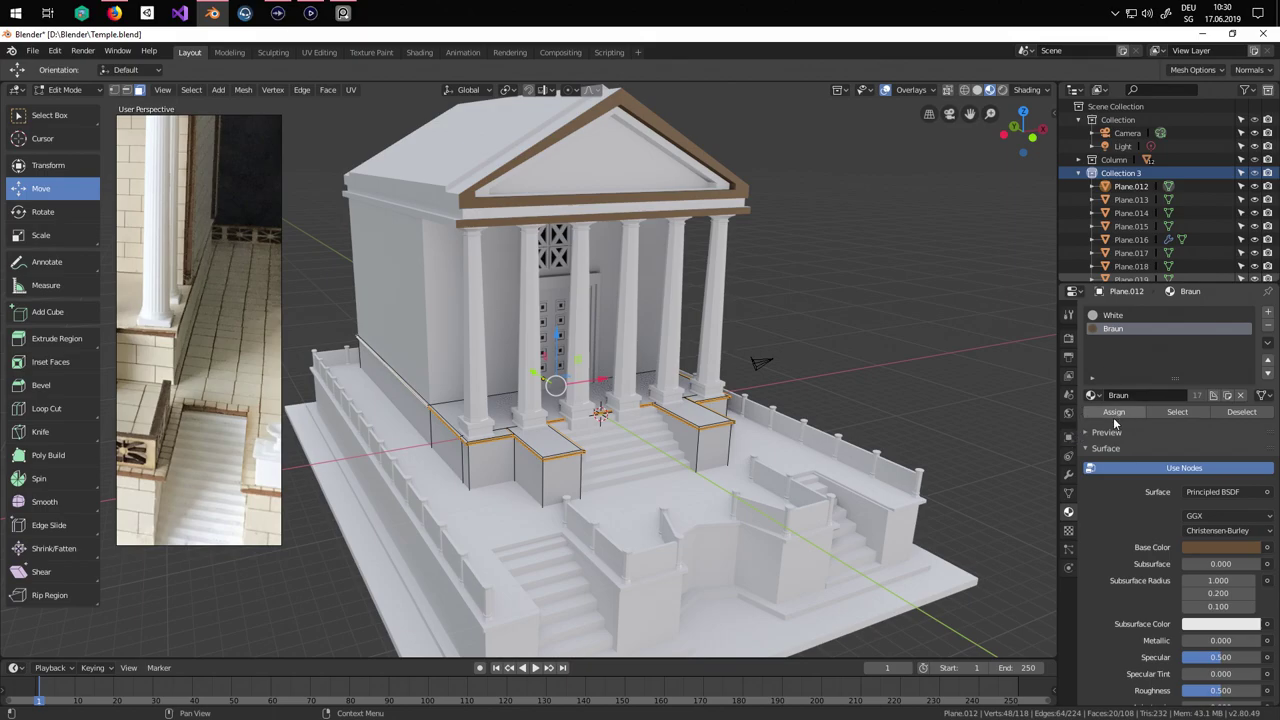
pyautogui.press('Tab')
pyautogui.moveTo(722, 453); pyautogui.dragTo(662, 438, button='middle')
pyautogui.click(872, 341)
pyautogui.scroll(4, 702, 442)
pyautogui.scroll(-4, 631, 422)
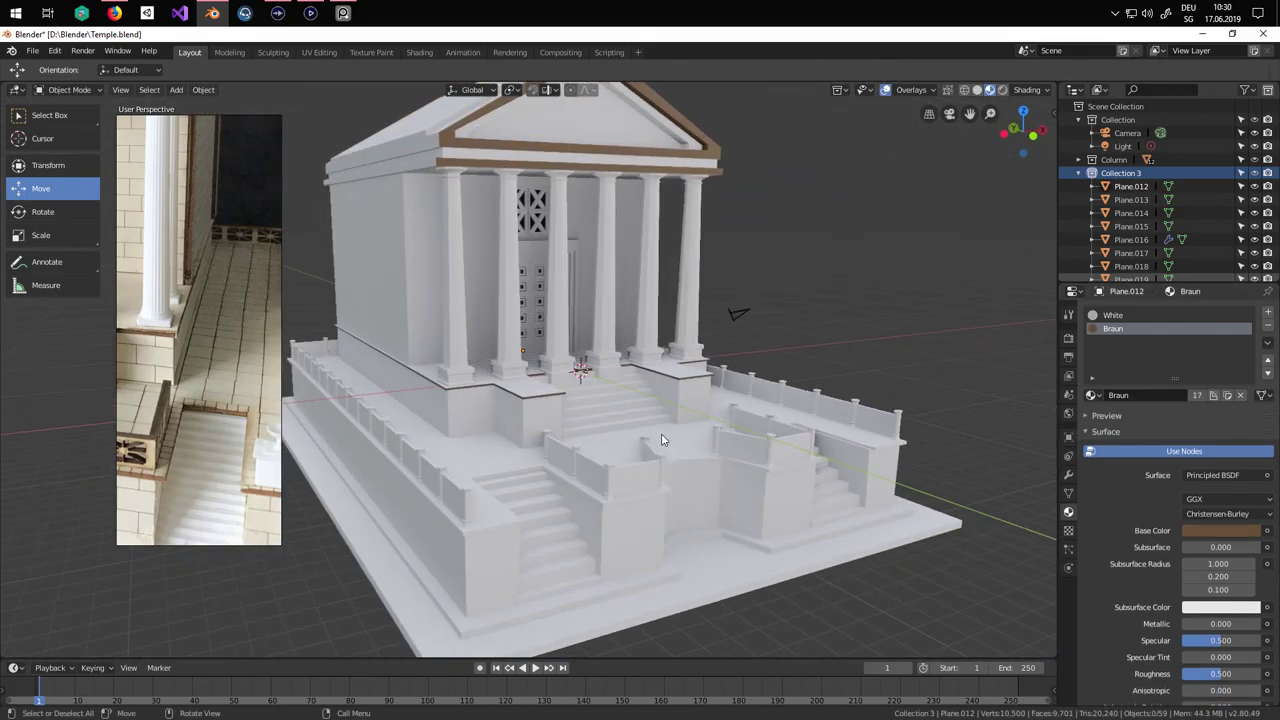
# Edit the lower terrace wall and select the front faces of its upper ledge from the centre to the right staircase.
pyautogui.moveTo(680, 503); pyautogui.dragTo(620, 423, button='middle')
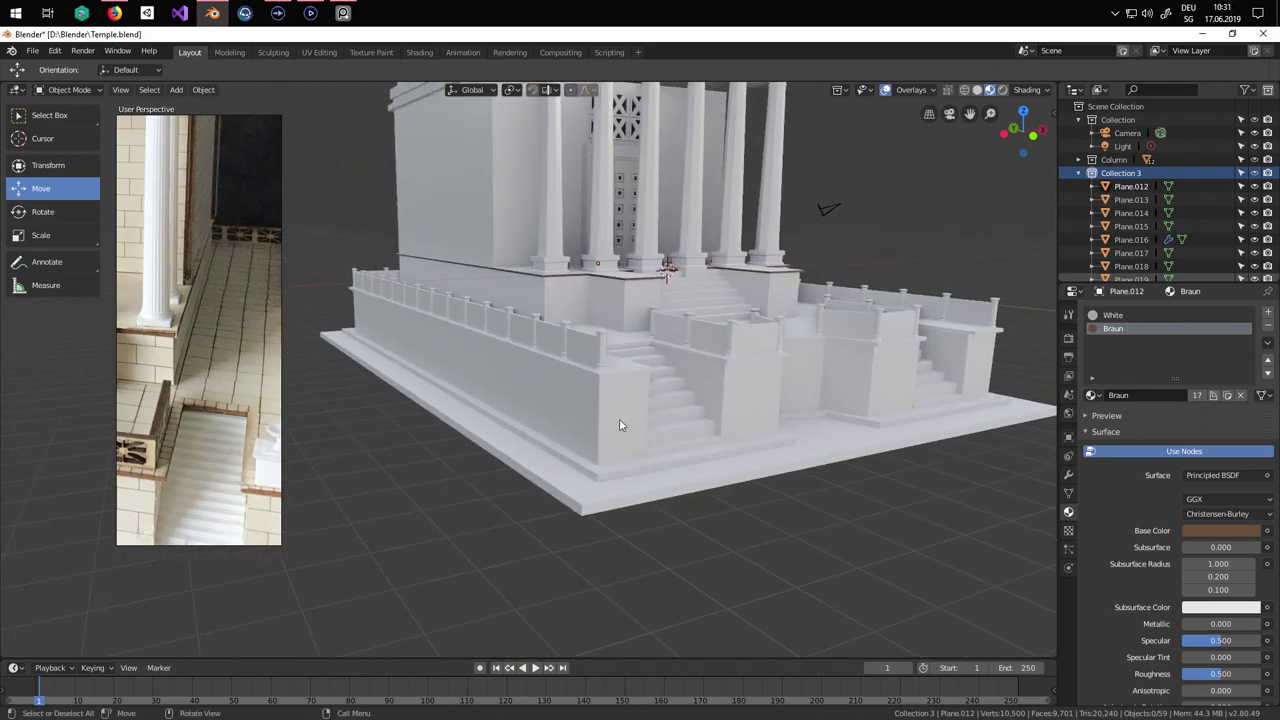
pyautogui.scroll(-5, 178, 459)
pyautogui.moveTo(180, 454); pyautogui.dragTo(279, 427, button='middle')
pyautogui.scroll(2, 797, 411)
pyautogui.moveTo(797, 411)
pyautogui.mouseDown(button='middle')
pyautogui.moveTo(738, 425)
pyautogui.moveTo(778, 414)
pyautogui.mouseUp(button='middle')
pyautogui.click(510, 404)
pyautogui.press('Tab')
pyautogui.moveTo(862, 457); pyautogui.dragTo(823, 149, button='middle')
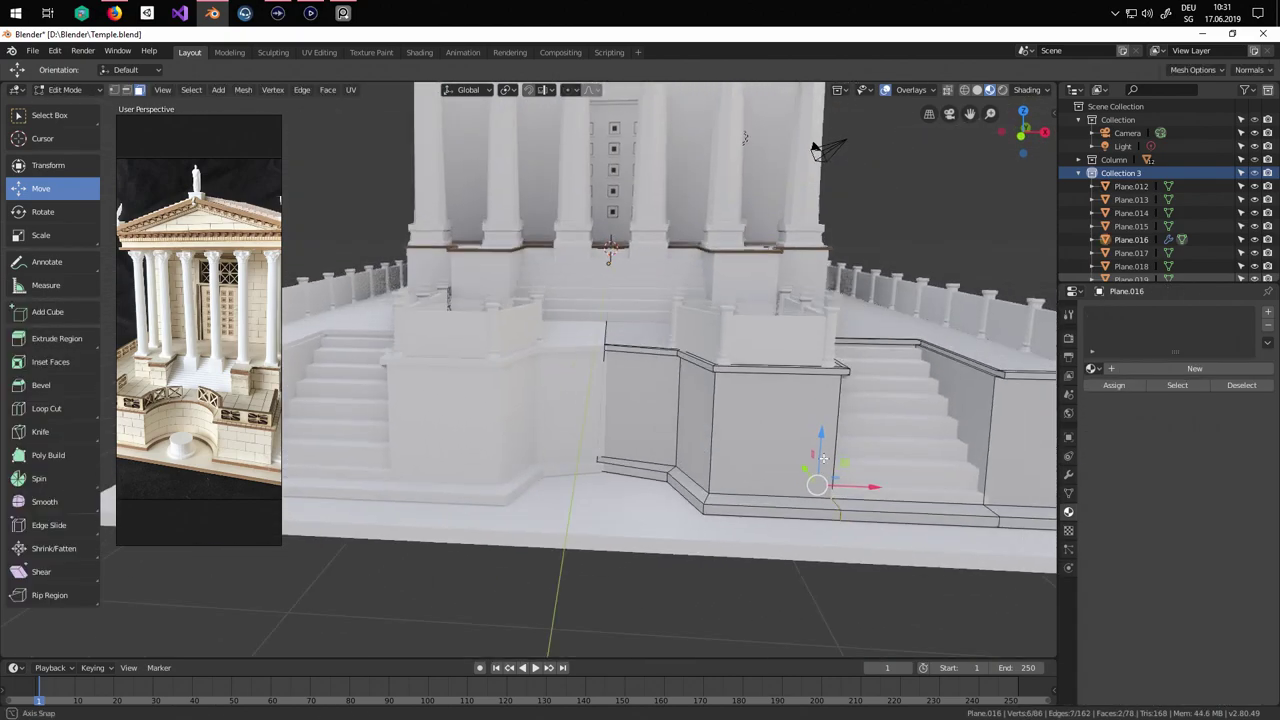
pyautogui.scroll(3, 834, 149)
pyautogui.click(716, 365)
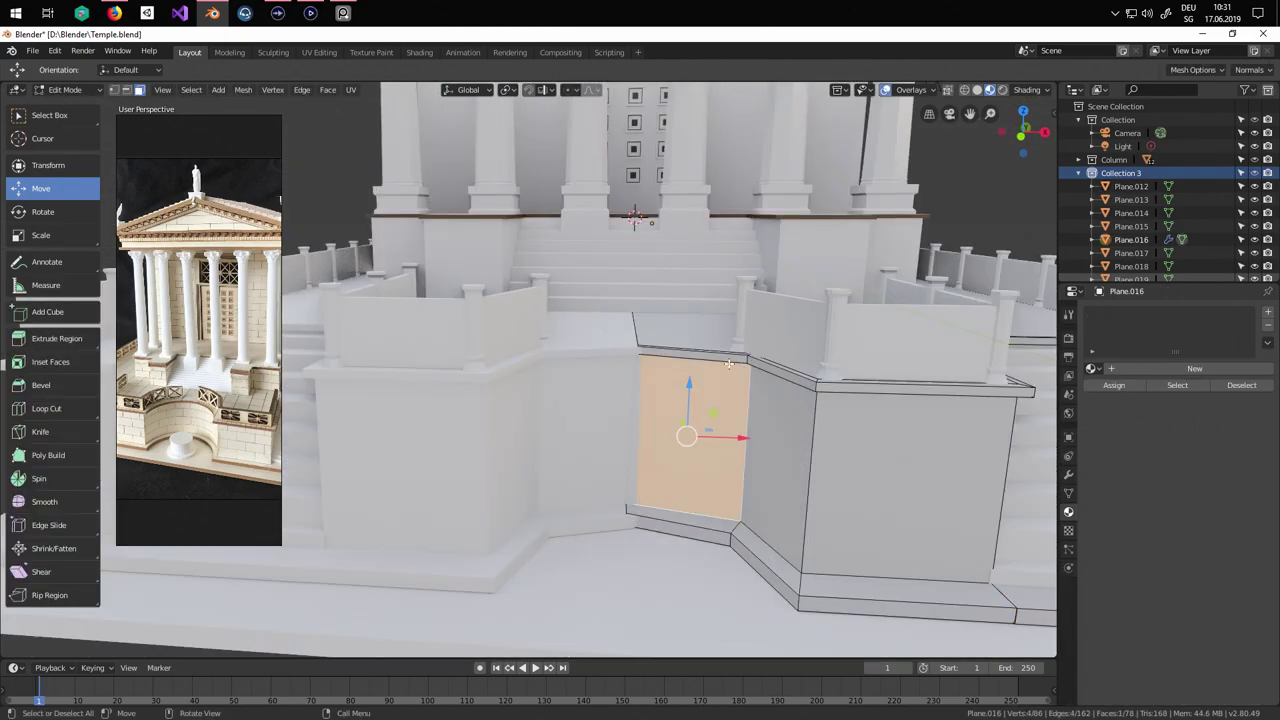
pyautogui.click(738, 358)
pyautogui.press('1')
pyautogui.moveTo(824, 383); pyautogui.dragTo(771, 416, button='middle')
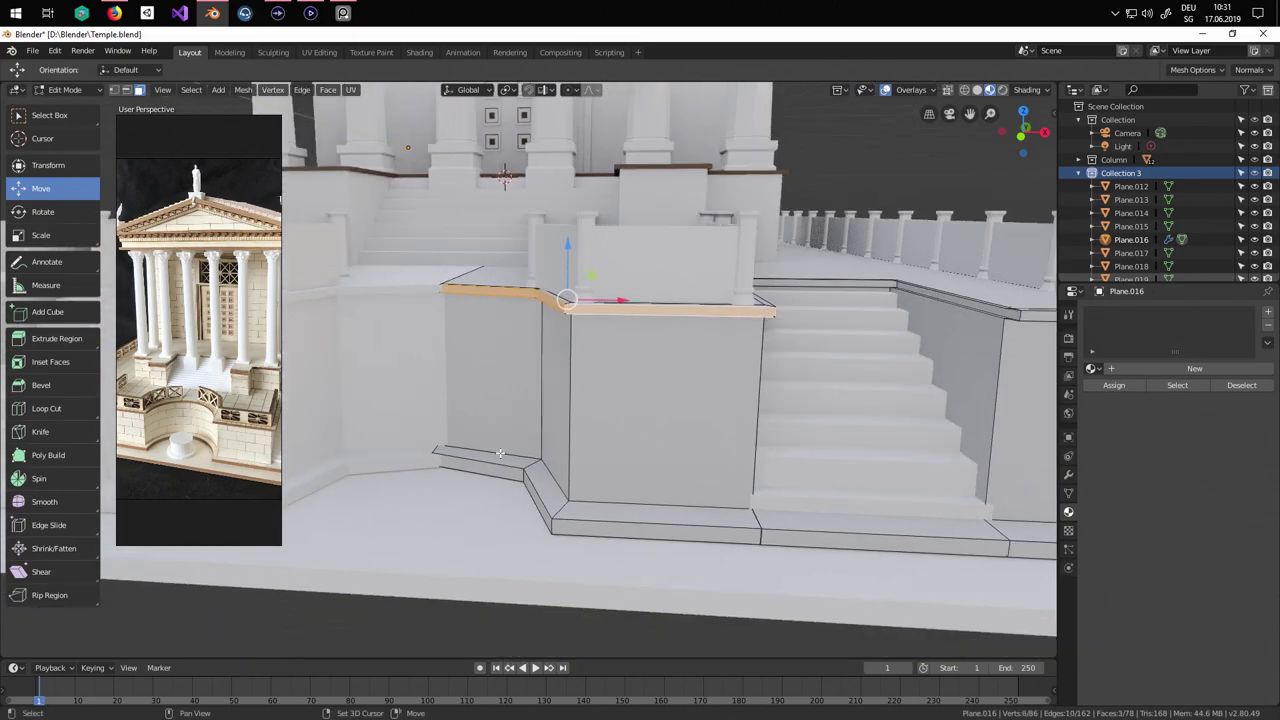
# Add the front faces of the base plinth below the terrace wall and in front of the right staircase.
pyautogui.keyDown('alt'); pyautogui.keyDown('shift'); pyautogui.click(500, 454); pyautogui.keyUp('shift'); pyautogui.keyUp('alt')
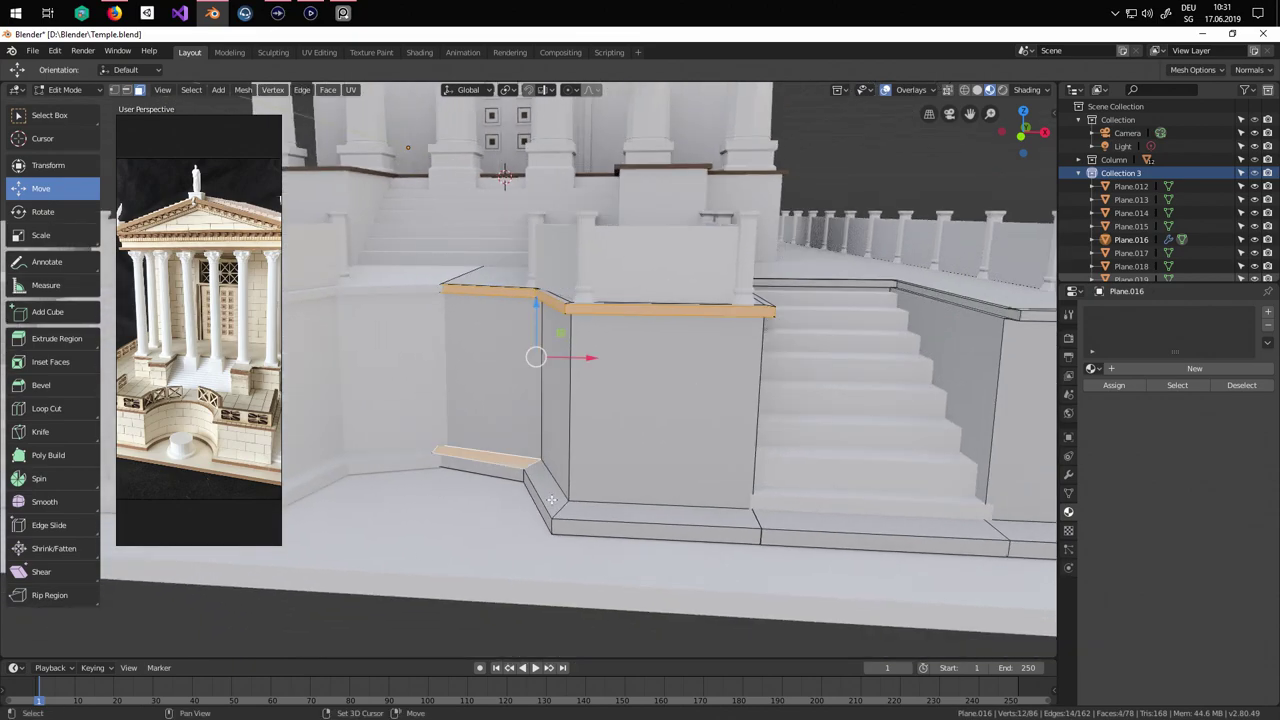
pyautogui.keyDown('alt'); pyautogui.keyDown('shift'); pyautogui.click(616, 536); pyautogui.keyUp('shift'); pyautogui.keyUp('alt')
pyautogui.moveTo(616, 536); pyautogui.dragTo(613, 528, button='middle')
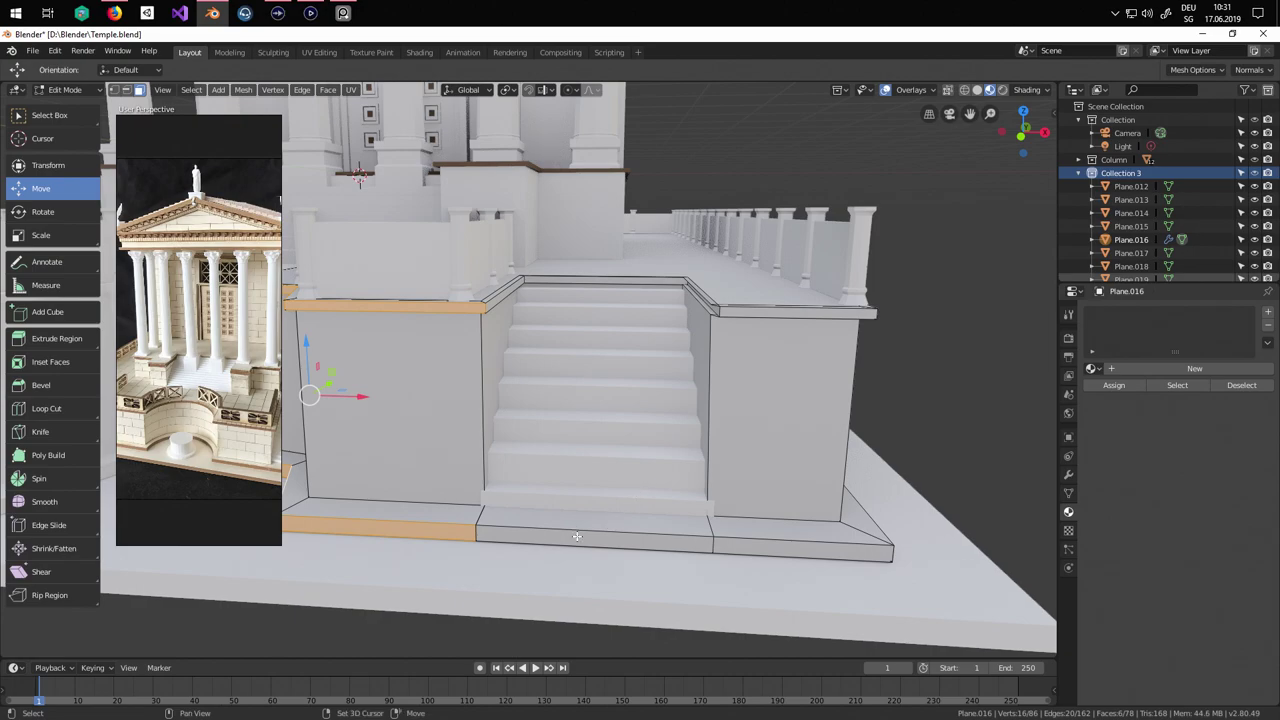
pyautogui.keyDown('shift'); pyautogui.click(577, 536); pyautogui.keyUp('shift')
# Add the ledge faces running along both sides and across the top of the right staircase.
pyautogui.keyDown('shift'); pyautogui.click(508, 293); pyautogui.keyUp('shift')
pyautogui.keyDown('shift'); pyautogui.click(606, 282); pyautogui.keyUp('shift')
pyautogui.moveTo(636, 335); pyautogui.dragTo(870, 324, button='middle')
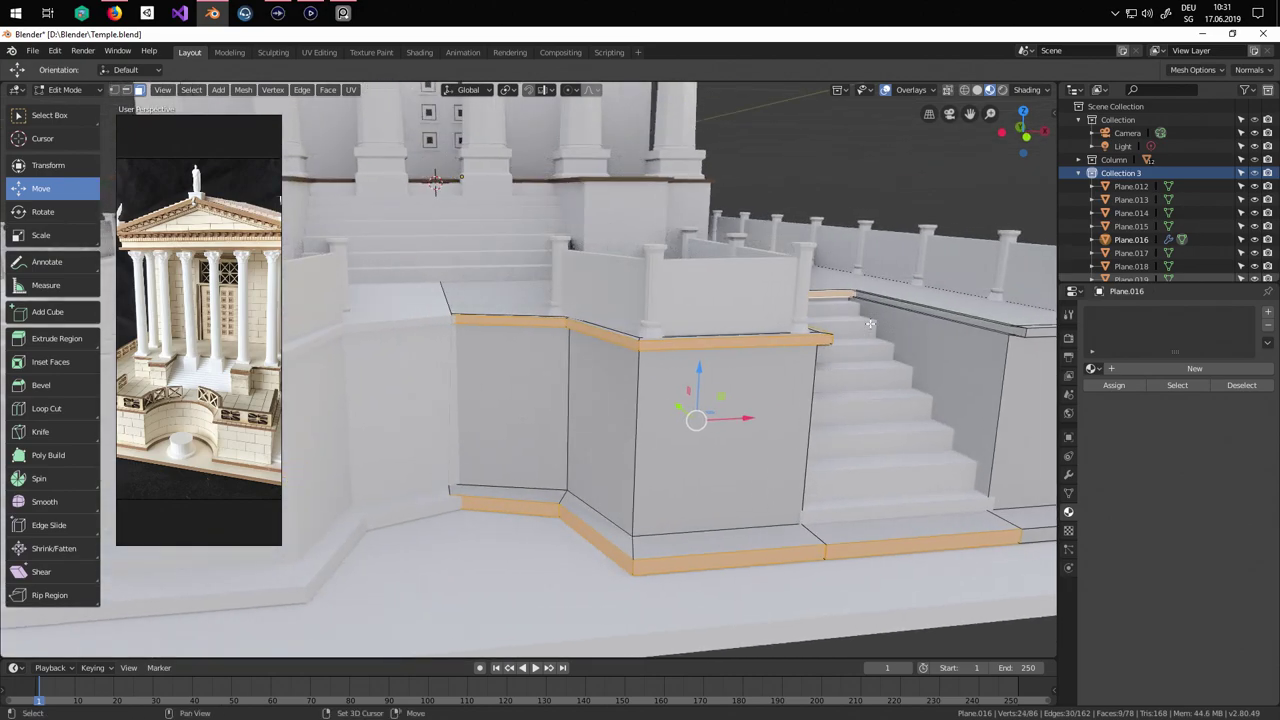
pyautogui.keyDown('alt'); pyautogui.keyDown('shift'); pyautogui.click(955, 318); pyautogui.keyUp('shift'); pyautogui.keyUp('alt')
pyautogui.moveTo(955, 318); pyautogui.dragTo(648, 428, button='middle')
# Add the ledge and plinth faces on the front of the pier beside the right staircase and along the terrace's right side.
pyautogui.keyDown('alt'); pyautogui.keyDown('shift'); pyautogui.click(616, 494); pyautogui.keyUp('shift'); pyautogui.keyUp('alt')
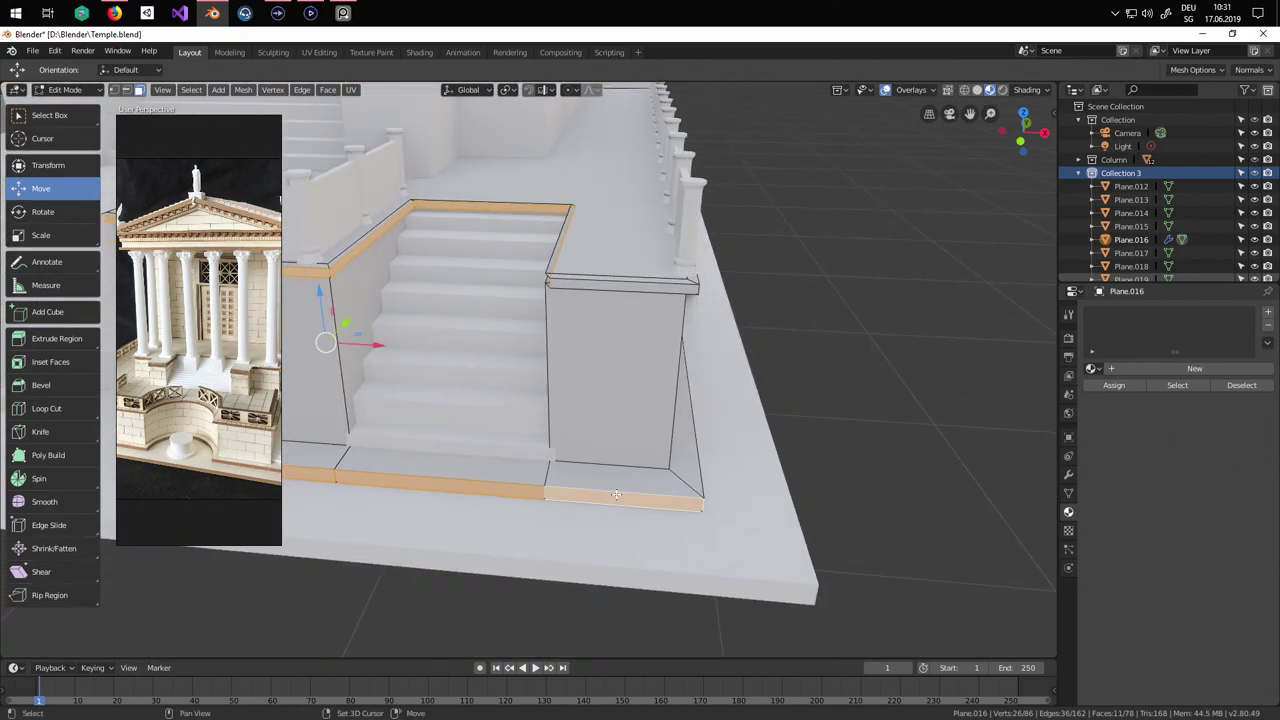
pyautogui.keyDown('alt'); pyautogui.keyDown('shift'); pyautogui.click(643, 289); pyautogui.keyUp('shift'); pyautogui.keyUp('alt')
pyautogui.moveTo(643, 289); pyautogui.dragTo(583, 320, button='middle')
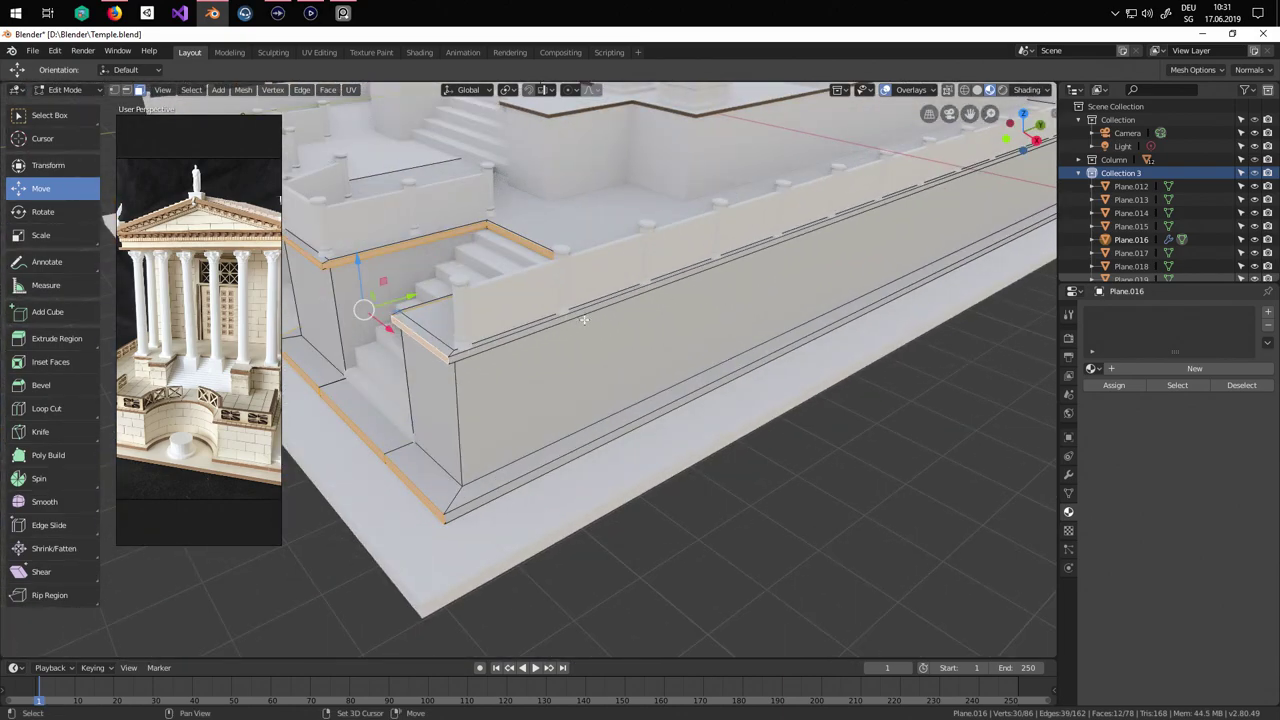
pyautogui.keyDown('alt'); pyautogui.keyDown('shift'); pyautogui.click(557, 333); pyautogui.keyUp('shift'); pyautogui.keyUp('alt')
pyautogui.keyDown('shift'); pyautogui.click(578, 456); pyautogui.keyUp('shift')
# Add the ledge and plinth faces along the back of the terrace wall to the selection.
pyautogui.scroll(-3, 740, 400)
pyautogui.moveTo(883, 346); pyautogui.dragTo(660, 389, button='middle')
pyautogui.scroll(4, 598, 422)
pyautogui.keyDown('alt'); pyautogui.keyDown('shift'); pyautogui.click(604, 448); pyautogui.keyUp('shift'); pyautogui.keyUp('alt')
pyautogui.moveTo(604, 448); pyautogui.dragTo(711, 530, button='middle')
pyautogui.keyDown('alt'); pyautogui.keyDown('shift'); pyautogui.click(711, 530); pyautogui.keyUp('shift'); pyautogui.keyUp('alt')
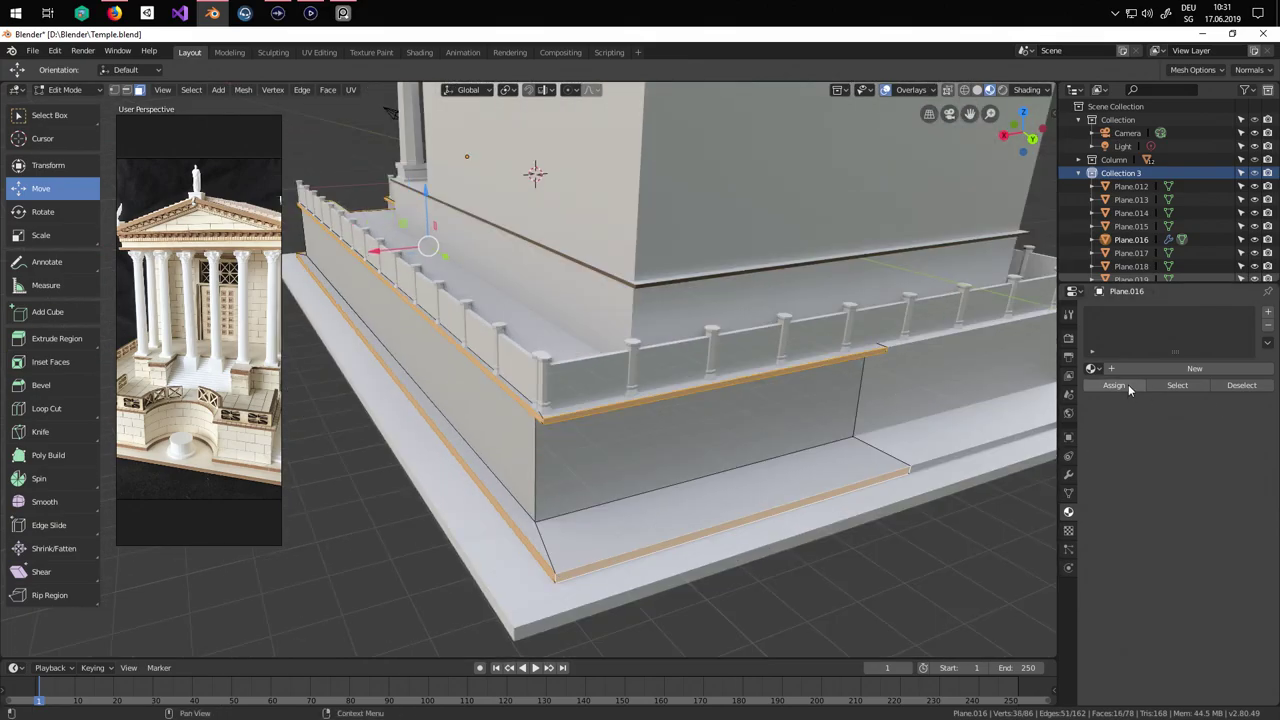
# Give the terrace wall the White material, add a Braun slot, and assign Braun to the selected trim faces.
pyautogui.click(1092, 368)
pyautogui.click(1116, 432)
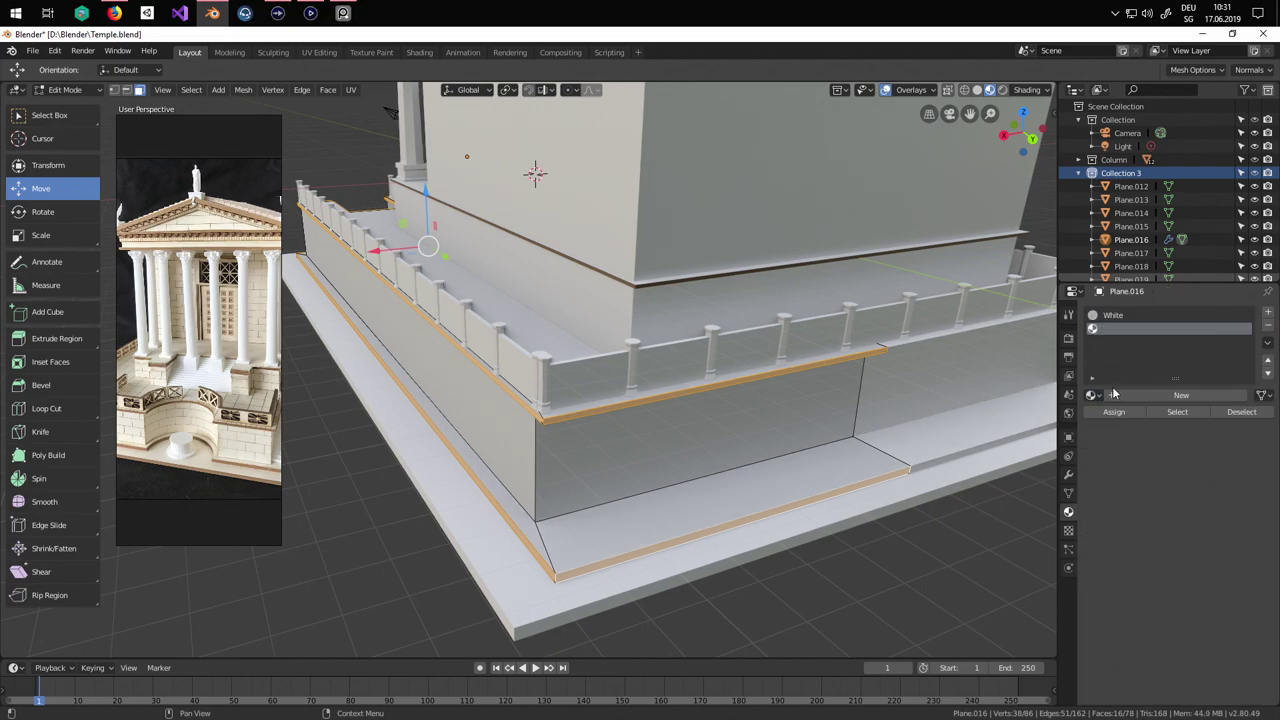
pyautogui.click(1094, 395)
pyautogui.click(1118, 429)
pyautogui.click(1116, 413)
pyautogui.press('Tab')
# Move the plinth's rear face -2.23 m along Y, in toward the back wall of the terrace.
pyautogui.moveTo(808, 423); pyautogui.dragTo(874, 421, button='middle')
pyautogui.press('Tab')
pyautogui.click(916, 431)
pyautogui.keyDown('shift'); pyautogui.moveTo(920, 462); pyautogui.dragTo(823, 472, button='middle'); pyautogui.keyUp('shift')
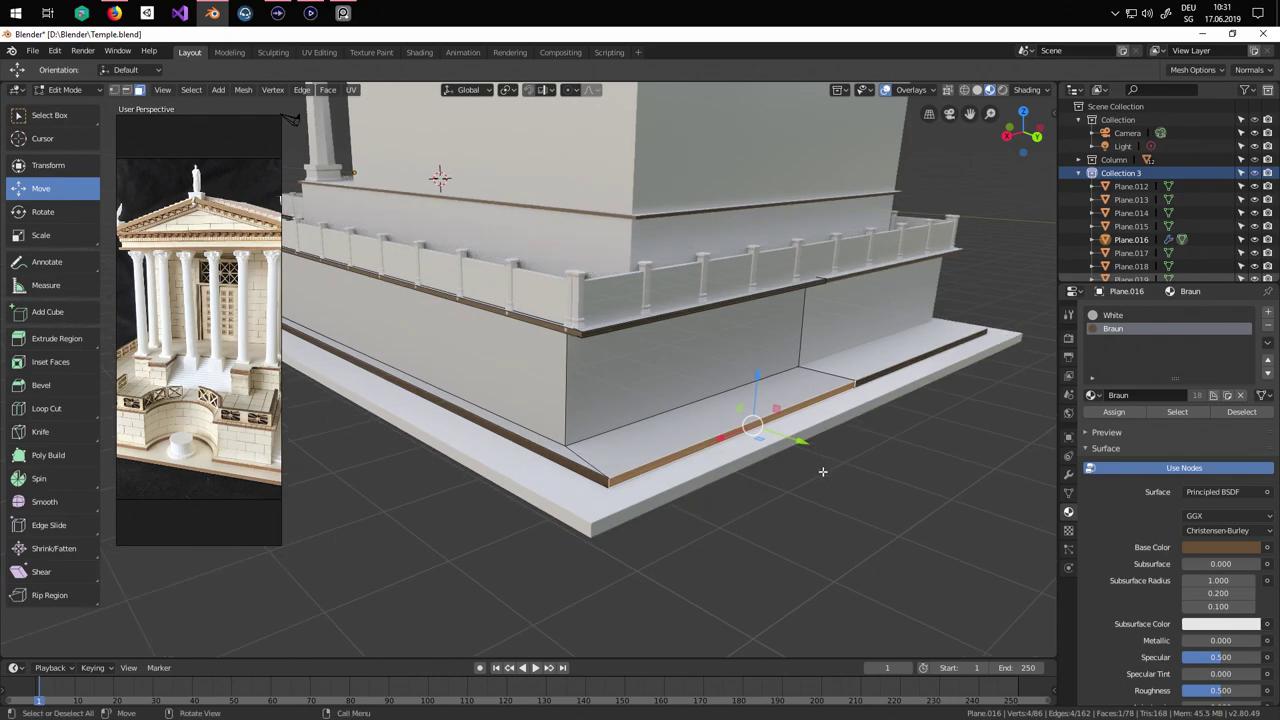
pyautogui.moveTo(805, 442); pyautogui.dragTo(684, 310)
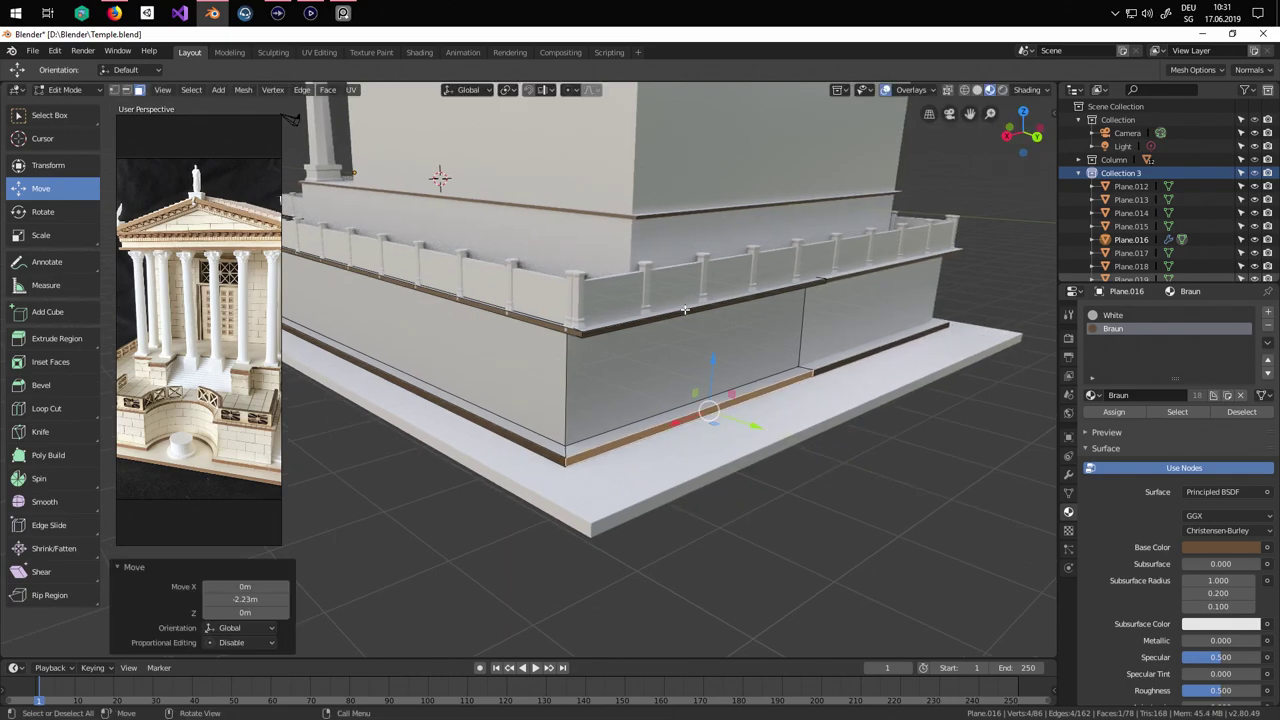
pyautogui.moveTo(685, 310); pyautogui.dragTo(785, 290, button='middle')
pyautogui.press('Tab')
# Move the ledge face on the outer side of the right staircase about -0.19 m along X.
pyautogui.moveTo(640, 400); pyautogui.dragTo(865, 395, button='middle')
pyautogui.scroll(1, 914, 296)
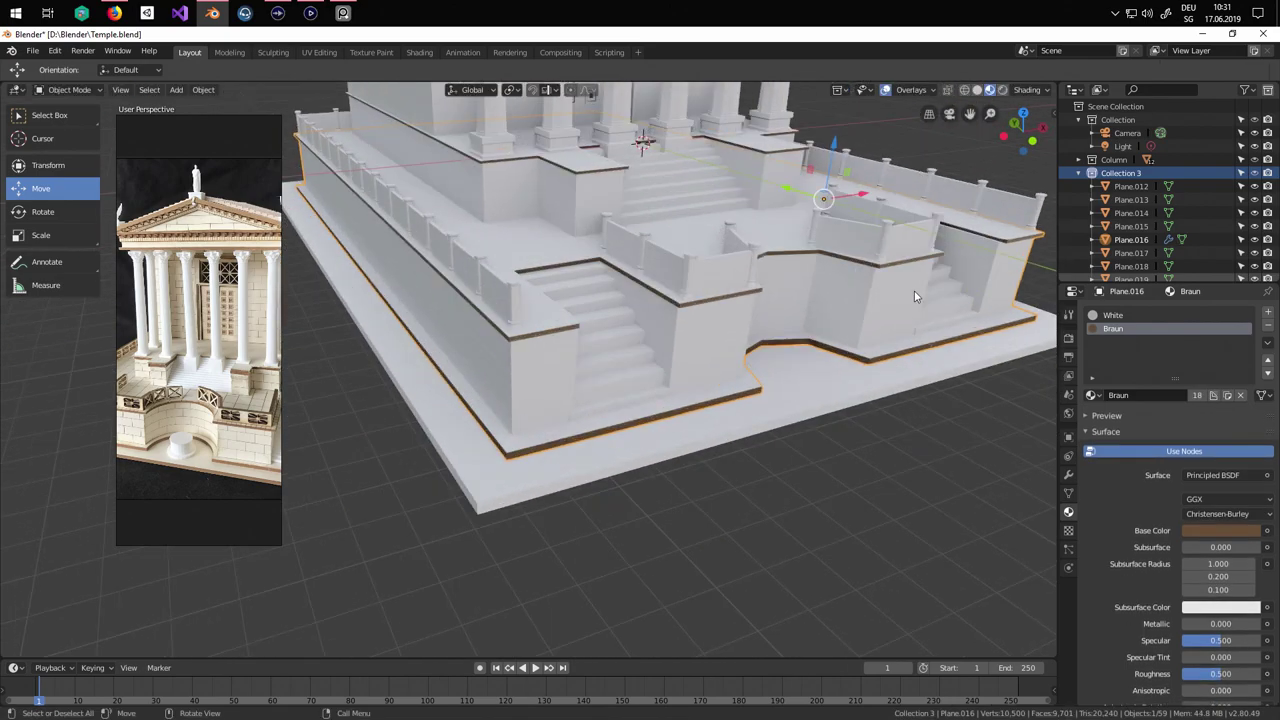
pyautogui.keyDown('shift'); pyautogui.moveTo(914, 296); pyautogui.dragTo(531, 433, button='middle'); pyautogui.keyUp('shift')
pyautogui.scroll(6, 531, 433)
pyautogui.keyDown('shift'); pyautogui.moveTo(800, 406); pyautogui.dragTo(340, 478, button='middle'); pyautogui.keyUp('shift')
pyautogui.press('Tab')
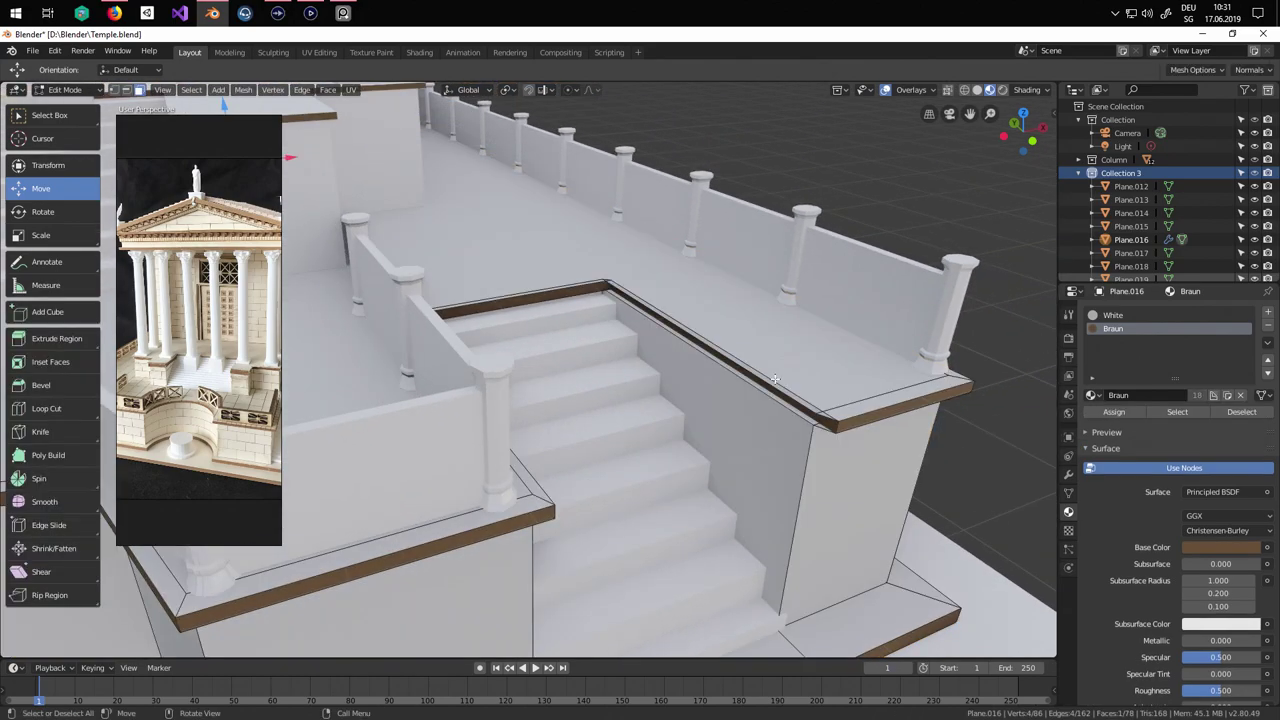
pyautogui.click(780, 390)
pyautogui.press('g')
pyautogui.press('x')
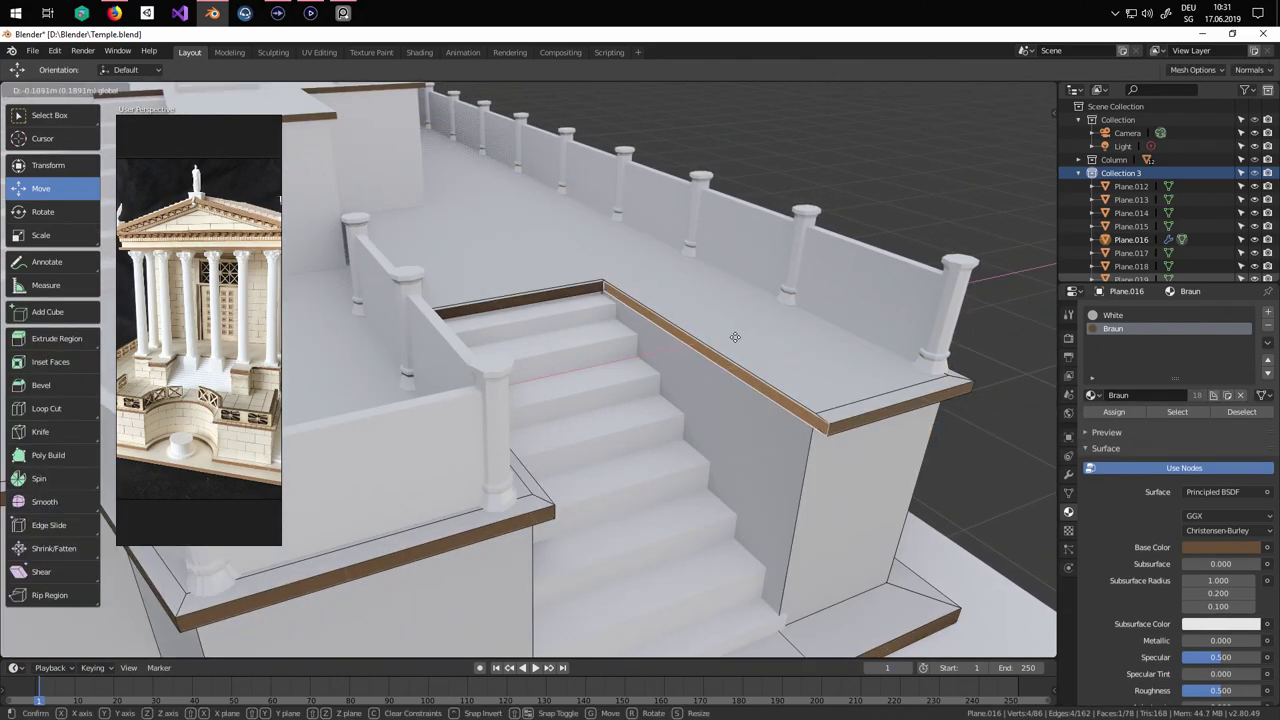
pyautogui.click(732, 337)
pyautogui.press('Tab')
# Save the temple file.
pyautogui.moveTo(732, 337); pyautogui.dragTo(726, 392, button='middle')
pyautogui.scroll(-5, 725, 388)
pyautogui.moveTo(641, 428); pyautogui.dragTo(733, 456, button='middle')
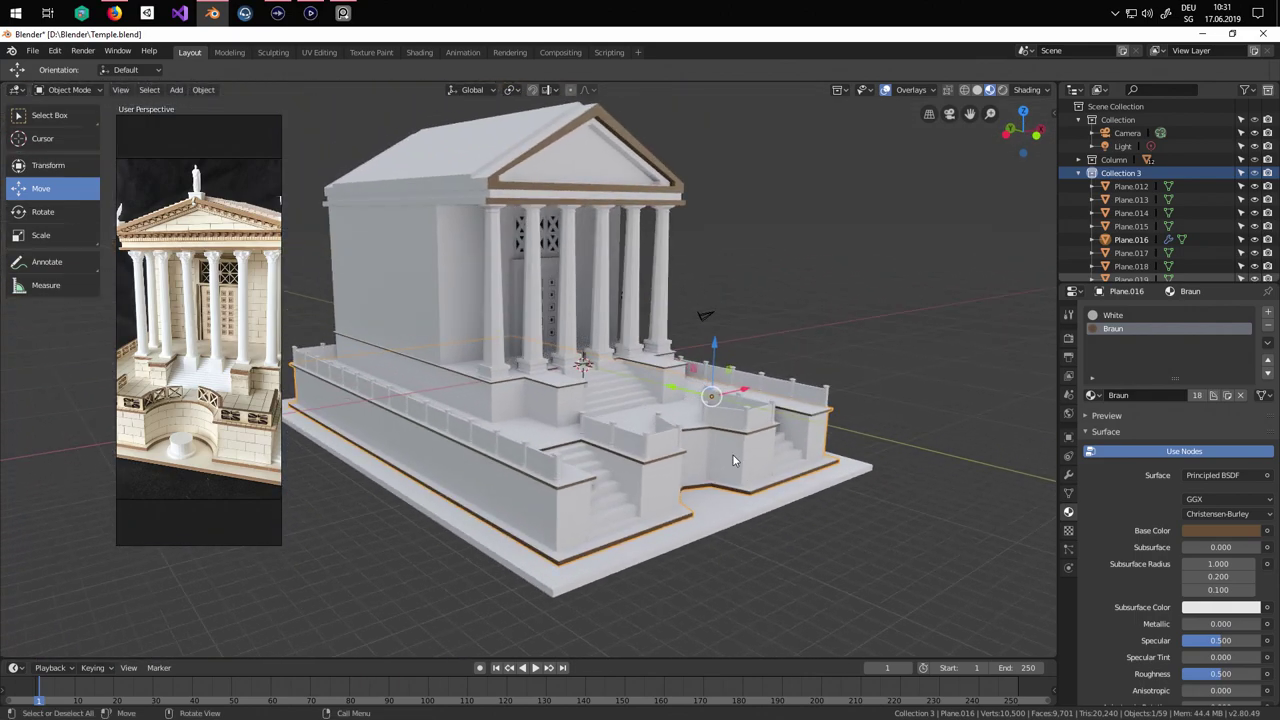
pyautogui.click(70, 52)
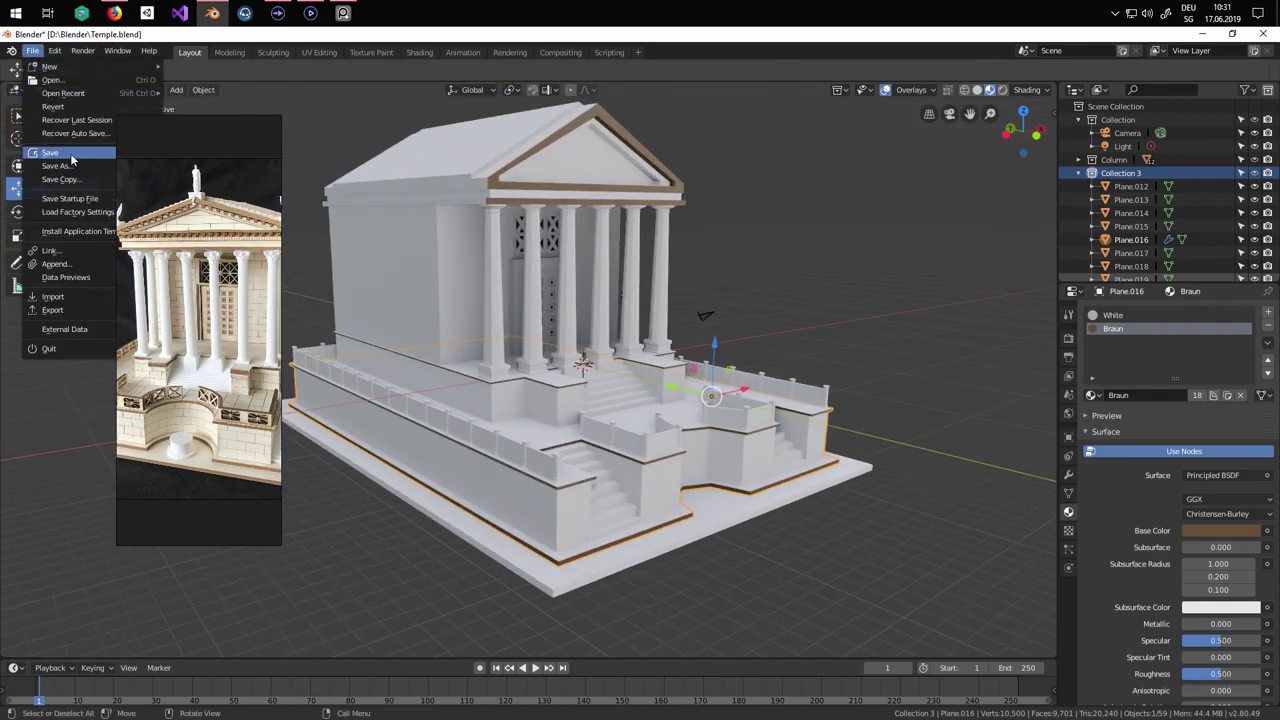
pyautogui.click(70, 153)
# Deselect the terrace wall, add a plane, and move it along Y onto the front terrace.
pyautogui.moveTo(556, 298); pyautogui.dragTo(687, 464, button='middle')
pyautogui.click(713, 507)
pyautogui.scroll(5, 715, 510)
pyautogui.moveTo(715, 510); pyautogui.dragTo(617, 383, button='middle')
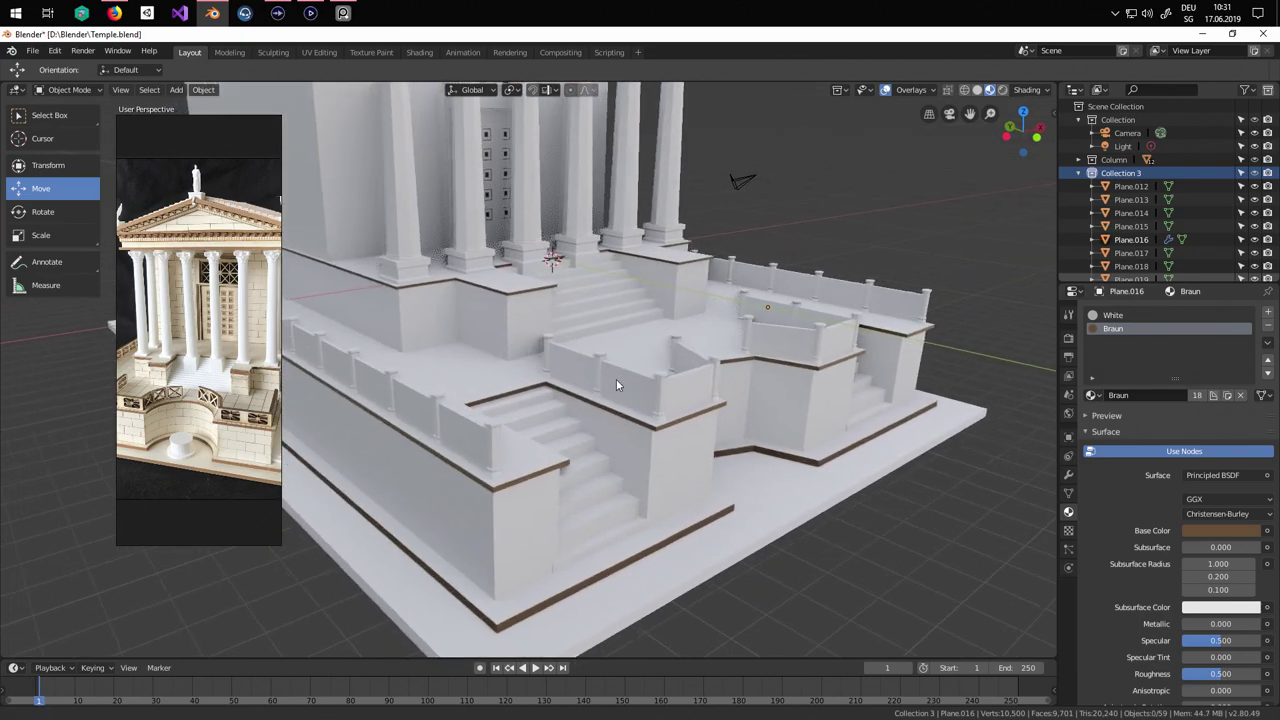
pyautogui.click(181, 92)
pyautogui.moveTo(210, 104)
pyautogui.click(310, 108)
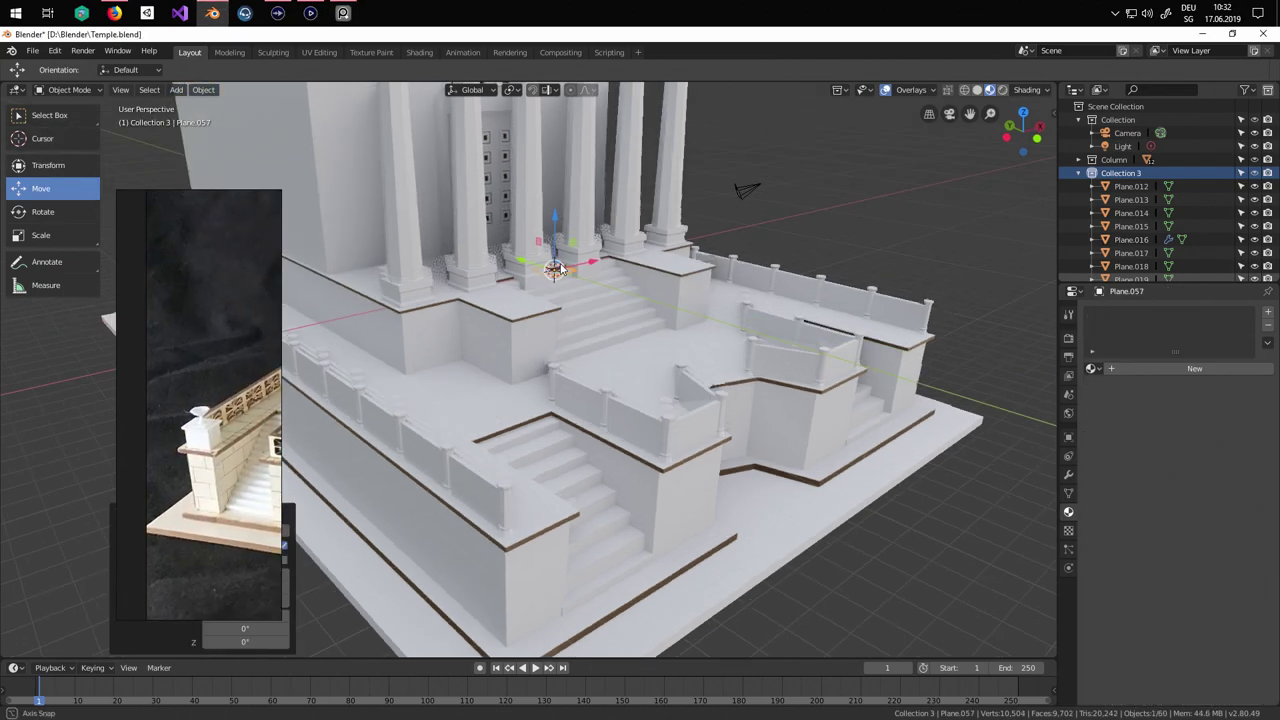
pyautogui.moveTo(562, 269); pyautogui.dragTo(556, 284, button='middle')
pyautogui.moveTo(521, 282); pyautogui.dragTo(725, 388)
pyautogui.keyDown('shift'); pyautogui.moveTo(878, 403); pyautogui.dragTo(603, 378, button='middle'); pyautogui.keyUp('shift')
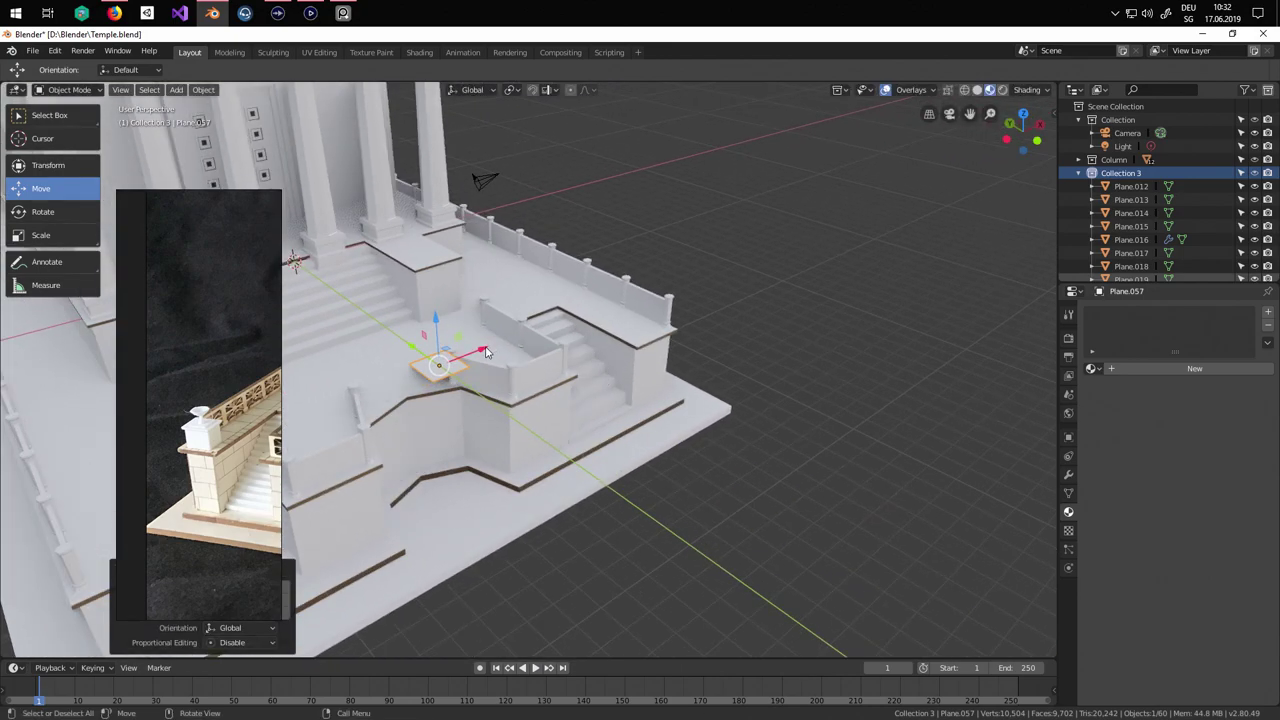
# Position the plane on top of the pier beside the right staircase, next to the end railing post.
pyautogui.press('KP_1')
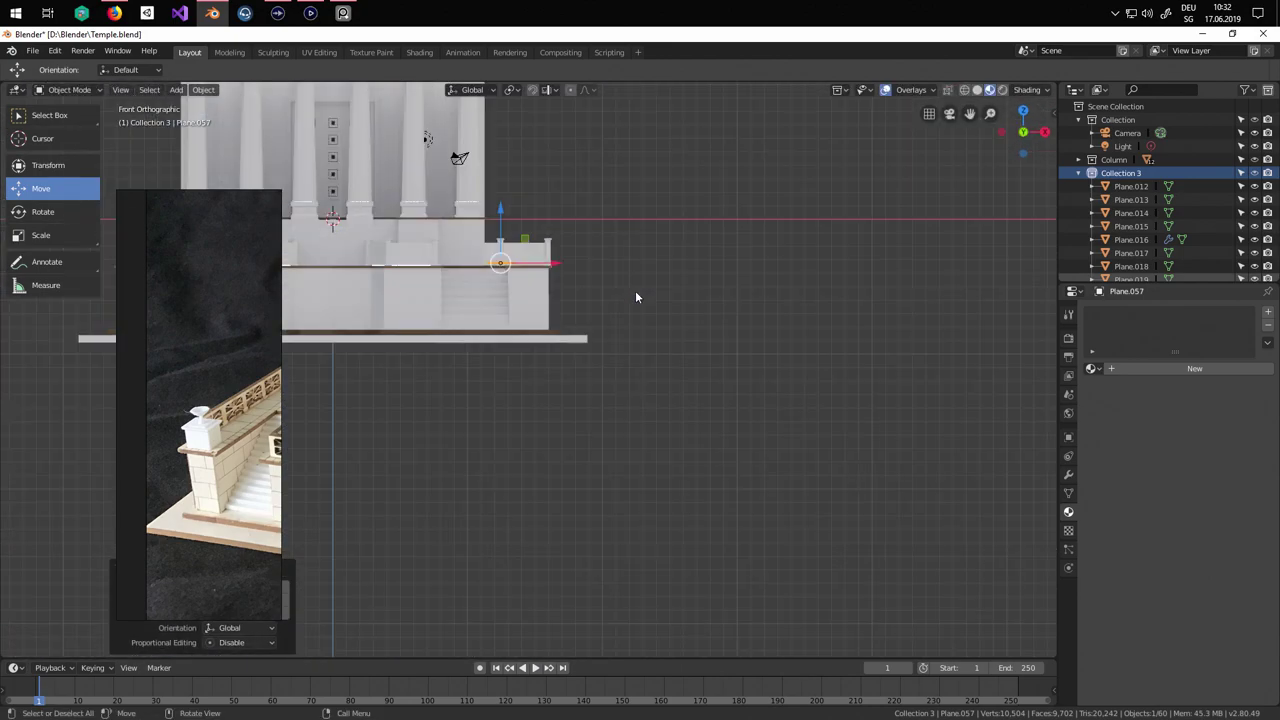
pyautogui.scroll(5, 634, 290)
pyautogui.keyDown('shift'); pyautogui.moveTo(491, 131); pyautogui.dragTo(483, 320, button='middle'); pyautogui.keyUp('shift')
pyautogui.moveTo(505, 292); pyautogui.dragTo(547, 290)
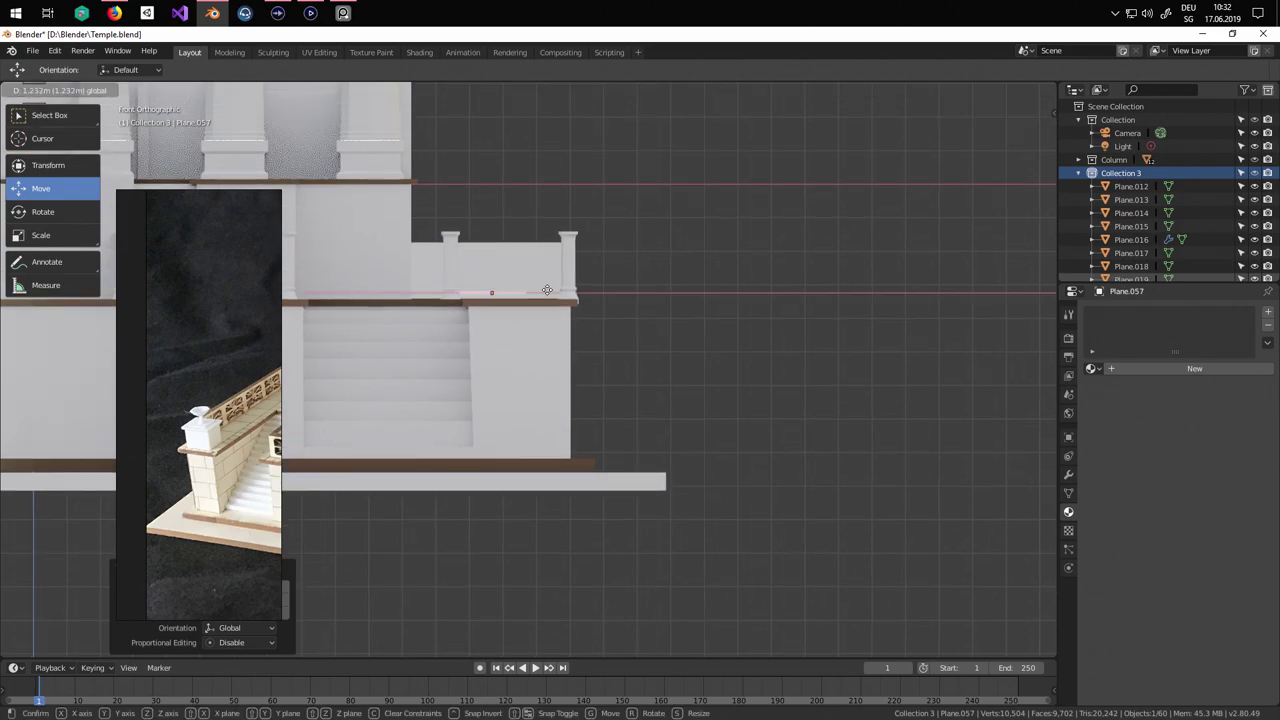
pyautogui.click(547, 290)
pyautogui.moveTo(547, 290); pyautogui.dragTo(613, 388, button='middle')
# Extrude the plane into a thin base slab, inset its top face, and extrude that about 1 m for the pedestal body.
pyautogui.press('Tab')
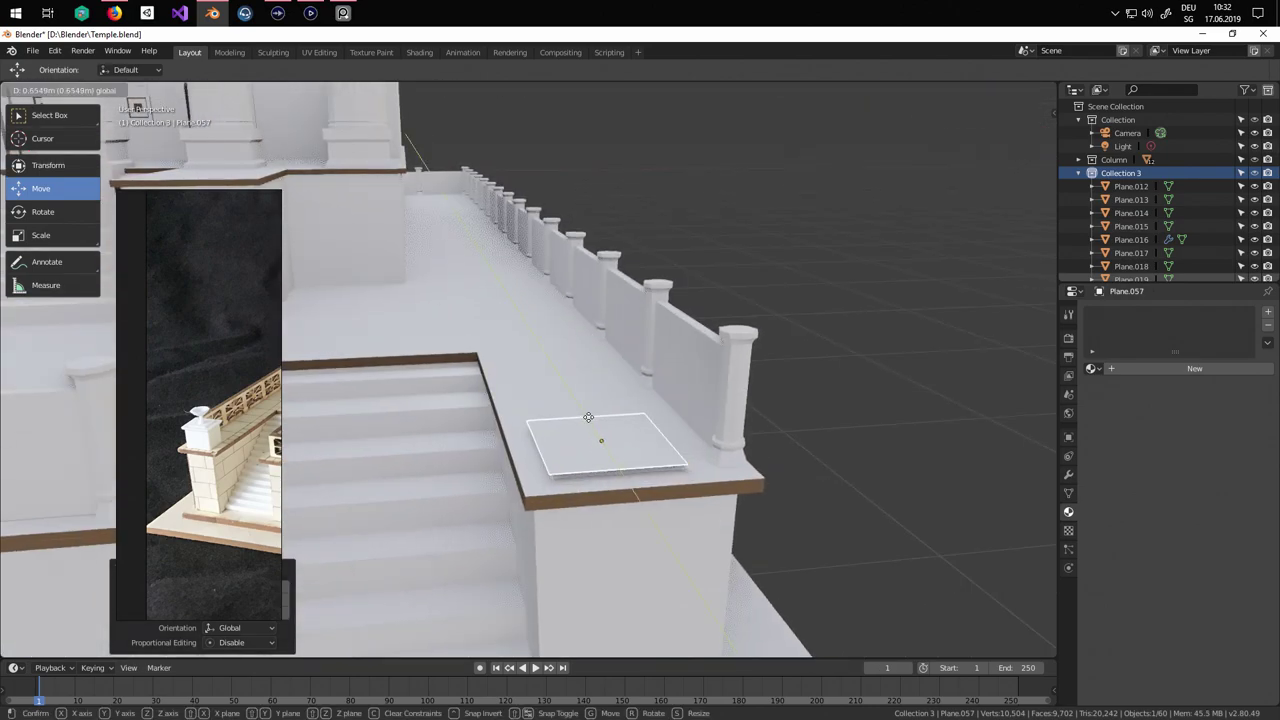
pyautogui.press('e')
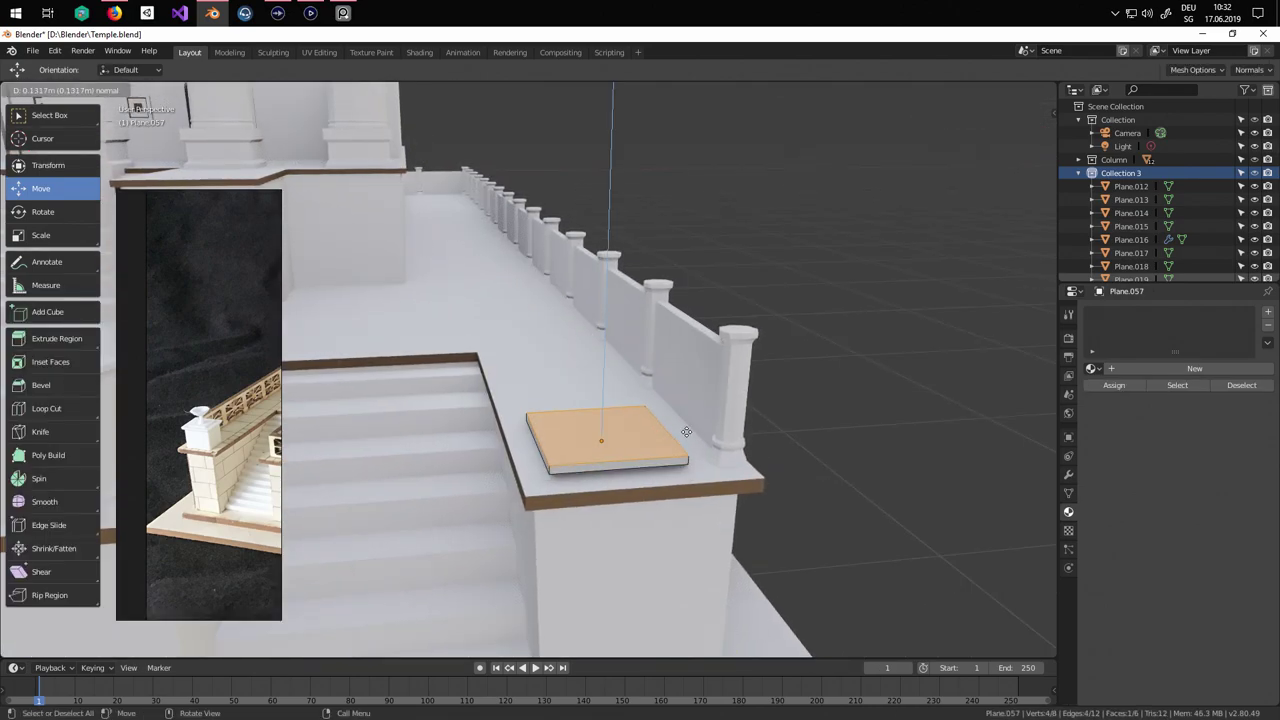
pyautogui.click(756, 469)
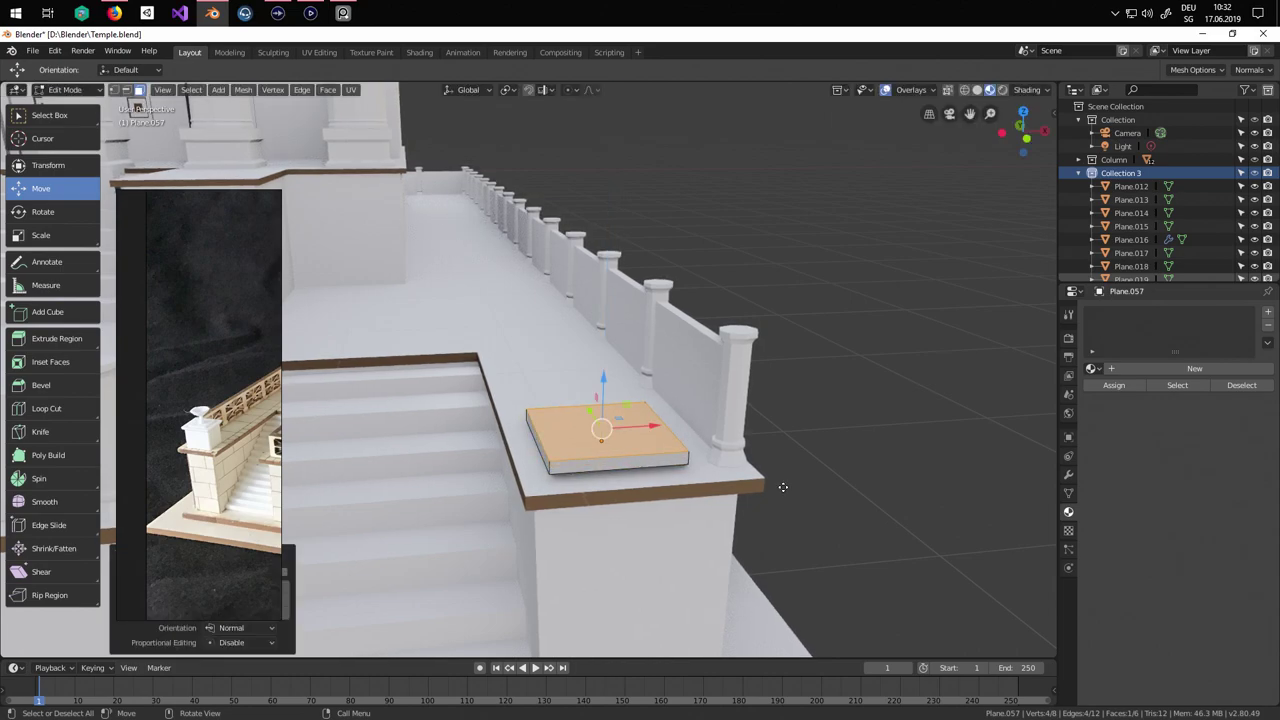
pyautogui.press('i')
pyautogui.click(786, 494)
pyautogui.press('e')
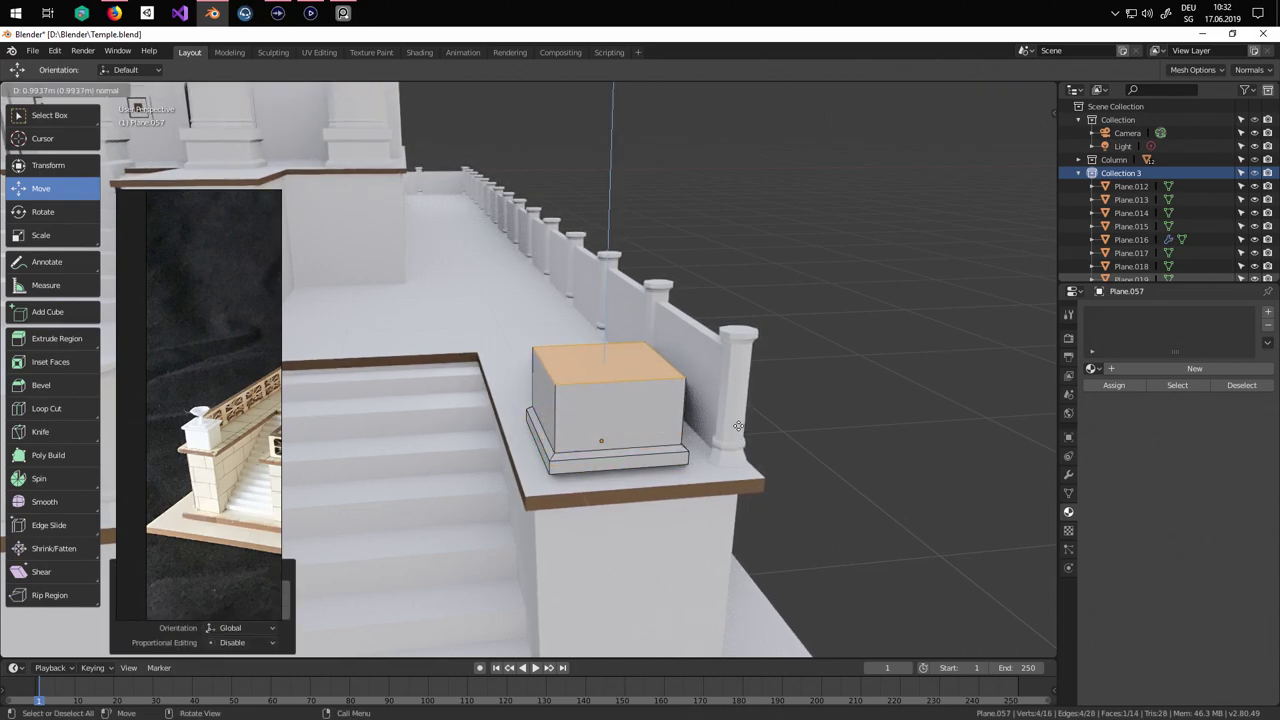
pyautogui.click(737, 418)
# Widen the pedestal body's top face by a factor of about 1.14 and extrude it up into a thin cap.
pyautogui.press('s')
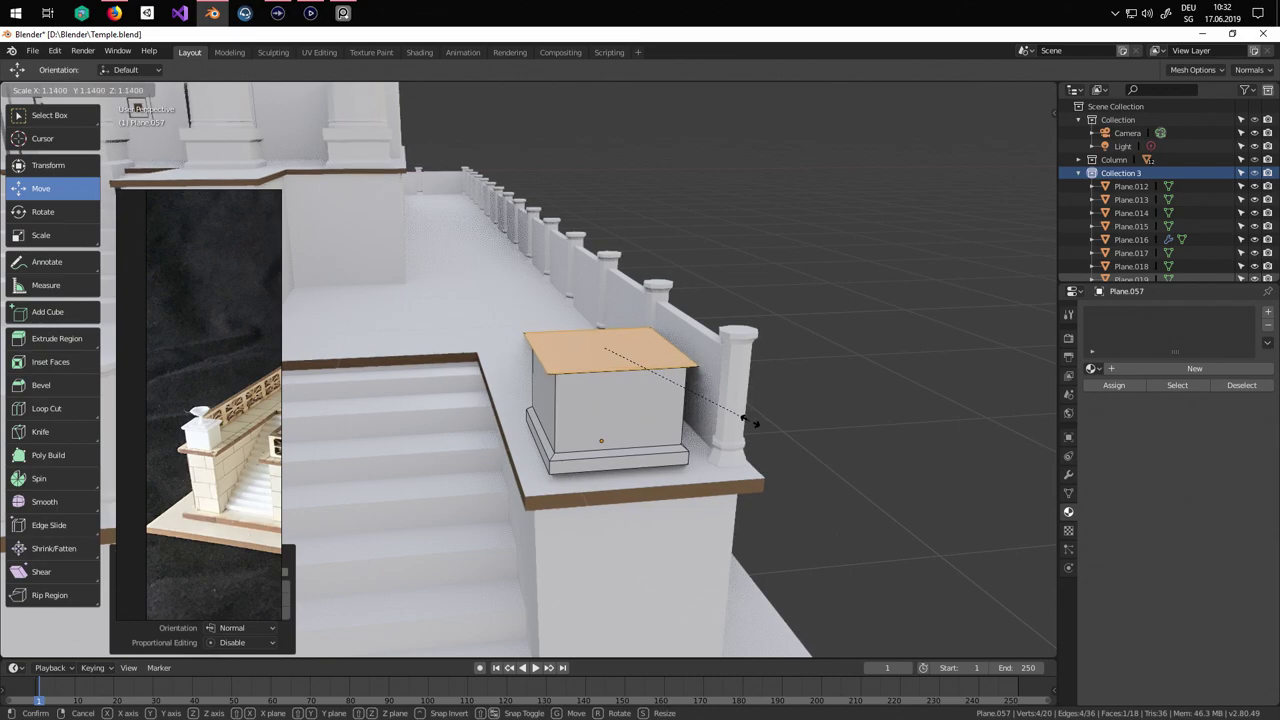
pyautogui.click(751, 422)
pyautogui.press('e')
pyautogui.click(751, 407)
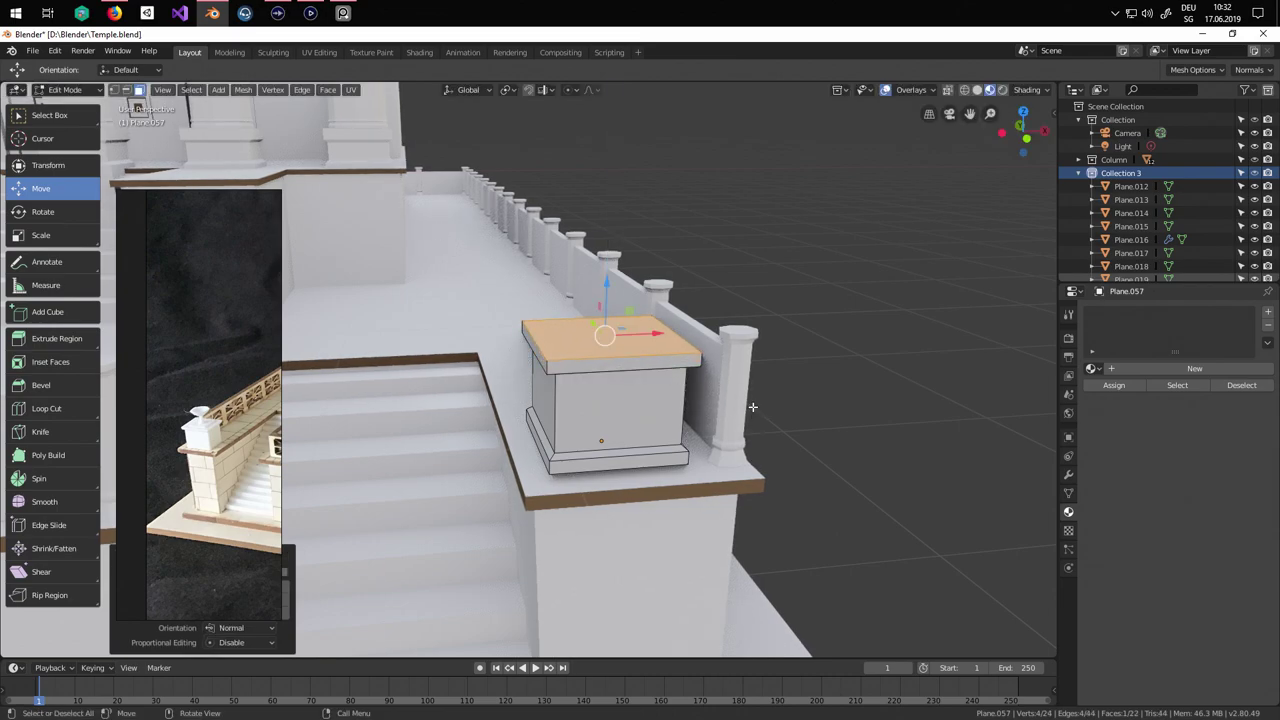
# Bevel the top edges of the pedestal cap by about 0.1 m.
pyautogui.press('KP_Decimal')
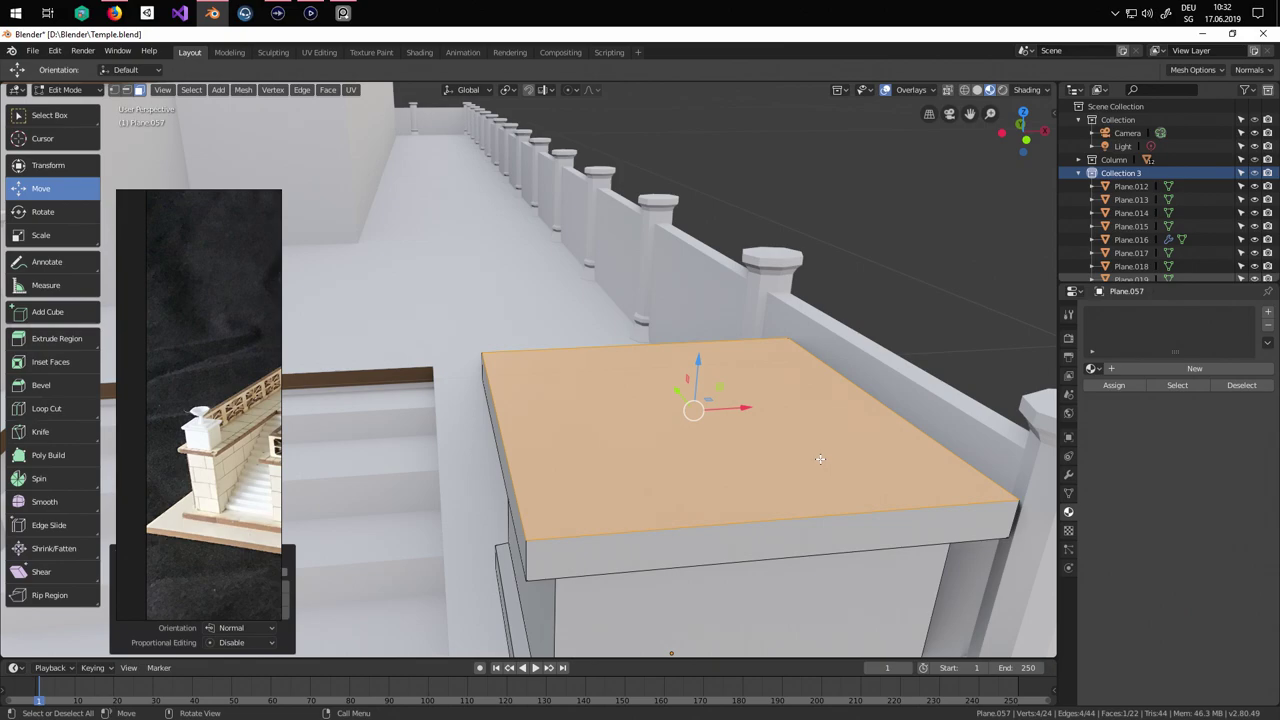
pyautogui.press('i')
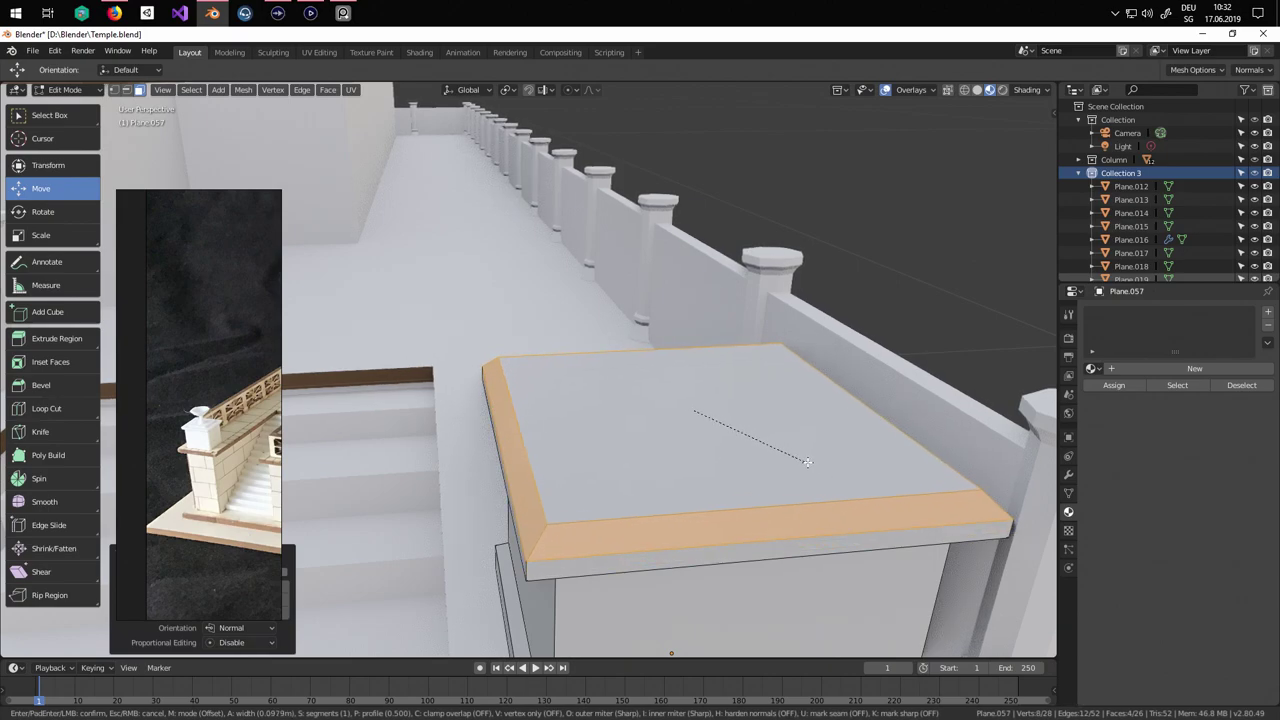
pyautogui.click(807, 455)
pyautogui.moveTo(807, 460); pyautogui.dragTo(600, 391, button='middle')
pyautogui.press('Tab')
pyautogui.scroll(-5, 822, 474)
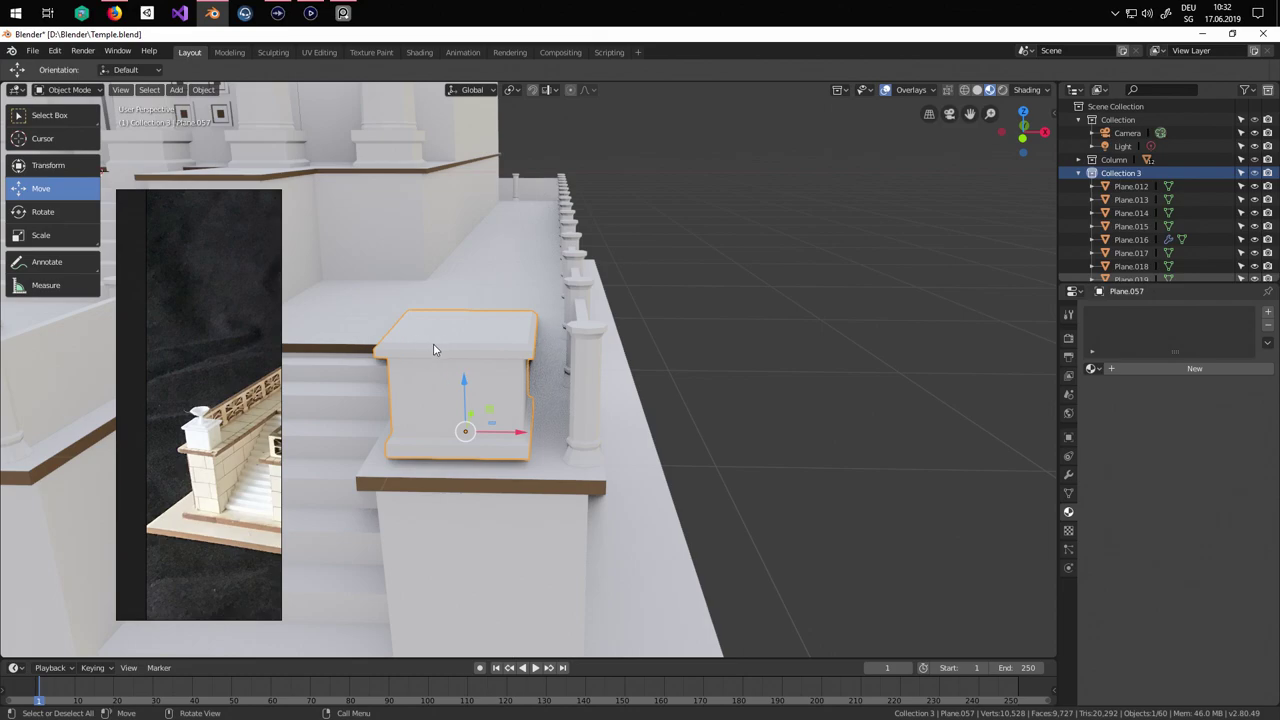
# Extrude the cap's top face in place, shrink it, and extrude it up into a low raised panel.
pyautogui.press('Tab')
pyautogui.scroll(2, 451, 411)
pyautogui.moveTo(451, 411); pyautogui.dragTo(486, 419, button='middle')
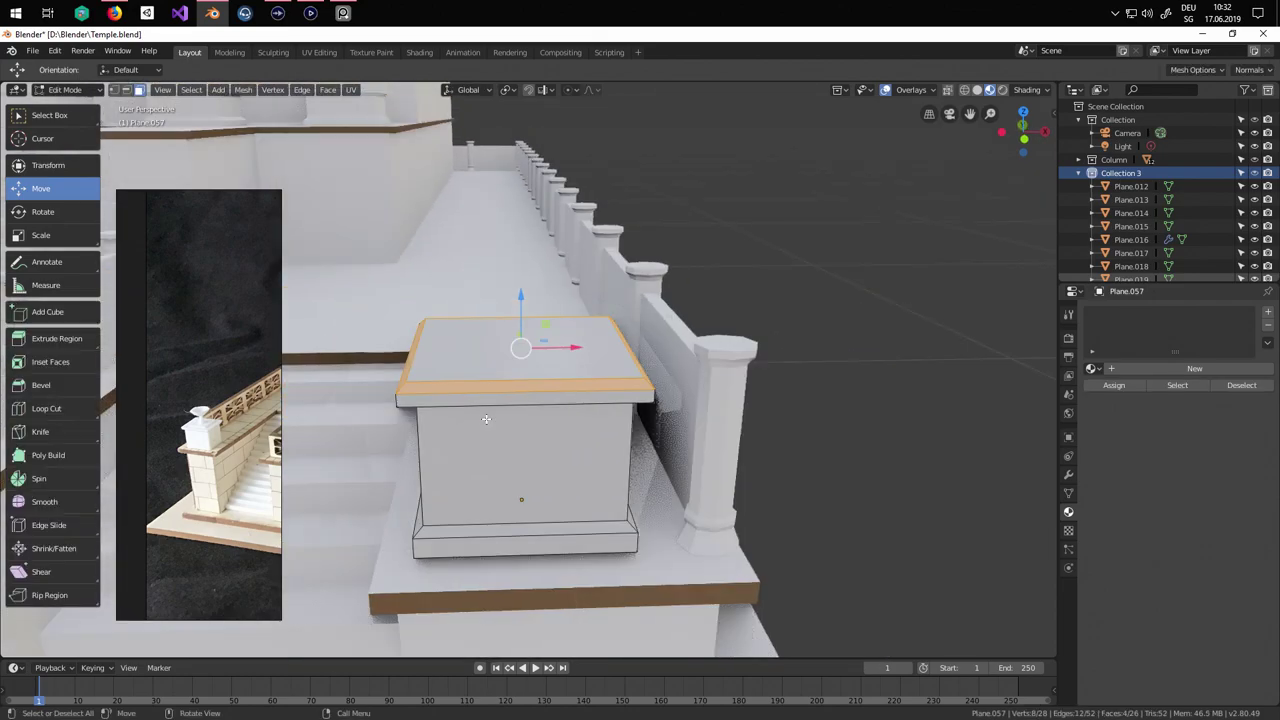
pyautogui.click(446, 351)
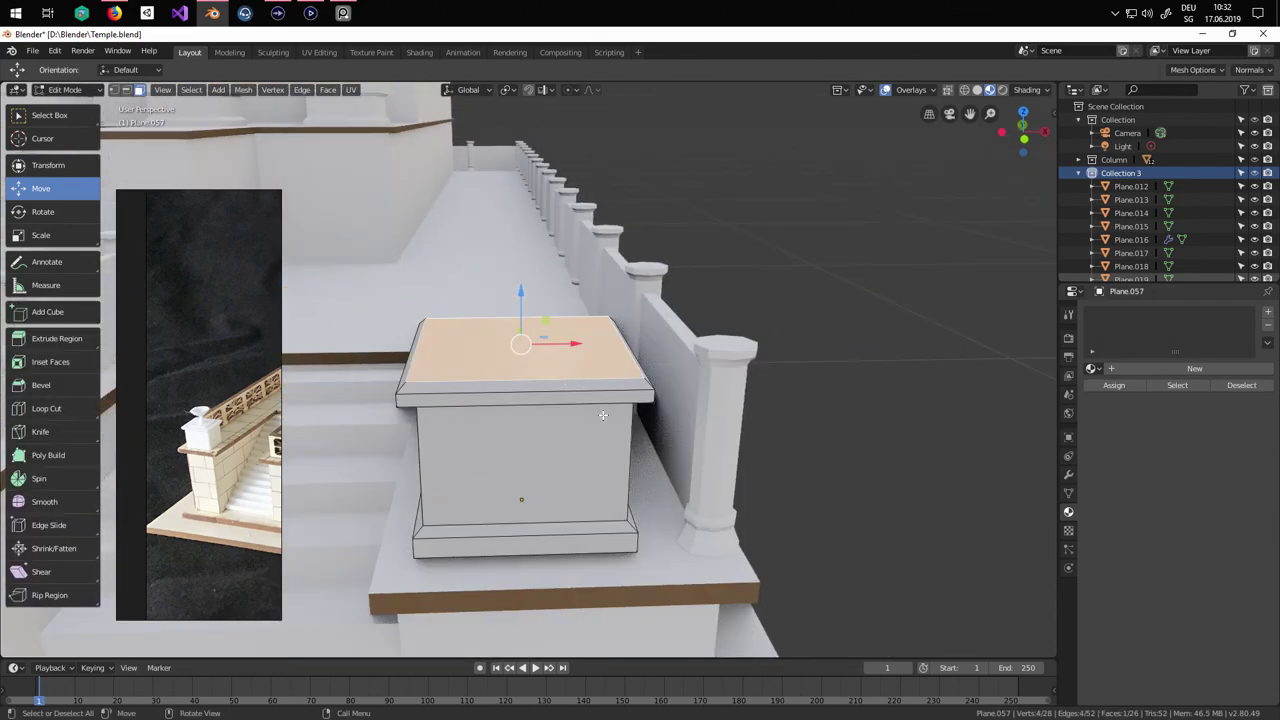
pyautogui.press('e')
pyautogui.rightClick(603, 415)
pyautogui.press('s')
pyautogui.click(564, 402)
pyautogui.press('e')
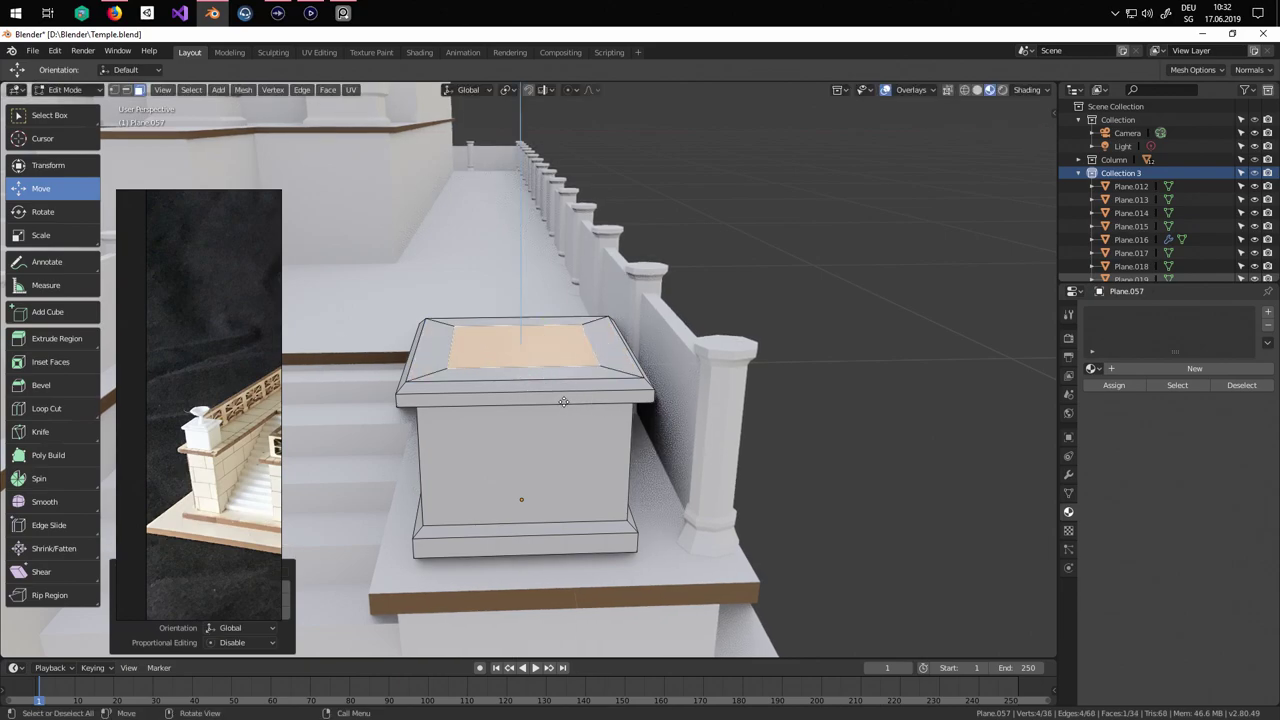
pyautogui.click(565, 394)
# Extrude the raised panel's top face in place, shrink it slightly, and bevel its edges by about 0.01 m.
pyautogui.press('e')
pyautogui.rightClick(572, 393)
pyautogui.press('s')
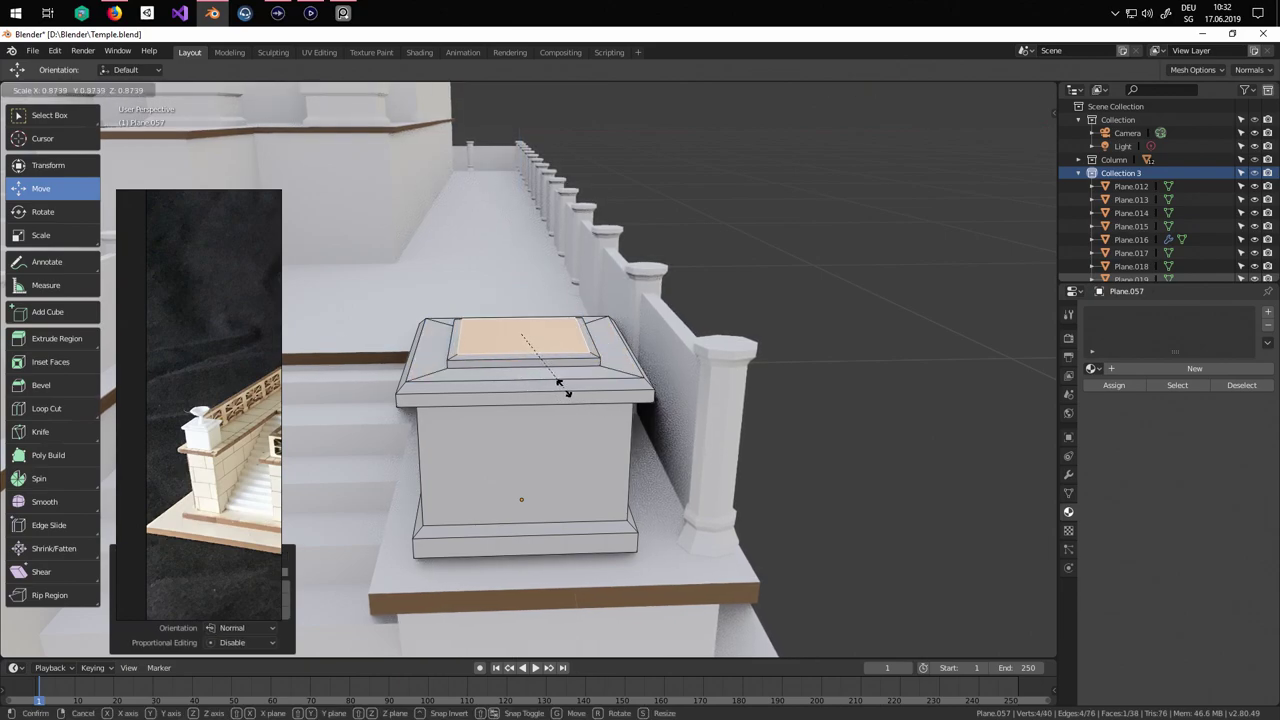
pyautogui.click(564, 387)
pyautogui.hotkey('ctrl', 'b')
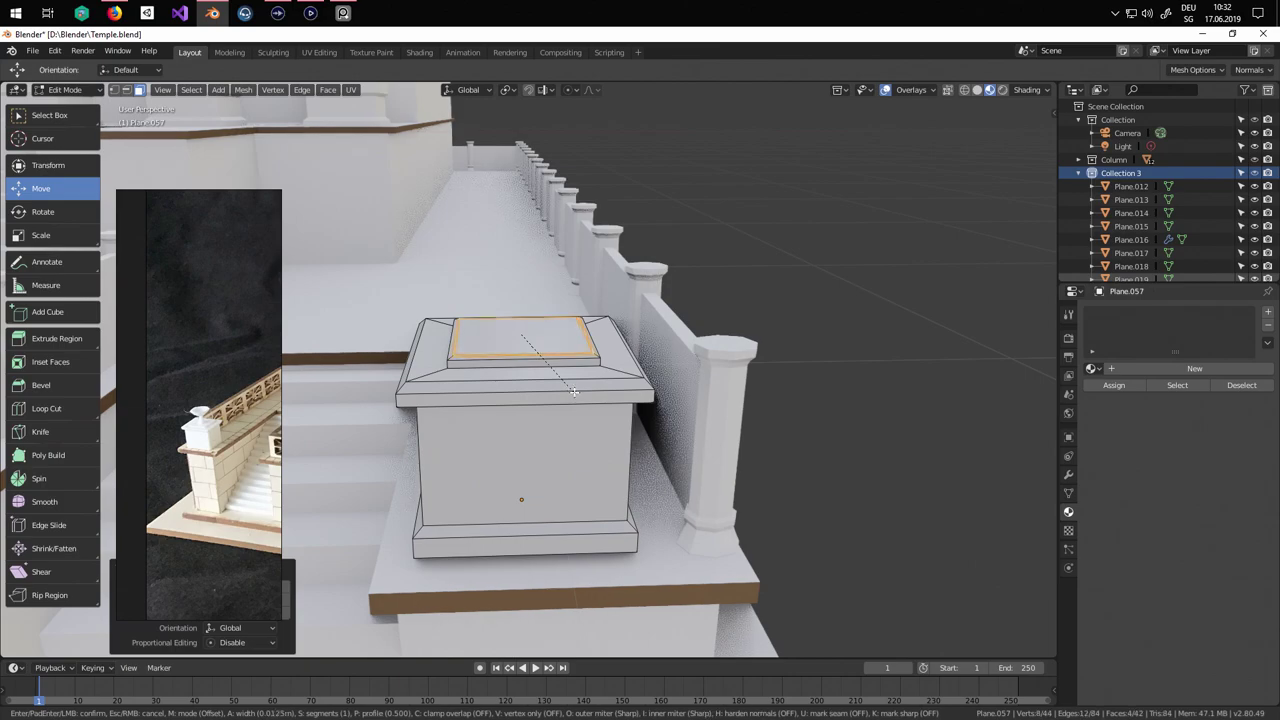
pyautogui.click(576, 391)
pyautogui.press('Tab')
# Duplicate the raised panel's top face and move the copy straight up above the pedestal.
pyautogui.moveTo(577, 391); pyautogui.dragTo(651, 390, button='middle')
pyautogui.scroll(3, 651, 390)
pyautogui.scroll(-2, 645, 404)
pyautogui.scroll(-6, 618, 363)
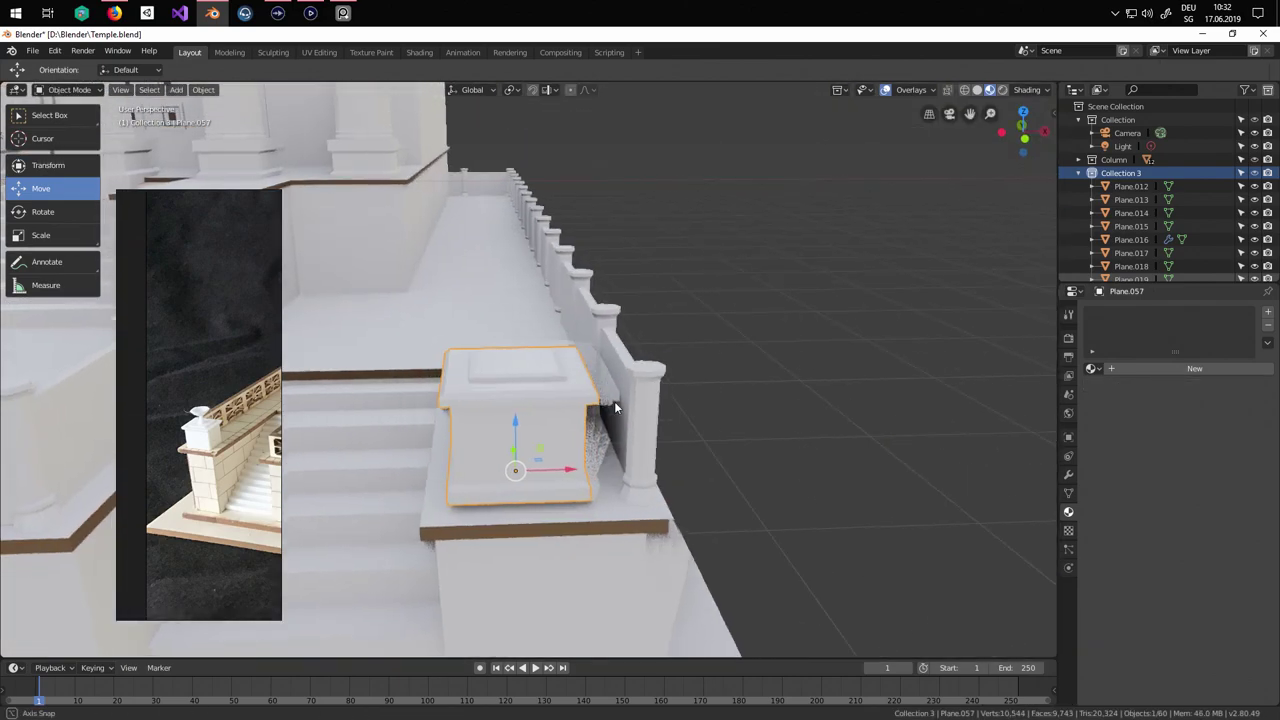
pyautogui.scroll(1, 614, 401)
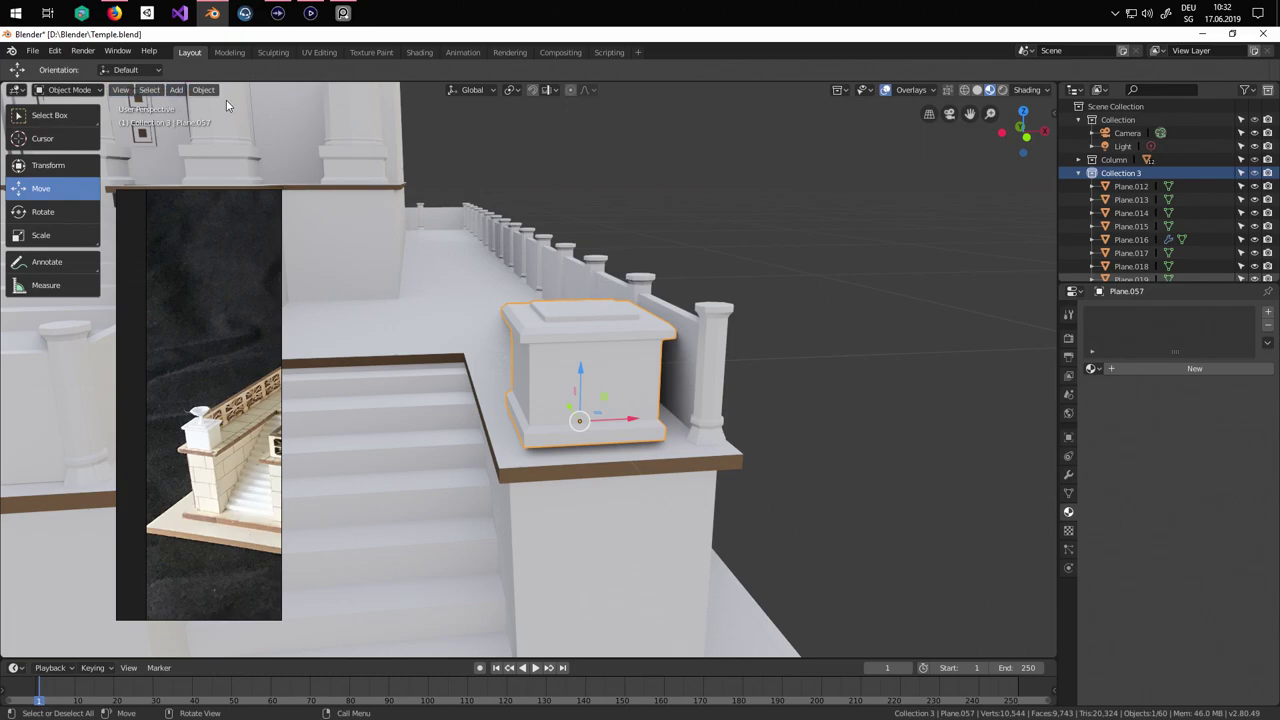
pyautogui.moveTo(575, 308); pyautogui.dragTo(590, 370, button='middle')
pyautogui.press('Tab')
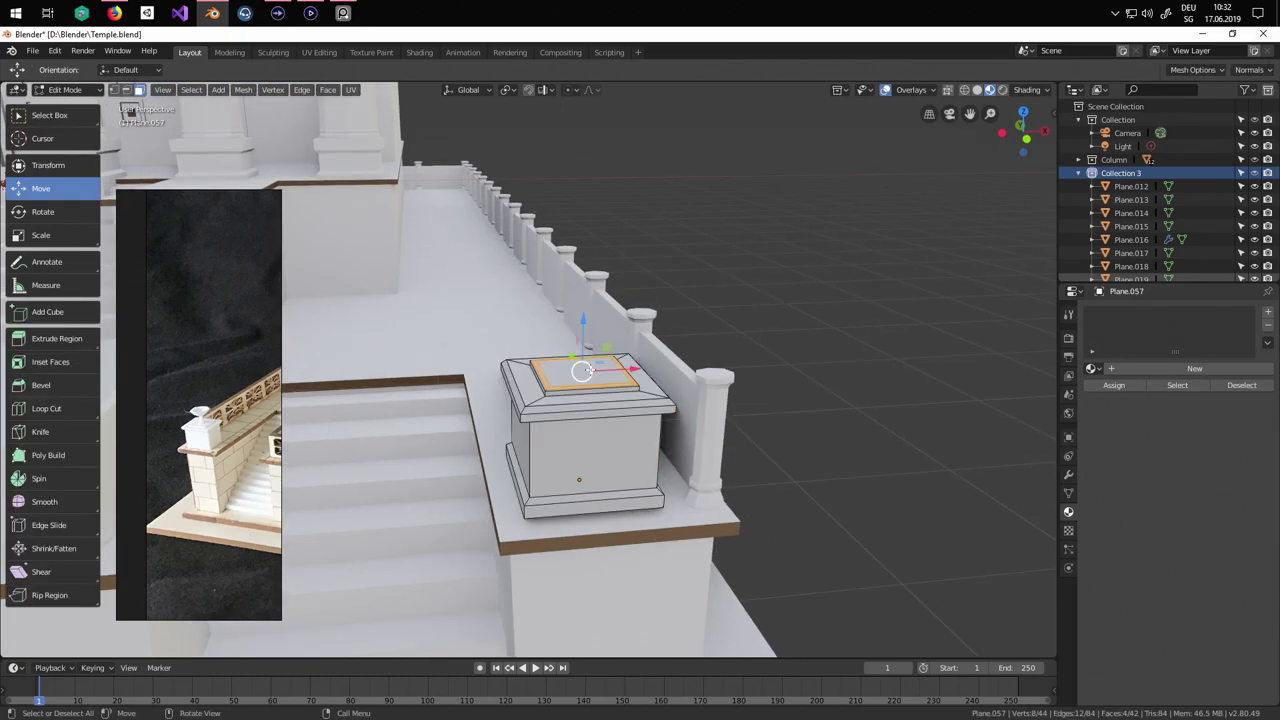
pyautogui.click(560, 371)
pyautogui.scroll(2, 620, 390)
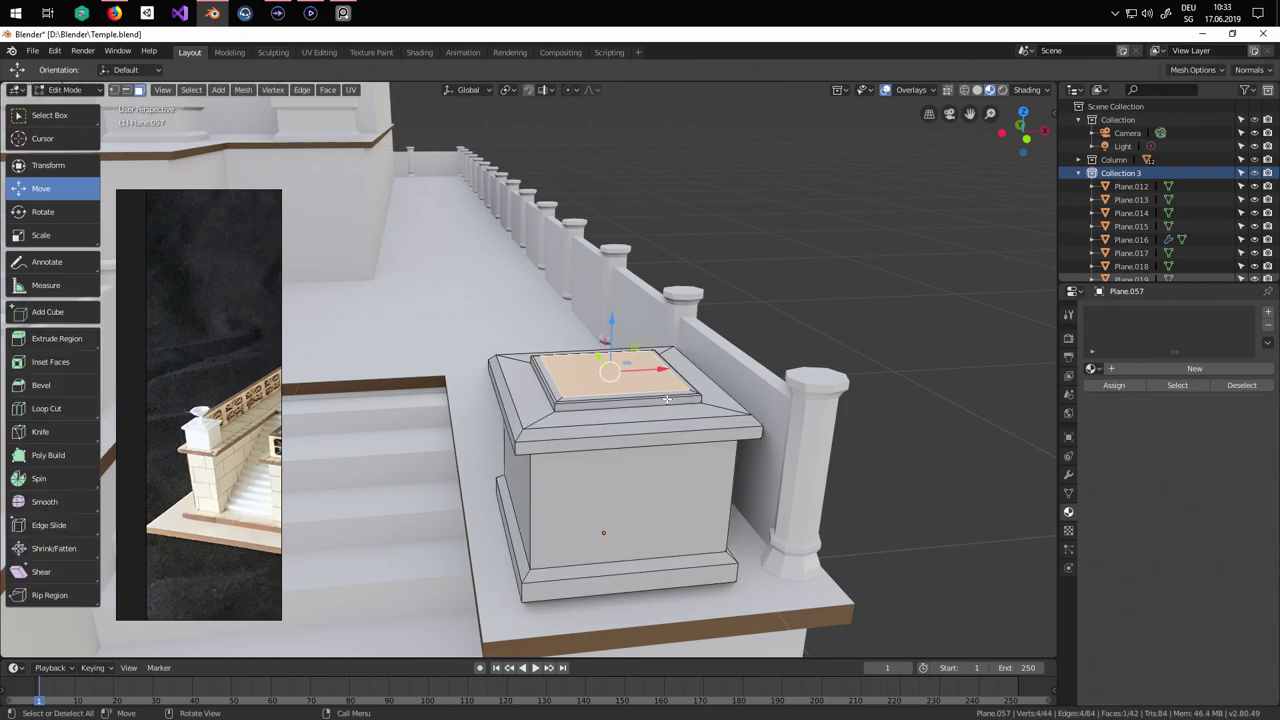
pyautogui.hotkey('shift', 'd')
pyautogui.moveTo(612, 325); pyautogui.dragTo(704, 341)
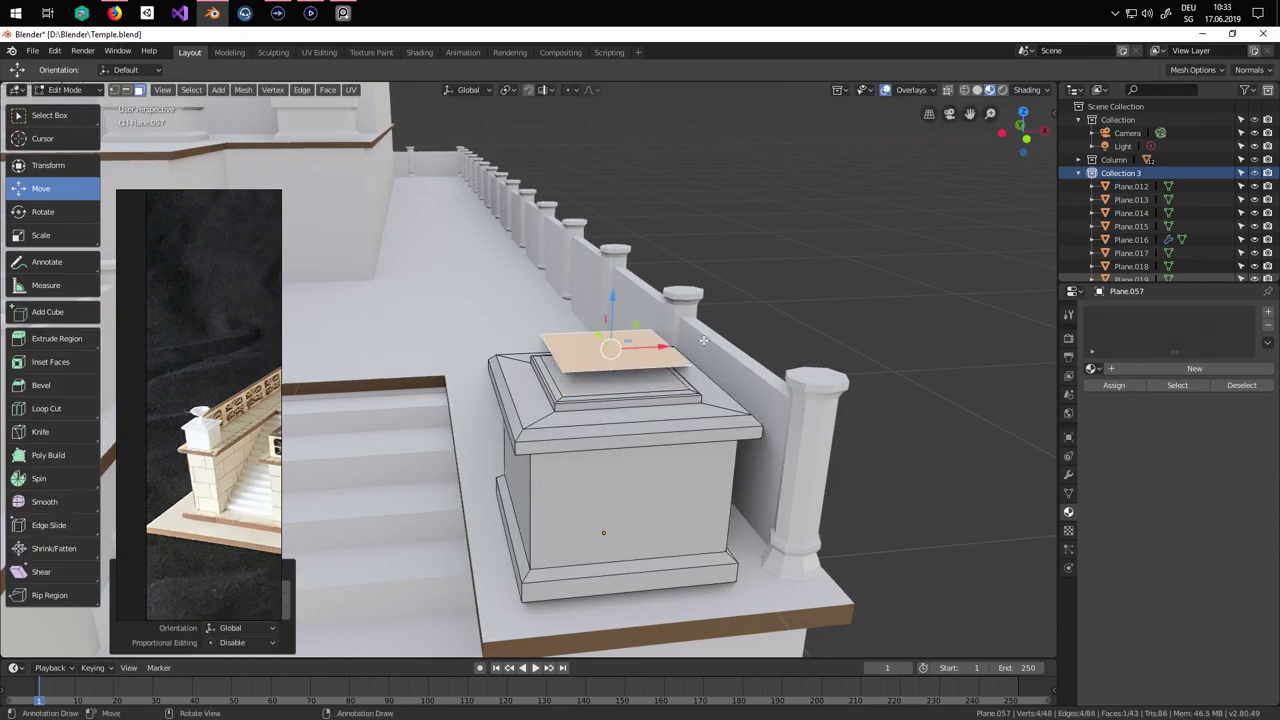
# Separate the duplicated face above the pedestal into its own object.
pyautogui.press('p')
pyautogui.click(722, 351)
pyautogui.press('Tab')
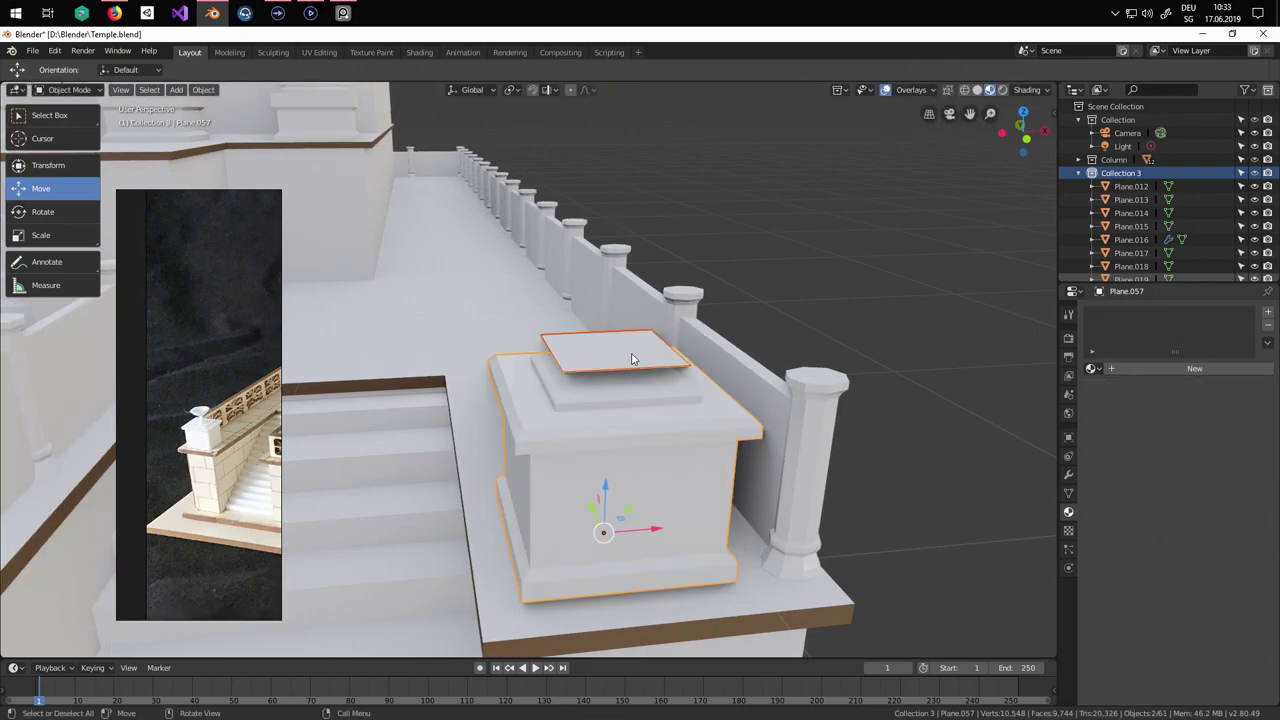
# Add a Subdivision Surface modifier to the separated plane and apply it to turn it into an octagon.
pyautogui.click(1093, 368)
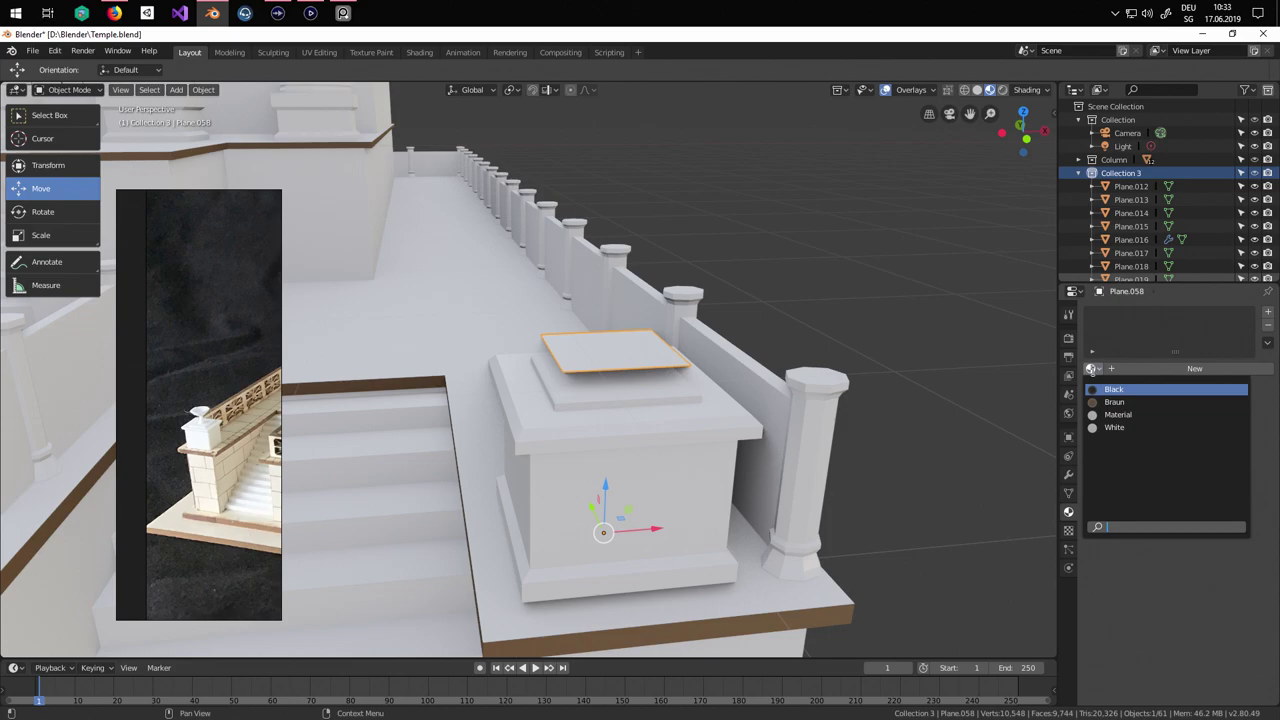
pyautogui.click(1068, 474)
pyautogui.click(1110, 312)
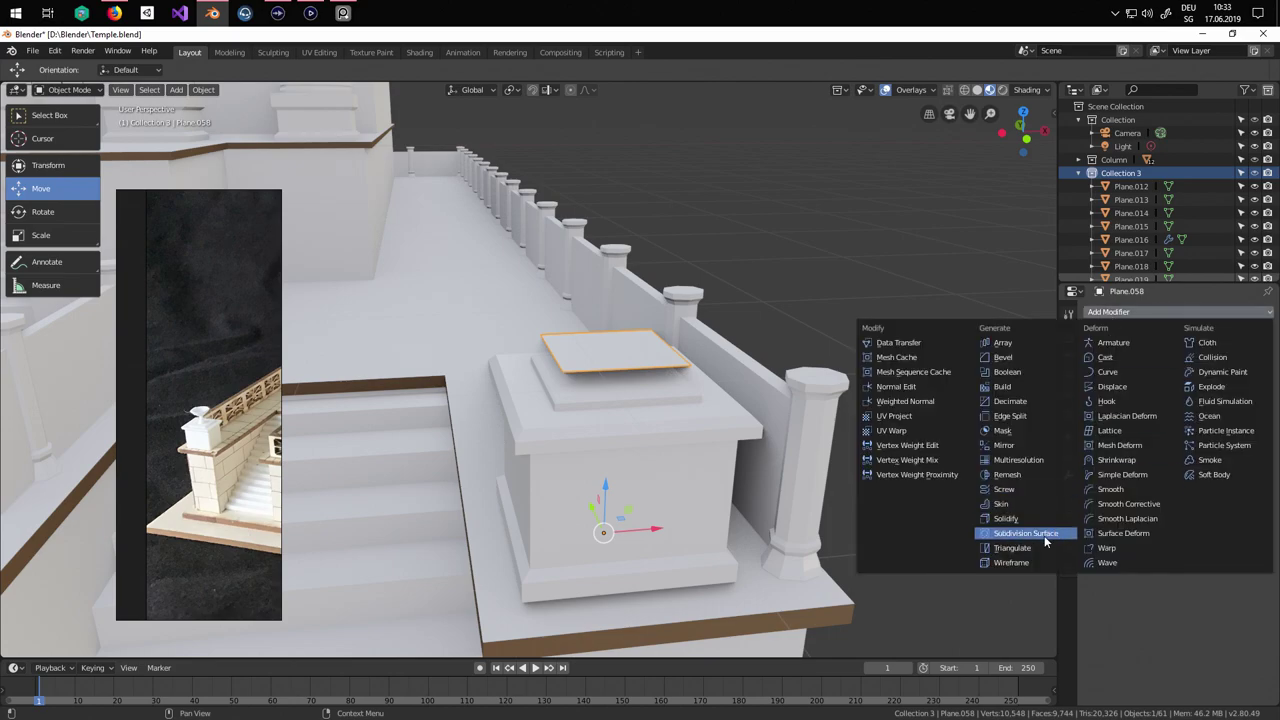
pyautogui.click(1040, 533)
pyautogui.click(1129, 353)
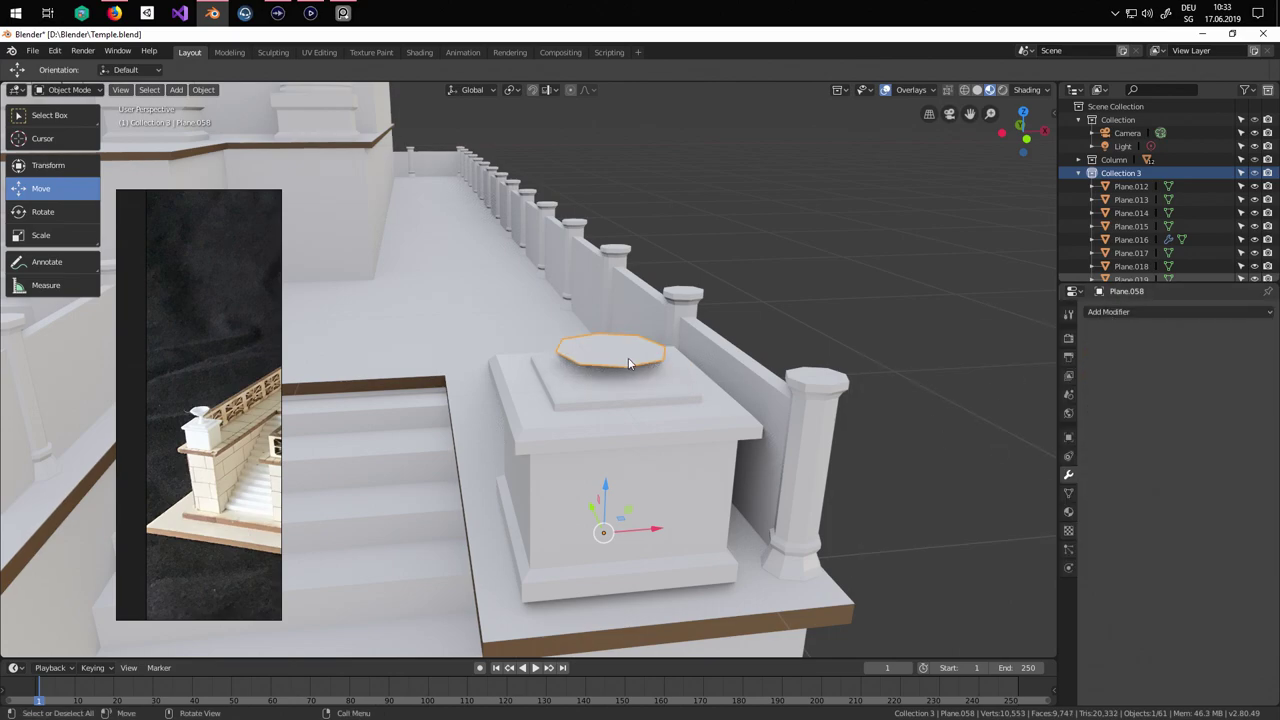
# Set the octagon's origin to its geometry and lower it towards the pedestal's raised panel.
pyautogui.click(205, 89)
pyautogui.moveTo(252, 120)
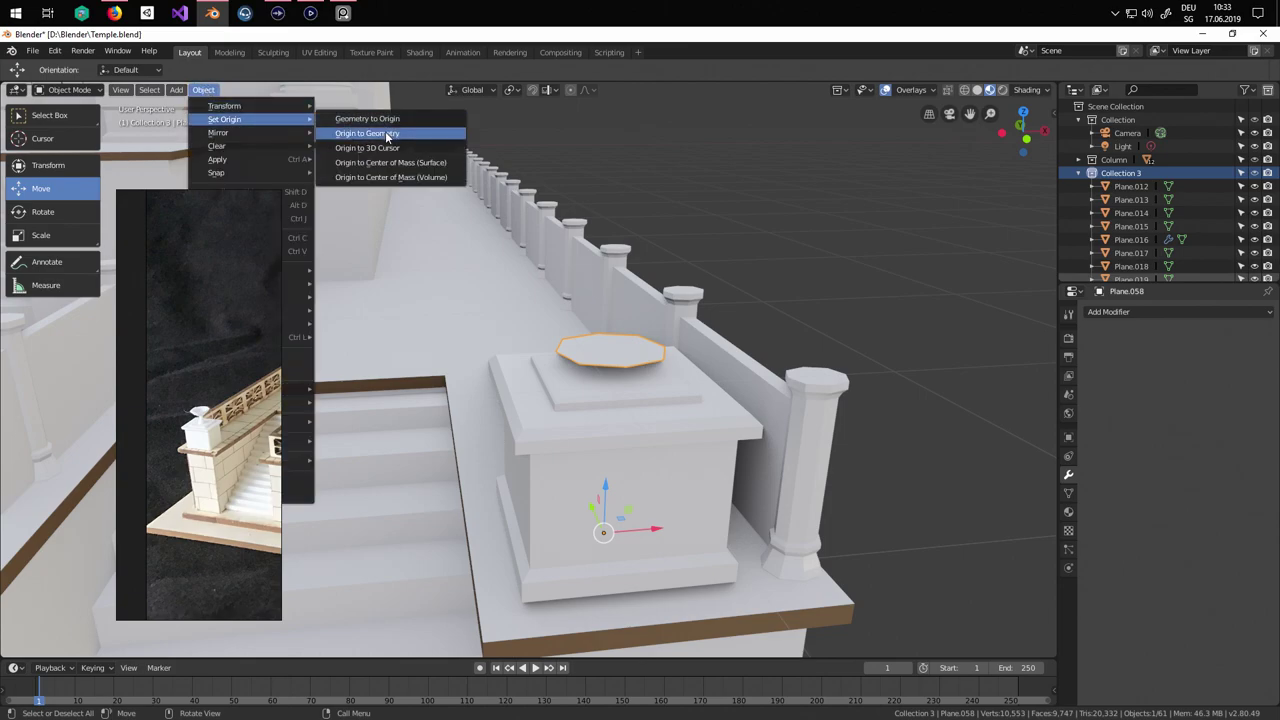
pyautogui.click(388, 136)
pyautogui.press('g')
pyautogui.click(697, 430)
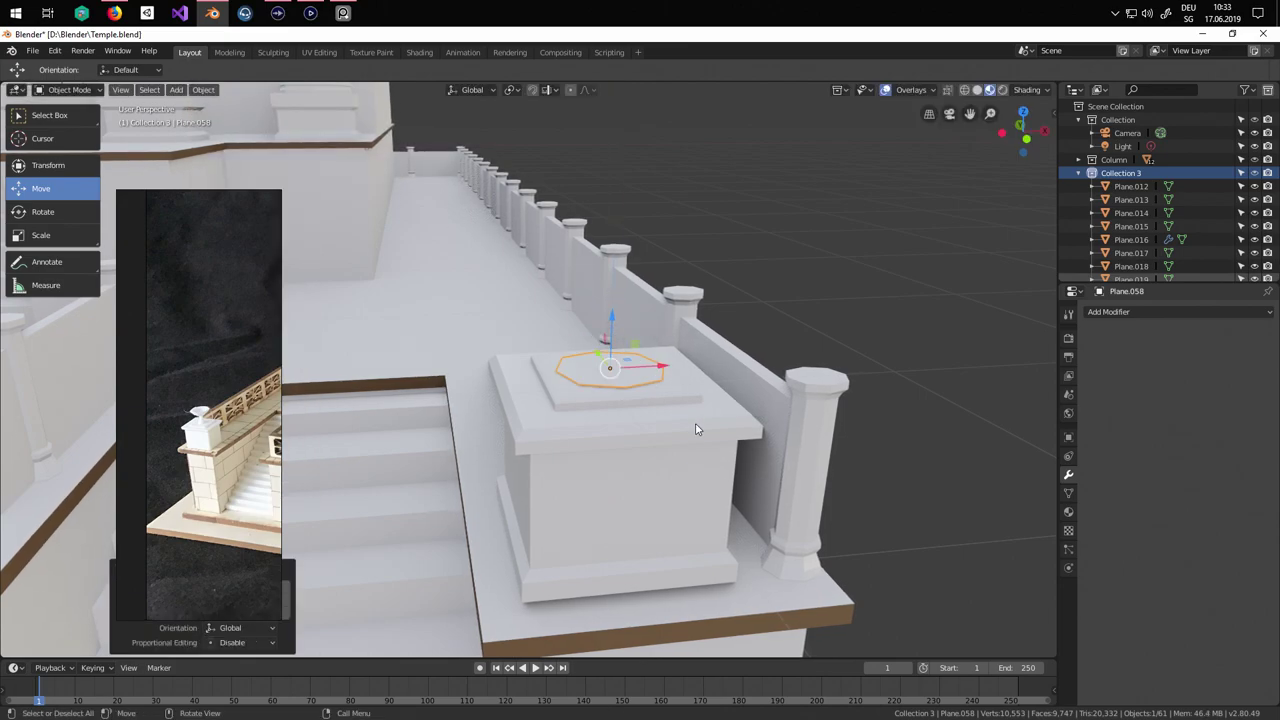
# Shrink the octagon and lower its faces until they sit on top of the raised panel.
pyautogui.press('s')
pyautogui.click(645, 408)
pyautogui.press('KP_1')
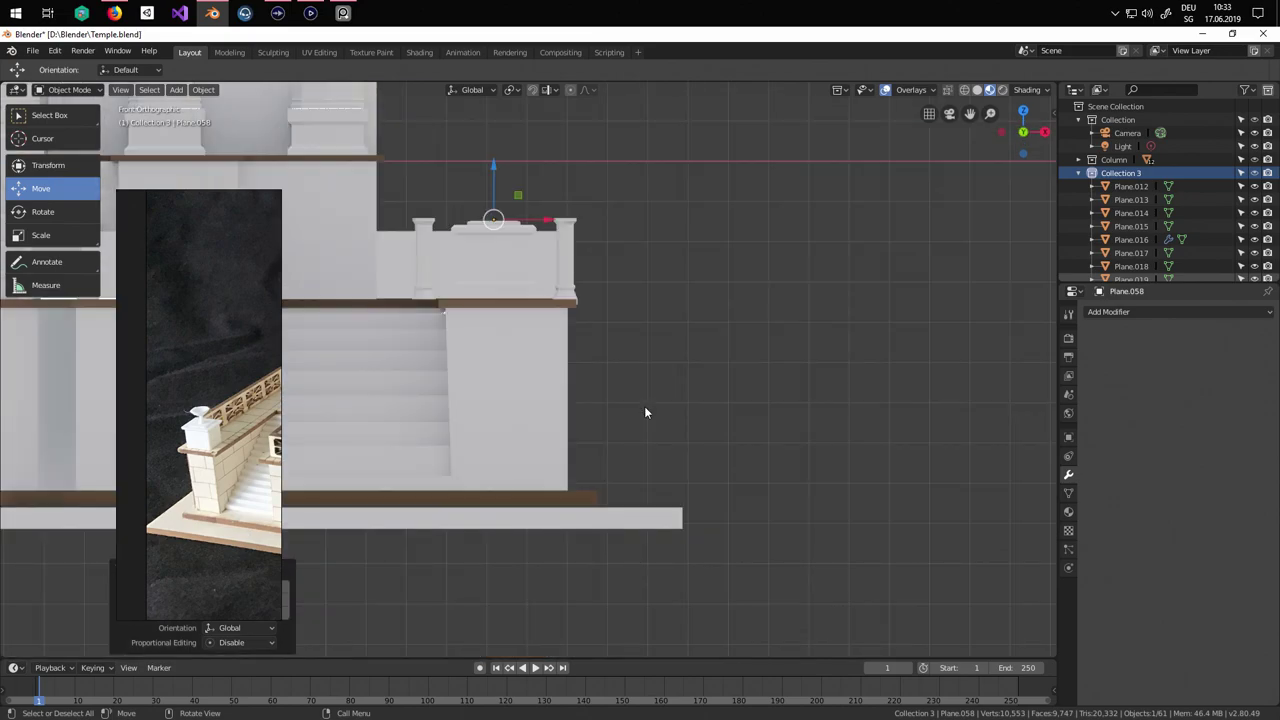
pyautogui.scroll(5, 644, 406)
pyautogui.keyDown('shift'); pyautogui.moveTo(538, 248); pyautogui.dragTo(632, 566, button='middle'); pyautogui.keyUp('shift')
pyautogui.scroll(3, 630, 560)
pyautogui.keyDown('shift'); pyautogui.moveTo(579, 323); pyautogui.dragTo(587, 457, button='middle'); pyautogui.keyUp('shift')
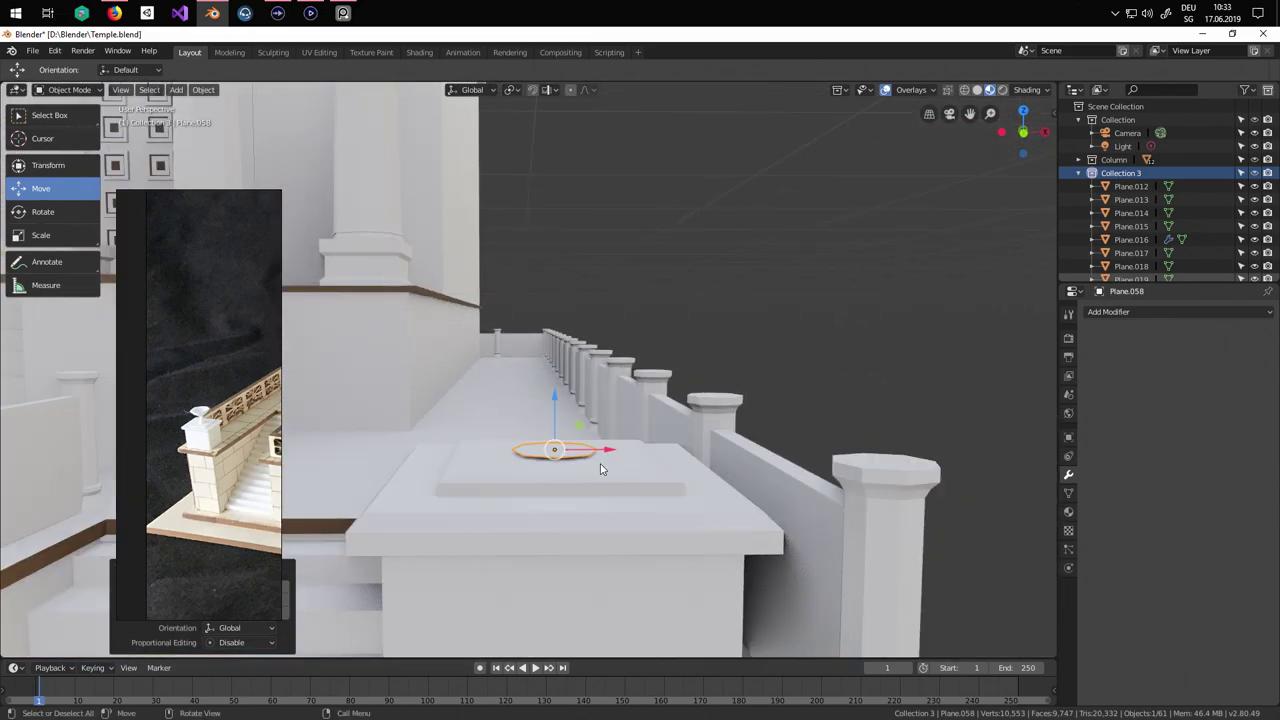
pyautogui.press('KP_1')
pyautogui.scroll(6, 486, 314)
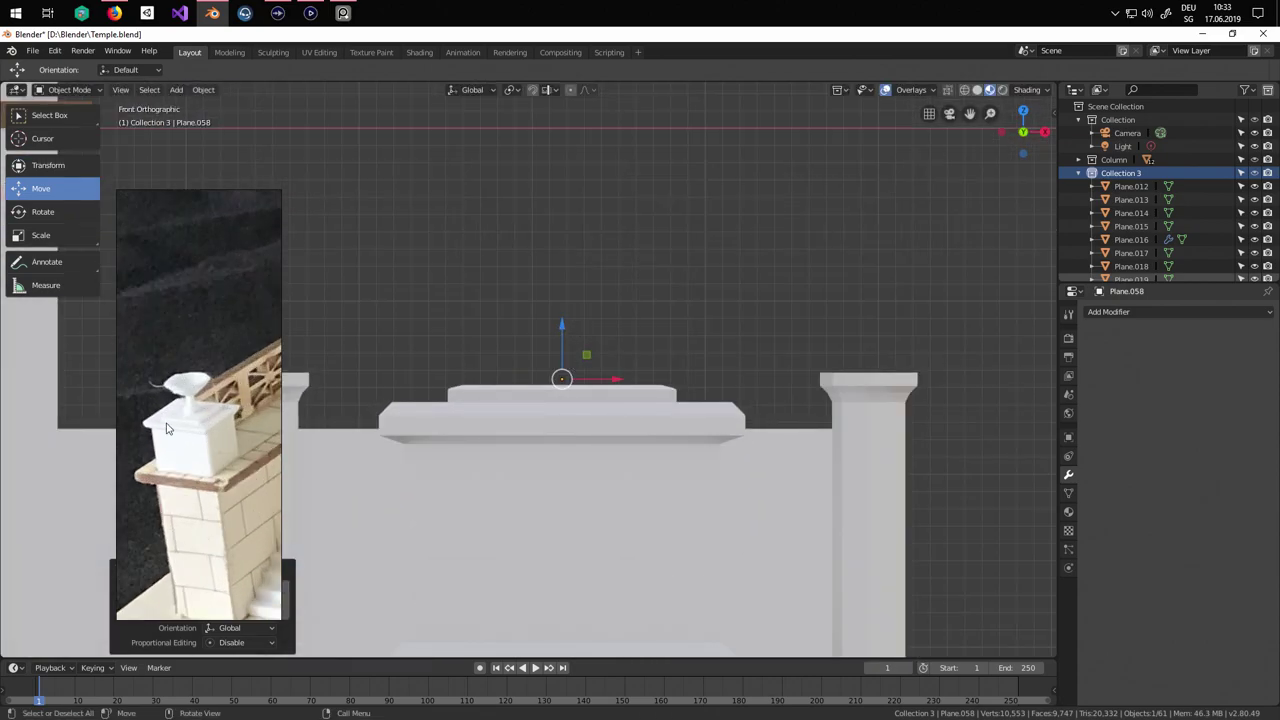
pyautogui.scroll(3, 499, 466)
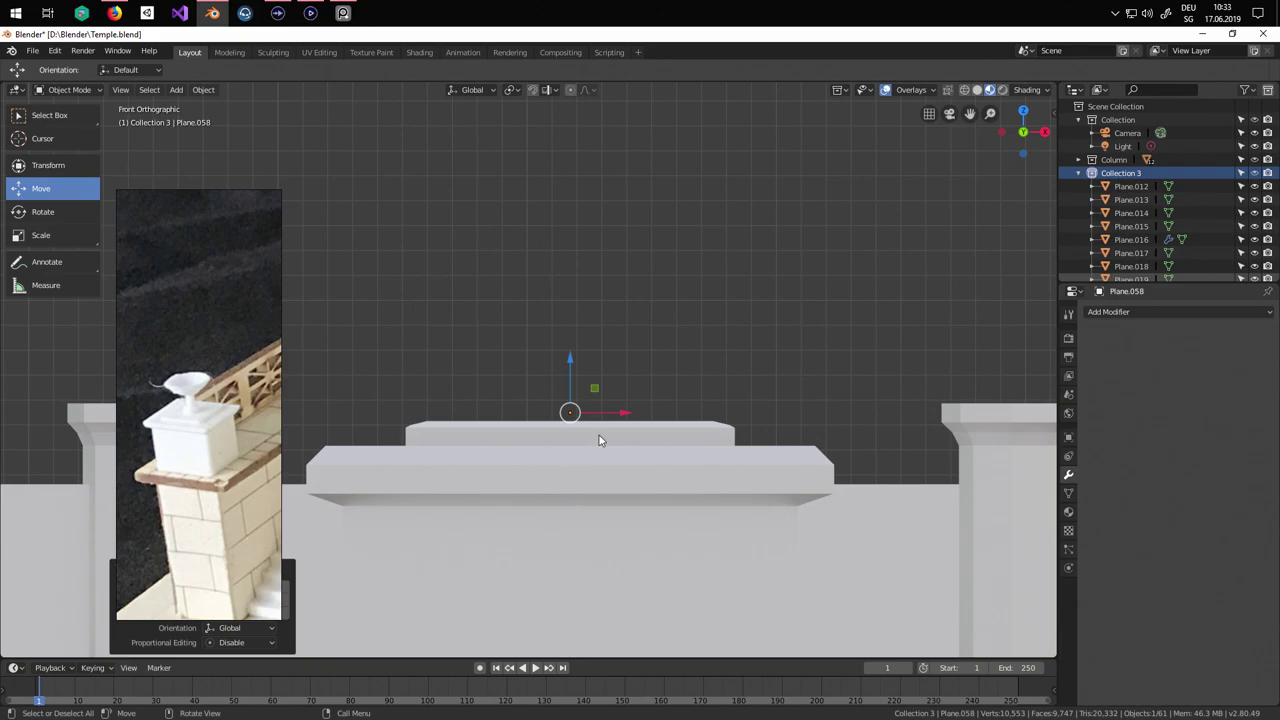
pyautogui.press('Tab')
pyautogui.moveTo(571, 360); pyautogui.dragTo(574, 371)
# Extrude the octagon slightly upward and shrink its top to form the ornament's tapered foot.
pyautogui.press('e')
pyautogui.click(676, 476)
pyautogui.press('s')
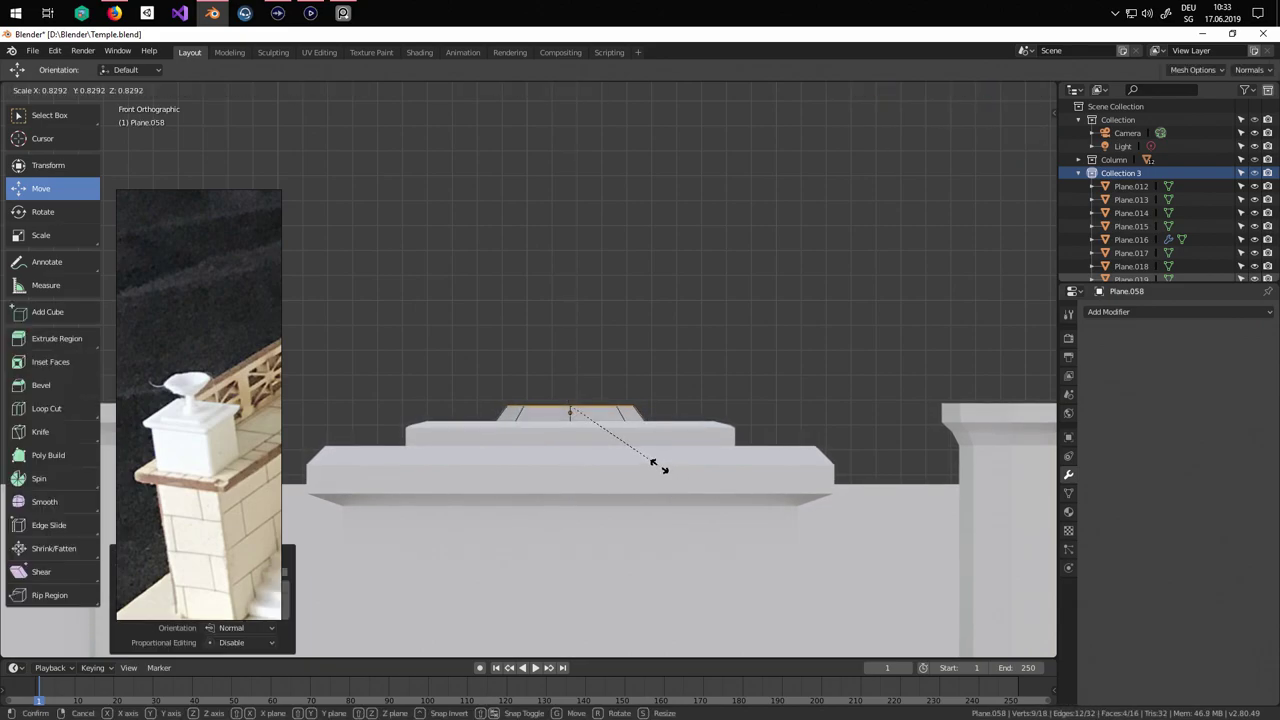
pyautogui.click(652, 456)
# Try to extrude a second, narrower tier and another extrusion above it on the ornament's foot.
pyautogui.press('e')
pyautogui.click(650, 448)
pyautogui.press('s')
pyautogui.click(615, 435)
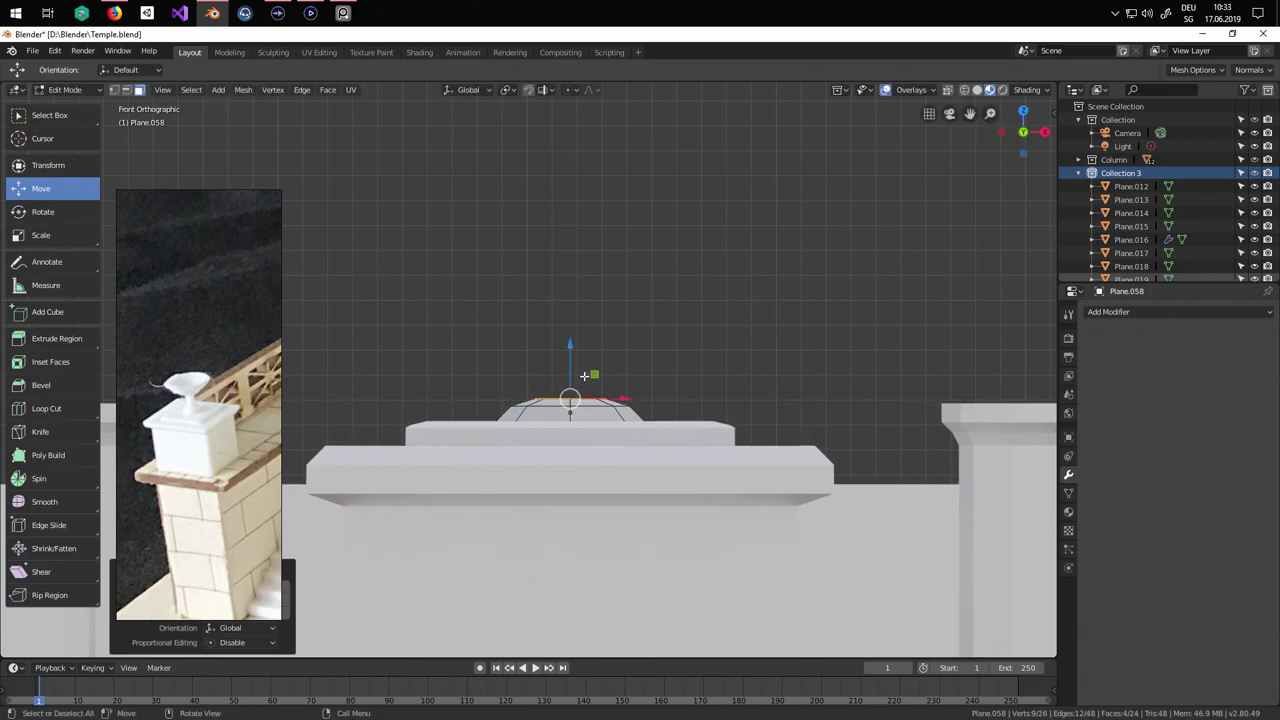
pyautogui.press('e')
pyautogui.click(575, 348)
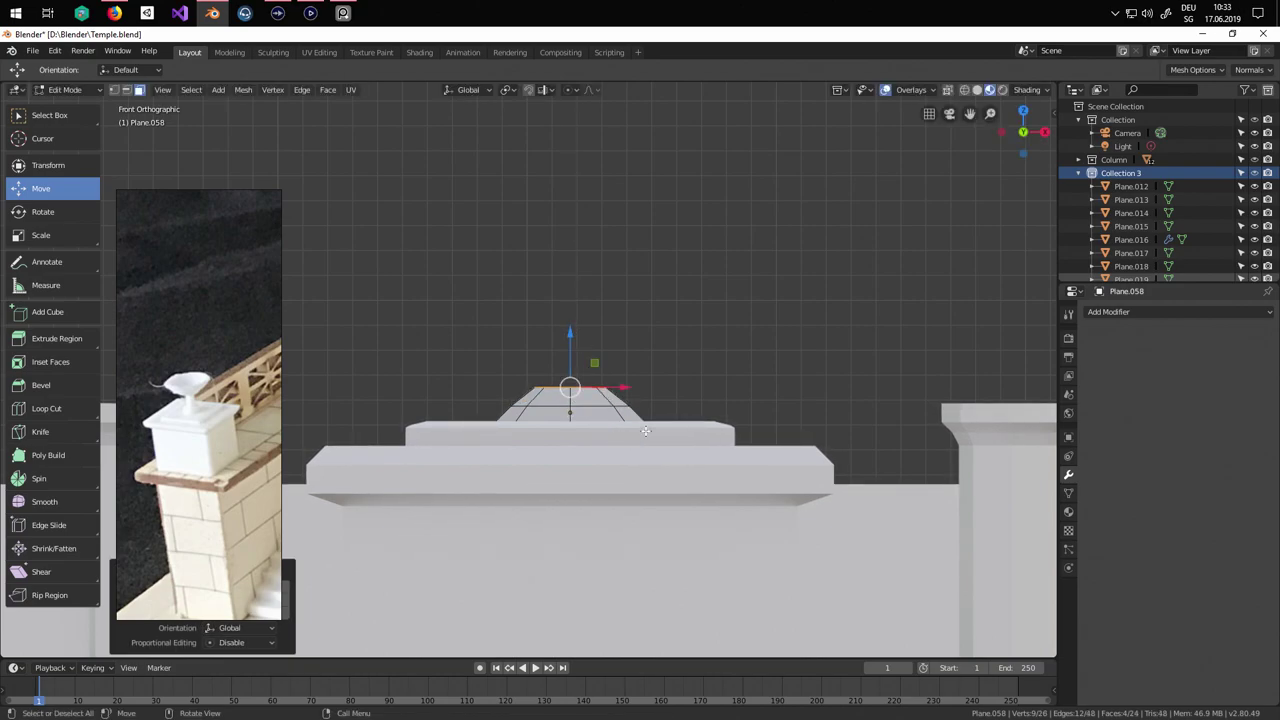
pyautogui.hotkey('ctrl', 'z')
pyautogui.hotkey('ctrl', 'z')
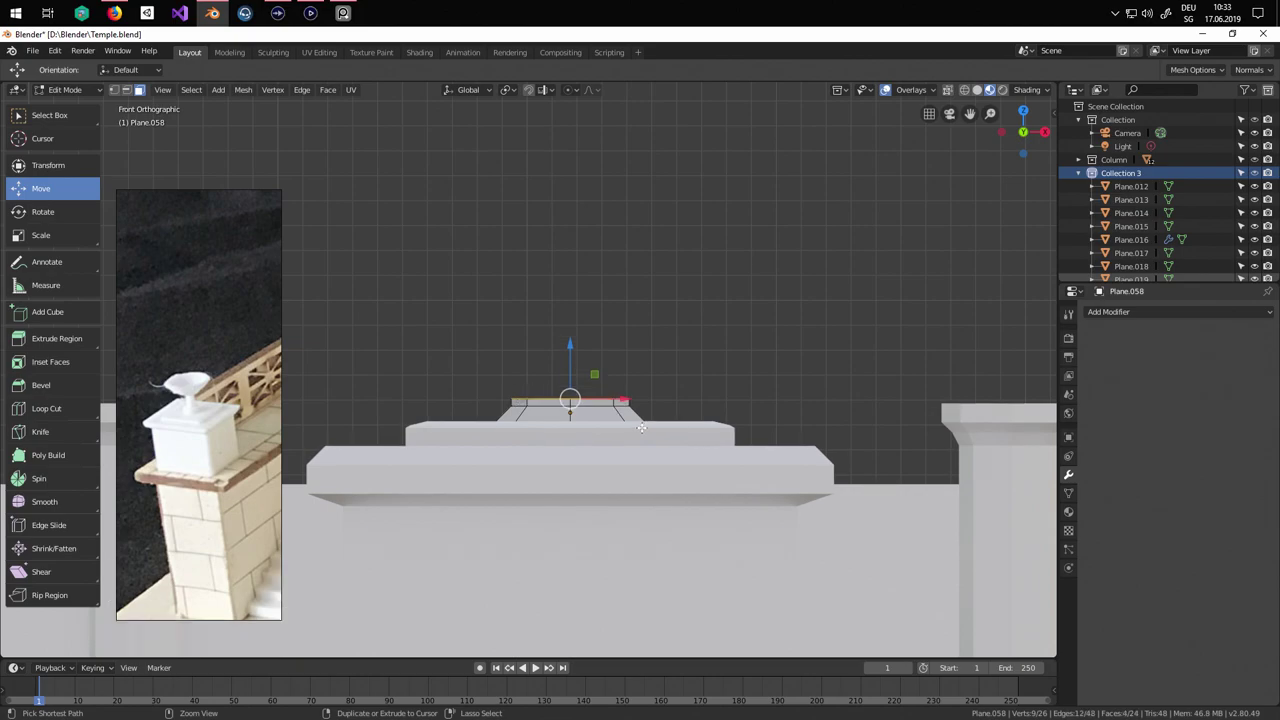
# Scale the foot's top down to about 0.64, extrude a thin second tier, and shrink its top.
pyautogui.press('s')
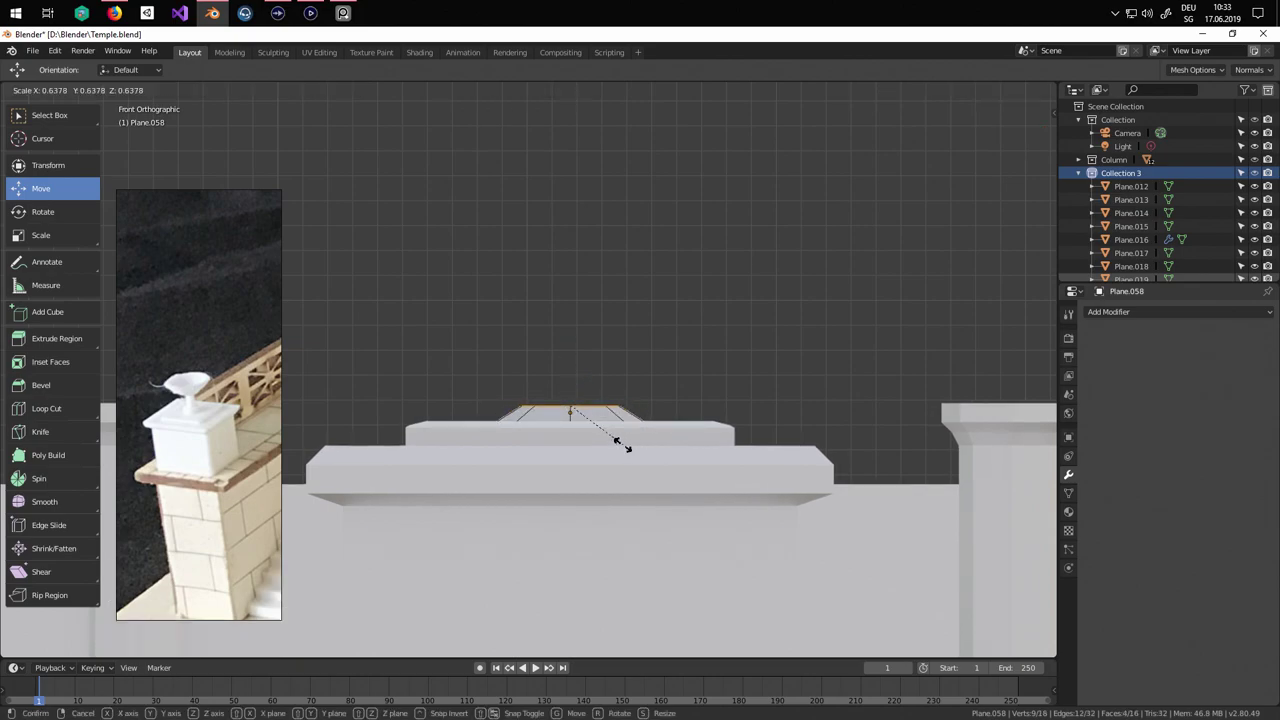
pyautogui.click(622, 444)
pyautogui.press('e')
pyautogui.click(625, 436)
pyautogui.press('s')
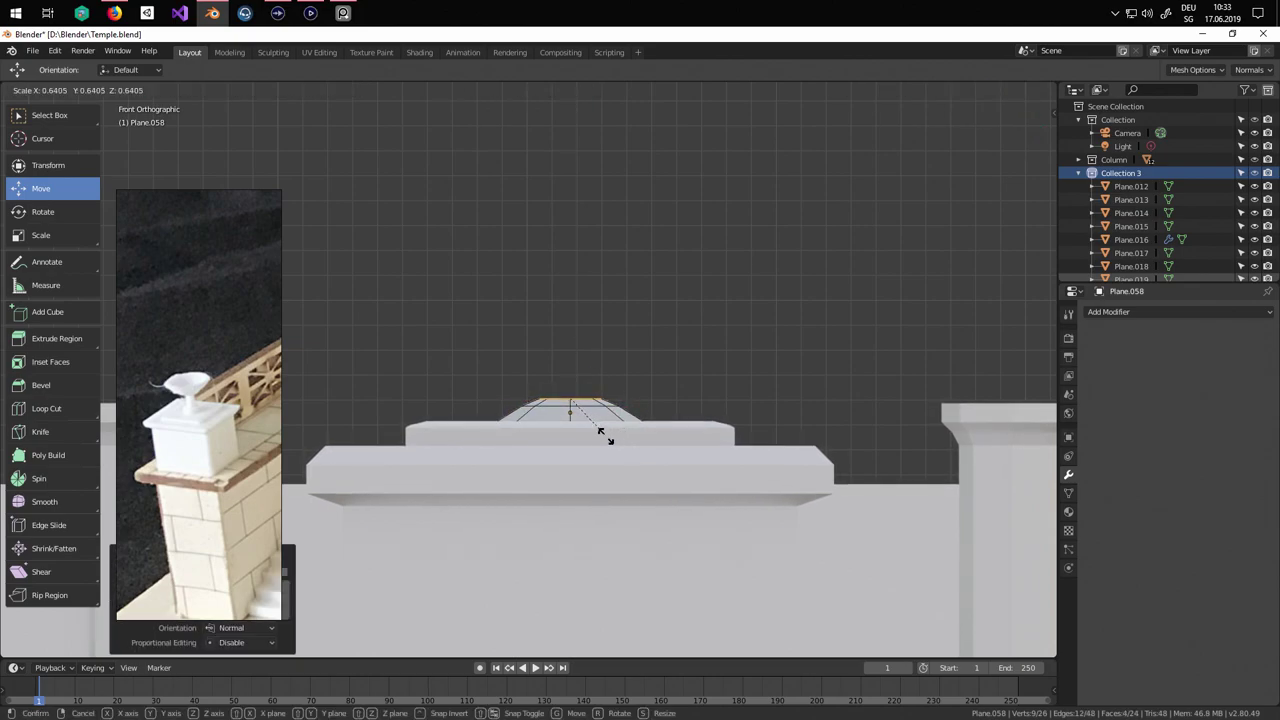
pyautogui.click(615, 437)
# Extrude the foot's top into a tall shaft and add a thin, slightly flared ring above it.
pyautogui.press('e')
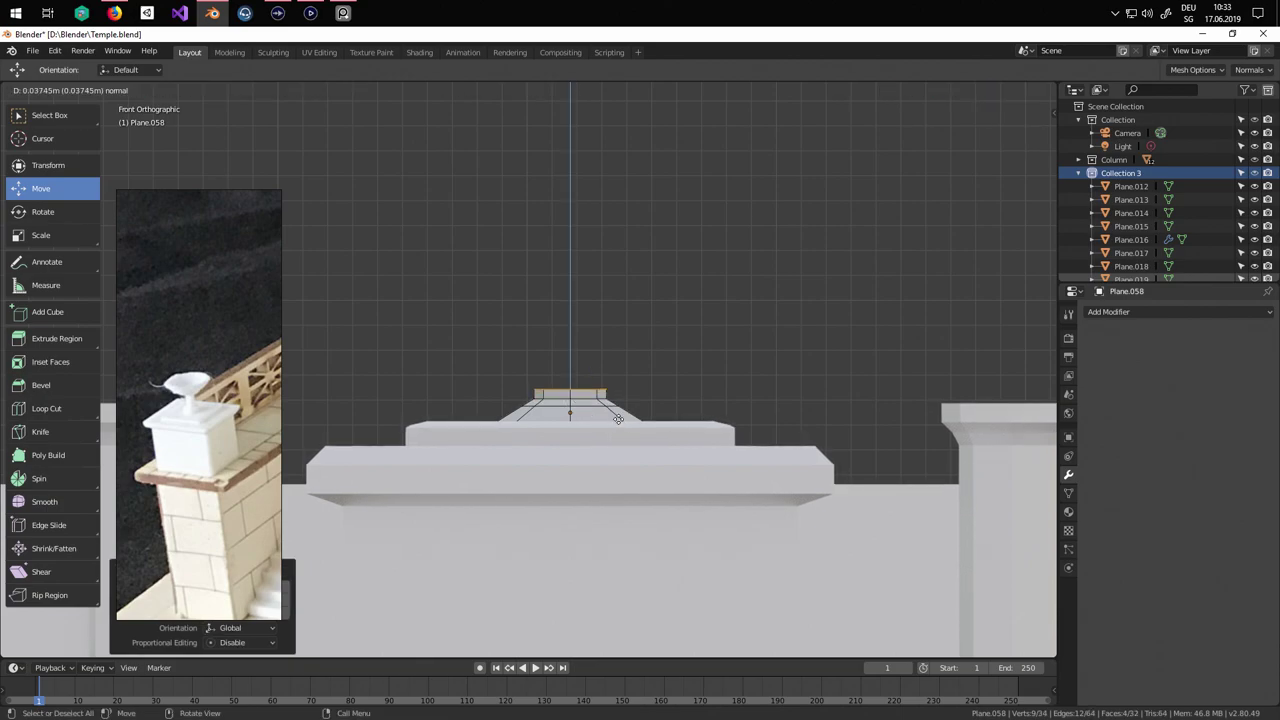
pyautogui.click(601, 313)
pyautogui.press('e')
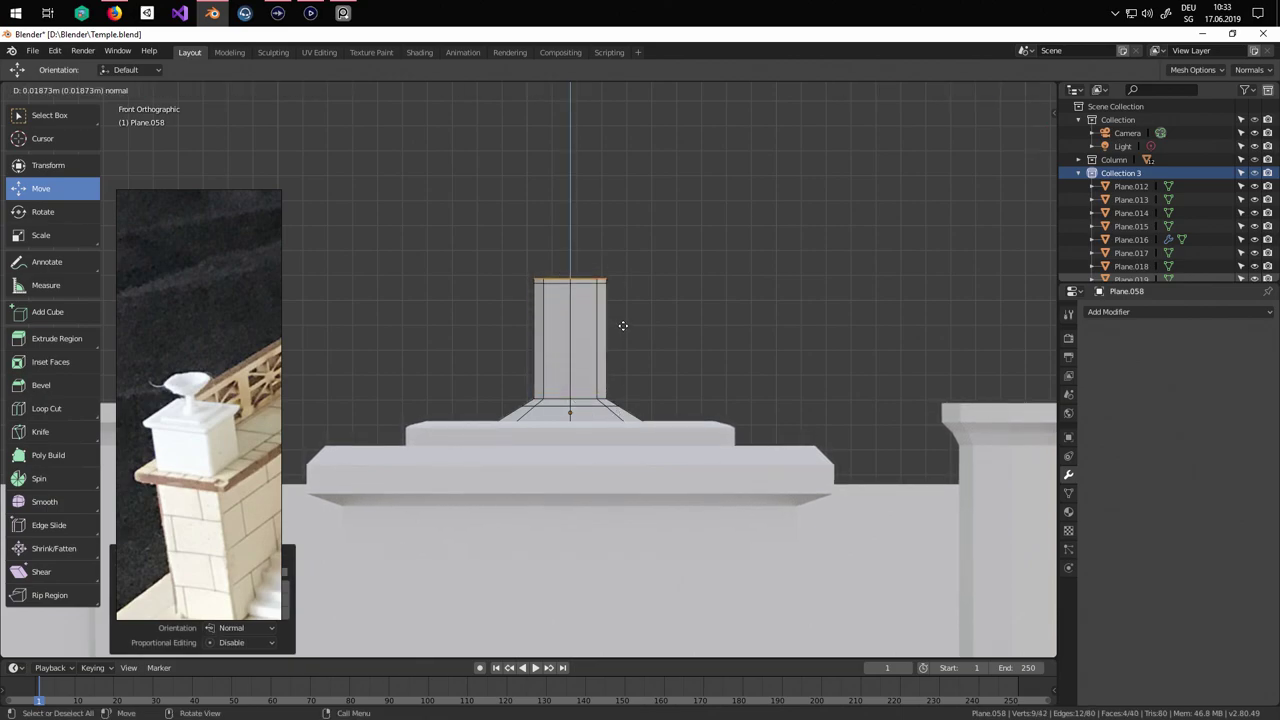
pyautogui.click(624, 322)
pyautogui.press('s')
pyautogui.click(647, 328)
# Extrude the shaft's top upward twice, widening each new top to form the bowl's flared underside.
pyautogui.press('e')
pyautogui.click(653, 309)
pyautogui.press('s')
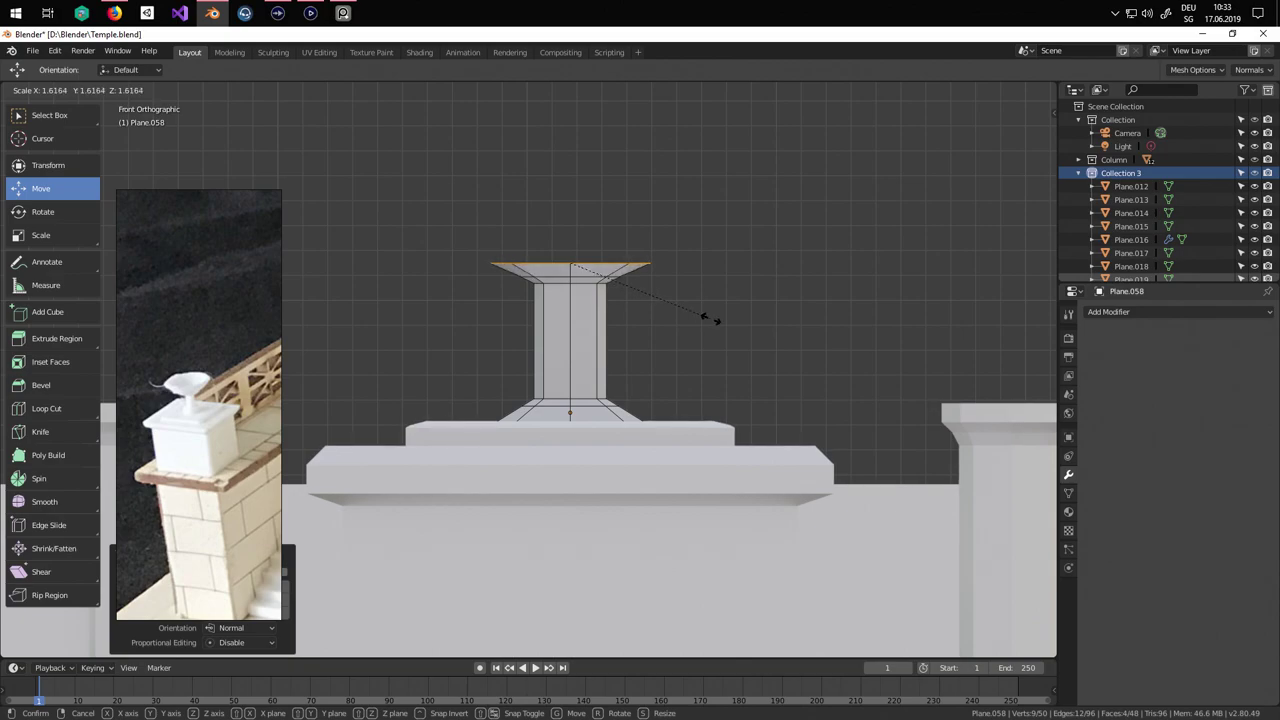
pyautogui.click(710, 318)
pyautogui.press('e')
pyautogui.click(700, 289)
pyautogui.press('s')
pyautogui.click(812, 318)
# Extrude and widen the bowl once more, and extrude a thin vertical rim at its top.
pyautogui.press('e')
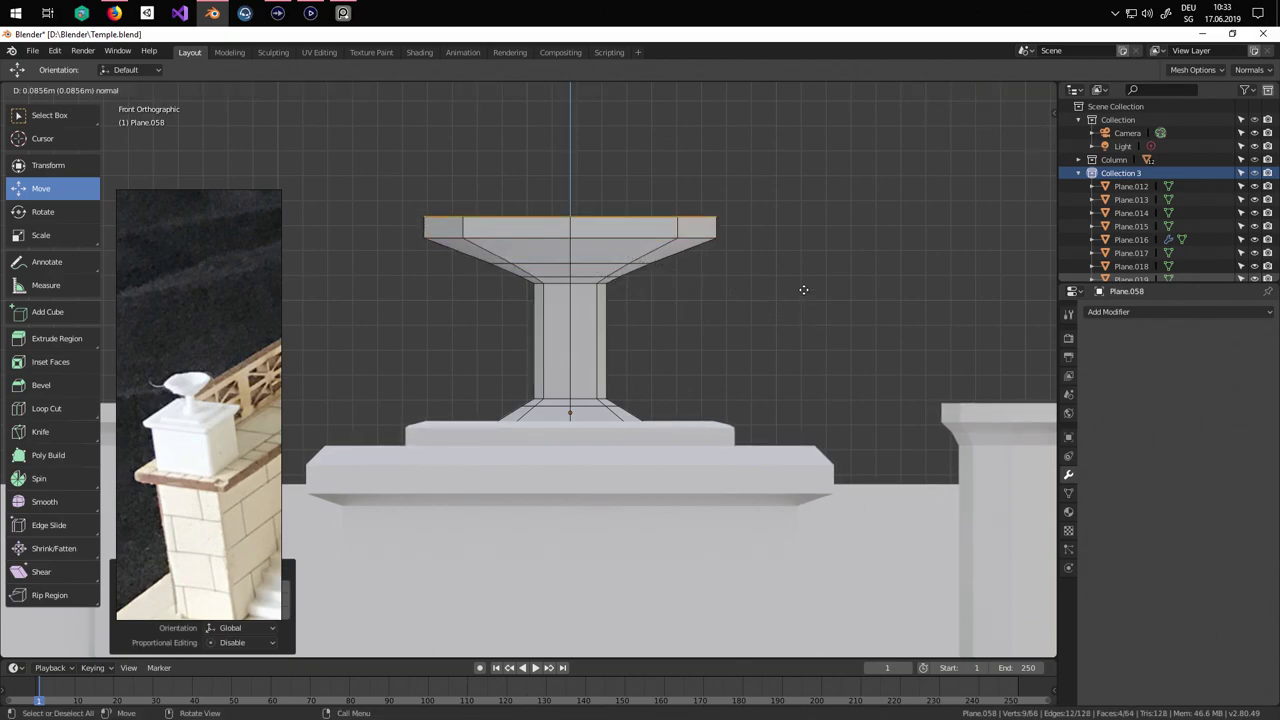
pyautogui.click(803, 286)
pyautogui.press('s')
pyautogui.click(878, 288)
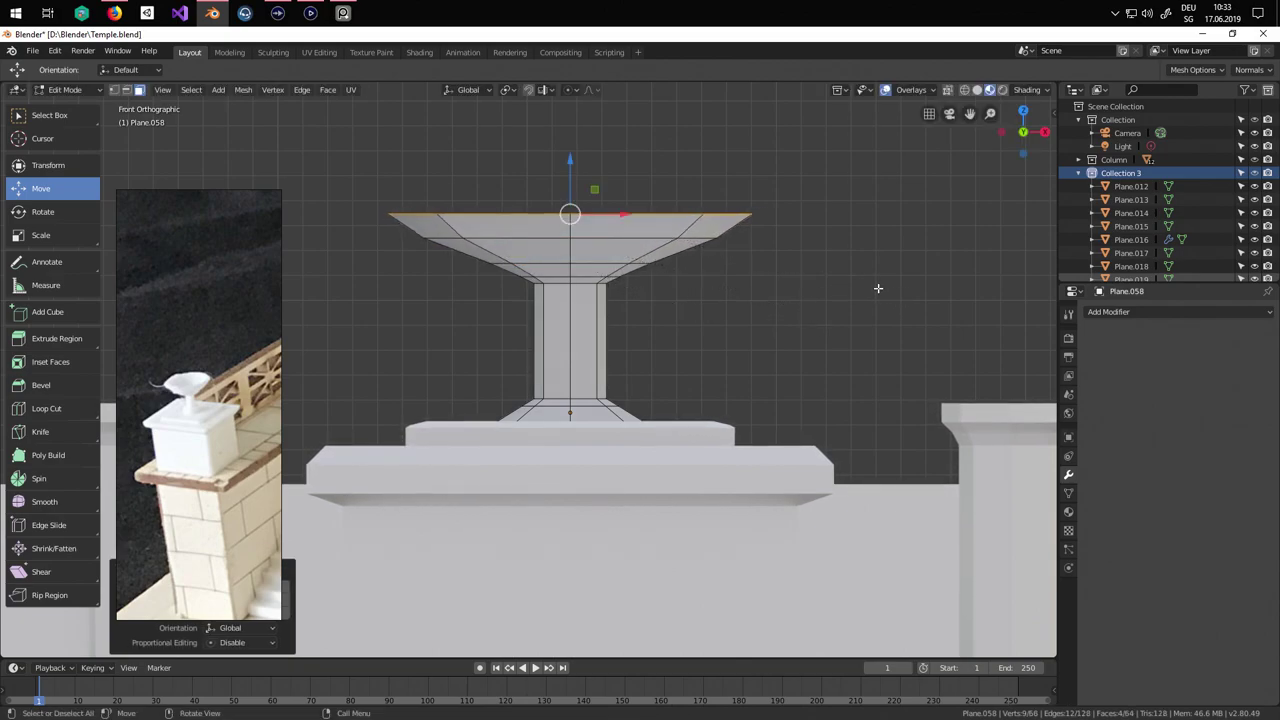
pyautogui.press('e')
pyautogui.click(874, 267)
pyautogui.scroll(-4, 654, 321)
pyautogui.rightClick(650, 332)
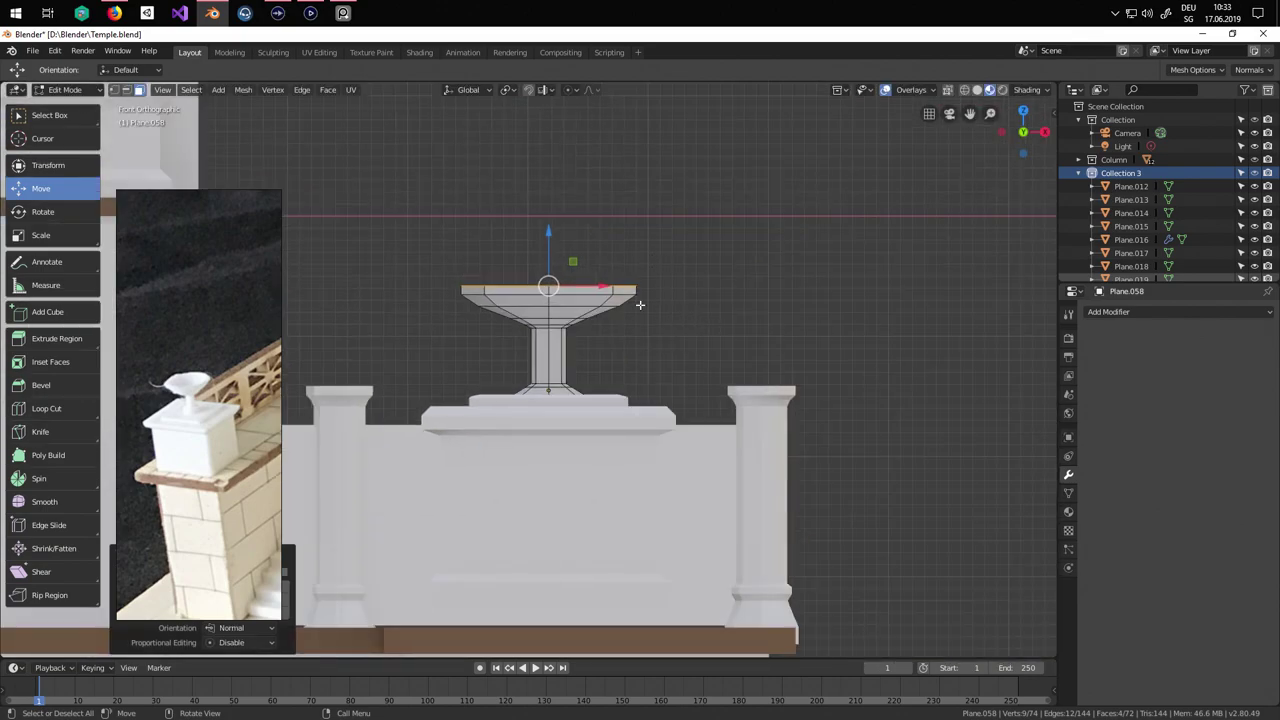
# Extrude the bowl's top faces in place and shrink them slightly to leave a narrow rim.
pyautogui.moveTo(640, 303); pyautogui.dragTo(629, 384, button='middle')
pyautogui.scroll(-6, 714, 437)
pyautogui.press('KP_Decimal')
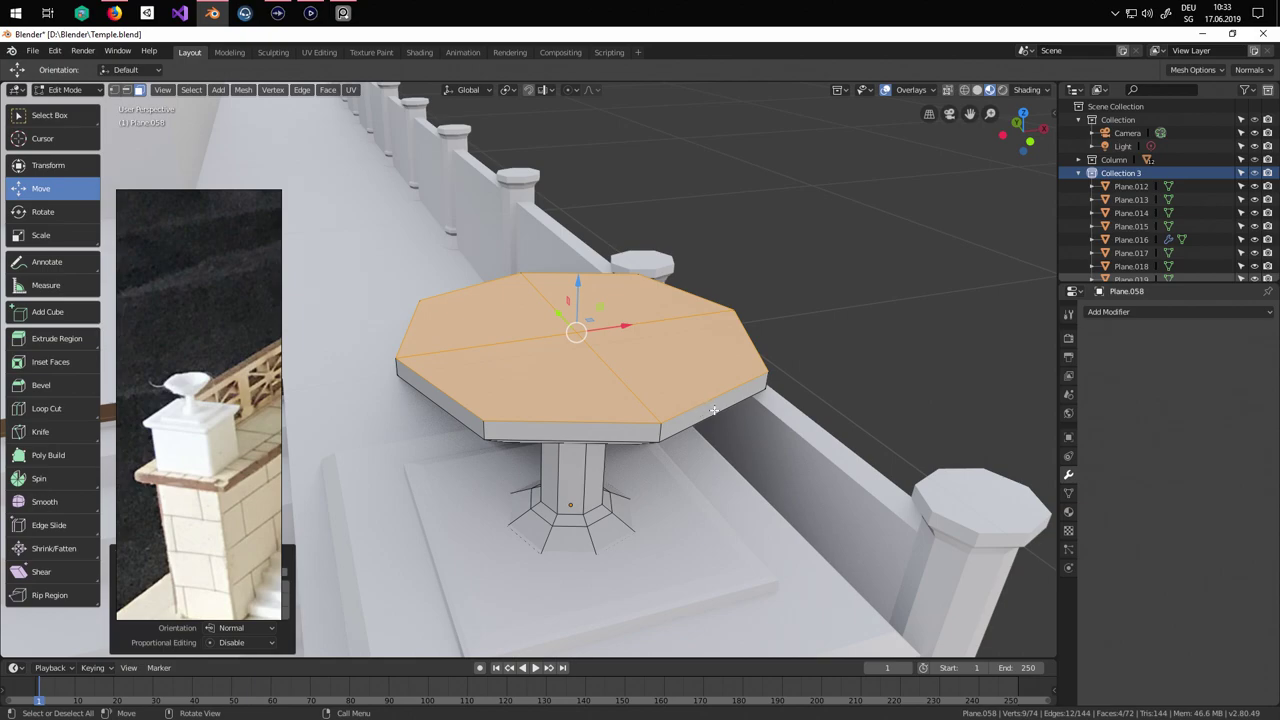
pyautogui.press('e')
pyautogui.press('s')
pyautogui.click(693, 398)
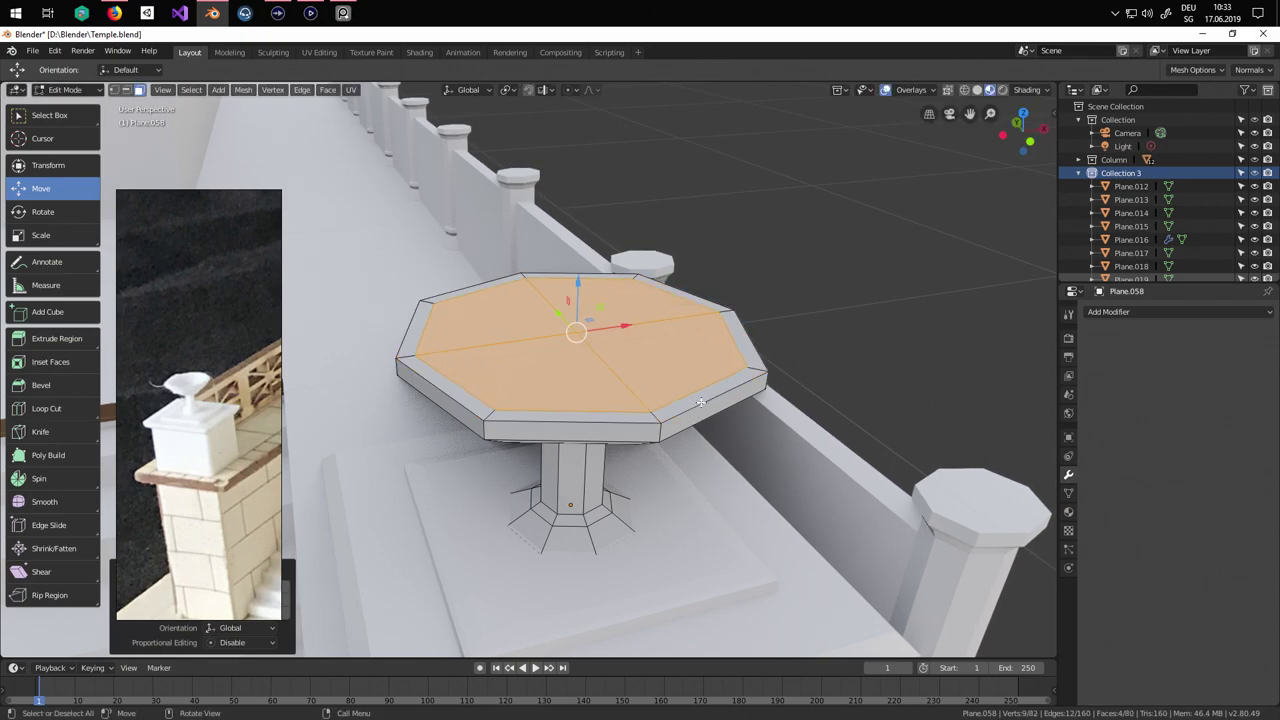
pyautogui.moveTo(693, 398); pyautogui.dragTo(660, 430, button='middle')
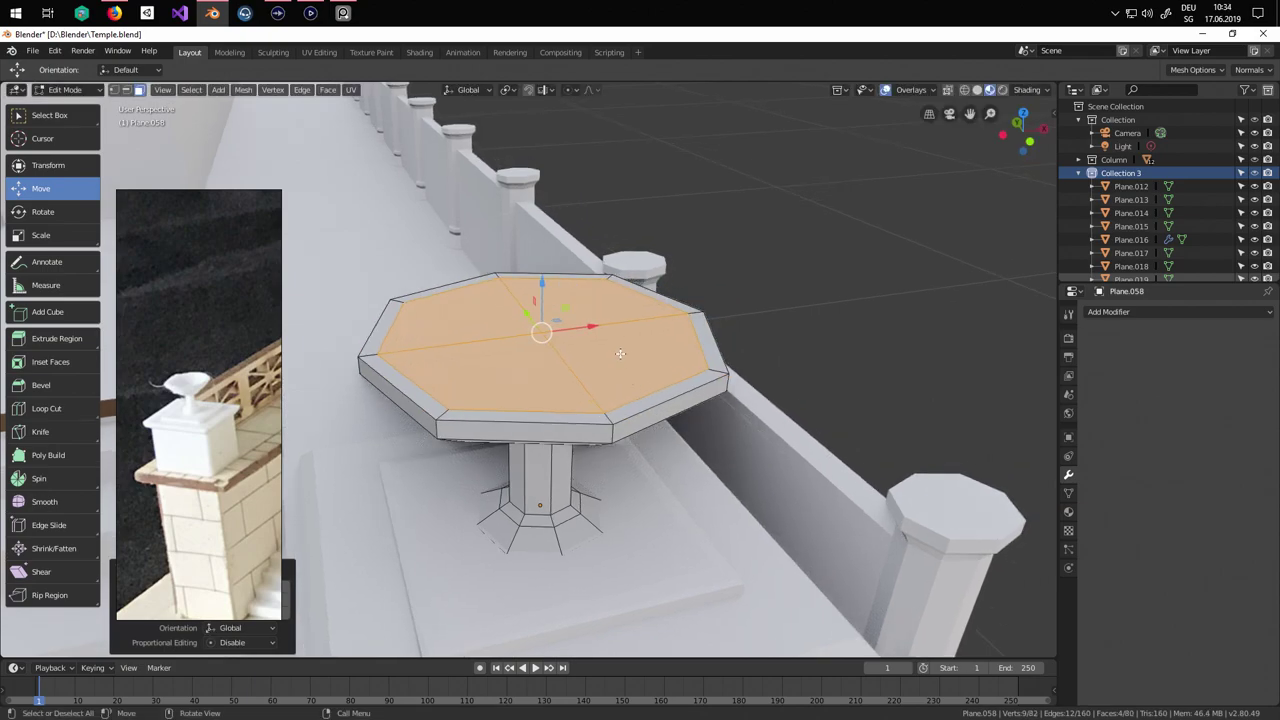
# Extrude the inner top faces down into the bowl and scale them to about 0.33 to hollow it out.
pyautogui.press('e')
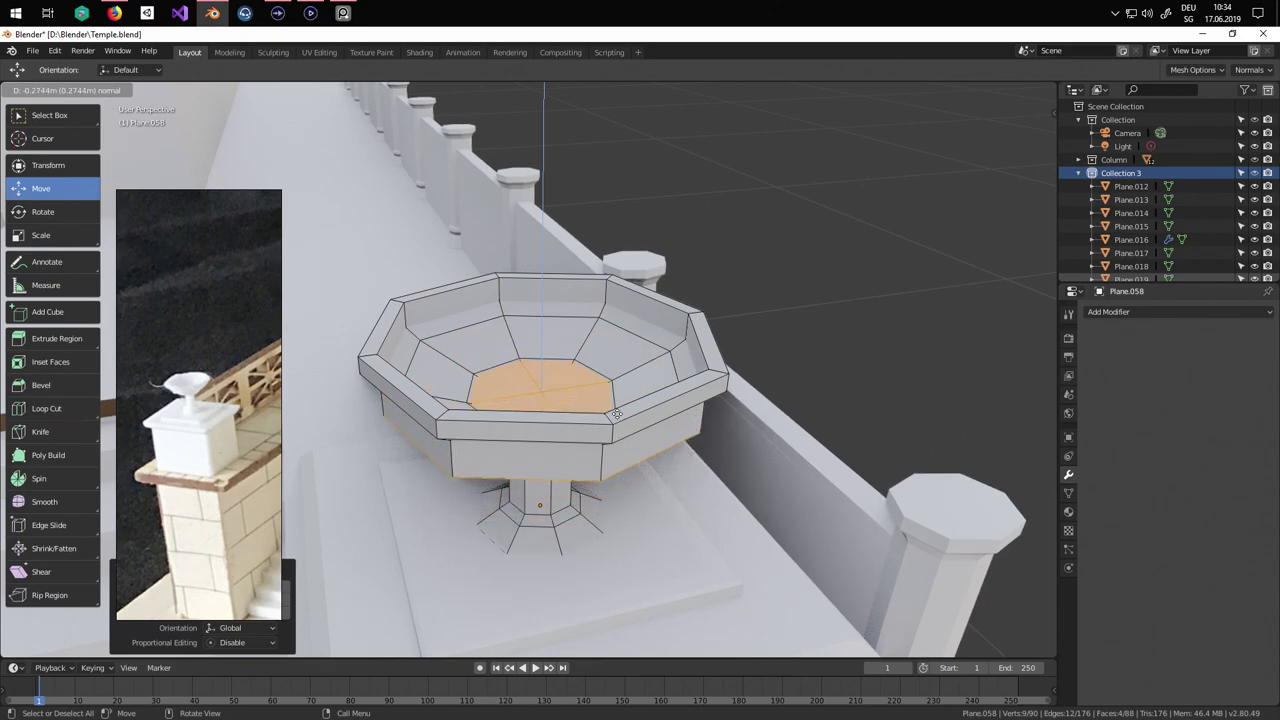
pyautogui.click(746, 440)
pyautogui.press('s')
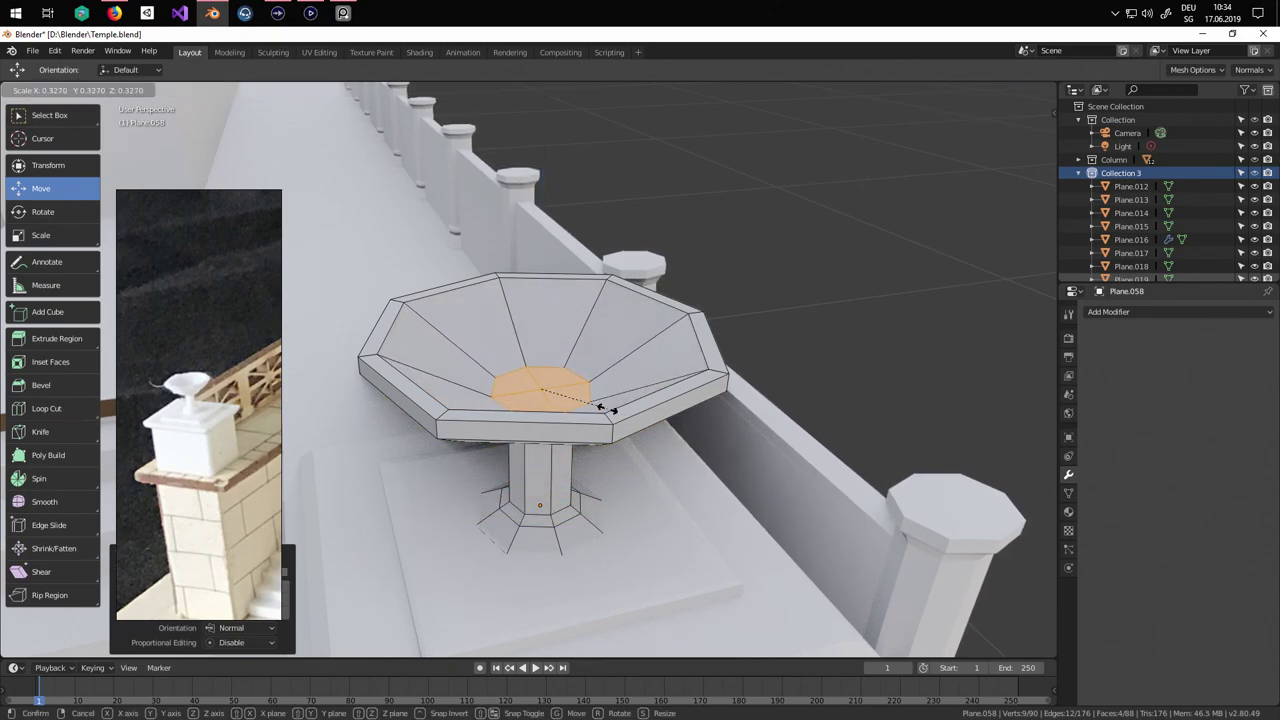
pyautogui.click(600, 406)
pyautogui.press('Tab')
pyautogui.moveTo(543, 357); pyautogui.dragTo(600, 307, button='middle')
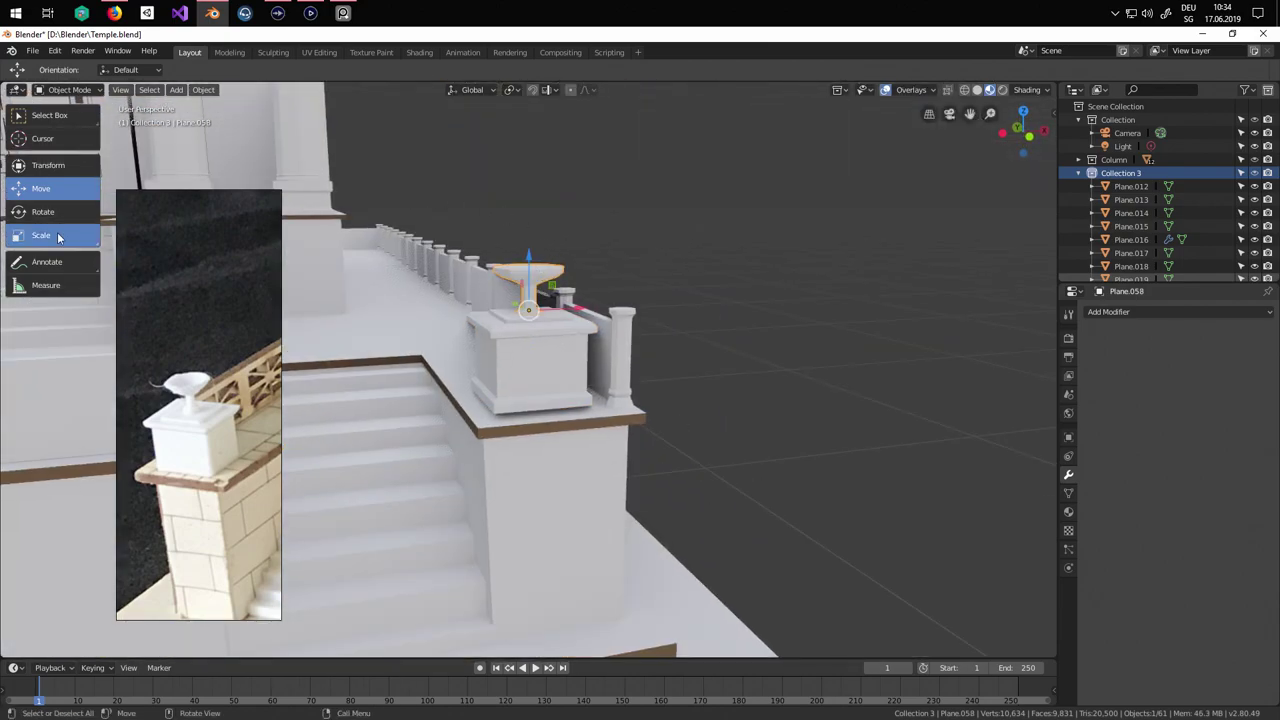
pyautogui.press('s')
pyautogui.click(547, 320)
pyautogui.hotkey('ctrl', 'z')
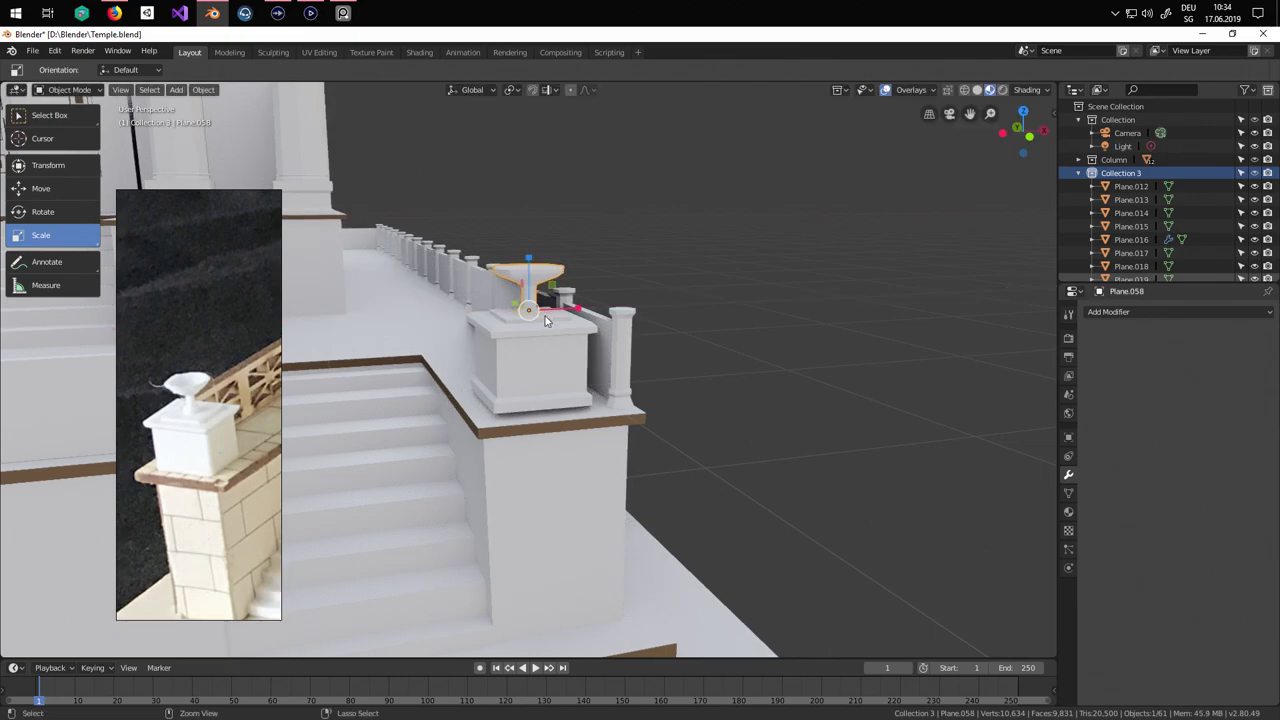
# Enlarge the bowl ornament uniformly and lower it slightly together with the pedestal.
pyautogui.moveTo(533, 325); pyautogui.dragTo(569, 351)
pyautogui.moveTo(569, 351); pyautogui.dragTo(600, 340, button='middle')
pyautogui.click(80, 188)
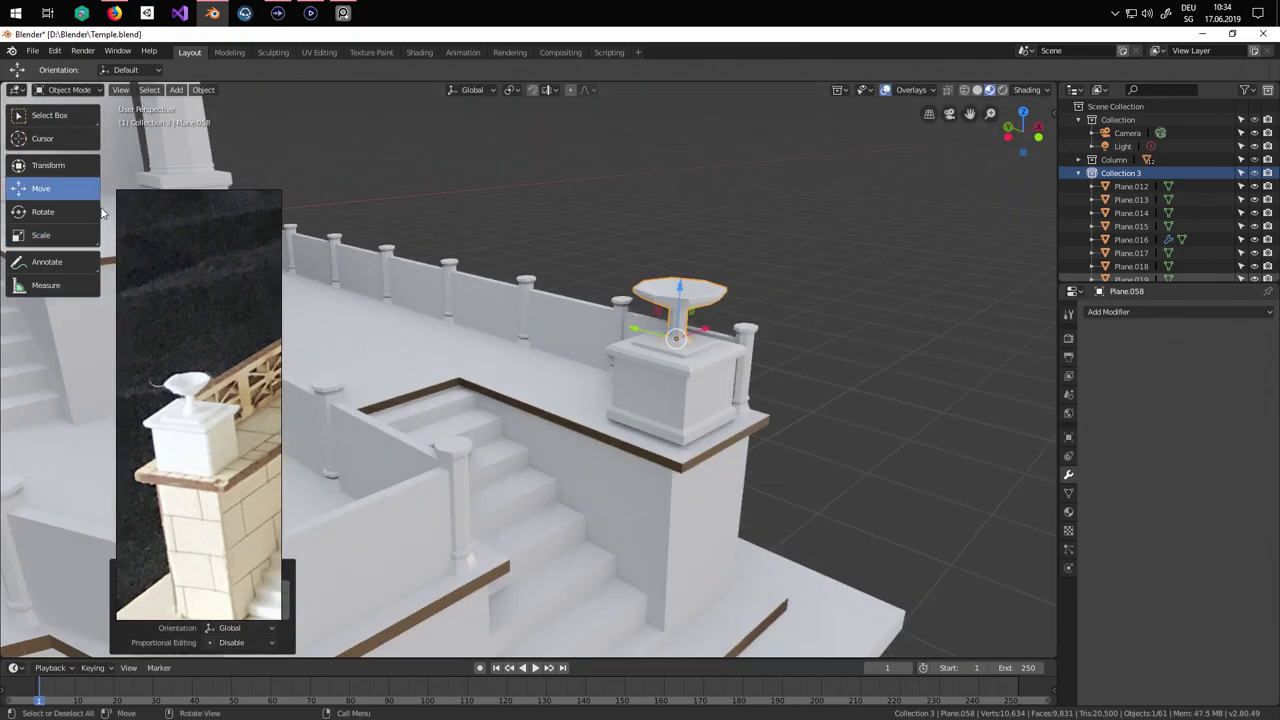
pyautogui.keyDown('shift'); pyautogui.click(690, 398); pyautogui.keyUp('shift')
pyautogui.moveTo(678, 329); pyautogui.dragTo(679, 341)
# Duplicate the pedestal and its bowl along the X axis and align the copy beside the left staircase.
pyautogui.moveTo(680, 342); pyautogui.dragTo(568, 333, button='middle')
pyautogui.scroll(-4, 640, 356)
pyautogui.scroll(-5, 437, 388)
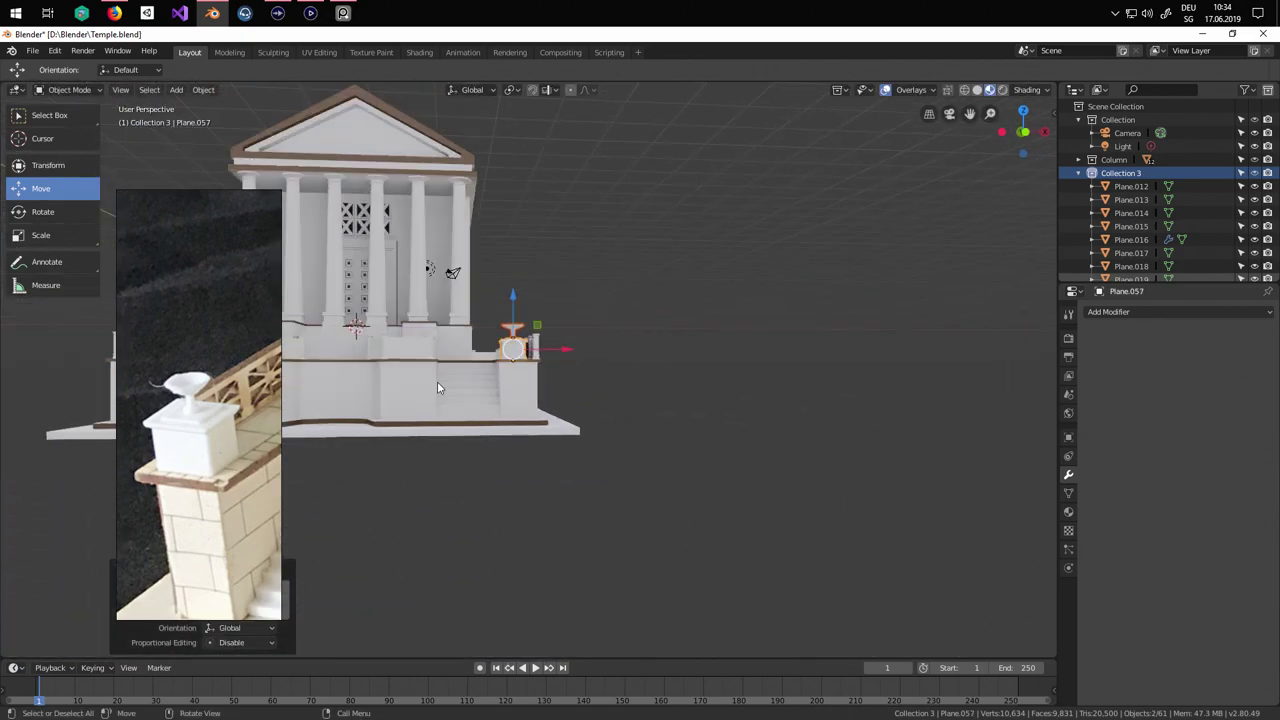
pyautogui.keyDown('shift'); pyautogui.moveTo(437, 381); pyautogui.dragTo(643, 406, button='middle'); pyautogui.keyUp('shift')
pyautogui.hotkey('shift', 'd')
pyautogui.press('x')
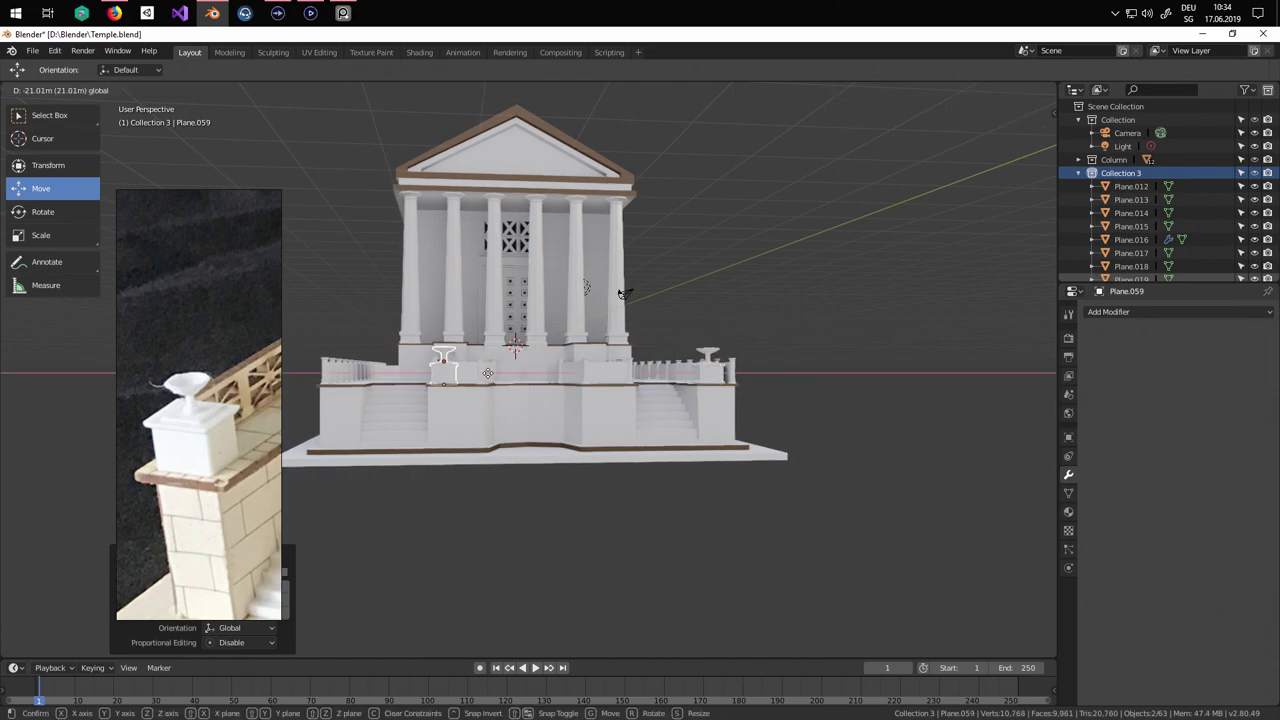
pyautogui.click(622, 293)
pyautogui.scroll(5, 743, 430)
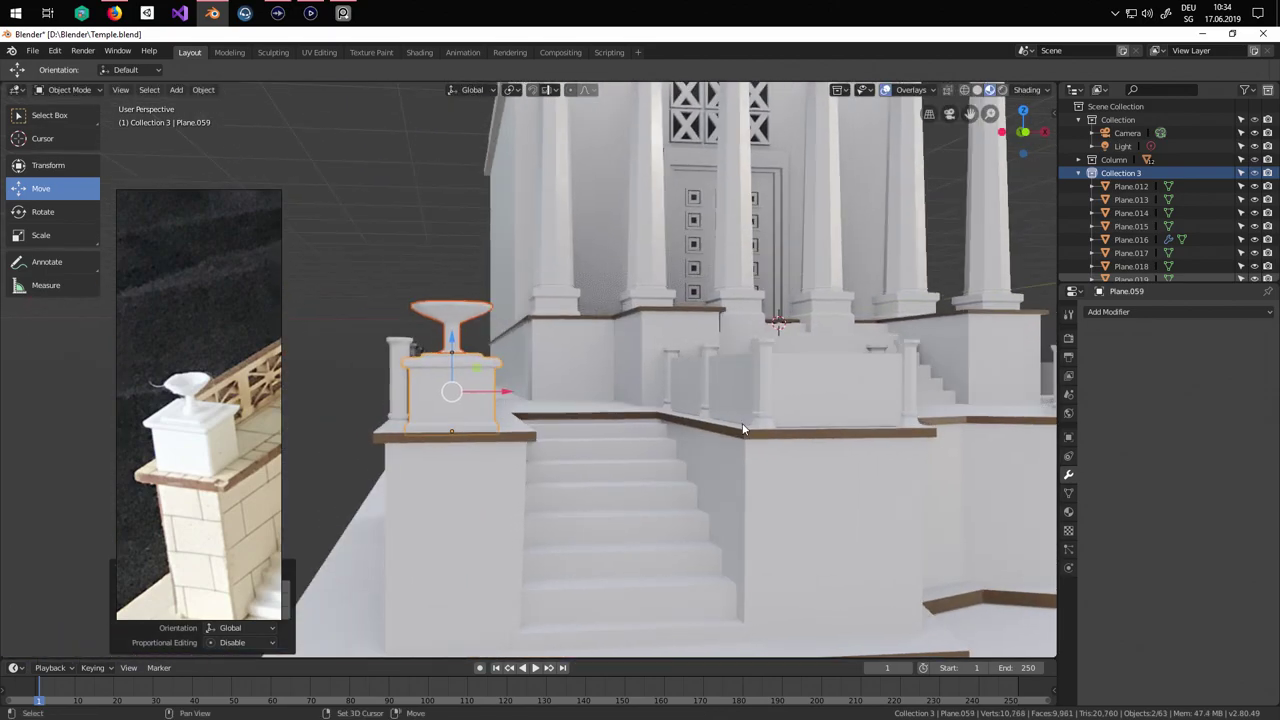
pyautogui.moveTo(503, 391); pyautogui.dragTo(514, 391)
# Save the temple file.
pyautogui.scroll(-5, 640, 395)
pyautogui.moveTo(768, 402); pyautogui.dragTo(848, 458, button='middle')
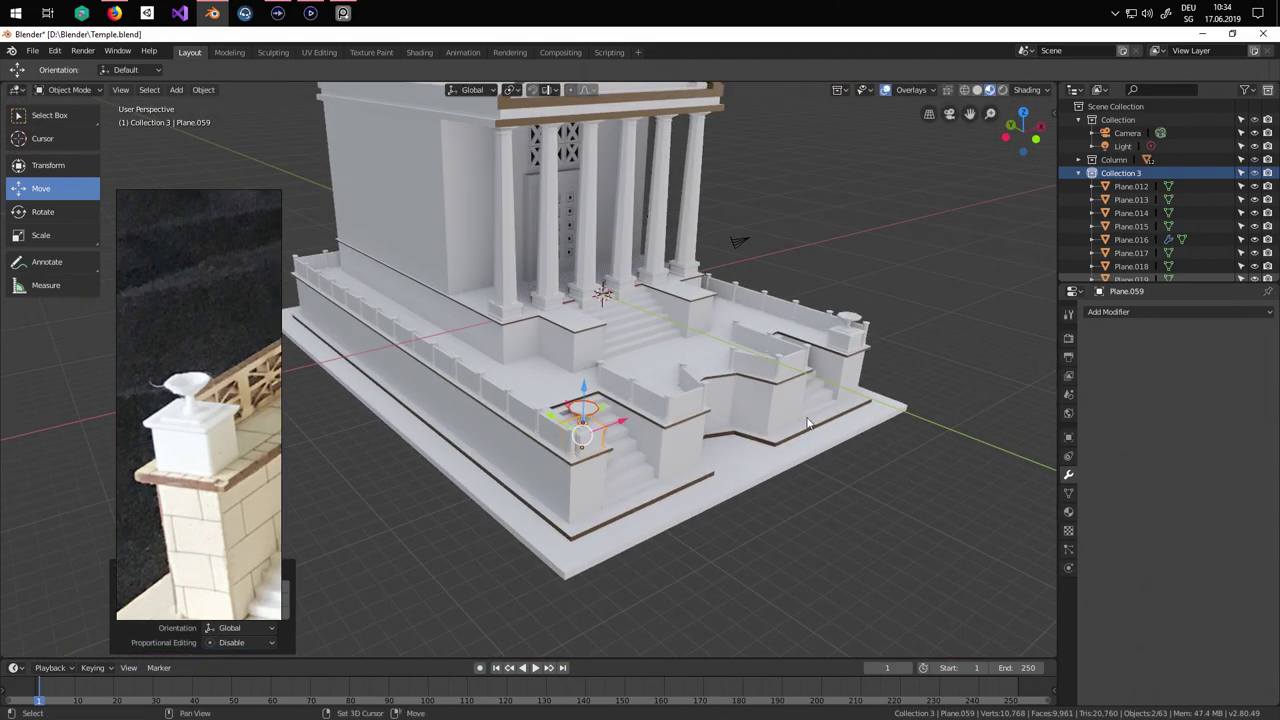
pyautogui.keyDown('shift'); pyautogui.moveTo(803, 417); pyautogui.dragTo(746, 422, button='middle'); pyautogui.keyUp('shift')
pyautogui.click(32, 51)
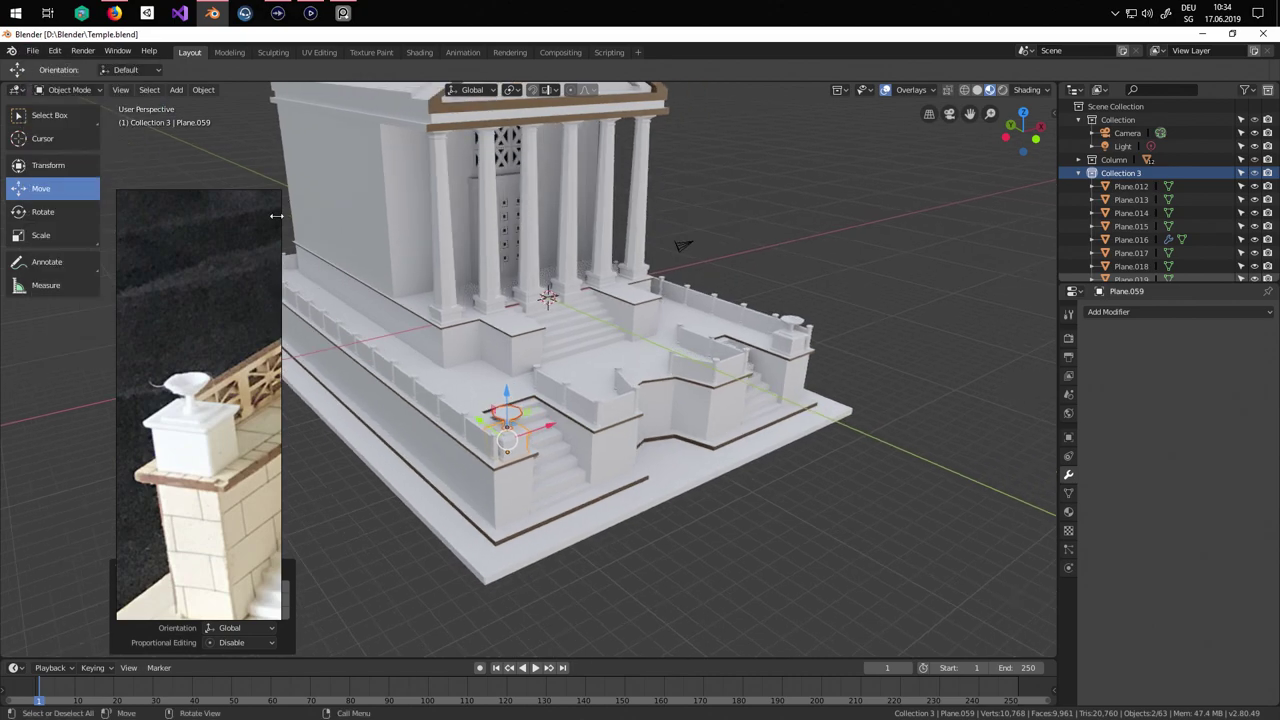
# Clear the selection and apply the Mirror modifier on the terrace base with its lower brown trim.
pyautogui.hotkey('alt', 'a')
pyautogui.moveTo(812, 305)
pyautogui.mouseDown(button='middle')
pyautogui.moveTo(724, 310)
pyautogui.moveTo(797, 286)
pyautogui.moveTo(801, 330)
pyautogui.moveTo(707, 284)
pyautogui.moveTo(615, 277)
pyautogui.moveTo(756, 289)
pyautogui.moveTo(804, 316)
pyautogui.mouseUp(button='middle')
pyautogui.scroll(-4, 625, 252)
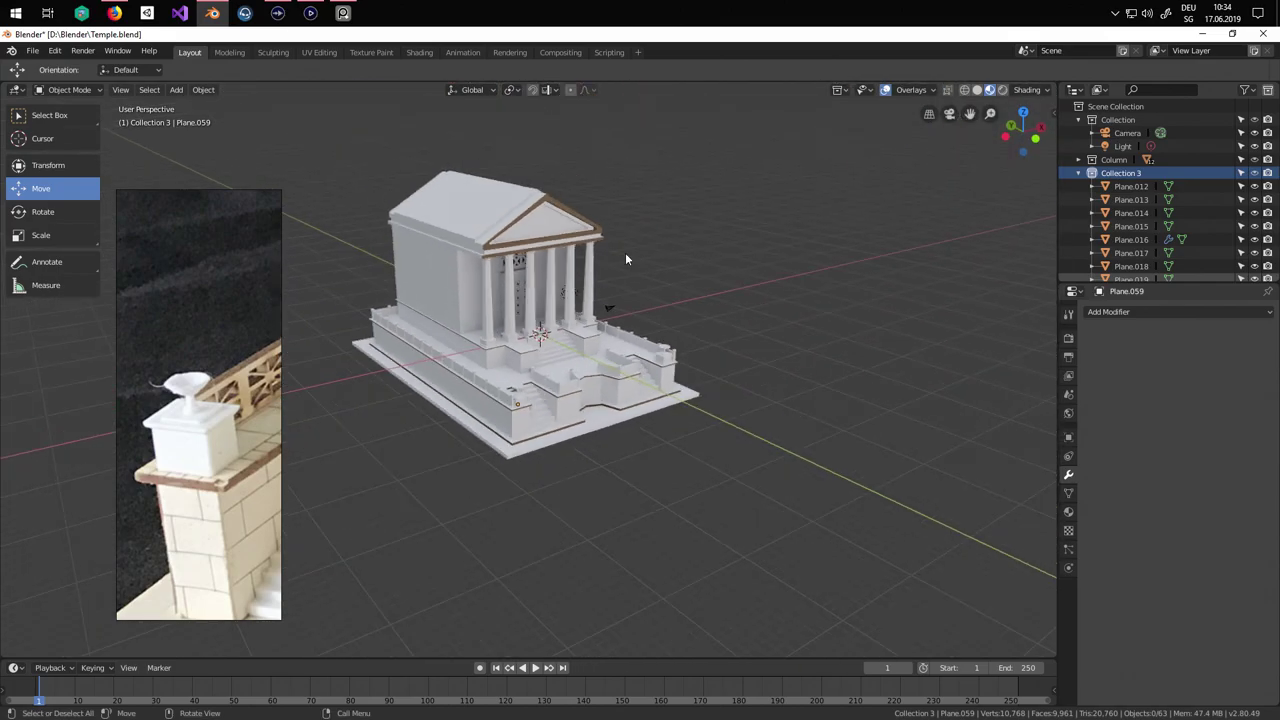
pyautogui.scroll(5, 625, 252)
pyautogui.click(768, 428)
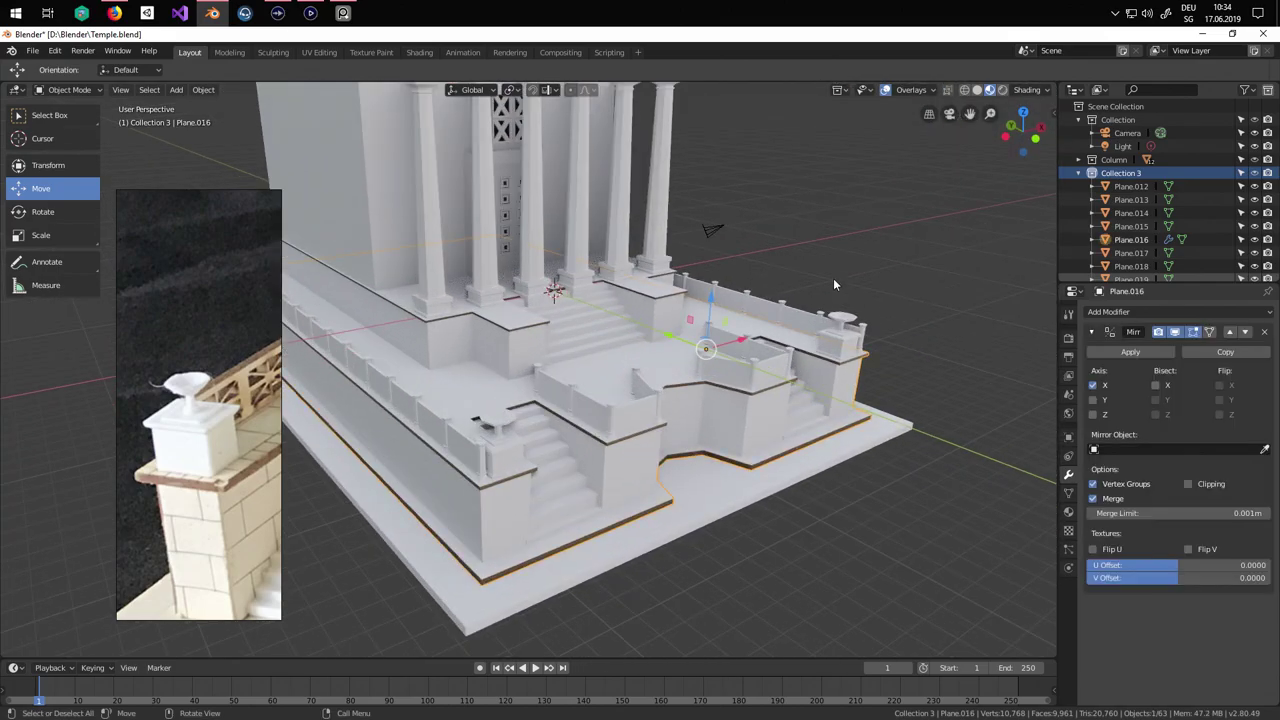
pyautogui.click(1114, 352)
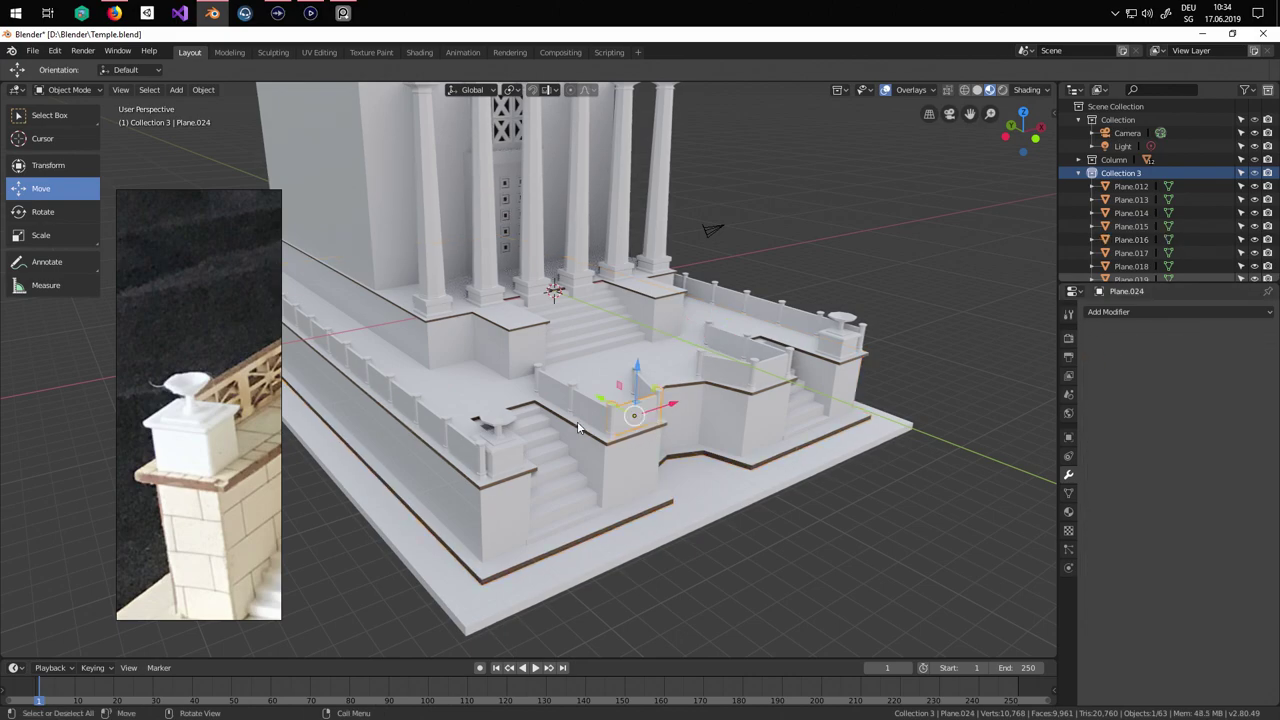
# Apply the modifiers of the front and right terrace railings and the Array modifier of the left railing.
pyautogui.click(600, 420)
pyautogui.click(1129, 352)
pyautogui.click(771, 312)
pyautogui.click(1129, 352)
pyautogui.click(467, 450)
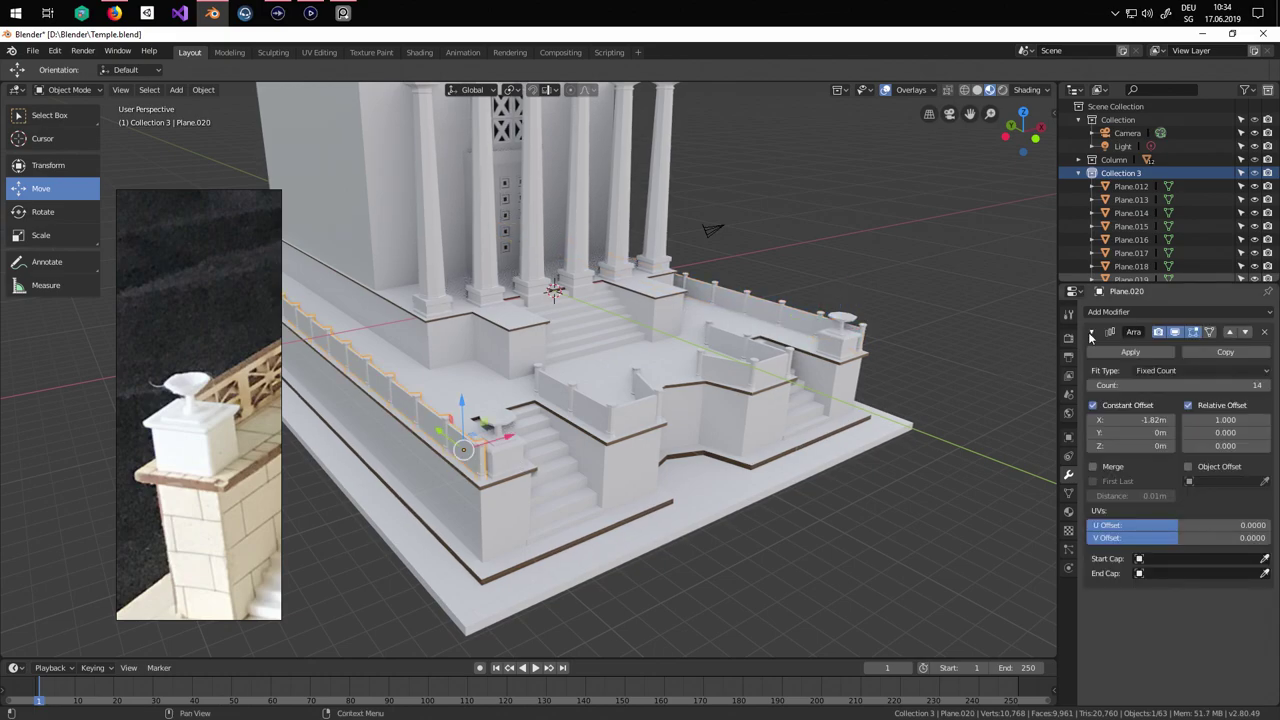
pyautogui.click(1129, 352)
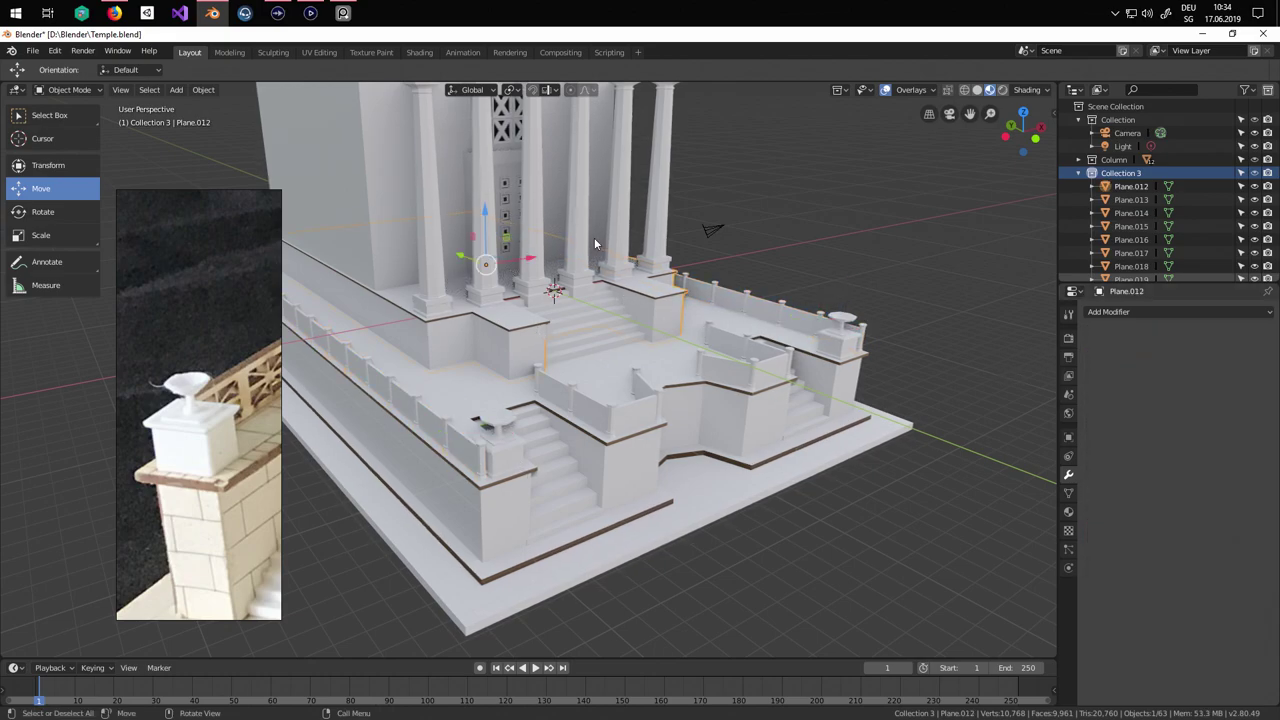
# Check the columns and temple walls for leftover modifiers and apply the modifier of the rear terrace railing.
pyautogui.keyDown('shift'); pyautogui.moveTo(622, 283); pyautogui.dragTo(679, 410, button='middle'); pyautogui.keyUp('shift')
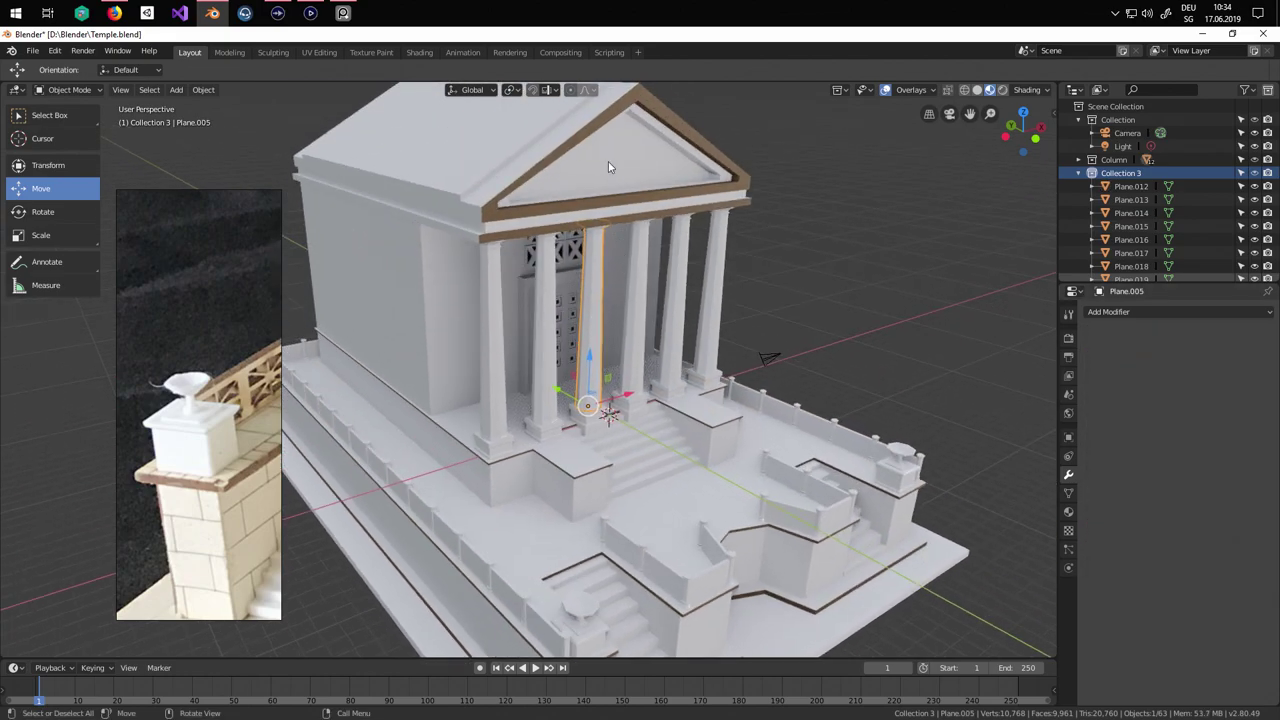
pyautogui.click(608, 162)
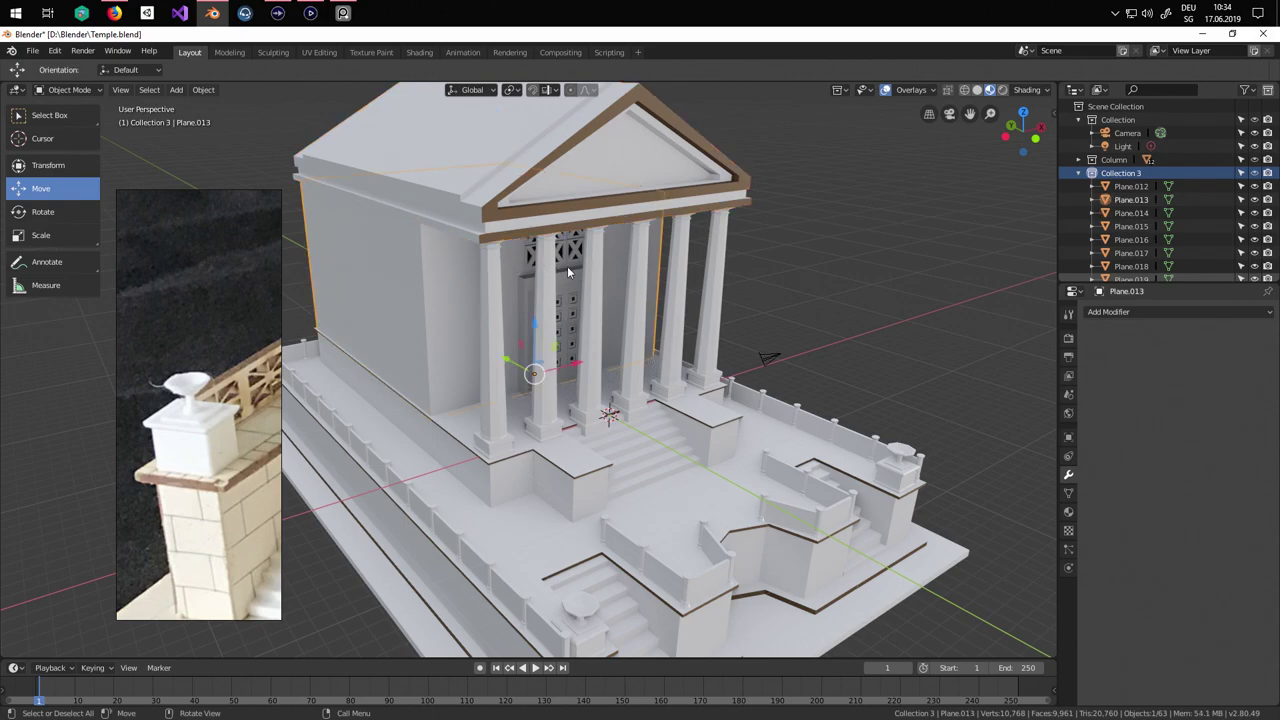
pyautogui.moveTo(568, 272); pyautogui.dragTo(629, 420, button='middle')
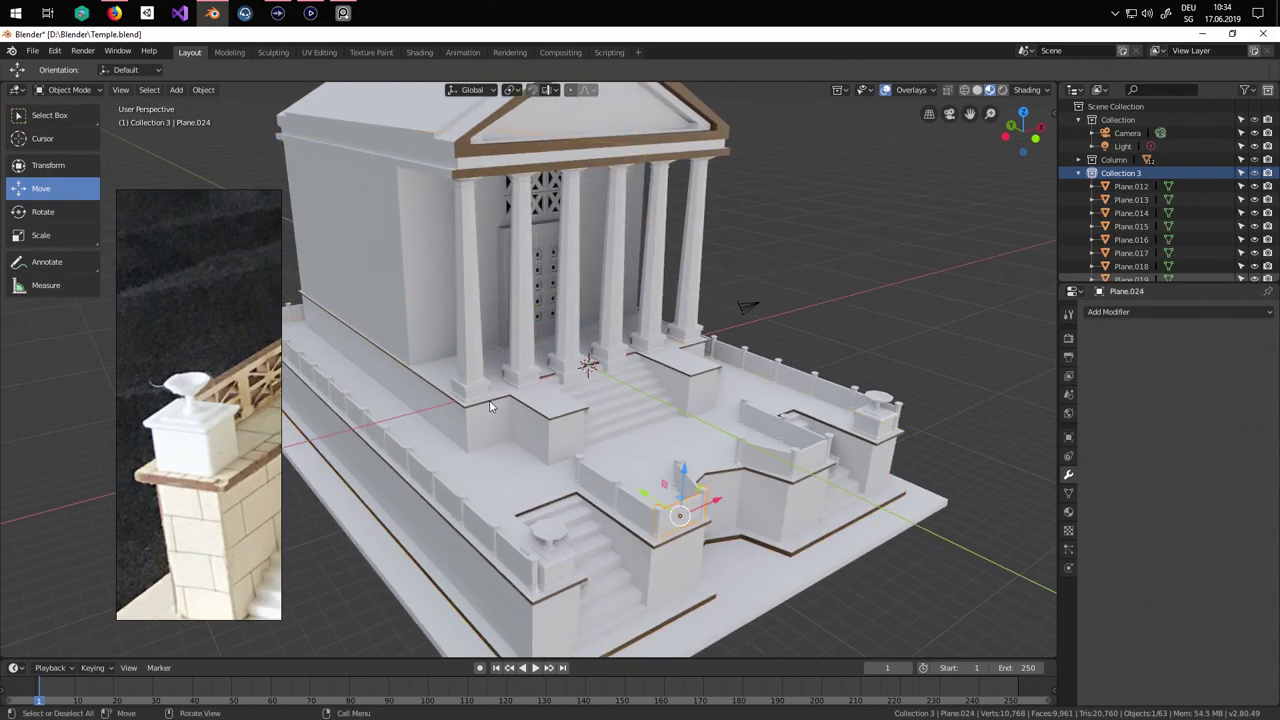
pyautogui.moveTo(490, 407); pyautogui.dragTo(712, 384, button='middle')
pyautogui.scroll(-4, 700, 392)
pyautogui.click(462, 508)
pyautogui.click(1109, 355)
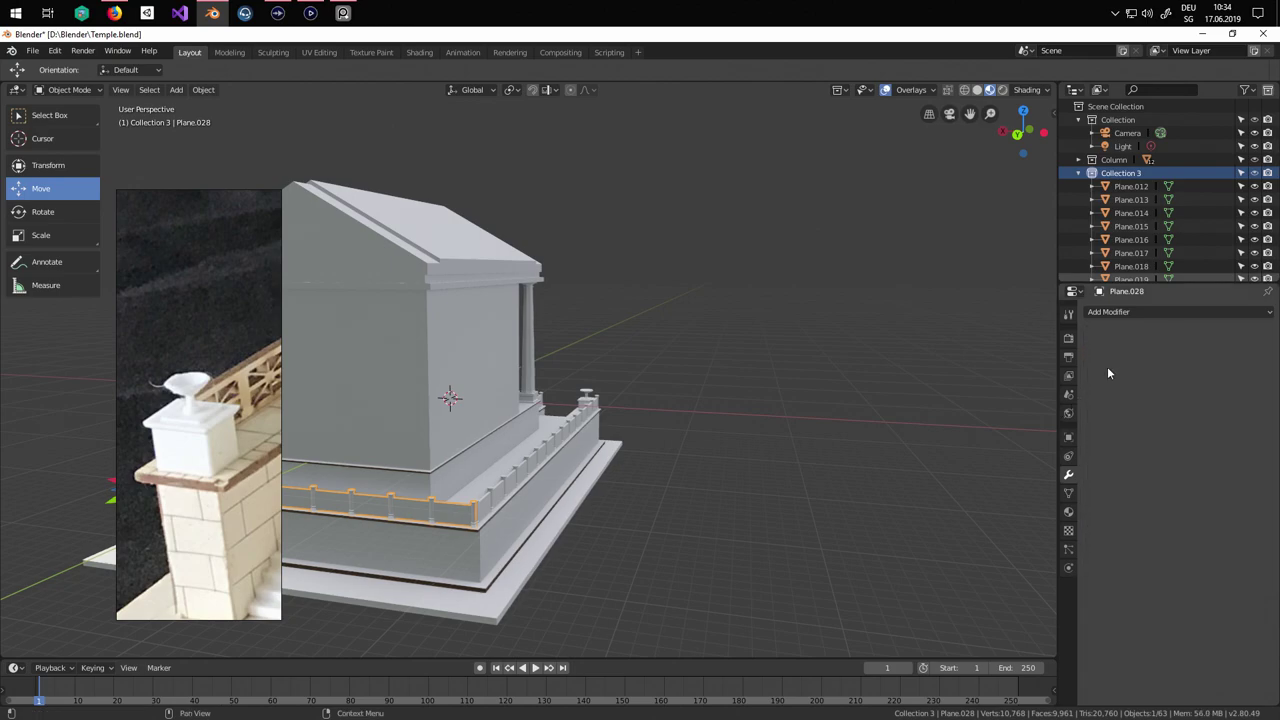
# Save the temple file.
pyautogui.moveTo(800, 402); pyautogui.dragTo(740, 344, button='middle')
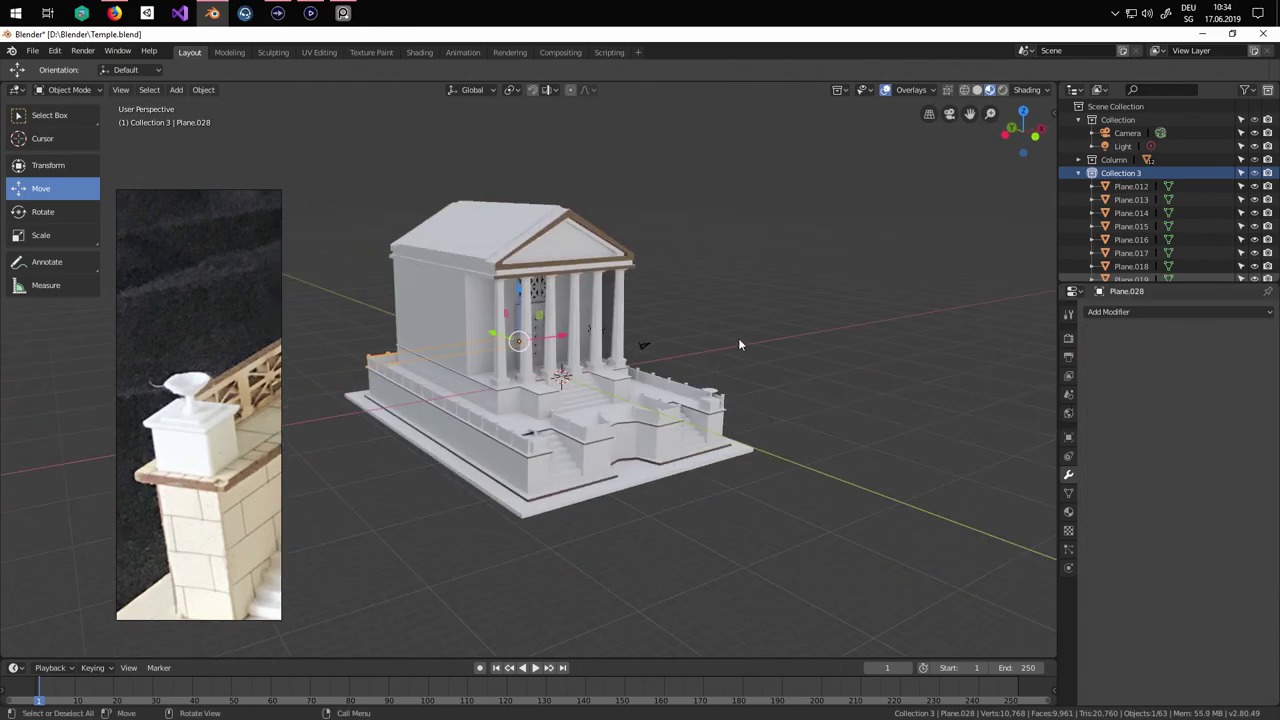
pyautogui.click(33, 51)
pyautogui.click(66, 155)
# Enlarge the reference photo and zoom it out to compare the whole building with the model.
pyautogui.scroll(3, 650, 382)
pyautogui.moveTo(650, 382); pyautogui.dragTo(687, 329, button='middle')
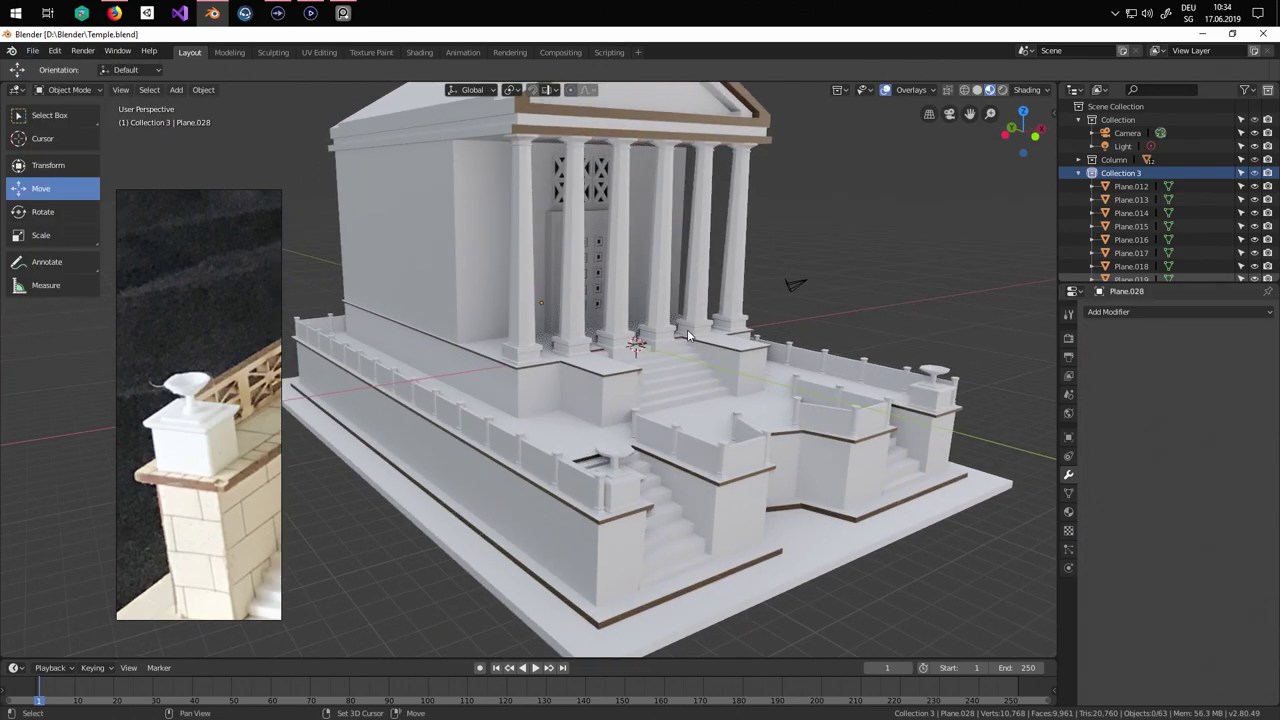
pyautogui.scroll(3, 687, 329)
pyautogui.scroll(-4, 616, 347)
pyautogui.moveTo(616, 347); pyautogui.dragTo(767, 358, button='middle')
pyautogui.scroll(-2, 767, 358)
pyautogui.moveTo(276, 392); pyautogui.dragTo(576, 405)
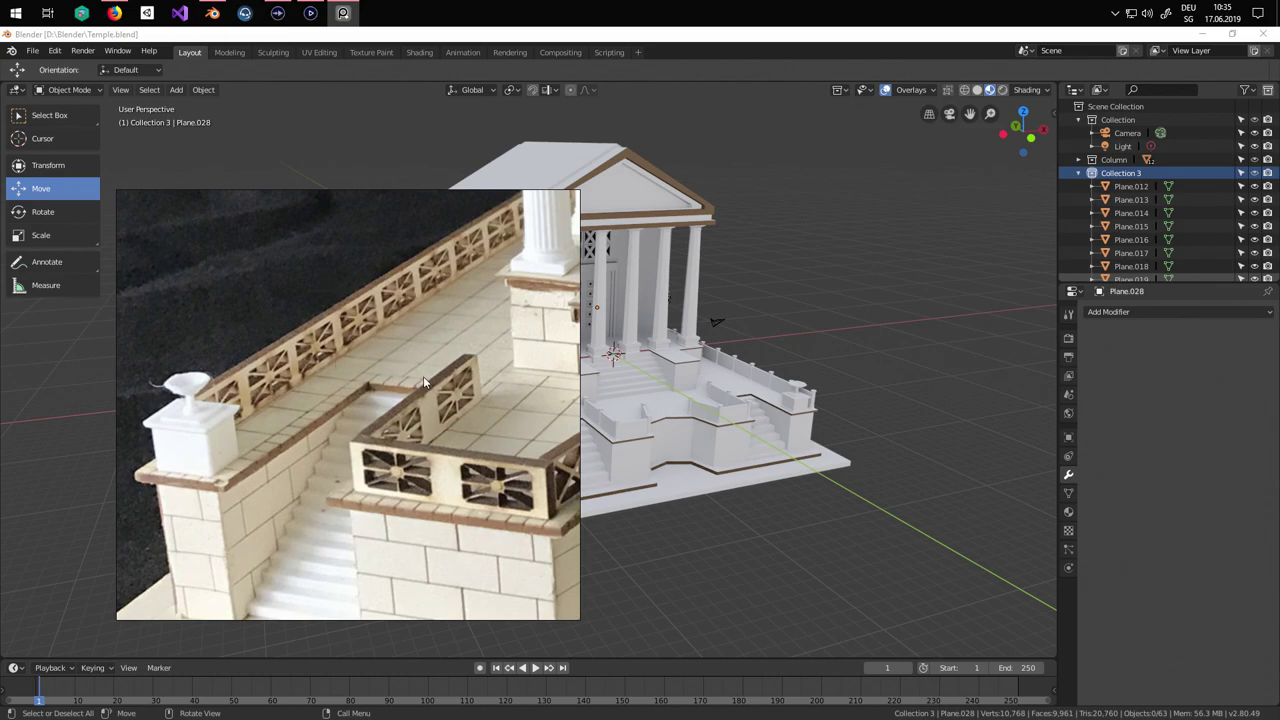
pyautogui.scroll(-6, 424, 382)
pyautogui.moveTo(424, 382); pyautogui.dragTo(250, 454, button='middle')
pyautogui.moveTo(250, 454); pyautogui.dragTo(118, 491, button='right')
pyautogui.scroll(2, 638, 388)
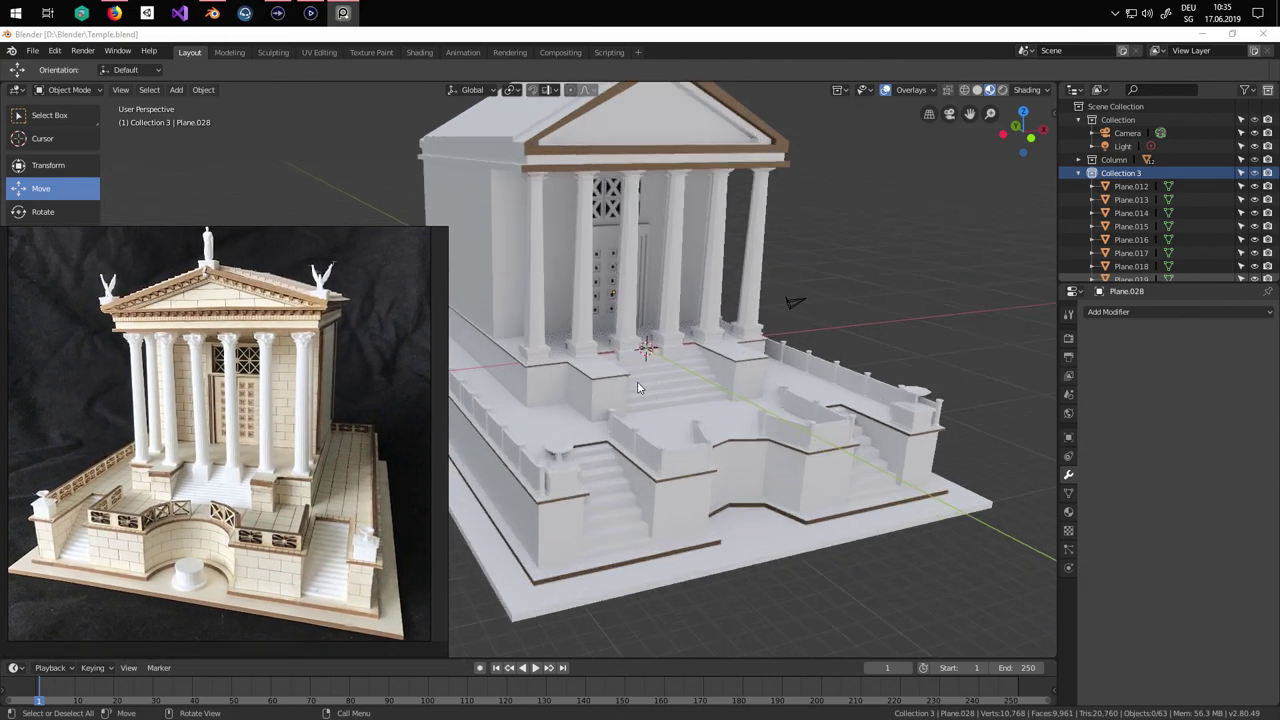
# Examine the temple from several sides, including the roof's mesh, for remaining differences from the photo.
pyautogui.moveTo(640, 388); pyautogui.dragTo(807, 431, button='middle')
pyautogui.scroll(2, 670, 318)
pyautogui.scroll(-3, 799, 359)
pyautogui.moveTo(670, 318); pyautogui.dragTo(543, 306, button='middle')
pyautogui.click(626, 331)
pyautogui.moveTo(627, 331); pyautogui.dragTo(722, 263, button='middle')
pyautogui.press('Tab')
pyautogui.scroll(-4, 760, 306)
pyautogui.moveTo(730, 342); pyautogui.dragTo(805, 423, button='middle')
pyautogui.scroll(2, 895, 355)
pyautogui.press('Tab')
pyautogui.scroll(1, 915, 345)
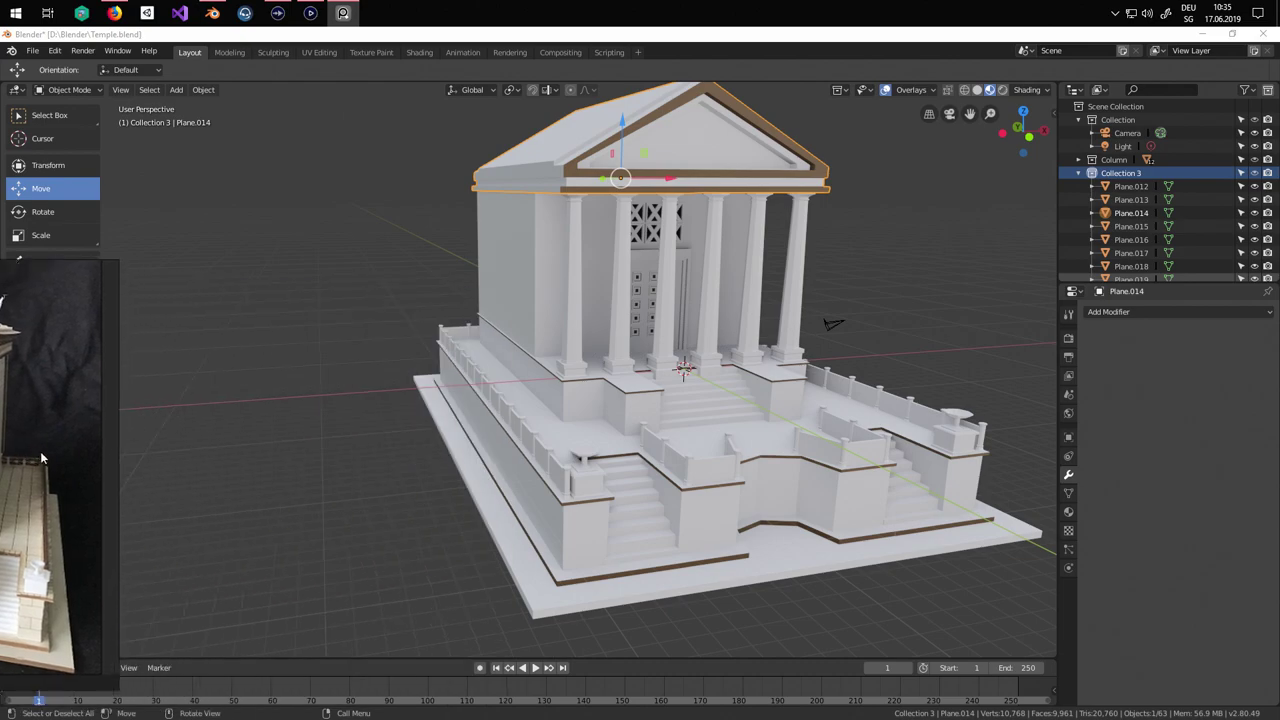
# Switch the viewport to rendered shading to show the scene's lighting on the whole temple.
pyautogui.moveTo(875, 270)
pyautogui.mouseDown(button='middle')
pyautogui.moveTo(786, 280)
pyautogui.moveTo(886, 304)
pyautogui.moveTo(834, 281)
pyautogui.mouseUp(button='middle')
pyautogui.press('z')
pyautogui.click(834, 212)
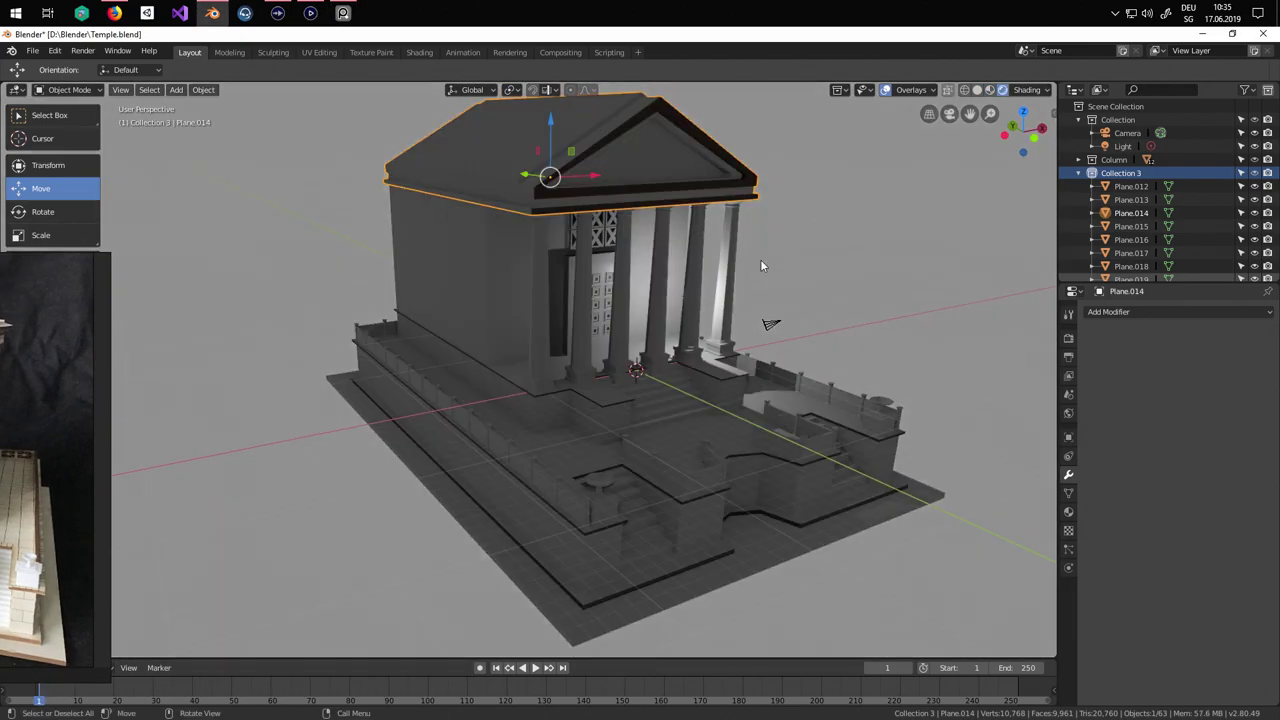
pyautogui.scroll(-2, 805, 262)
pyautogui.scroll(1, 807, 264)
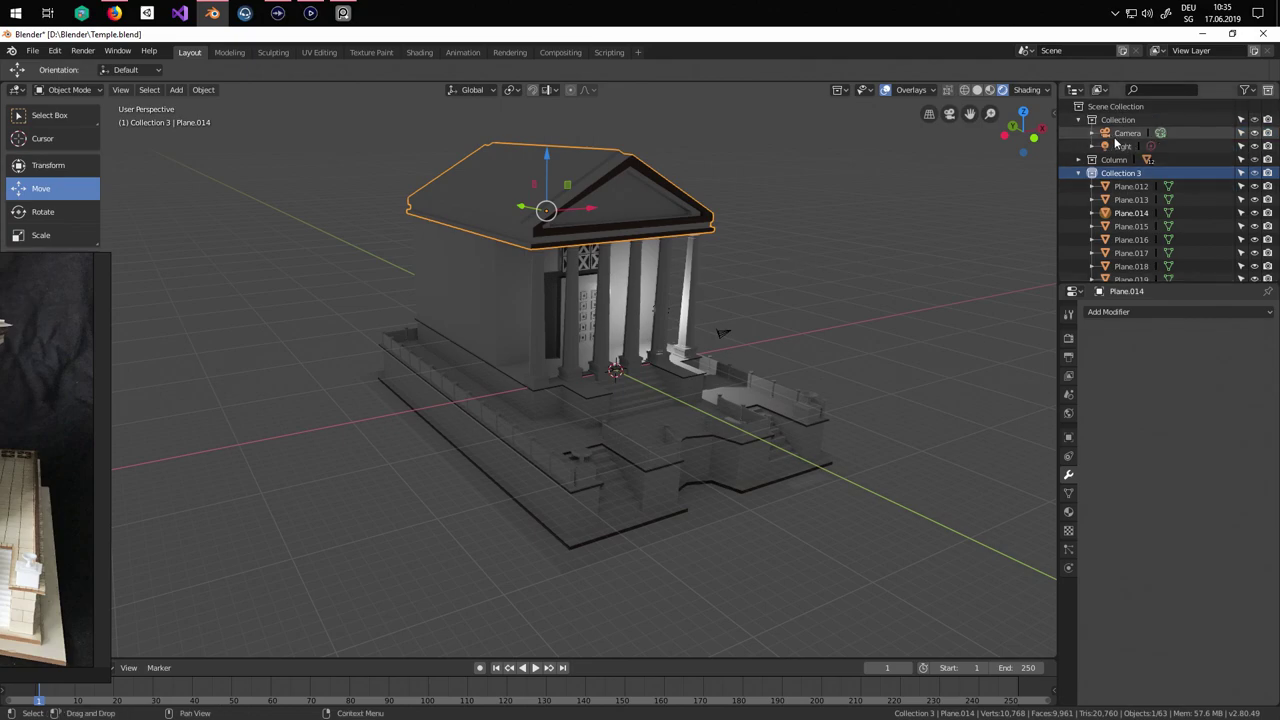
# Try moving the existing light forward in front of the temple and raising it about 5.08 m.
pyautogui.click(1120, 146)
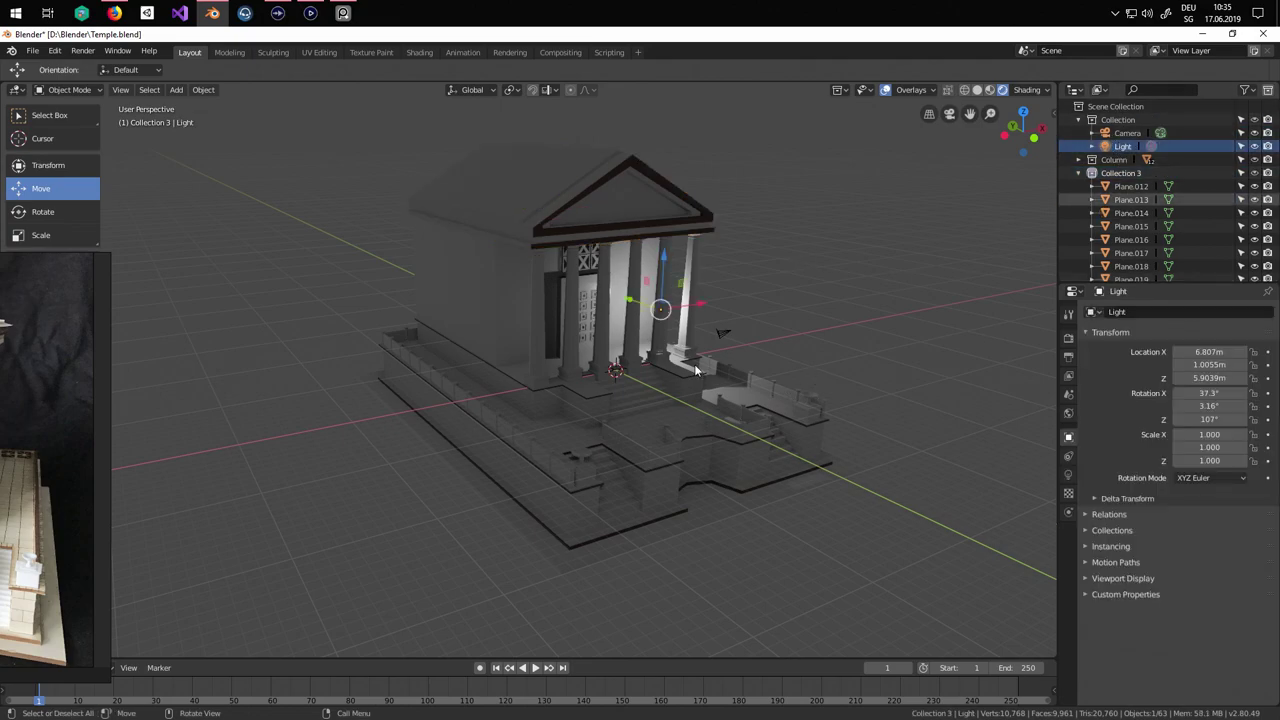
pyautogui.moveTo(641, 305); pyautogui.dragTo(734, 372)
pyautogui.moveTo(710, 274); pyautogui.dragTo(712, 227)
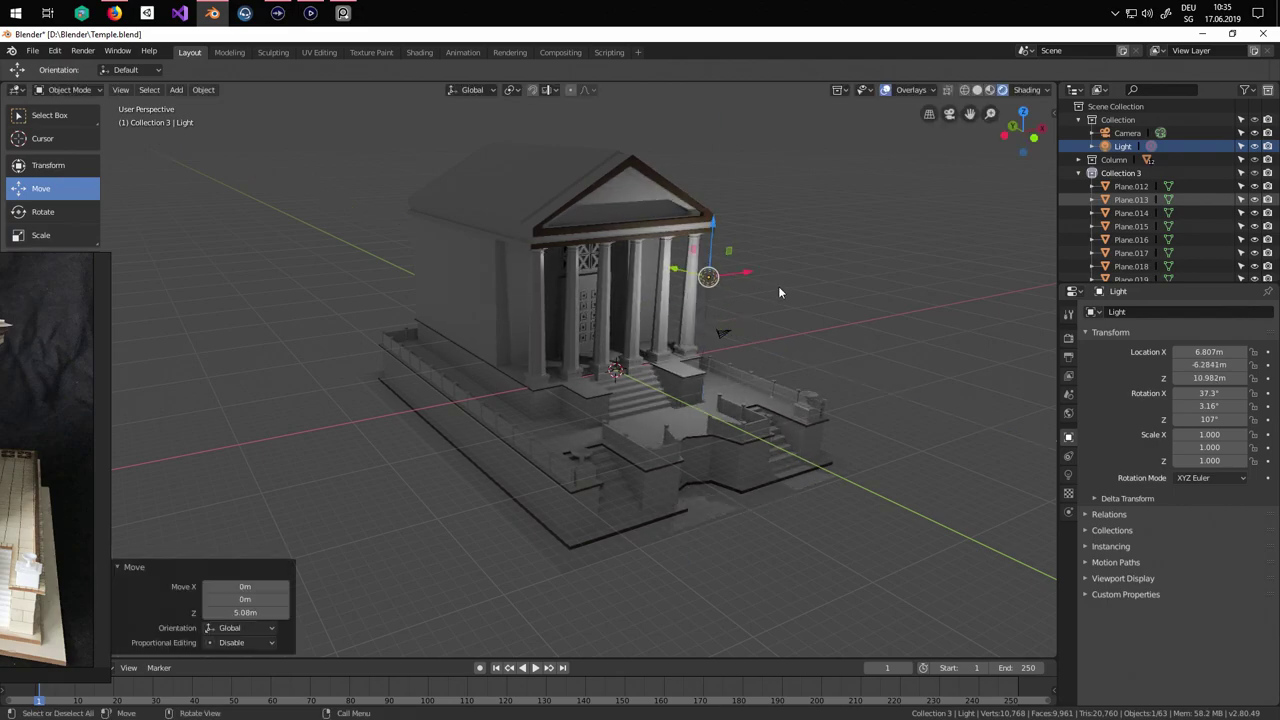
# Delete the existing light and add a Sun light in its place.
pyautogui.moveTo(778, 286); pyautogui.dragTo(726, 291, button='middle')
pyautogui.press('Delete')
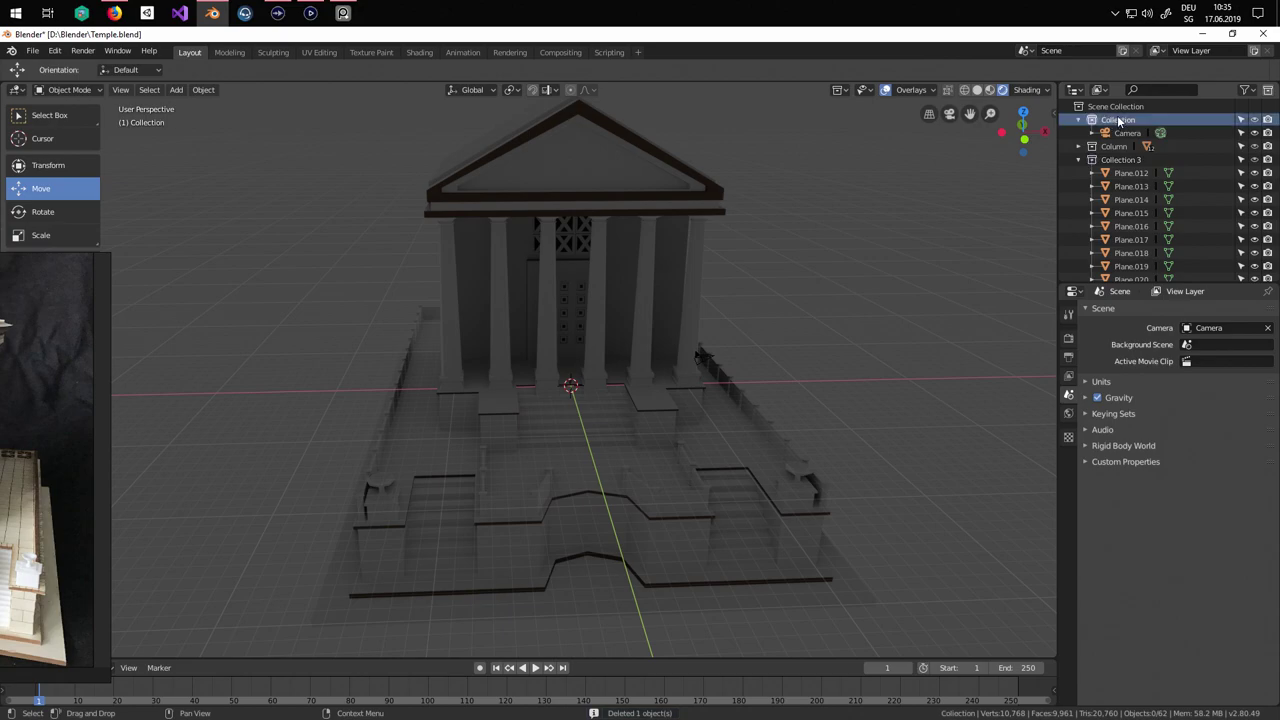
pyautogui.click(177, 90)
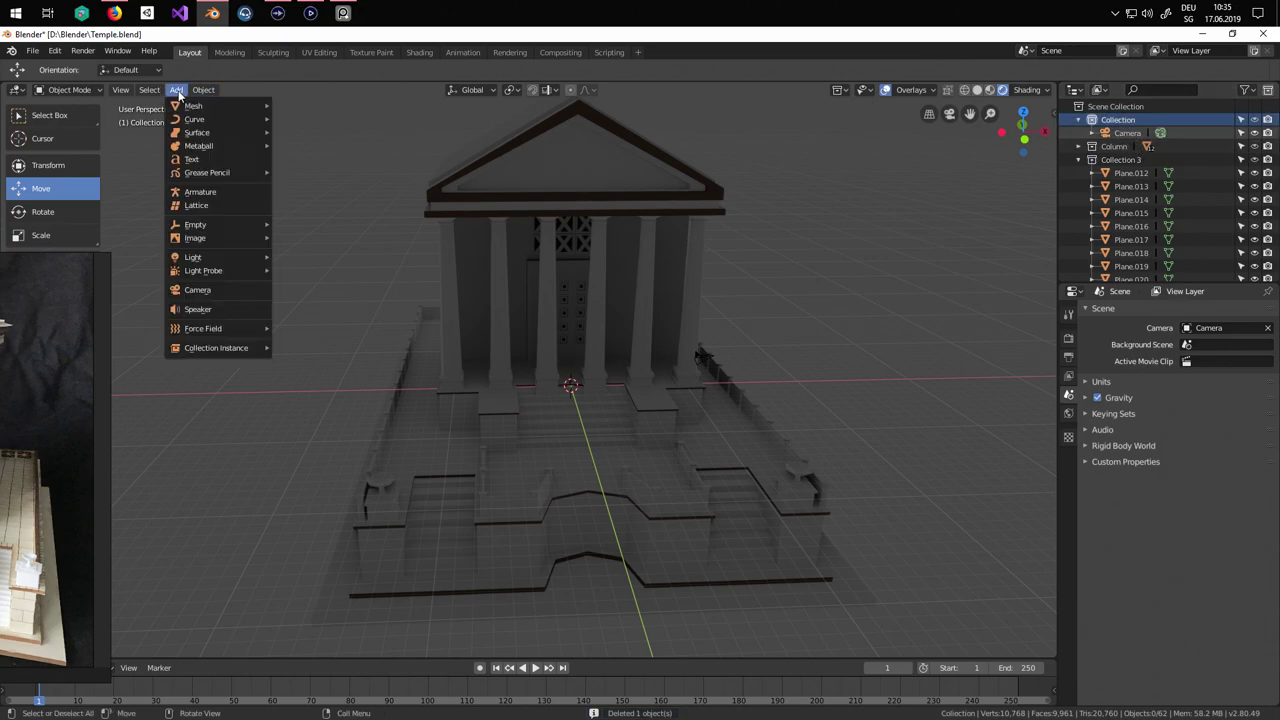
pyautogui.moveTo(201, 91)
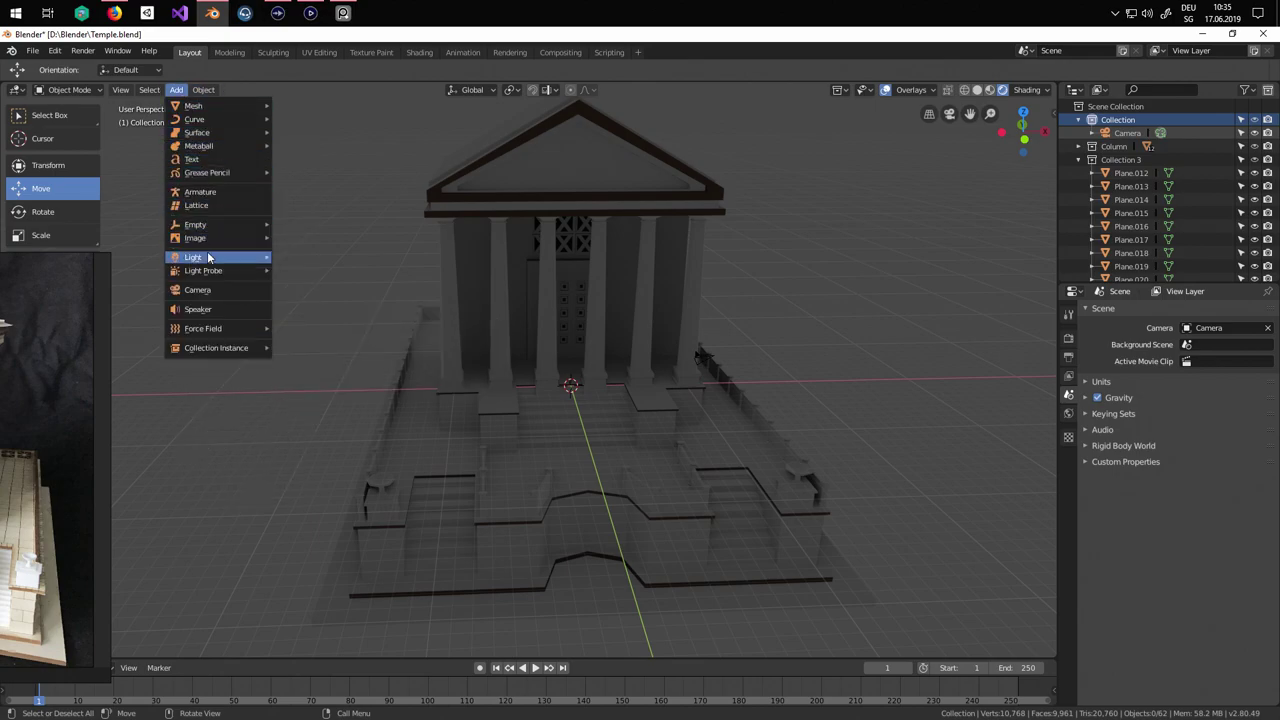
pyautogui.moveTo(208, 257)
pyautogui.click(313, 271)
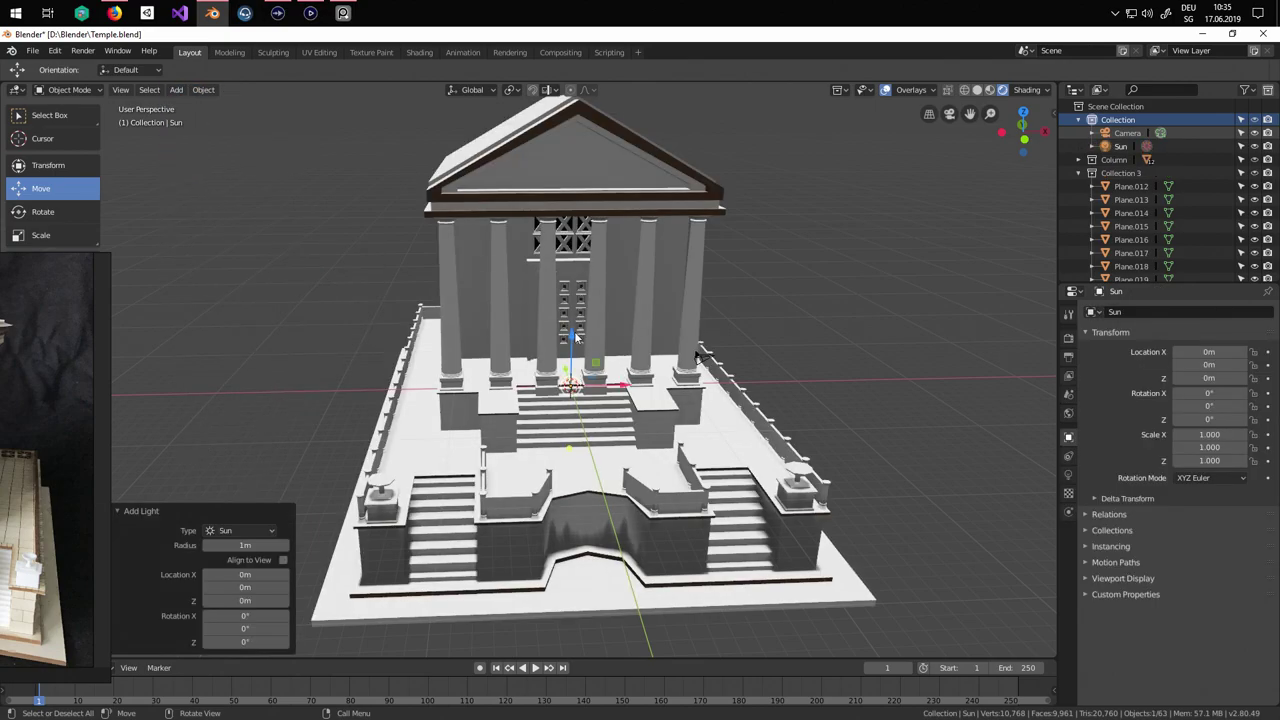
# Raise the Sun light along Z to a height of about 41.4 m above the temple.
pyautogui.moveTo(575, 338); pyautogui.dragTo(573, 115)
pyautogui.scroll(-3, 550, 440)
pyautogui.moveTo(522, 357); pyautogui.dragTo(556, 500, button='middle')
pyautogui.moveTo(554, 348); pyautogui.dragTo(553, 228)
pyautogui.moveTo(694, 400); pyautogui.dragTo(660, 353, button='middle')
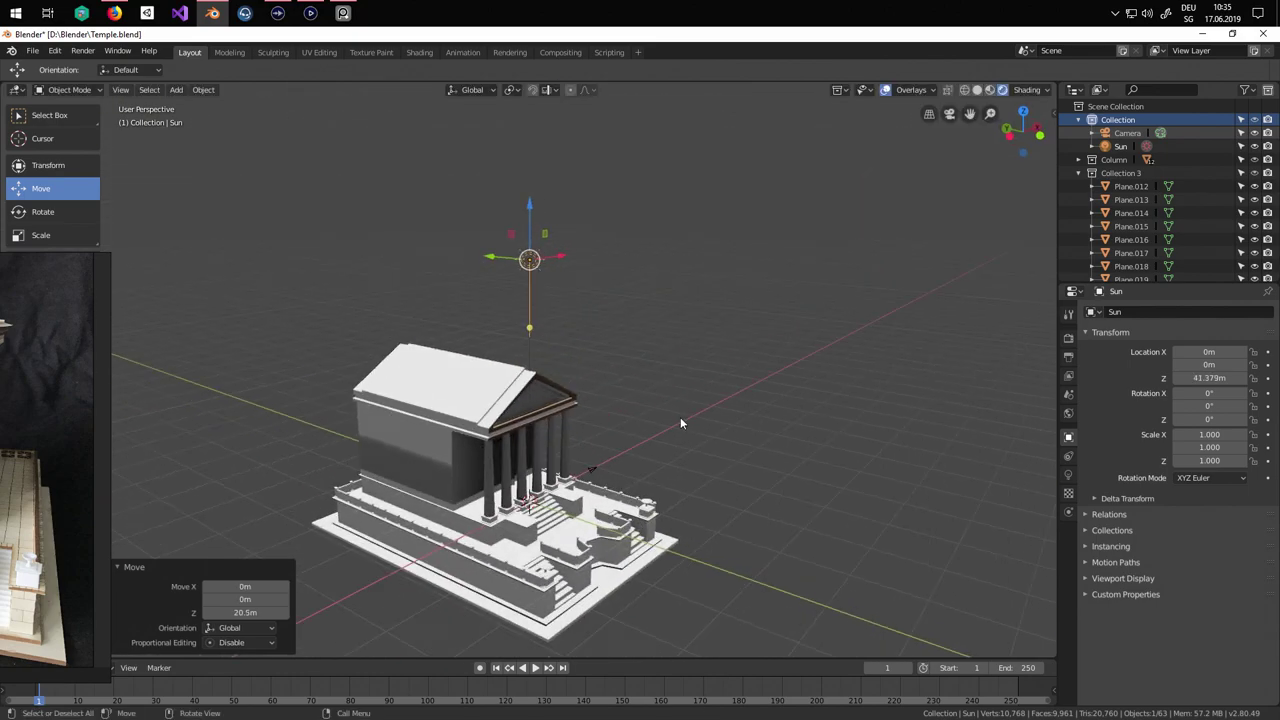
# Rotate the Sun light about -63.3° in the view so it shines obliquely on the temple.
pyautogui.press('r')
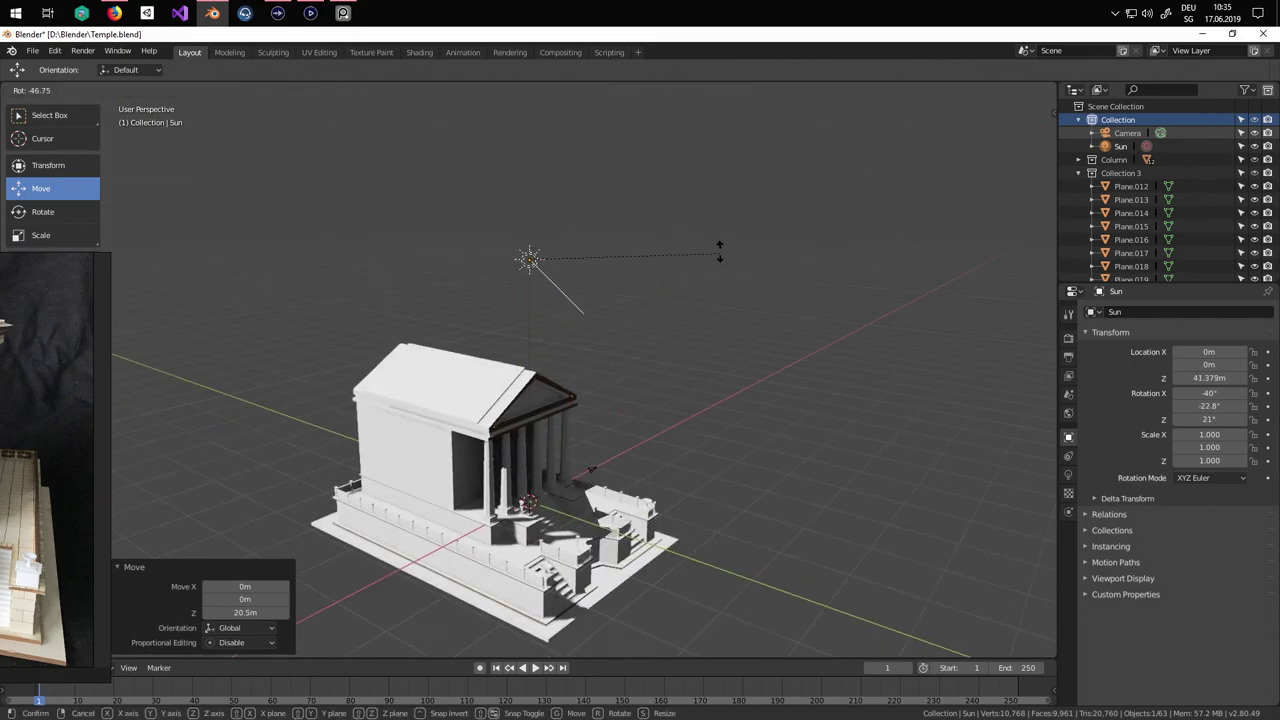
pyautogui.click(736, 192)
pyautogui.moveTo(690, 335); pyautogui.dragTo(573, 332, button='middle')
pyautogui.scroll(2, 530, 425)
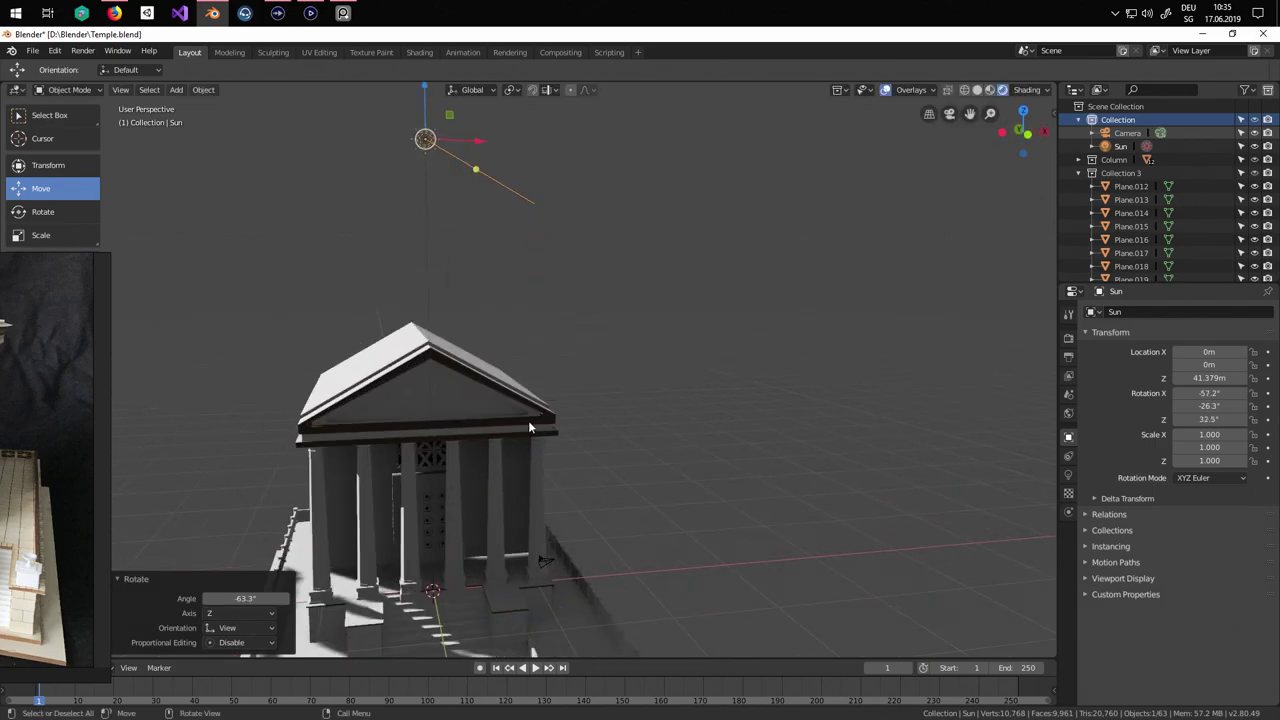
pyautogui.keyDown('shift'); pyautogui.moveTo(530, 425); pyautogui.dragTo(708, 300, button='middle'); pyautogui.keyUp('shift')
pyautogui.scroll(-2, 709, 278)
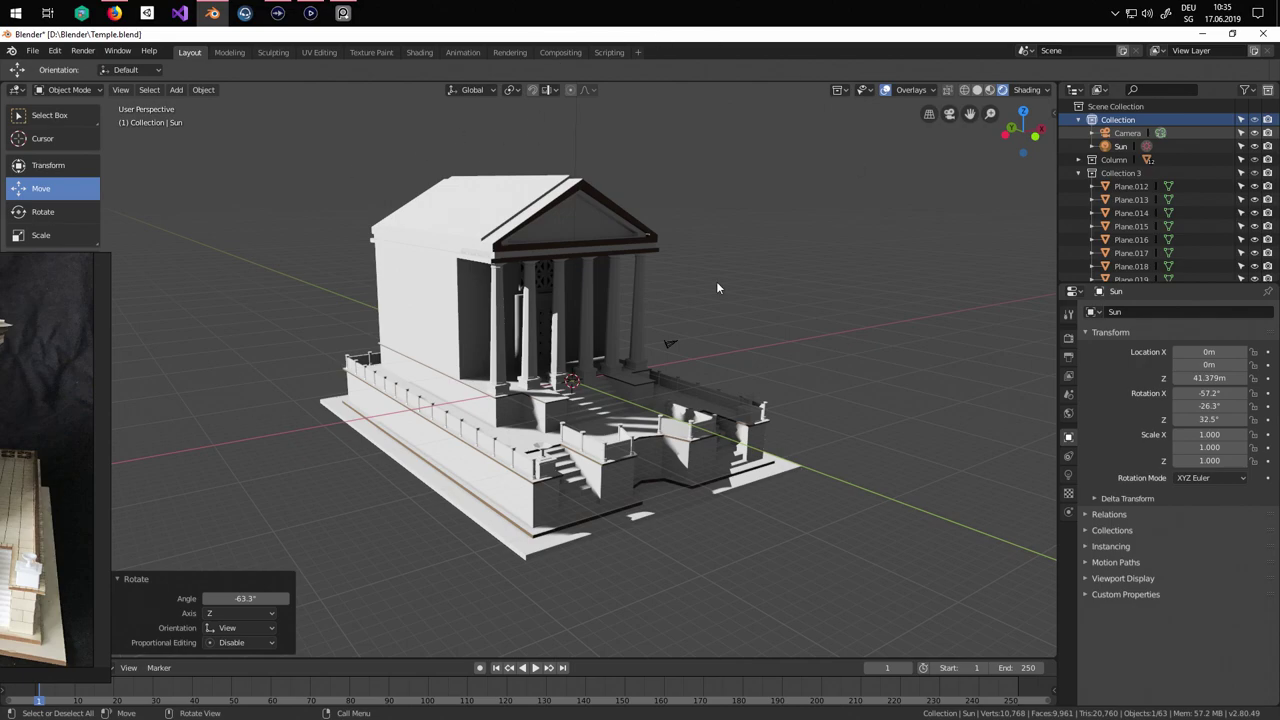
# Select the camera, frame the temple from its front-left corner and align the active camera to this view.
pyautogui.click(1127, 133)
pyautogui.moveTo(680, 320); pyautogui.dragTo(691, 378, button='middle')
pyautogui.scroll(3, 691, 379)
pyautogui.scroll(-1, 690, 380)
pyautogui.scroll(1, 681, 380)
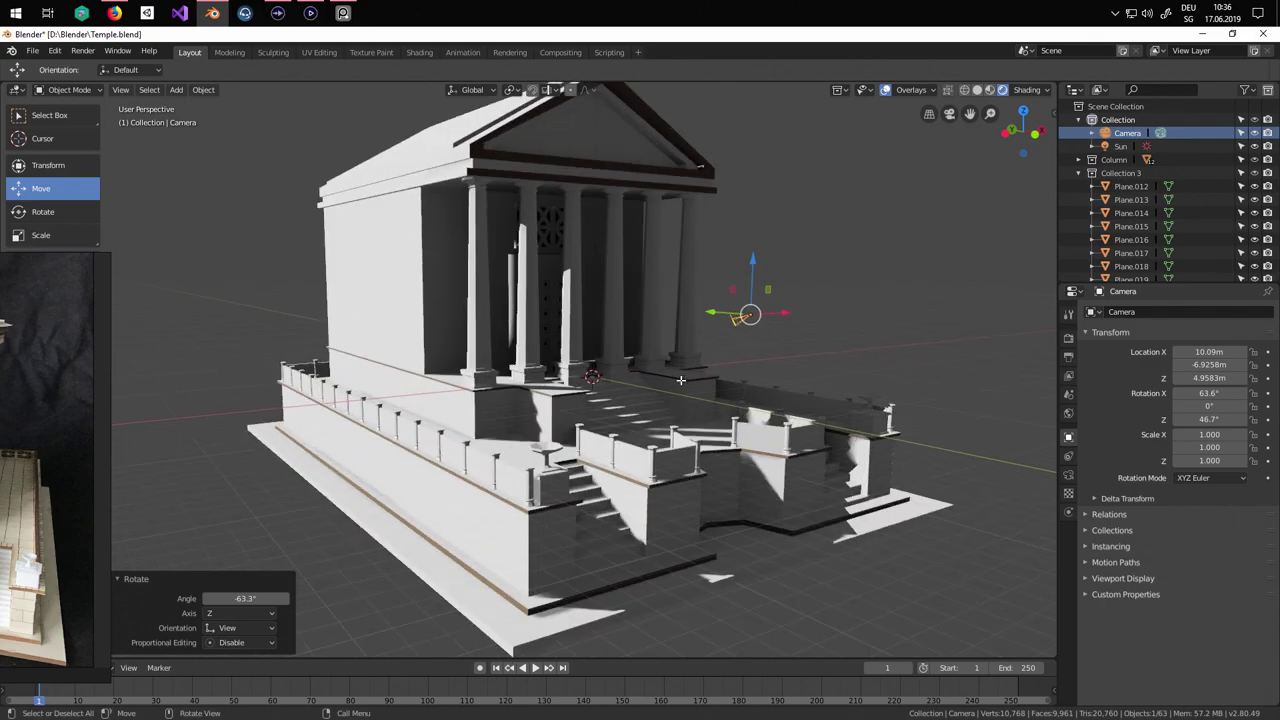
pyautogui.scroll(-1, 672, 345)
pyautogui.moveTo(672, 345); pyautogui.dragTo(673, 348, button='middle')
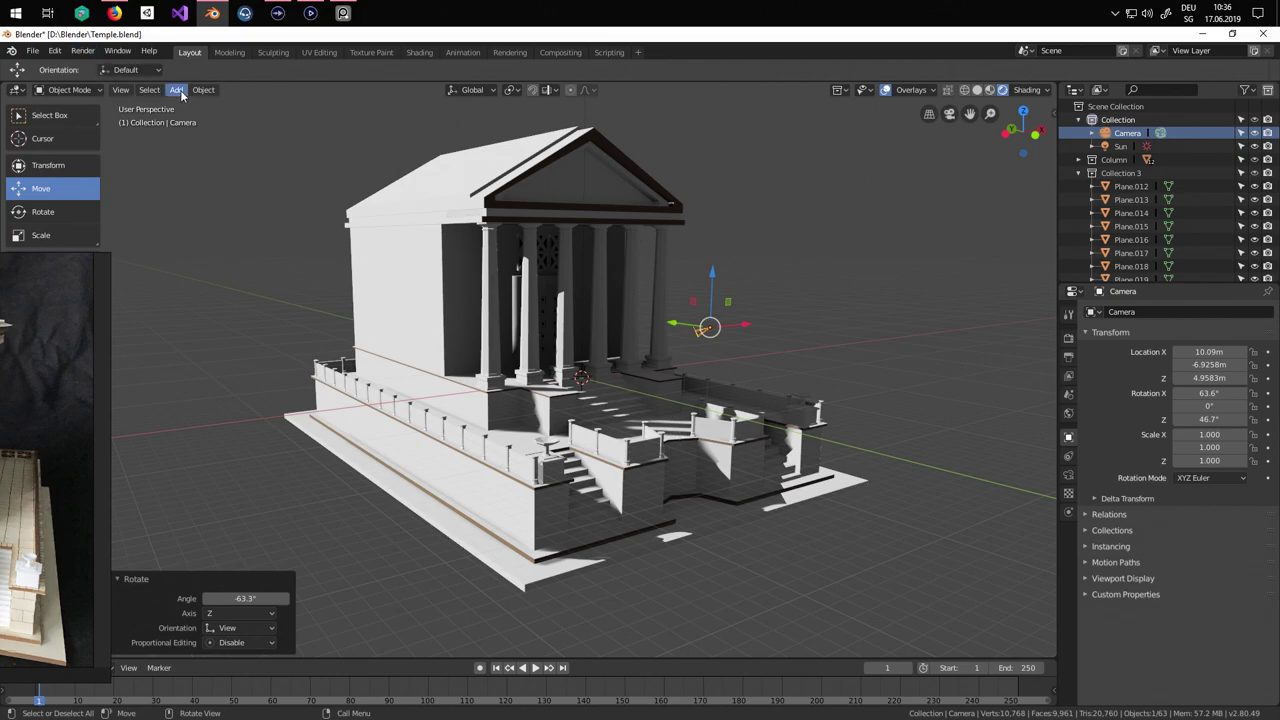
pyautogui.click(120, 91)
pyautogui.moveTo(171, 245)
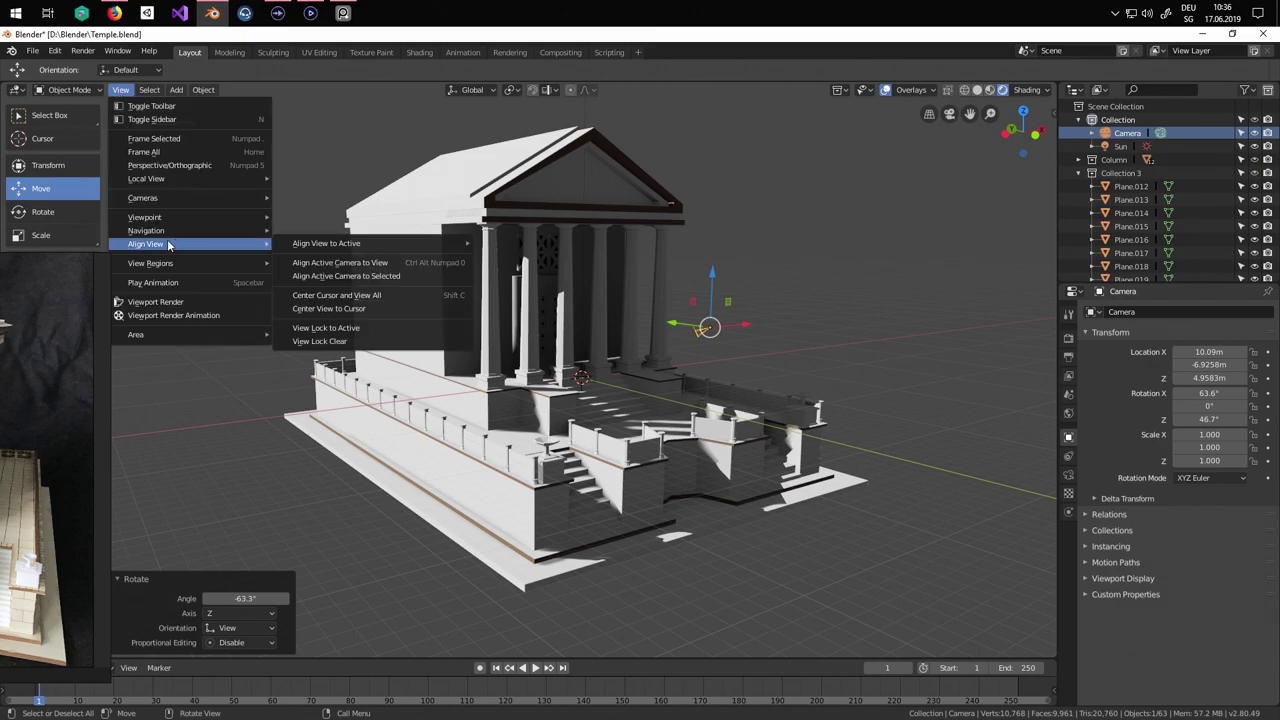
pyautogui.moveTo(362, 245)
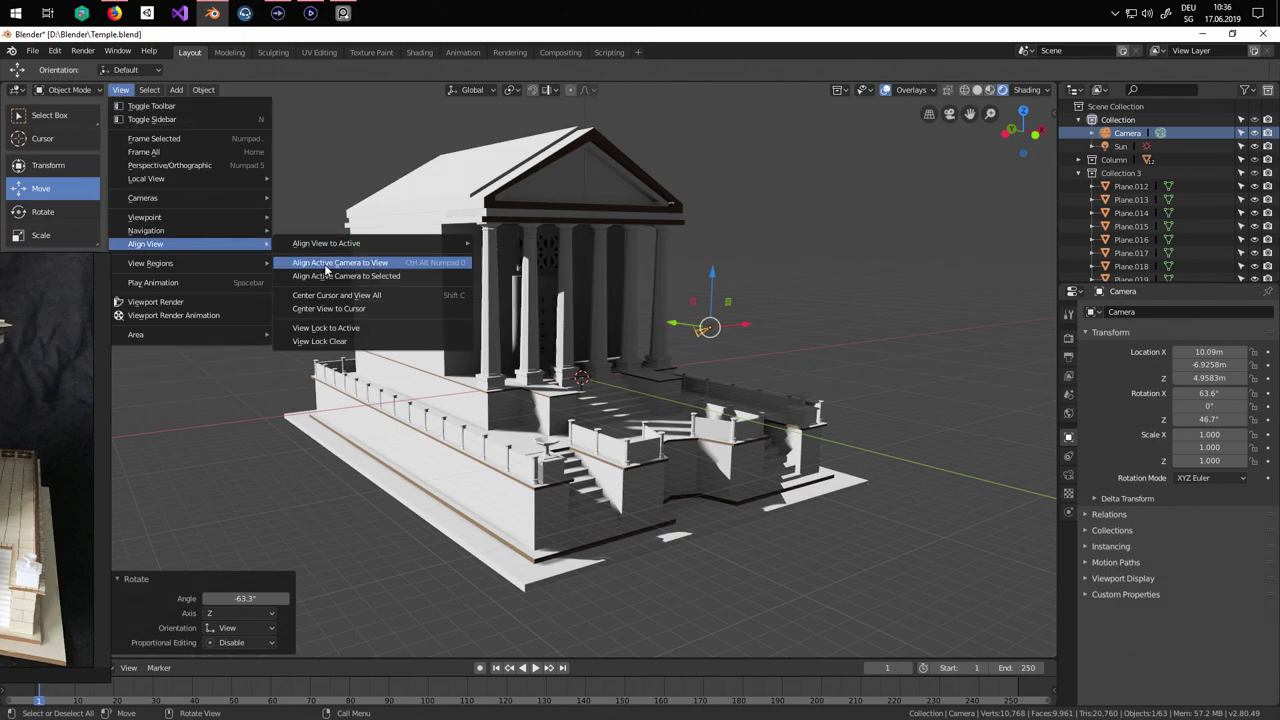
pyautogui.click(353, 262)
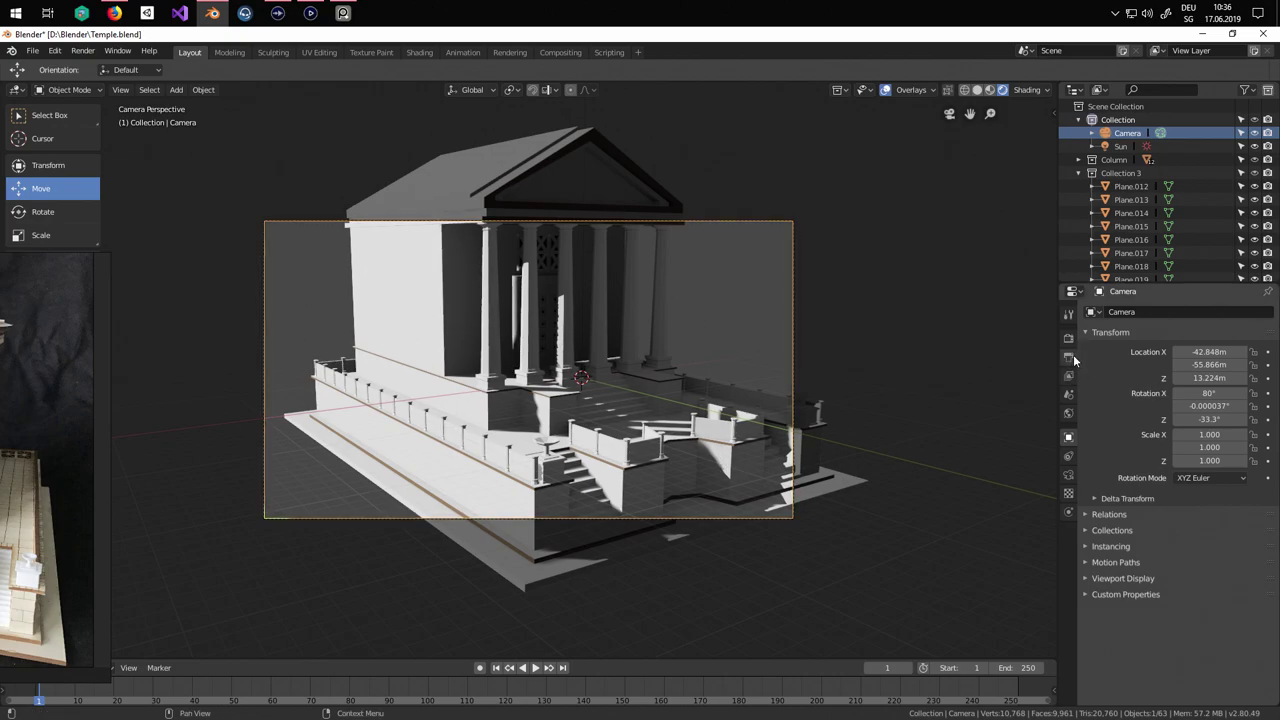
# Reduce the camera's focal length to 27 mm so the whole temple fits in the frame.
pyautogui.click(1069, 477)
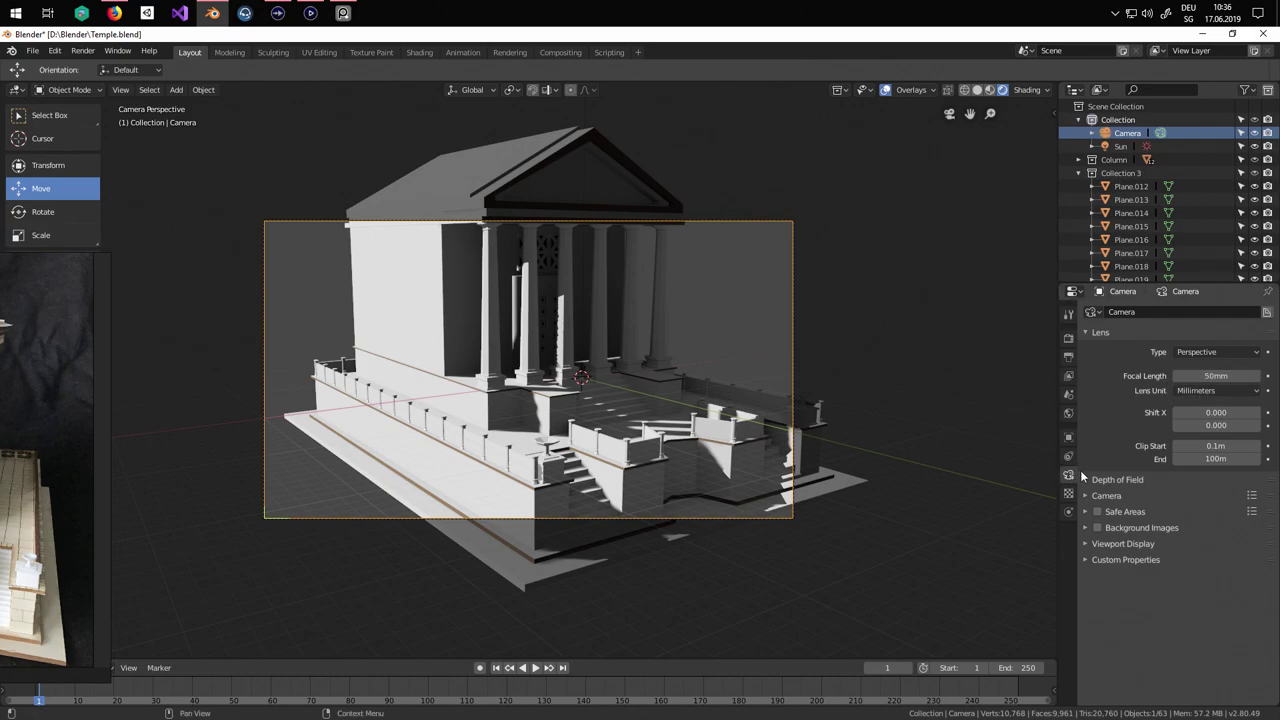
pyautogui.click(1131, 226)
pyautogui.click(1131, 253)
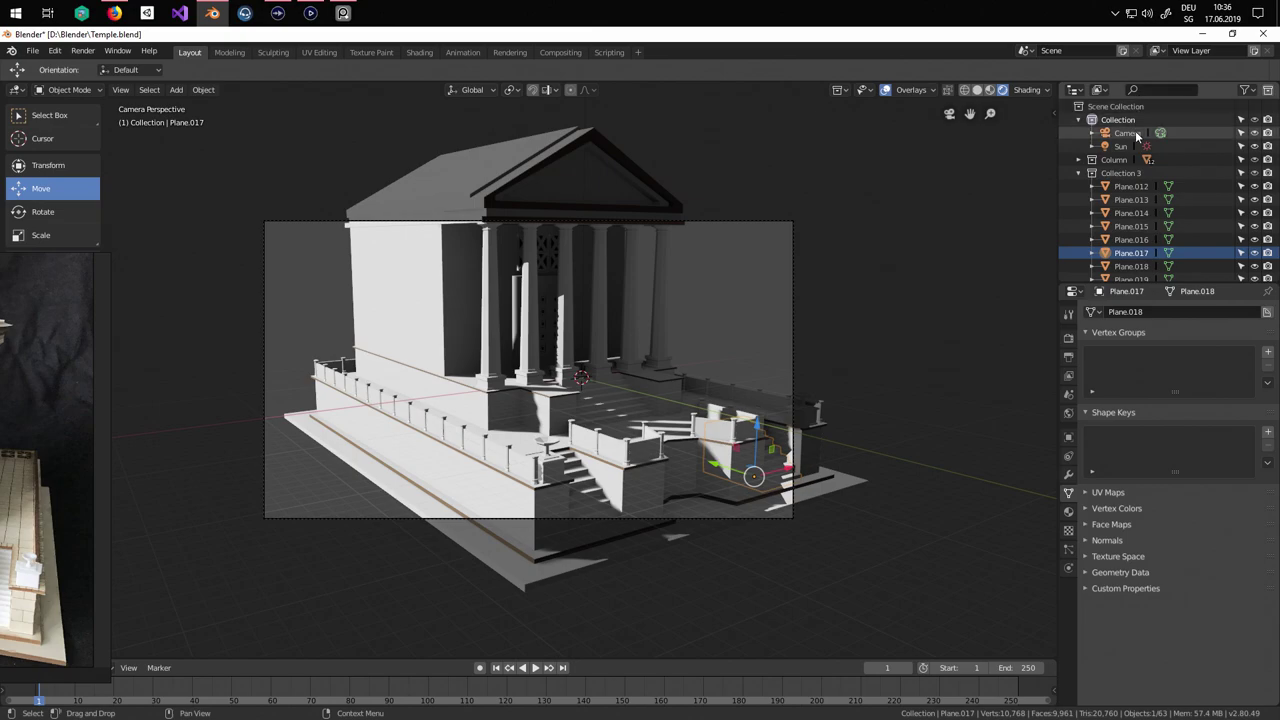
pyautogui.click(1127, 132)
pyautogui.moveTo(1216, 376); pyautogui.dragTo(1169, 375)
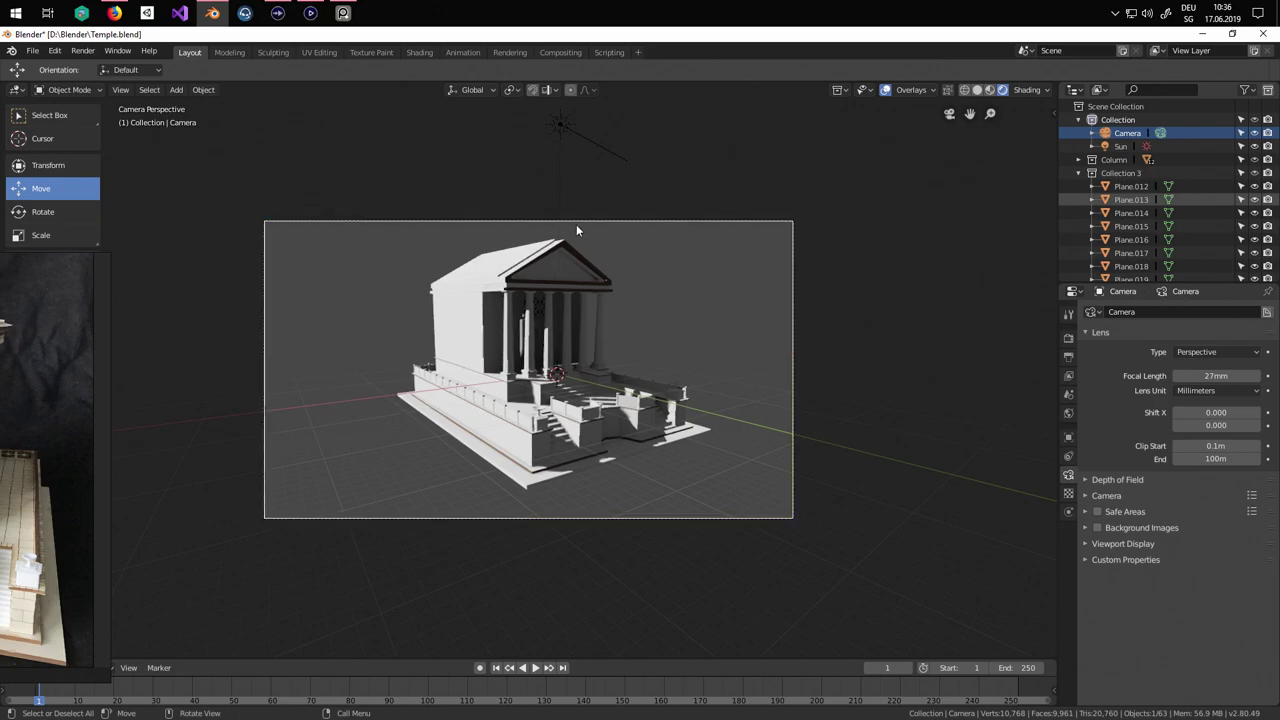
# Render a still image of the temple through the camera.
pyautogui.click(81, 52)
pyautogui.click(100, 63)
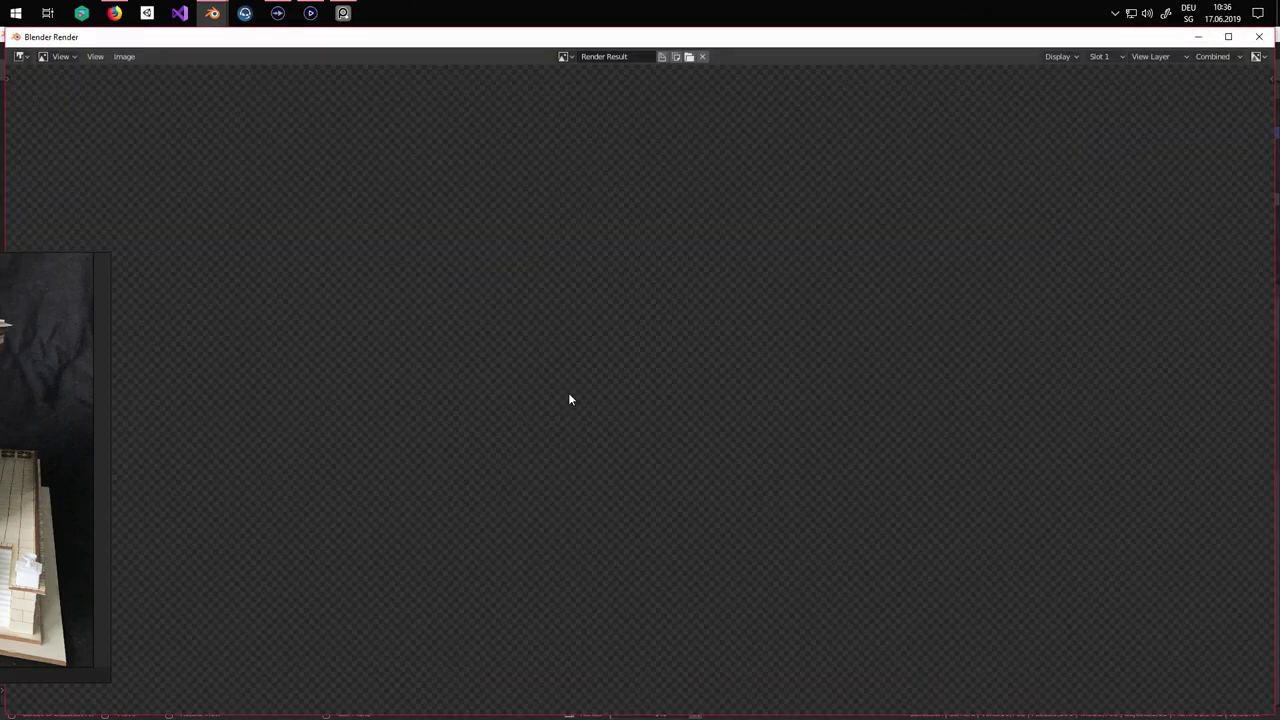
# Save the rendered image to the Desktop folder under the name Temple and close the render window.
pyautogui.scroll(-3, 829, 377)
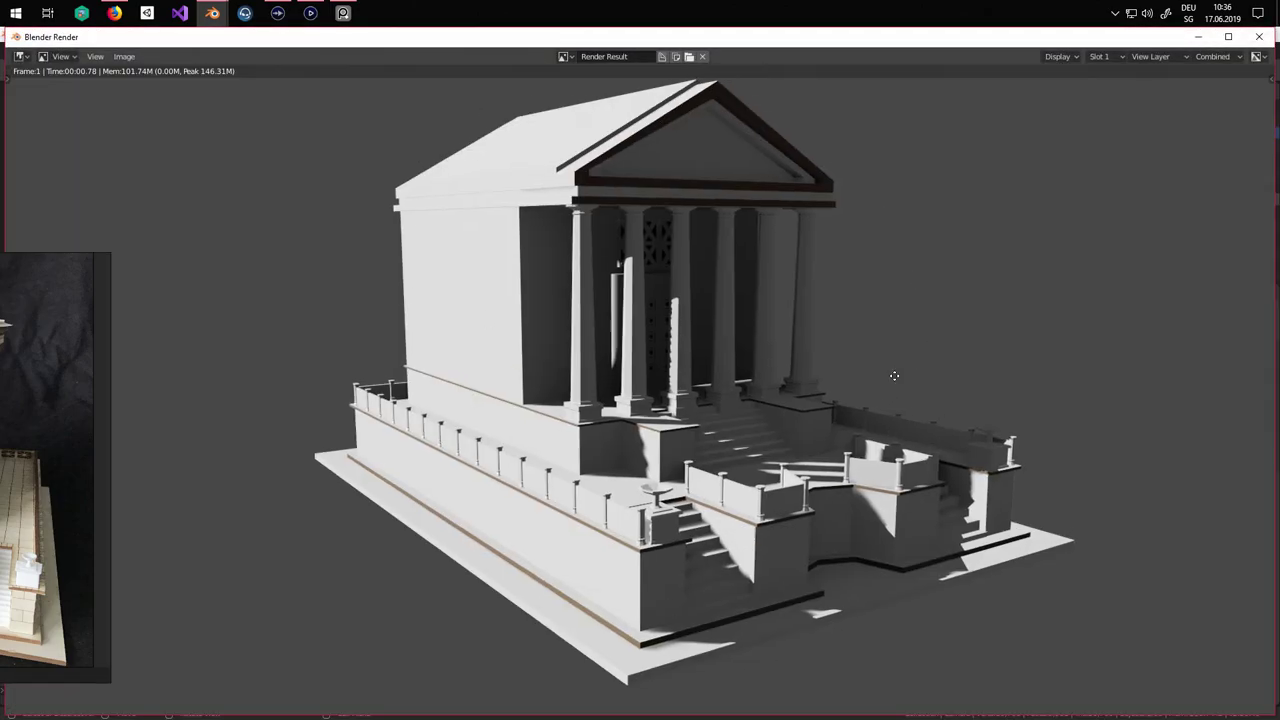
pyautogui.scroll(1, 797, 408)
pyautogui.moveTo(797, 408); pyautogui.dragTo(809, 413, button='middle')
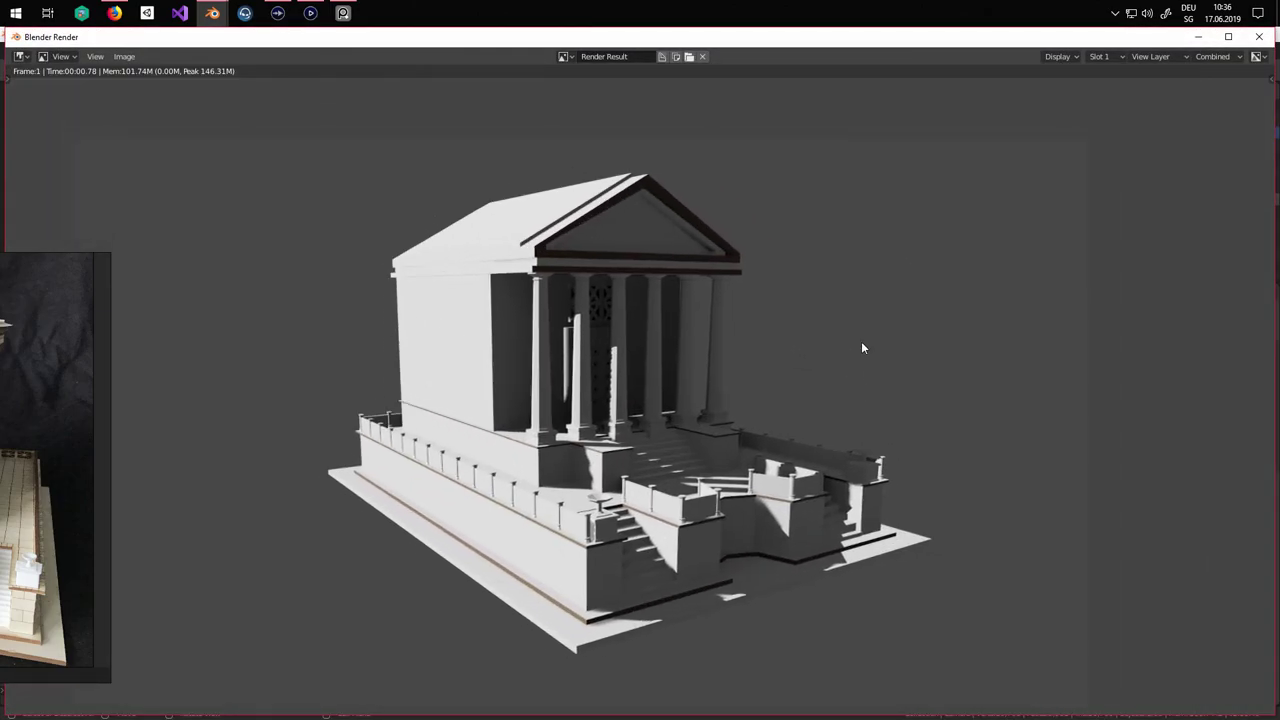
pyautogui.click(124, 57)
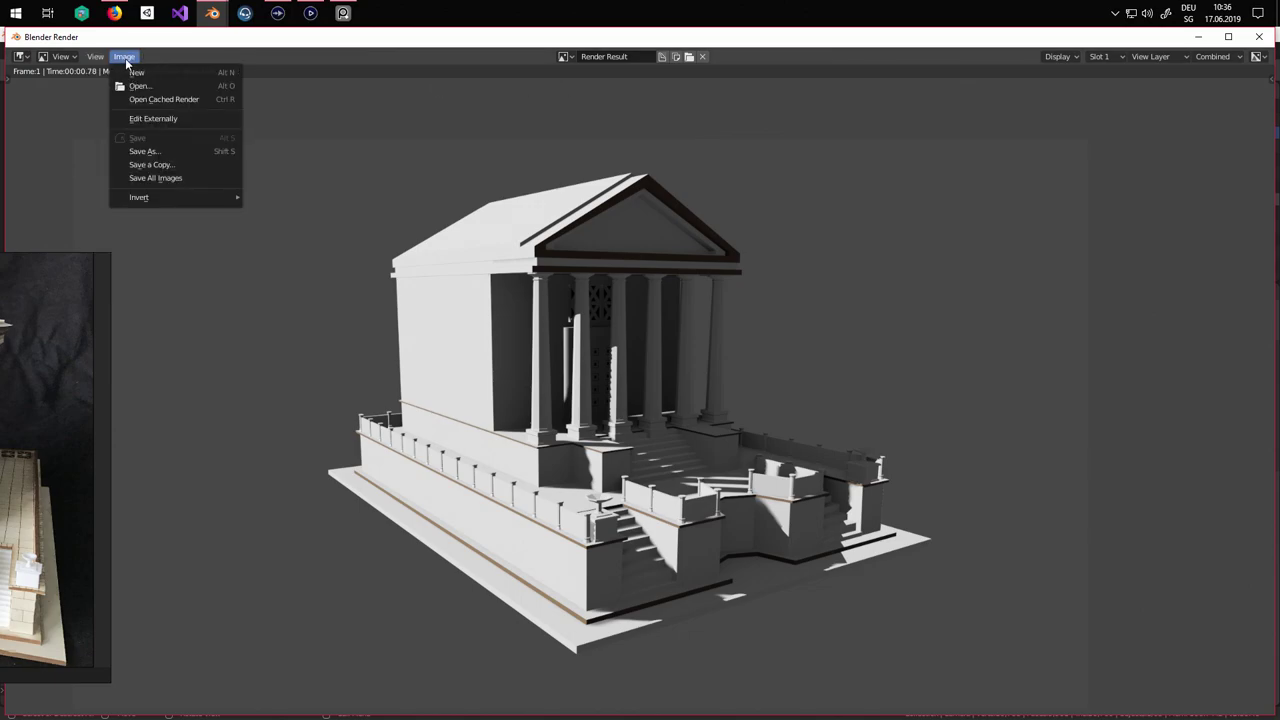
pyautogui.click(164, 158)
pyautogui.click(51, 185)
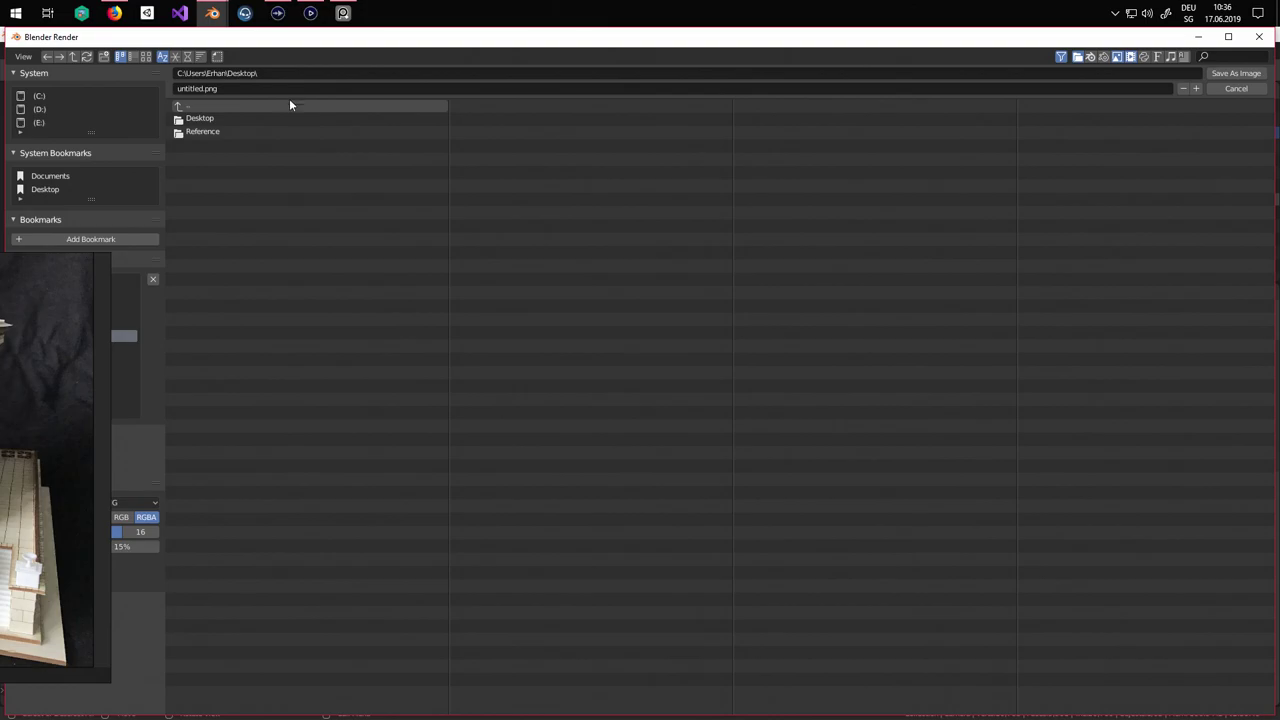
pyautogui.click(265, 88)
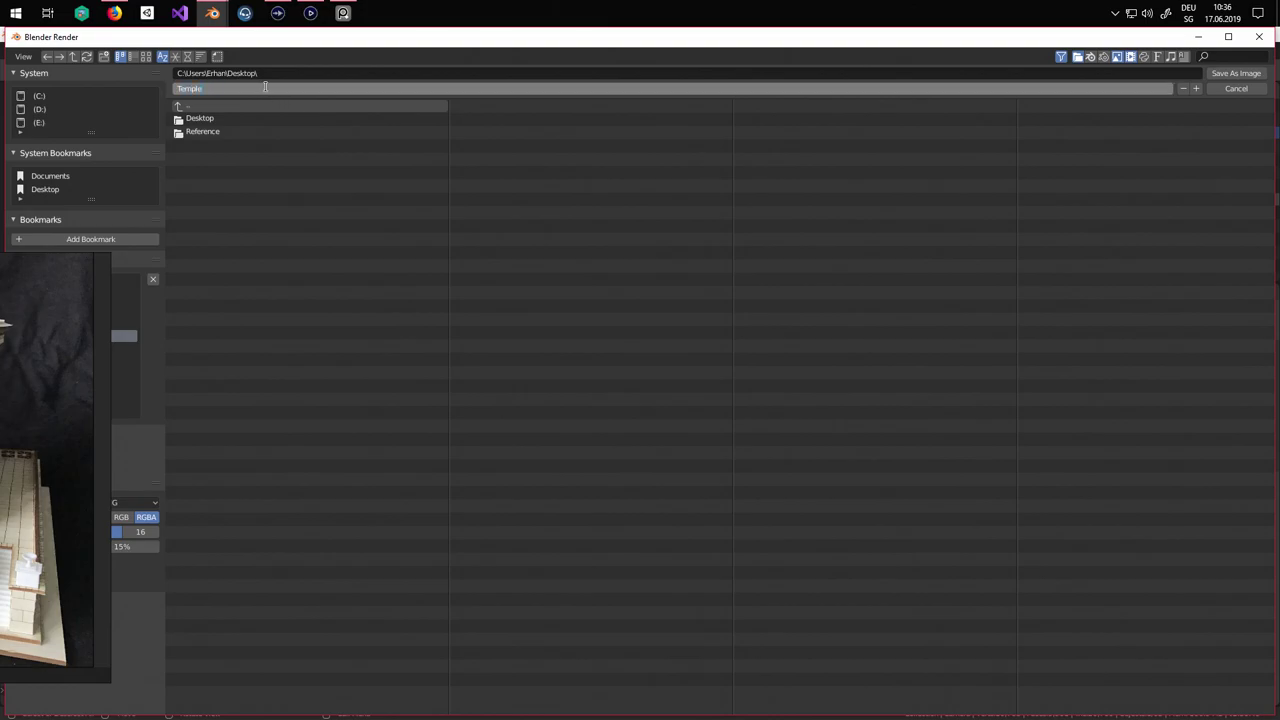
pyautogui.write('Temple')
pyautogui.press('Return')
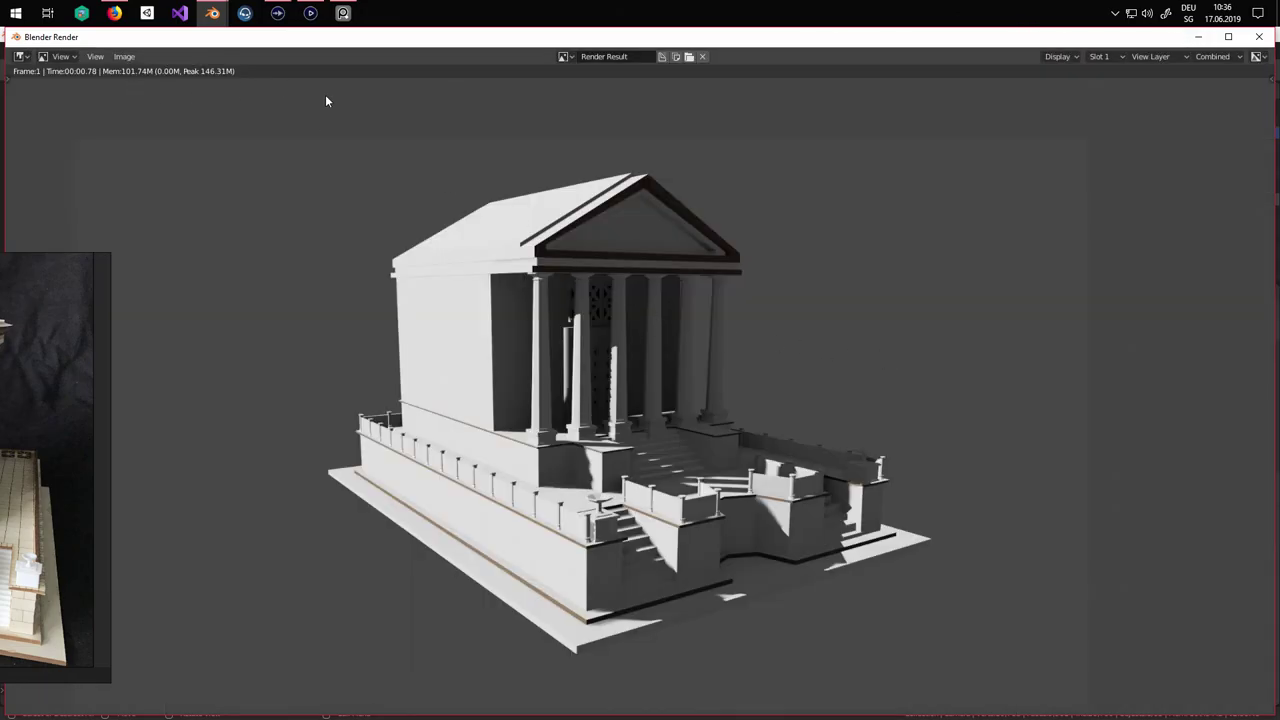
pyautogui.click(1259, 36)
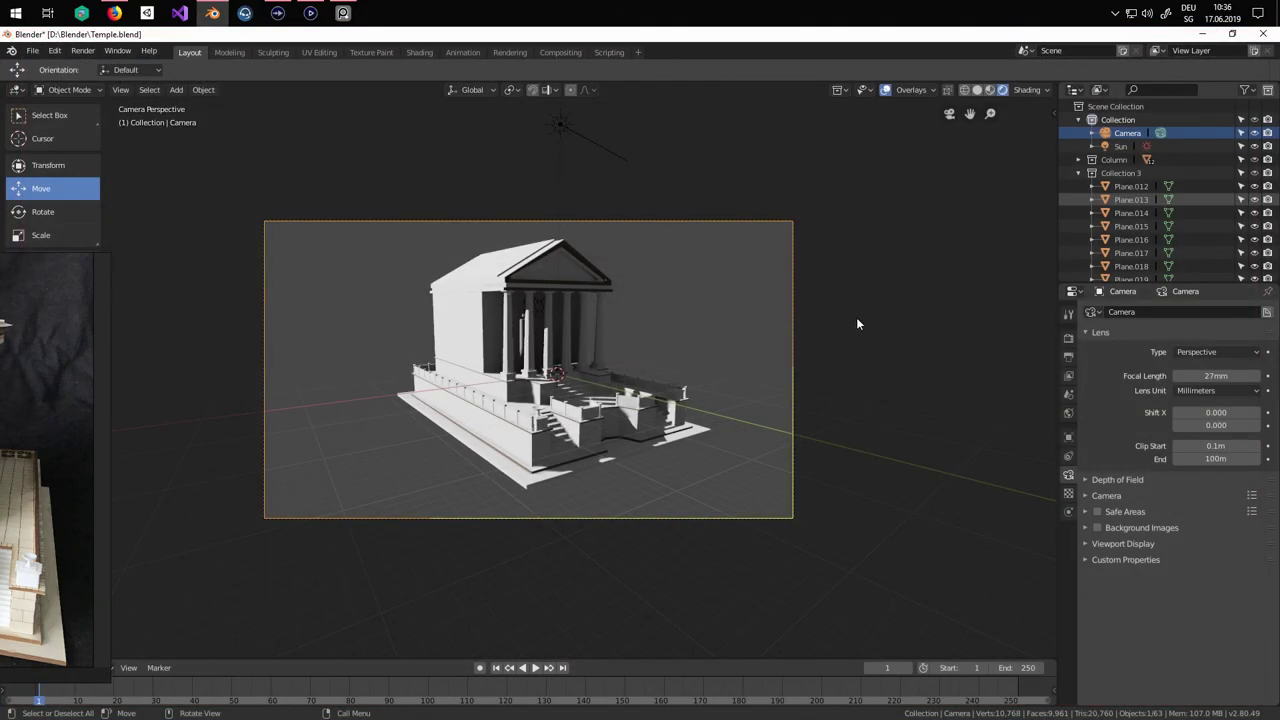
# Compare the camera's framing of the temple with a free perspective view from the front-left corner.
pyautogui.moveTo(857, 320); pyautogui.dragTo(948, 355, button='middle')
pyautogui.press('KP_0')
pyautogui.press('KP_0')
pyautogui.press('KP_0')
pyautogui.press('KP_0')
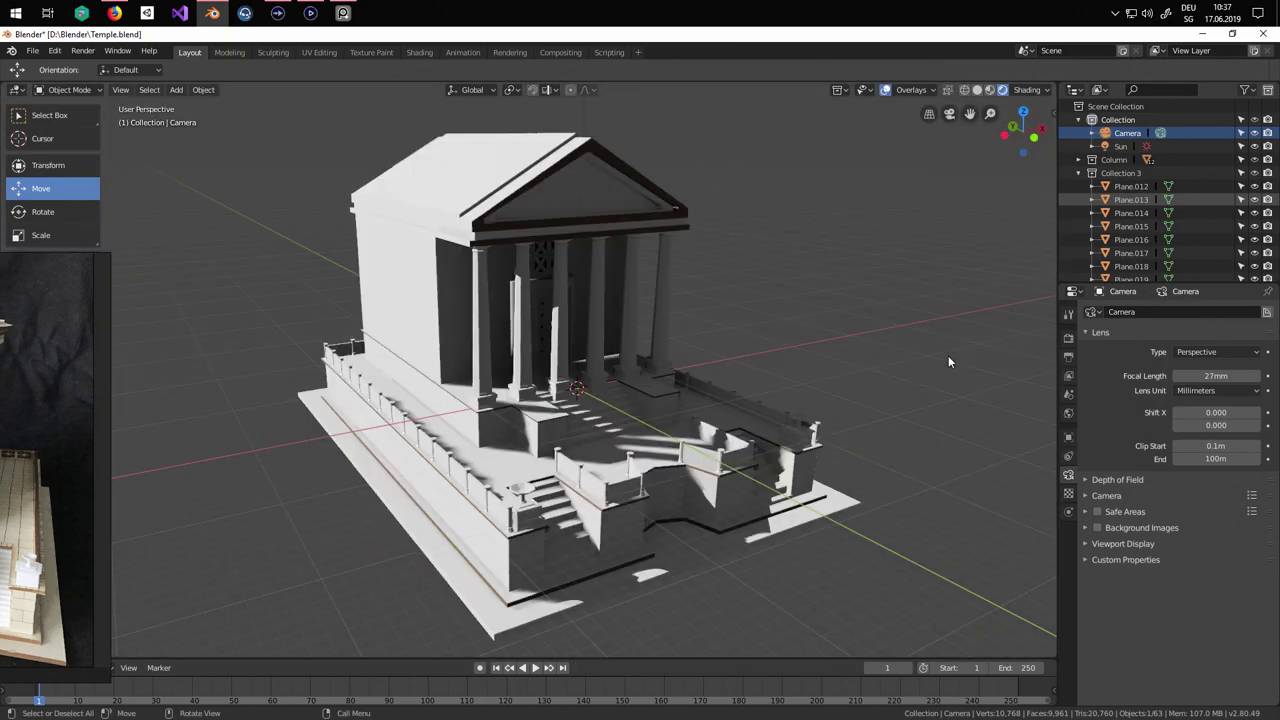
pyautogui.press('KP_0')
pyautogui.press('KP_0')
pyautogui.moveTo(830, 385)
pyautogui.mouseDown(button='middle')
pyautogui.moveTo(816, 359)
pyautogui.moveTo(818, 386)
pyautogui.mouseUp(button='middle')
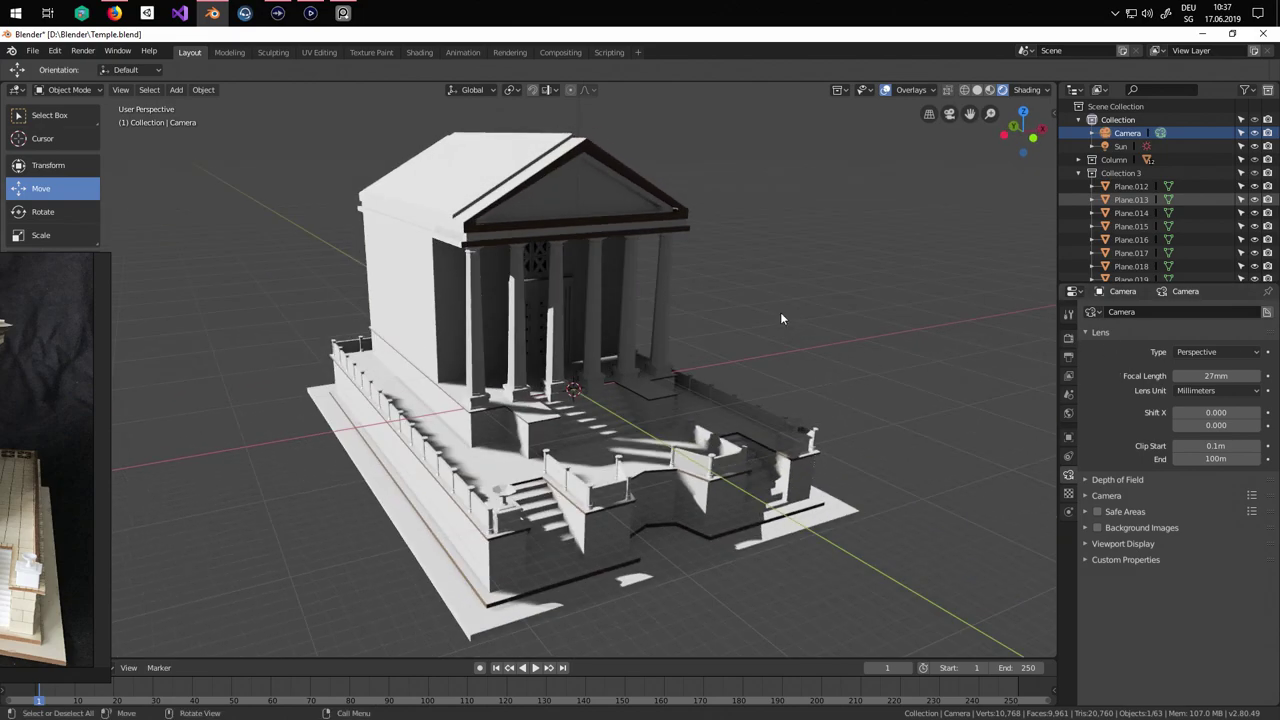
# Switch the viewport to Solid shading and view the temple from its front-left corner.
pyautogui.press('z')
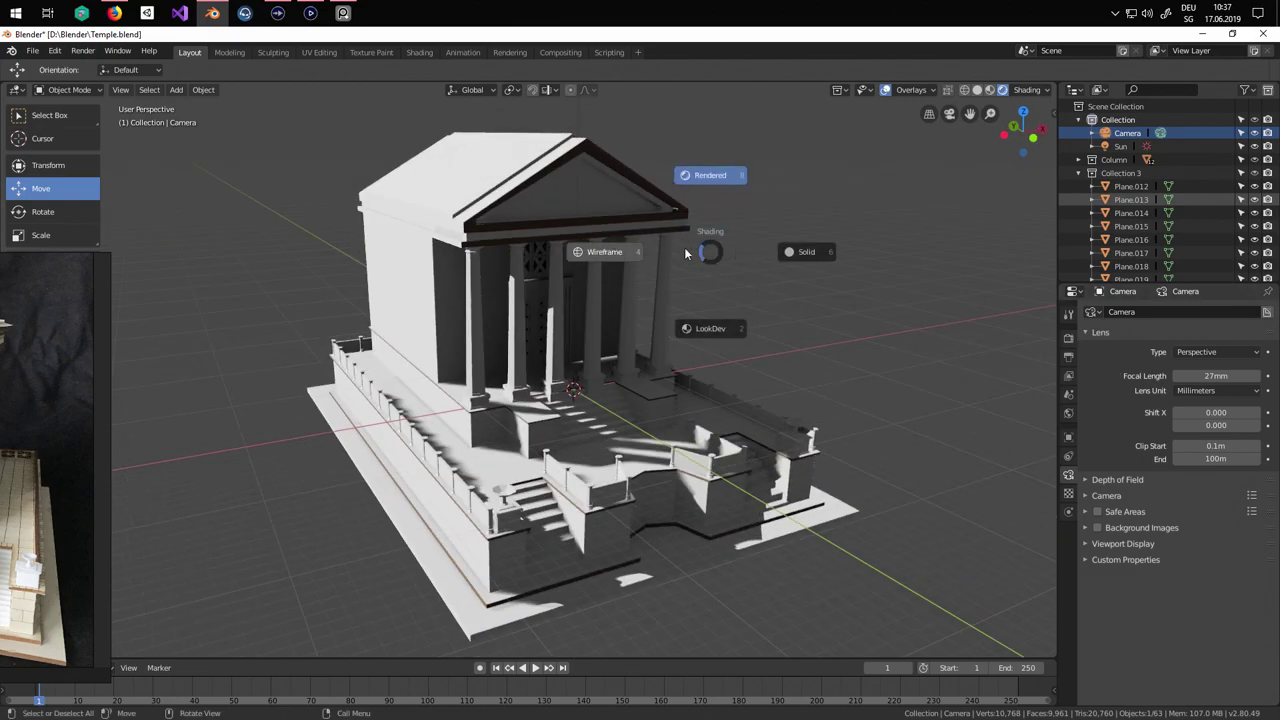
pyautogui.click(813, 254)
pyautogui.moveTo(813, 254)
pyautogui.mouseDown(button='middle')
pyautogui.moveTo(708, 334)
pyautogui.moveTo(840, 344)
pyautogui.moveTo(828, 380)
pyautogui.moveTo(774, 345)
pyautogui.mouseUp(button='middle')
pyautogui.moveTo(728, 390); pyautogui.dragTo(693, 388, button='middle')
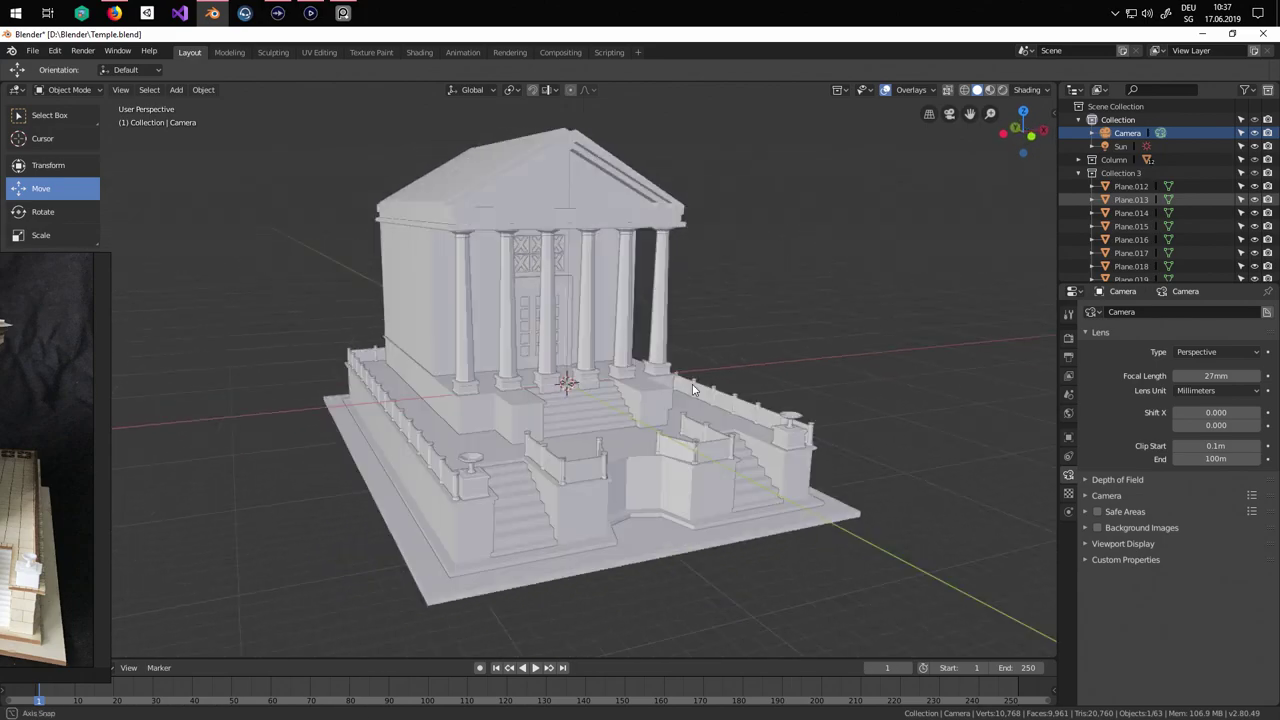
pyautogui.scroll(3, 621, 429)
pyautogui.scroll(-3, 621, 429)
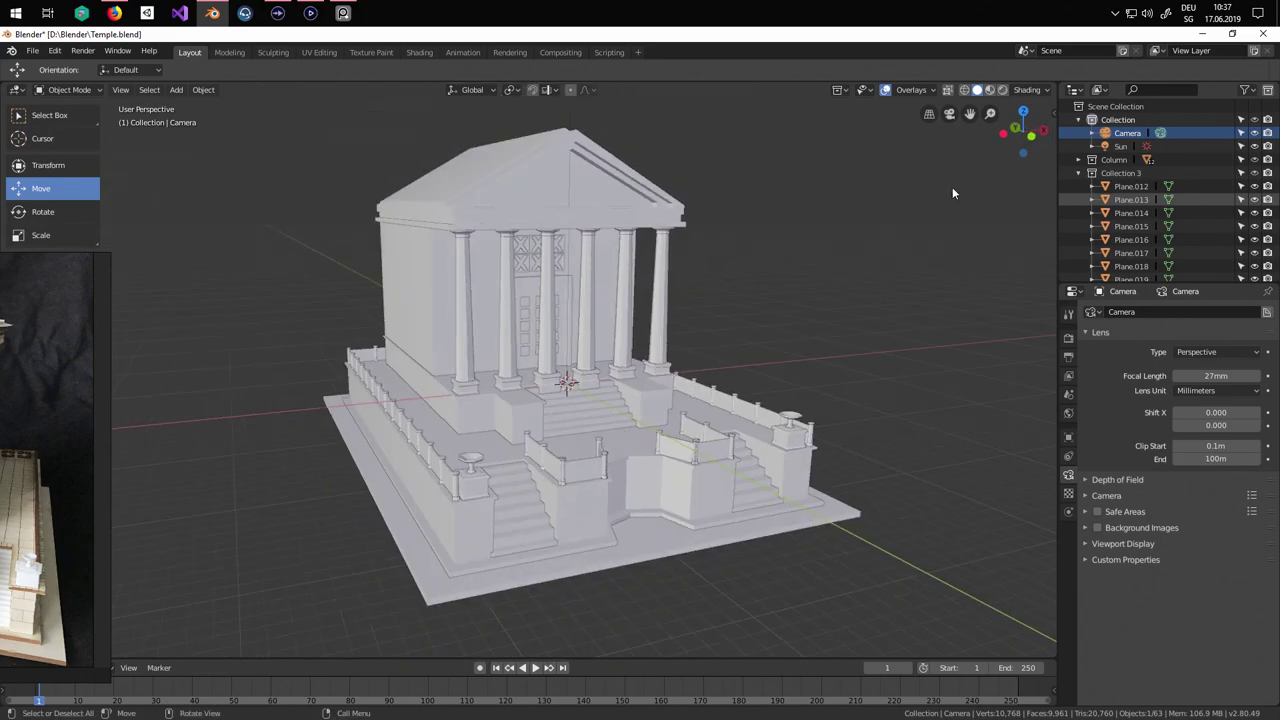
# Set the Solid shading colour to Random and inspect the temple's separate objects.
pyautogui.click(1022, 93)
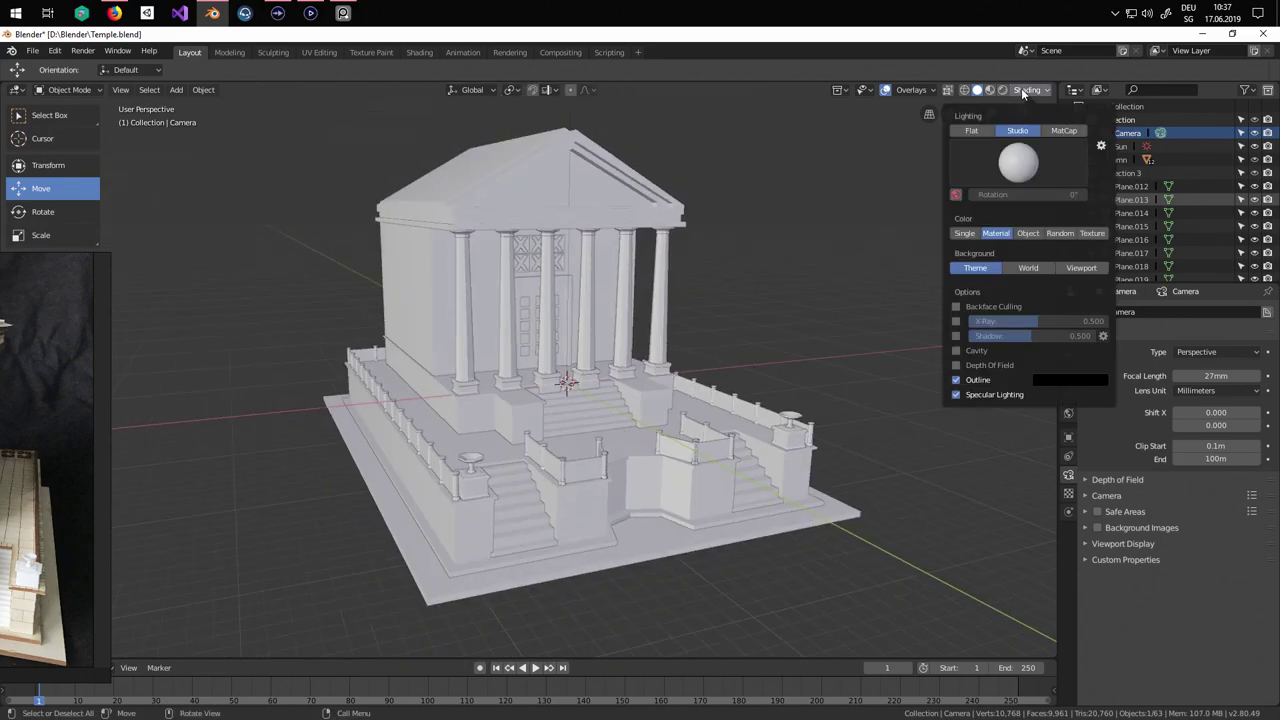
pyautogui.click(1062, 234)
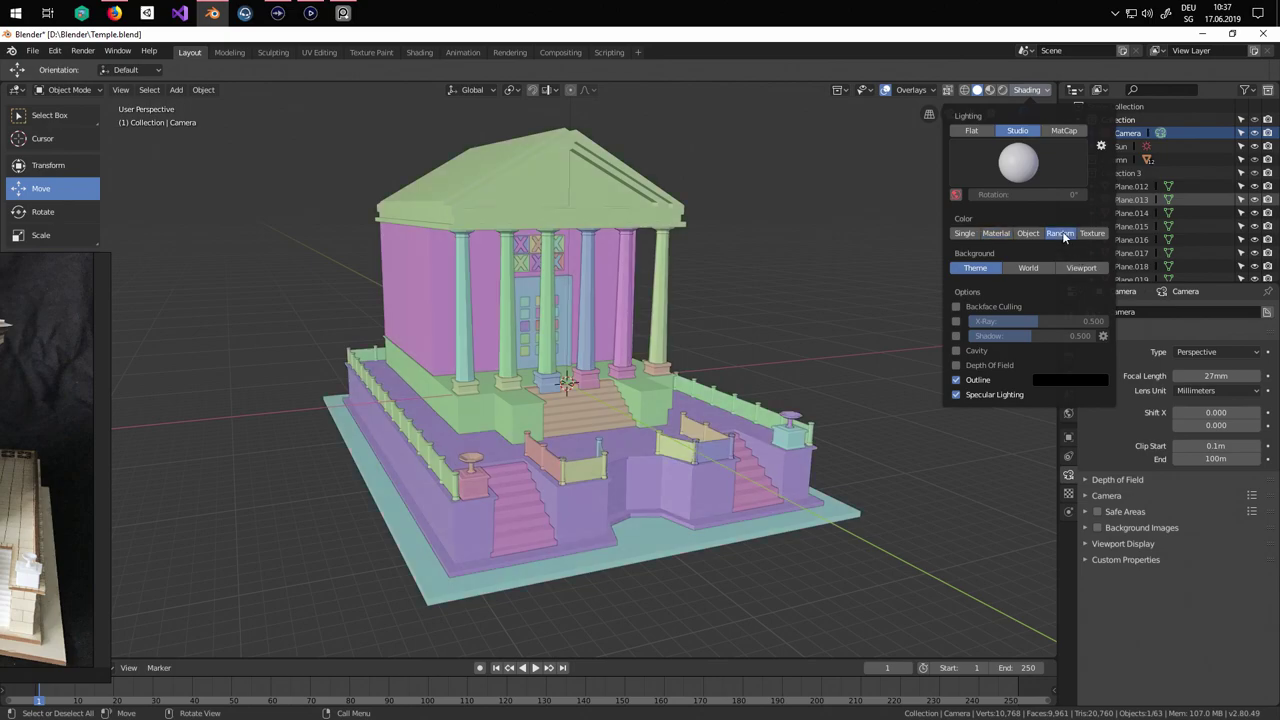
pyautogui.moveTo(660, 320)
pyautogui.mouseDown(button='middle')
pyautogui.moveTo(564, 345)
pyautogui.moveTo(586, 289)
pyautogui.moveTo(598, 294)
pyautogui.moveTo(349, 343)
pyautogui.moveTo(450, 380)
pyautogui.moveTo(663, 324)
pyautogui.mouseUp(button='middle')
pyautogui.moveTo(452, 390); pyautogui.dragTo(337, 449, button='middle')
pyautogui.scroll(5, 340, 445)
pyautogui.scroll(-6, 450, 448)
pyautogui.moveTo(498, 448)
pyautogui.mouseDown(button='middle')
pyautogui.moveTo(435, 423)
pyautogui.moveTo(500, 390)
pyautogui.mouseUp(button='middle')
# Try the Texture, Object and Single colour modes of Solid shading, ending with Material.
pyautogui.click(1027, 90)
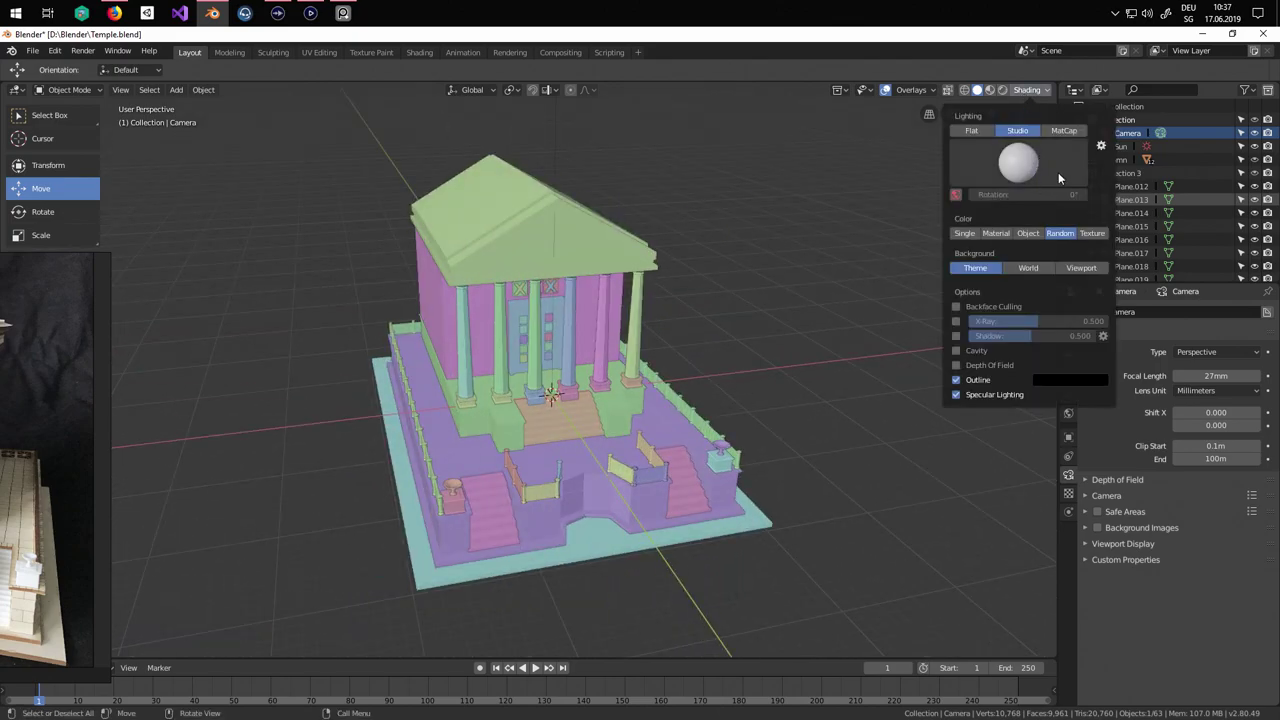
pyautogui.click(1094, 233)
pyautogui.click(1034, 236)
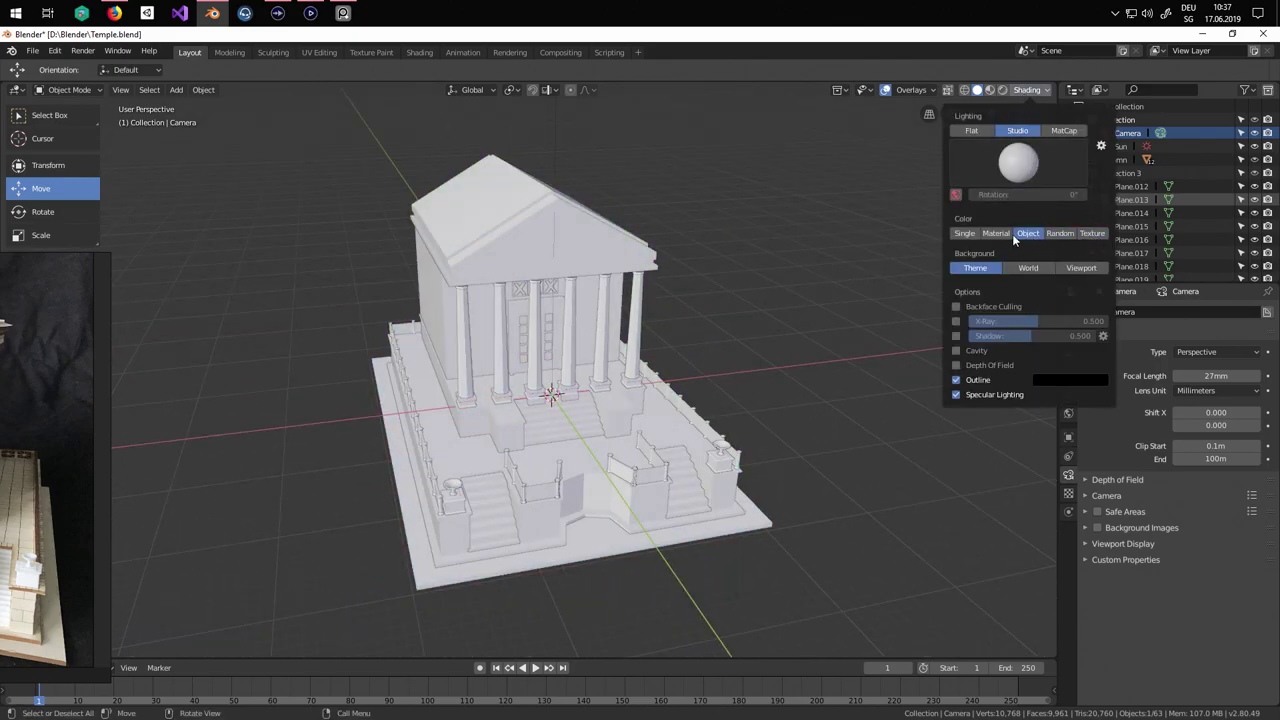
pyautogui.click(1008, 237)
pyautogui.click(965, 237)
pyautogui.click(999, 235)
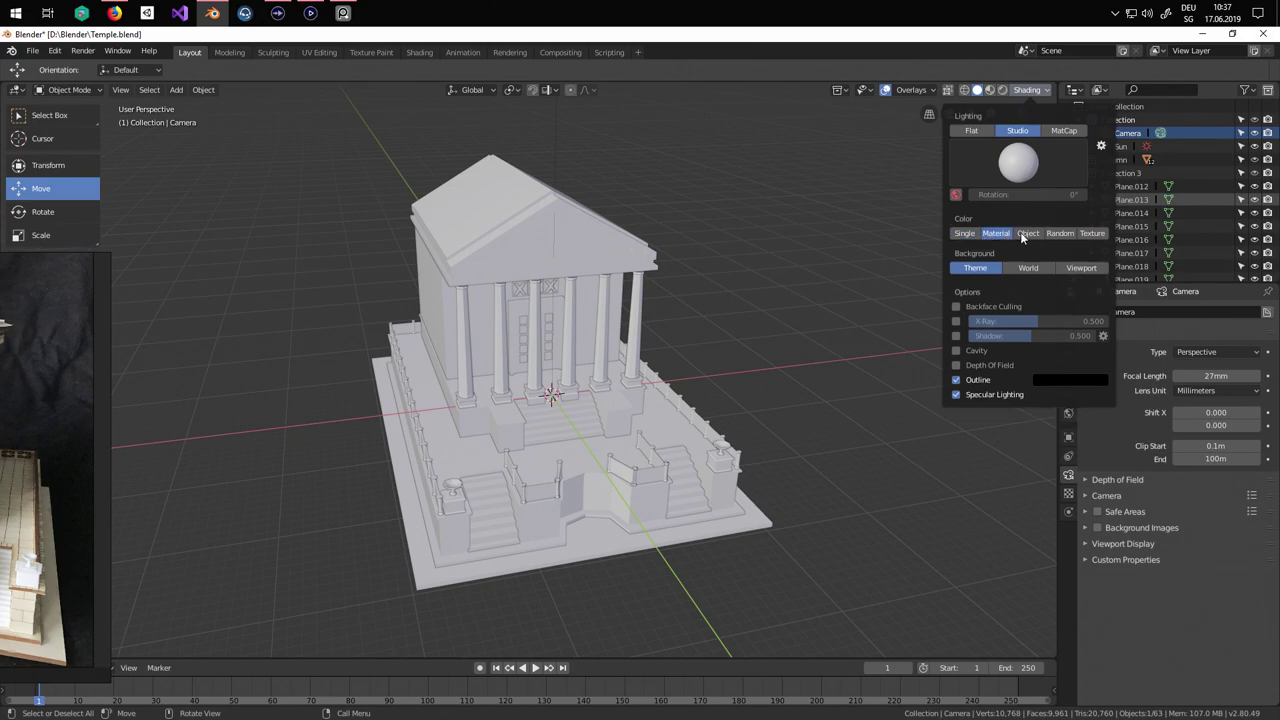
# Switch the viewport to LookDev shading and view the temple's front with its materials.
pyautogui.moveTo(752, 385); pyautogui.dragTo(738, 328, button='middle')
pyautogui.click(1045, 91)
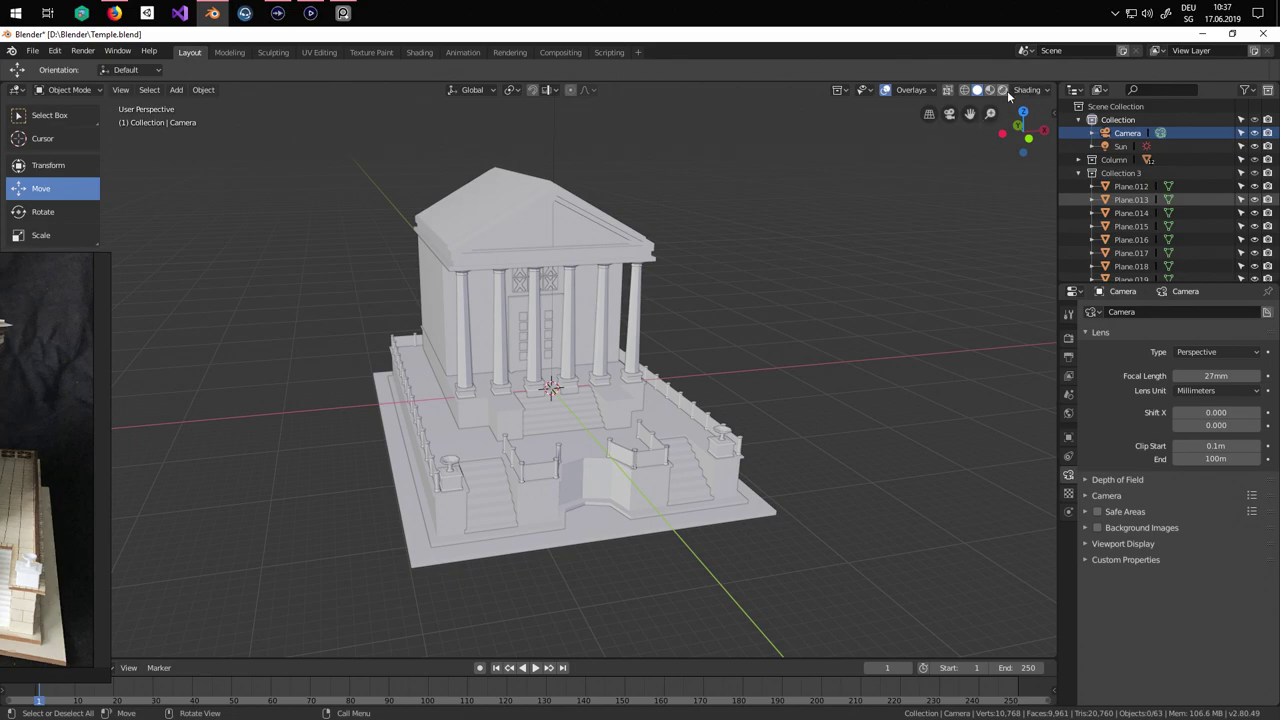
pyautogui.press('z')
pyautogui.click(832, 314)
pyautogui.scroll(2, 682, 338)
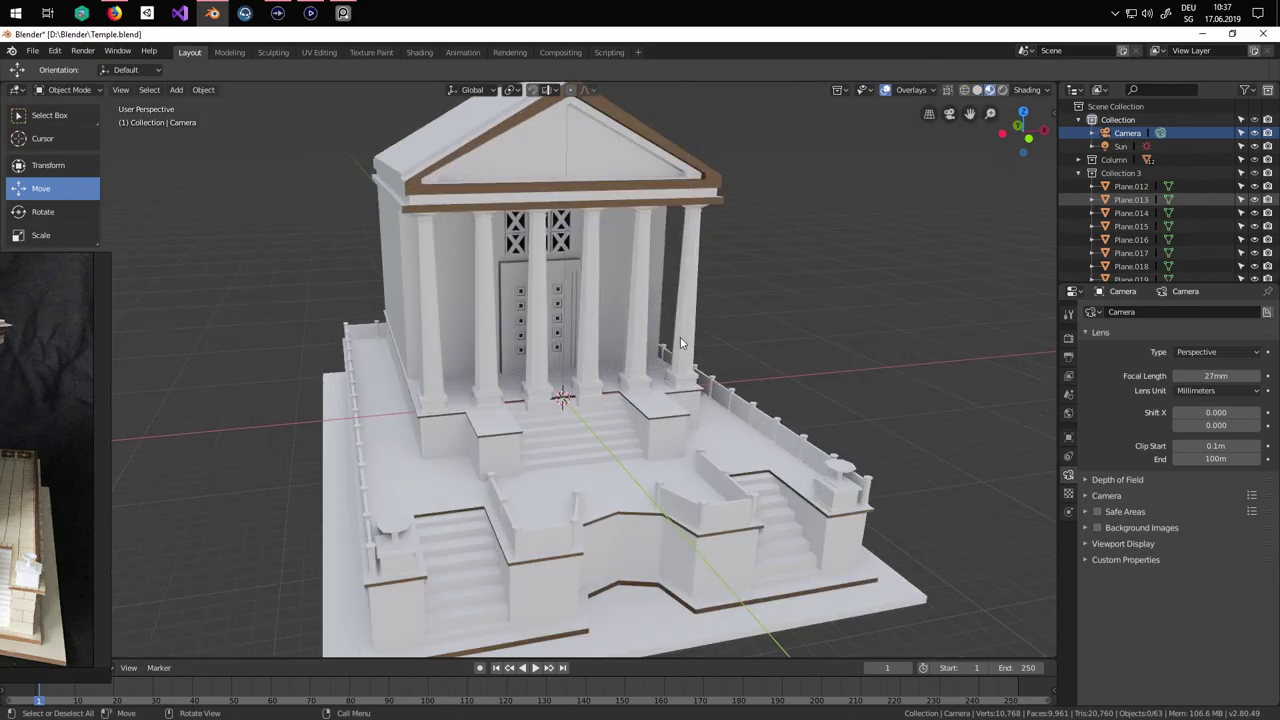
pyautogui.moveTo(690, 335)
pyautogui.keyDown('shift'); pyautogui.mouseDown(button='middle')
pyautogui.moveTo(768, 286)
pyautogui.moveTo(721, 296)
pyautogui.moveTo(766, 279)
pyautogui.moveTo(805, 290)
pyautogui.mouseUp(button='middle'); pyautogui.keyUp('shift')
# Preview the temple under the second, third and fourth LookDev environment presets in turn.
pyautogui.click(1043, 91)
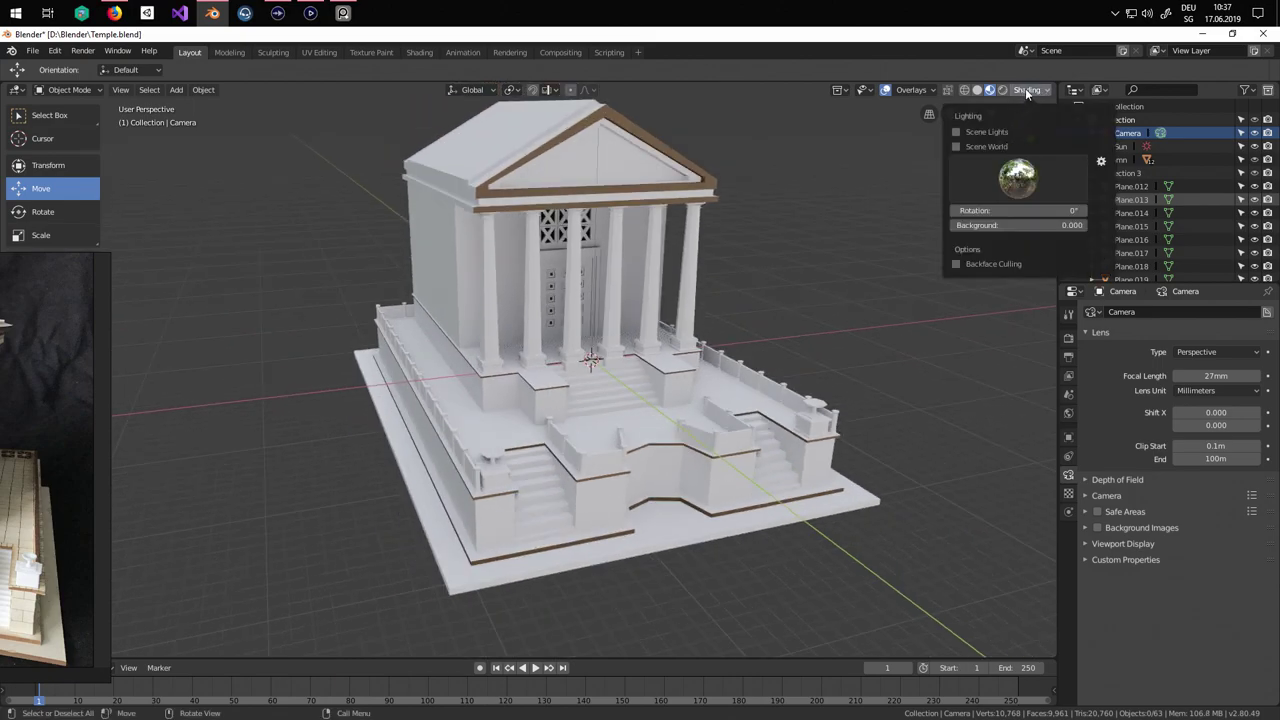
pyautogui.click(1017, 178)
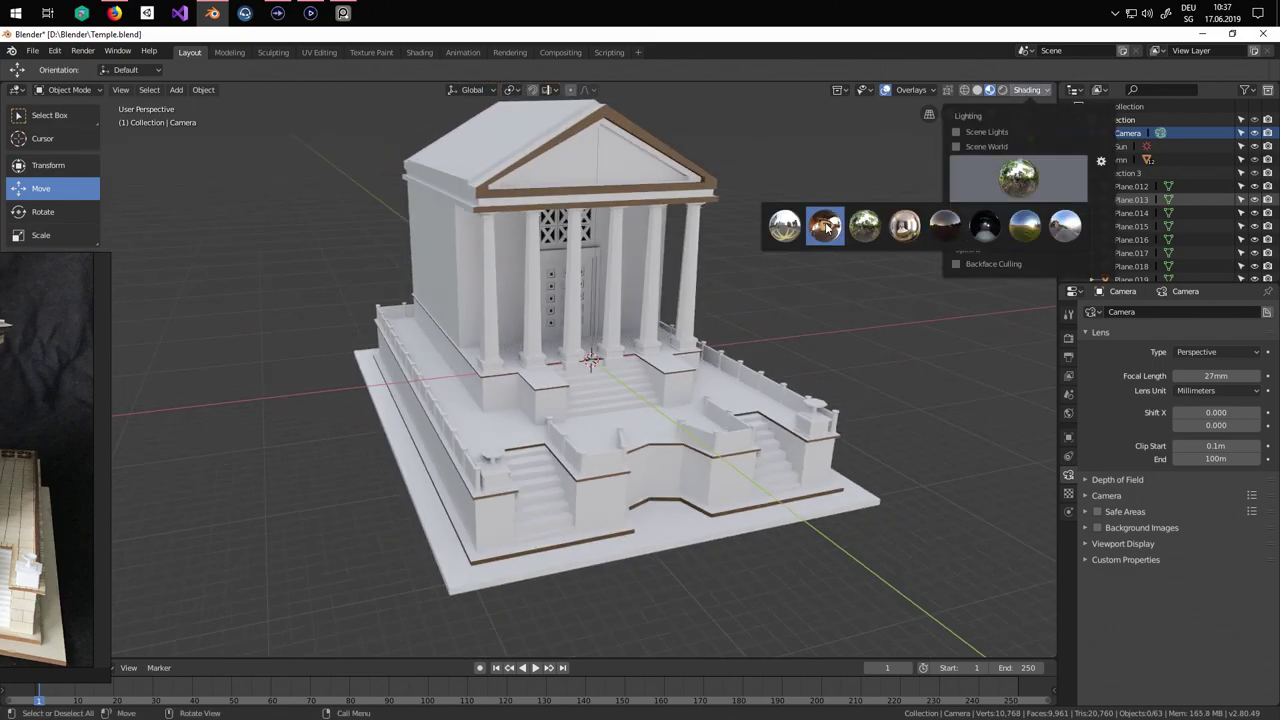
pyautogui.click(825, 226)
pyautogui.moveTo(779, 280)
pyautogui.mouseDown(button='middle')
pyautogui.moveTo(850, 220)
pyautogui.moveTo(835, 265)
pyautogui.moveTo(790, 310)
pyautogui.mouseUp(button='middle')
pyautogui.click(1027, 90)
pyautogui.click(1017, 178)
pyautogui.click(868, 228)
pyautogui.click(1020, 90)
pyautogui.click(1040, 178)
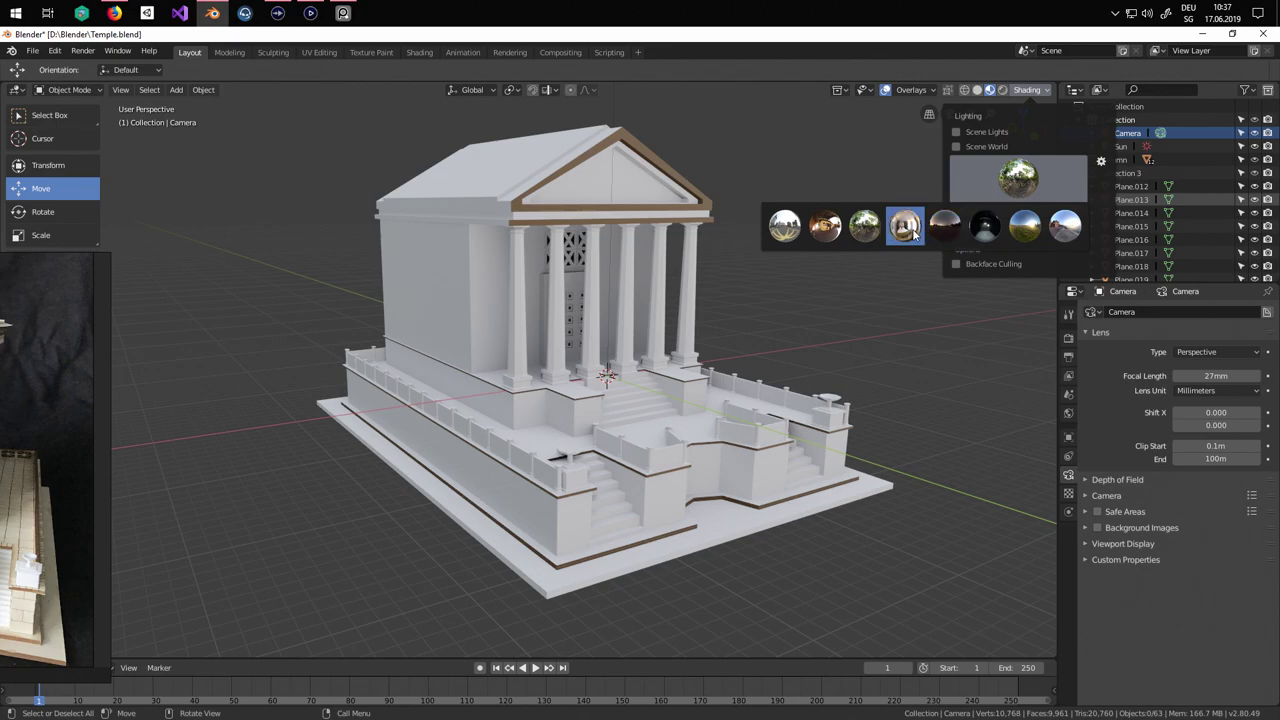
pyautogui.click(905, 226)
pyautogui.moveTo(830, 262); pyautogui.dragTo(780, 290, button='middle')
# Light the temple with the second, warm brown LookDev environment preset.
pyautogui.click(1027, 90)
pyautogui.click(1018, 178)
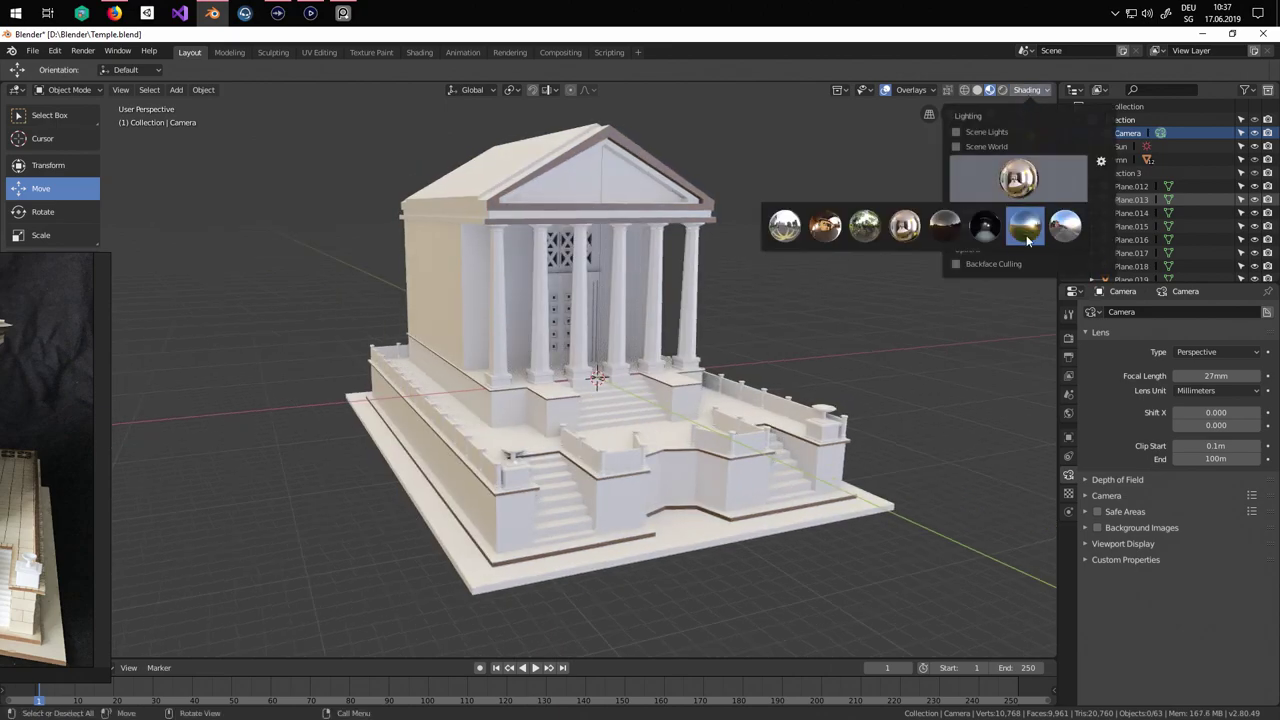
pyautogui.click(829, 226)
pyautogui.moveTo(740, 300); pyautogui.dragTo(650, 345, button='middle')
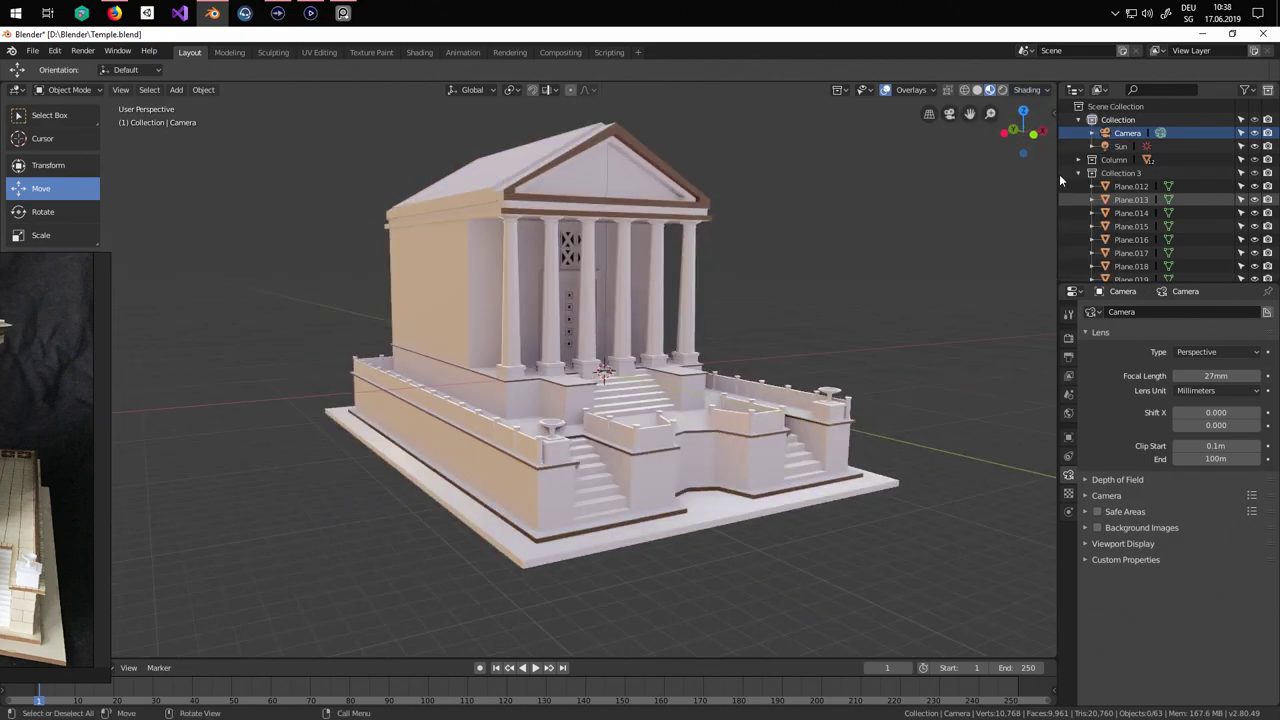
# Rotate the LookDev environment lighting to -39.6°, try a background value of 1.000 and return it to 0.000.
pyautogui.click(1027, 90)
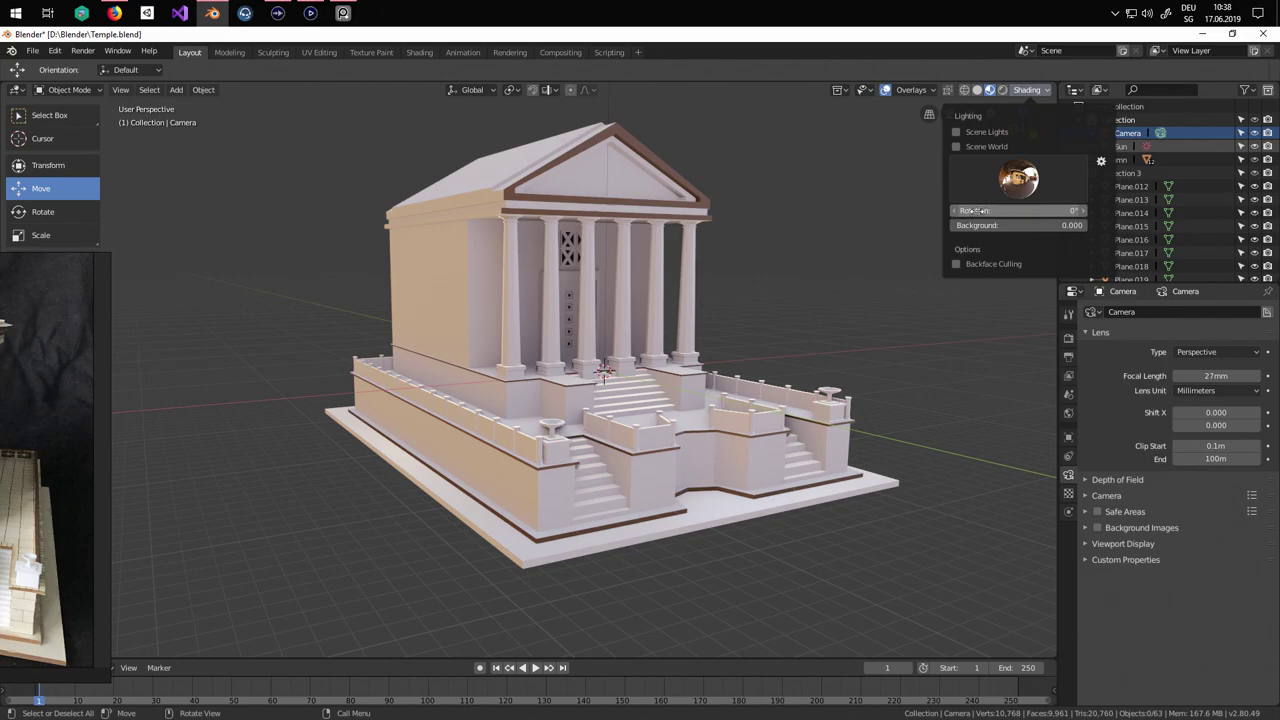
pyautogui.moveTo(1018, 210)
pyautogui.mouseDown()
pyautogui.moveTo(950, 210)
pyautogui.moveTo(1104, 226)
pyautogui.moveTo(952, 226)
pyautogui.moveTo(1086, 226)
pyautogui.mouseUp()
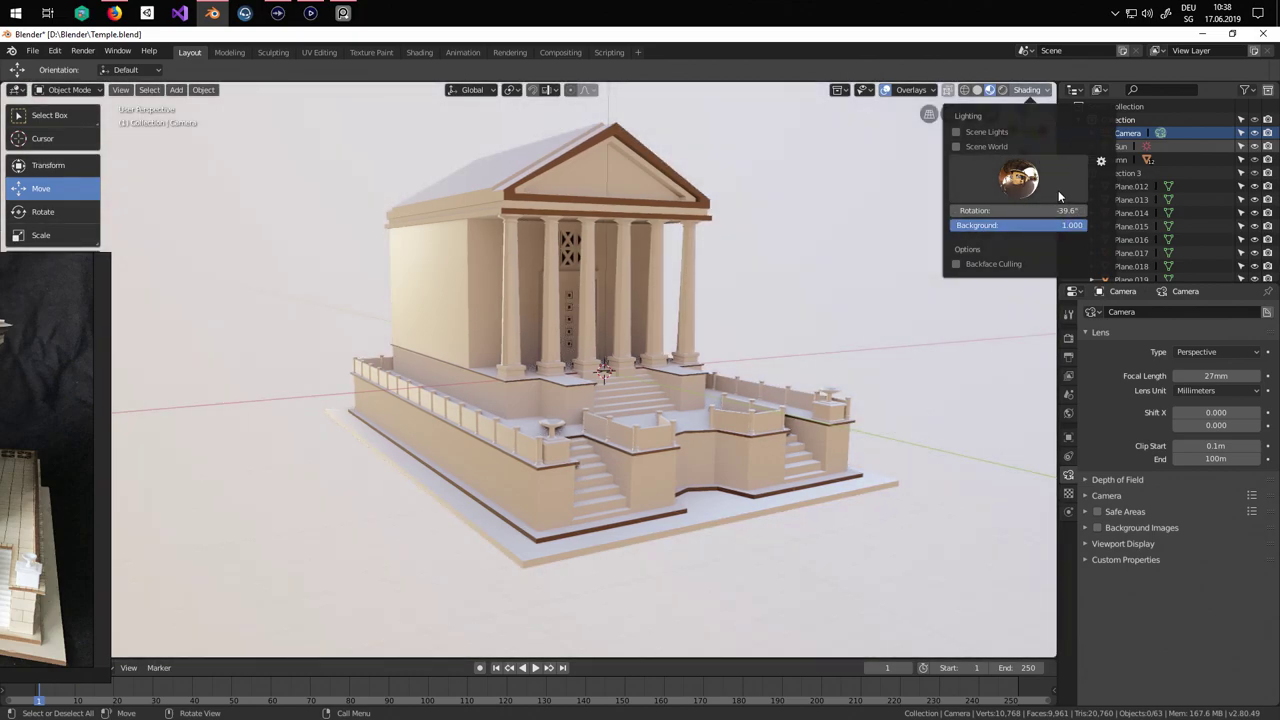
pyautogui.moveTo(785, 308)
pyautogui.mouseDown(button='middle')
pyautogui.moveTo(626, 319)
pyautogui.moveTo(711, 361)
pyautogui.moveTo(780, 322)
pyautogui.mouseUp(button='middle')
pyautogui.click(1037, 93)
pyautogui.moveTo(1046, 225); pyautogui.dragTo(952, 226)
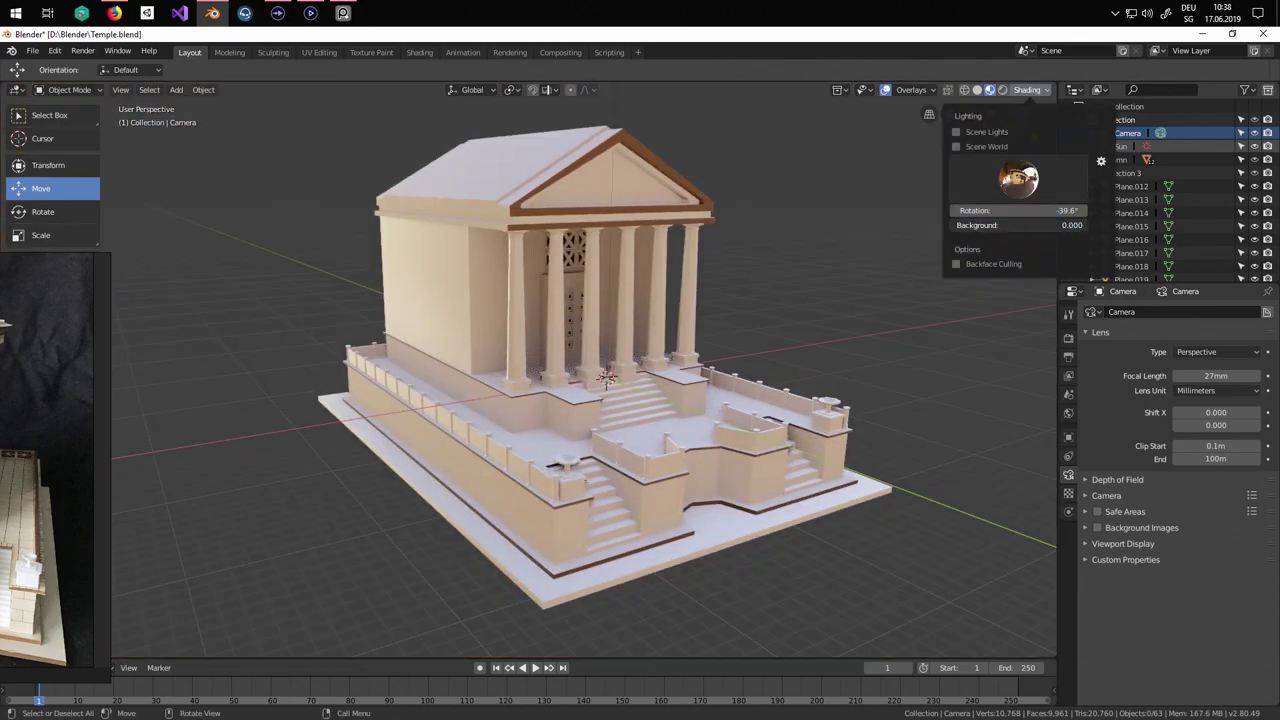
# Try other LookDev environment presets and light the temple with the dark sixth one.
pyautogui.click(1062, 188)
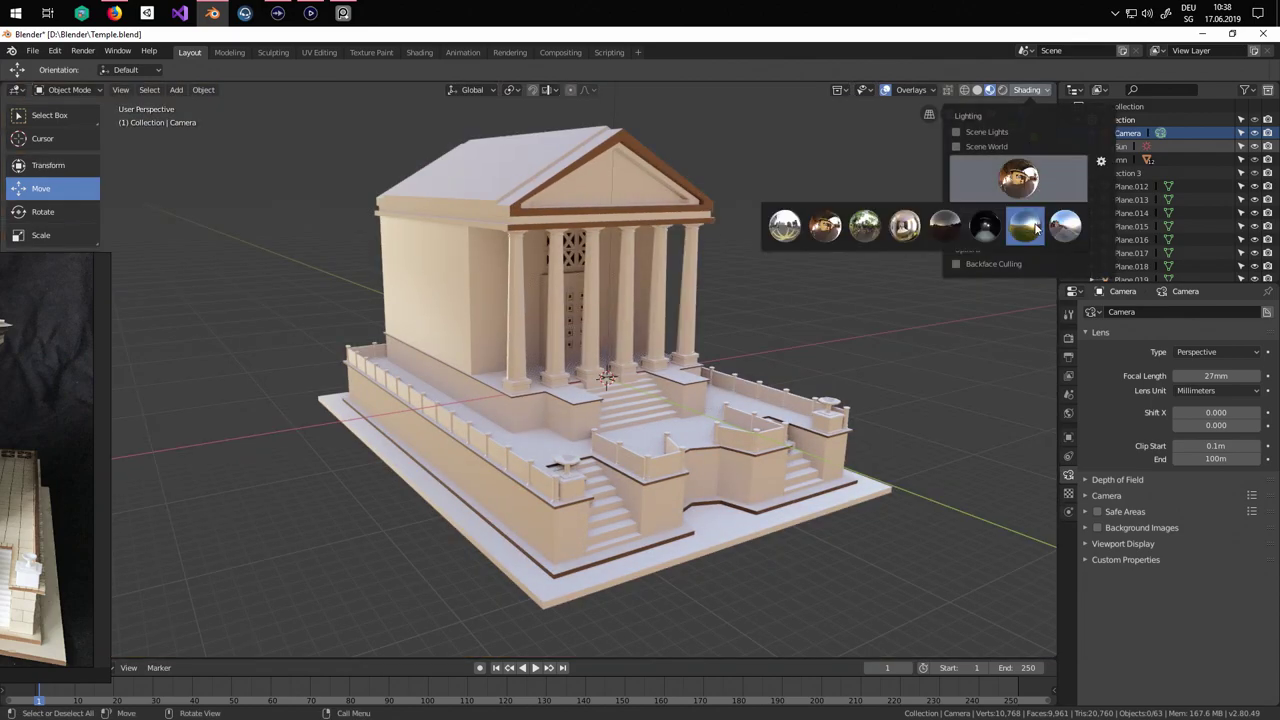
pyautogui.click(1030, 224)
pyautogui.click(1034, 192)
pyautogui.click(1064, 226)
pyautogui.click(1034, 198)
pyautogui.click(895, 226)
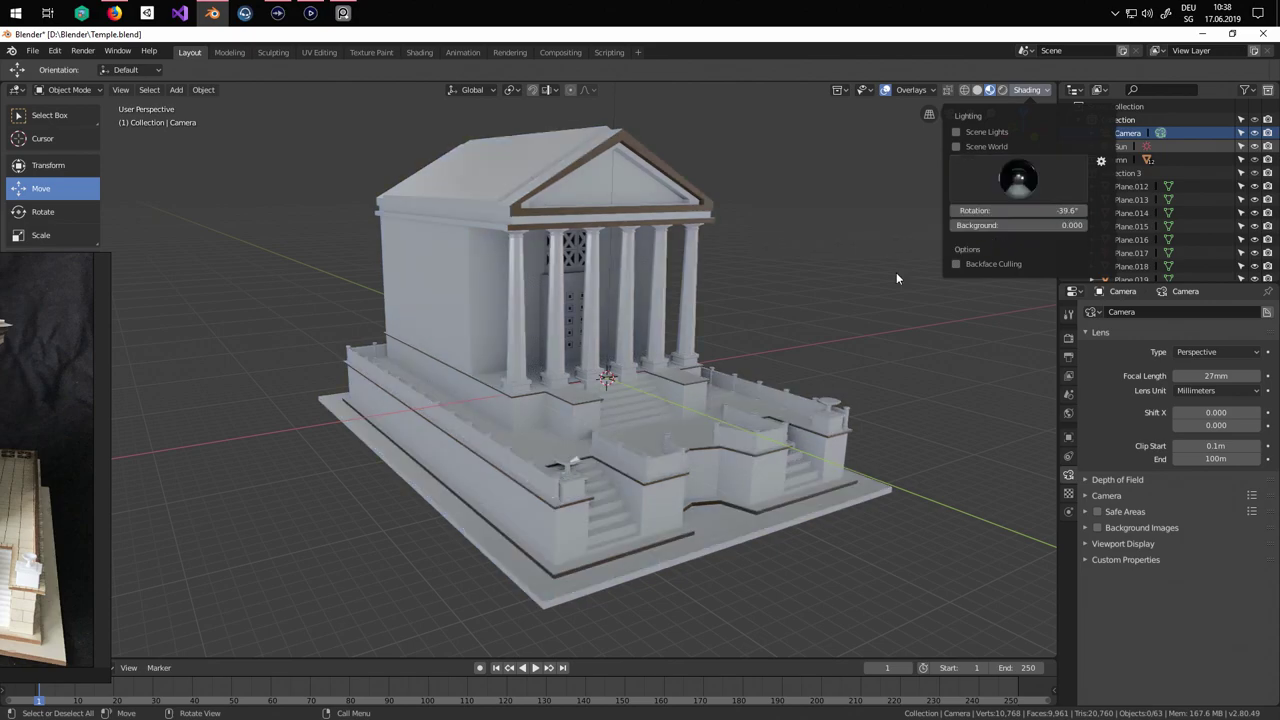
pyautogui.moveTo(896, 272); pyautogui.dragTo(849, 320, button='middle')
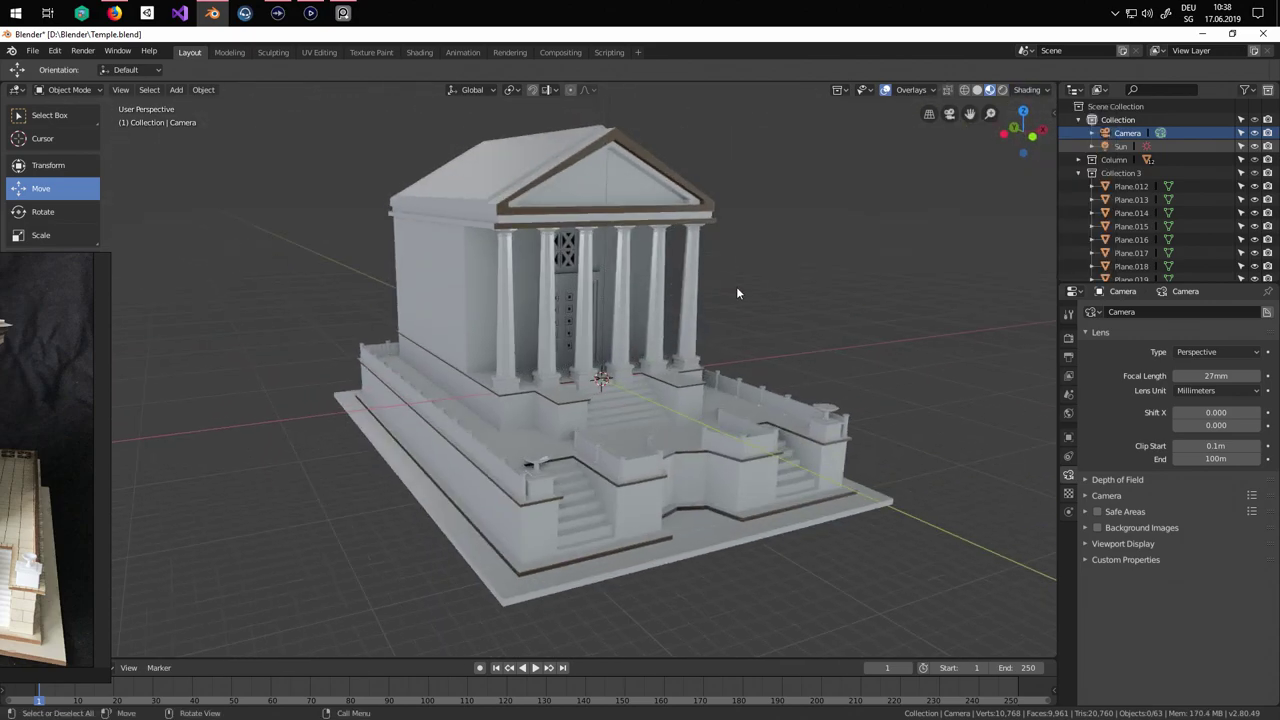
pyautogui.moveTo(623, 409); pyautogui.dragTo(662, 184, button='middle')
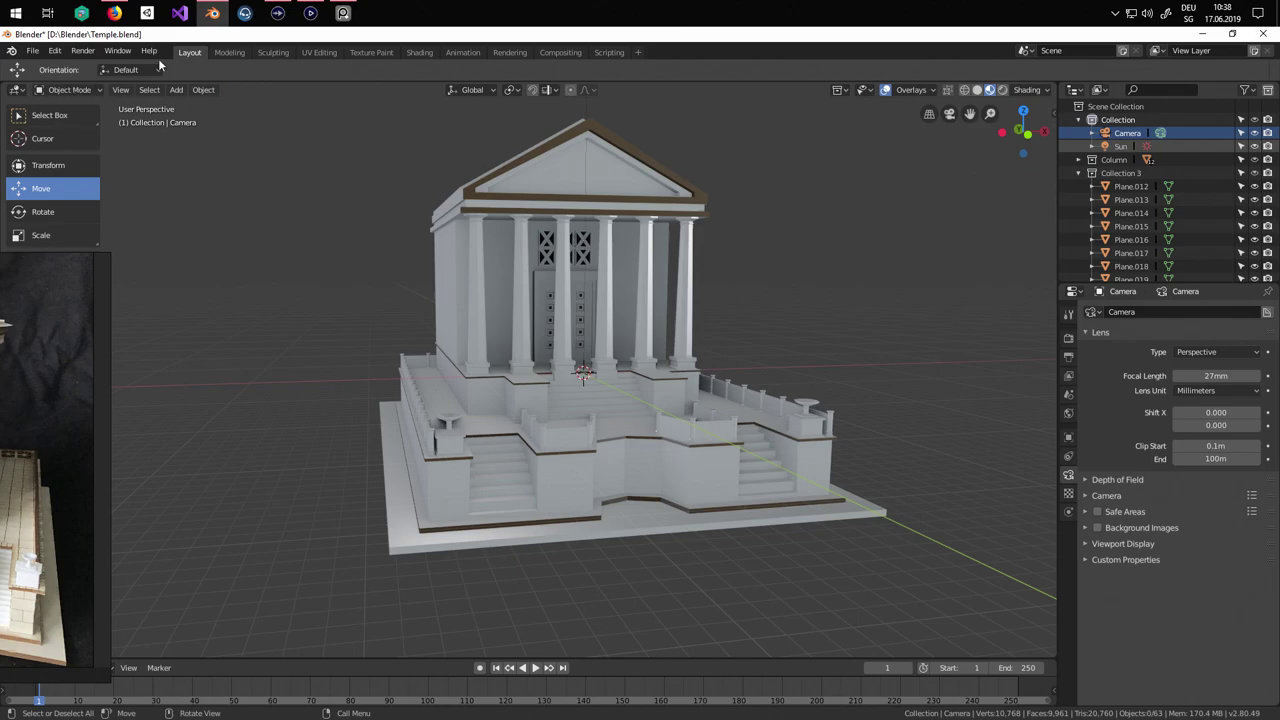
# Save the Temple.blend file and look at the temple in the Modeling workspace.
pyautogui.click(35, 51)
pyautogui.click(236, 56)
pyautogui.moveTo(450, 215); pyautogui.dragTo(645, 242, button='middle')
pyautogui.scroll(-8, 524, 264)
# In the Sculpting workspace, put the Plane object from the Column collection into Sculpt Mode.
pyautogui.click(276, 53)
pyautogui.scroll(-9, 588, 336)
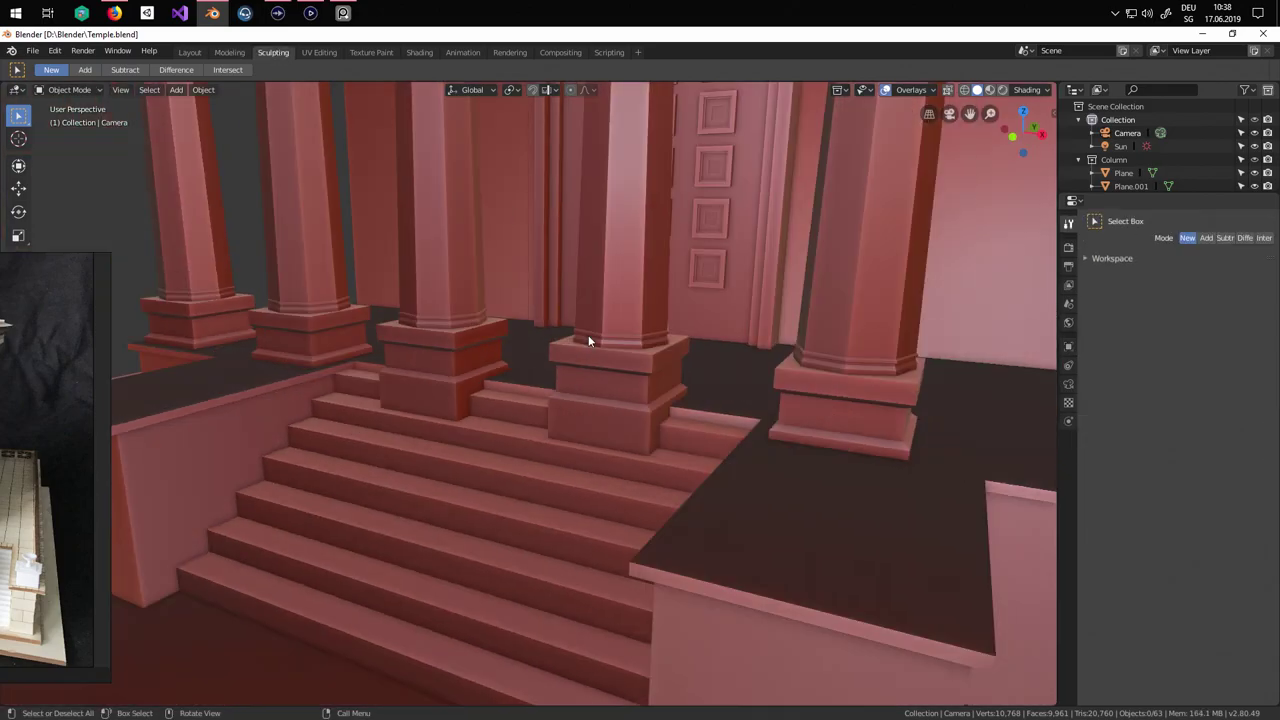
pyautogui.moveTo(556, 305)
pyautogui.mouseDown(button='middle')
pyautogui.moveTo(617, 297)
pyautogui.moveTo(614, 311)
pyautogui.mouseUp(button='middle')
pyautogui.scroll(-4, 490, 322)
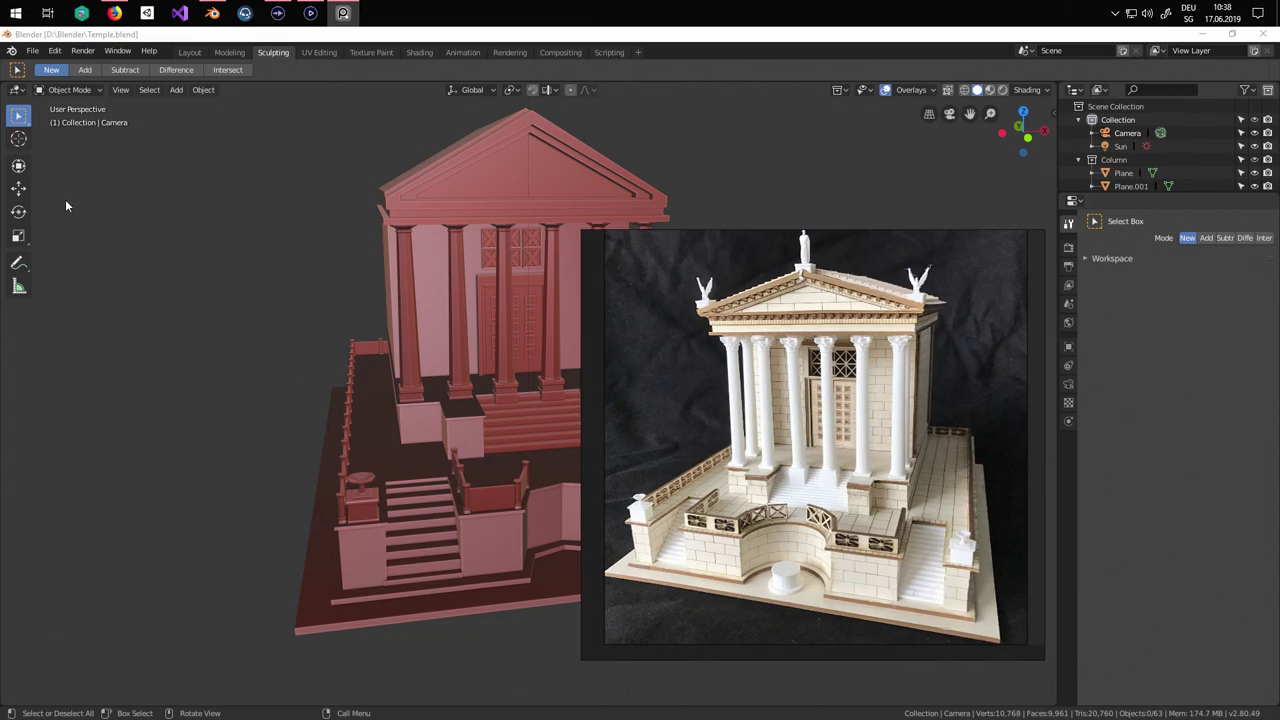
pyautogui.click(1124, 173)
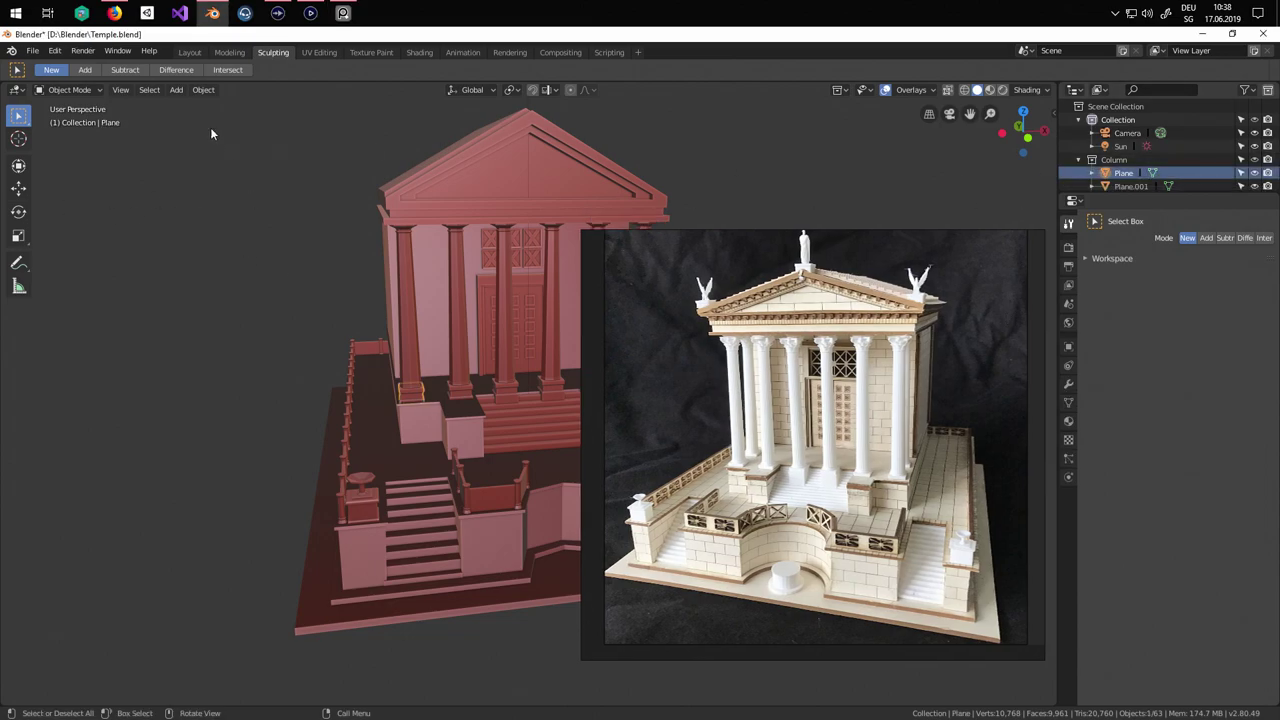
pyautogui.click(273, 52)
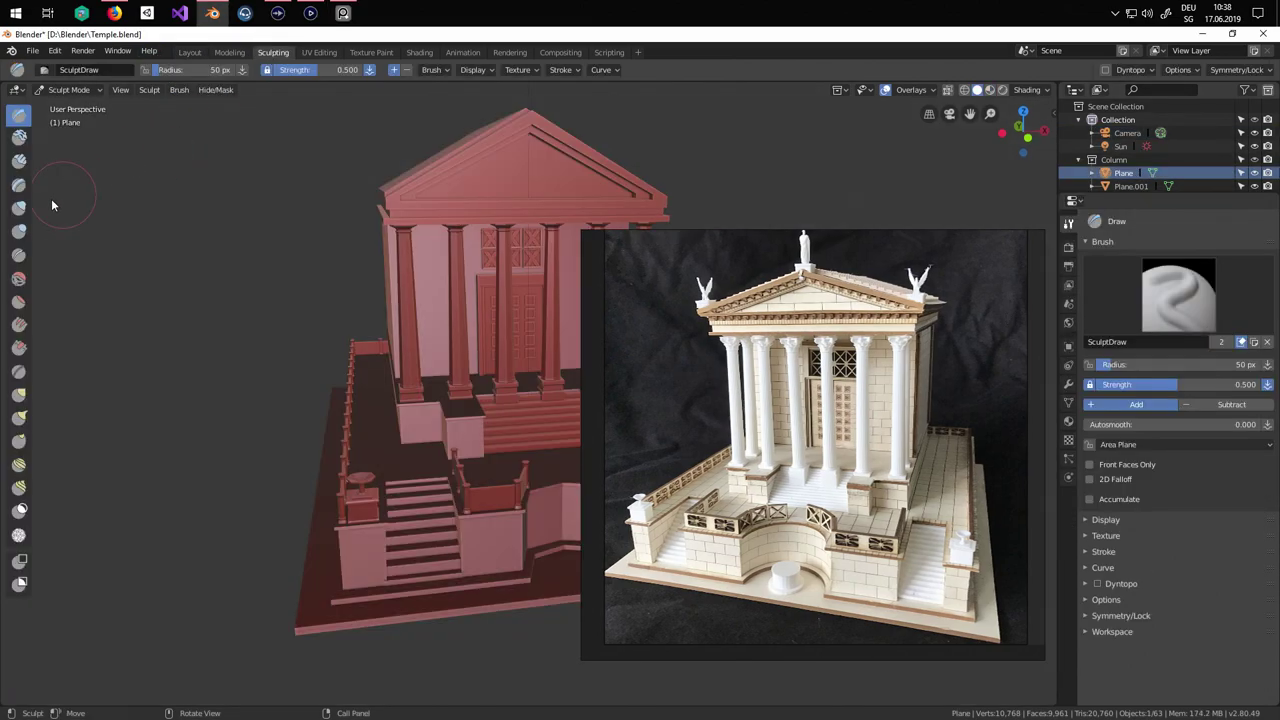
# Widen the sculpting toolbar until the brush names show, and move the reference image clear of the temple.
pyautogui.moveTo(37, 207); pyautogui.dragTo(166, 214)
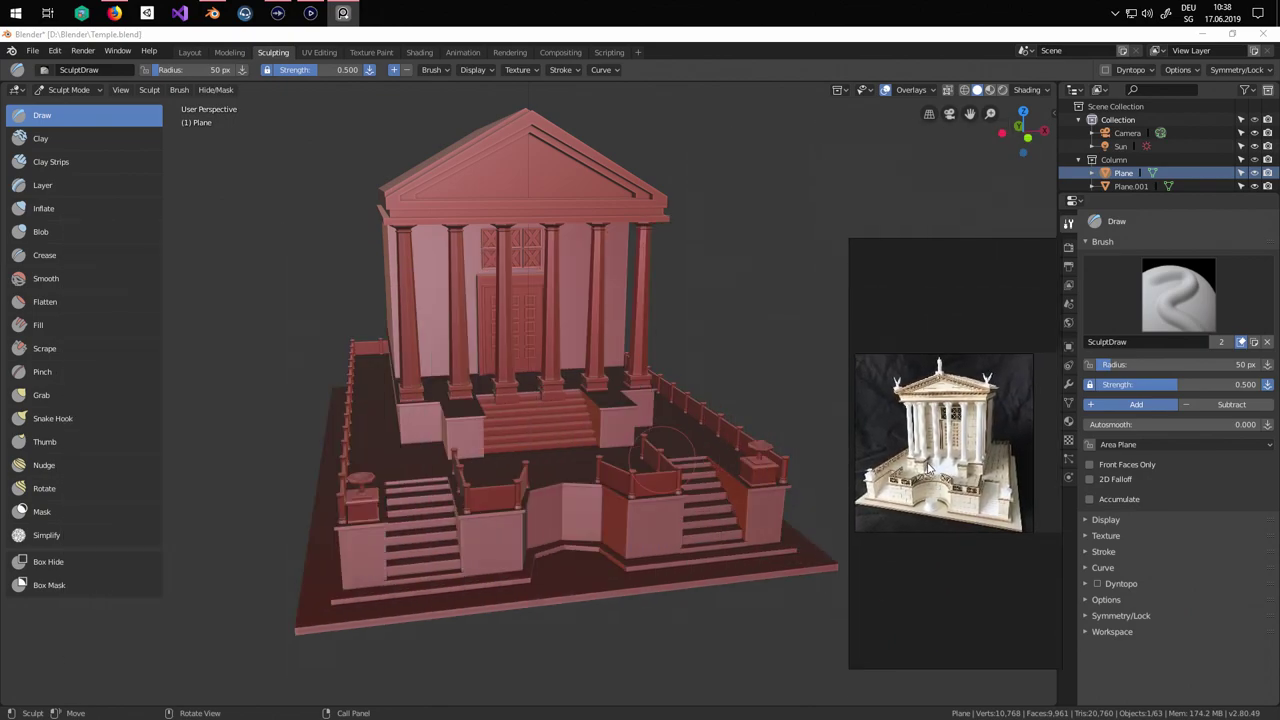
pyautogui.moveTo(928, 464); pyautogui.dragTo(926, 490, button='right')
pyautogui.moveTo(454, 418); pyautogui.dragTo(505, 466, button='middle')
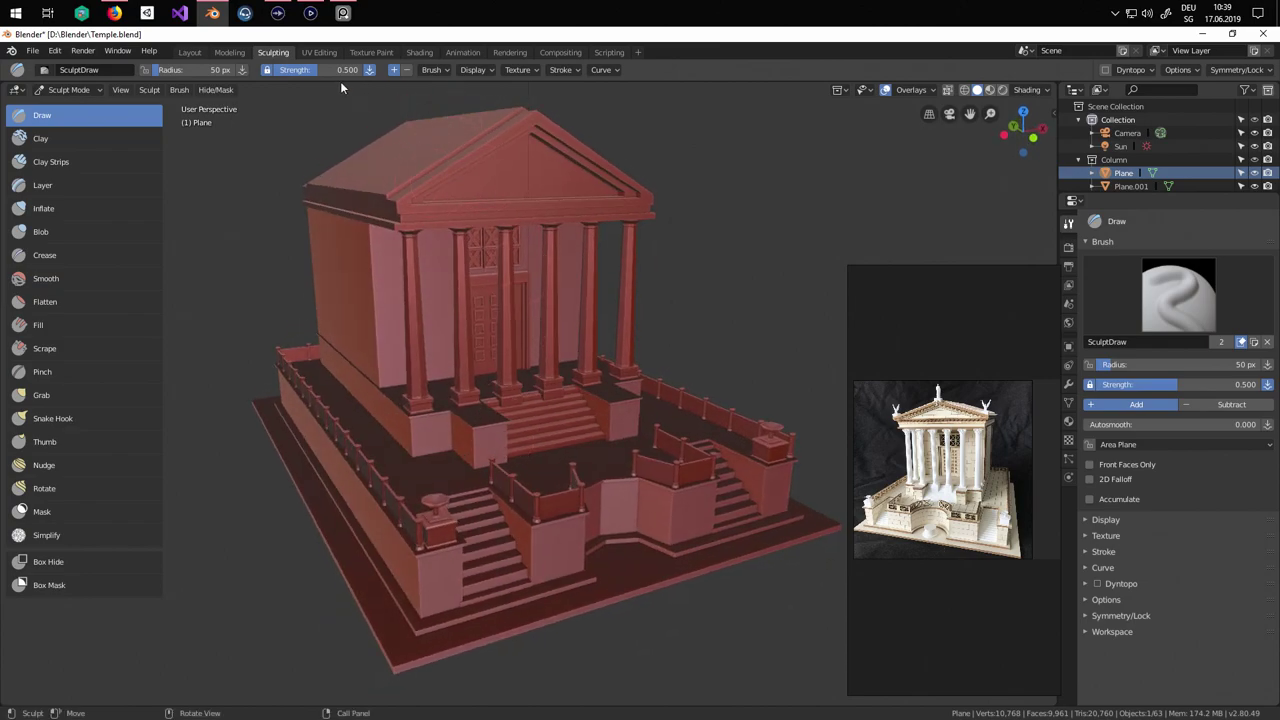
# Look at the temple in the UV Editing and Texture Paint workspaces.
pyautogui.click(323, 53)
pyautogui.scroll(-6, 672, 375)
pyautogui.moveTo(672, 375); pyautogui.dragTo(800, 384, button='middle')
pyautogui.moveTo(882, 402); pyautogui.dragTo(768, 396, button='right')
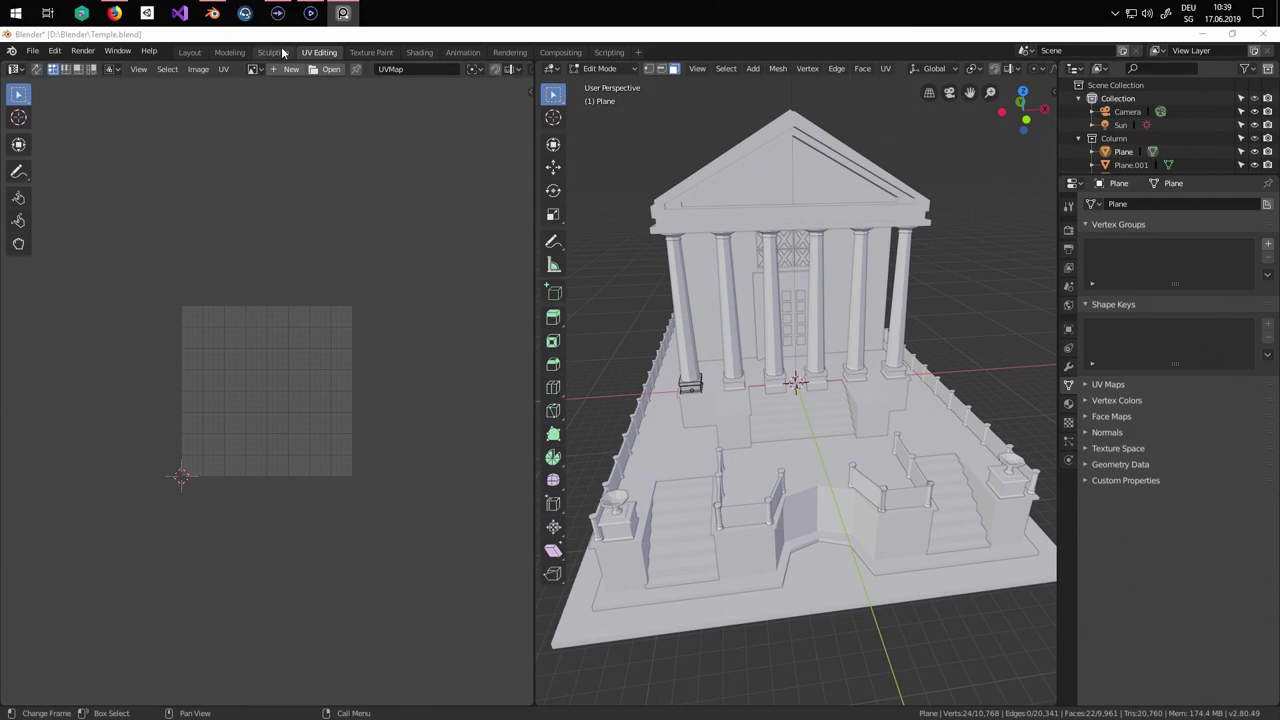
pyautogui.click(371, 52)
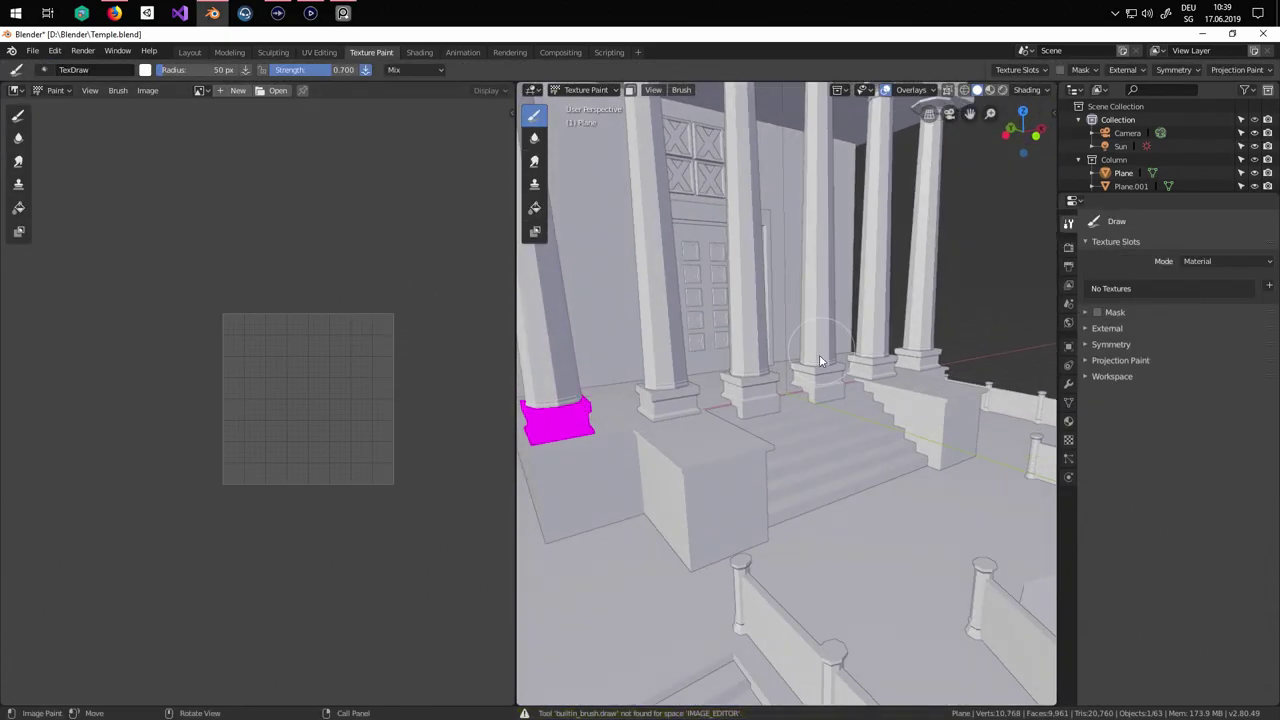
pyautogui.moveTo(820, 360); pyautogui.dragTo(797, 412, button='middle')
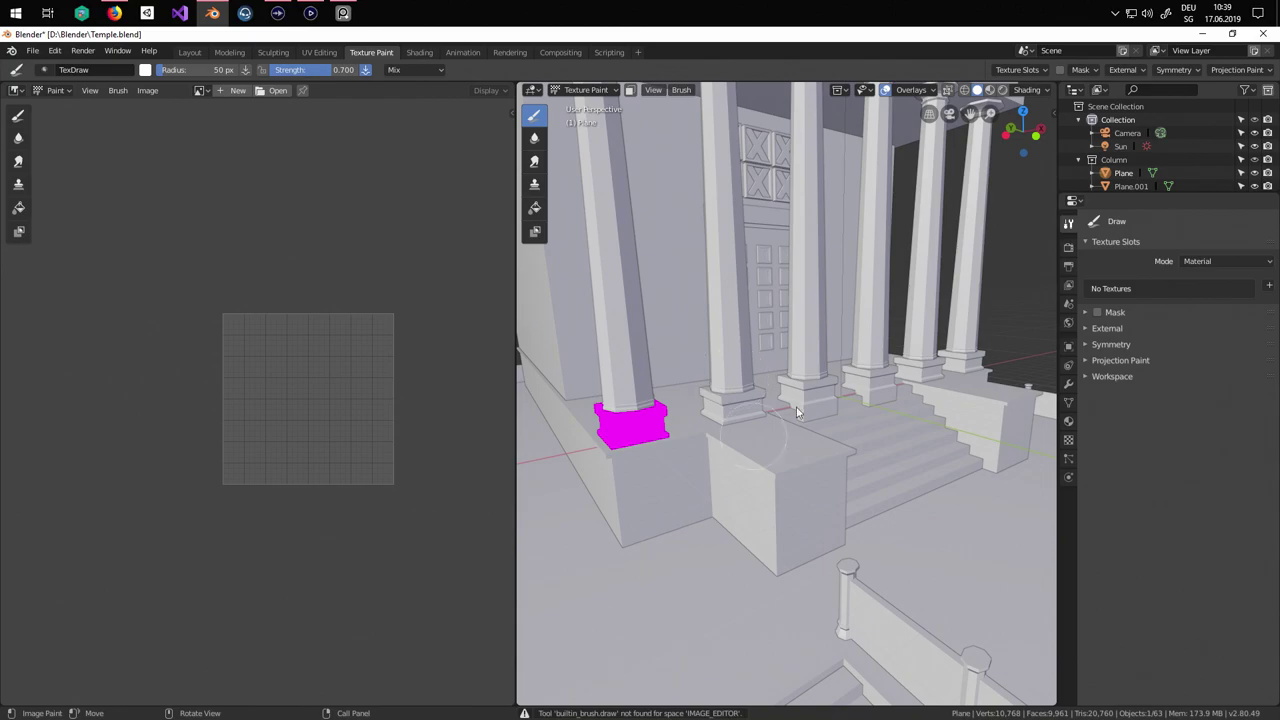
# View the temple from other angles in the Shading and Animation workspaces.
pyautogui.click(419, 52)
pyautogui.scroll(-5, 640, 298)
pyautogui.moveTo(566, 294); pyautogui.dragTo(748, 262, button='middle')
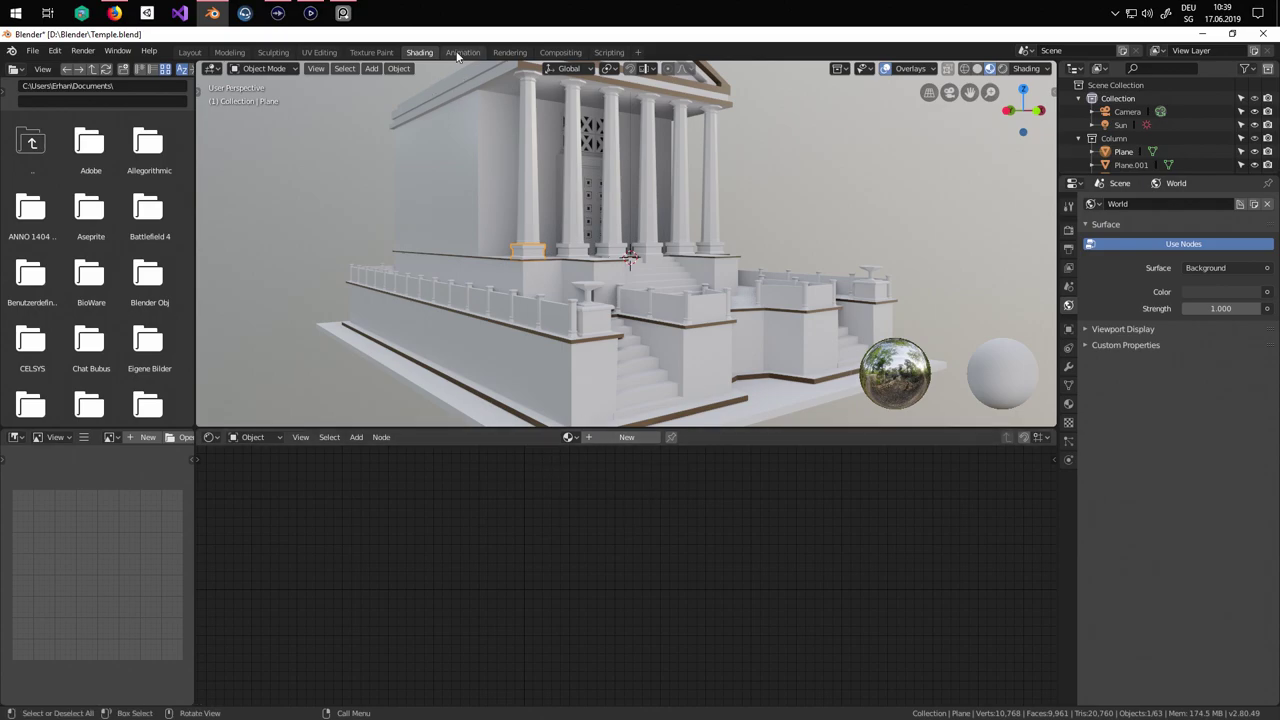
pyautogui.click(457, 54)
pyautogui.moveTo(540, 250)
pyautogui.mouseDown(button='middle')
pyautogui.moveTo(586, 245)
pyautogui.moveTo(635, 390)
pyautogui.moveTo(596, 108)
pyautogui.mouseUp(button='middle')
# Examine the temple's render result up close in the Rendering workspace and try the Bloom option.
pyautogui.click(508, 55)
pyautogui.scroll(-3, 546, 303)
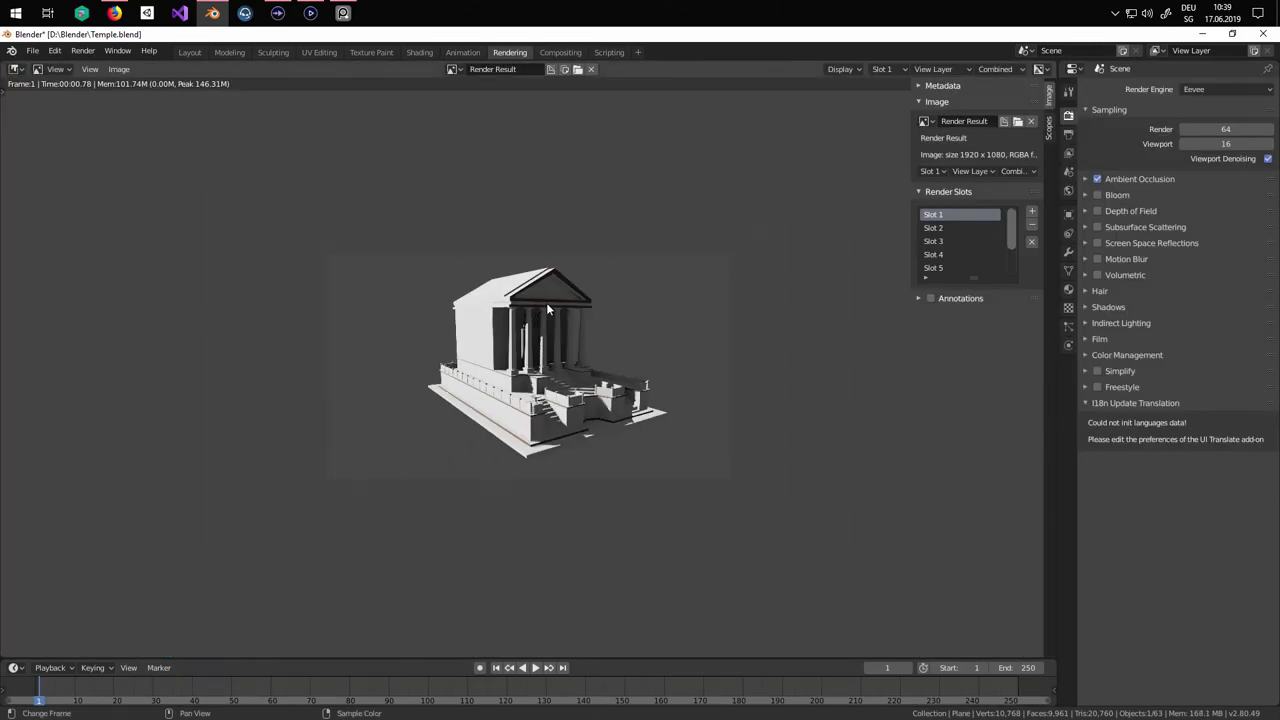
pyautogui.moveTo(572, 332); pyautogui.dragTo(603, 347, button='middle')
pyautogui.scroll(4, 603, 347)
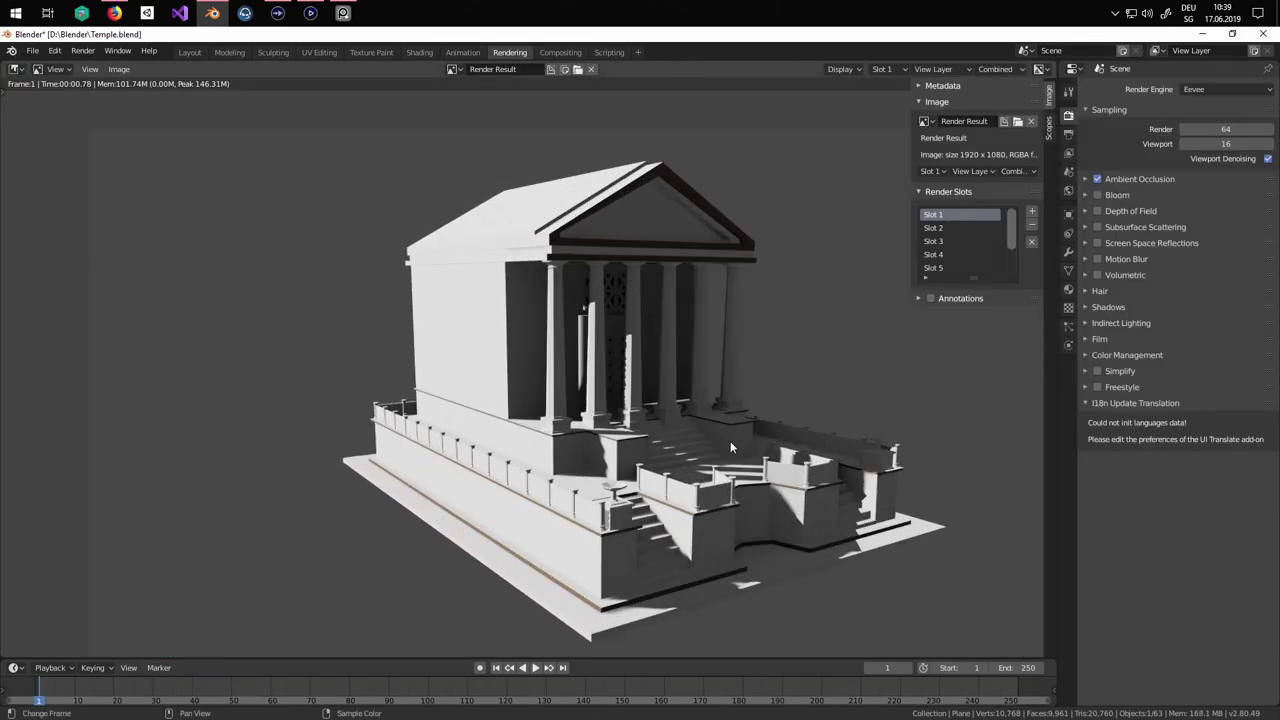
pyautogui.click(1098, 195)
# Look through the Compositing and Scripting workspaces.
pyautogui.click(560, 52)
pyautogui.click(609, 52)
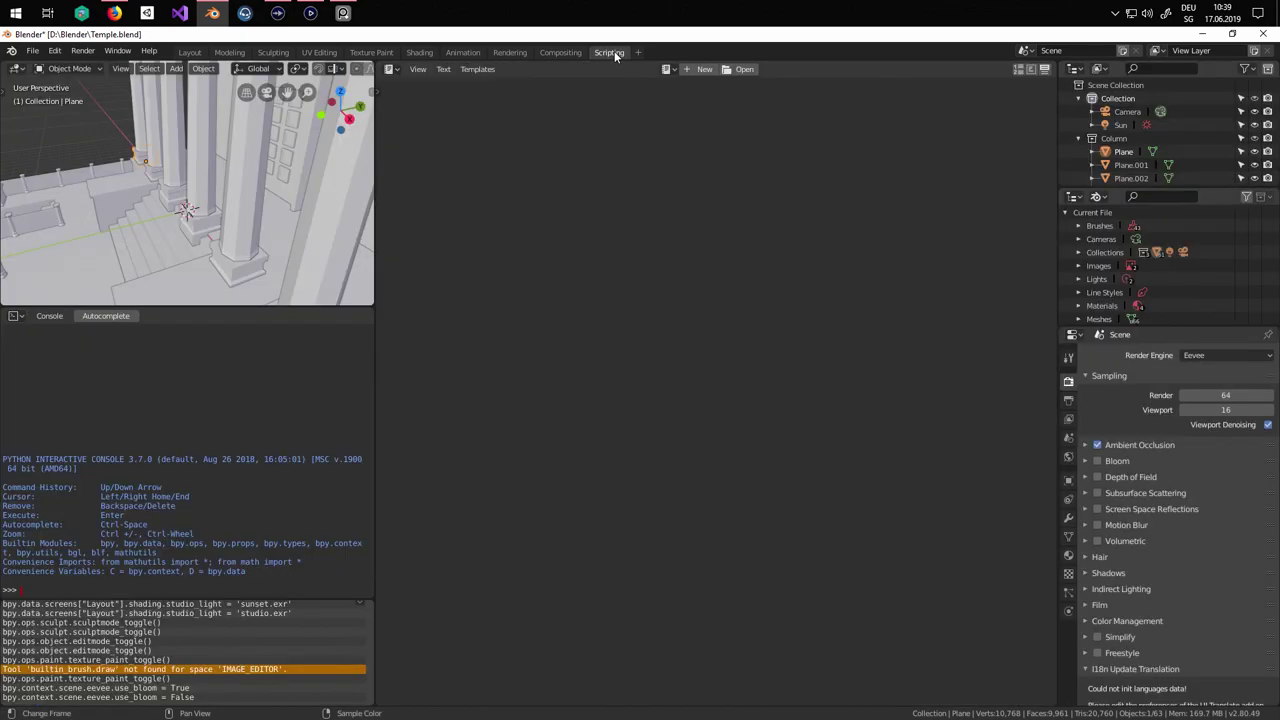
pyautogui.click(560, 53)
# Return to the Layout workspace, clear the object selection and inspect the finished temple from several sides.
pyautogui.click(181, 53)
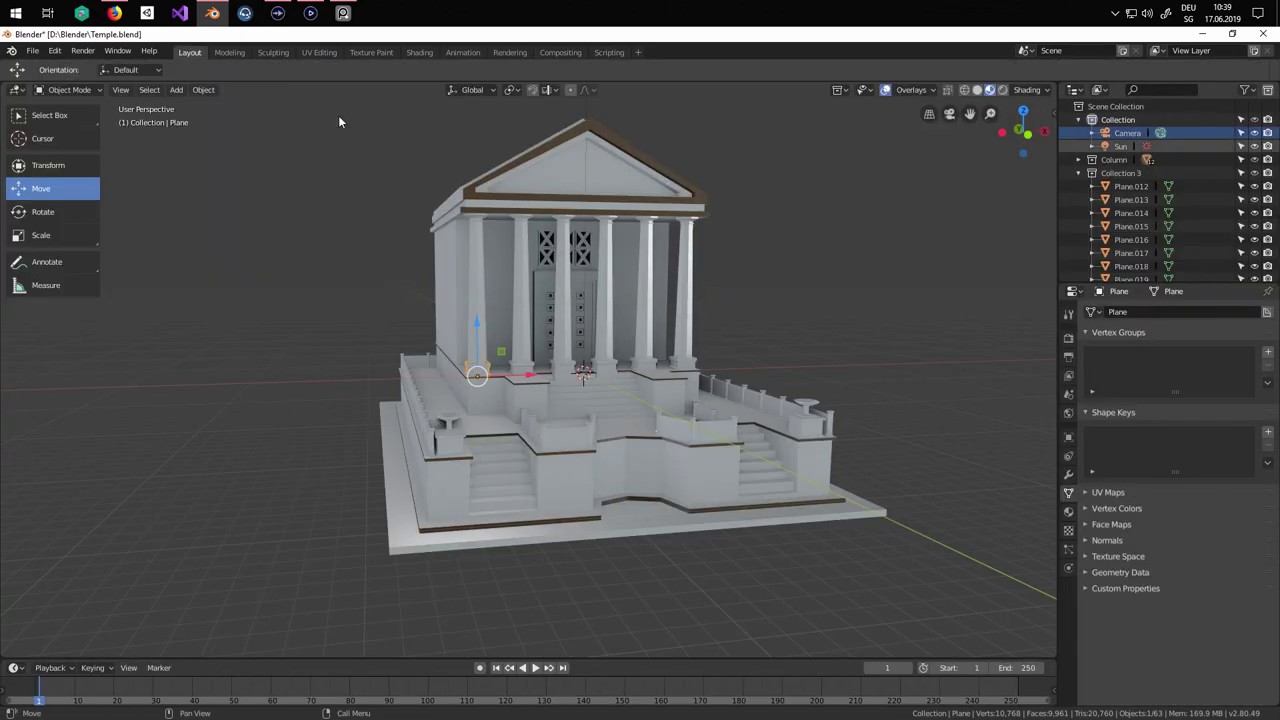
pyautogui.moveTo(343, 123); pyautogui.dragTo(775, 358, button='middle')
pyautogui.click(710, 364)
pyautogui.scroll(2, 710, 366)
pyautogui.scroll(2, 783, 368)
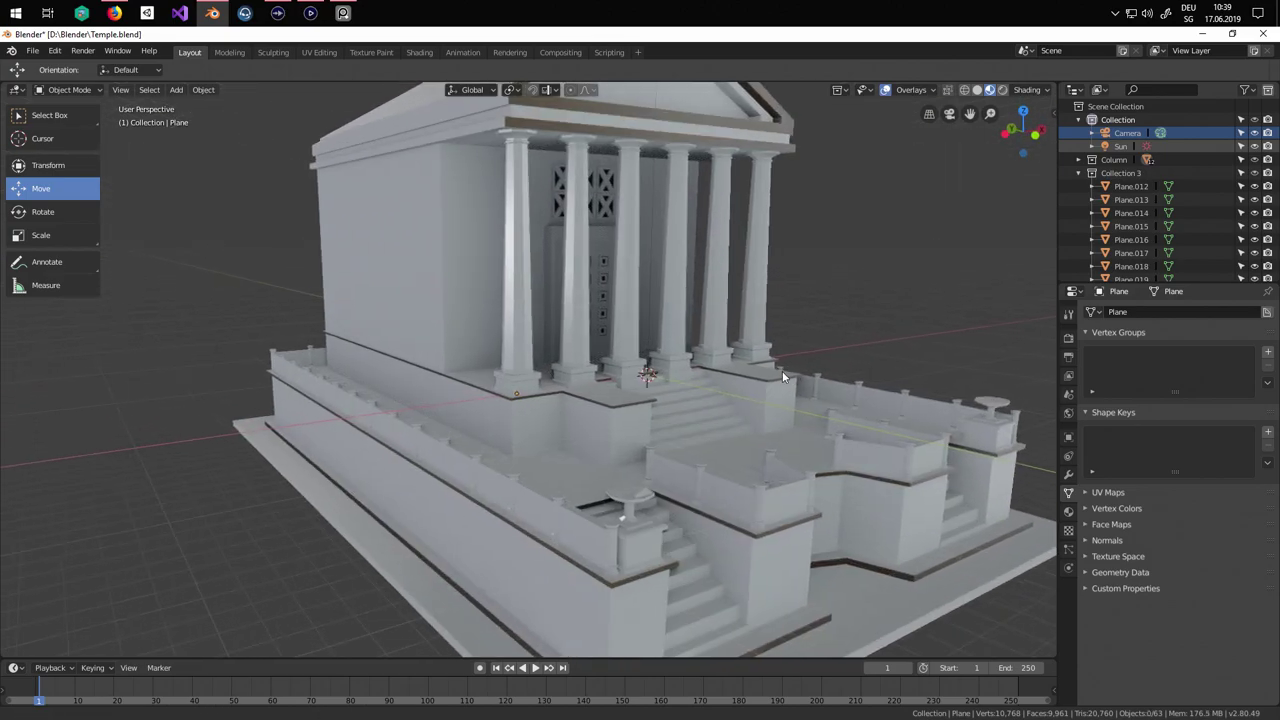
pyautogui.keyDown('shift'); pyautogui.moveTo(784, 370); pyautogui.dragTo(674, 380, button='middle'); pyautogui.keyUp('shift')
pyautogui.scroll(-3, 703, 367)
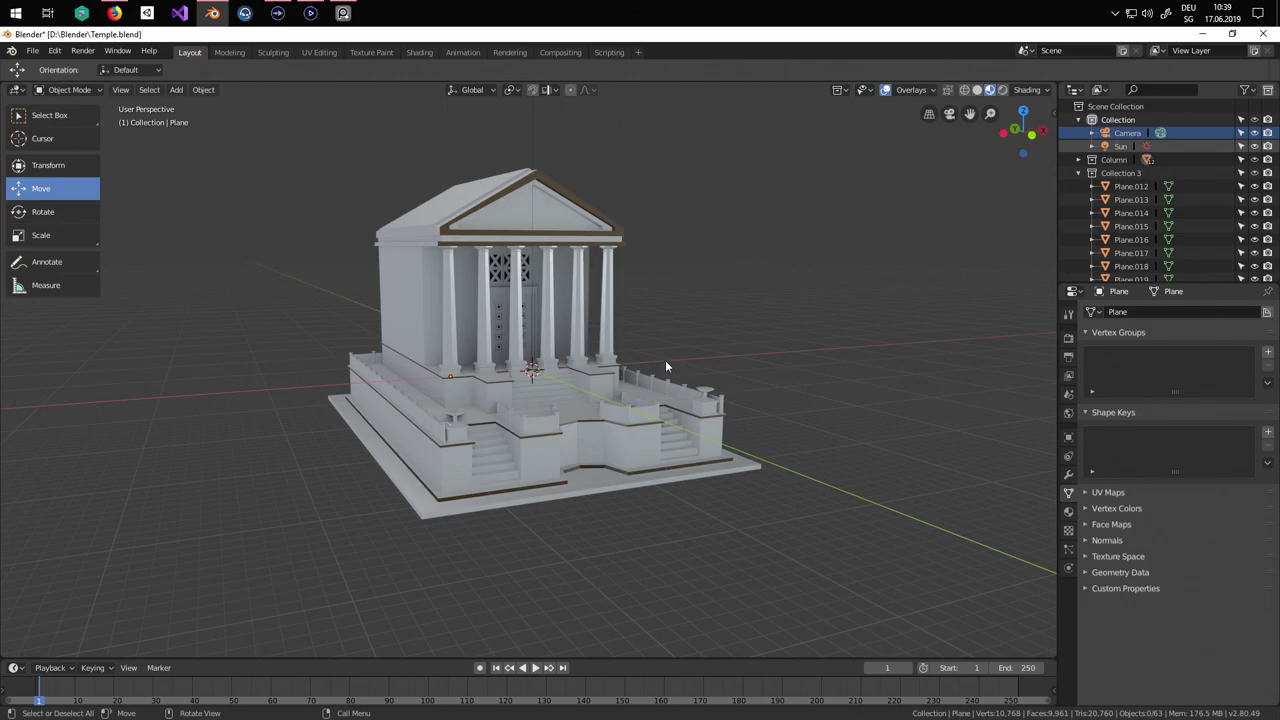
pyautogui.moveTo(660, 366); pyautogui.dragTo(621, 458, button='middle')
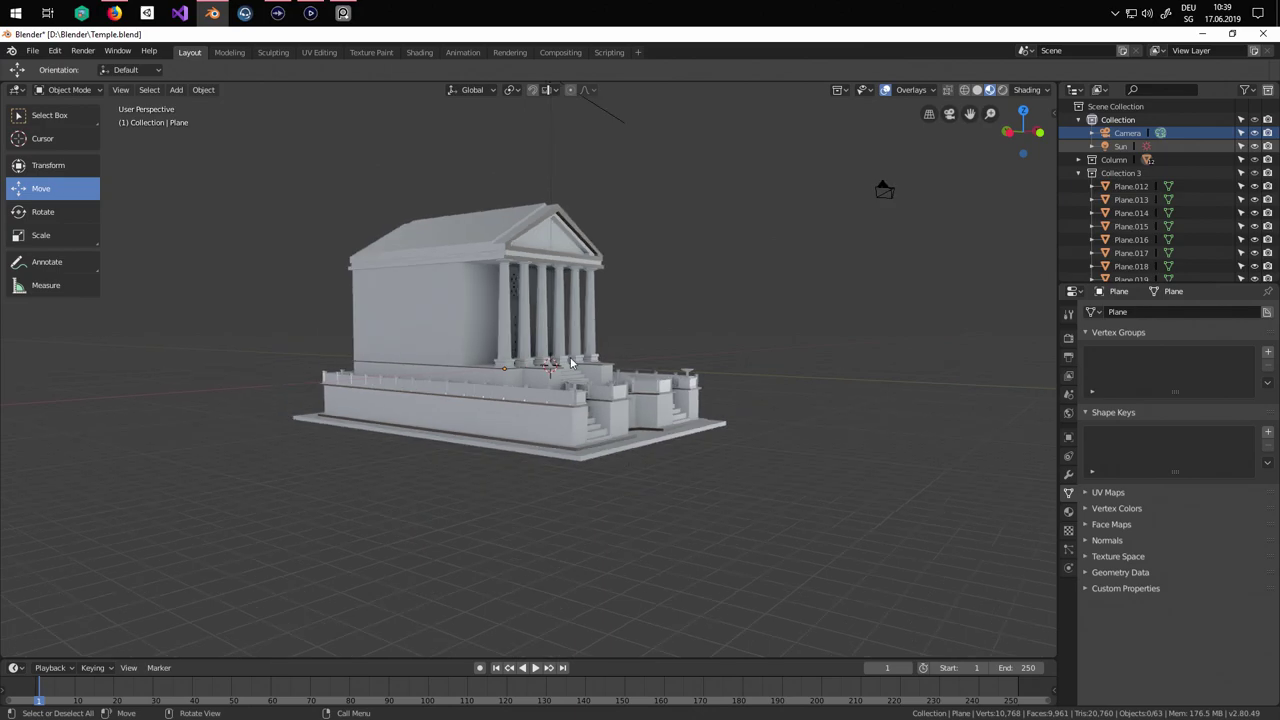
pyautogui.moveTo(406, 308); pyautogui.dragTo(380, 333, button='middle')
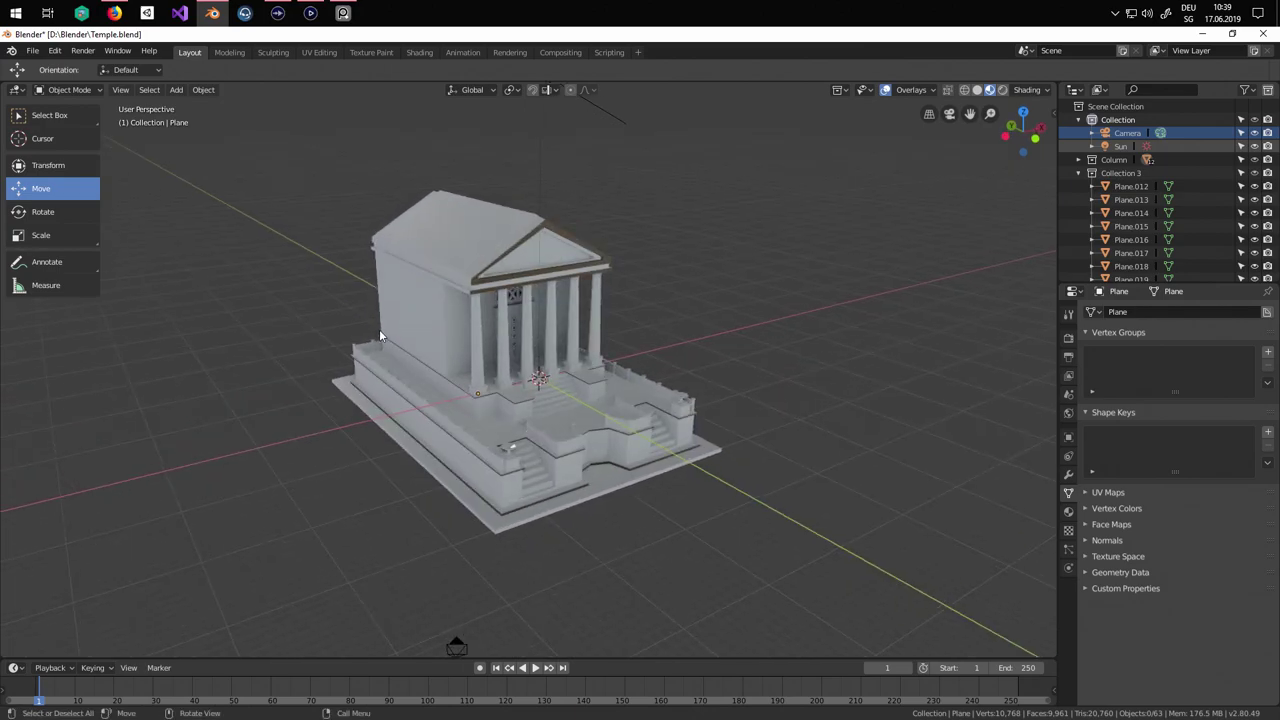
pyautogui.scroll(2, 386, 323)
pyautogui.moveTo(508, 349); pyautogui.dragTo(468, 341, button='middle')
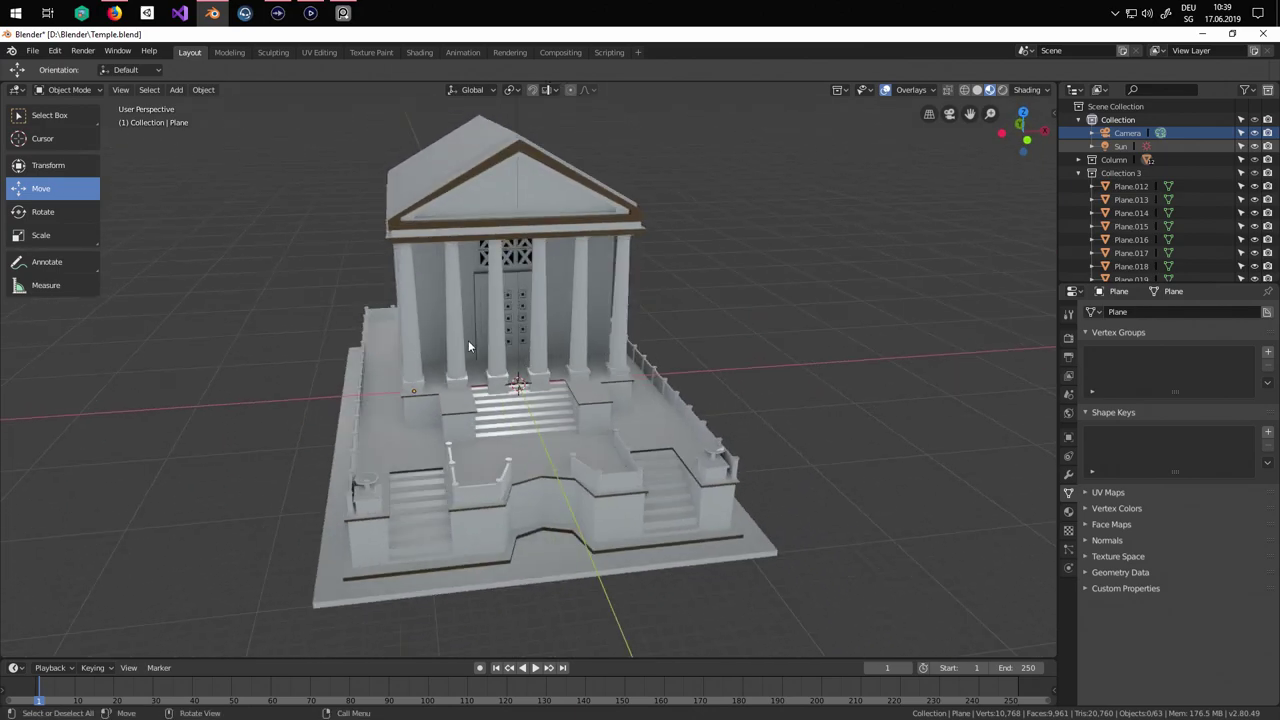
pyautogui.moveTo(516, 282); pyautogui.dragTo(604, 321, button='middle')
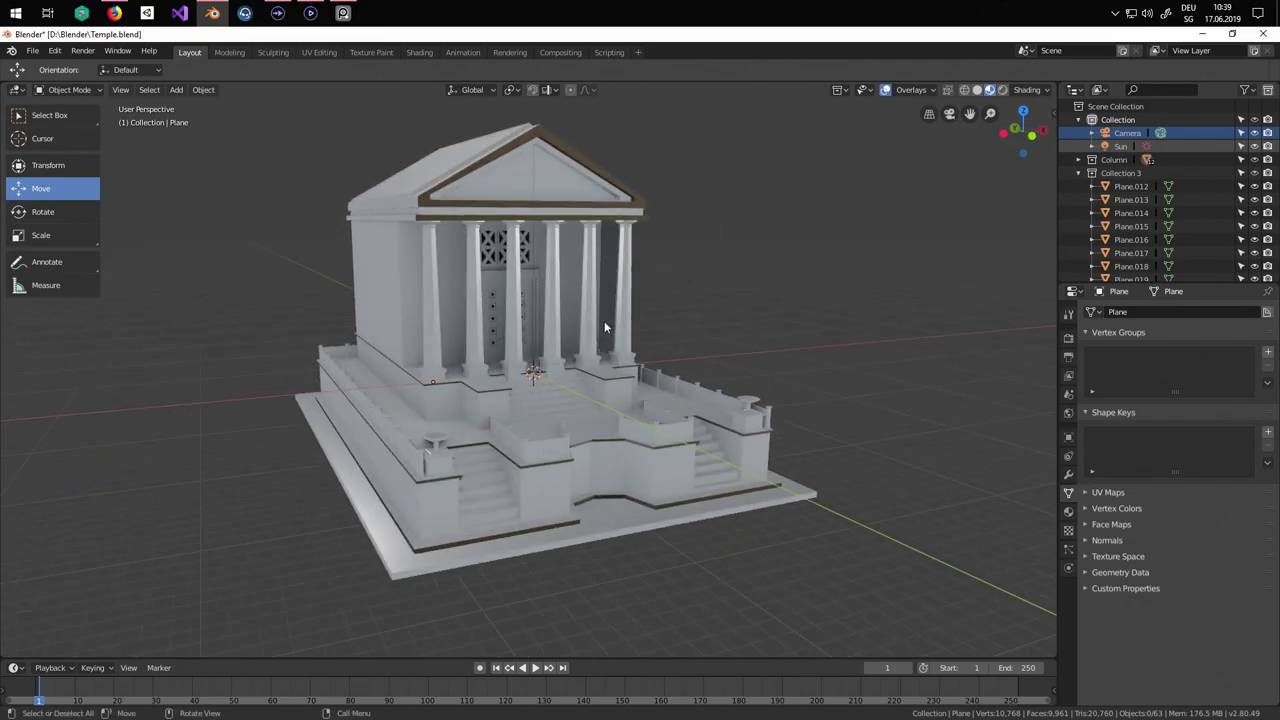